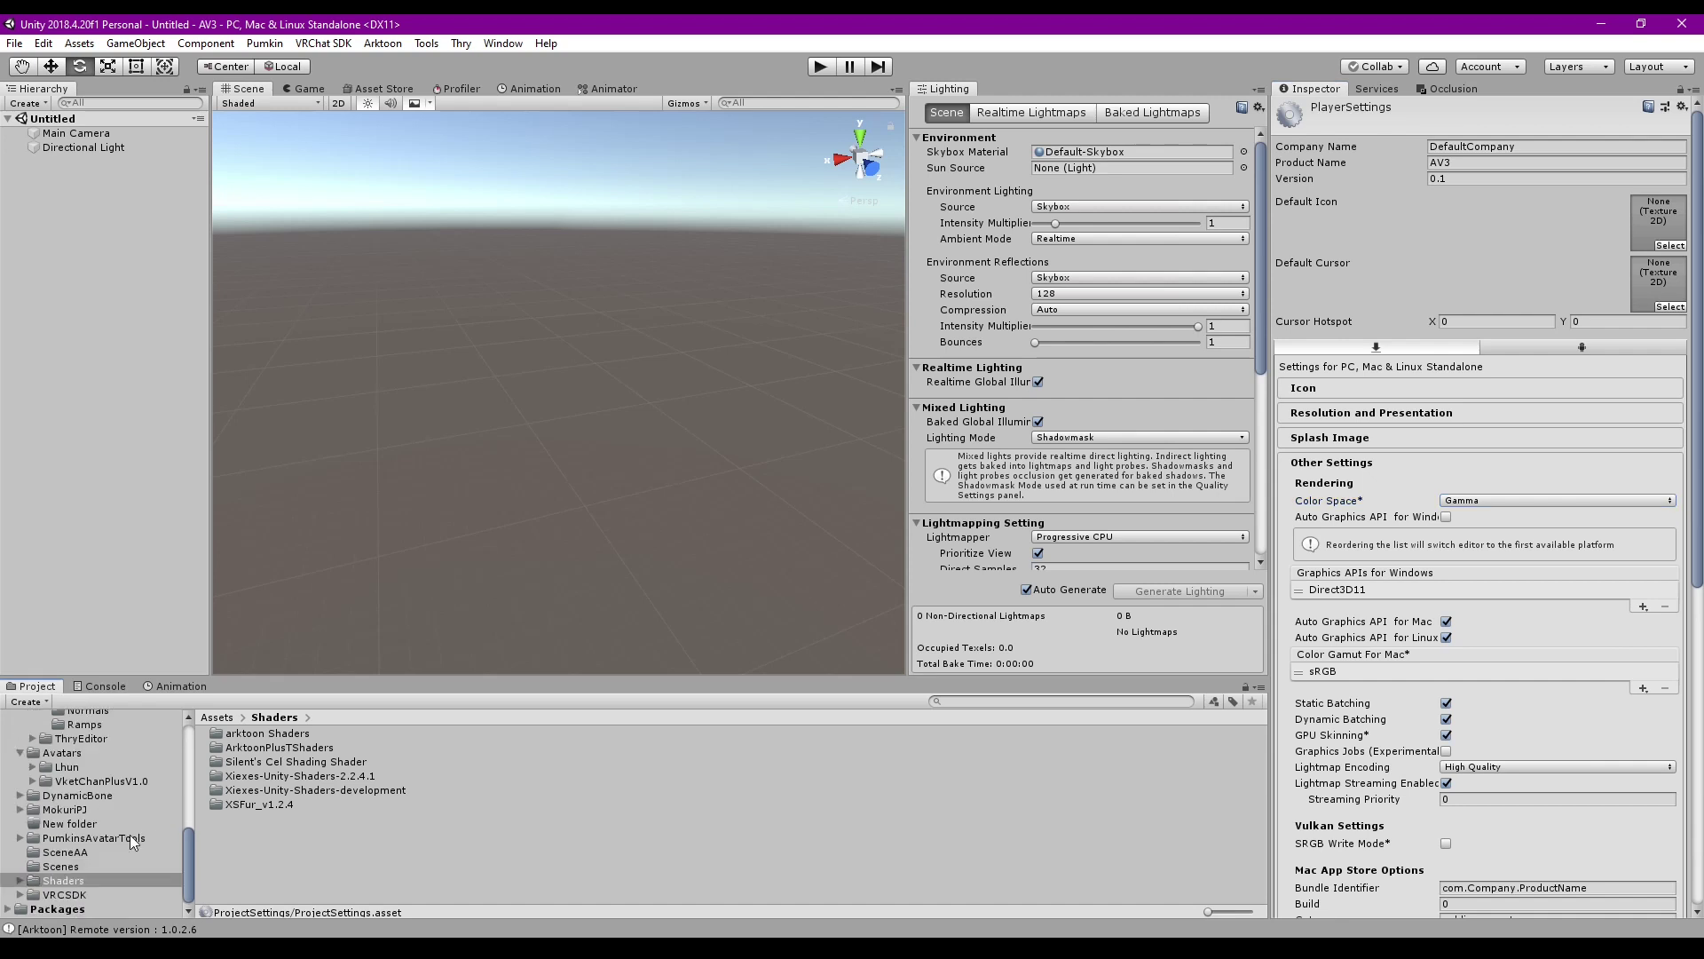
Collapse the _PoiyomiShaders foldout in the Project window's asset tree
scroll(7, 817, up, 5)
click(20, 815)
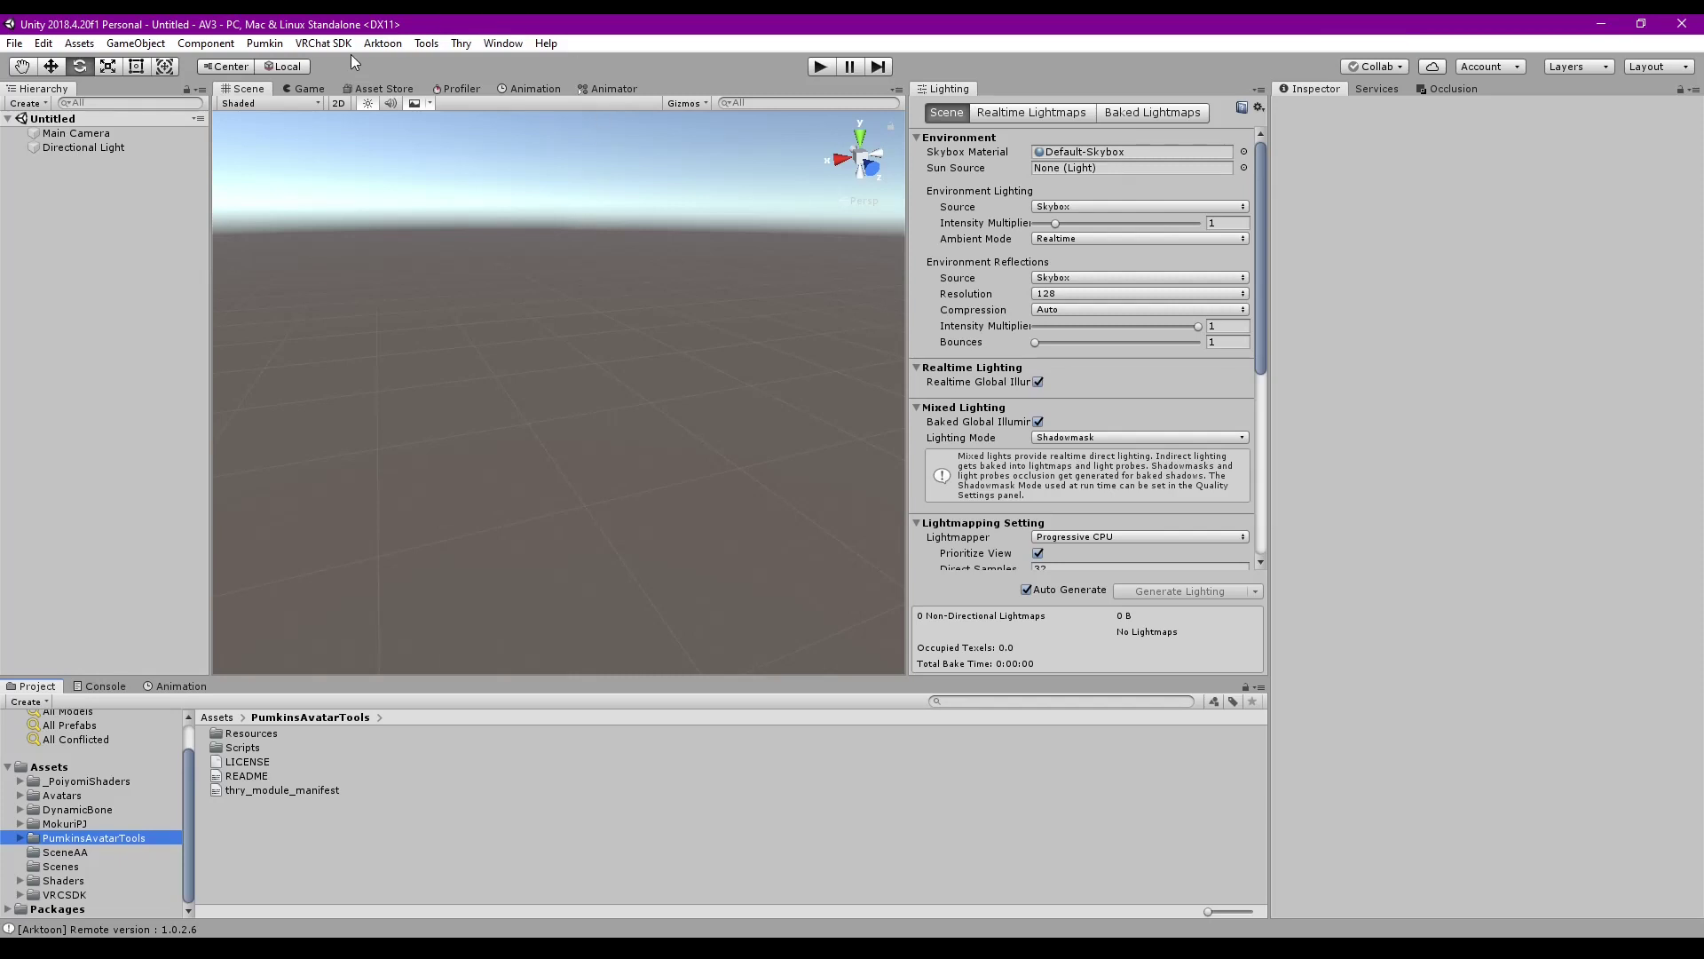
Look over the Pumkin > Tools avatar options, then switch over to Blender
click(265, 43)
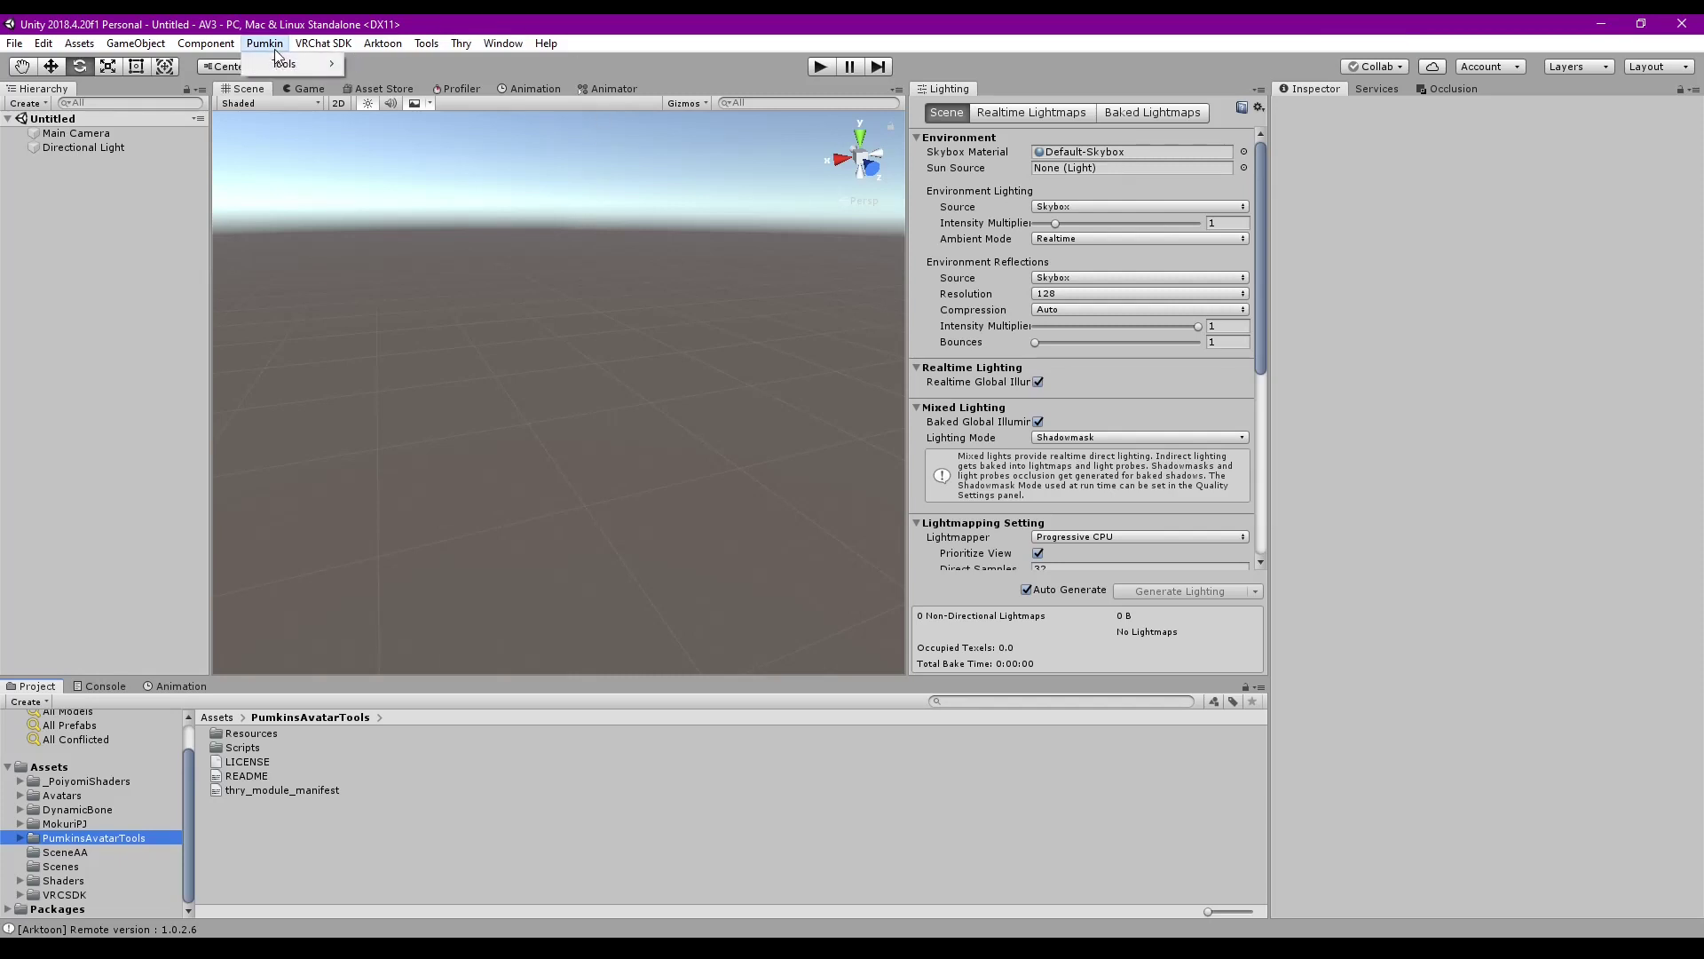
mouse_move(277, 66)
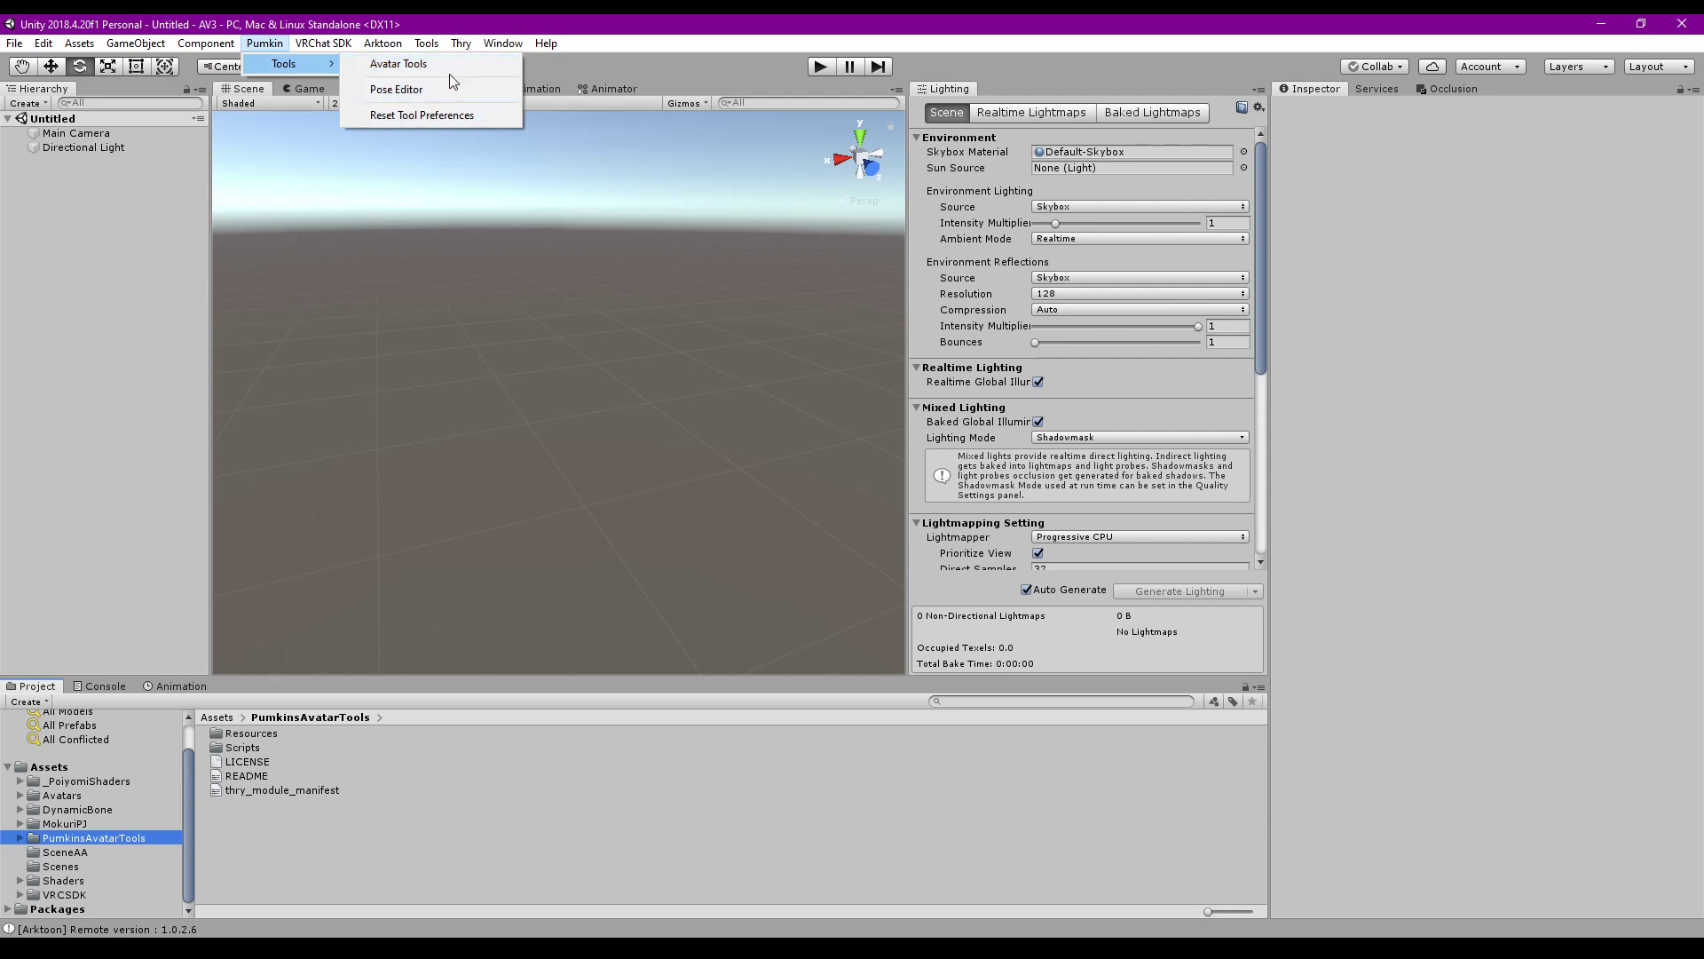
click(302, 43)
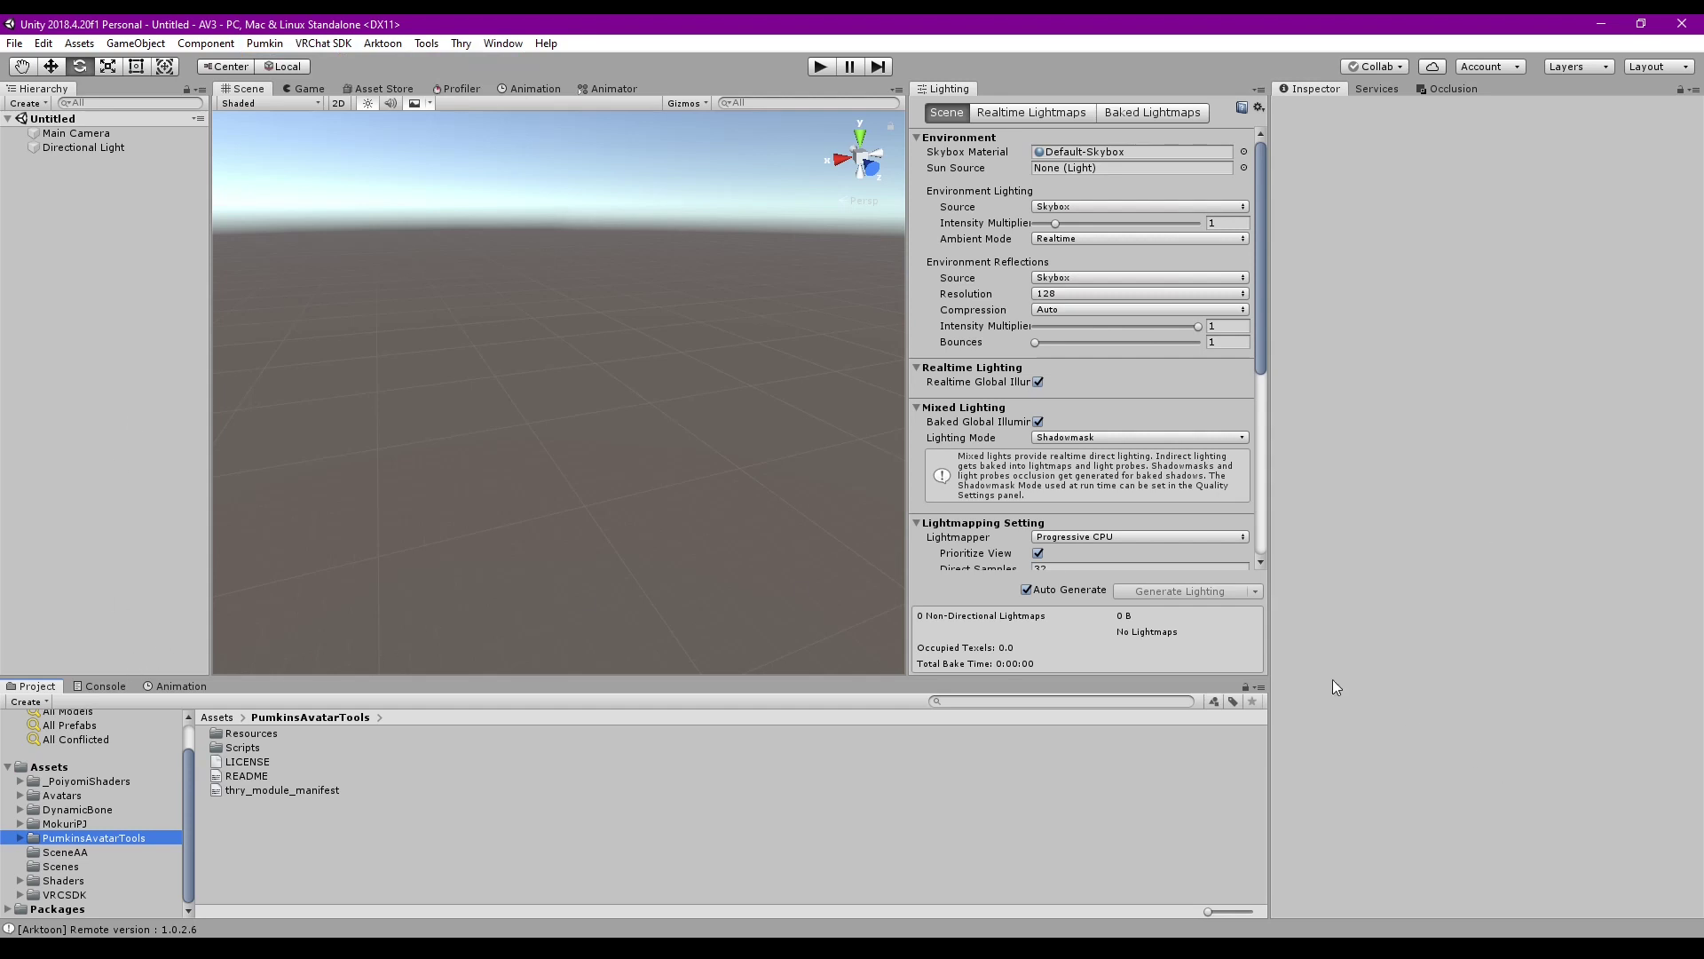
key(alt+Tab)
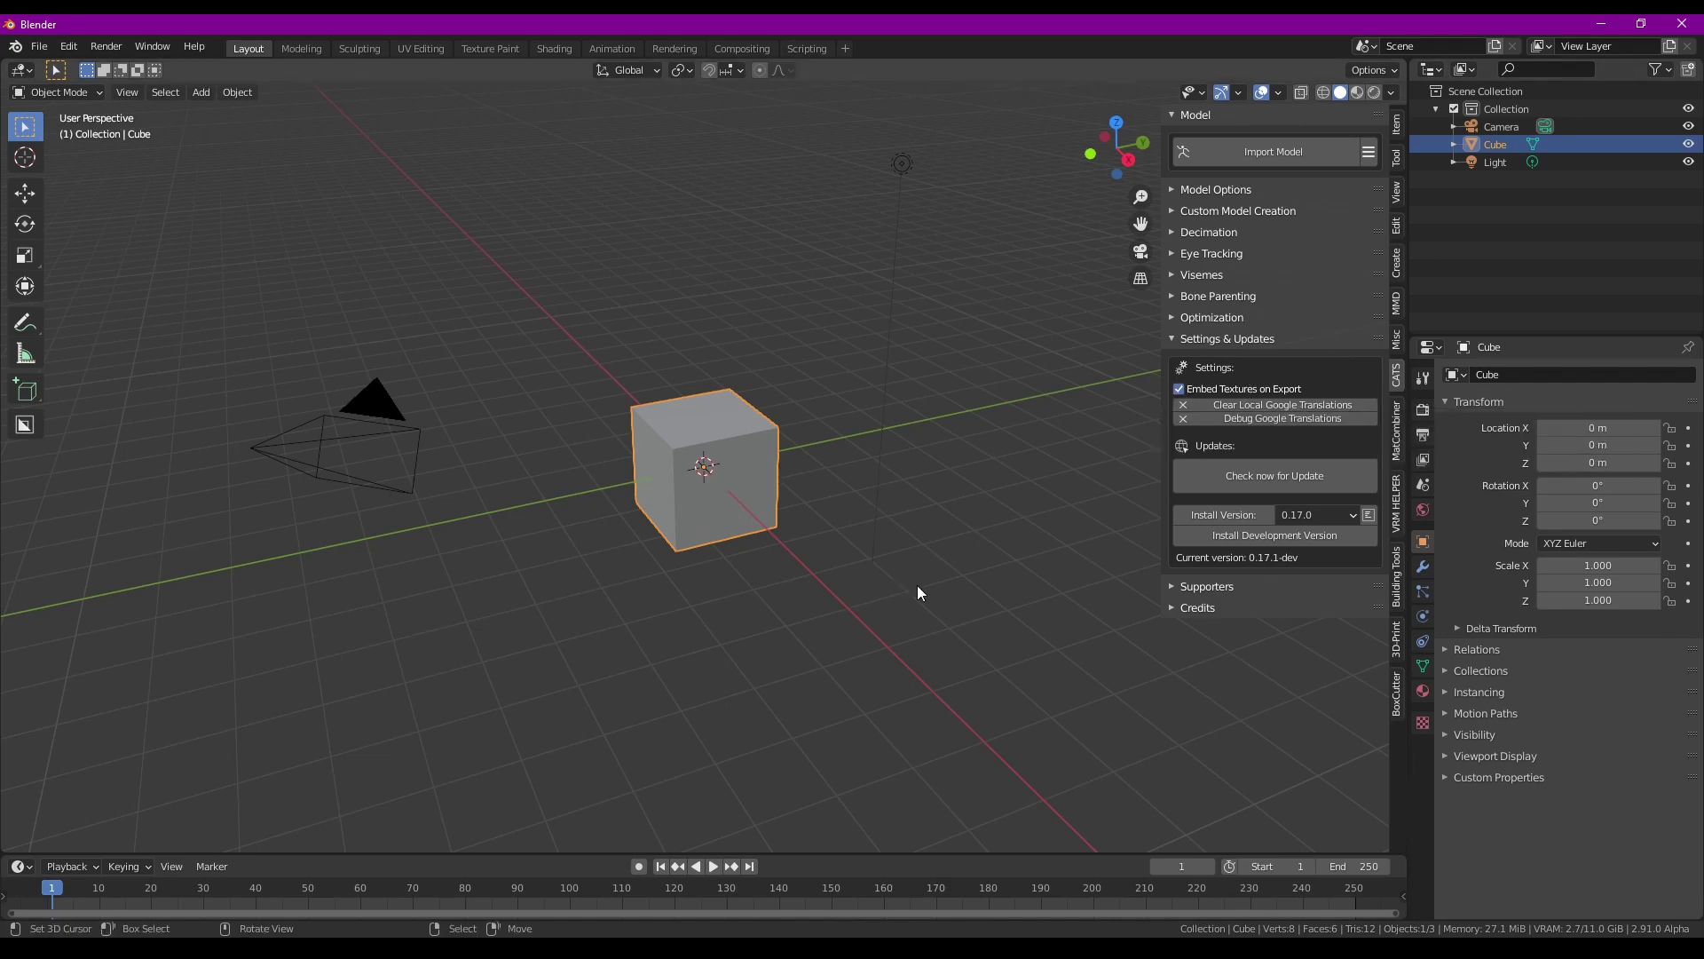
Collapse the CATS Settings & Updates section and minimize Blender
click(1199, 339)
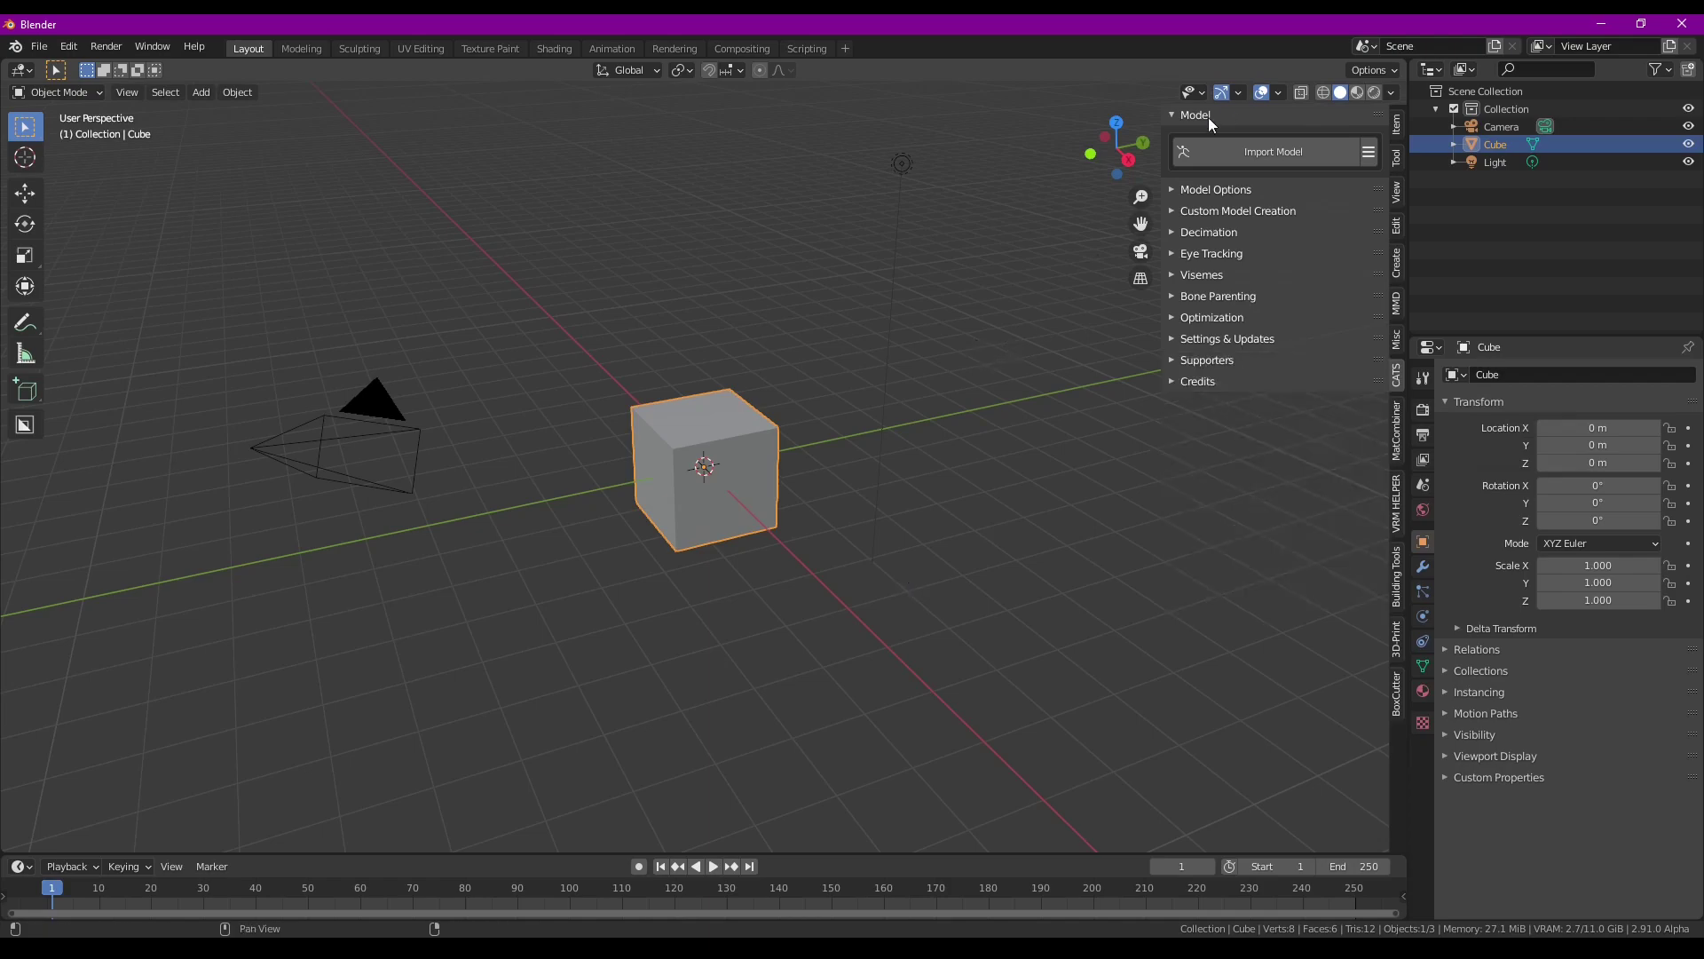
click(1600, 24)
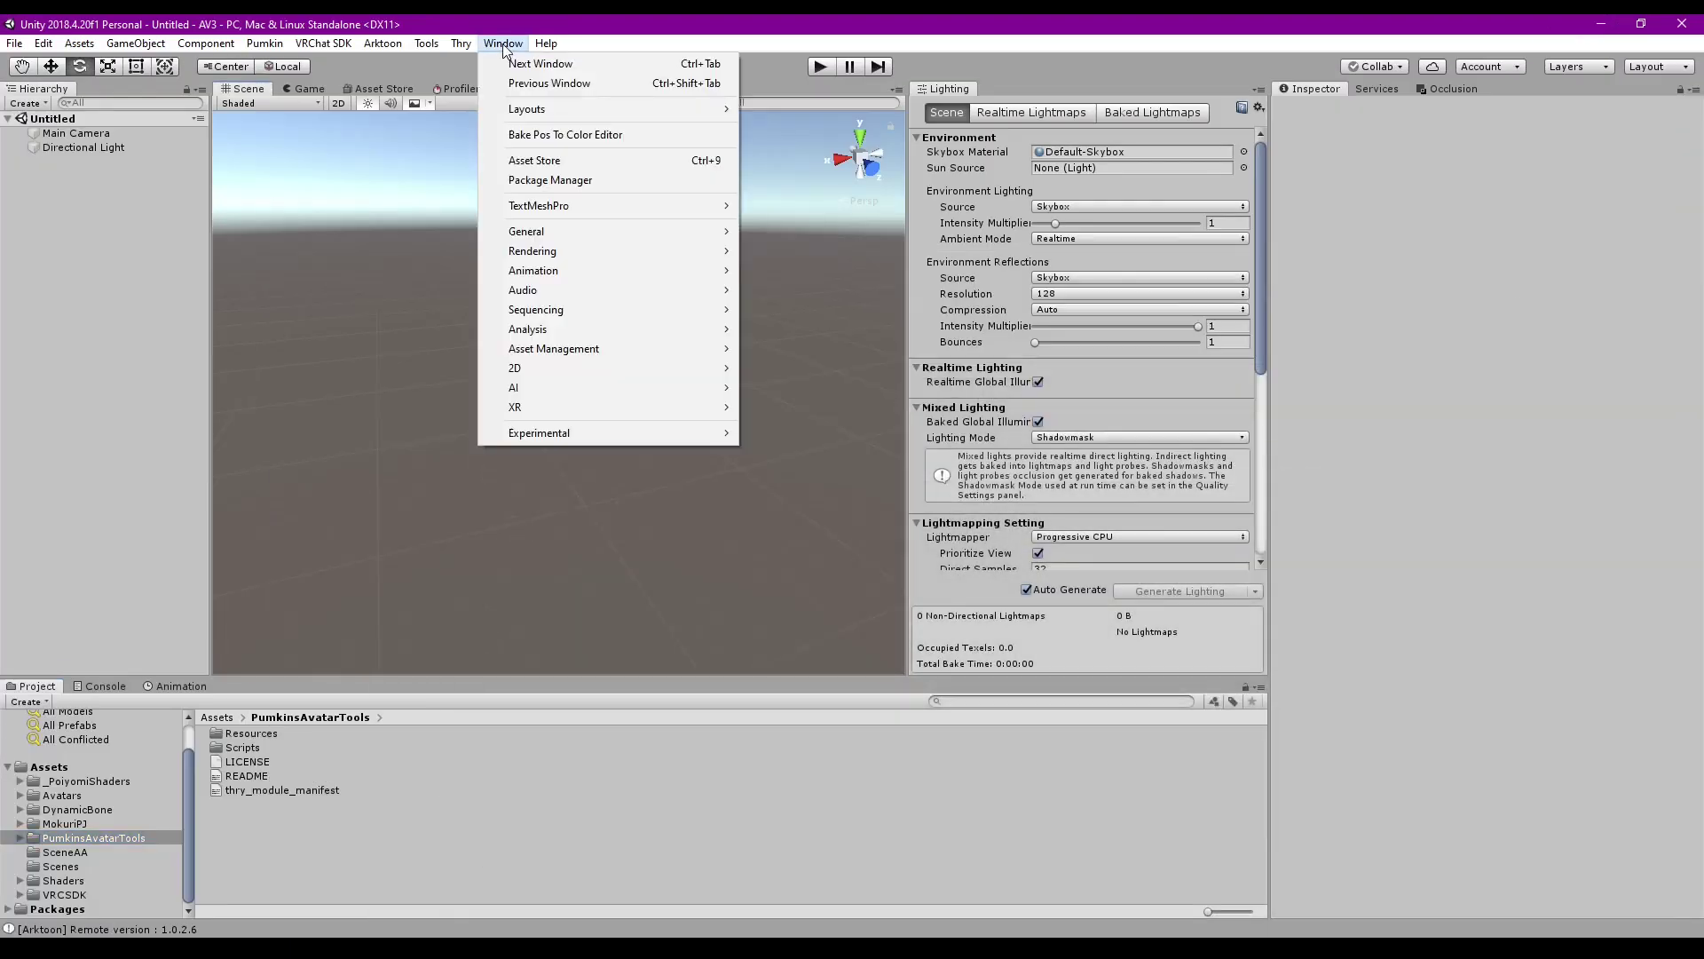
Turn off Auto Generate in Lighting Settings, then start saving the scene via File > Save
mouse_move(616, 252)
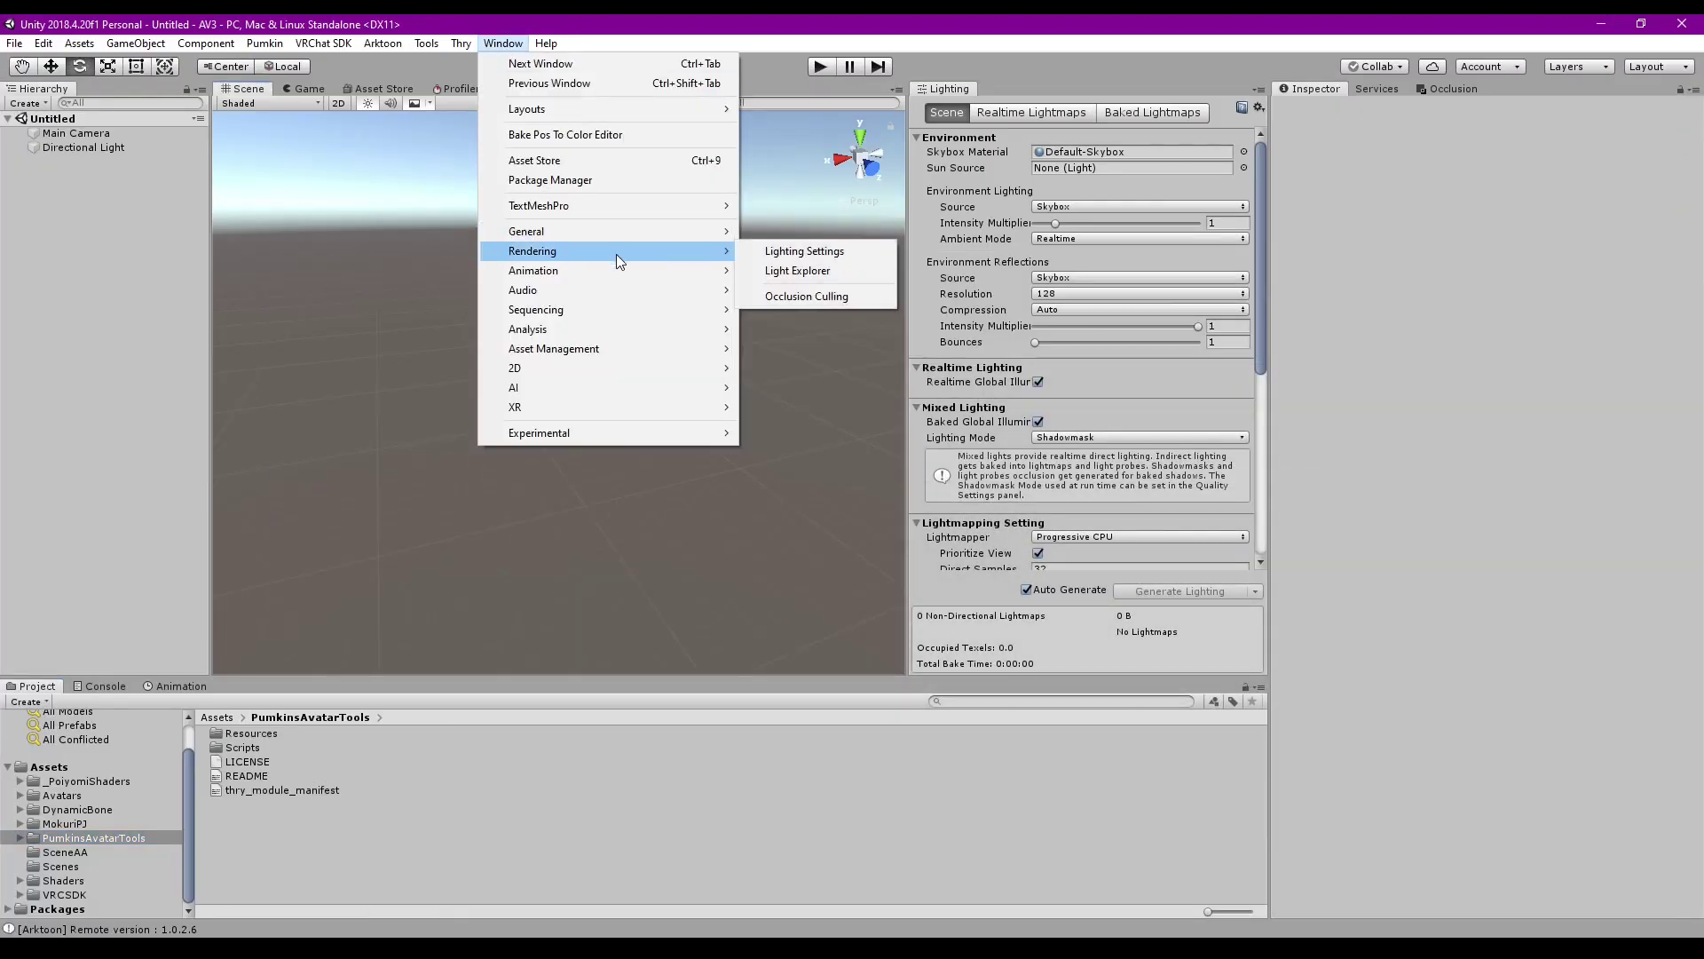
click(810, 255)
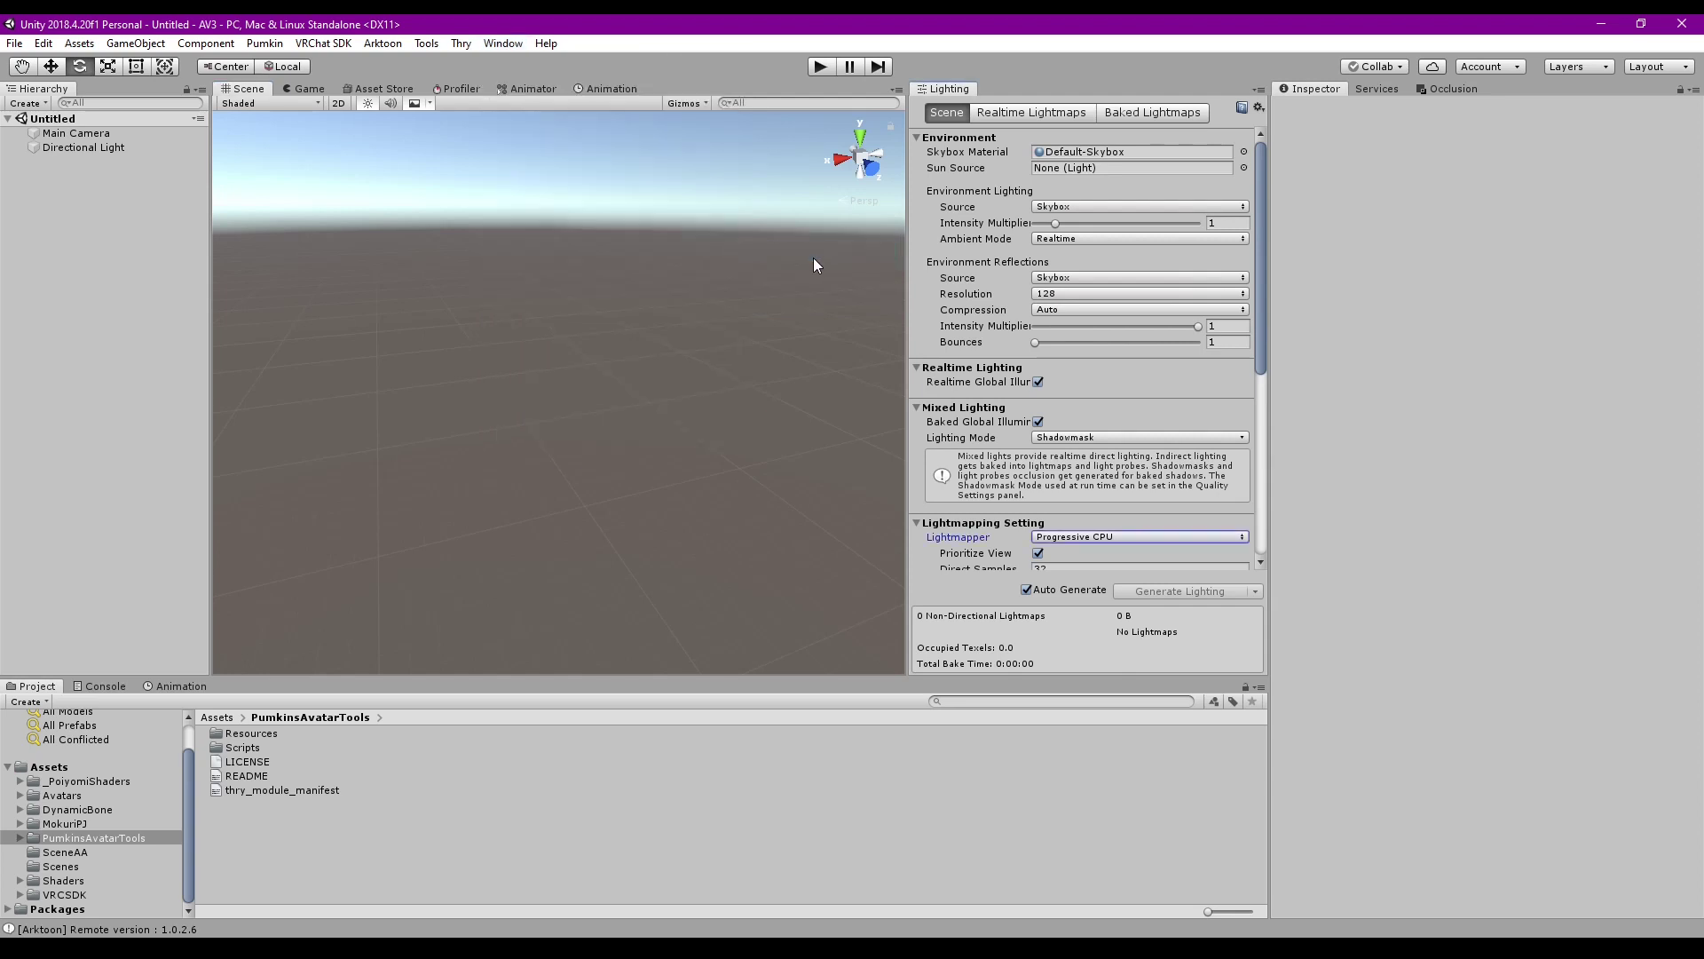
scroll(1132, 340, down, 5)
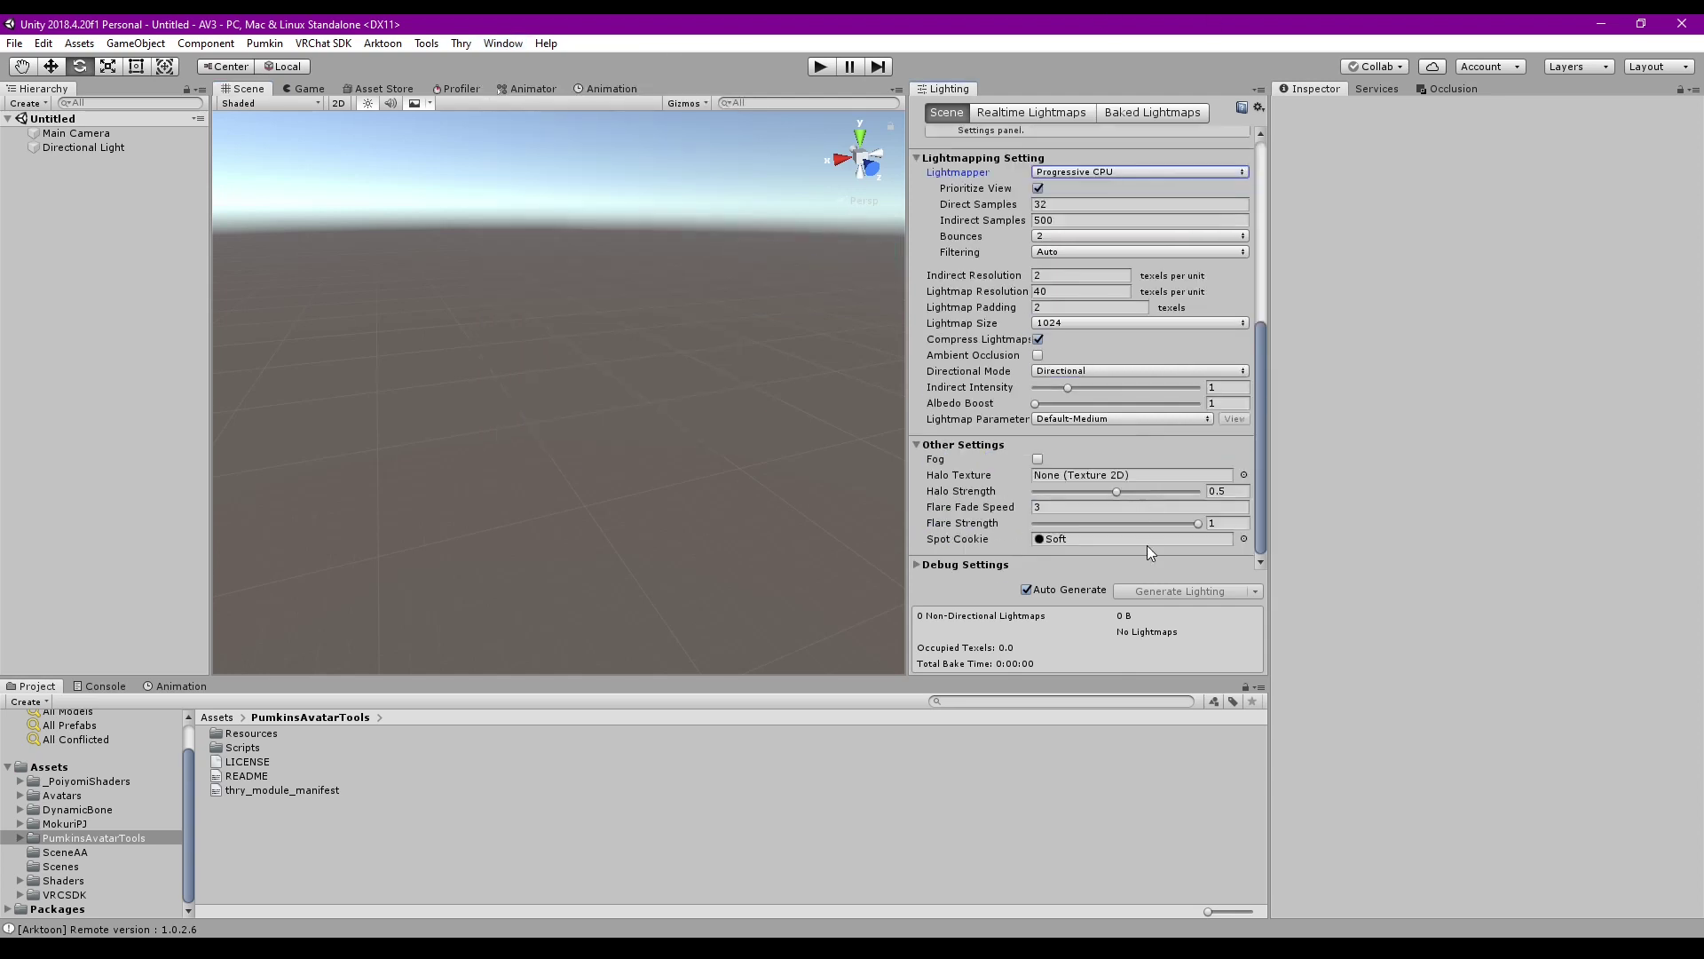
click(1037, 592)
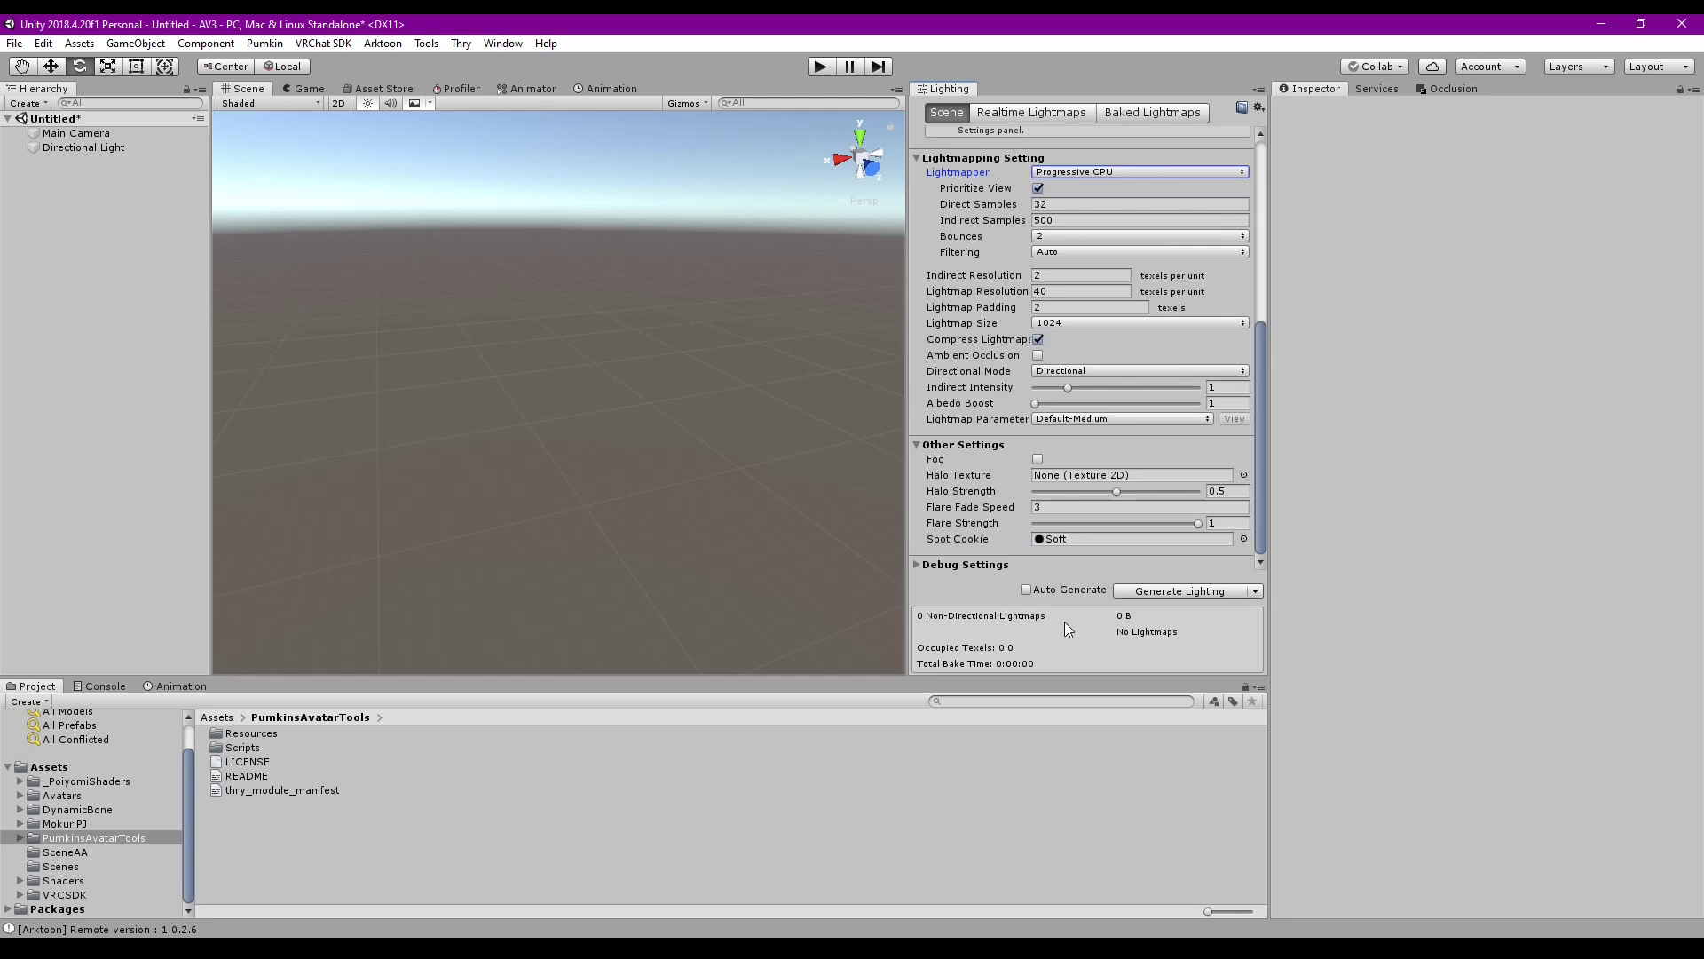
click(15, 44)
click(45, 124)
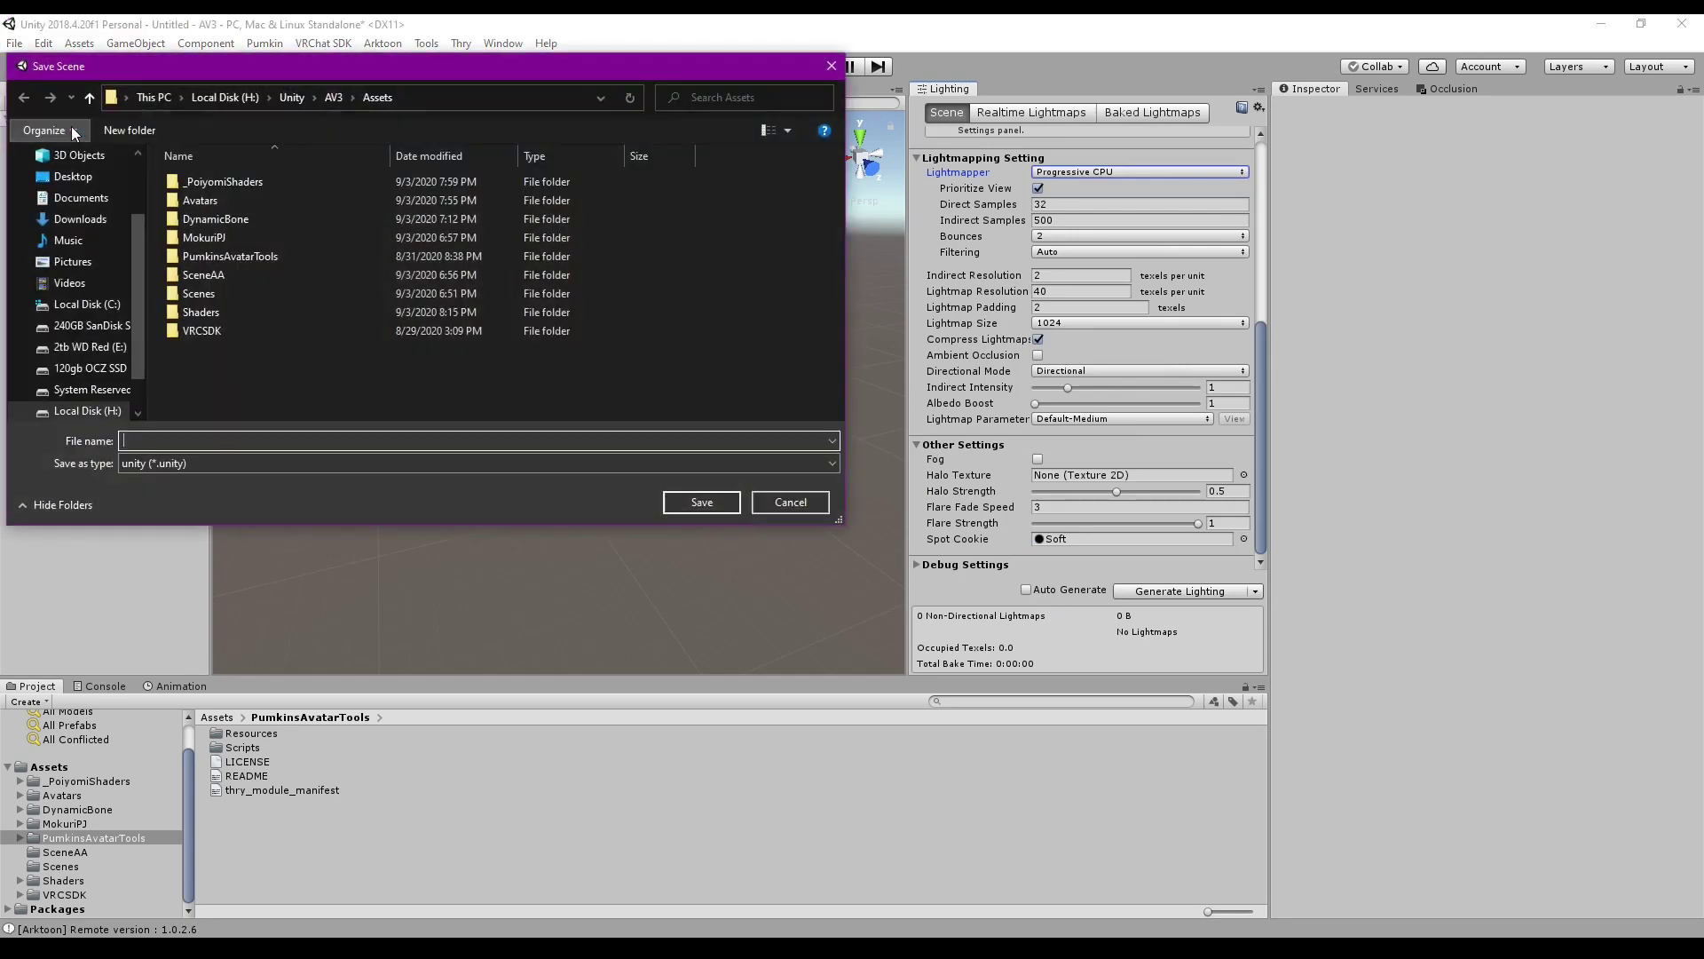
Save the scene as Mokuri Tutorial in the Scenes folder
double_click(226, 294)
text(Mok)
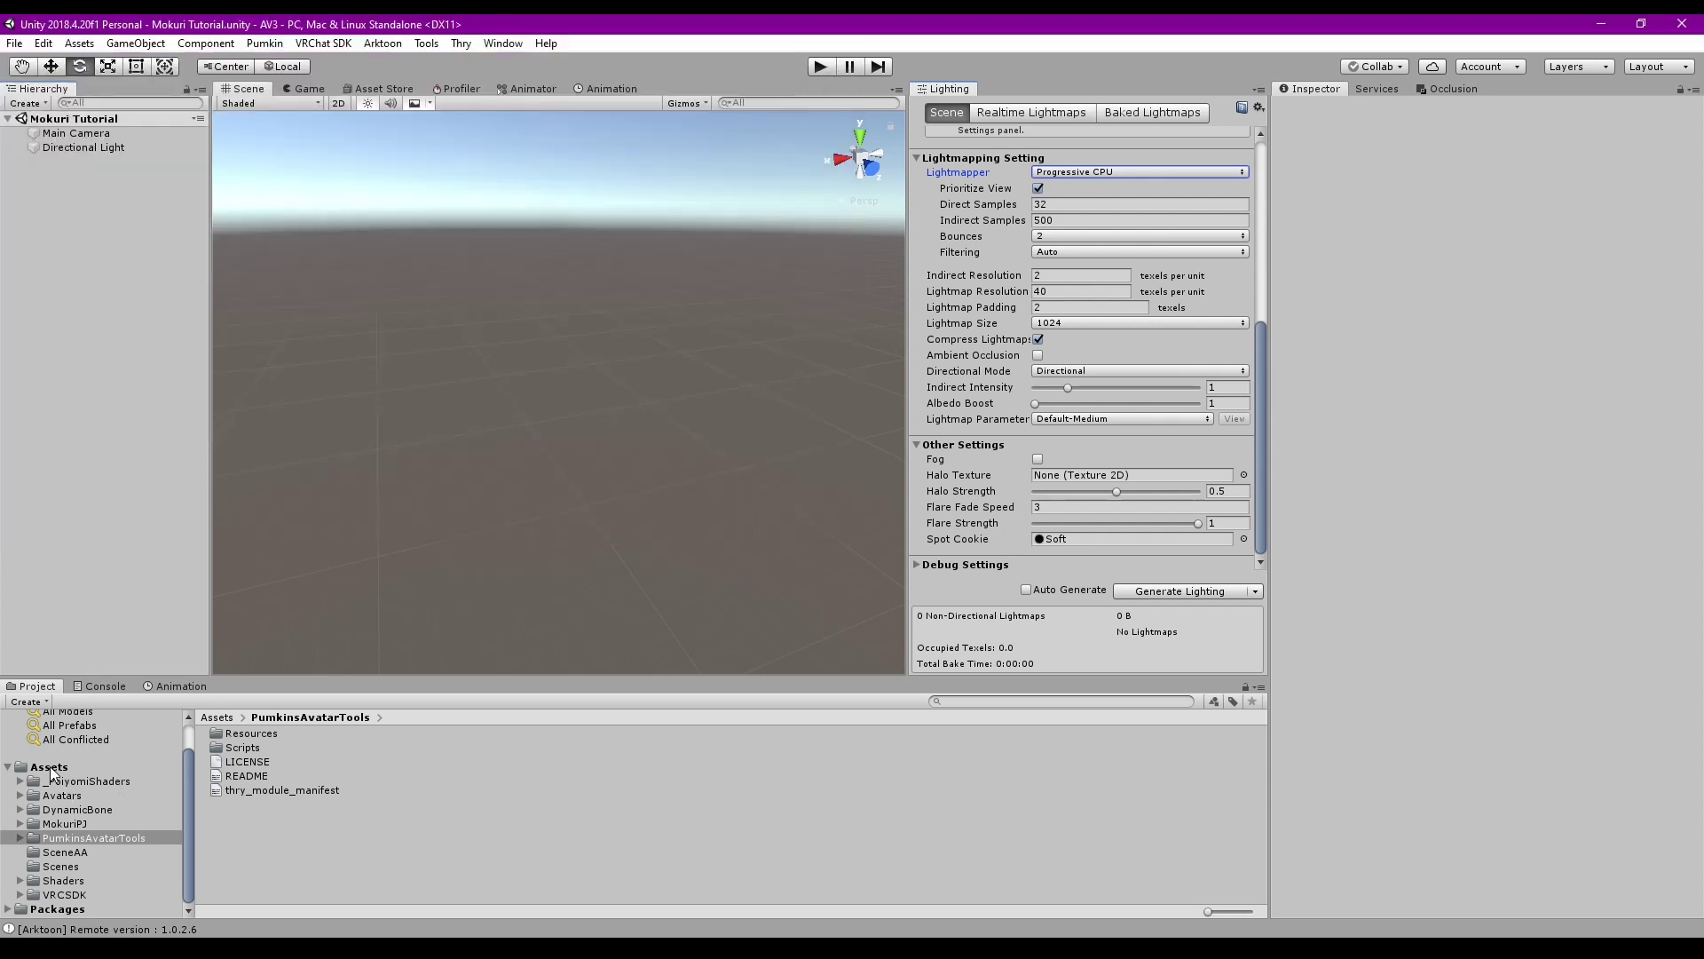
click(51, 769)
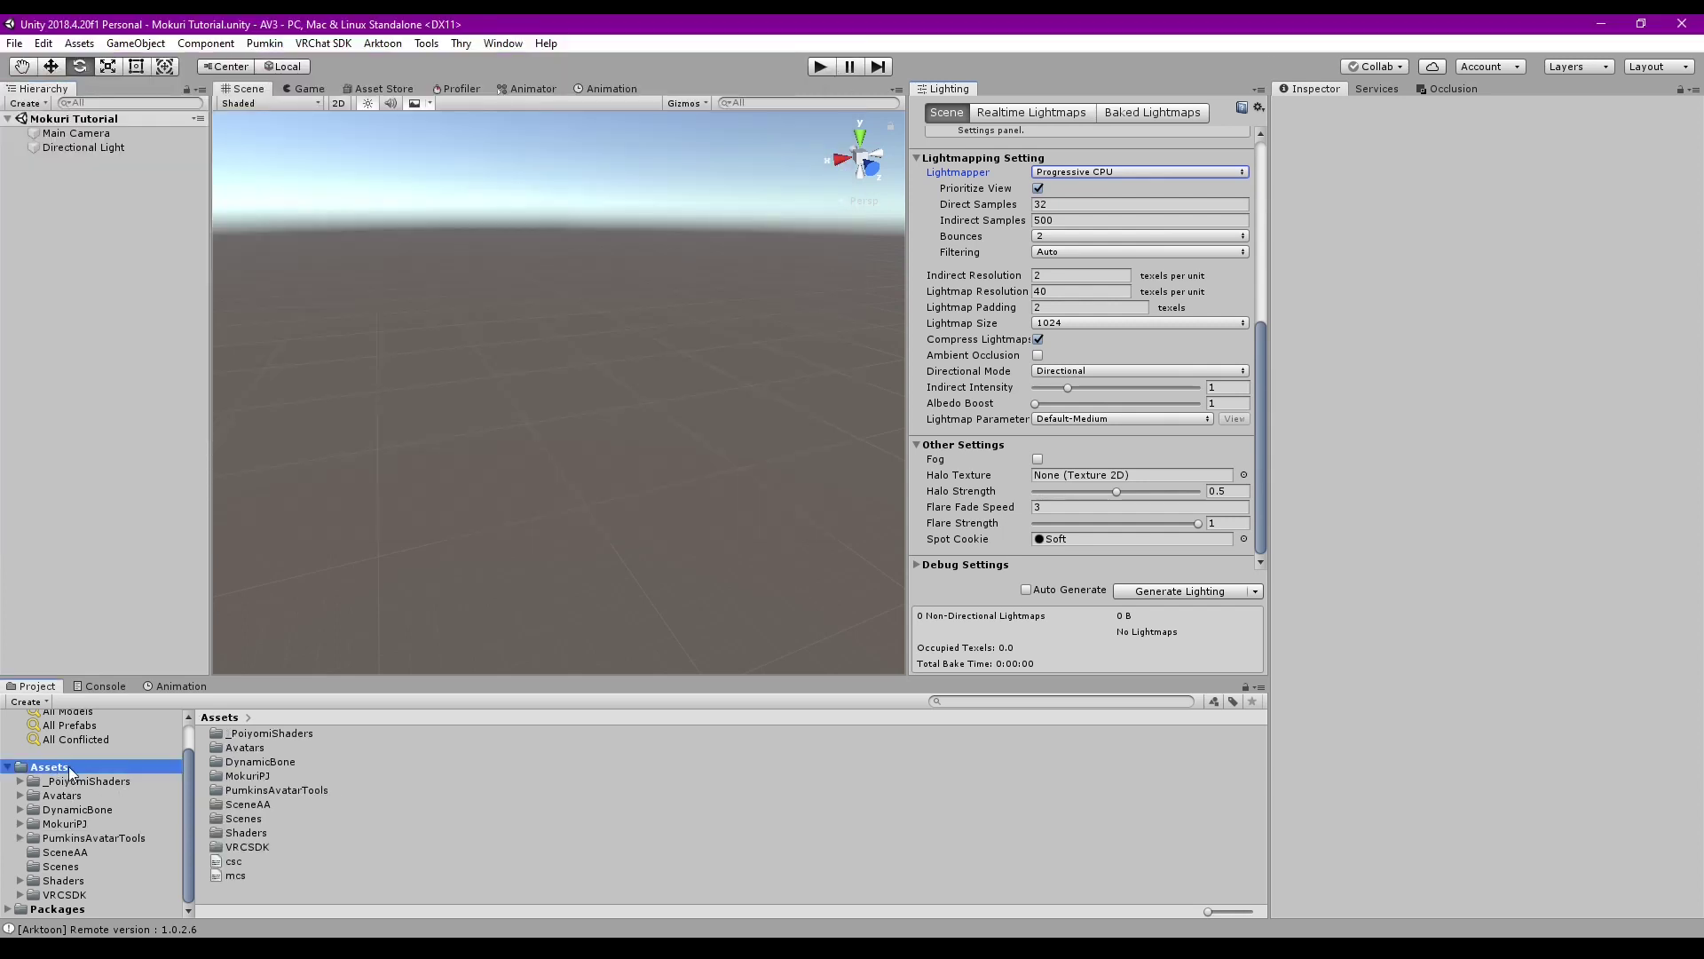
Move the _PoiyomiShaders folder out of the Assets root into another folder
right_click(71, 774)
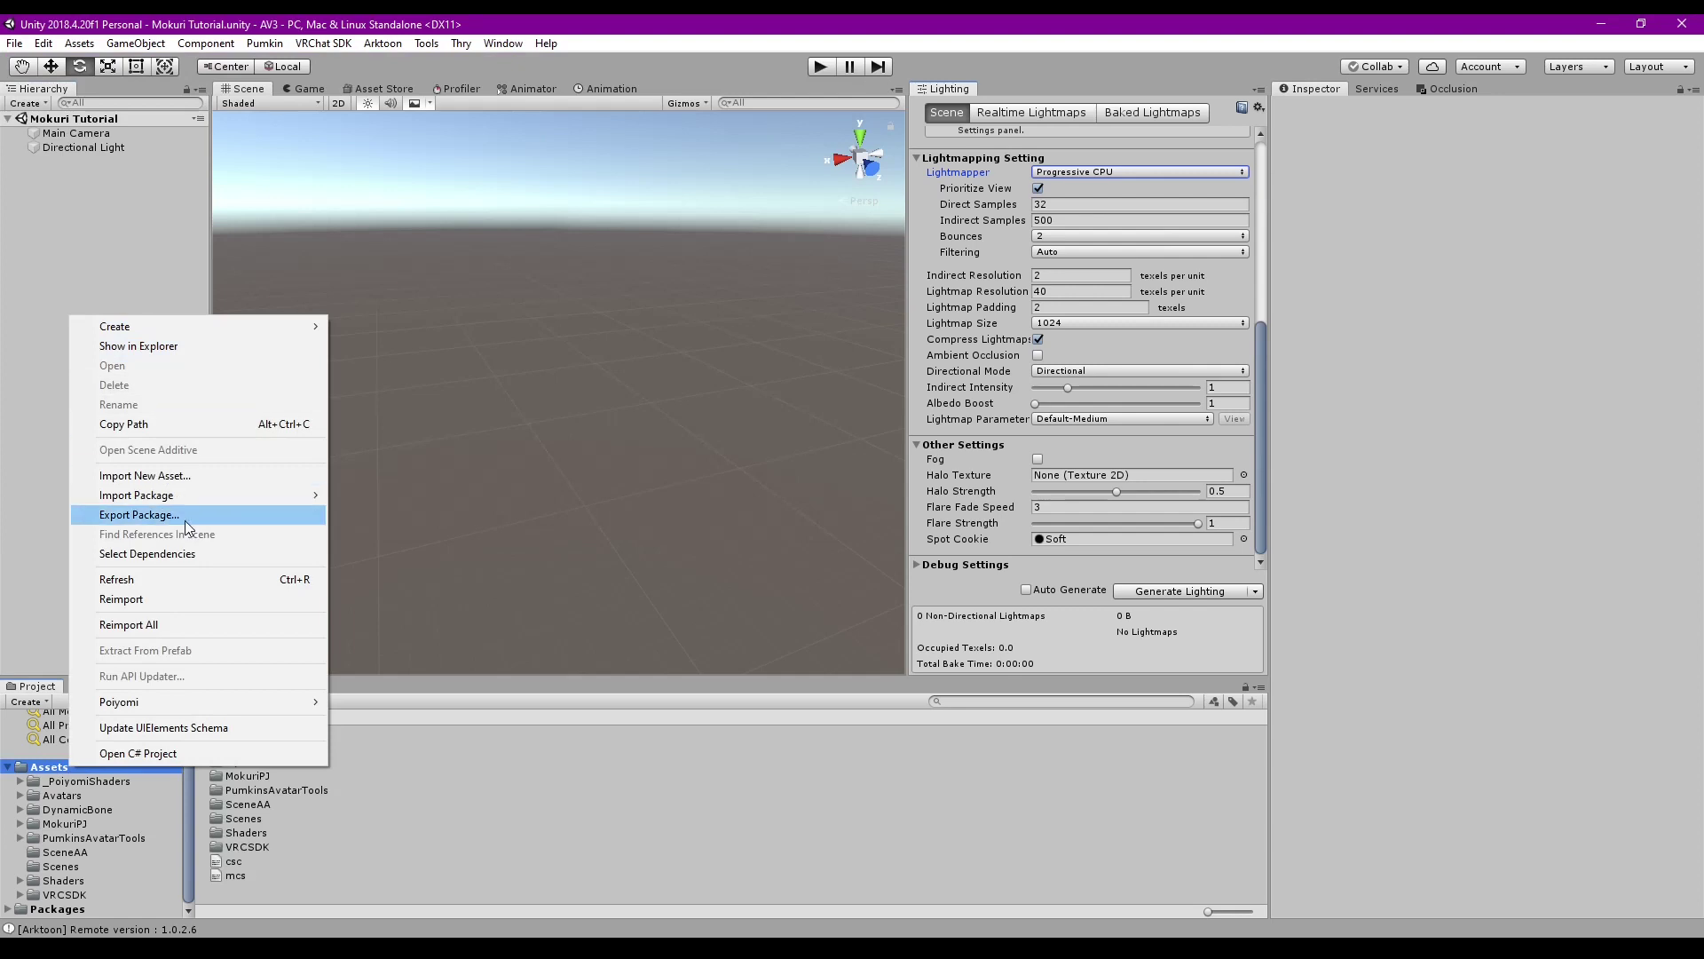
click(29, 273)
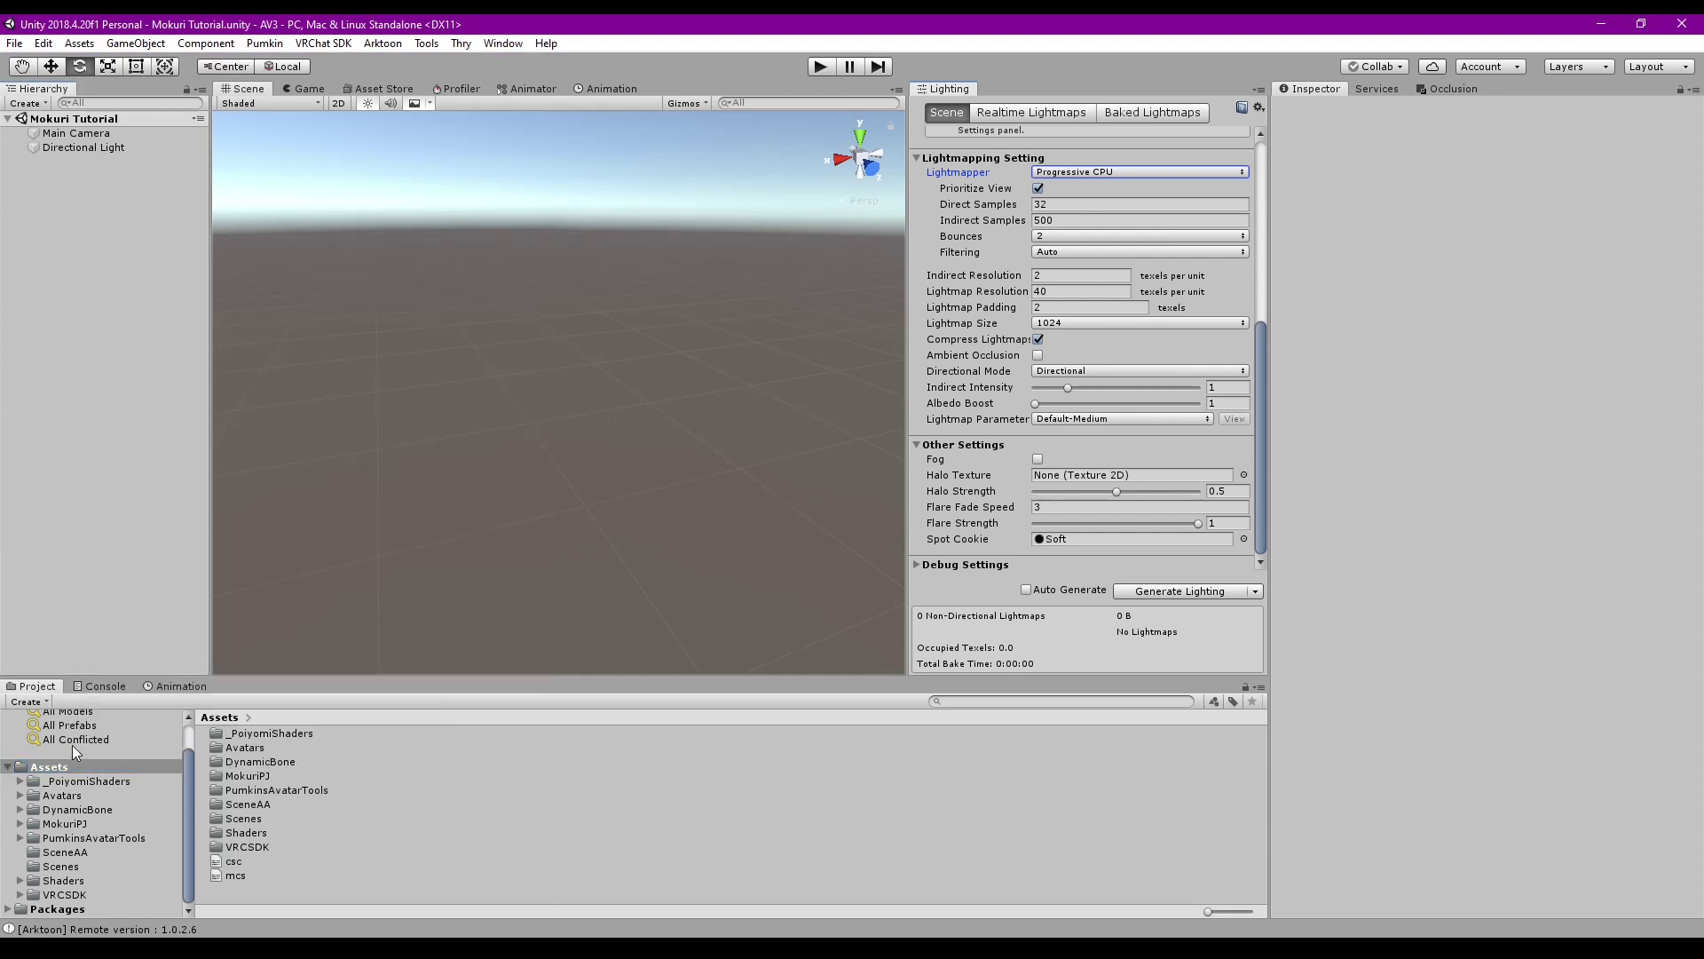
drag(94, 780, 74, 867)
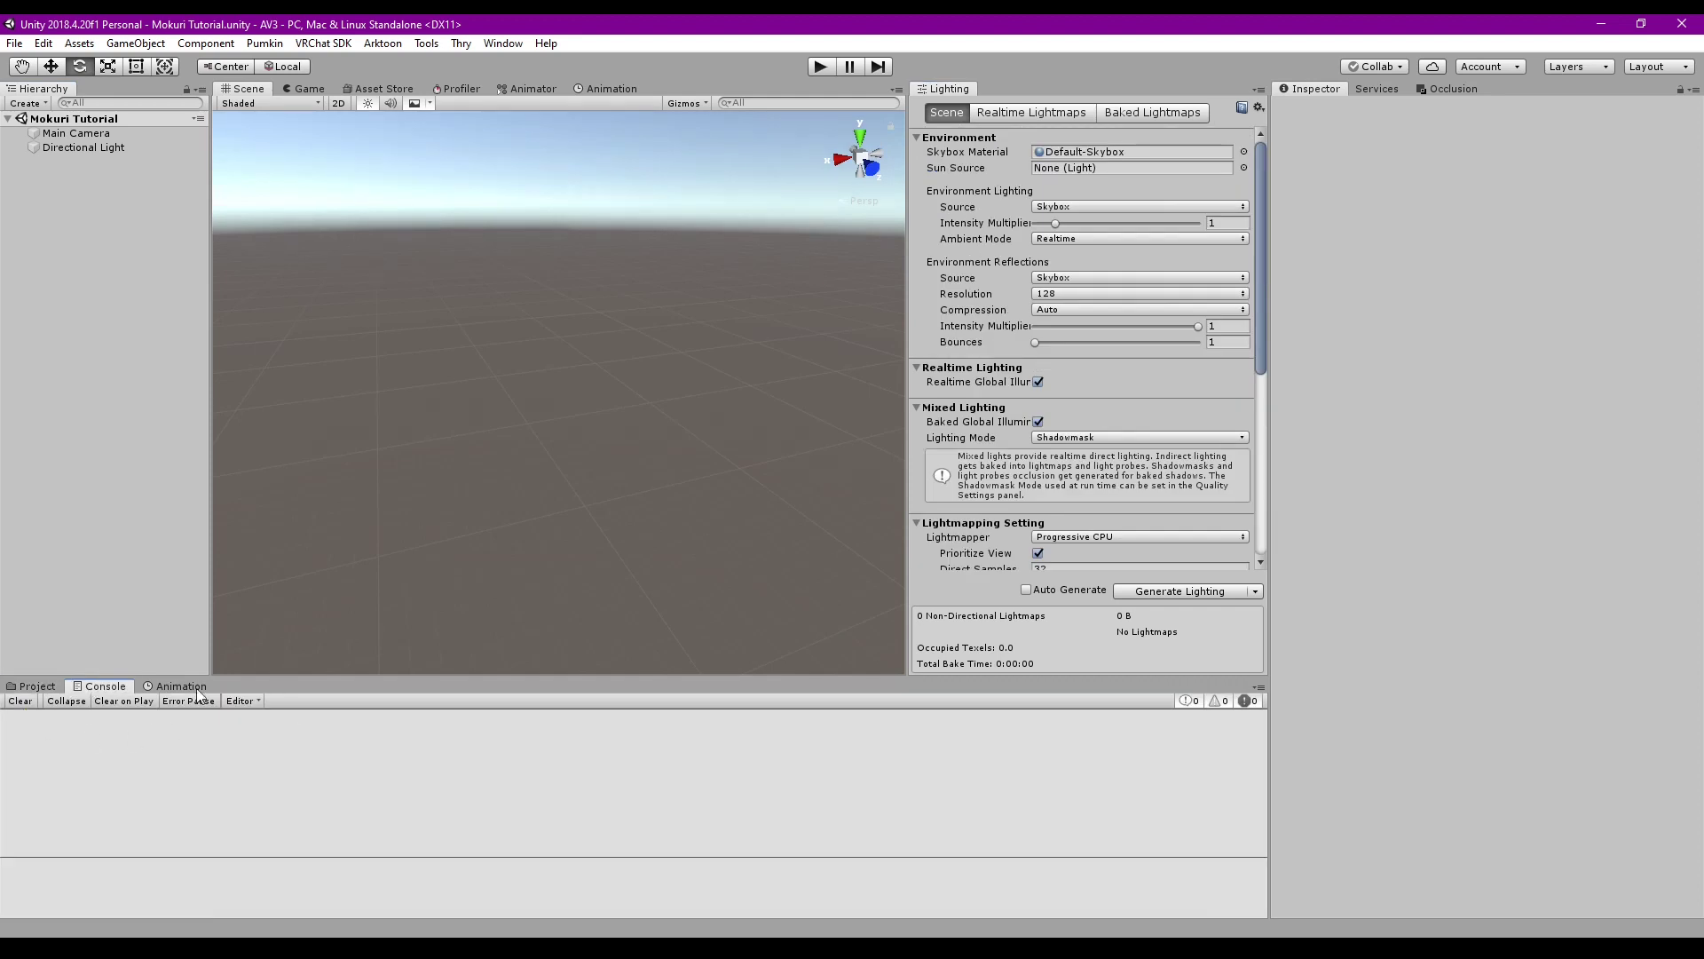
click(34, 686)
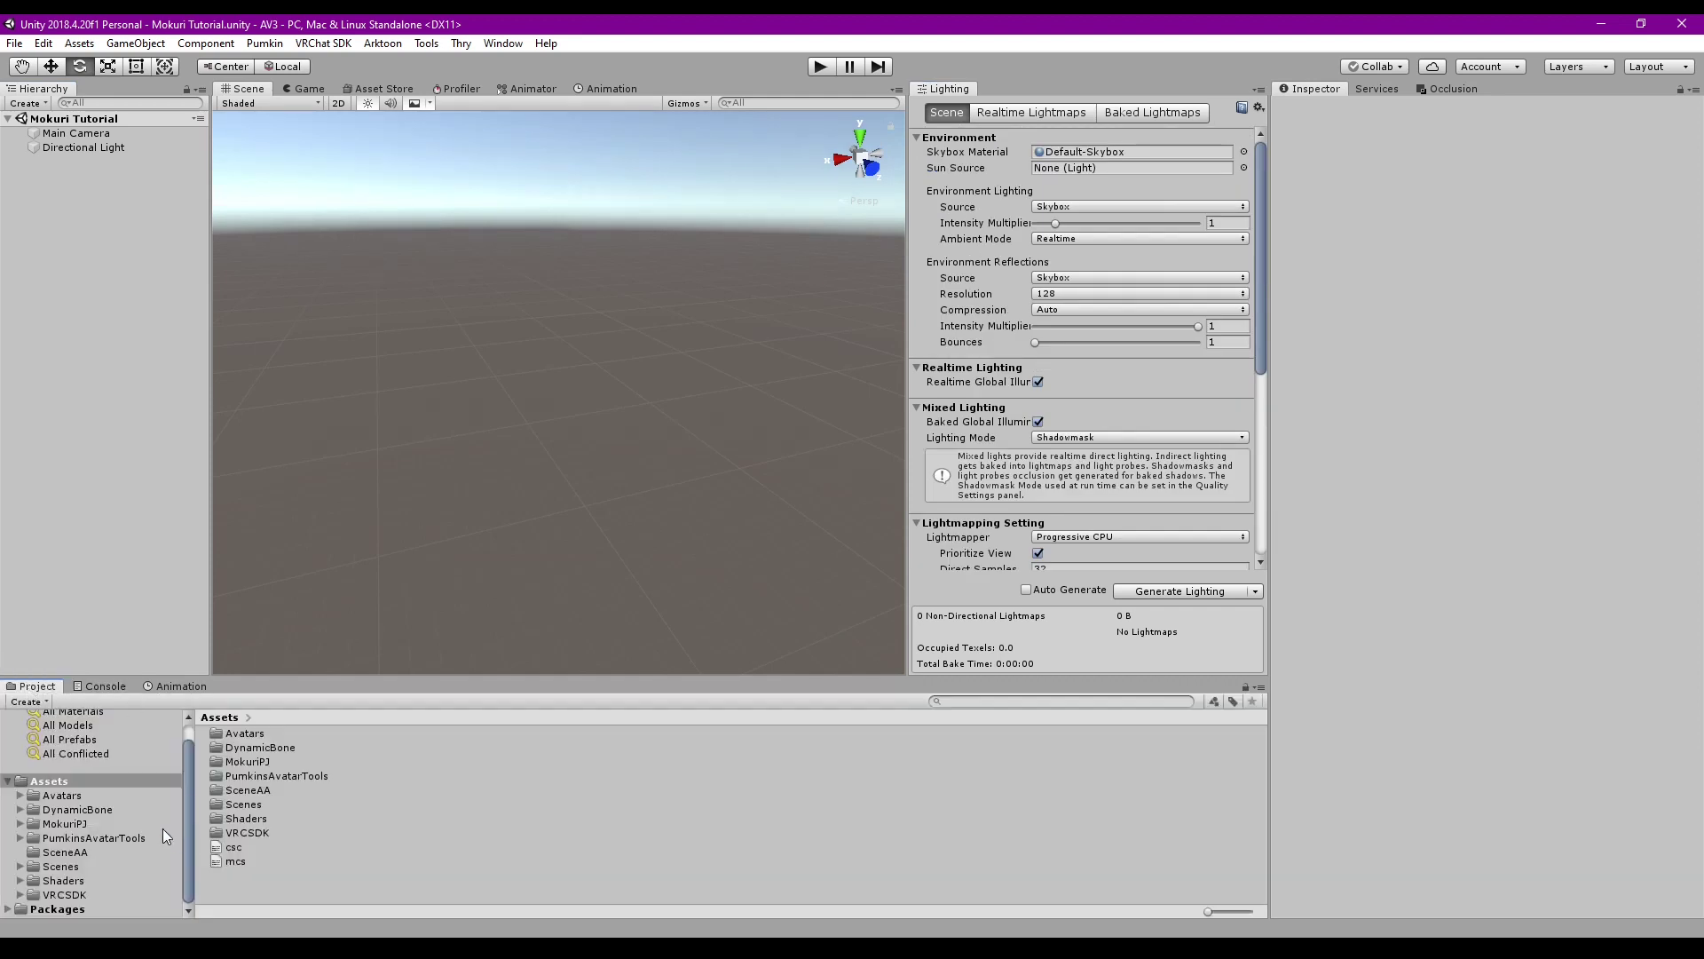
click(42, 42)
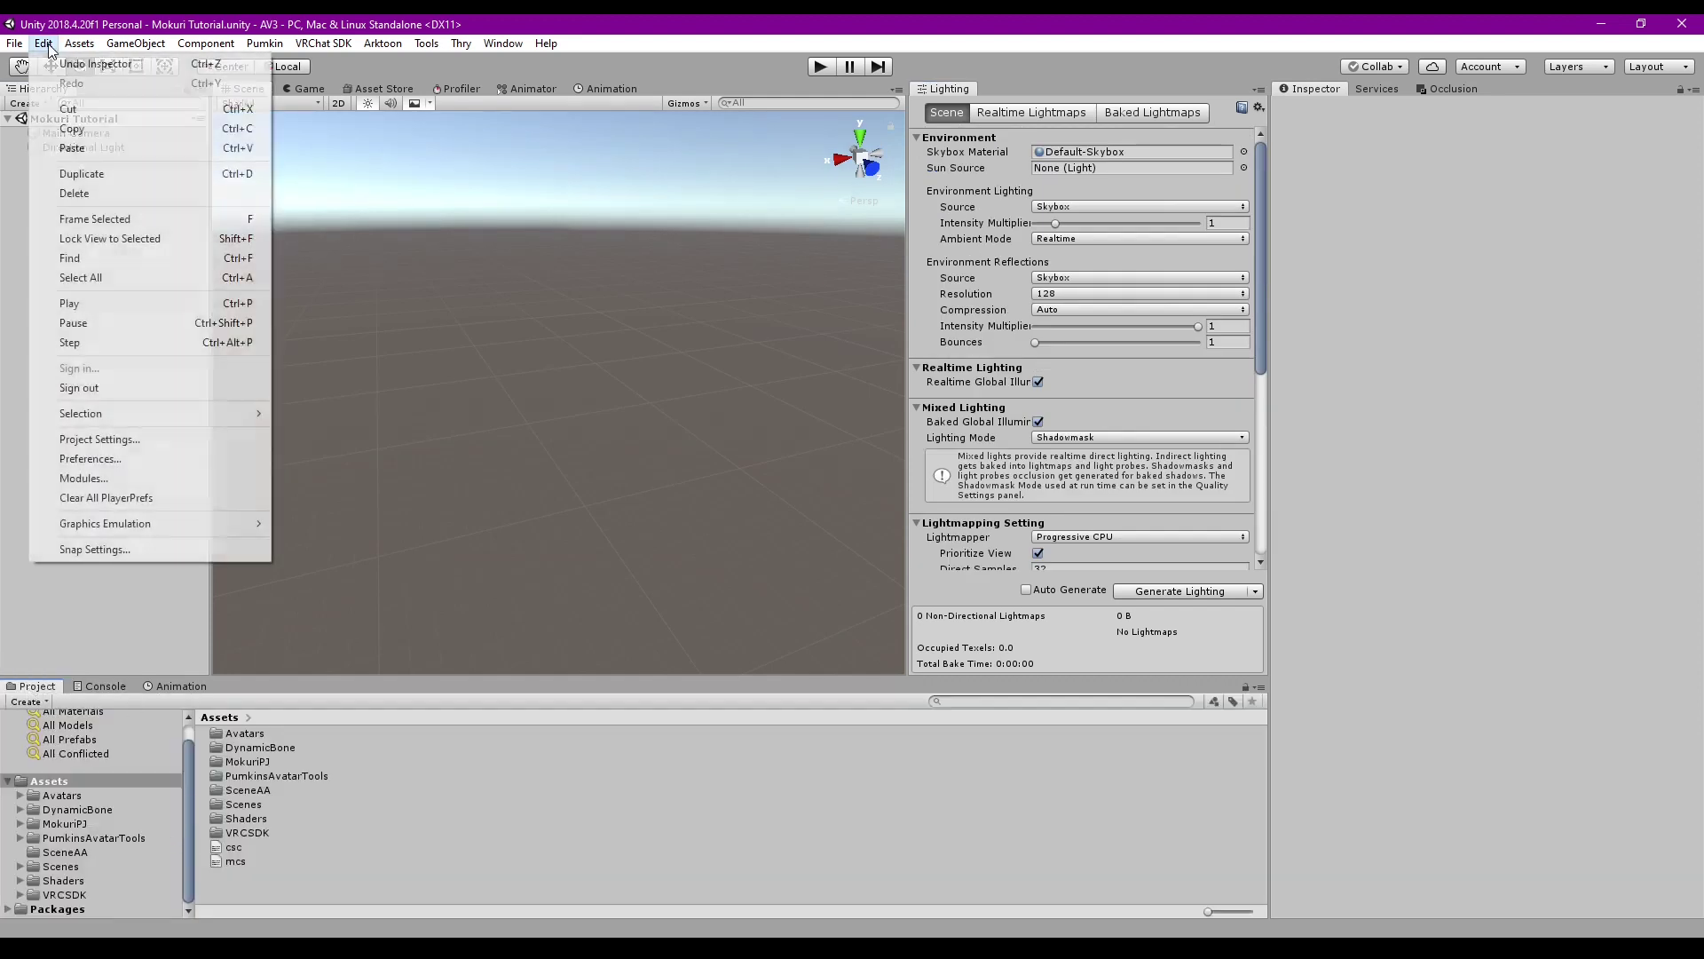
click(124, 460)
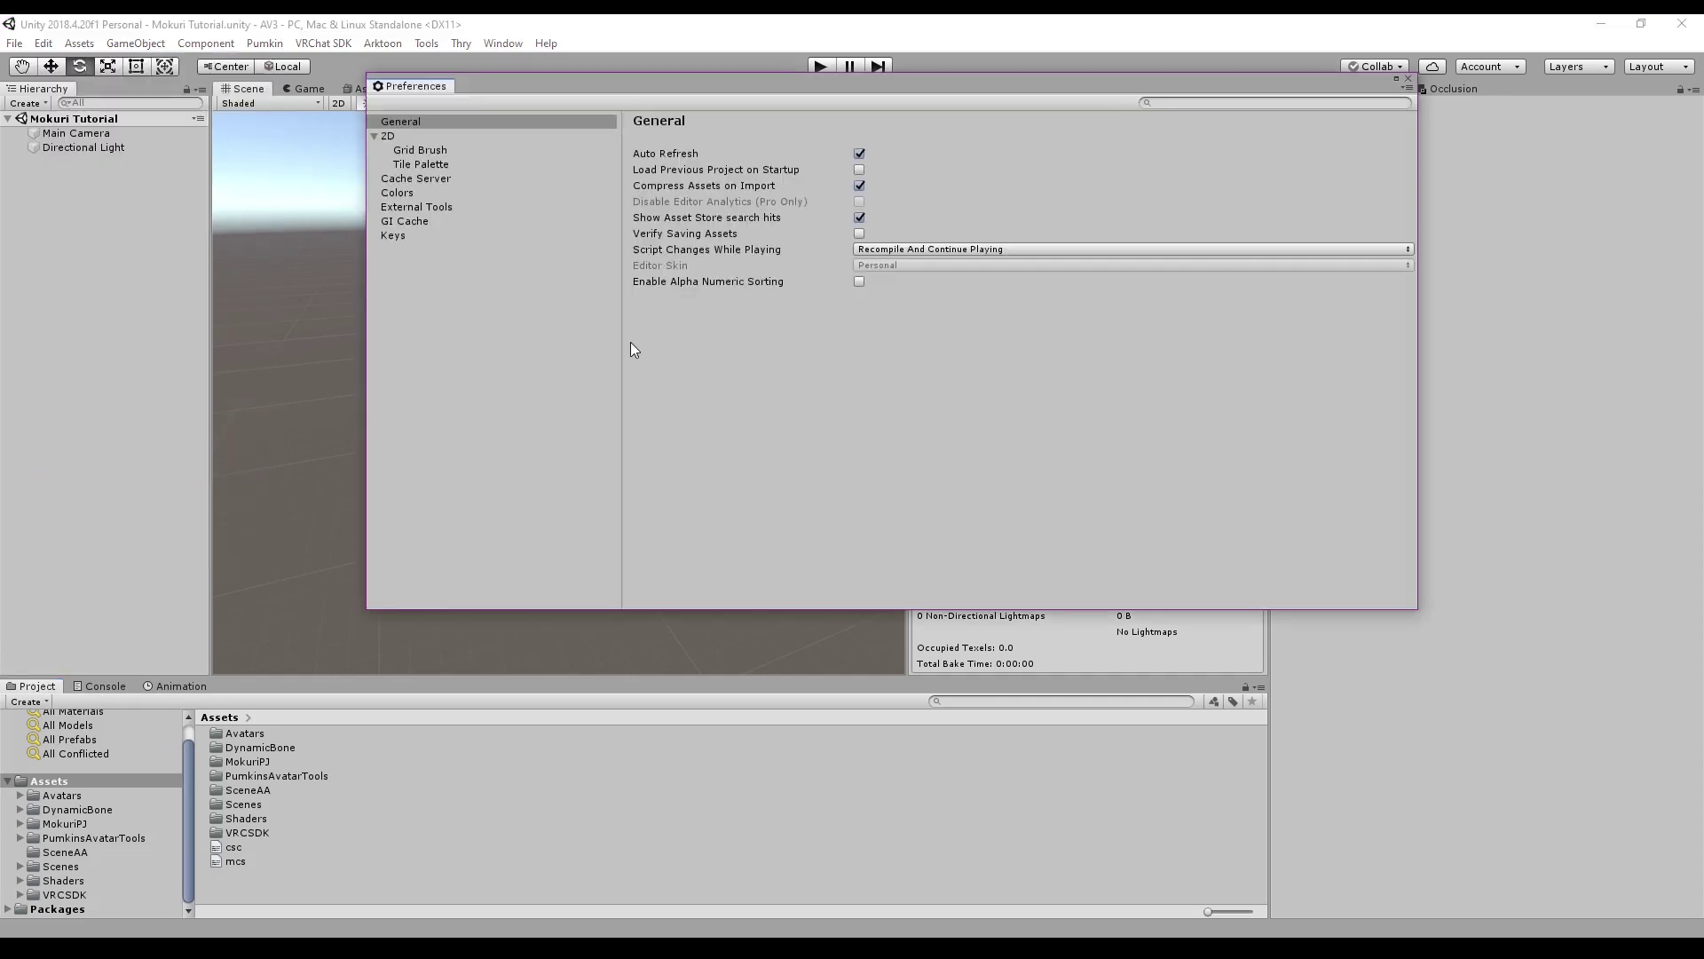
click(419, 179)
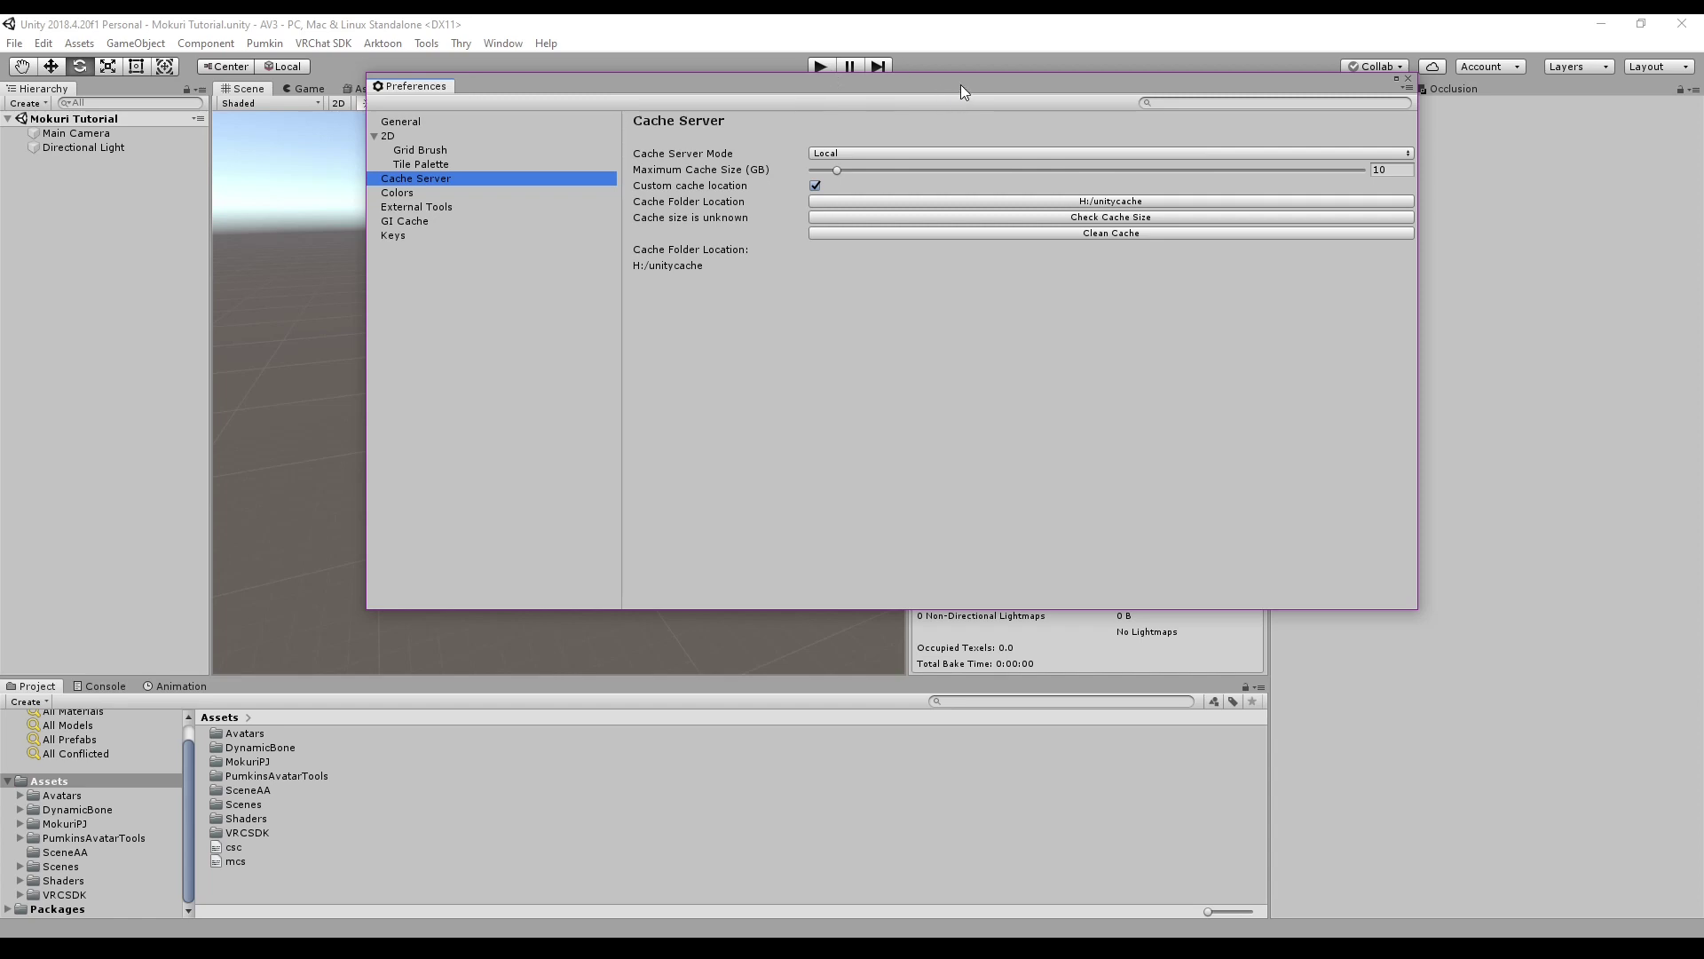
drag(960, 83, 911, 114)
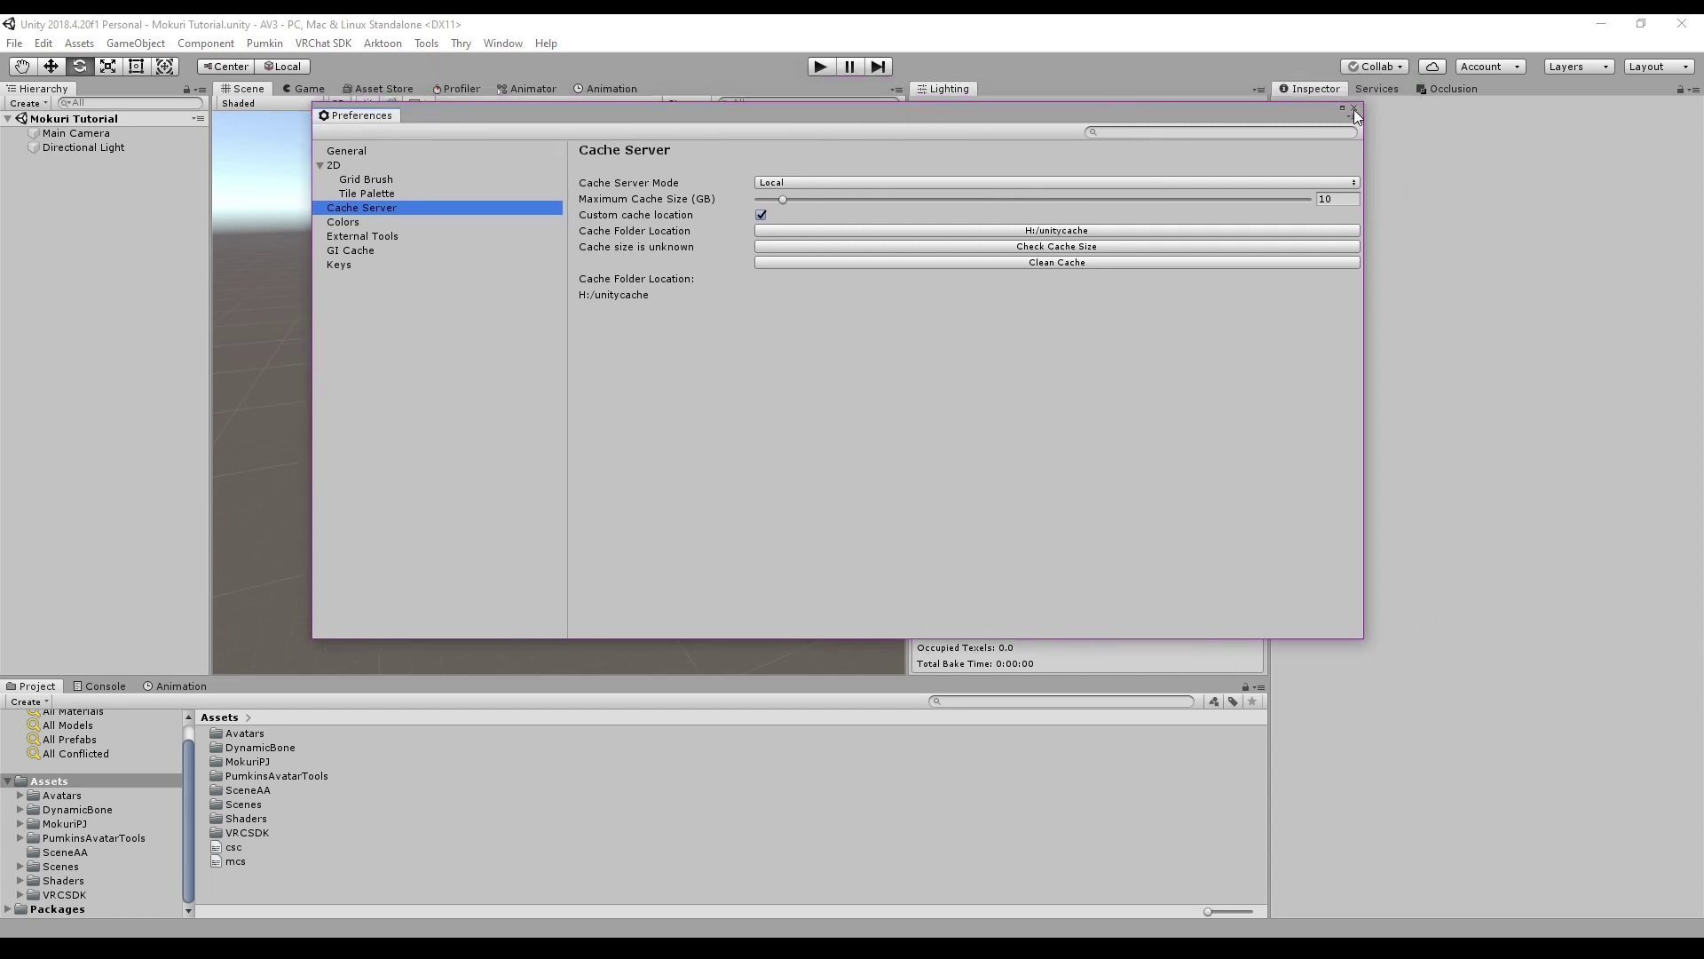
drag(1355, 114, 998, 184)
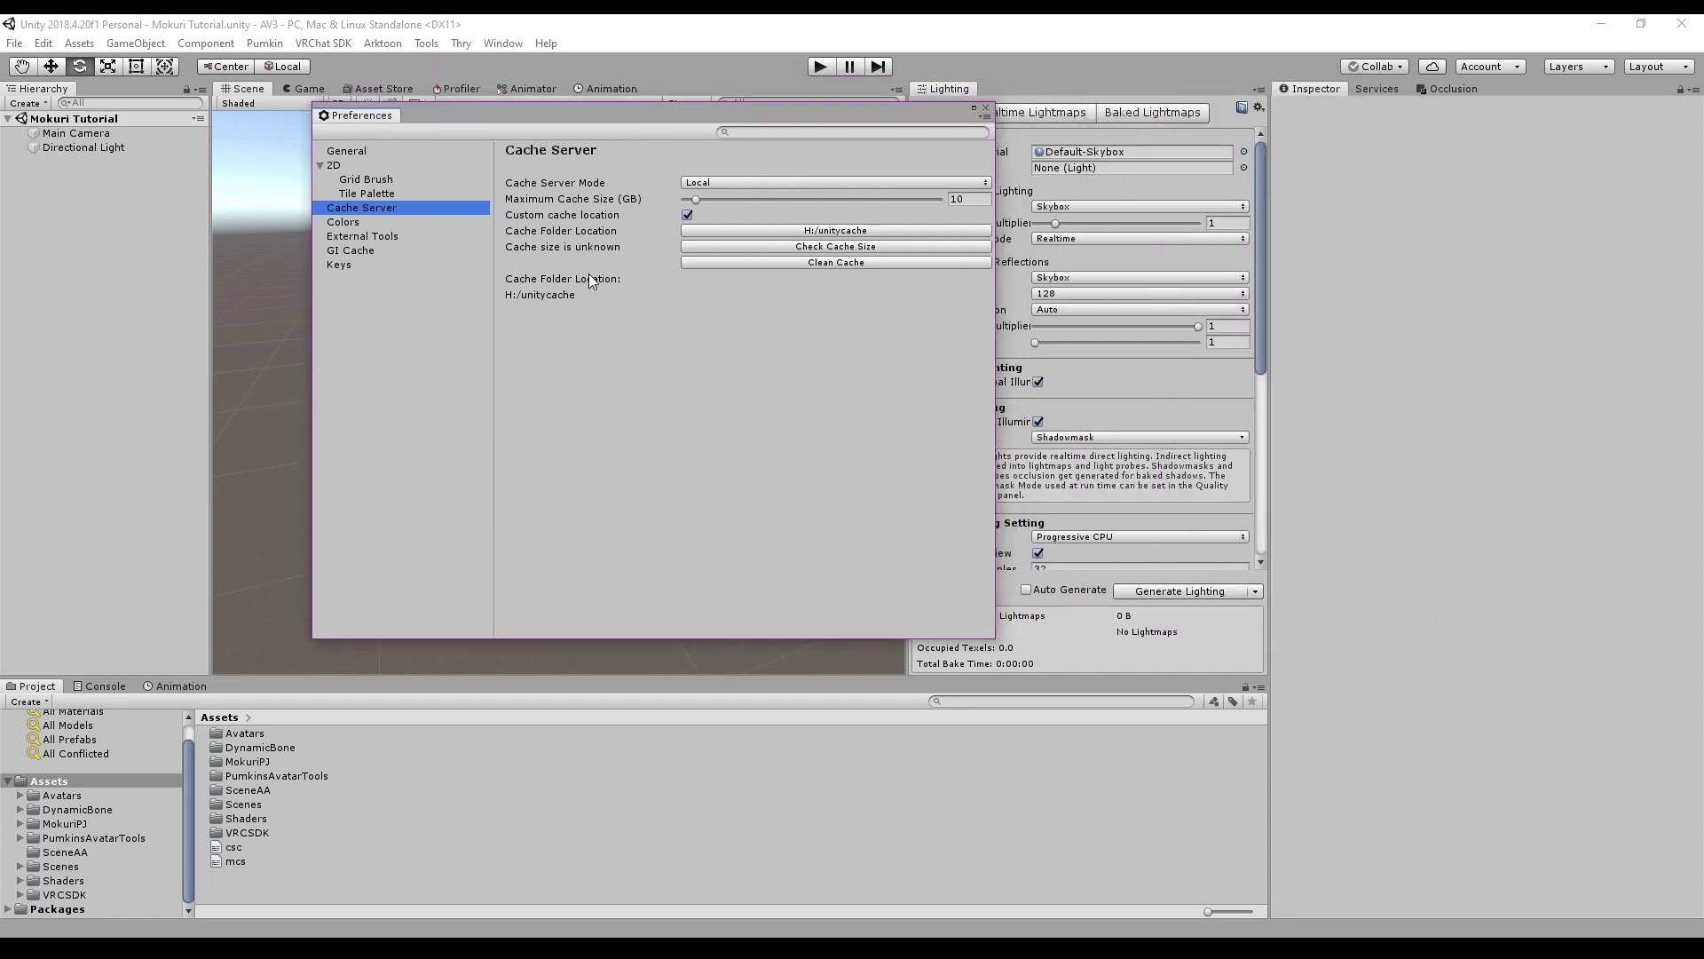
mouse_move(495, 285)
mouse_down()
mouse_move(530, 295)
mouse_move(463, 287)
mouse_up()
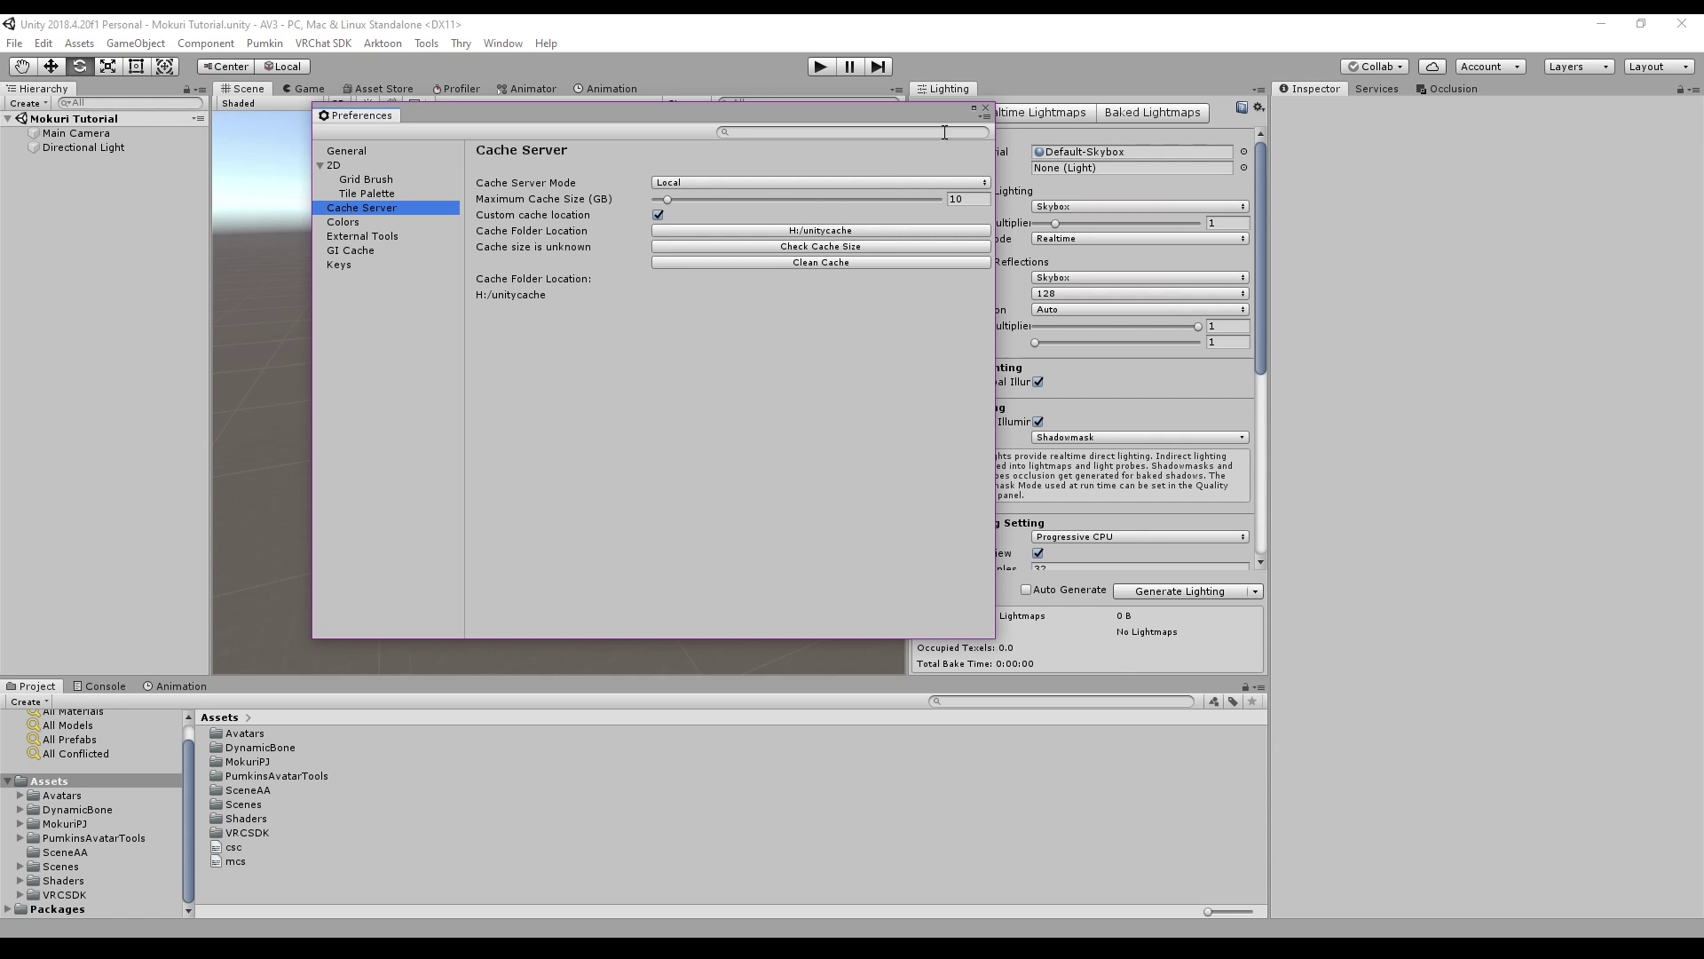
click(985, 107)
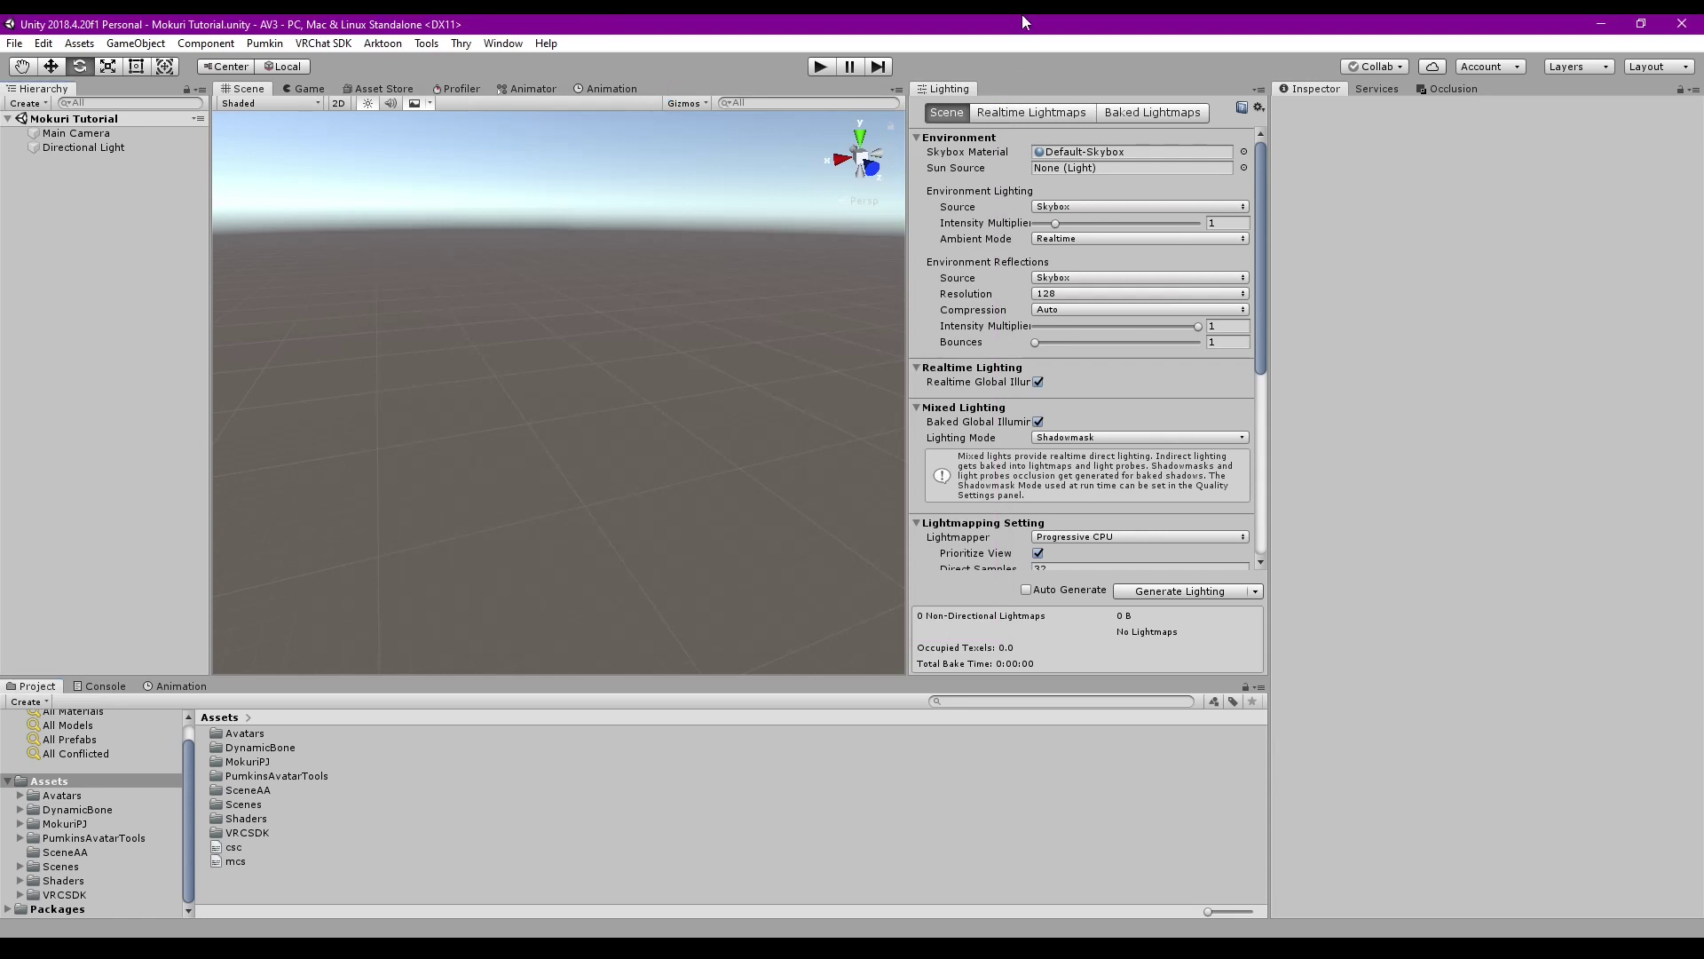
Browse MokuriPJ into Lesser_Mokuri_Body(fanmade) and inspect the Lesser_Mokuri_Body(arktoon) prefab
double_click(248, 761)
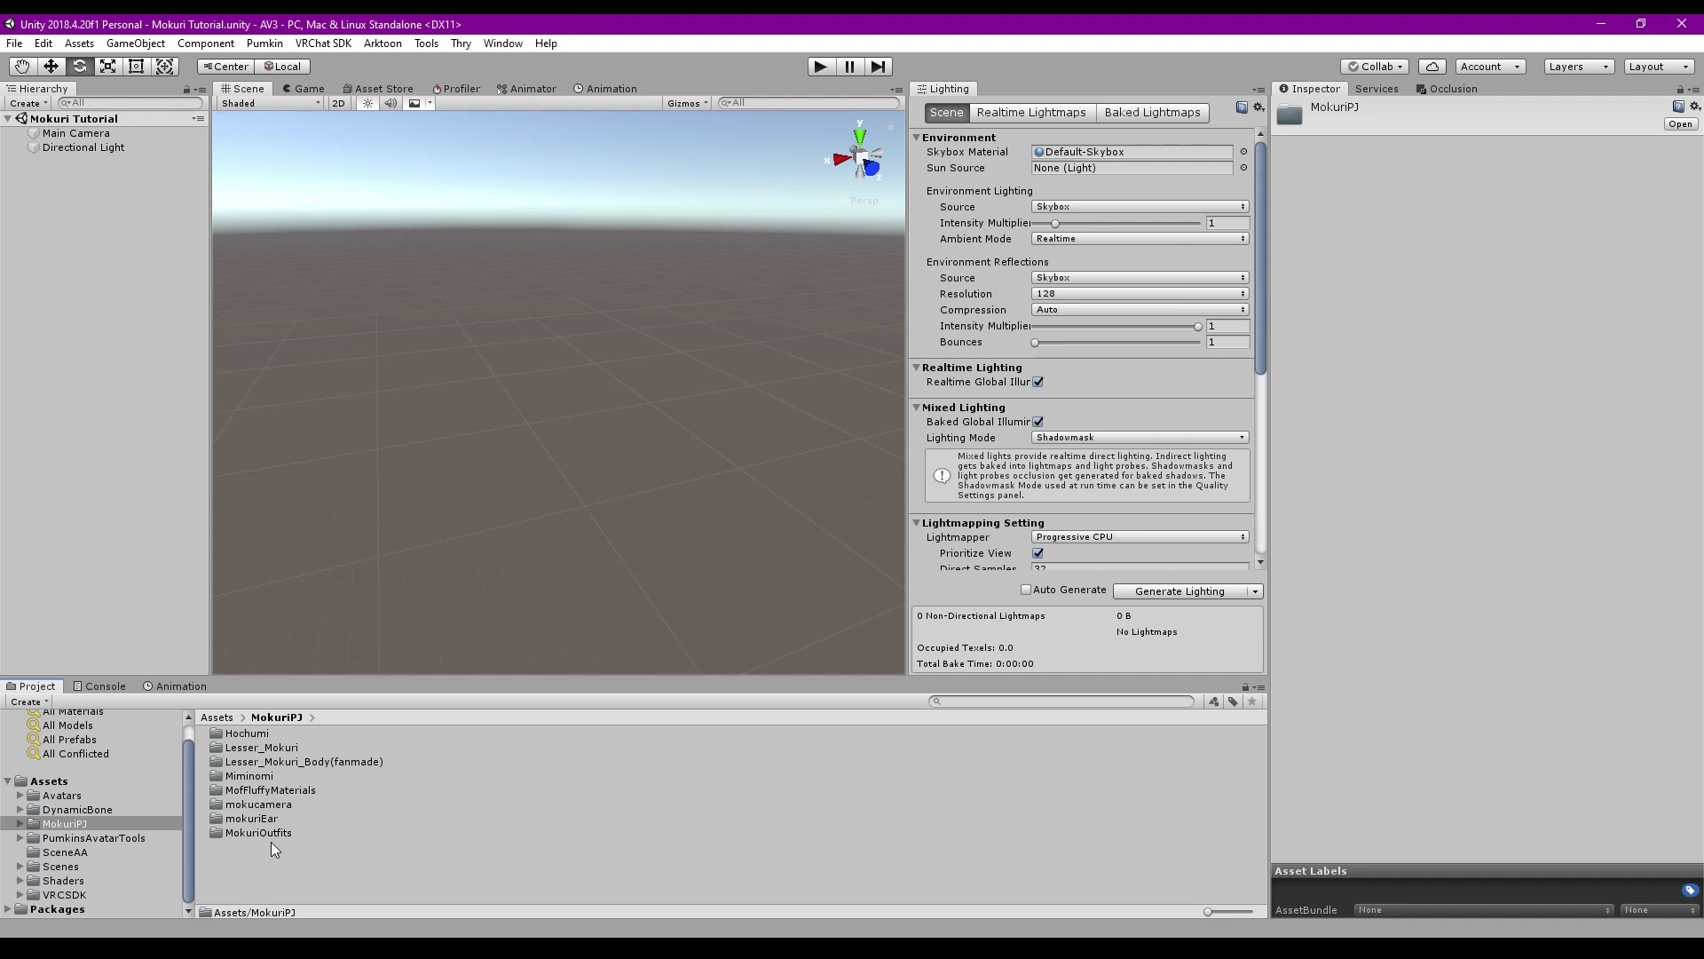
double_click(258, 761)
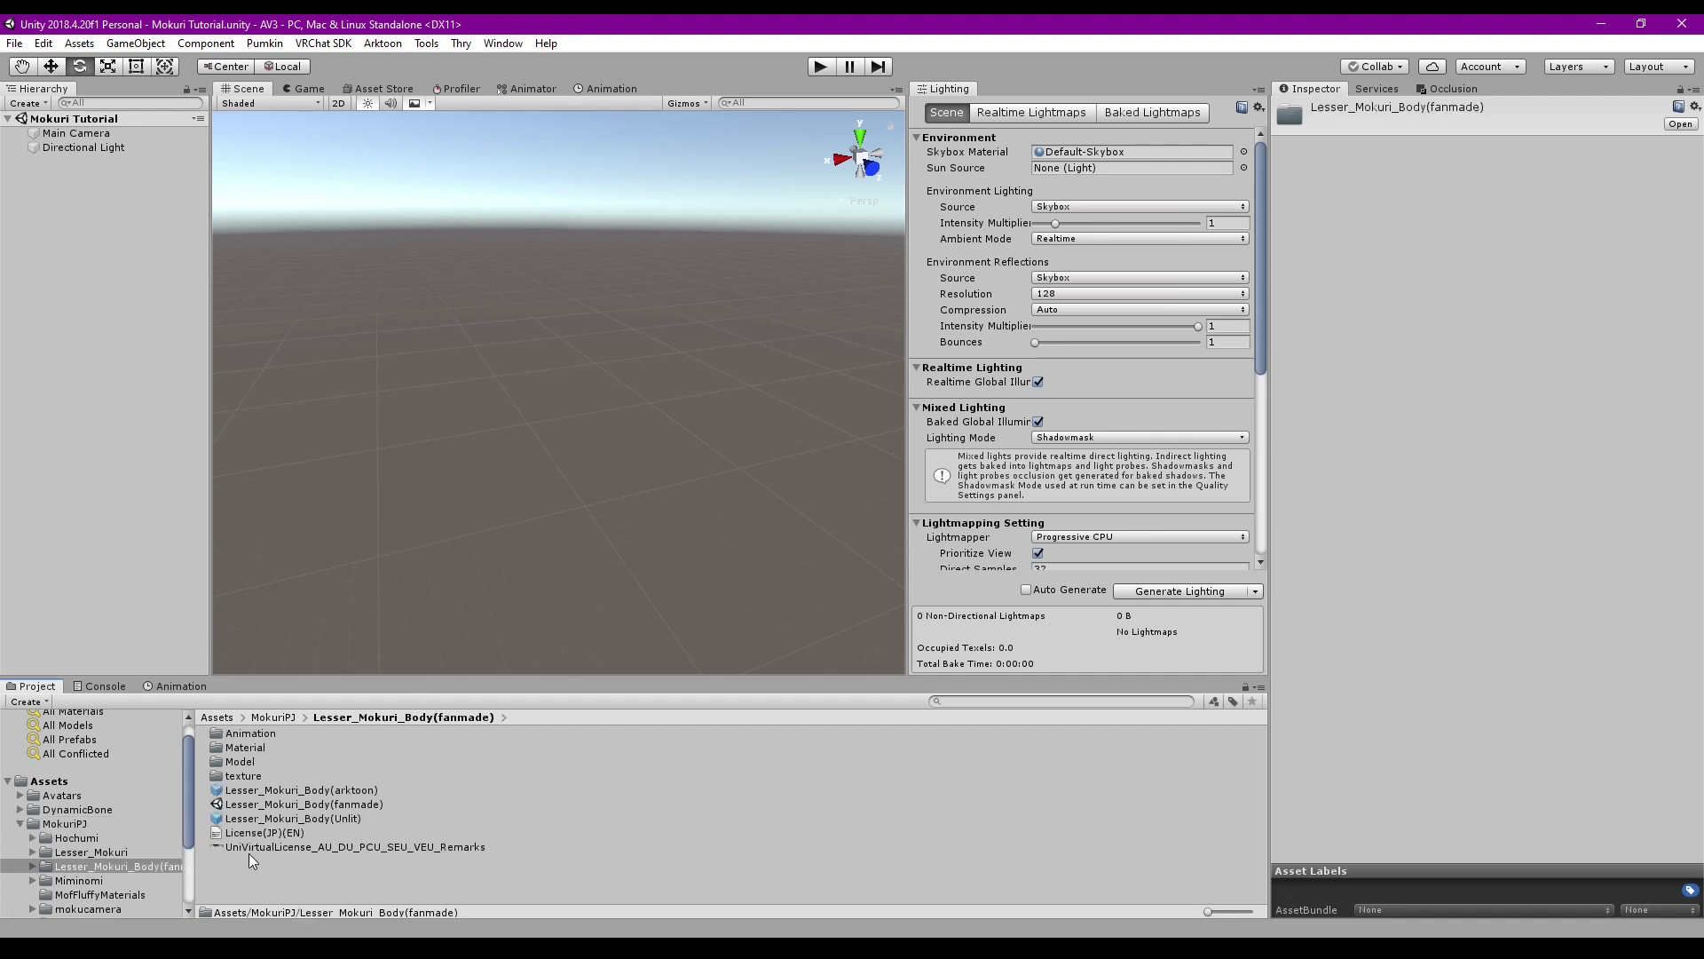
click(302, 790)
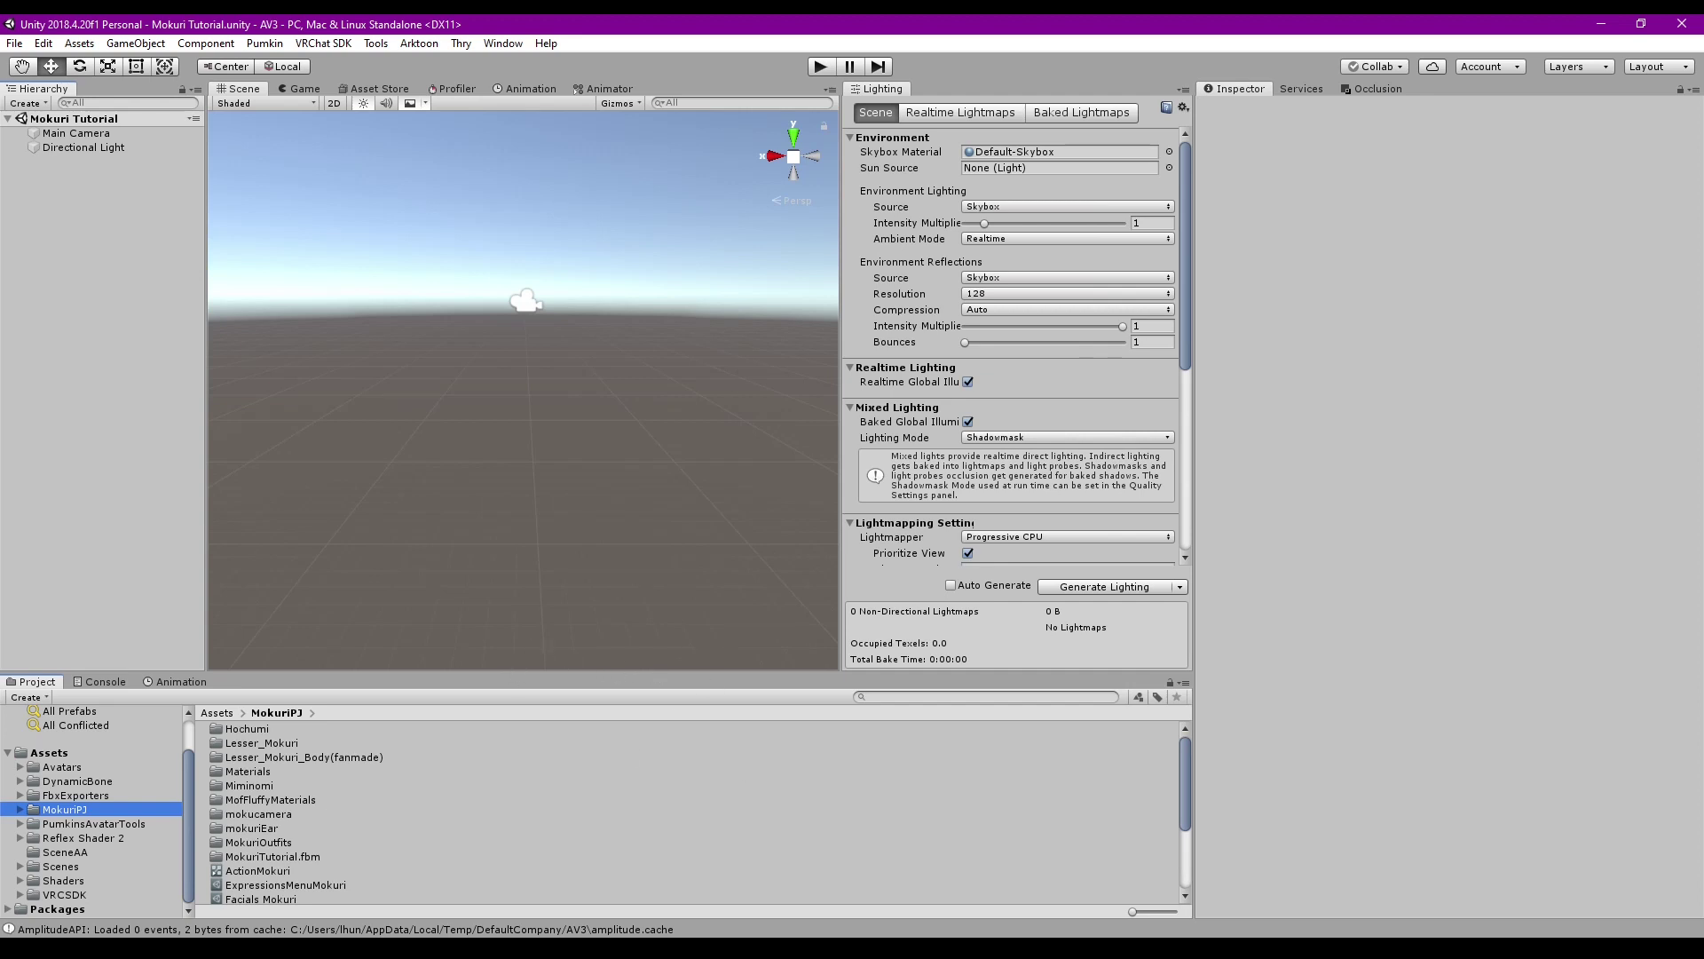
mouse_move(803, 948)
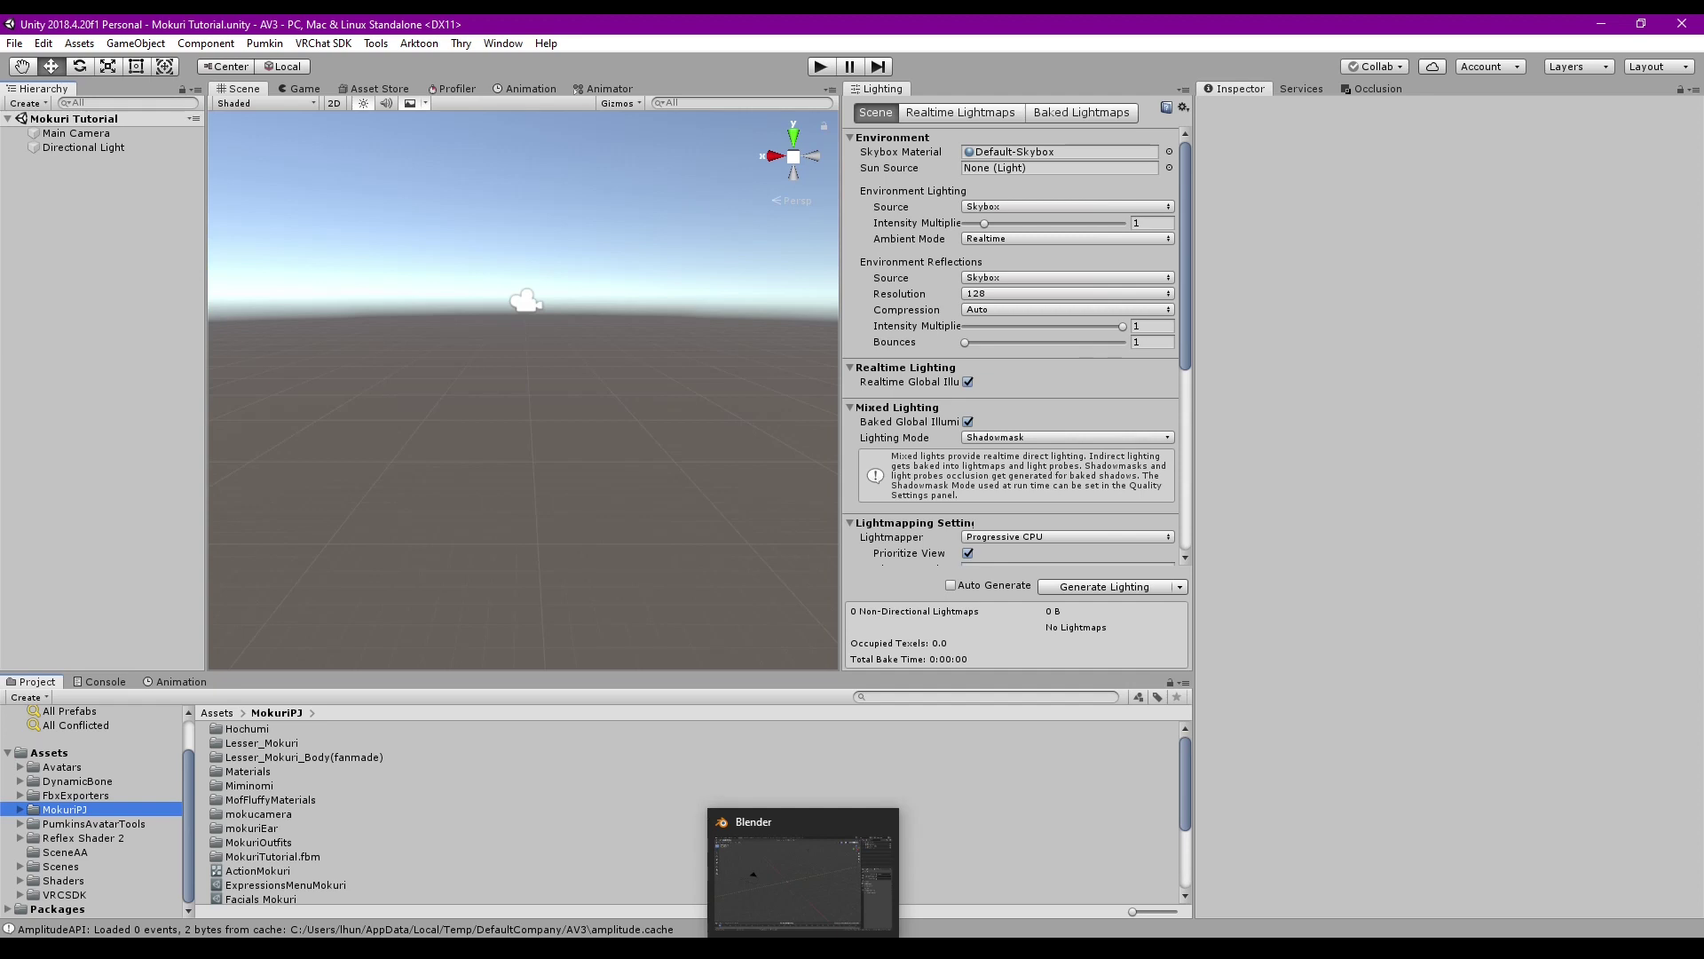
In Blender, import Lesser_Mokuri_Body.fbx from Lesser_Mokuri_Body(fanmade)\Model via CATS Import Model
click(804, 884)
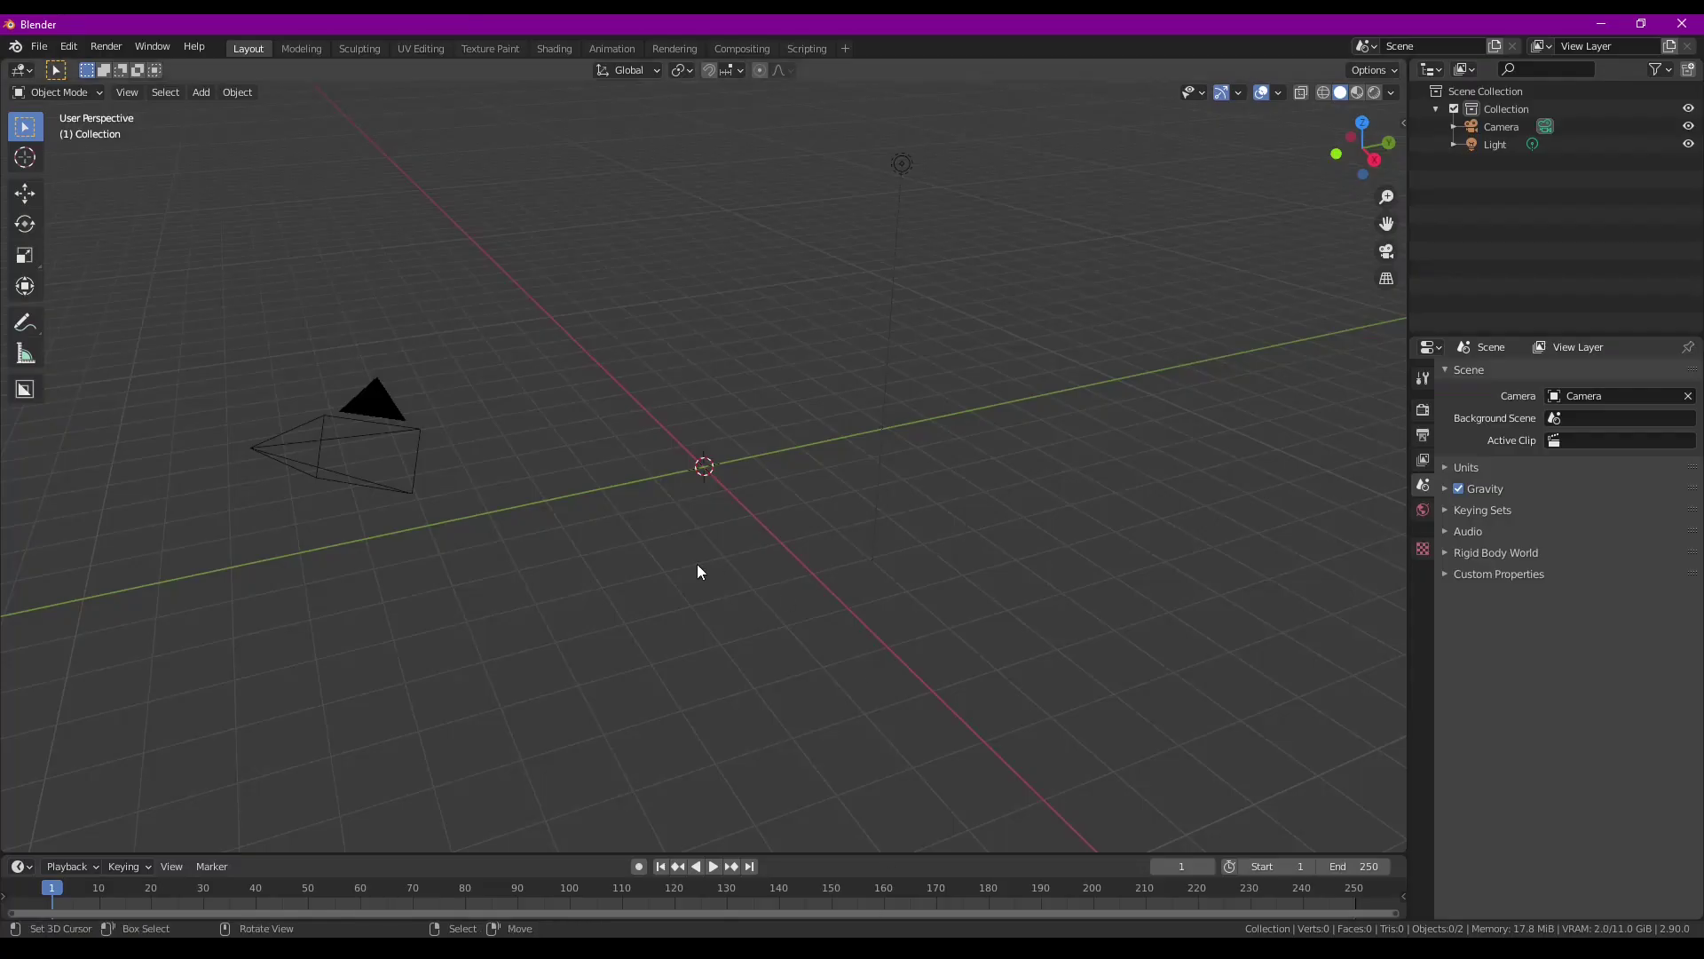
scroll(716, 503, up, 3)
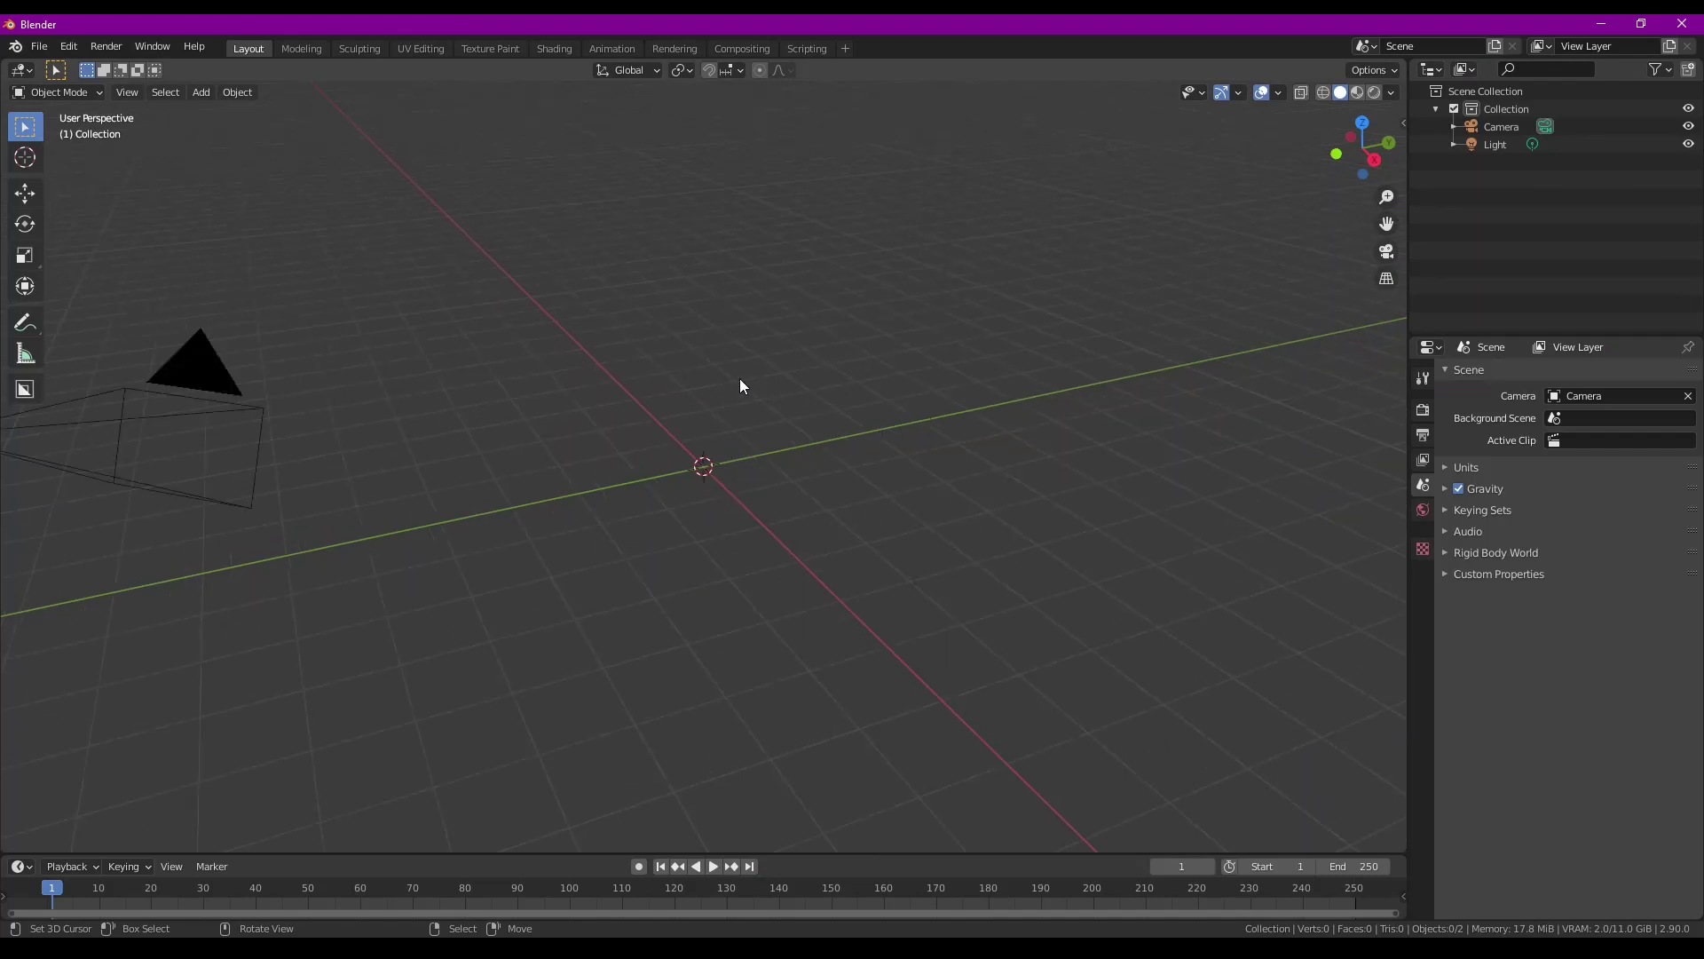
key(n)
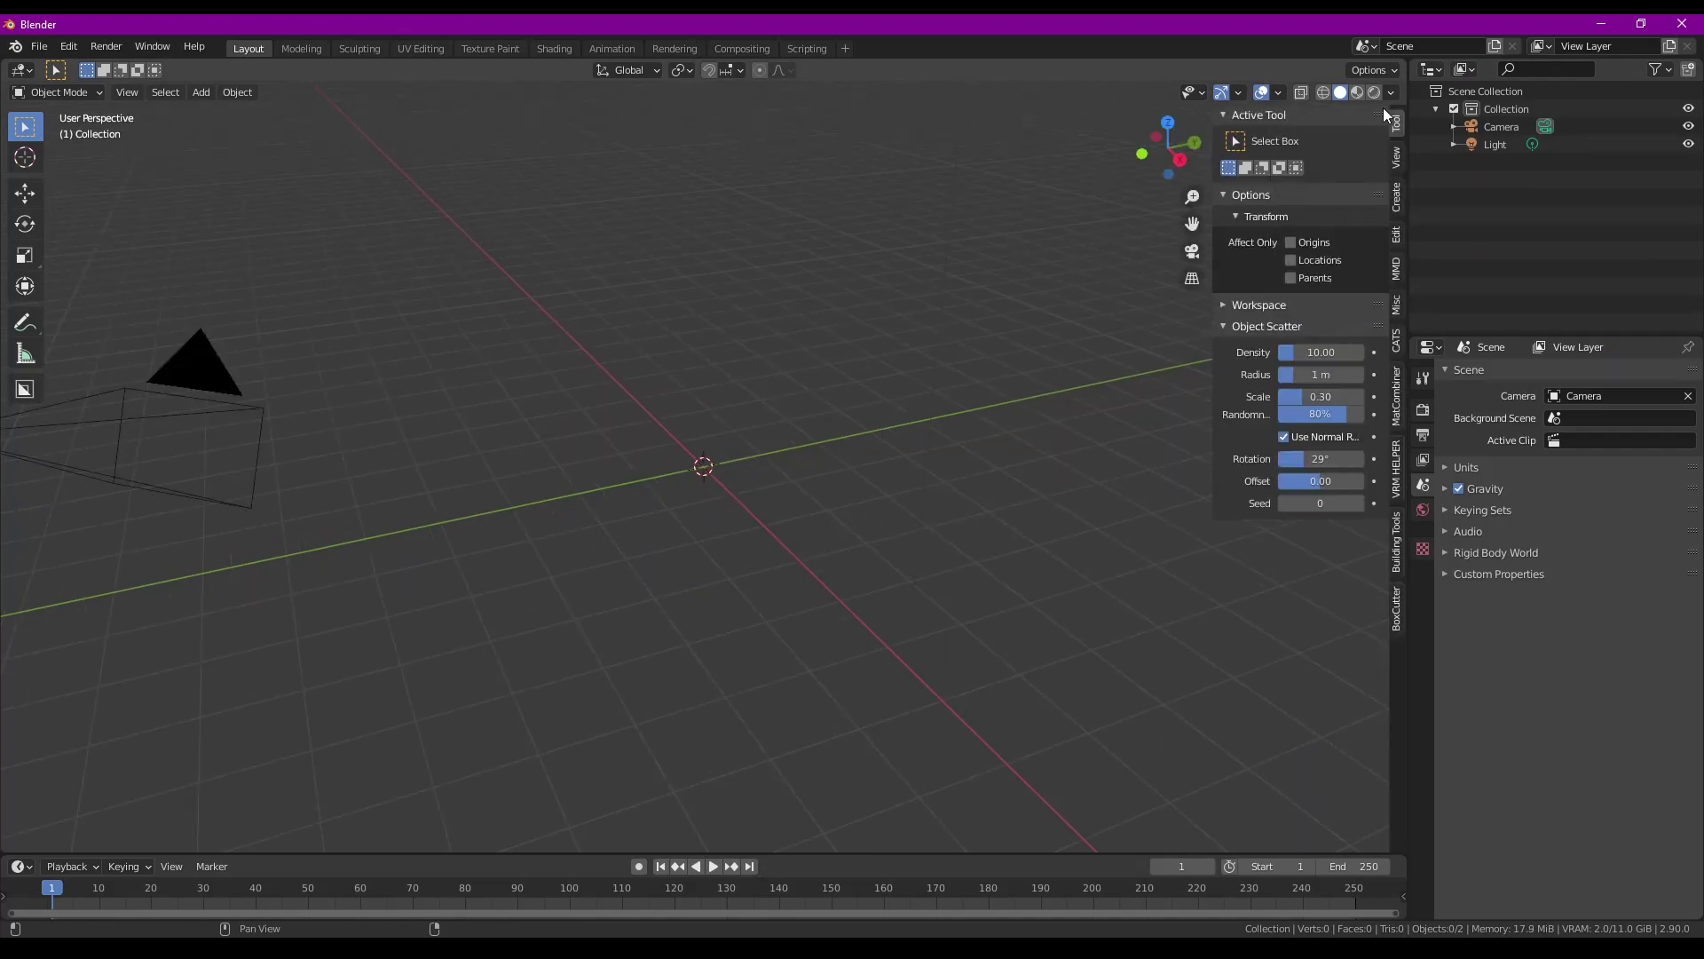
click(1398, 344)
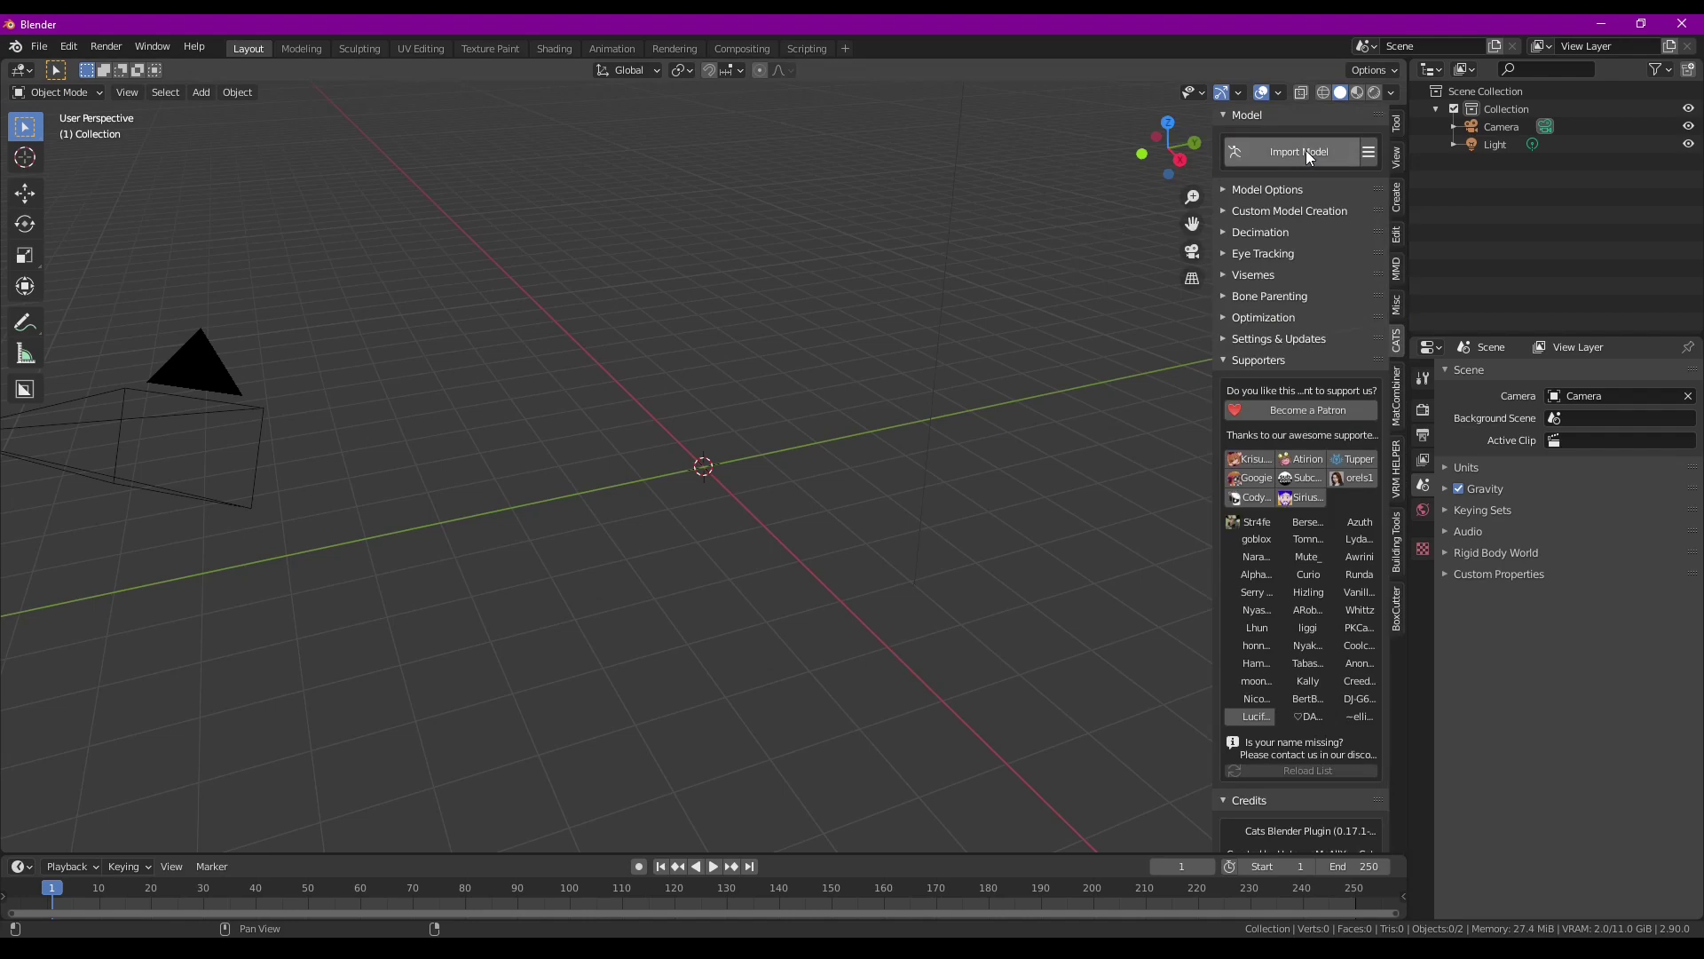
click(1306, 151)
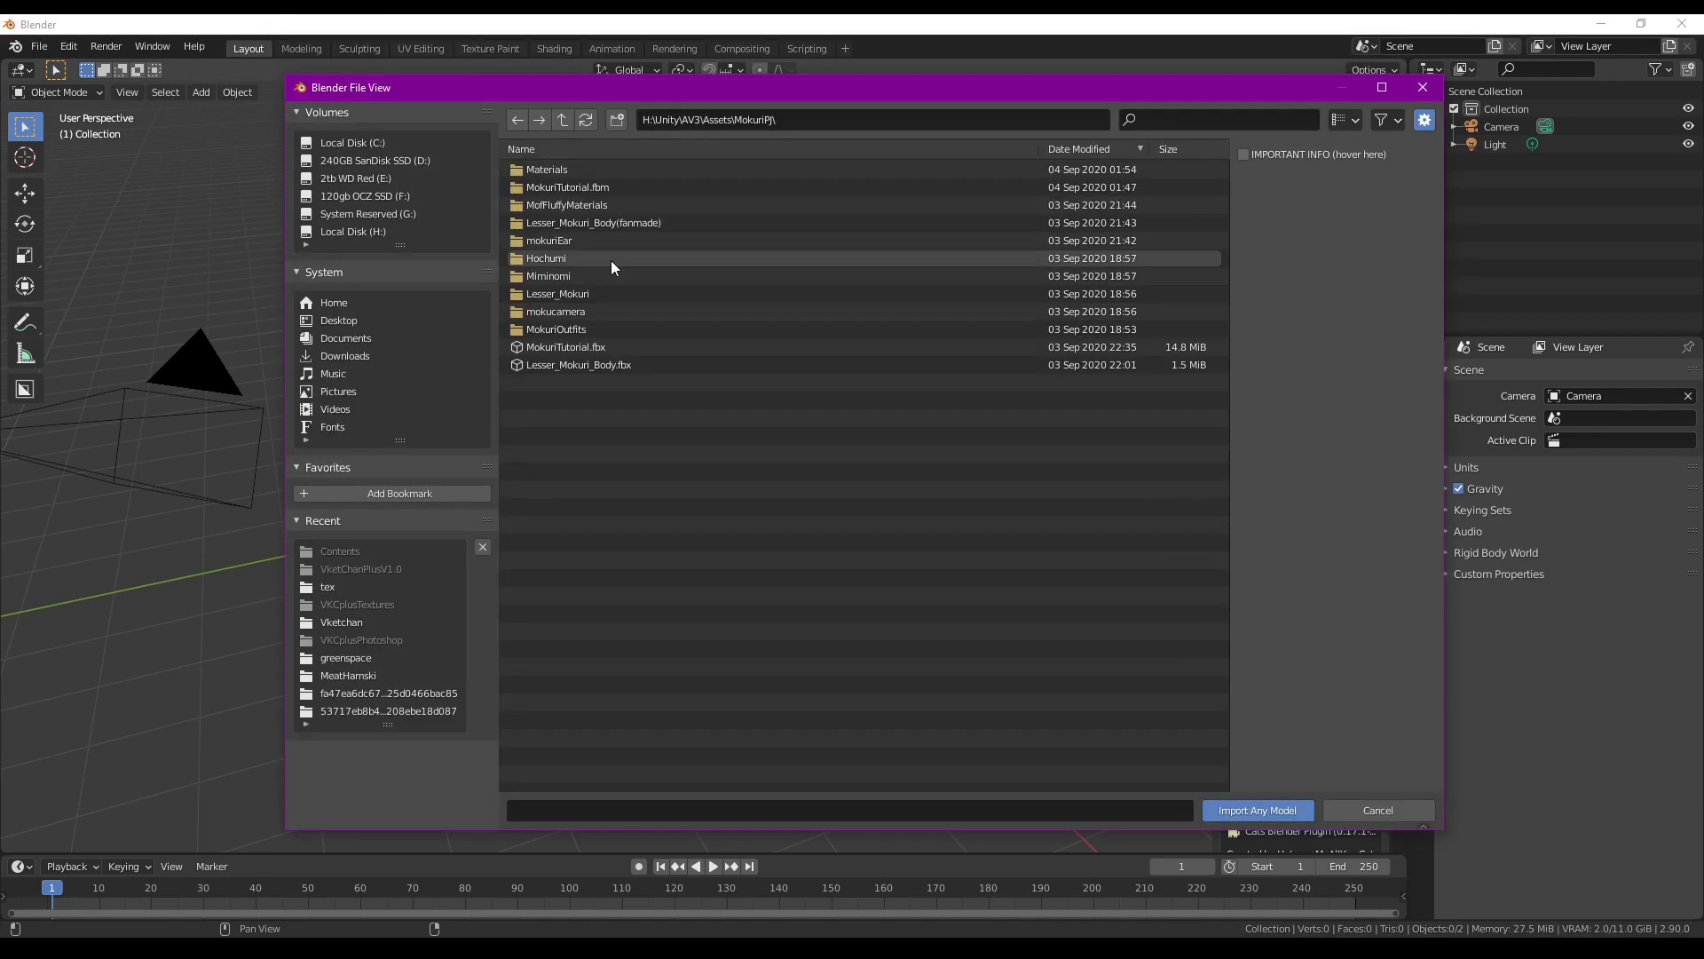
double_click(625, 222)
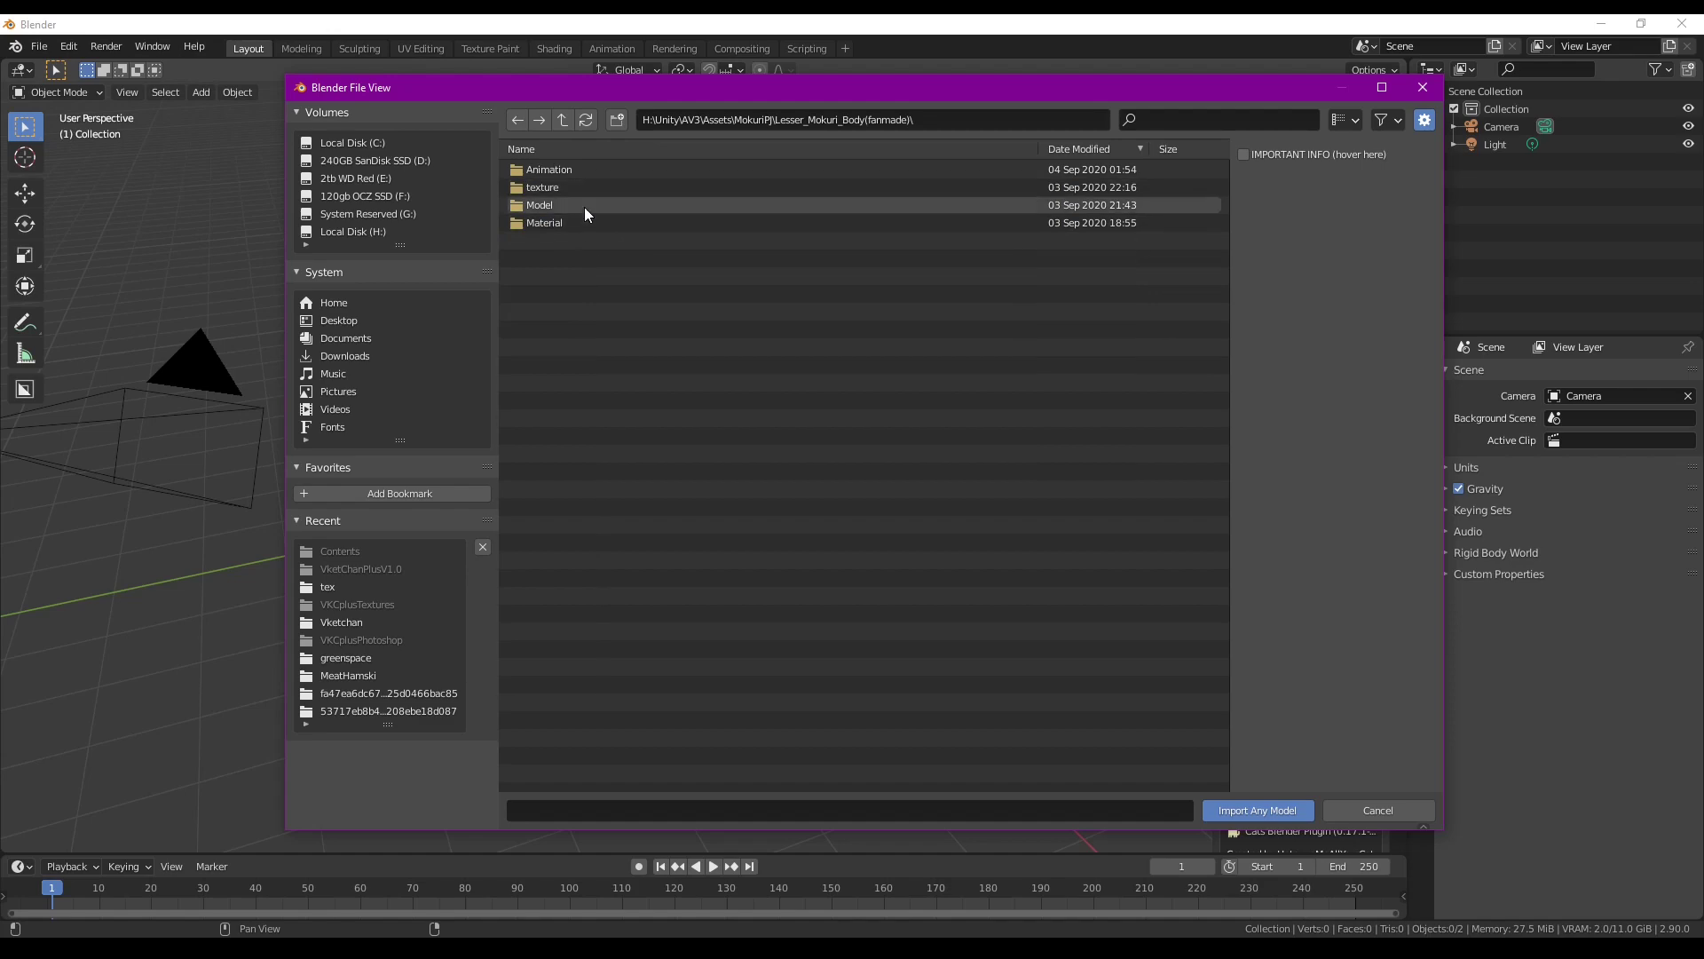
double_click(584, 205)
click(582, 174)
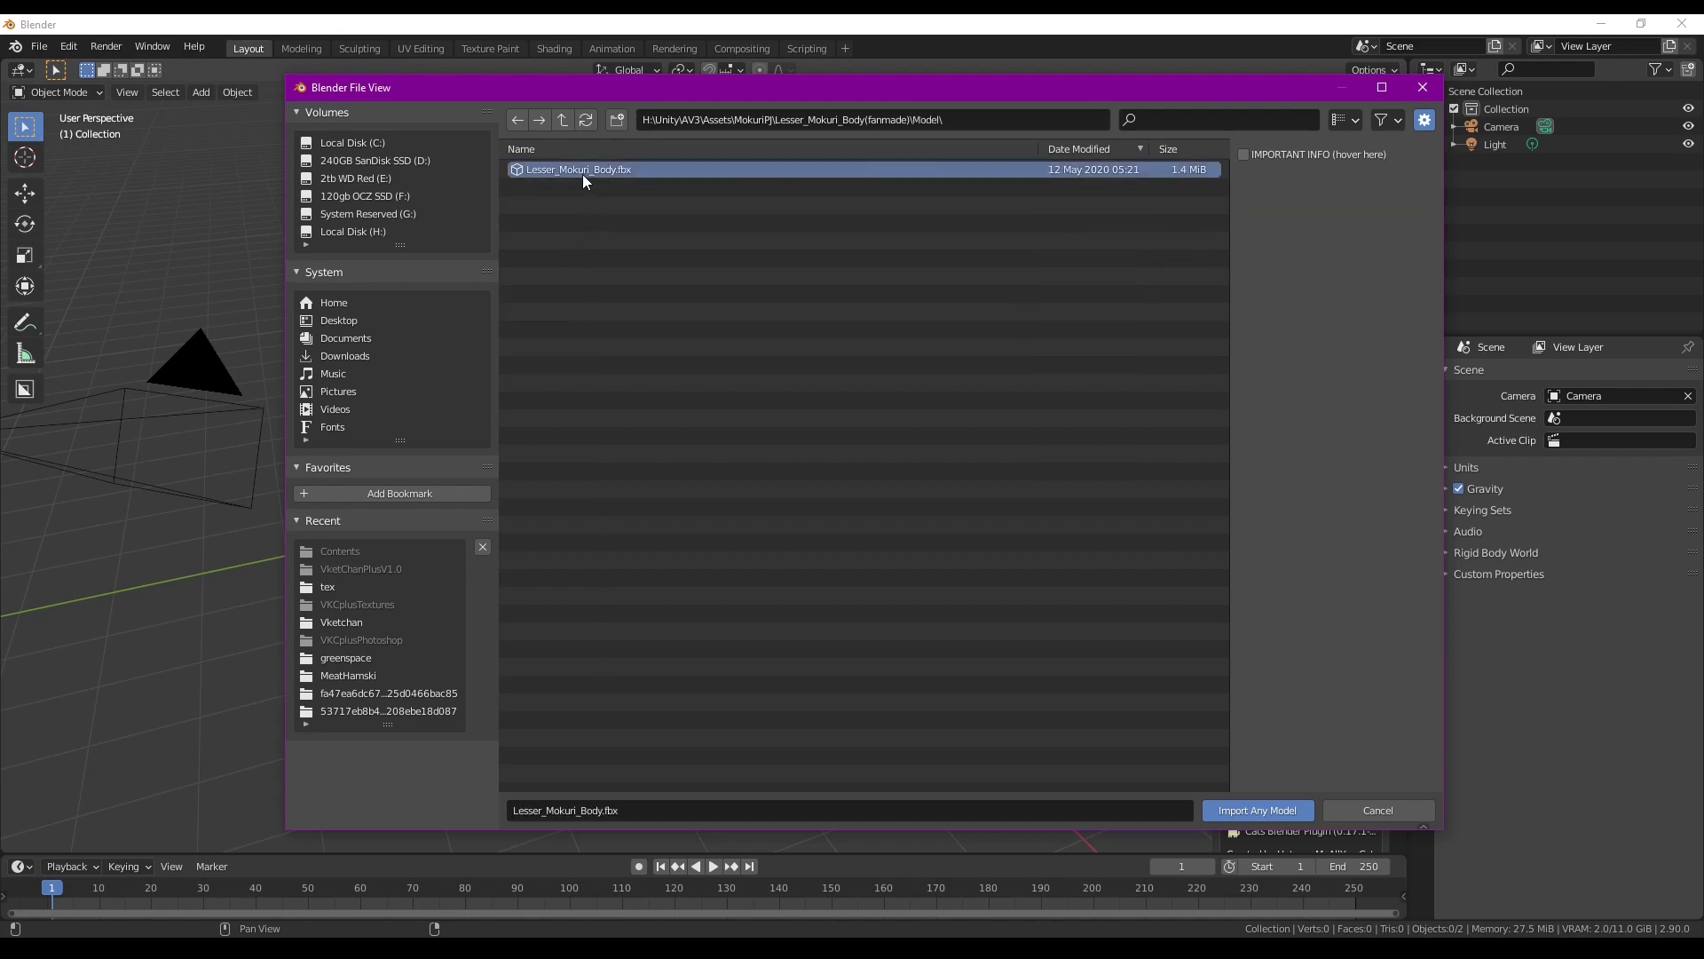
click(1241, 810)
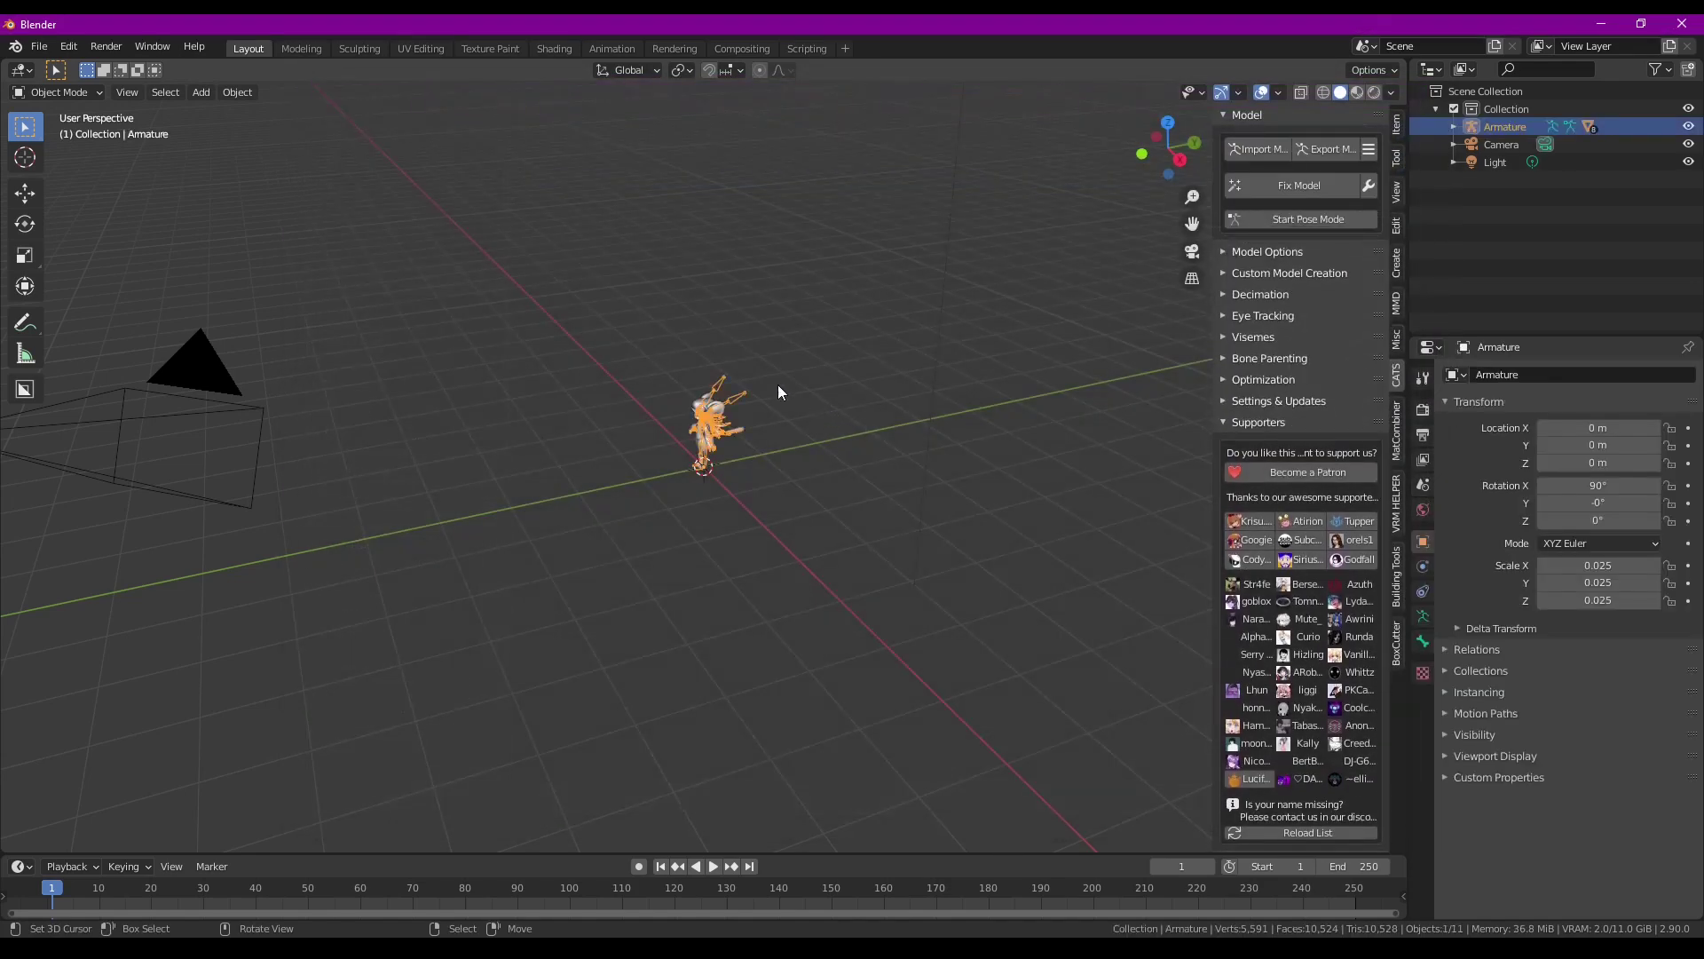
Run CATS Fix Model with Join Meshes, Remove Zero Weight Bones and Remove Rigidbodies unchecked
click(1369, 187)
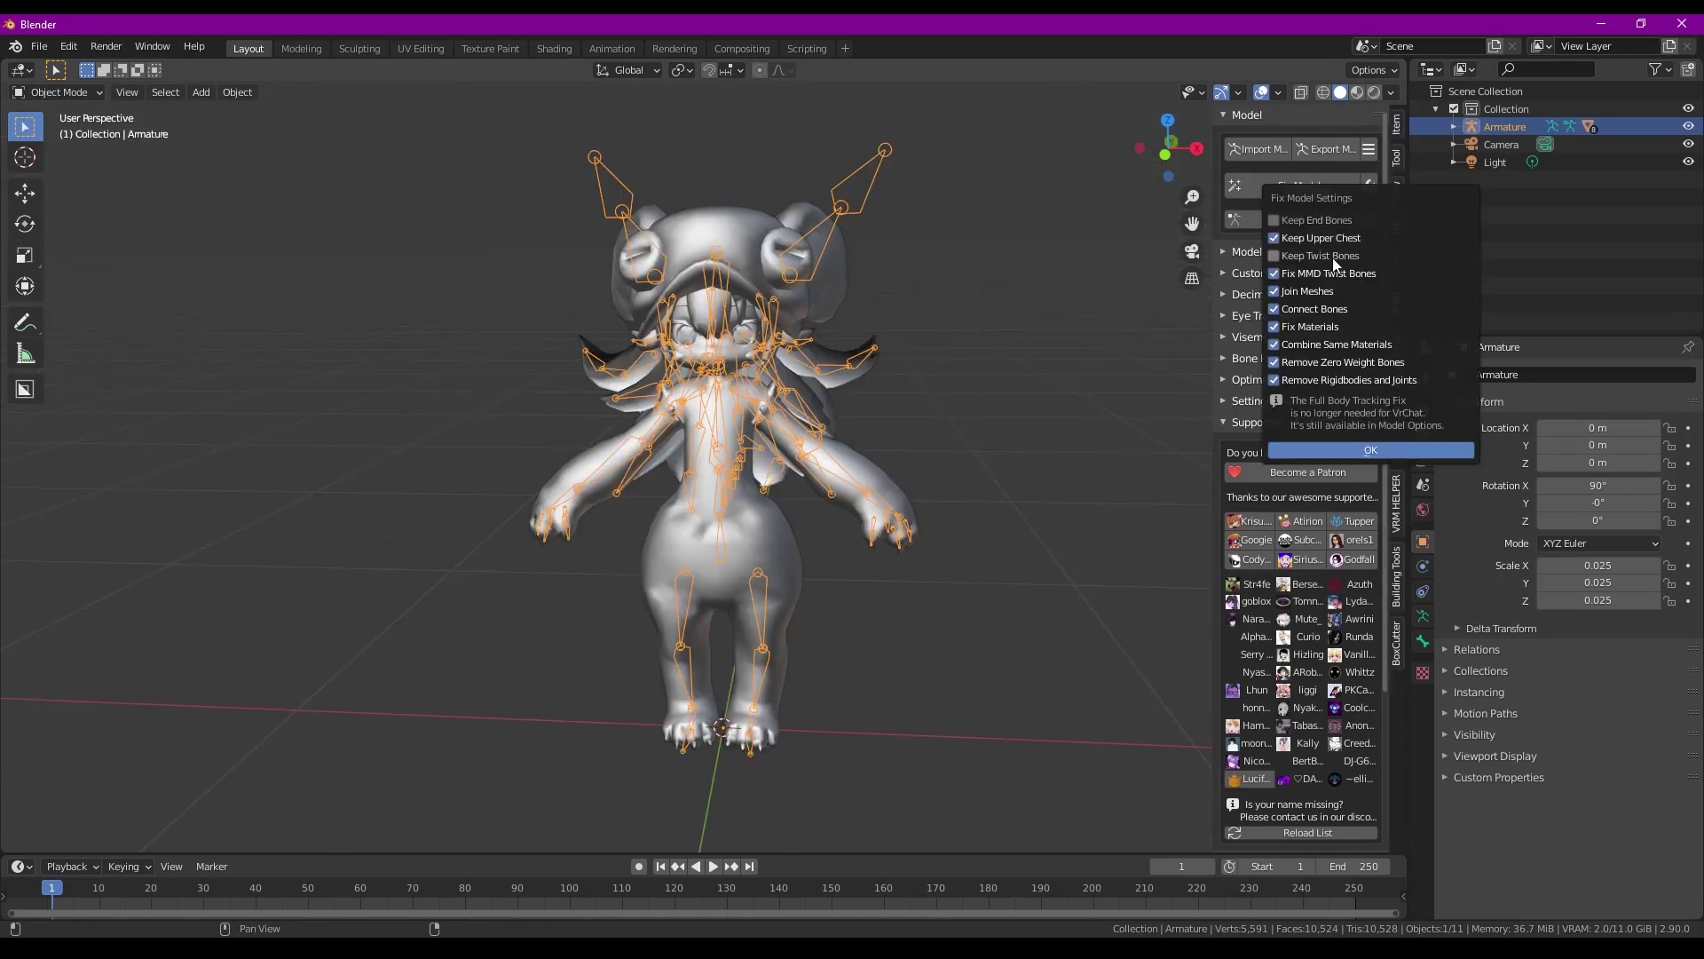
click(1293, 381)
click(1313, 361)
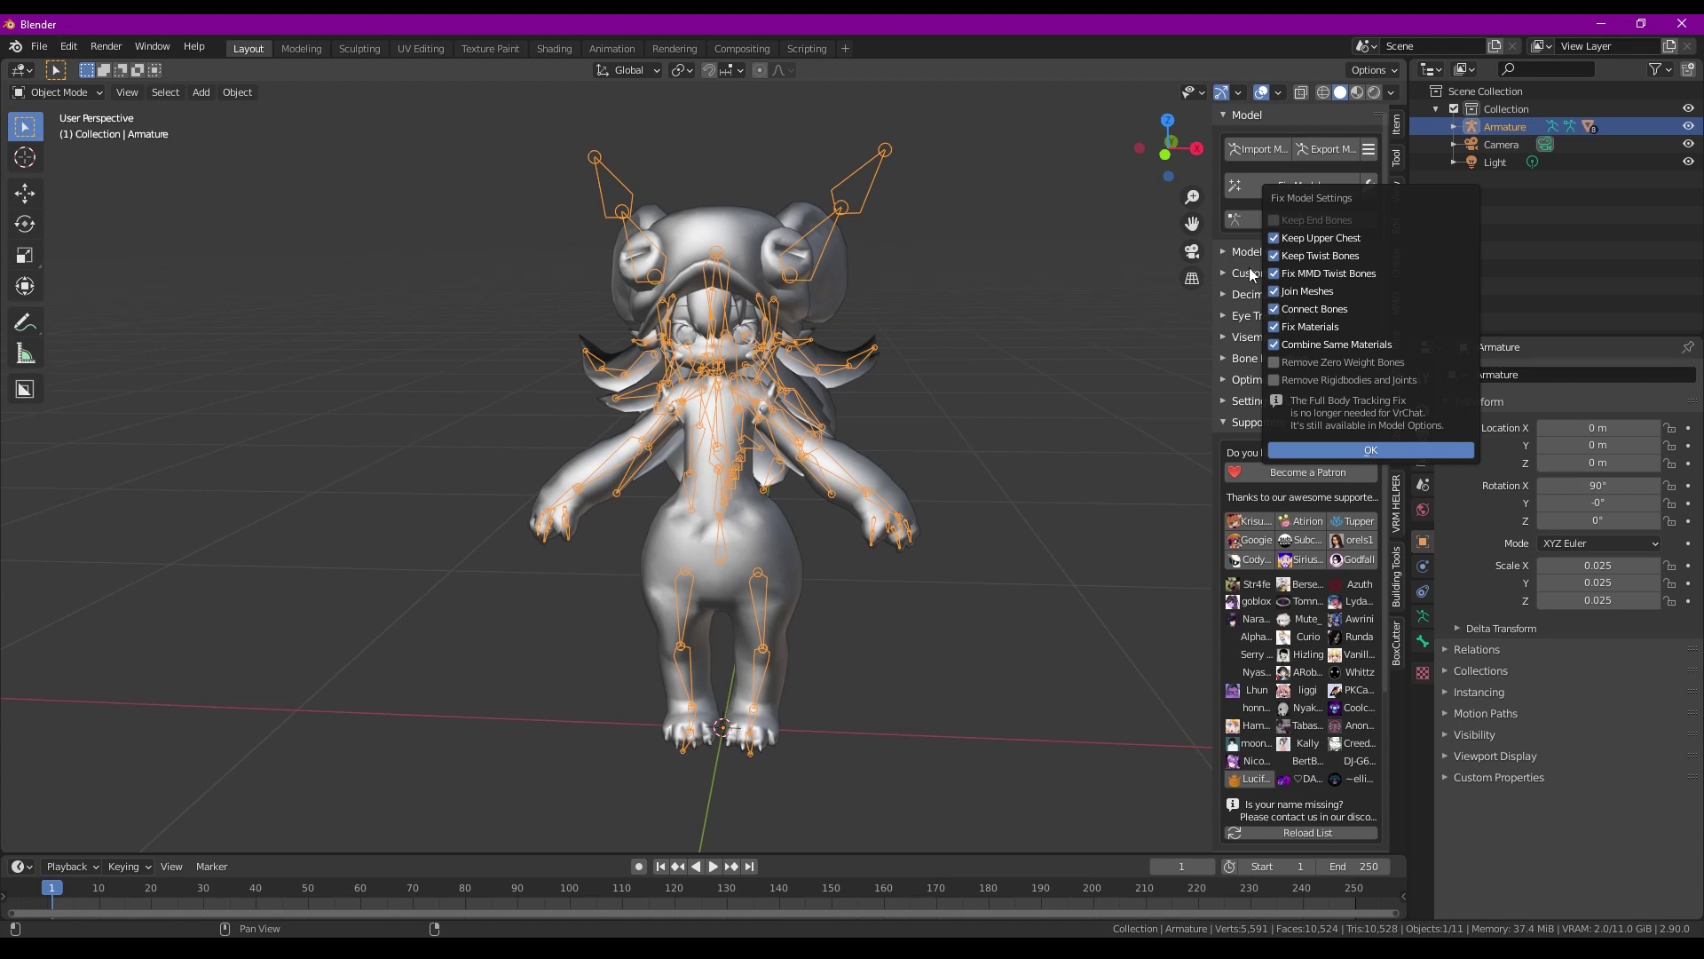
click(1278, 294)
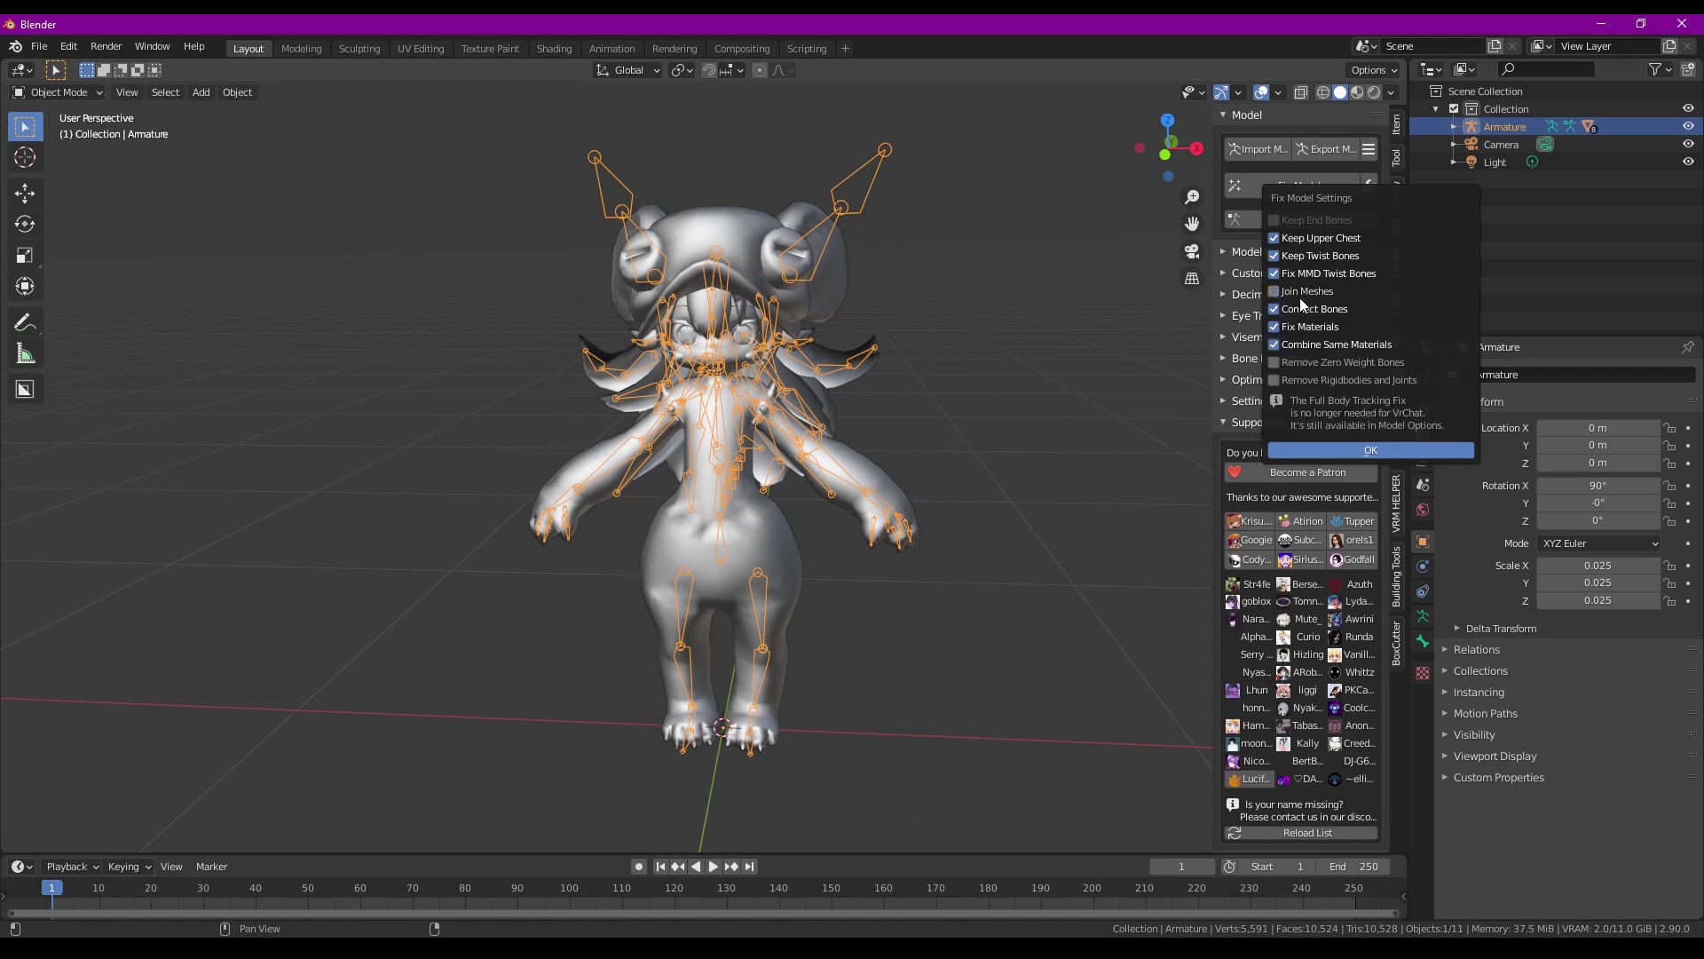
click(1362, 451)
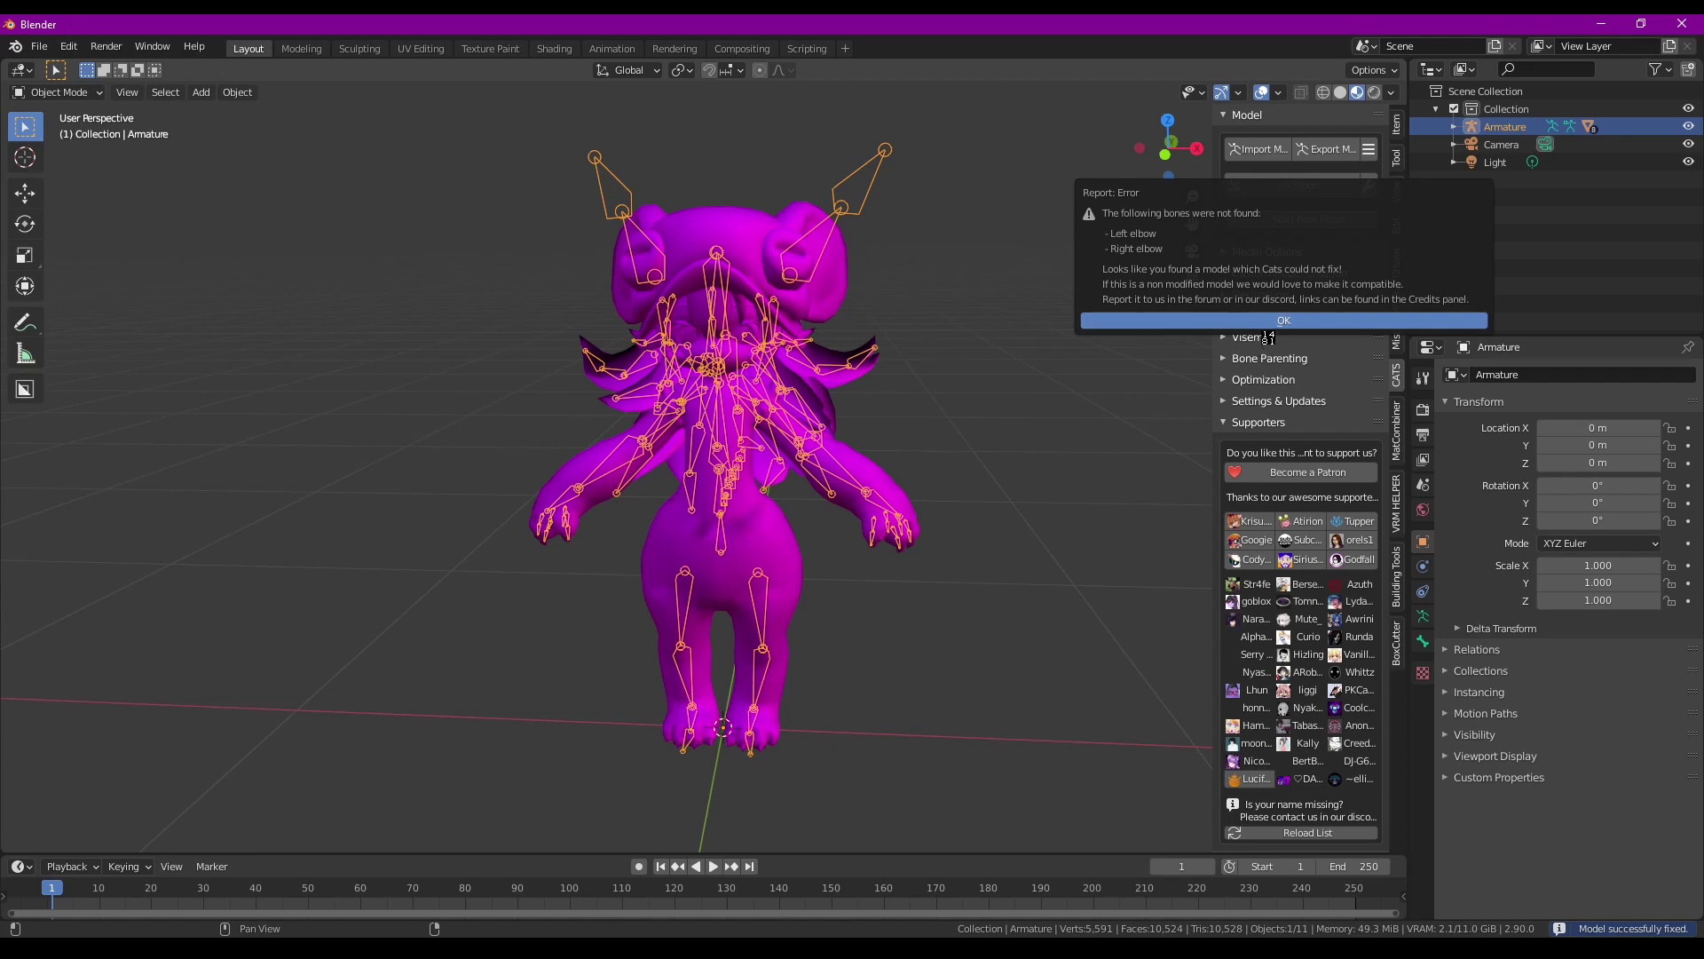
click(1278, 320)
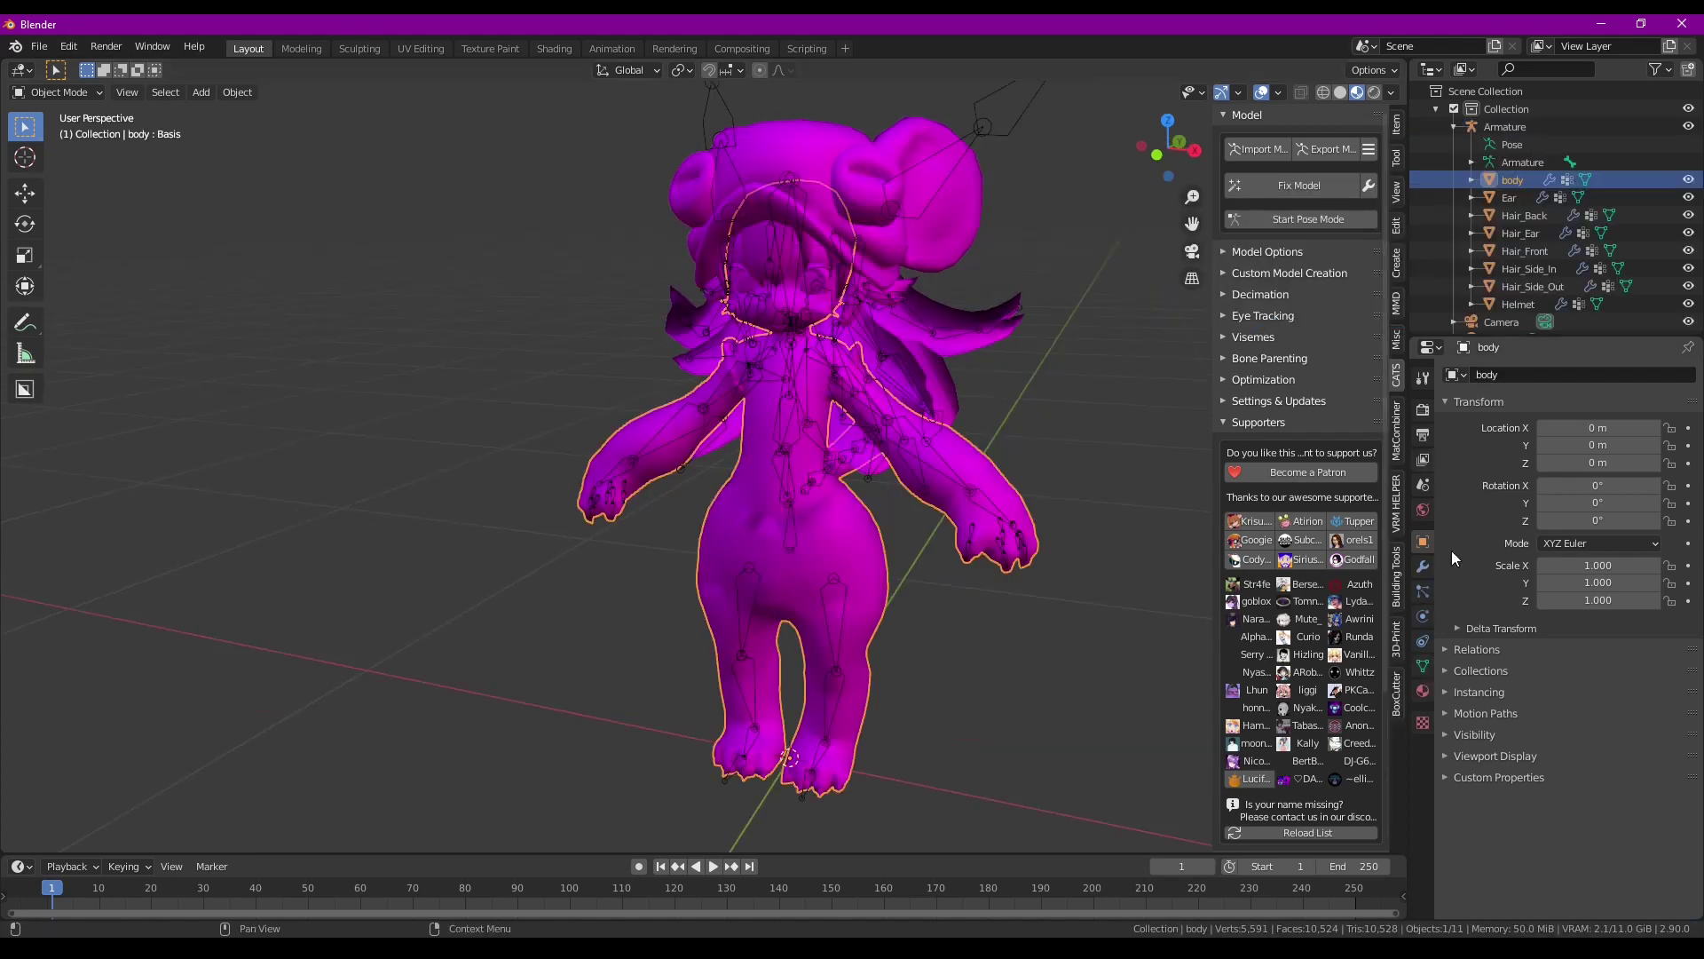
Inspect the body, Ear and Hair_Back mesh materials, ending with the body selected
click(1423, 690)
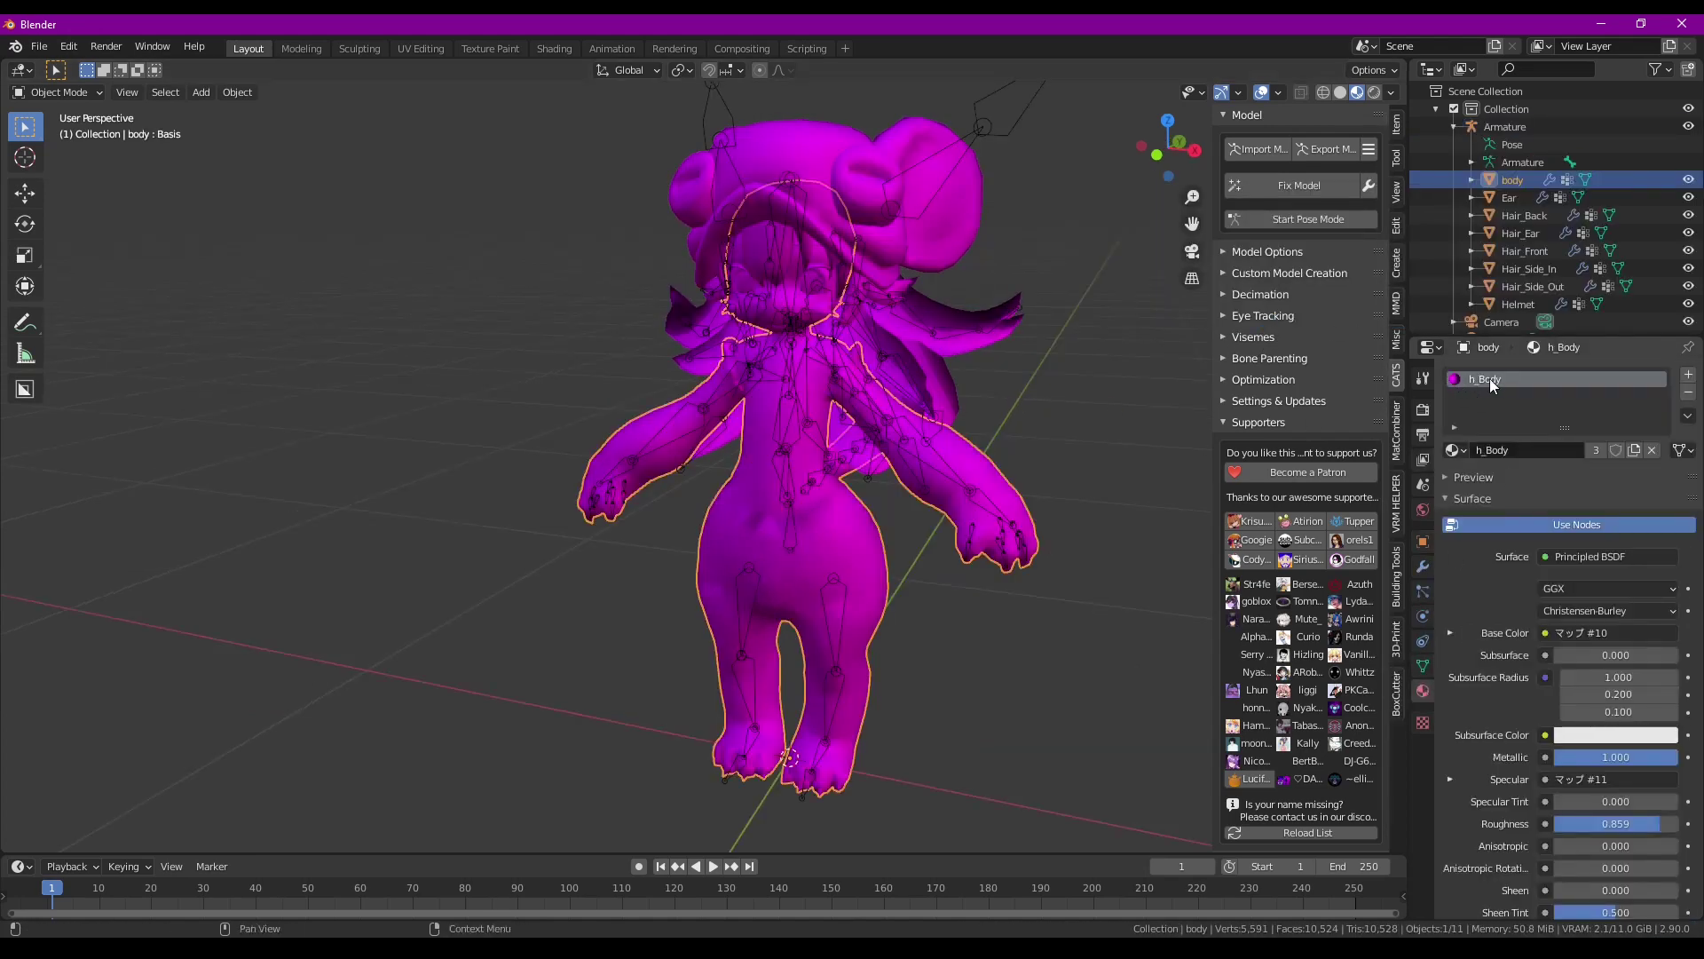
click(1513, 197)
click(1506, 181)
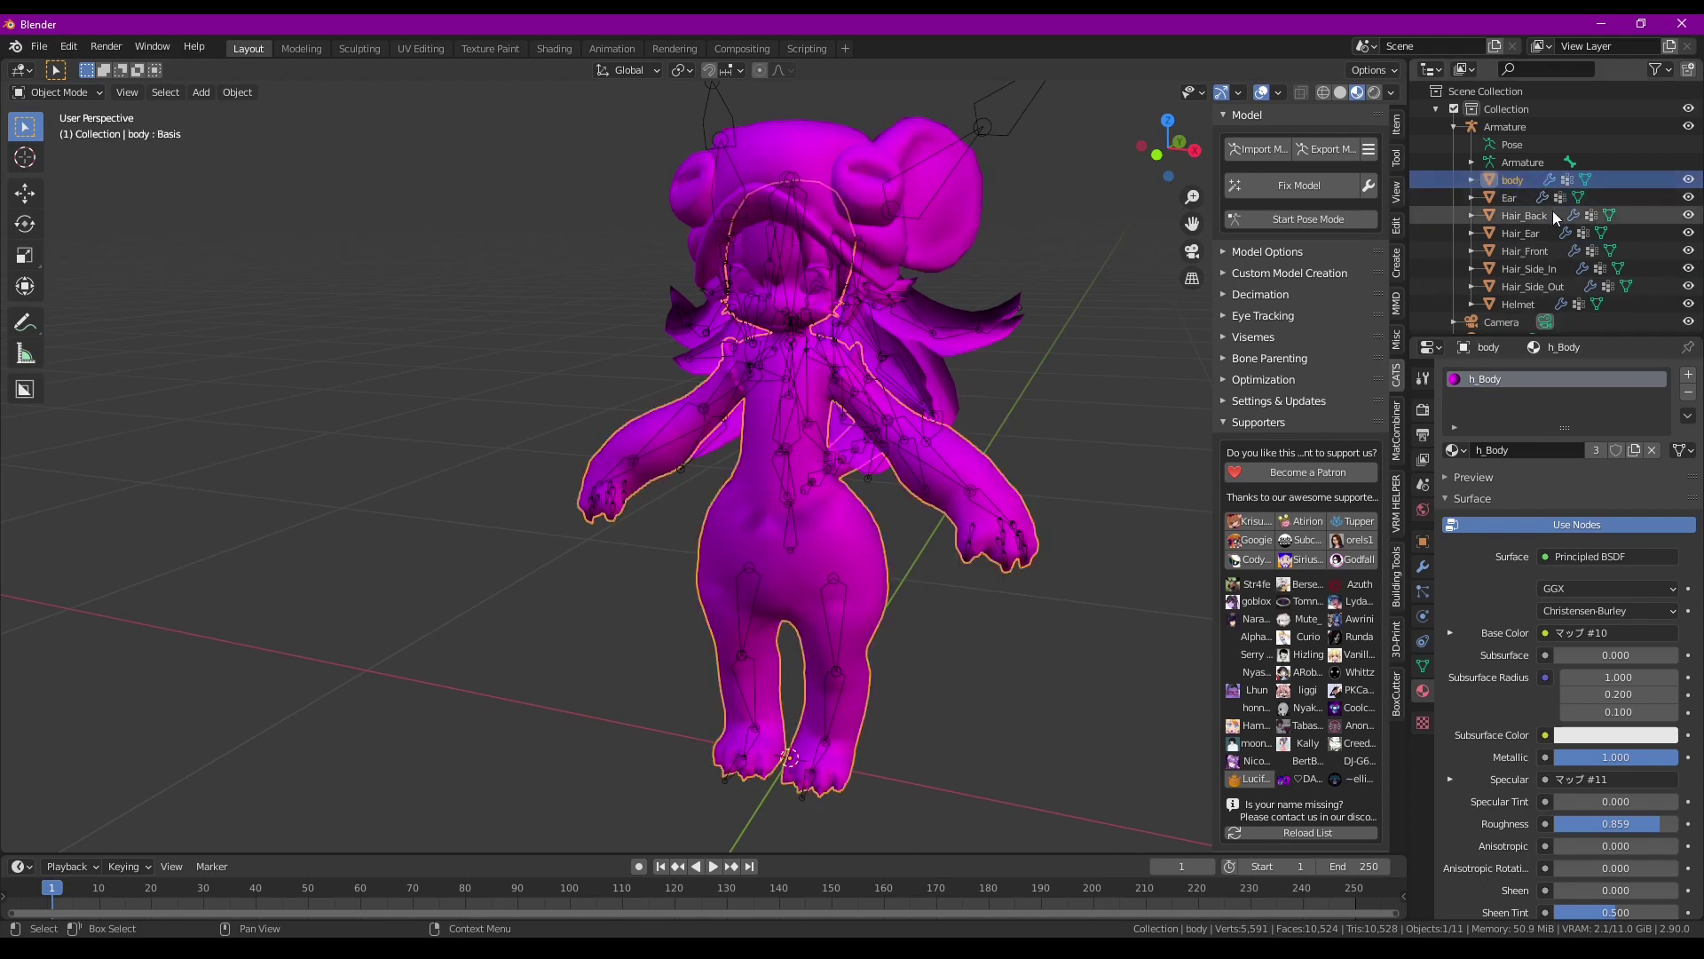
click(1514, 197)
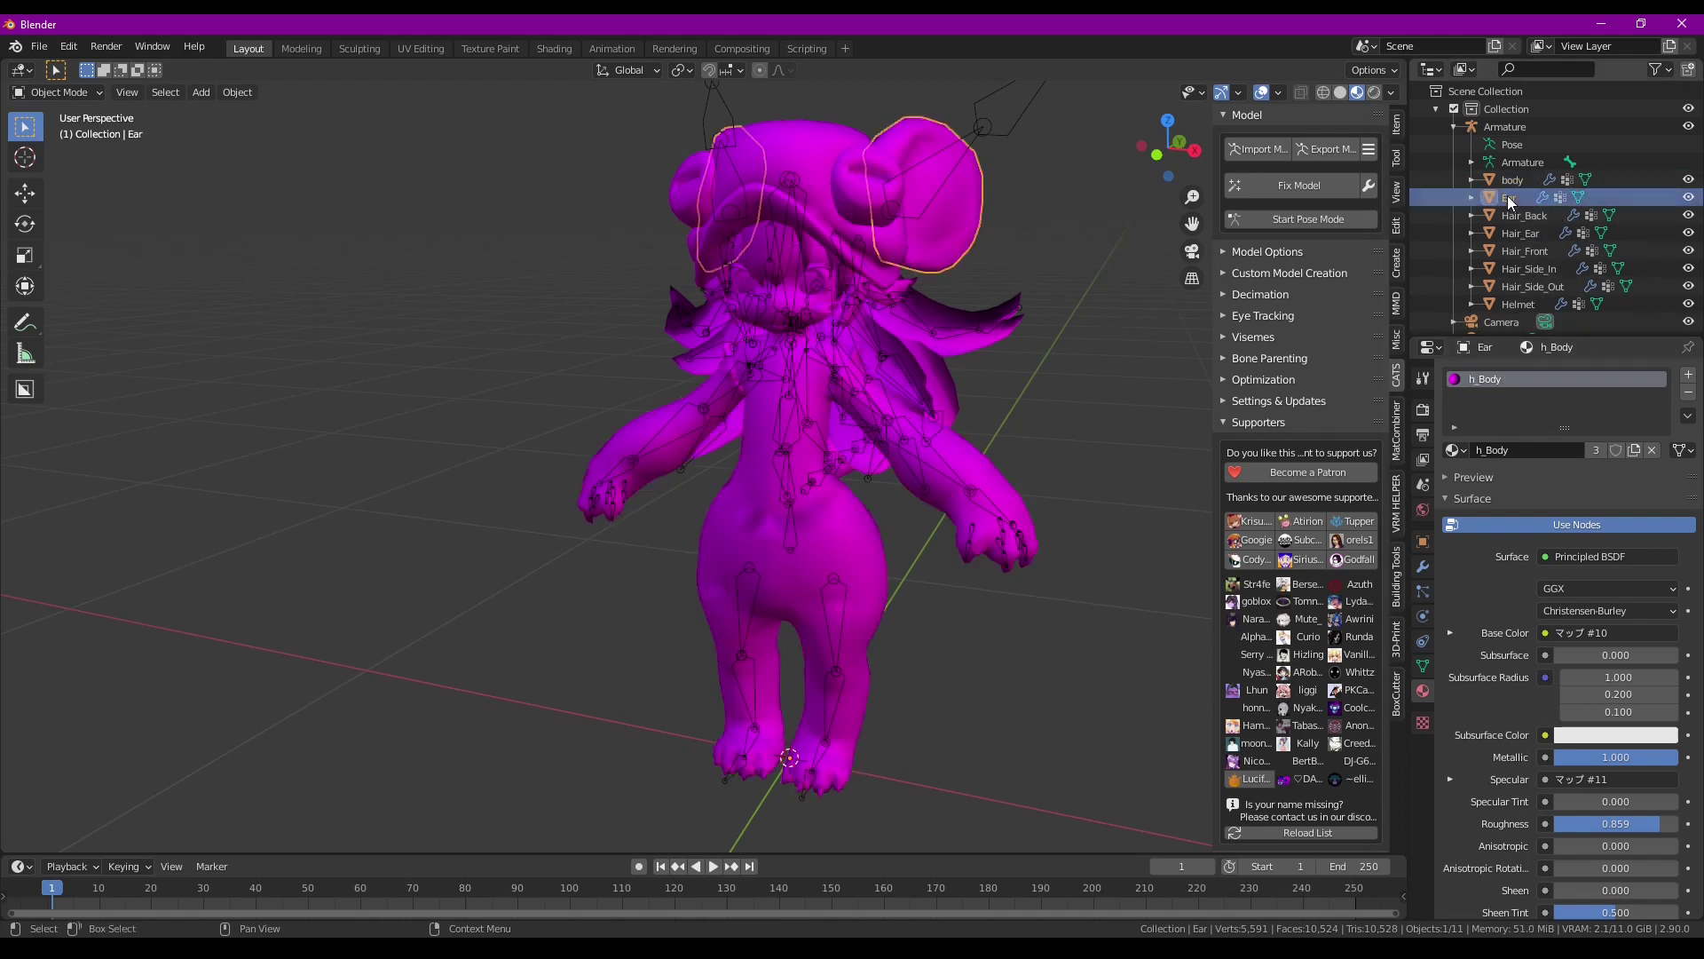
click(1524, 216)
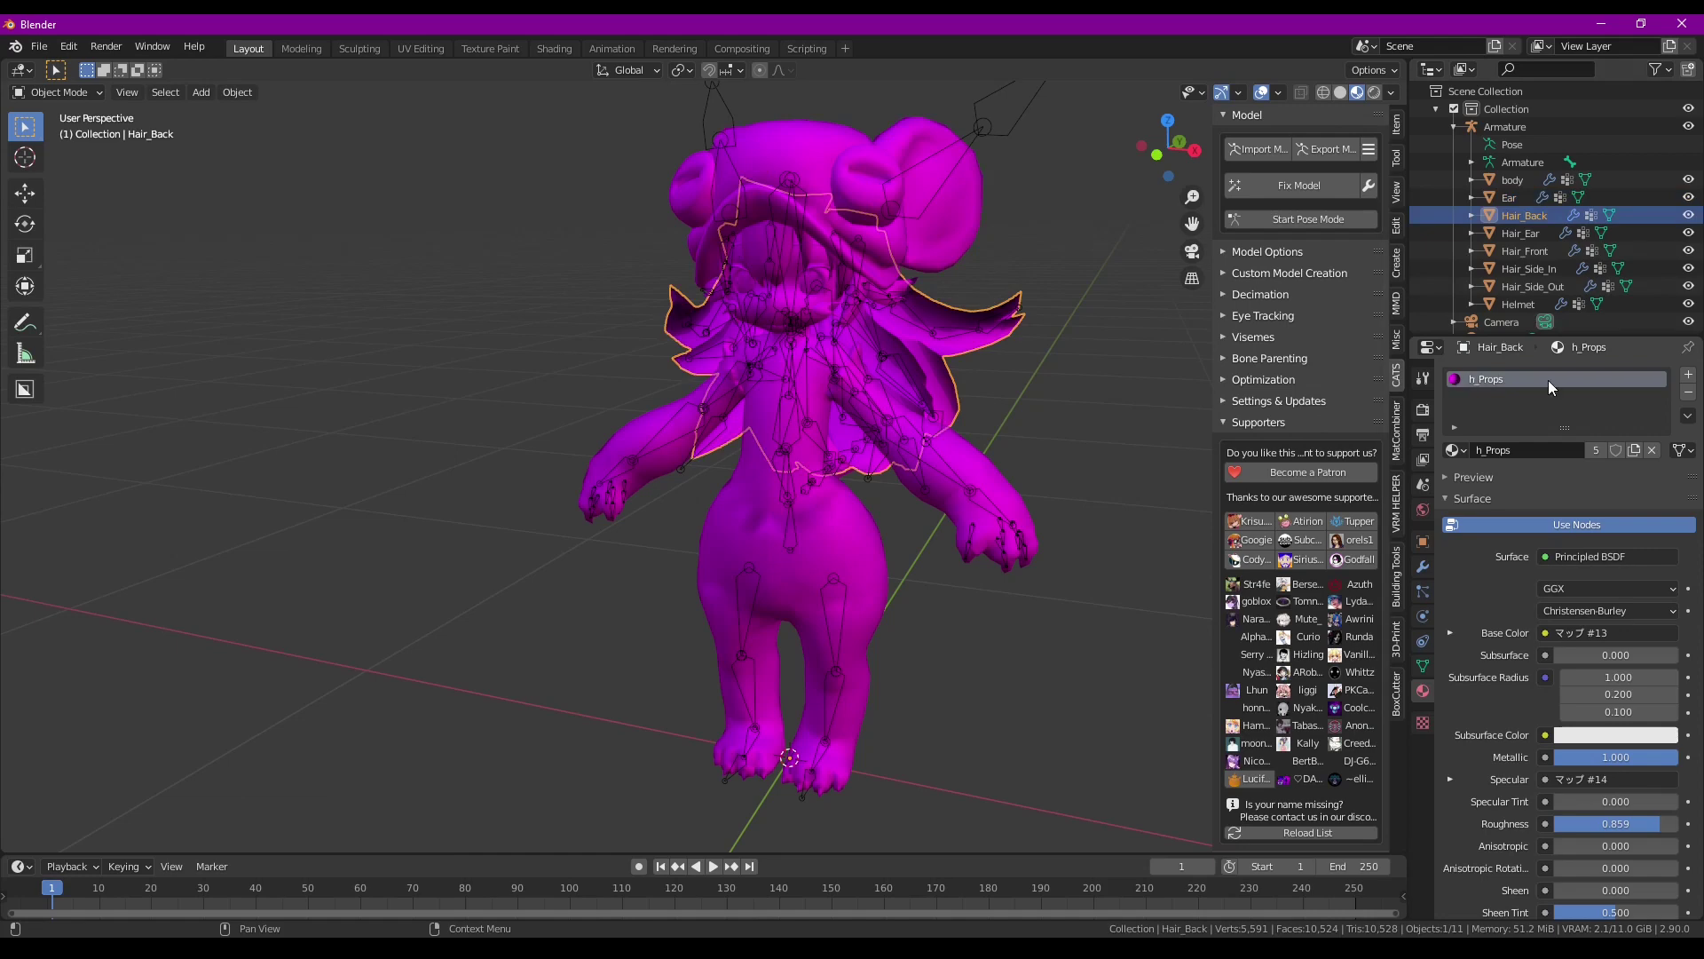
click(1513, 180)
middle_drag(879, 382, 994, 381)
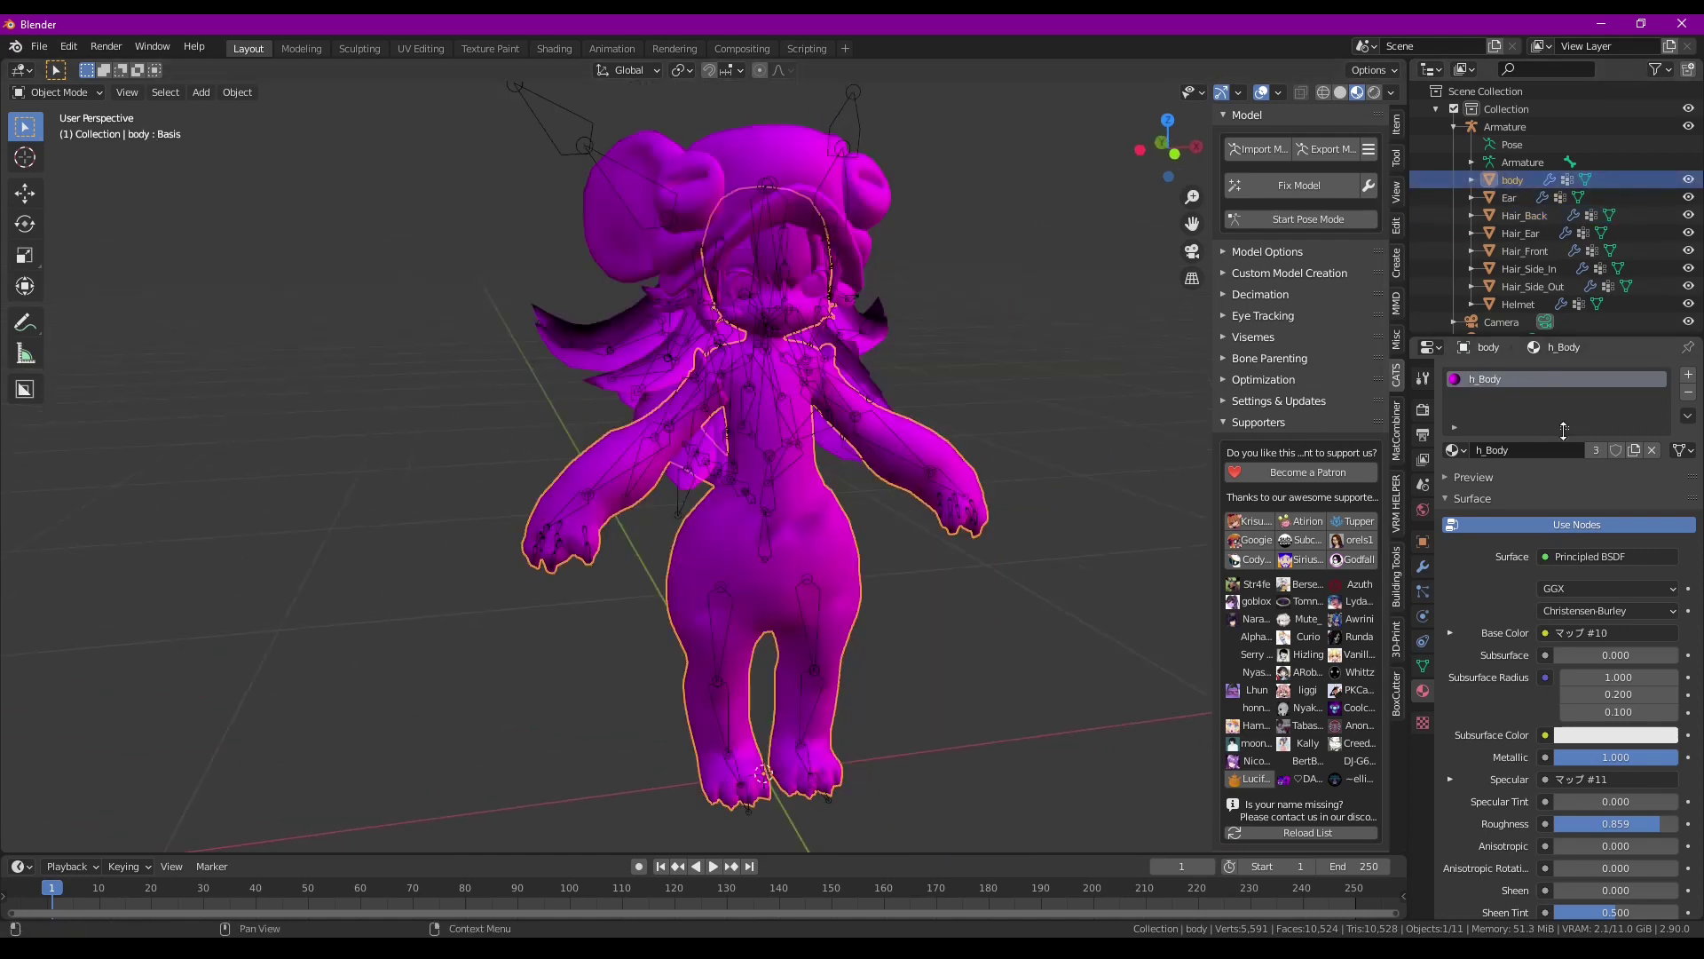
Load texture\h_body_BaseColor.png as the h_Body material's base color
click(1449, 634)
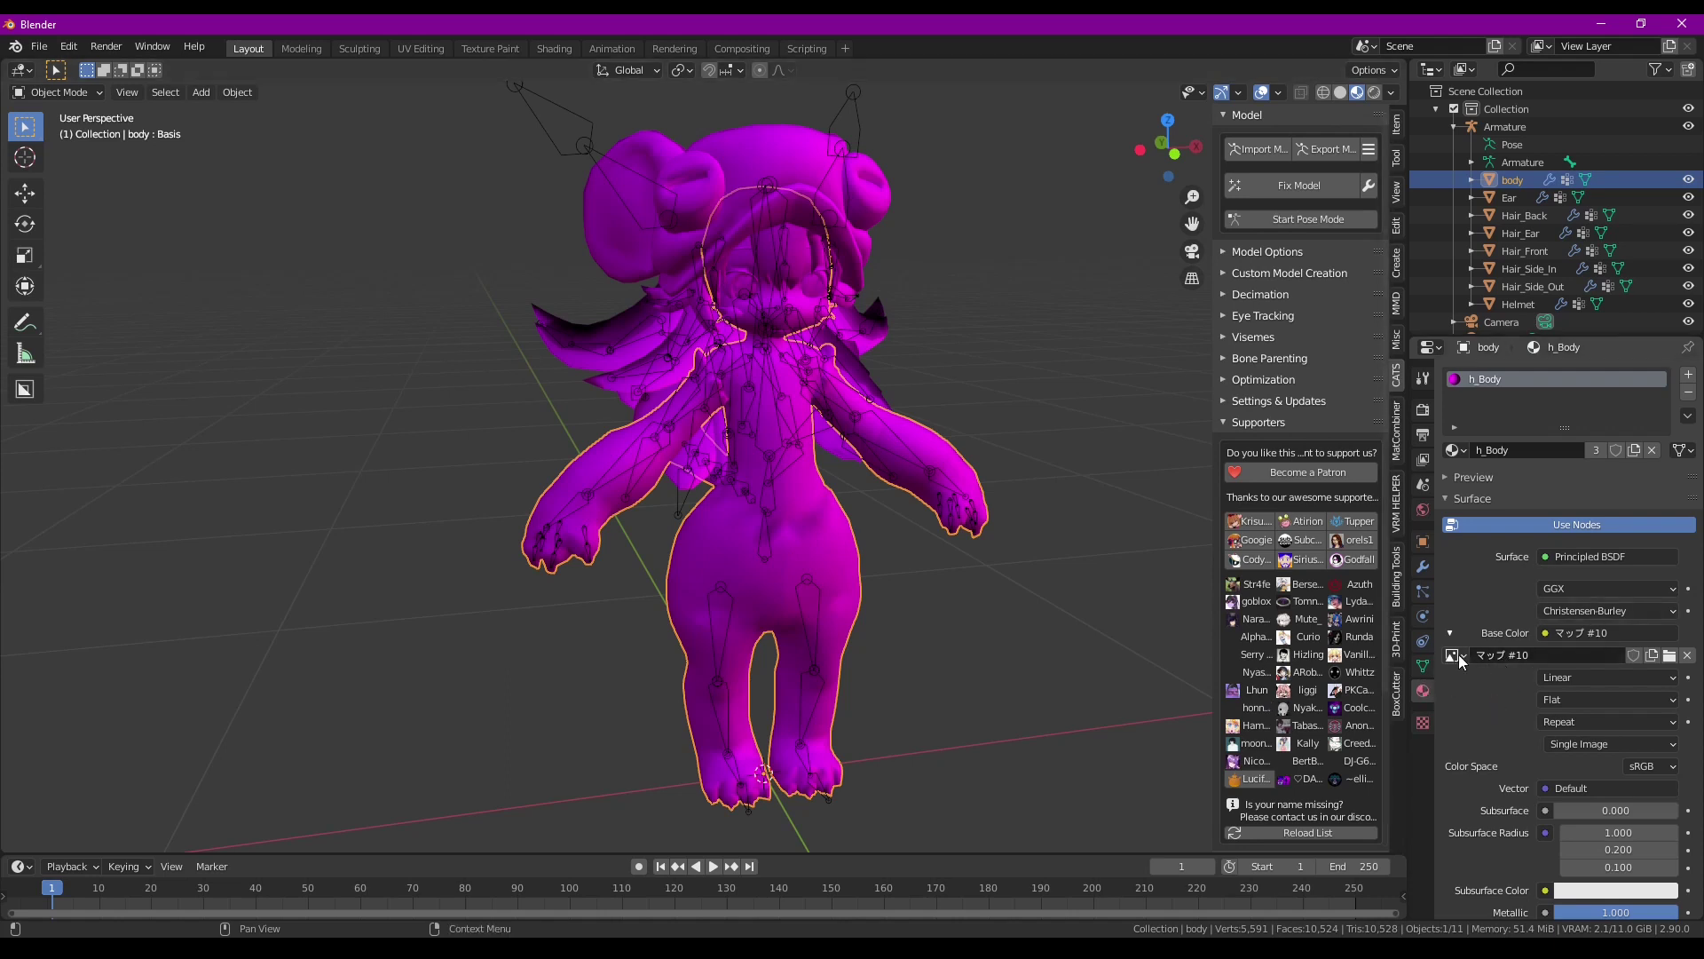
click(1669, 656)
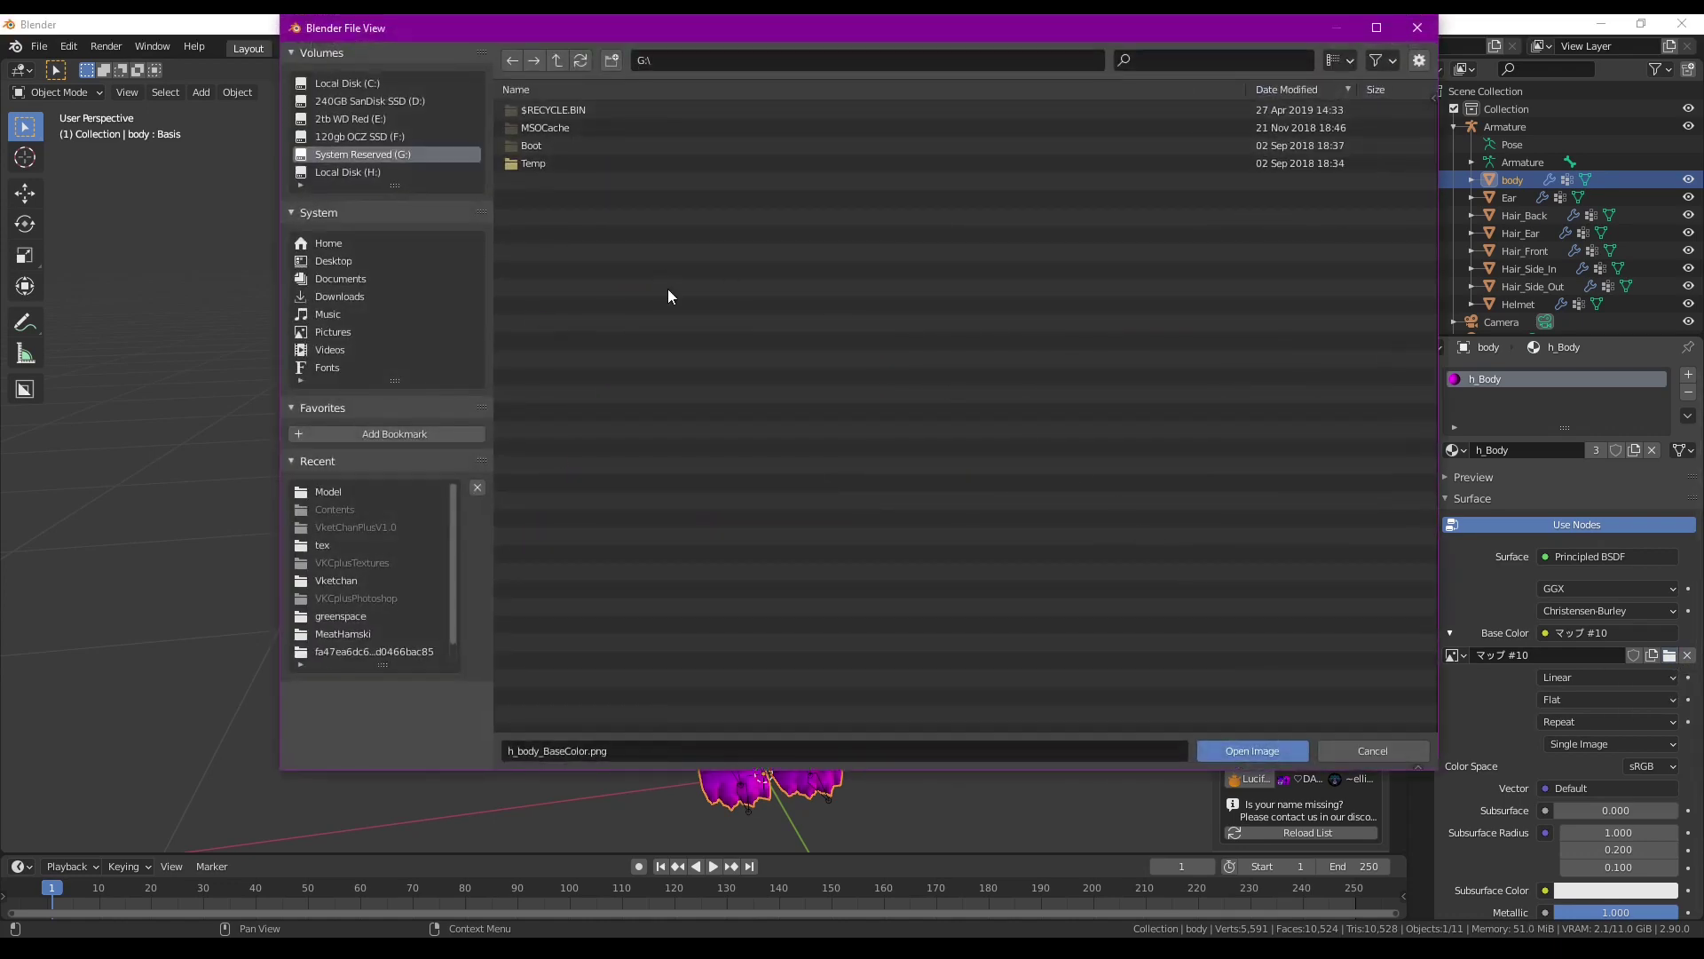
key(BackSpace)
double_click(547, 126)
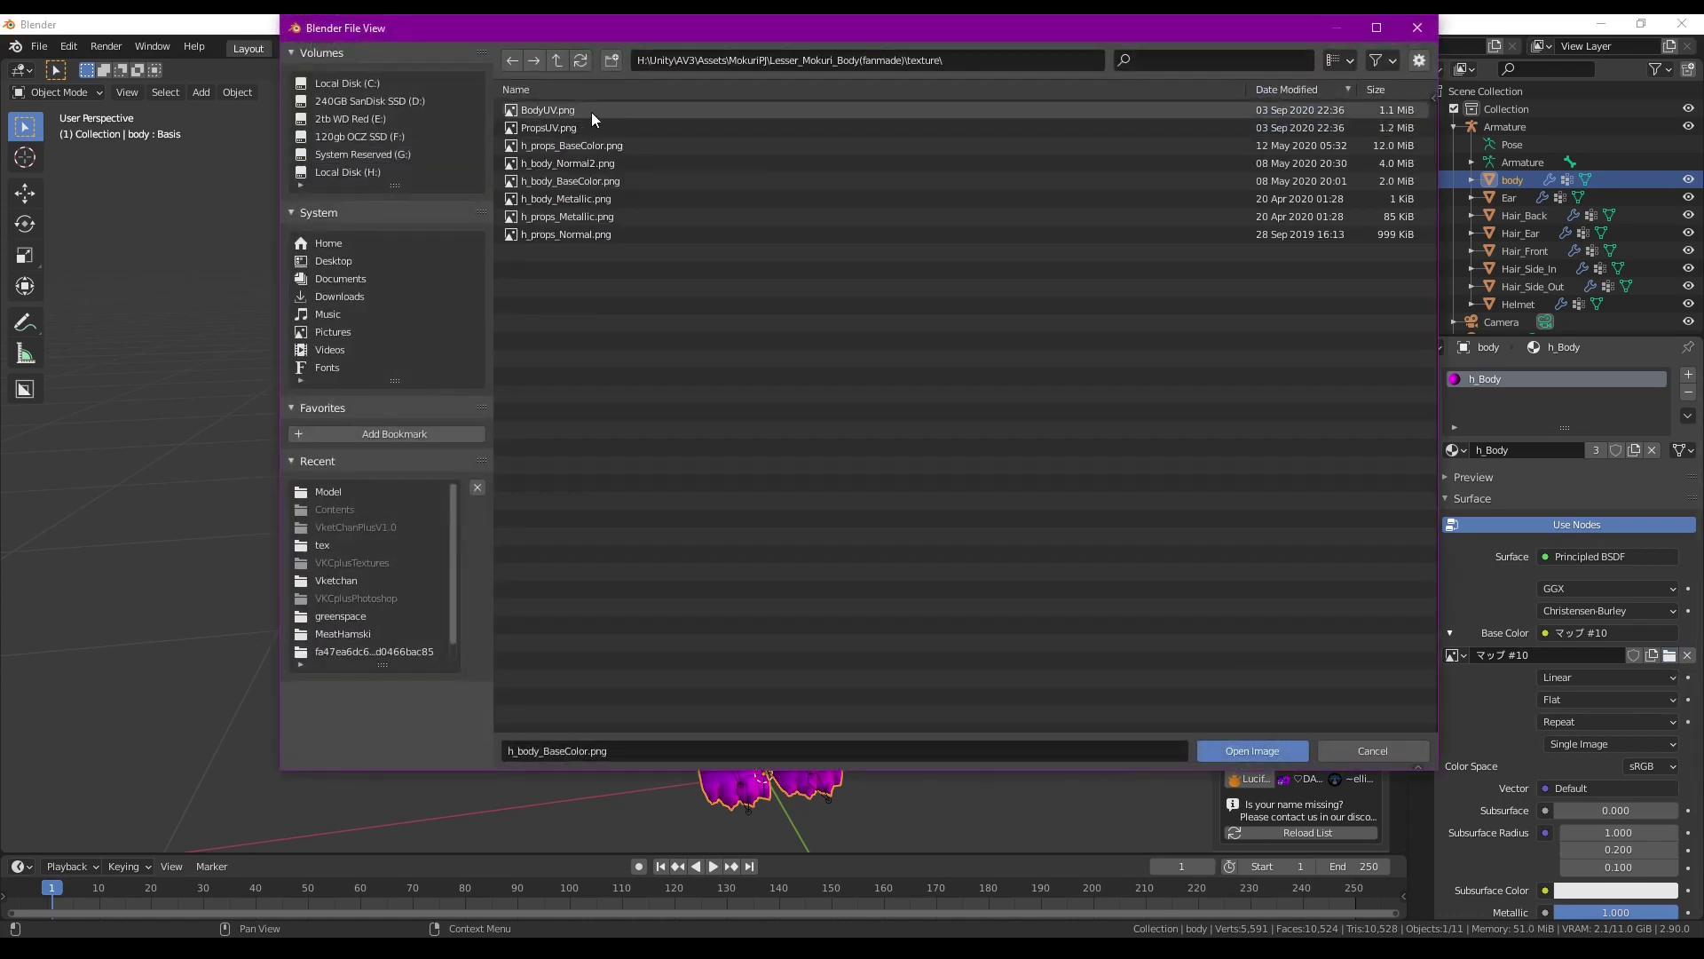
double_click(635, 179)
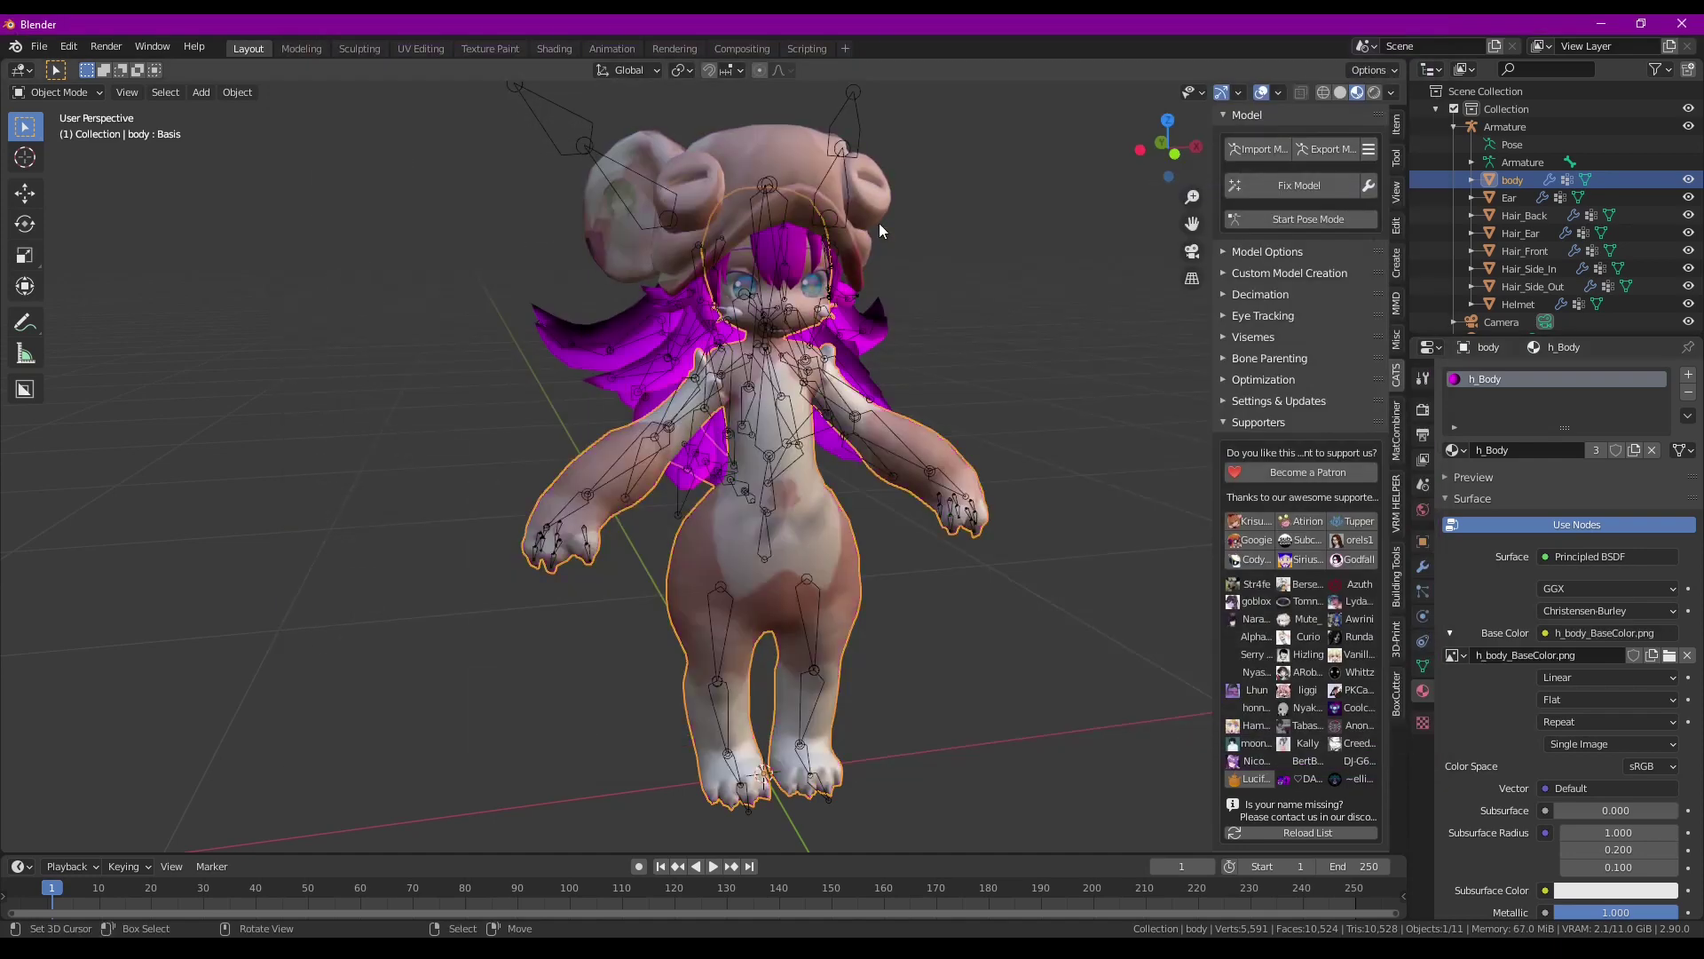
Load h_props_BaseColor.png as the base color of the Hair_Back h_Props material
click(1496, 217)
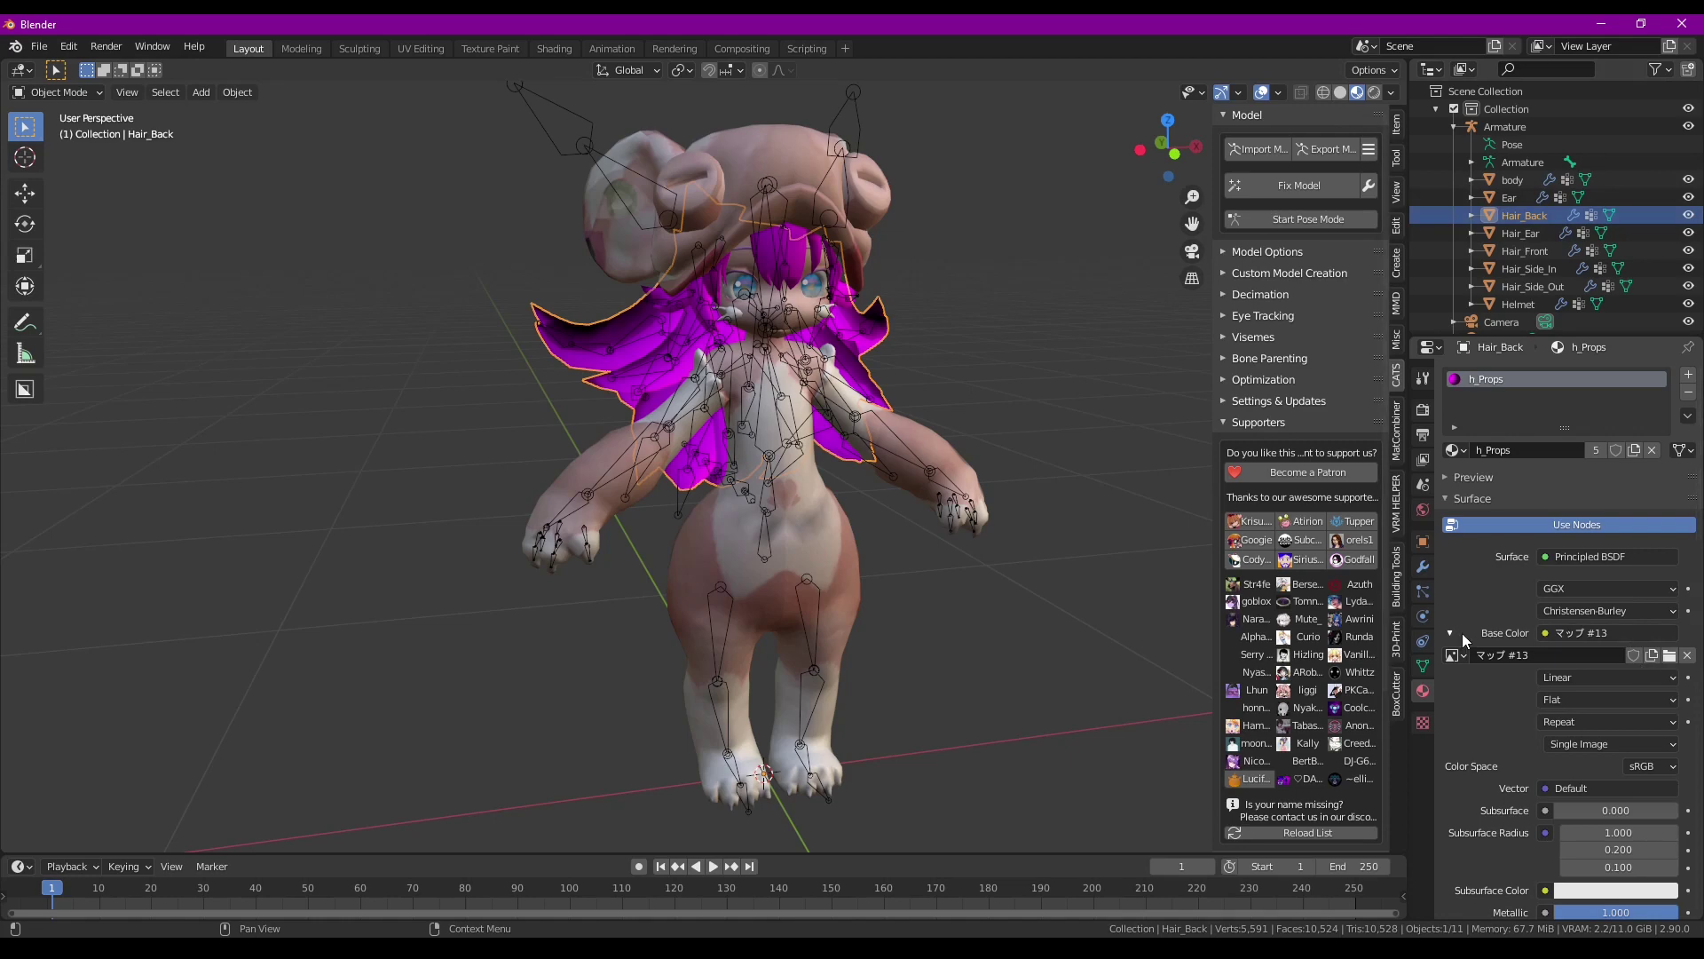
click(1668, 655)
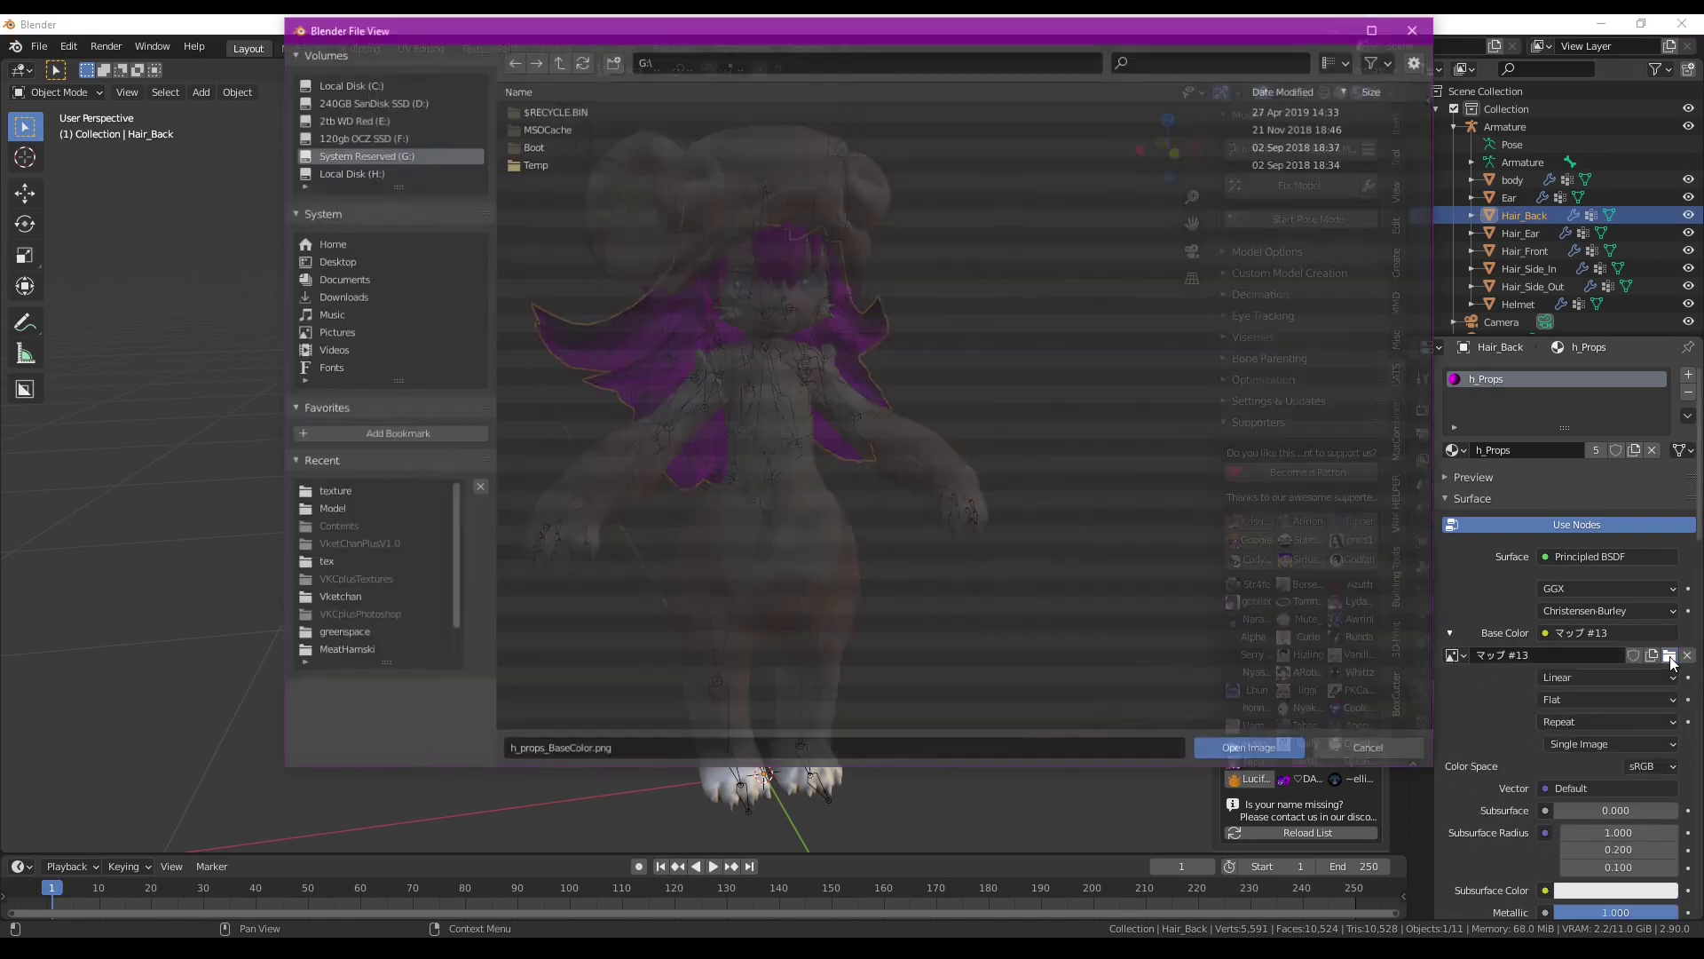
click(373, 488)
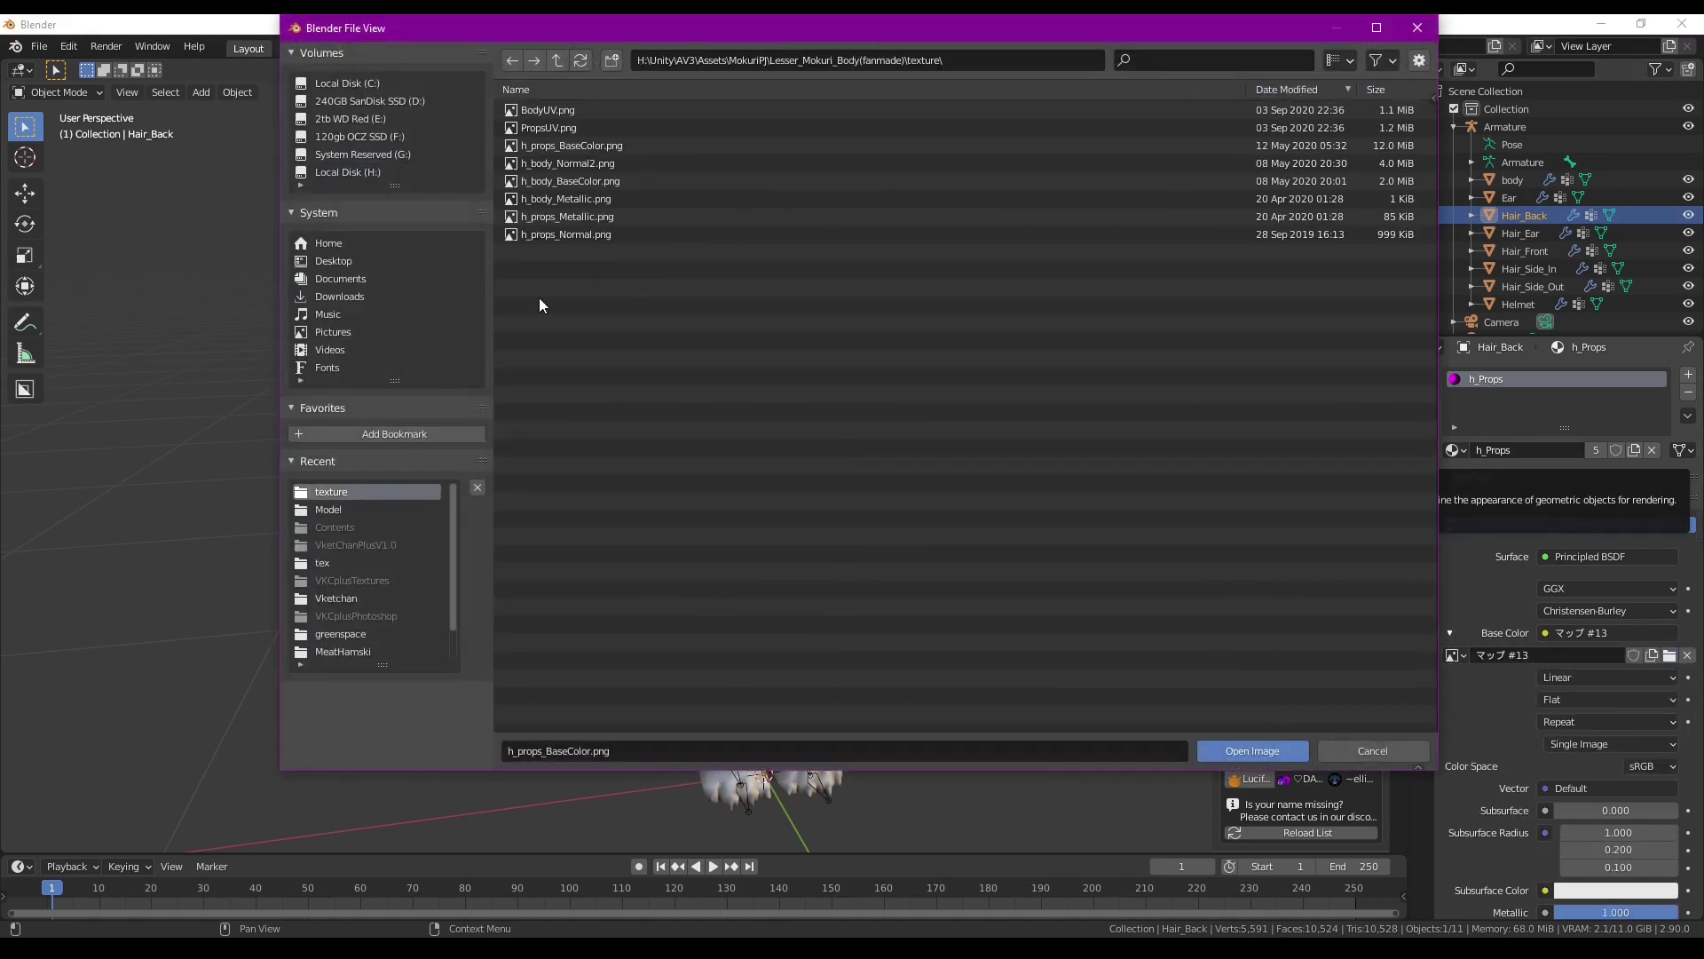
double_click(620, 146)
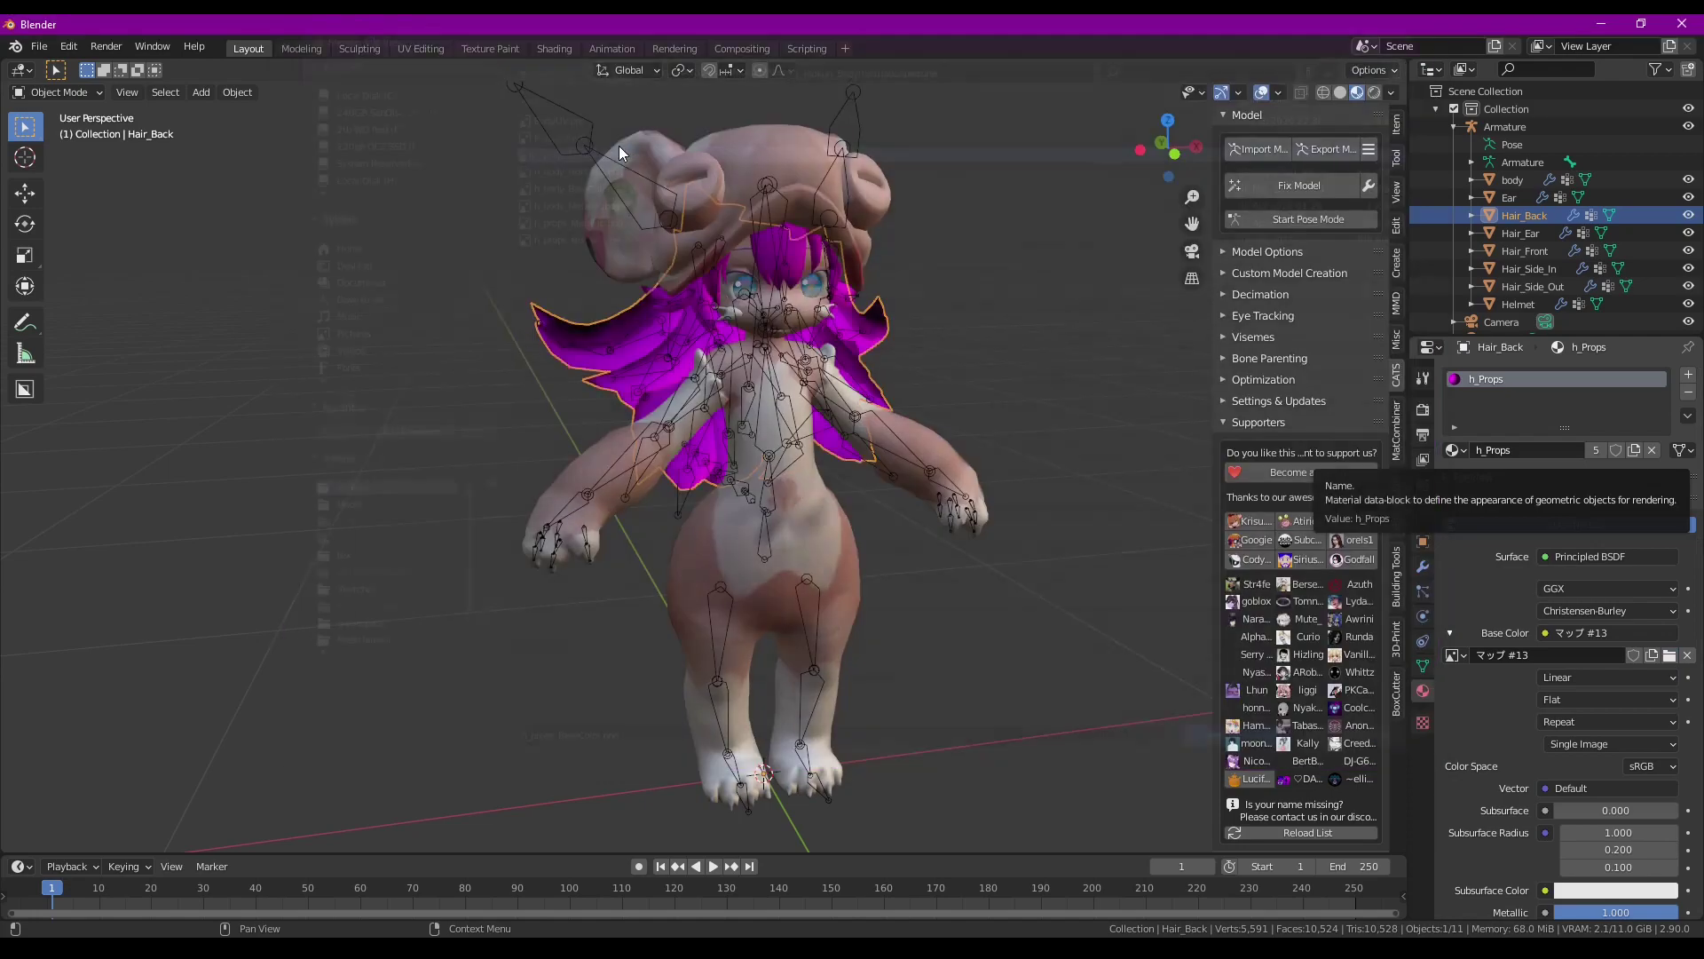
mouse_move(974, 284)
middle_down()
mouse_move(780, 274)
mouse_move(804, 199)
mouse_move(981, 291)
middle_up()
Orbit the view around the textured character to inspect it
click(687, 232)
middle_drag(687, 232, 994, 355)
middle_drag(884, 227, 1065, 408)
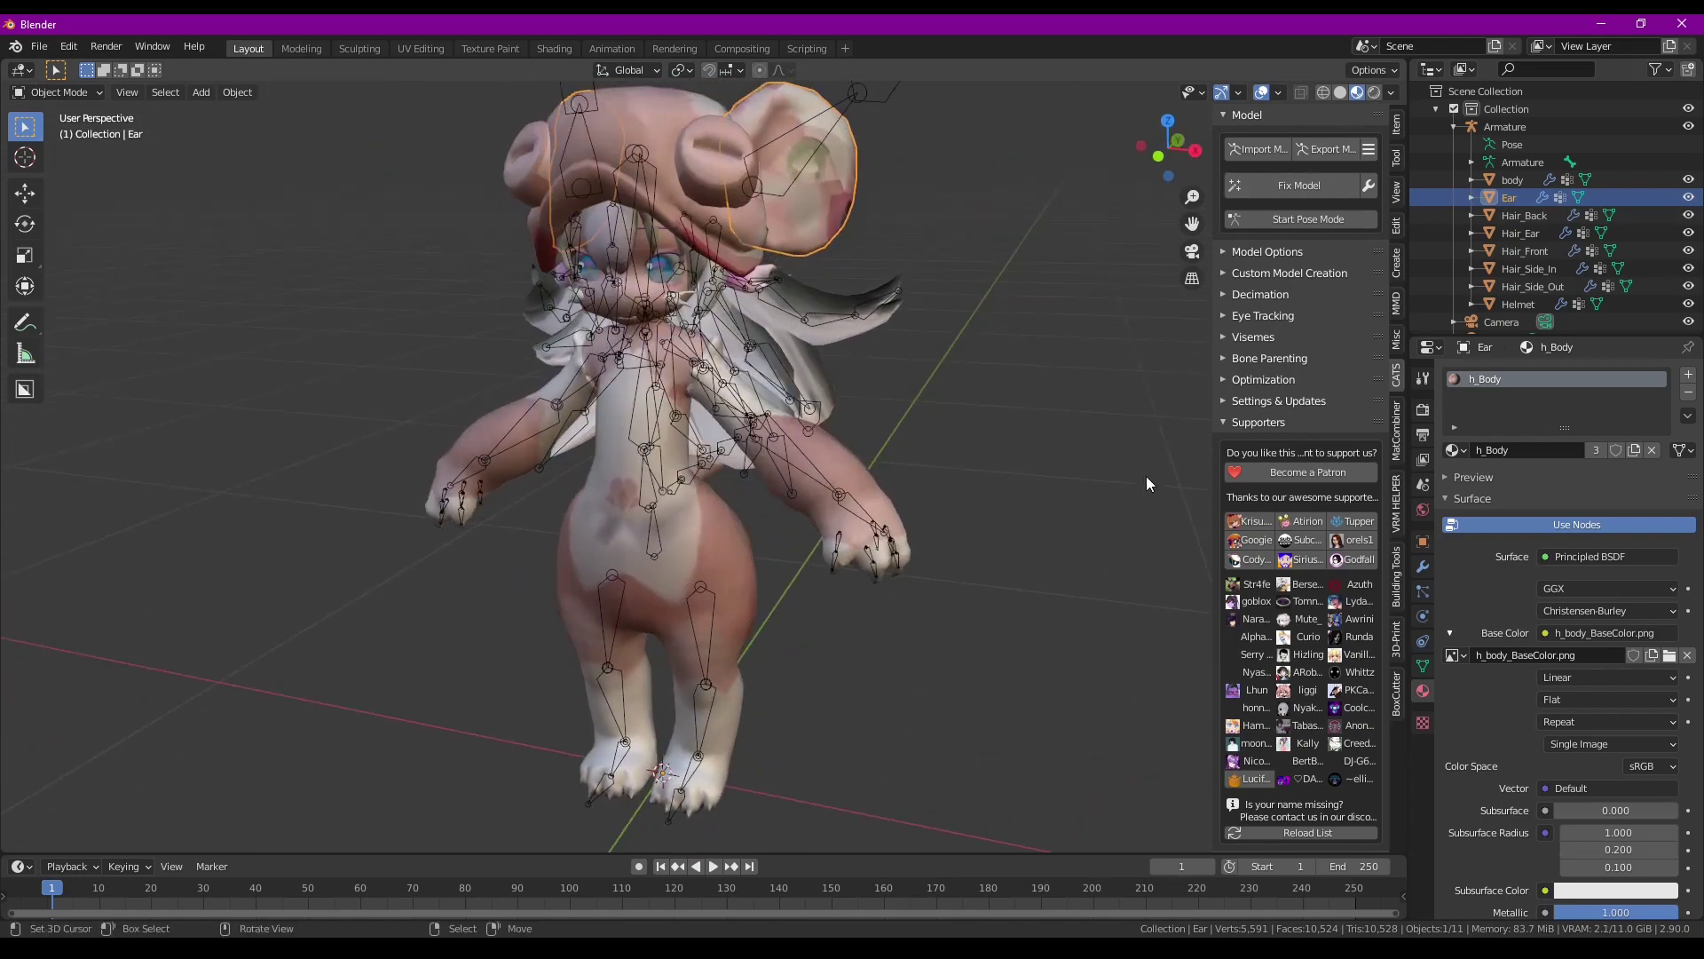
middle_drag(1147, 476, 1094, 330)
Import Lesser_Mokuri.FBX from MokuriPJ\Lesser_Mokuri\Model via CATS Import Model
click(1258, 149)
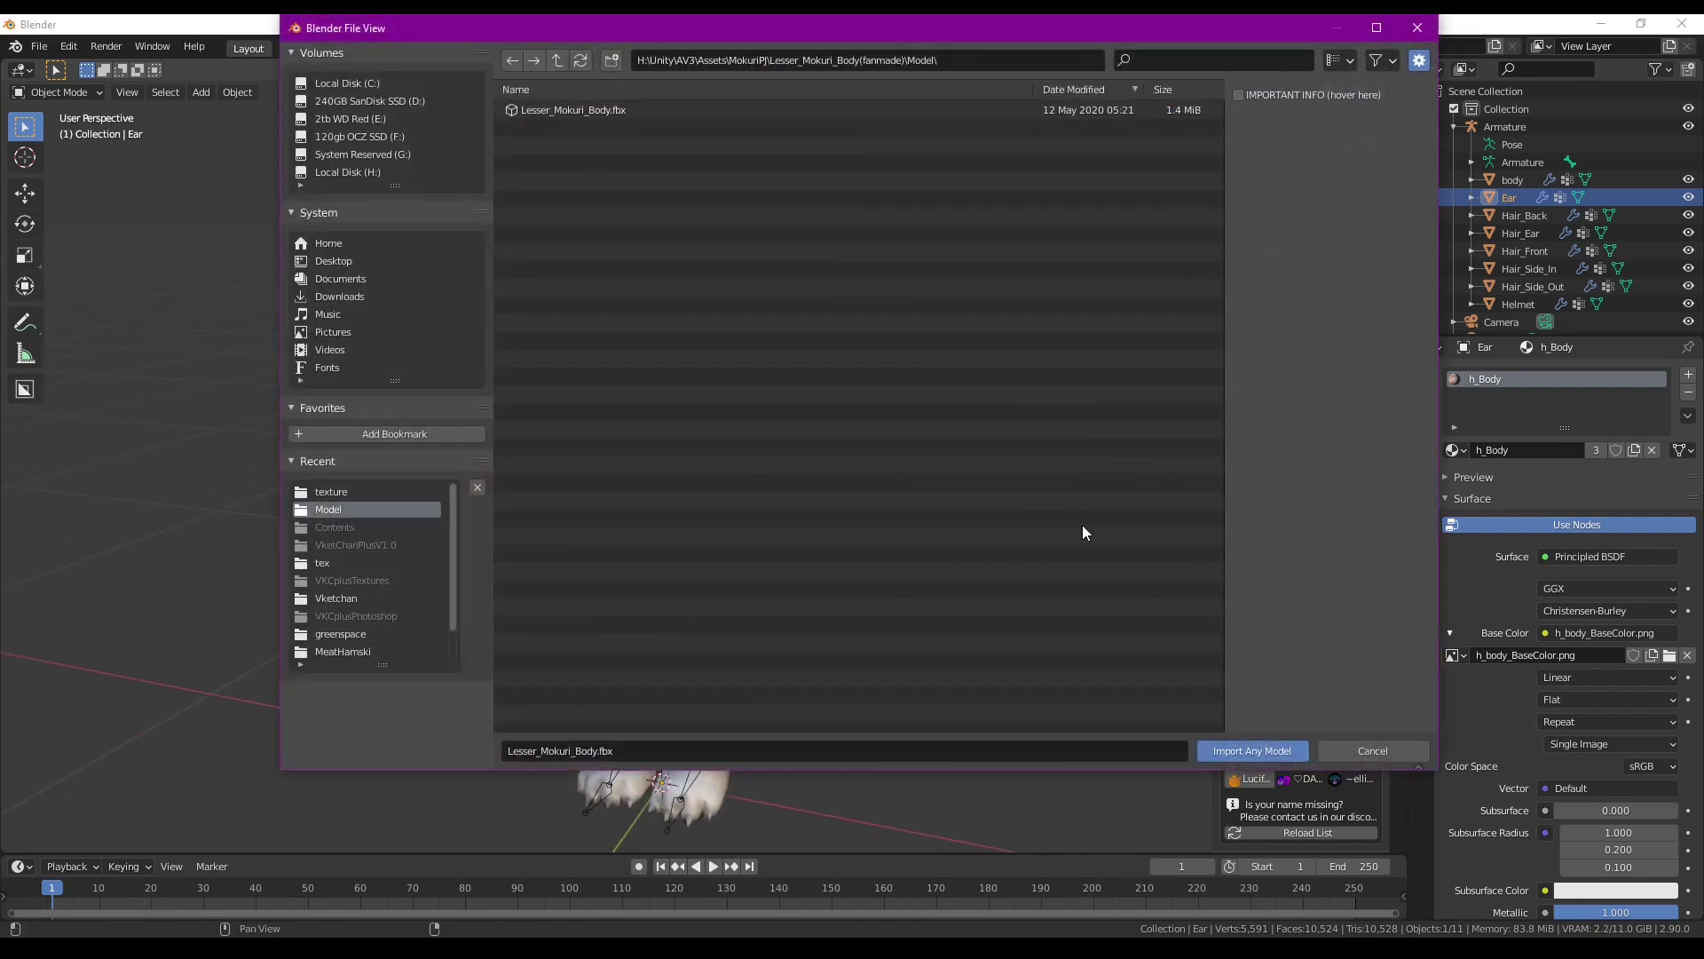
click(558, 60)
click(557, 60)
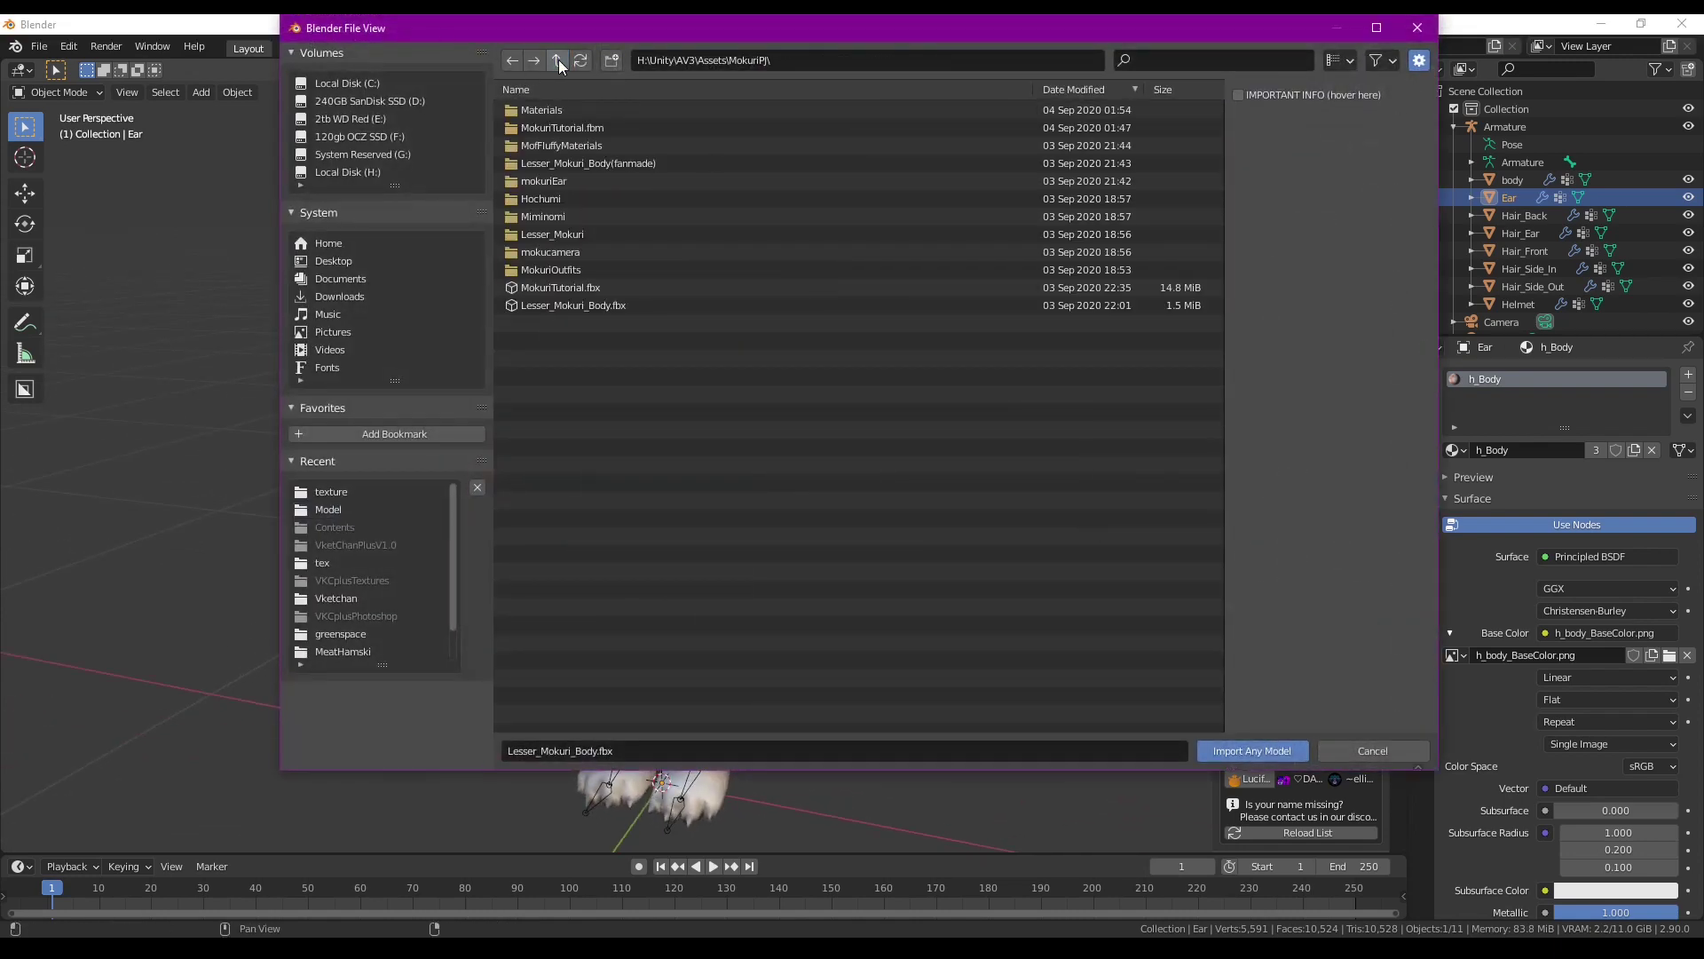
double_click(588, 235)
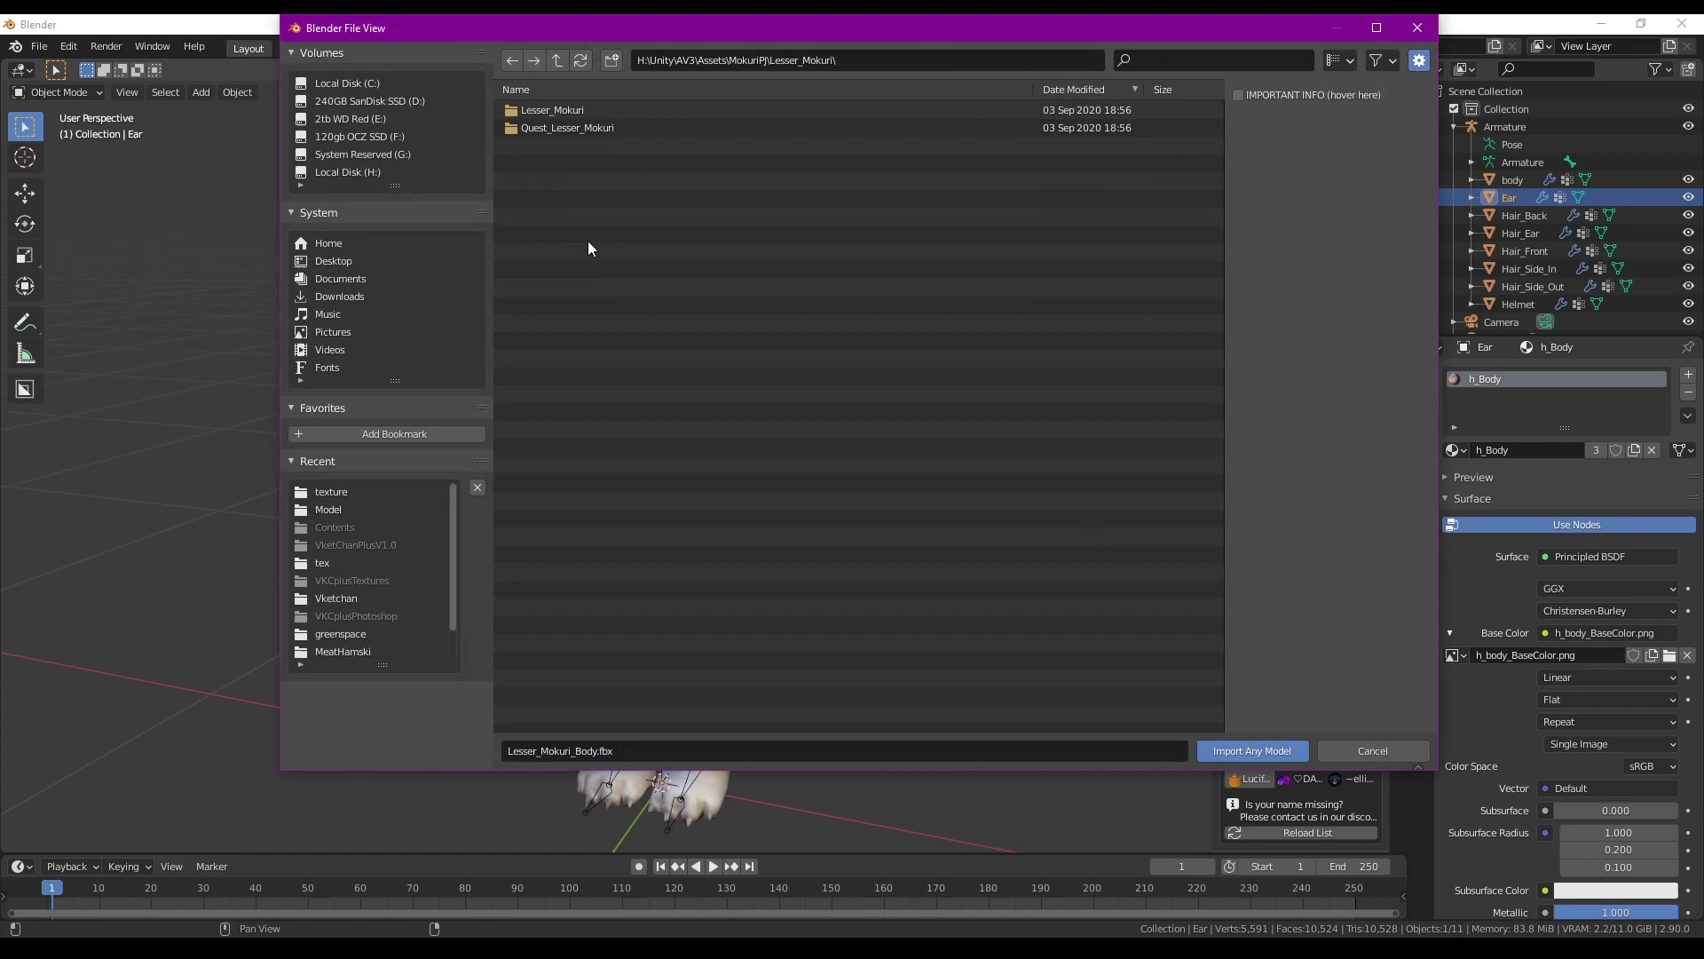
double_click(583, 124)
double_click(579, 127)
click(584, 128)
click(584, 128)
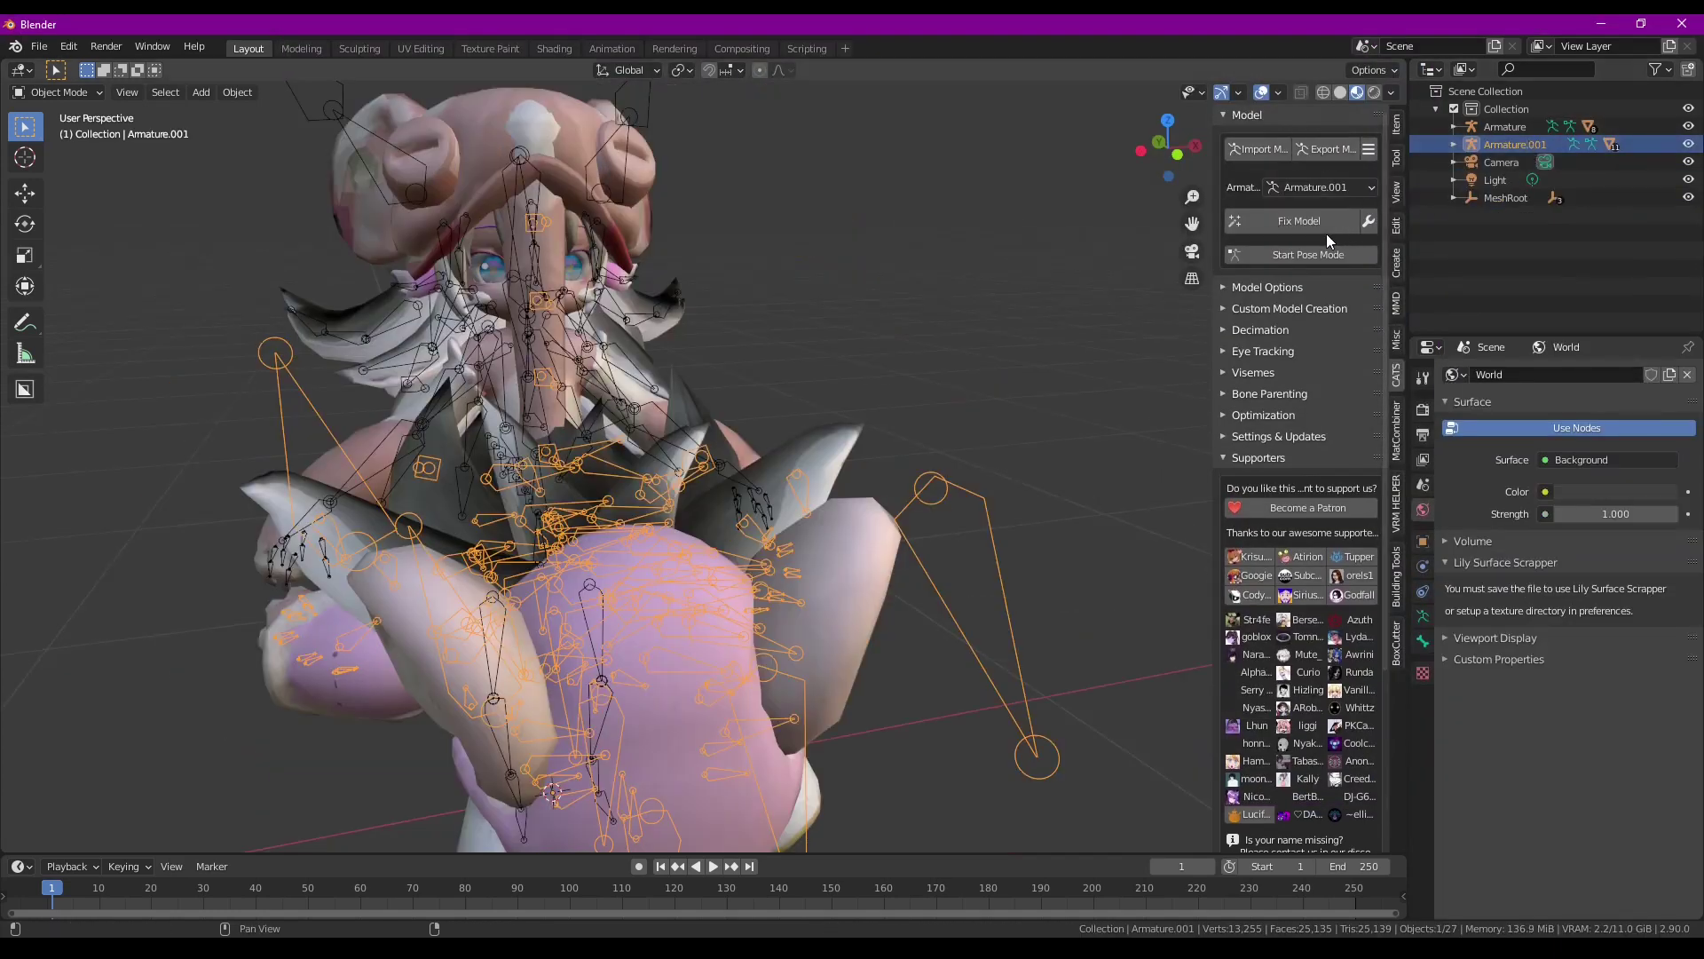
Run CATS Fix Model on the avatar and delete the old armature
click(1314, 222)
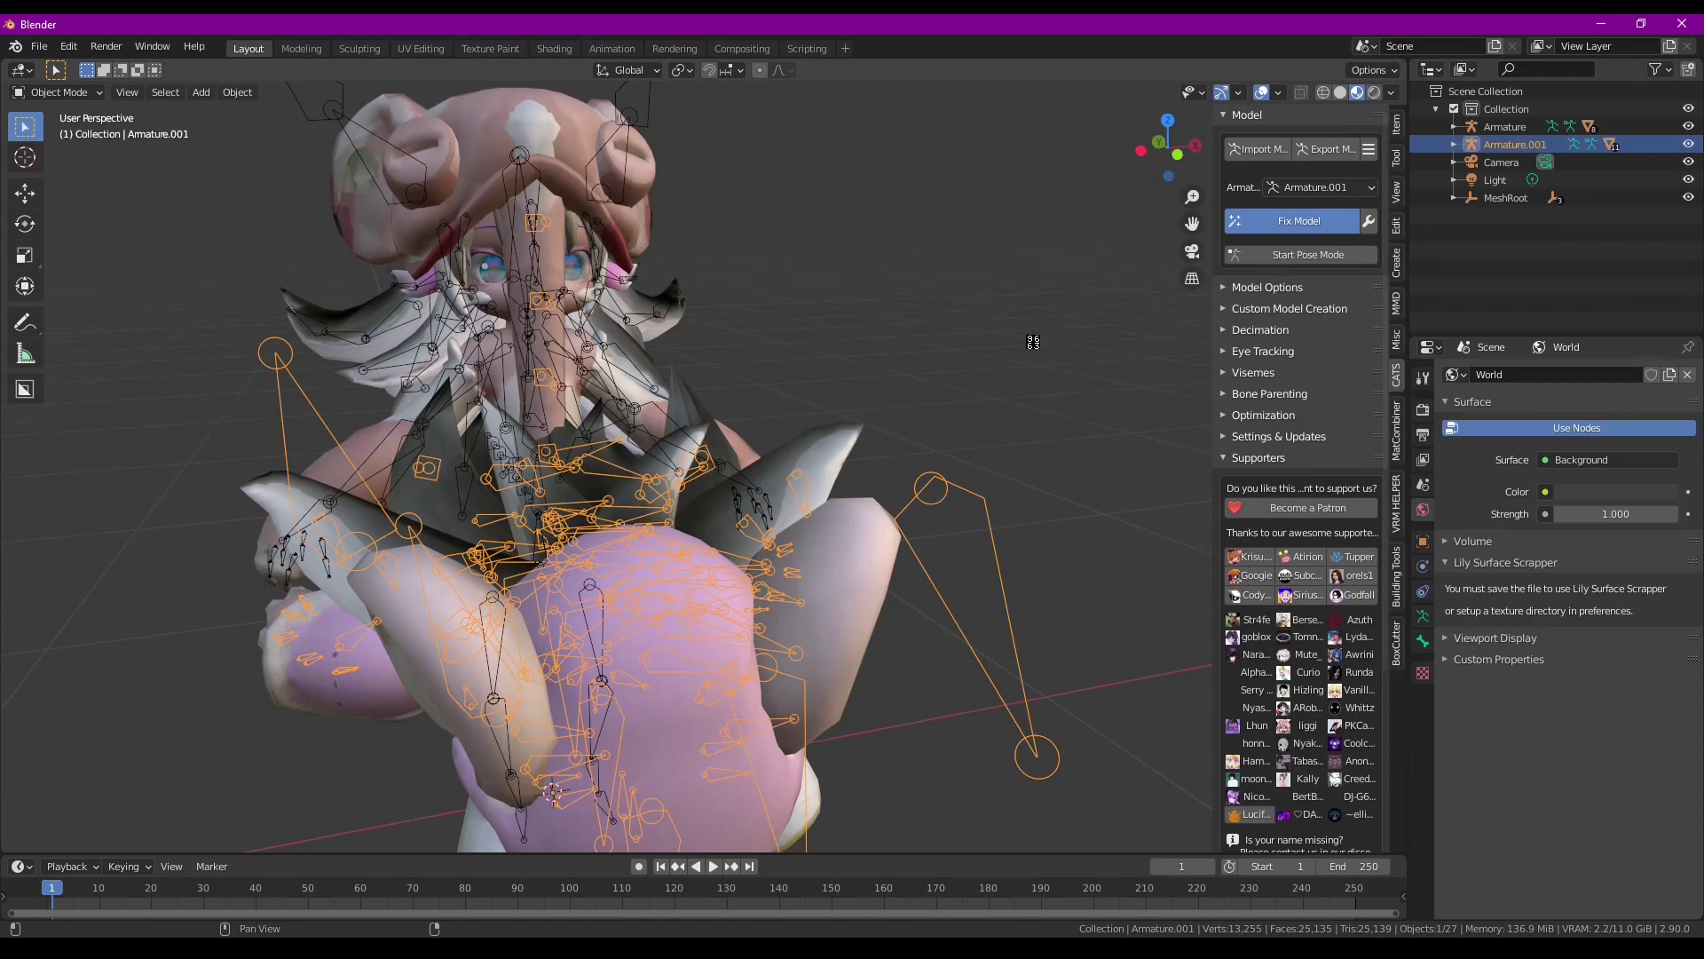
scroll(1526, 199, down, 2)
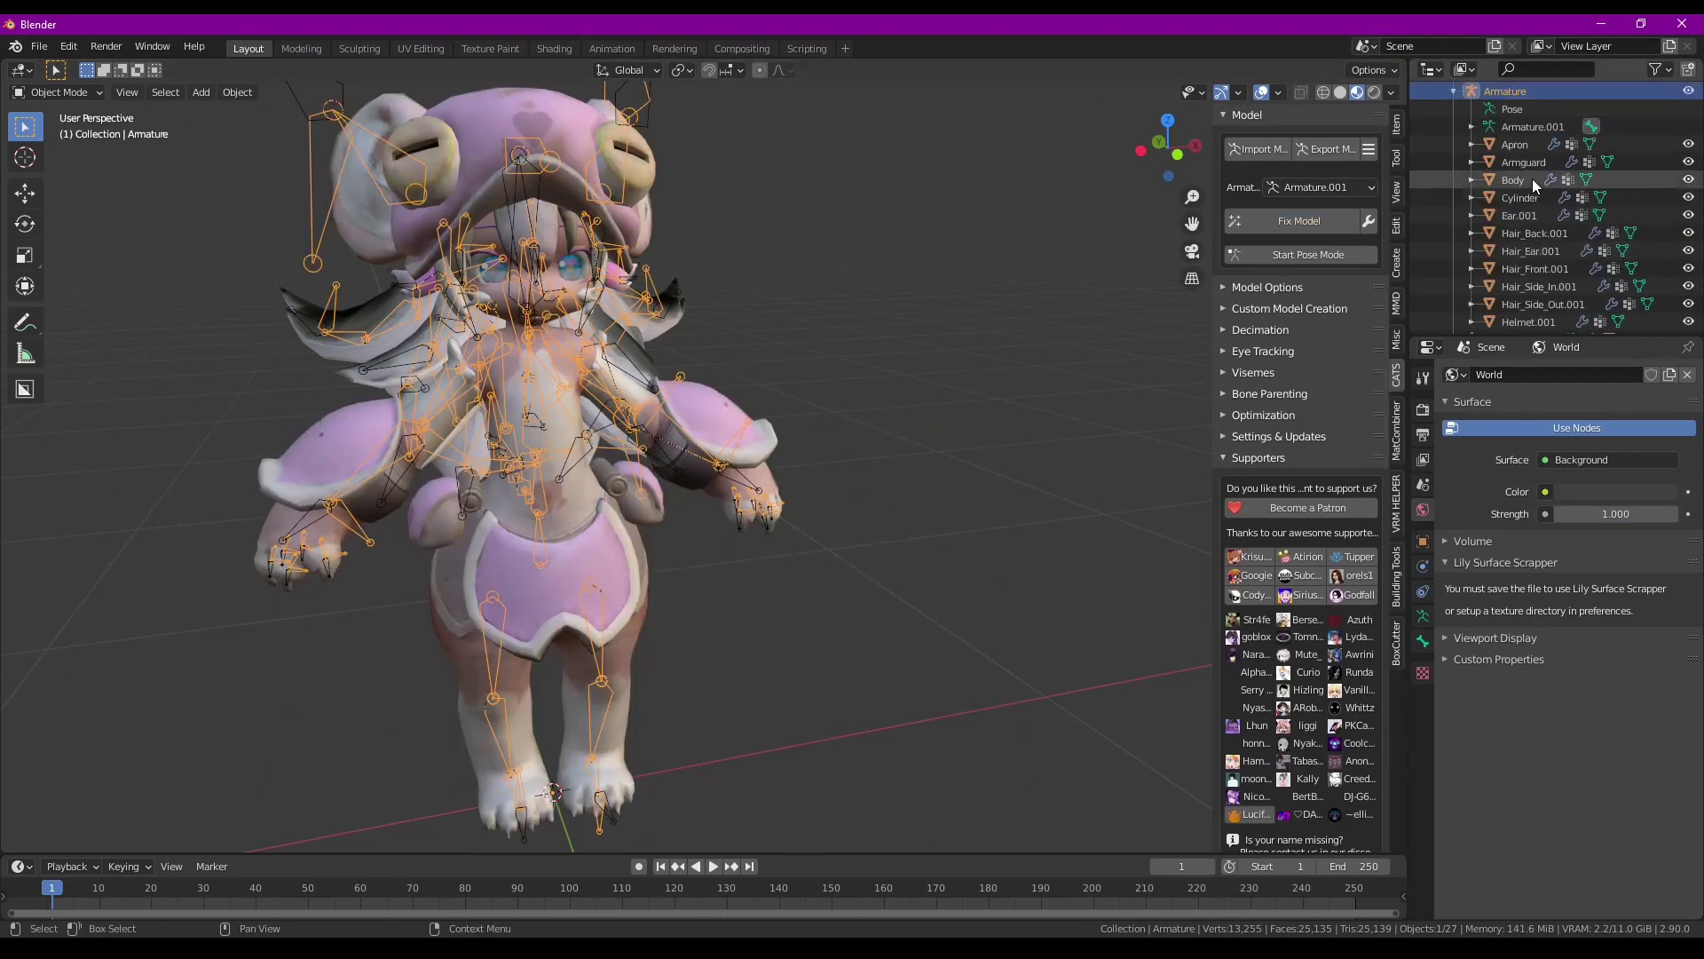
scroll(1527, 142, up, 2)
key(Delete)
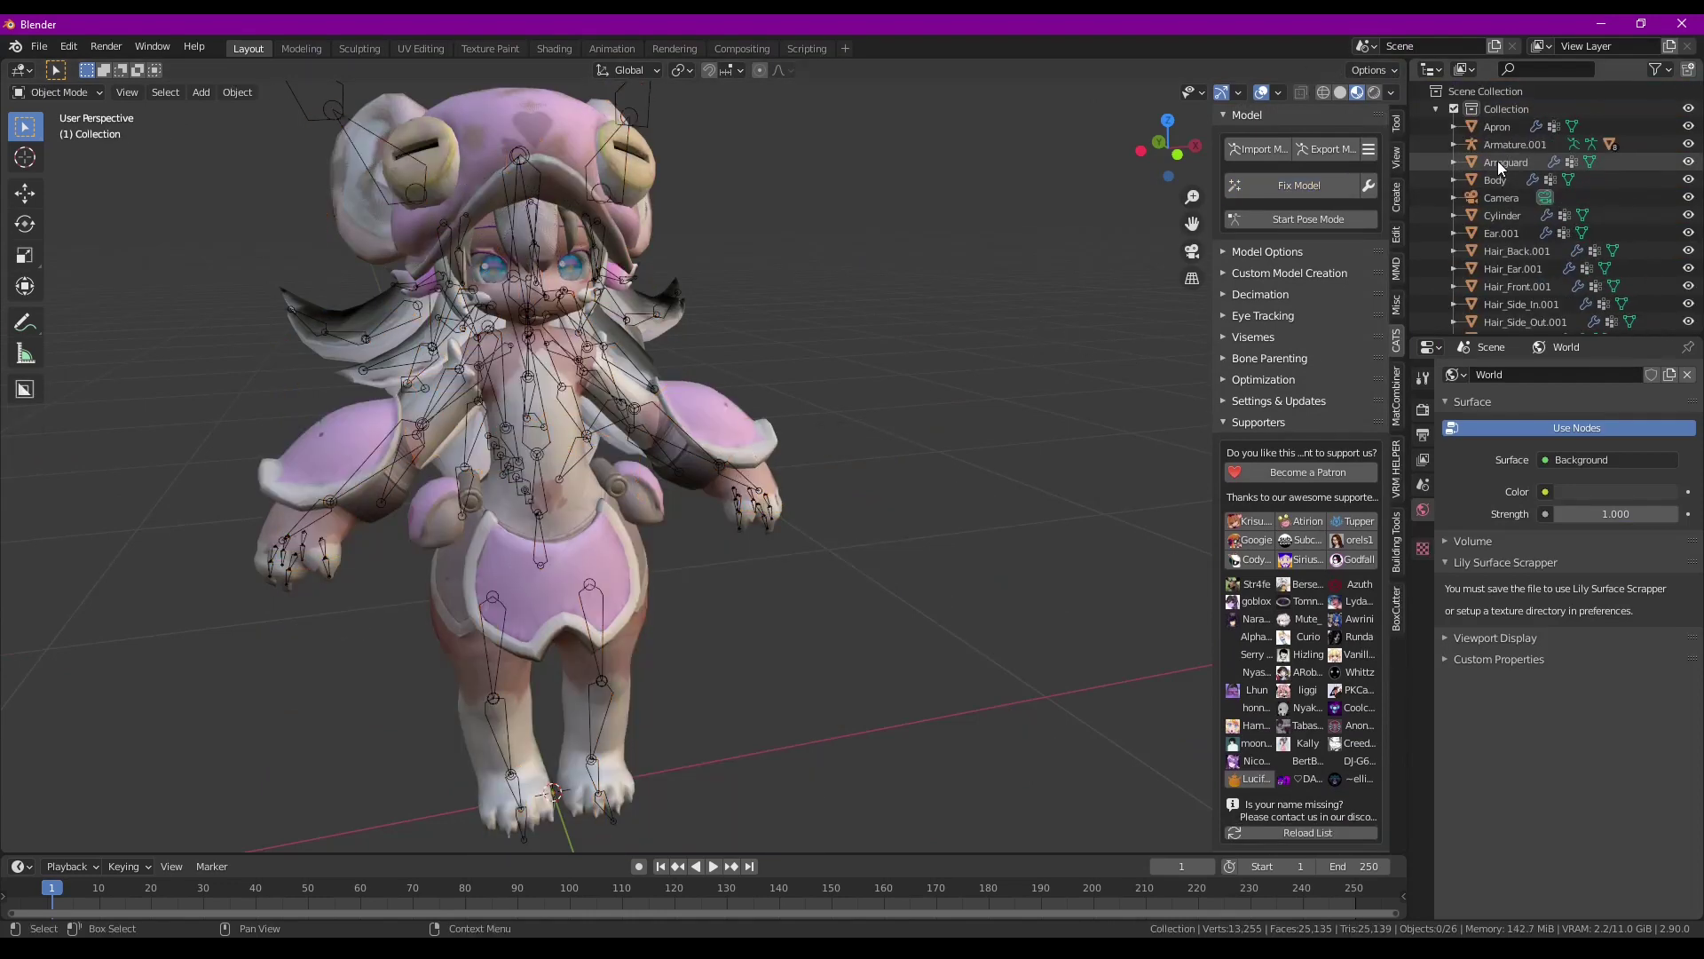
Delete the Body, Ear.001, Hair_Back.001, Hair_Ear.001 and Hair_Front.001 objects
click(1498, 162)
click(1527, 179)
key(Delete)
click(1503, 199)
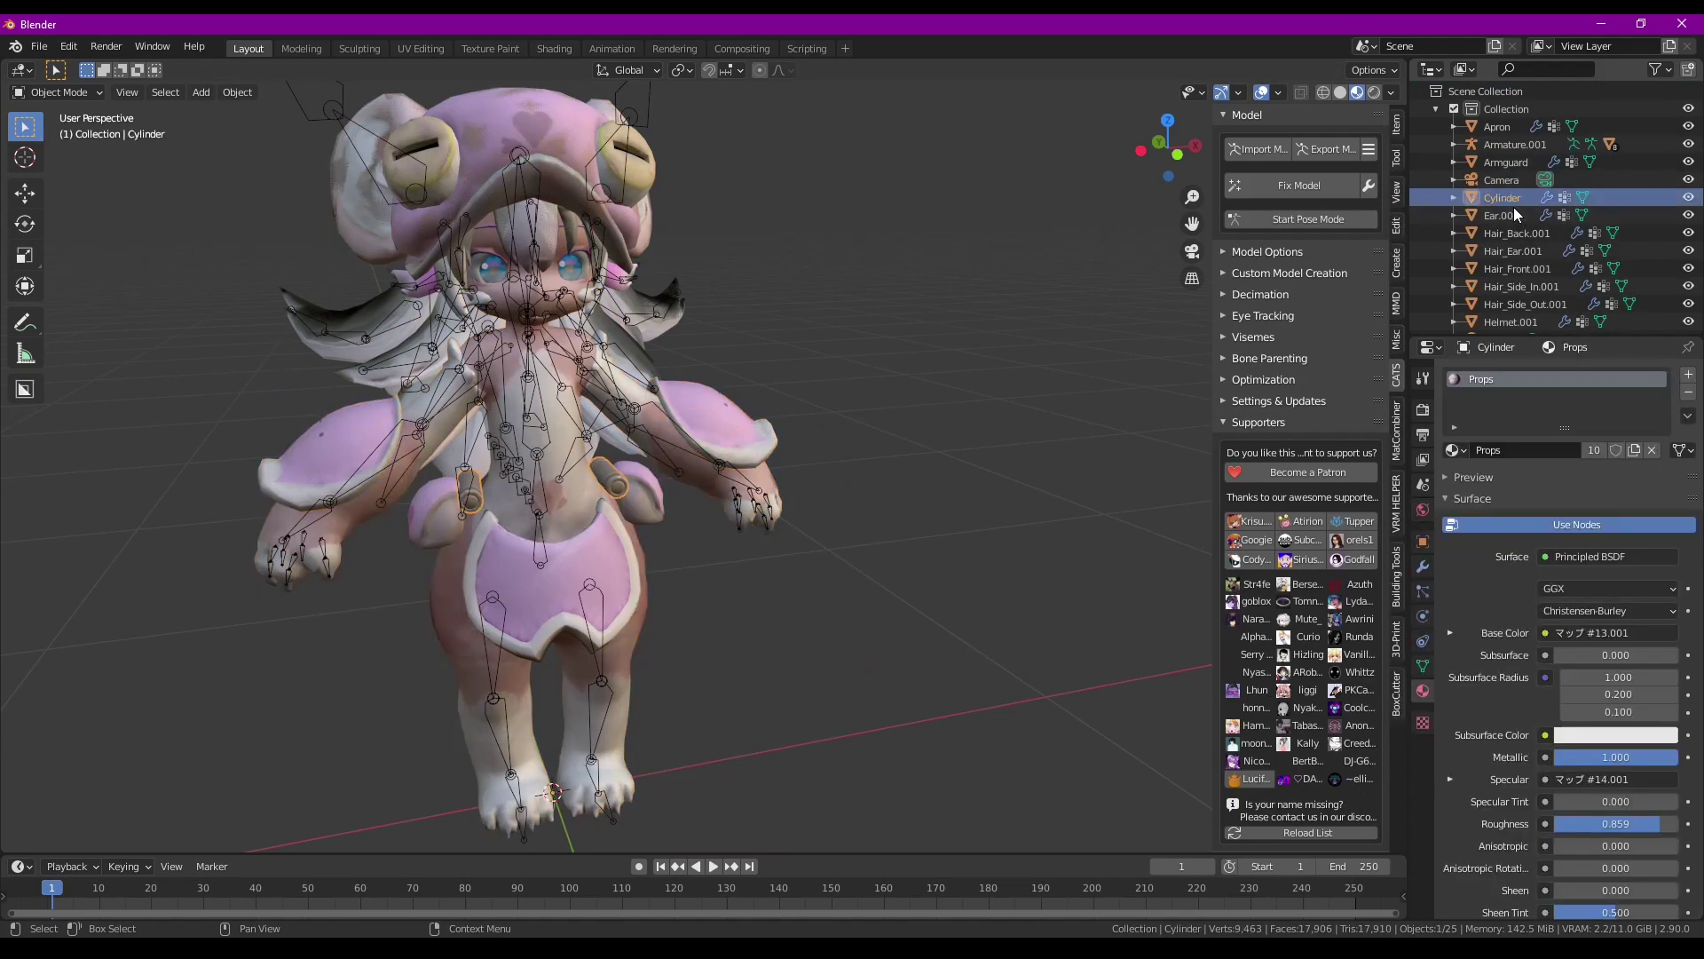
click(1514, 211)
key(Delete)
click(1515, 221)
key(Delete)
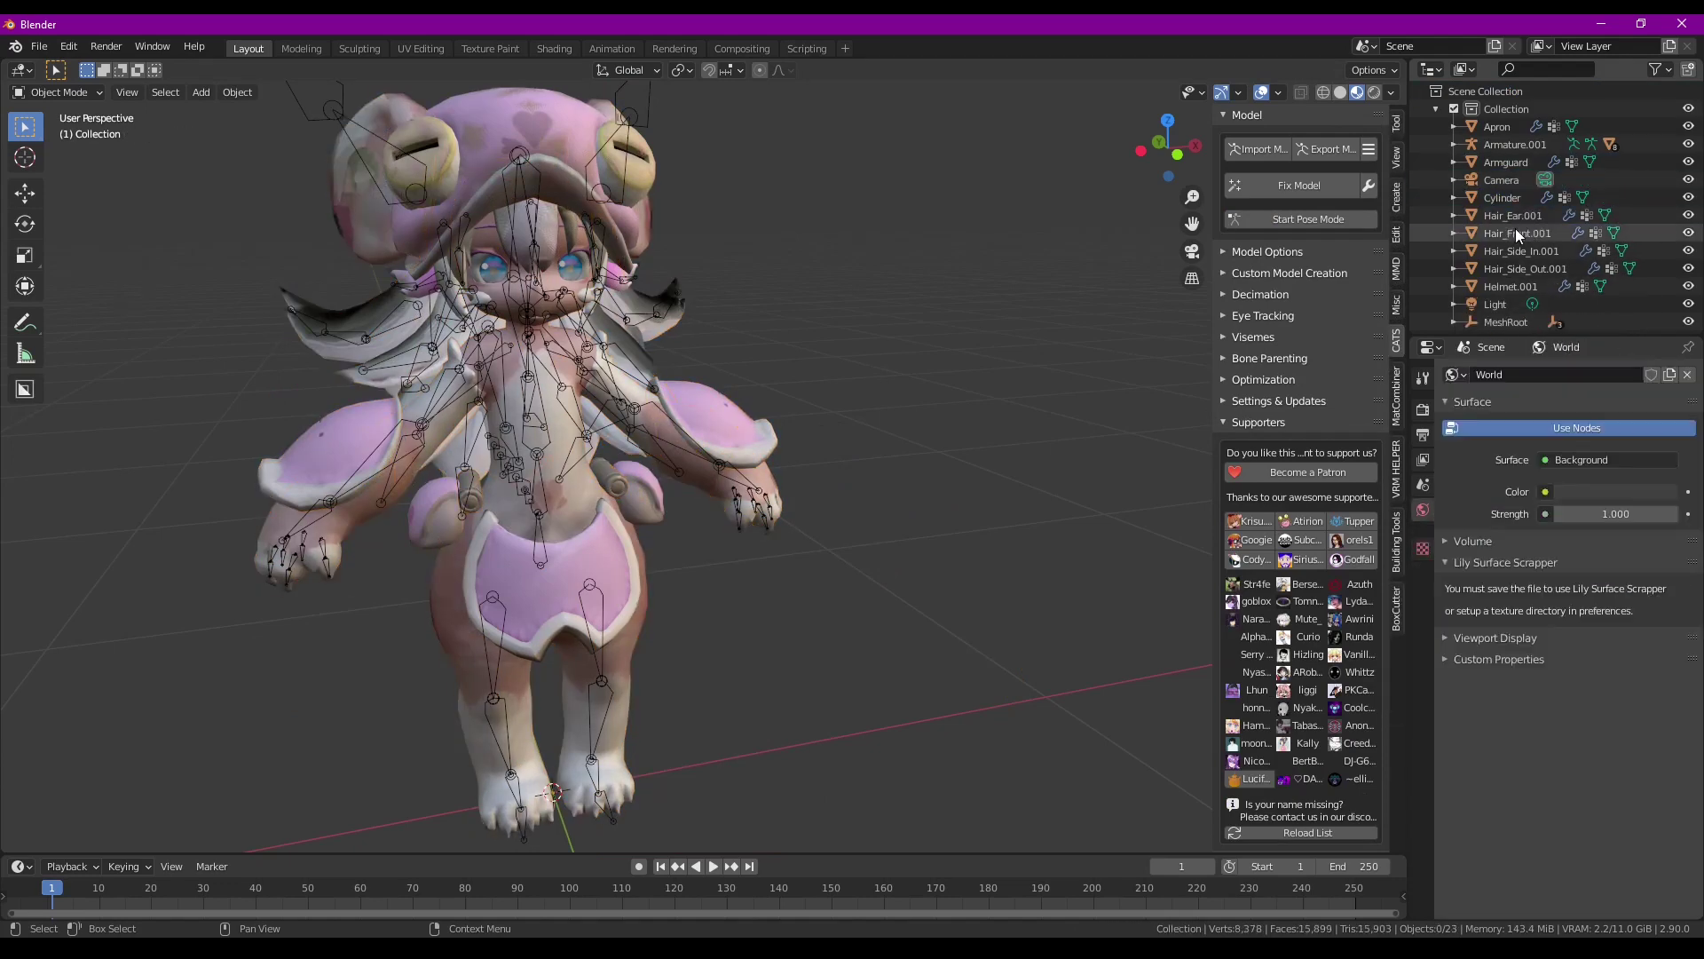
click(1511, 227)
key(Delete)
click(1509, 218)
key(Delete)
Delete Hair_Side_In.001, Hair_Side_Out.001, Hairs and Acce, then check the remaining Armguard, Helmet.001 and Cylinder
click(1507, 211)
key(Delete)
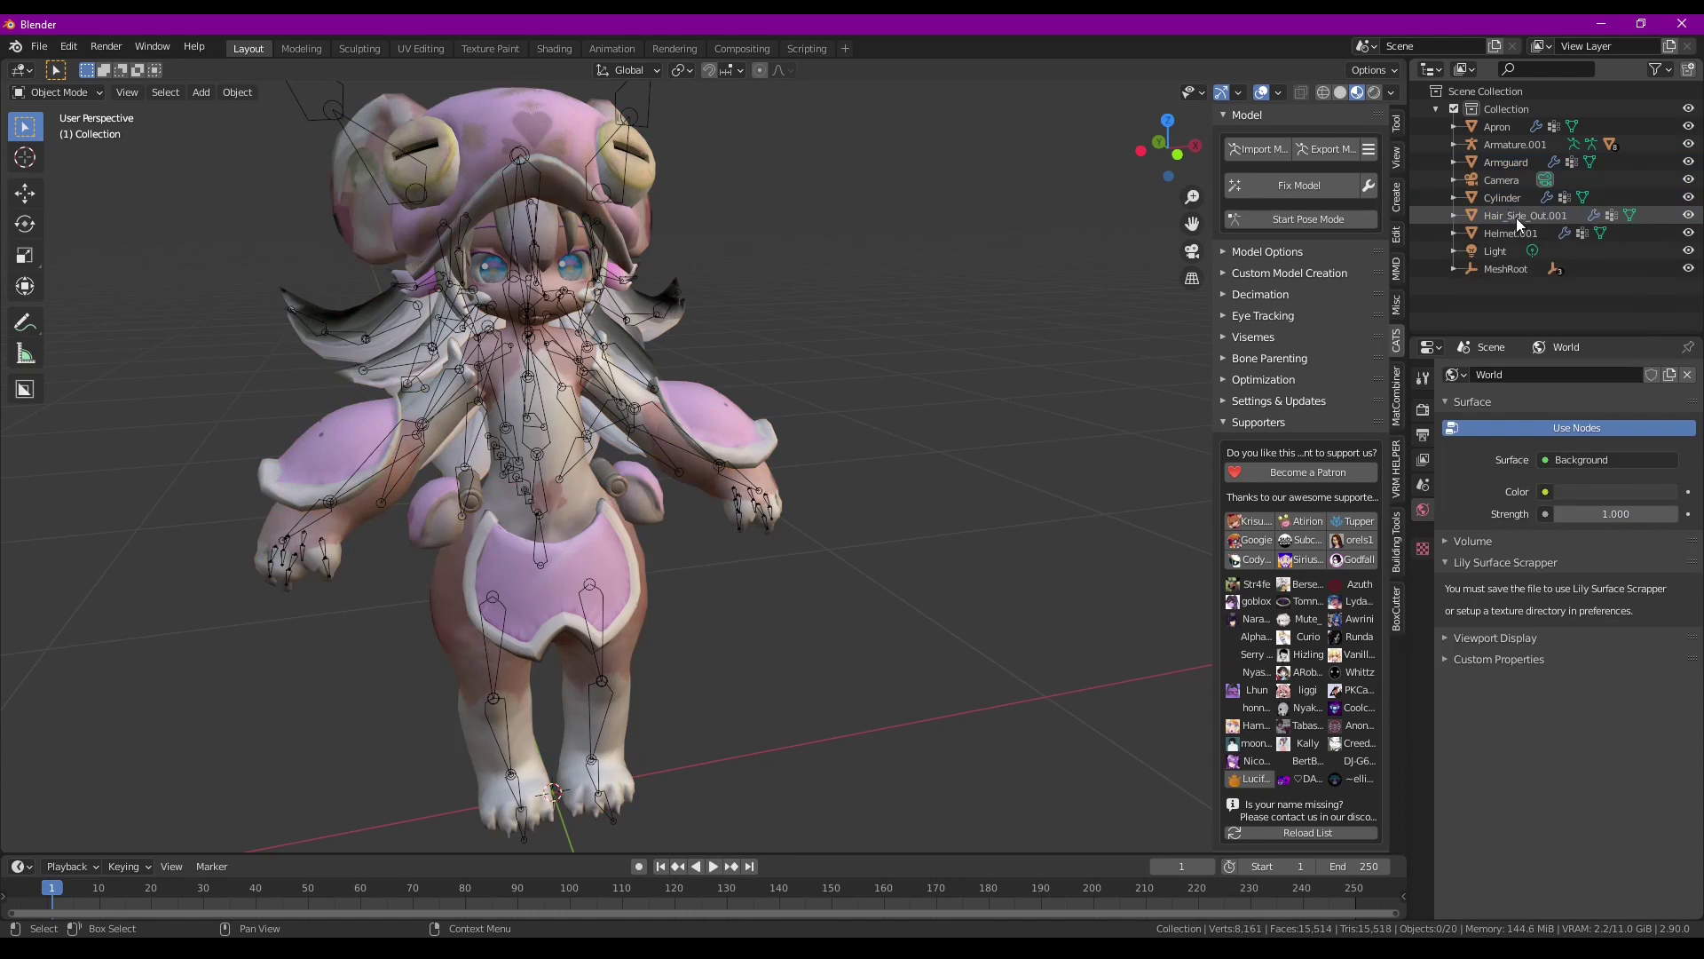
click(1513, 215)
key(Delete)
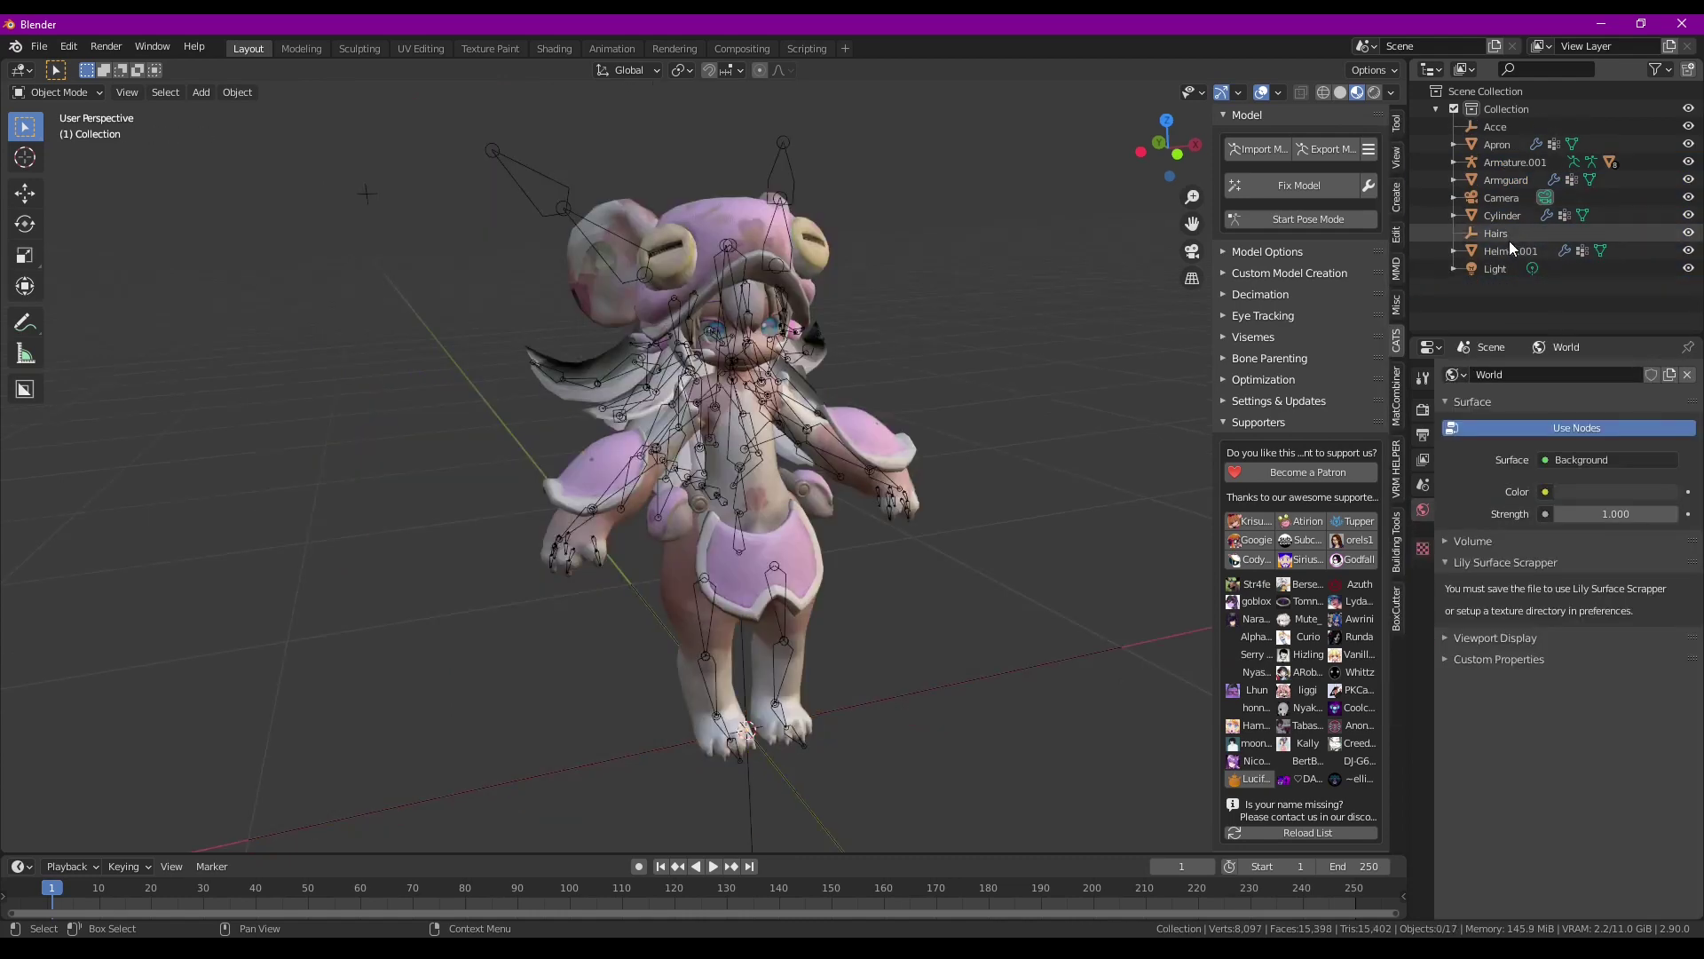
click(1509, 239)
key(Delete)
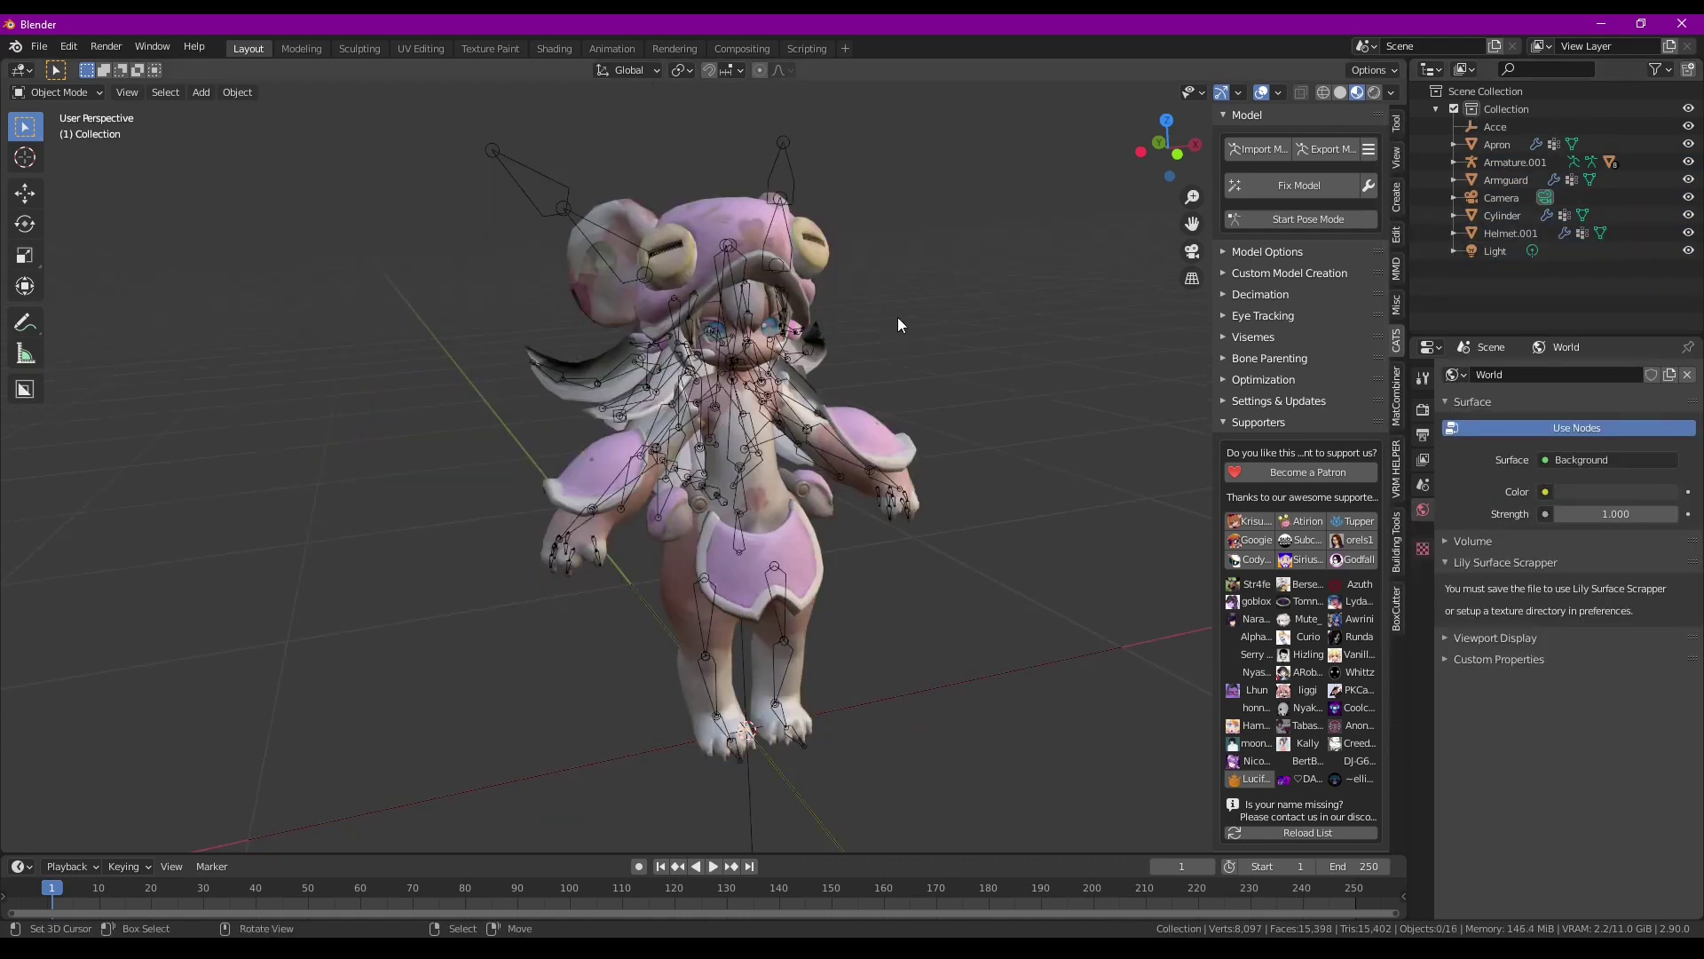
click(1495, 127)
key(Delete)
click(1482, 167)
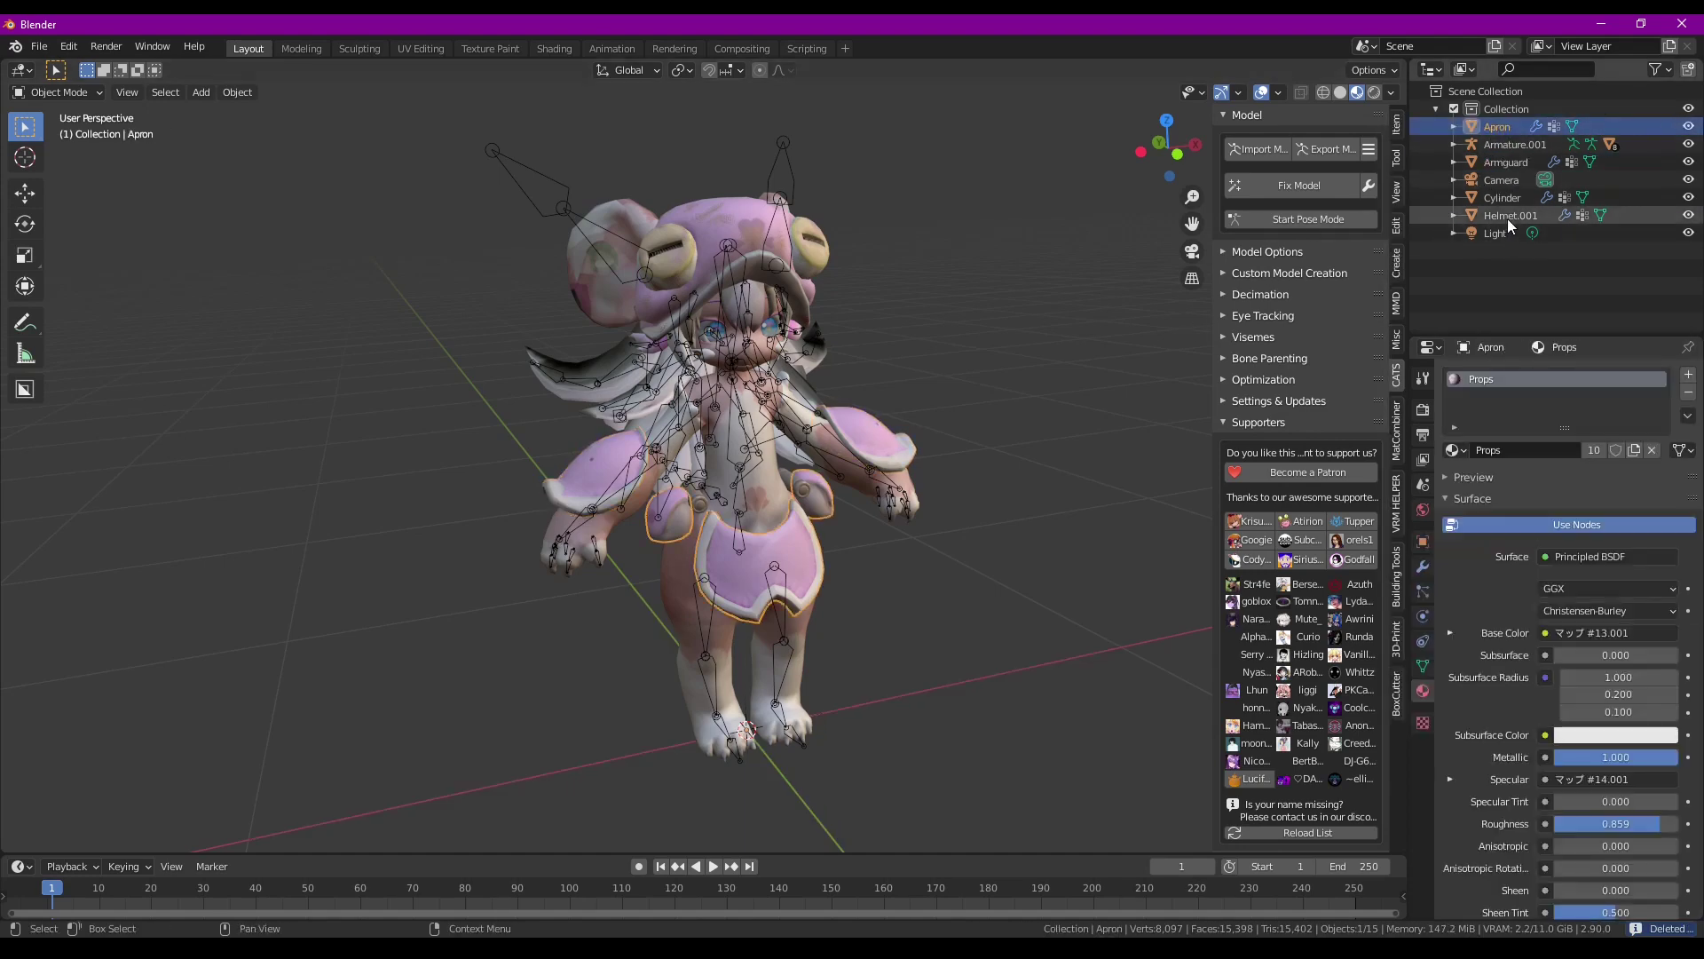
click(1507, 216)
click(1511, 196)
middle_drag(1073, 190, 914, 396)
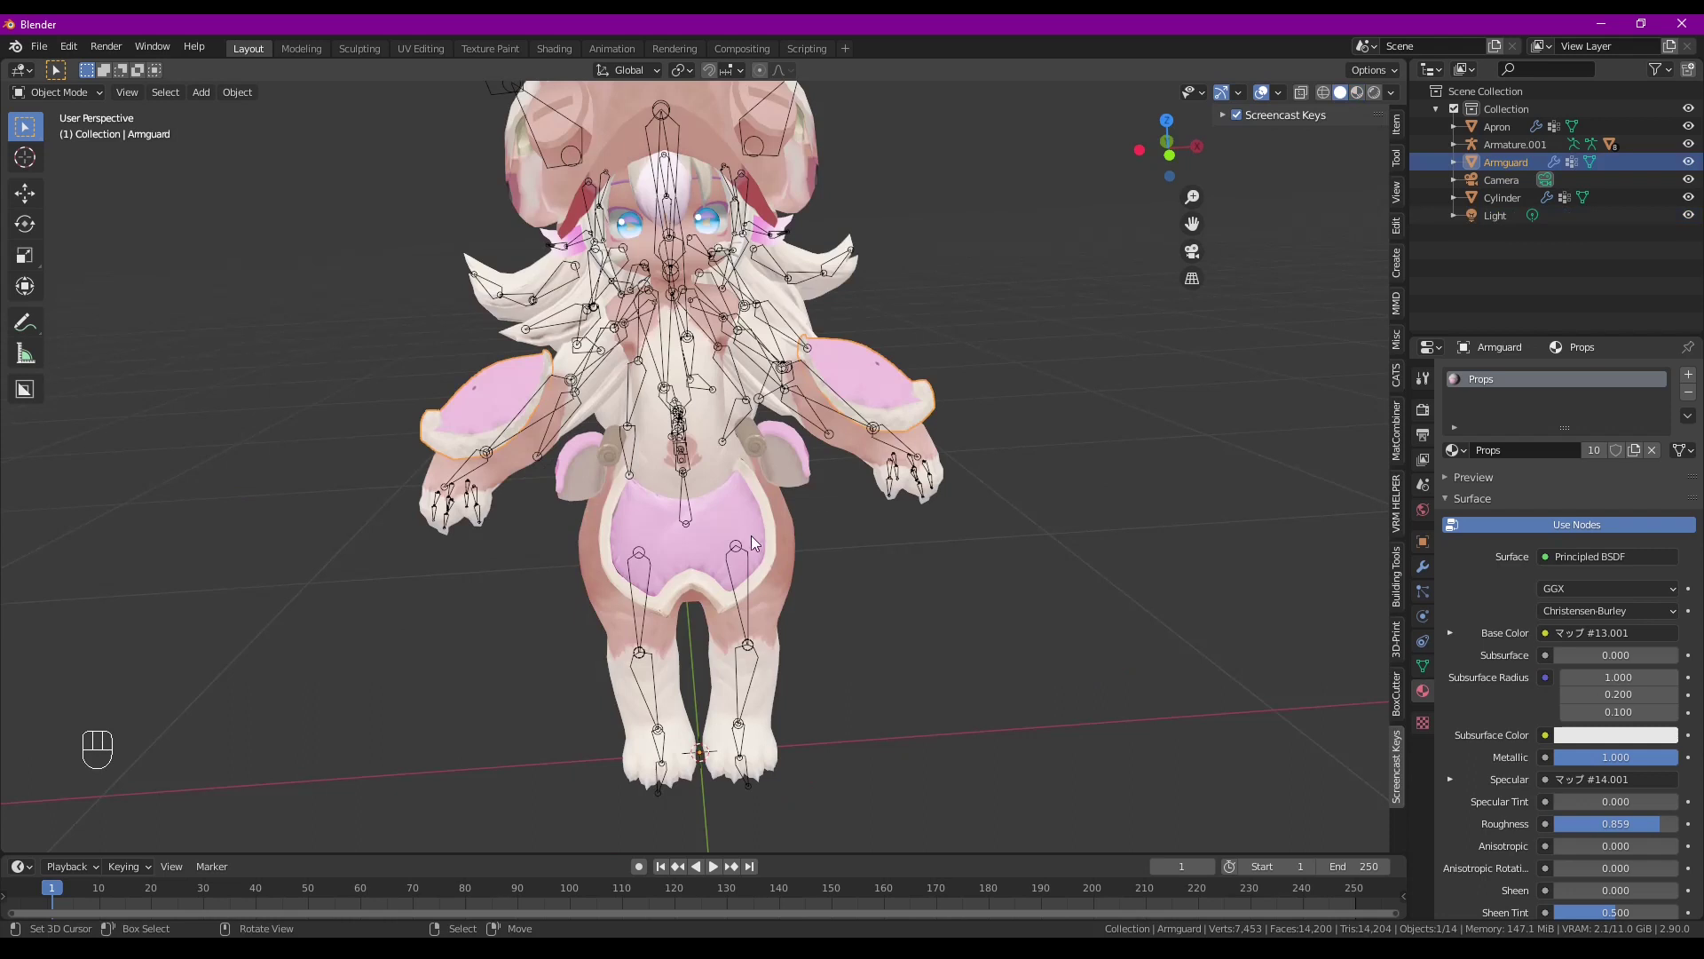
Inspect the Armguard mesh in Edit Mode, then switch it back to Object Mode
click(751, 535)
click(859, 387)
key(Tab)
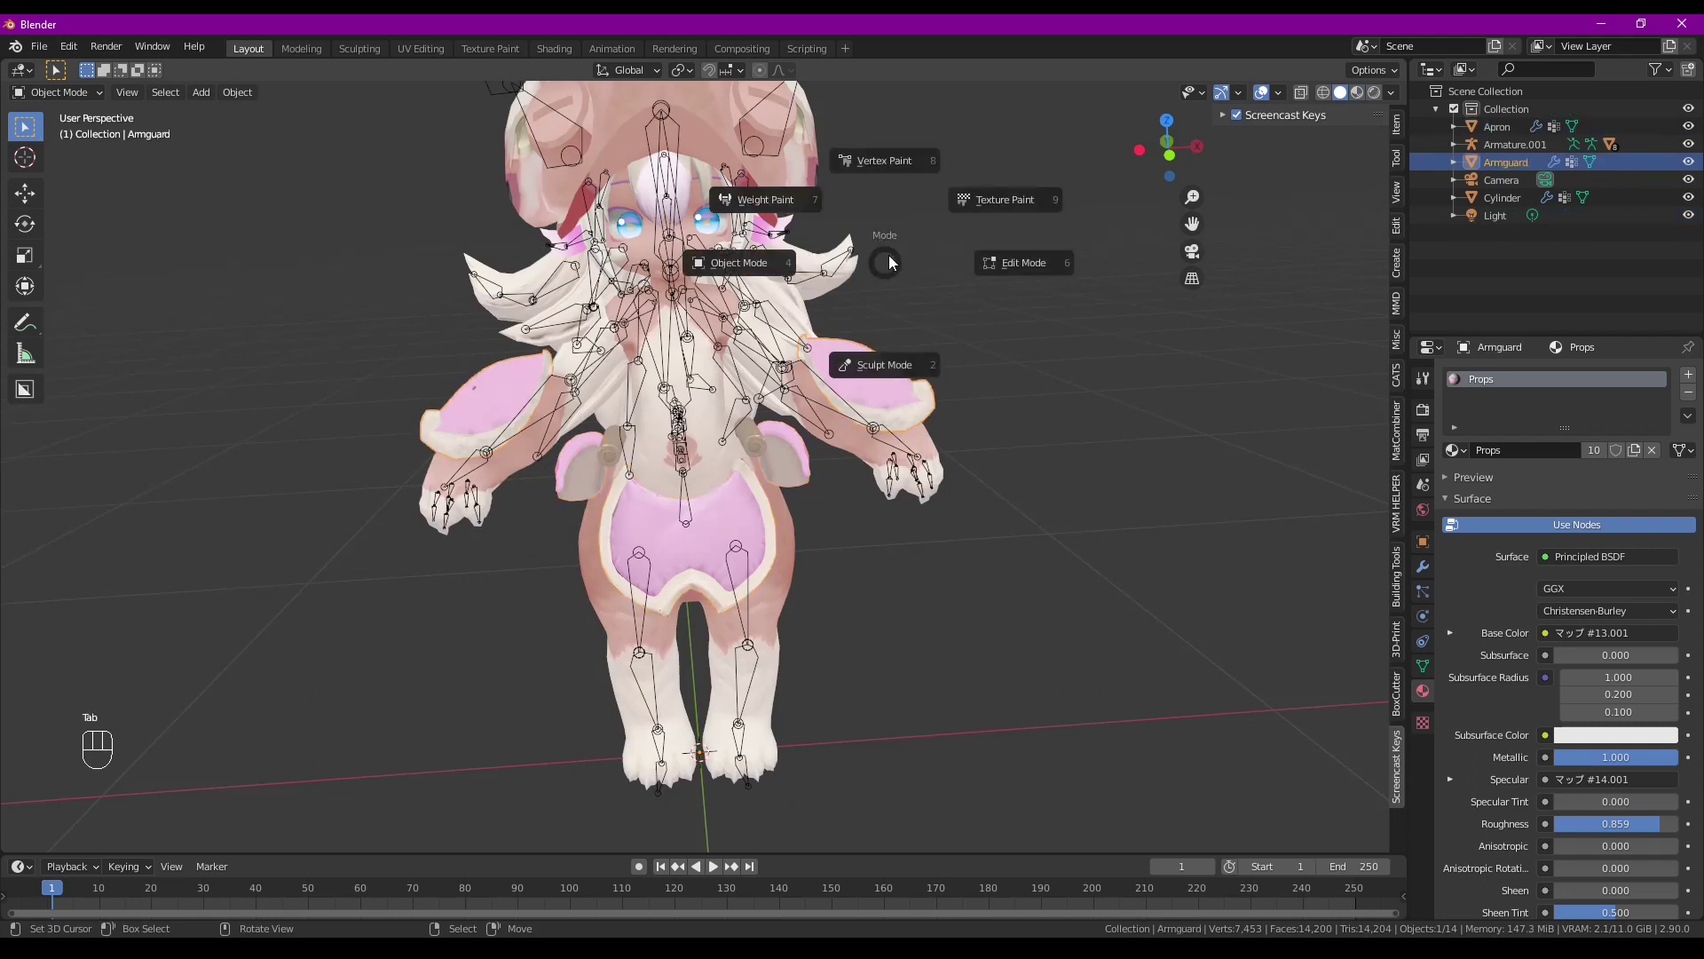
click(1016, 259)
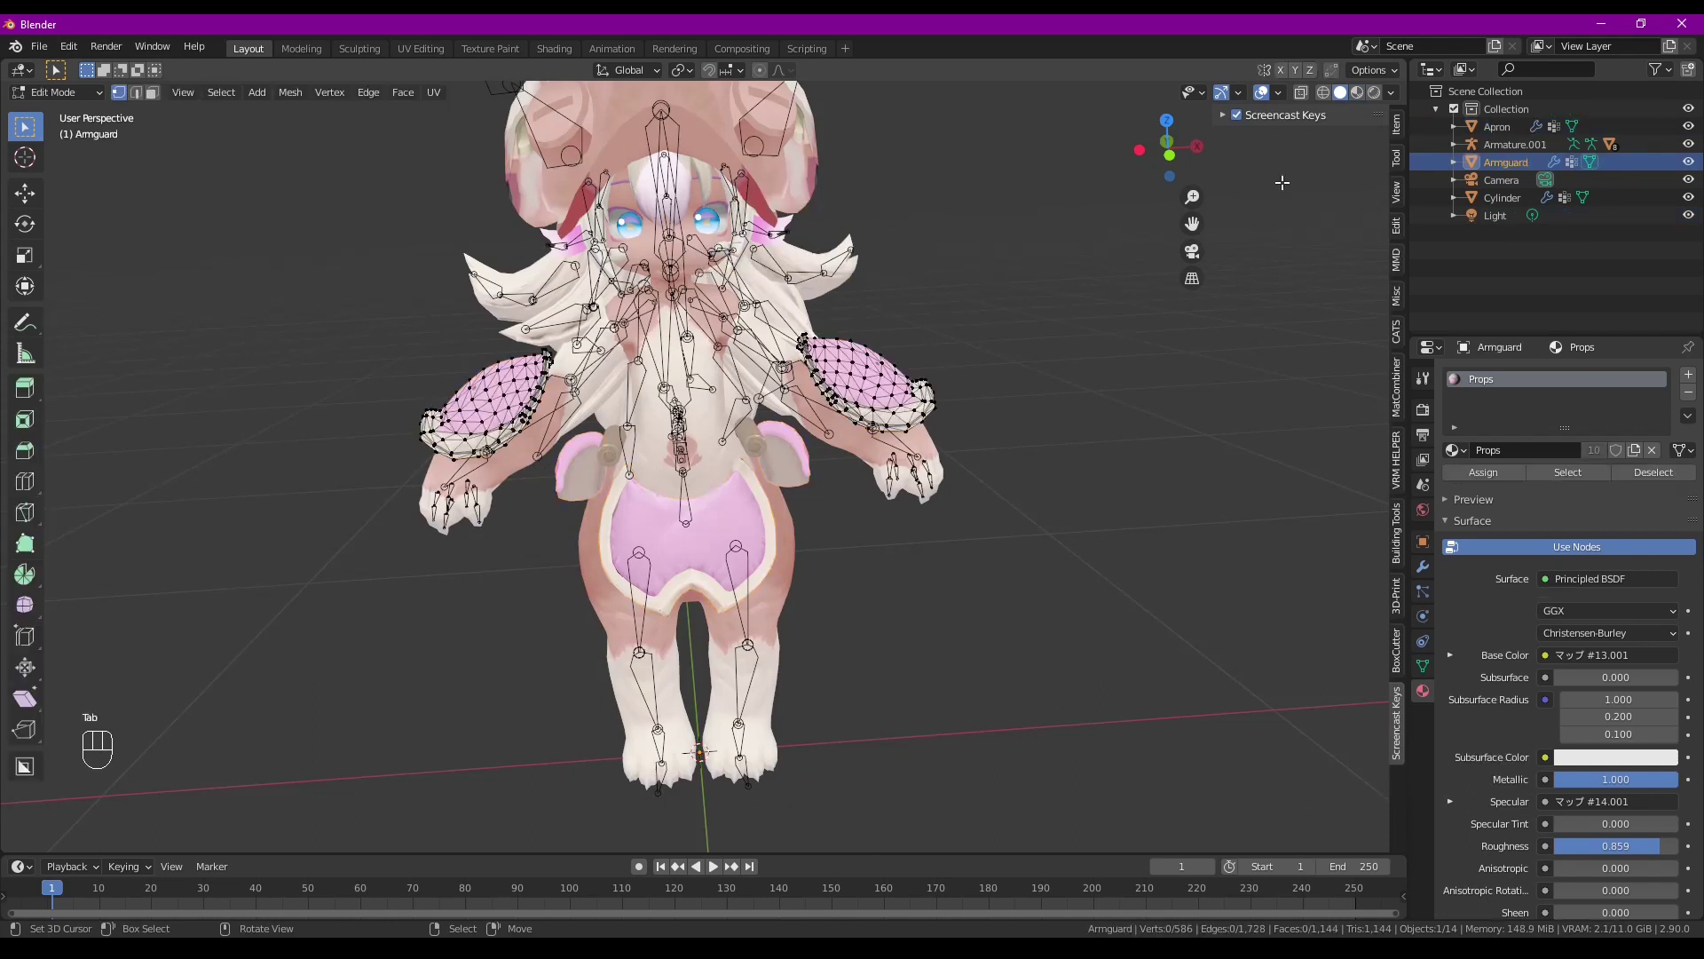
key(Tab)
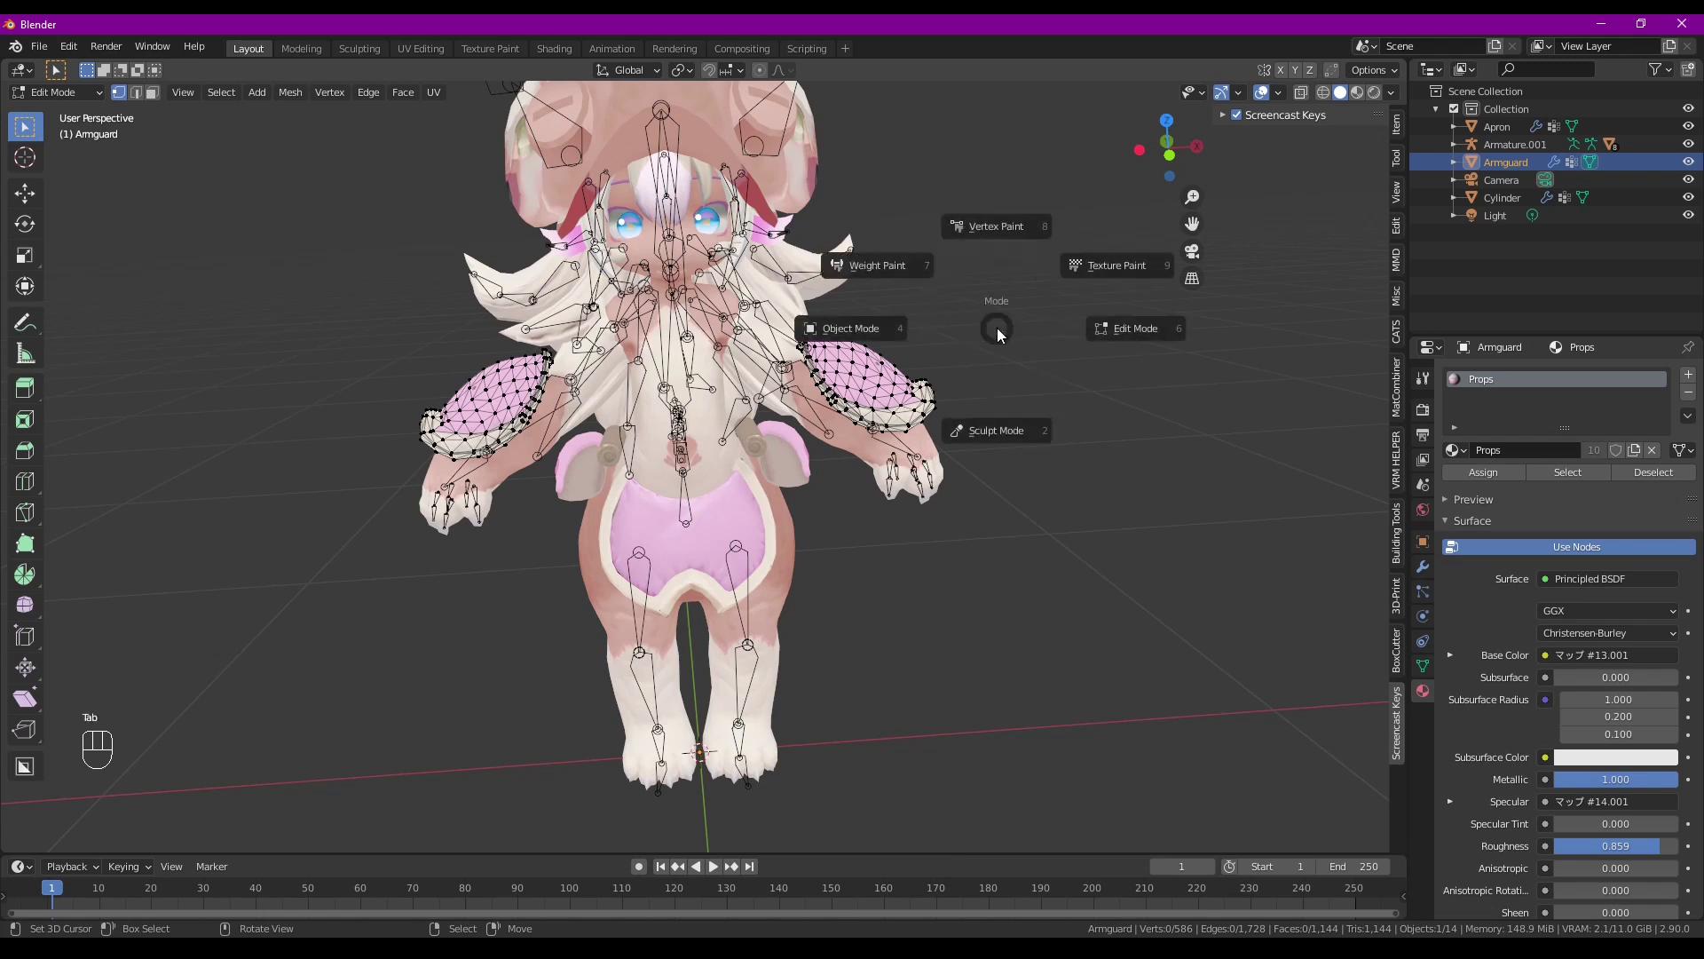
click(1159, 339)
key(Tab)
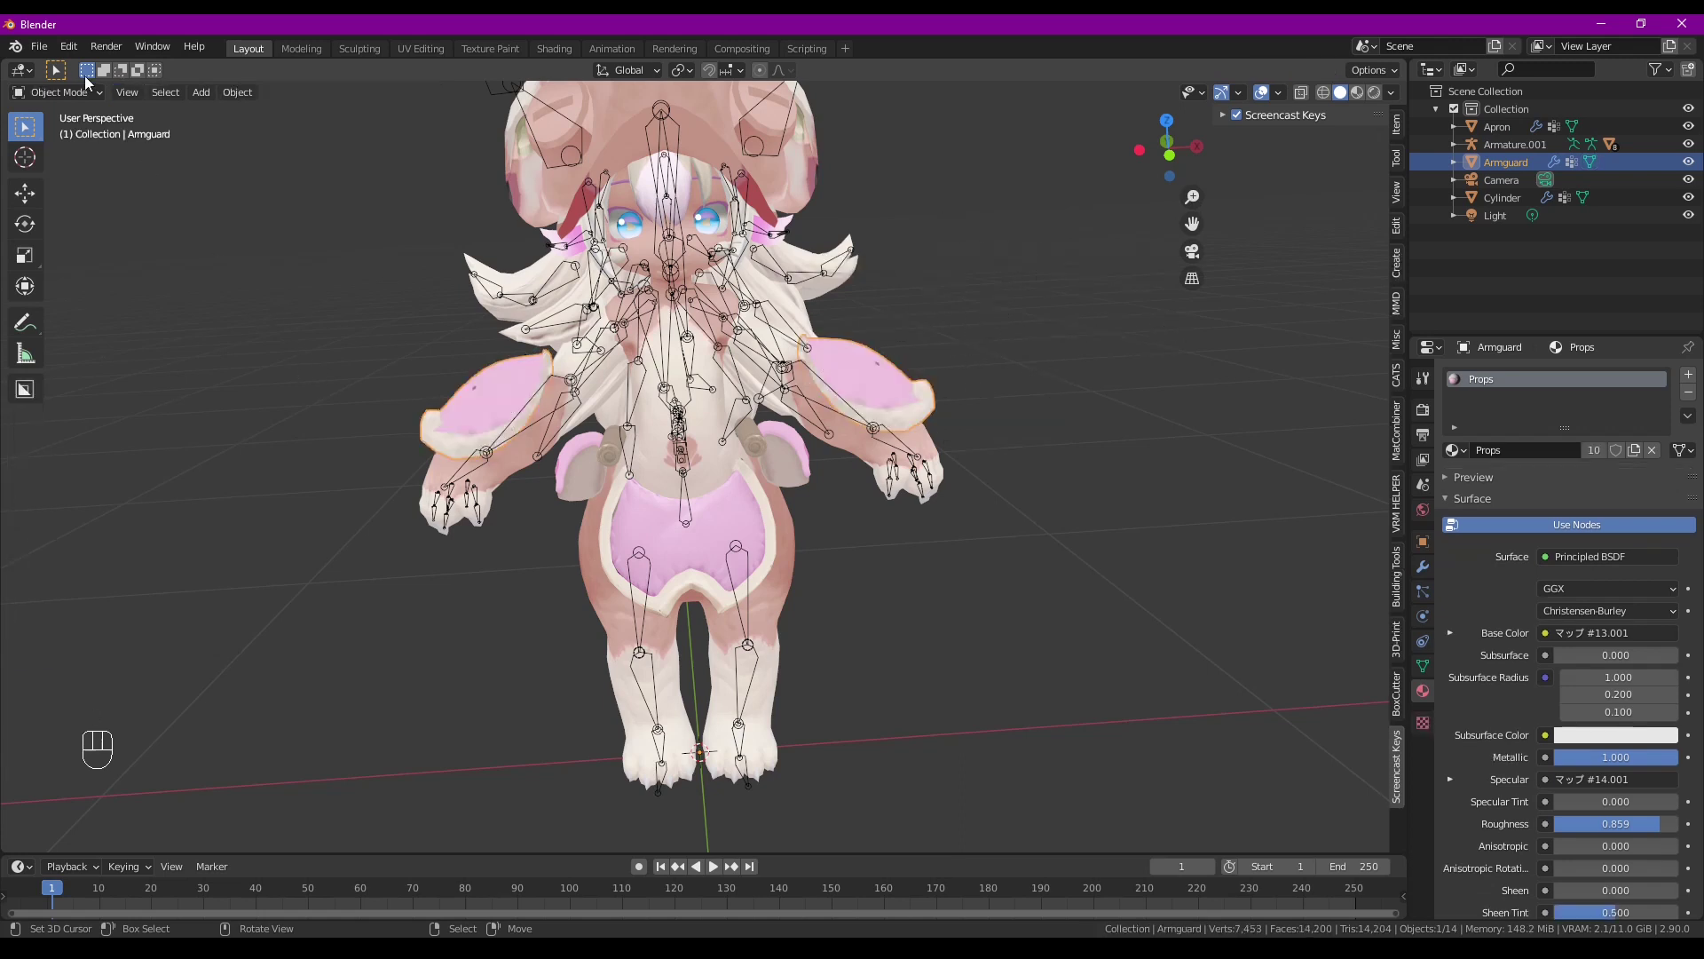
click(68, 46)
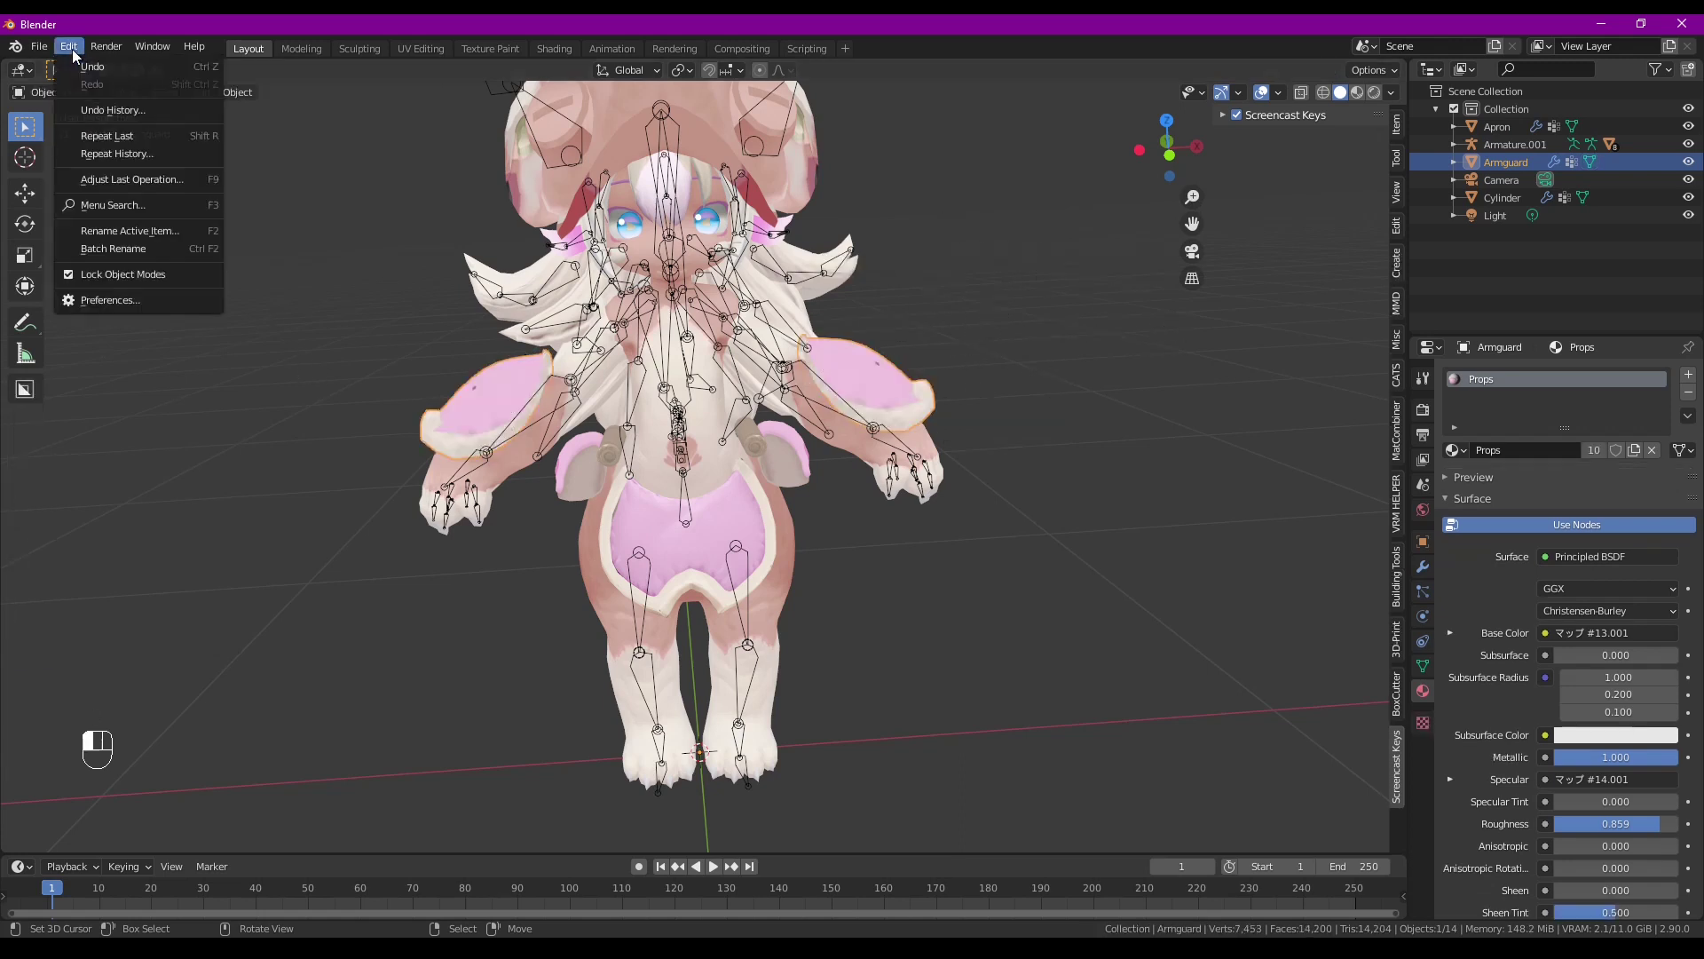
Enable Auto Depth under the Navigation section of the Preferences
click(143, 304)
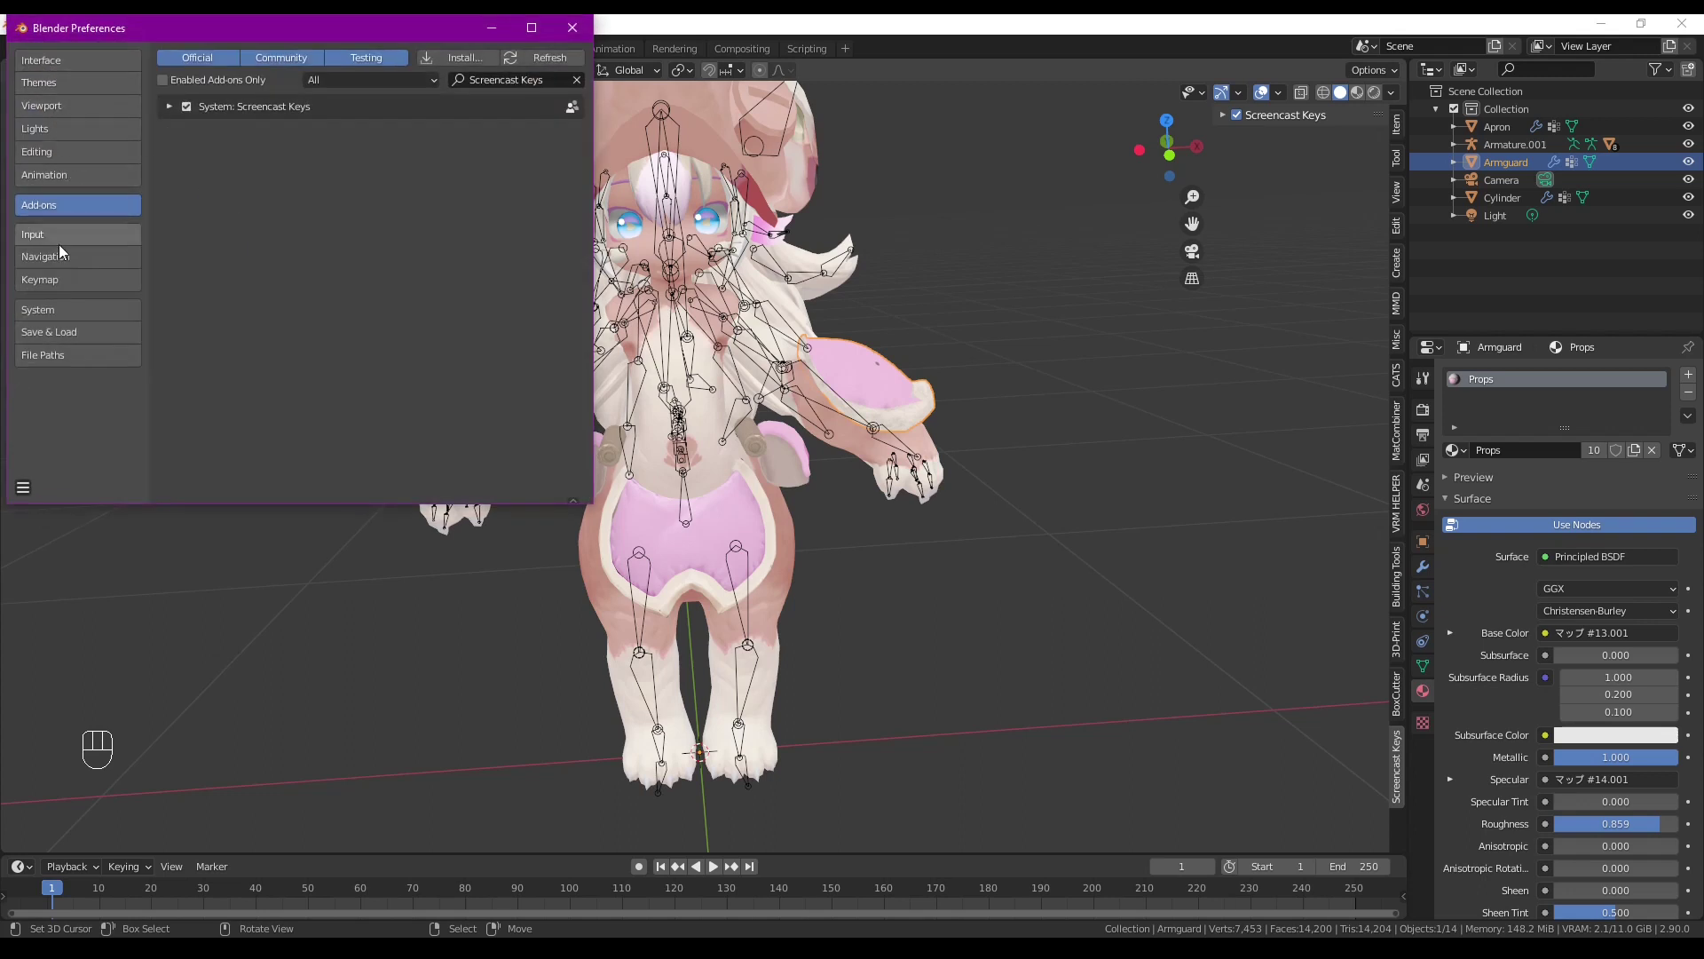
click(77, 308)
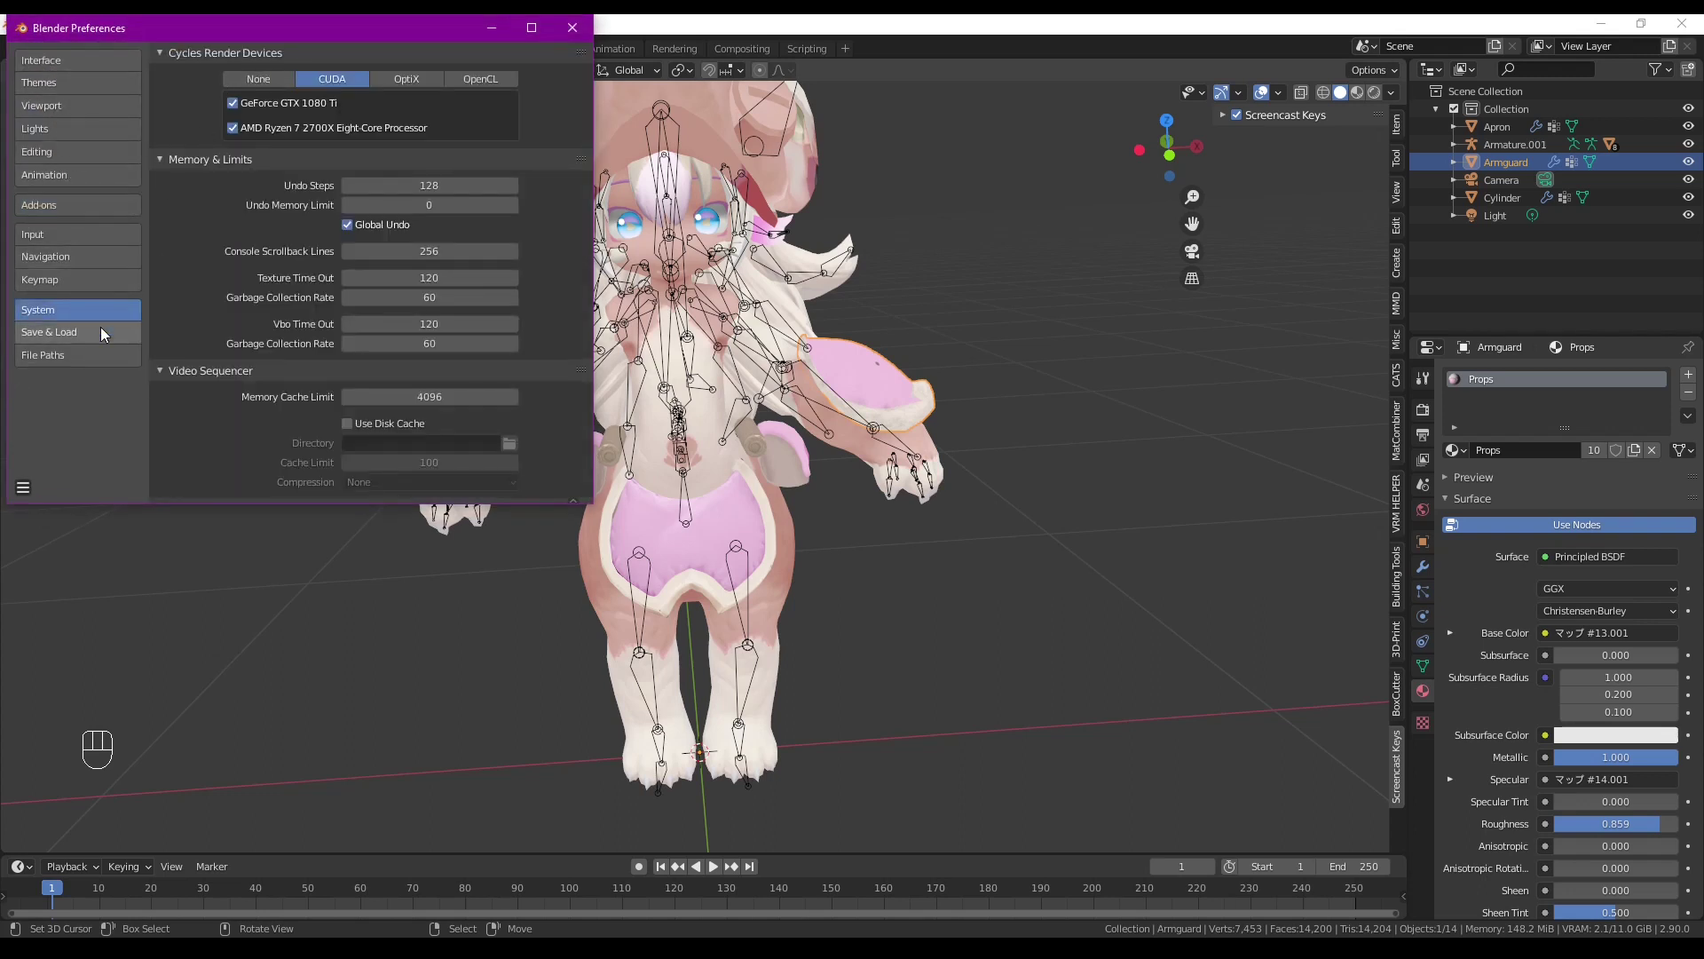
click(85, 209)
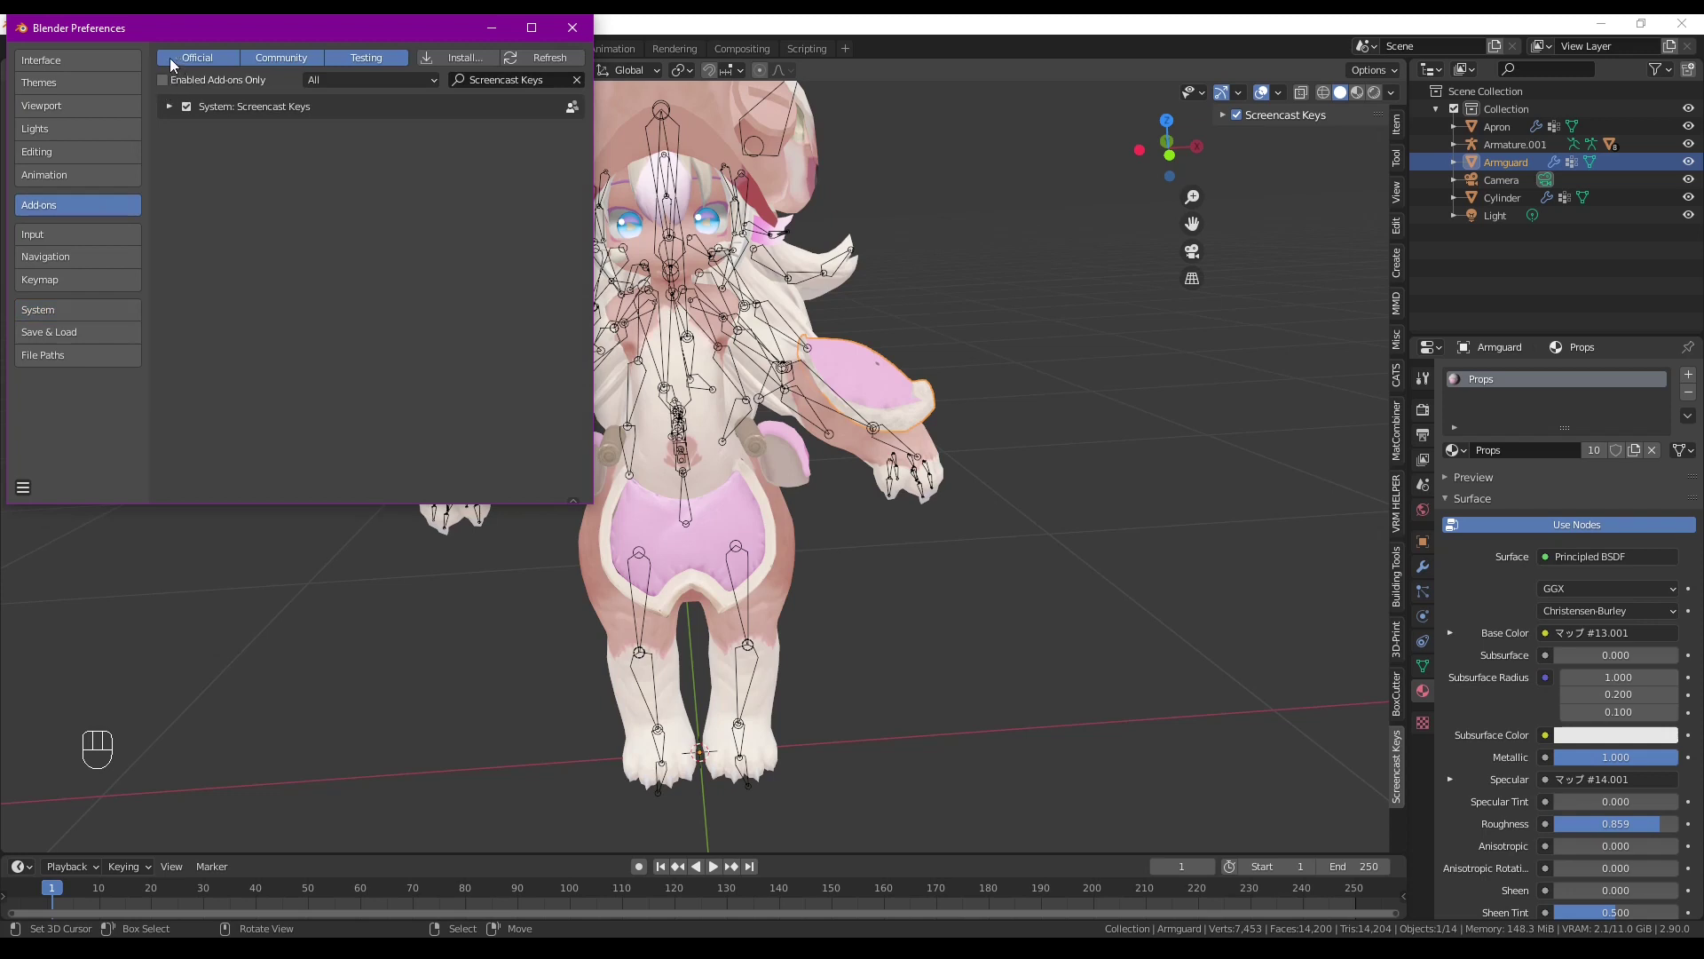
click(53, 234)
click(71, 257)
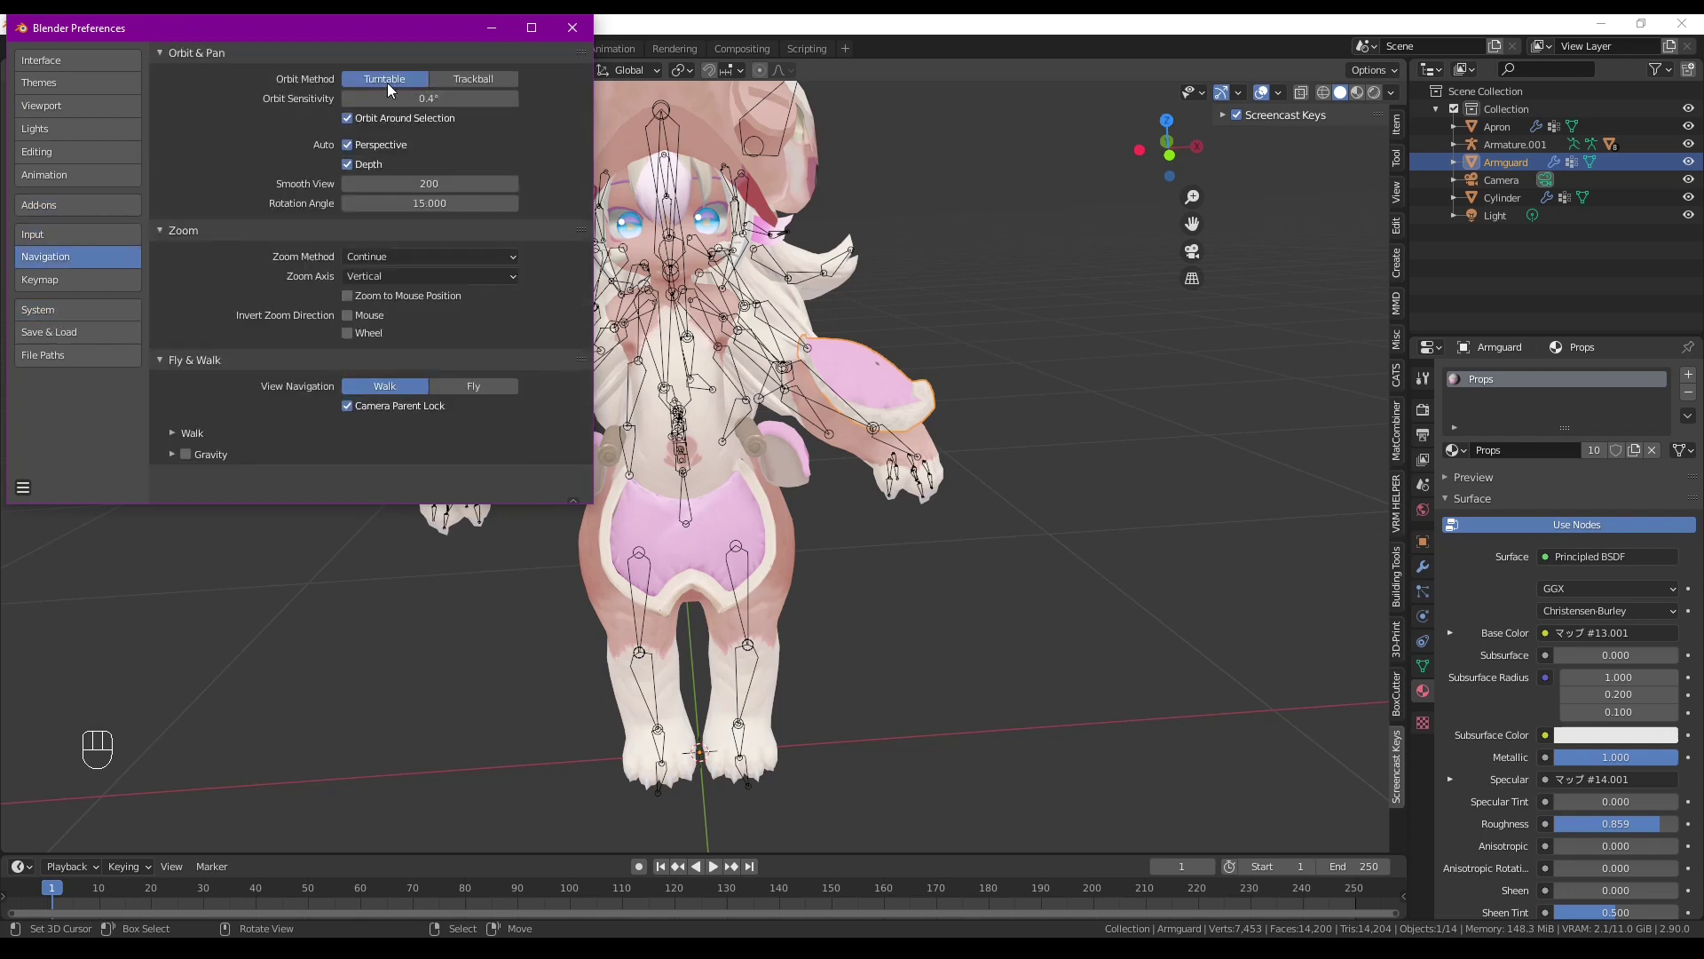
click(347, 164)
Review the Keymap settings with Tab for Pie Menu on, test Tab, and reopen Preferences
click(98, 278)
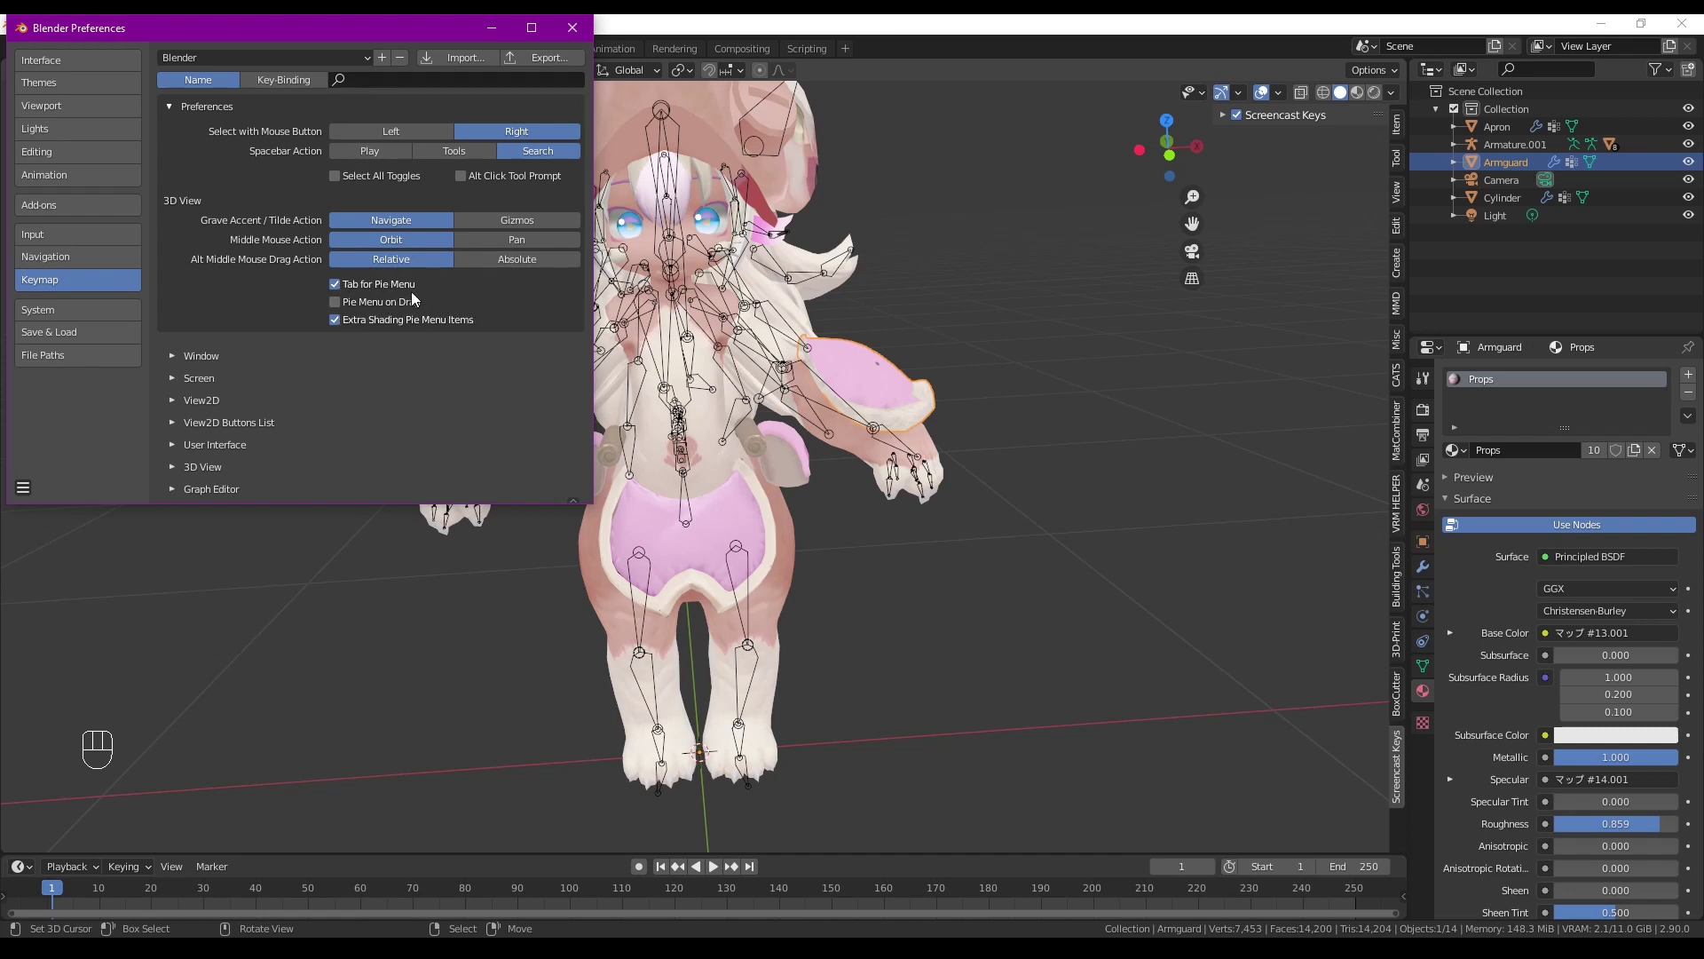
click(573, 27)
key(Tab)
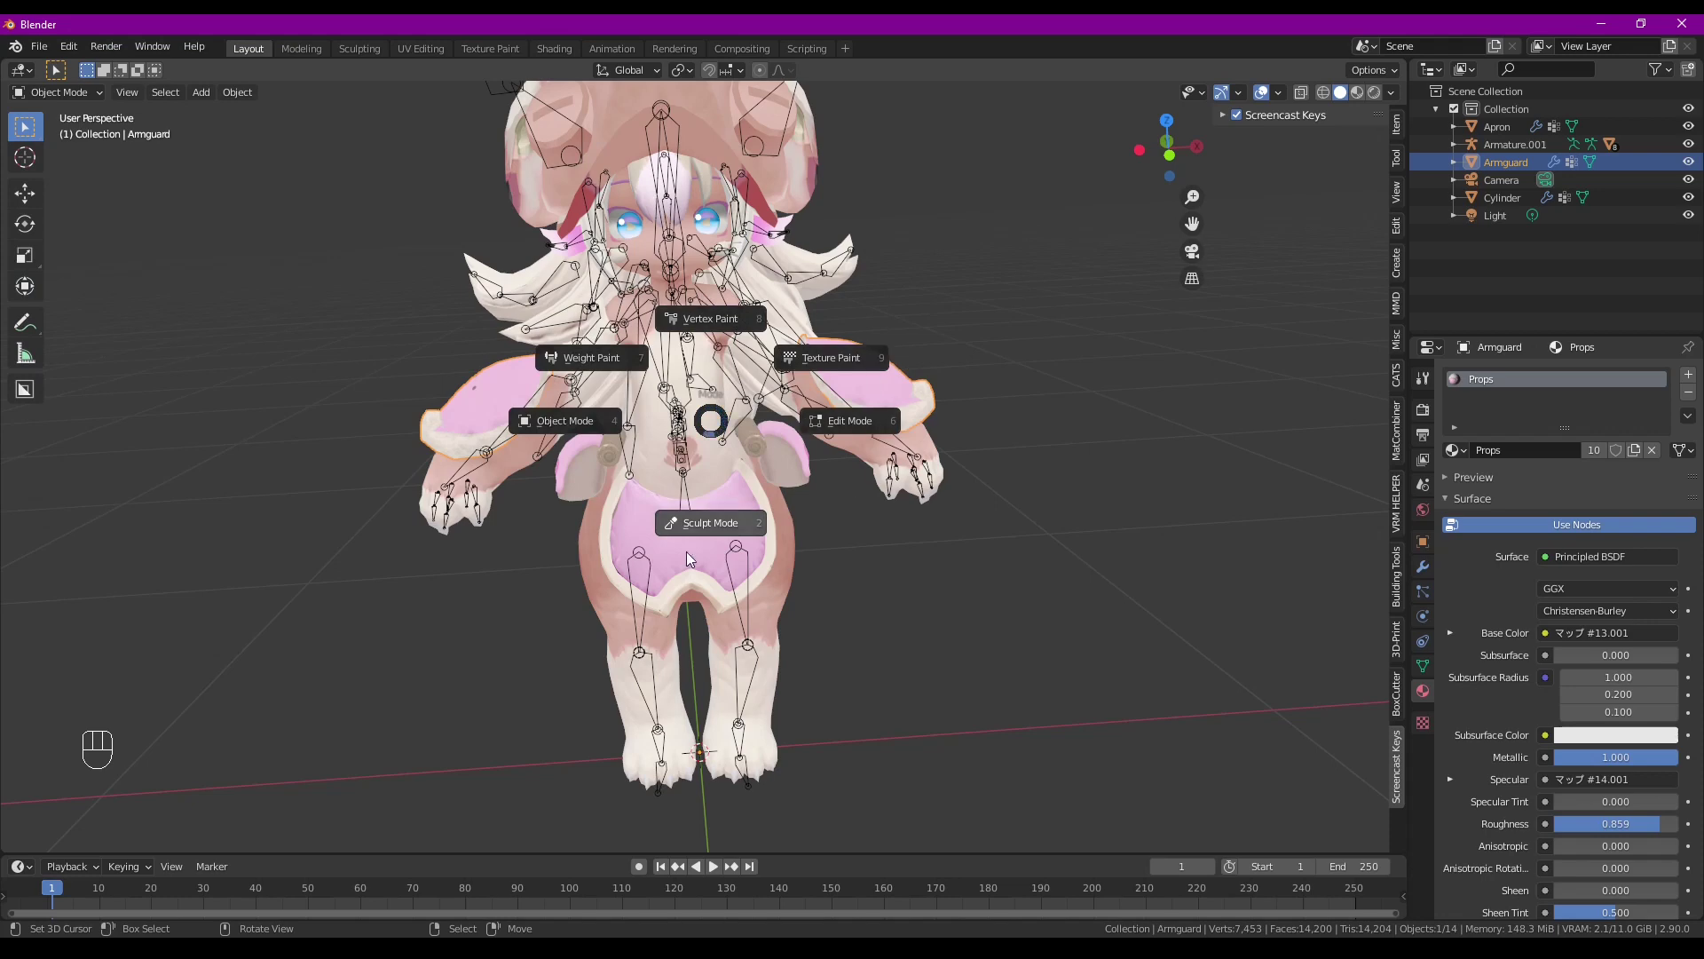
key(Escape)
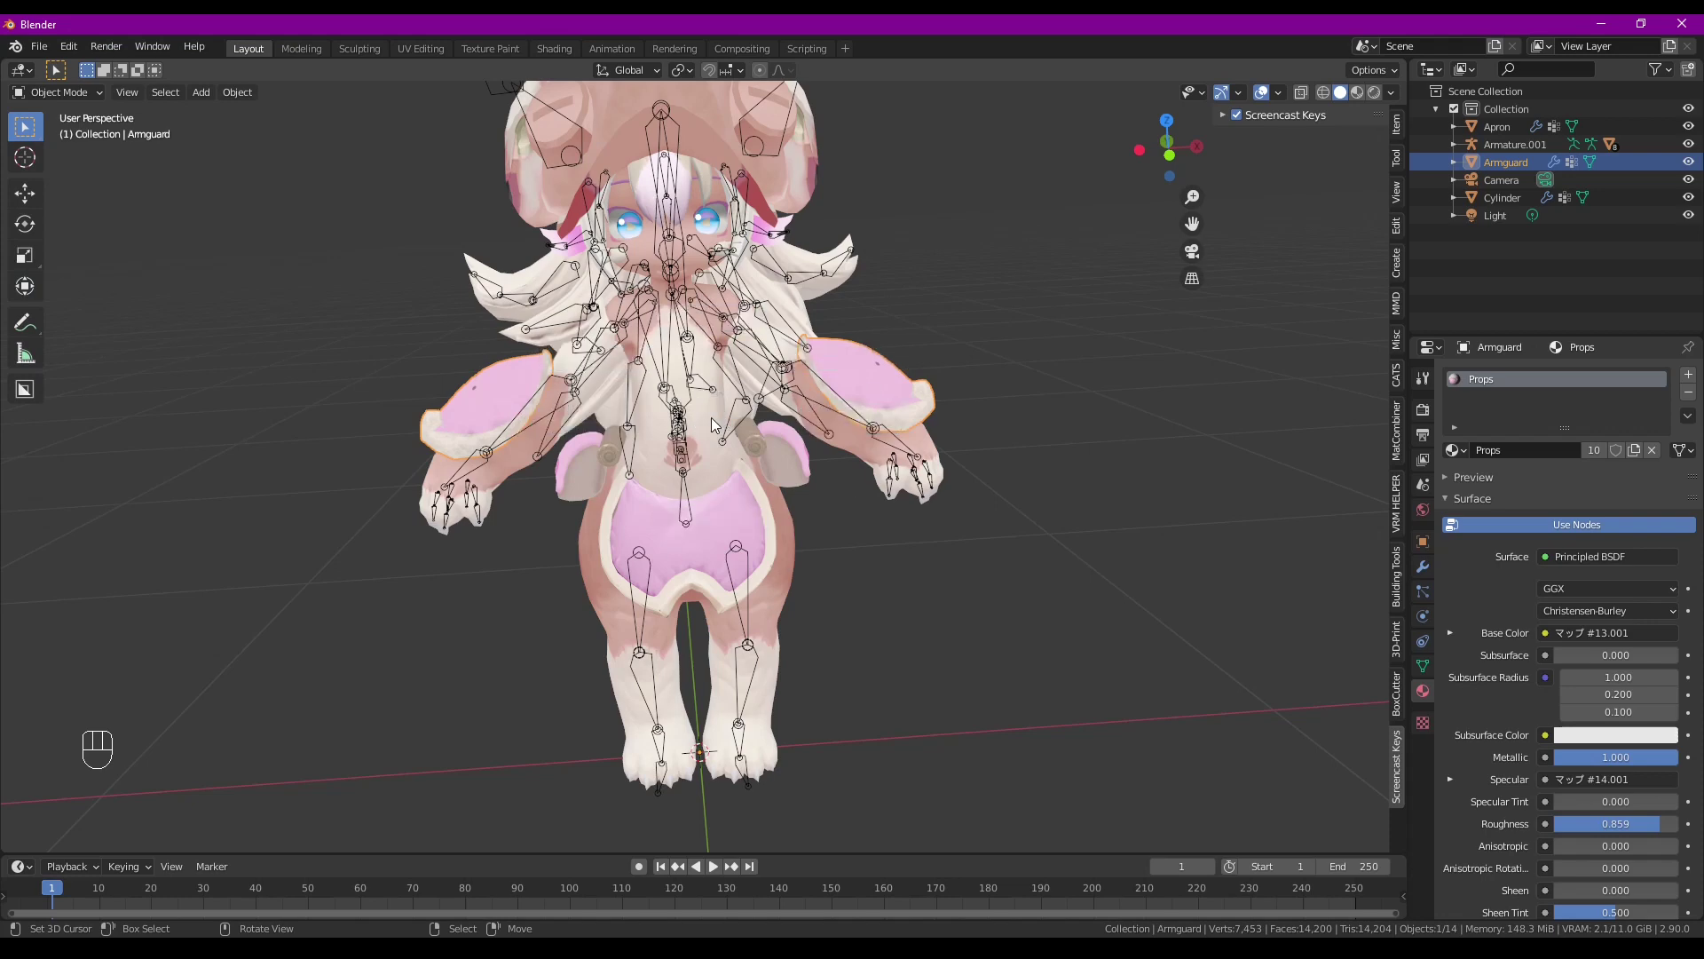
click(69, 47)
click(103, 297)
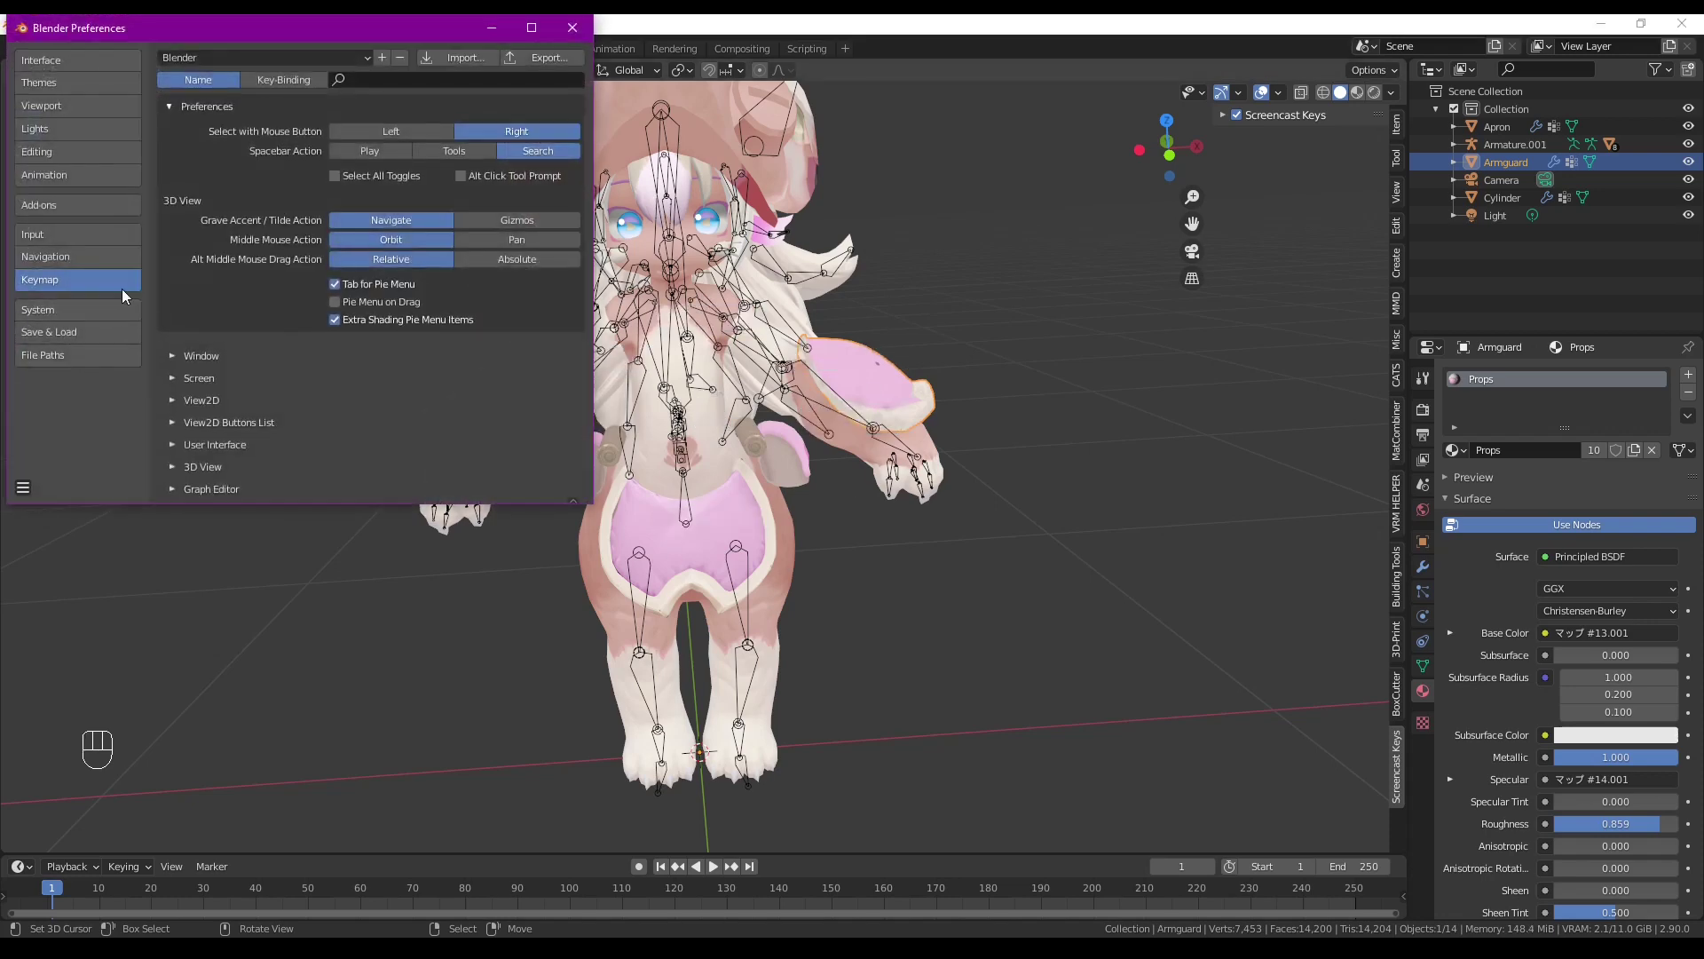
Show only enabled add-ons, expand Dynamic Context Menu's details, then close Preferences
click(80, 205)
click(205, 78)
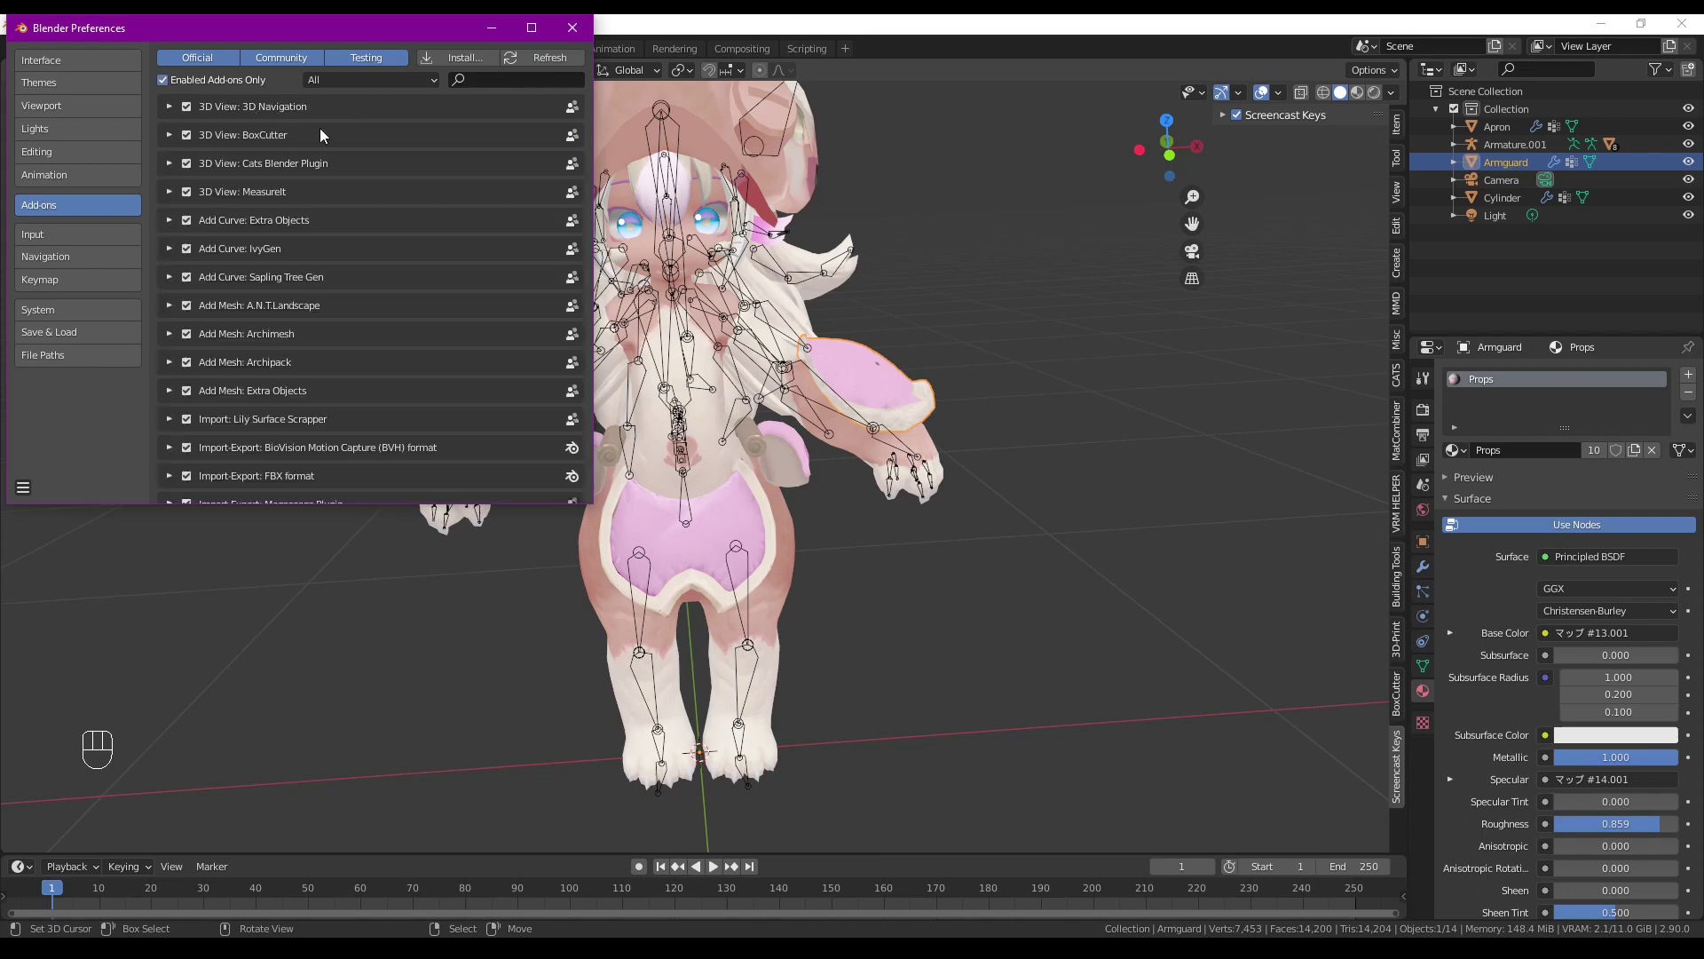
scroll(310, 146, down, 1)
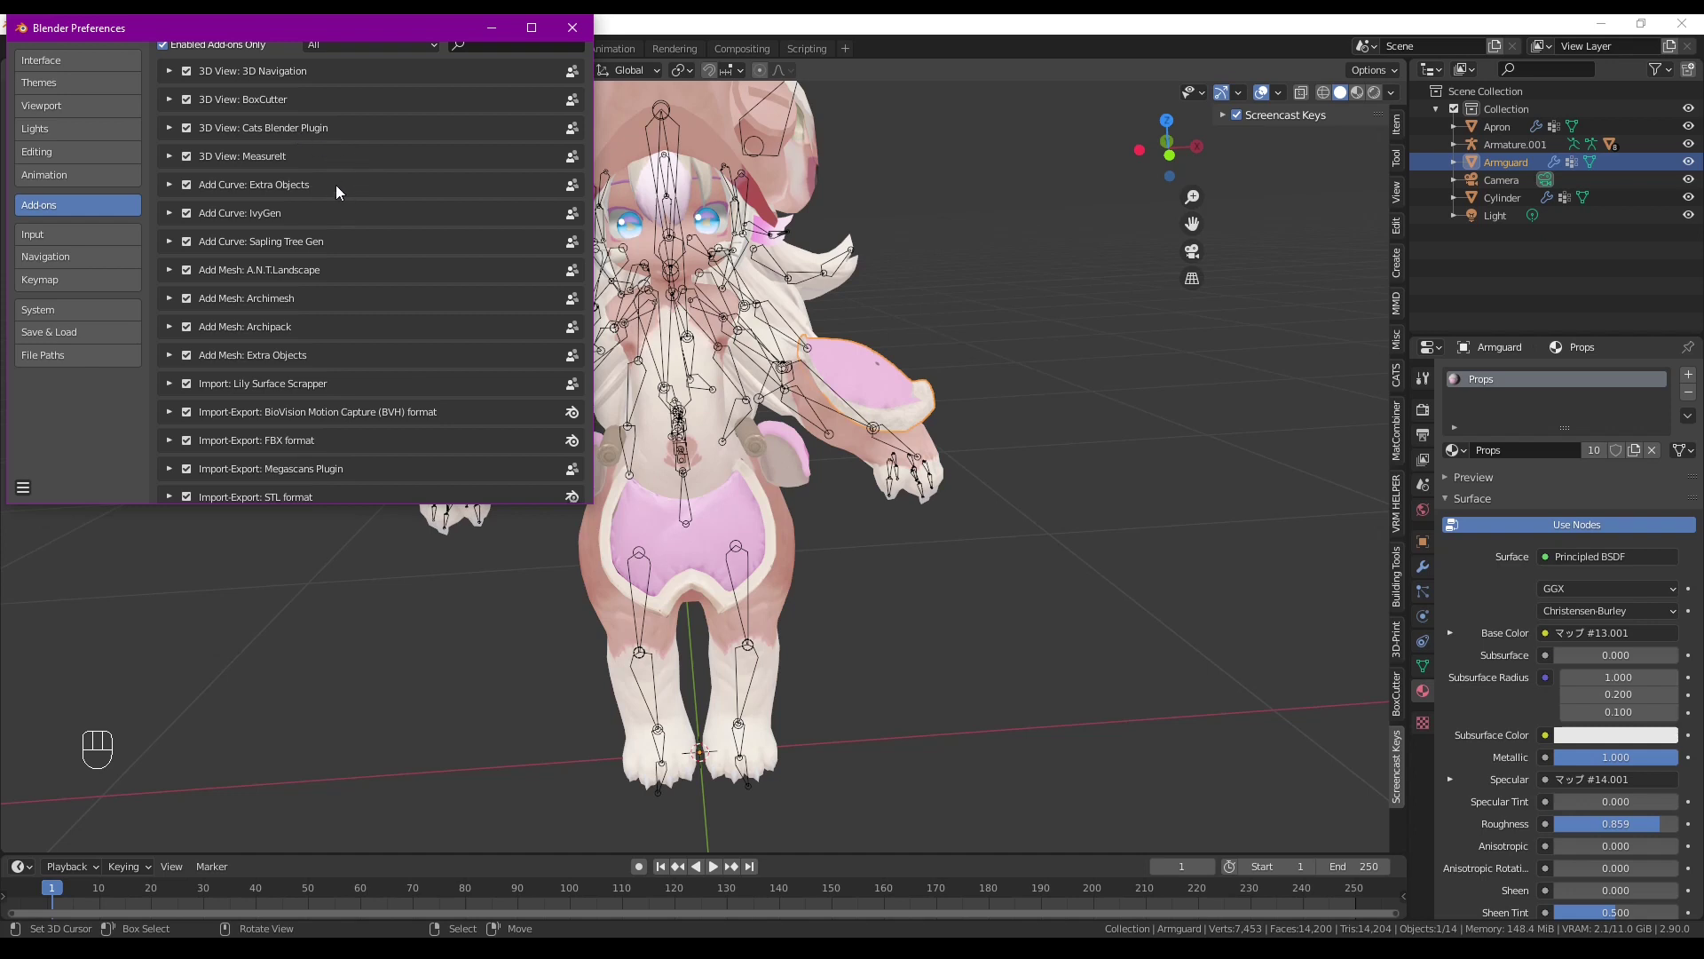
scroll(336, 185, down, 2)
scroll(355, 218, down, 15)
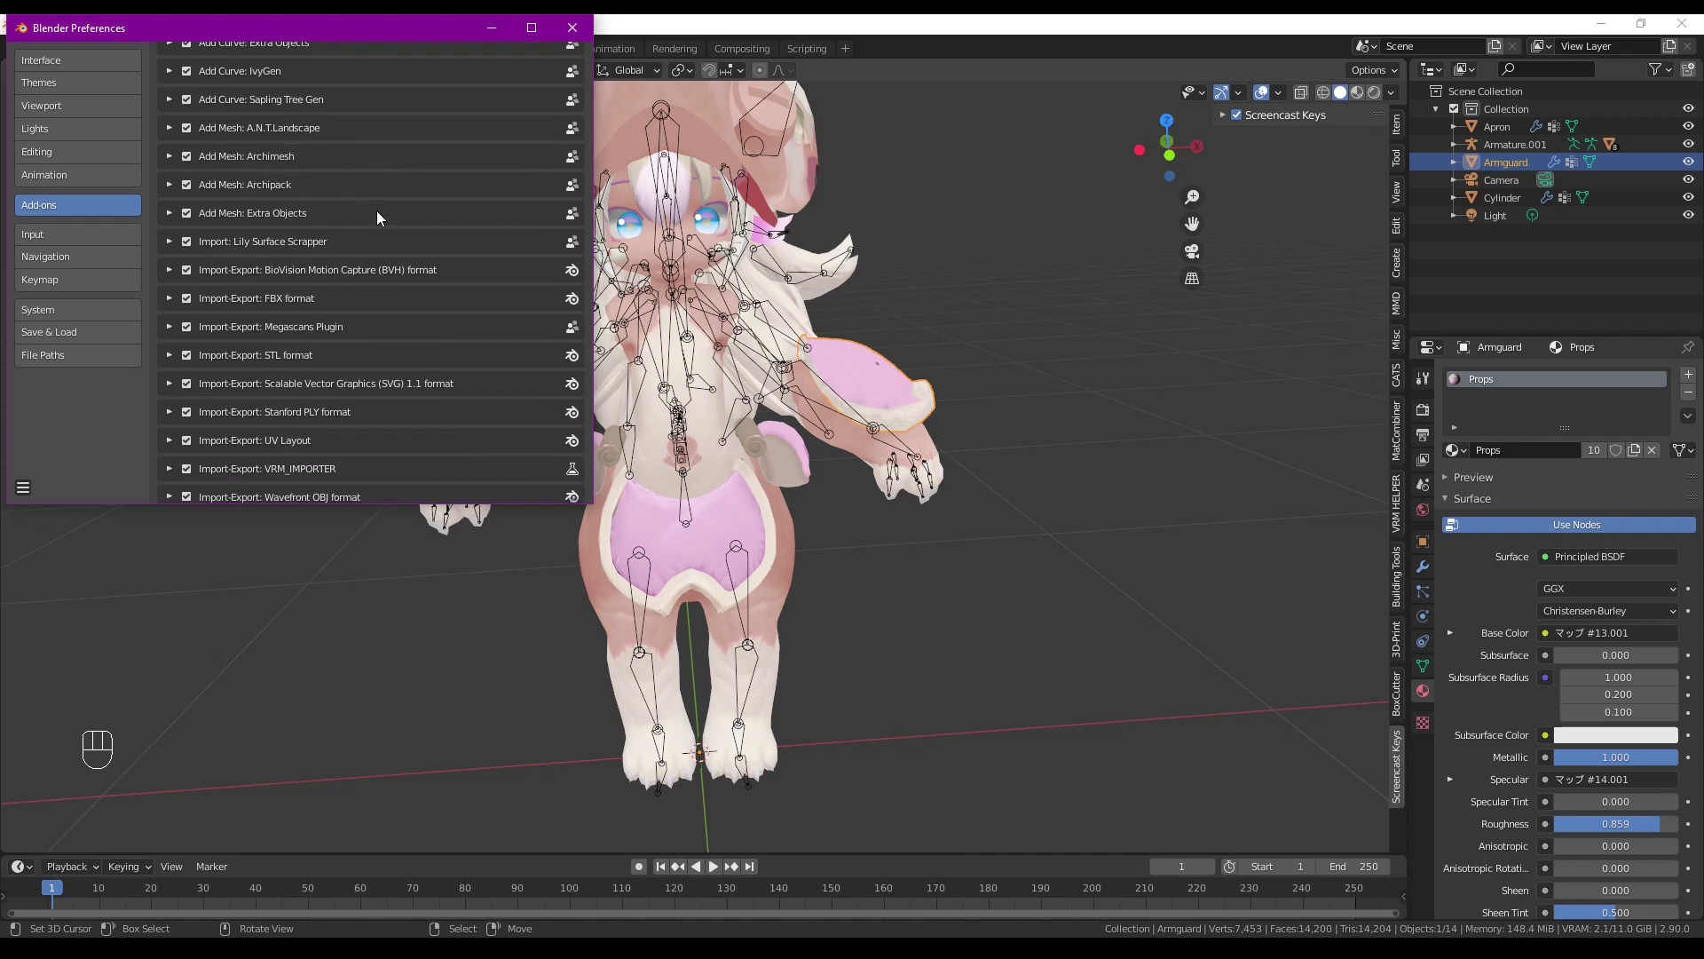
click(169, 177)
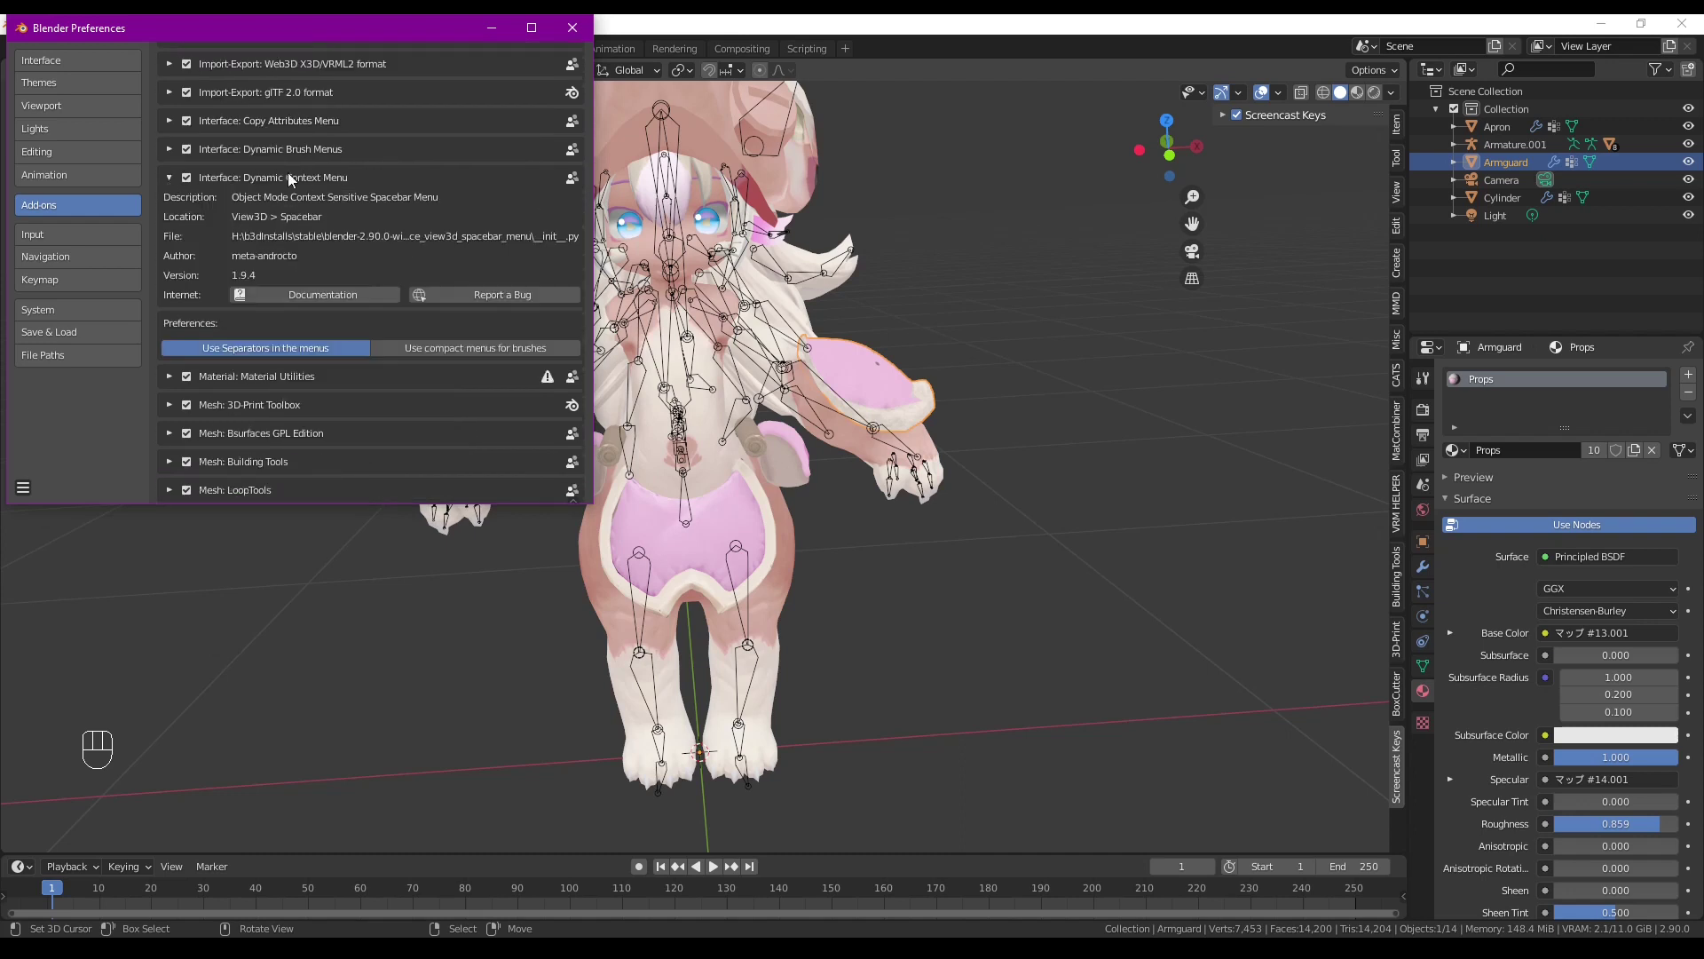
scroll(320, 266, up, 3)
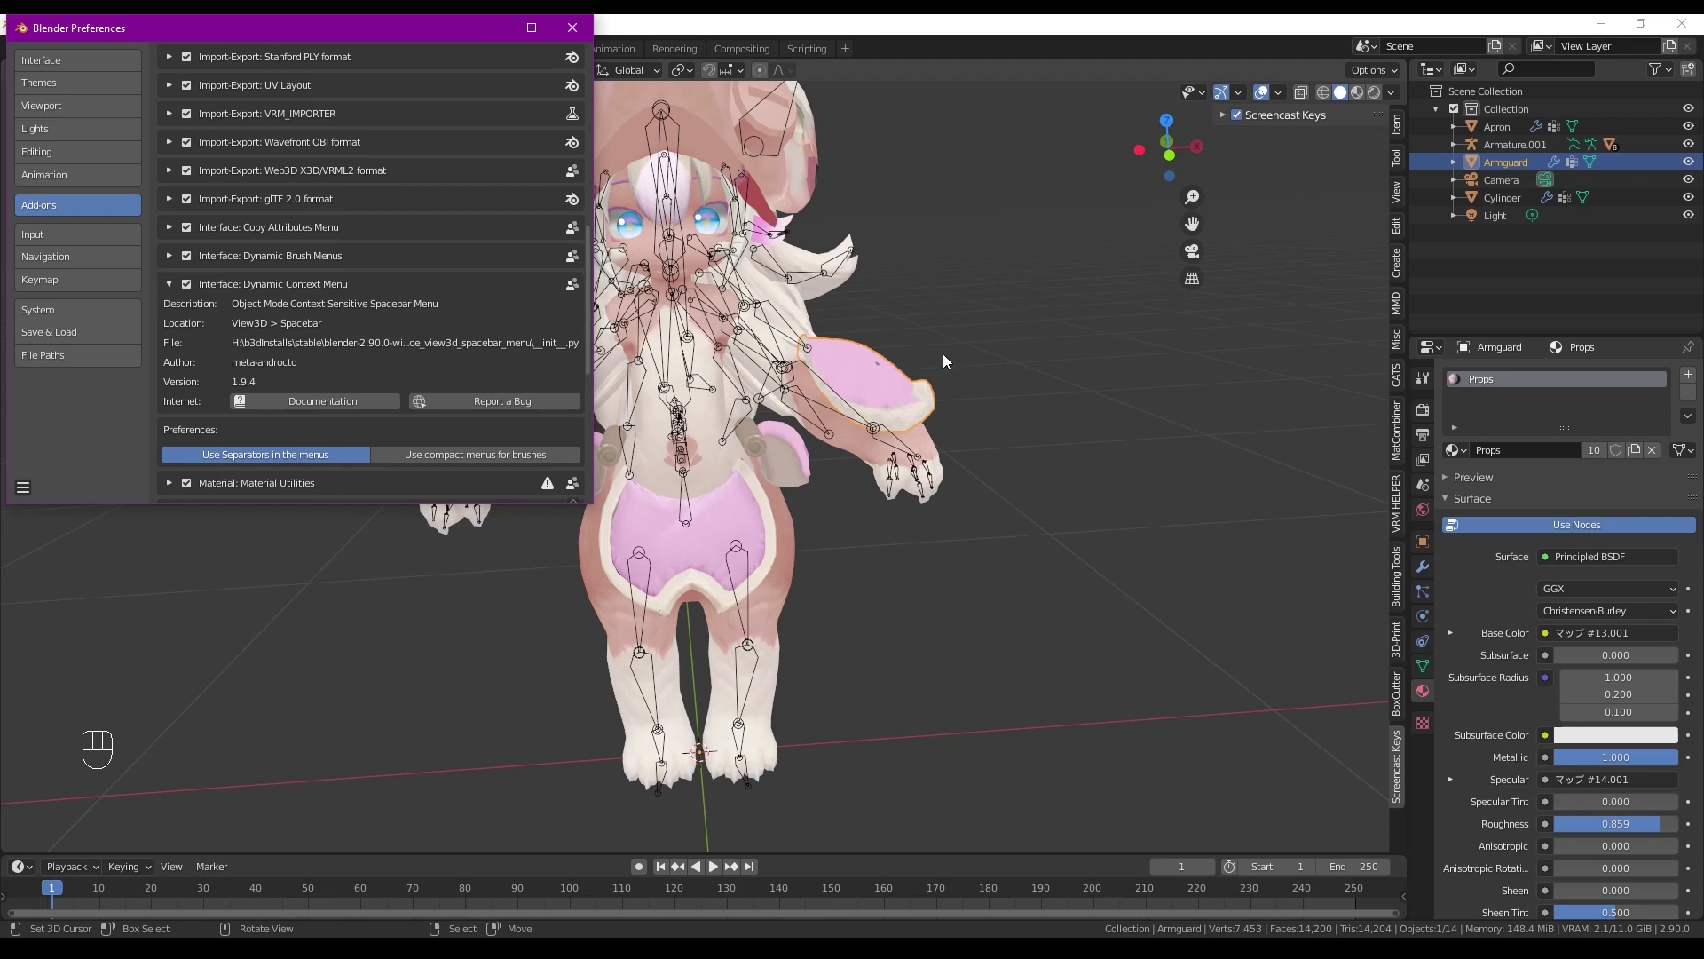
key(F3)
key(Escape)
scroll(247, 265, down, 5)
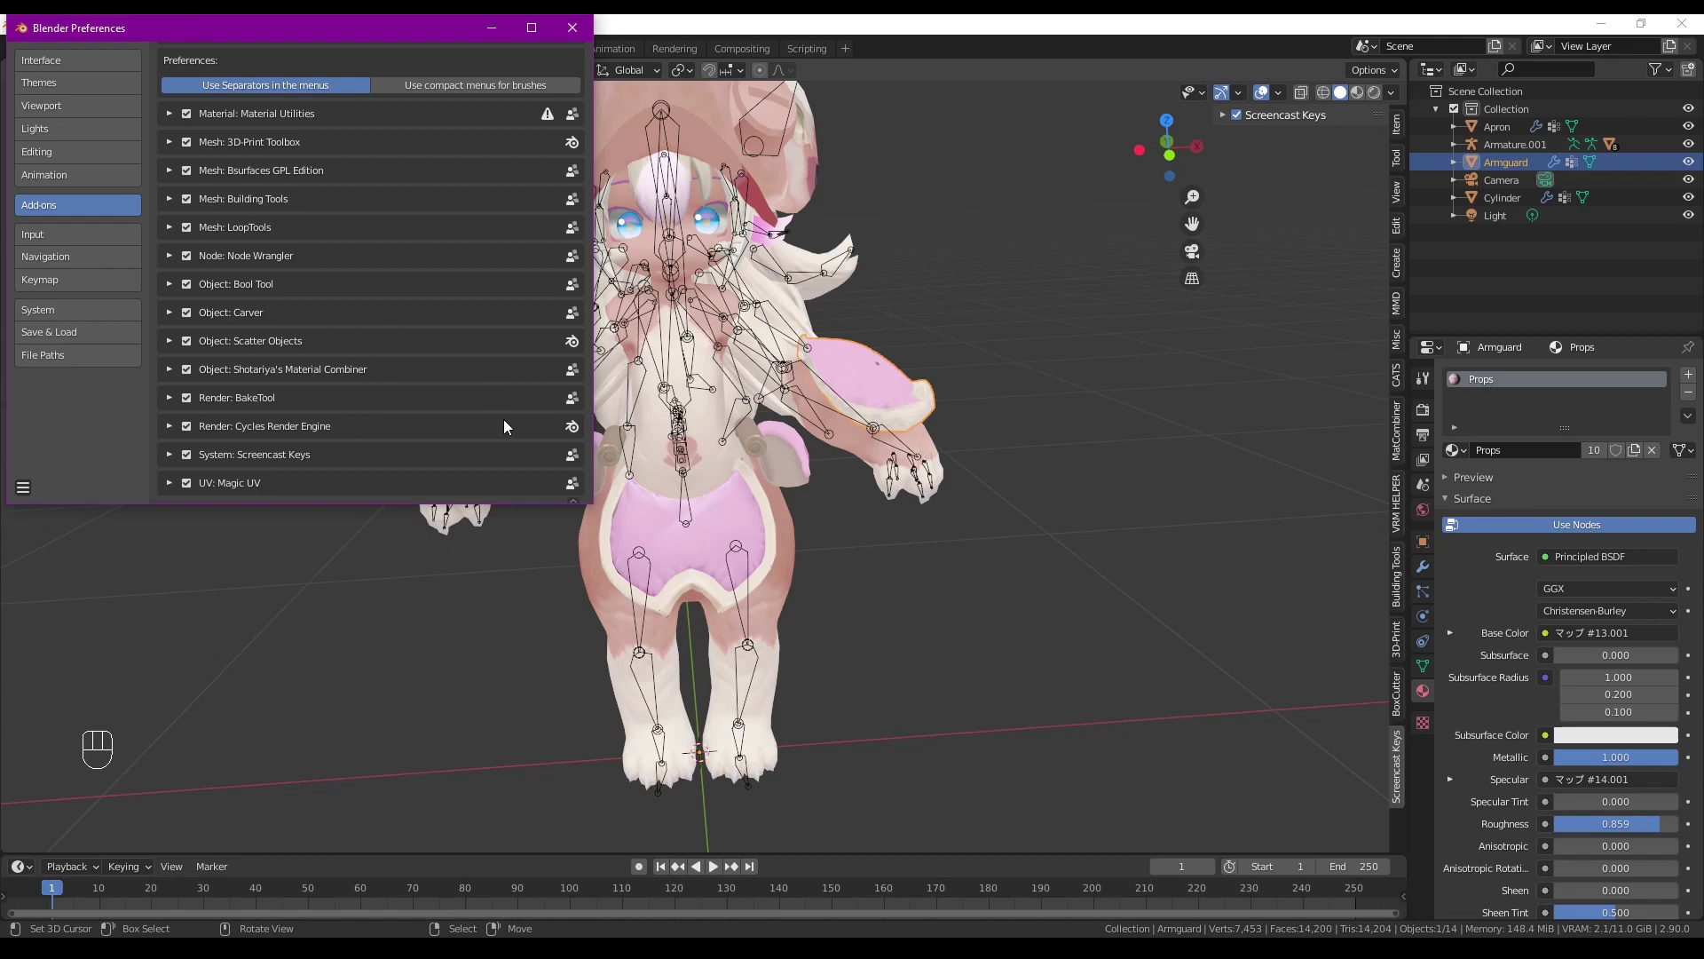
click(572, 28)
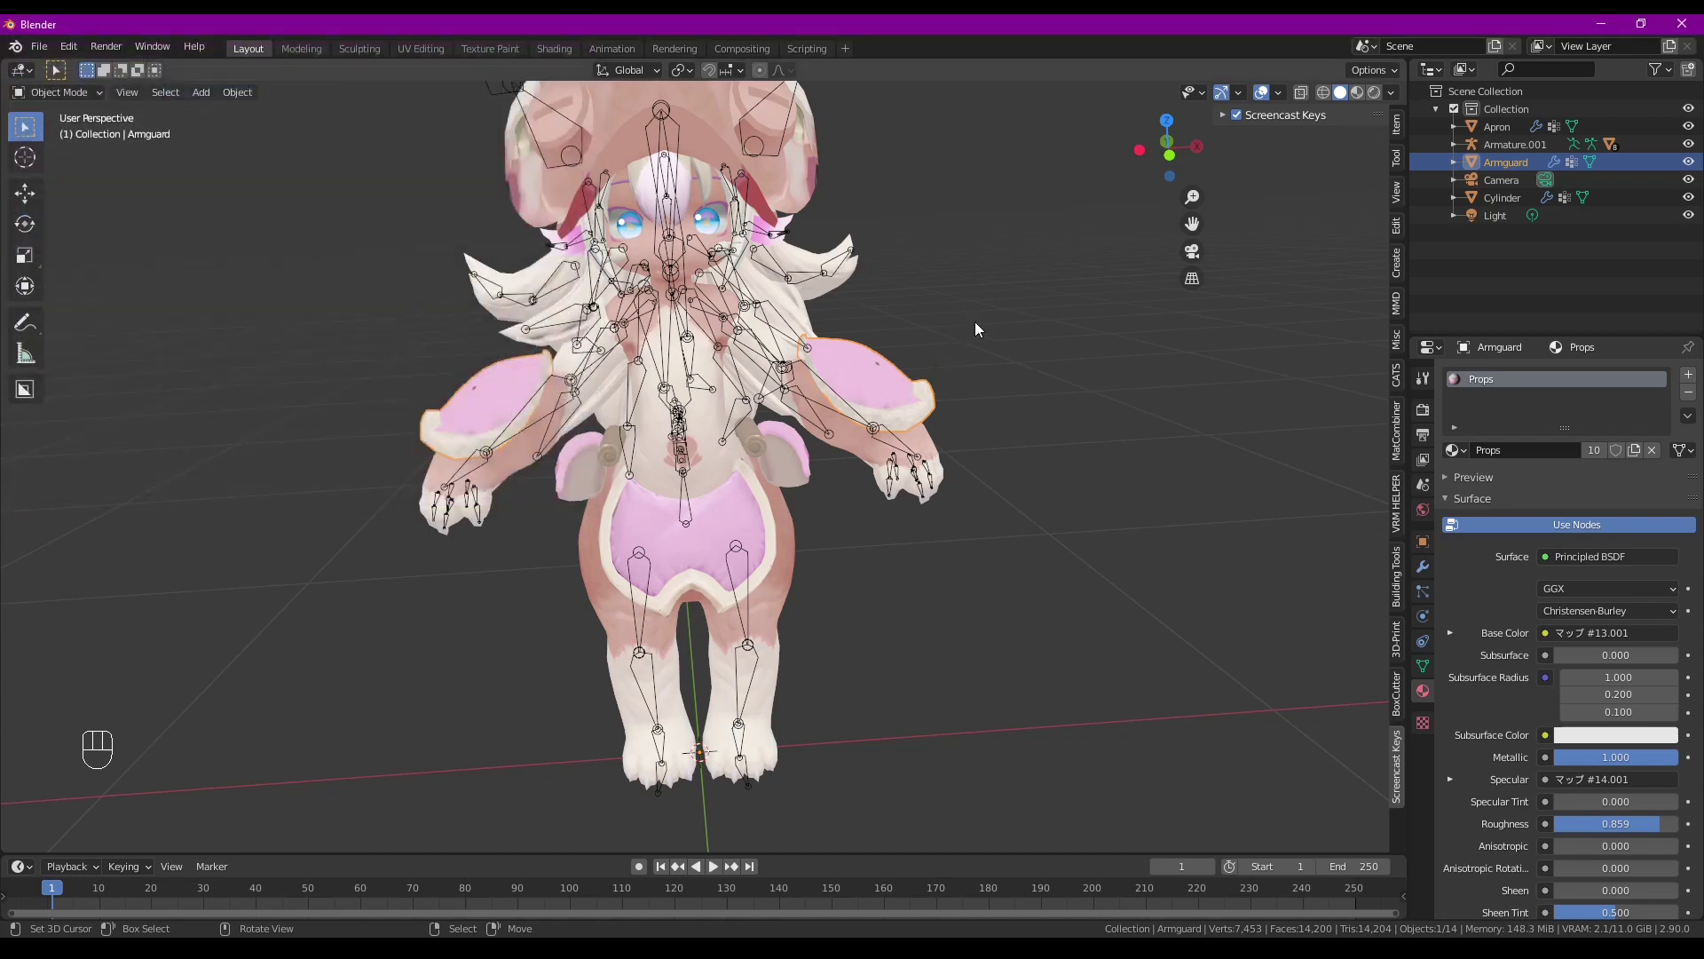
In Armguard's Edit Mode with X-ray and front view, box-select the right-hand armguard
middle_drag(974, 329, 941, 327)
key(Tab)
click(1083, 330)
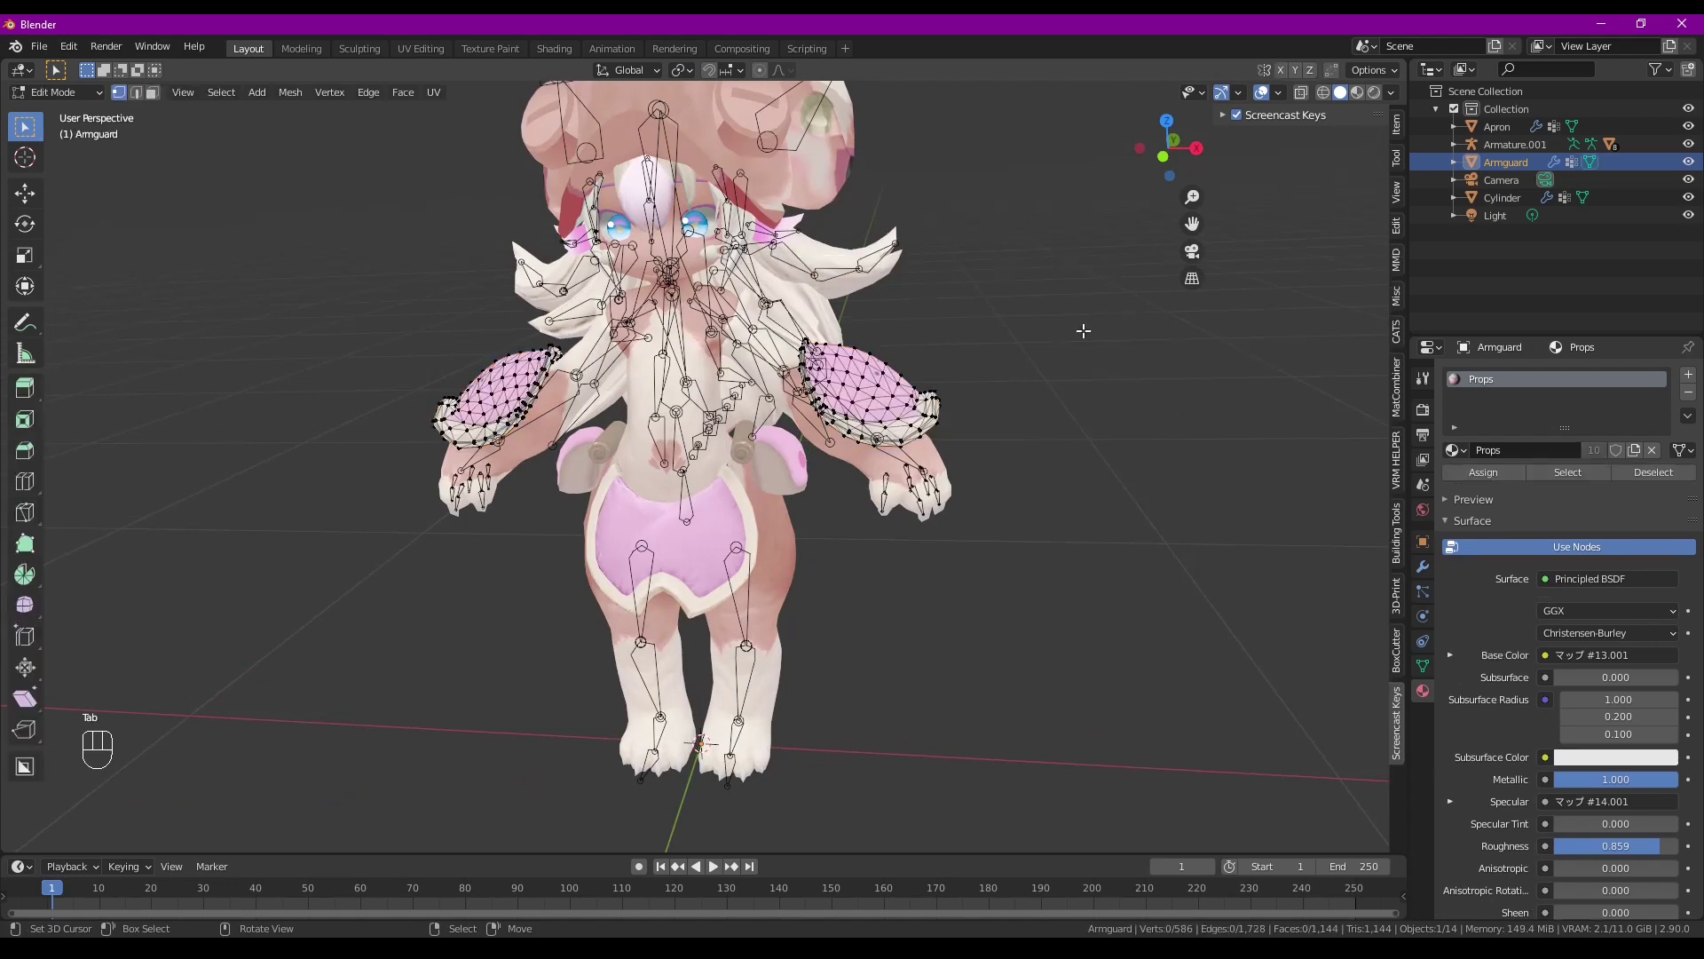
click(1303, 94)
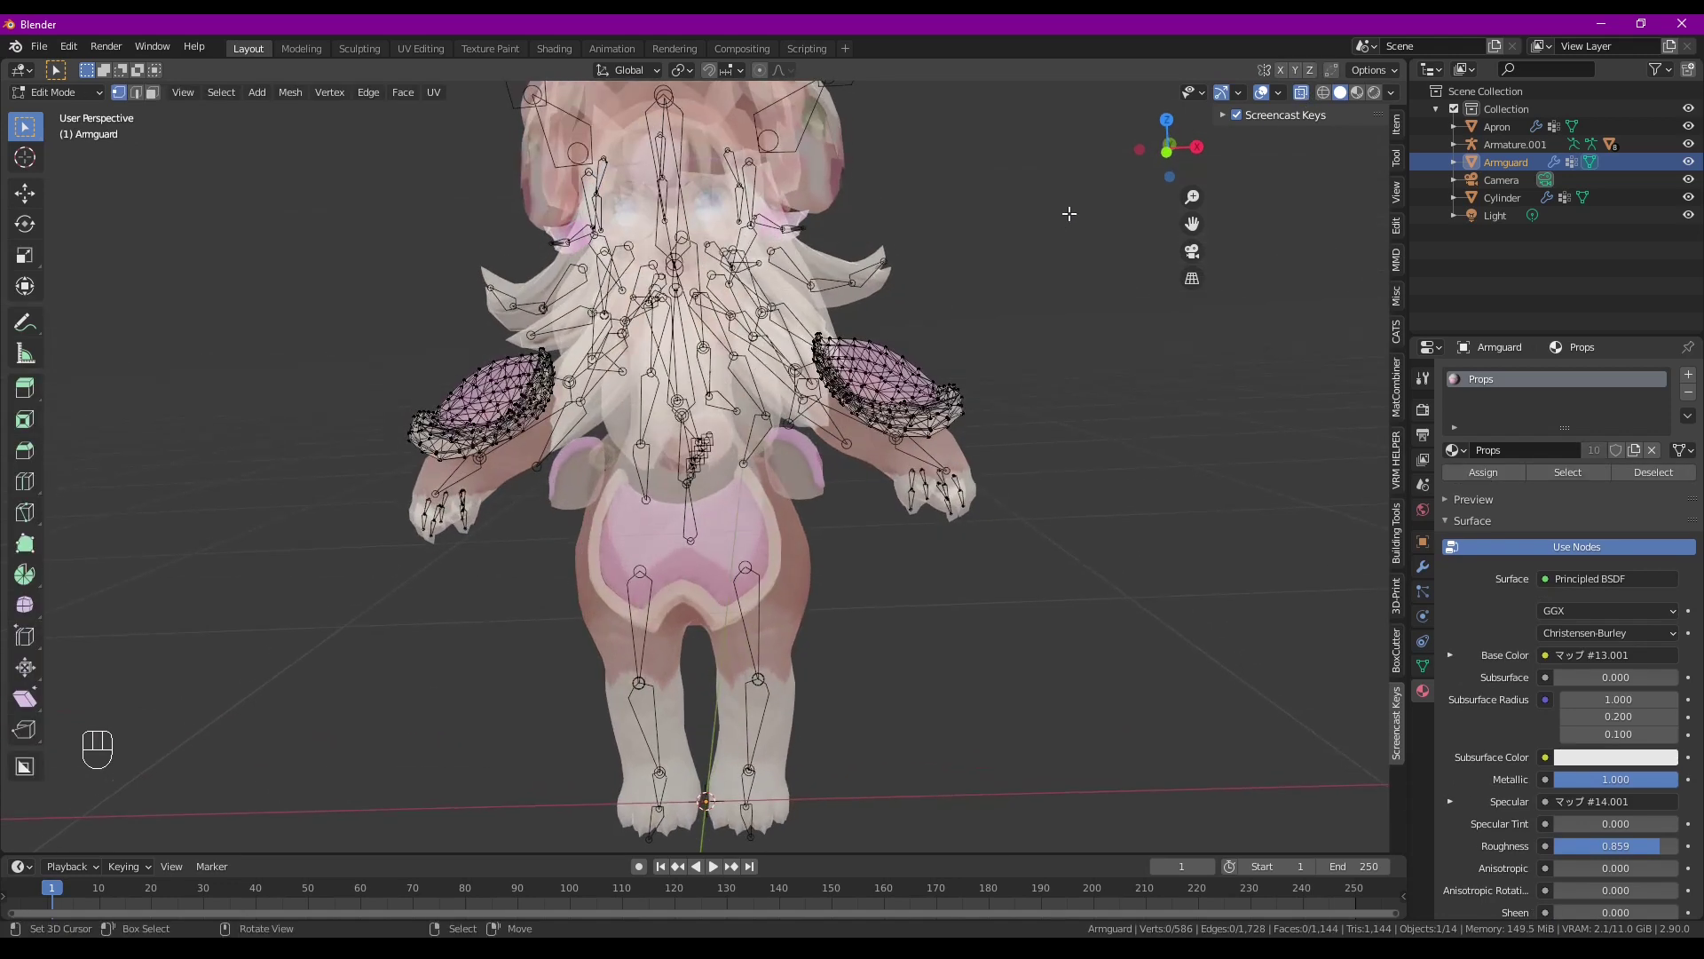
click(1162, 156)
drag(772, 275, 1077, 523)
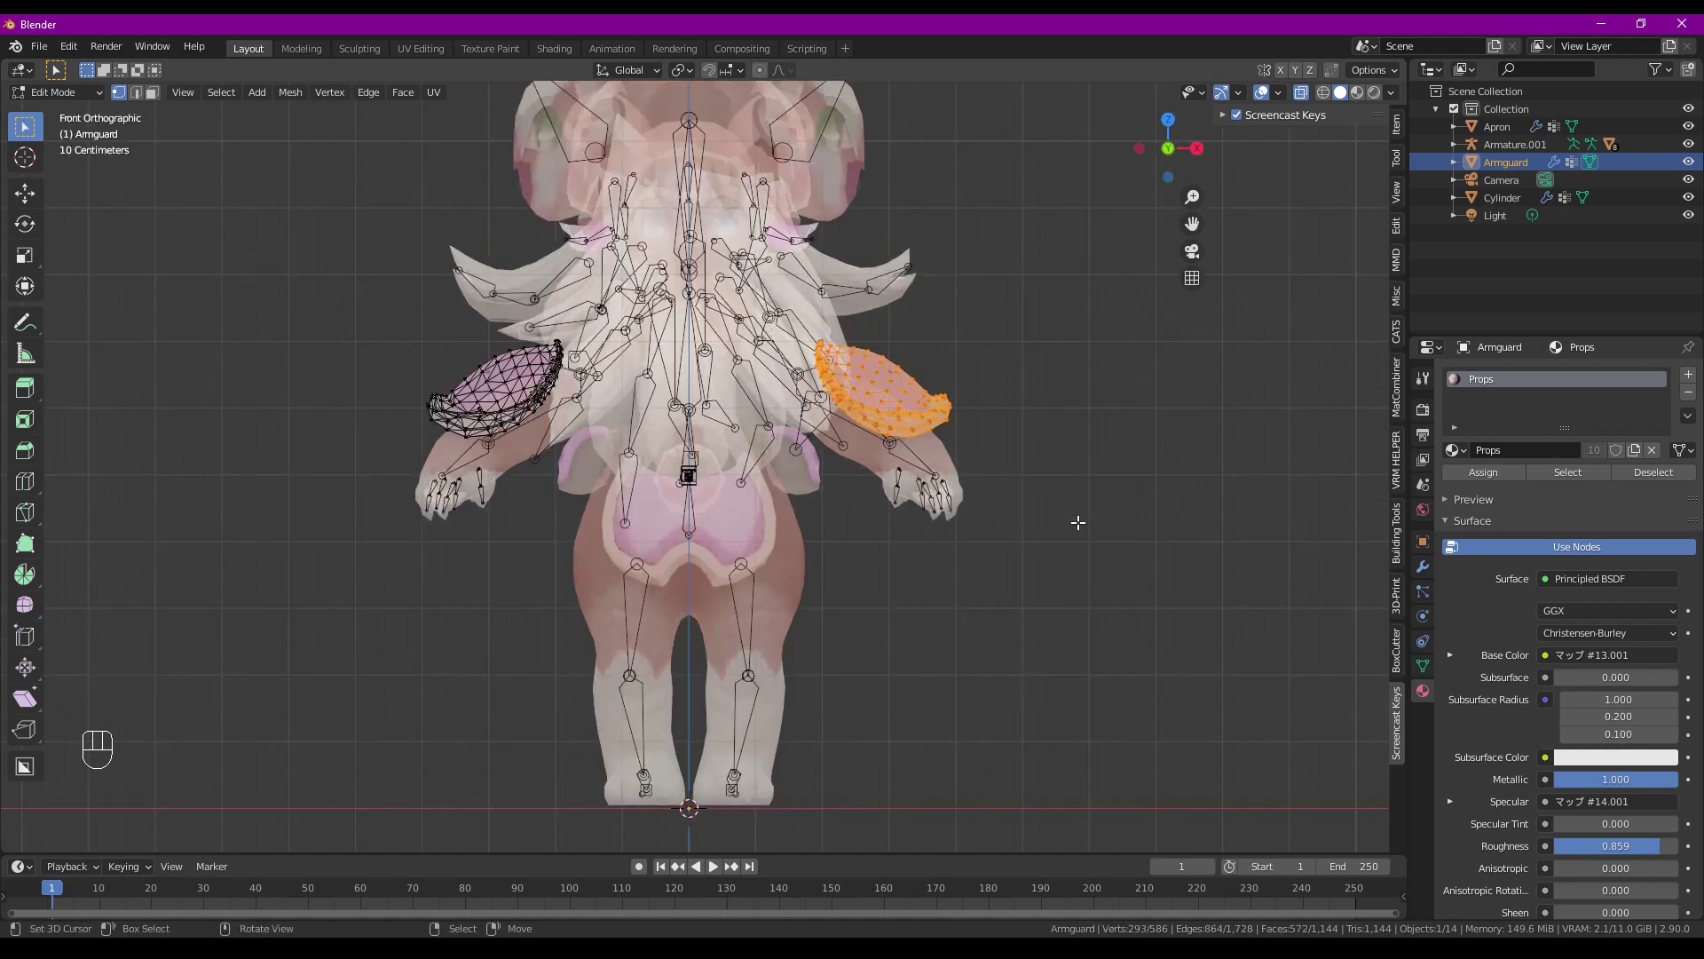
Separate the selected armguard into a new object via command search and return to Object Mode
key(space)
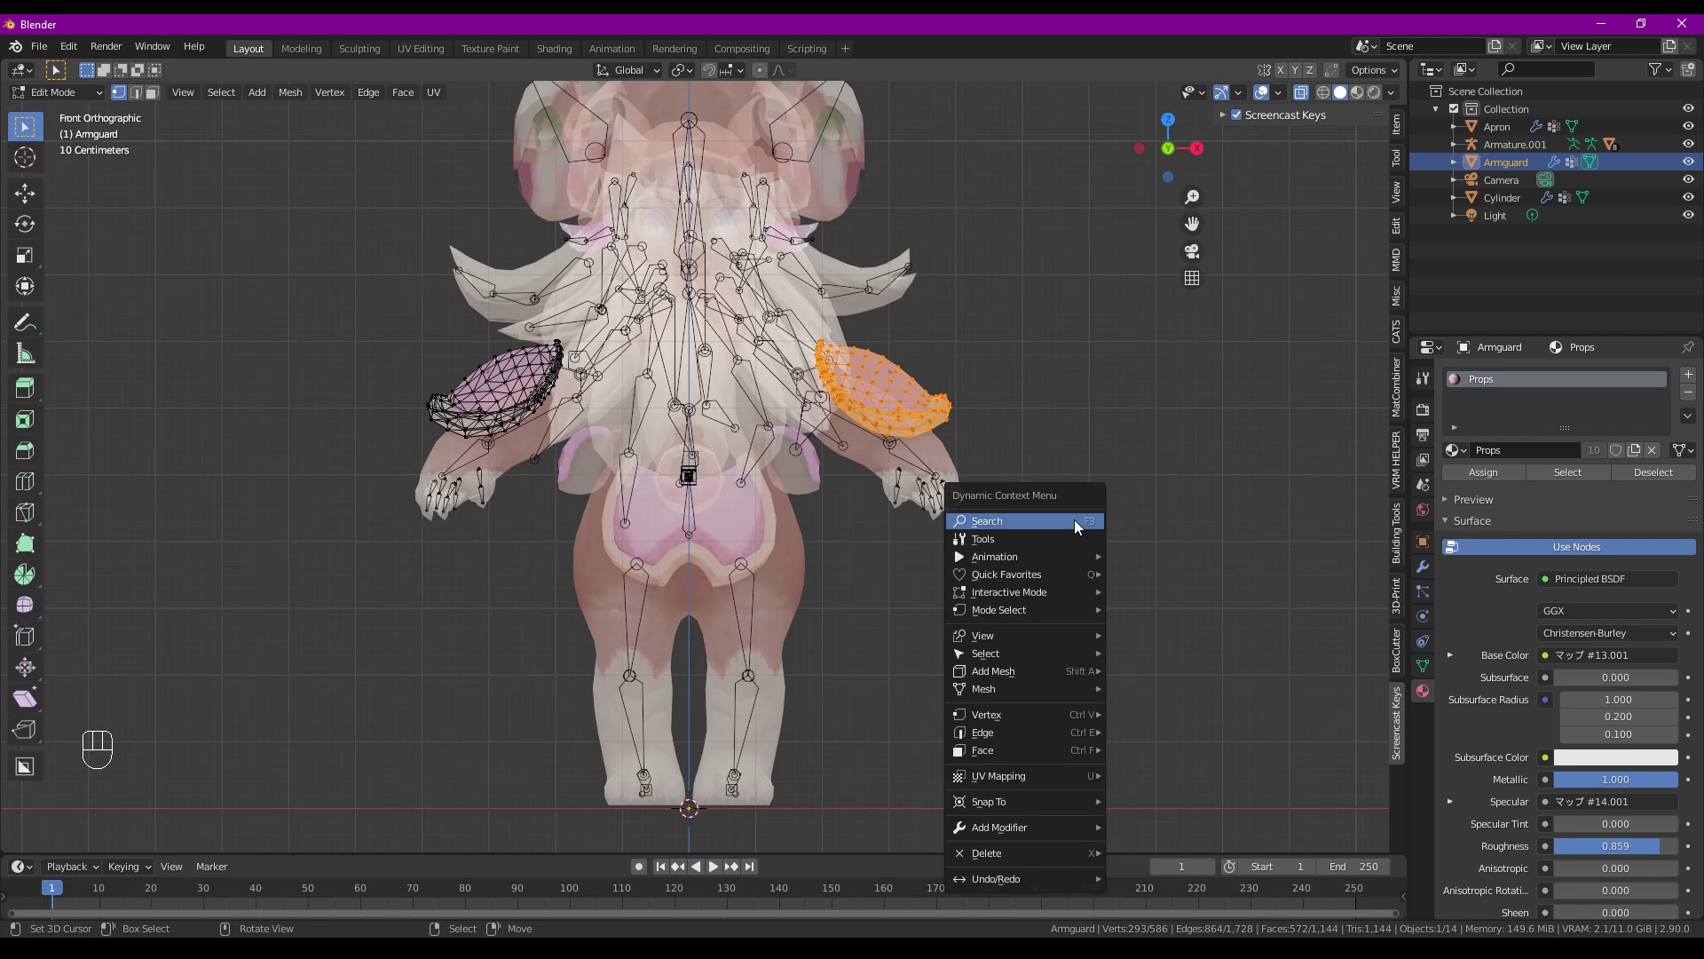
click(1077, 523)
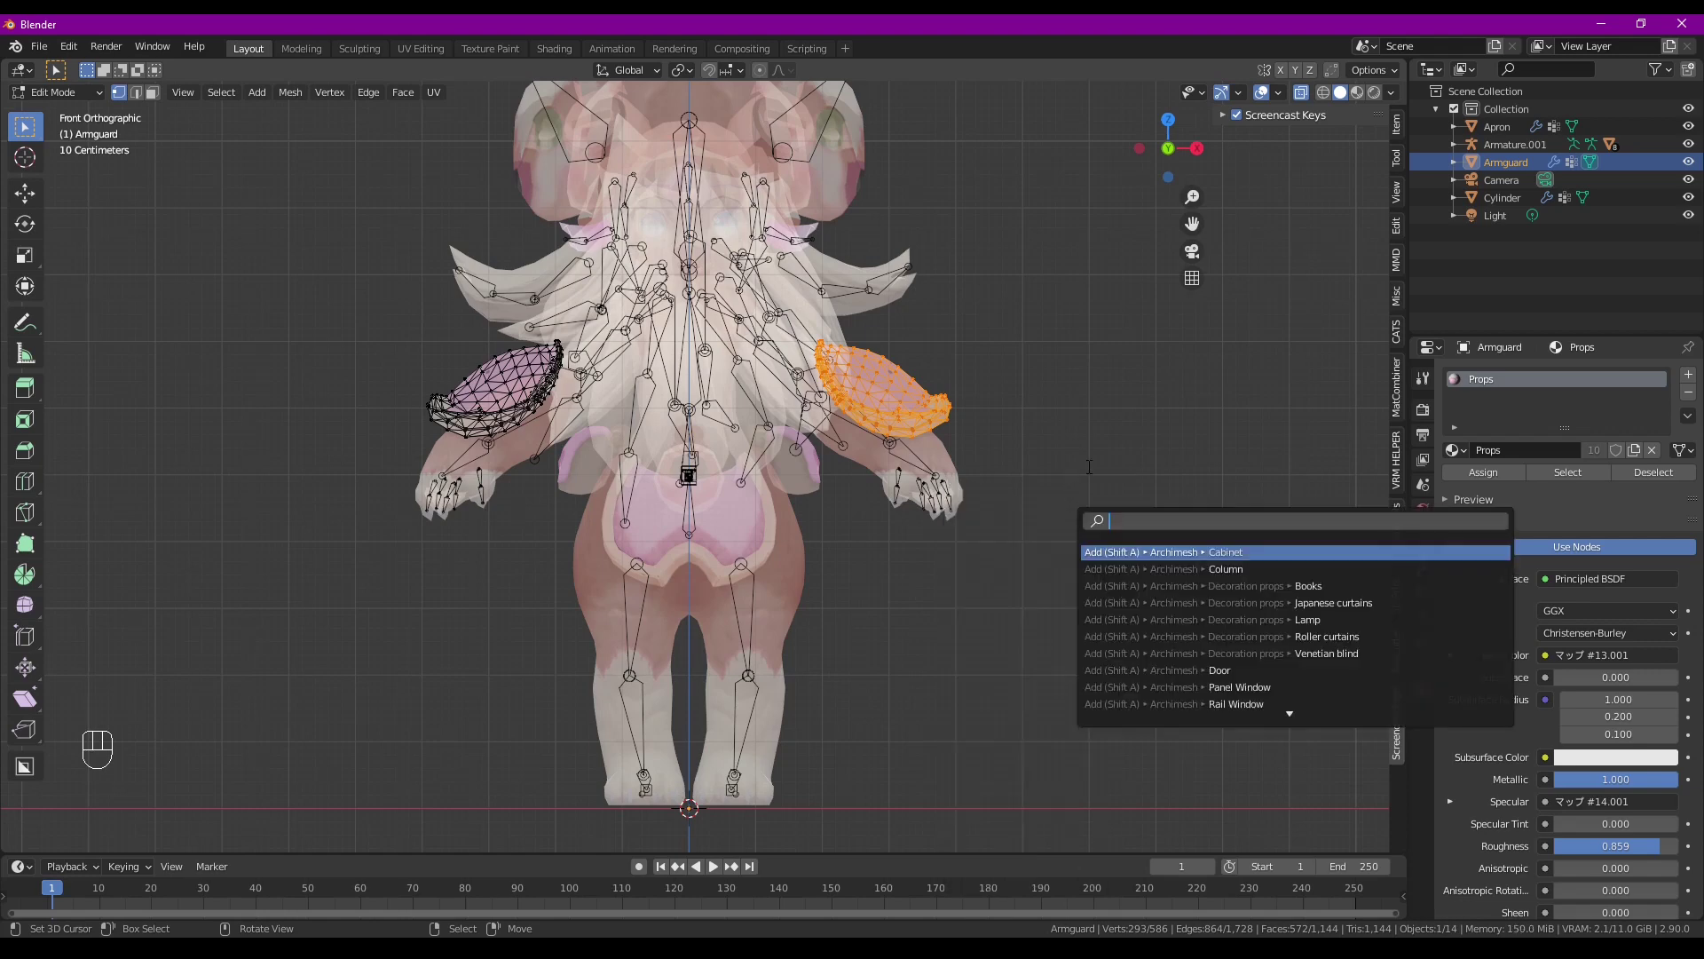
text(seper)
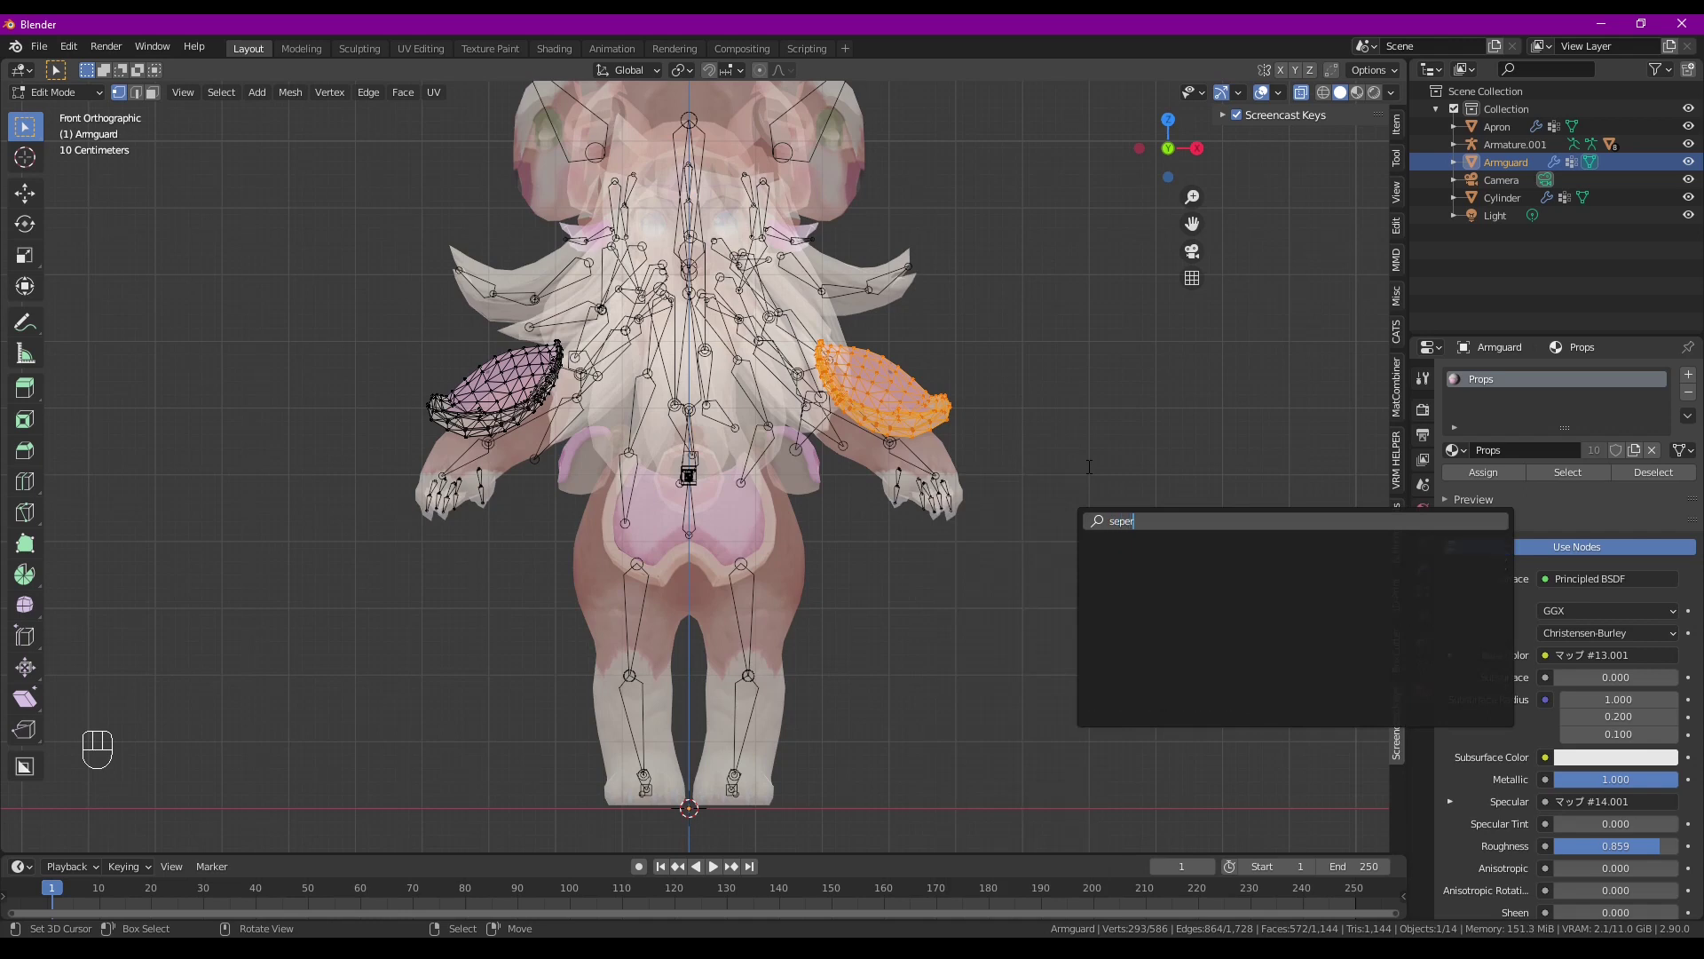
key(BackSpace)
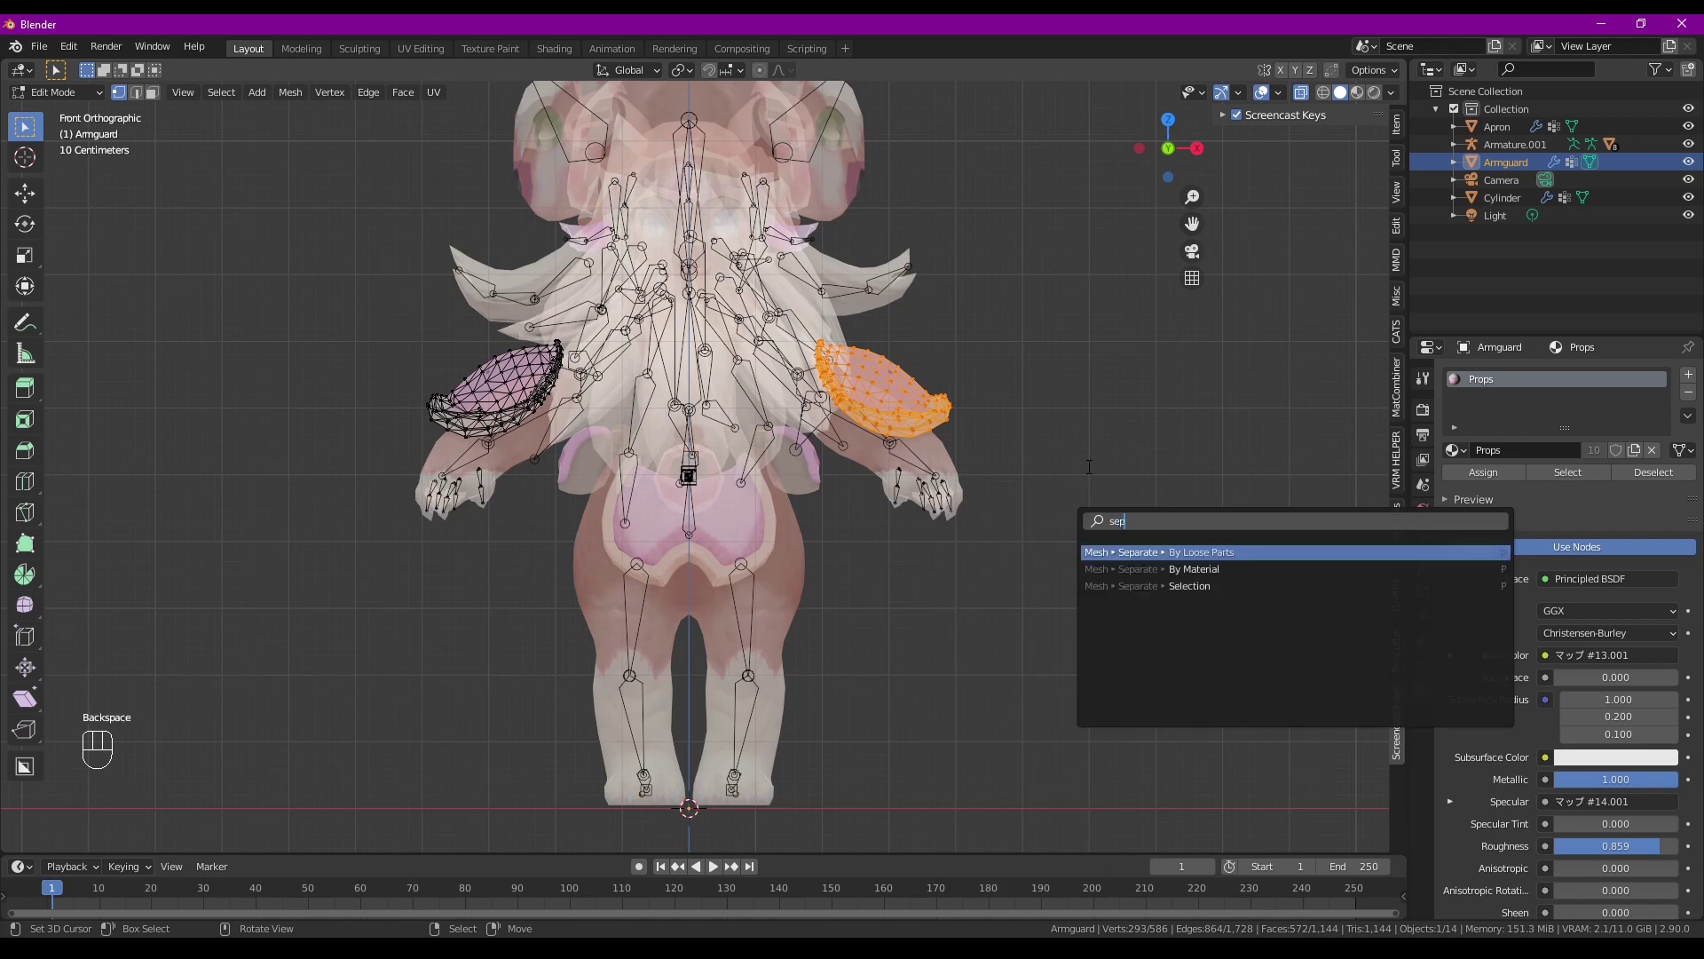
click(1183, 586)
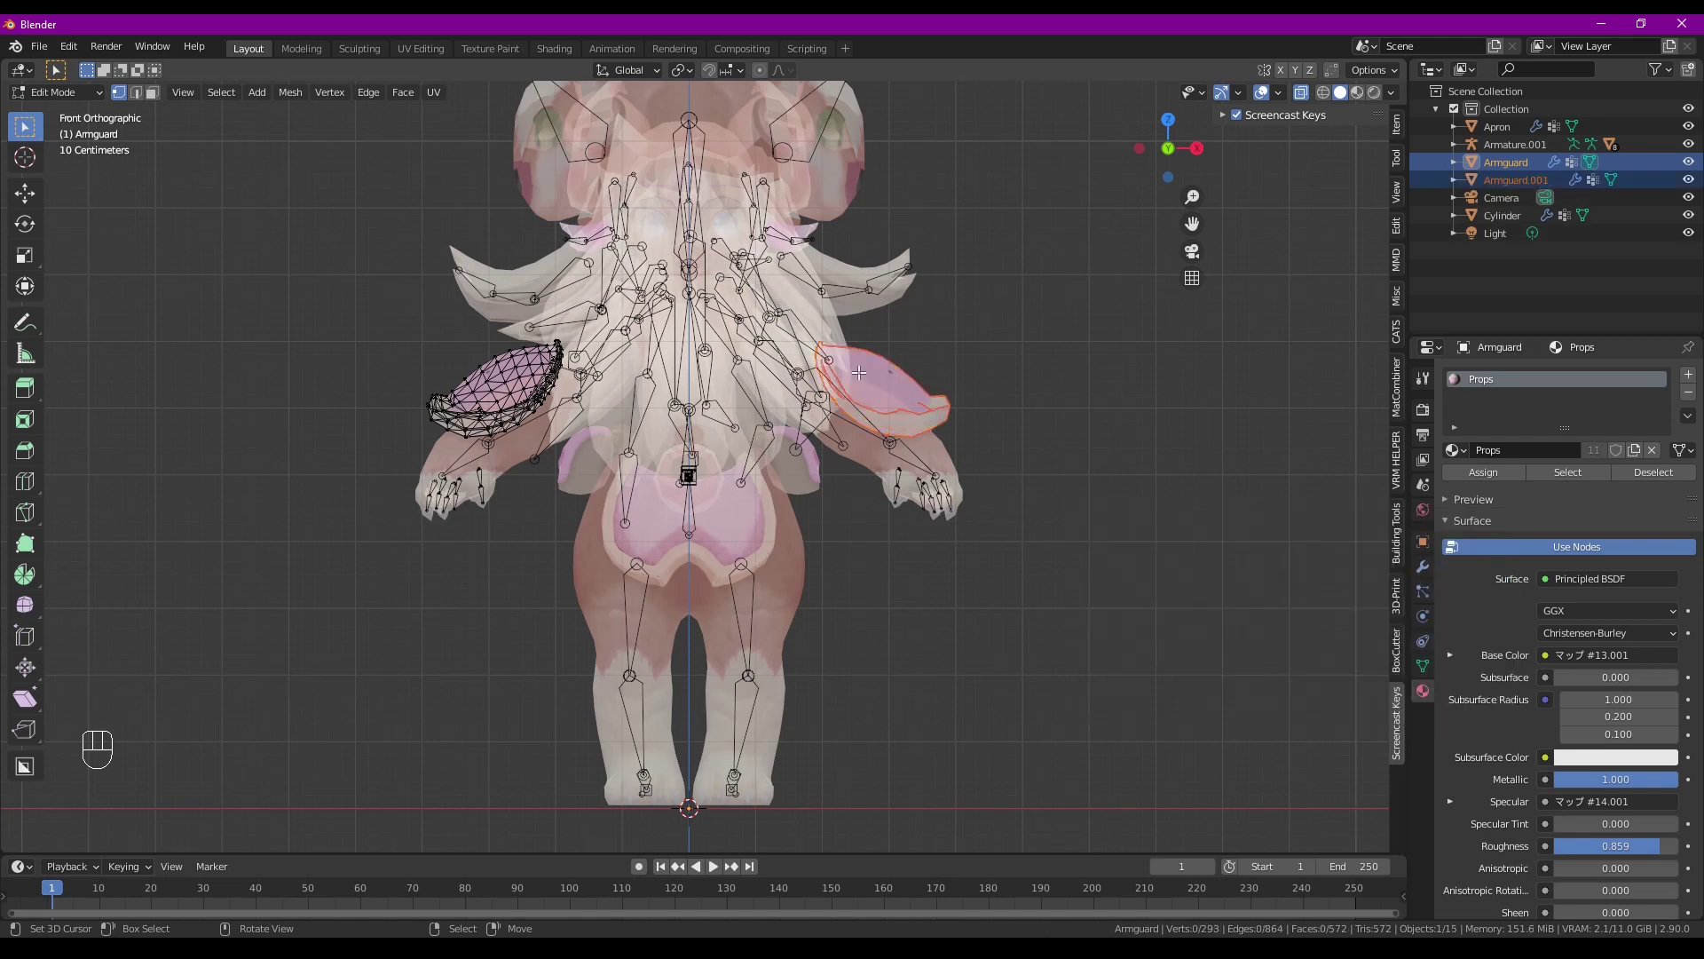
key(Tab)
click(989, 457)
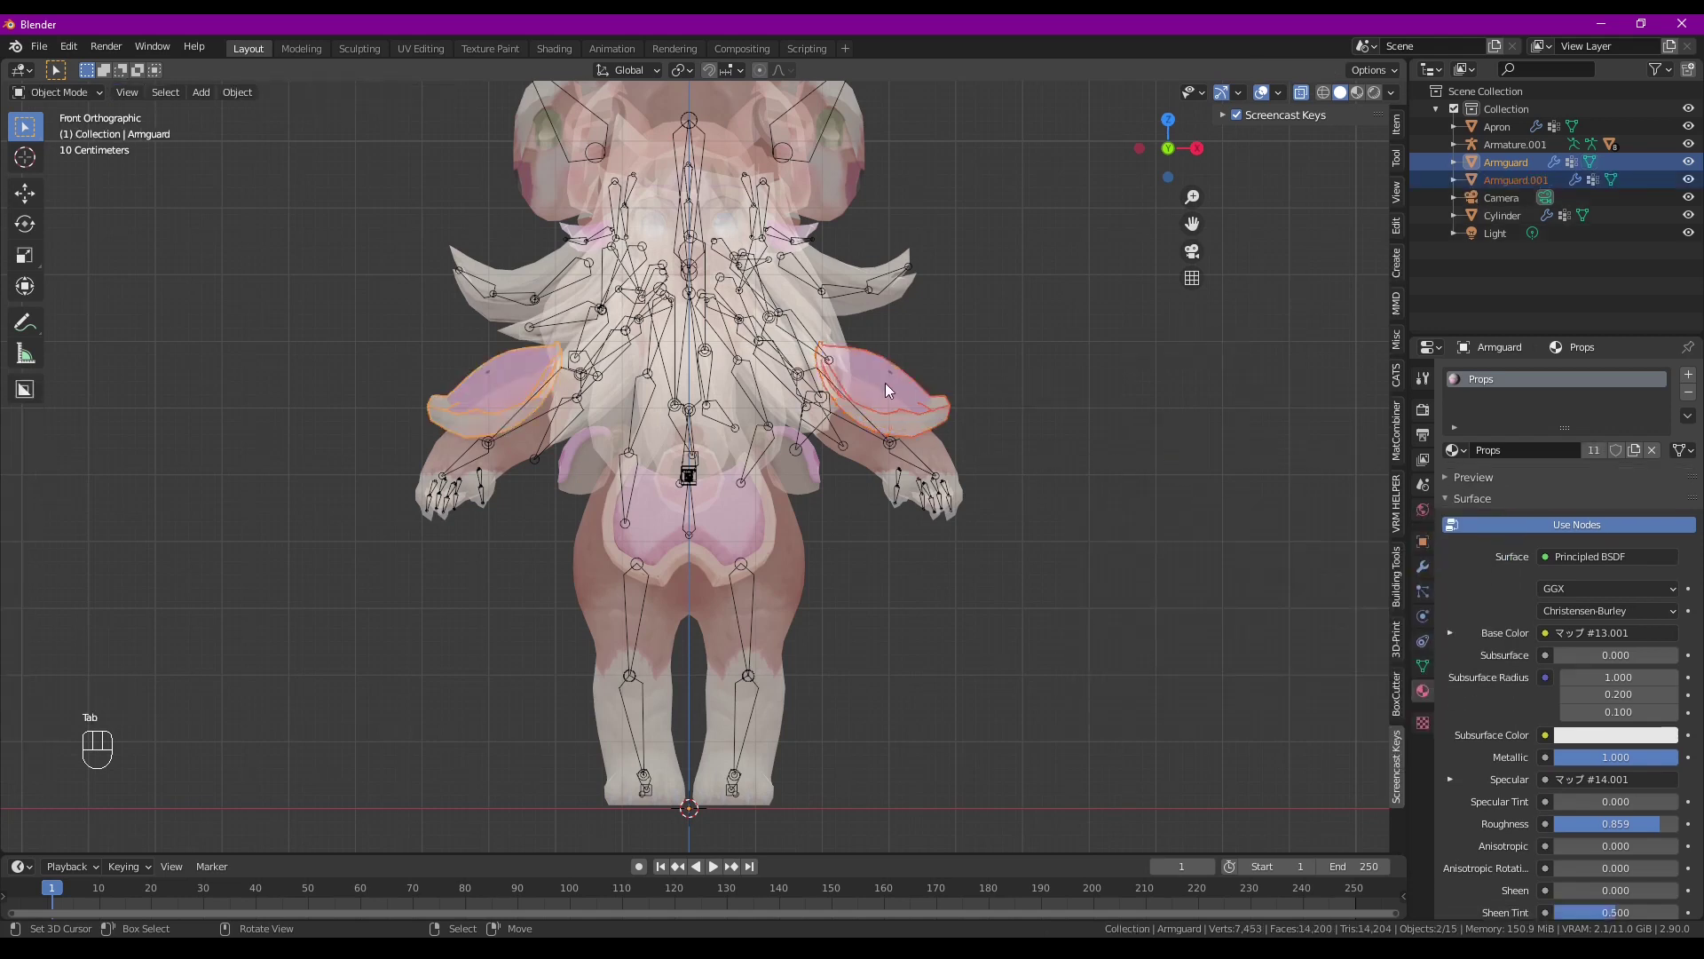
Select Armguard.001, show the CATS sidebar tools, and turn X-ray off
click(886, 382)
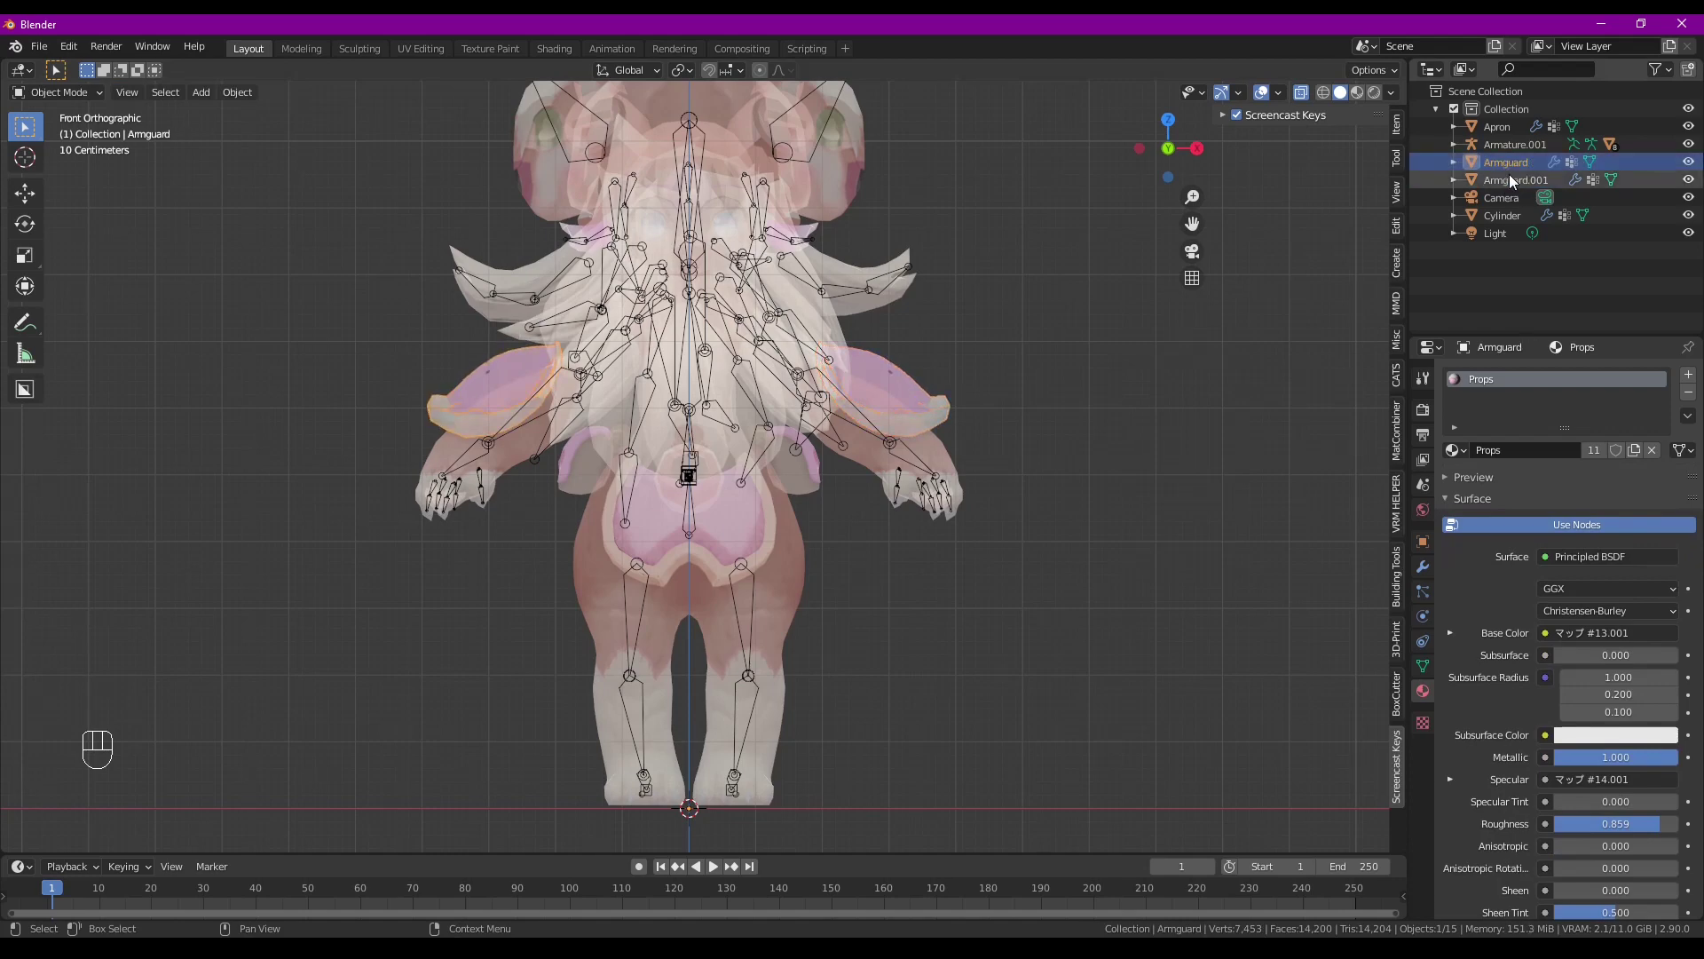
mouse_move(1029, 397)
middle_down()
mouse_move(1053, 403)
mouse_move(1028, 428)
mouse_move(1049, 399)
middle_up()
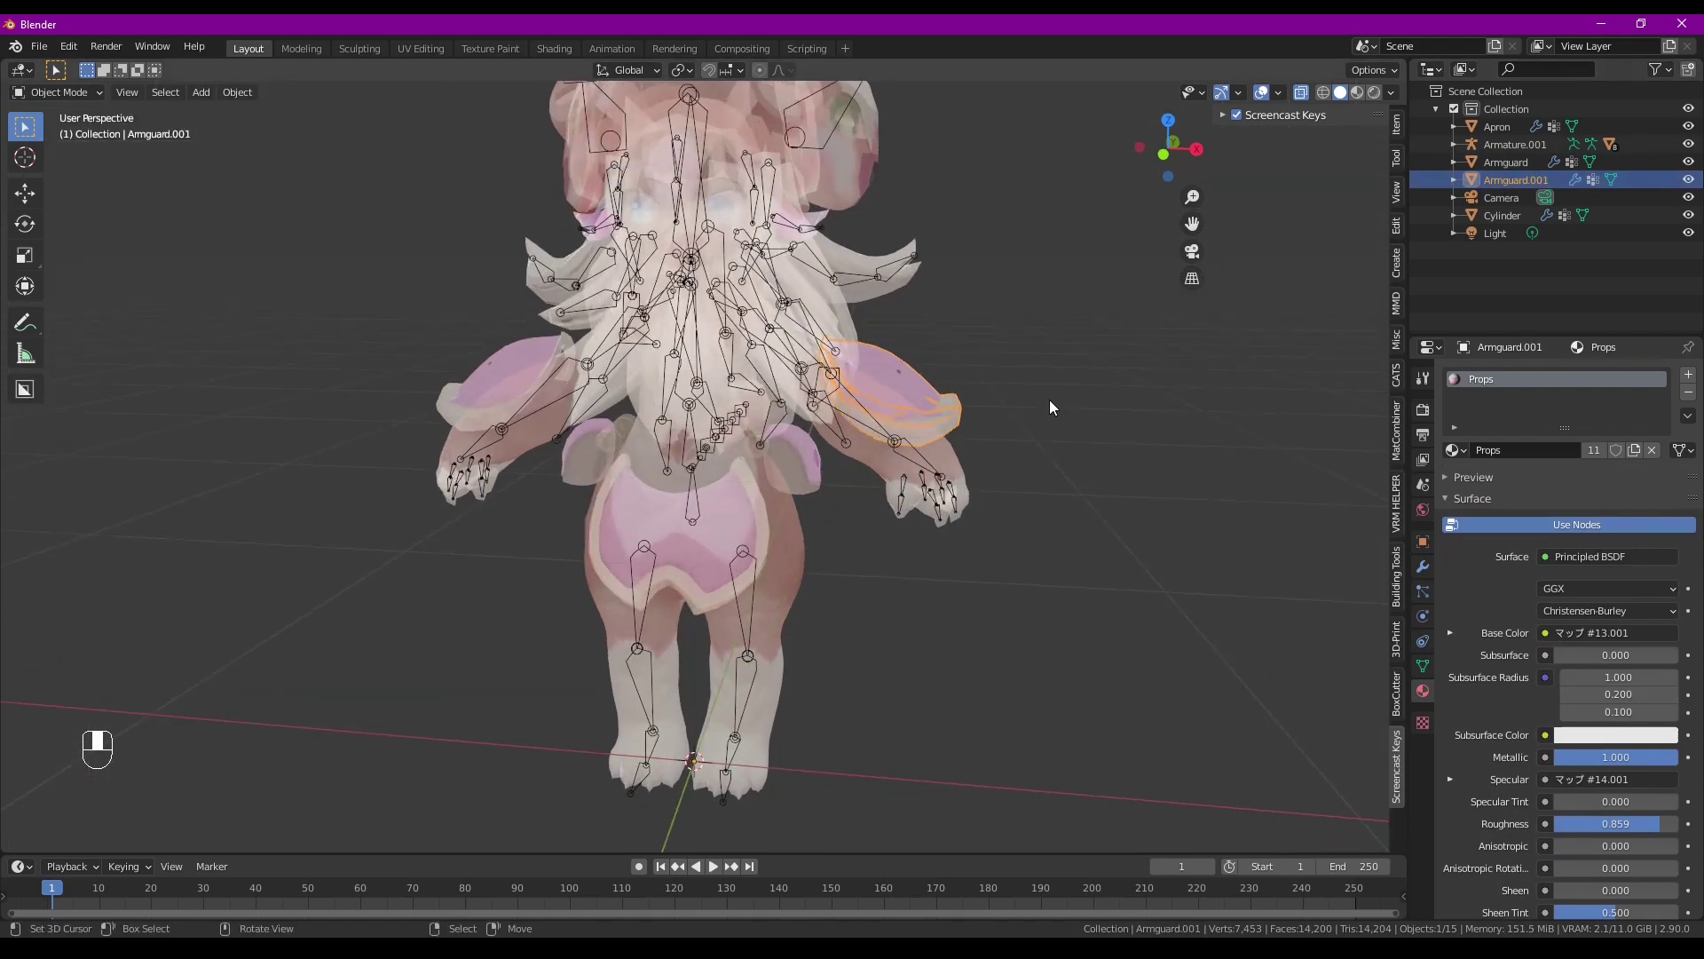
key(n)
key(n)
click(1395, 378)
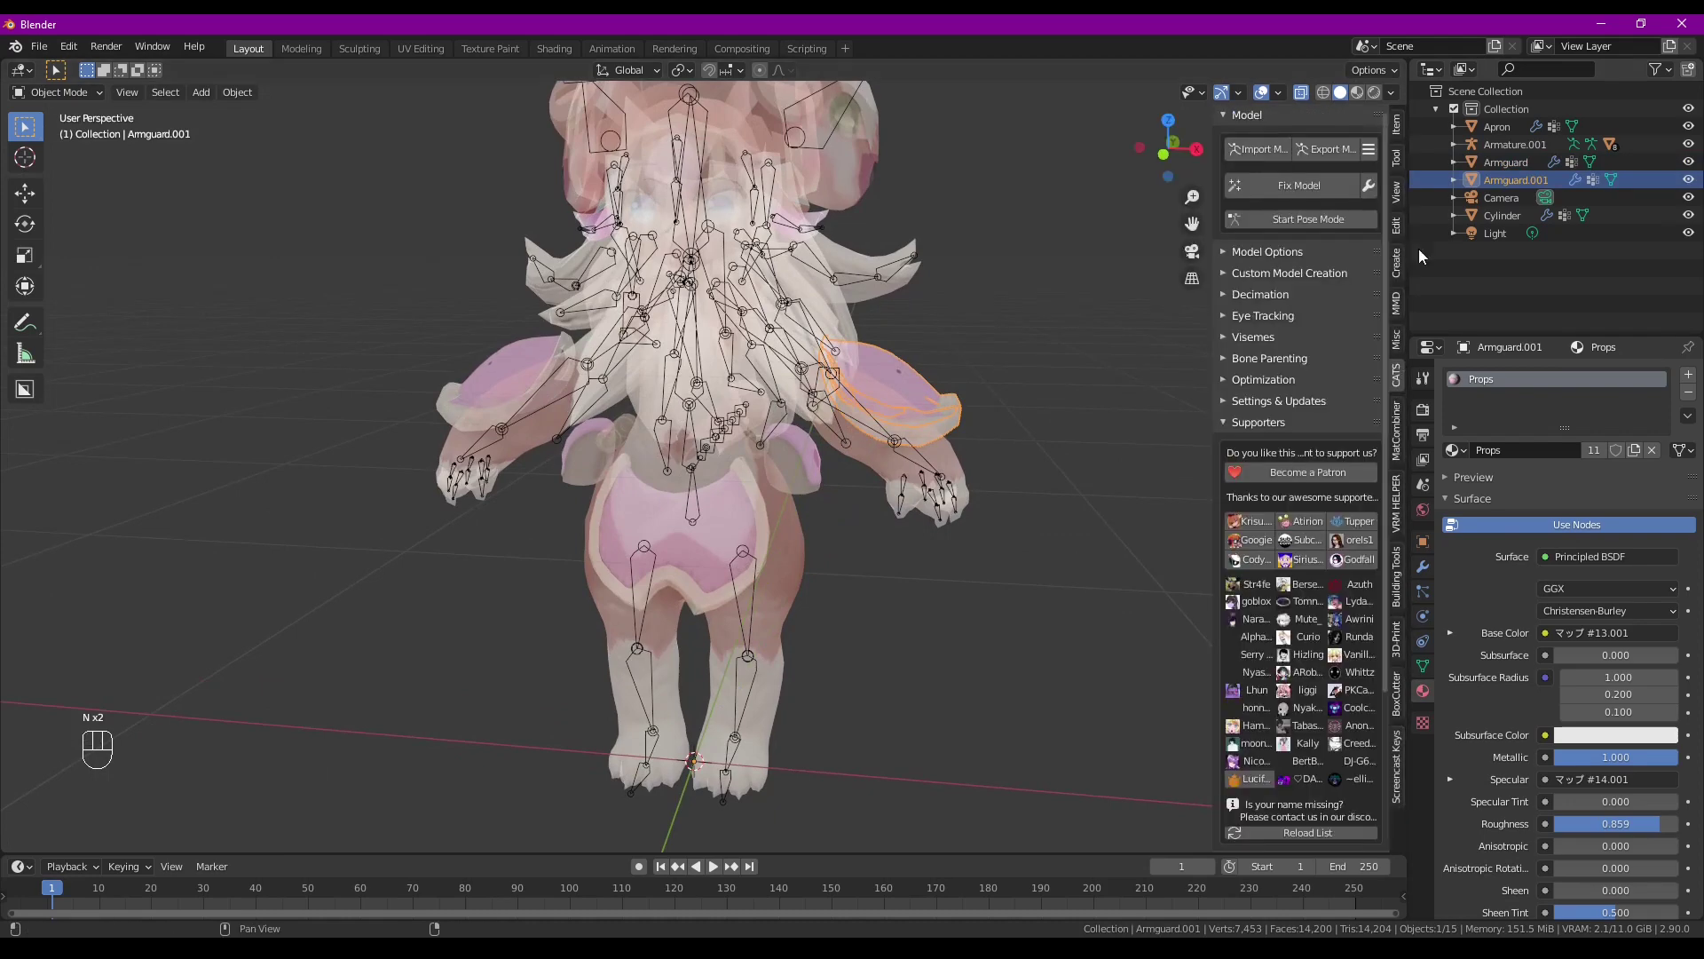
middle_drag(1109, 372, 1033, 337)
key(Tab)
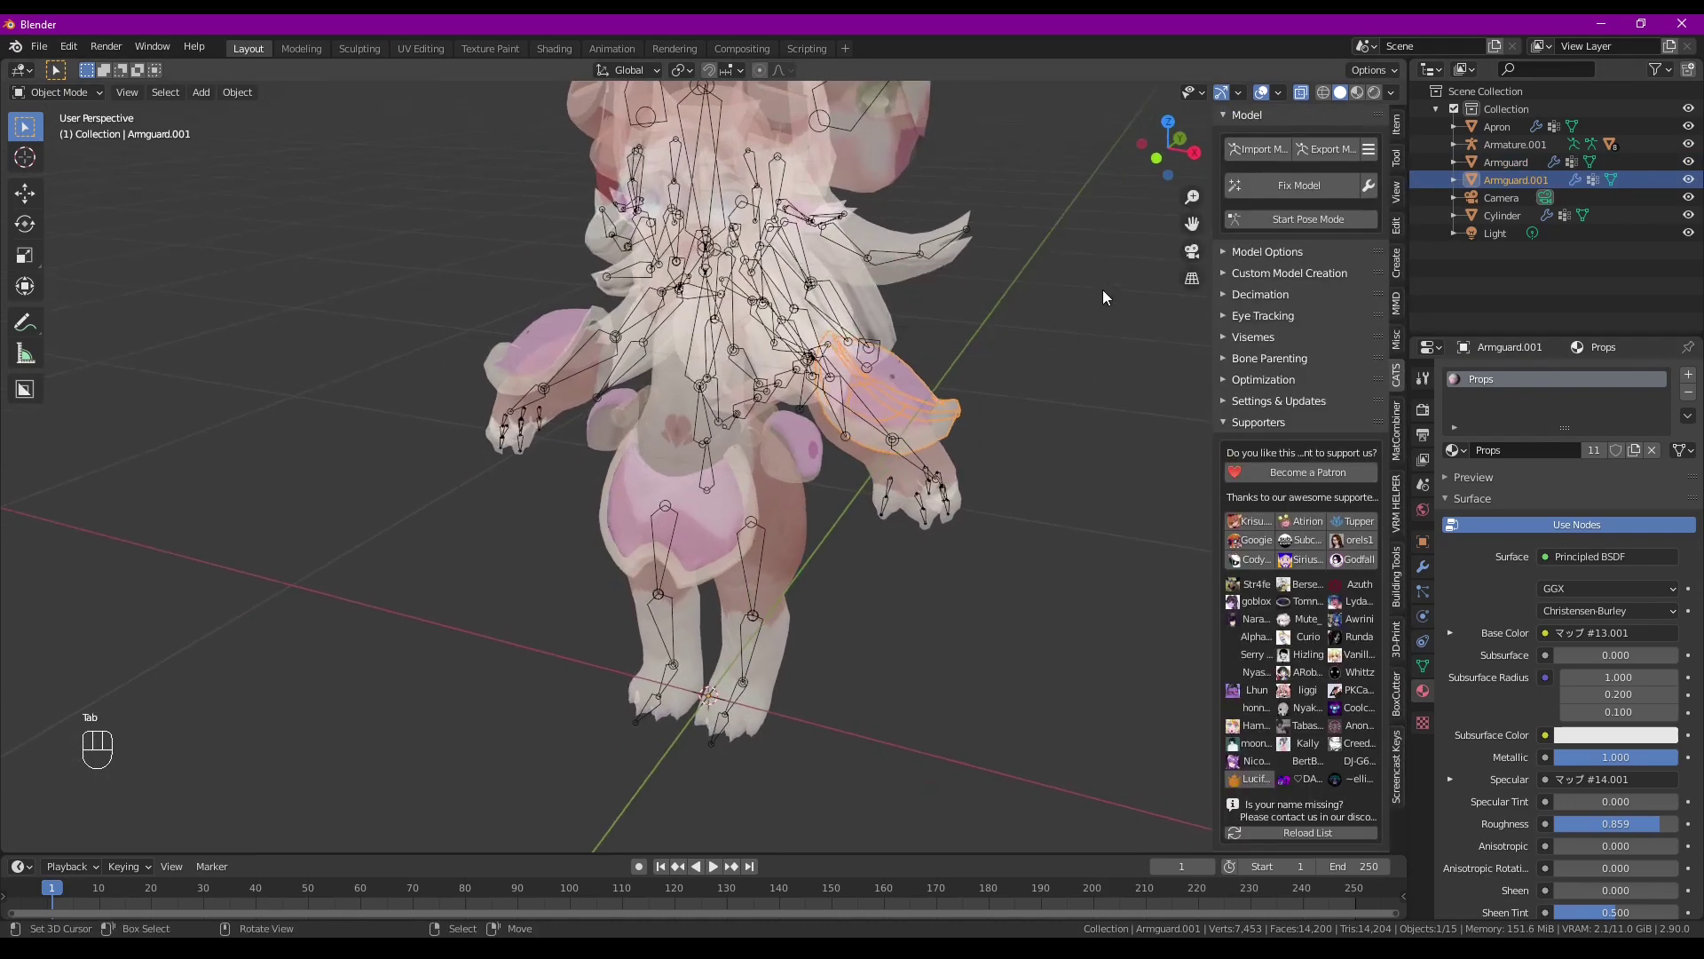
click(1301, 93)
middle_drag(1090, 281, 920, 402)
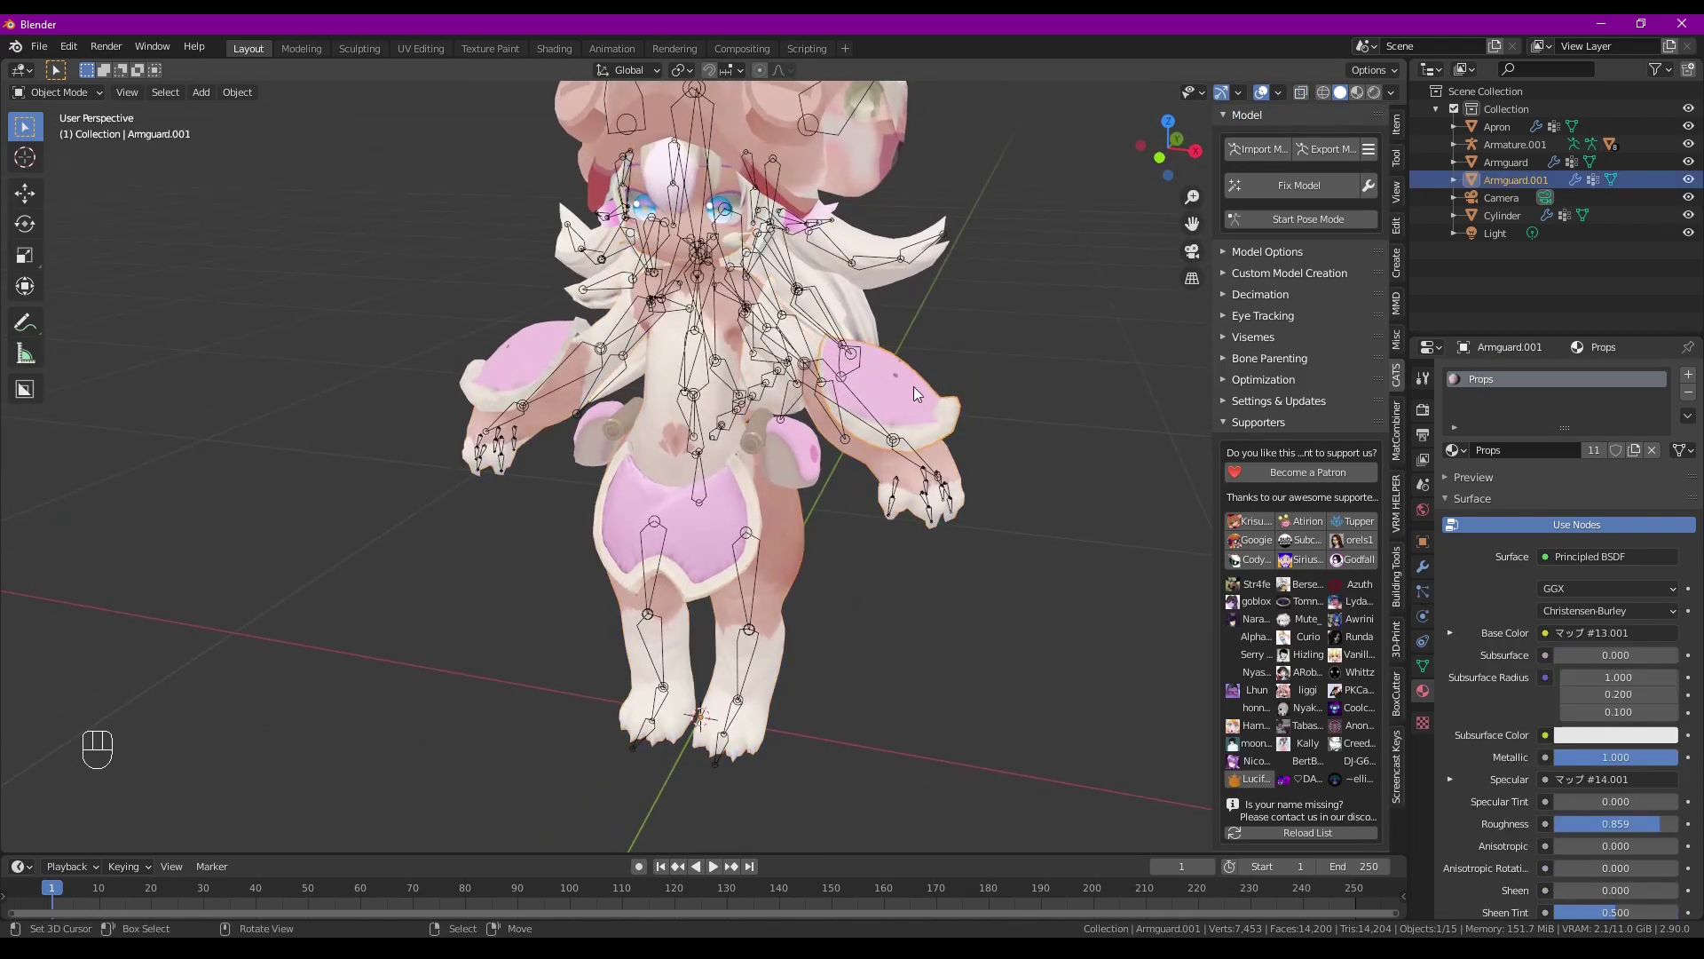
Attach Armguard.001 to the ForArm_L bone with CATS Attach Mesh, then edit the armature
click(1223, 273)
click(1333, 328)
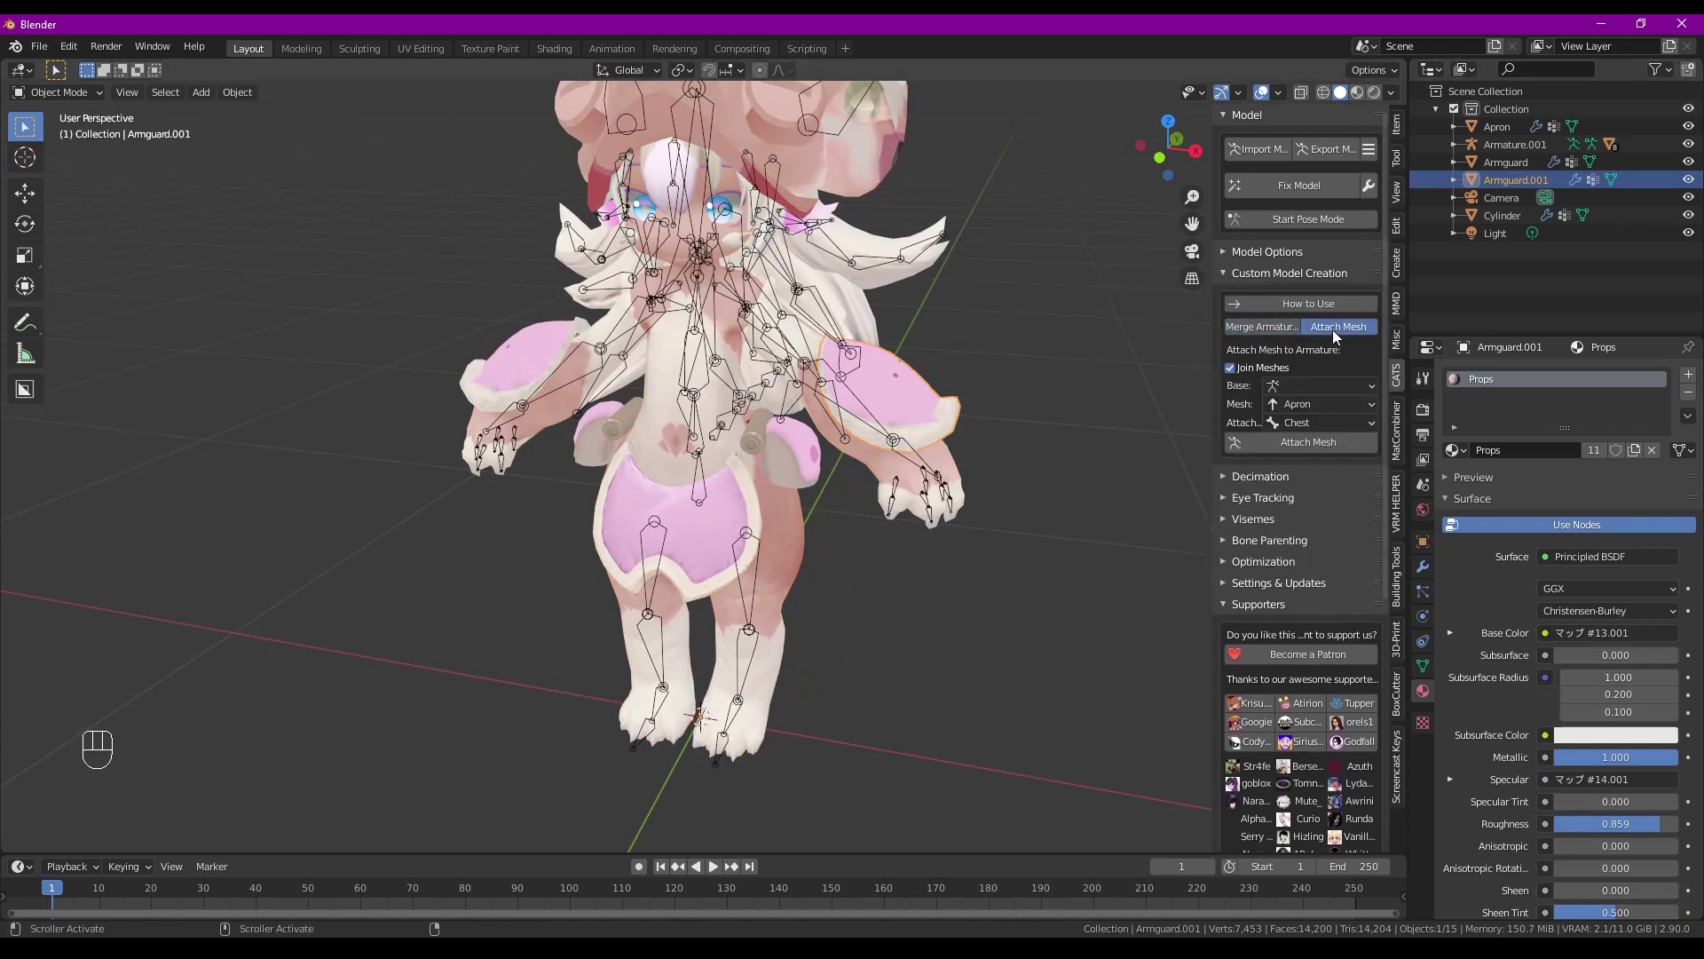
middle_drag(1163, 346, 1137, 348)
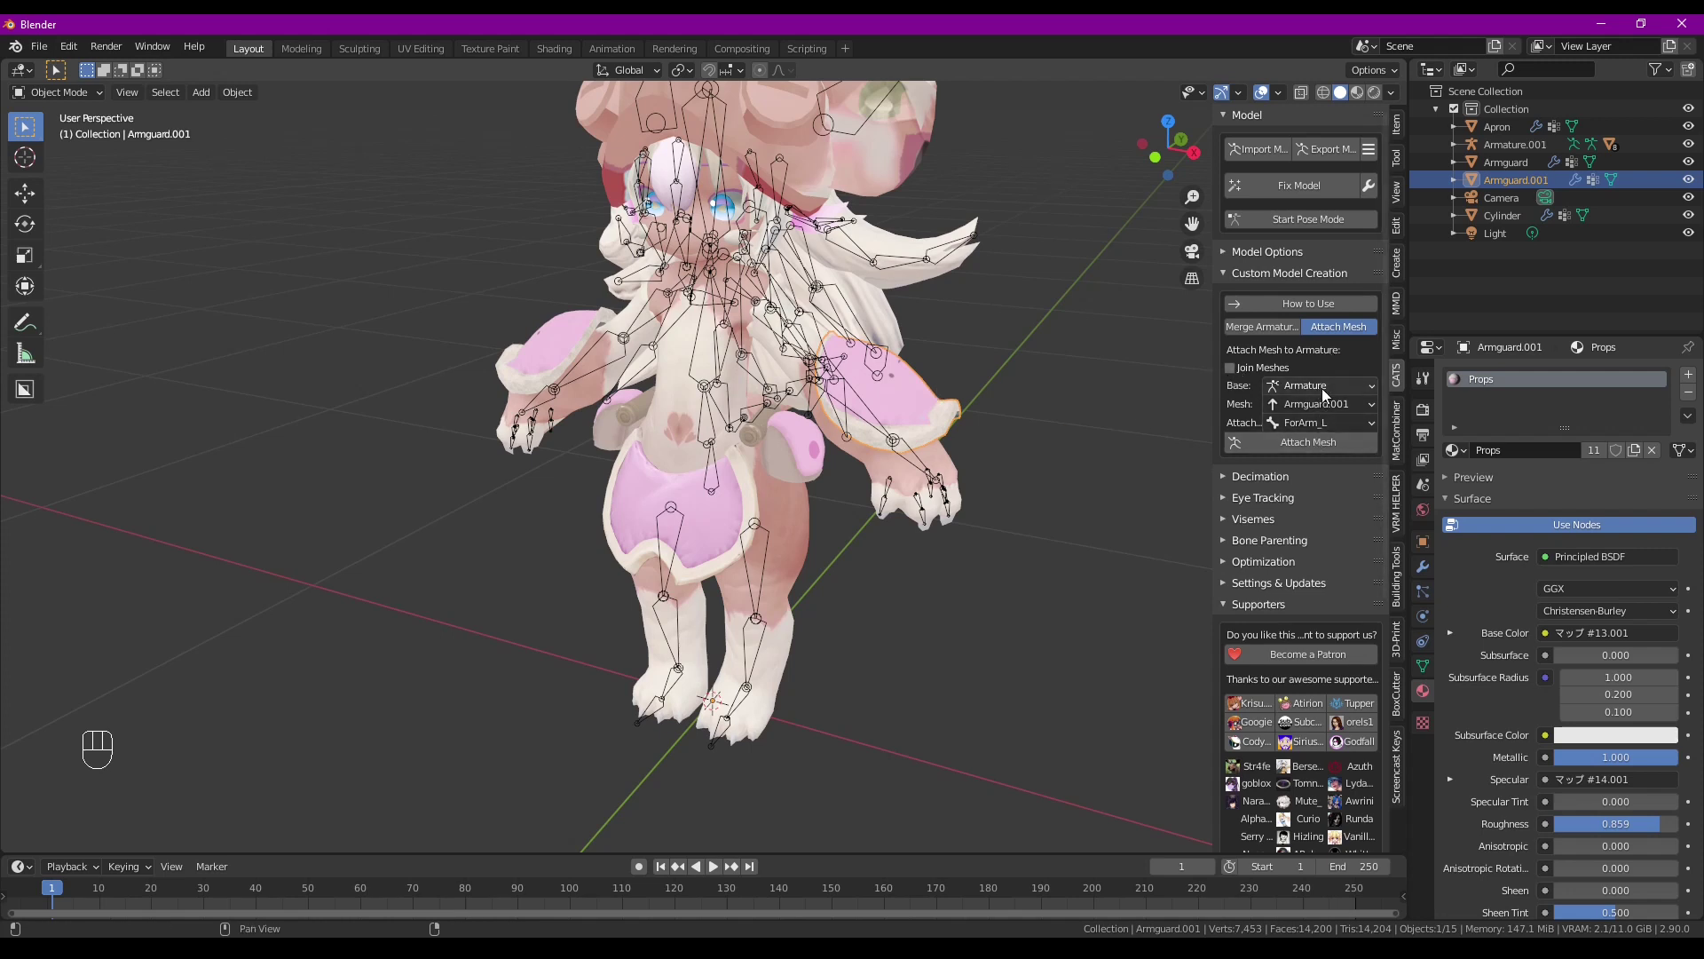
click(1302, 440)
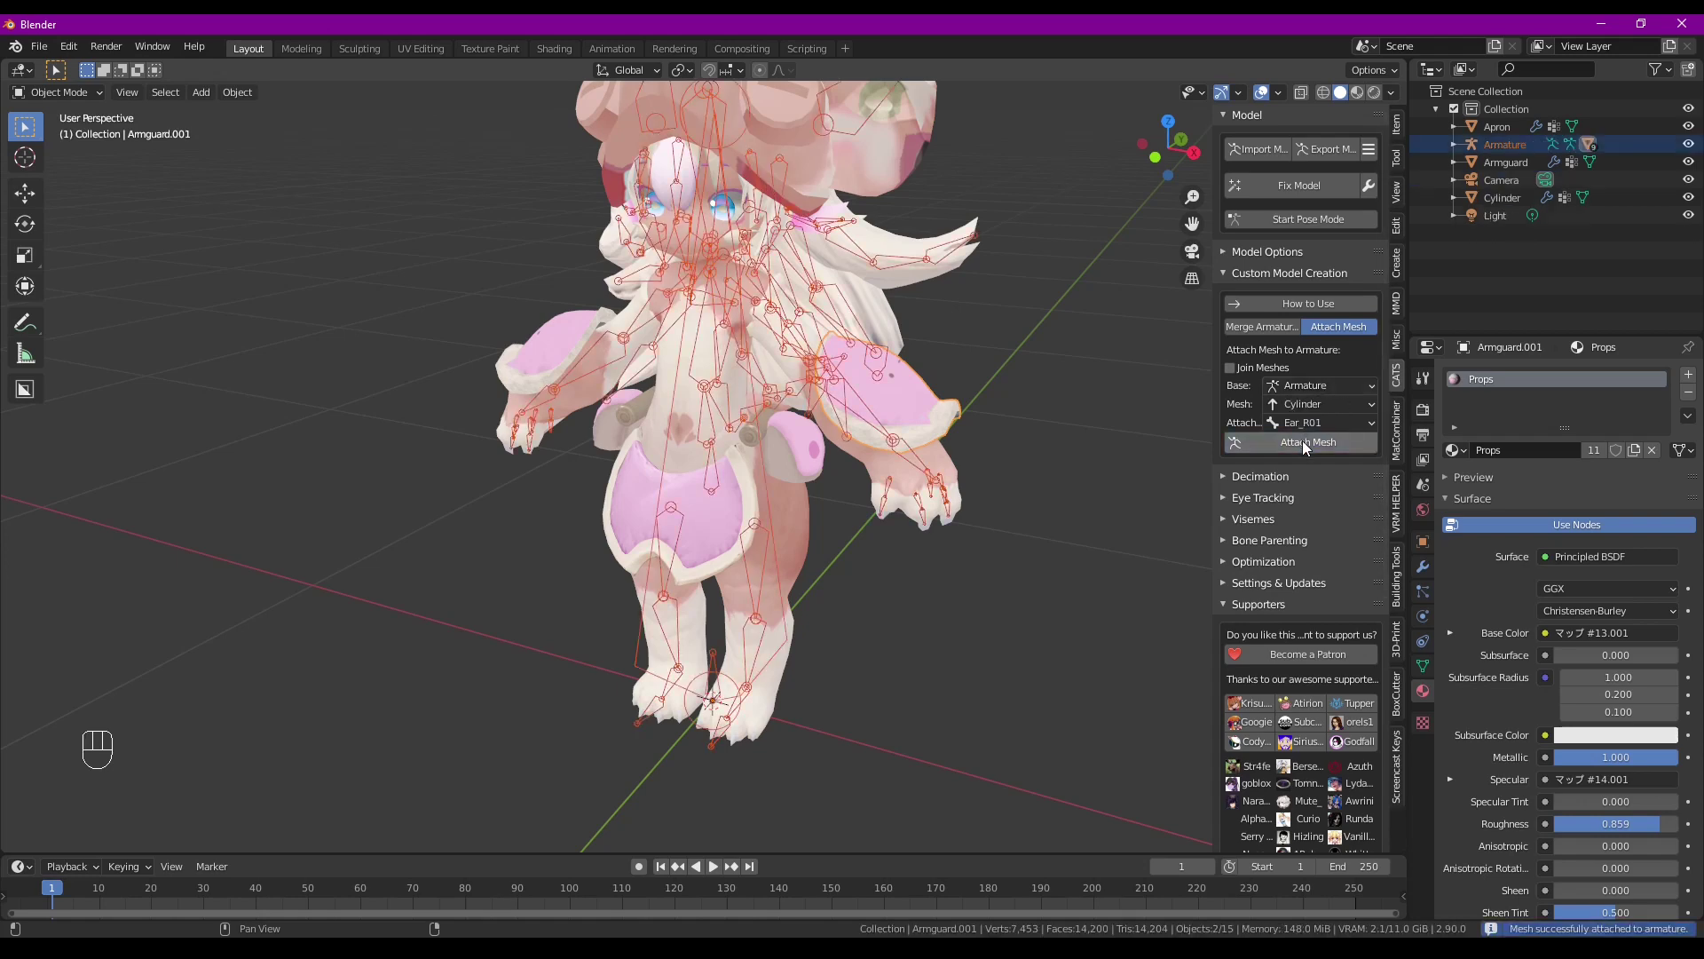
key(Tab)
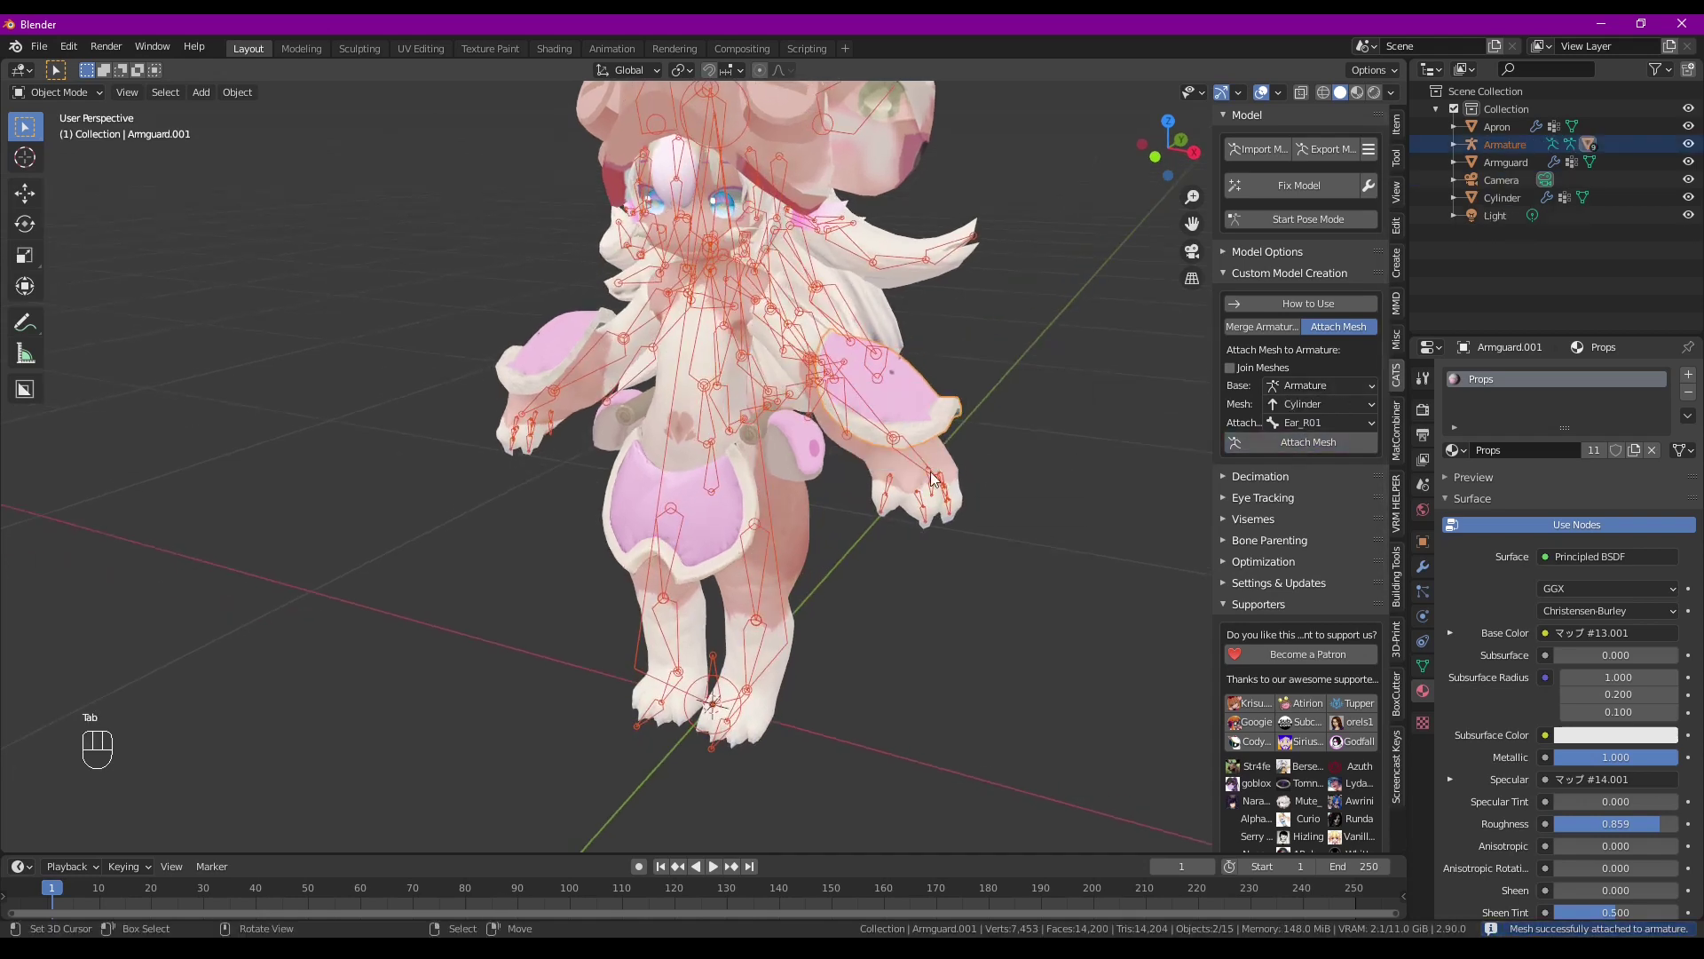
click(731, 525)
key(Tab)
key(Tab)
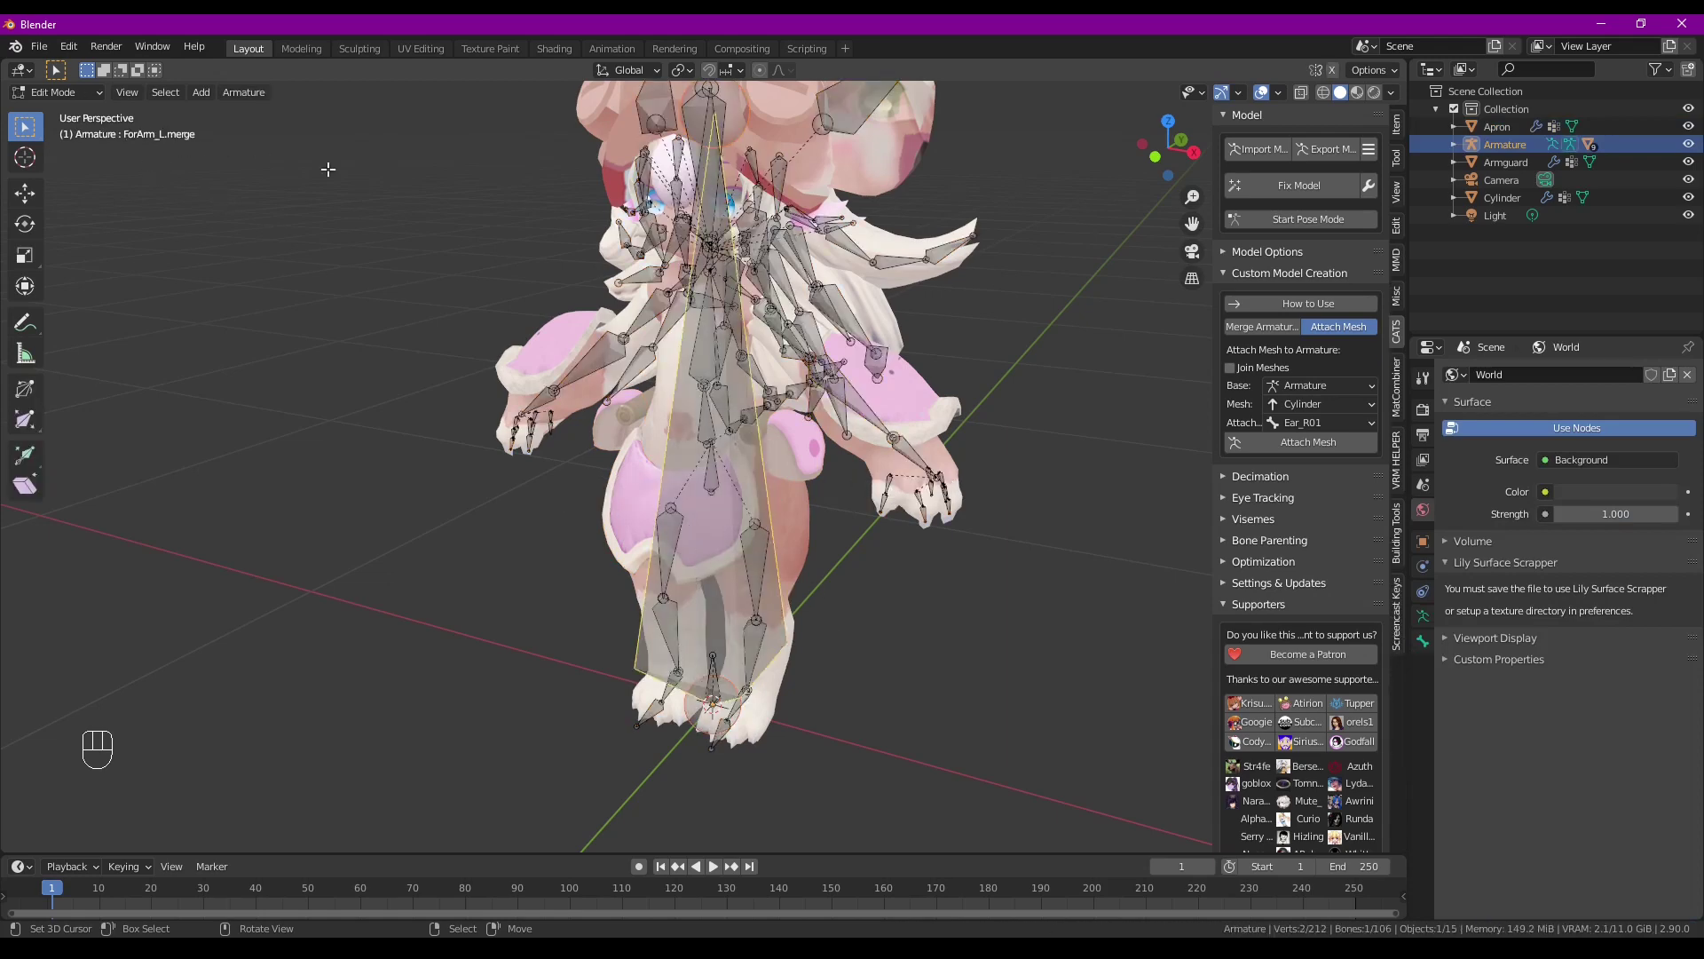
Merge the ForArm_L.merge bones into their parents, leaving 104 bones, and return to Object Mode
middle_drag(589, 298, 801, 401)
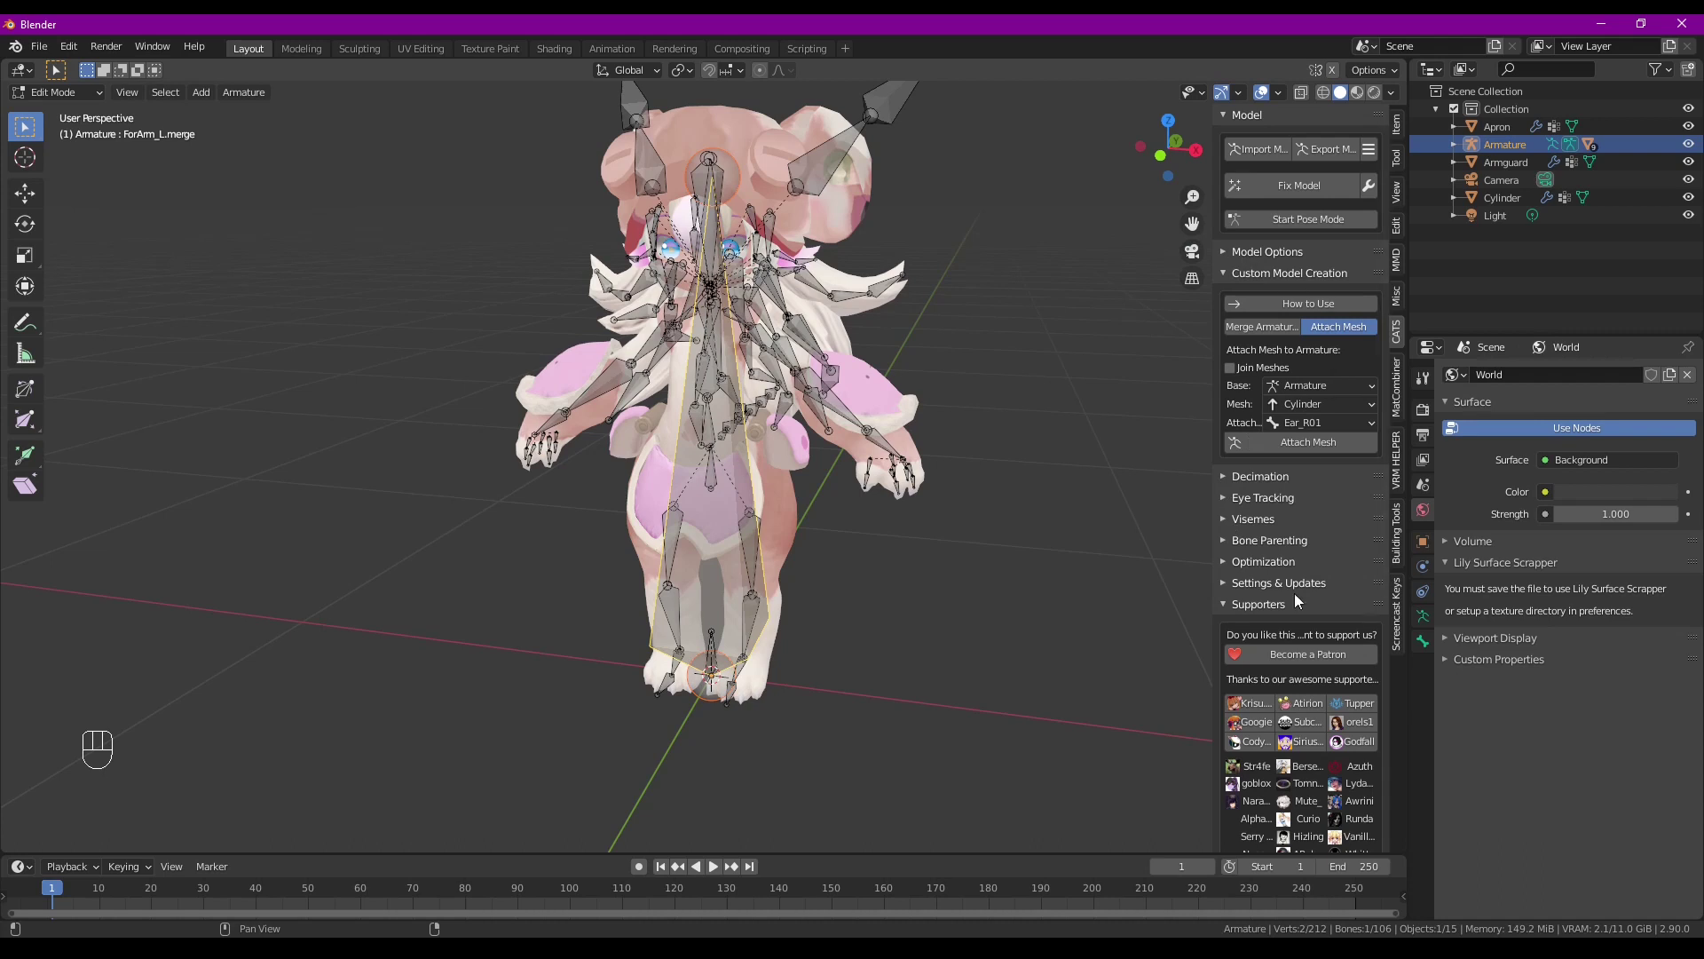
click(1242, 252)
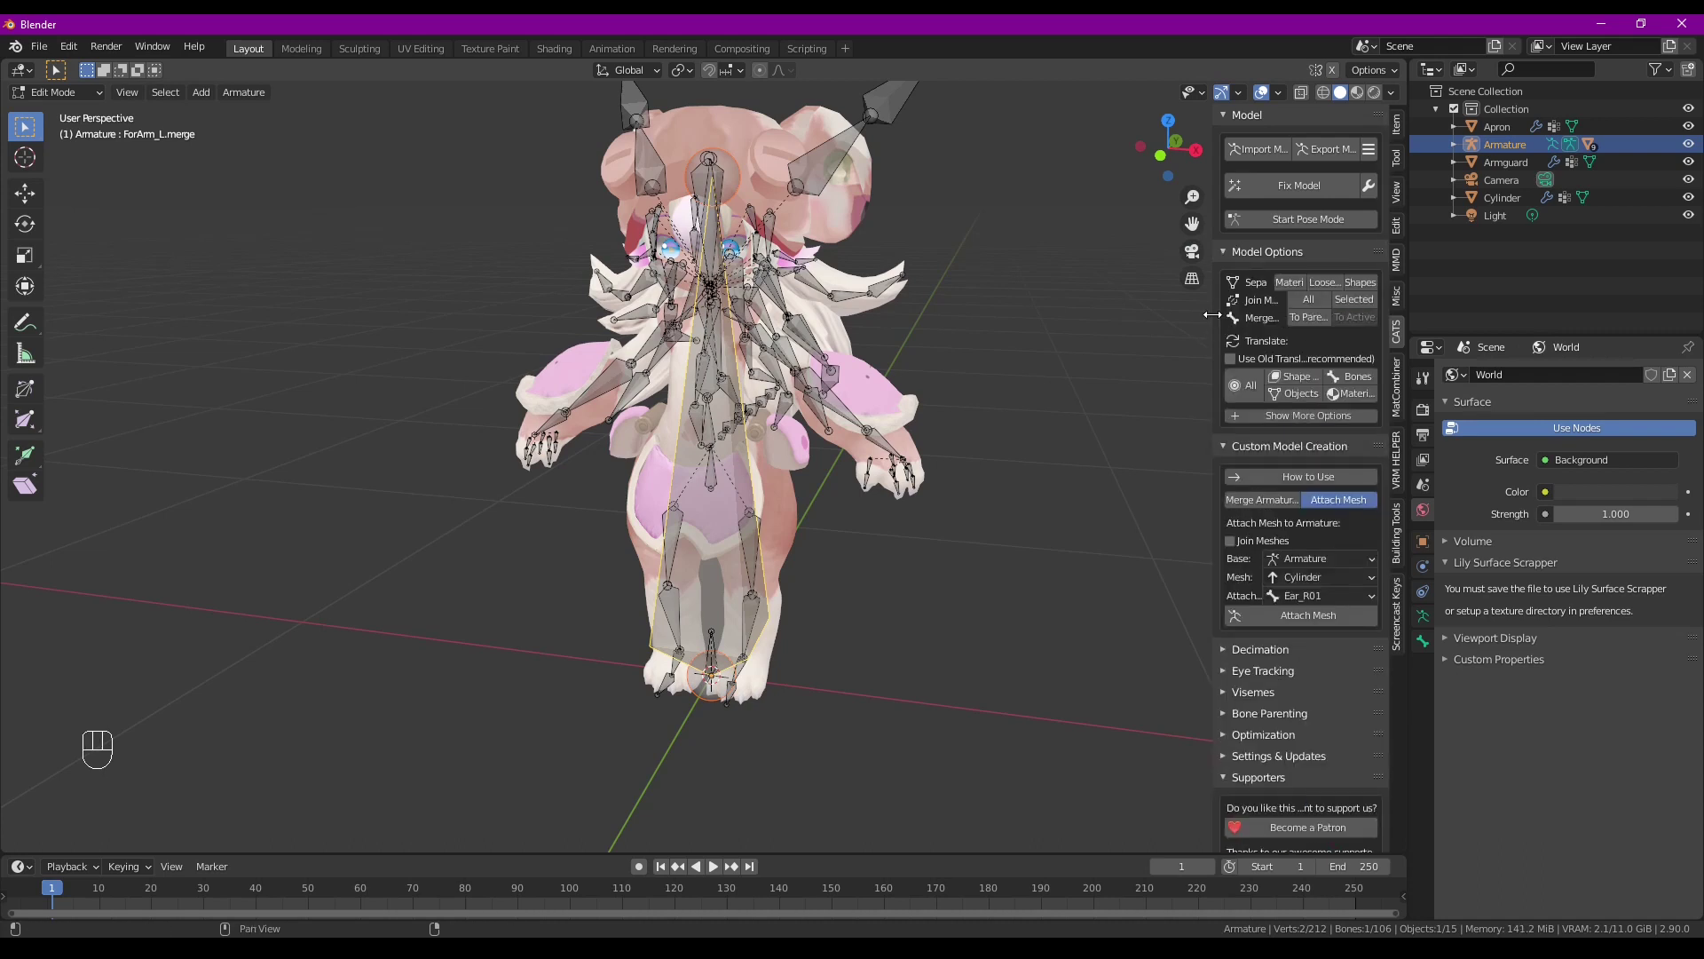
drag(1212, 314, 1102, 315)
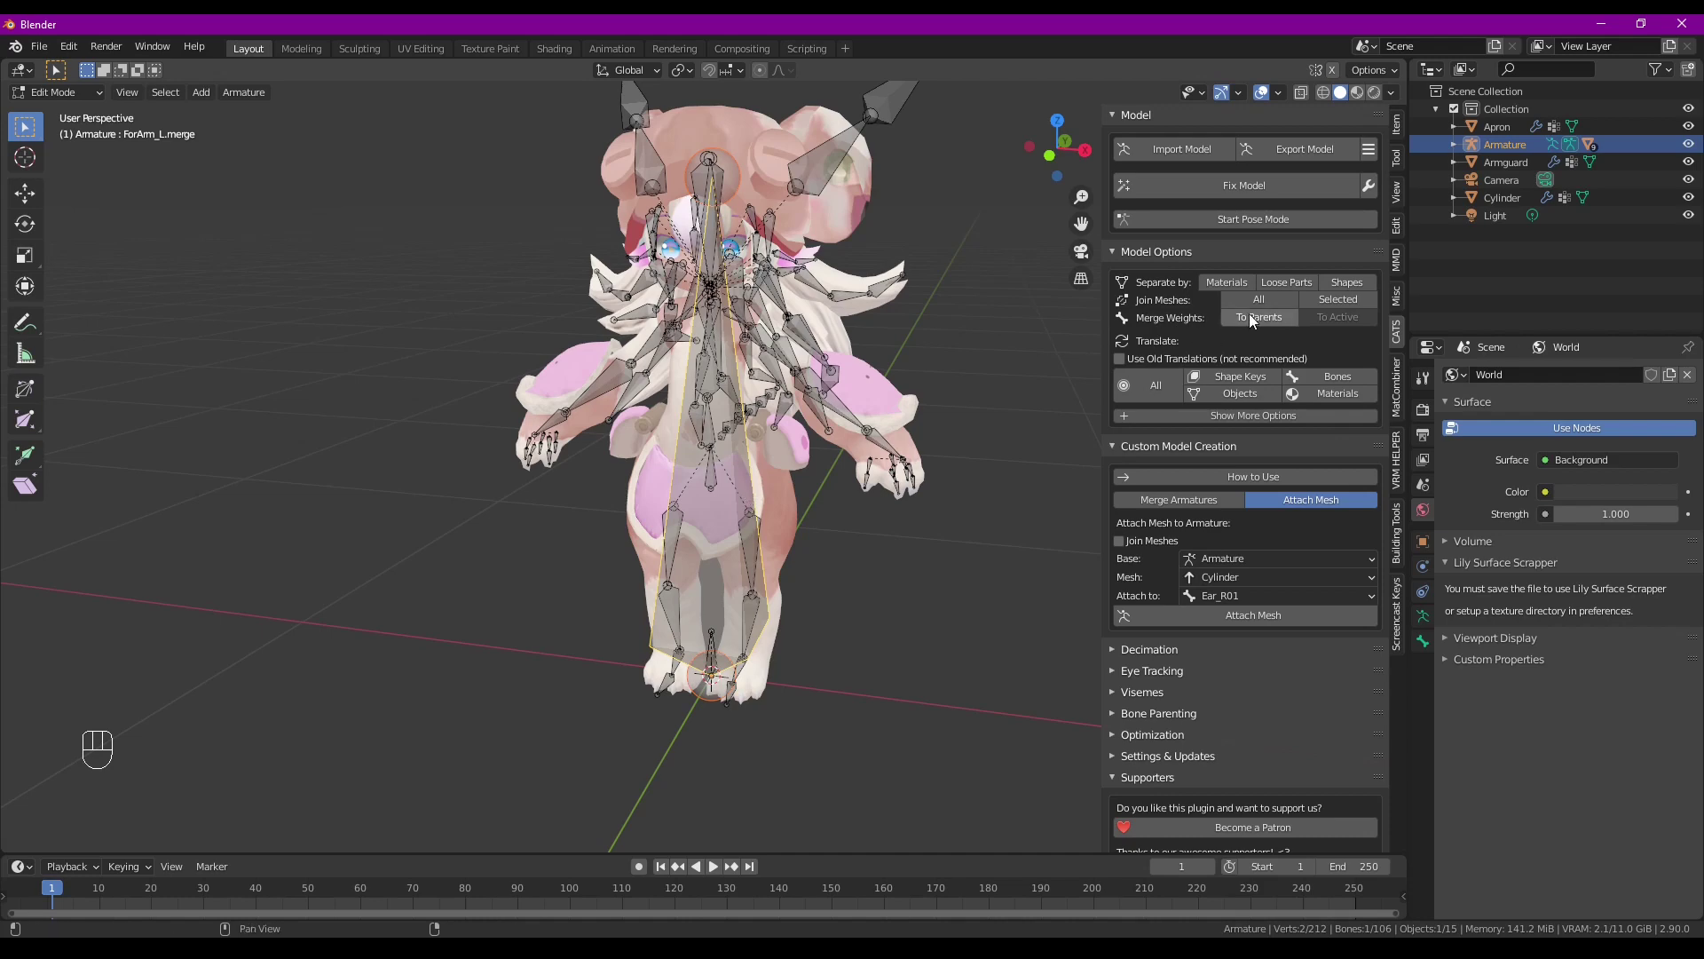
click(1251, 317)
middle_drag(798, 532, 972, 403)
scroll(816, 560, up, 4)
key(Tab)
click(932, 449)
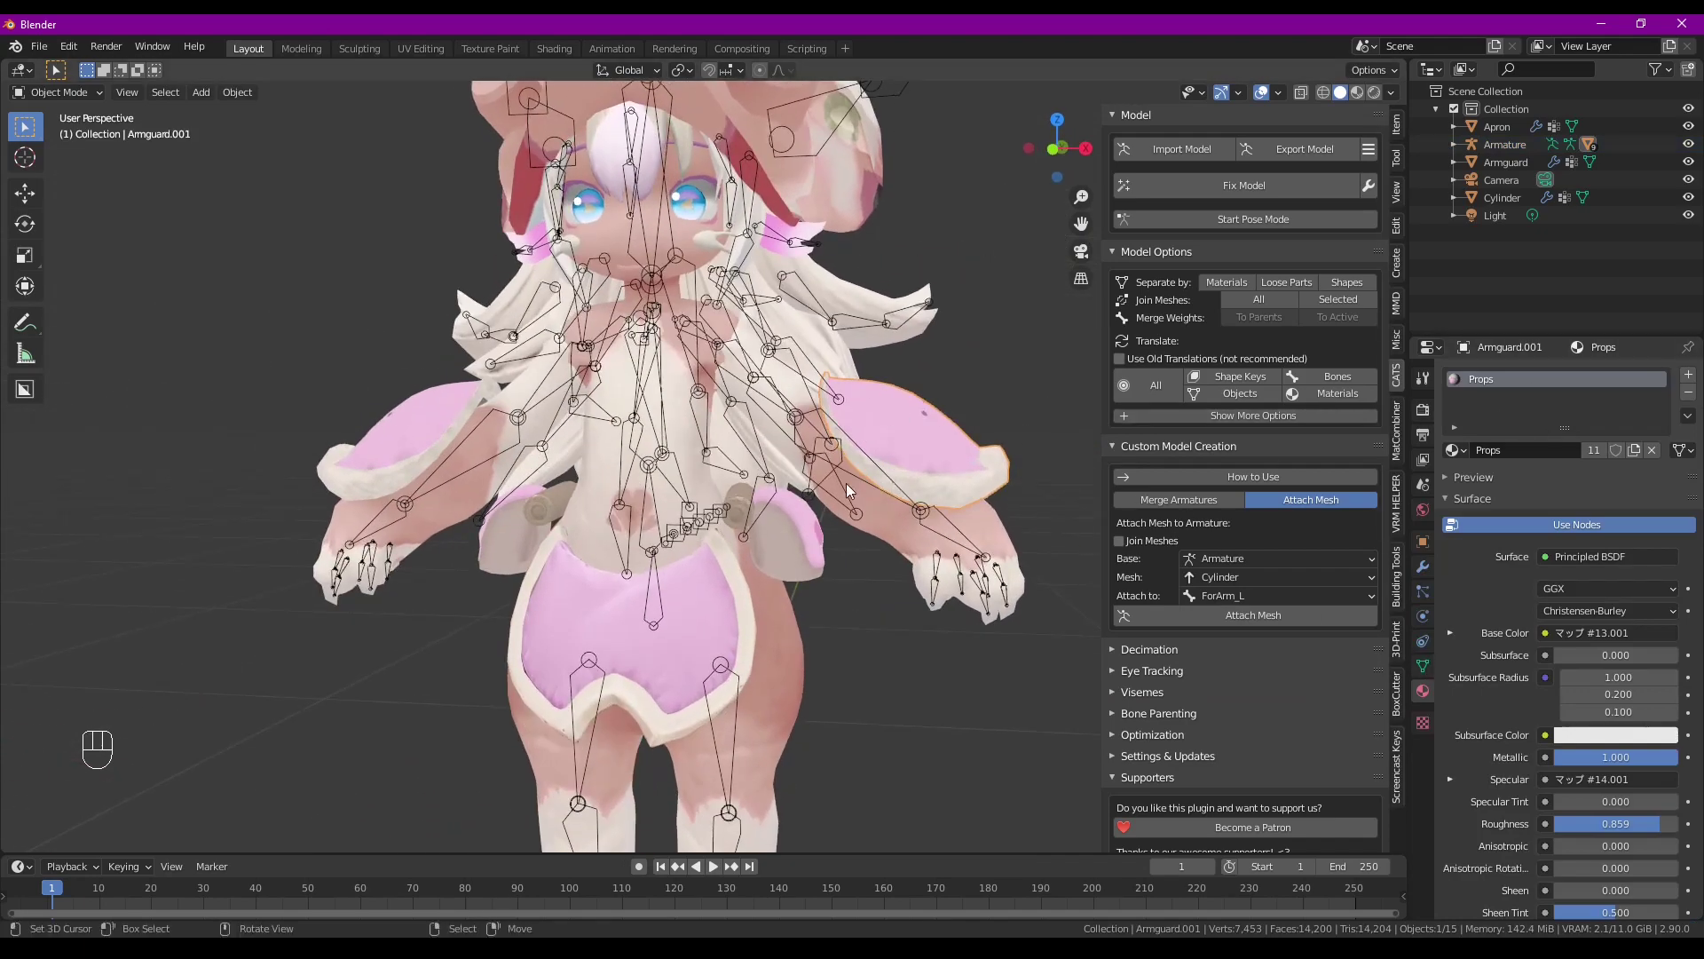
Delete the leftover Armguard object
middle_drag(861, 492, 987, 513)
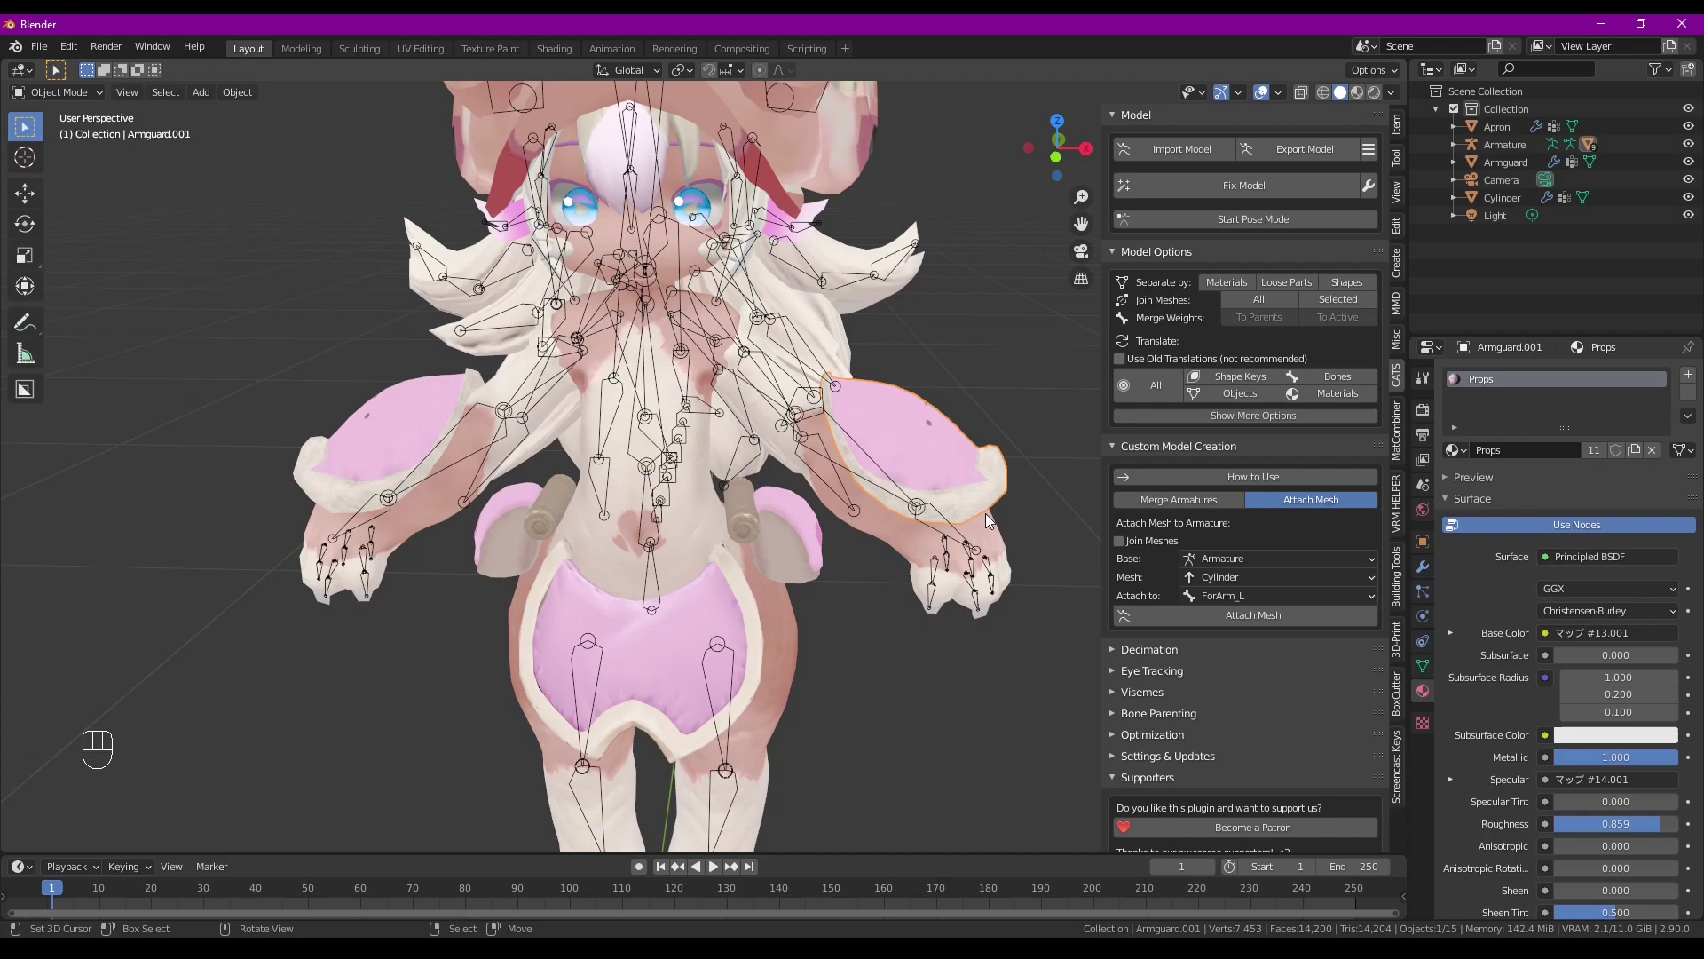
scroll(561, 531, up, 5)
middle_drag(561, 531, 710, 515)
scroll(691, 526, down, 3)
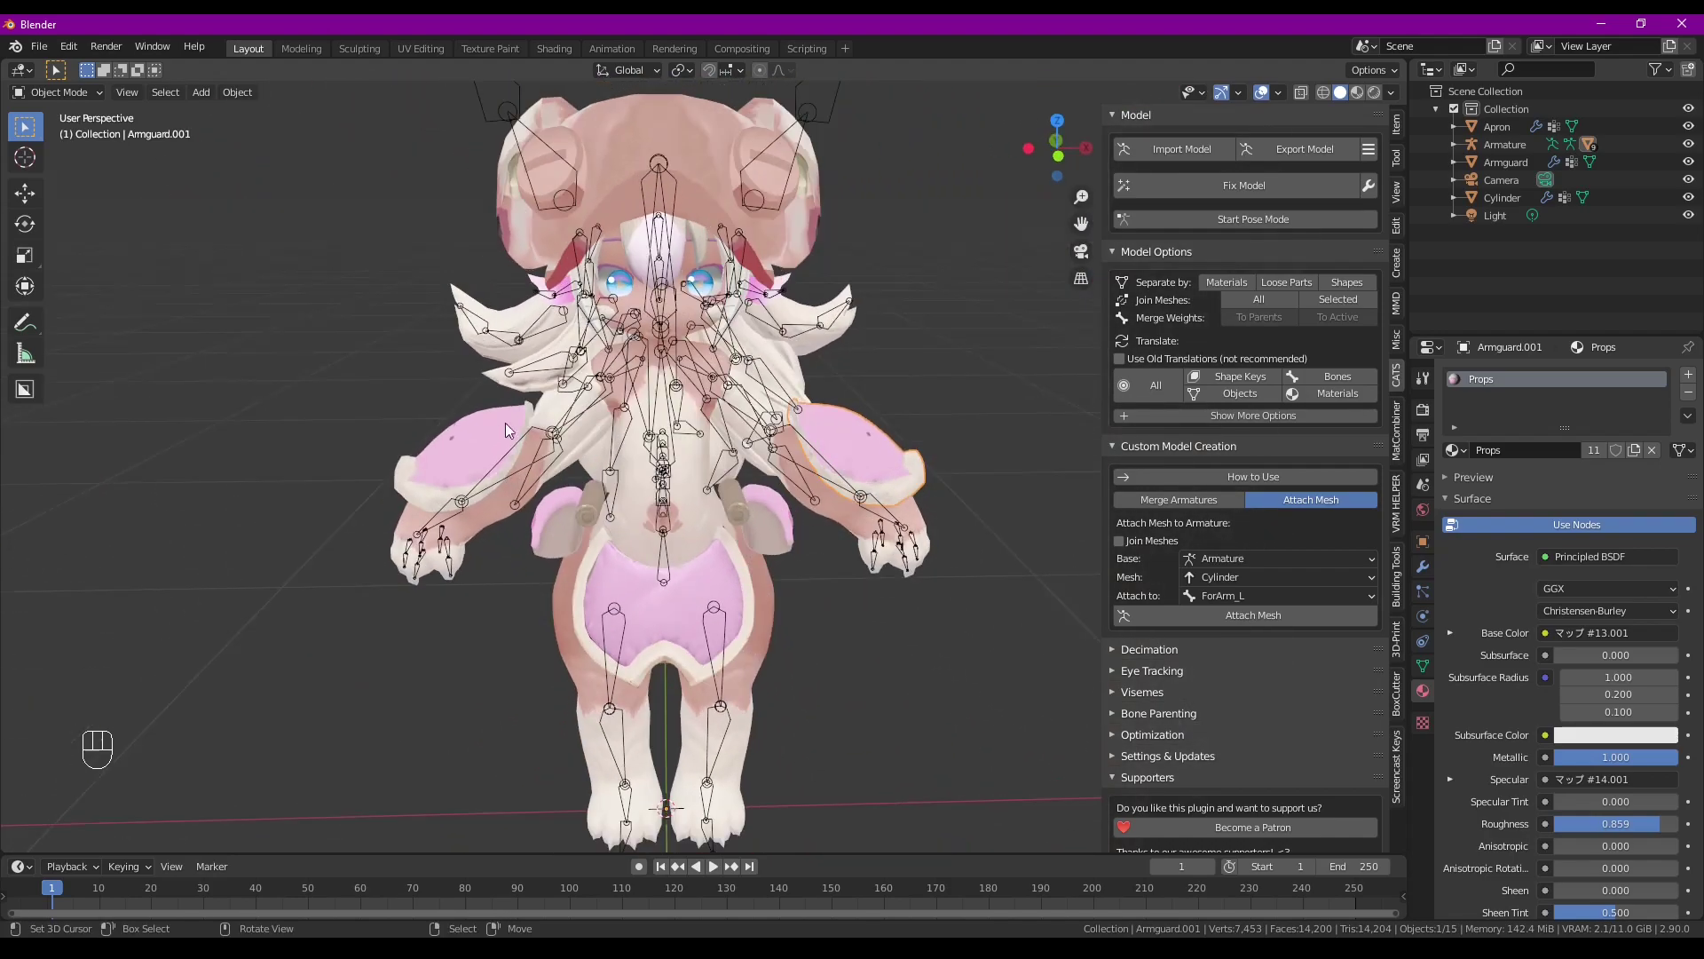
click(465, 439)
key(Delete)
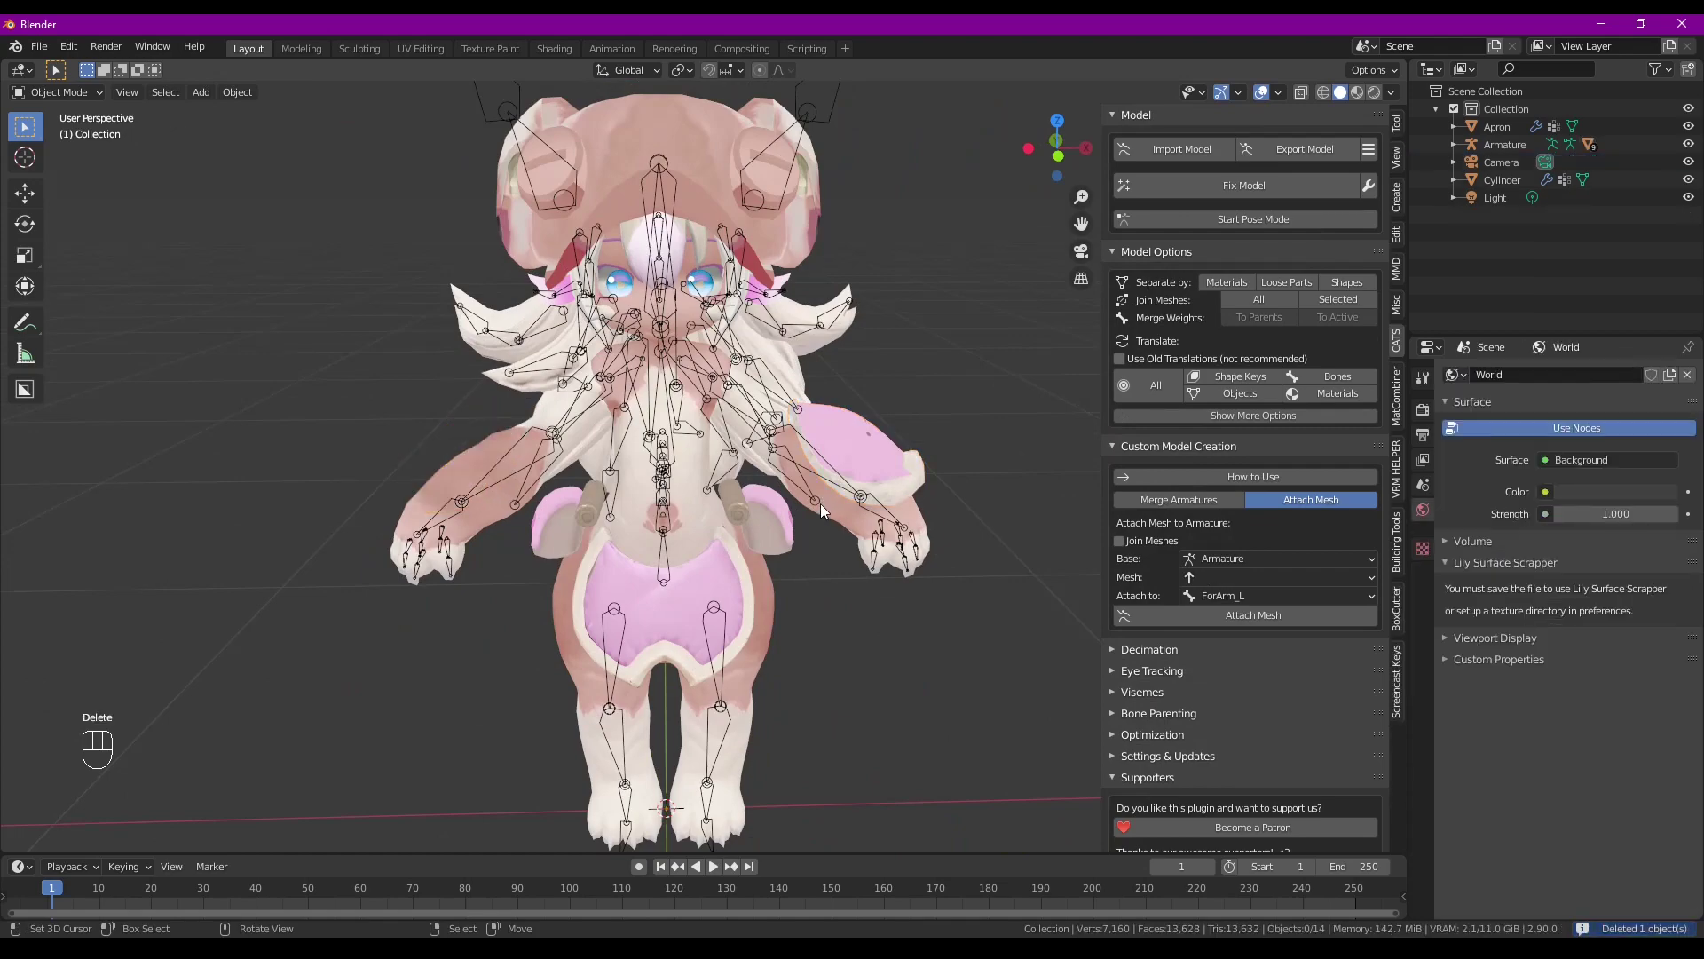
Select the Apron and set CATS Attach Mesh to base Armature with Apron as the mesh
alt+middle_drag(820, 503, 838, 439)
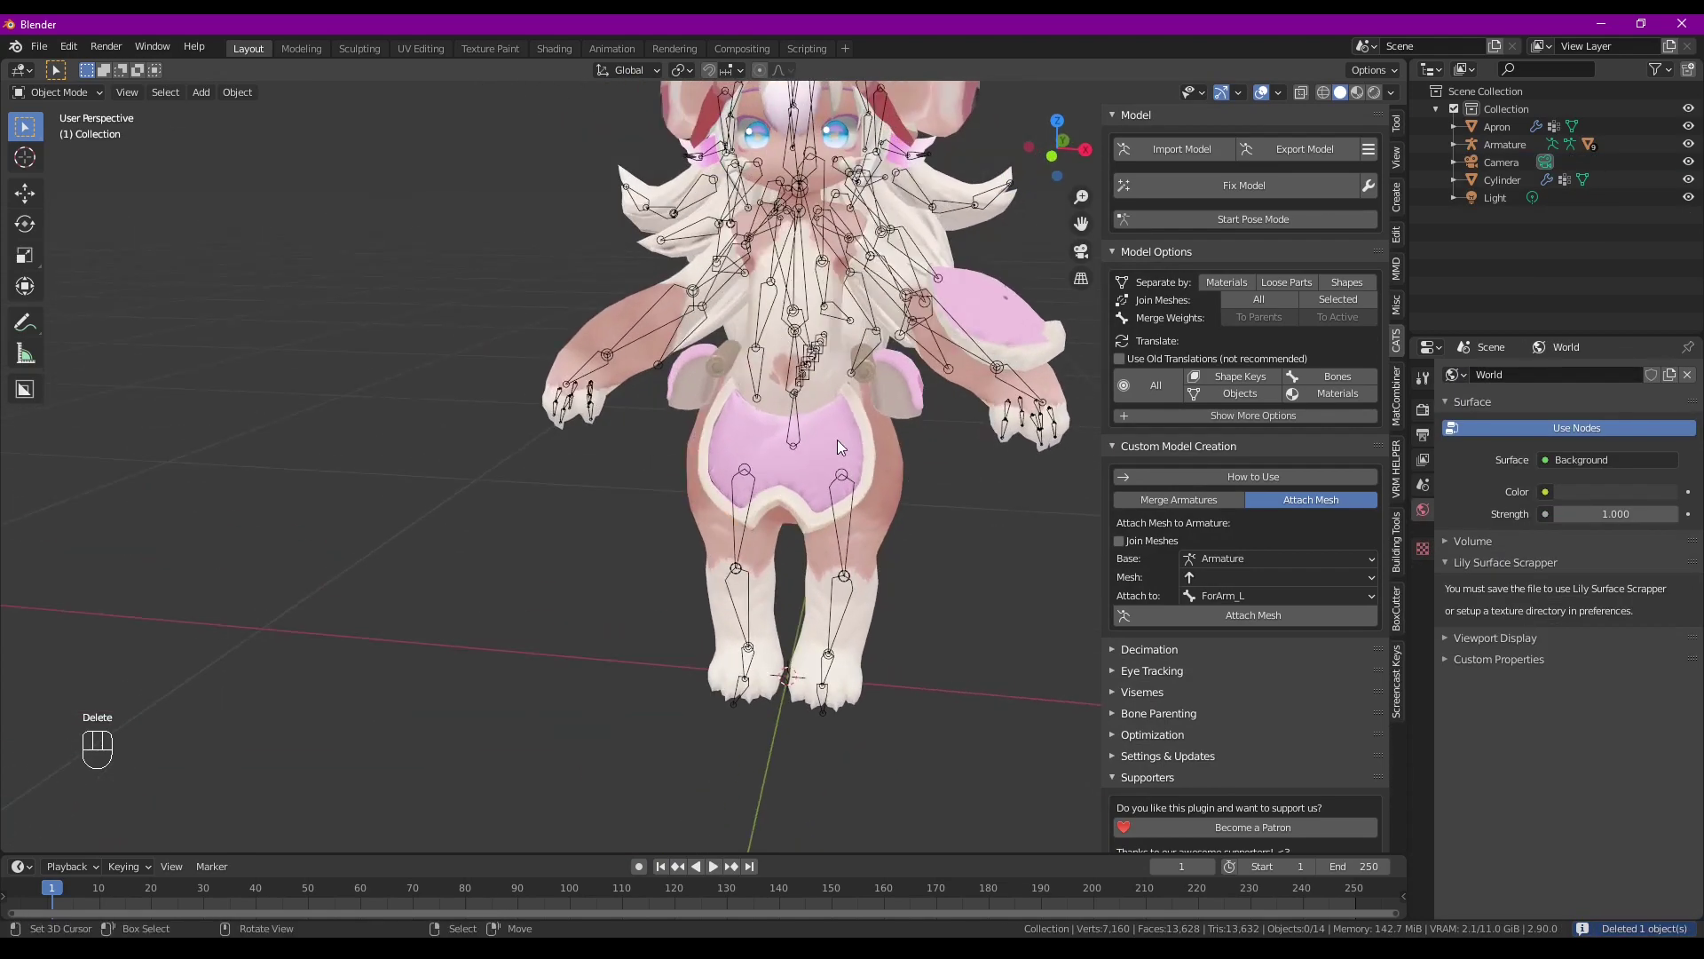
click(710, 362)
alt+middle_drag(710, 362, 858, 478)
shift+click(854, 361)
click(798, 462)
click(849, 448)
key(ctrl+z)
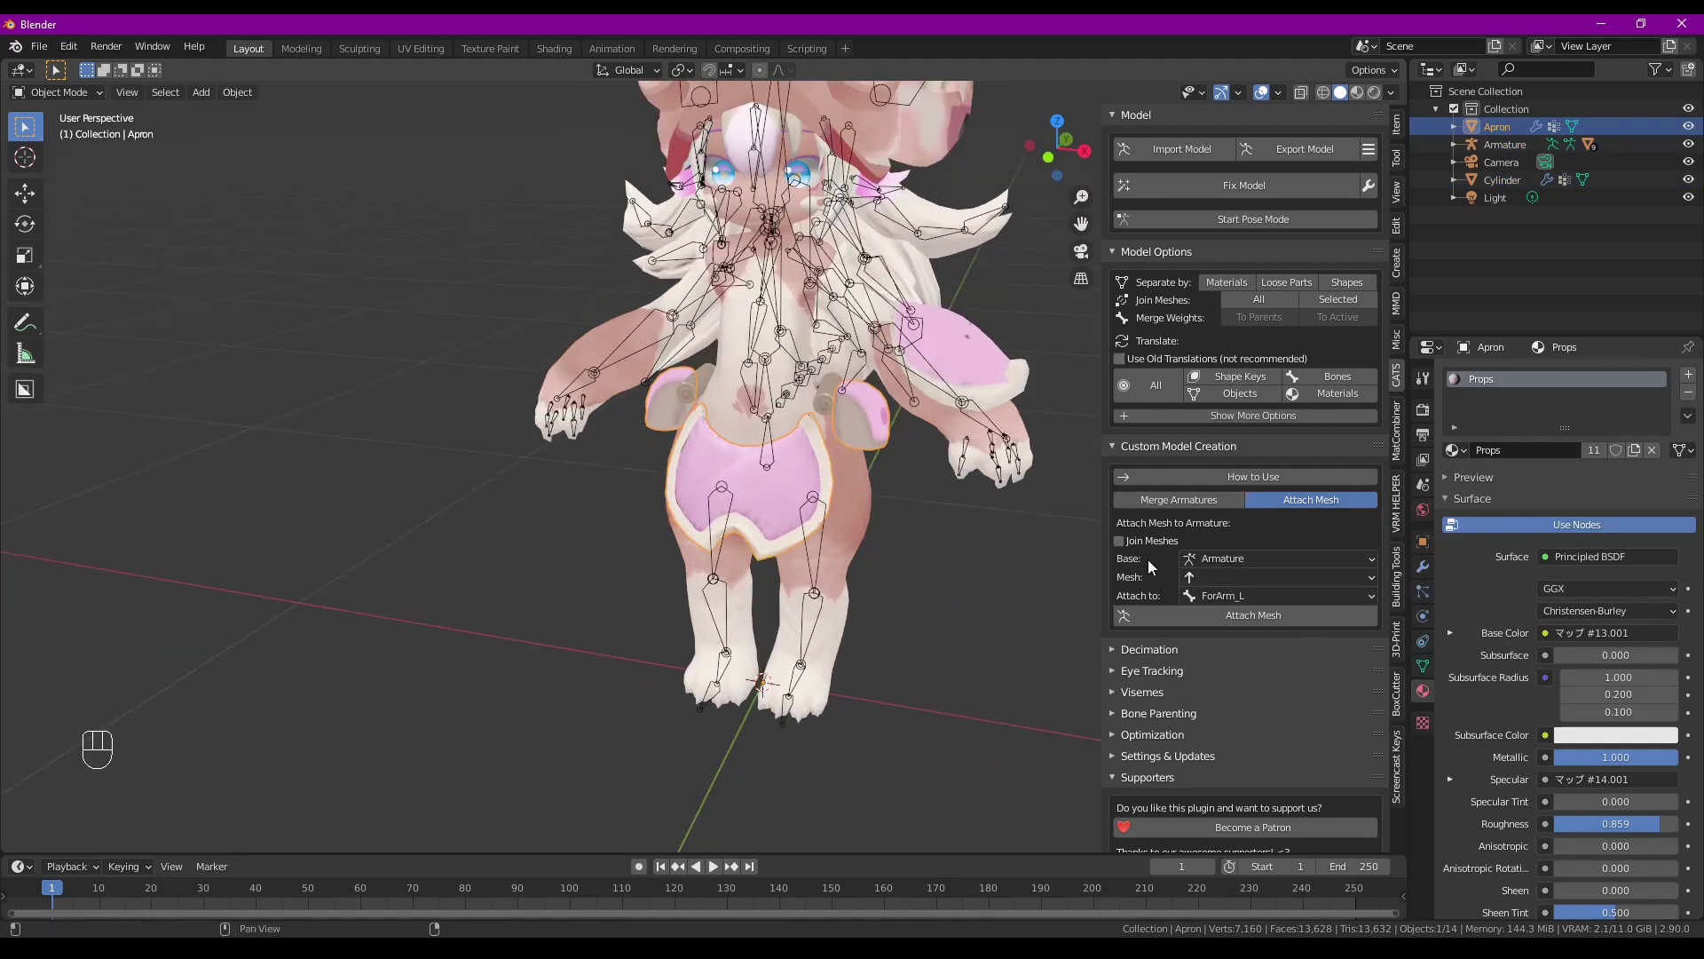
click(1226, 557)
click(1212, 579)
click(1216, 578)
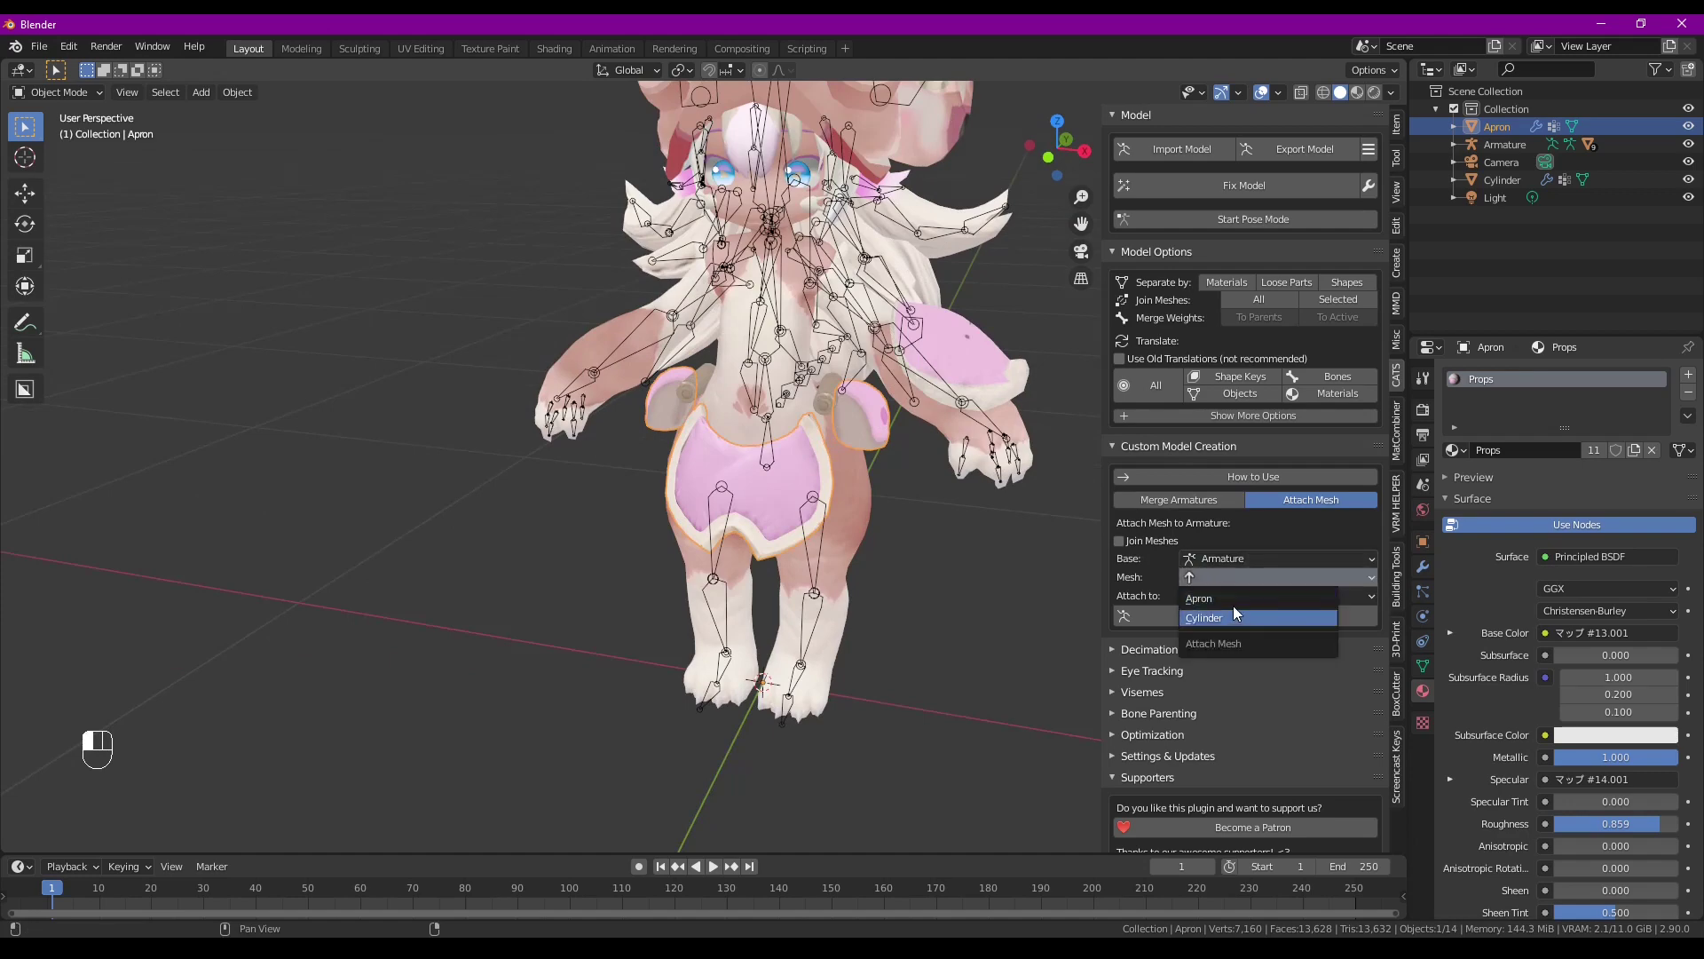
click(1233, 599)
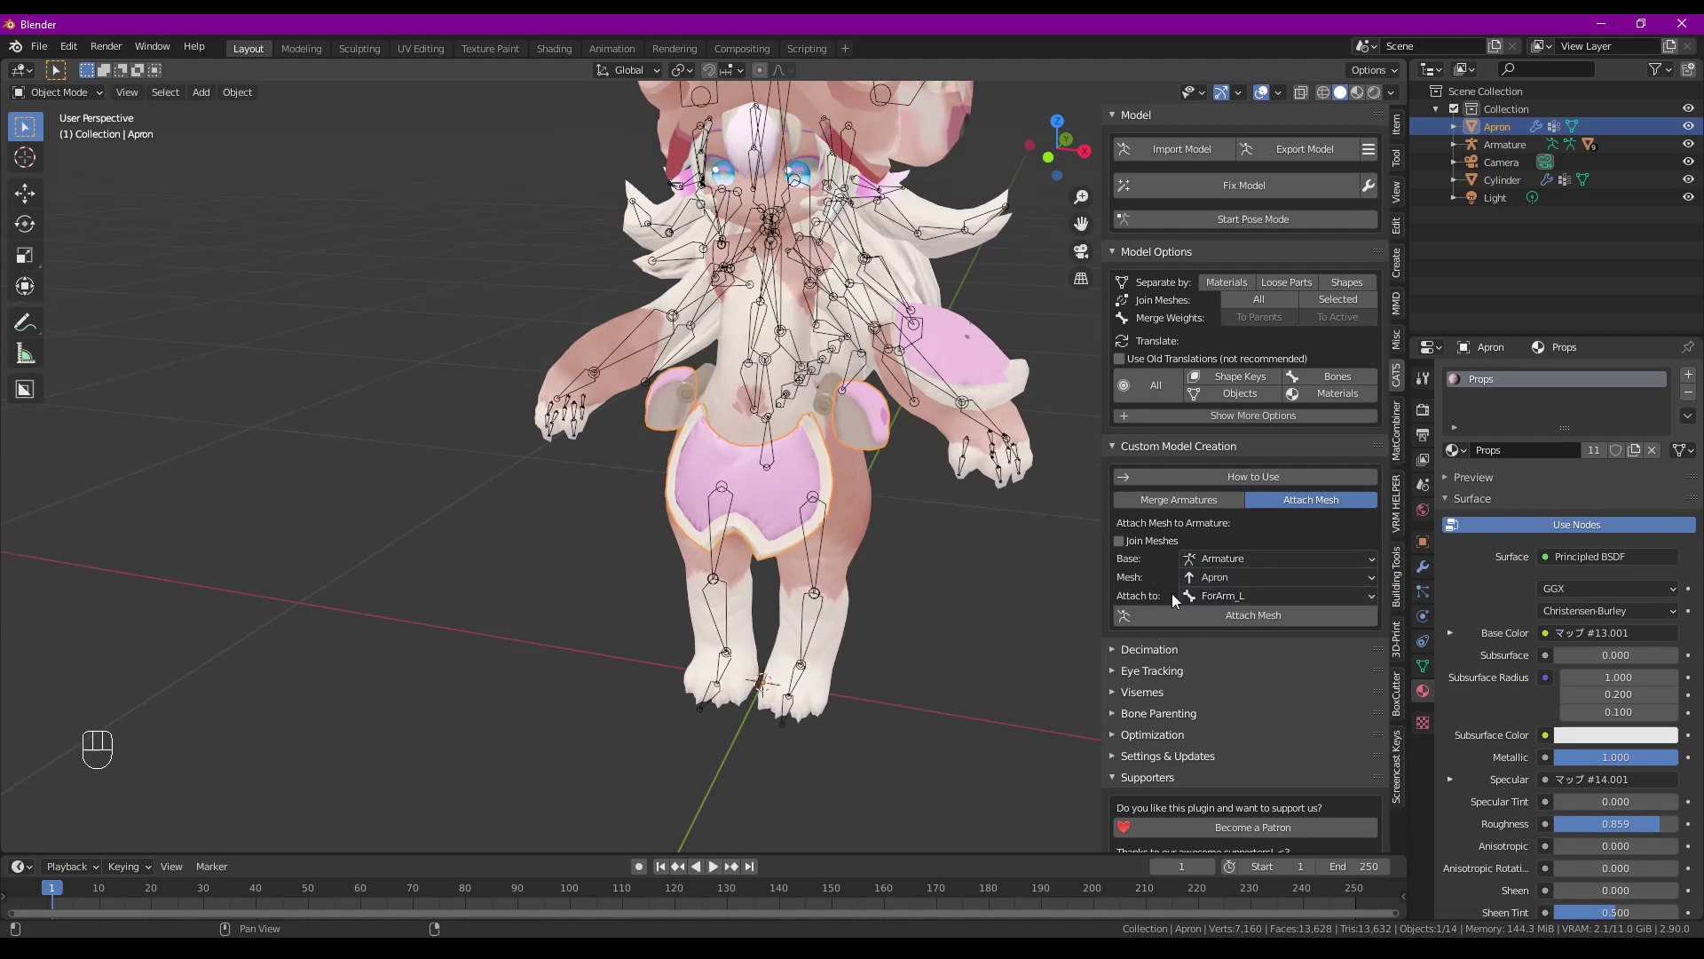
Attach the Apron mesh to the armature's Hips bone
click(1190, 595)
click(1047, 439)
click(1228, 616)
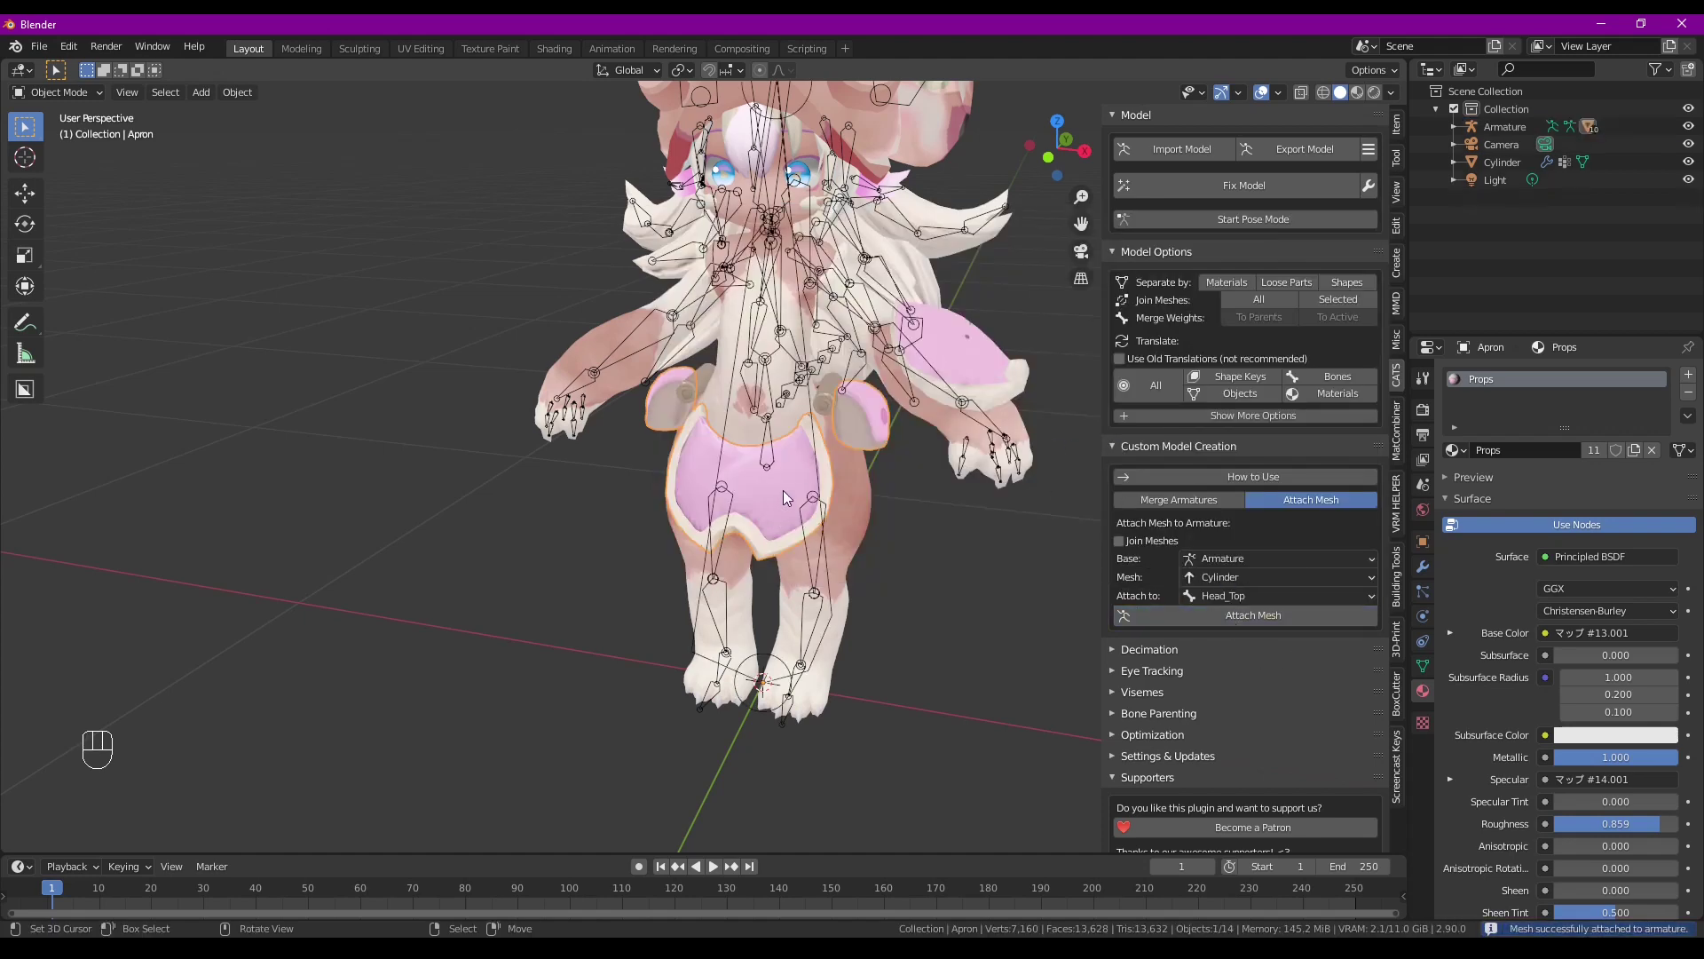
click(808, 460)
key(Tab)
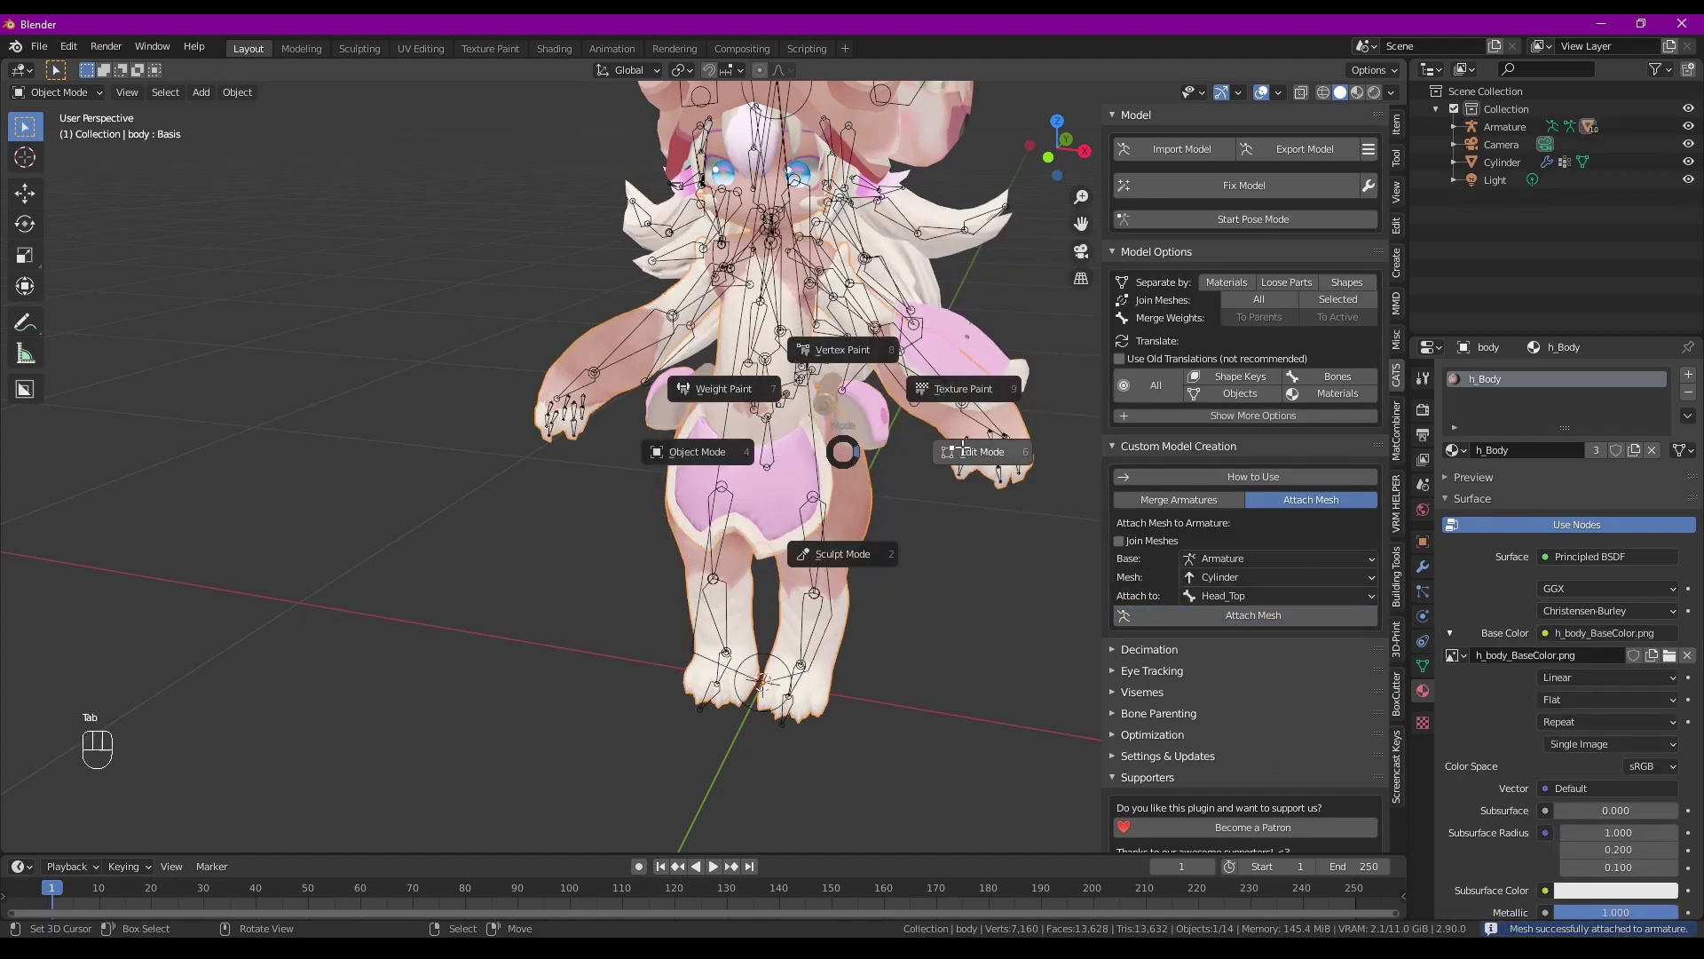
click(963, 451)
key(Tab)
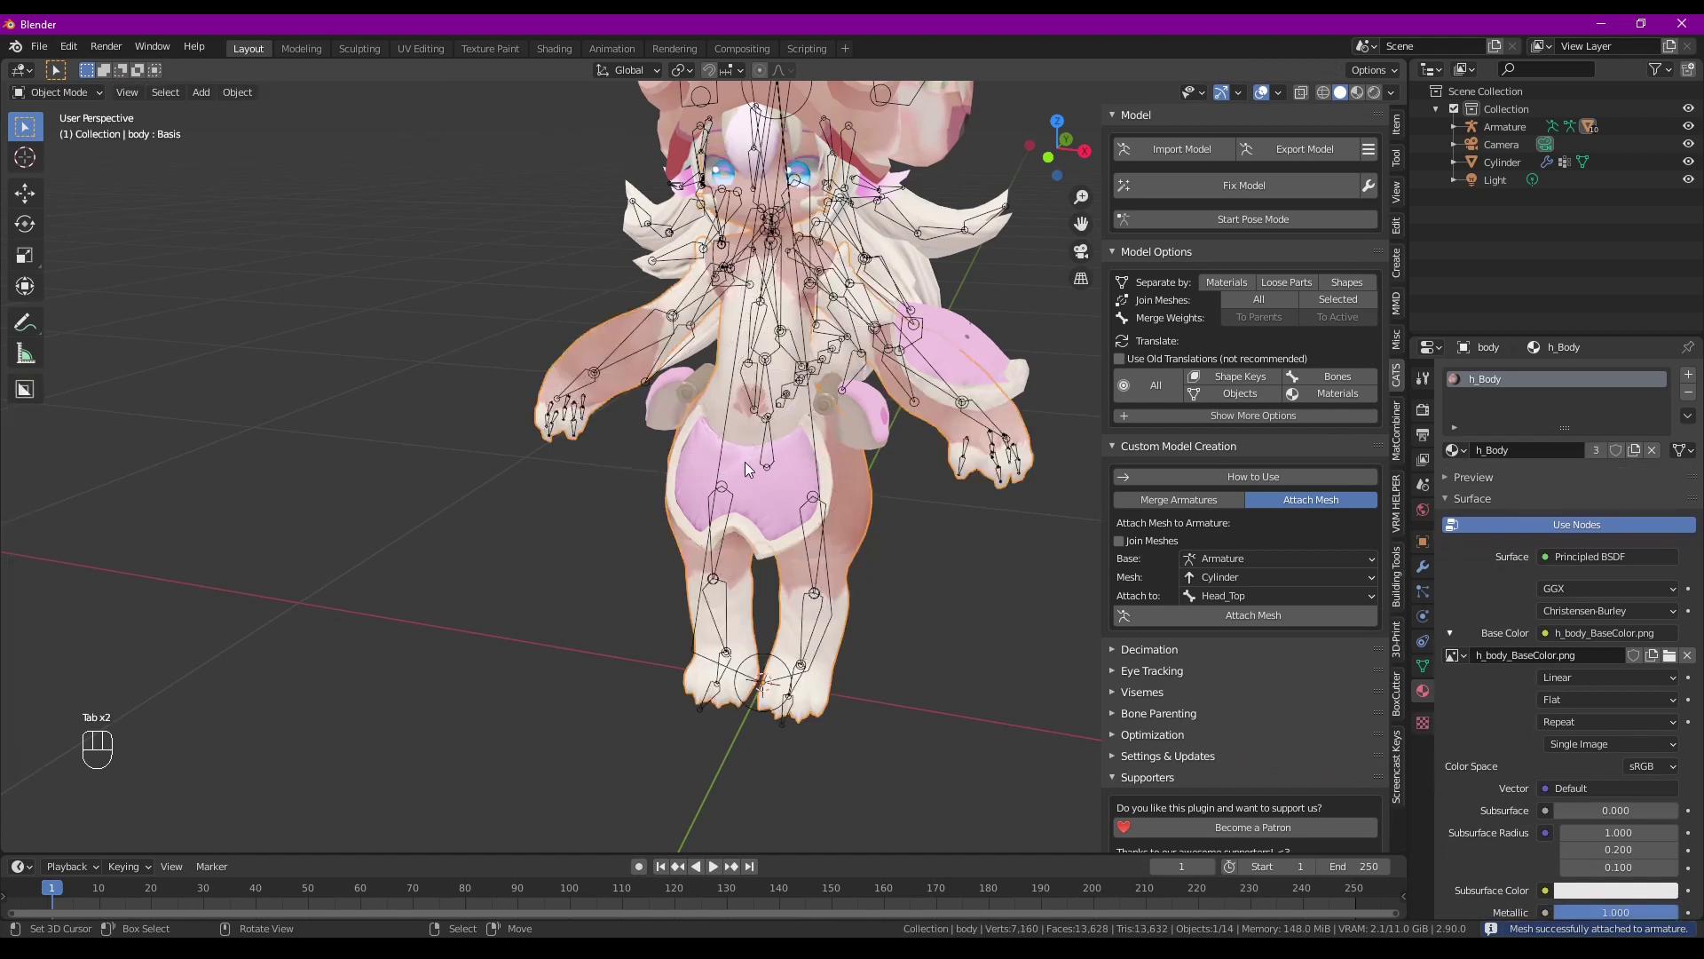
Select the Apron bone in armature Edit Mode and merge its weights into its parent
click(813, 455)
key(Tab)
click(908, 466)
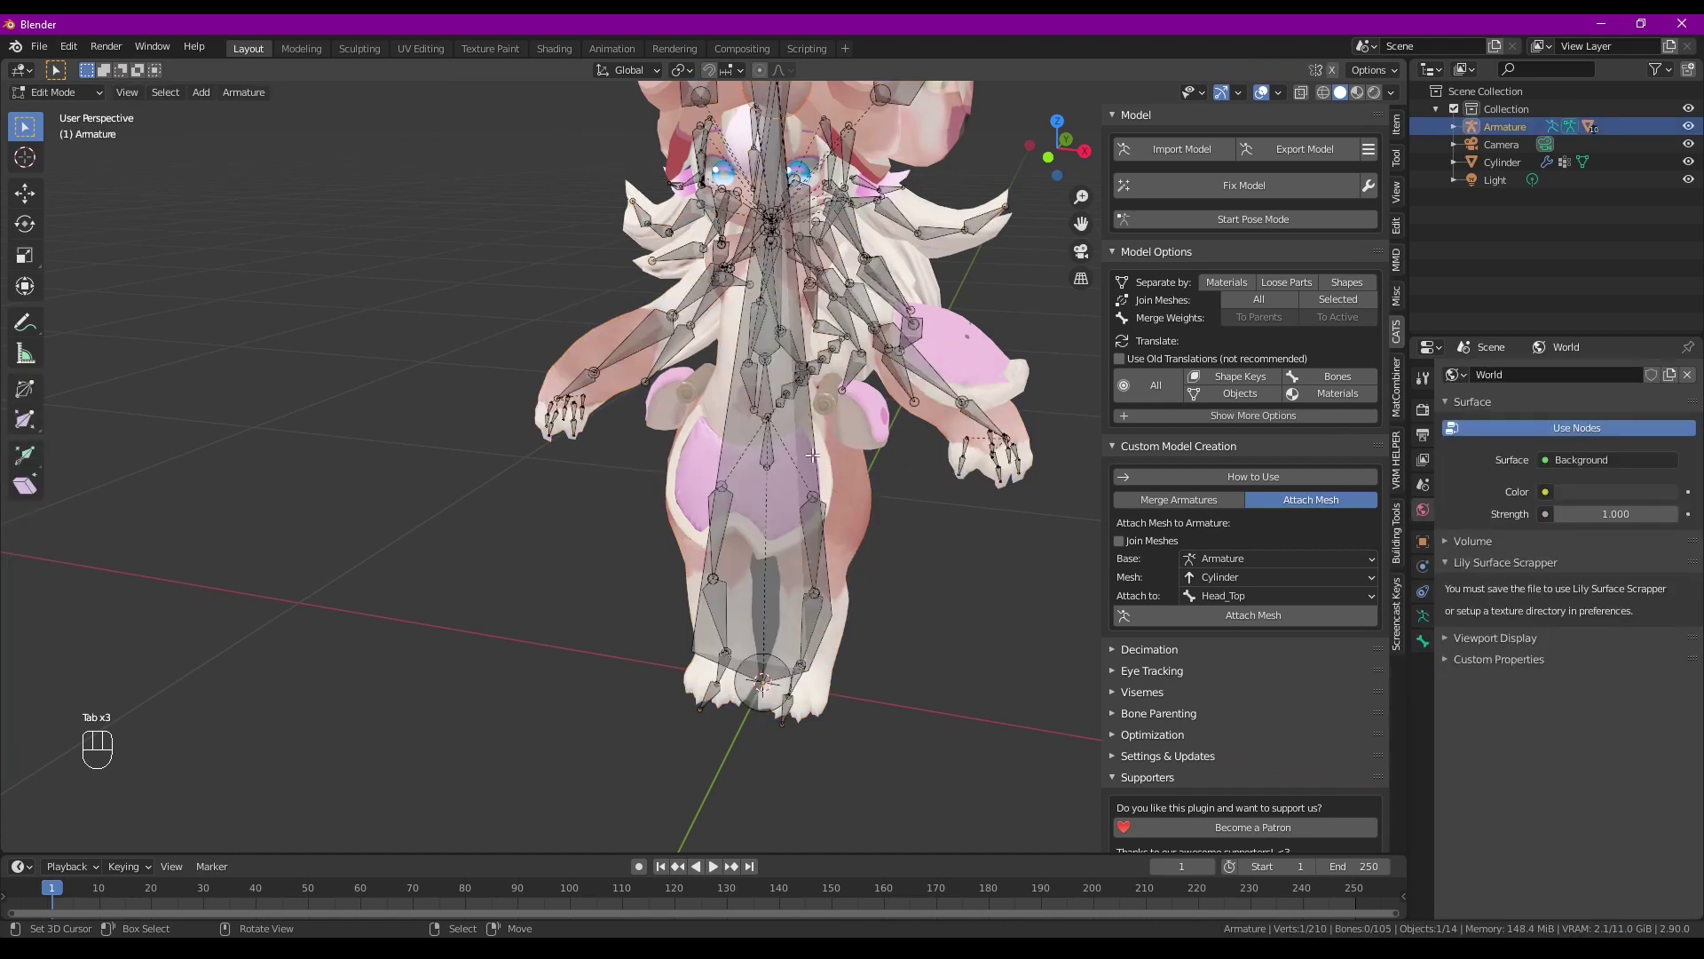
click(813, 454)
middle_drag(888, 402, 763, 431)
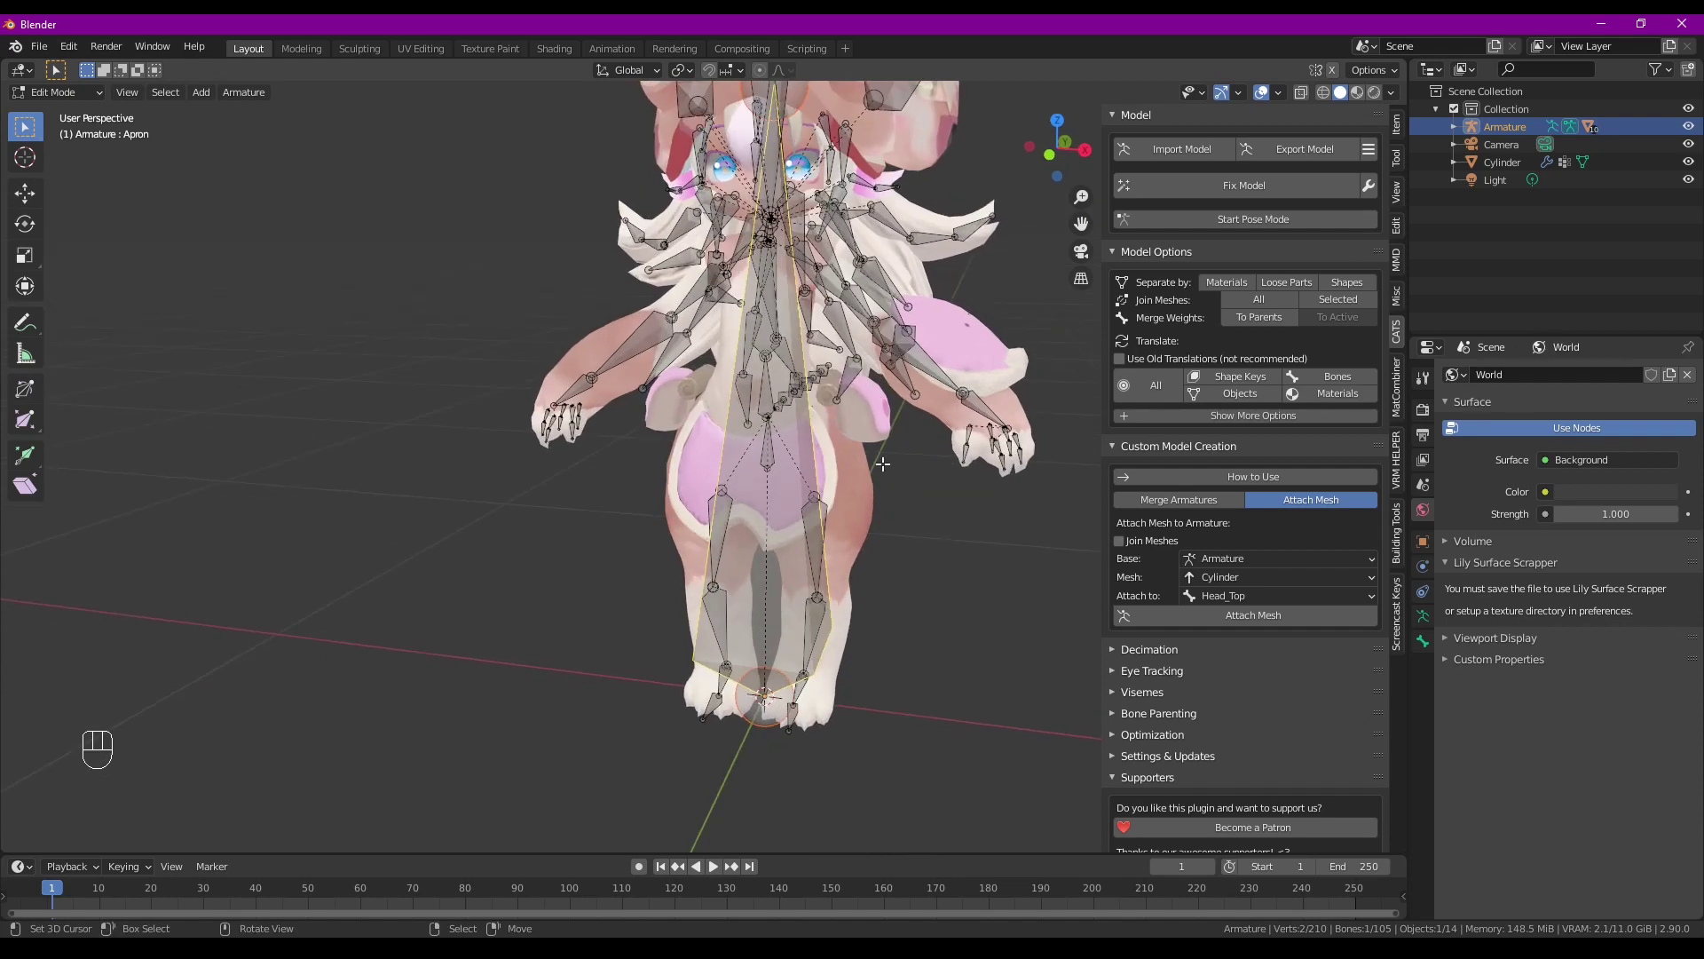
middle_drag(882, 463, 860, 514)
click(1258, 317)
key(Tab)
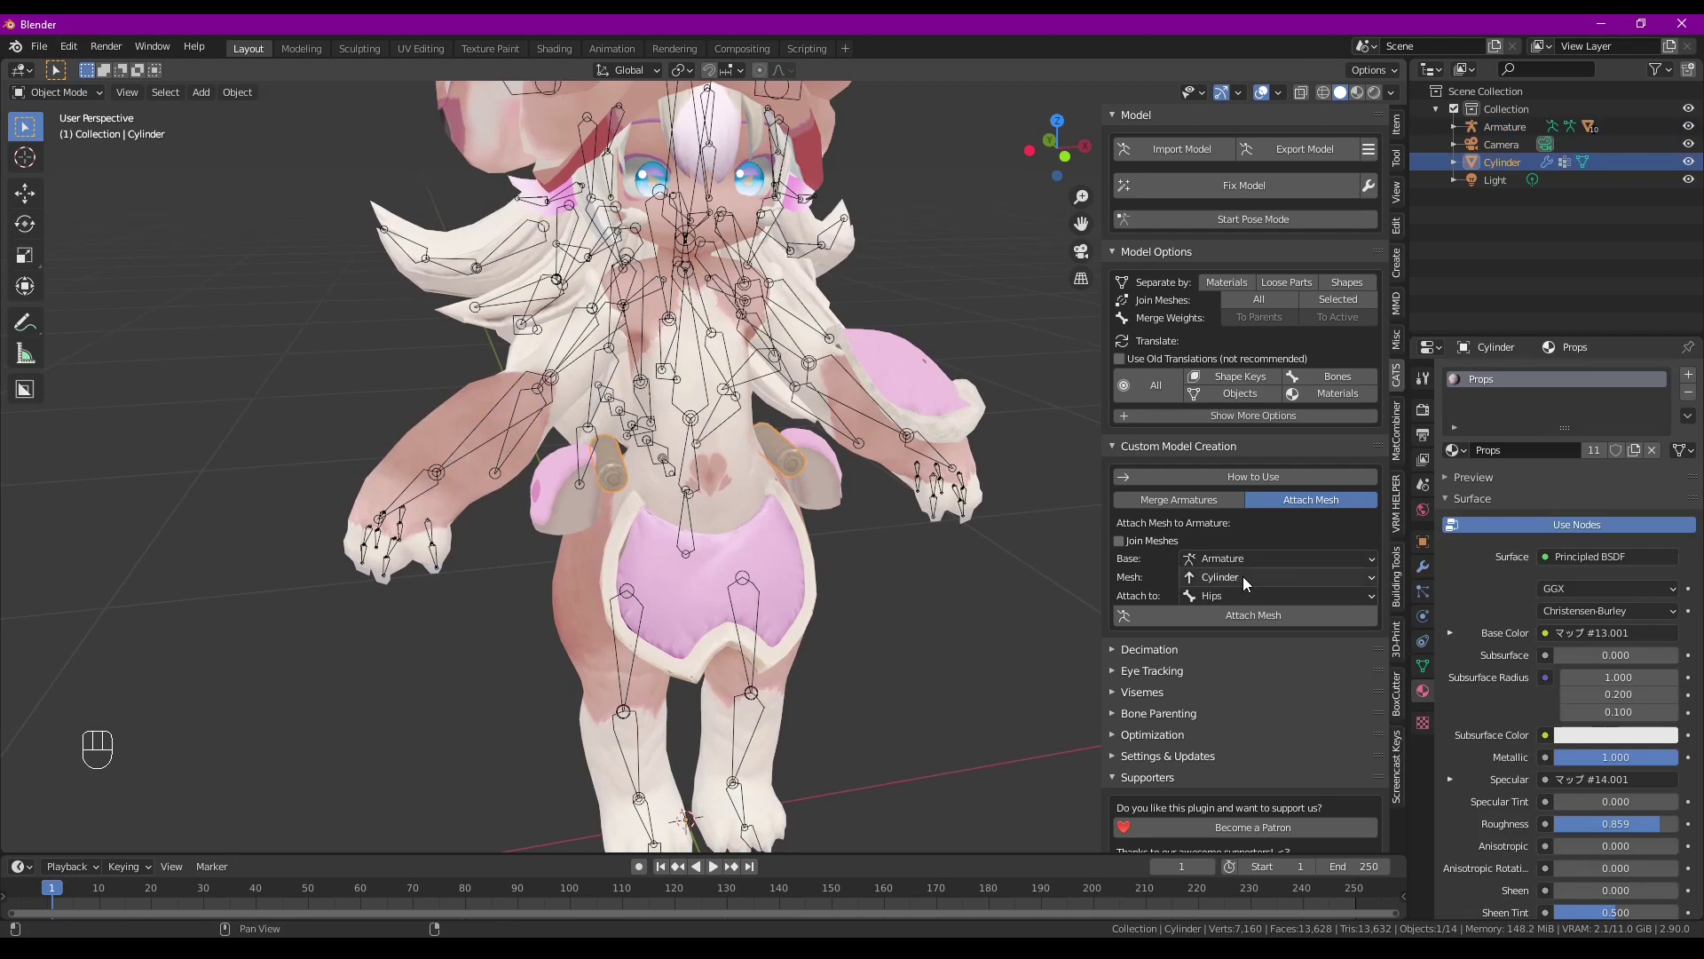
With X-ray on, select one waist ring of the Cylinder and delete its vertices
middle_drag(1047, 568, 831, 540)
key(Tab)
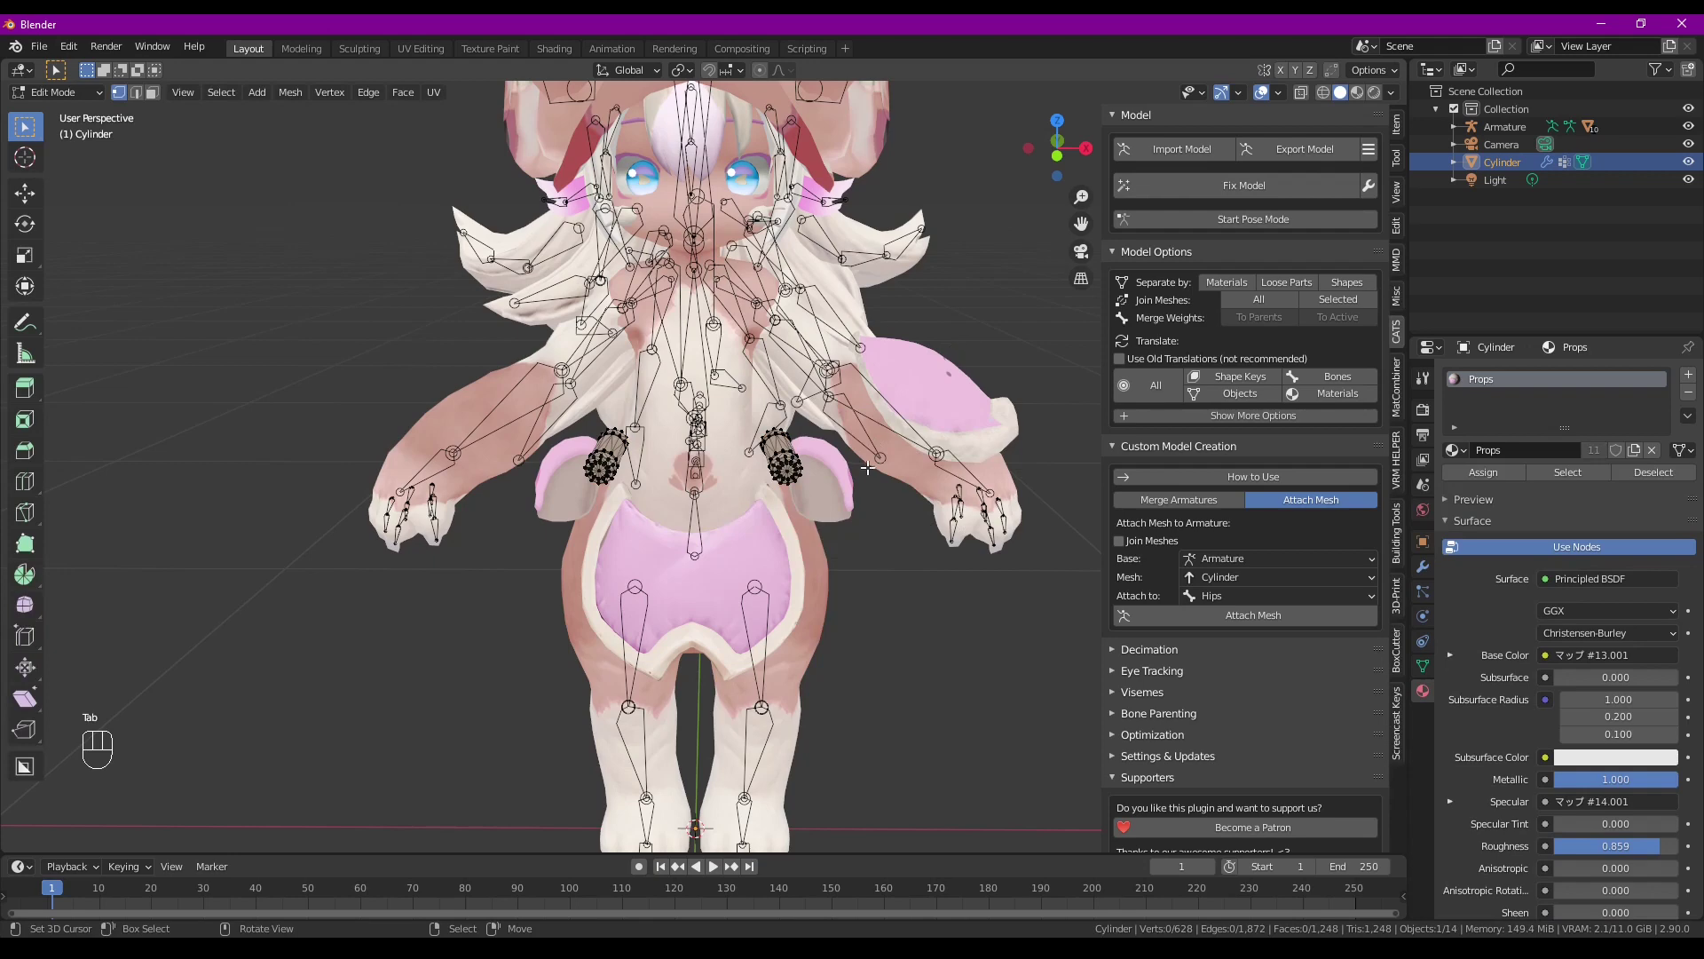
key(Tab)
click(1302, 90)
middle_drag(941, 373, 790, 457)
double_click(787, 459)
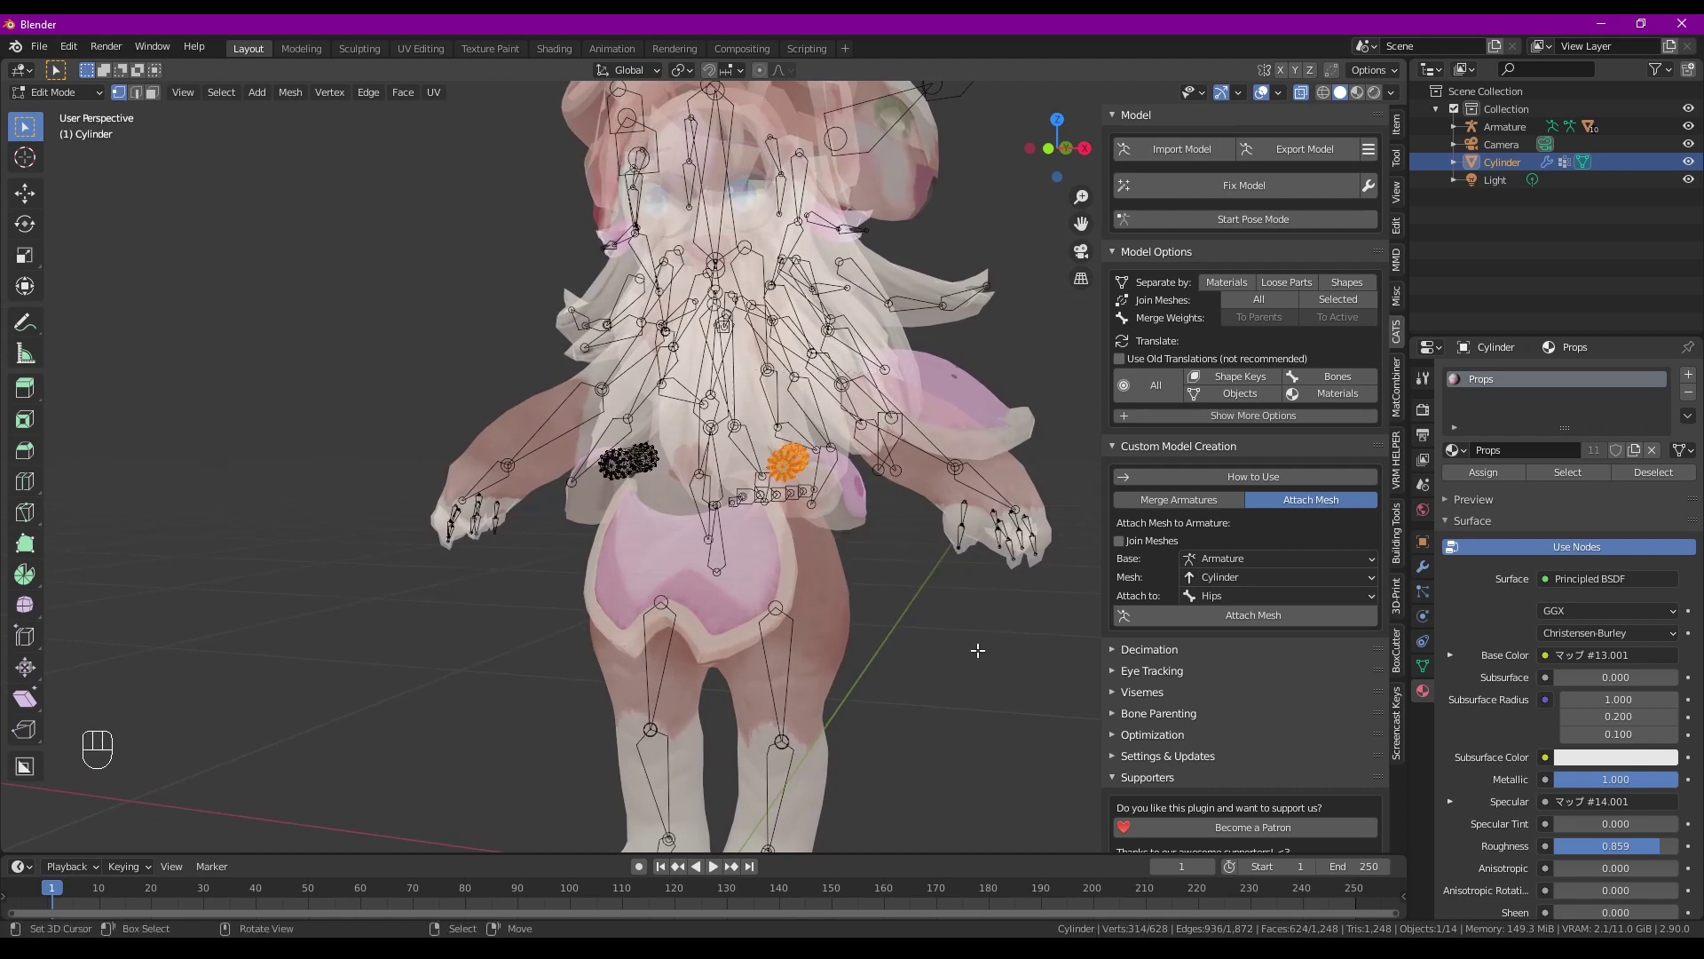
middle_drag(977, 651, 911, 600)
key(x)
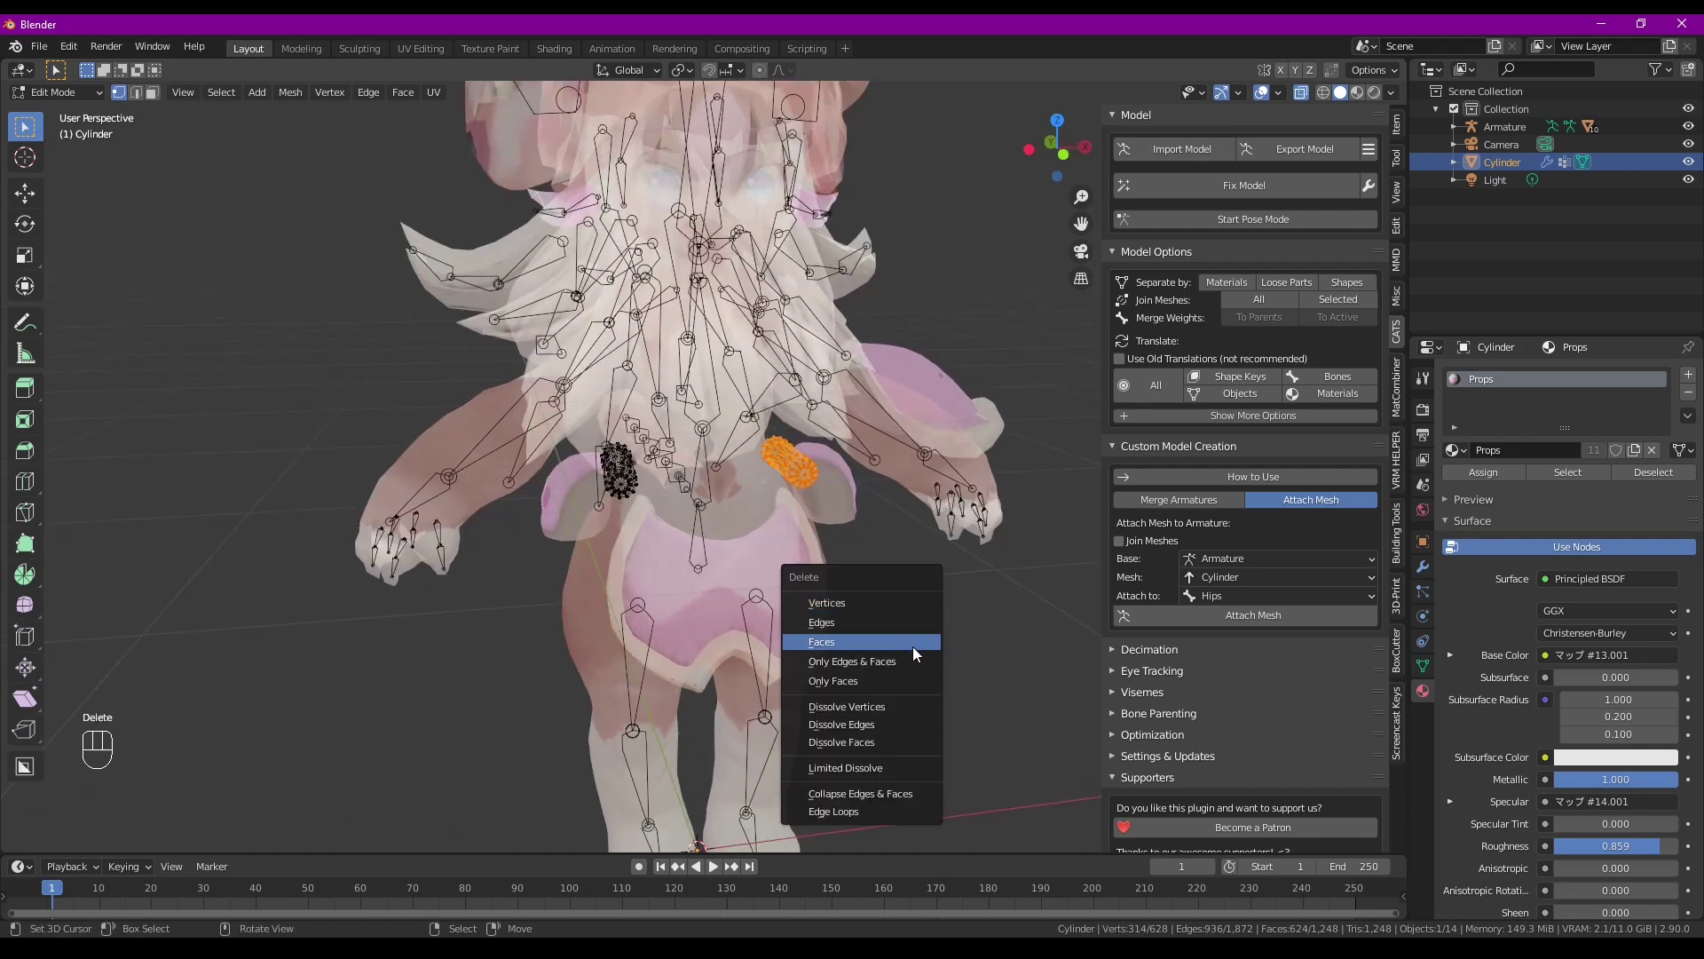
click(881, 609)
key(Tab)
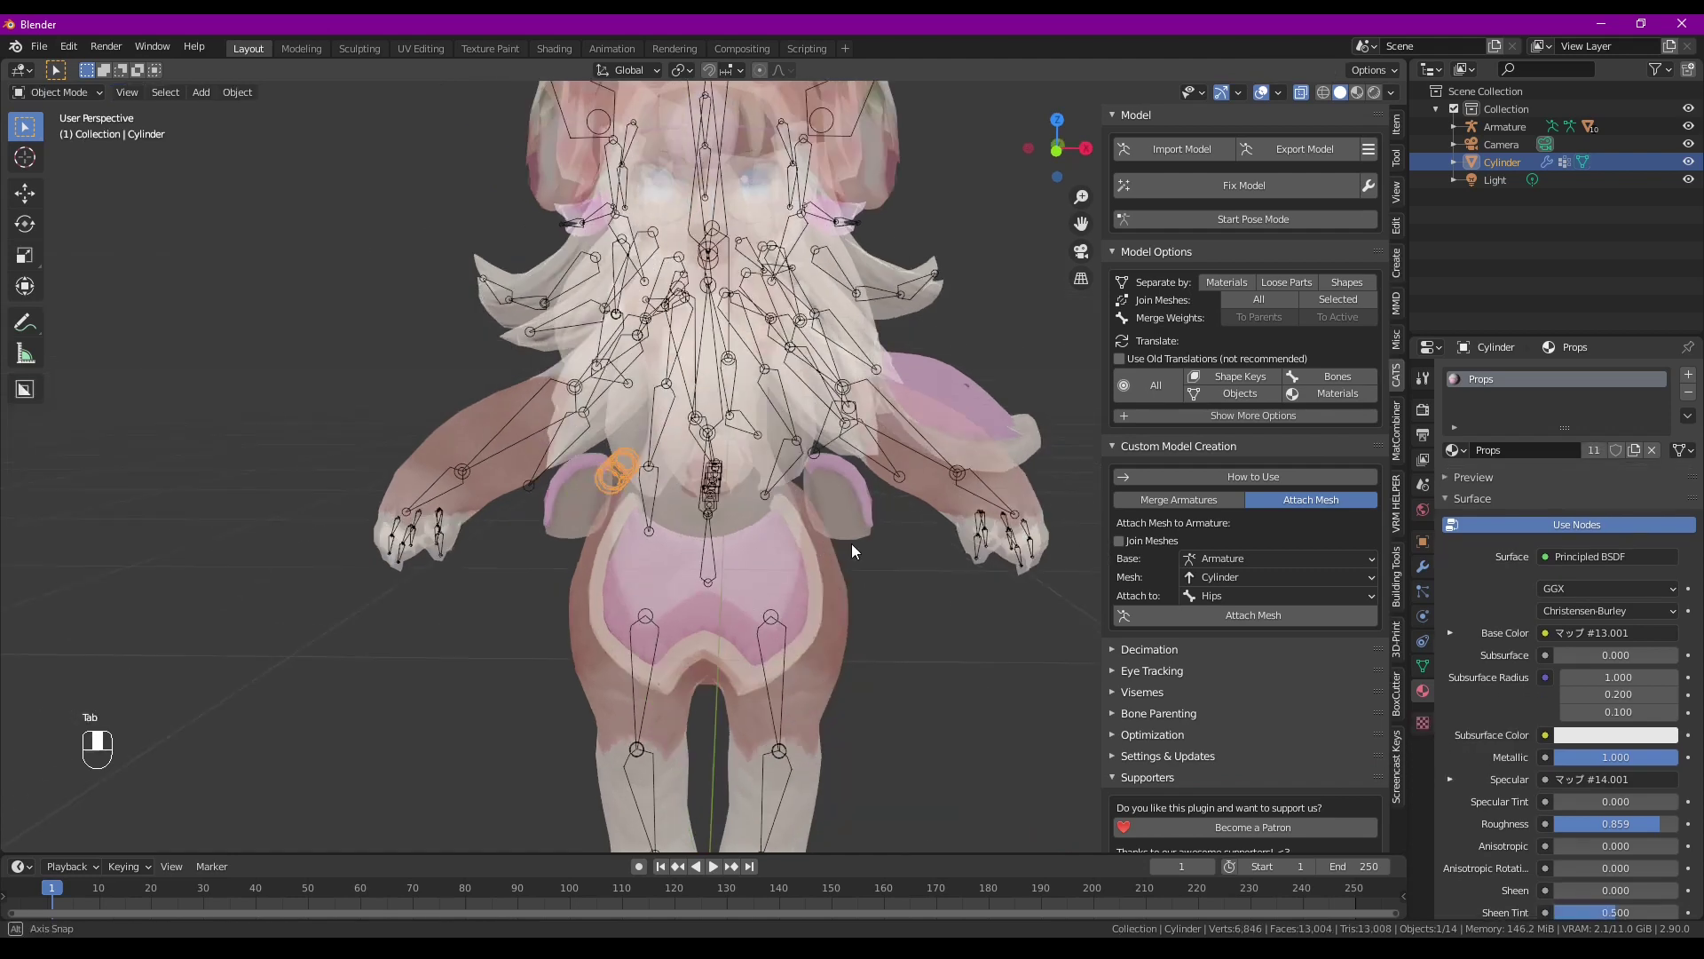
Turn X-ray off and orbit around the rigged character to view it from several angles
click(1301, 93)
middle_drag(865, 417, 863, 535)
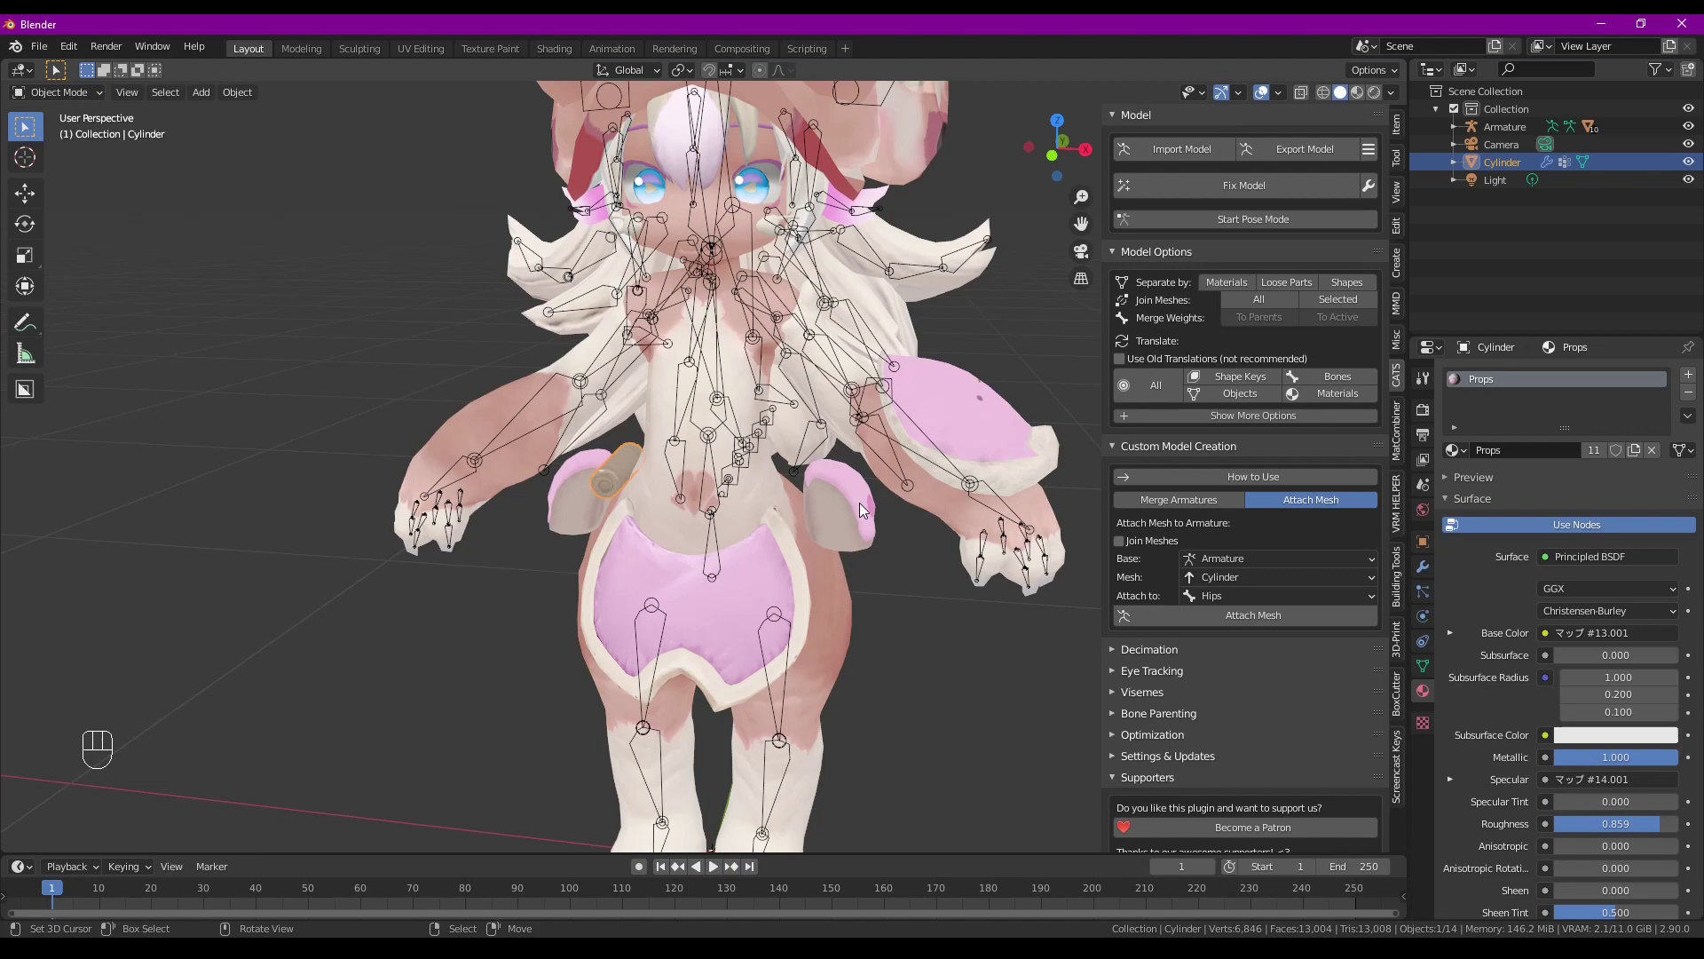
mouse_move(867, 498)
middle_down()
mouse_move(940, 471)
mouse_move(812, 476)
mouse_move(852, 487)
mouse_move(840, 456)
mouse_move(854, 483)
middle_up()
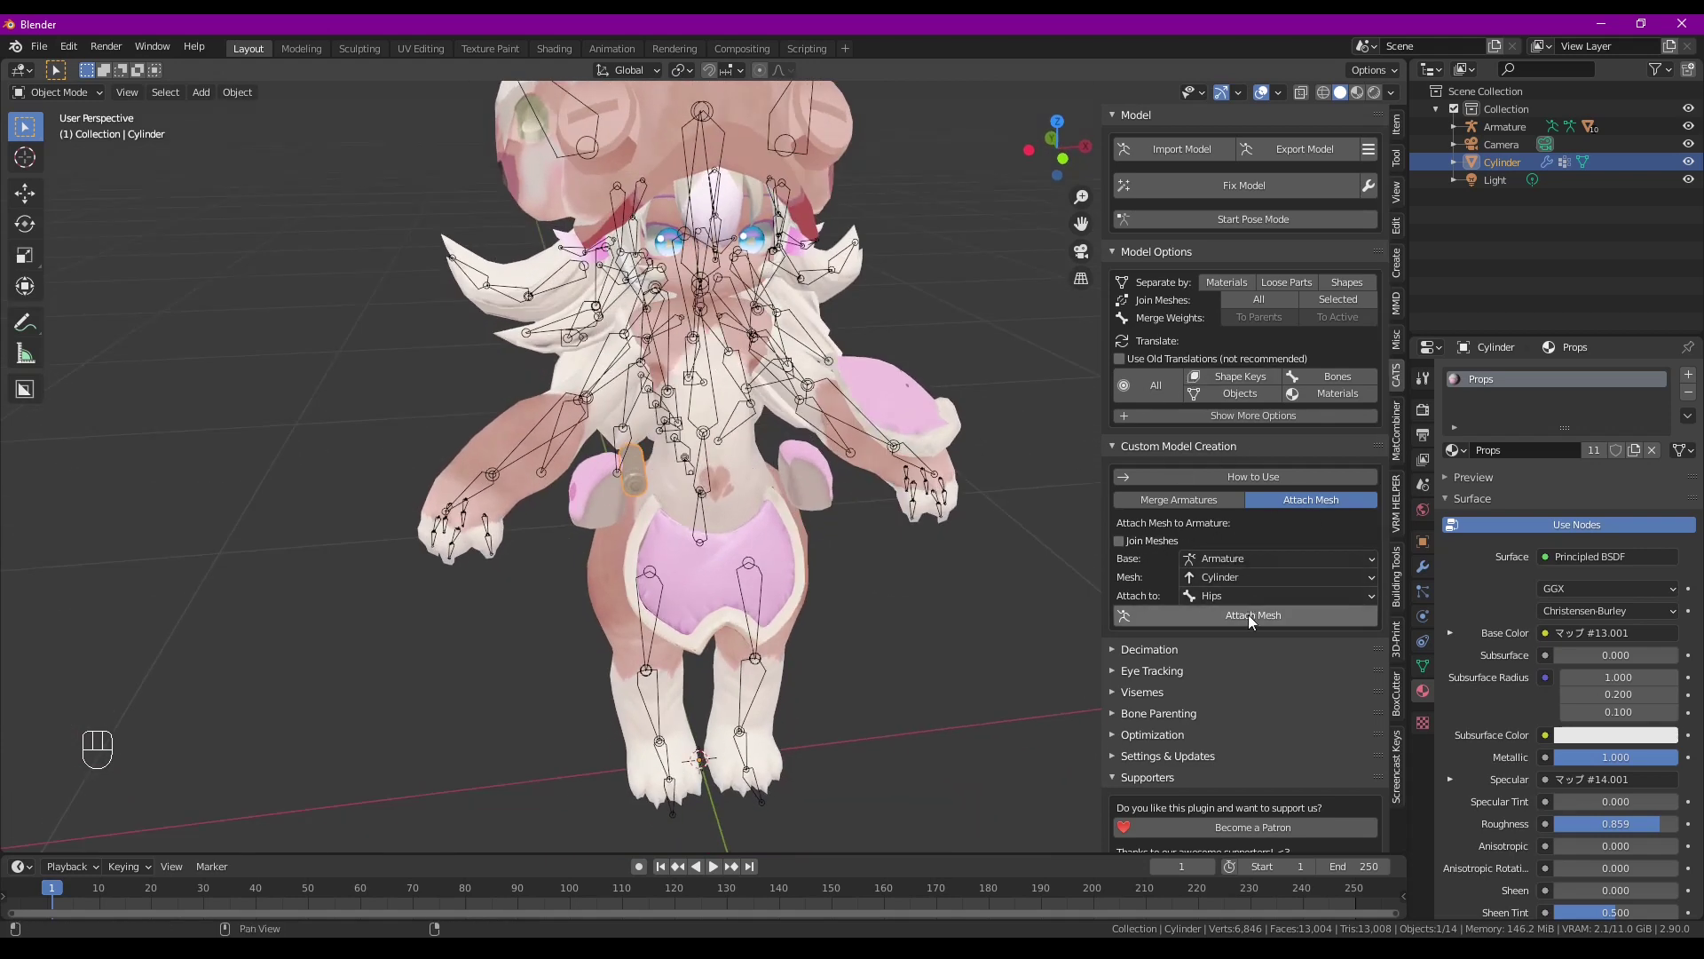
Join Cylinder to the Armature at Hips, then merge the Cylinder bone into its parent
click(1276, 618)
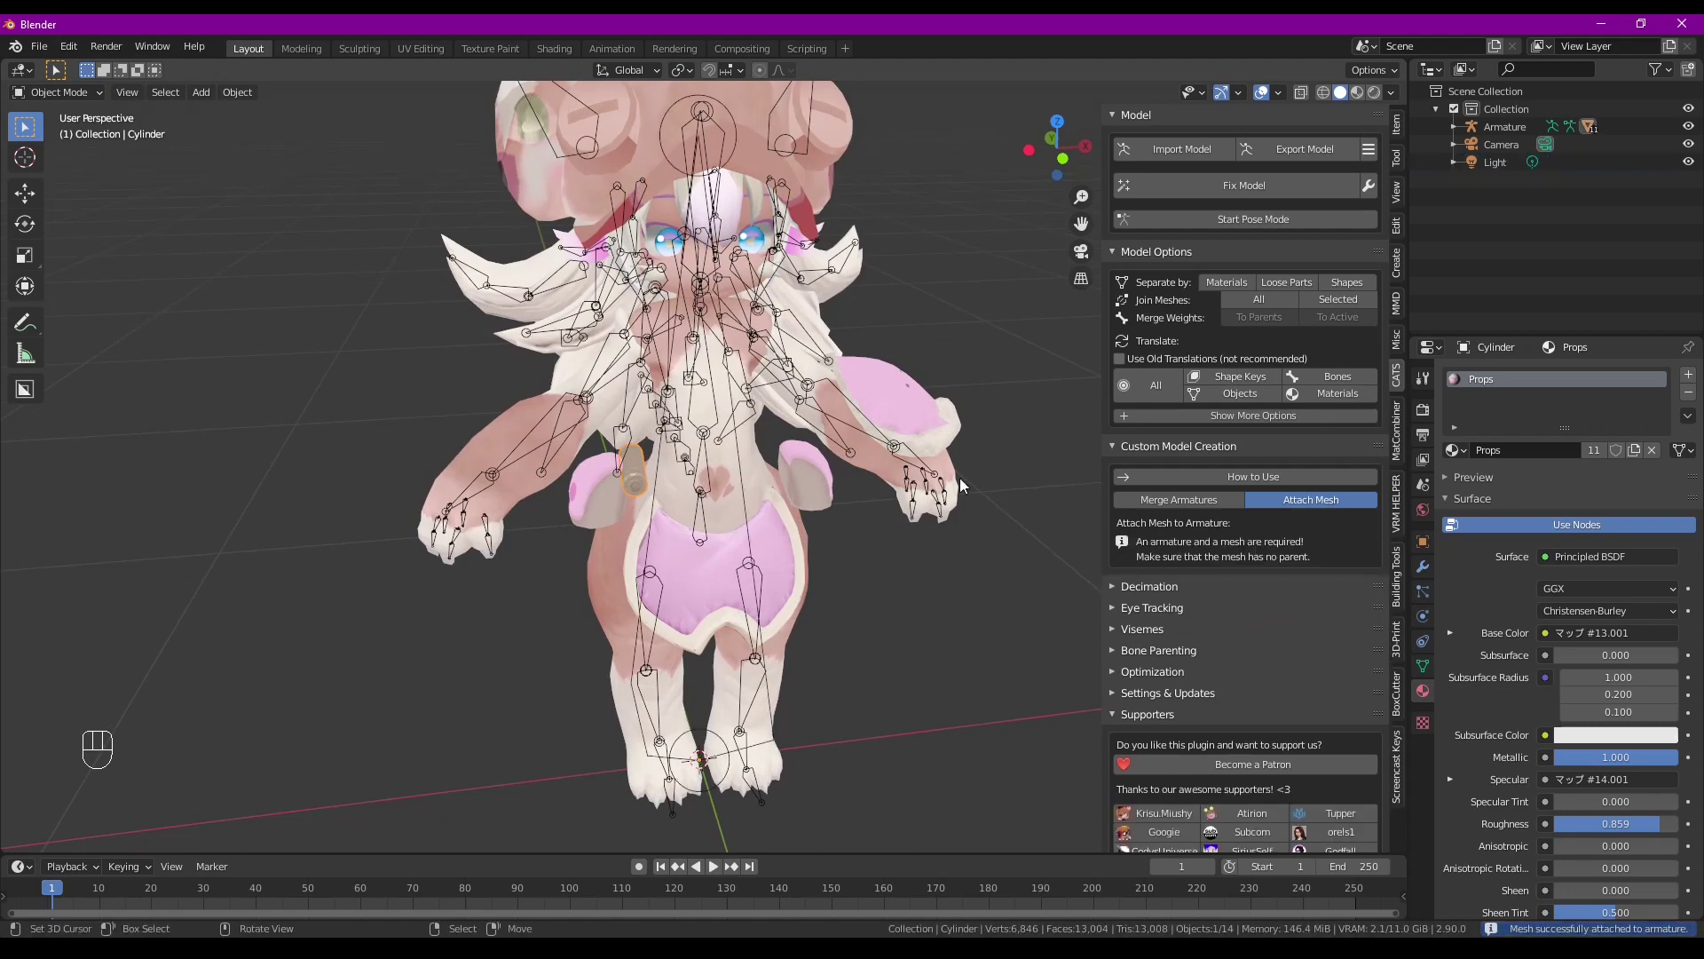
click(744, 509)
key(Tab)
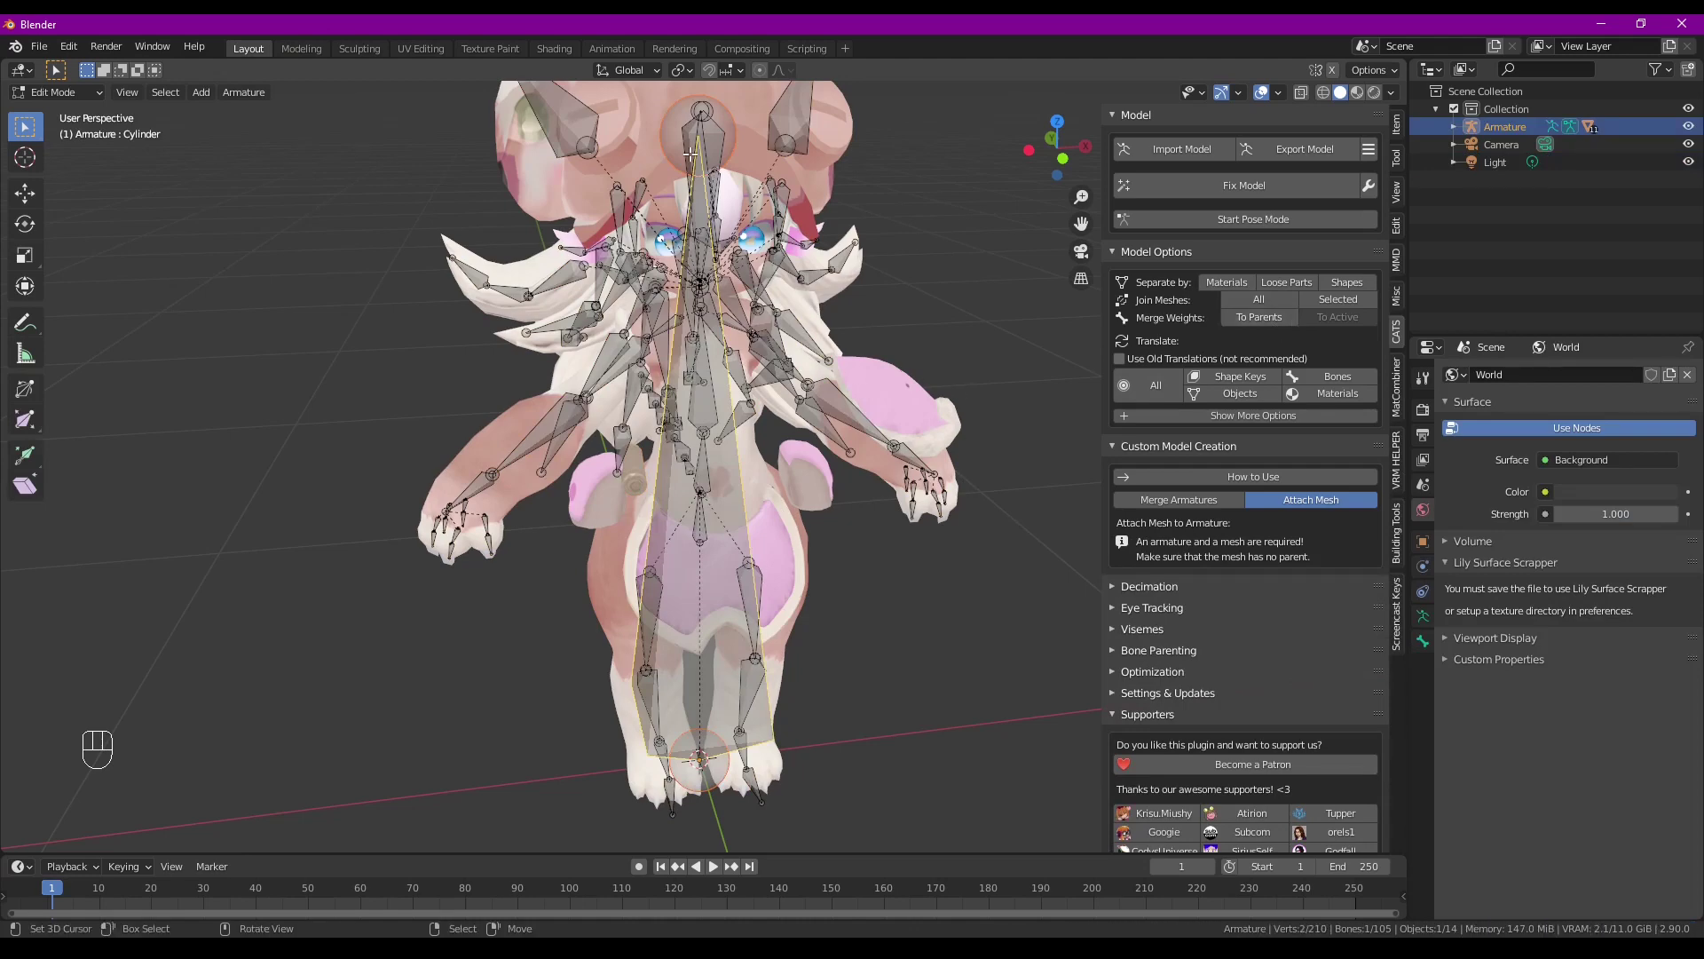
click(1248, 319)
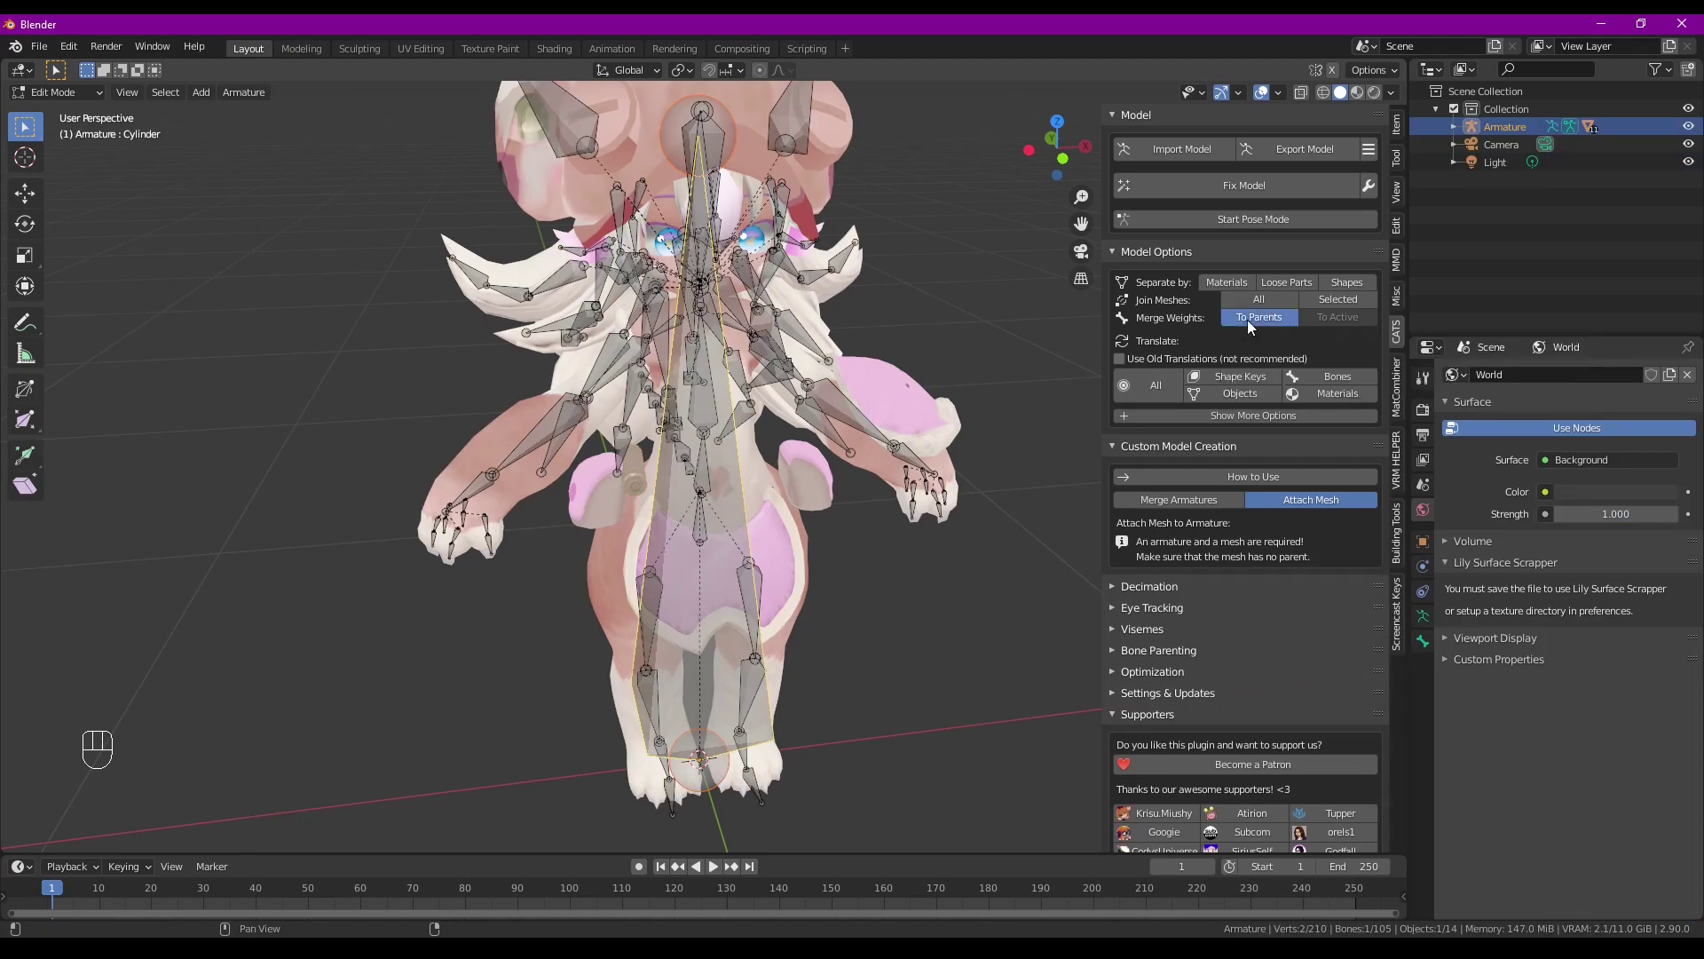
middle_drag(925, 590, 810, 591)
scroll(810, 591, up, 3)
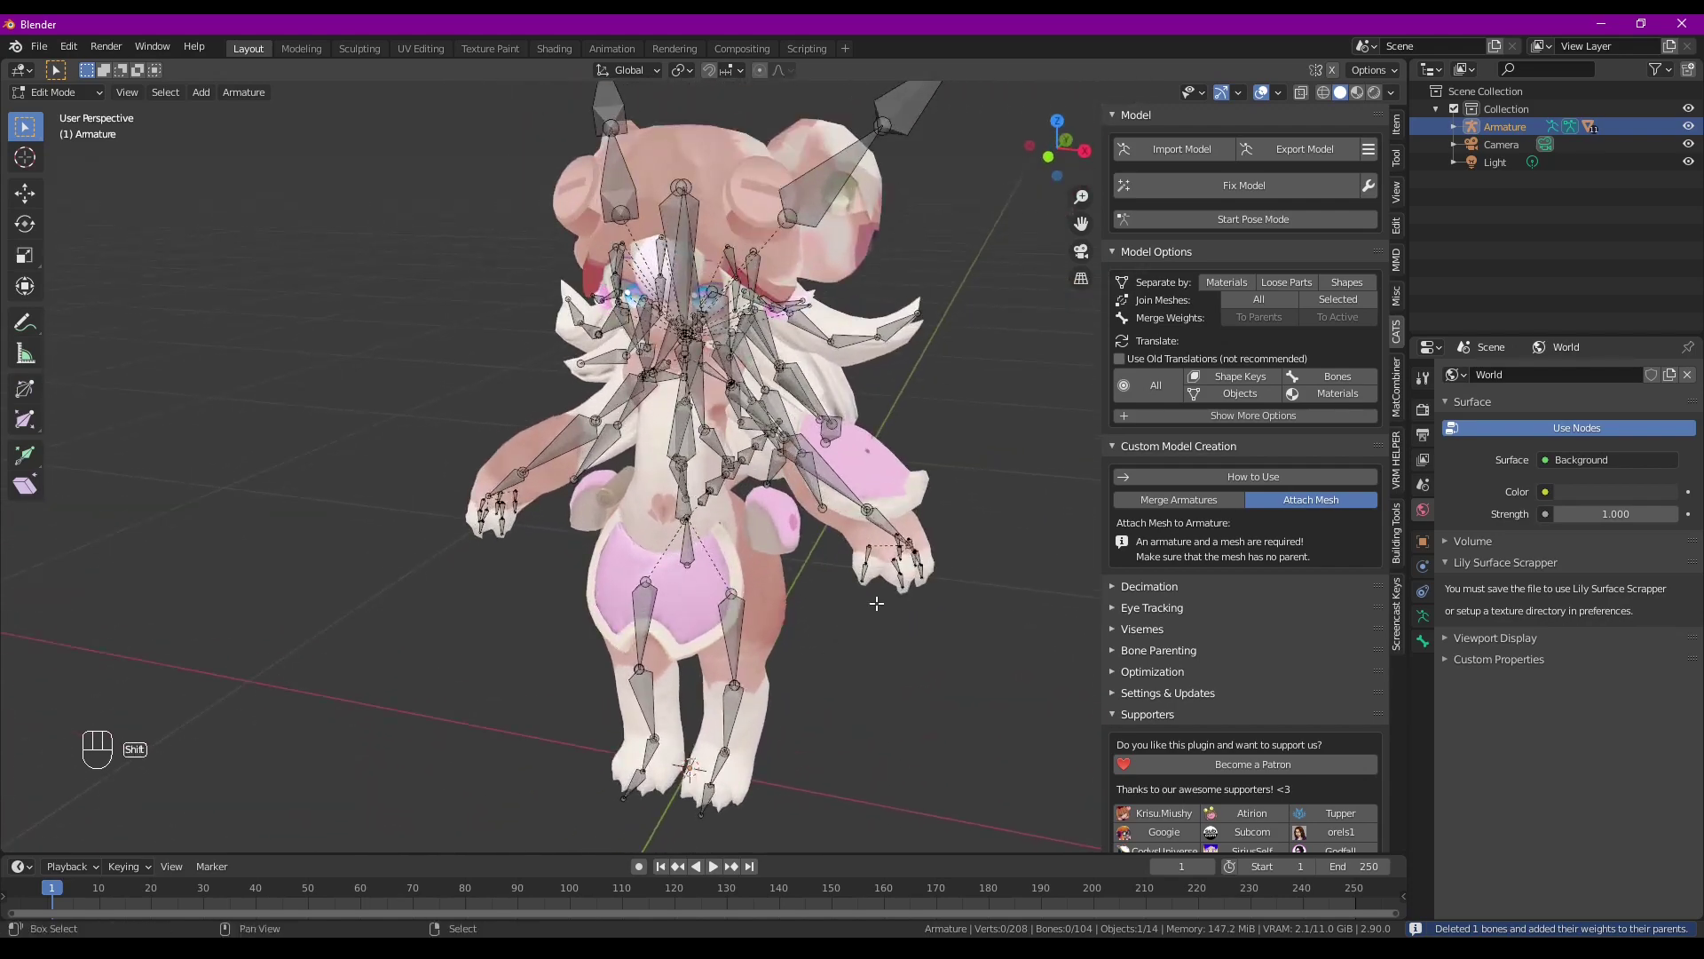
key(Tab)
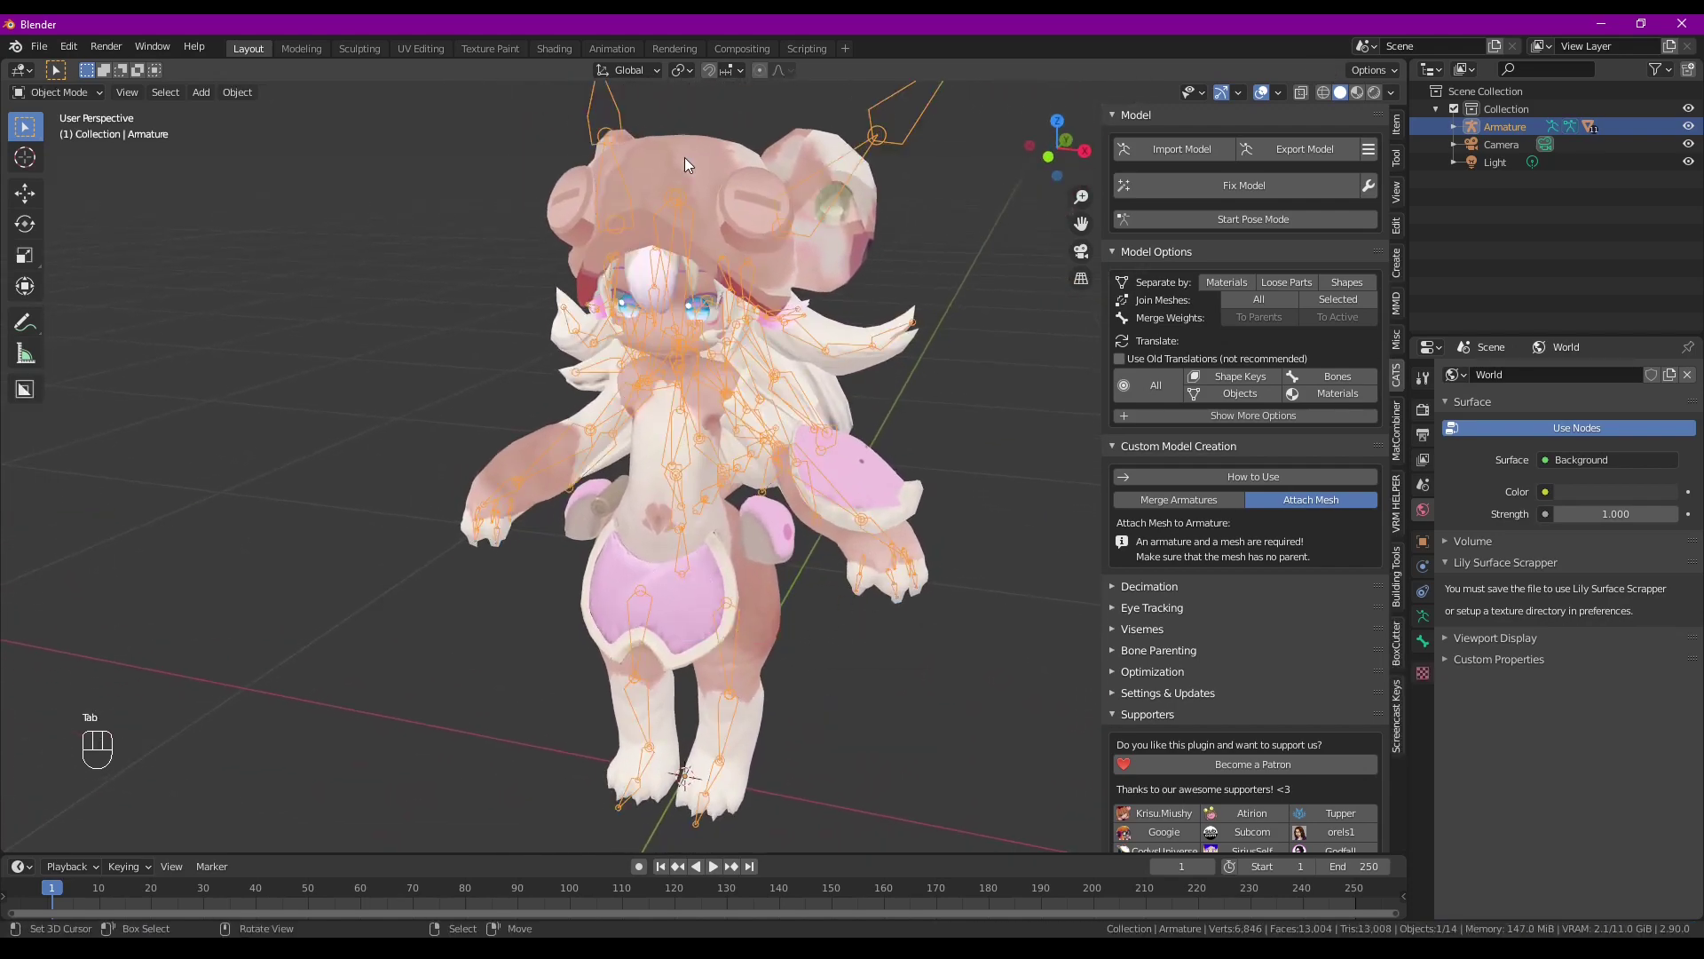
Assign the h_Props material to the Helmet mesh
click(684, 157)
click(1456, 450)
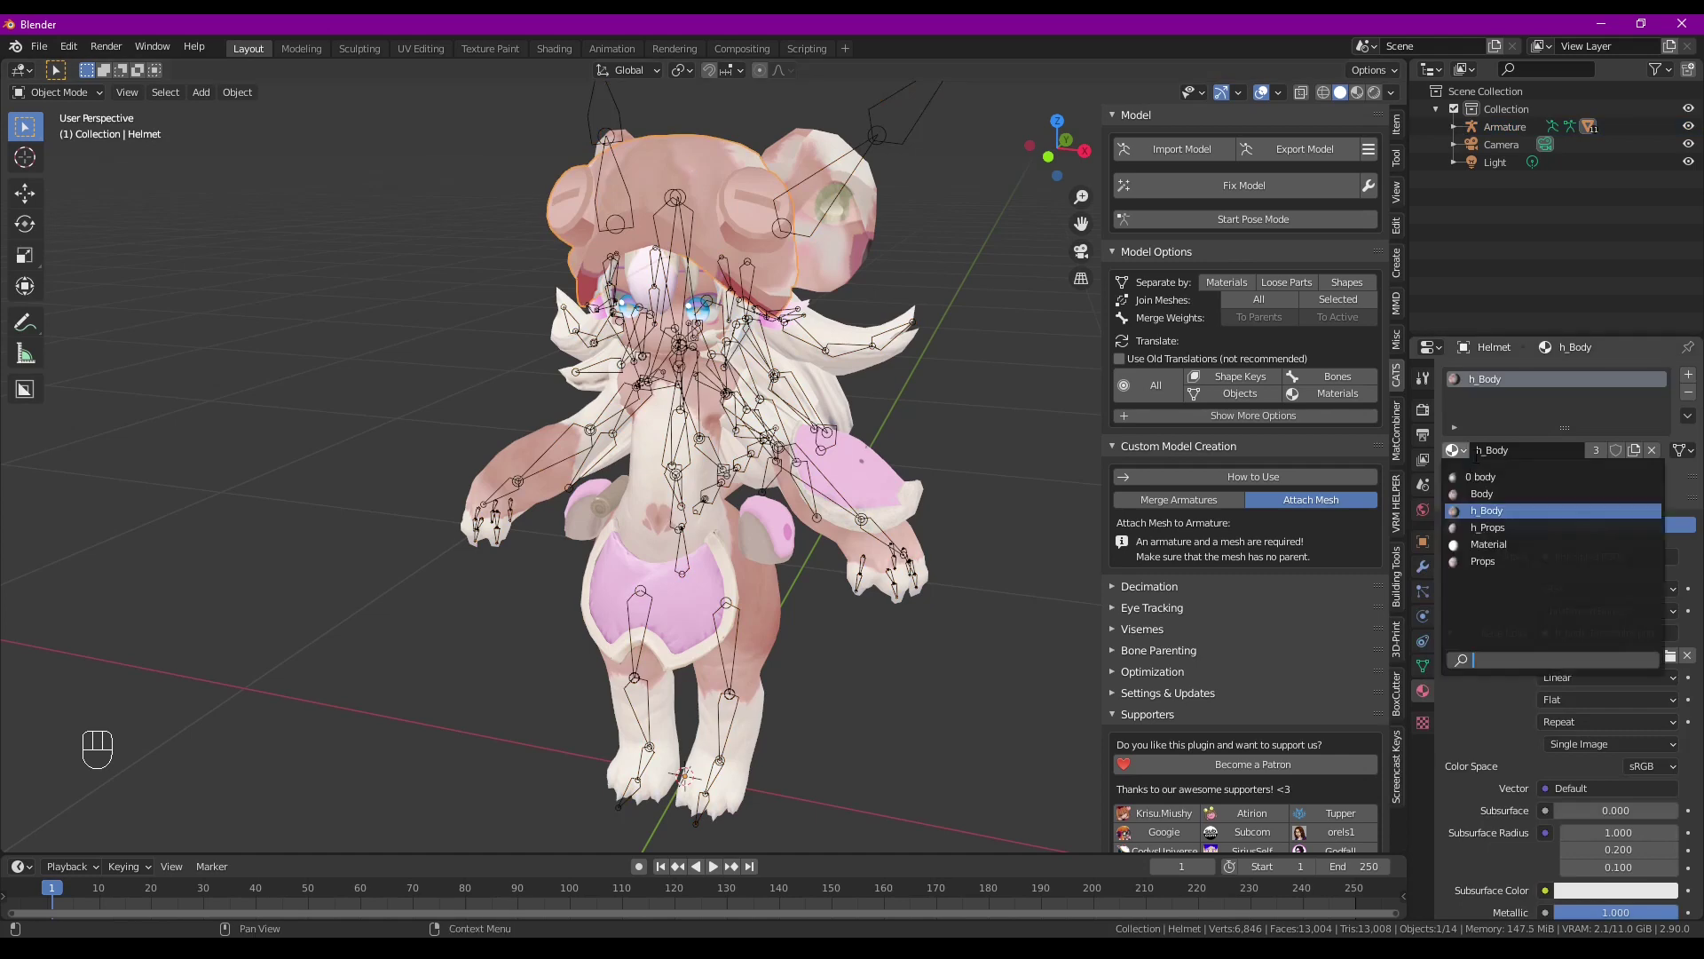
click(1522, 528)
middle_drag(937, 358, 877, 271)
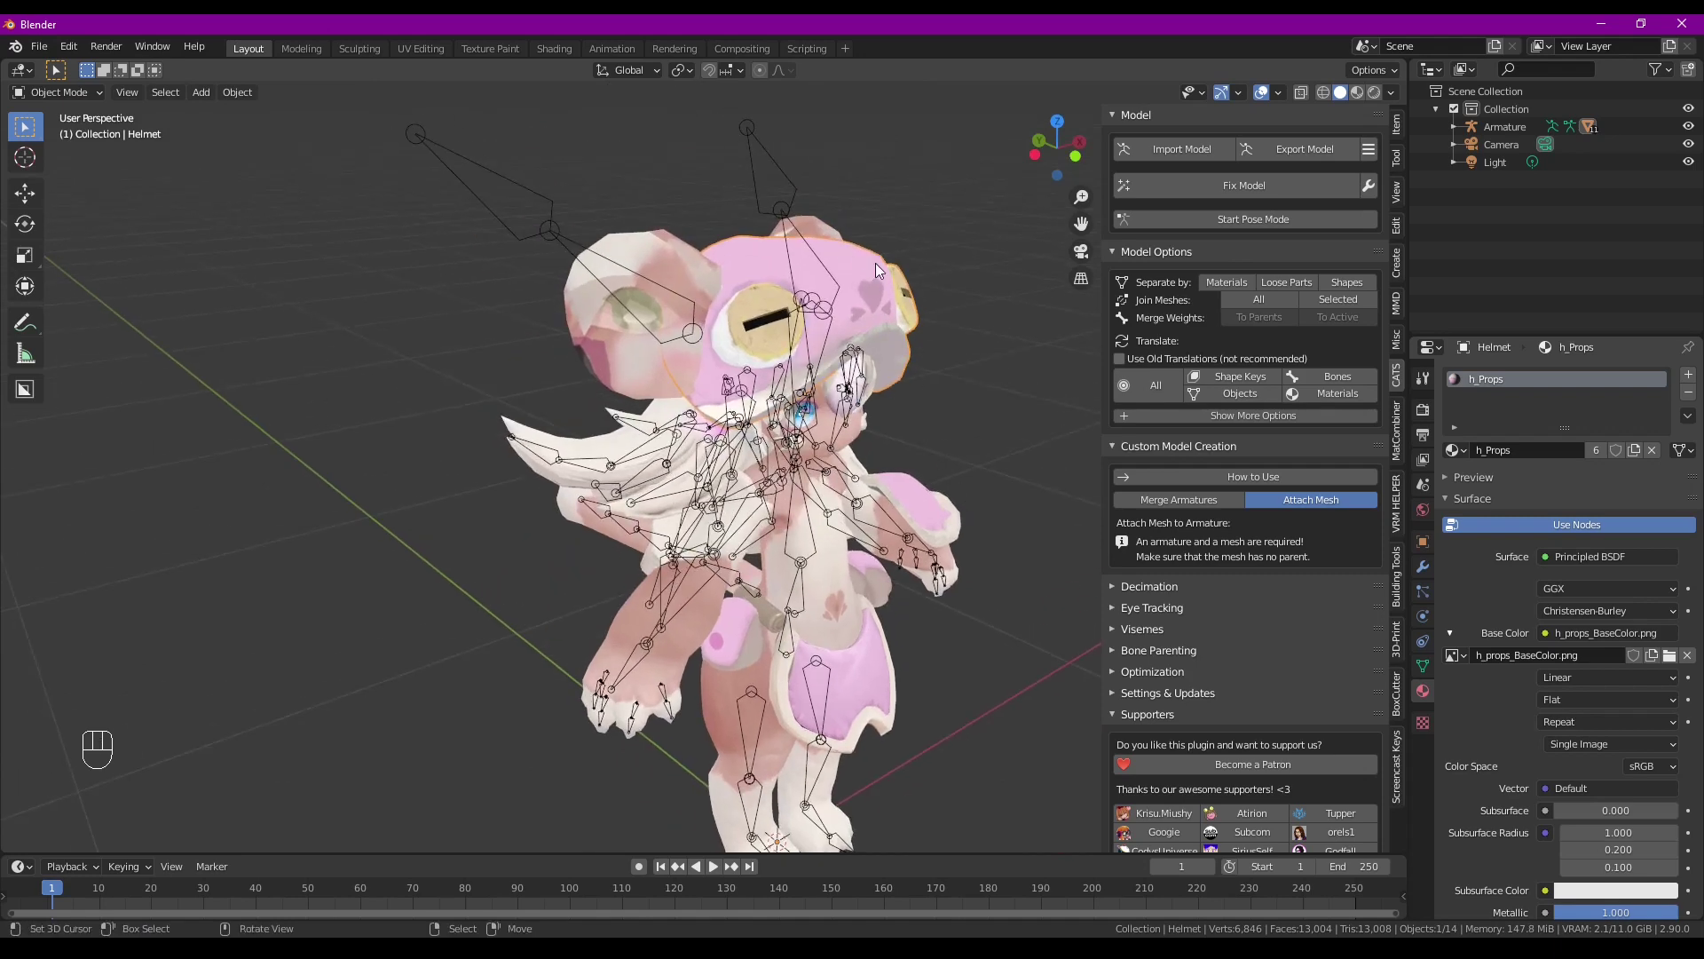
Assign the h_Props material to the Ear mesh as well
click(632, 257)
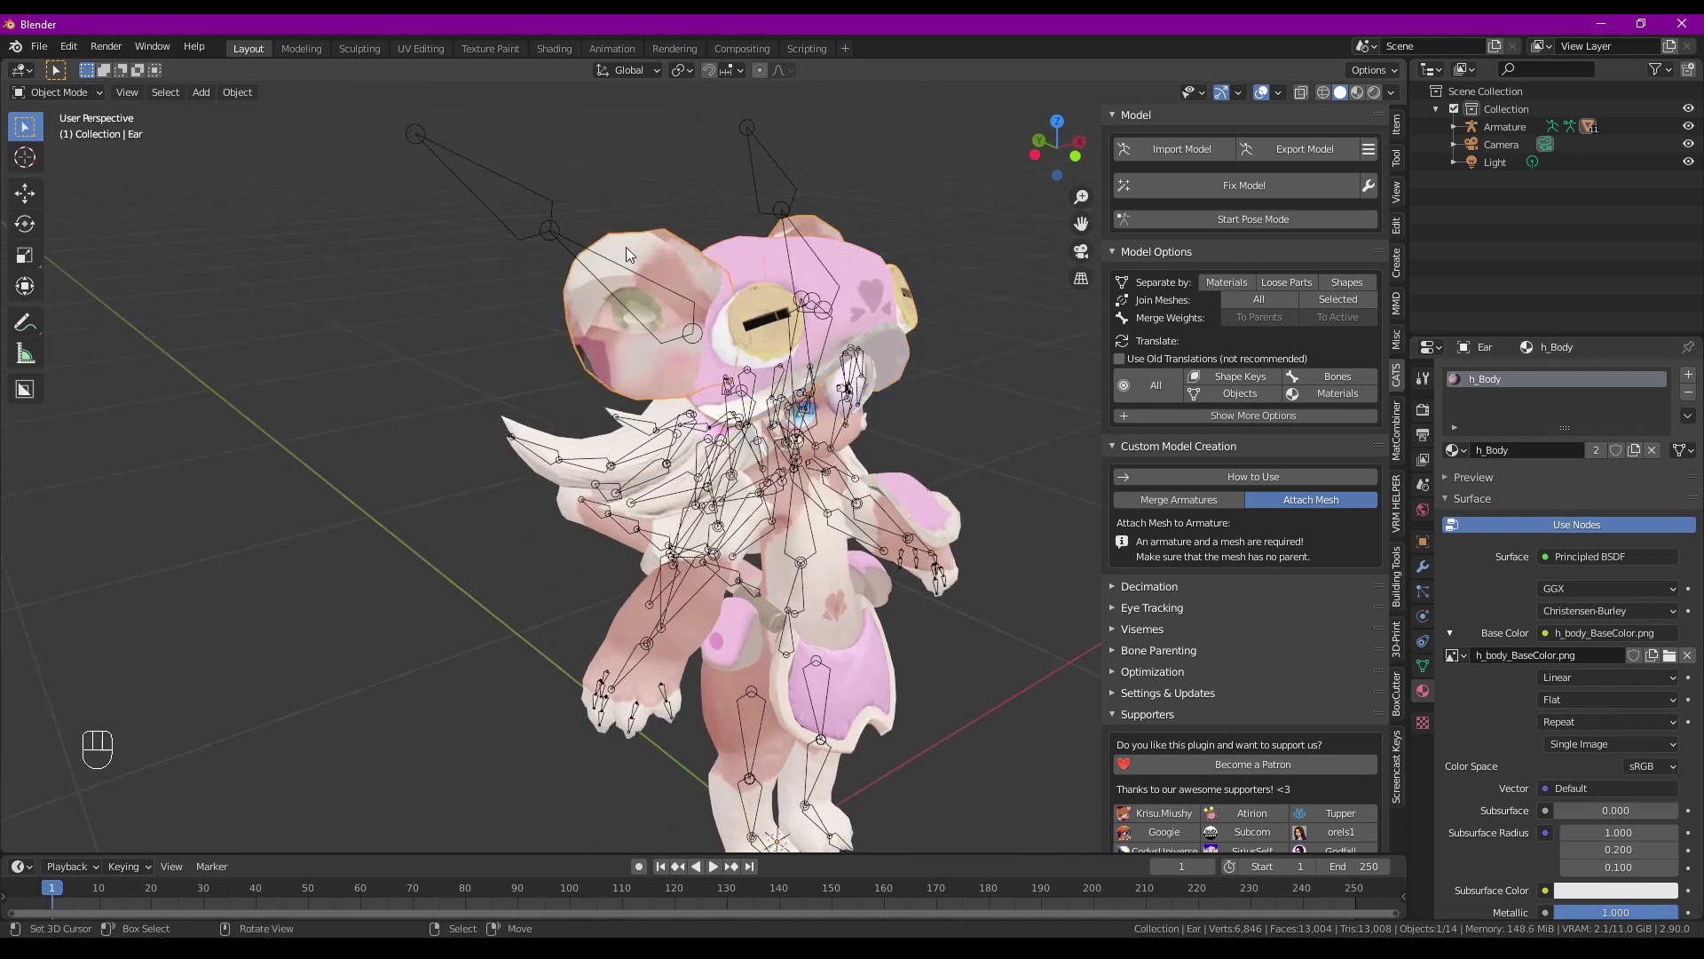
click(1454, 450)
click(1521, 527)
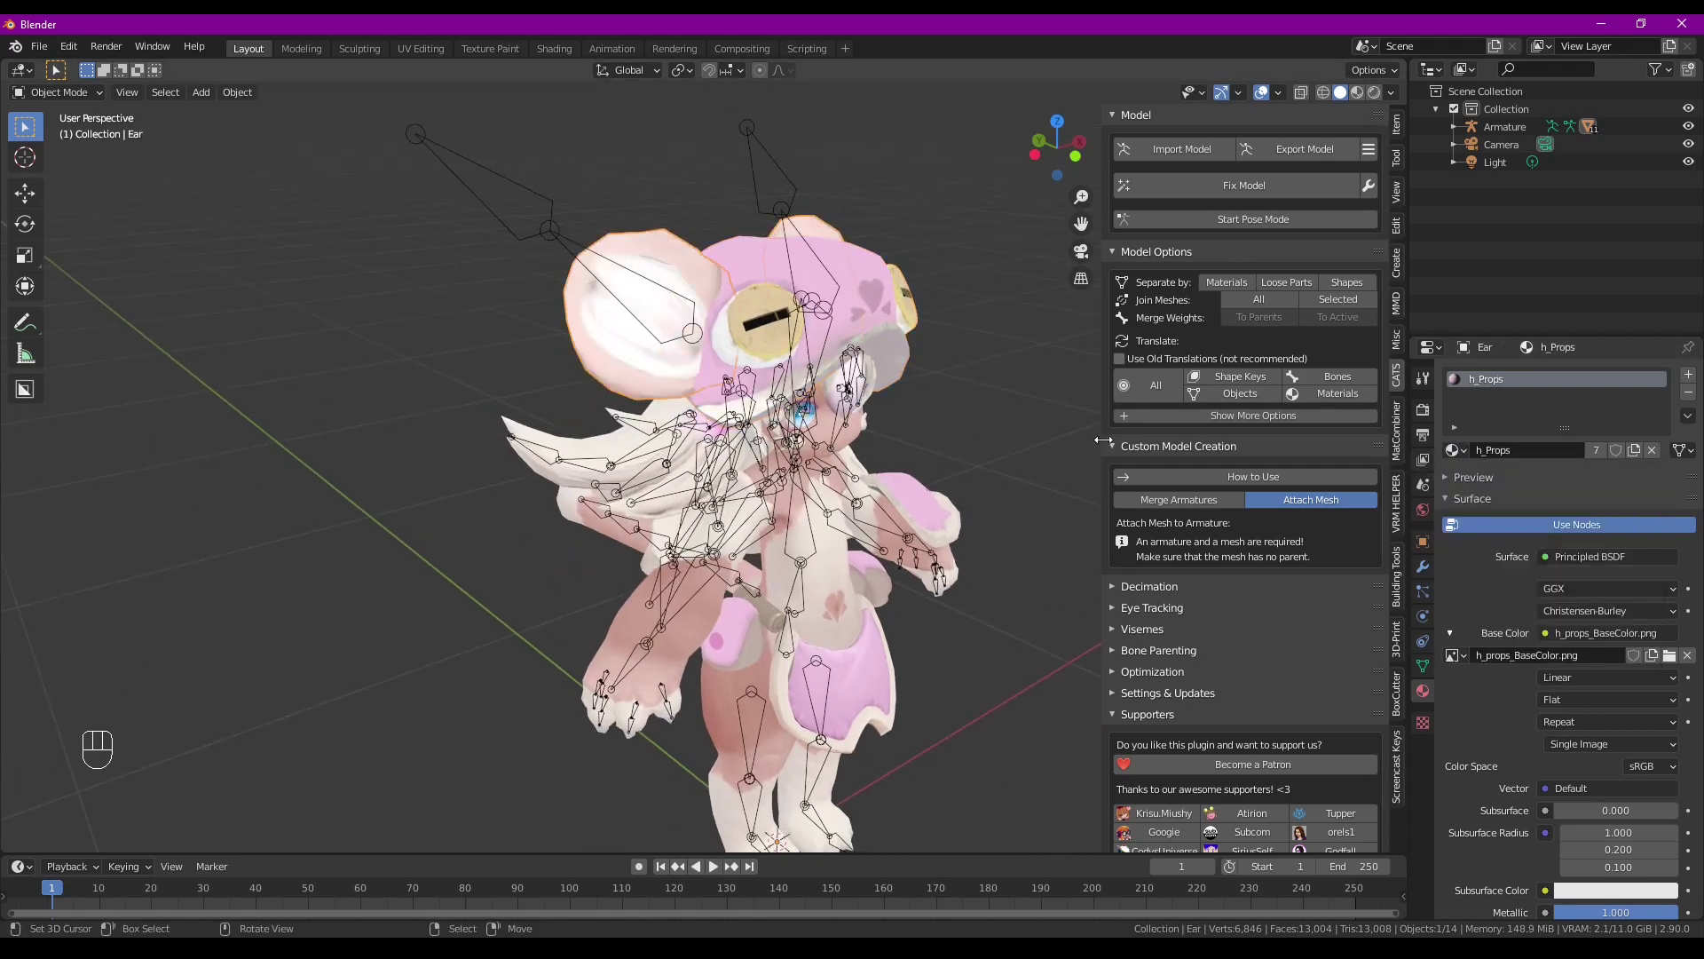
middle_drag(941, 382, 1083, 518)
middle_drag(924, 331, 732, 377)
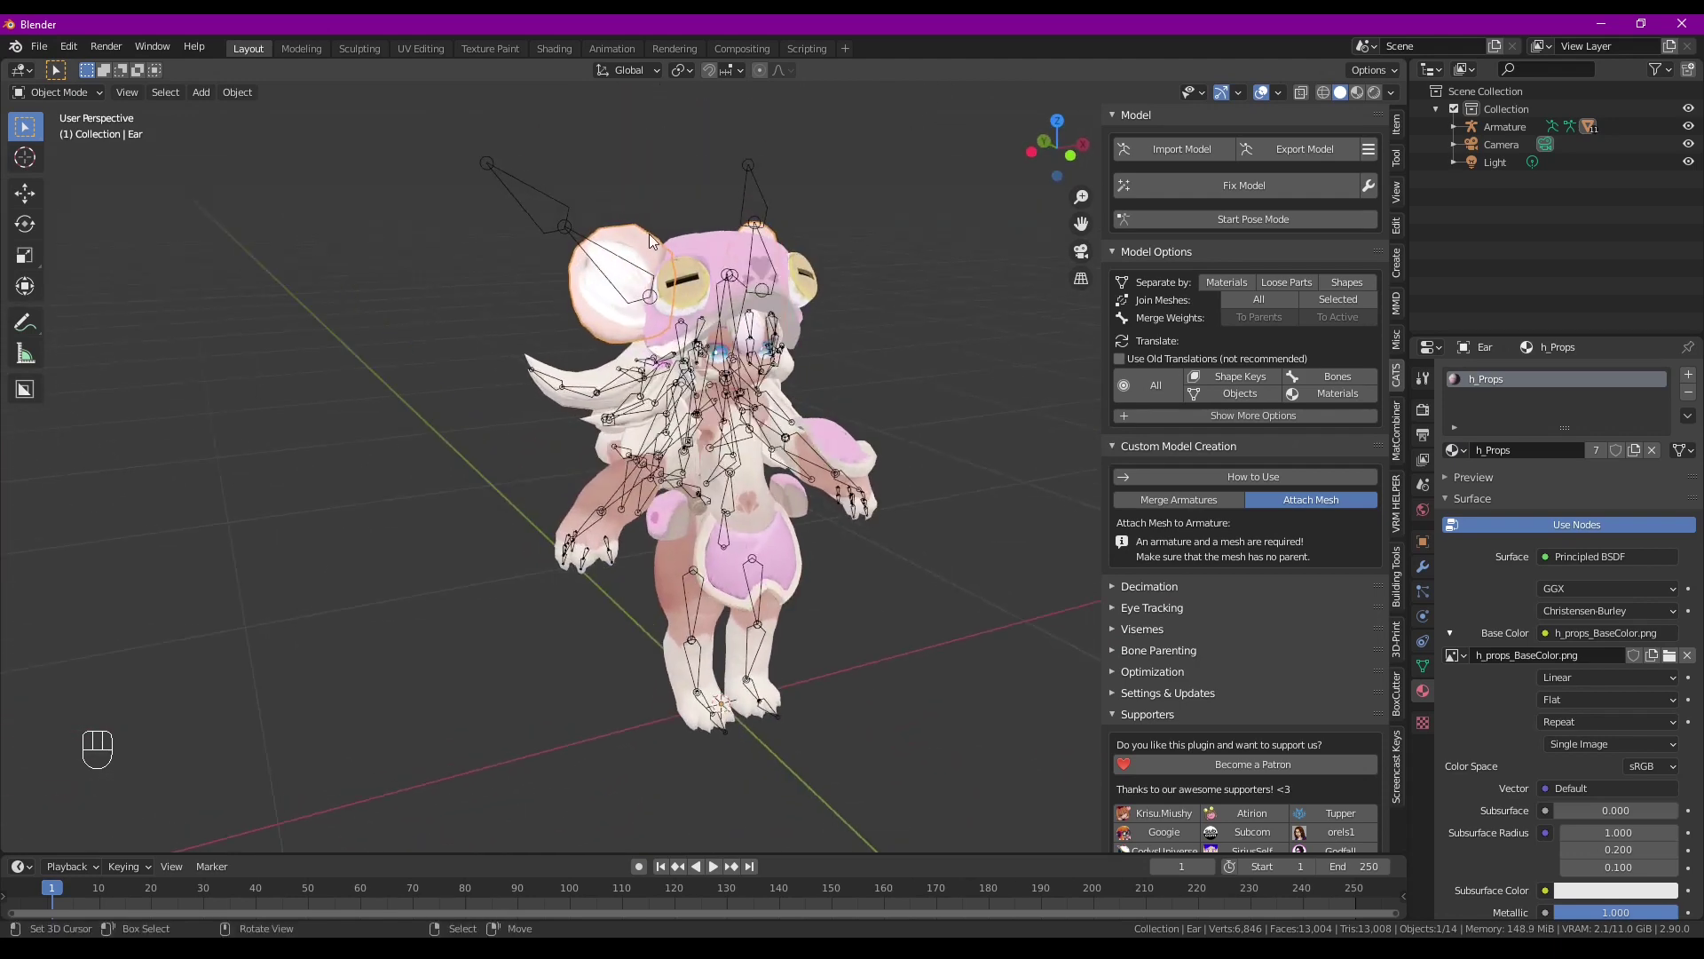
Delete the old Ear, import mokuriEar04.fbx and select the new ear04 mesh
key(Delete)
click(1181, 148)
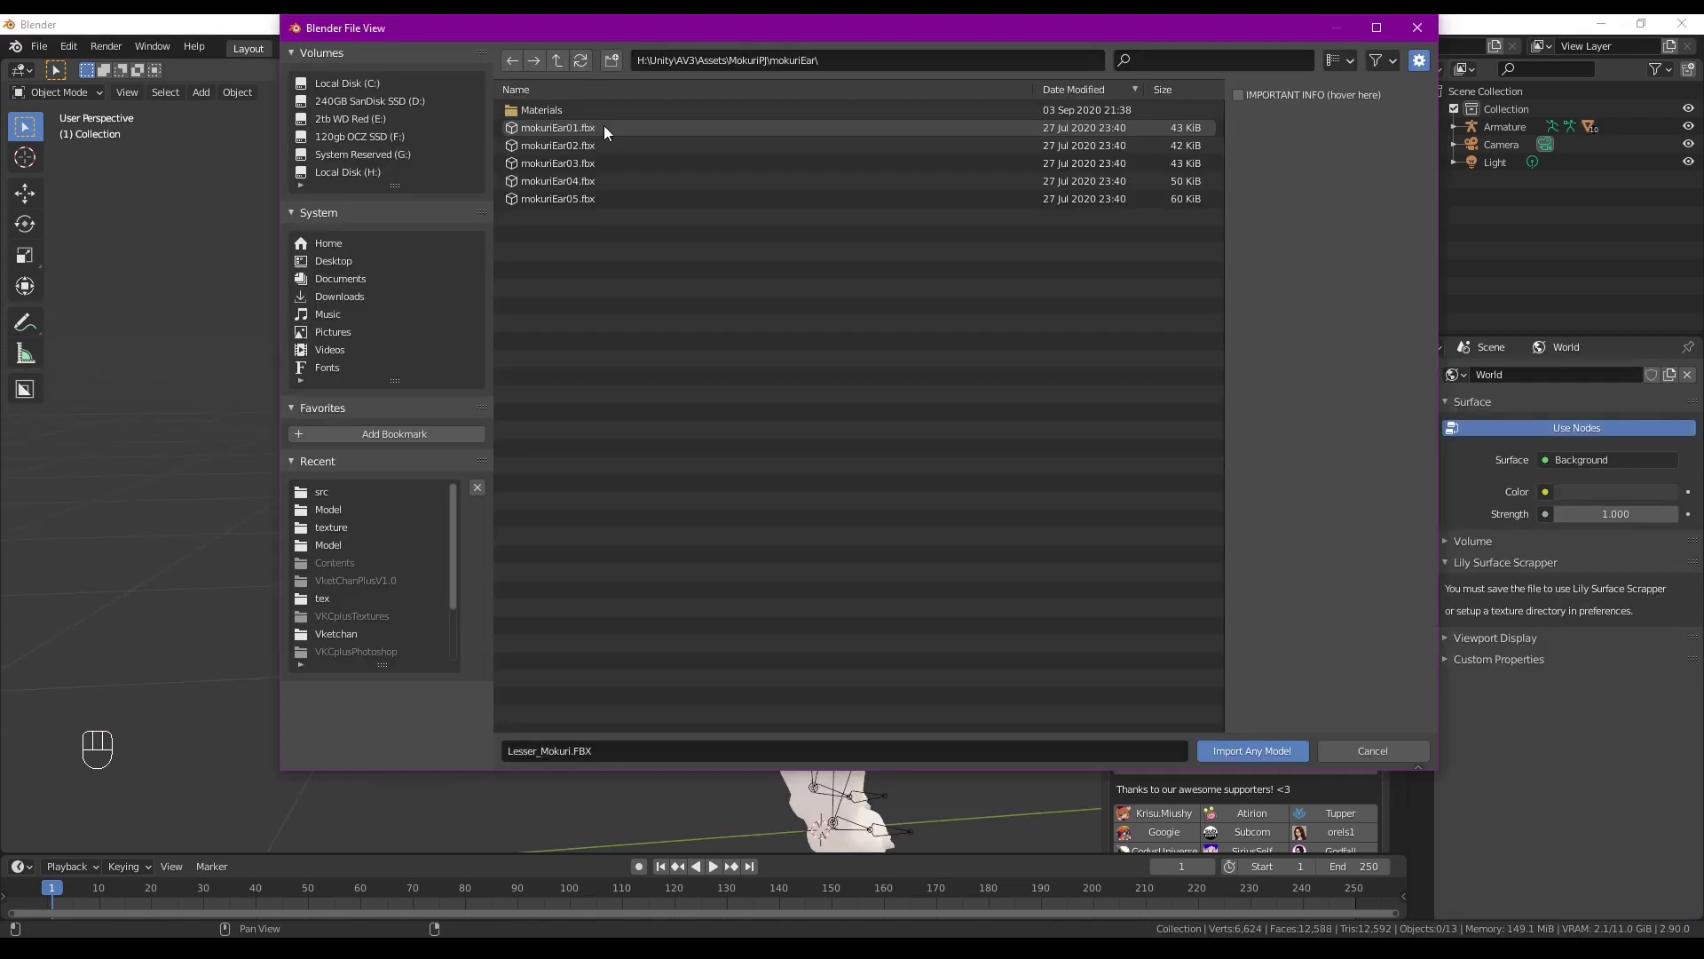
double_click(609, 179)
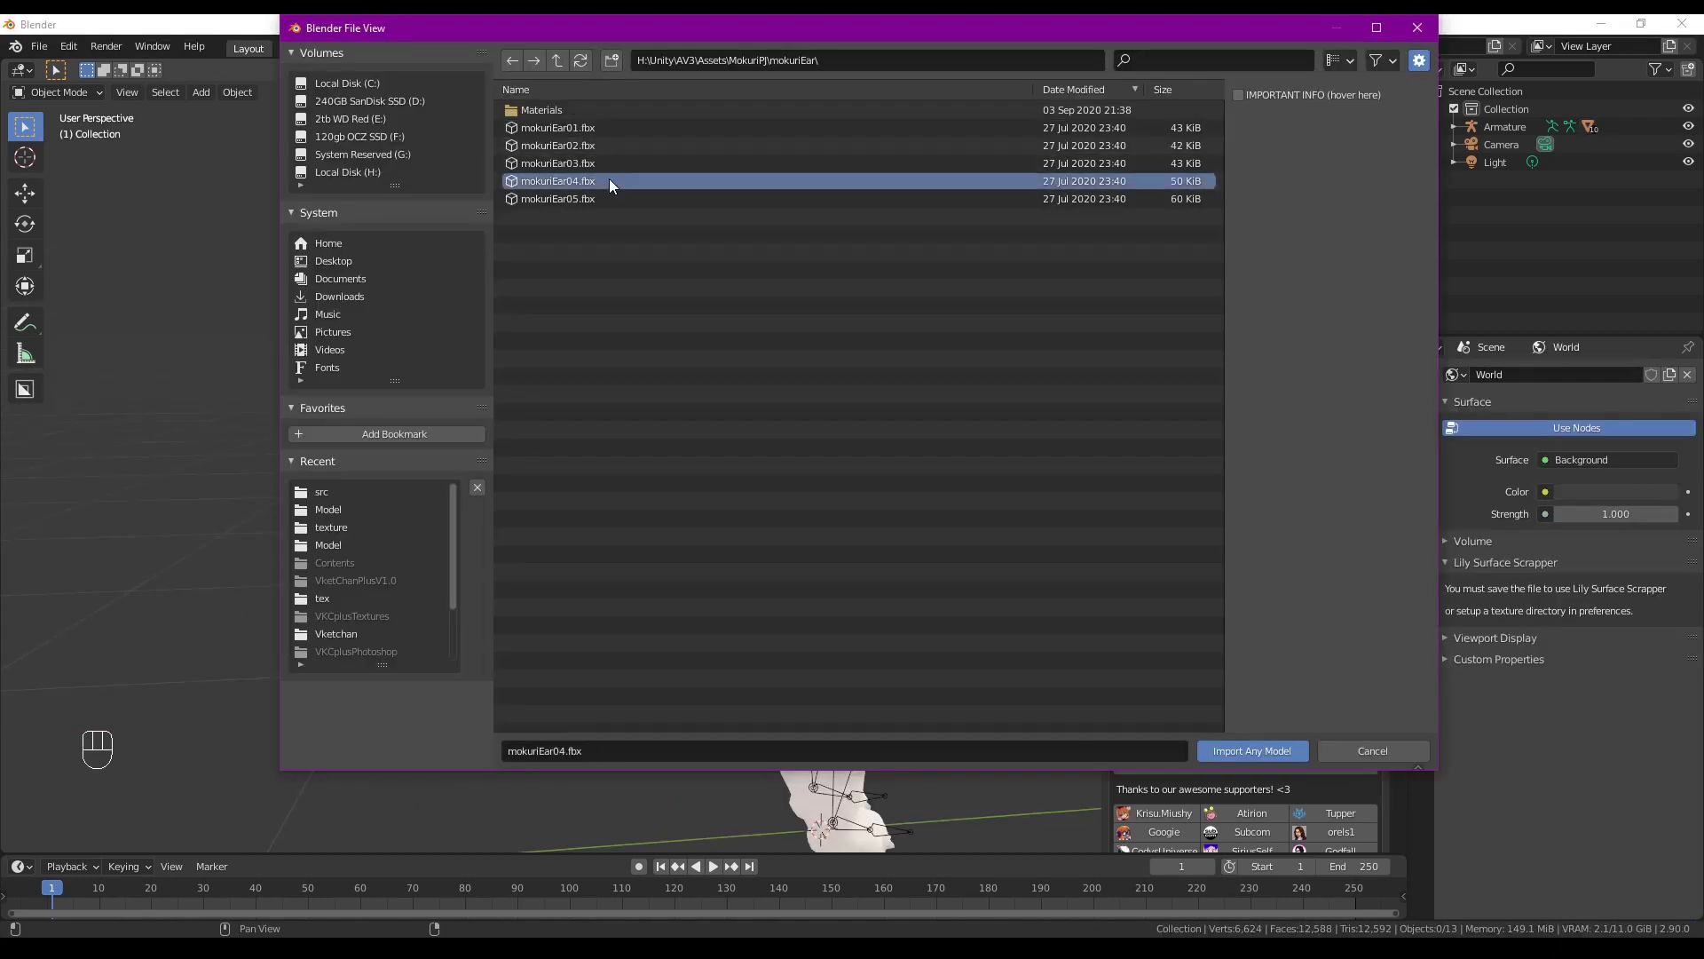
middle_drag(723, 180, 738, 238)
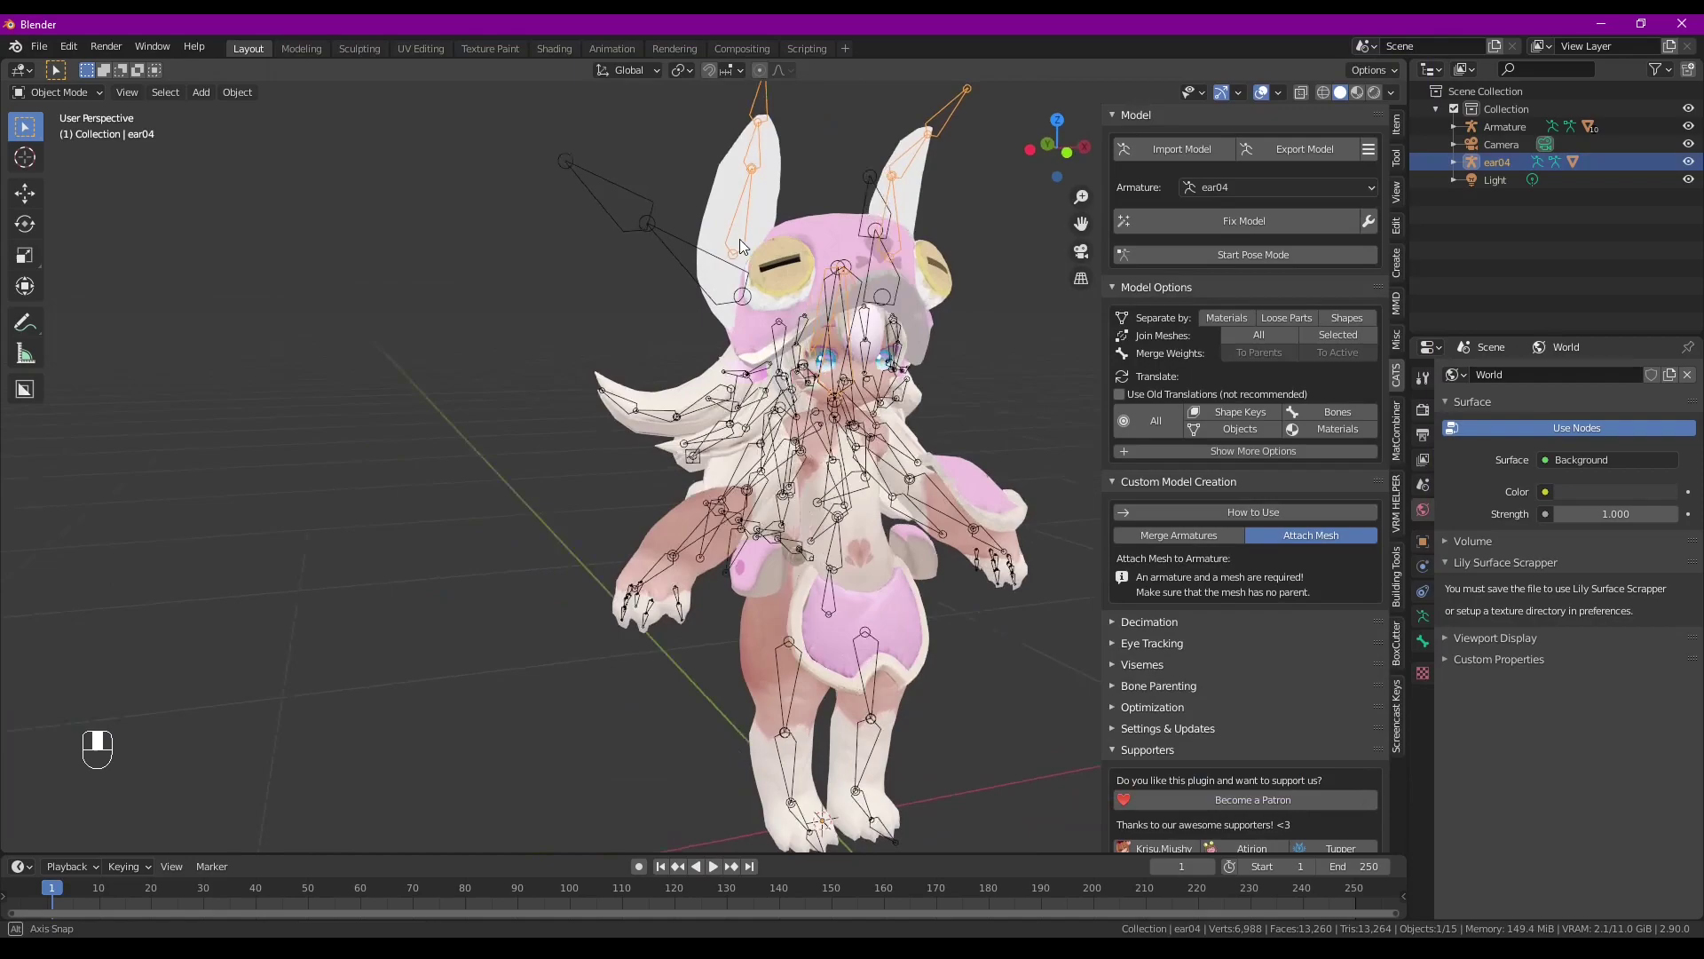
click(770, 149)
middle_drag(770, 149, 923, 213)
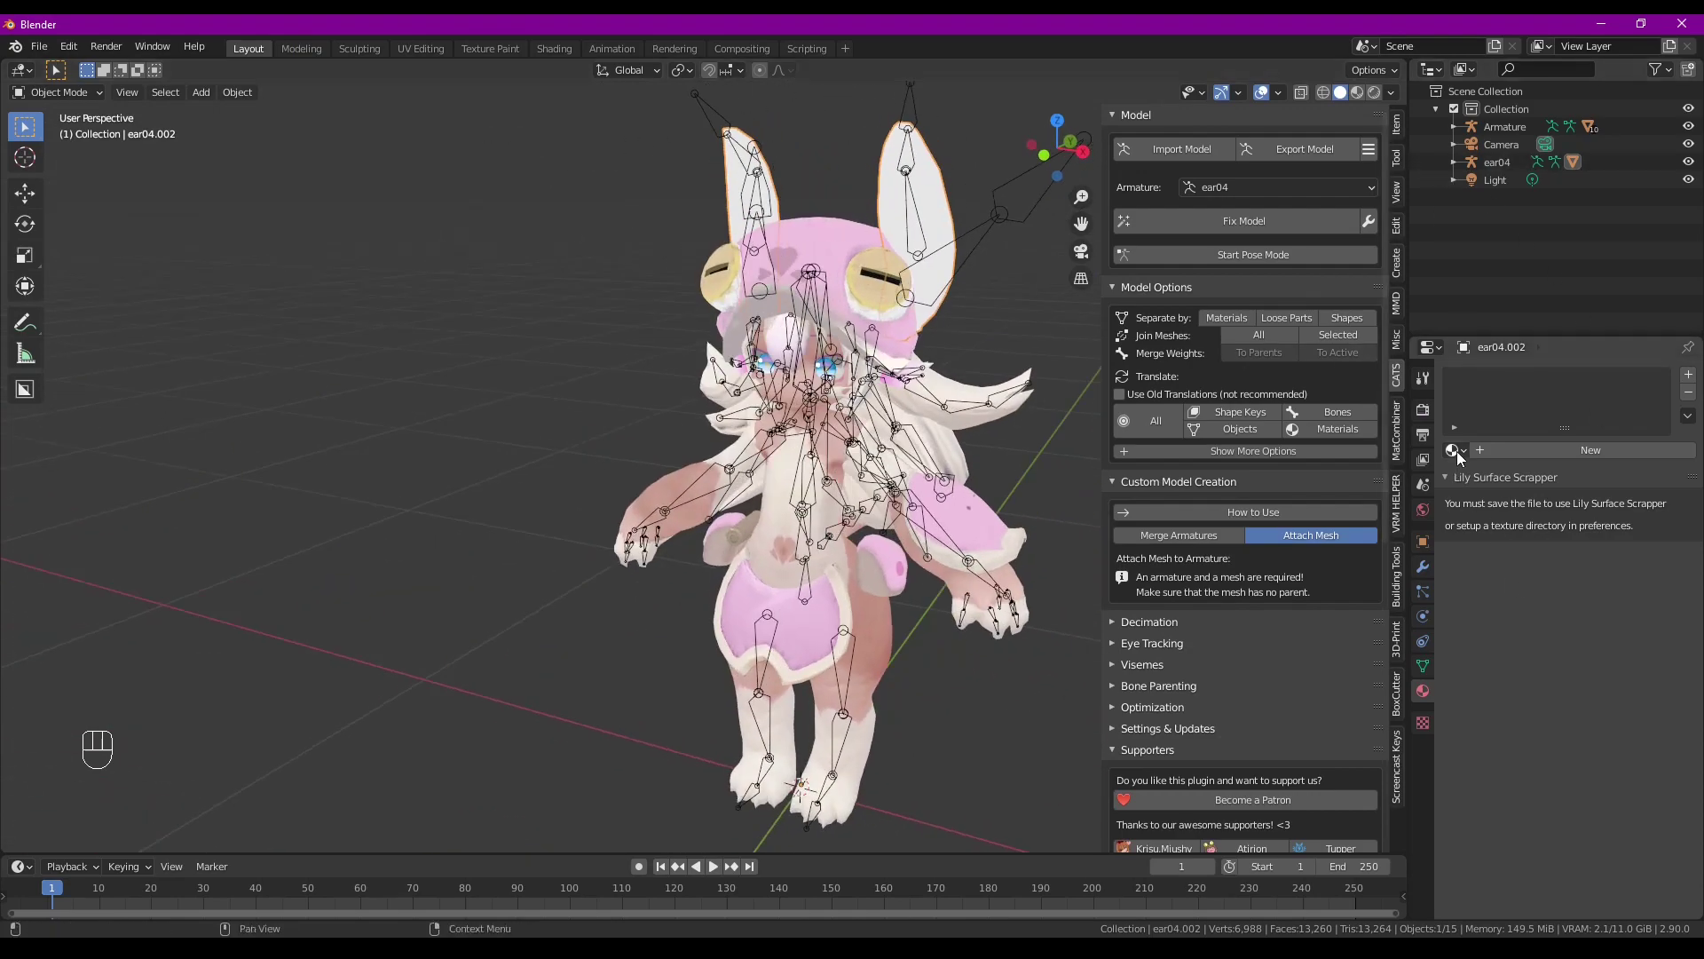
Select the ear04.002 mesh and assign it the existing 'Material'
click(1497, 162)
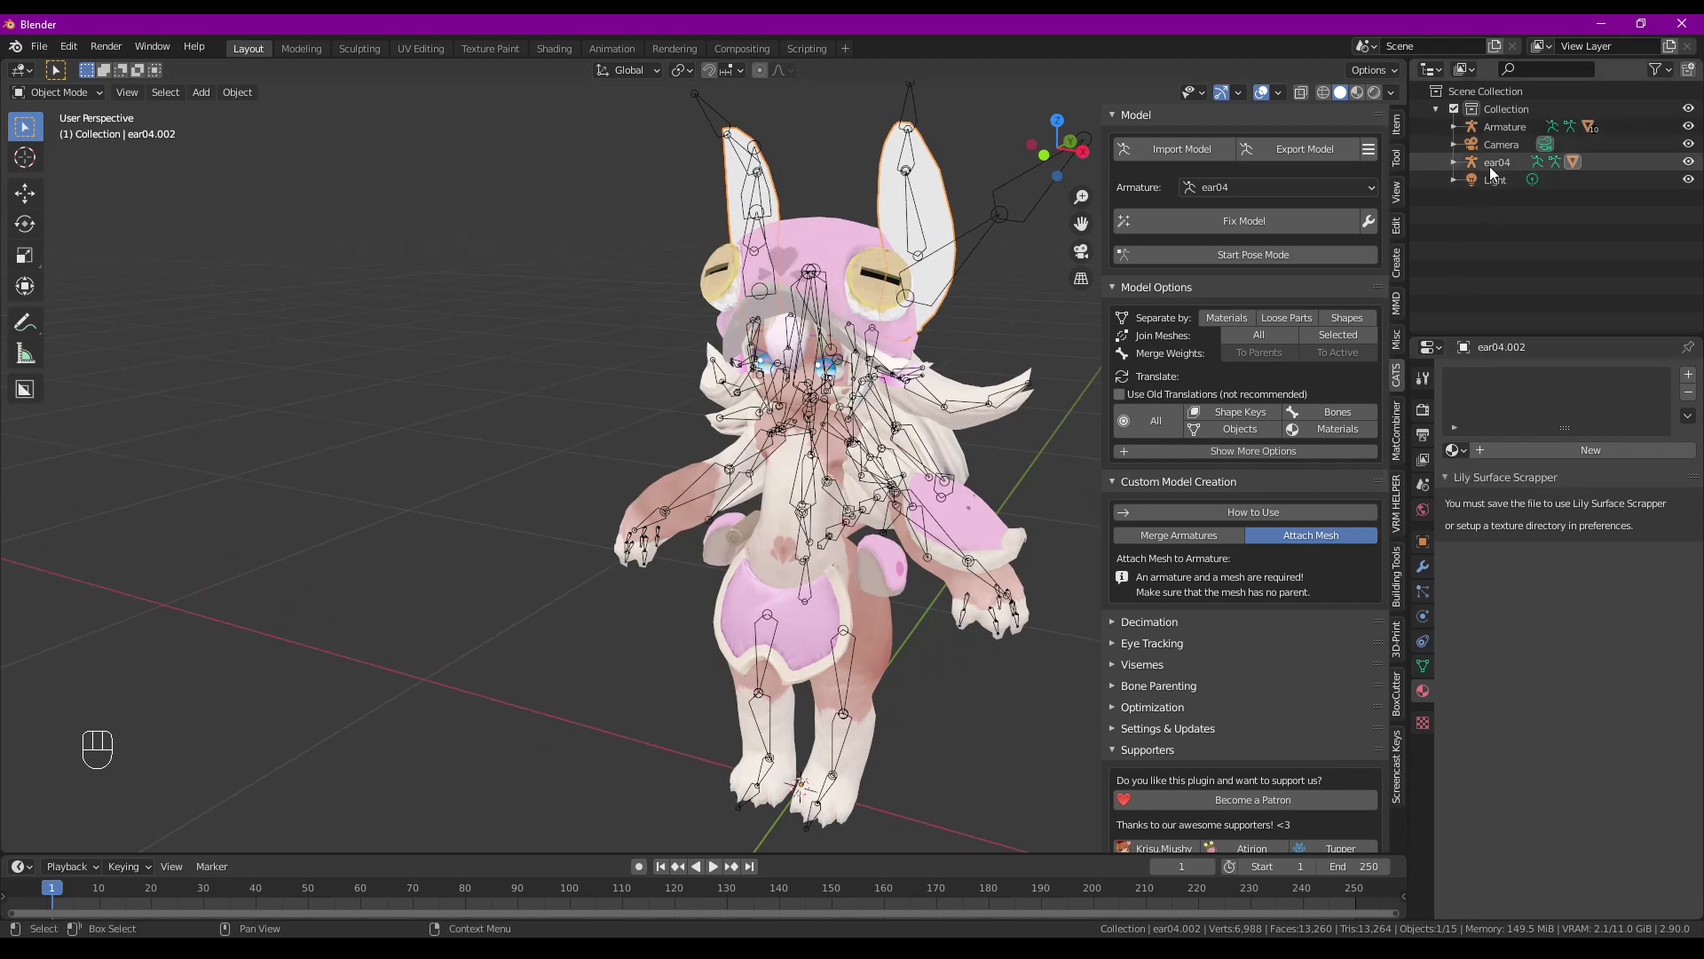
click(1453, 161)
click(1525, 215)
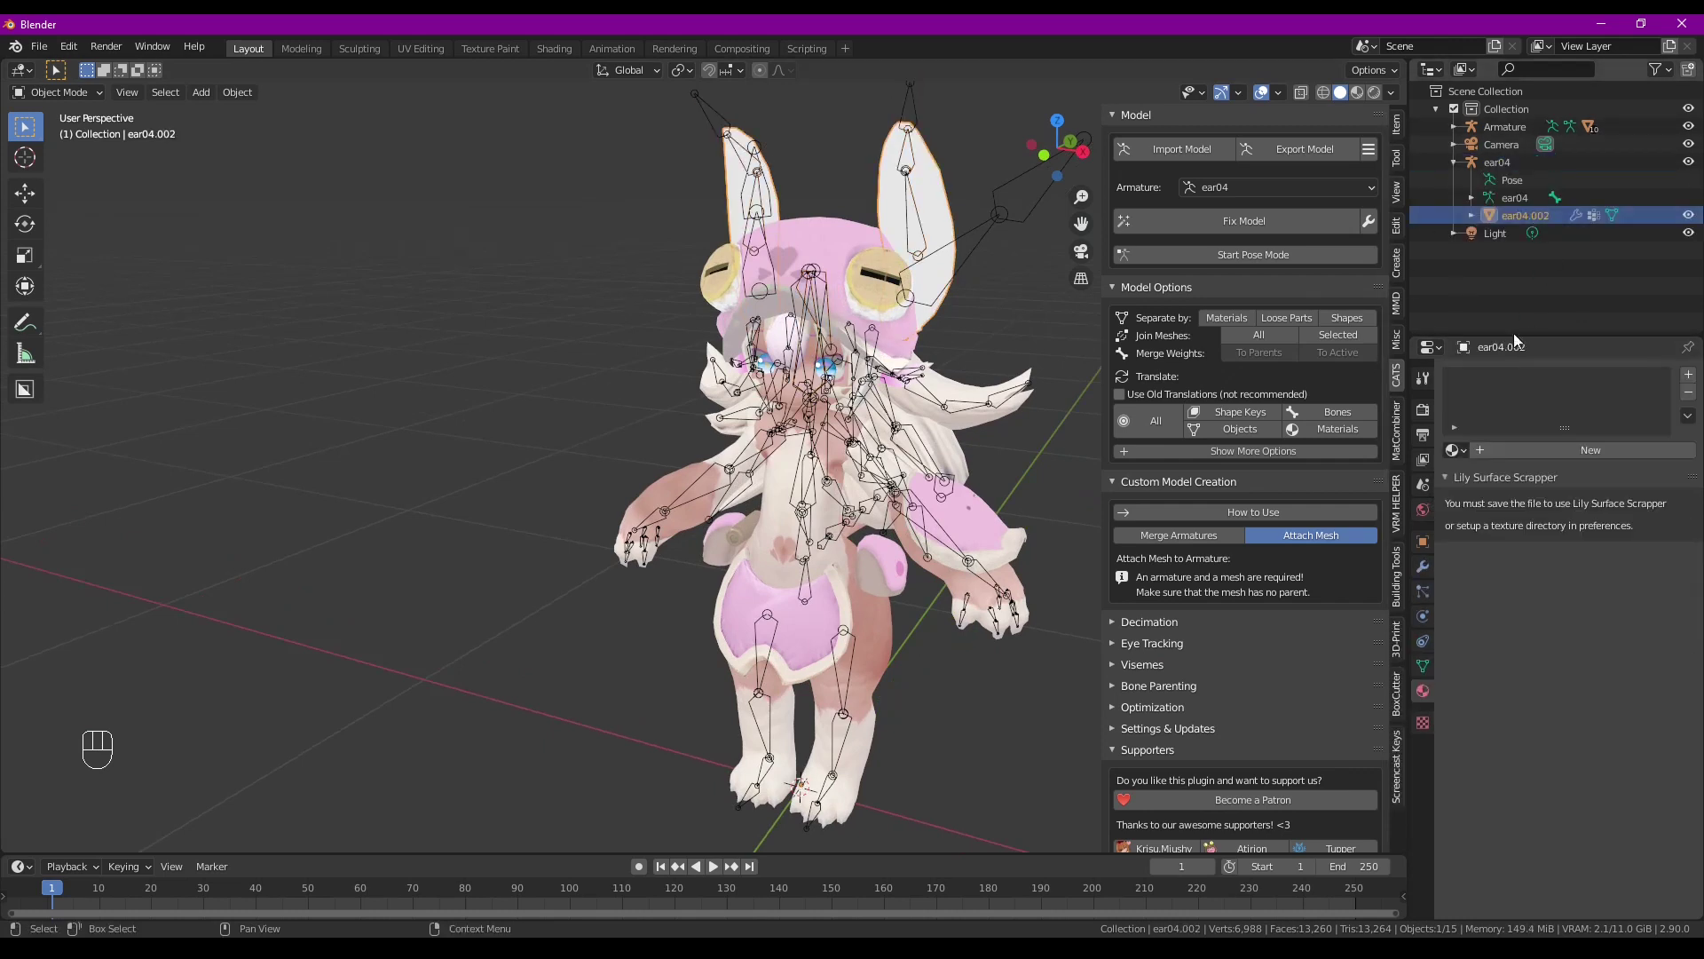
click(1454, 450)
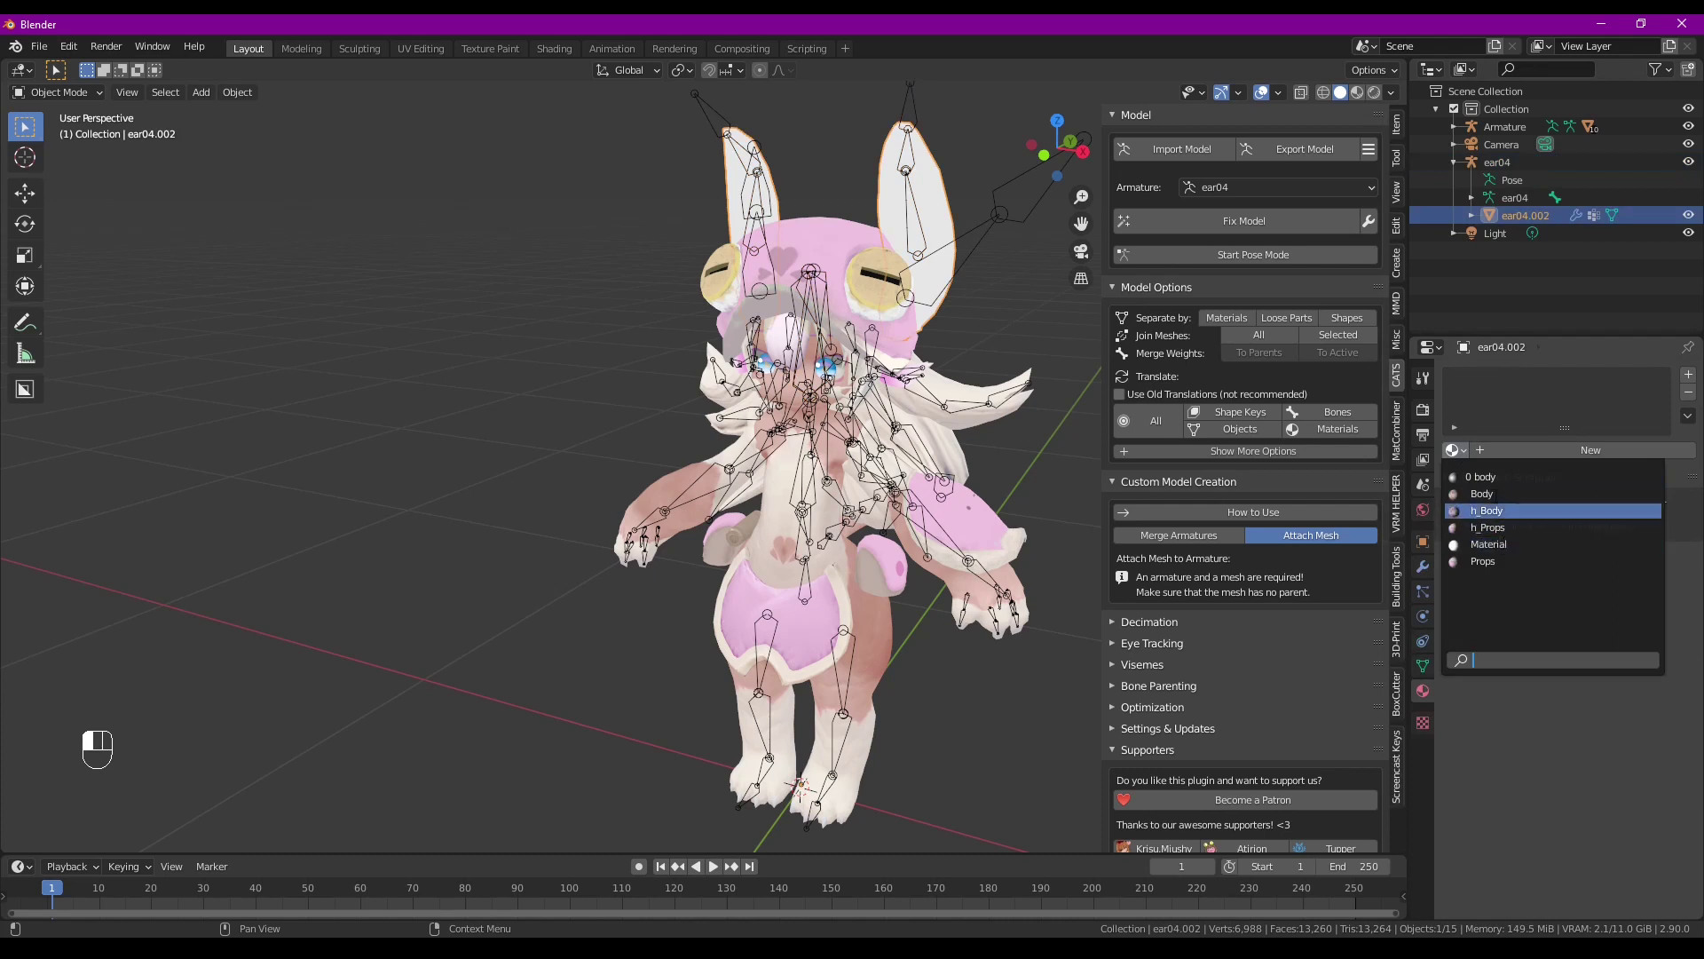
click(1460, 450)
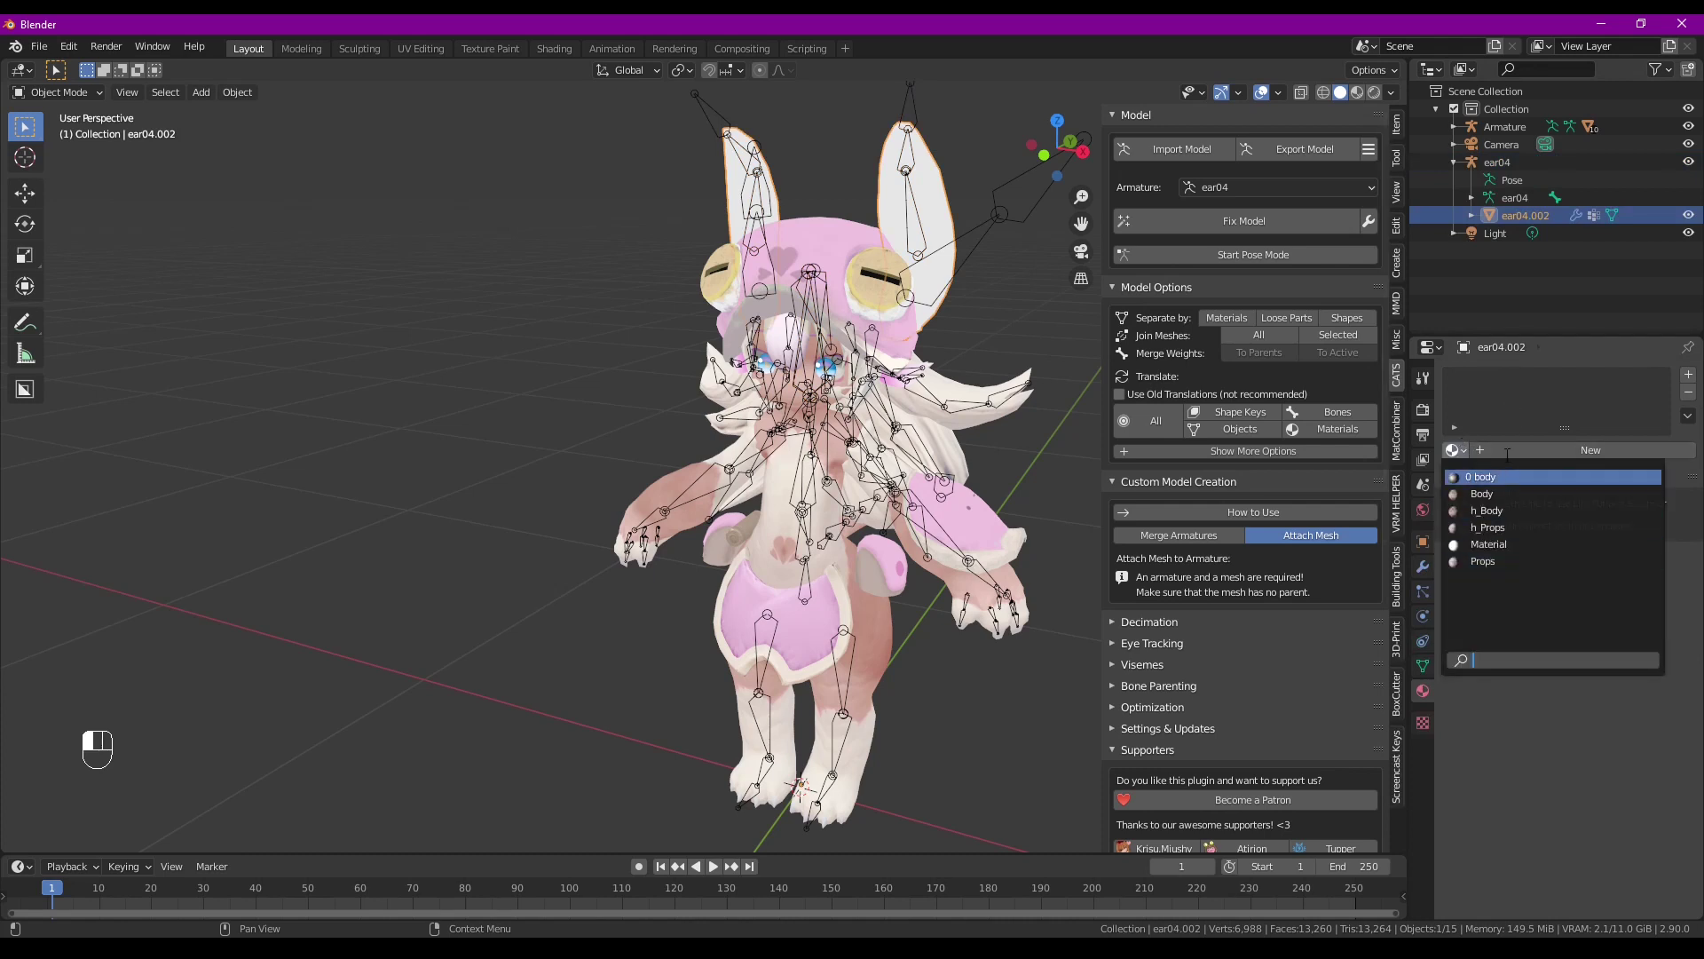
click(1487, 544)
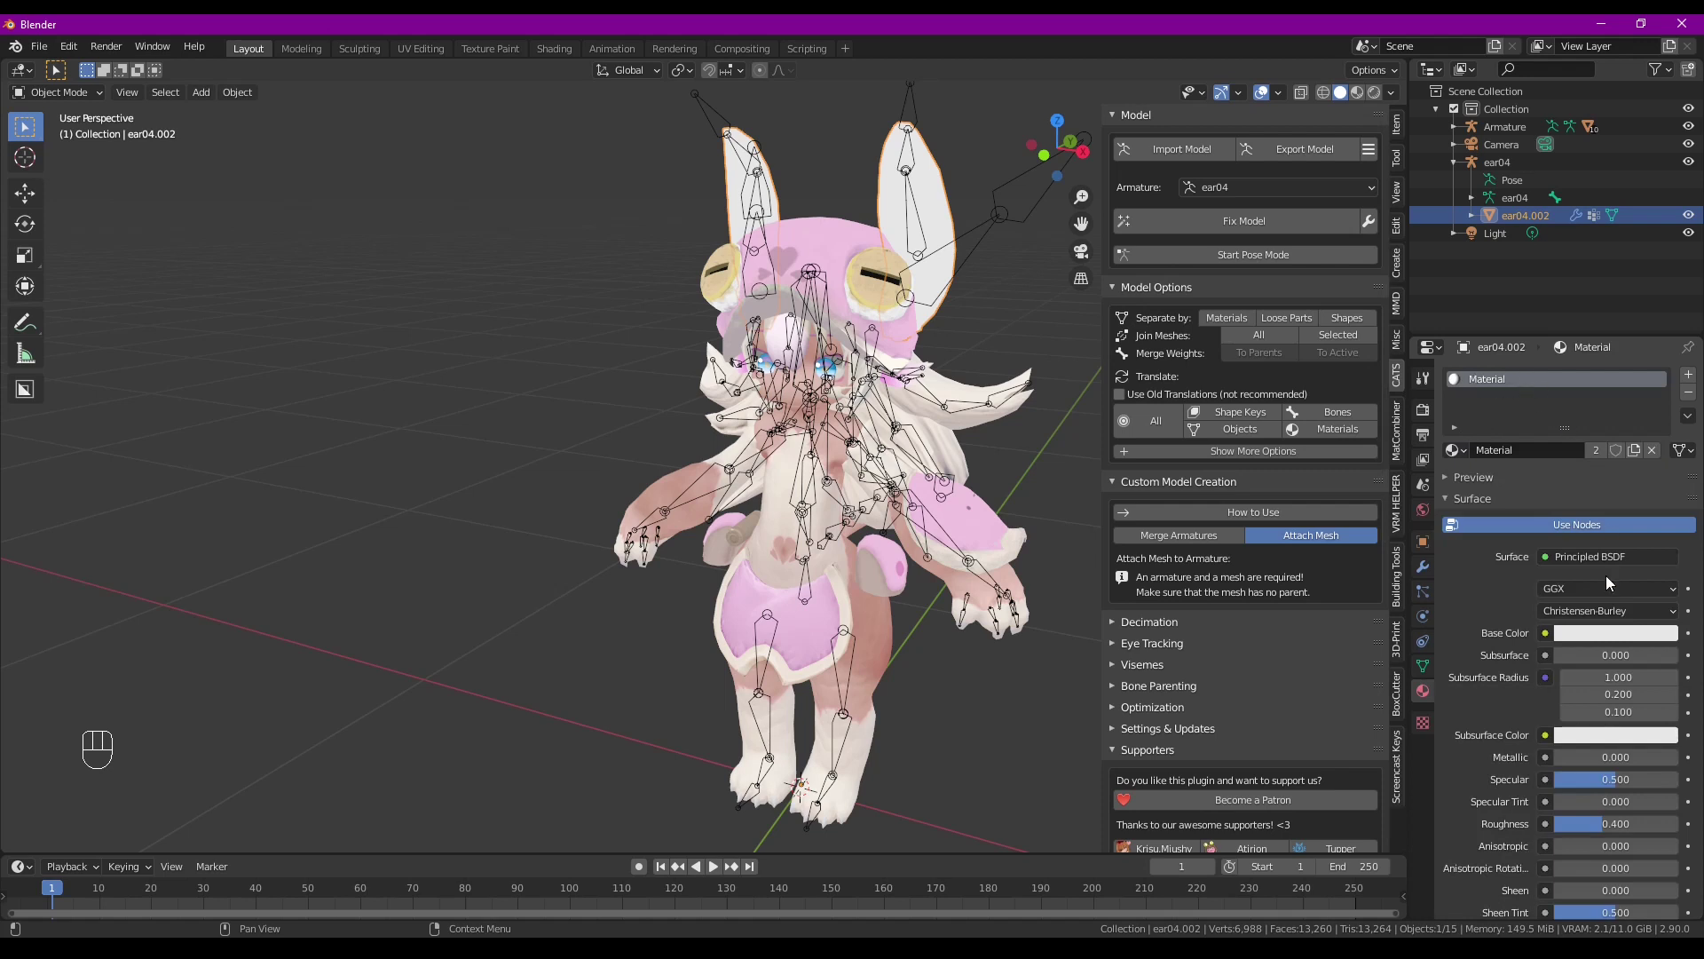
Connect an Image Texture to Base Color and browse for its image file
scroll(1467, 719, down, 4)
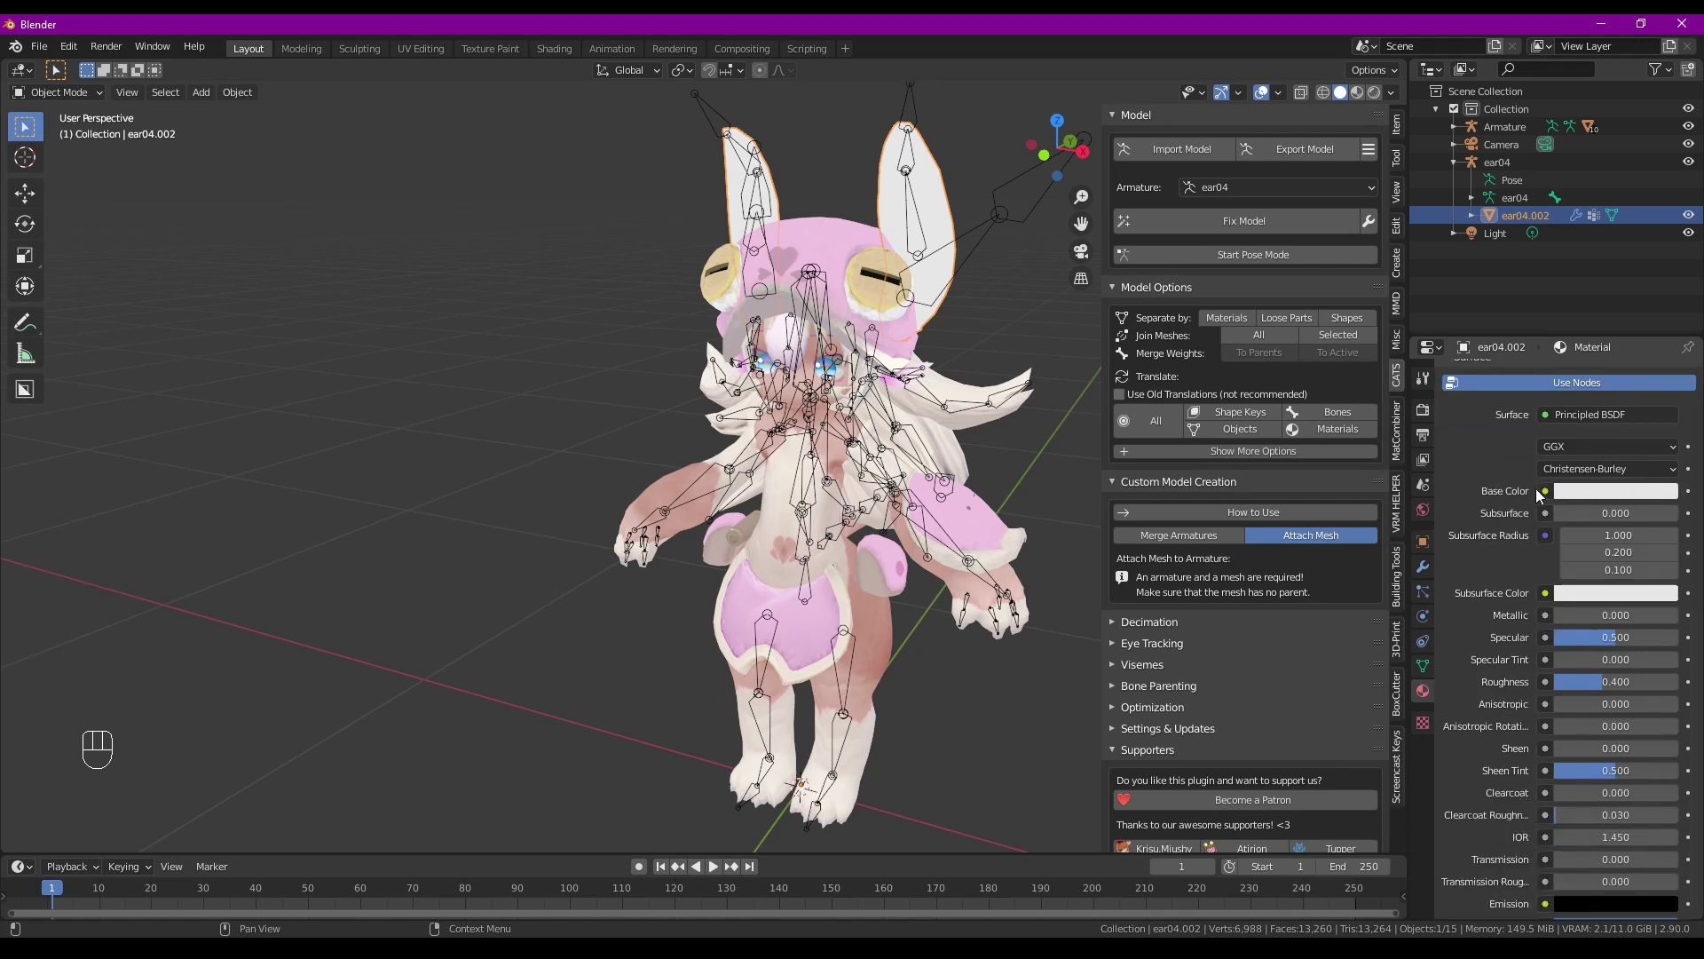
click(1547, 491)
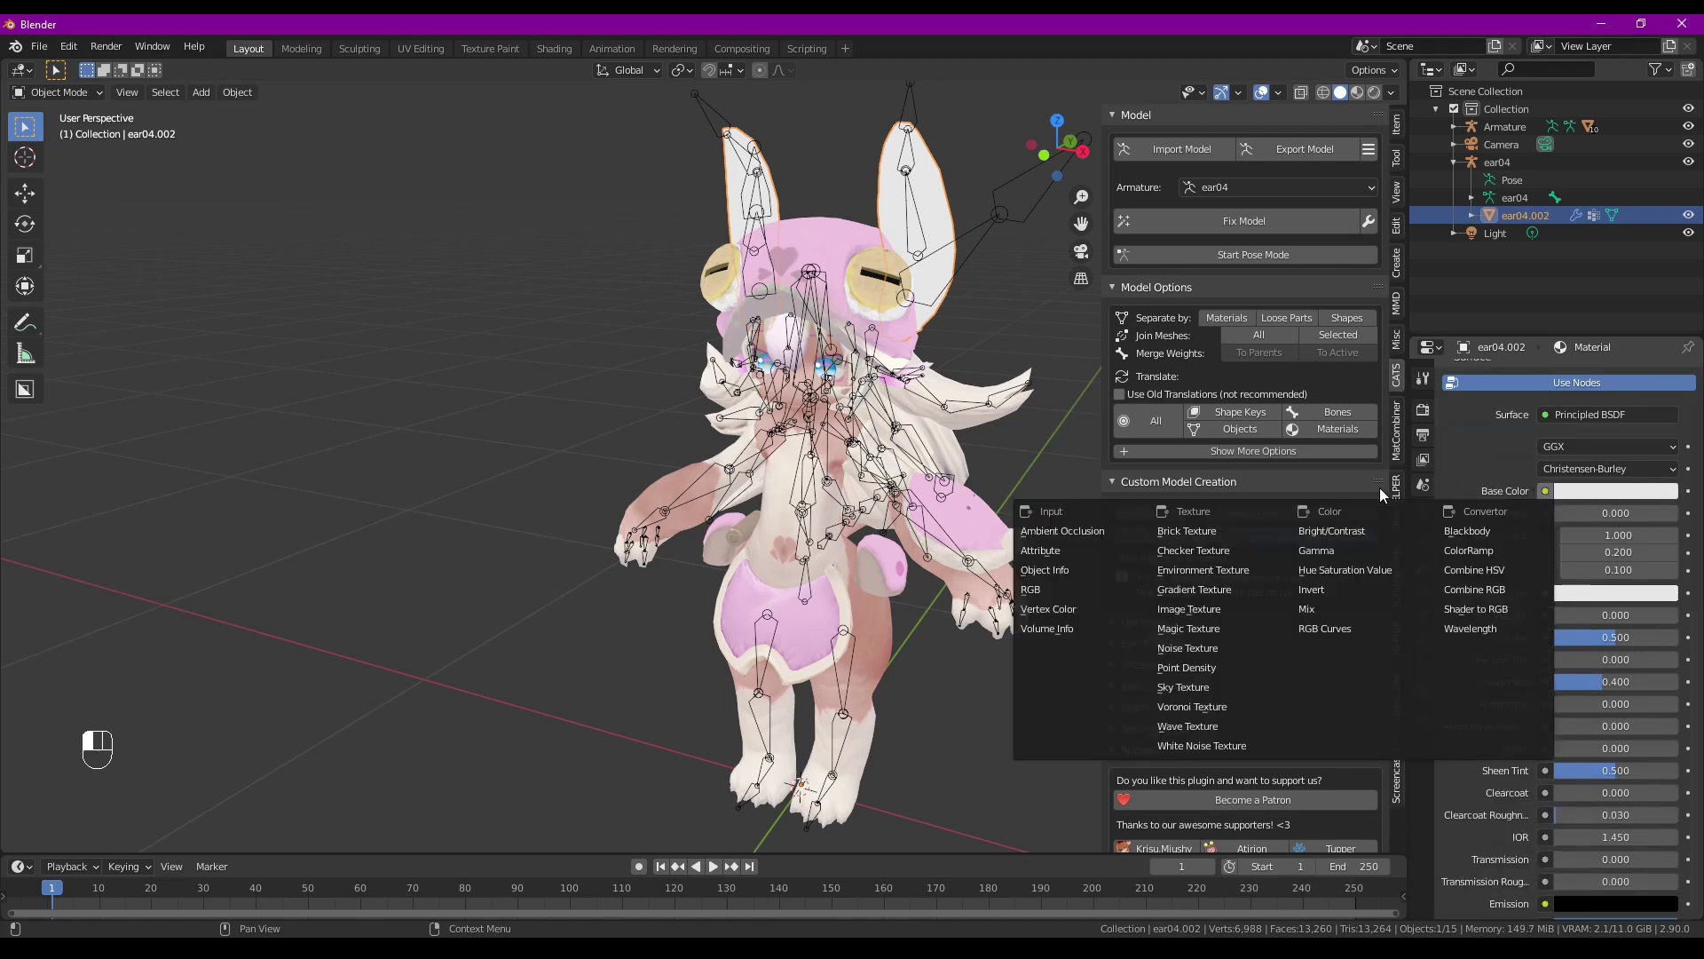
click(1546, 491)
click(1546, 490)
click(1223, 611)
click(1621, 513)
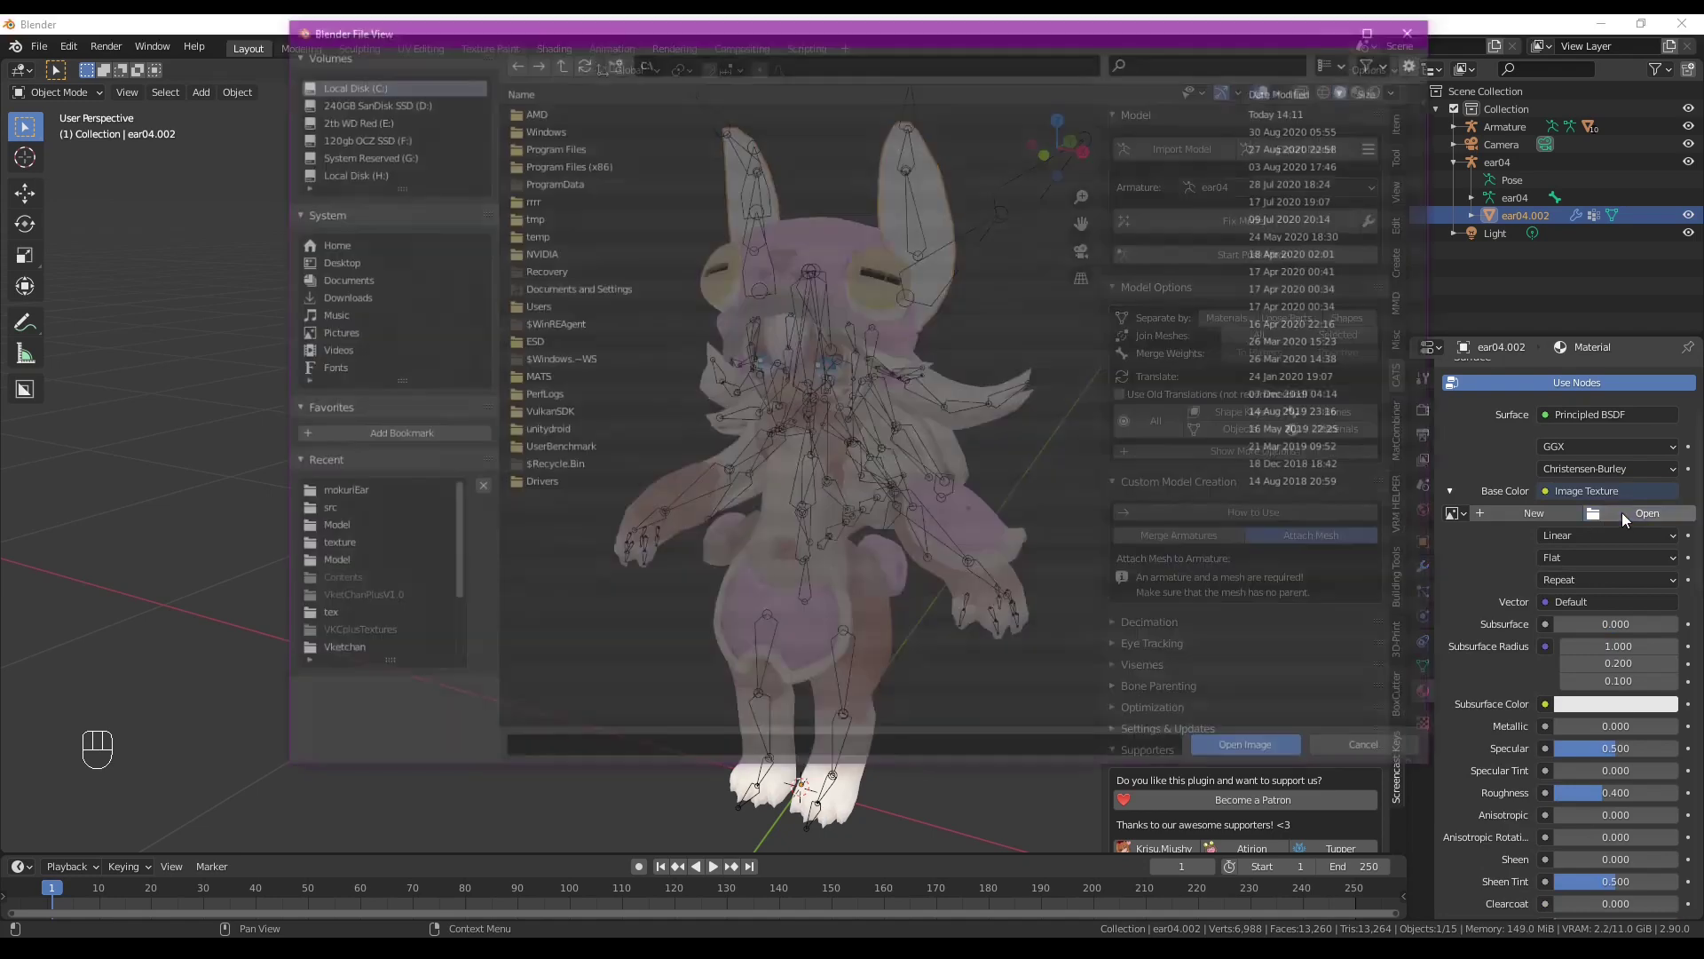
Load mokuriEar.psd from the mokuriEar folder as the ear texture and check the back
click(337, 491)
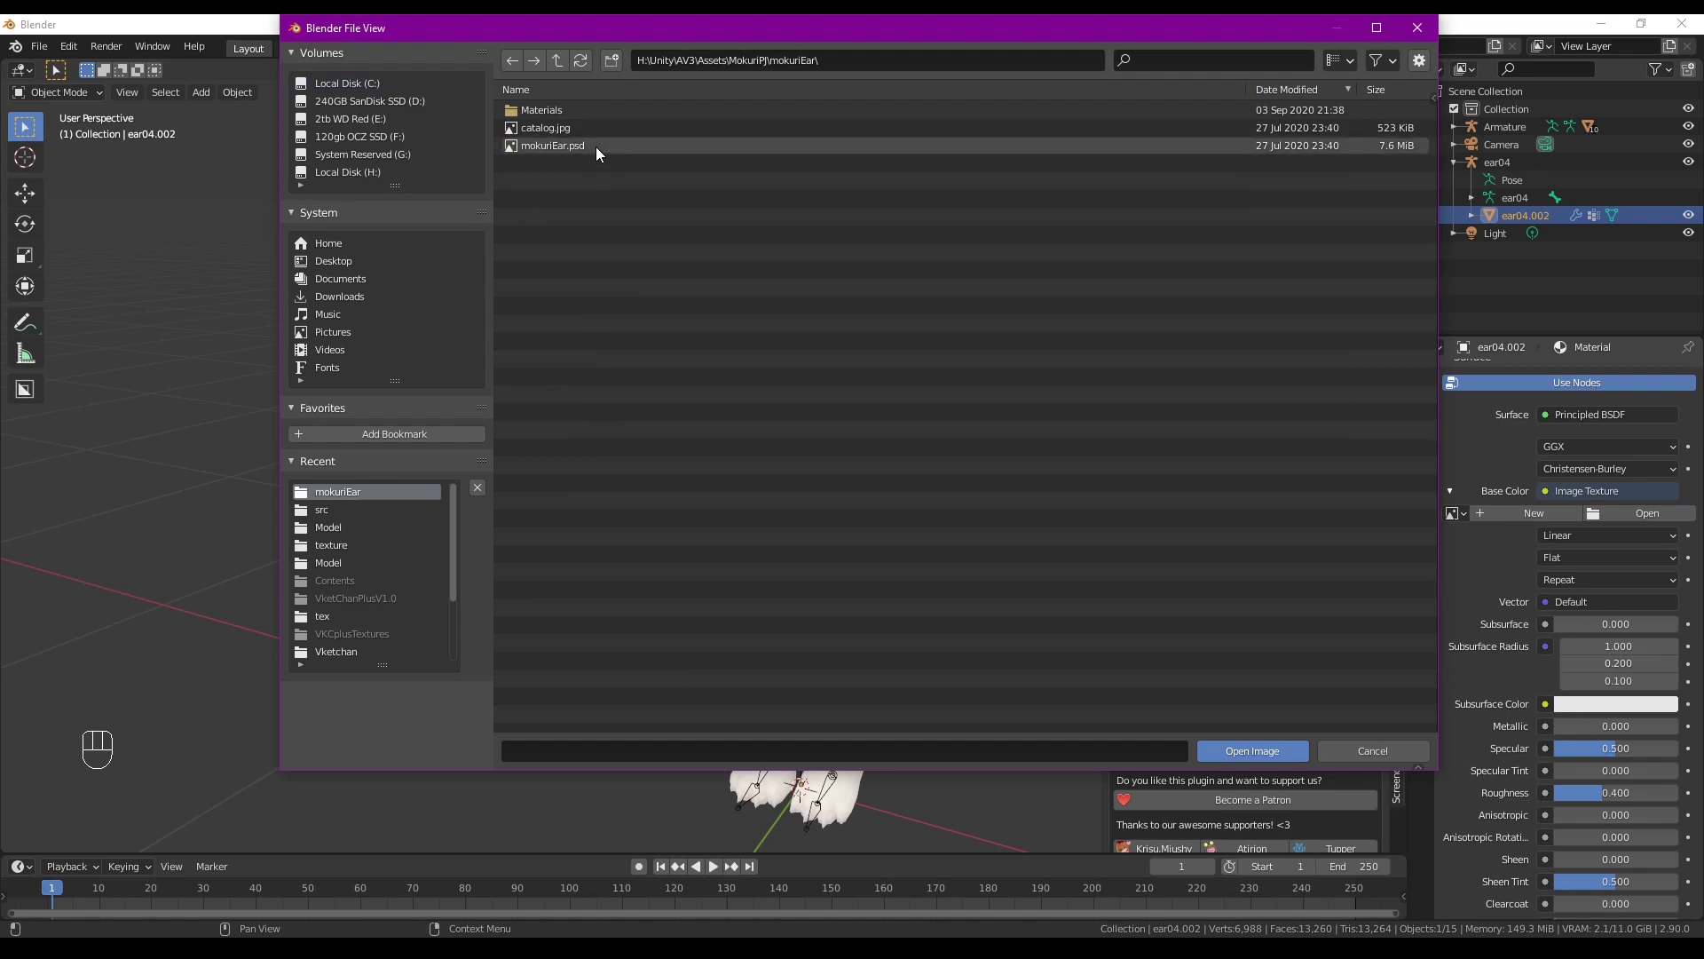
click(608, 148)
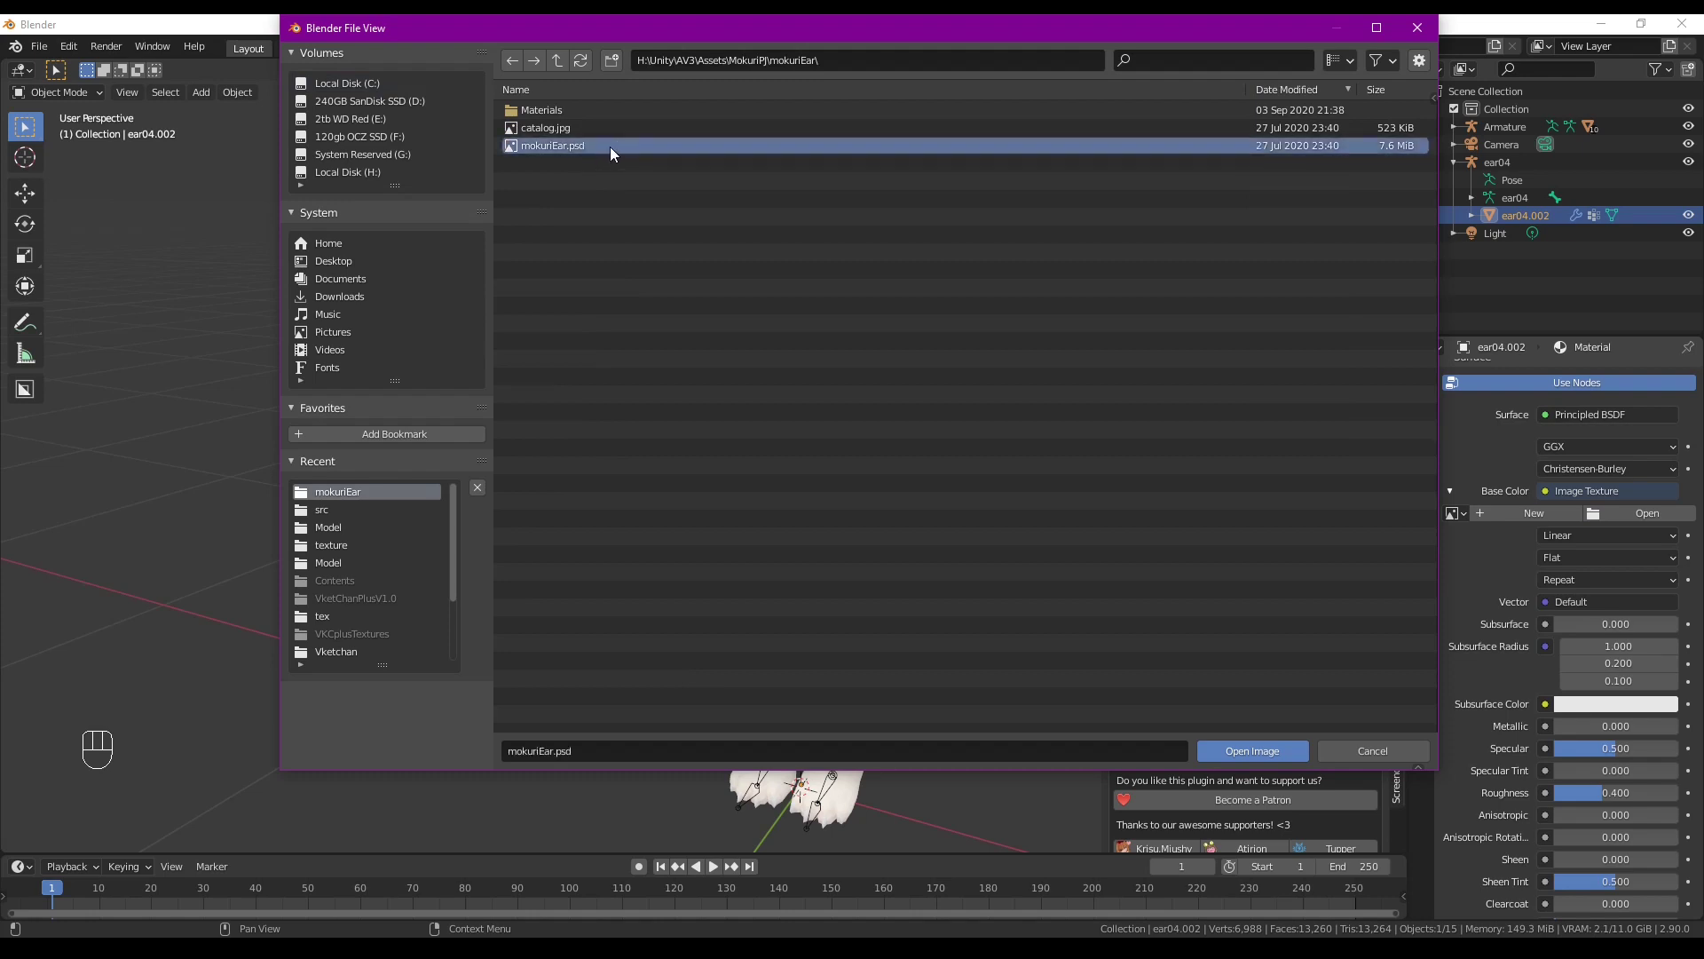
double_click(609, 147)
middle_drag(610, 145, 920, 394)
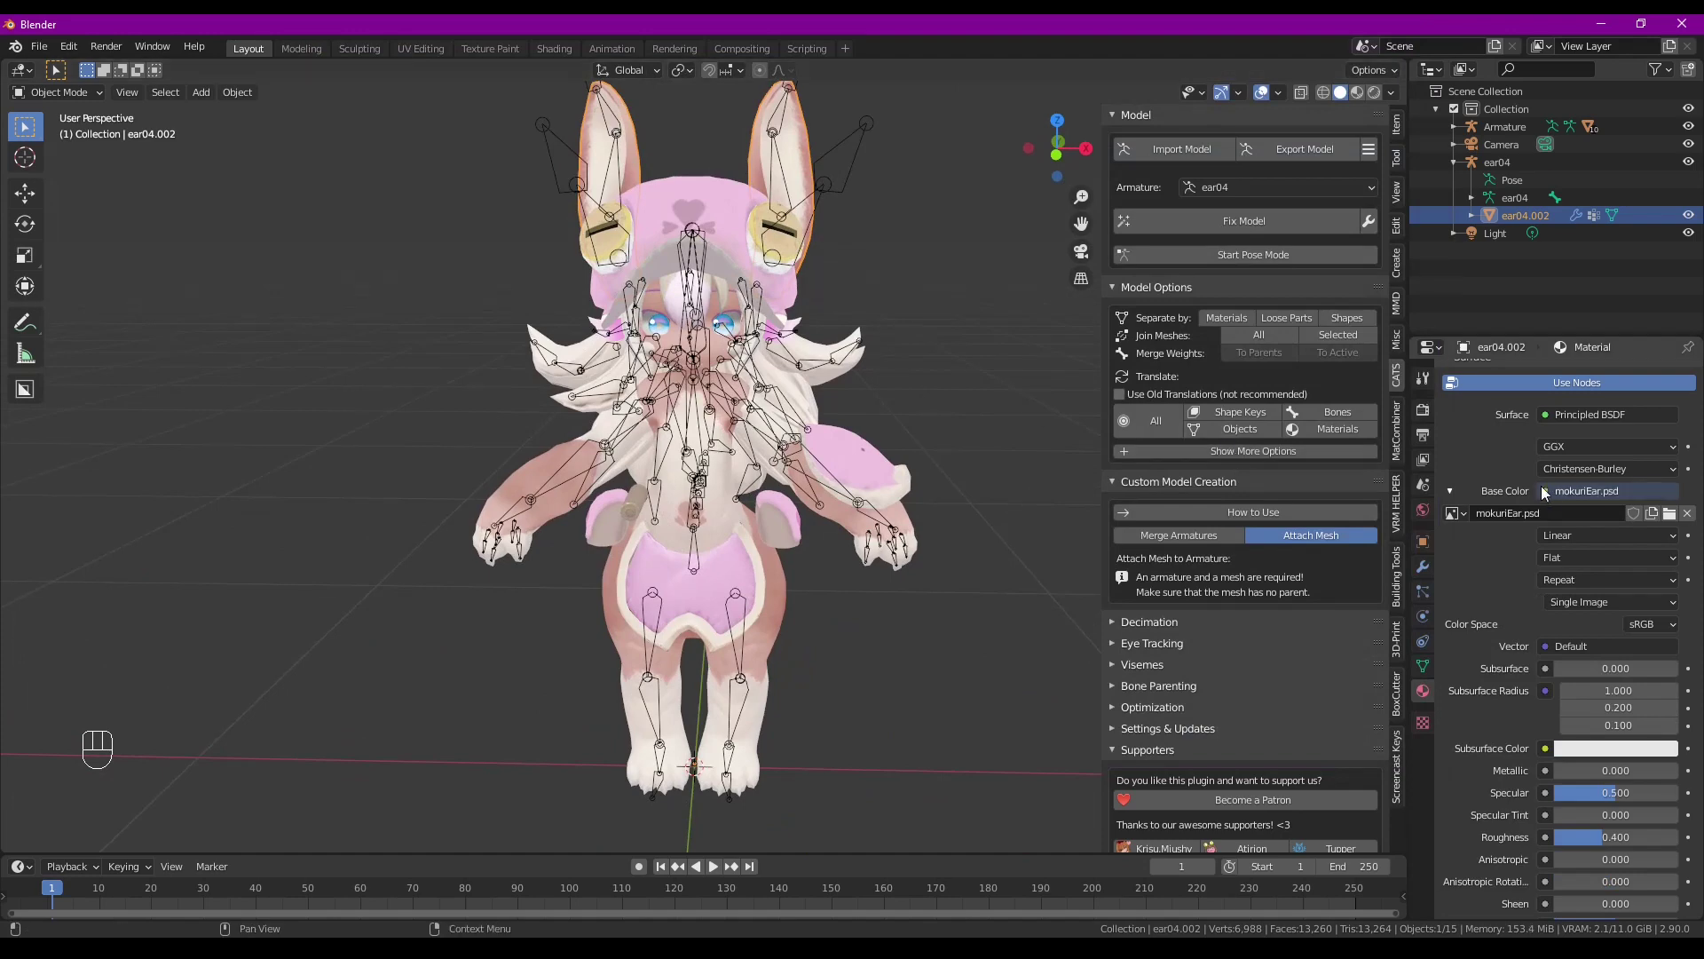
Start saving untitled.blend and create a new folder inside Documents
middle_drag(1084, 328, 886, 351)
key(ctrl+s)
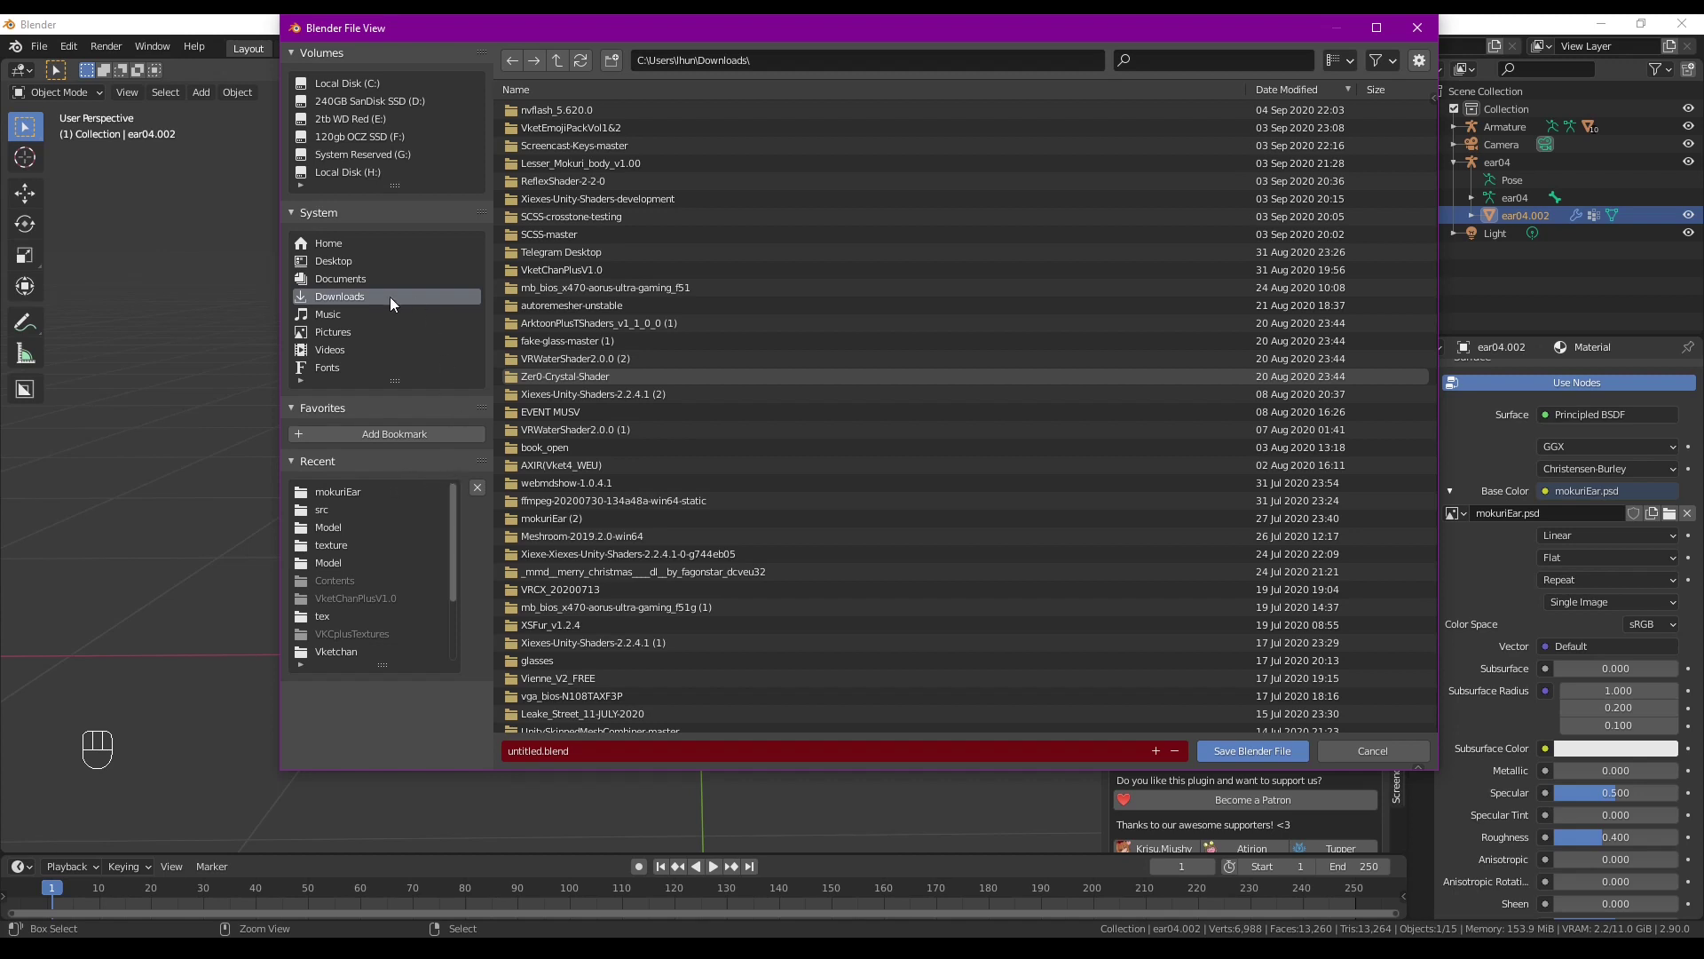
click(417, 278)
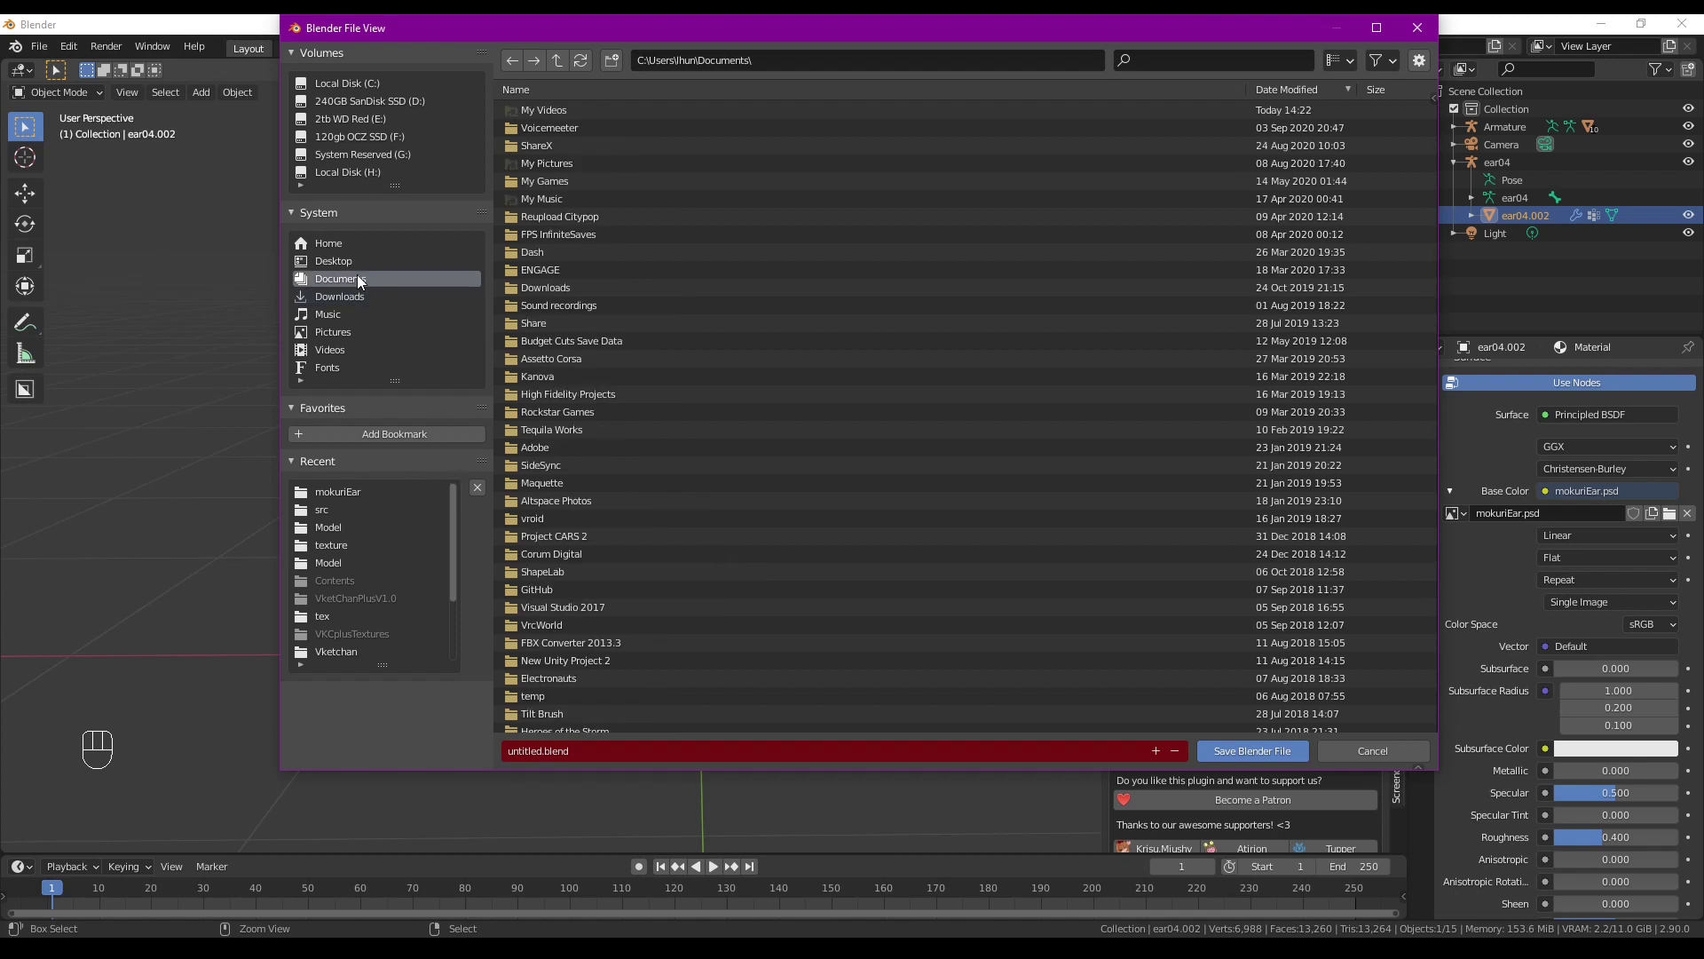
click(612, 61)
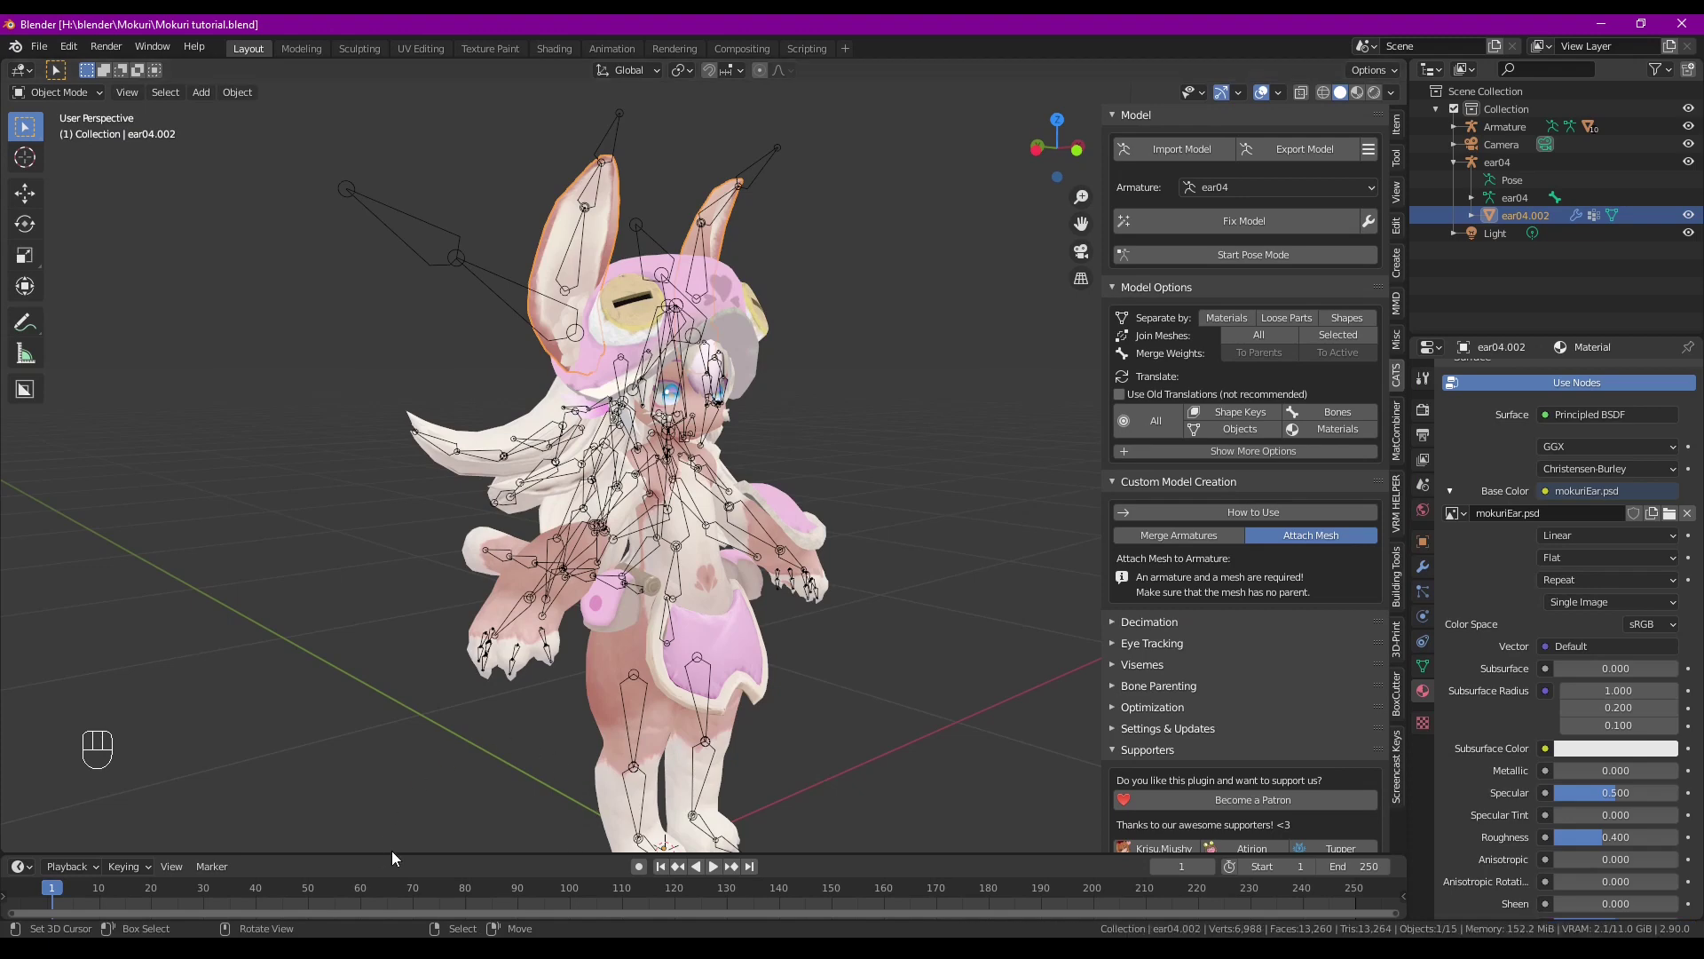
Save as Mokuri tutorial.blend, hide the Armature in the Outliner, and select the body mesh
middle_drag(463, 769, 461, 678)
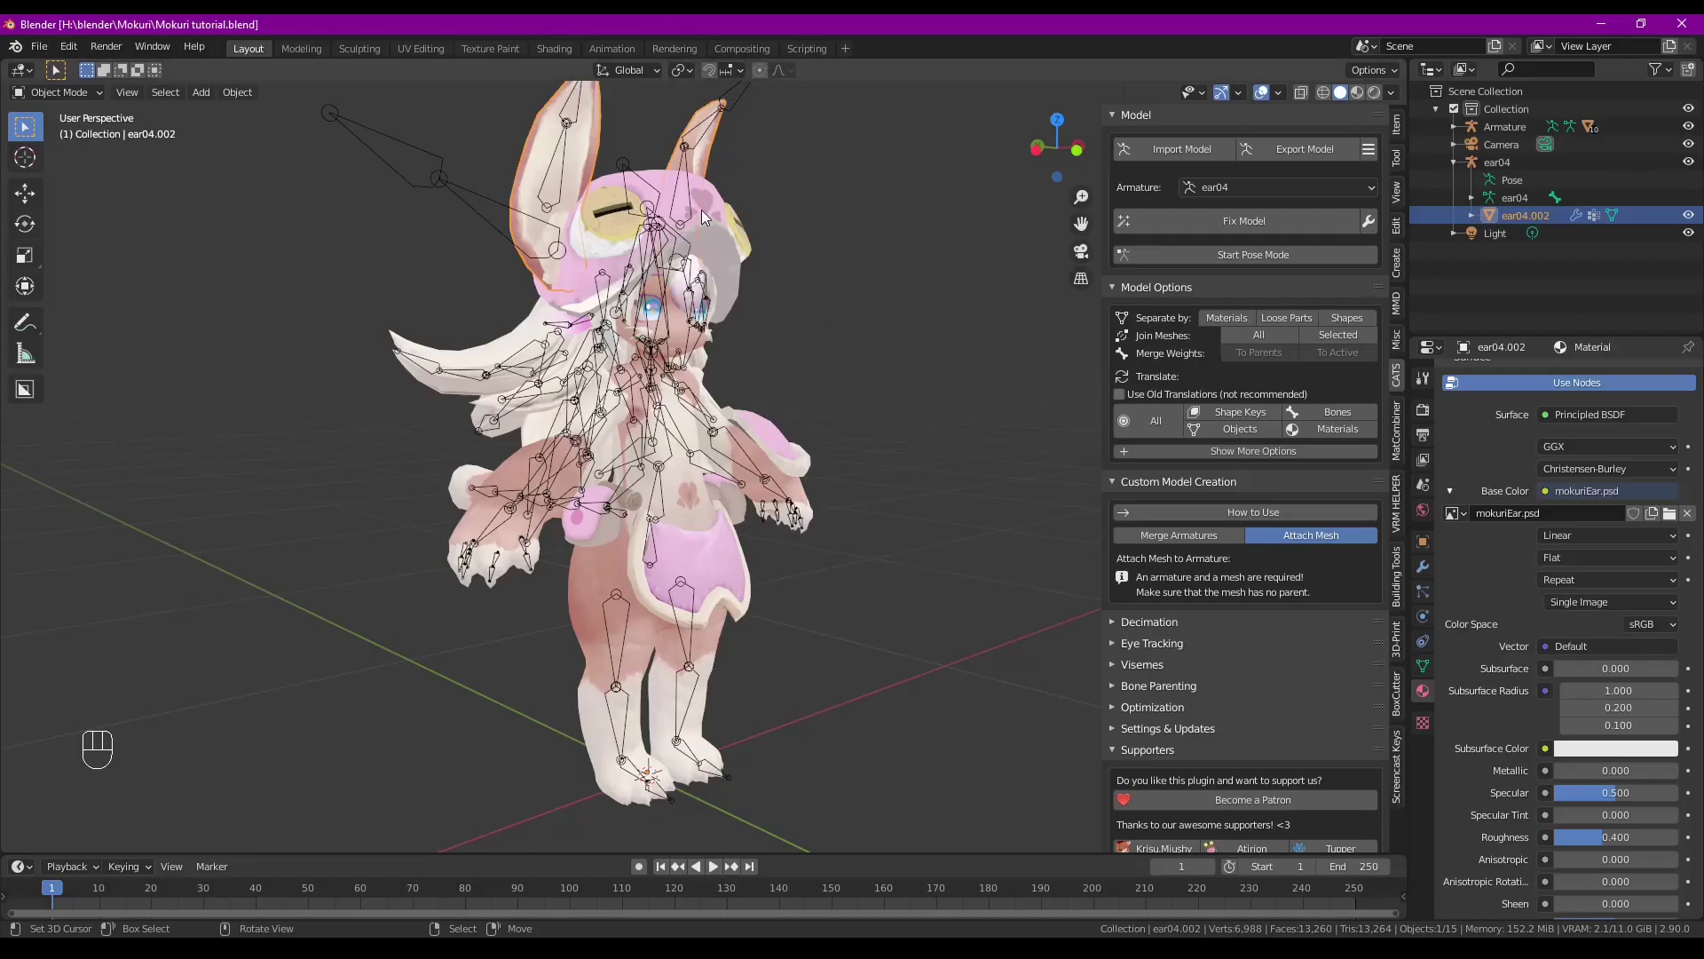
middle_drag(863, 286, 914, 286)
scroll(863, 371, up, 5)
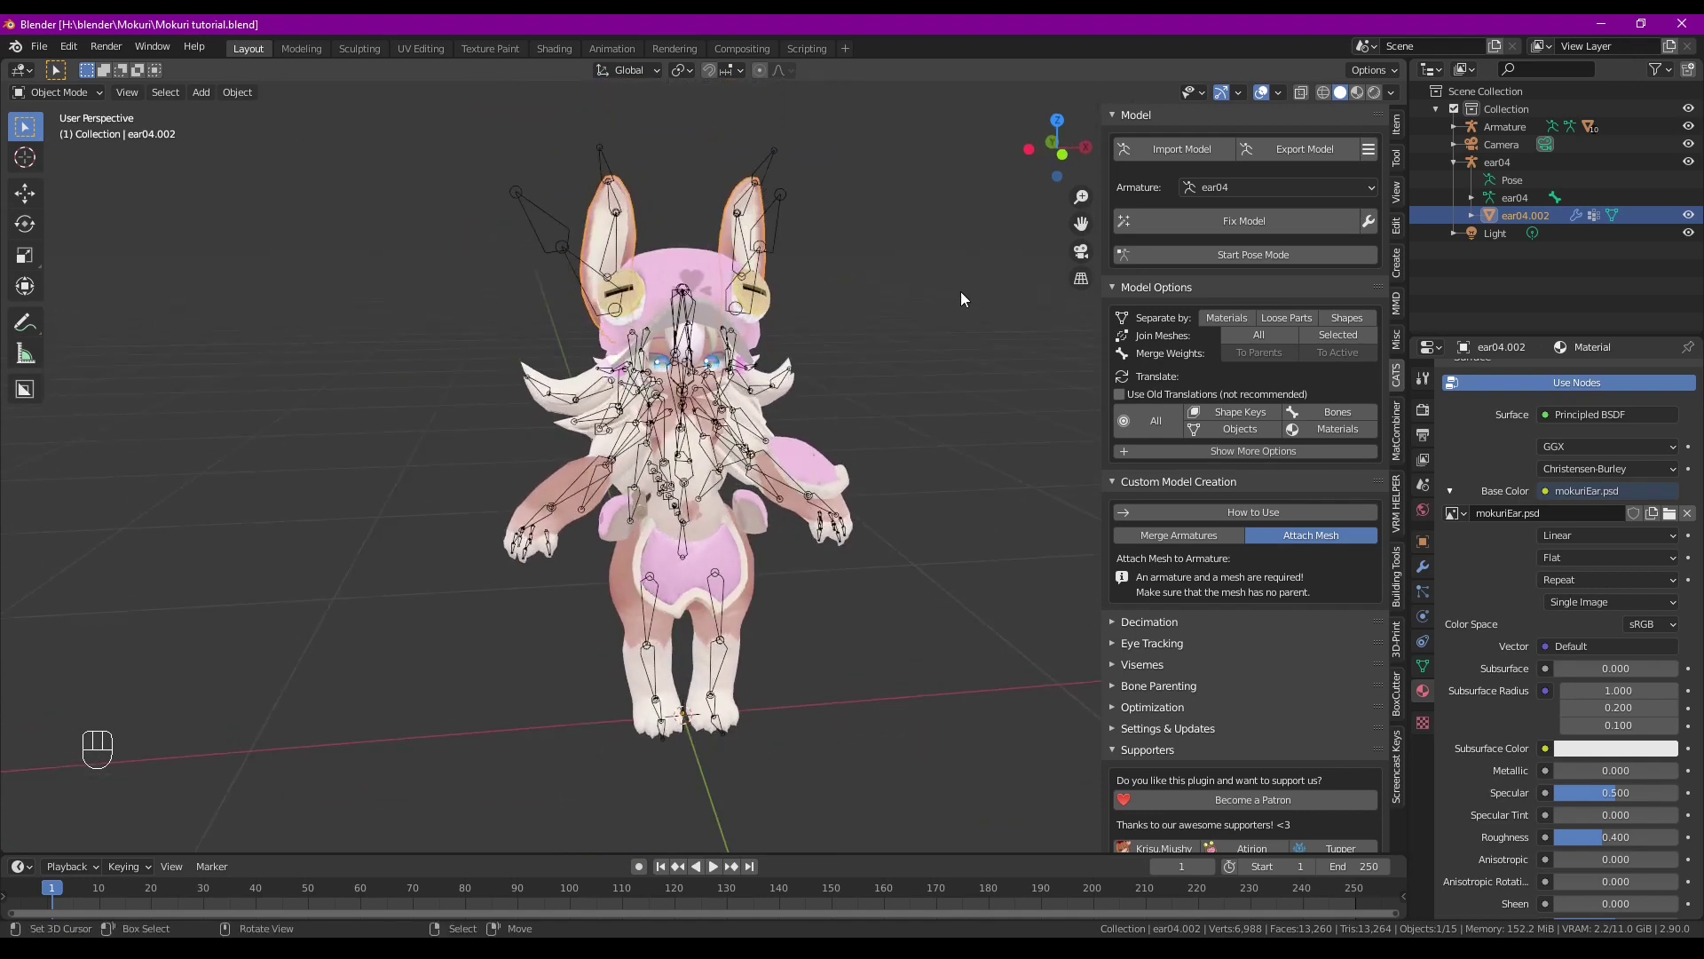
click(1498, 127)
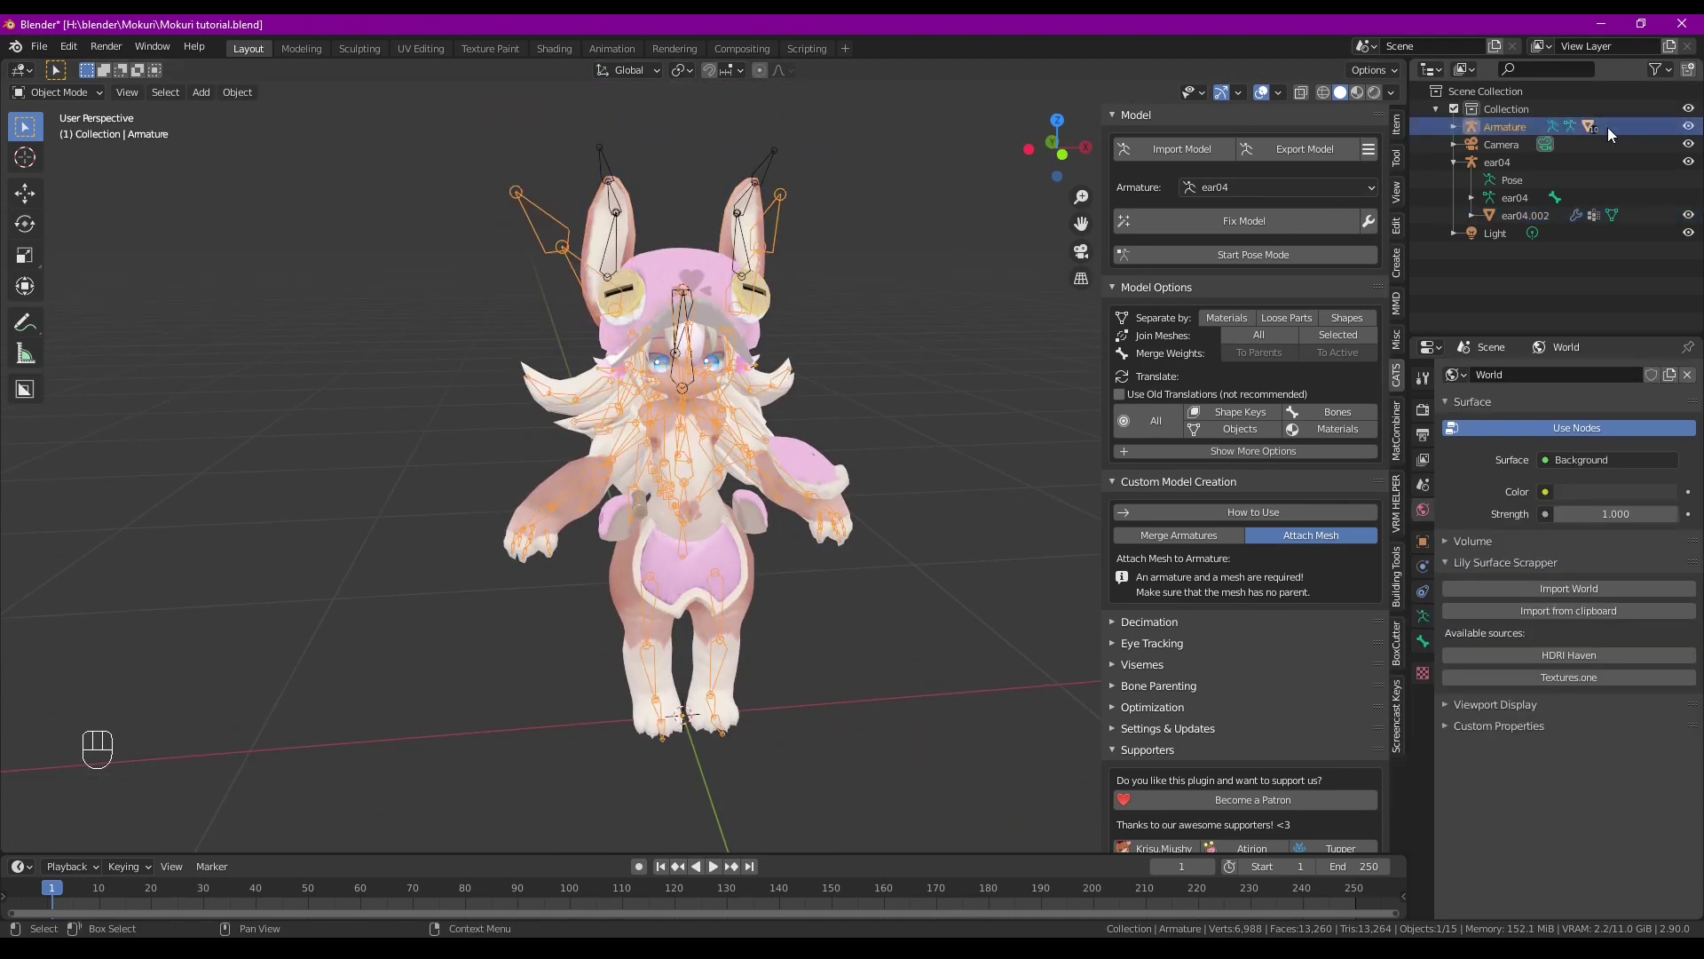
click(1689, 127)
middle_drag(1047, 296, 979, 343)
scroll(978, 343, up, 3)
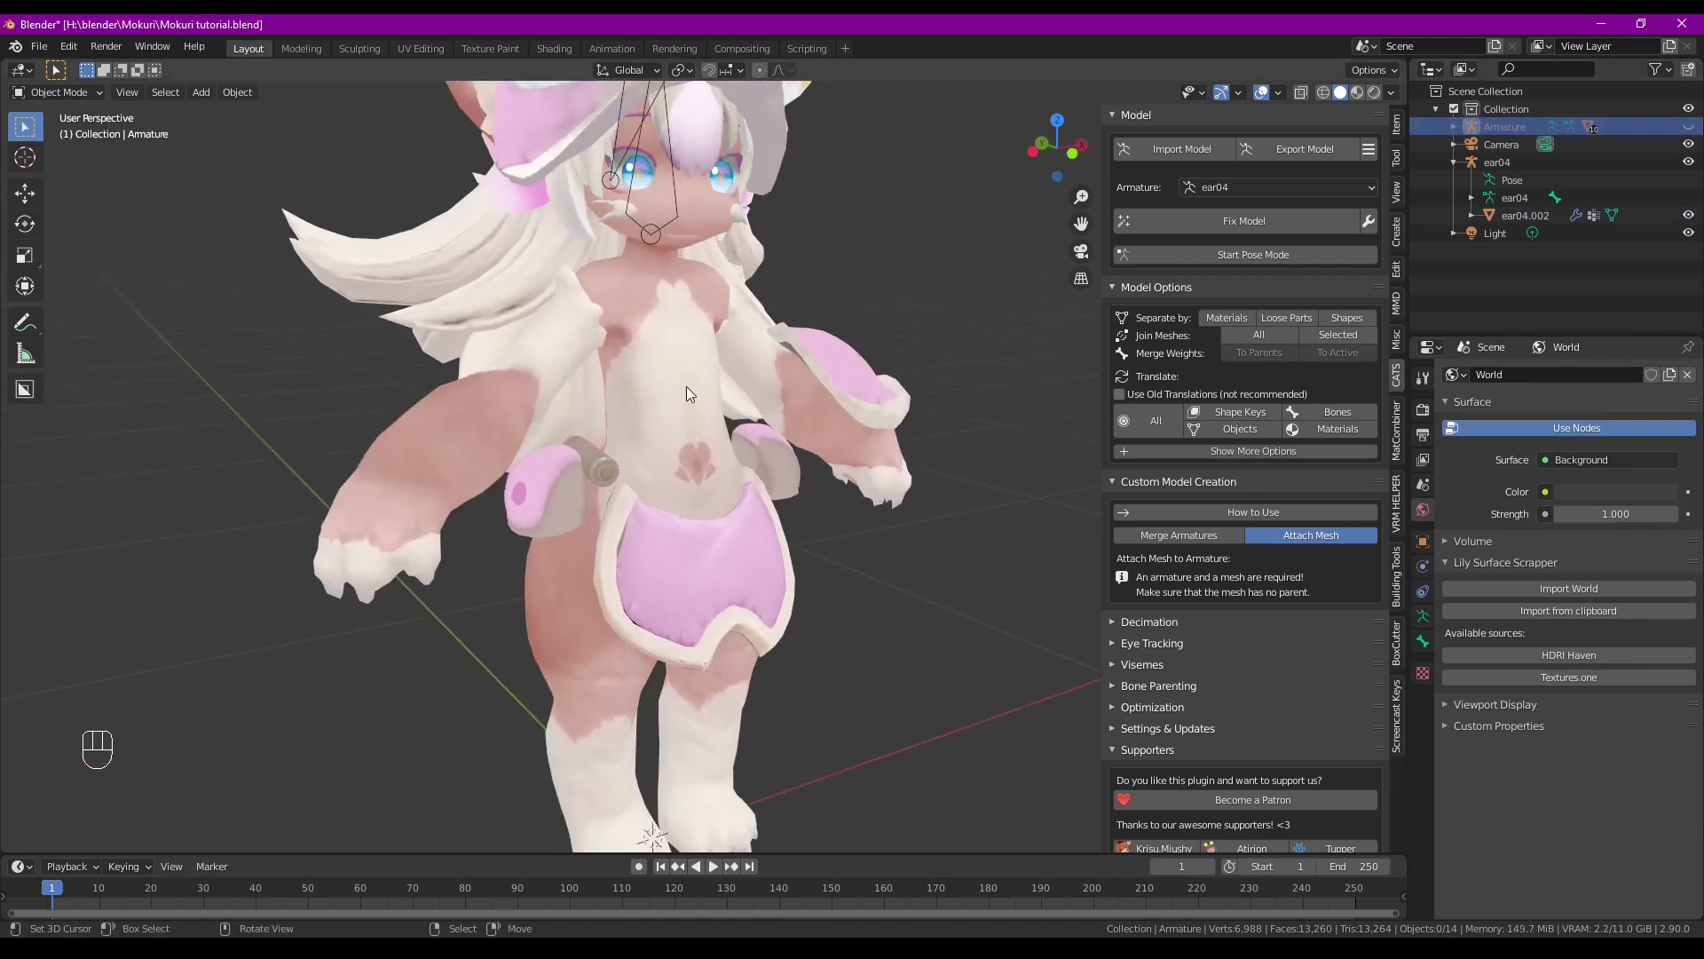
click(686, 388)
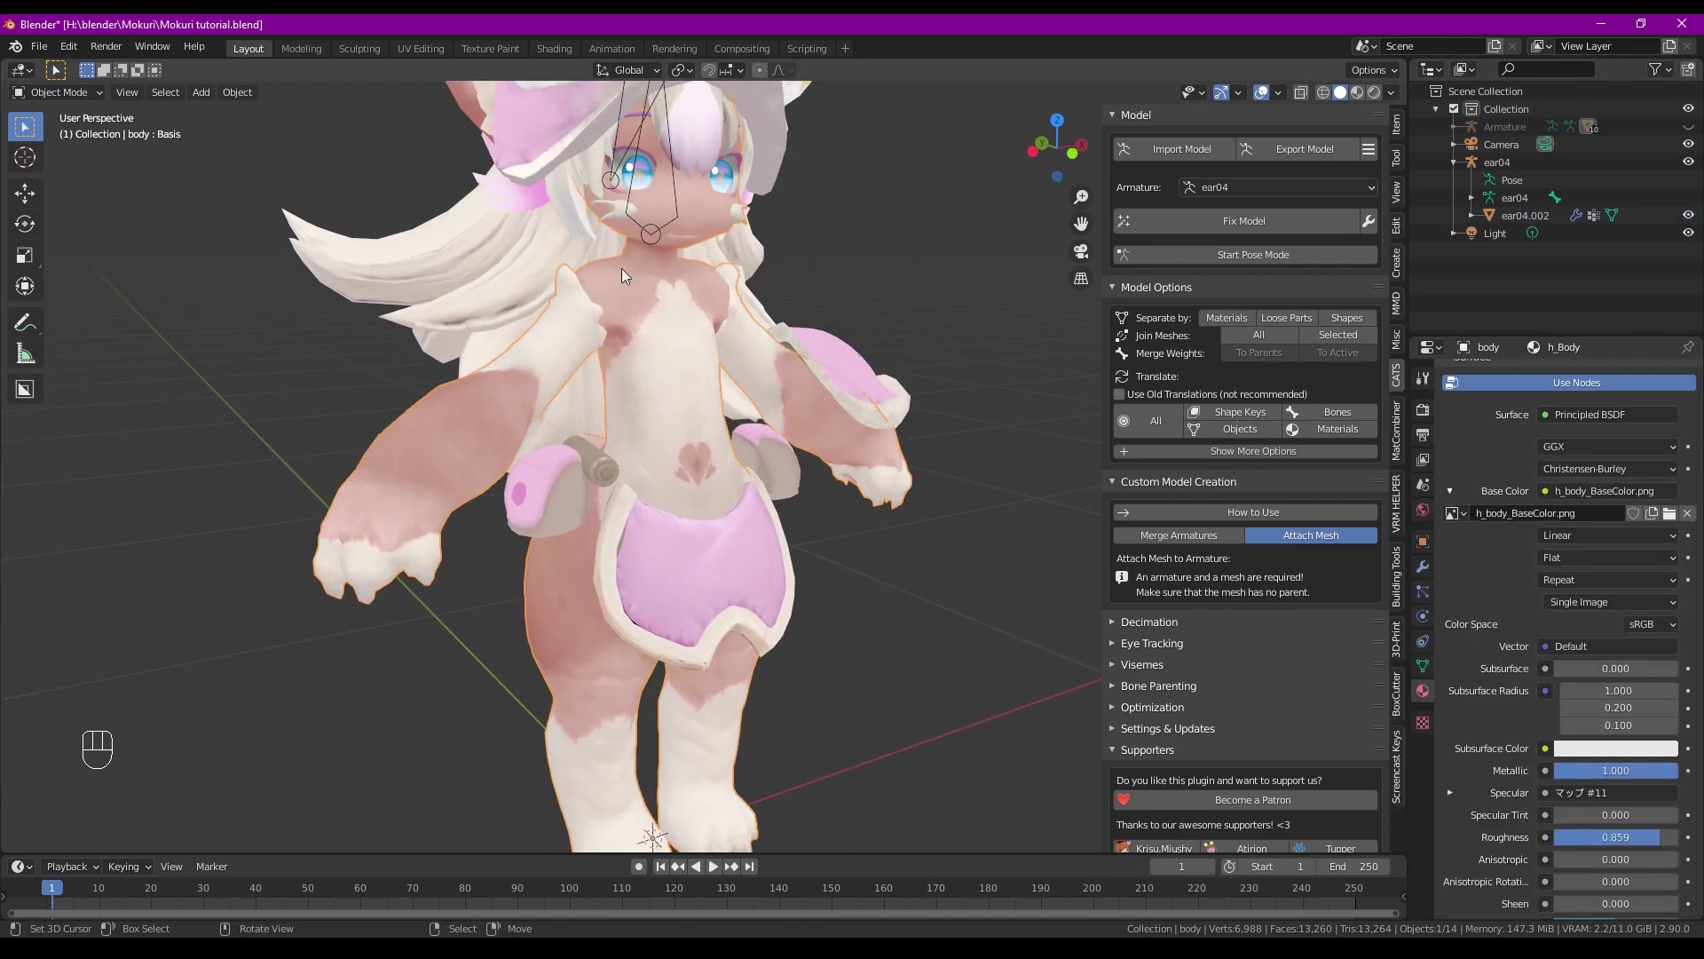
mouse_move(641, 412)
middle_down()
mouse_move(690, 385)
mouse_move(587, 392)
mouse_move(628, 393)
mouse_move(605, 369)
mouse_move(786, 390)
mouse_move(765, 376)
middle_up()
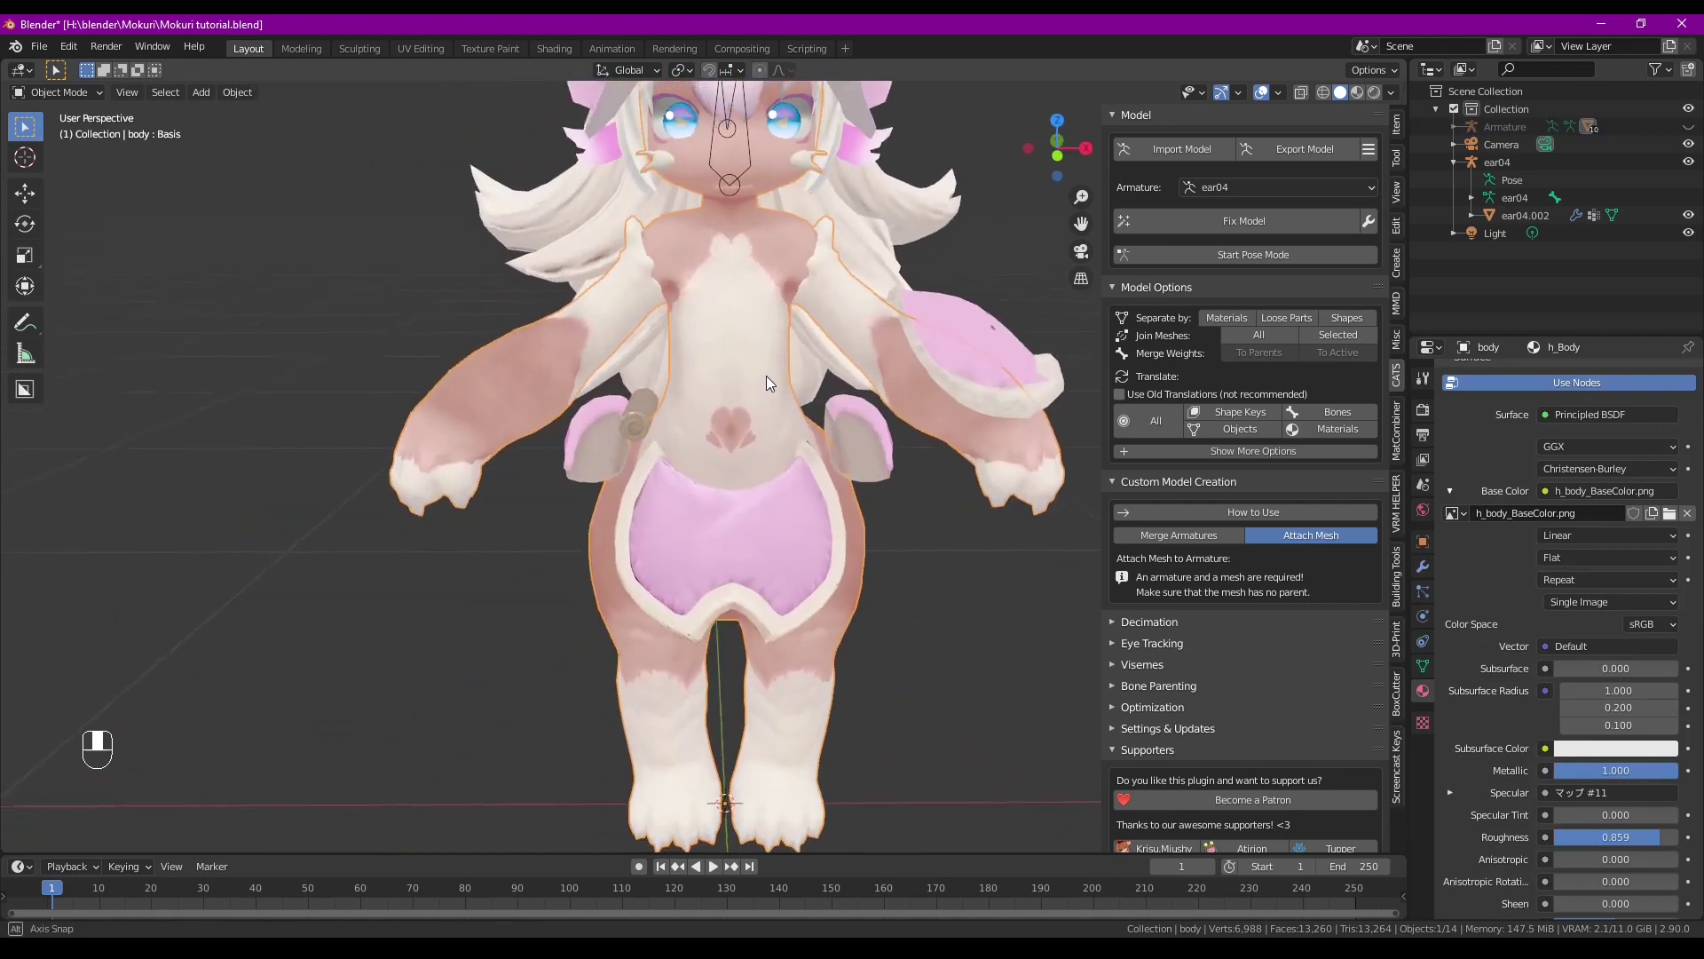
Put the body mesh in Edit Mode and select all its faces
key(Tab)
click(866, 377)
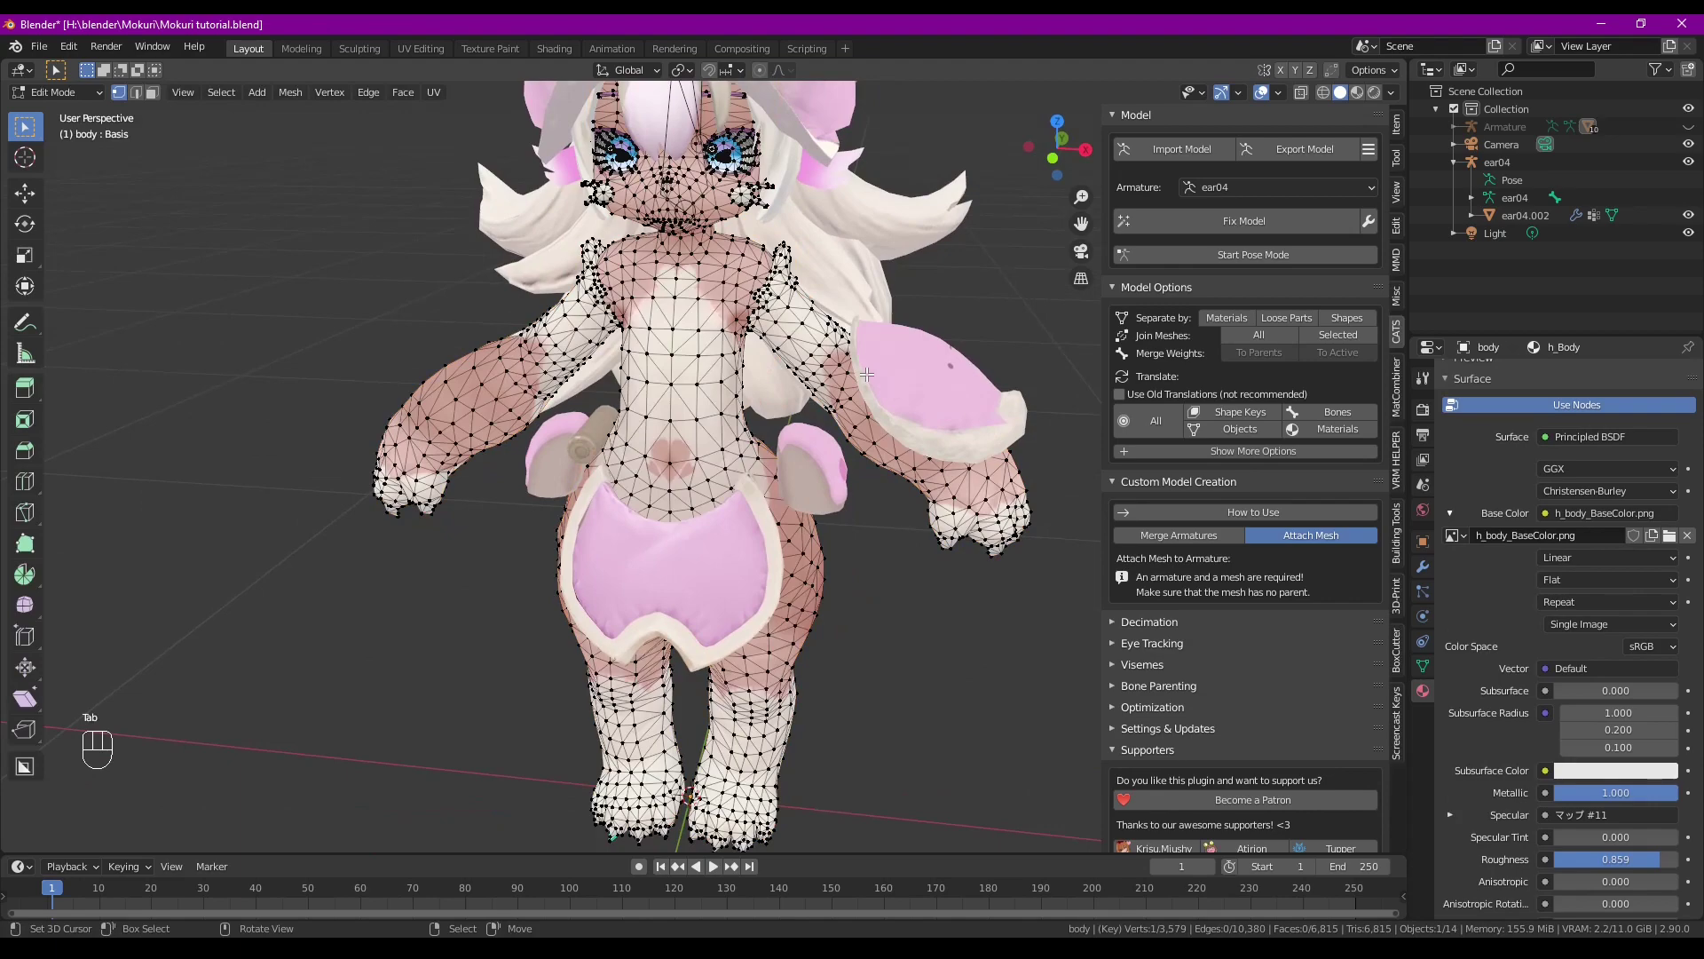
key(3)
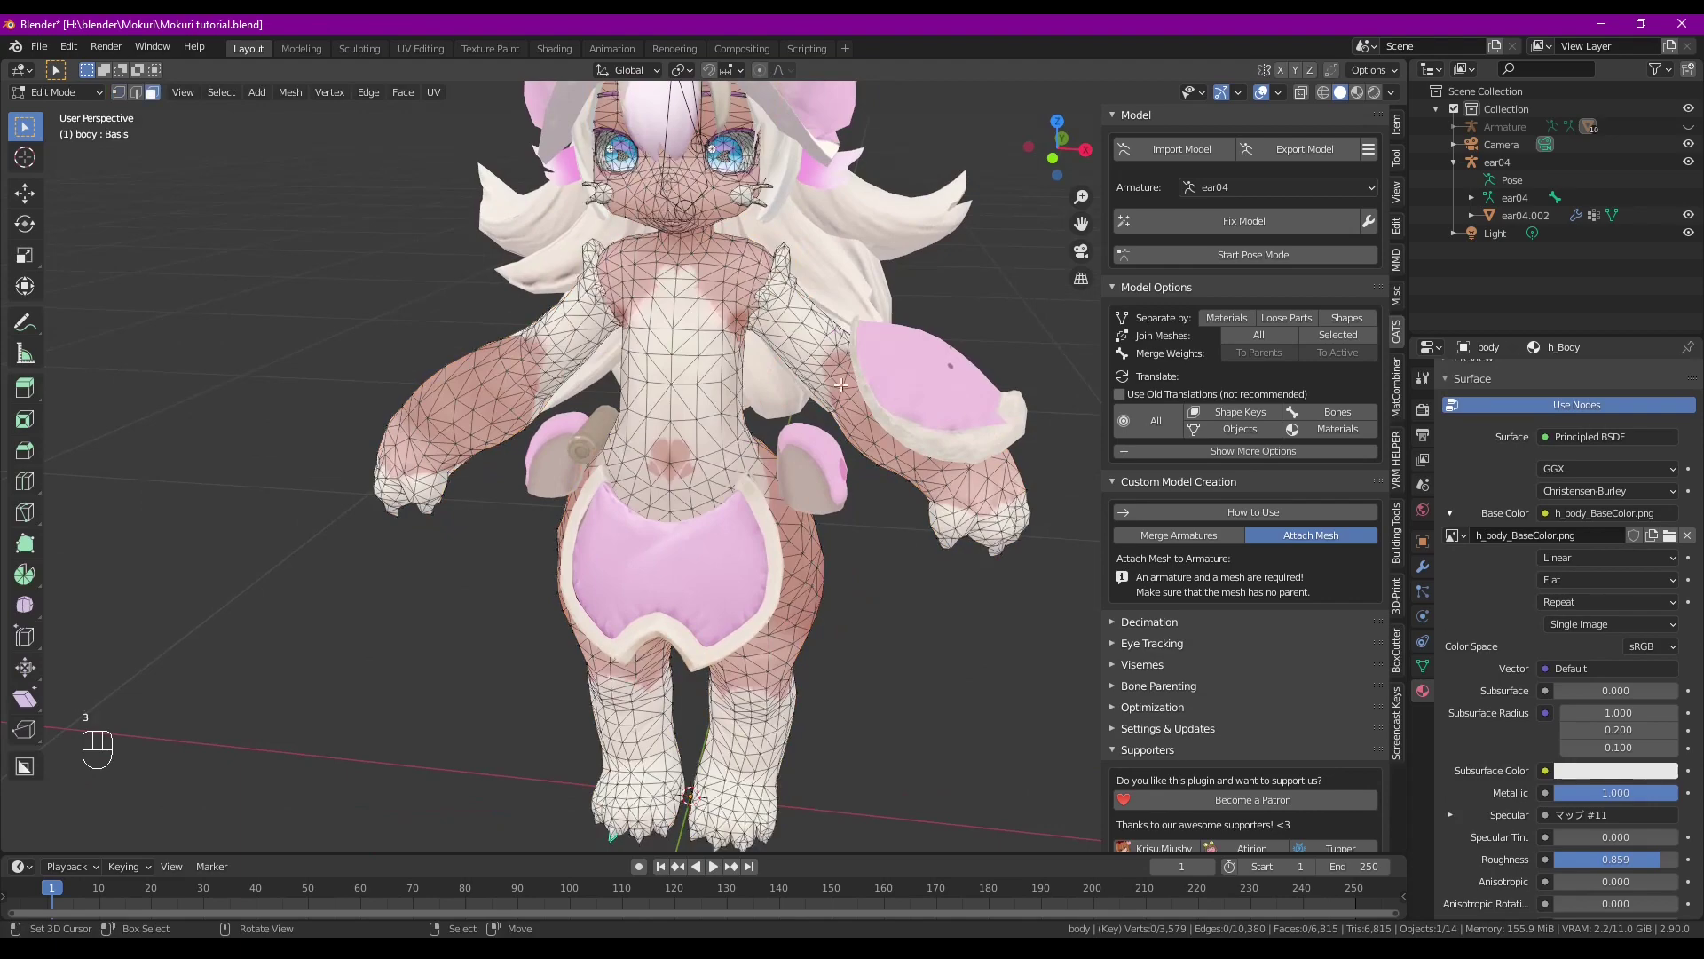
key(a)
middle_drag(635, 355, 673, 367)
Switch to the UV Editing workspace and frame the h_body_BaseColor texture
click(421, 48)
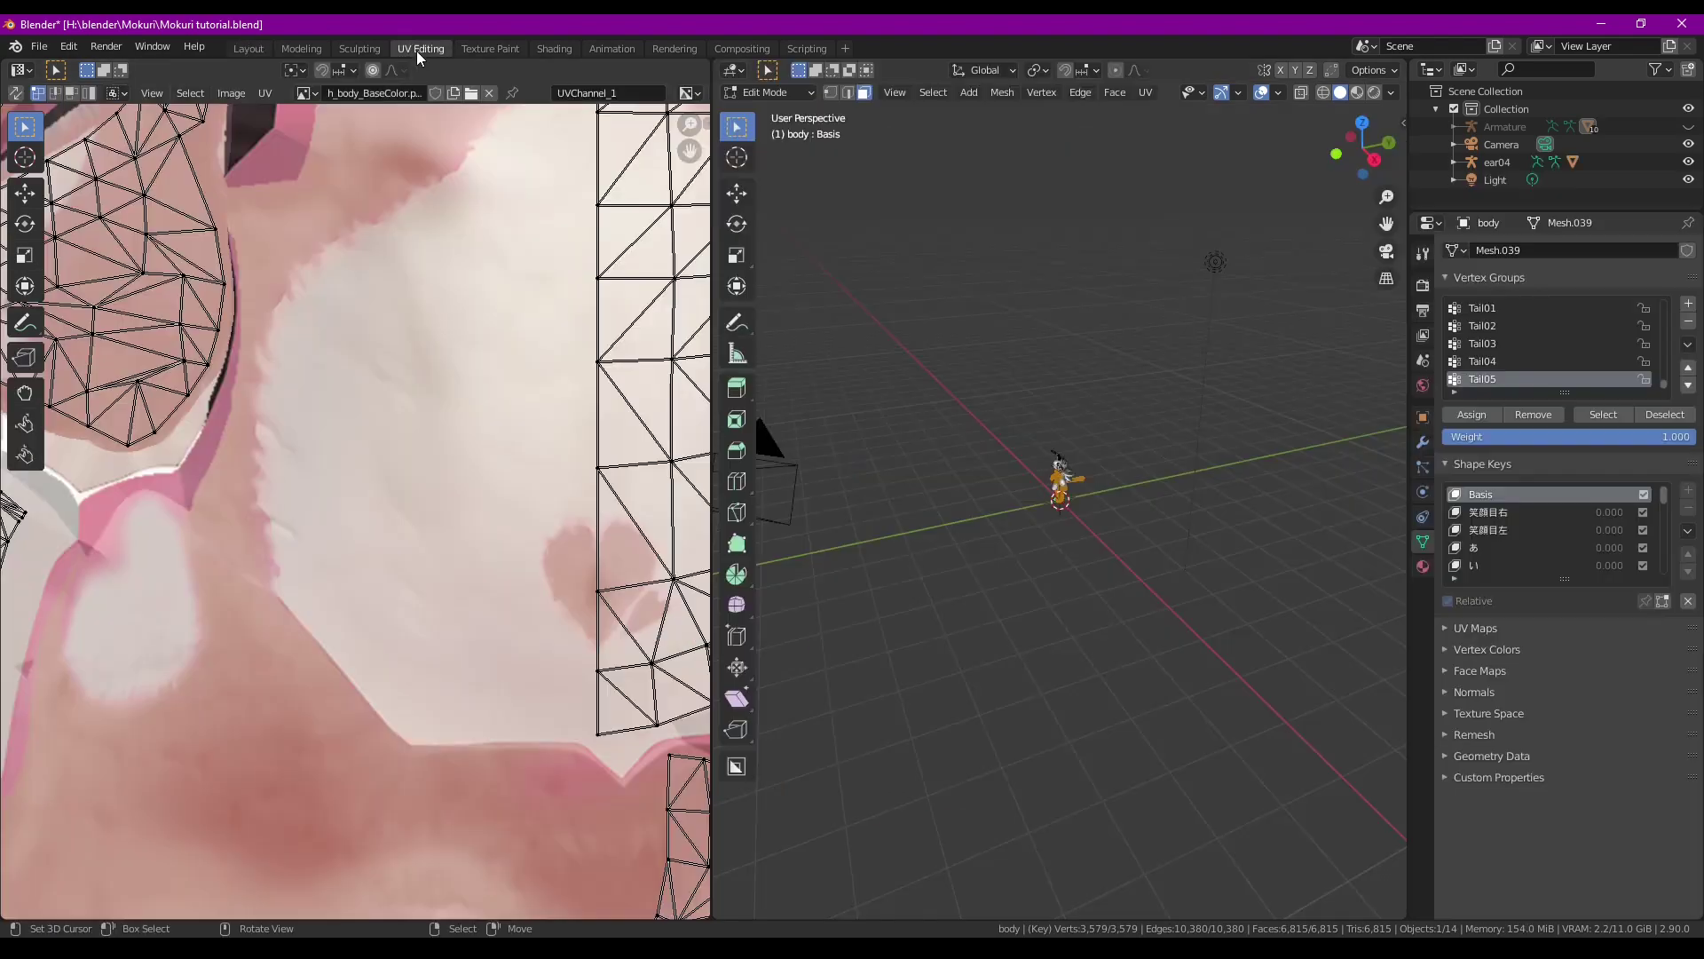
key(Home)
scroll(379, 350, up, 2)
mouse_move(380, 351)
middle_down()
mouse_move(404, 306)
mouse_move(403, 335)
middle_up()
Box-select all the body's UV islands over the texture
drag(71, 157, 698, 814)
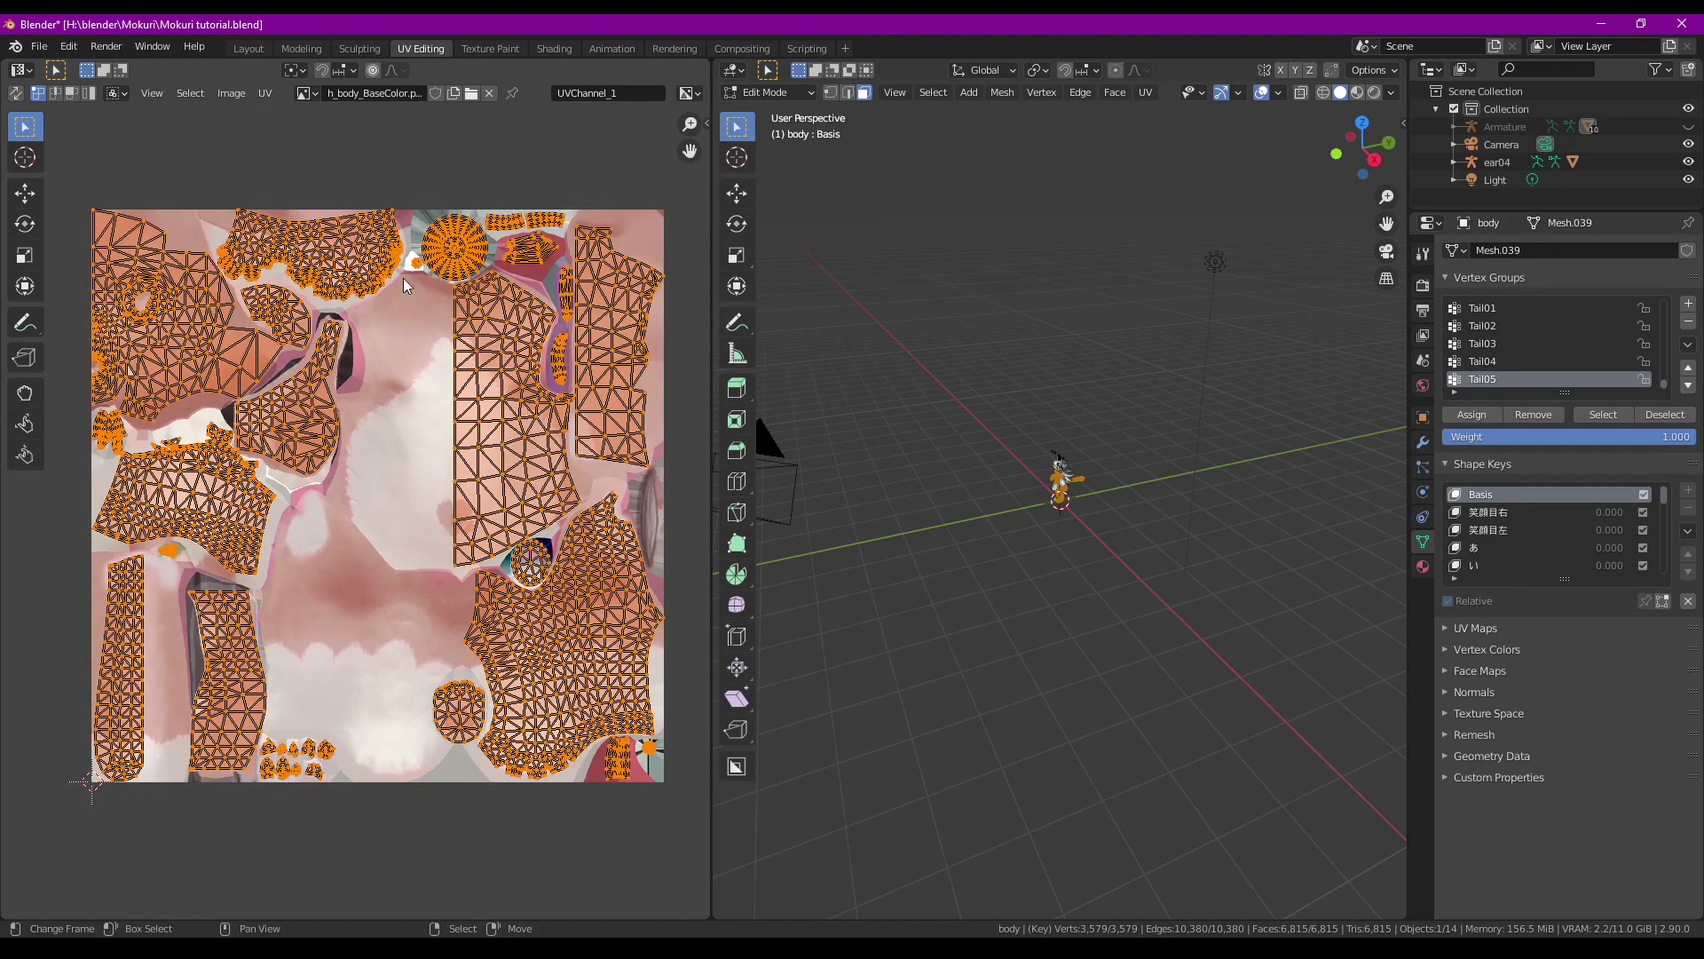
key(alt+a)
drag(66, 181, 685, 797)
scroll(418, 402, up, 1)
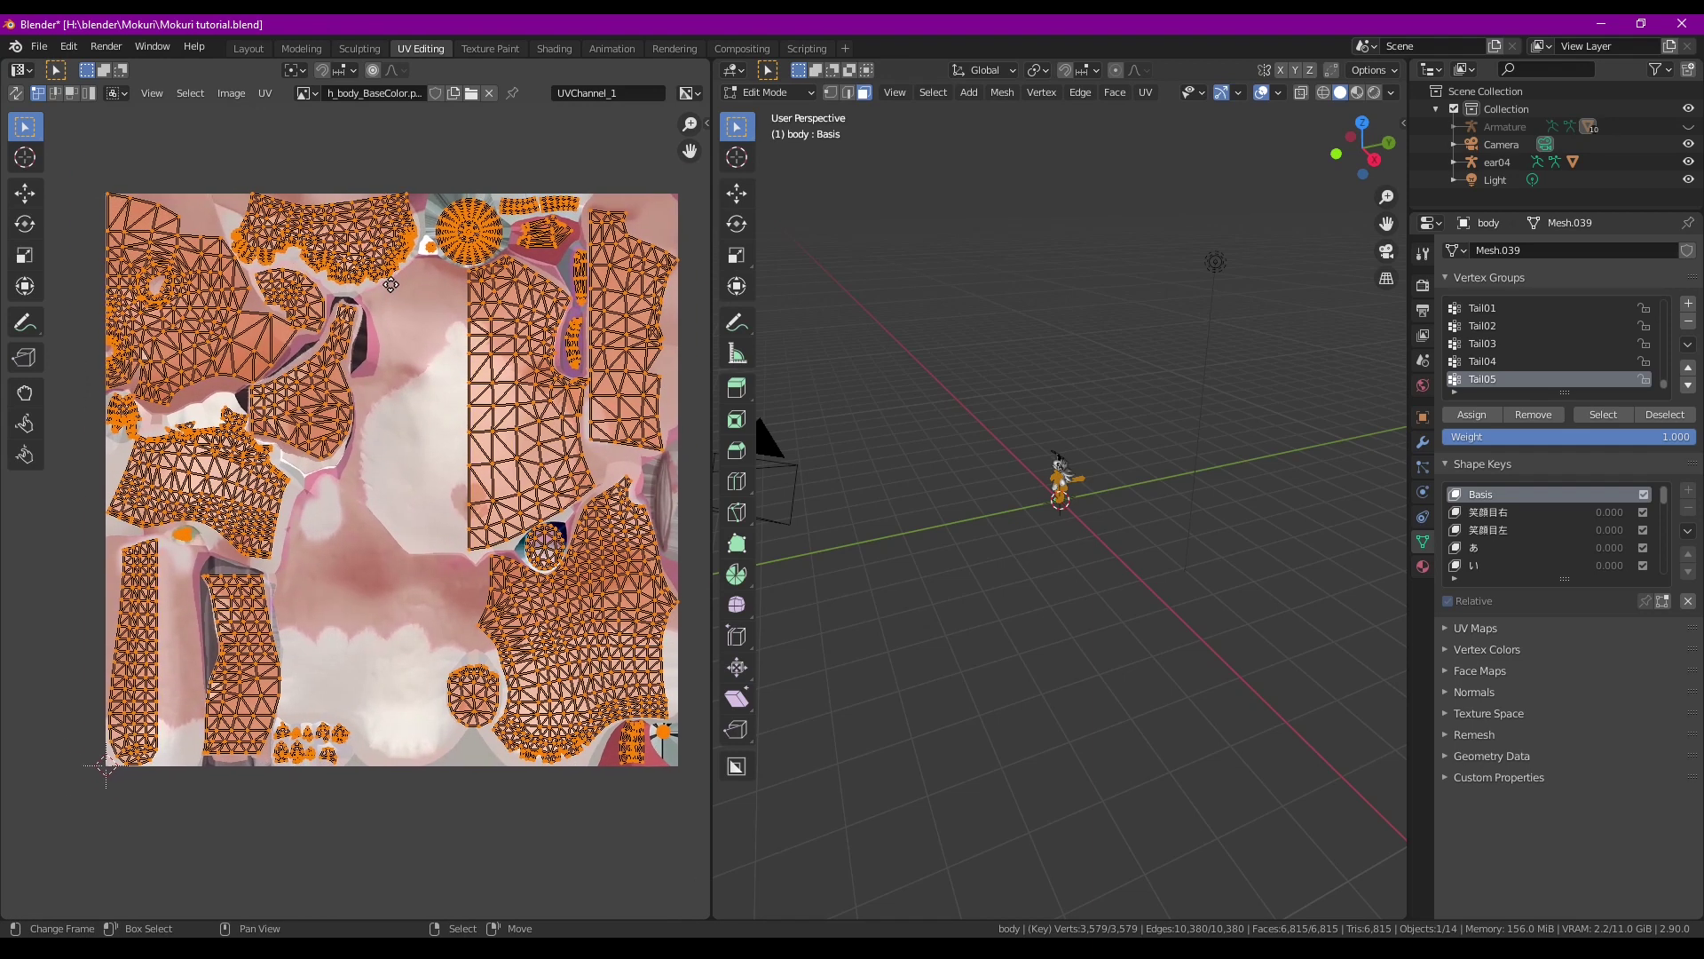
scroll(395, 299, down, 1)
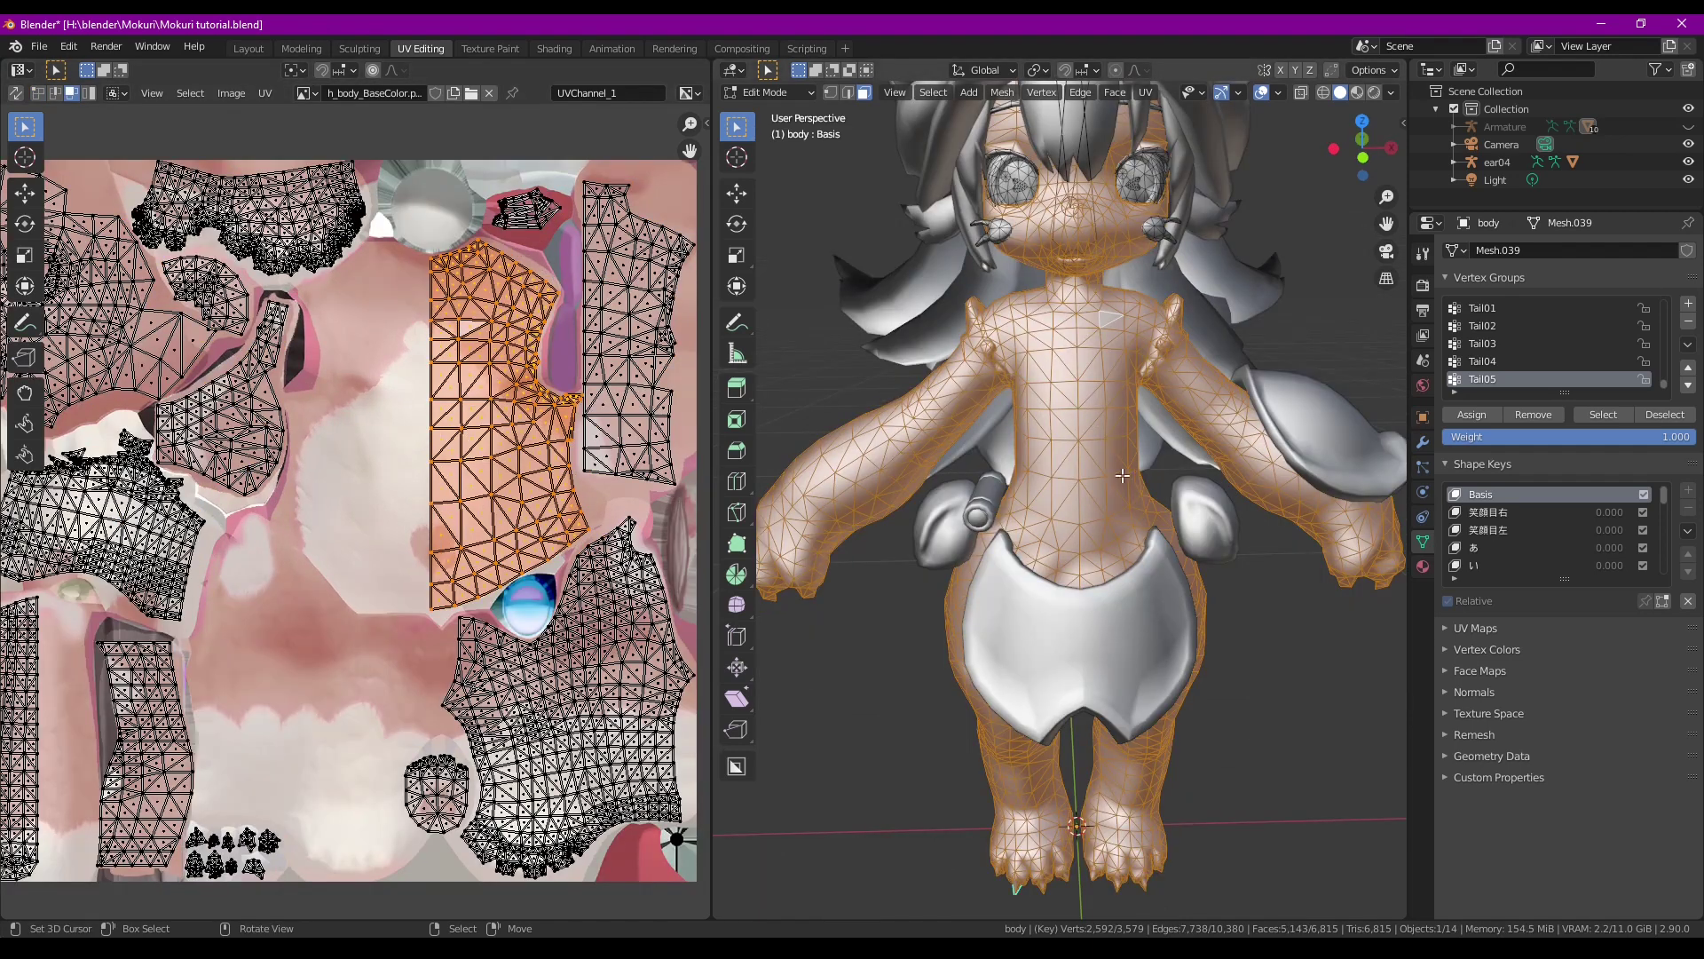
ctrl+scroll(551, 409, left, 3)
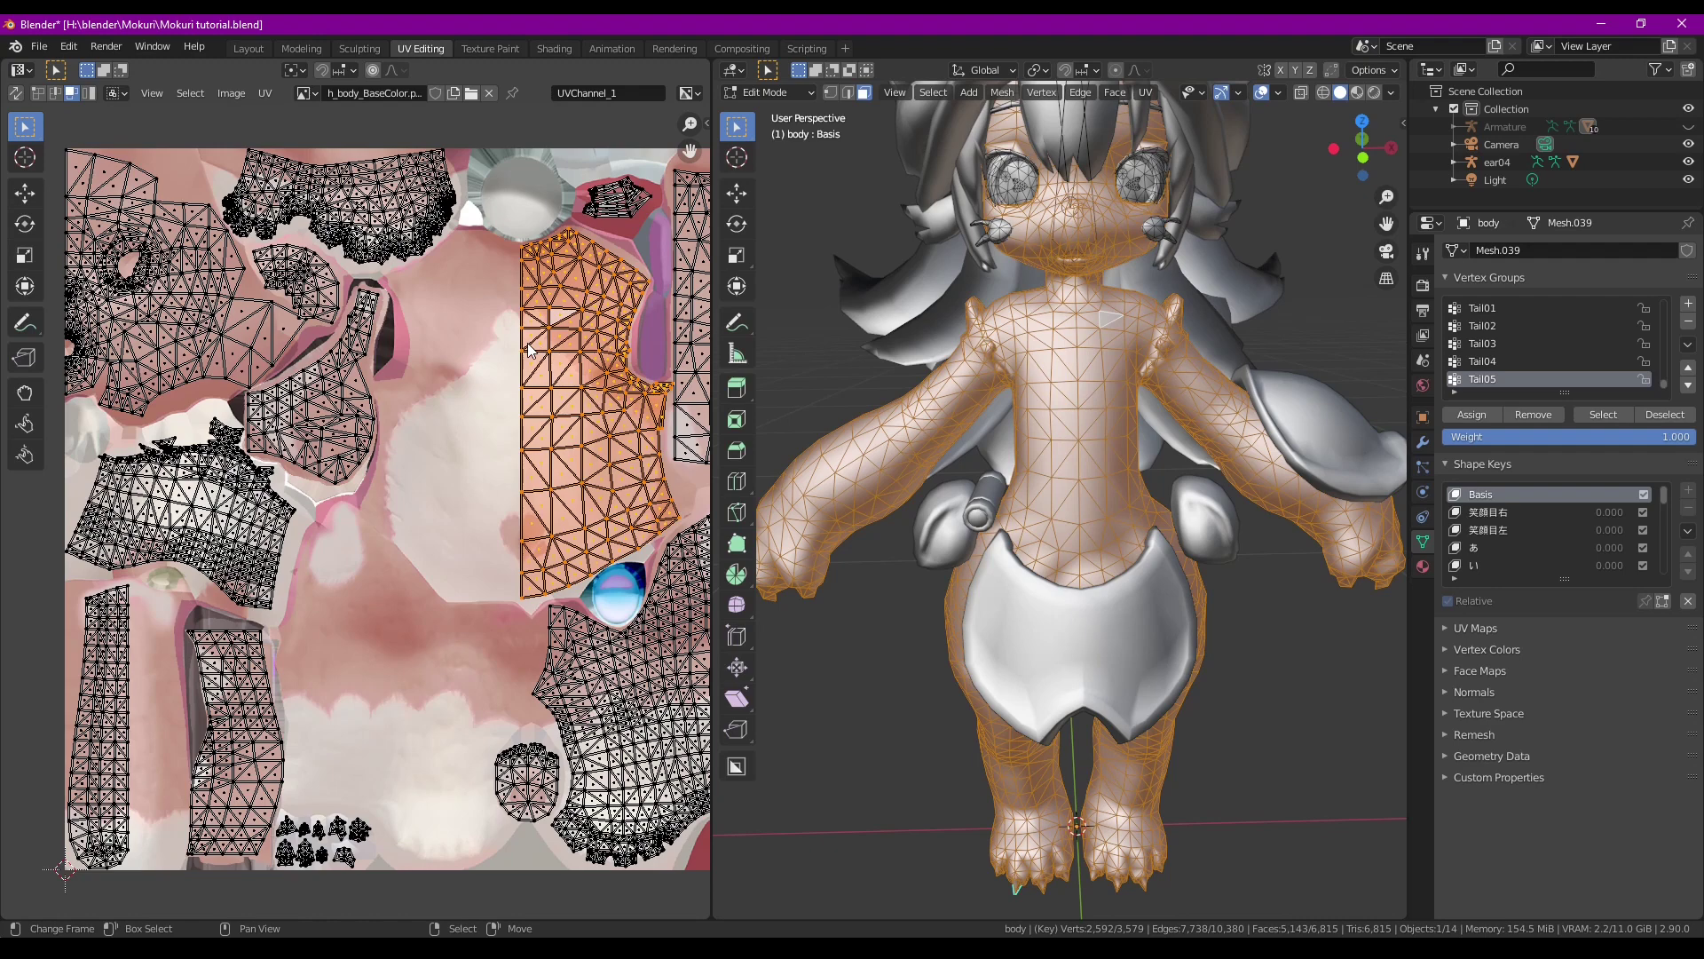
scroll(486, 402, down, 1)
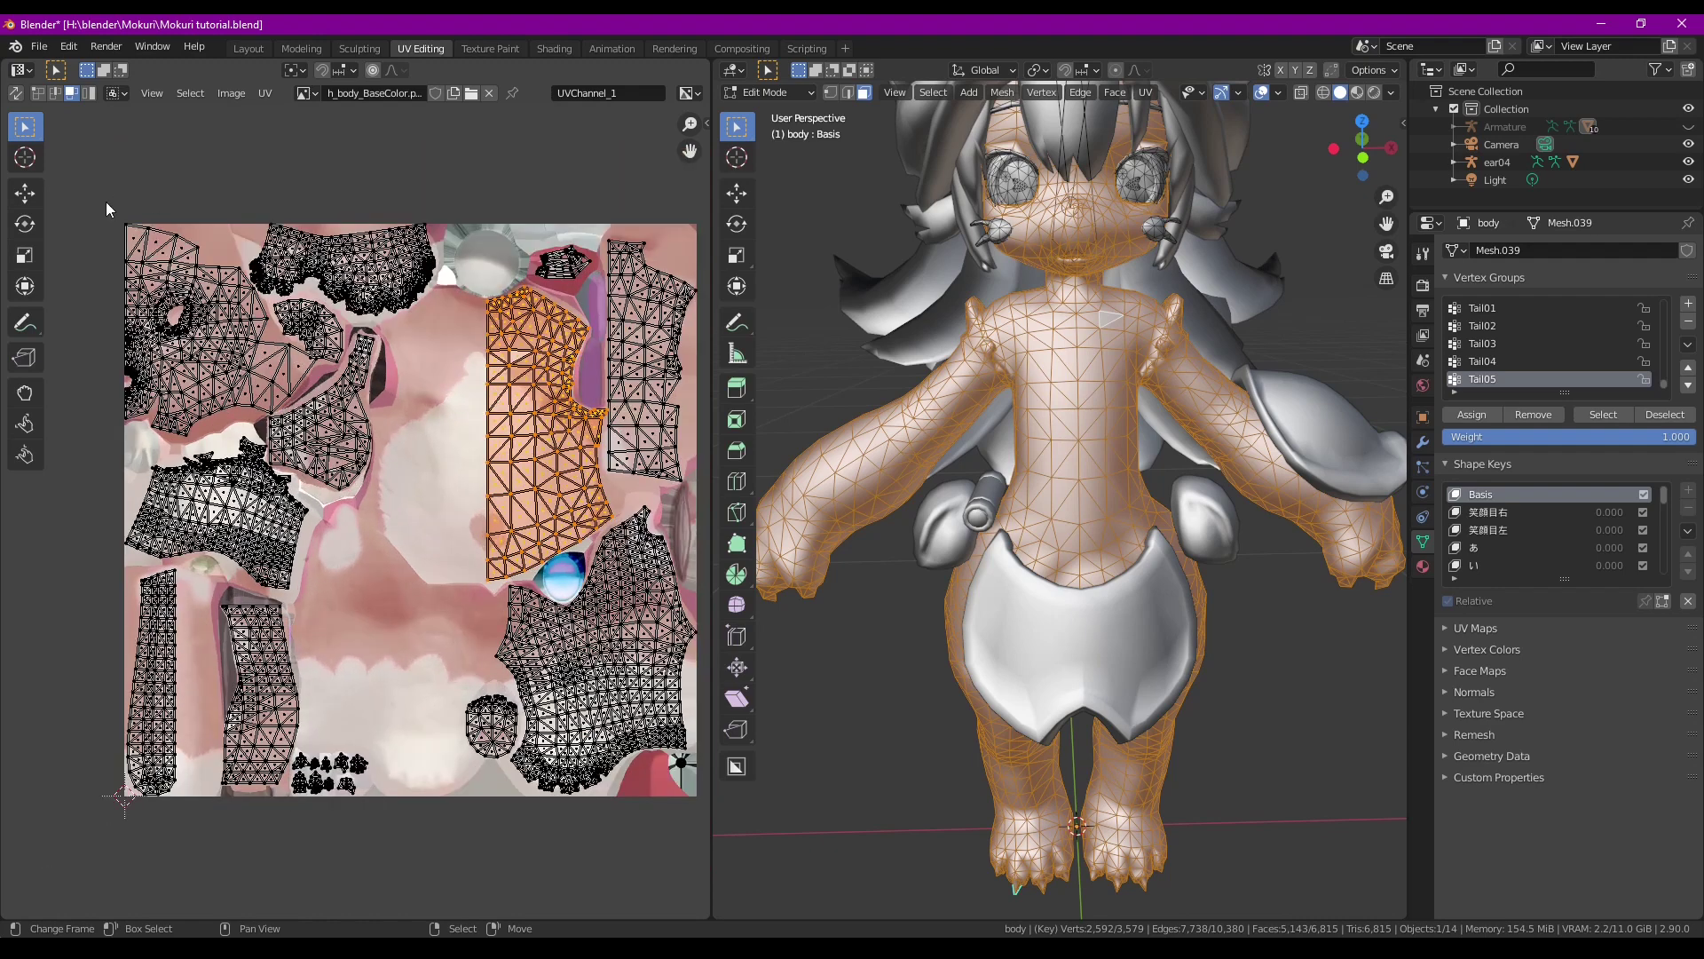
drag(104, 200, 706, 848)
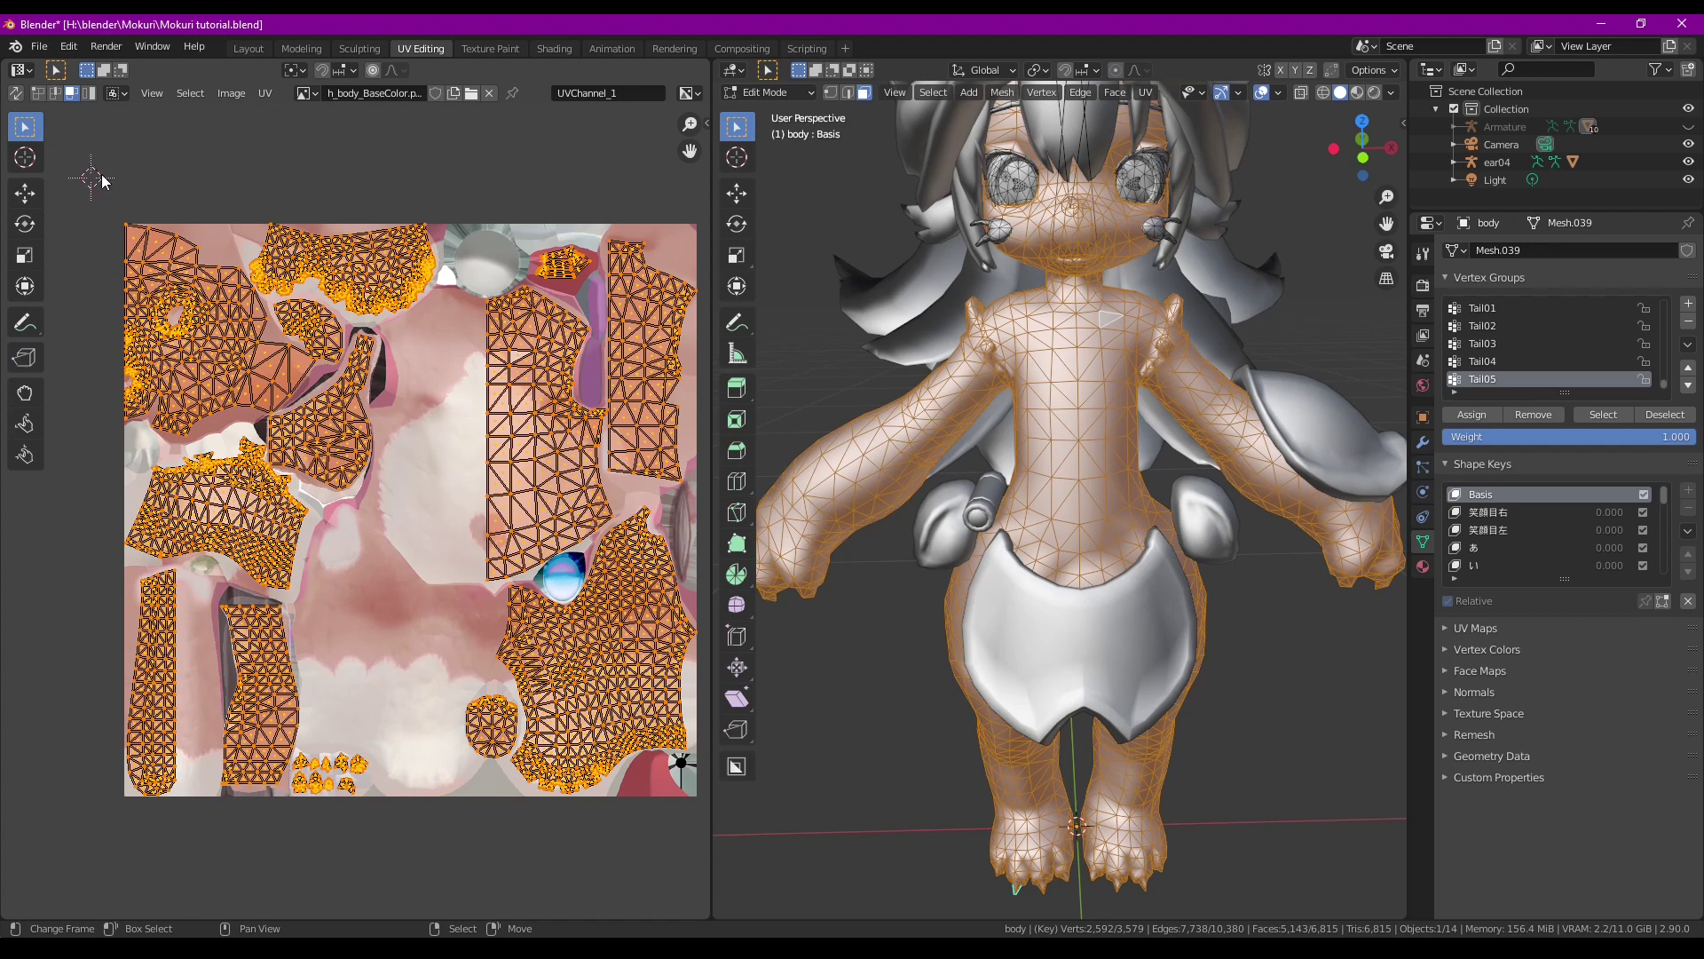
drag(102, 175, 705, 807)
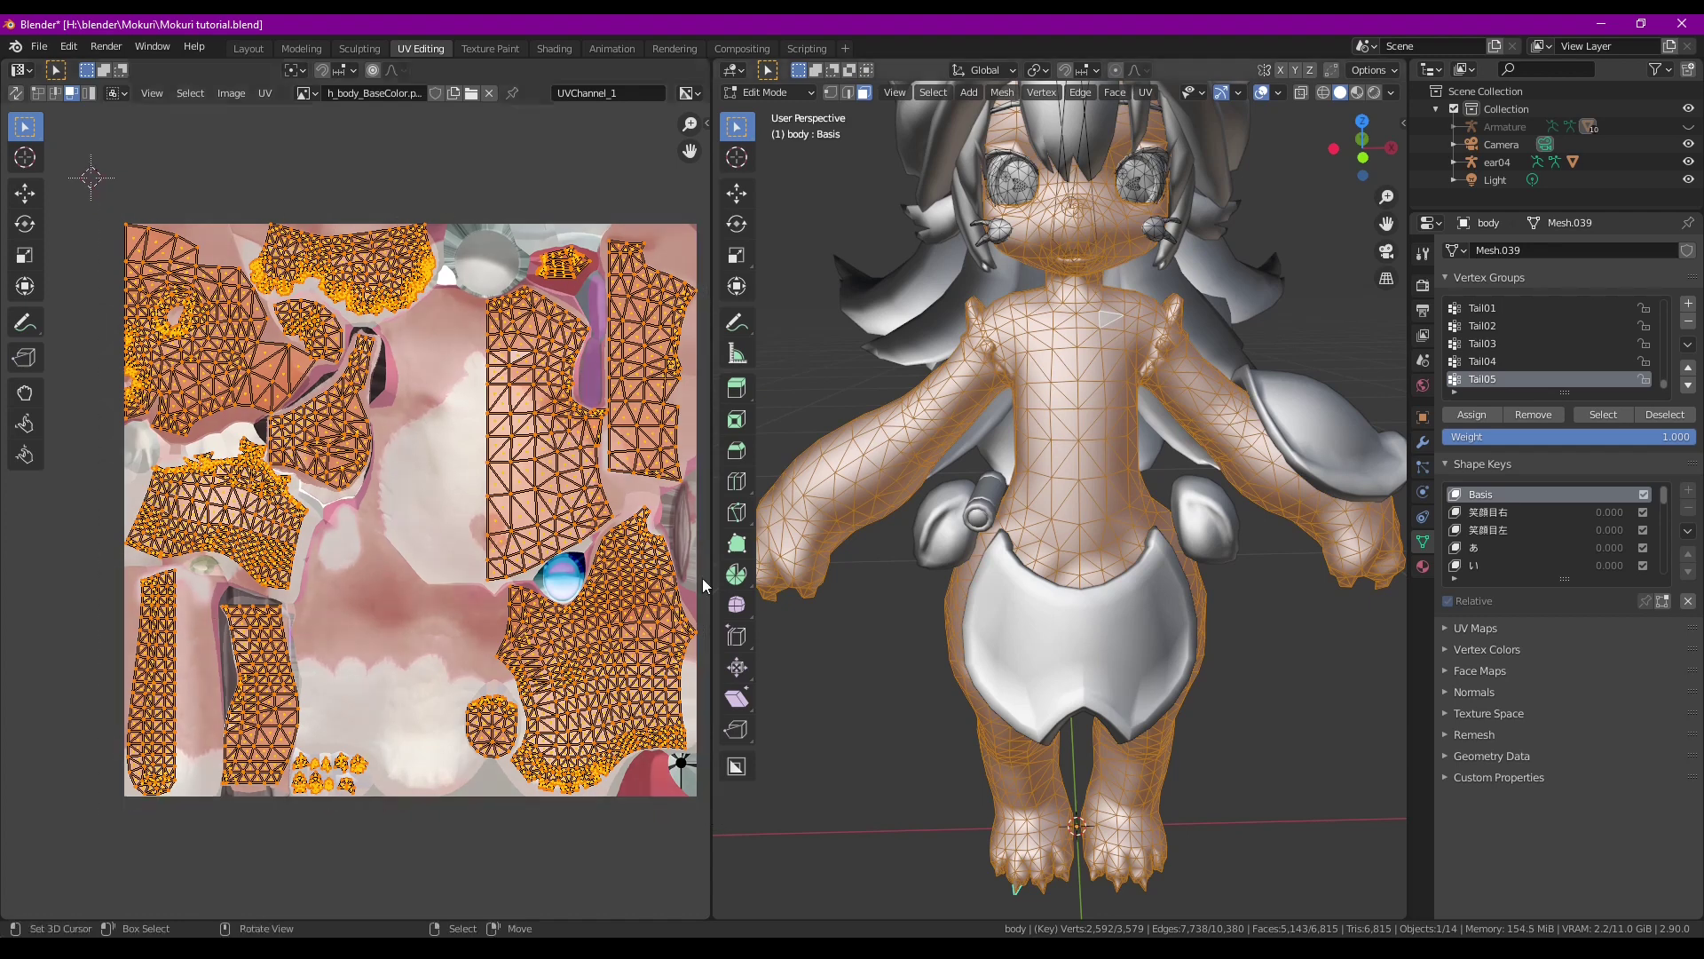
Deselect all UV islands and bring Krita to the front
click(265, 93)
click(454, 169)
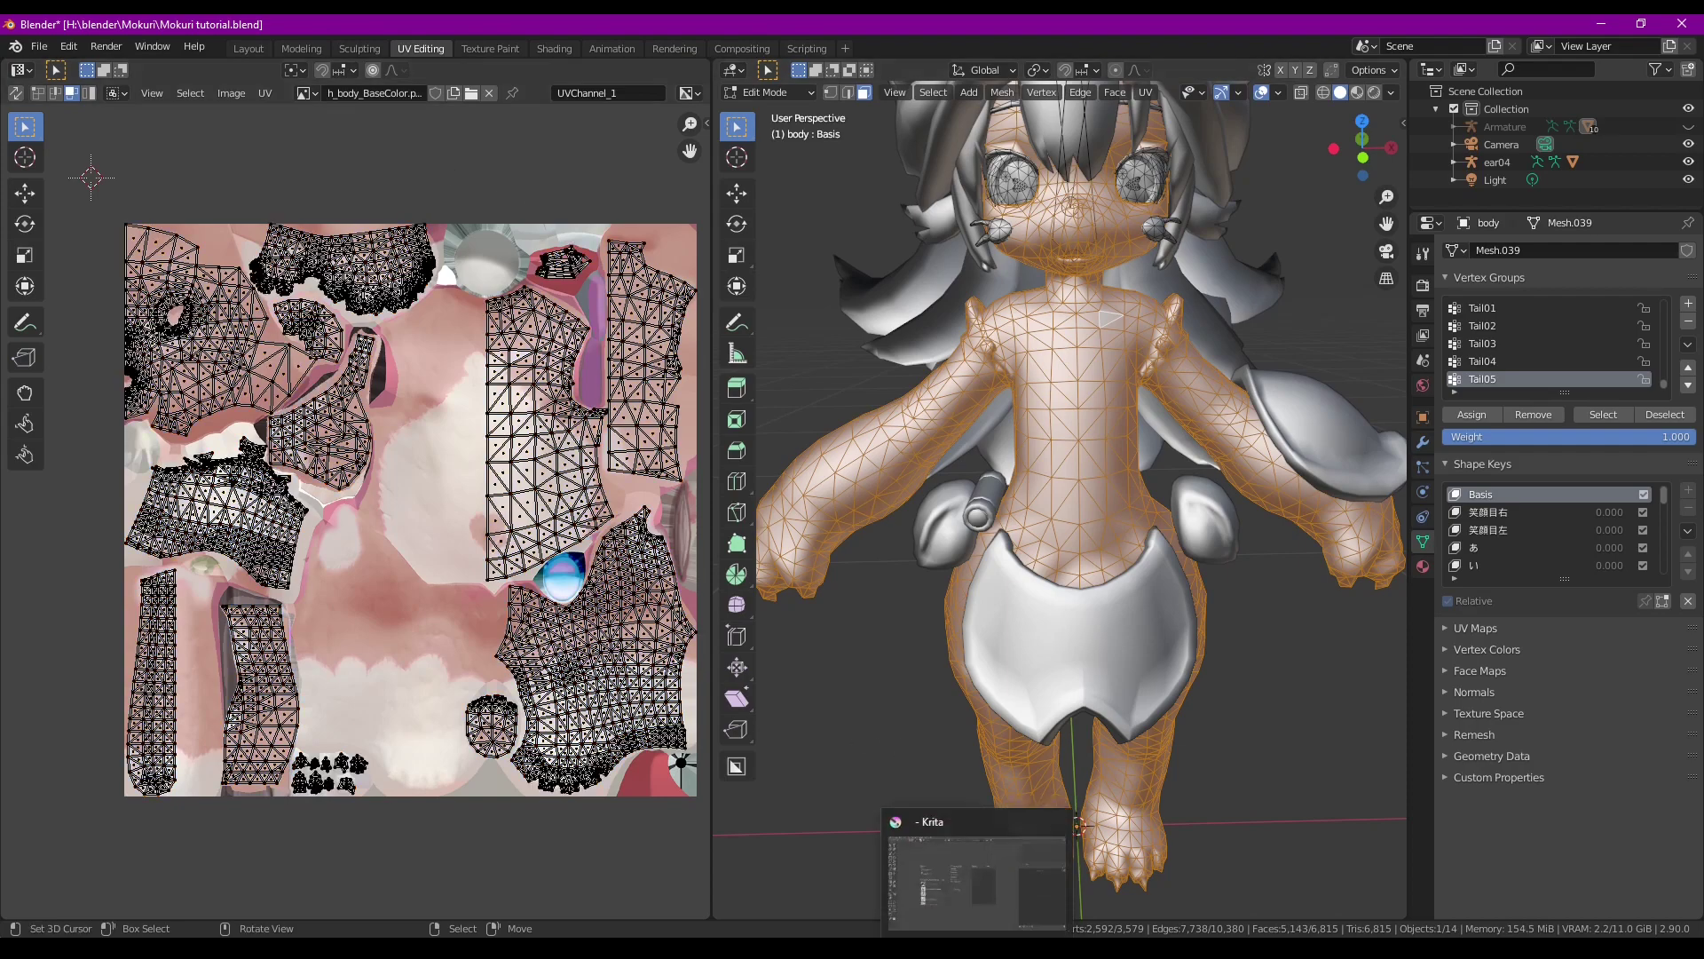
click(980, 865)
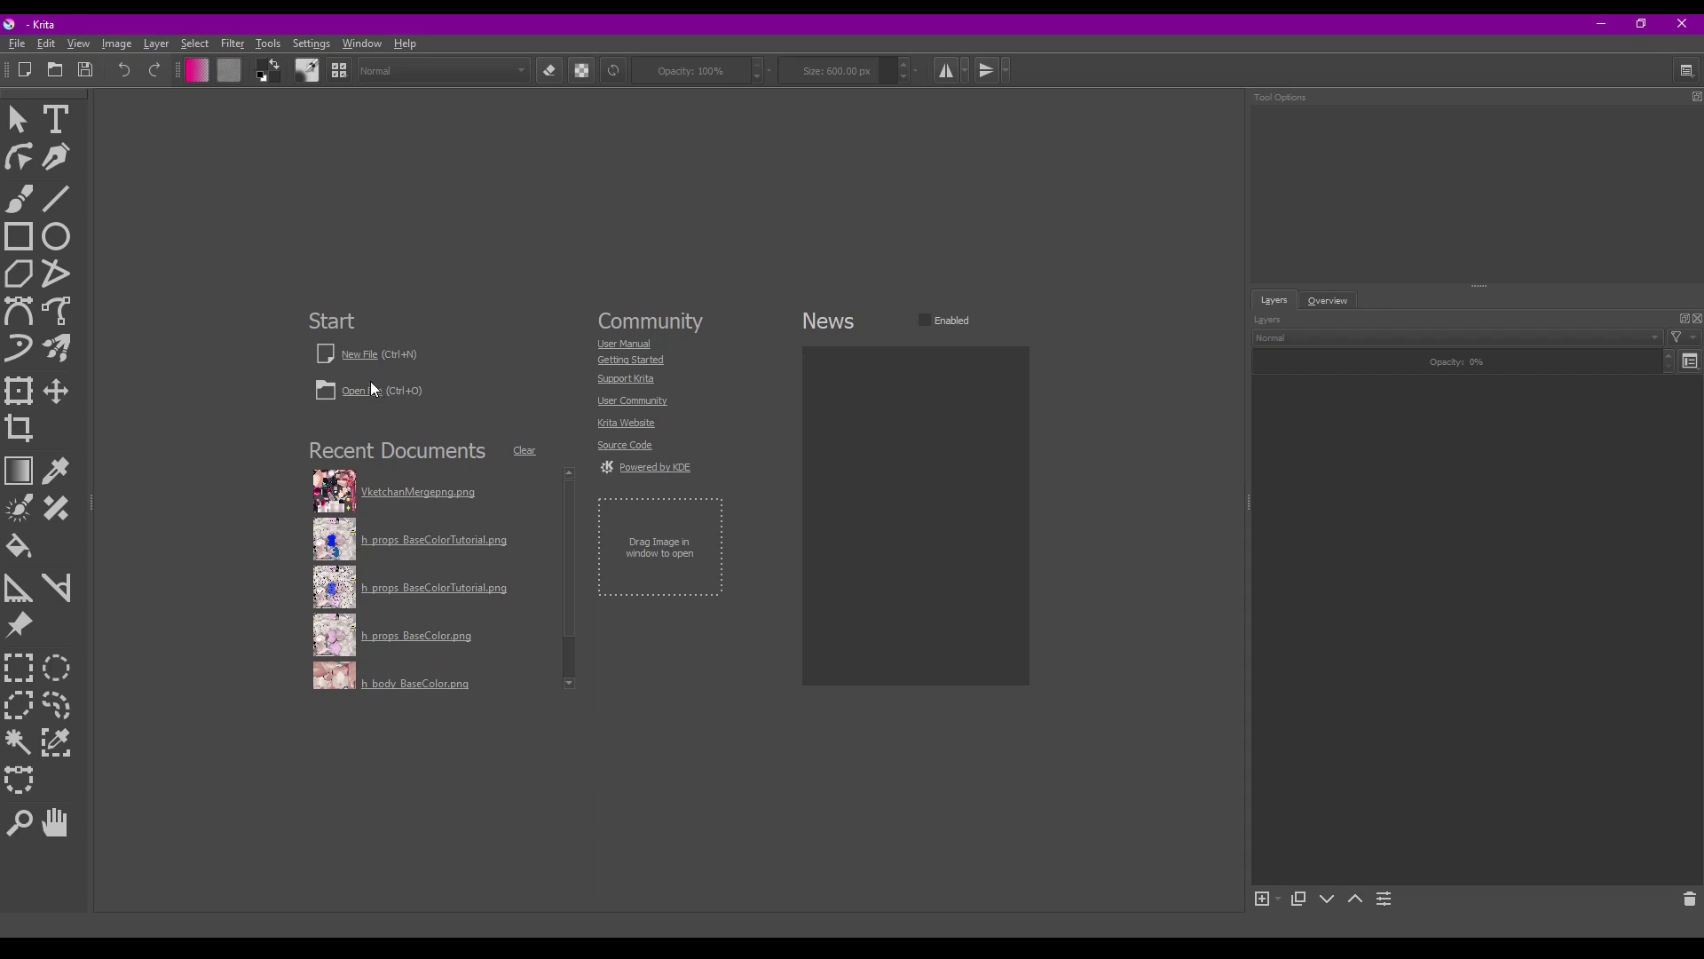
Open h_body_BaseColor.png in Krita and drop BodyUV.png onto it as a new layer
click(423, 685)
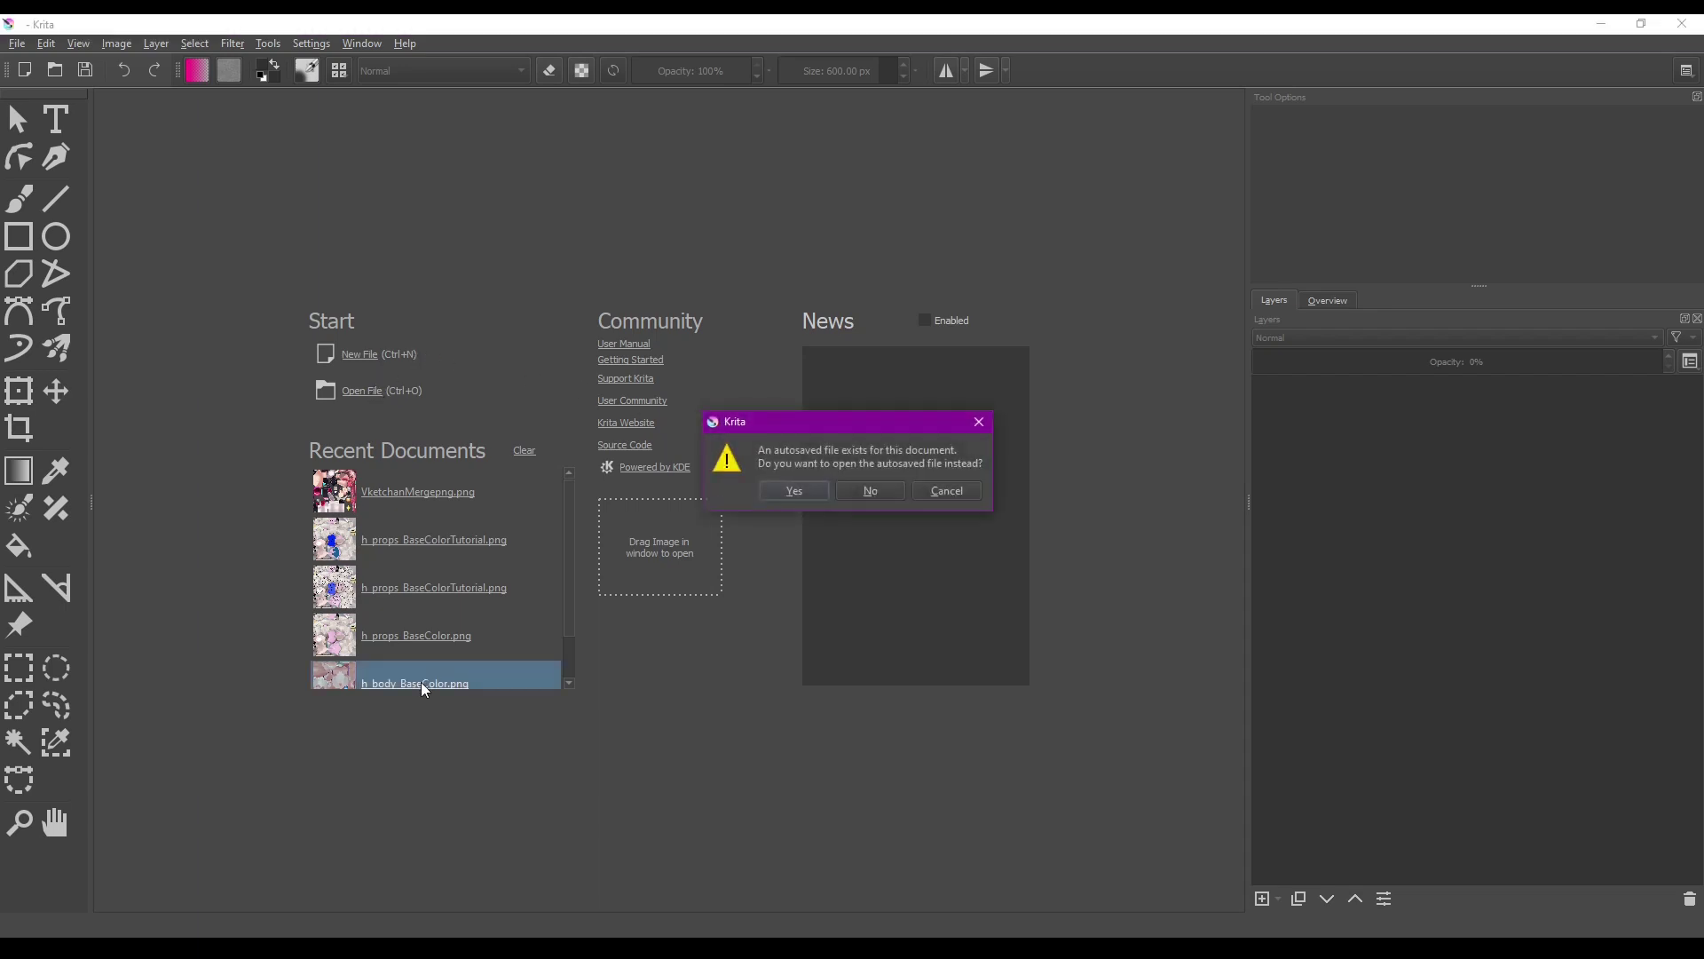
click(842, 491)
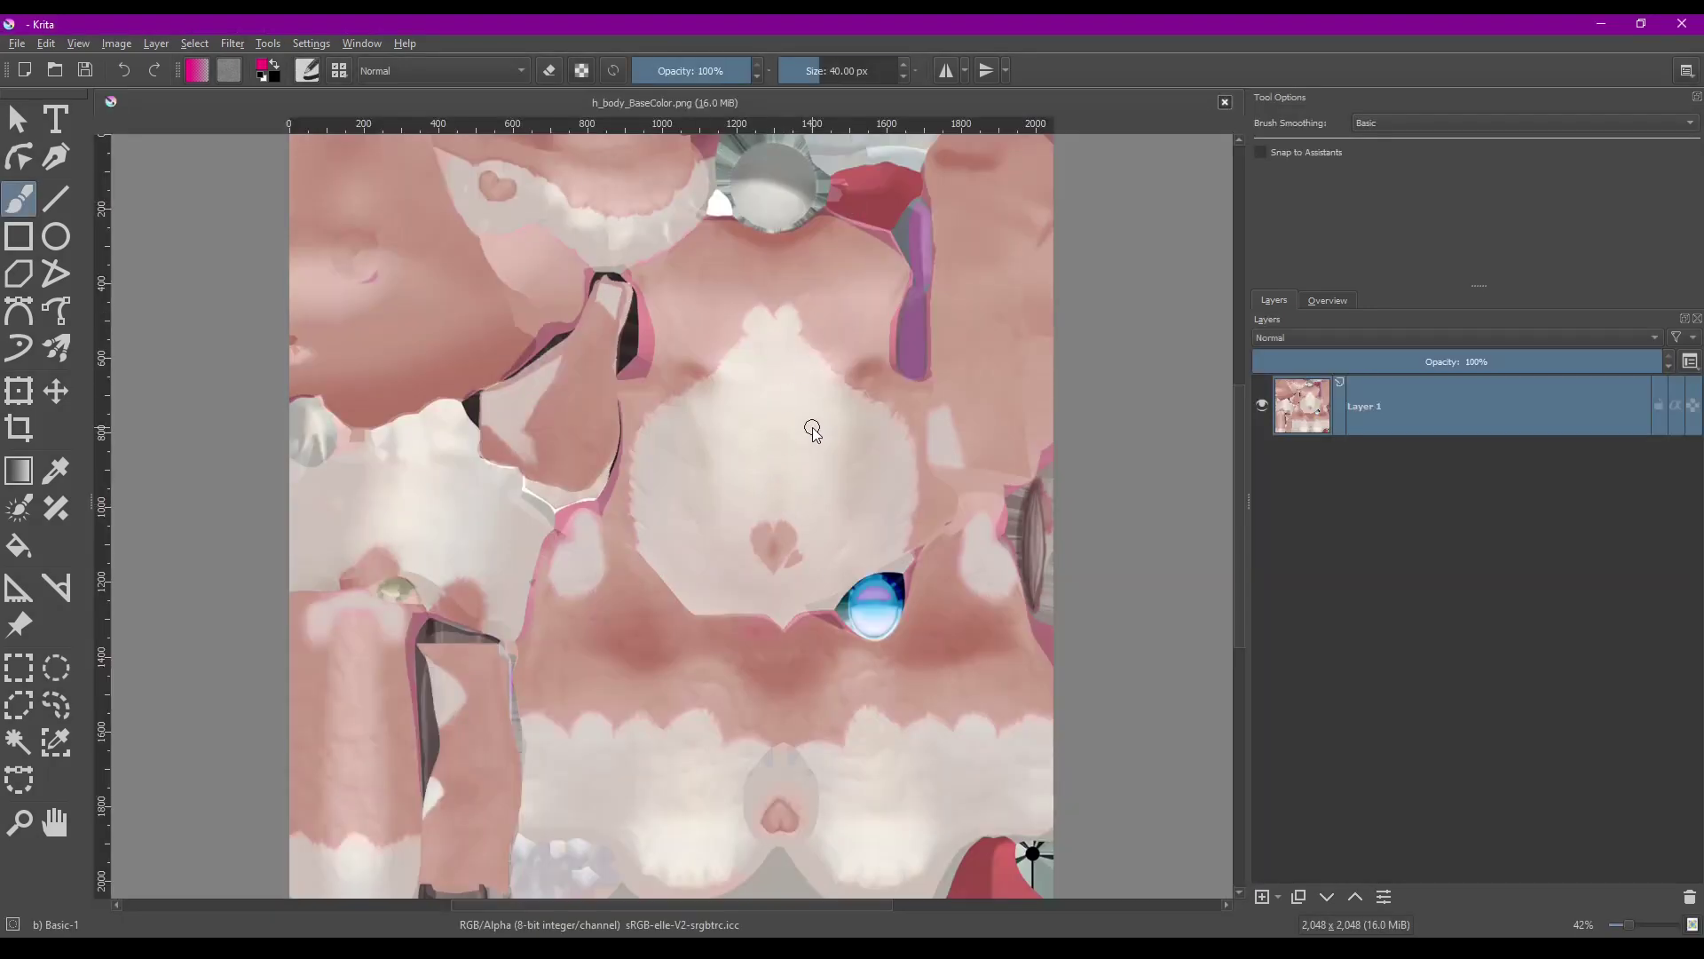
key(alt+Tab)
key(alt+Tab)
key(alt+Tab)
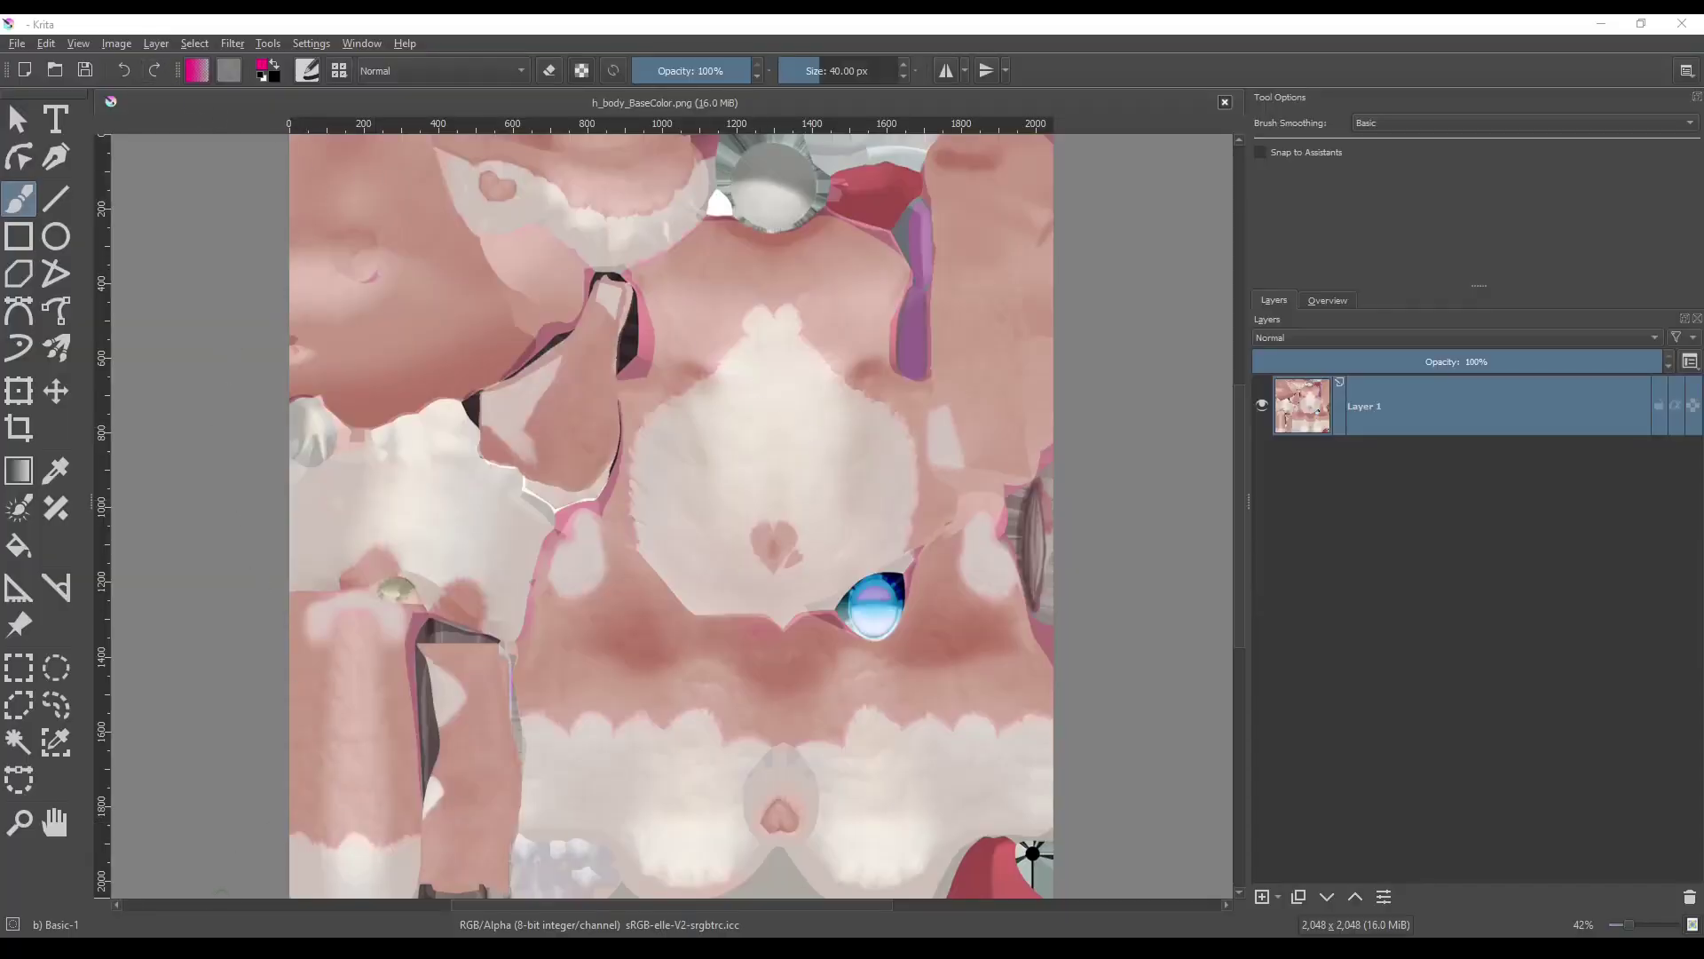
key(alt+Tab)
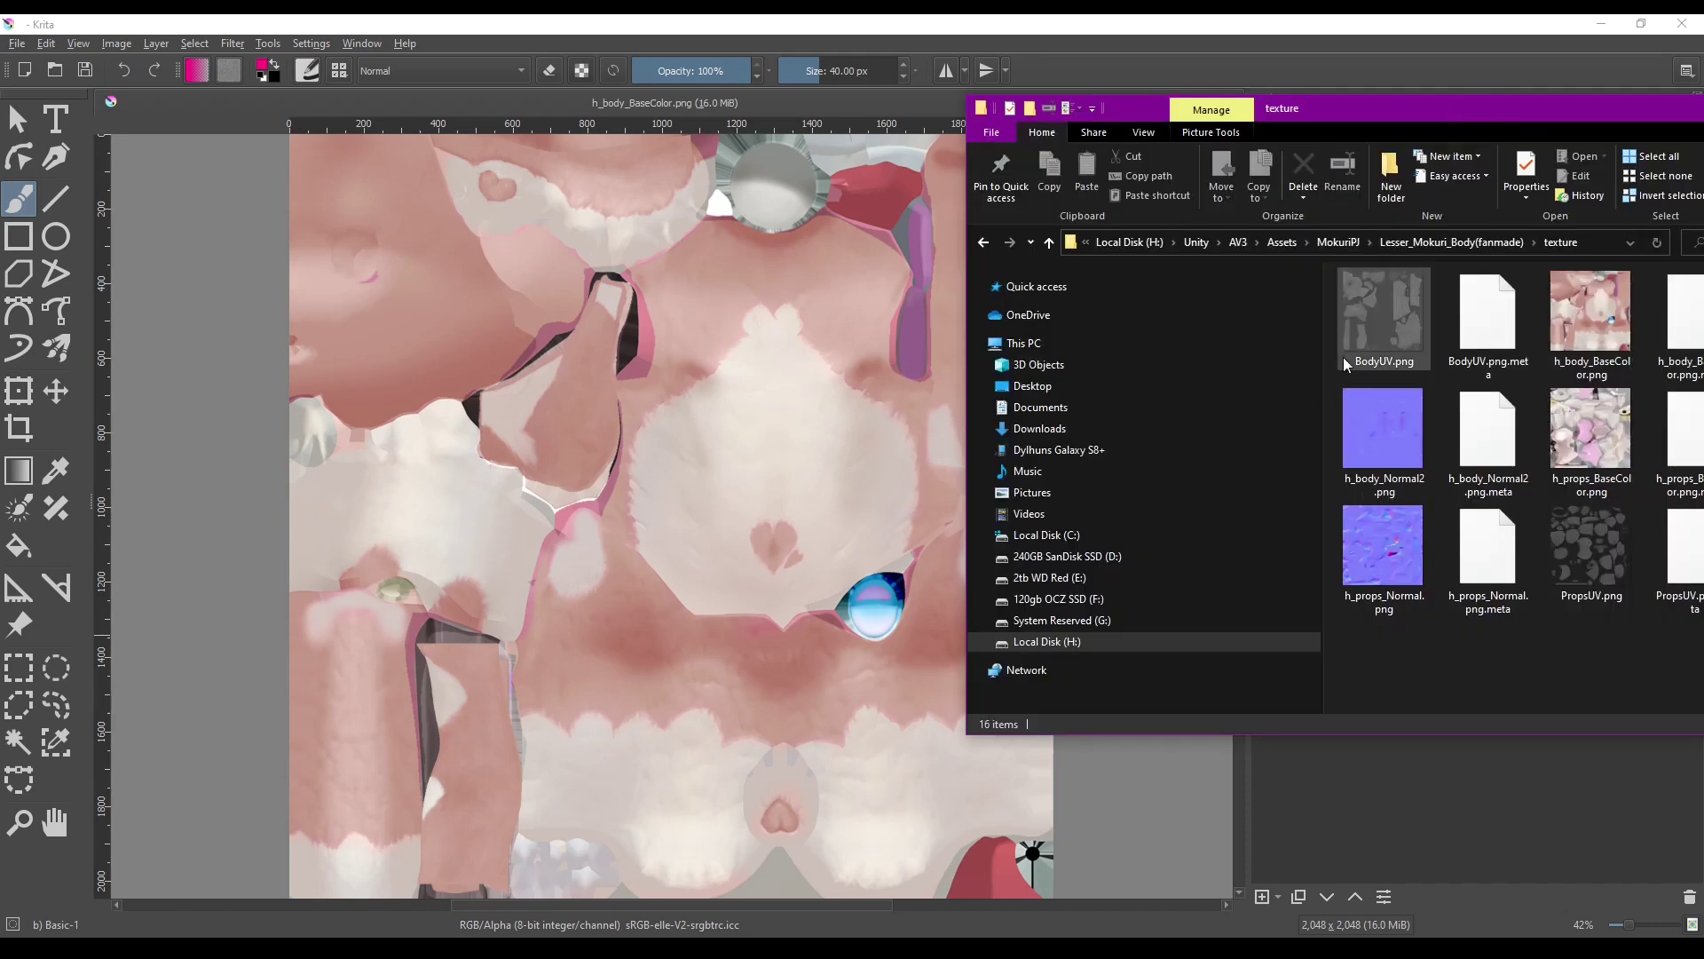
drag(1384, 319, 533, 491)
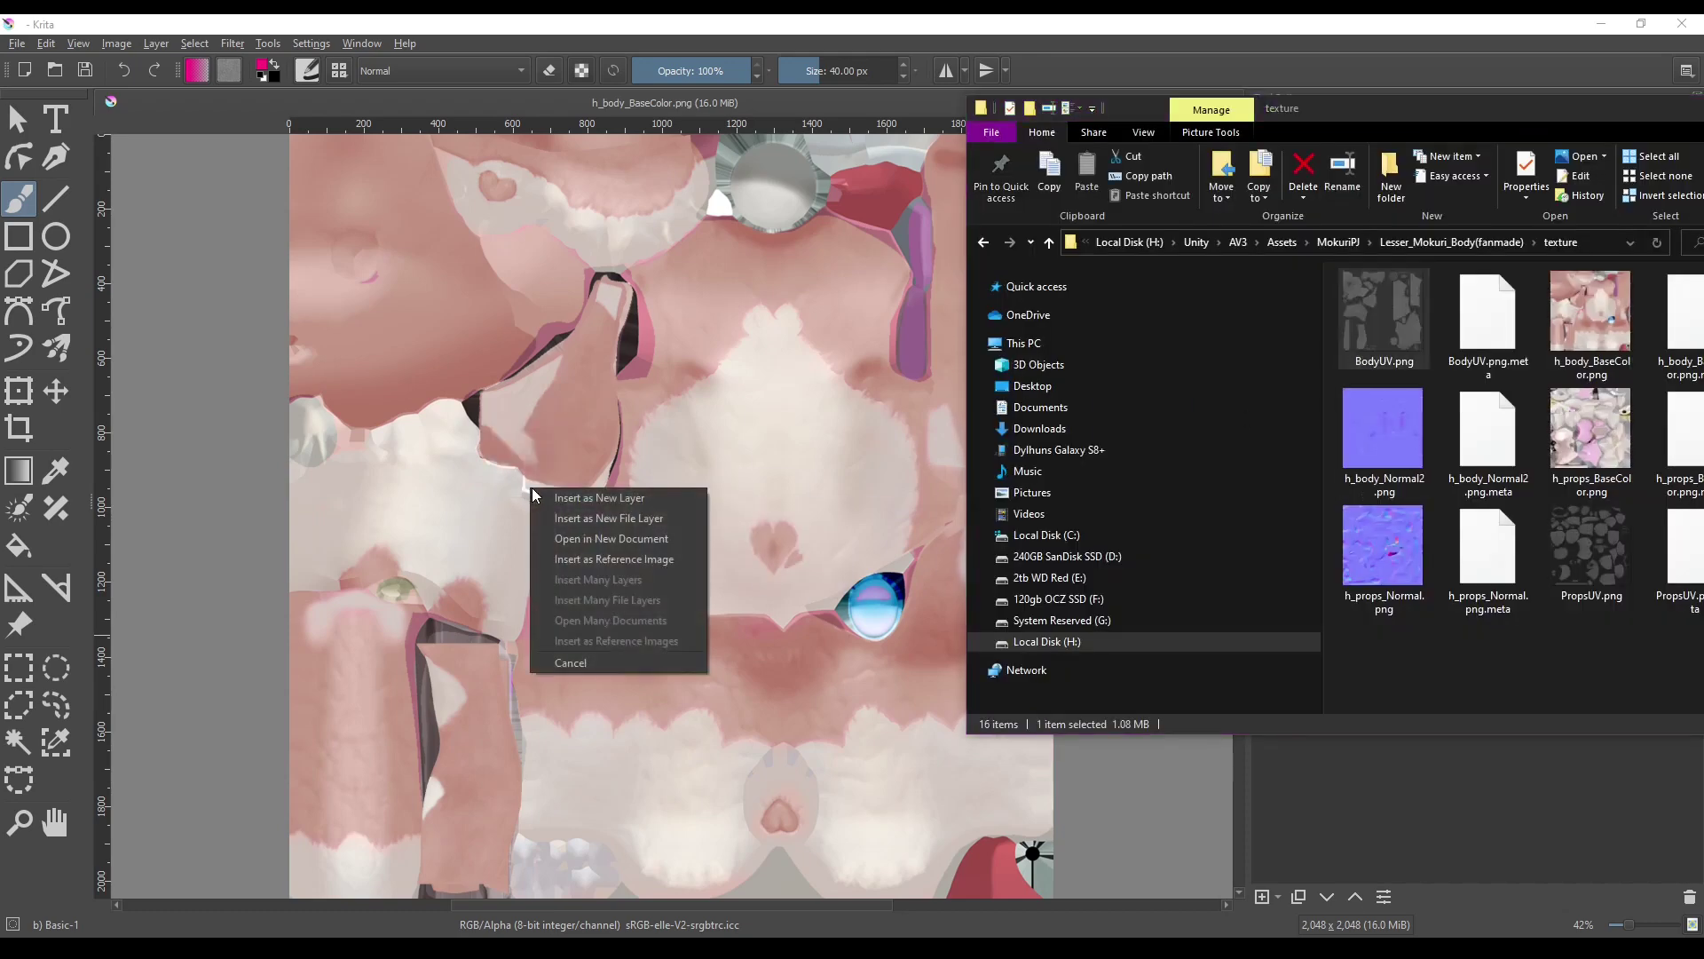
click(612, 498)
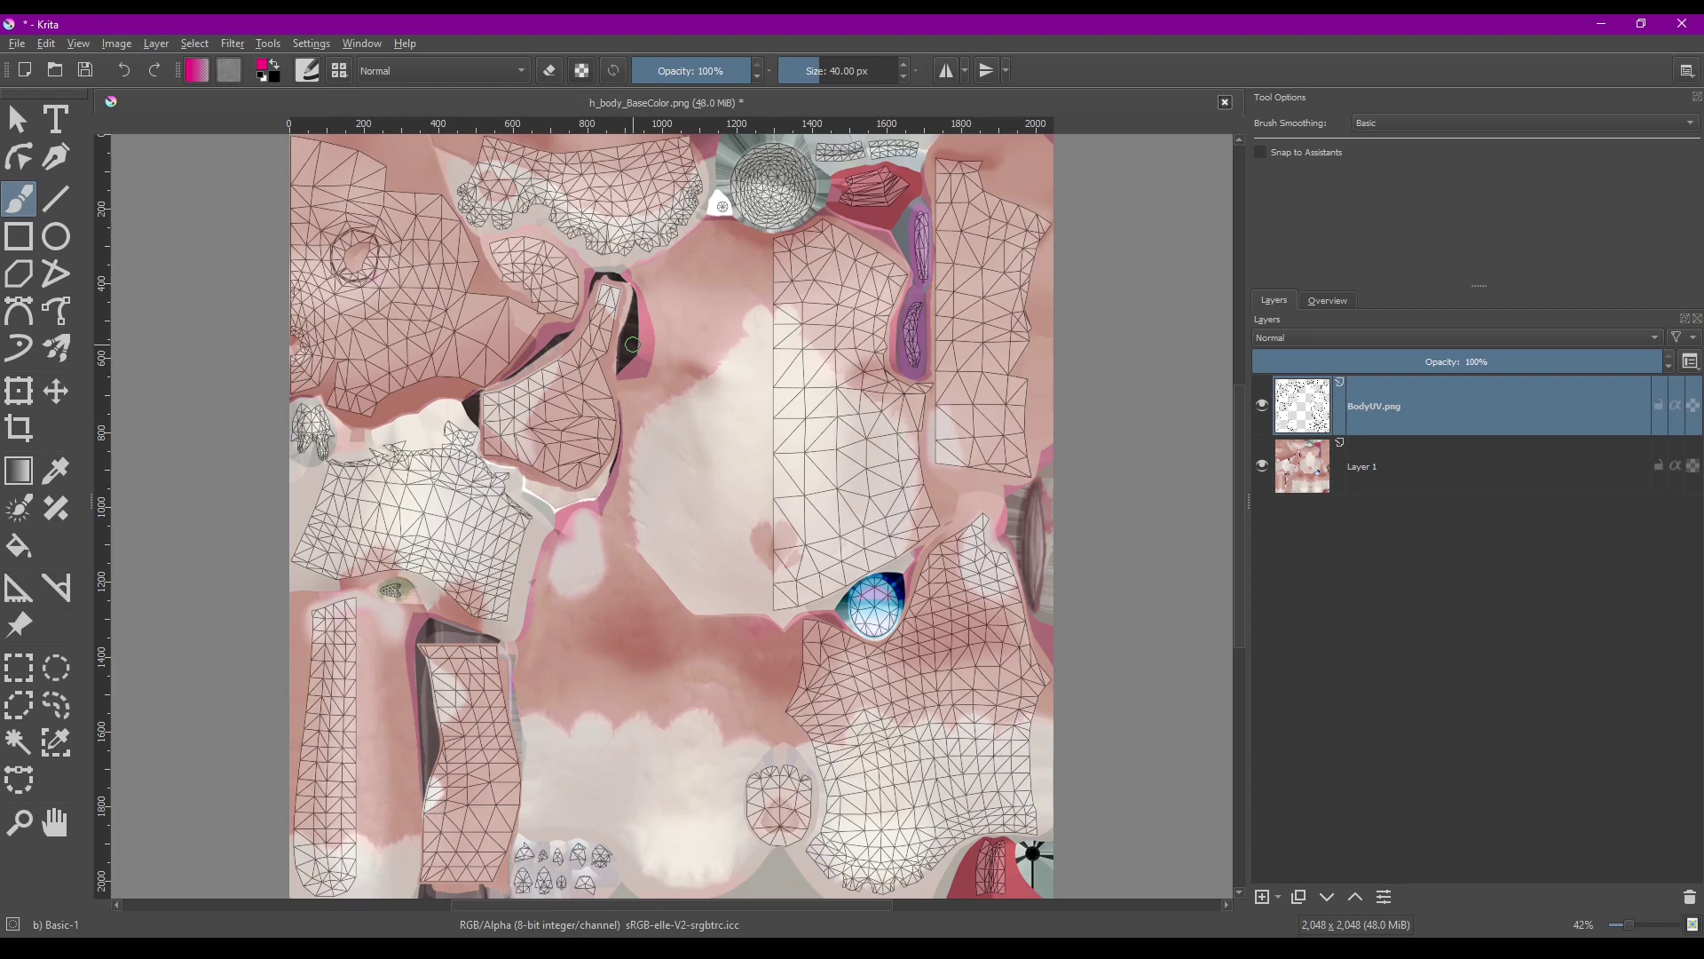
Magic-wand the empty BodyUV area, invert it, and paste Layer 1's islands onto a new layer
click(24, 752)
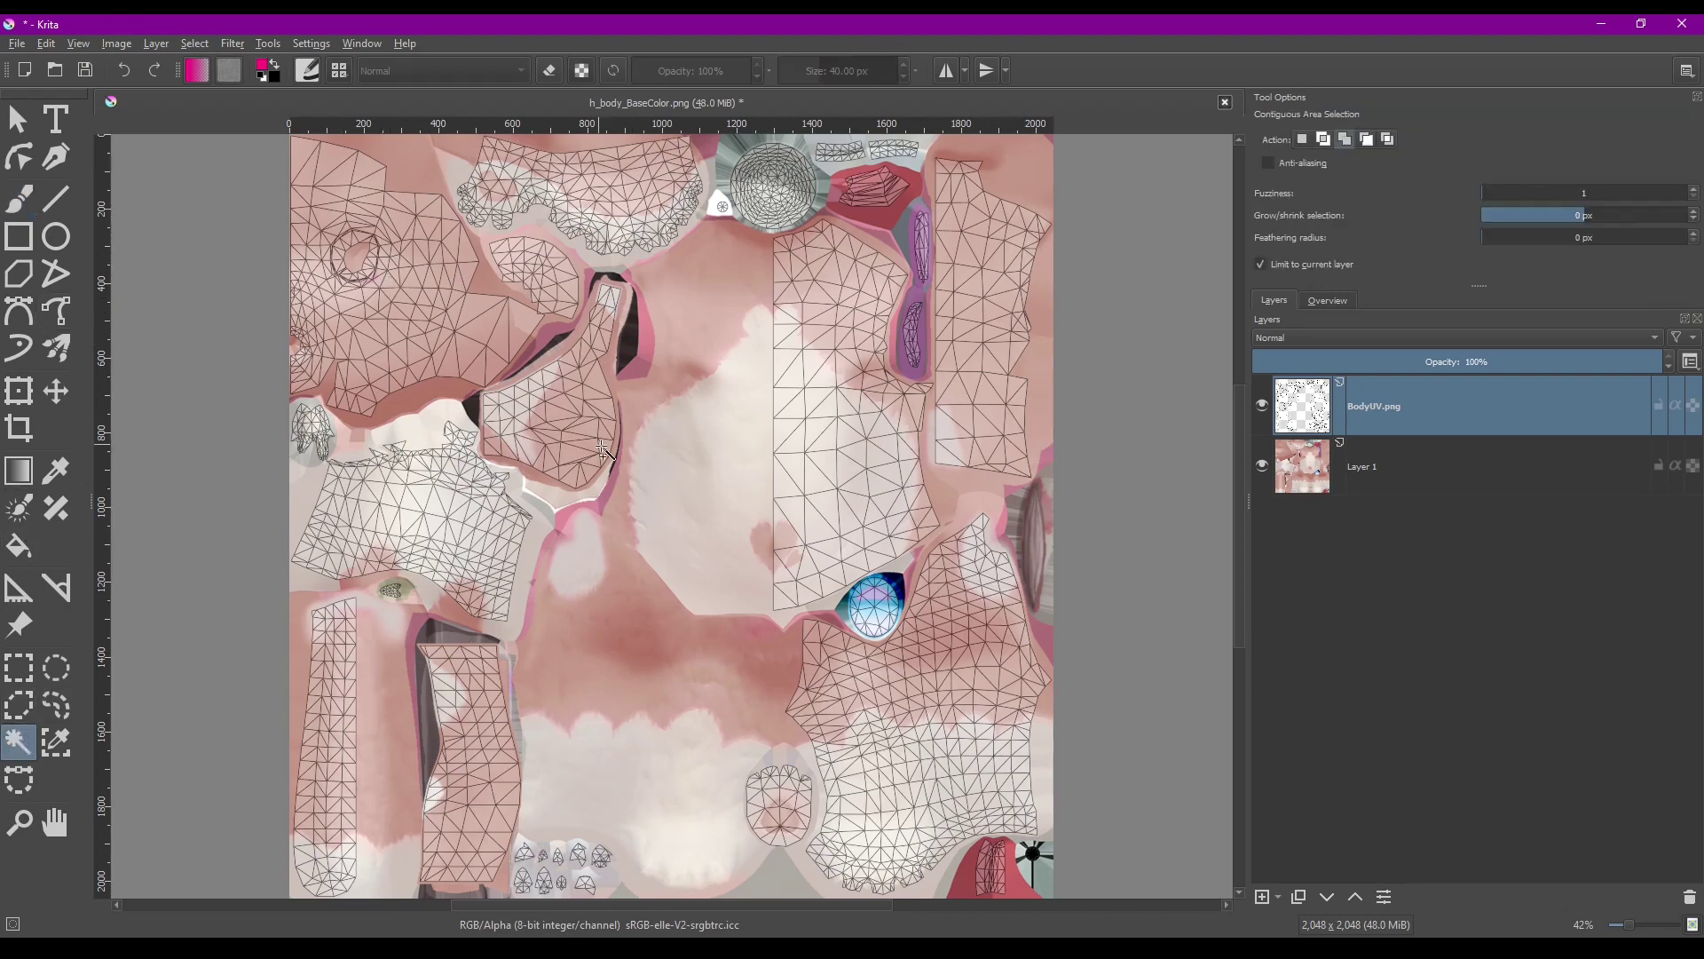
click(719, 322)
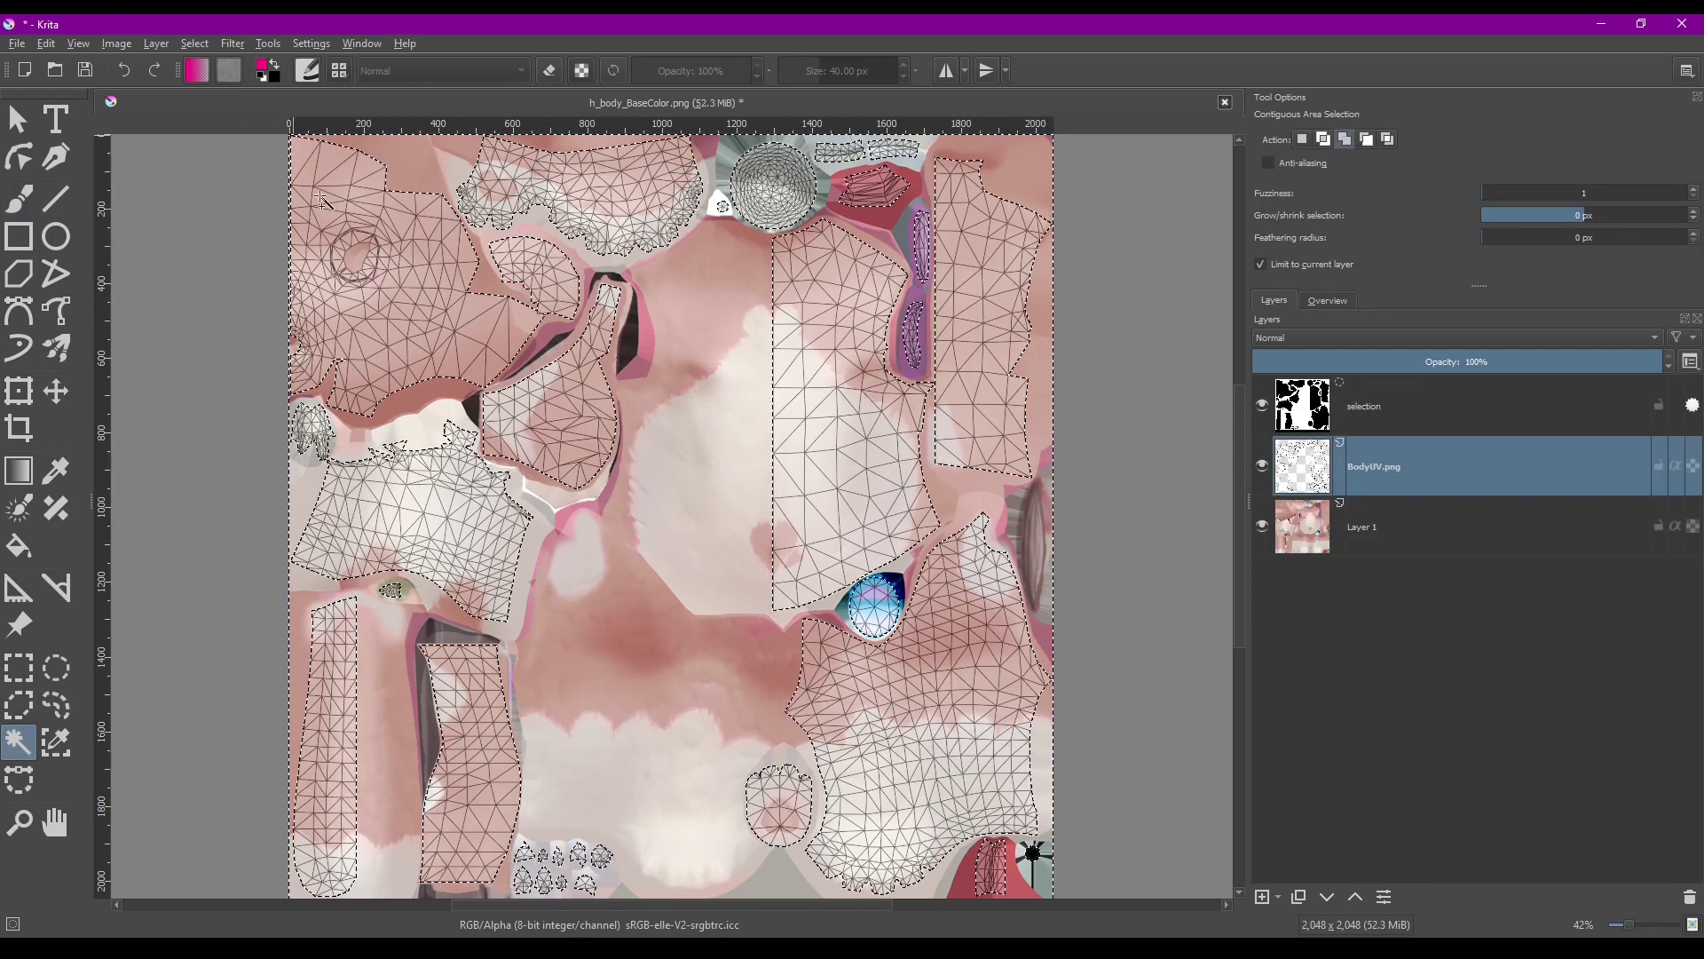
click(192, 44)
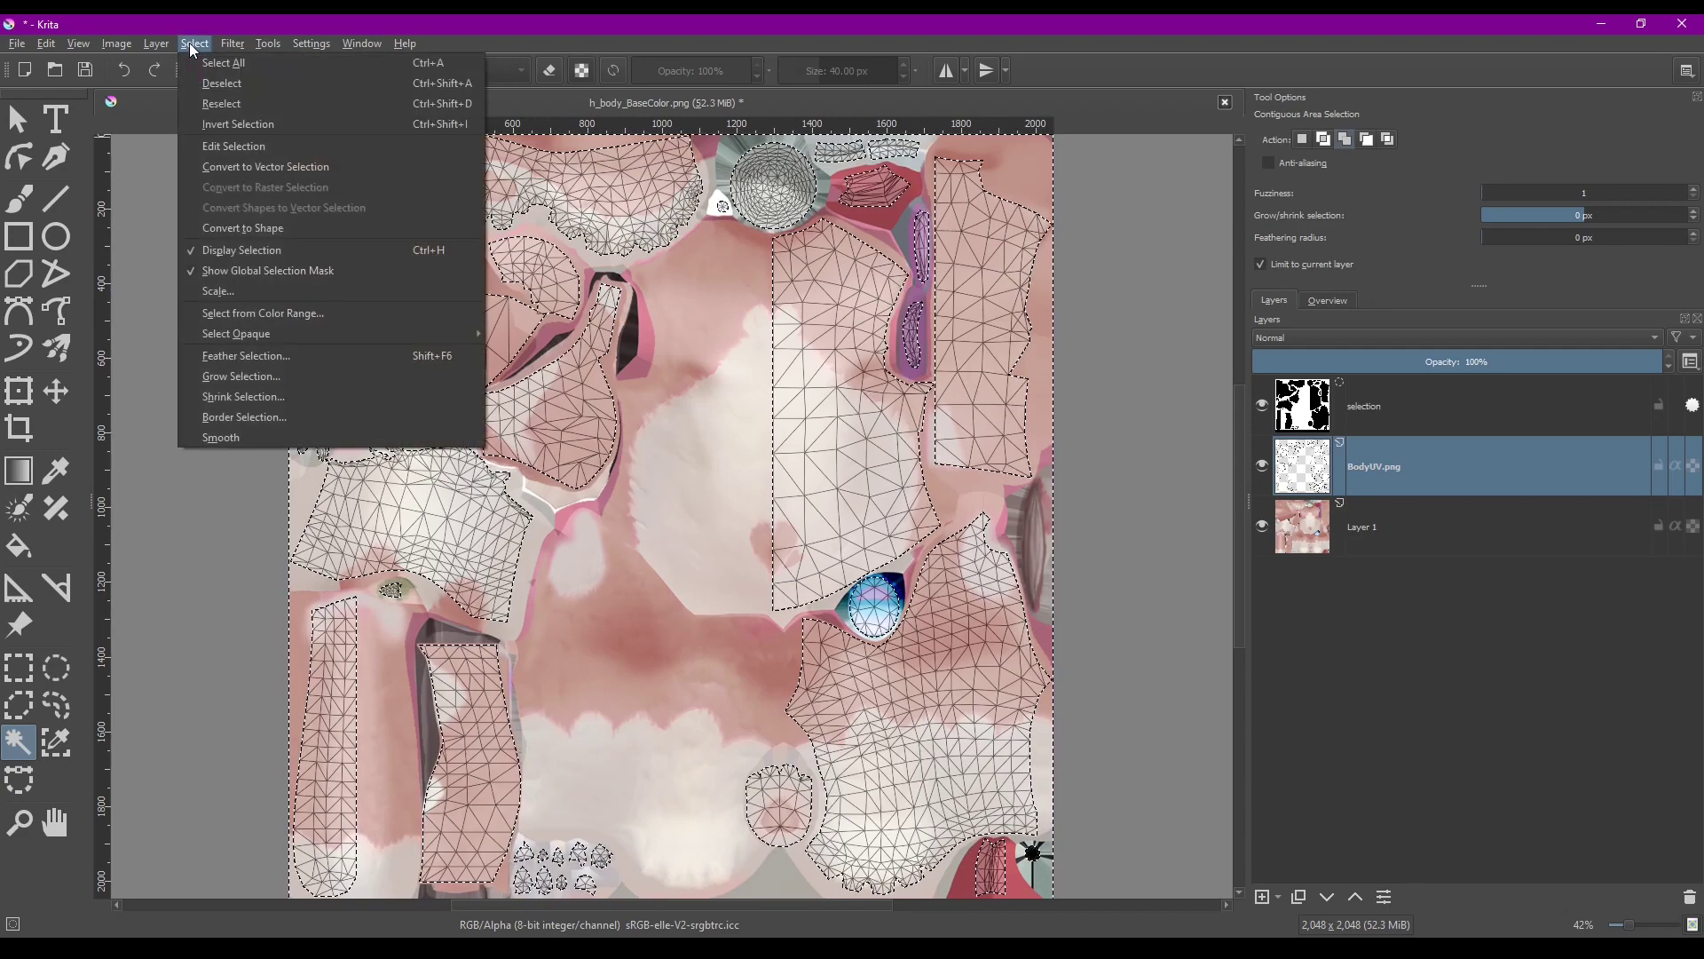
click(238, 125)
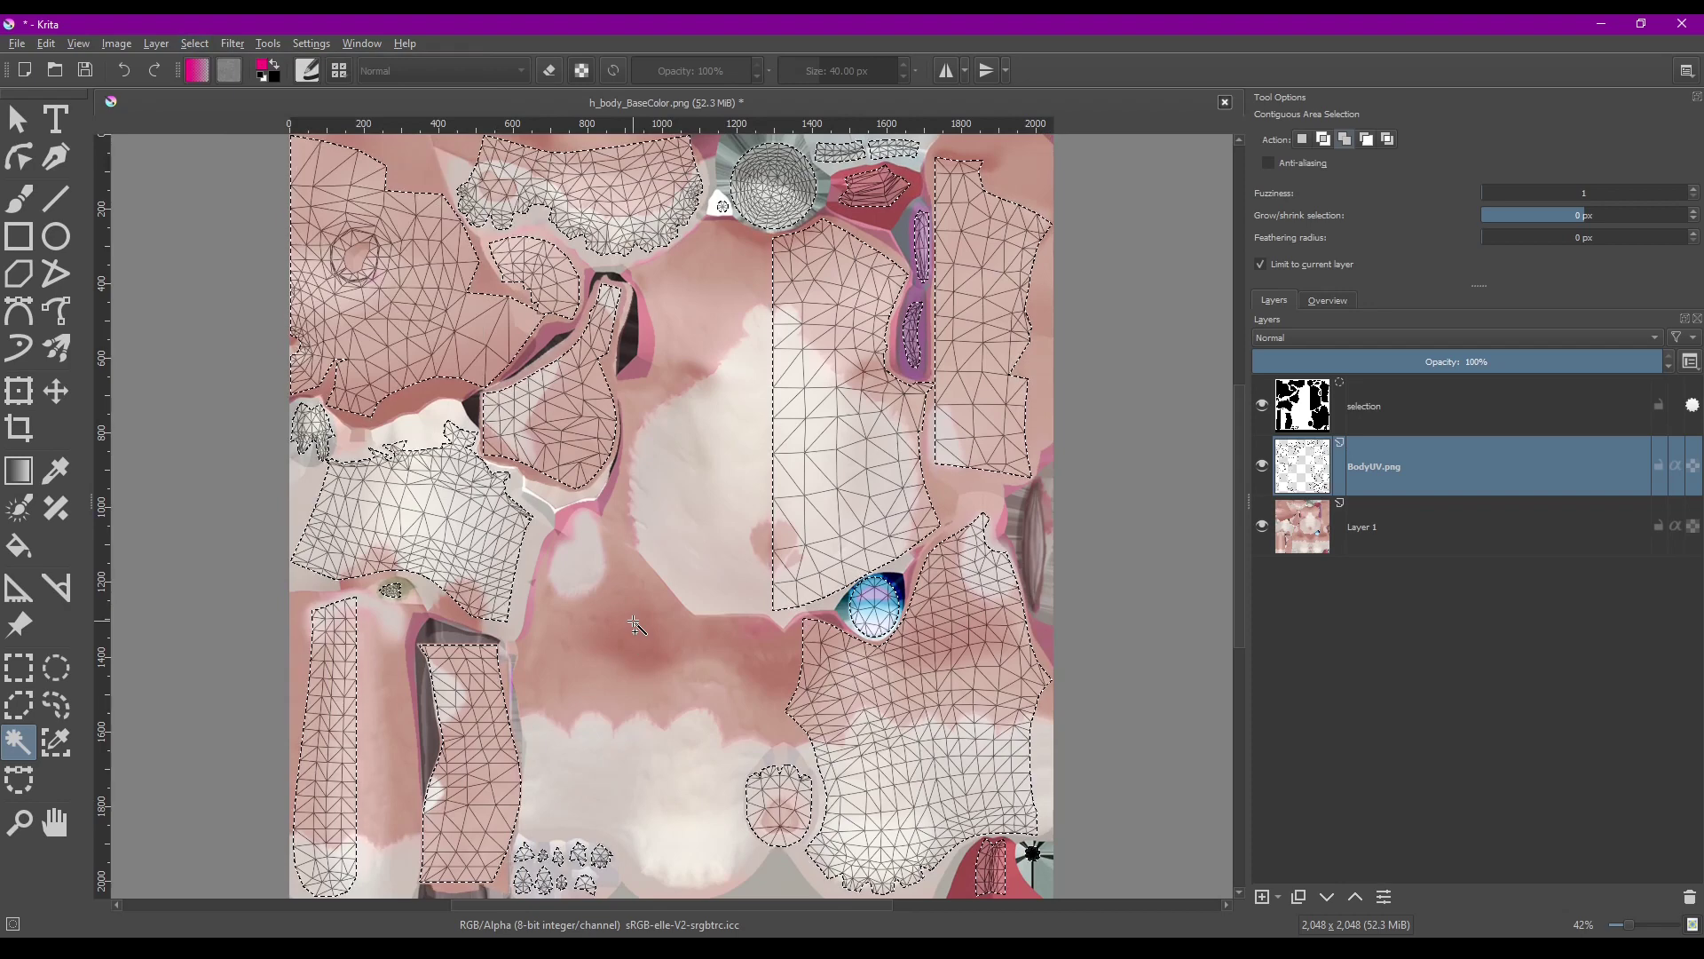
click(1432, 535)
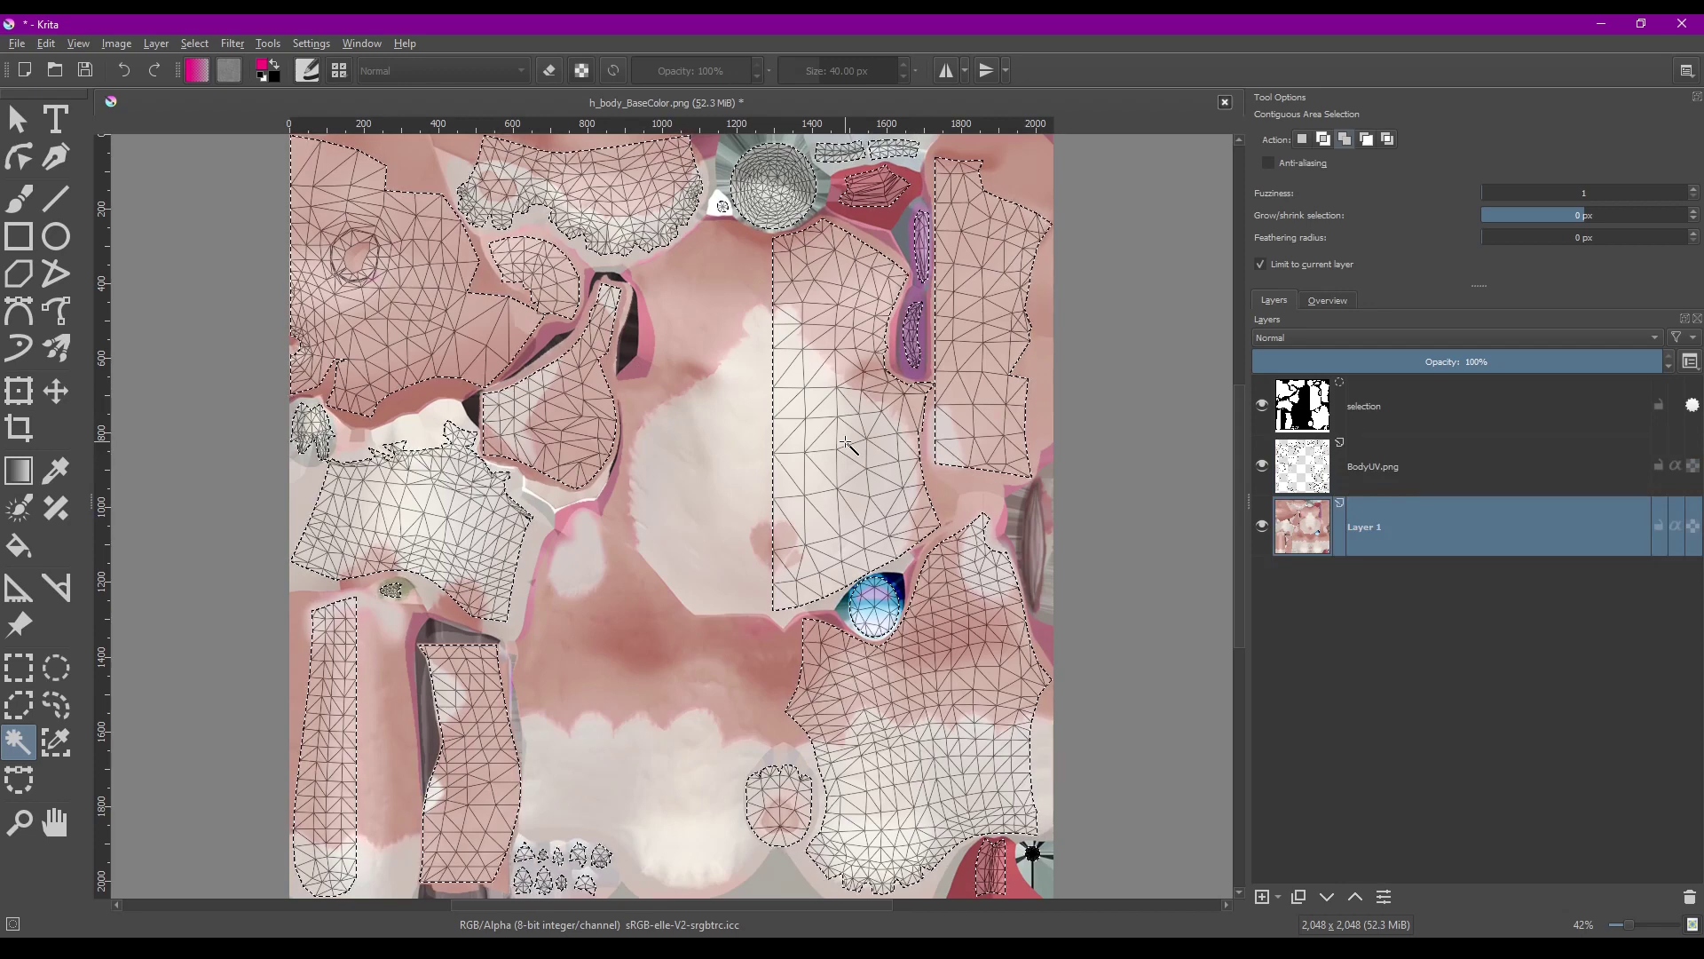
key(ctrl+v)
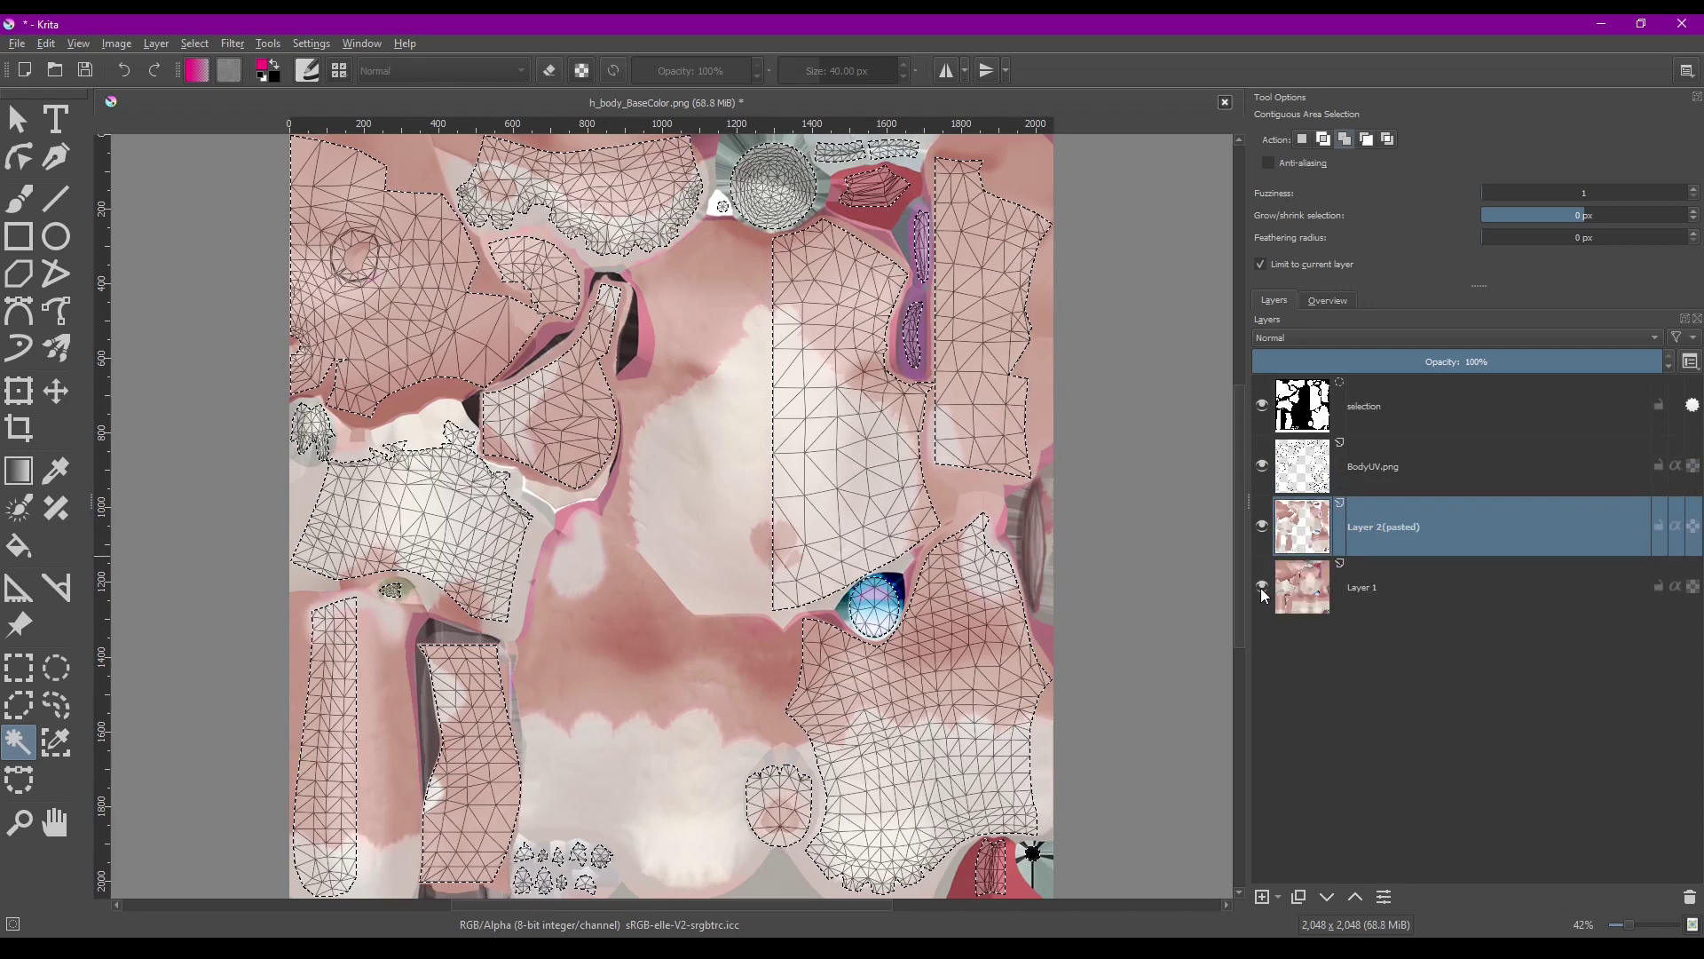
Toggle Layer 1's visibility off, on and off again, leaving it hidden
click(1262, 585)
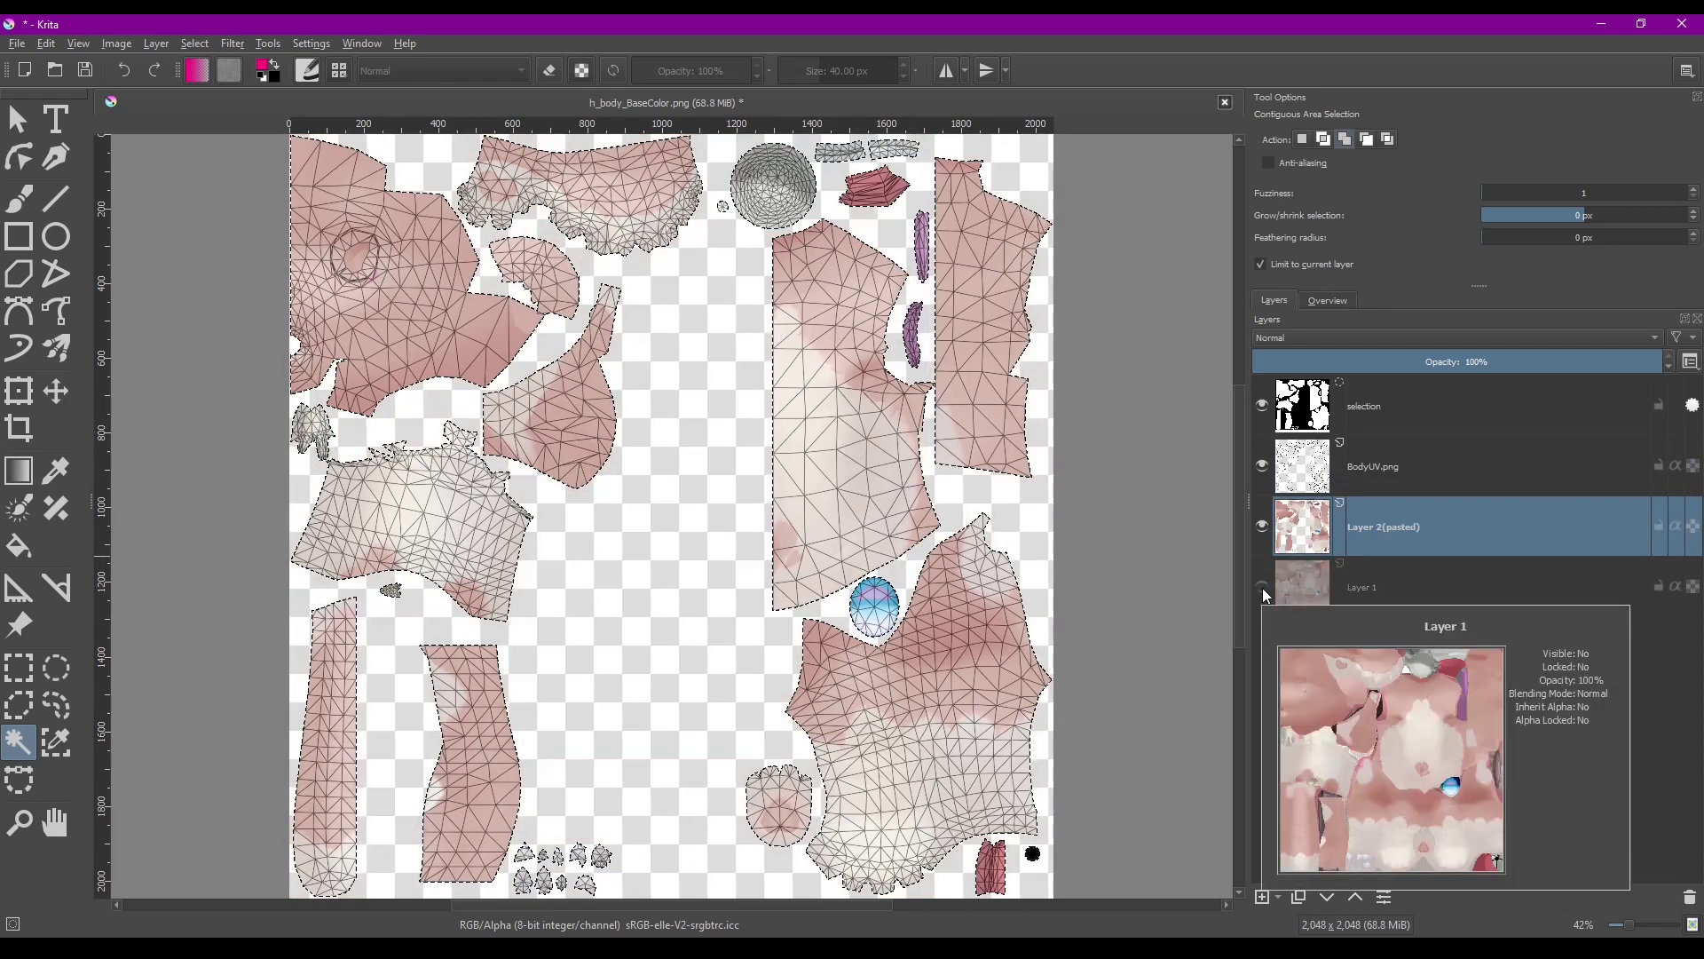
click(1262, 588)
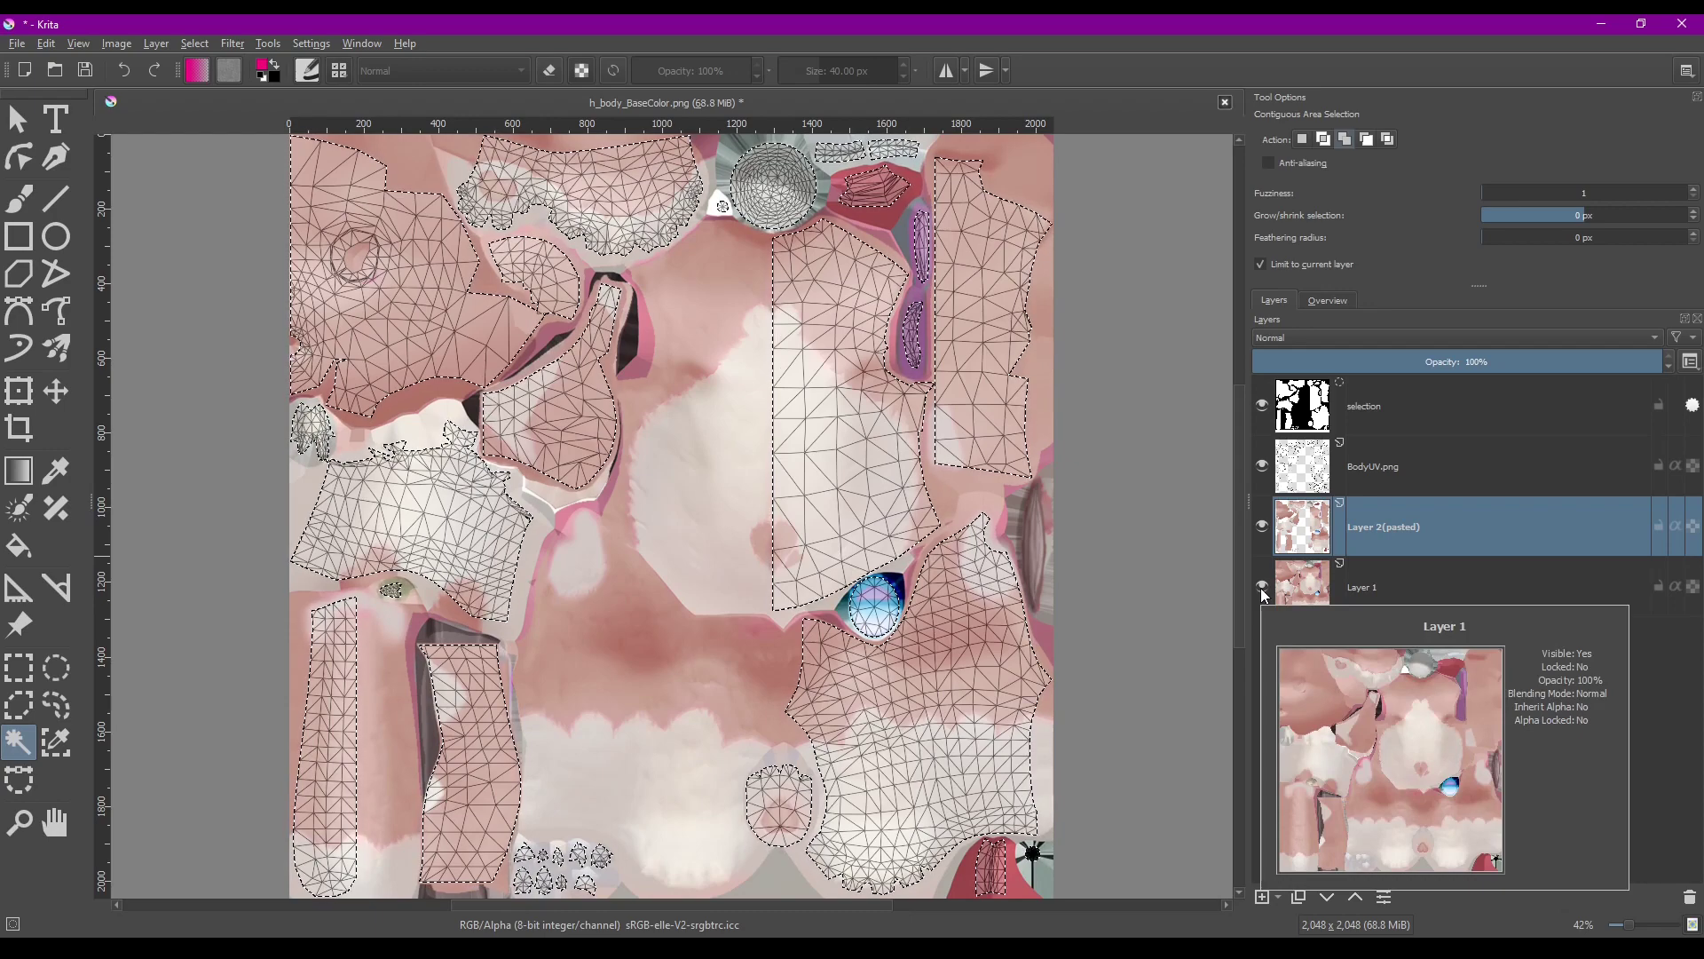
click(1262, 587)
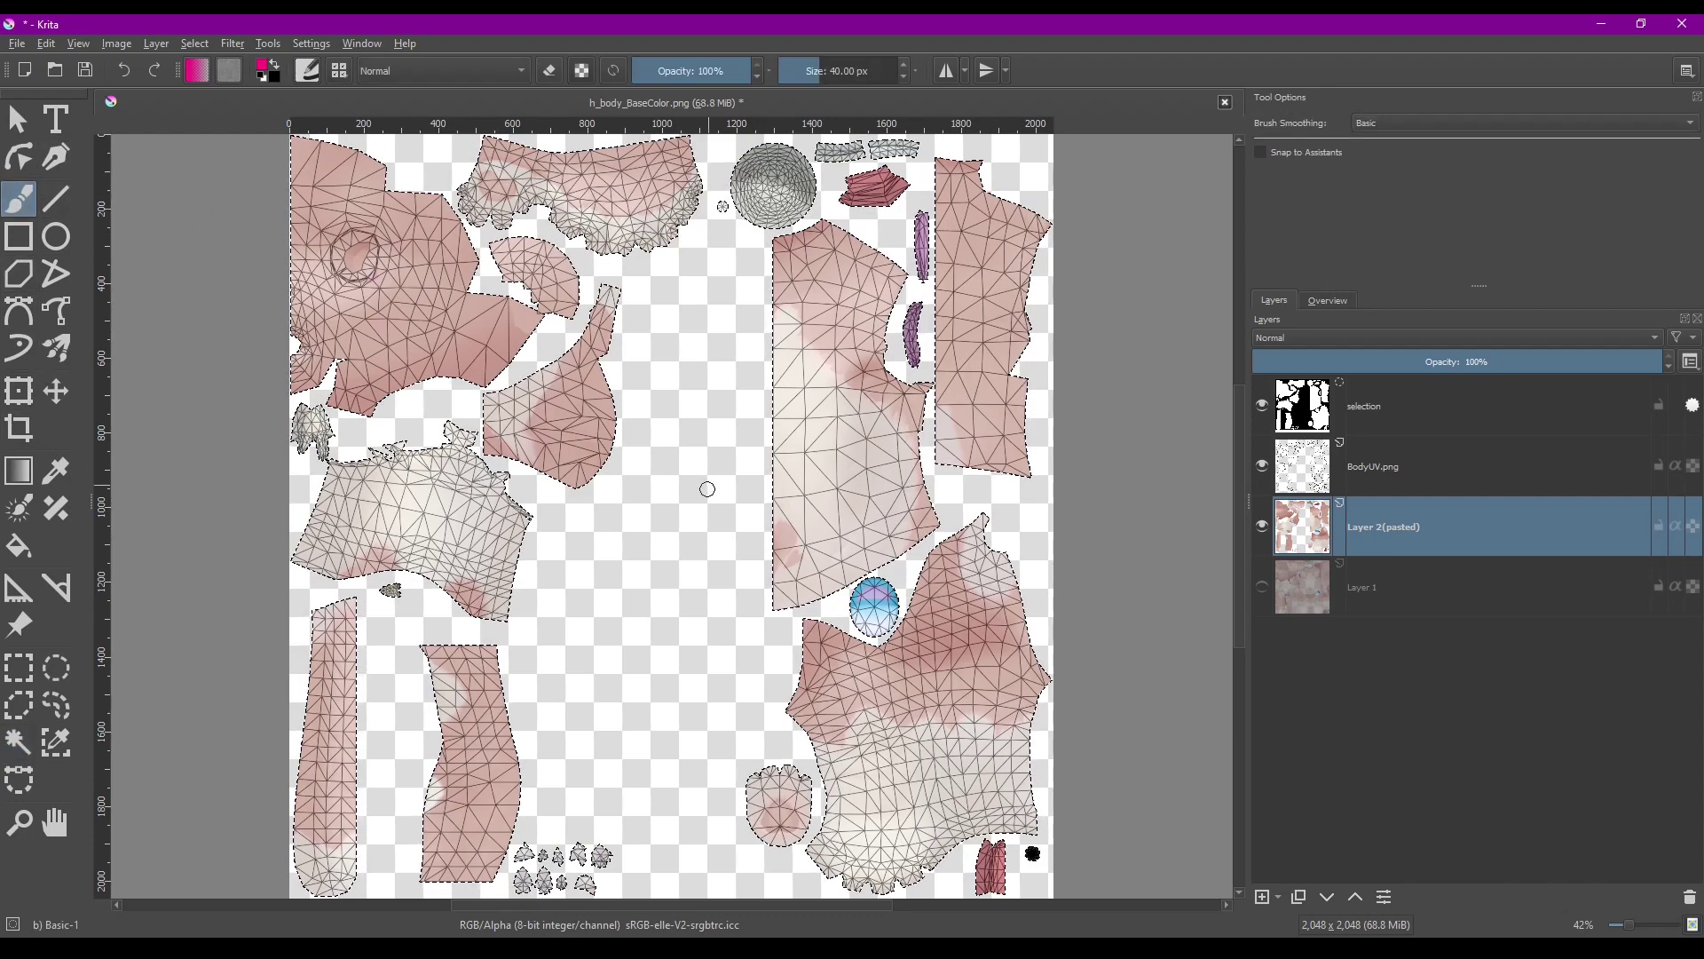
key(Tab)
key(Tab)
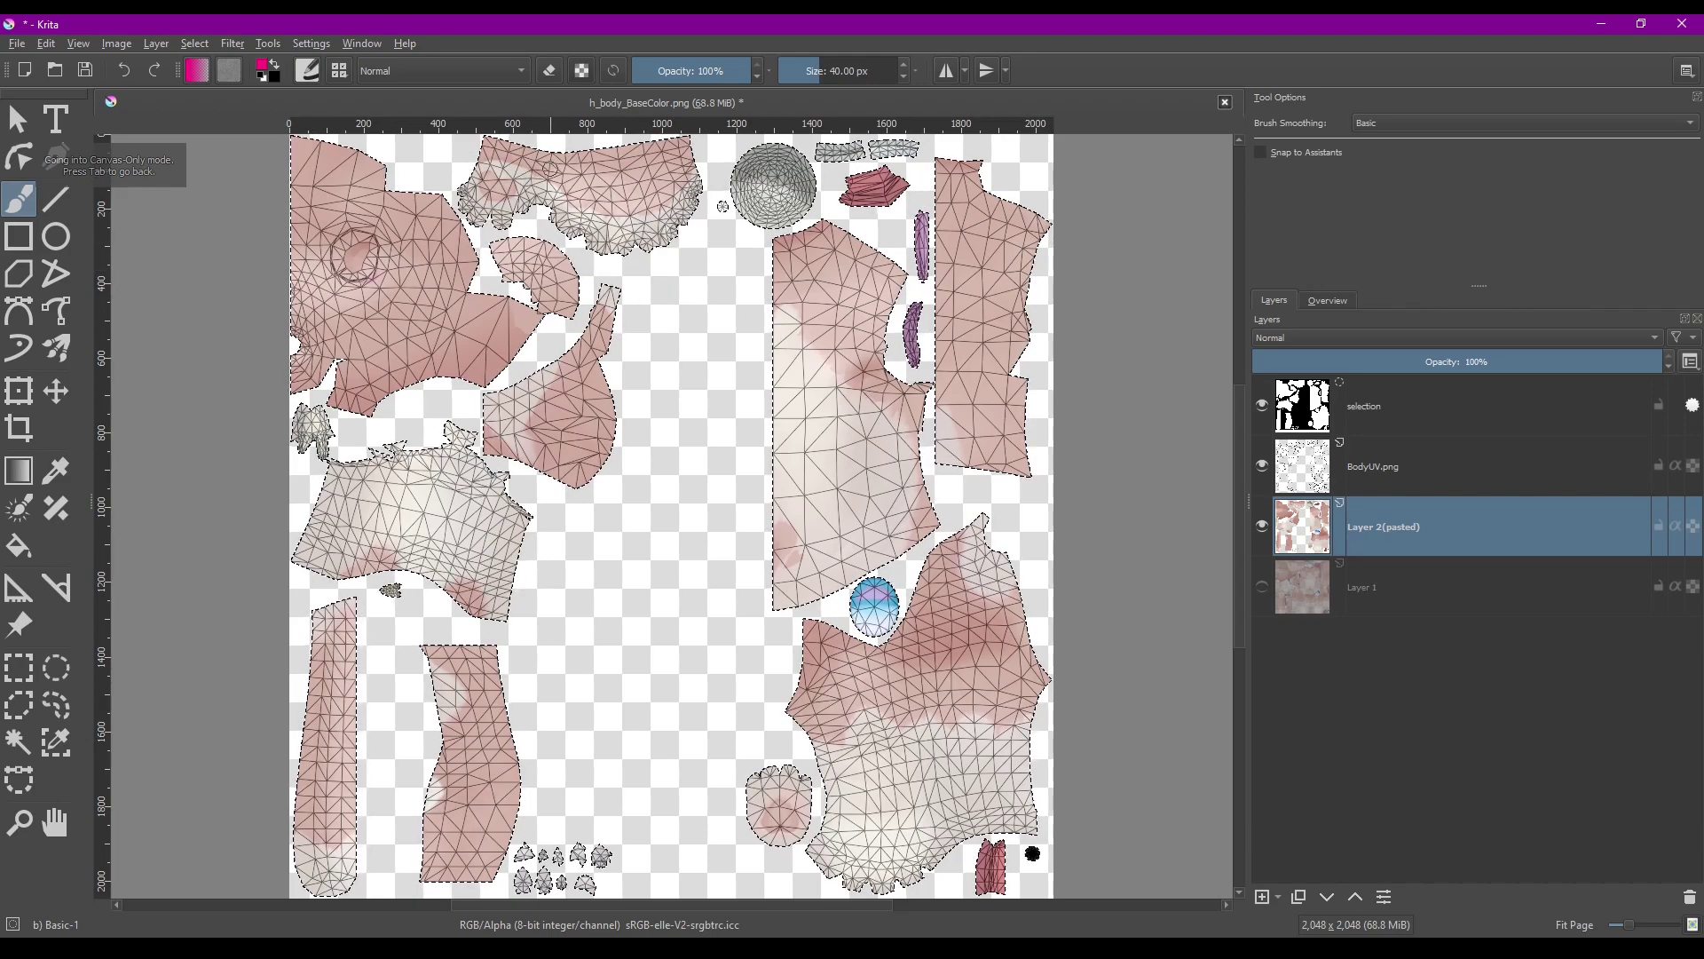
Apply Color Balance to the pasted layer with midtones red -61, green 65, blue -37
click(232, 44)
mouse_move(439, 89)
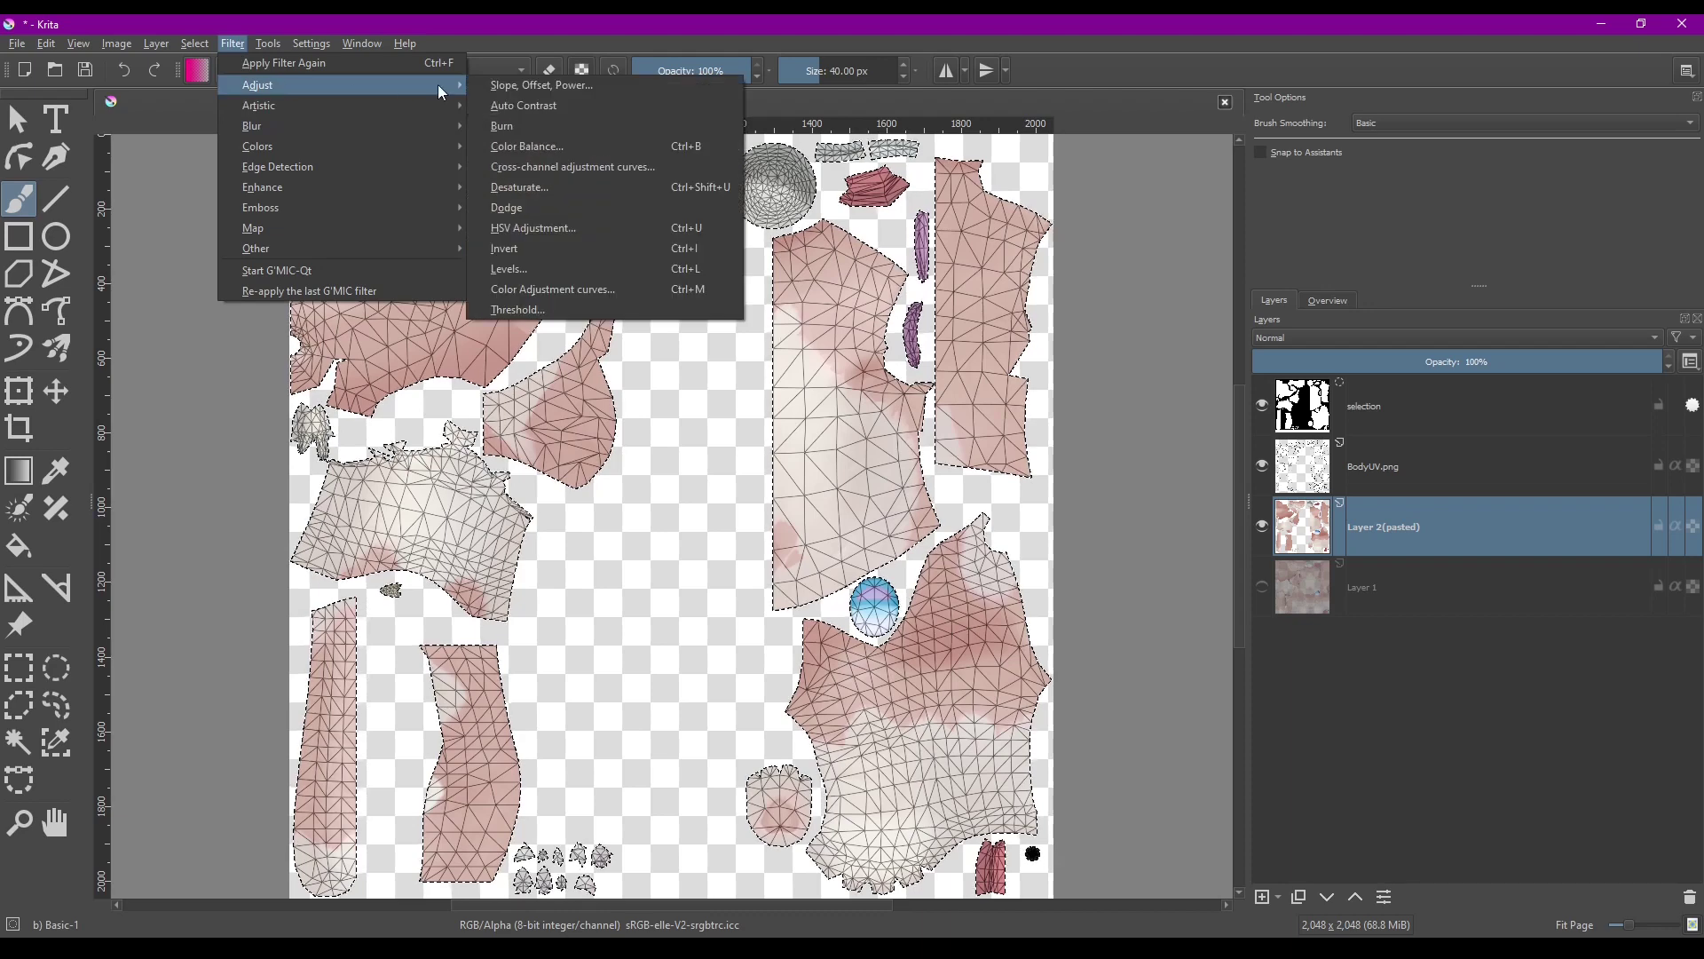
click(527, 146)
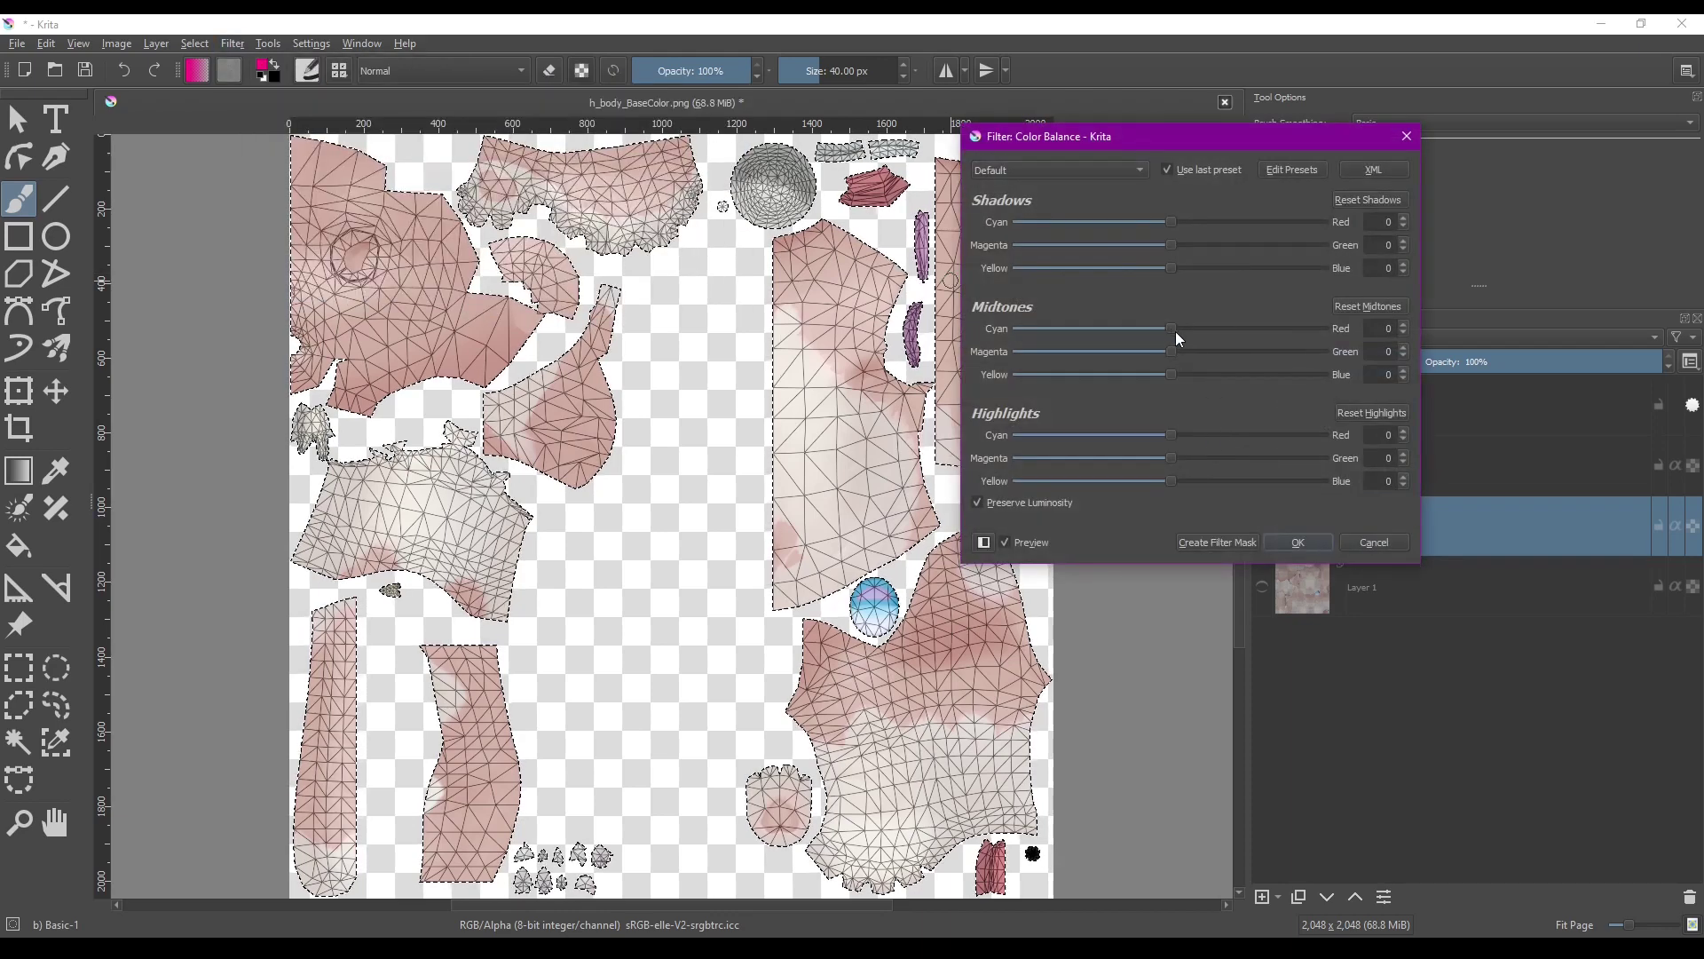
drag(1174, 330, 1271, 350)
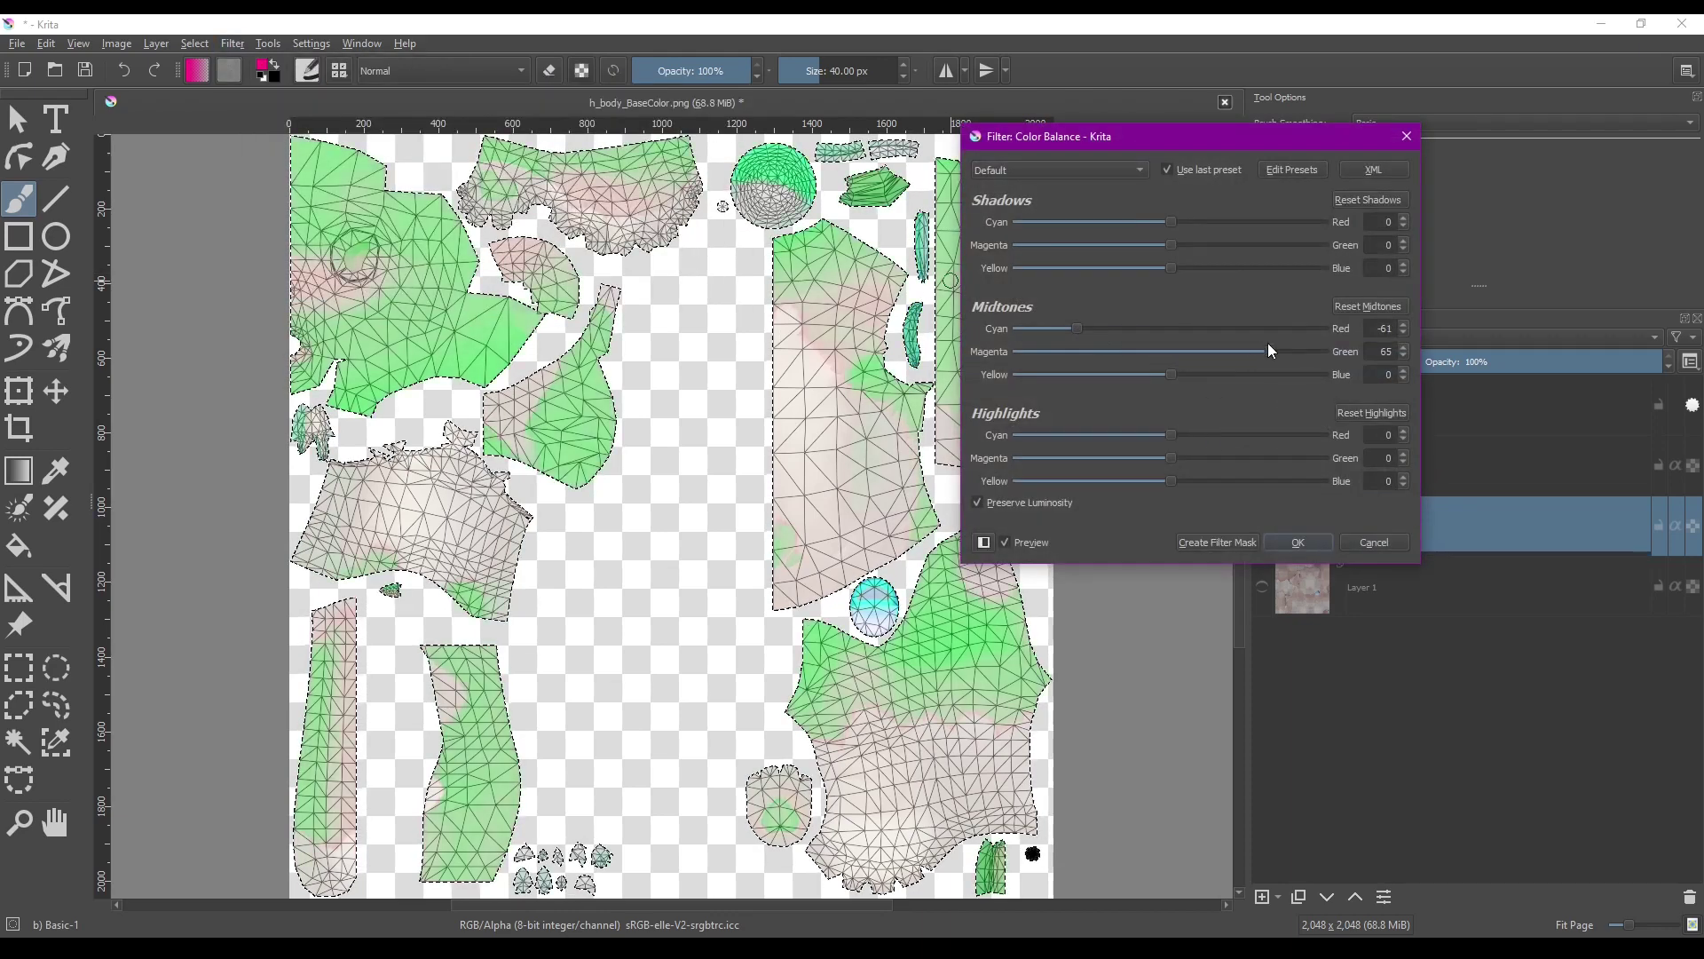
drag(1171, 375, 1114, 376)
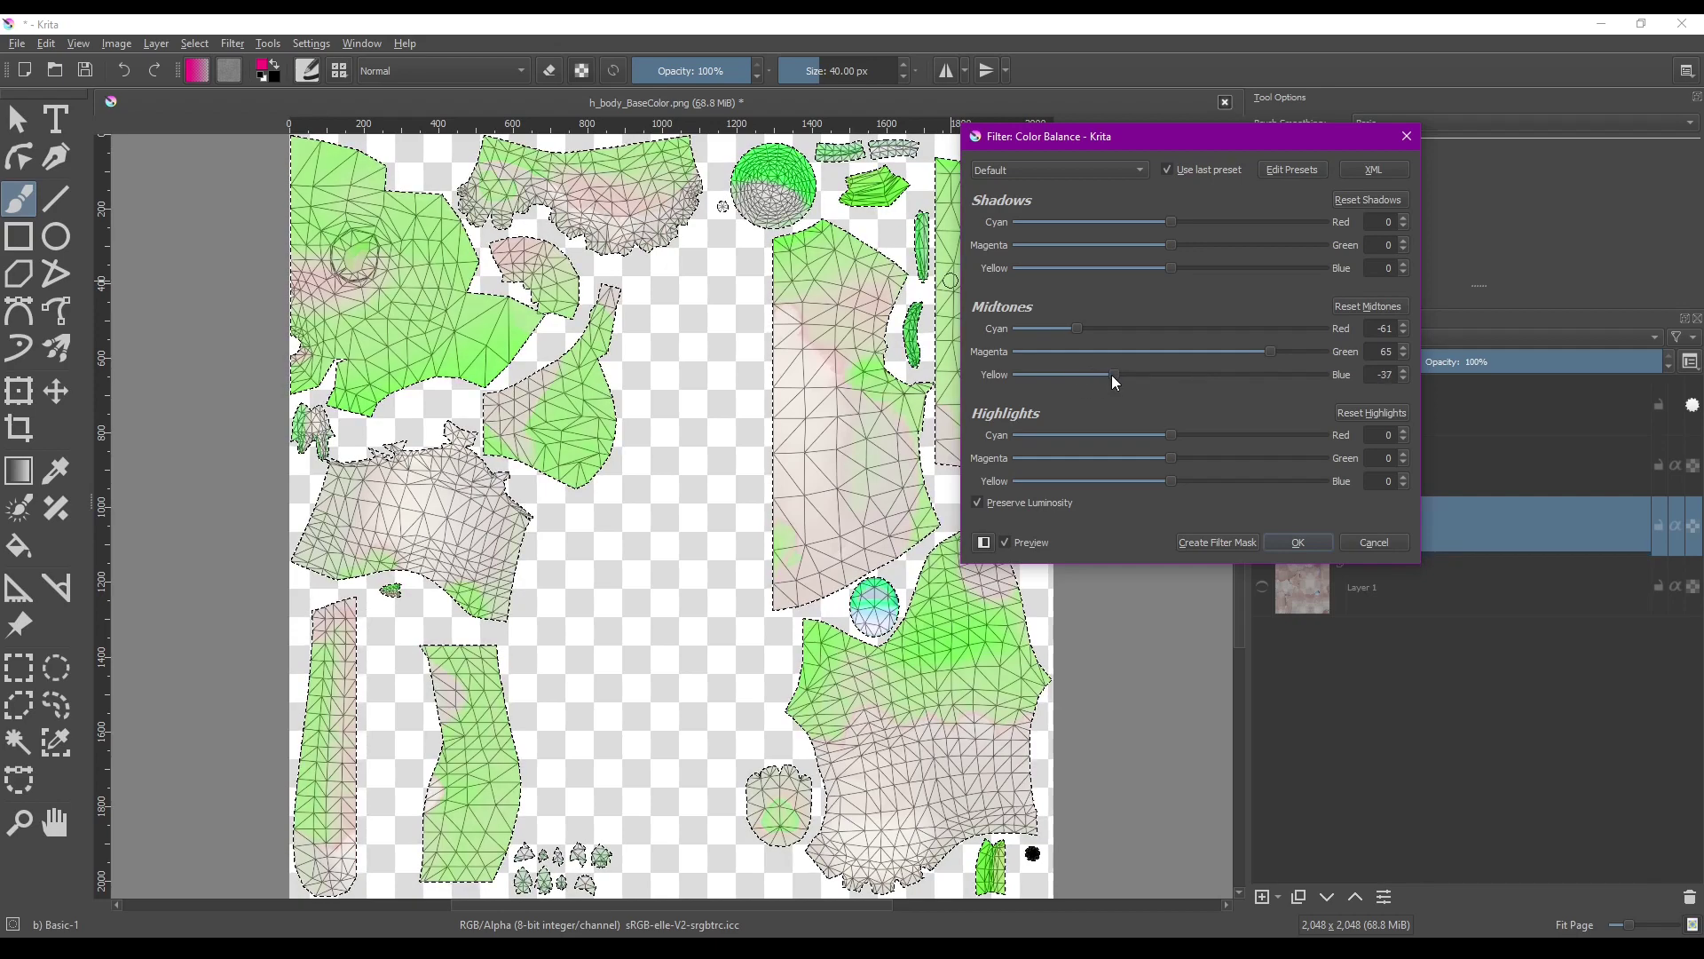
click(1299, 543)
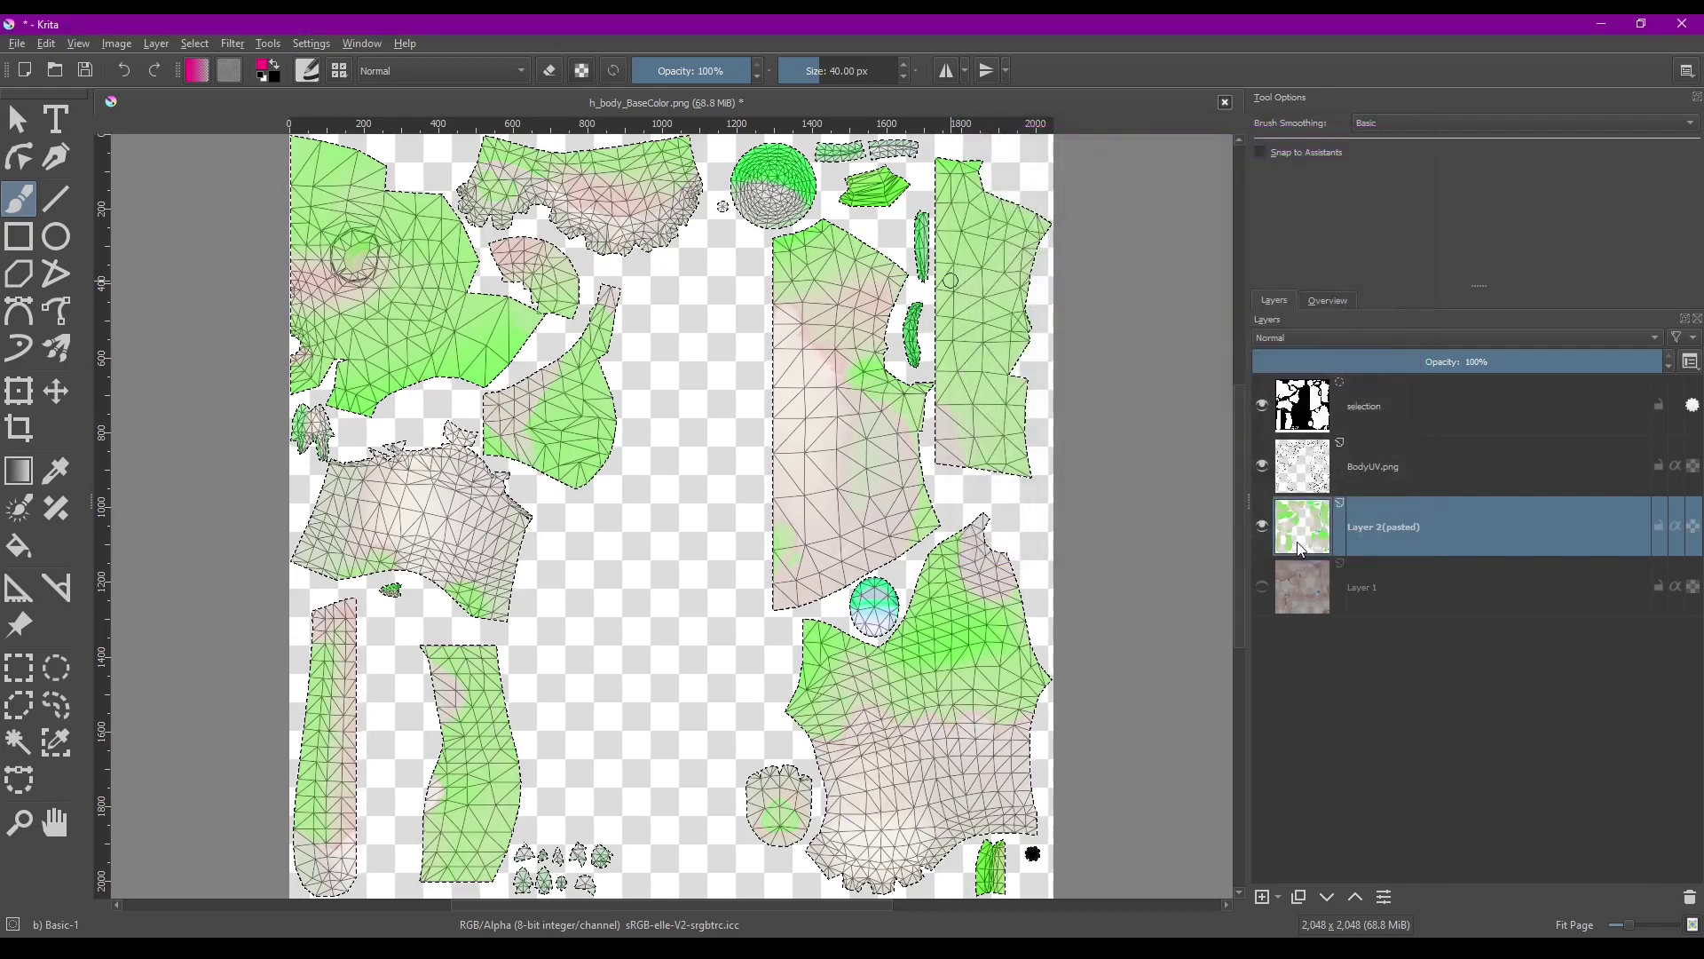
click(16, 42)
Save the texture under a new name, h_body_BaseColorGreen.png, in the same folder
click(70, 151)
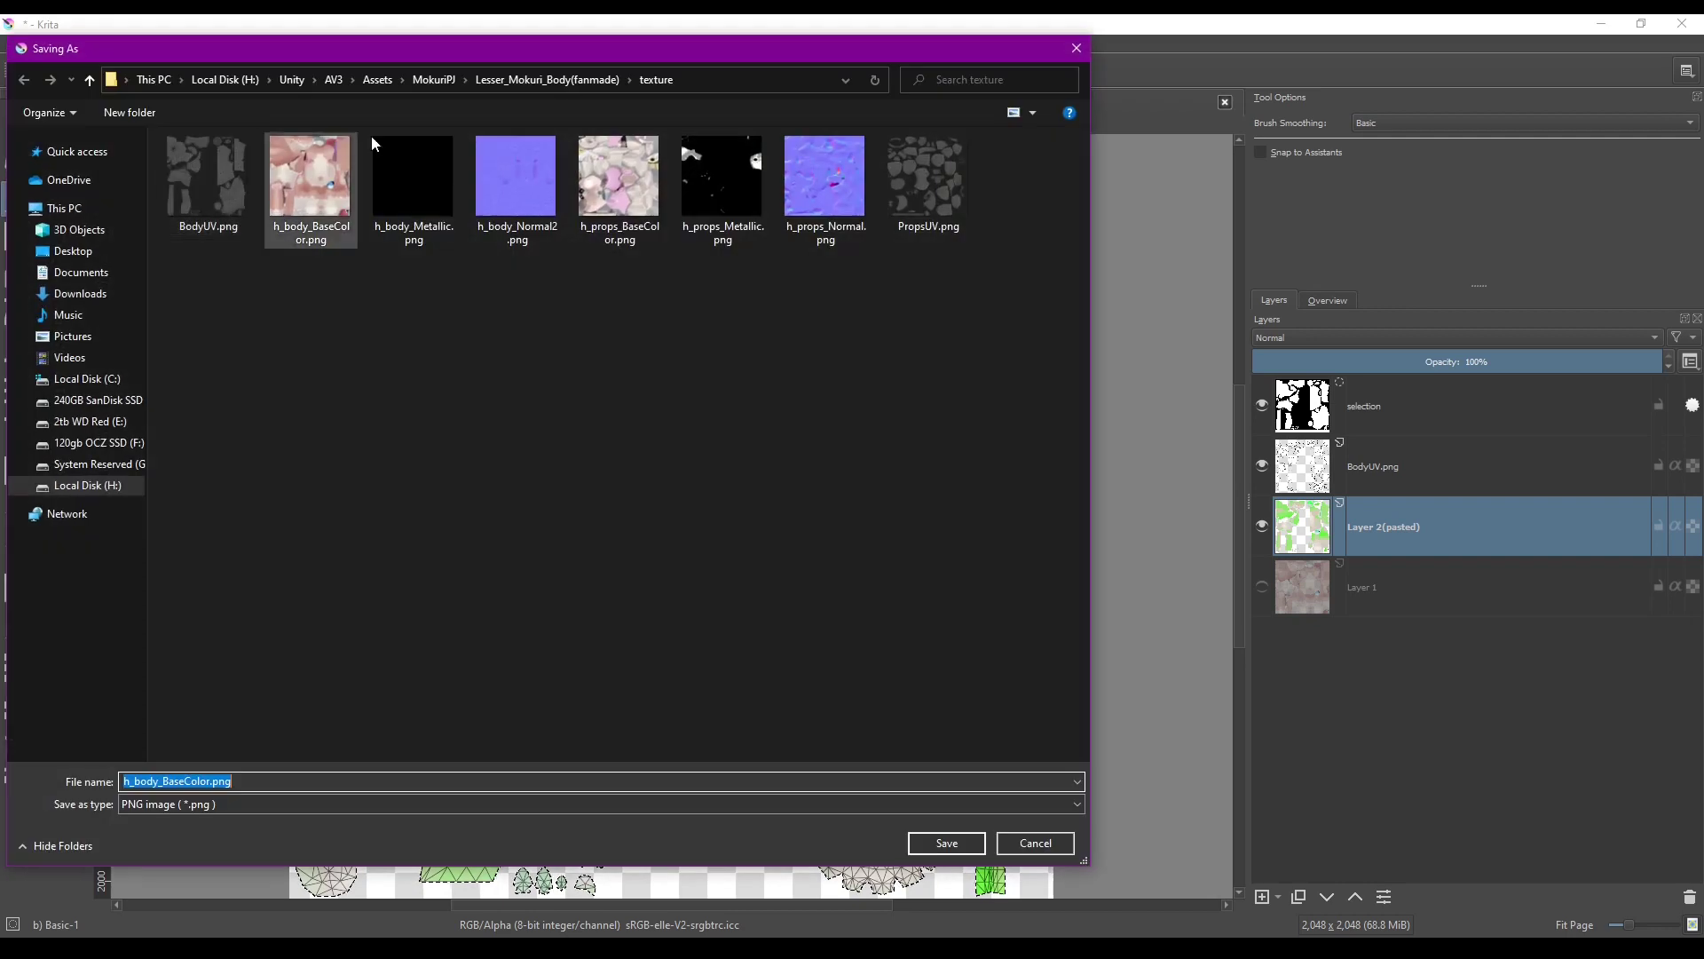
click(217, 782)
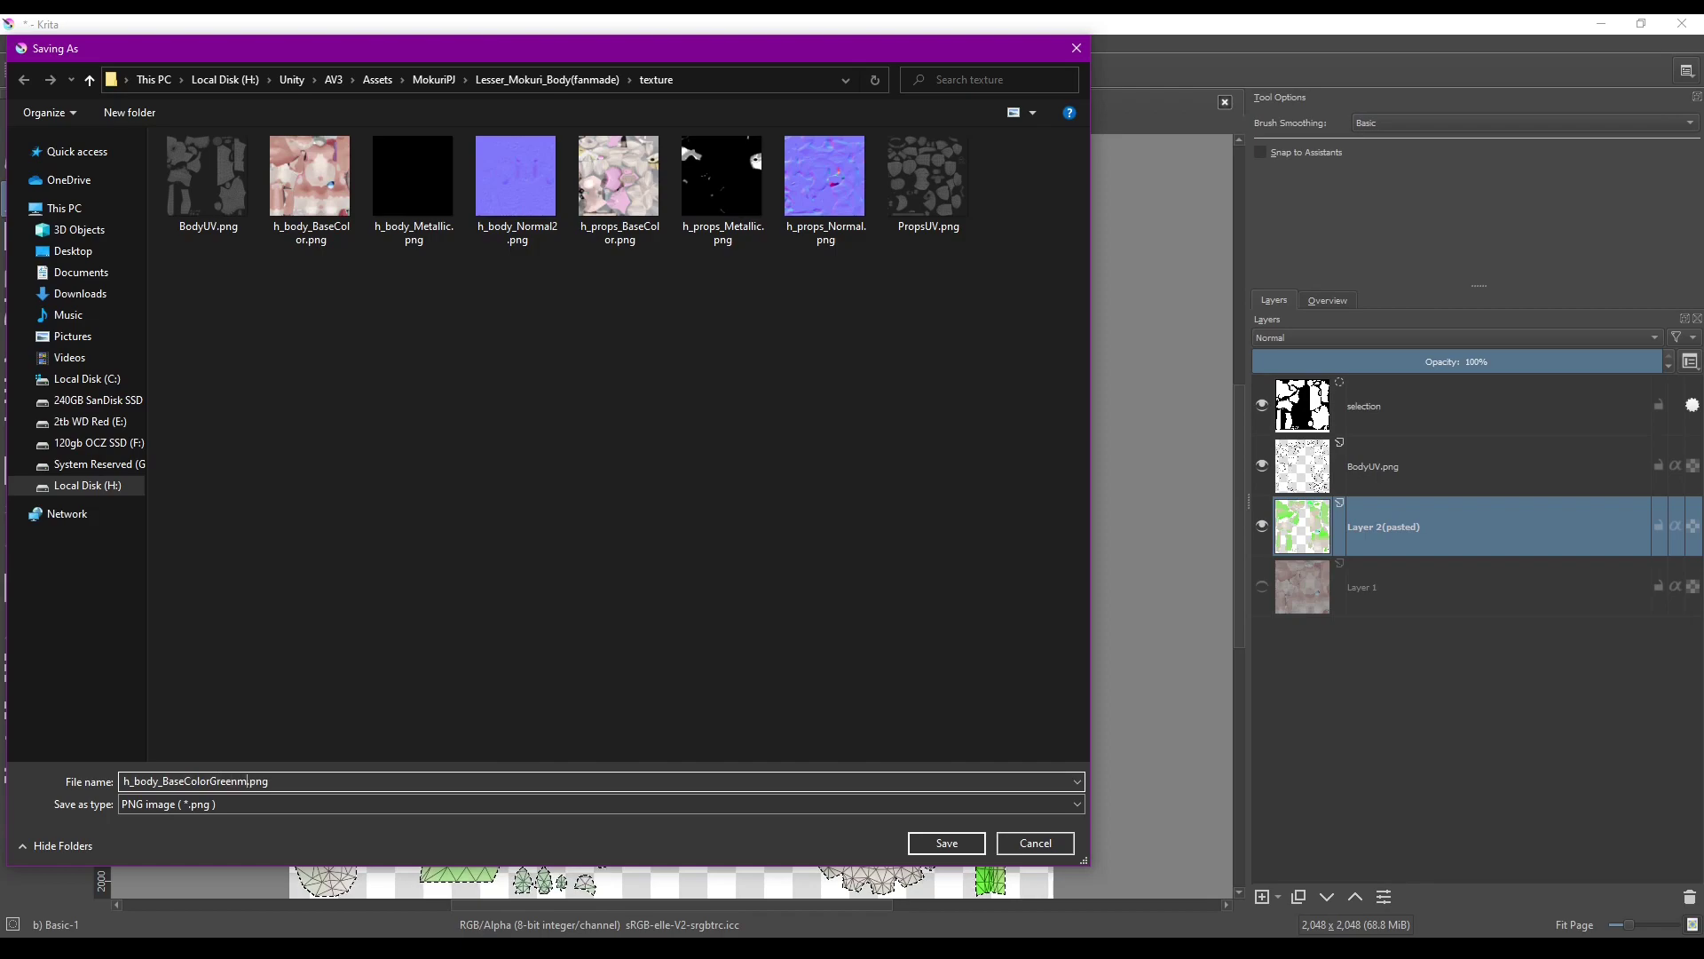
text(Green)
key(Return)
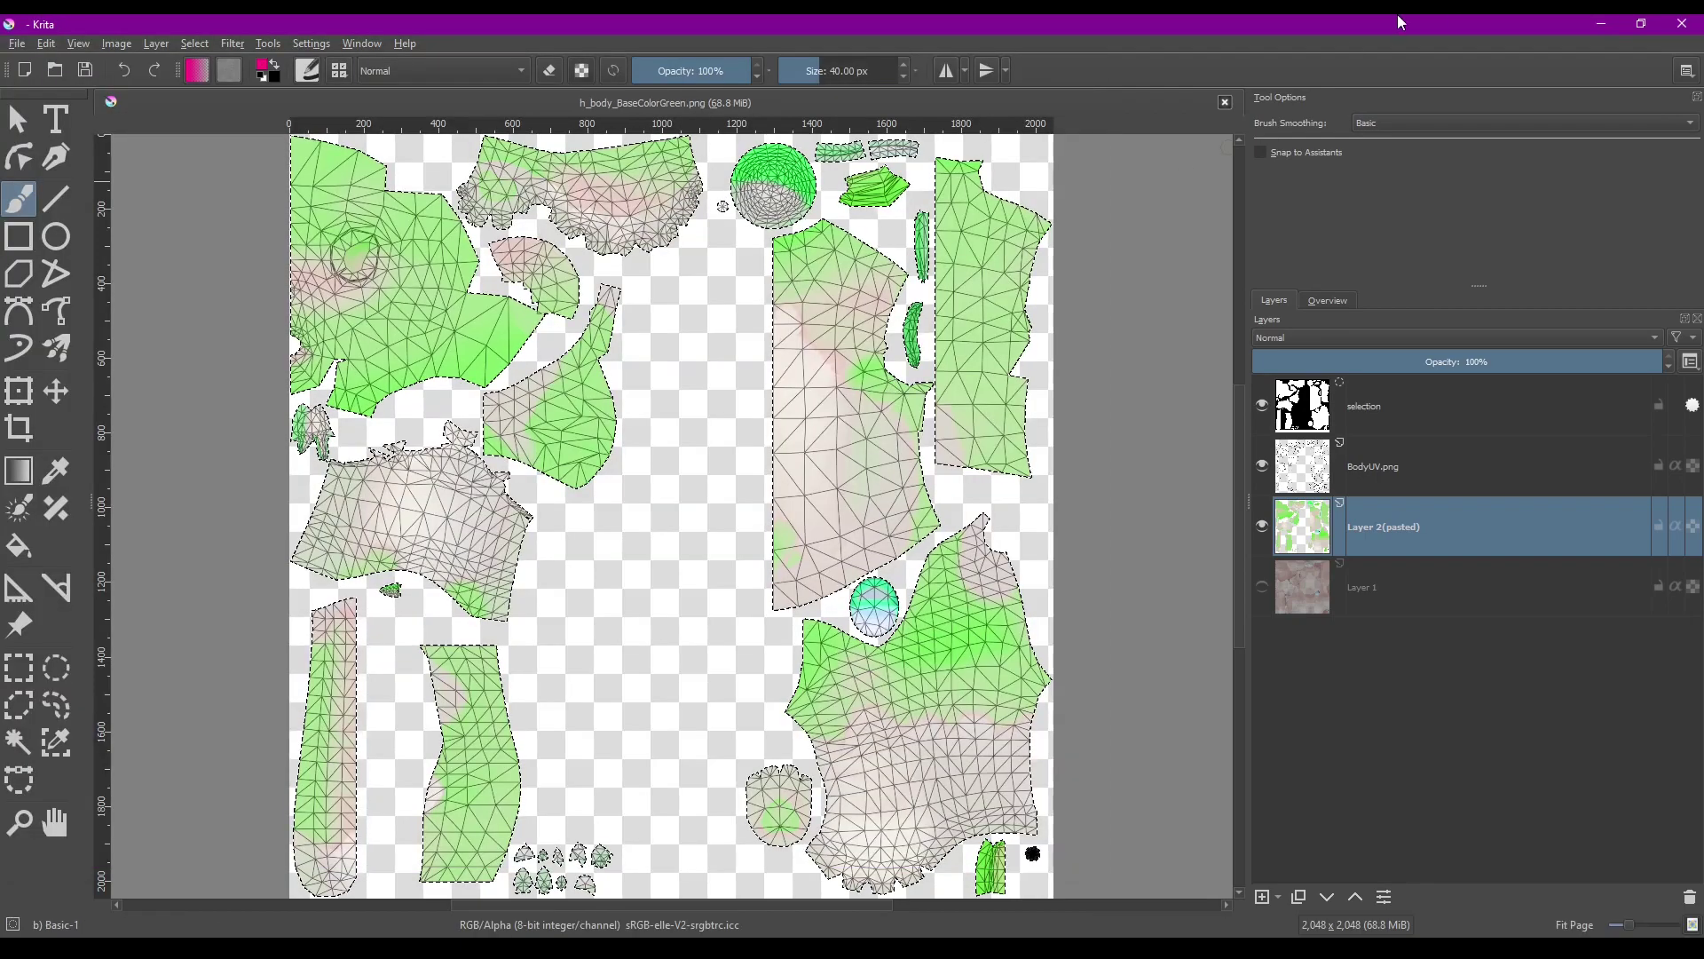
Load h_body_BaseColorGreen.png as the h_Body material's base color image in Blender
click(1601, 23)
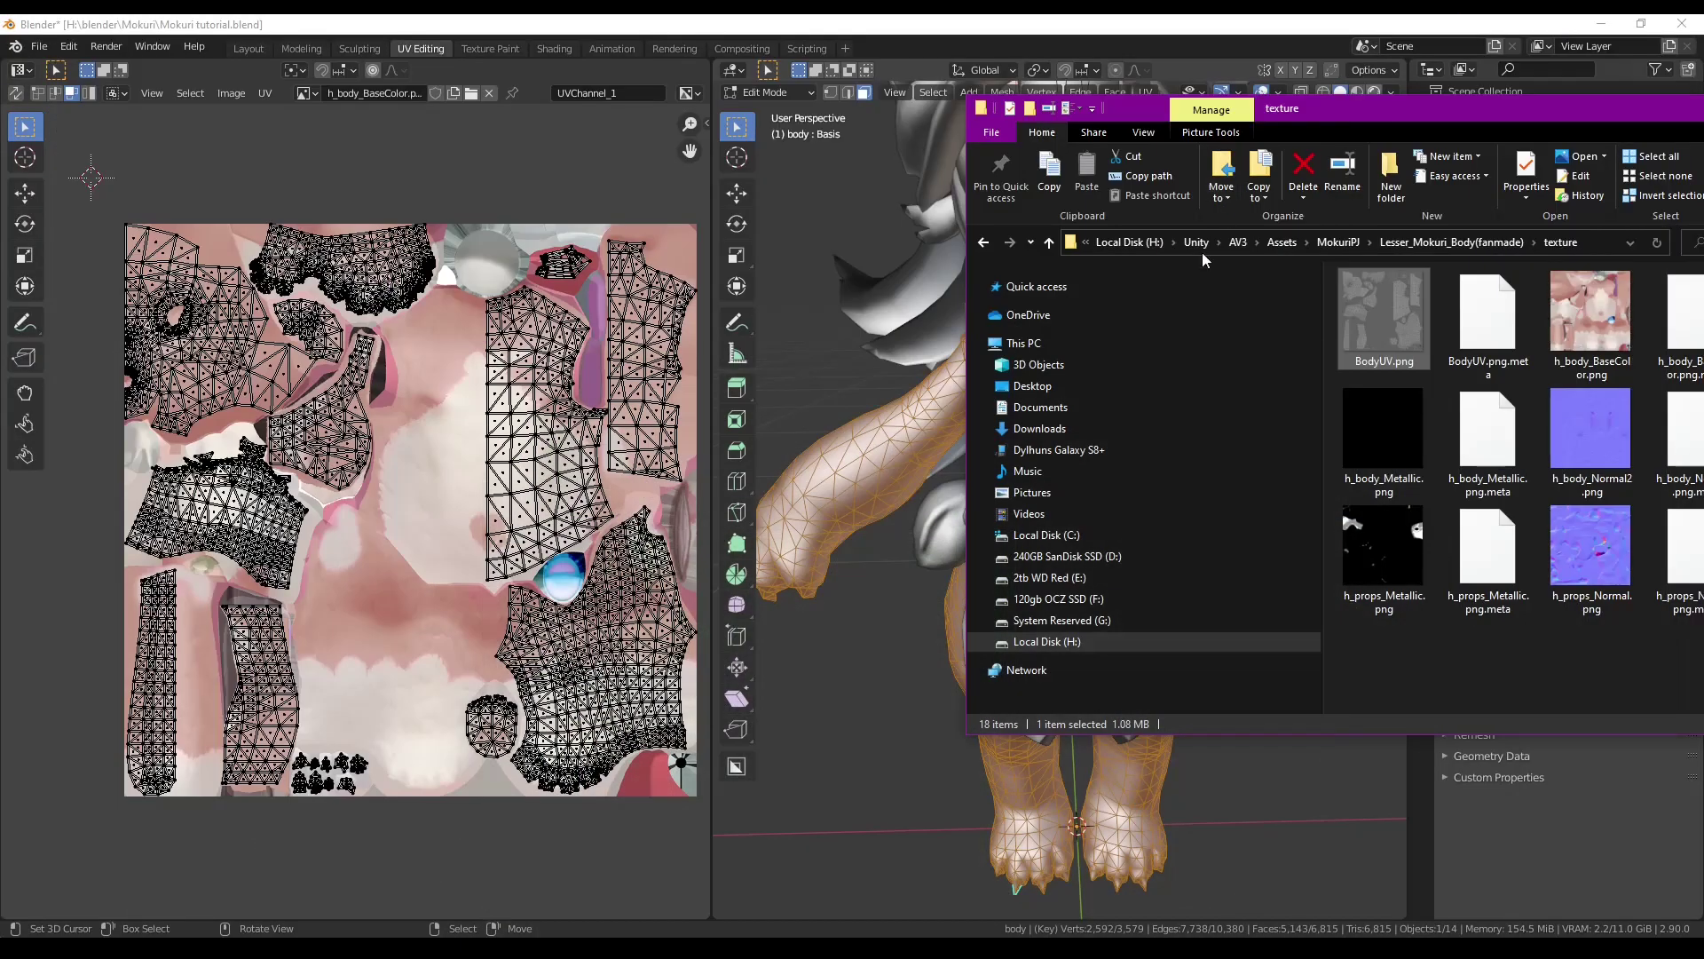
click(1367, 93)
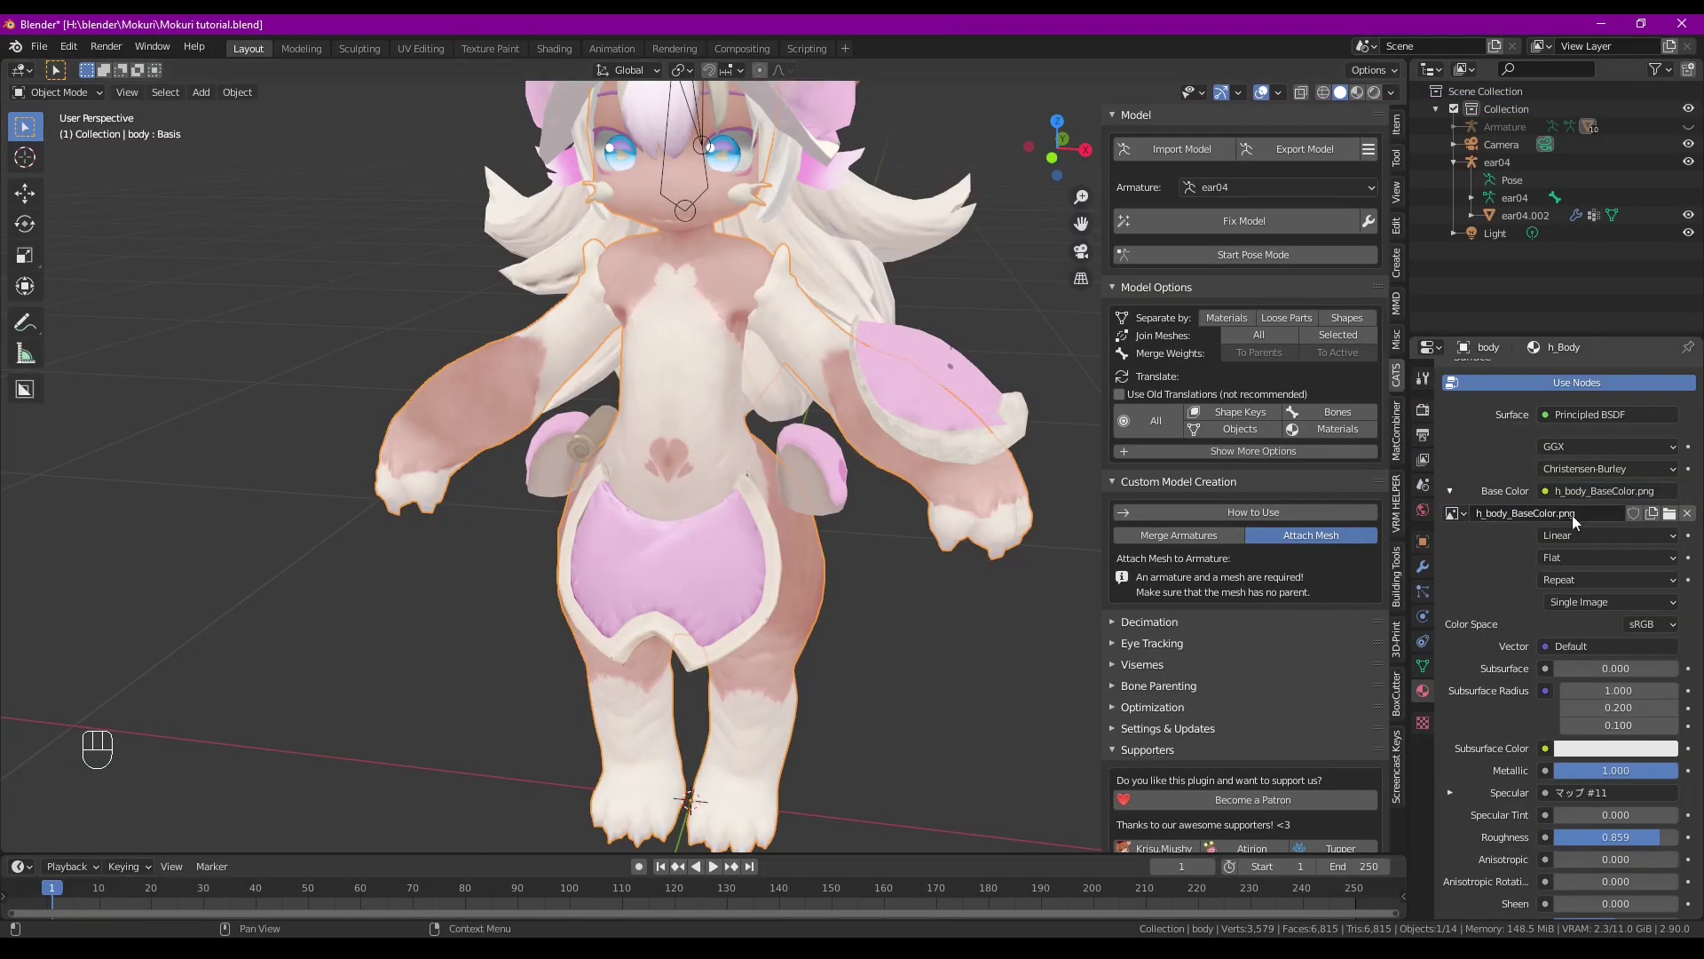
click(1669, 513)
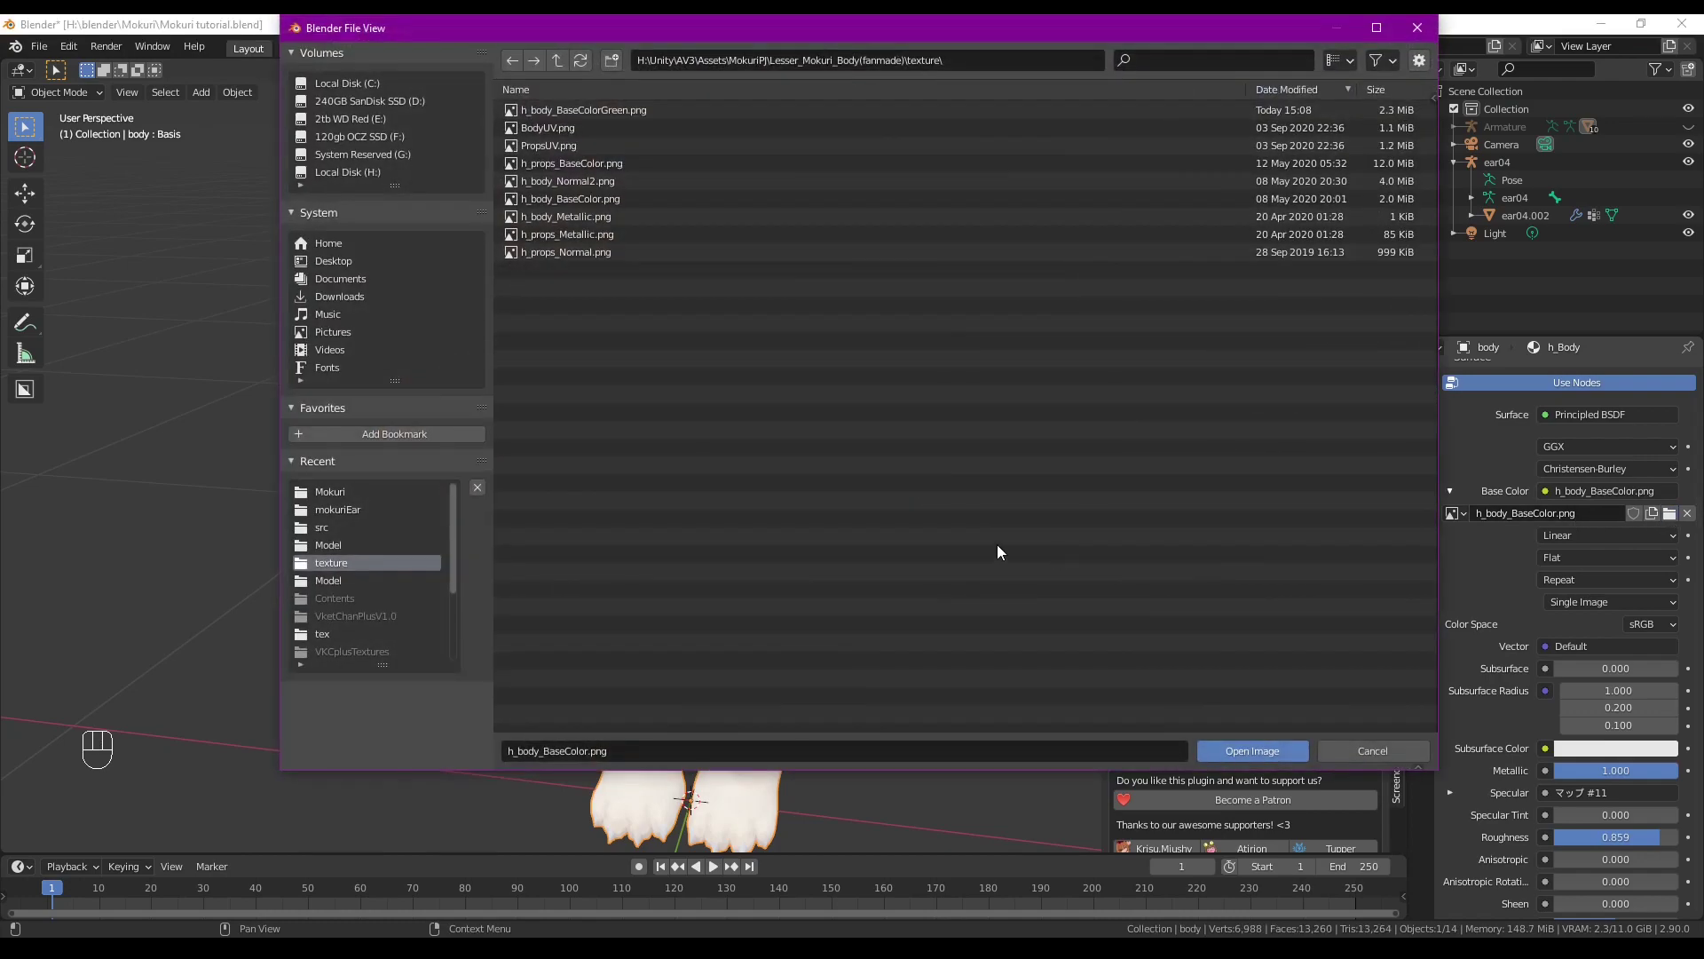
double_click(610, 114)
middle_drag(573, 368, 614, 369)
key(Tab)
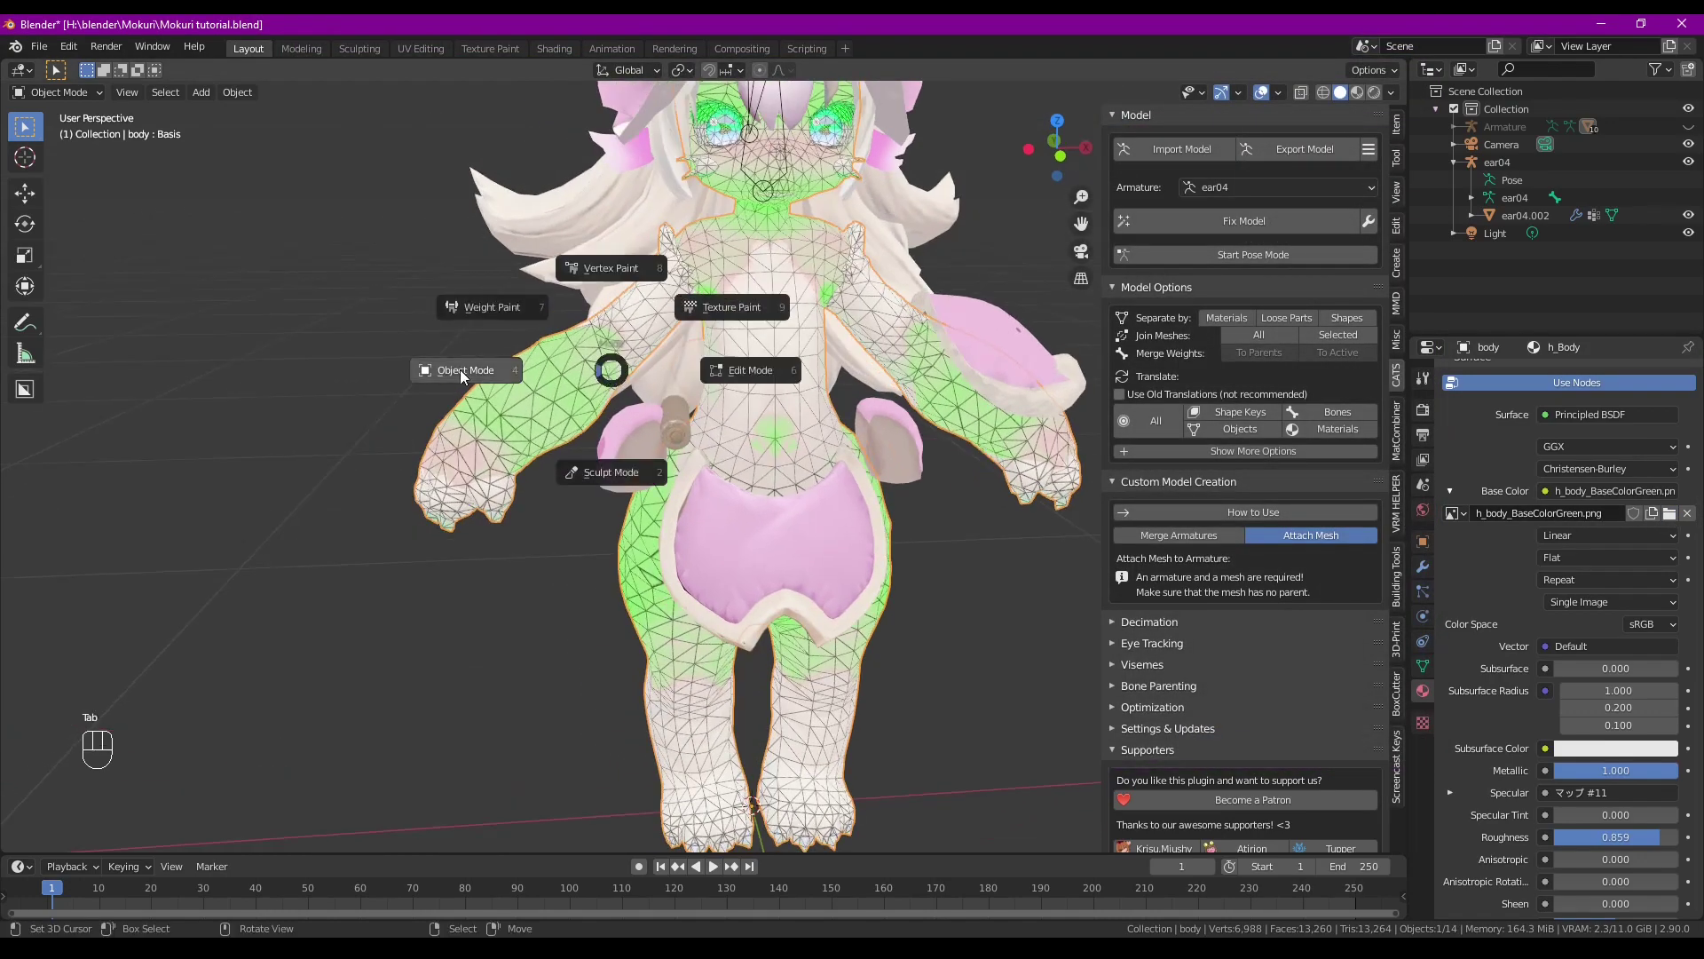
click(460, 369)
middle_drag(1005, 268, 950, 278)
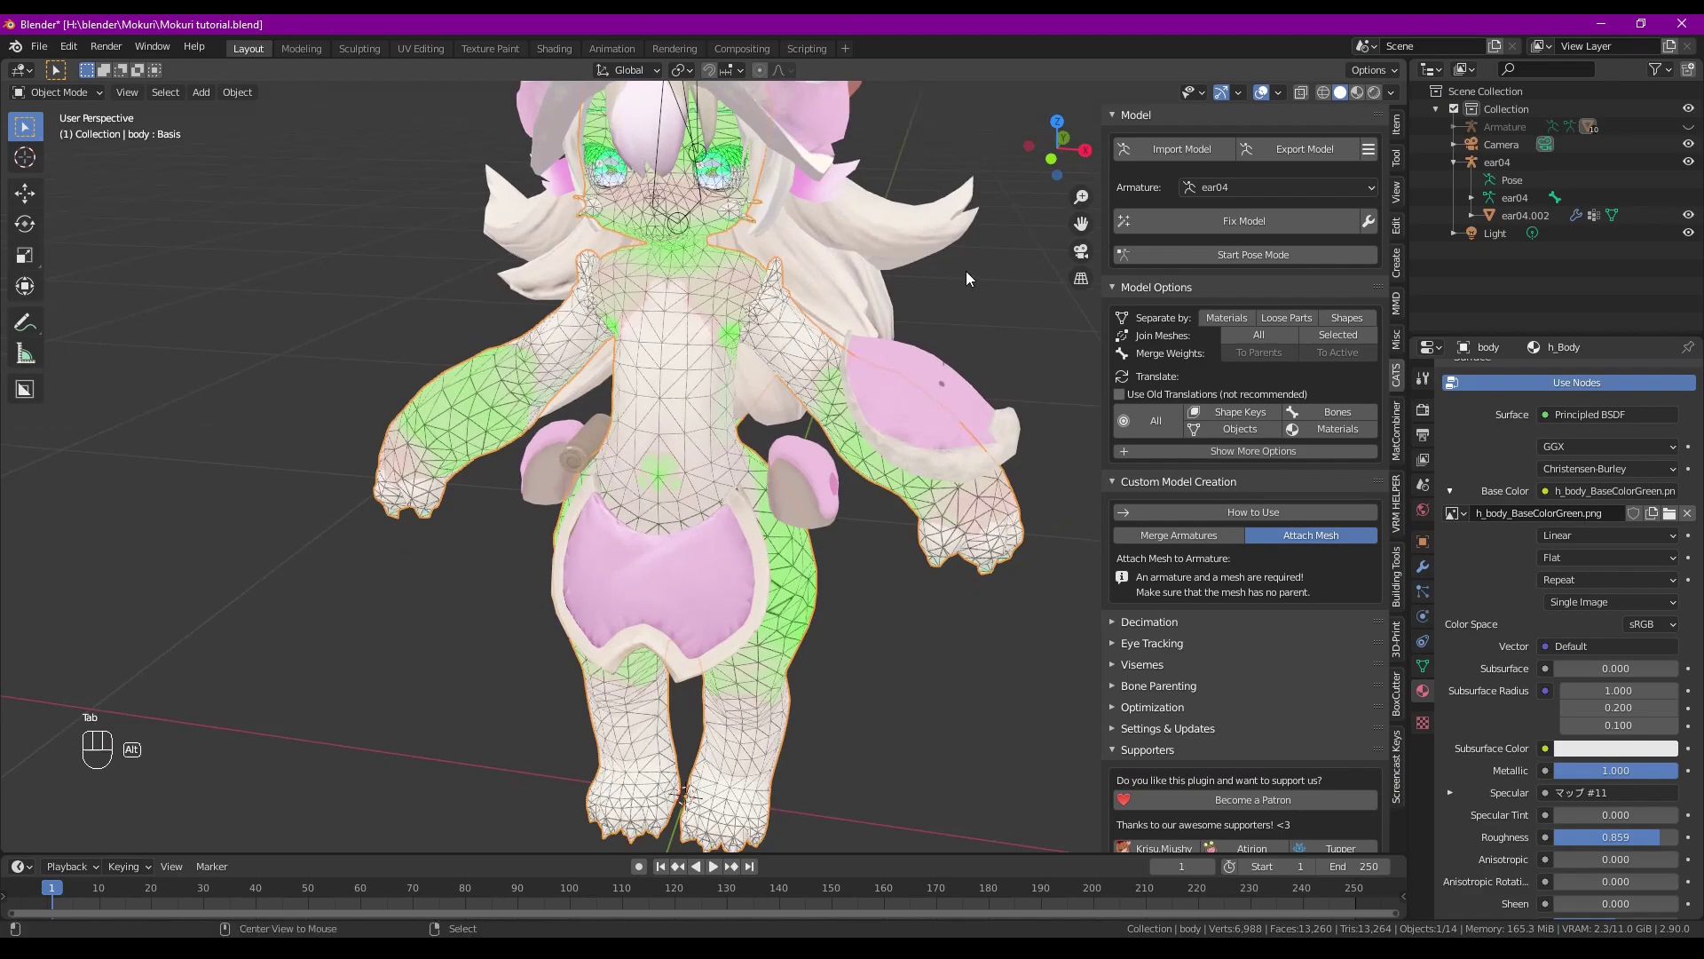
In Krita, hide the UV wireframe layer and show Layer 1, then view Blender's model from the front
key(alt+Tab)
click(1011, 364)
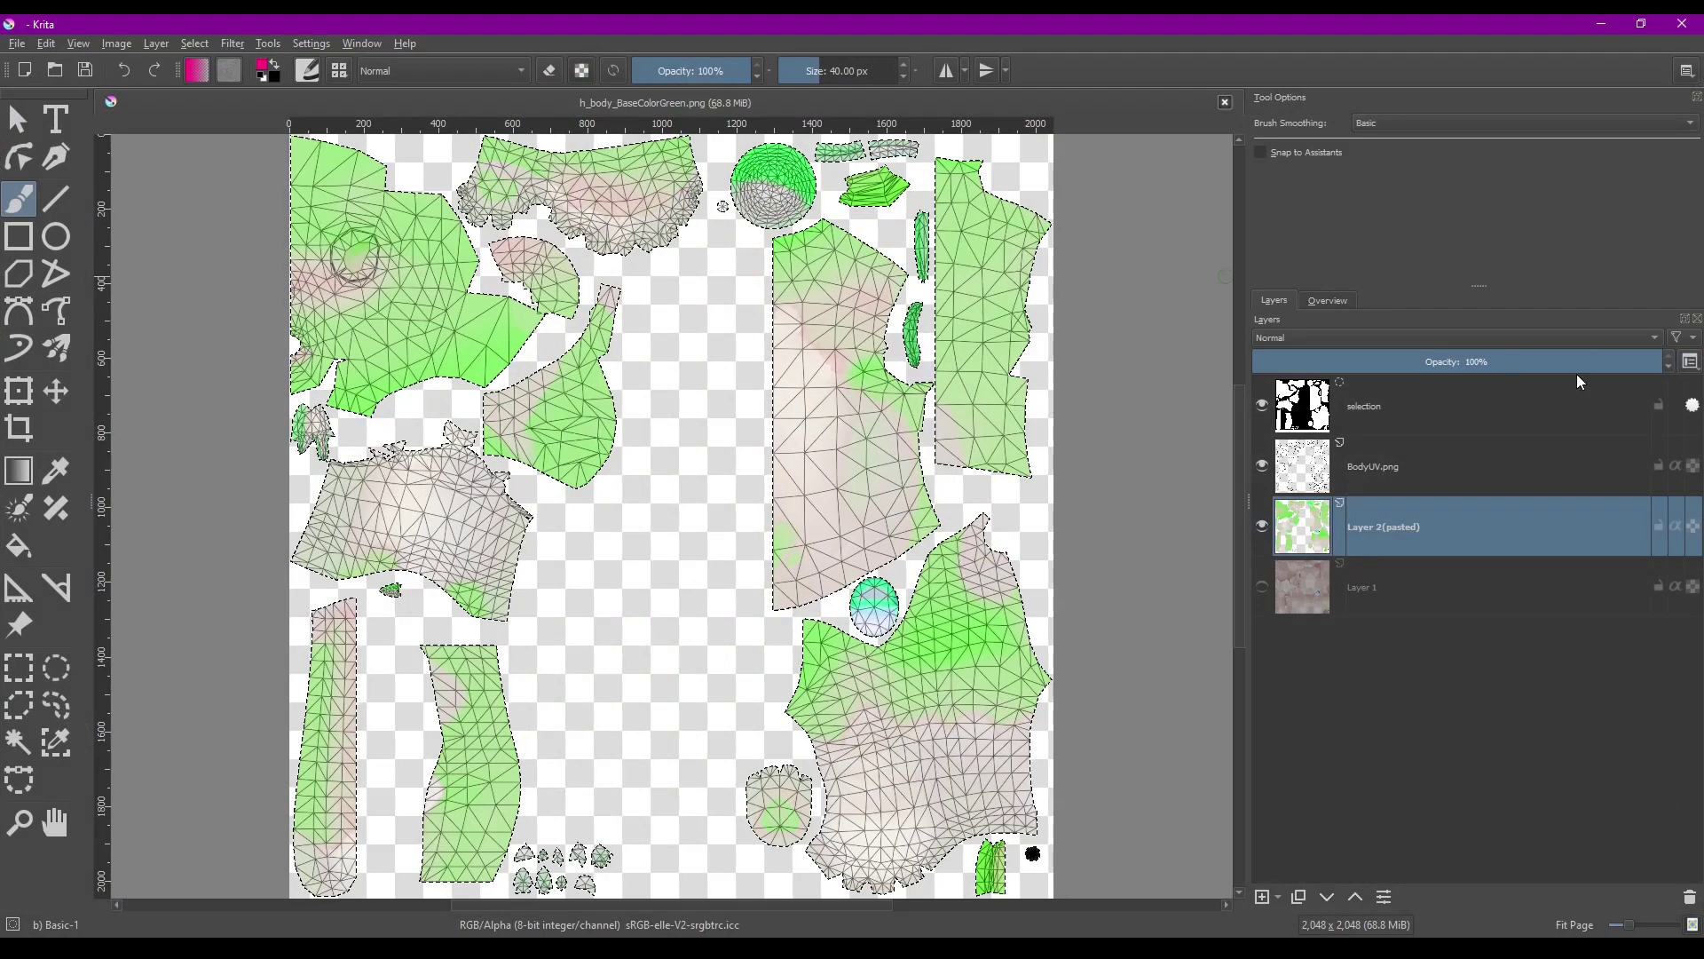
click(1261, 465)
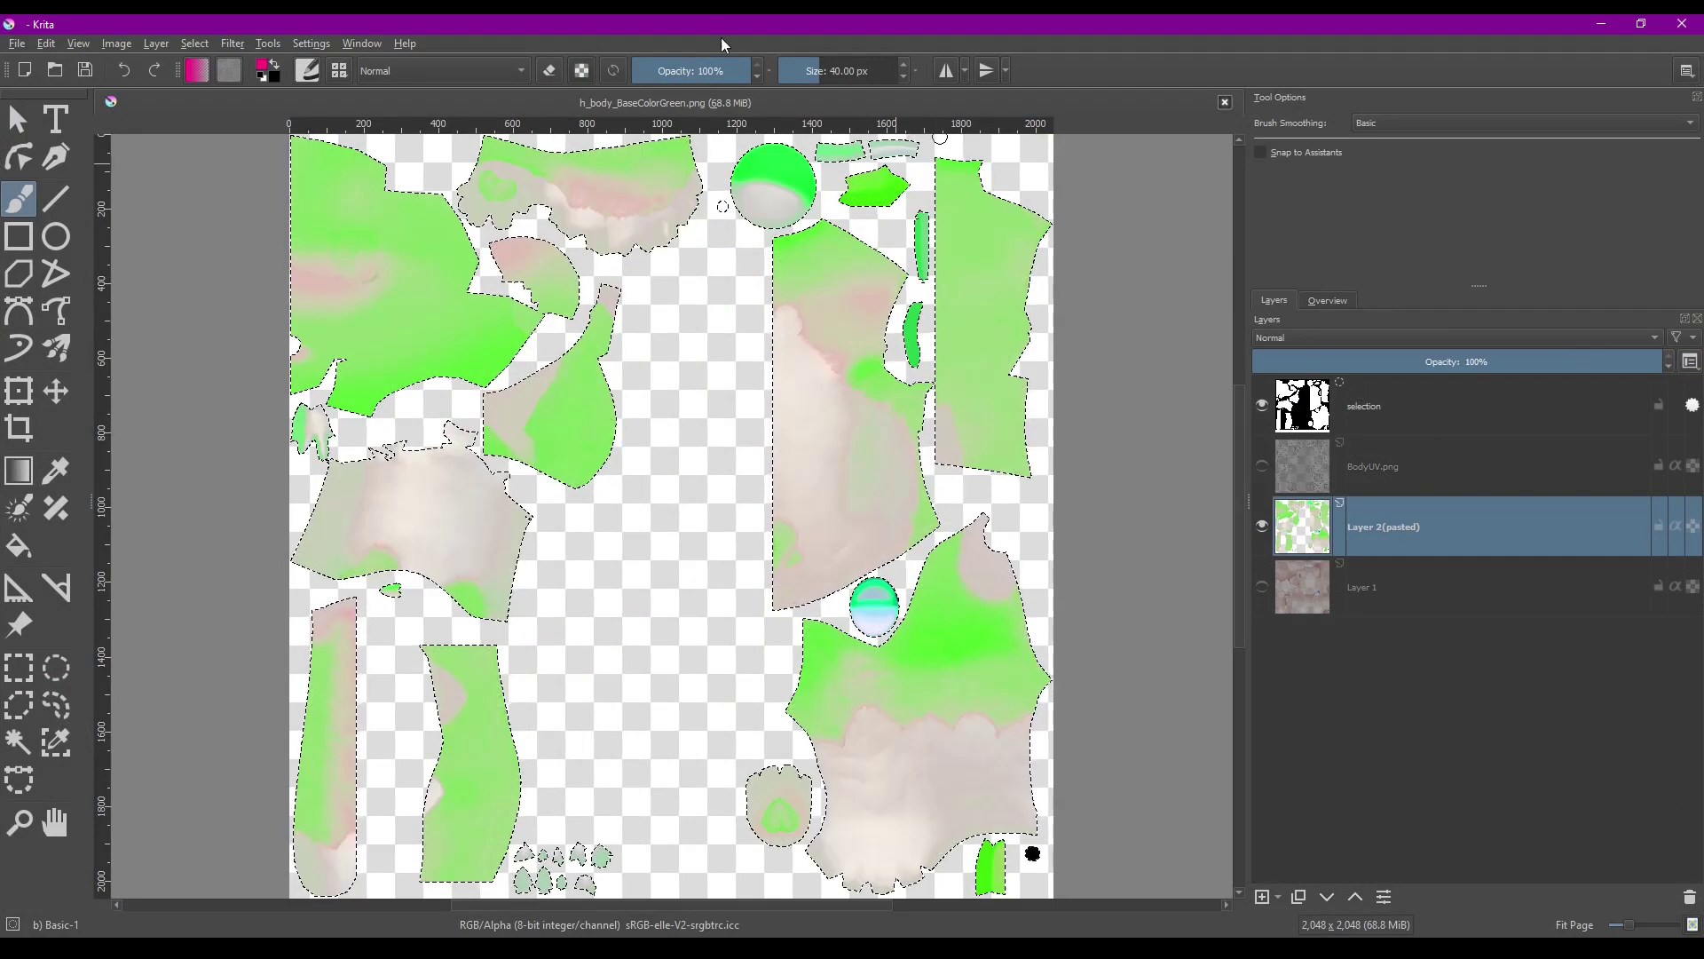
click(1261, 585)
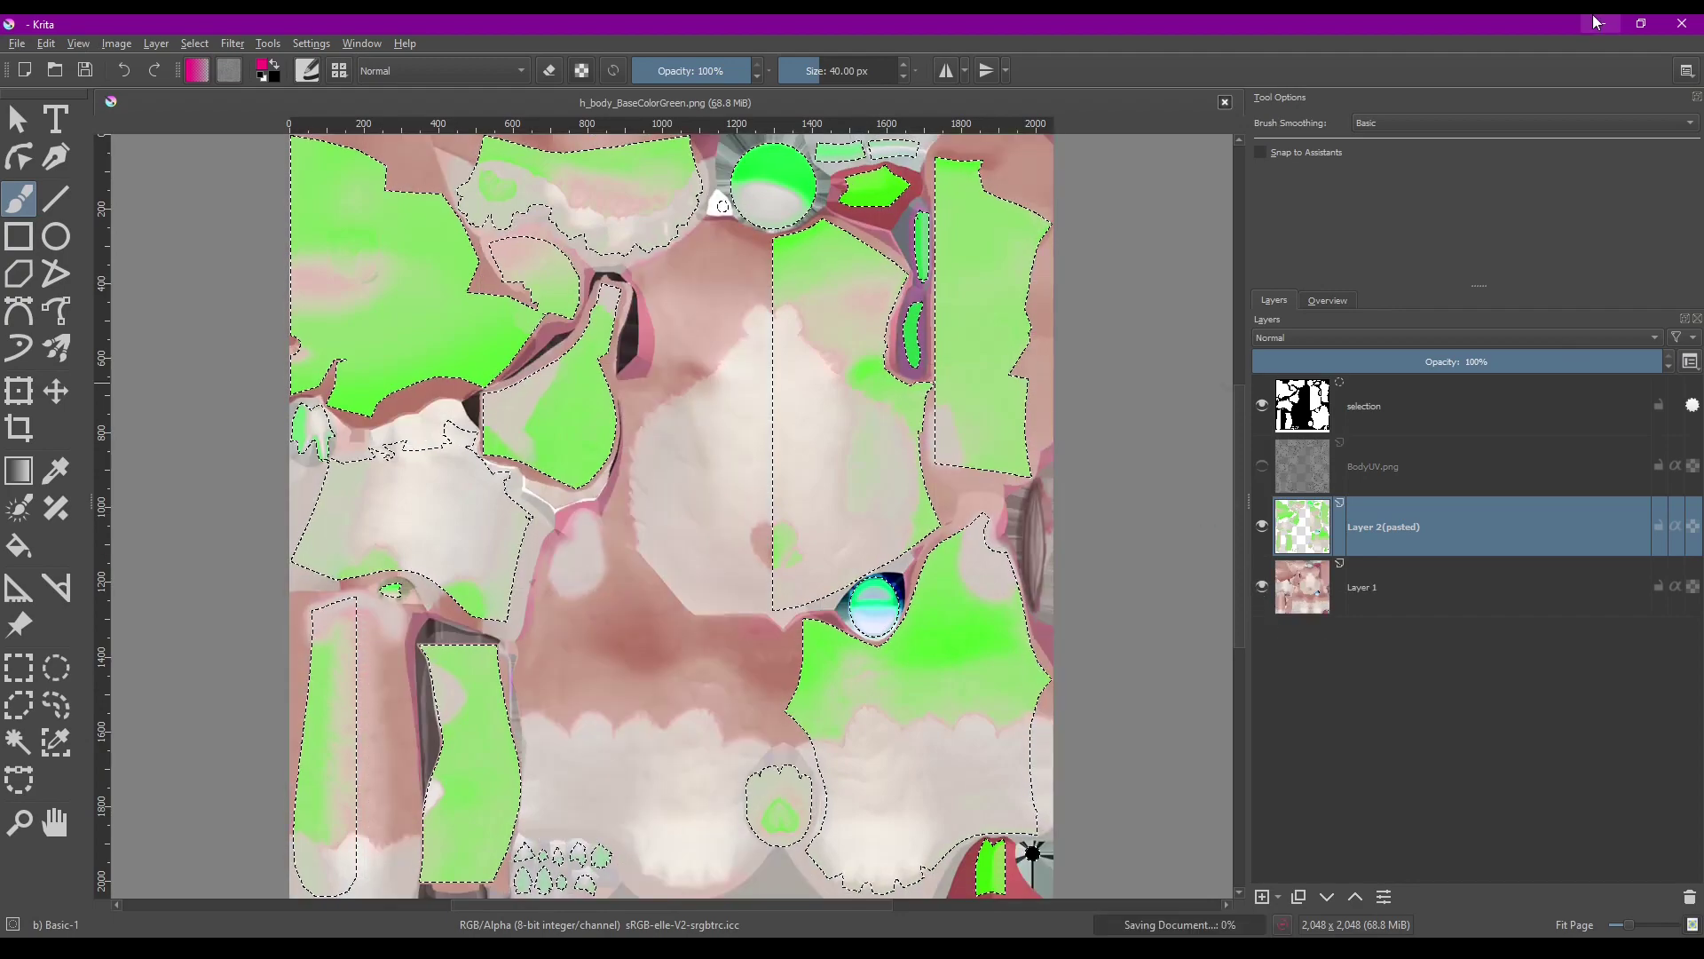
key(alt+Tab)
middle_drag(888, 266, 760, 342)
key(Tab)
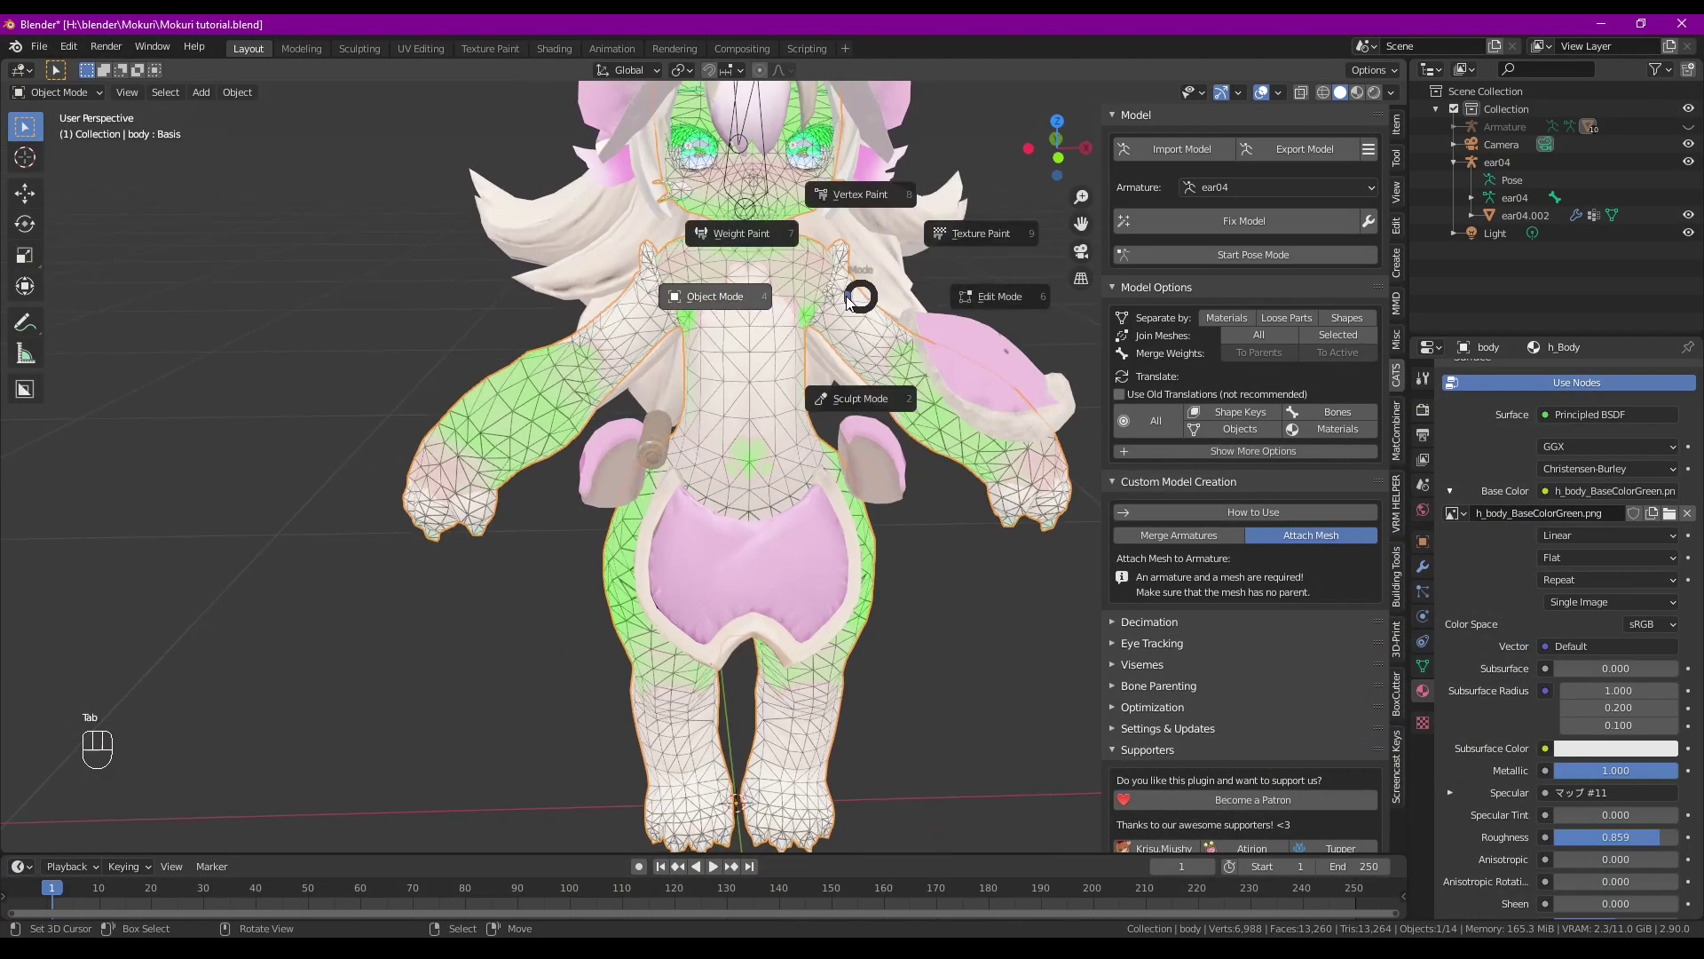
Reload h_body_BaseColorGreen.png in the Base Color image node and check the model from the side
middle_drag(875, 268, 923, 257)
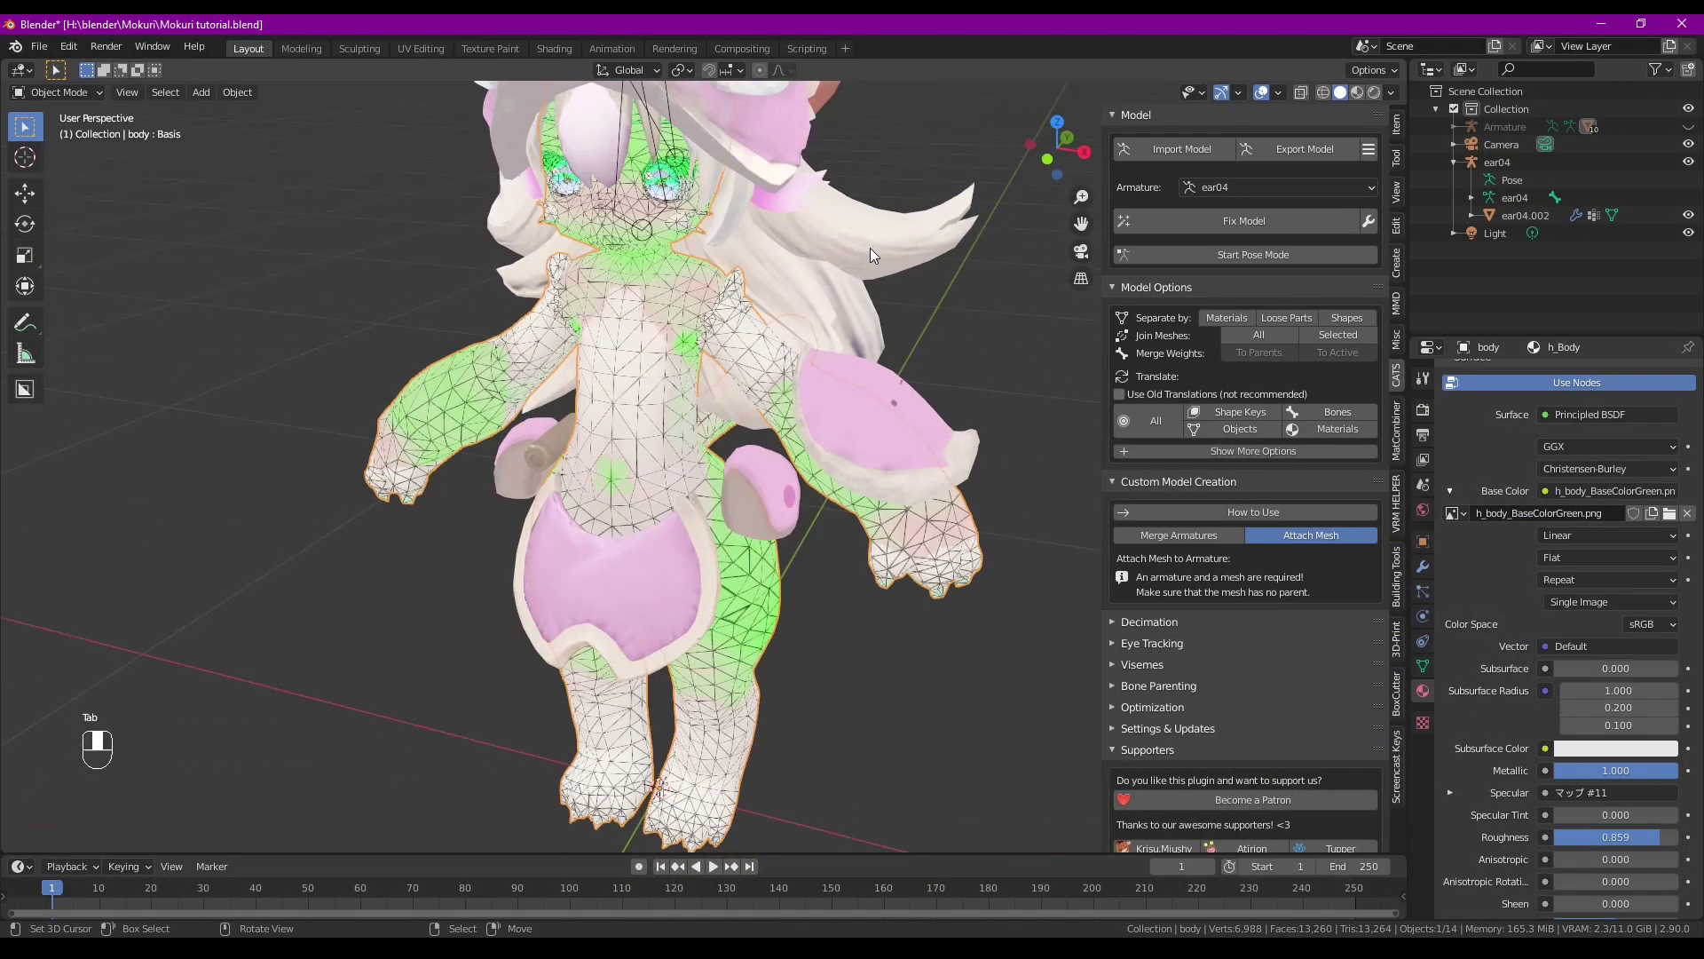
click(1668, 514)
double_click(583, 105)
middle_drag(583, 105, 568, 366)
key(Tab)
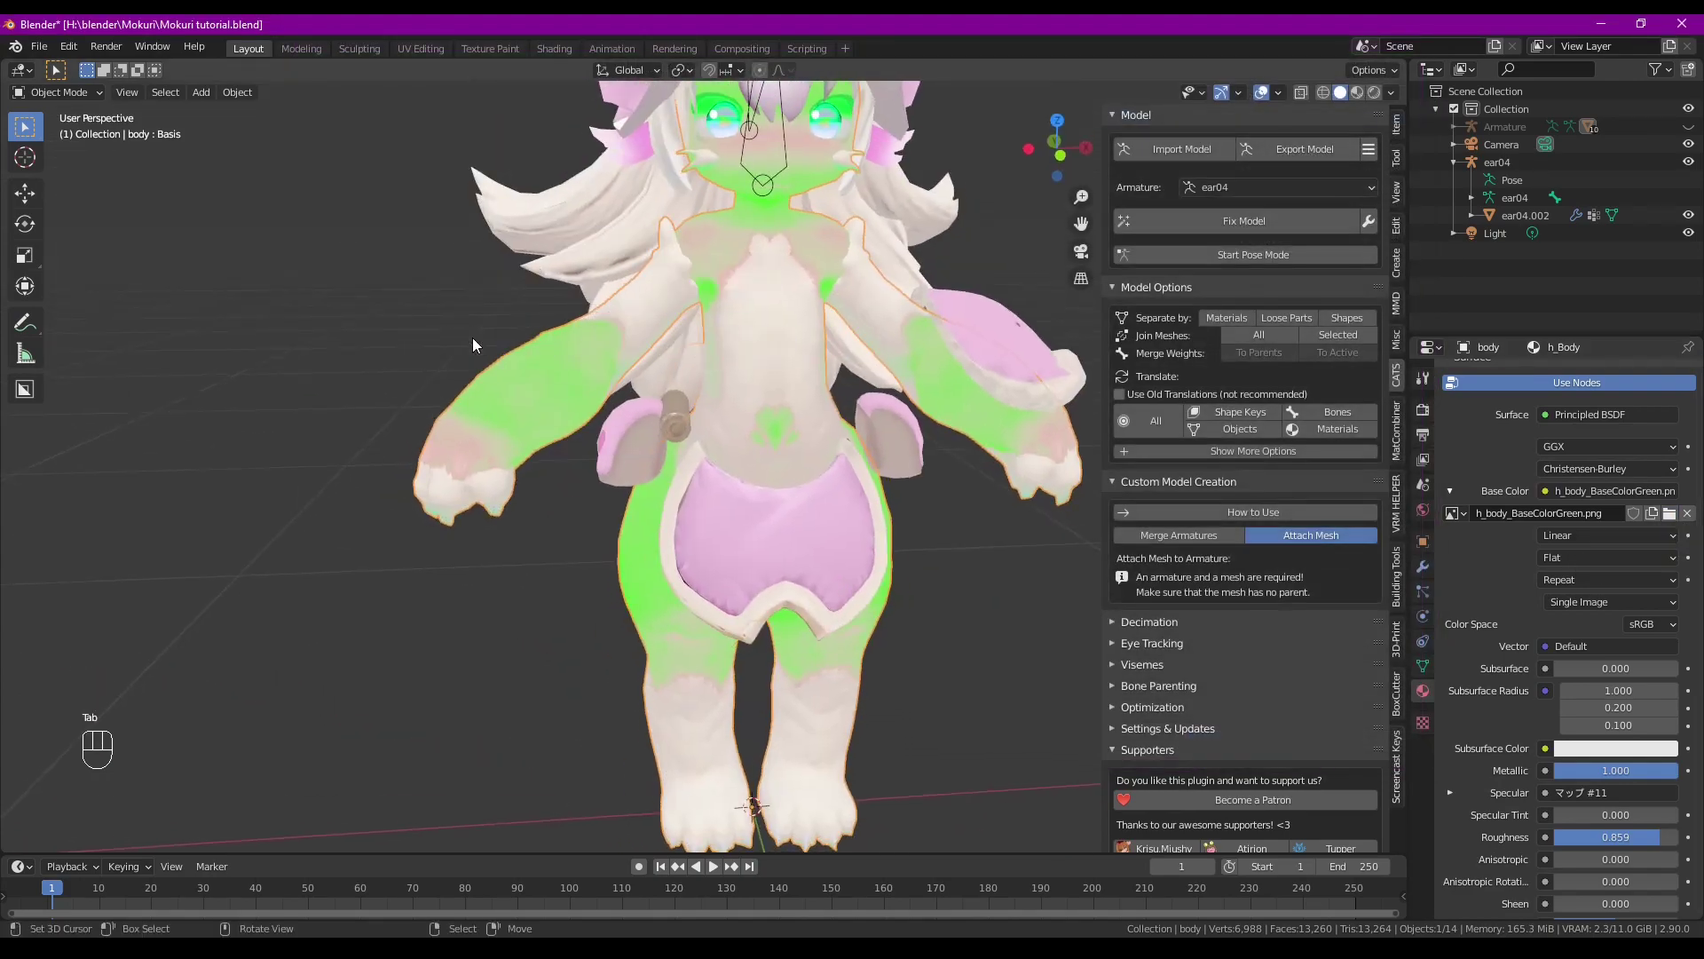
middle_drag(473, 337, 866, 352)
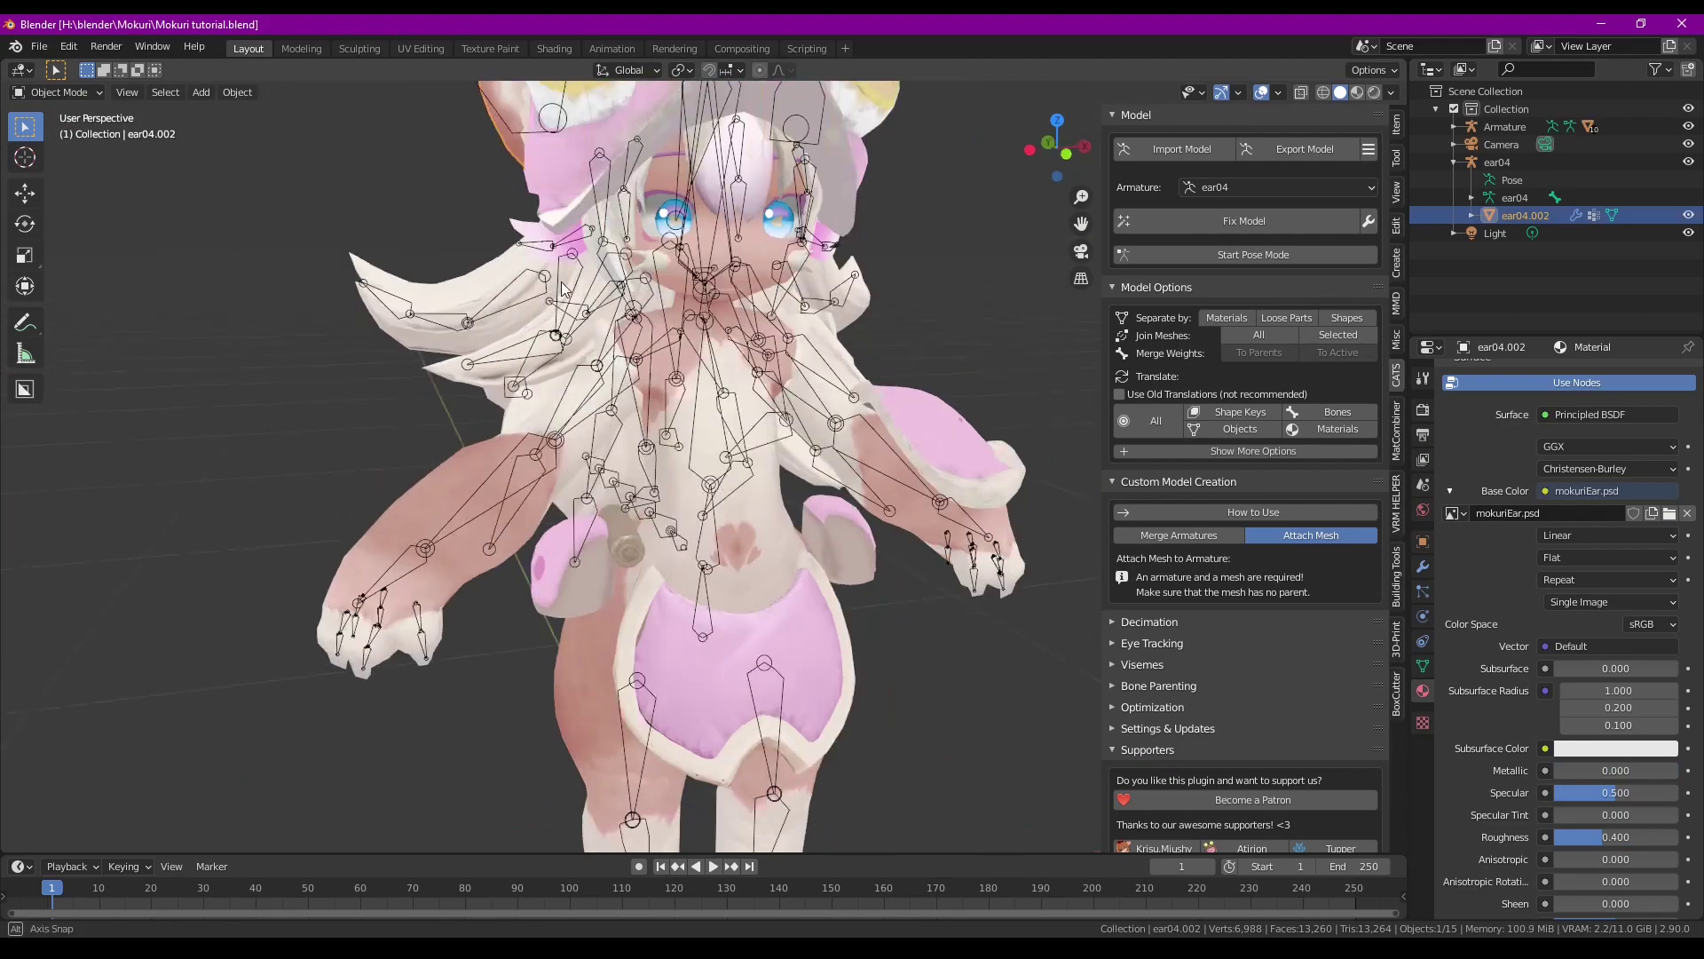
Run CATS Merge Armatures with base Armature, ear04 to merge, attached to the Head bone
middle_drag(754, 337, 624, 324)
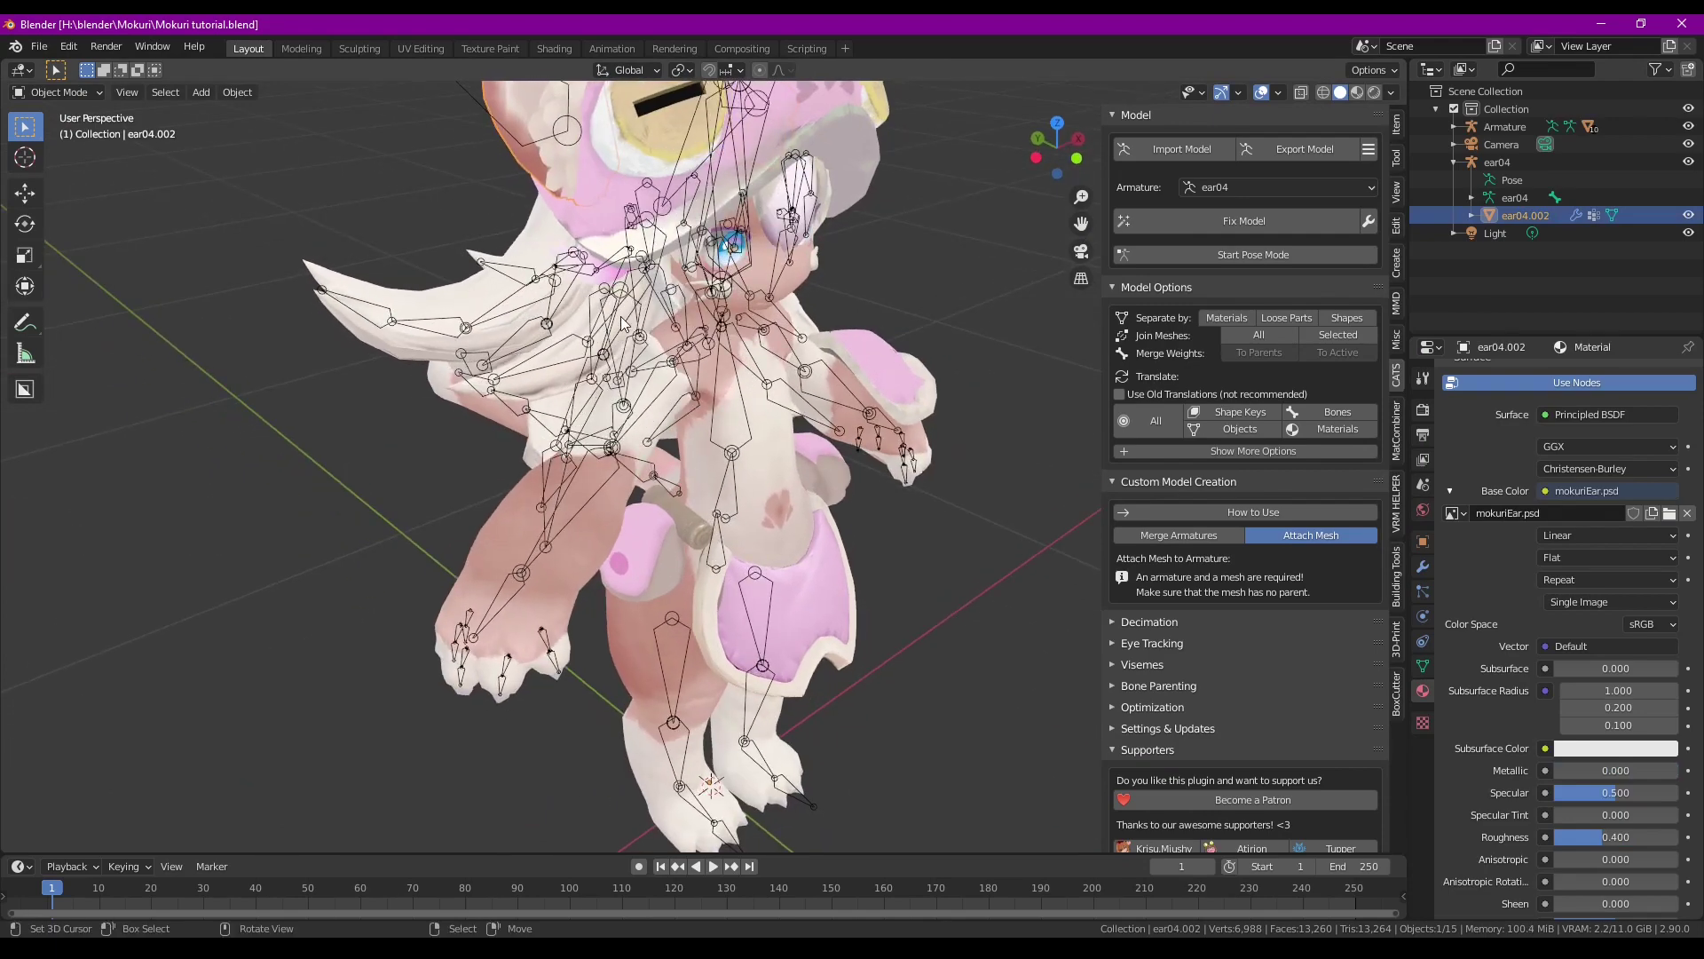
middle_drag(809, 273, 781, 337)
click(1179, 535)
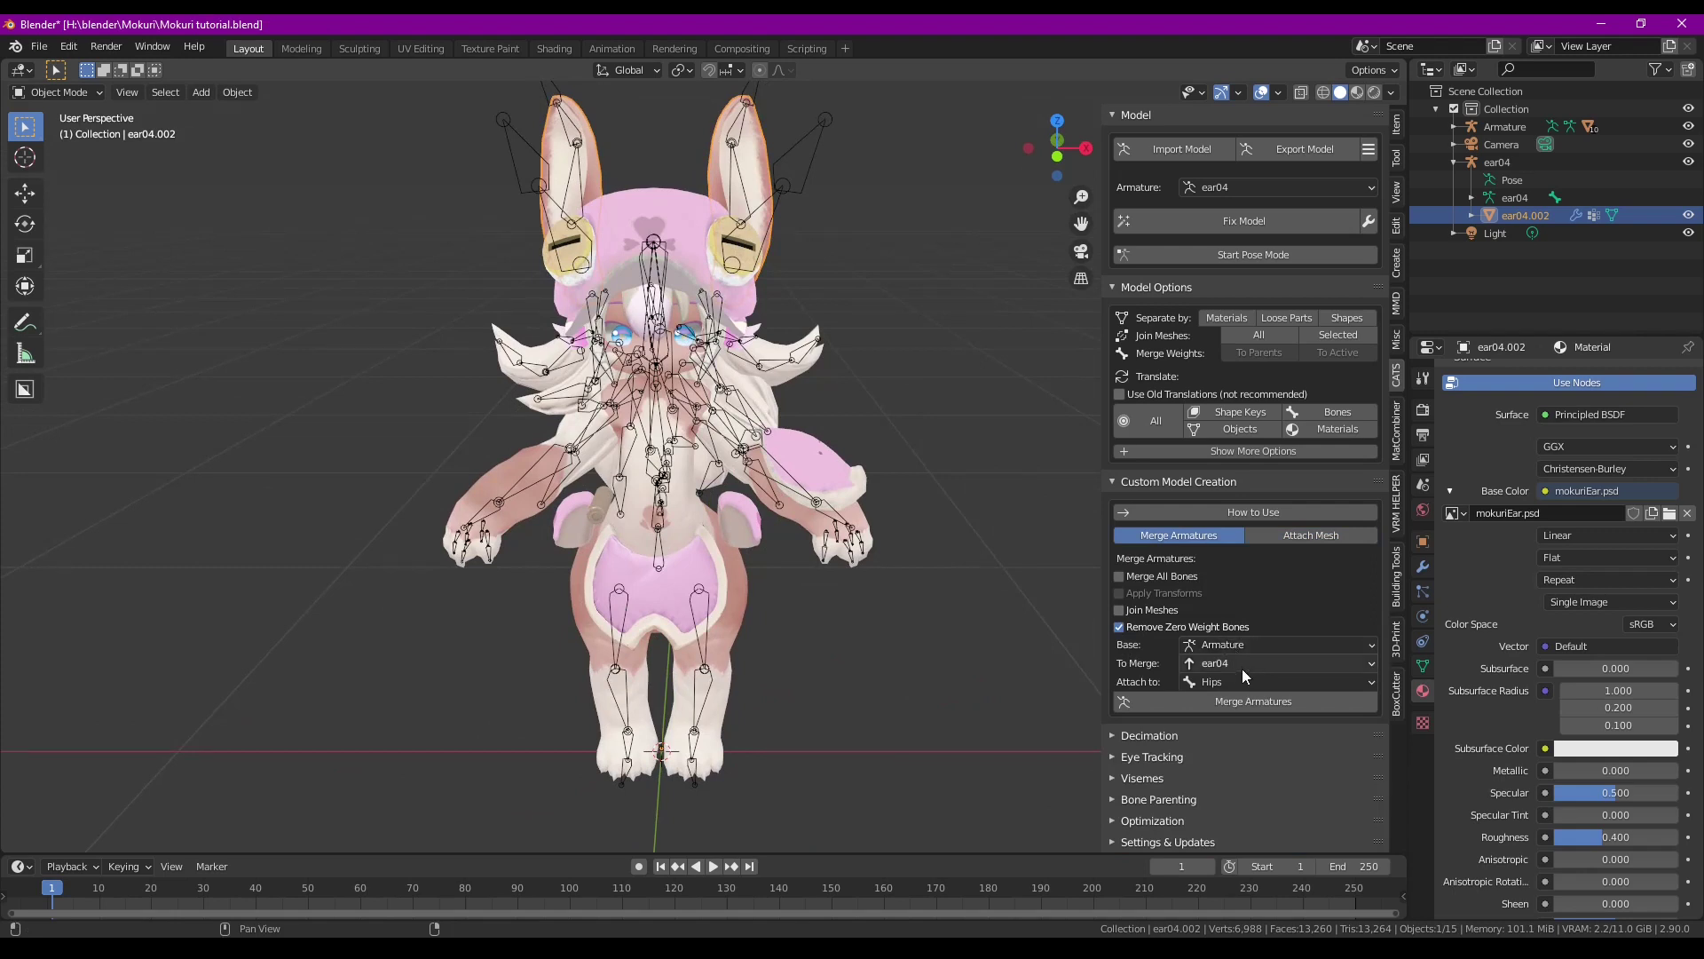
click(1292, 666)
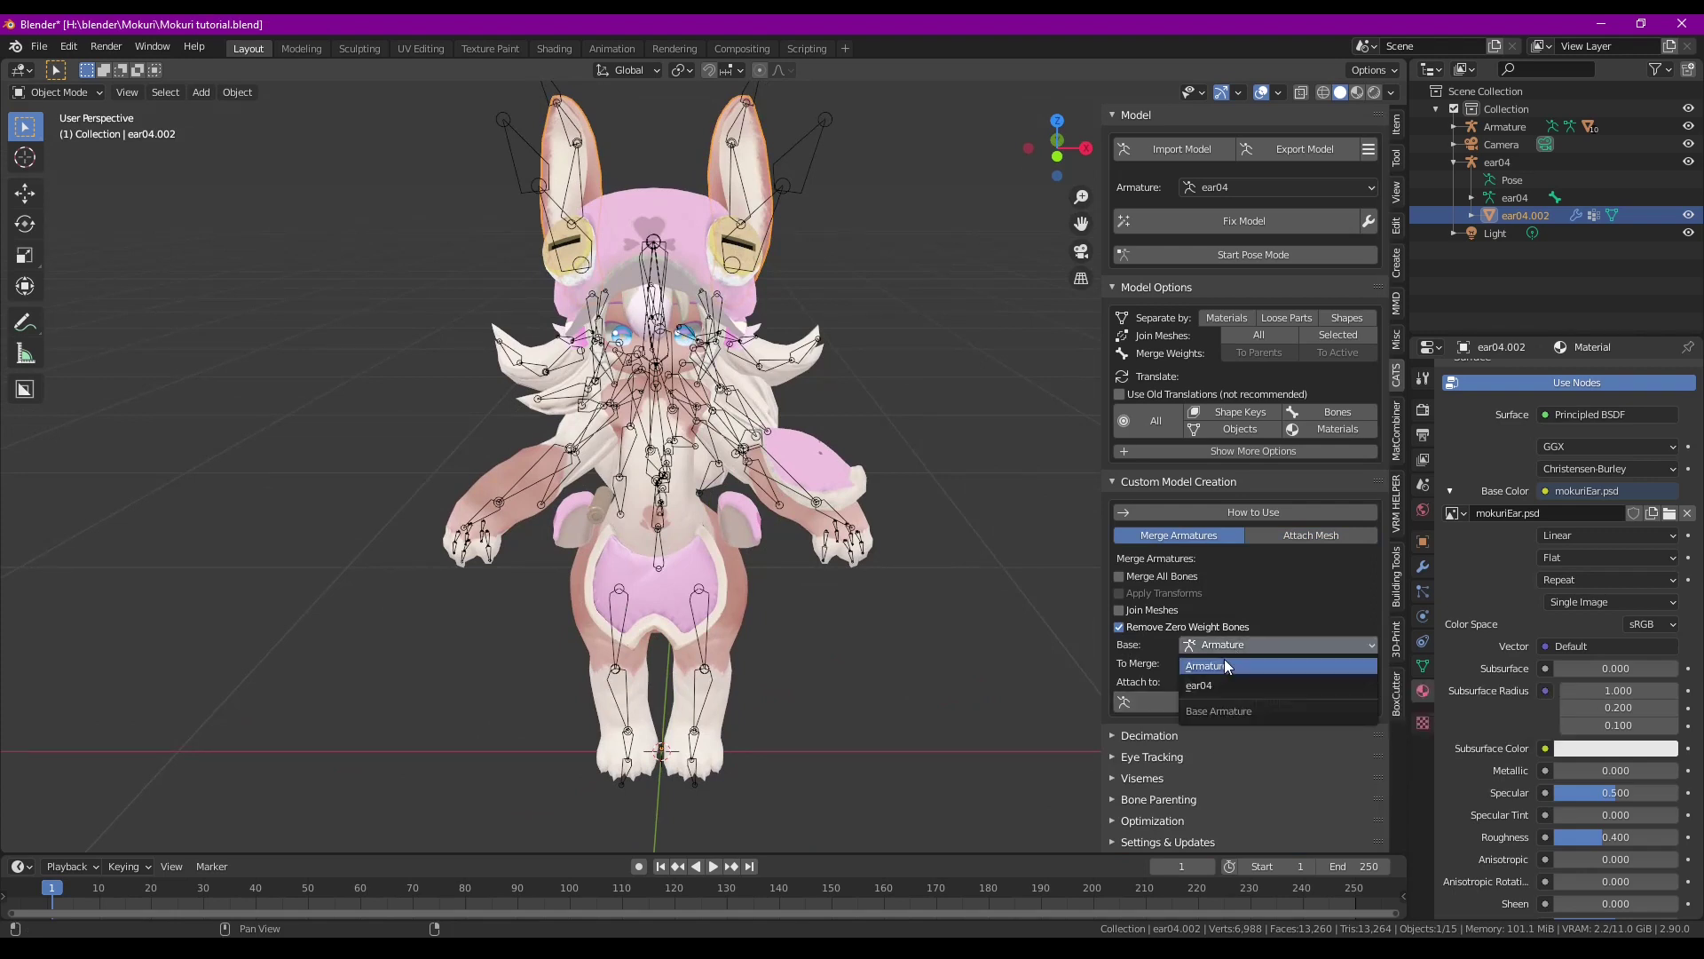
click(1243, 663)
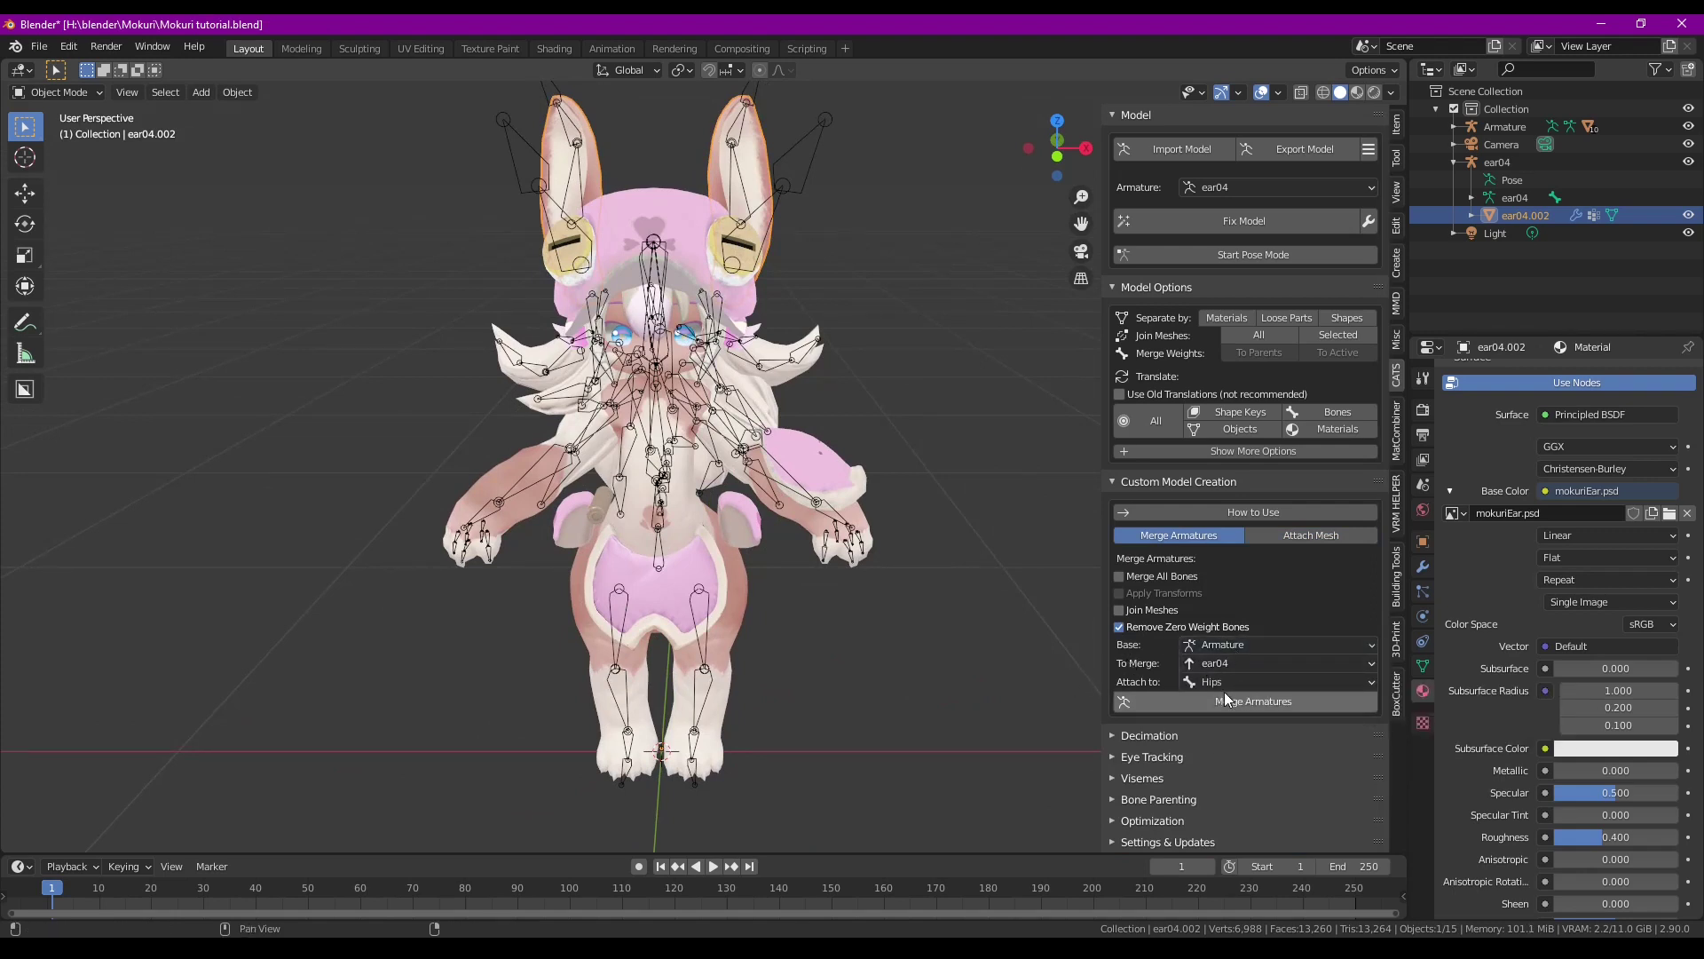
click(1264, 682)
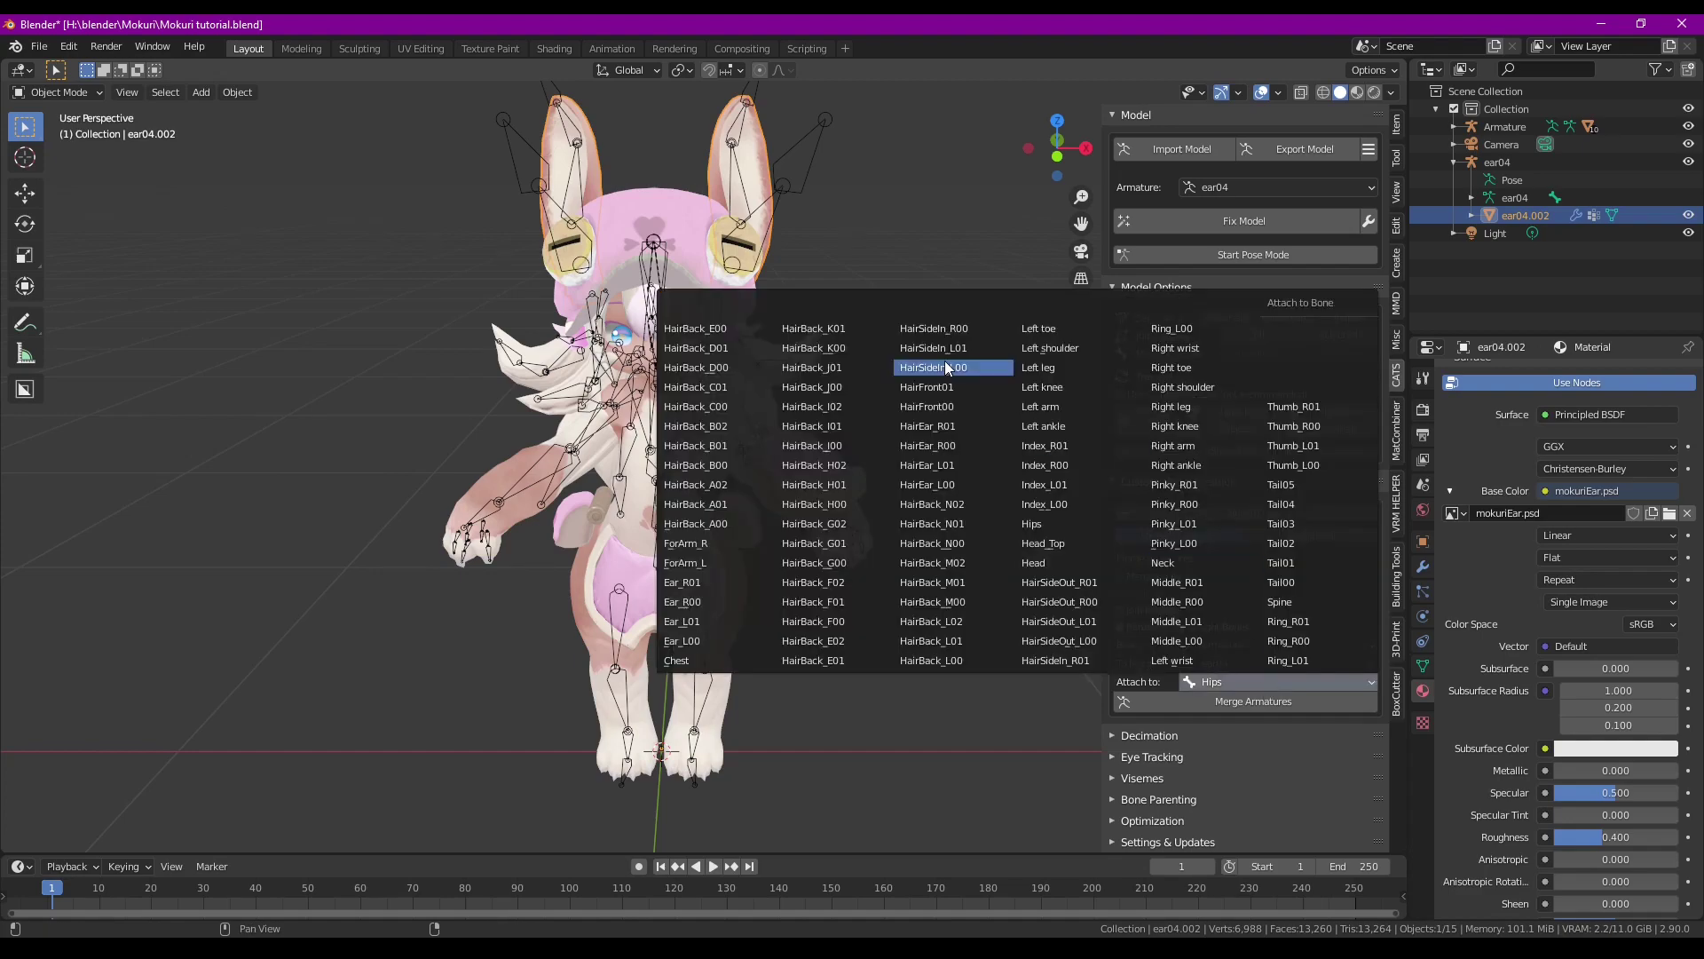
click(1034, 563)
middle_drag(1034, 562, 674, 179)
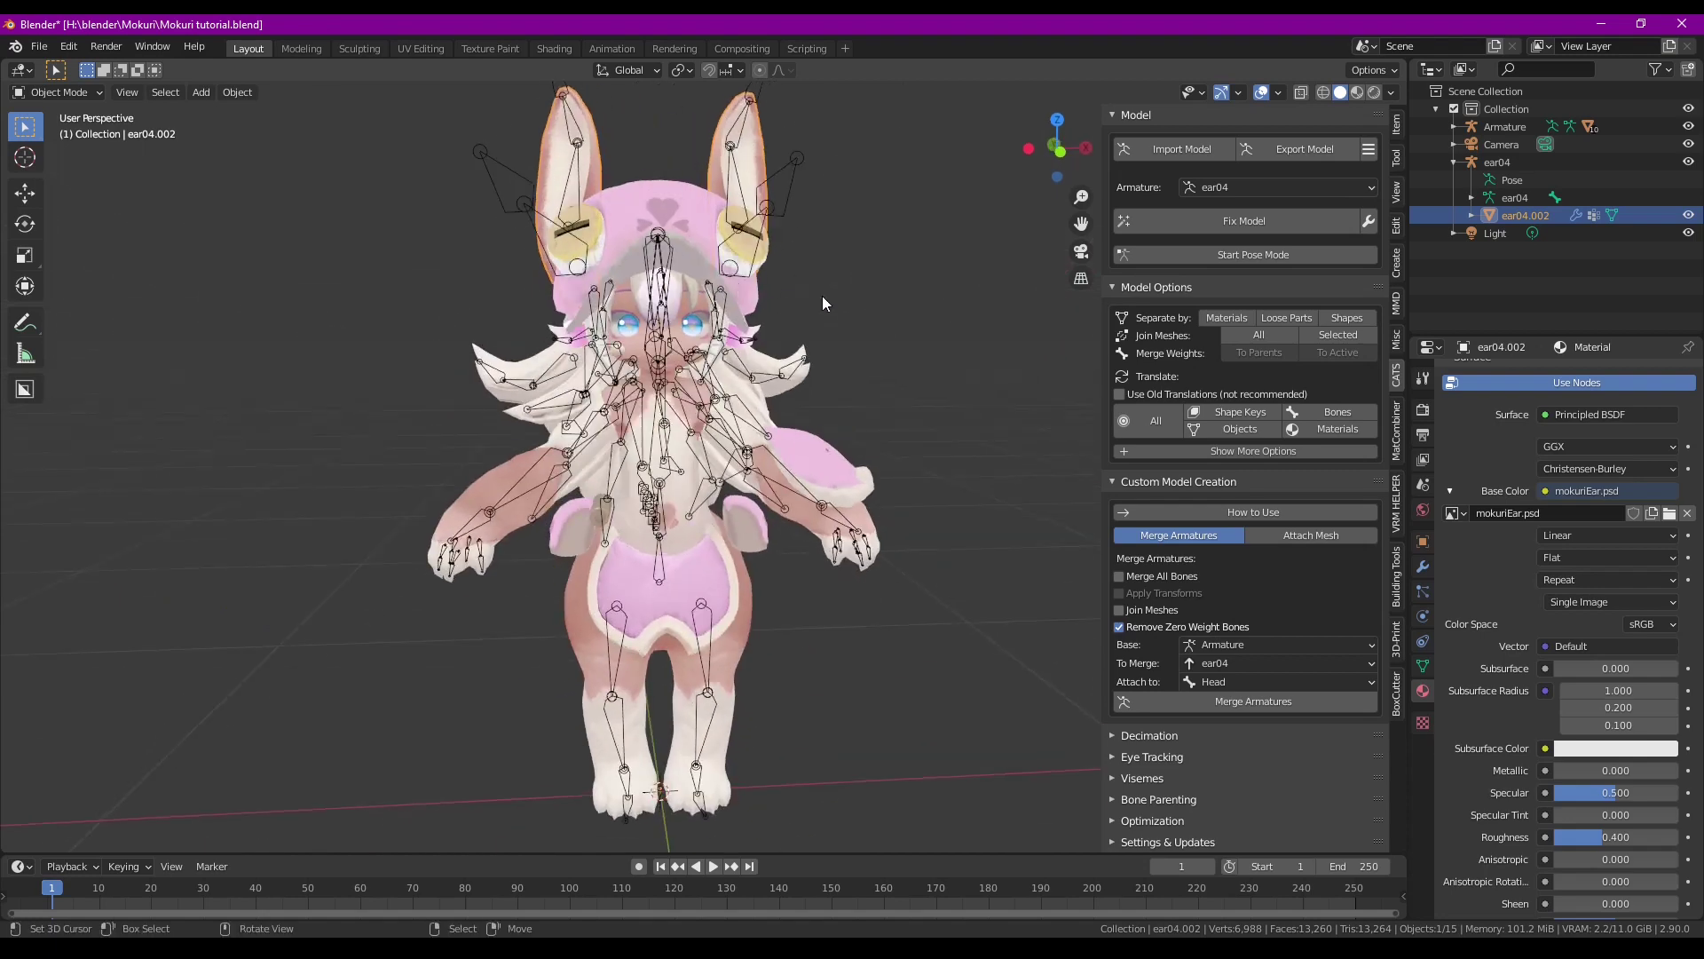
middle_drag(822, 297, 985, 355)
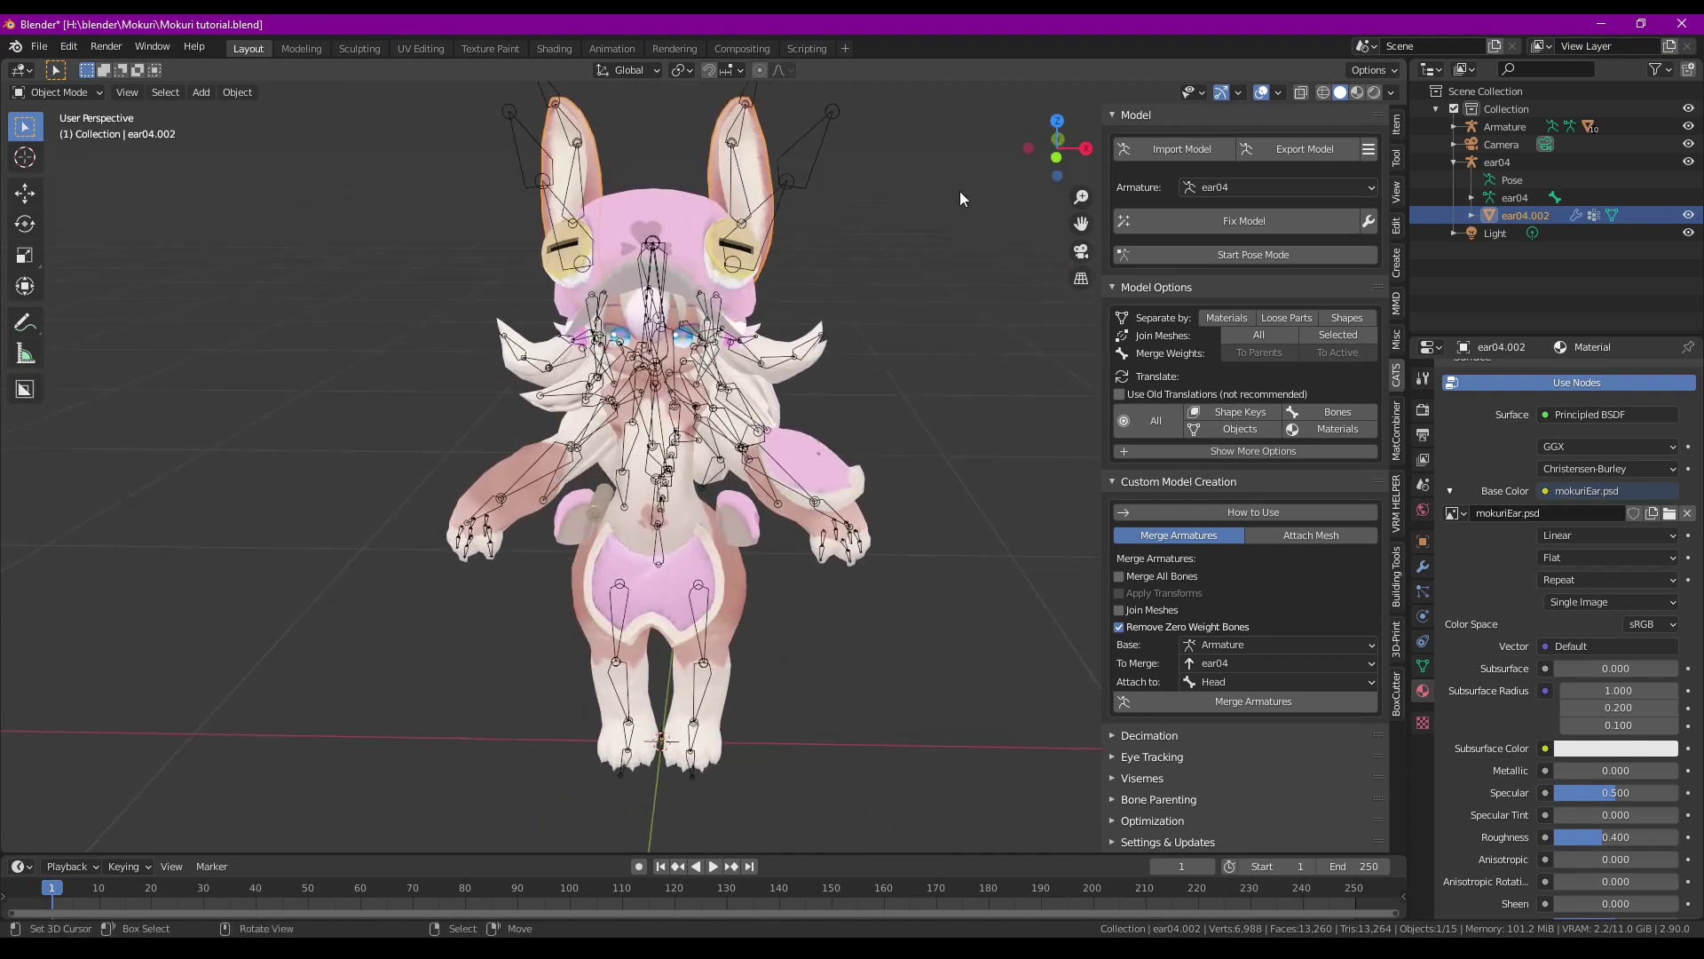
click(1267, 704)
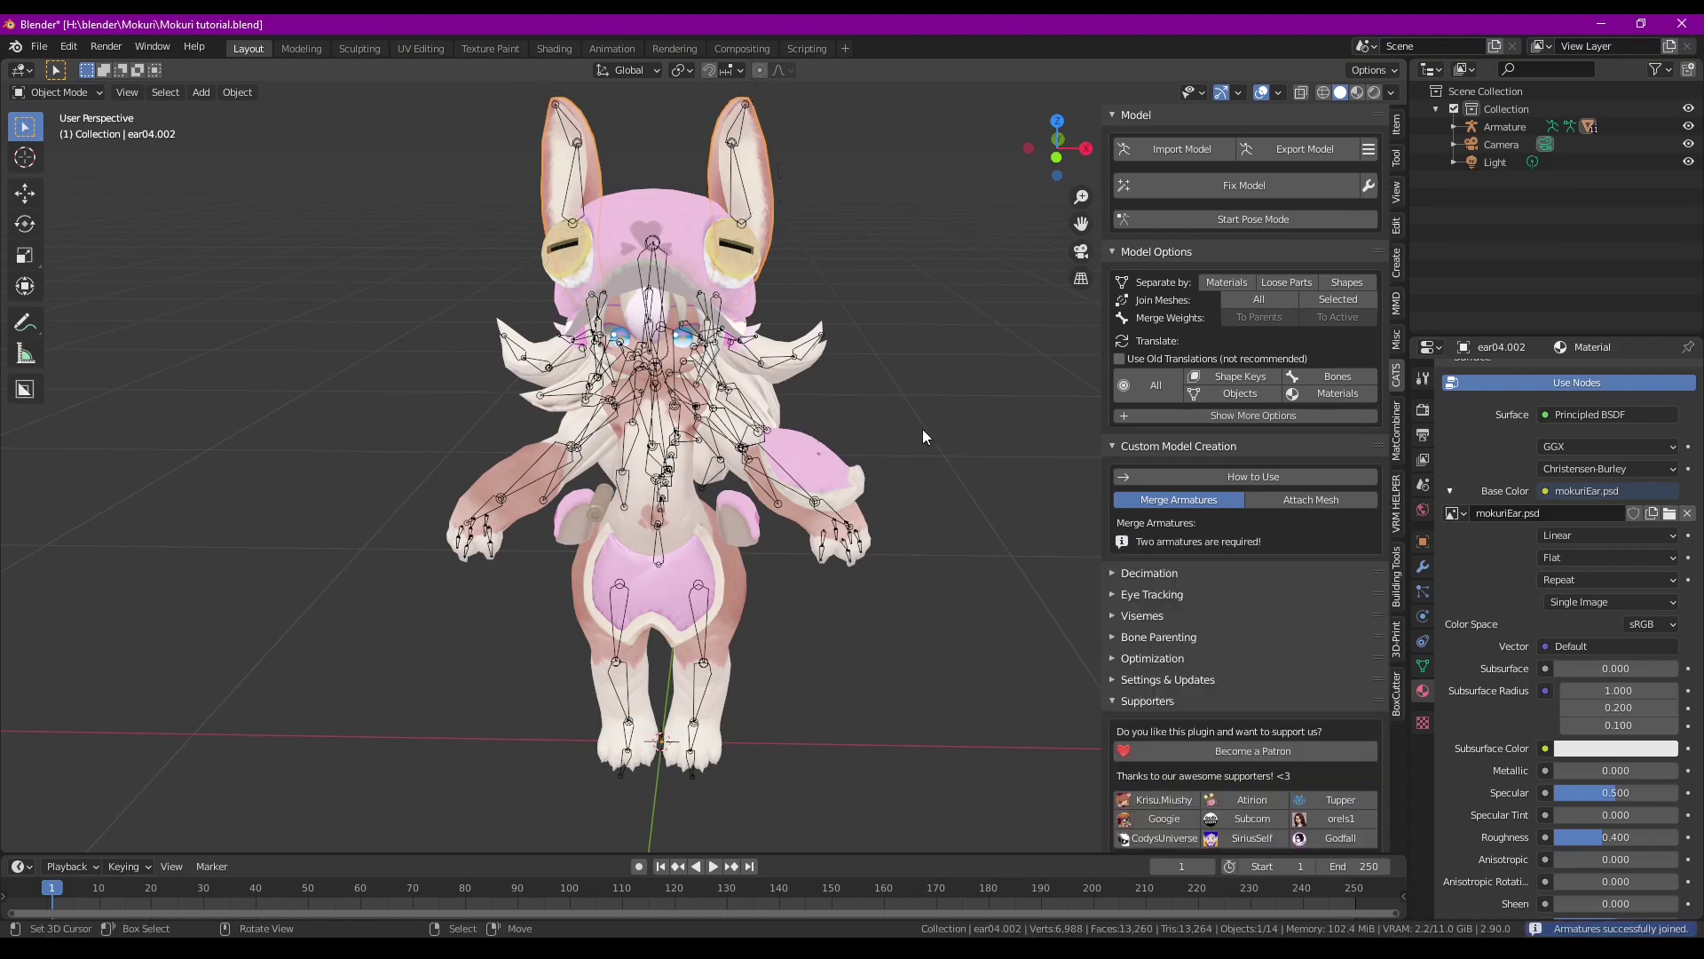
Save the blend file
middle_drag(923, 428, 843, 410)
key(ctrl+s)
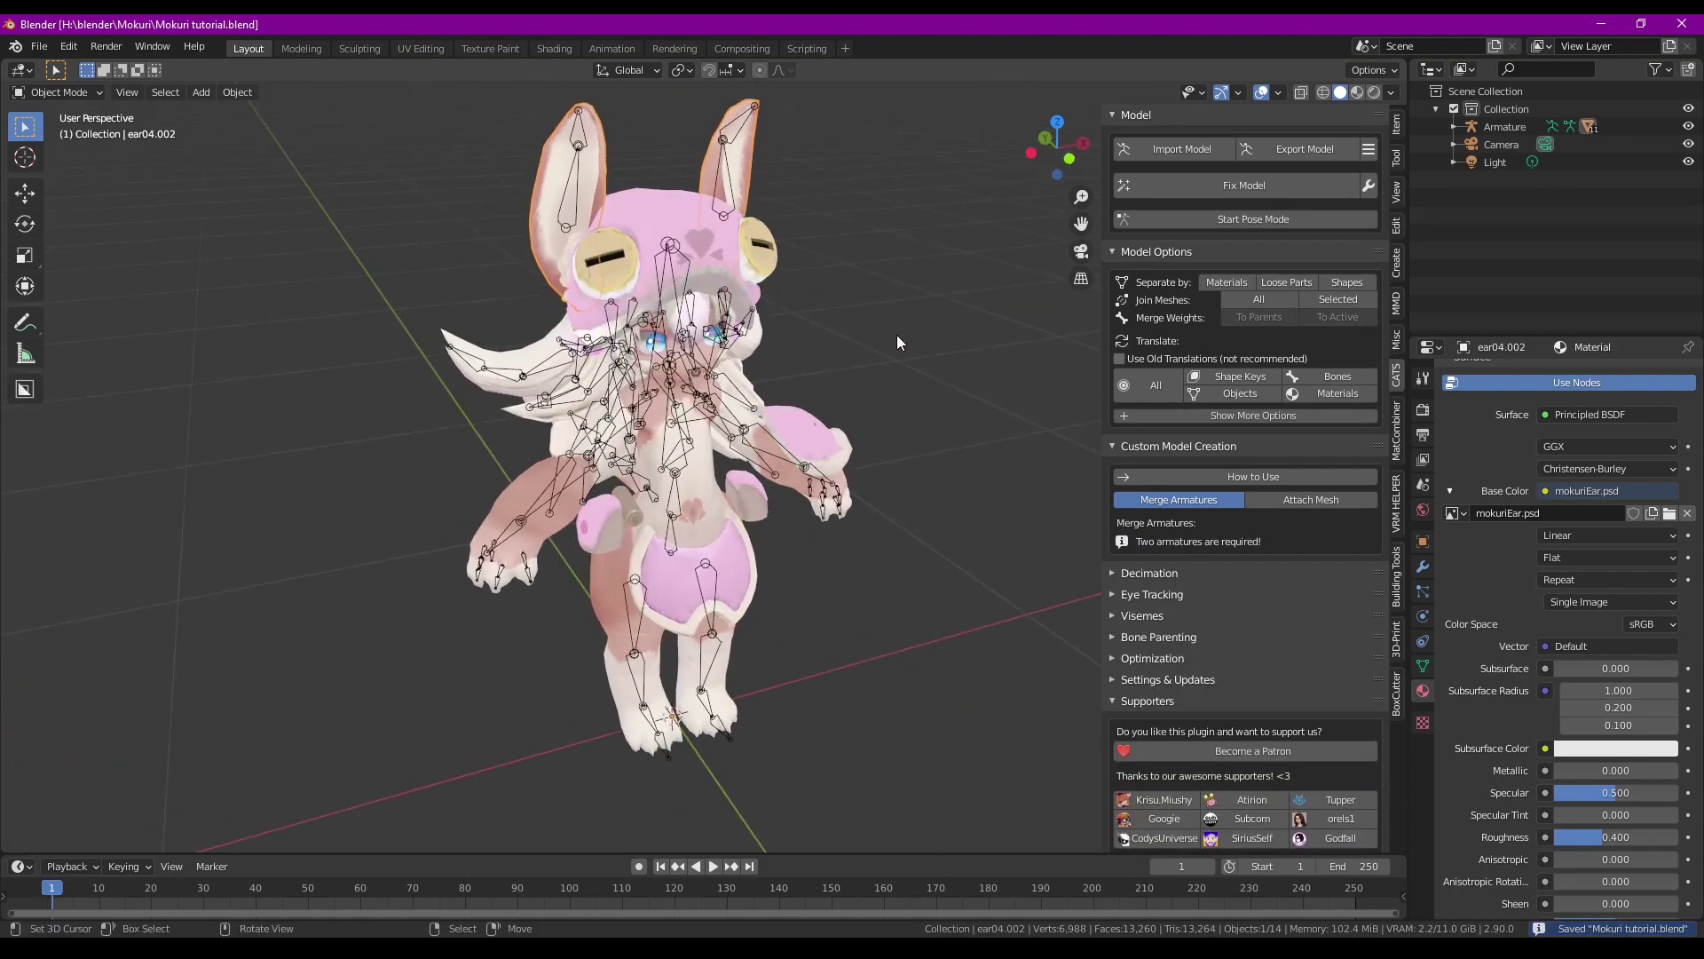
mouse_move(752, 310)
middle_down()
mouse_move(937, 295)
mouse_move(724, 299)
middle_up()
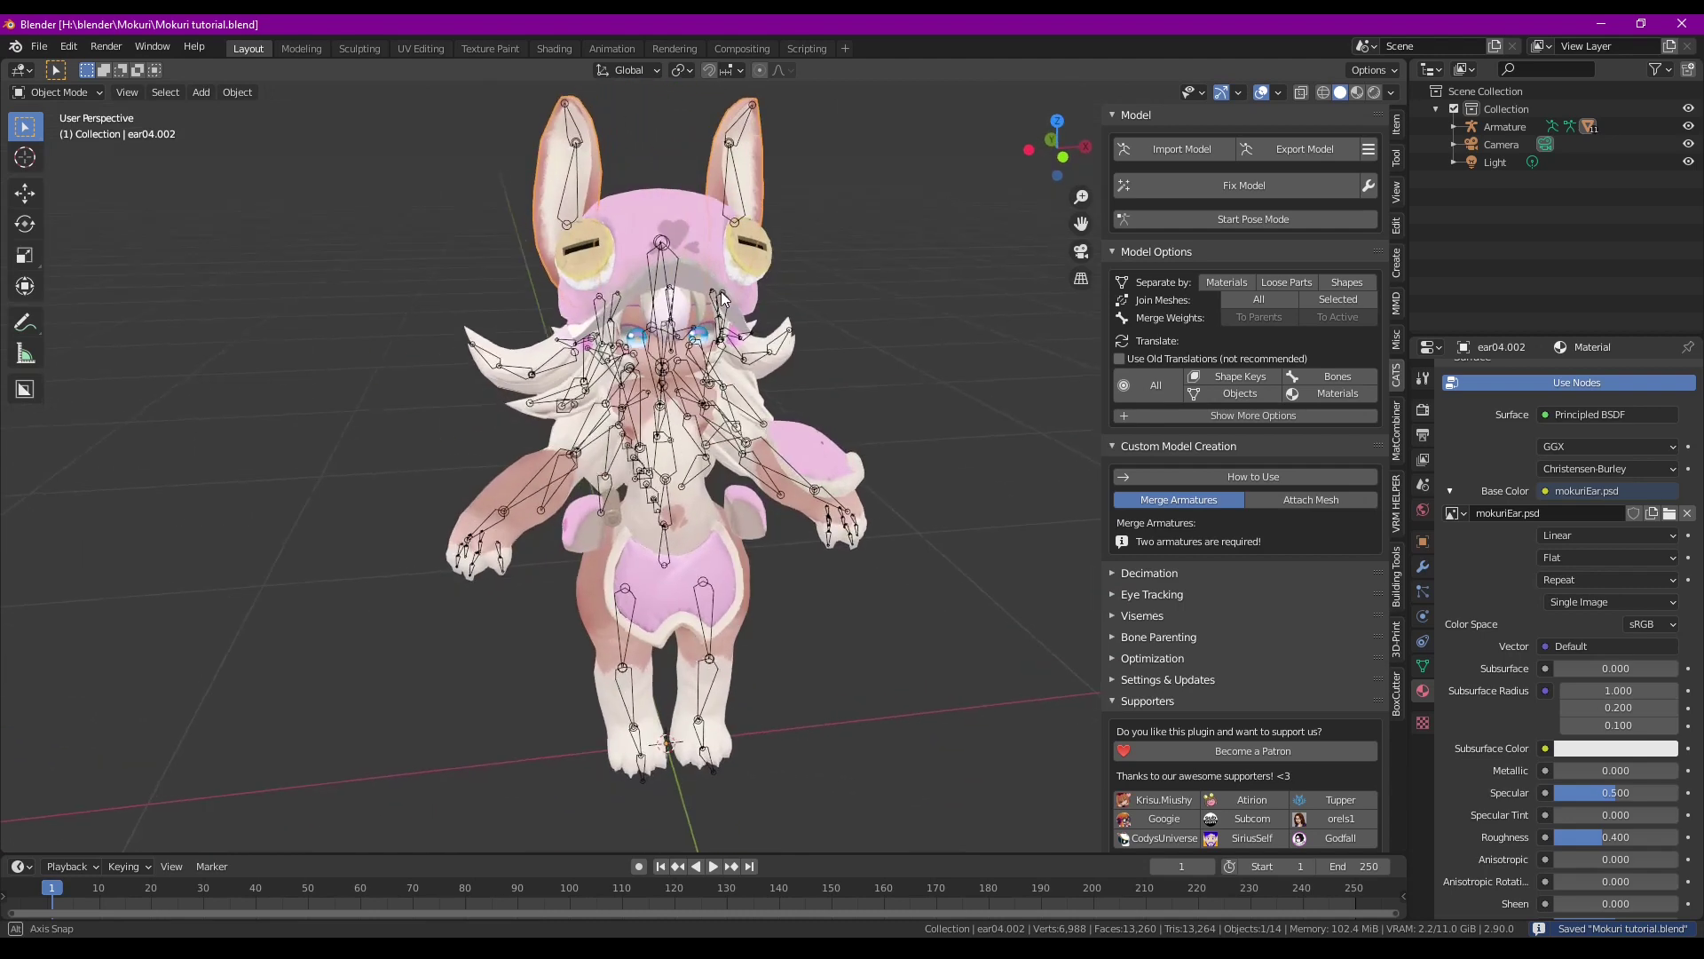
Join all the avatar's meshes into one Body object with CATS Join Meshes: All
click(1453, 127)
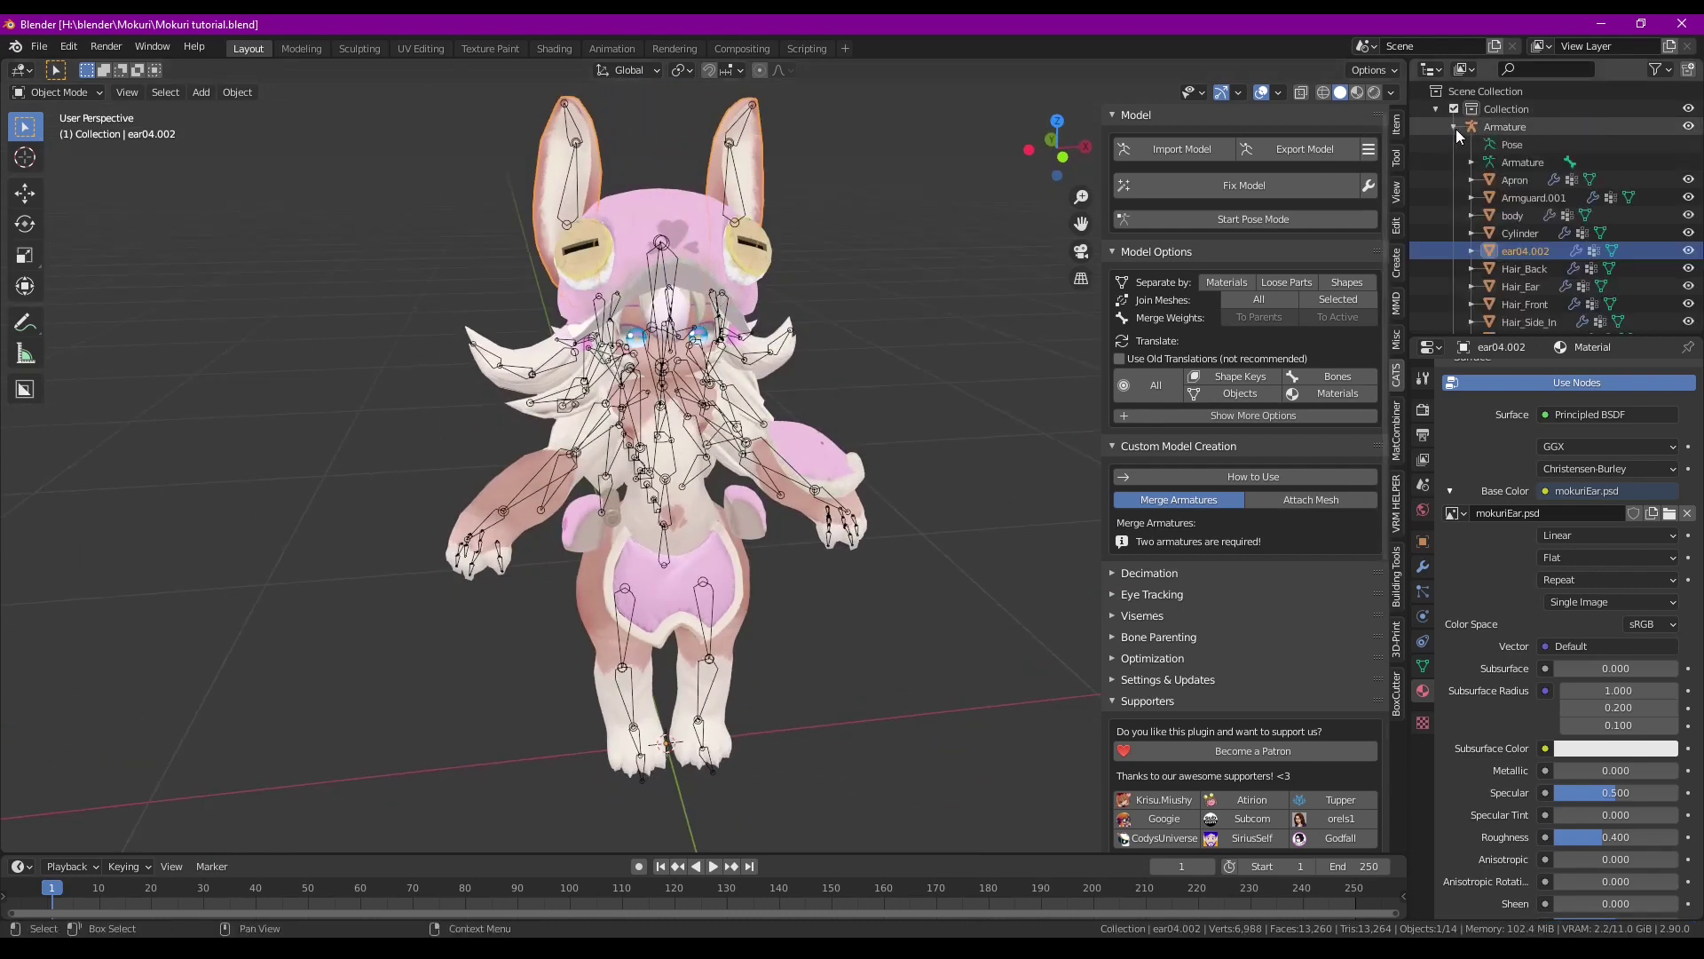
scroll(1553, 247, down, 2)
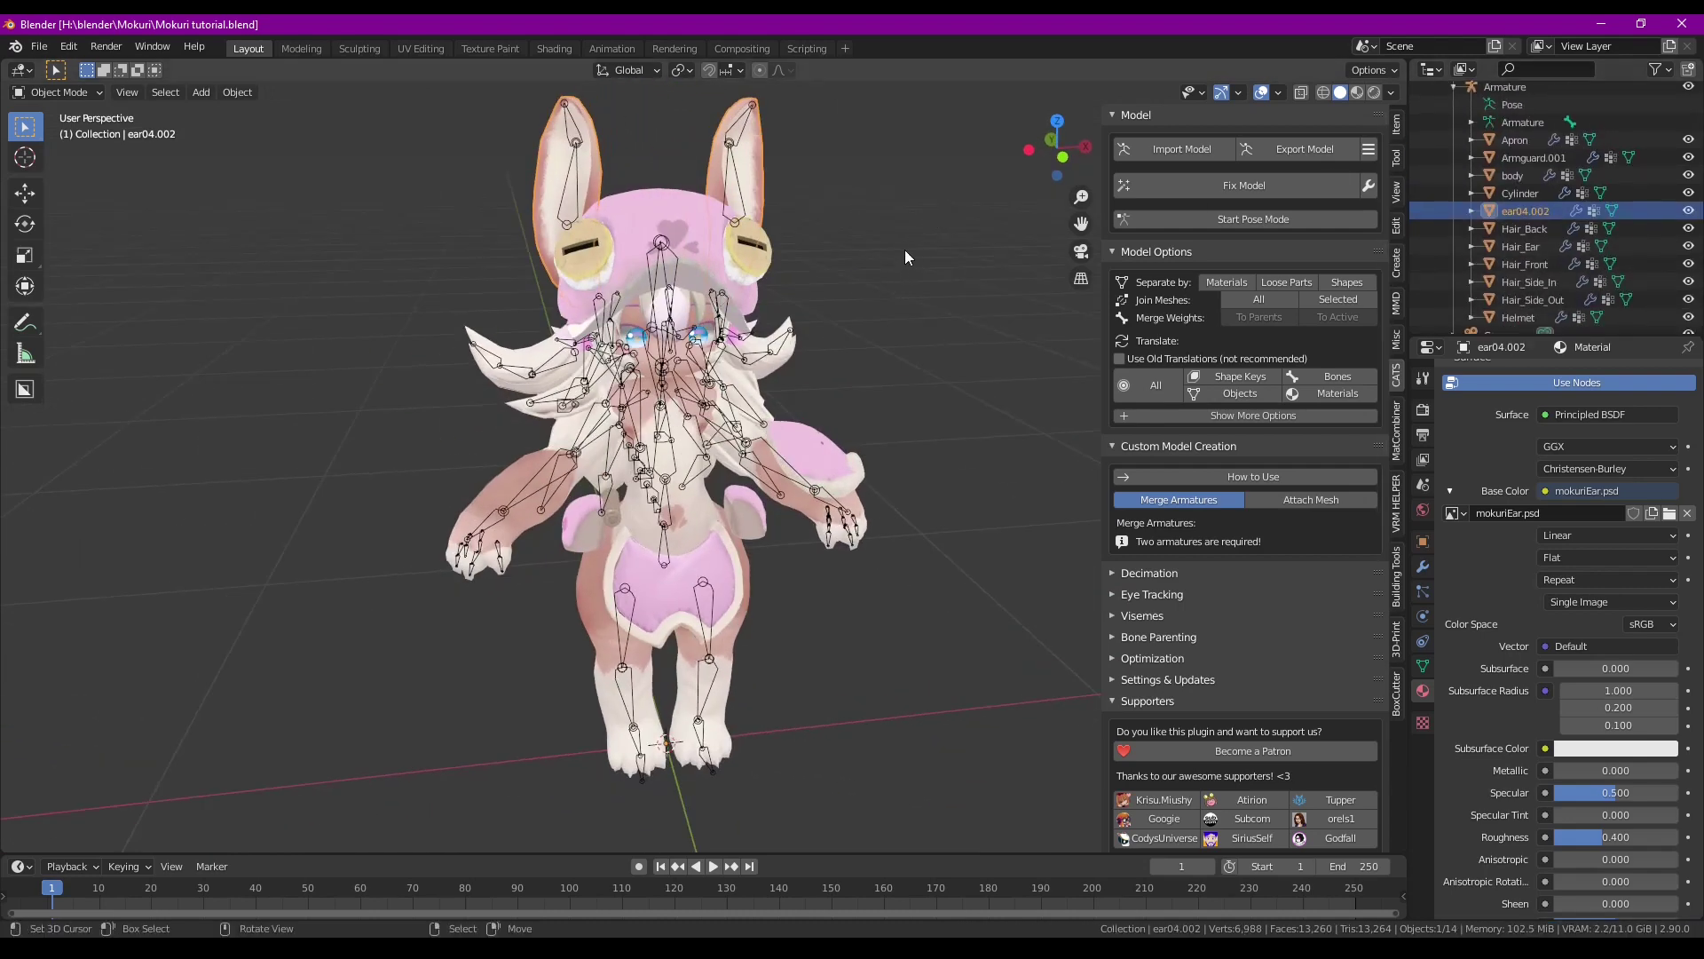
key(a)
click(939, 263)
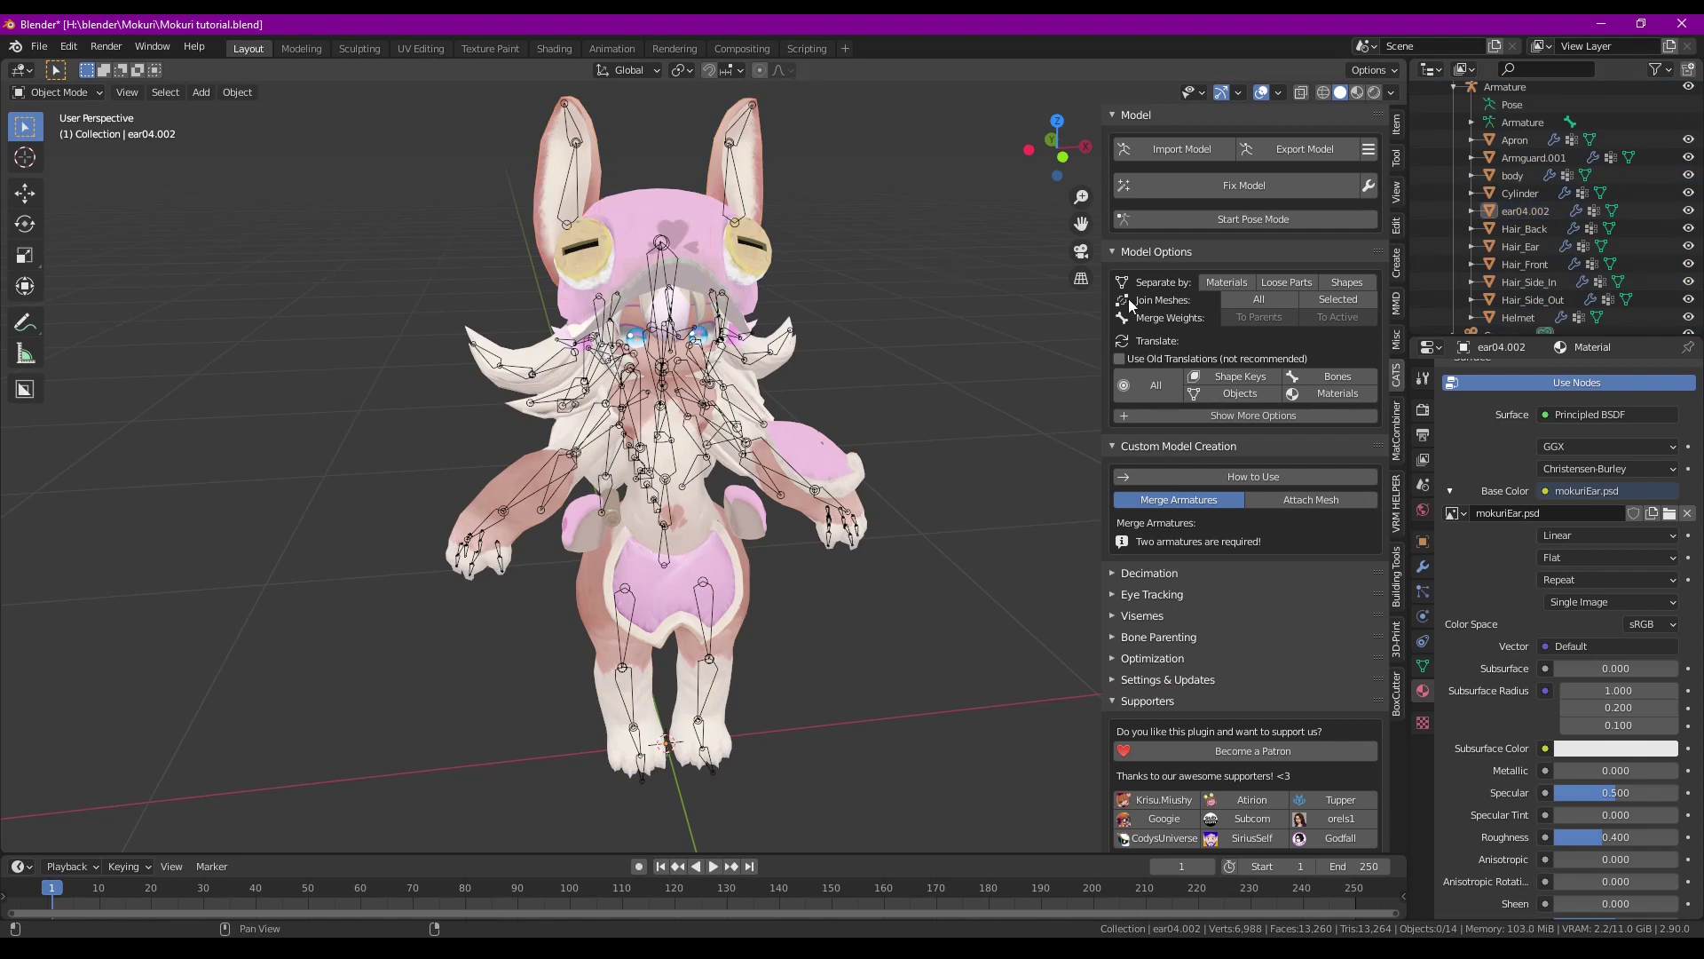
click(1258, 299)
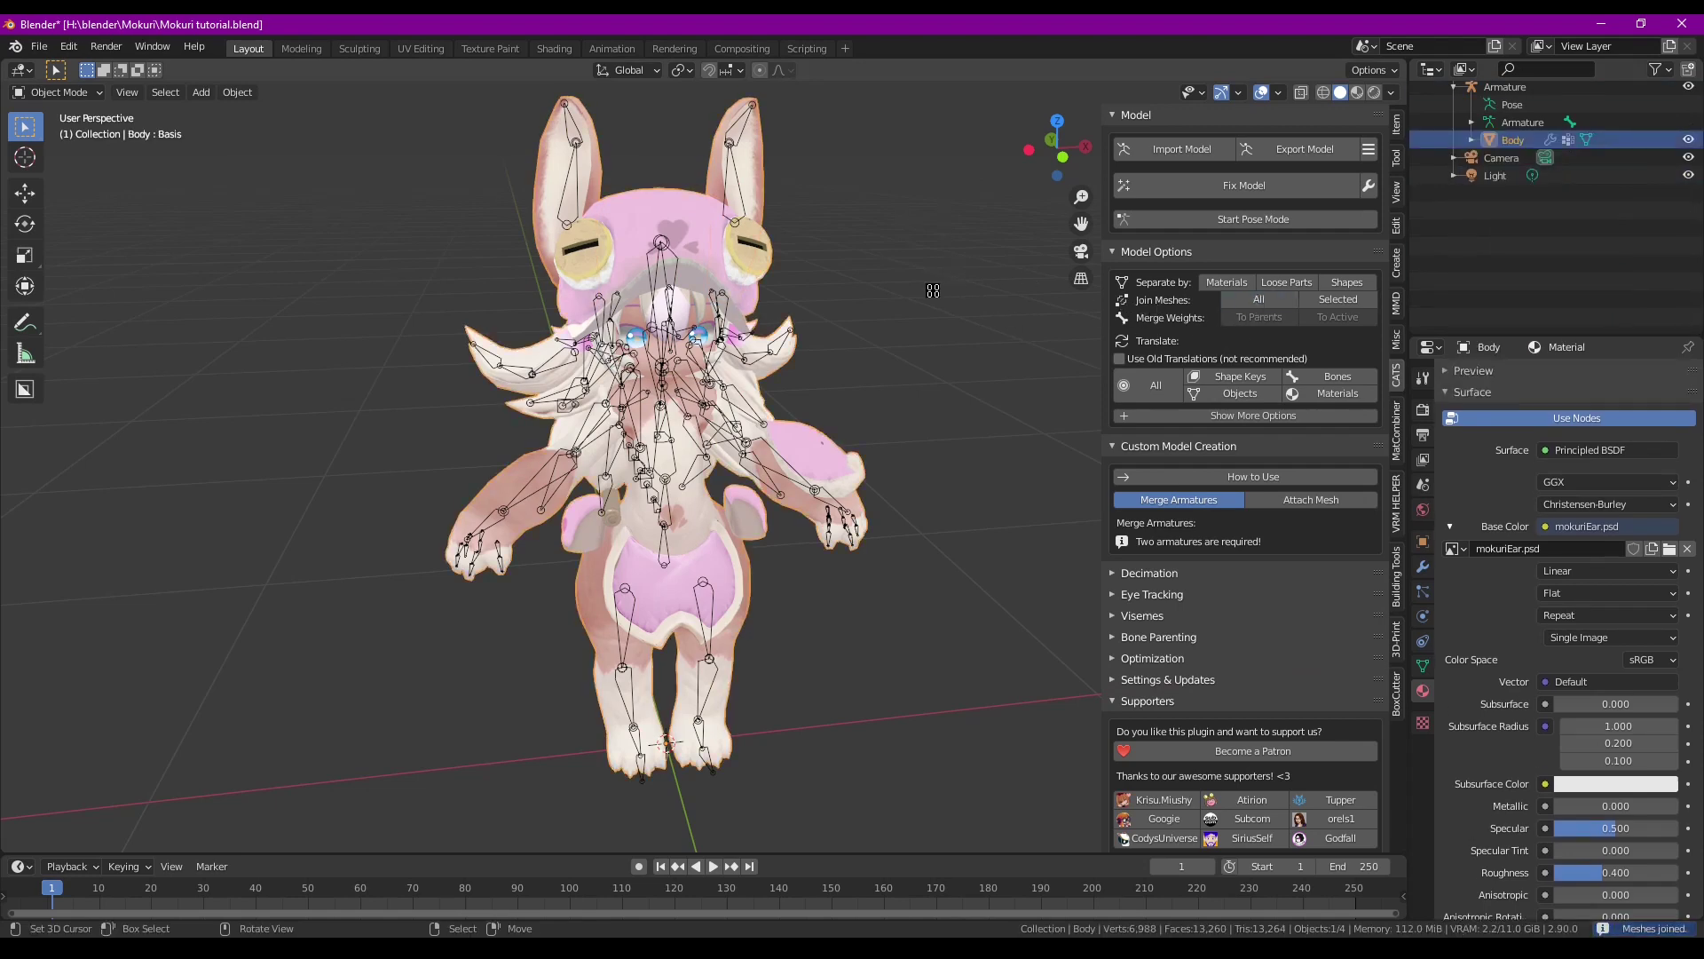
middle_drag(932, 285, 1020, 266)
Export the model over MokuriTutorial.fbx in H:\Unity\AV3\Assets\MokuriPJ via CATS Export Model
click(1320, 147)
click(359, 493)
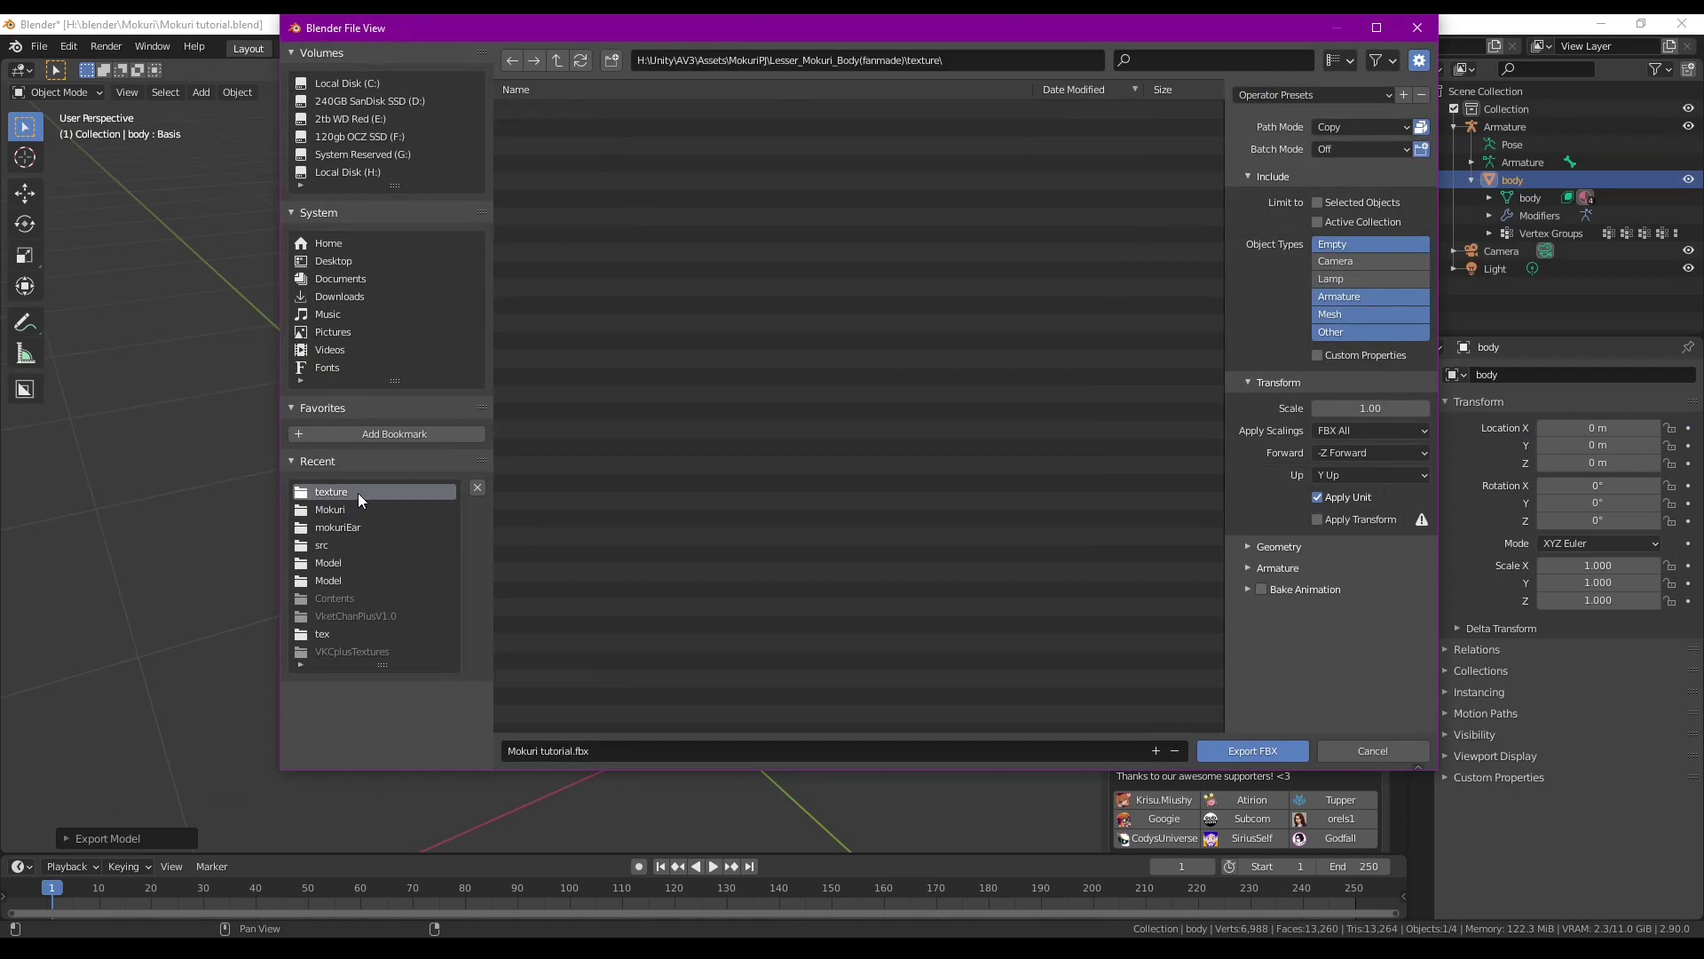
click(557, 60)
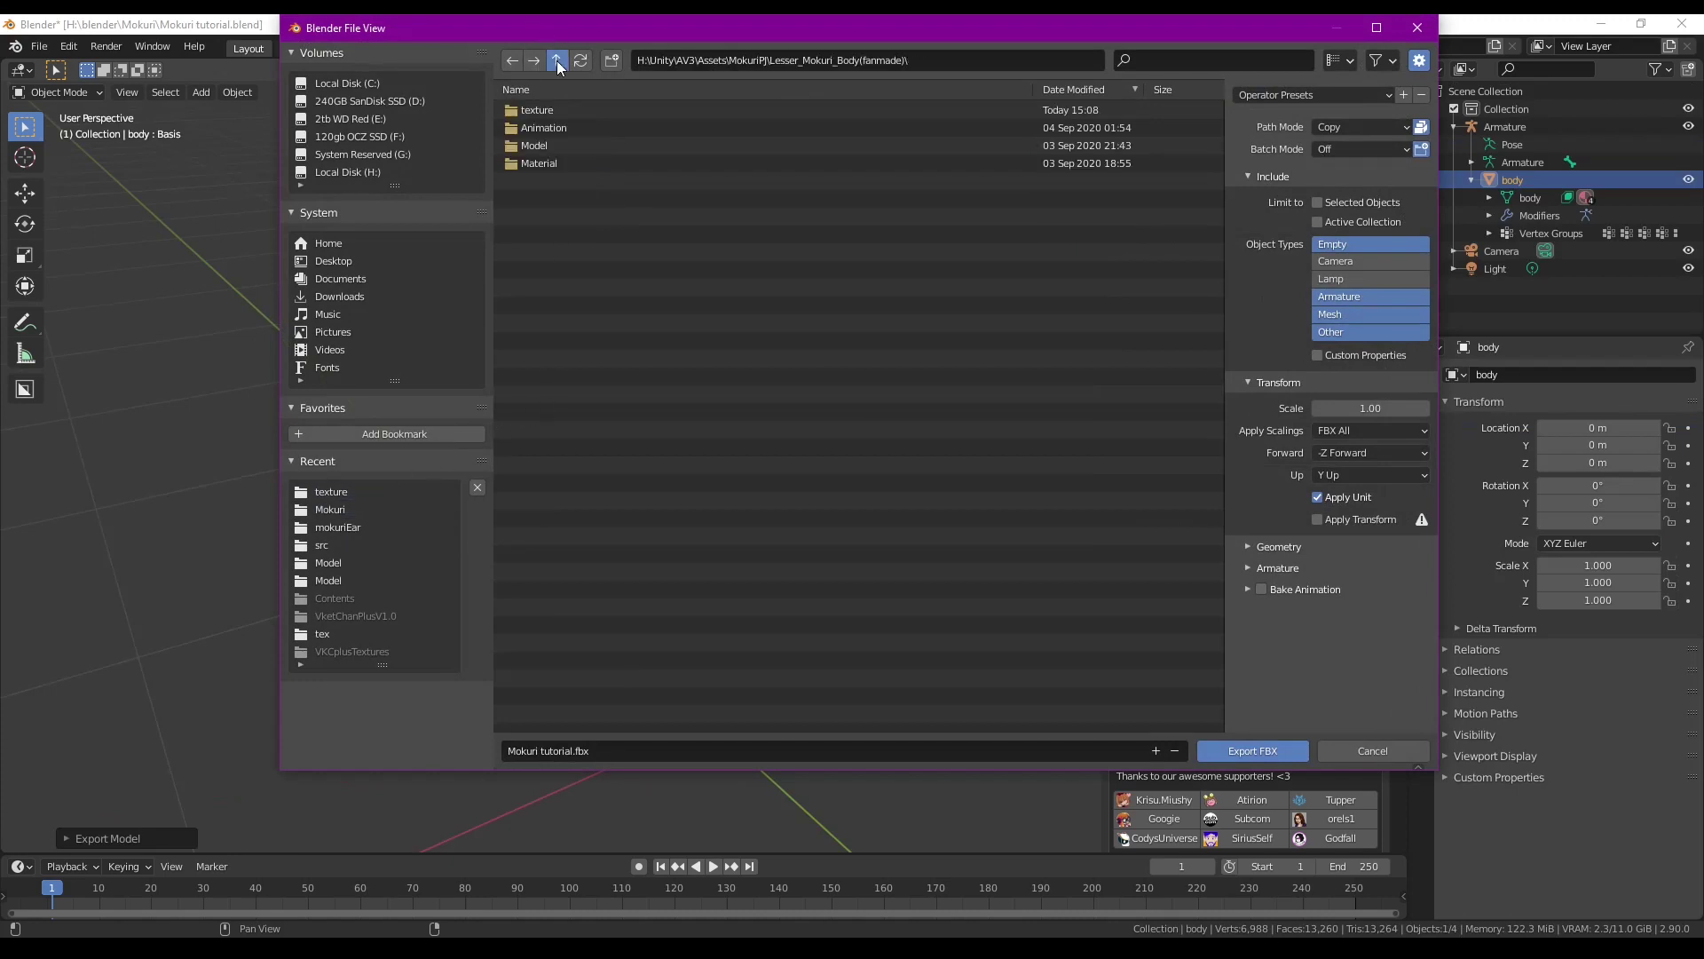
click(557, 60)
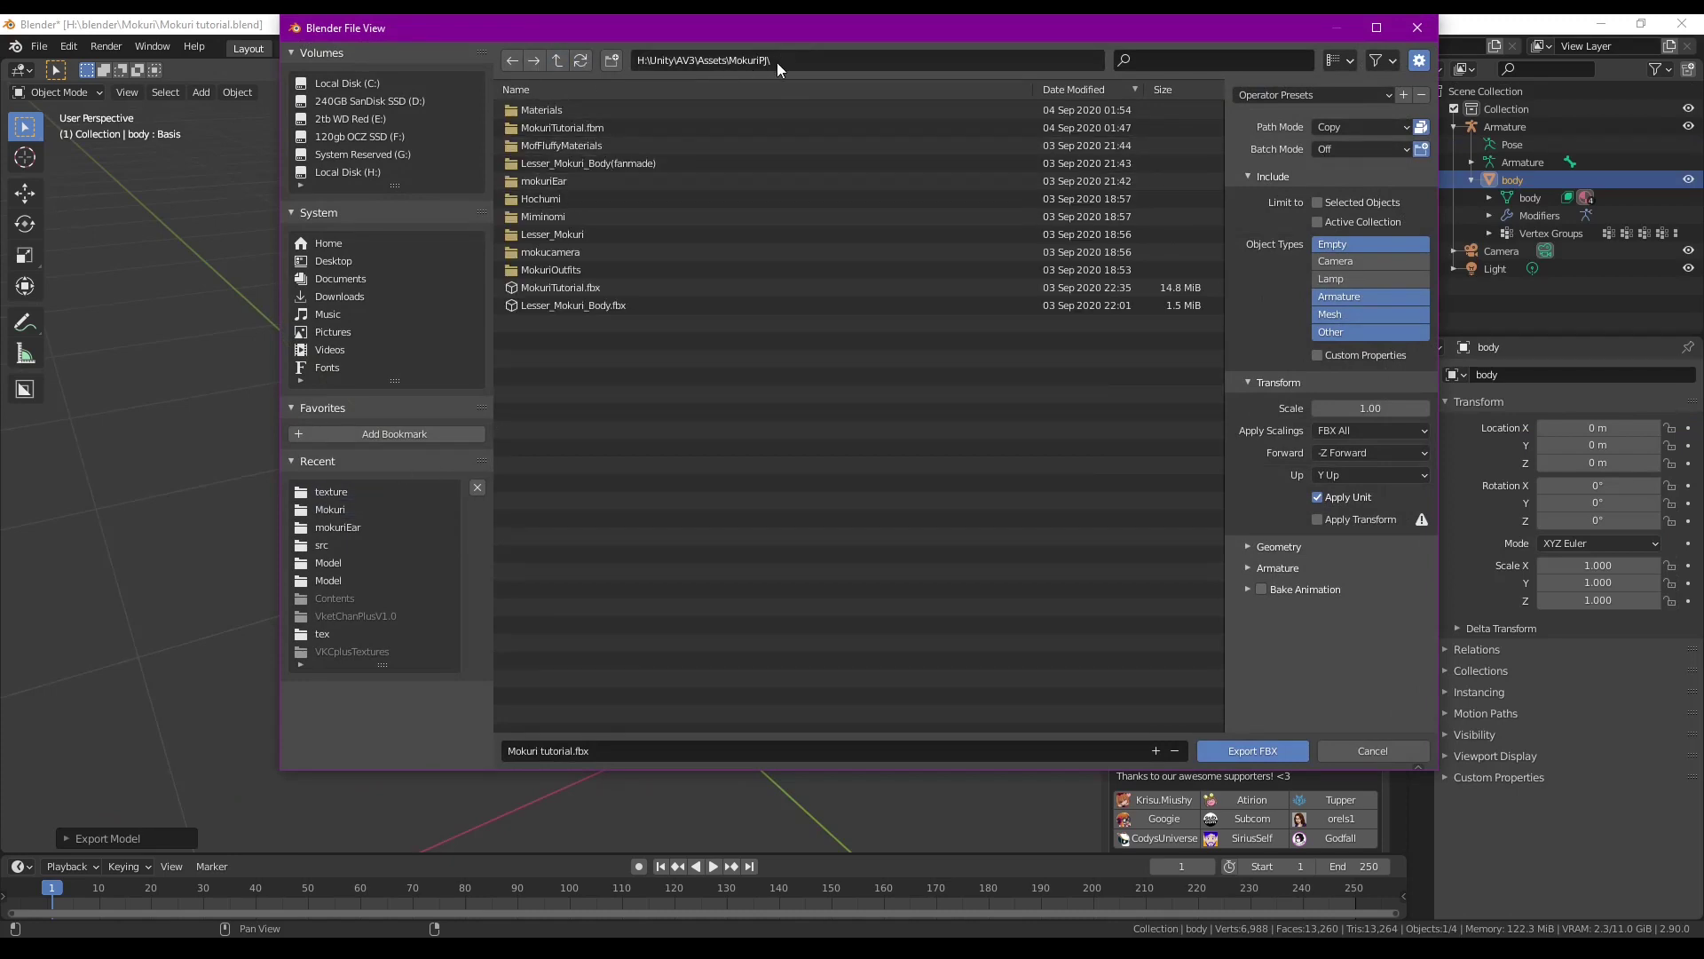
click(556, 289)
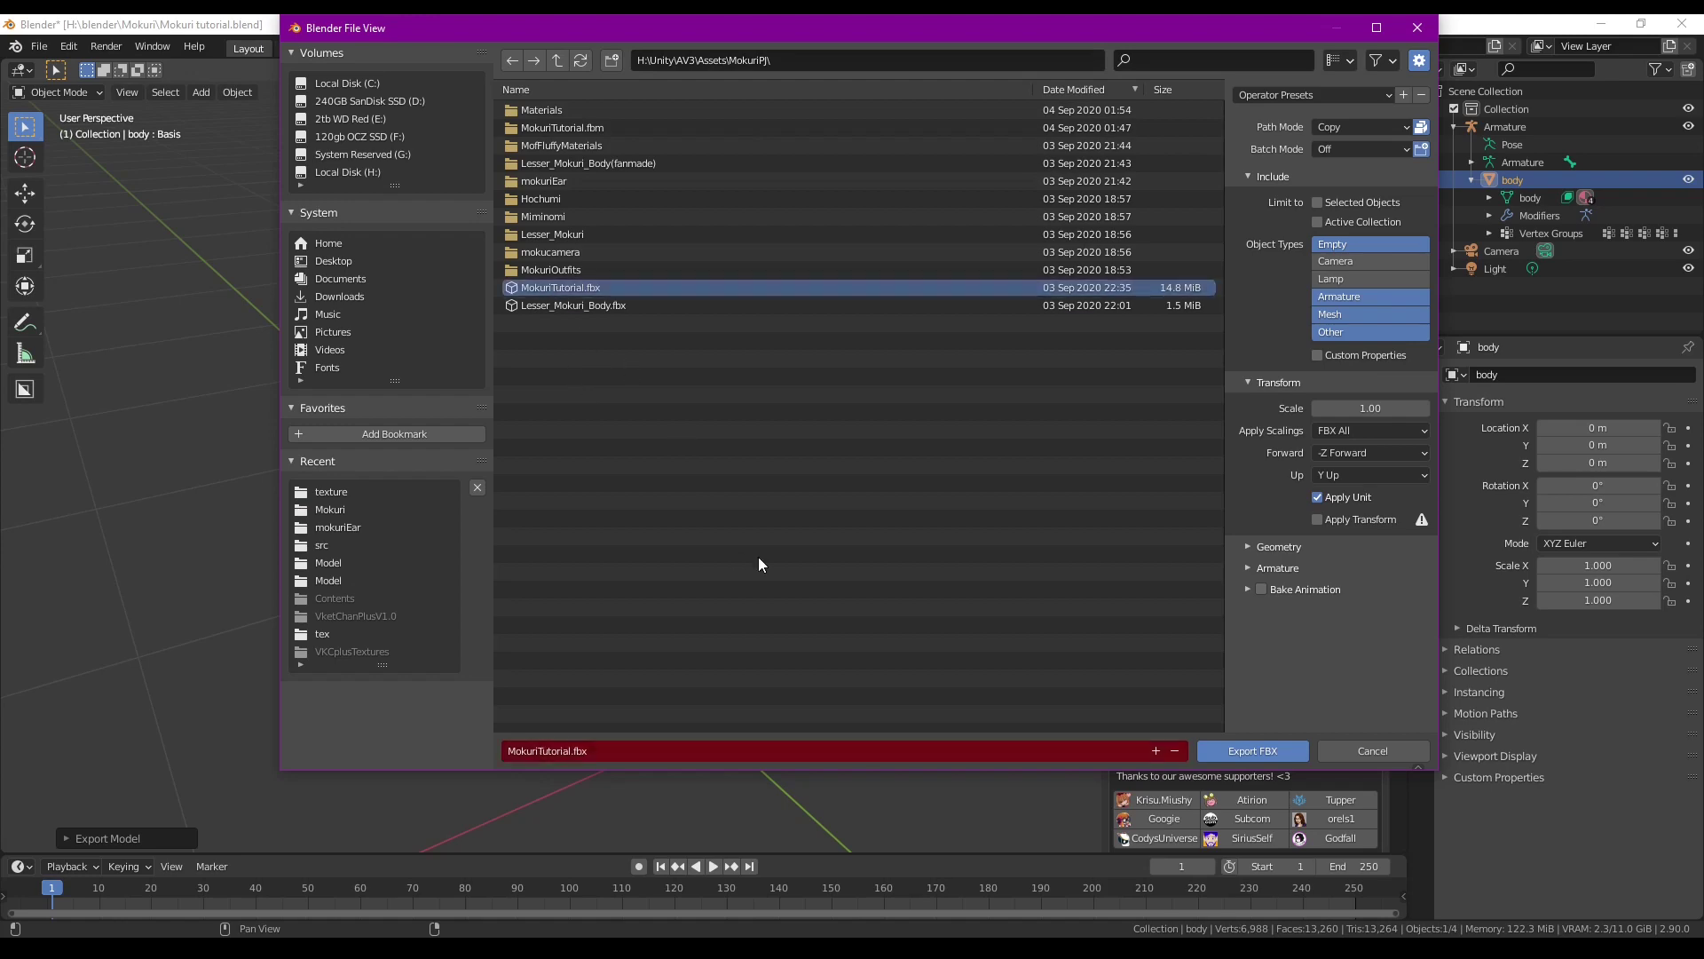
click(1259, 753)
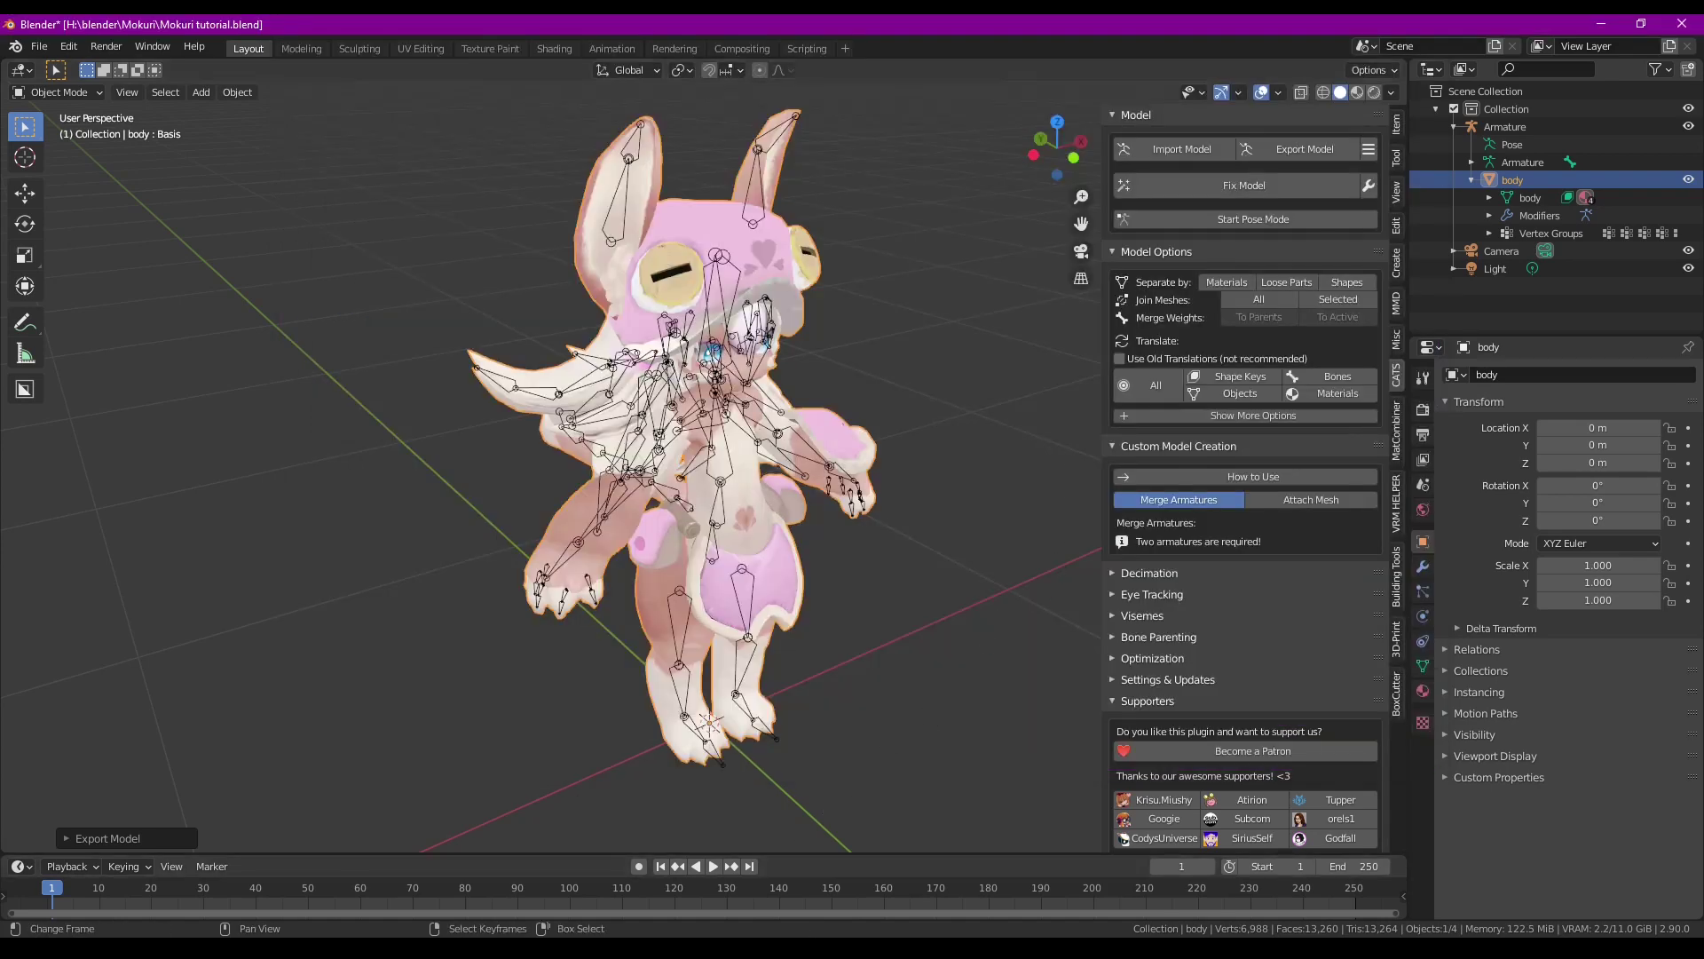
key(alt+Tab)
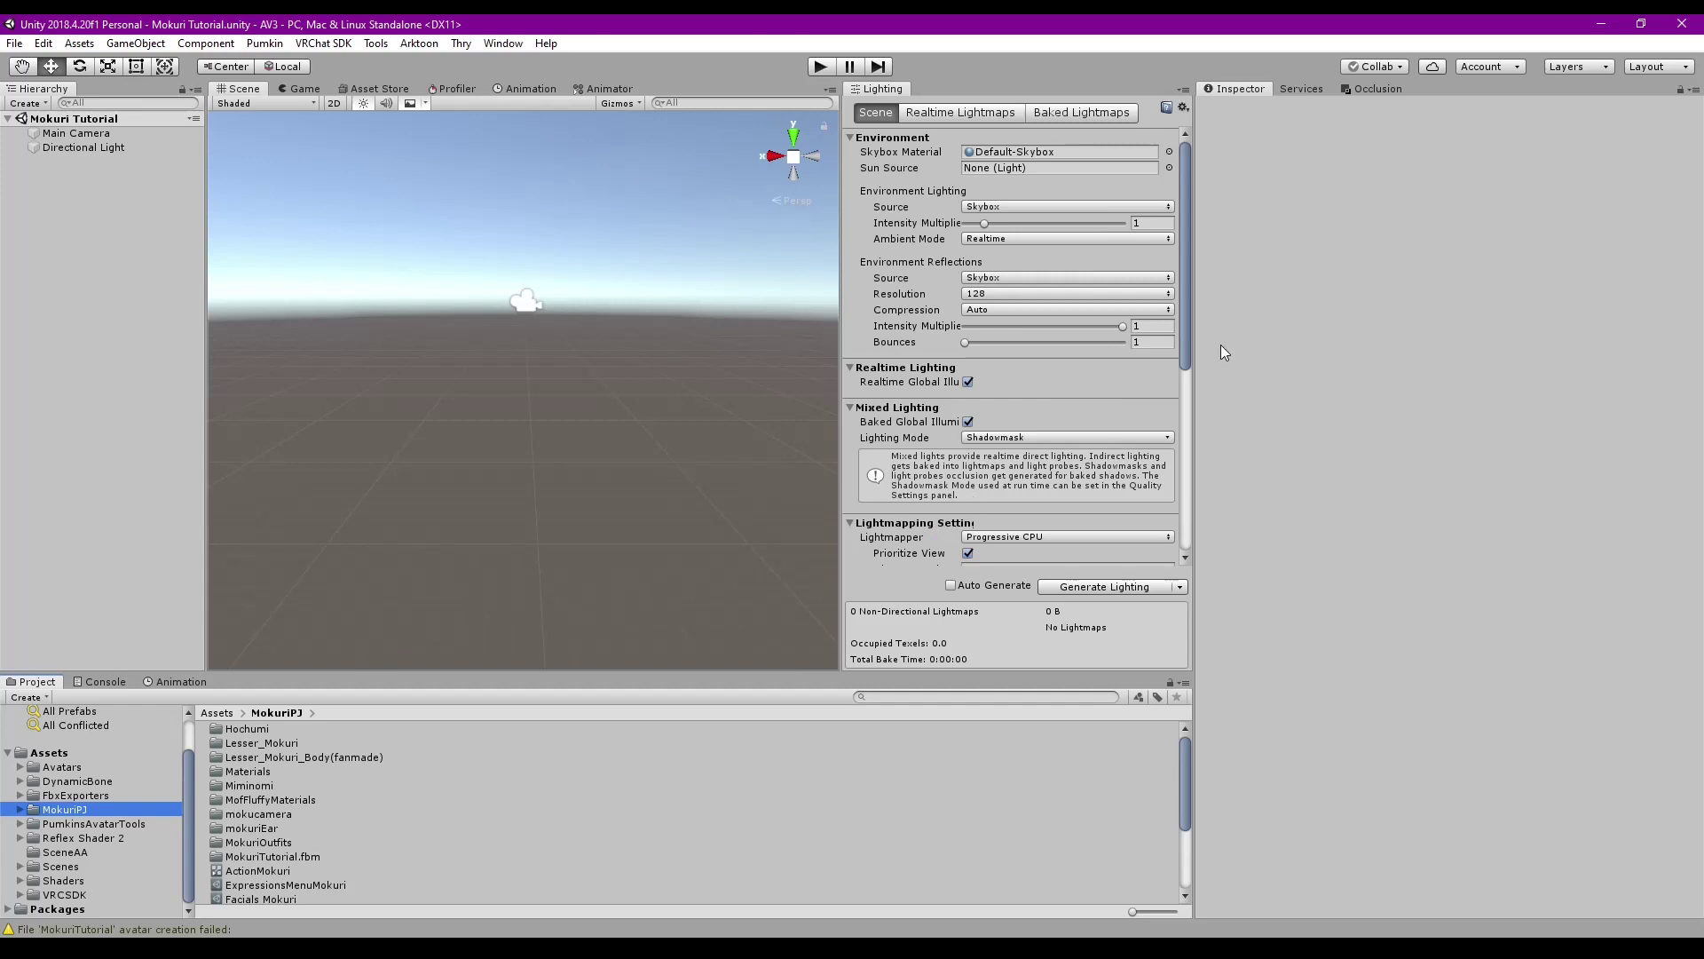
Widen Unity's Lighting panel and switch between Blender and Unity to check the MokuriTutorial import
drag(1196, 354, 1301, 354)
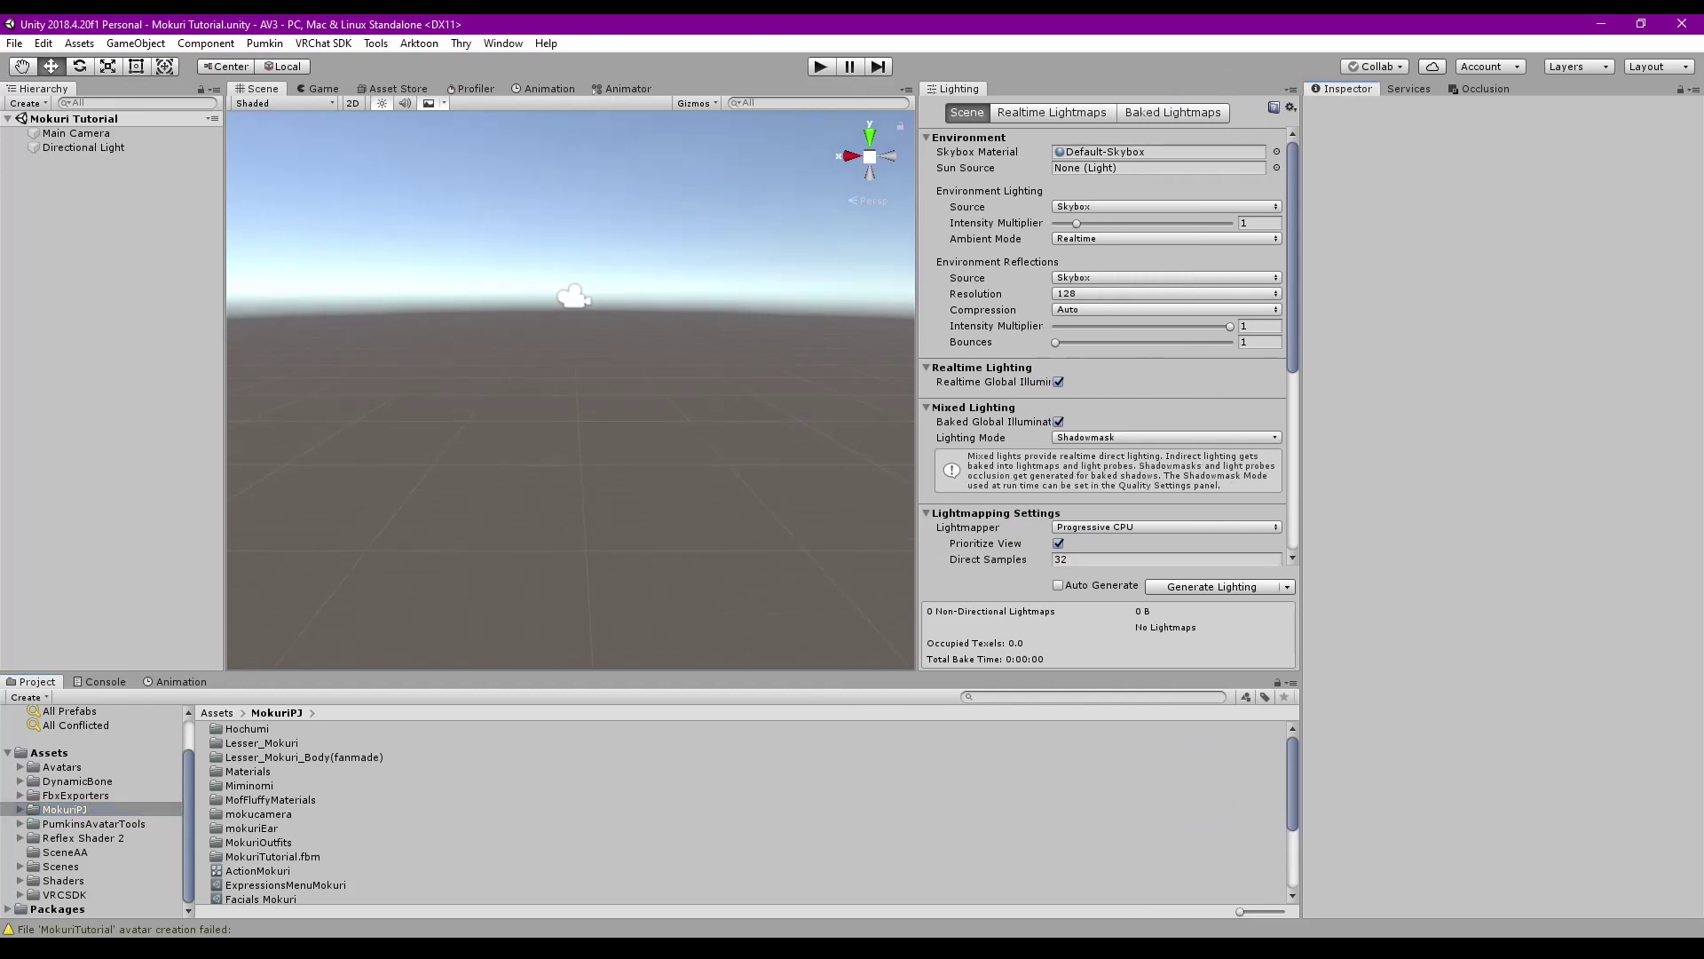
key(alt+Tab)
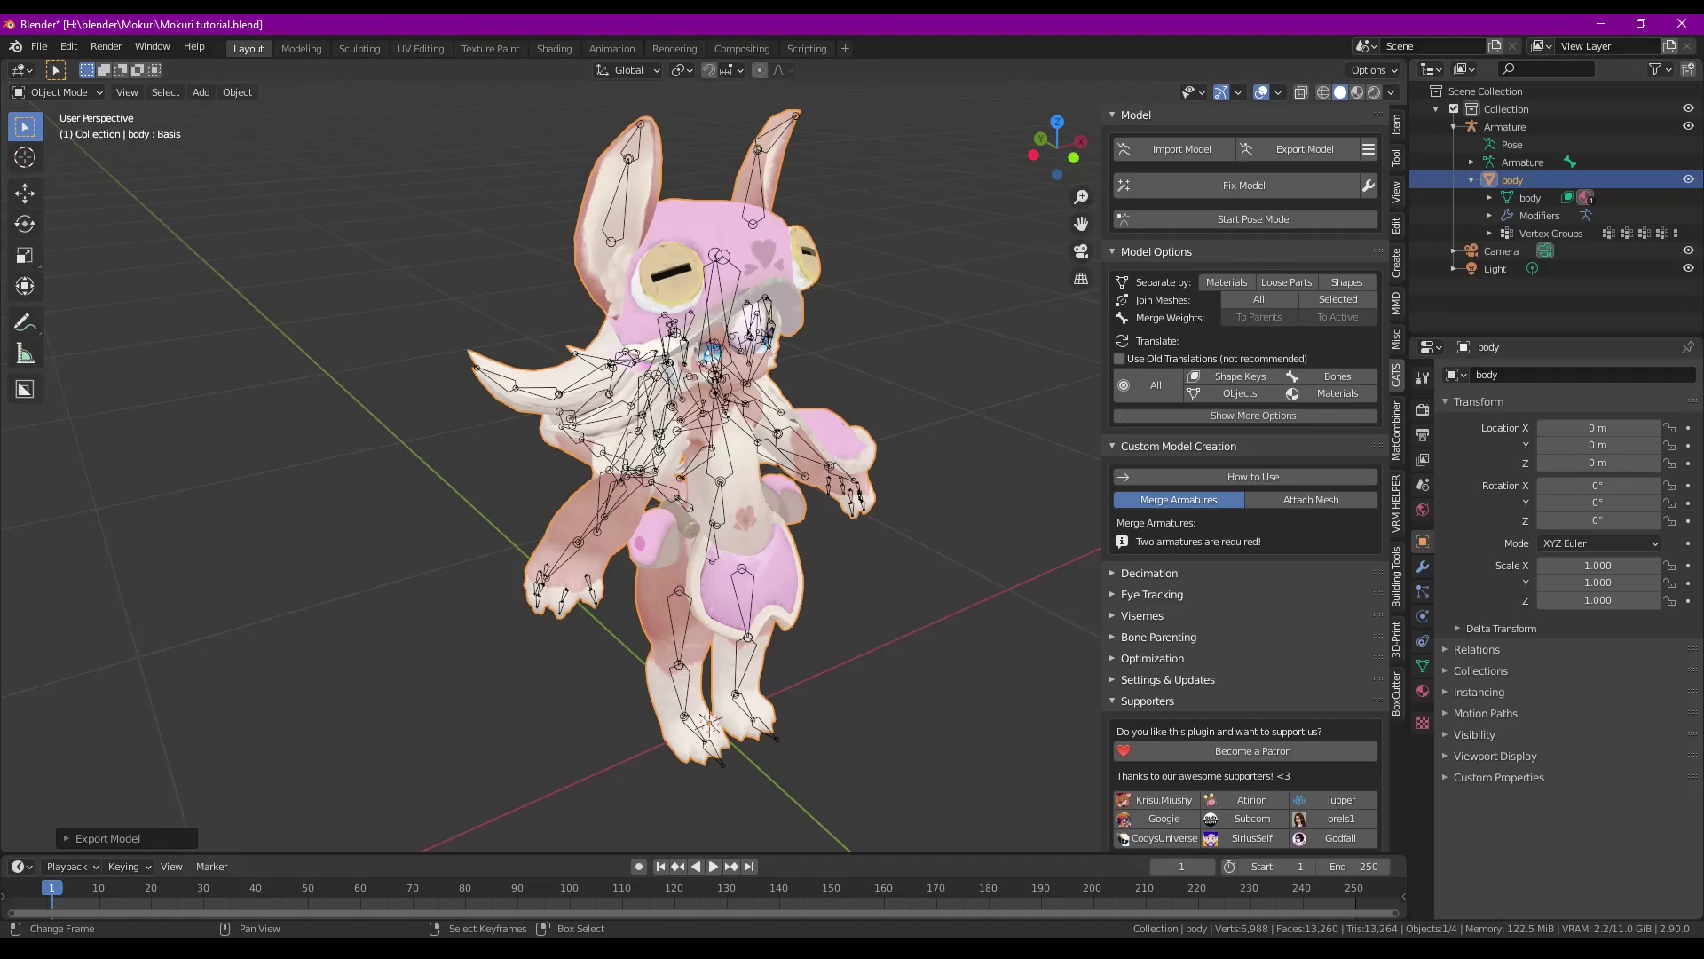
key(alt+Tab)
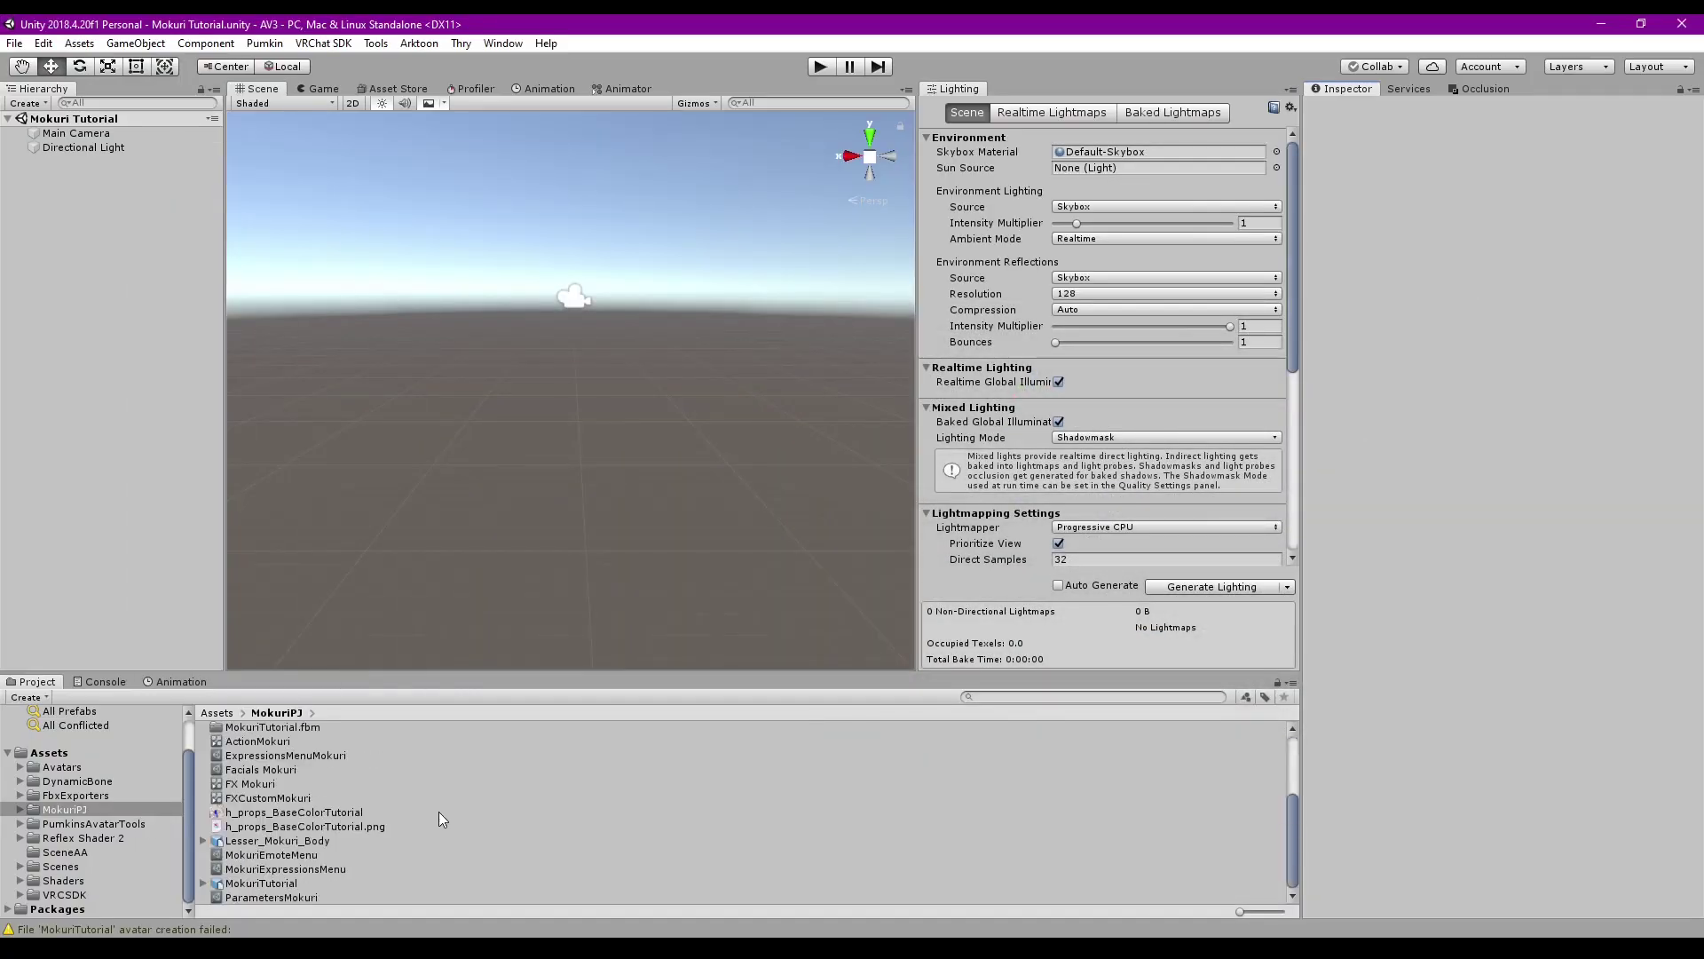
key(alt+Tab)
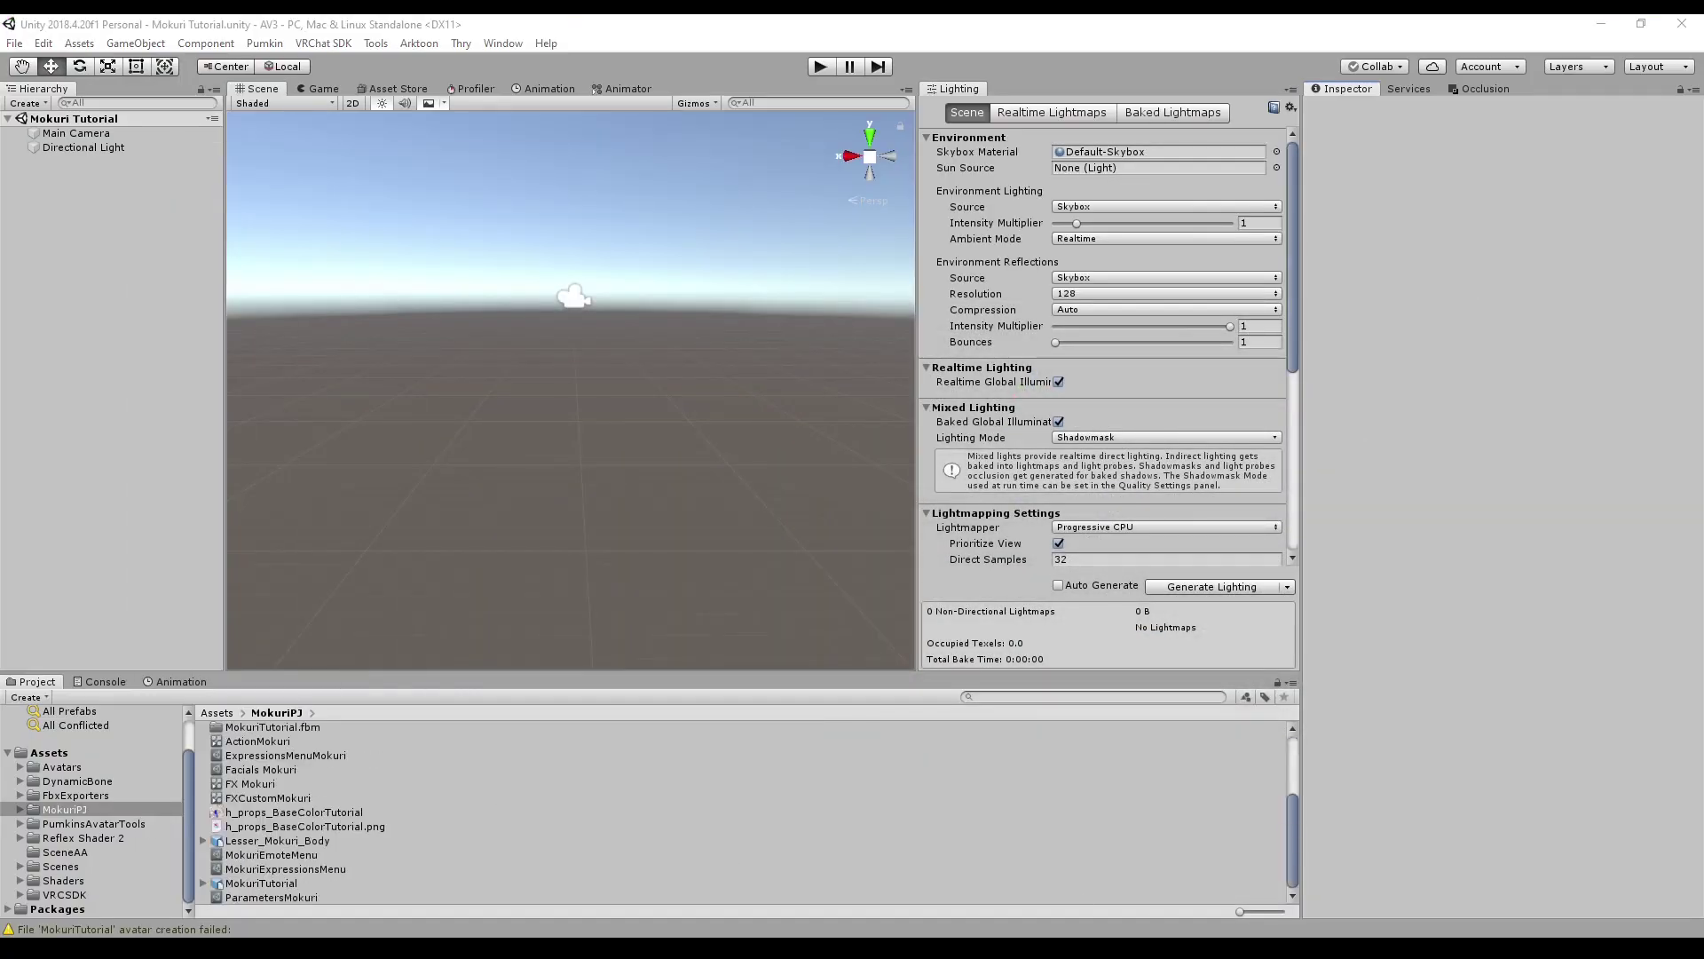
key(alt+Tab)
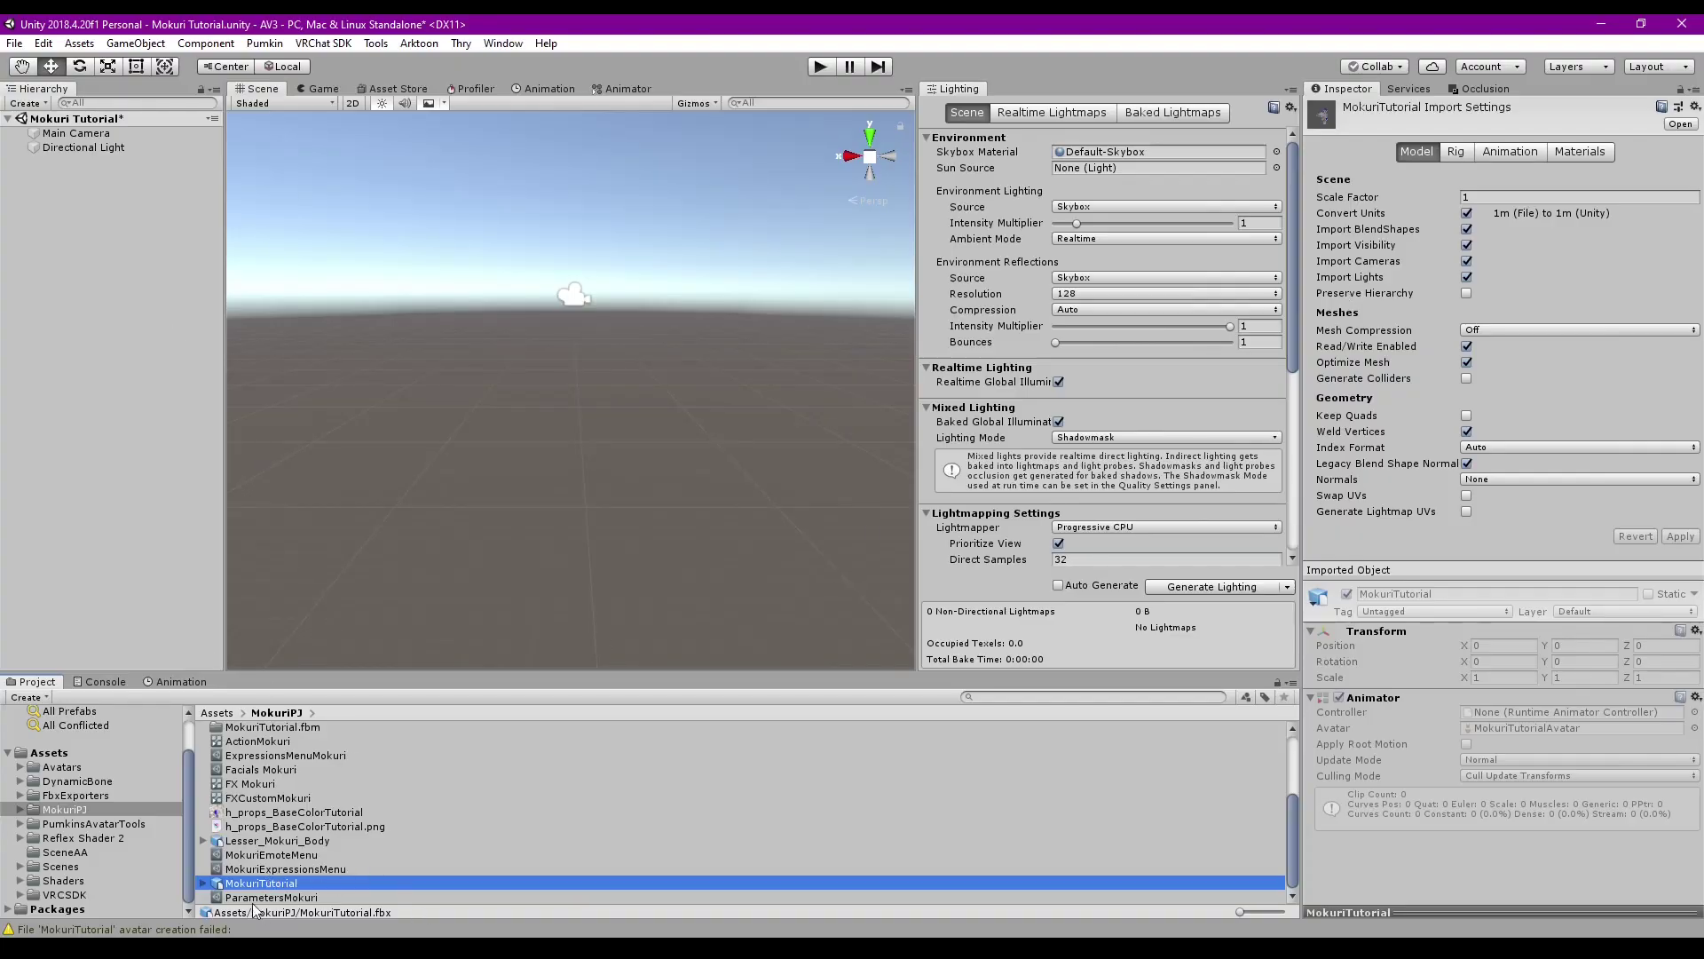
Review the Materials import settings, keeping the external materials location unchanged
click(1589, 151)
click(1519, 209)
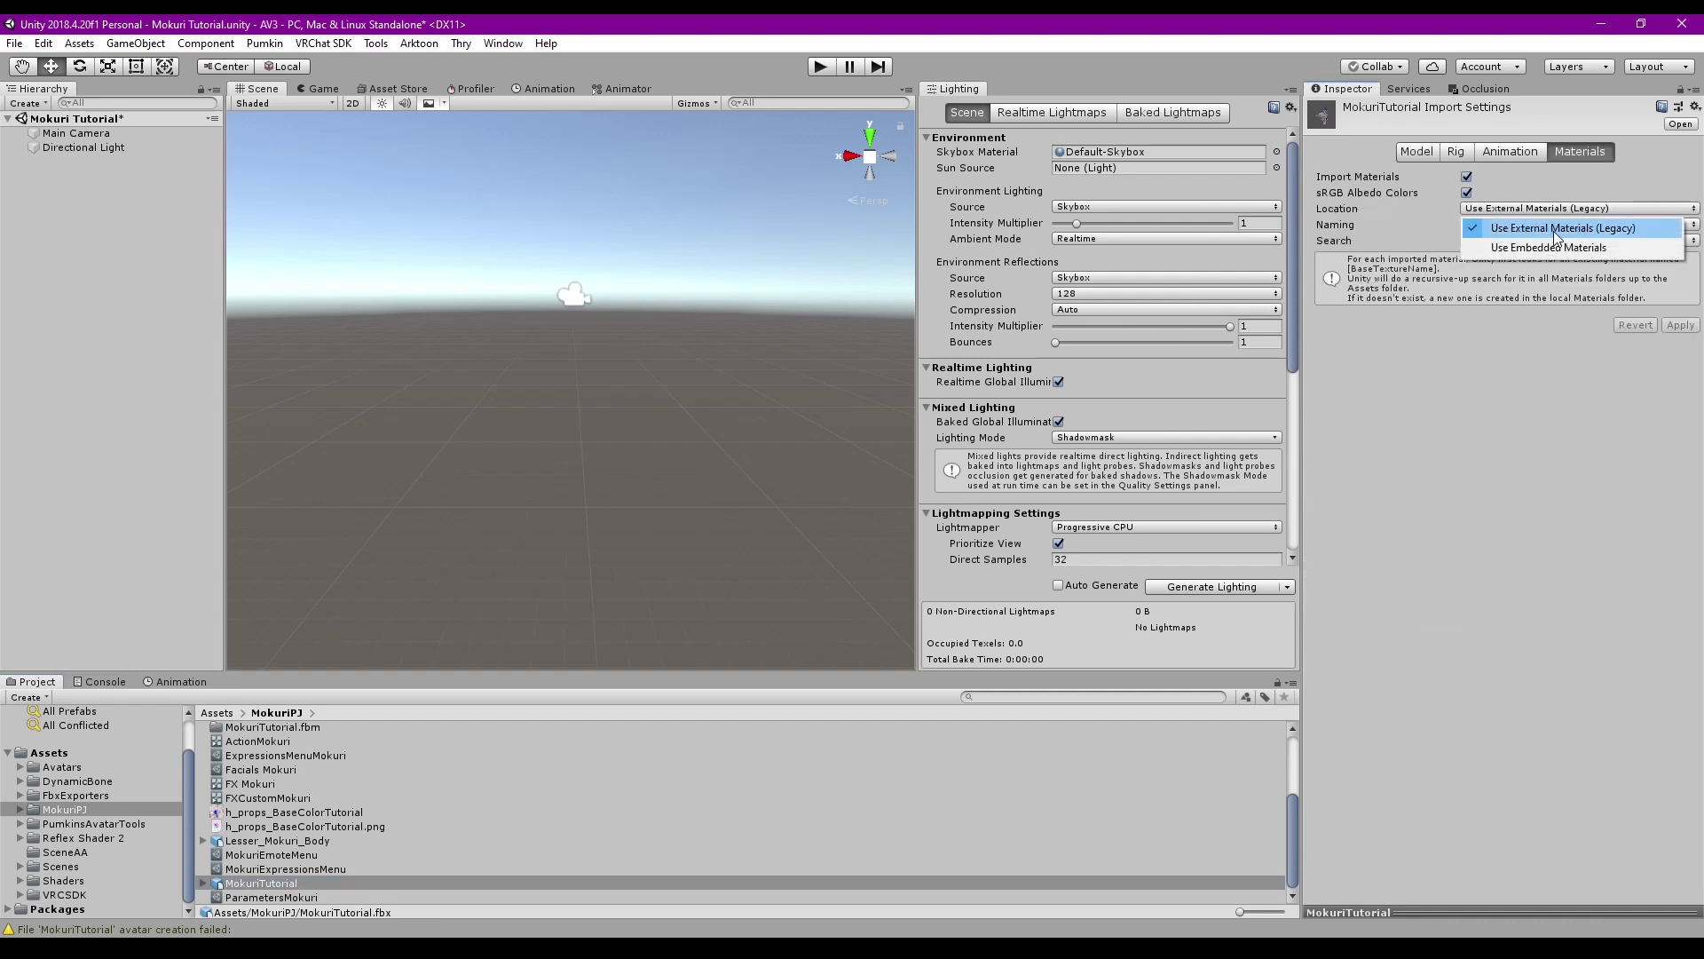
click(1473, 479)
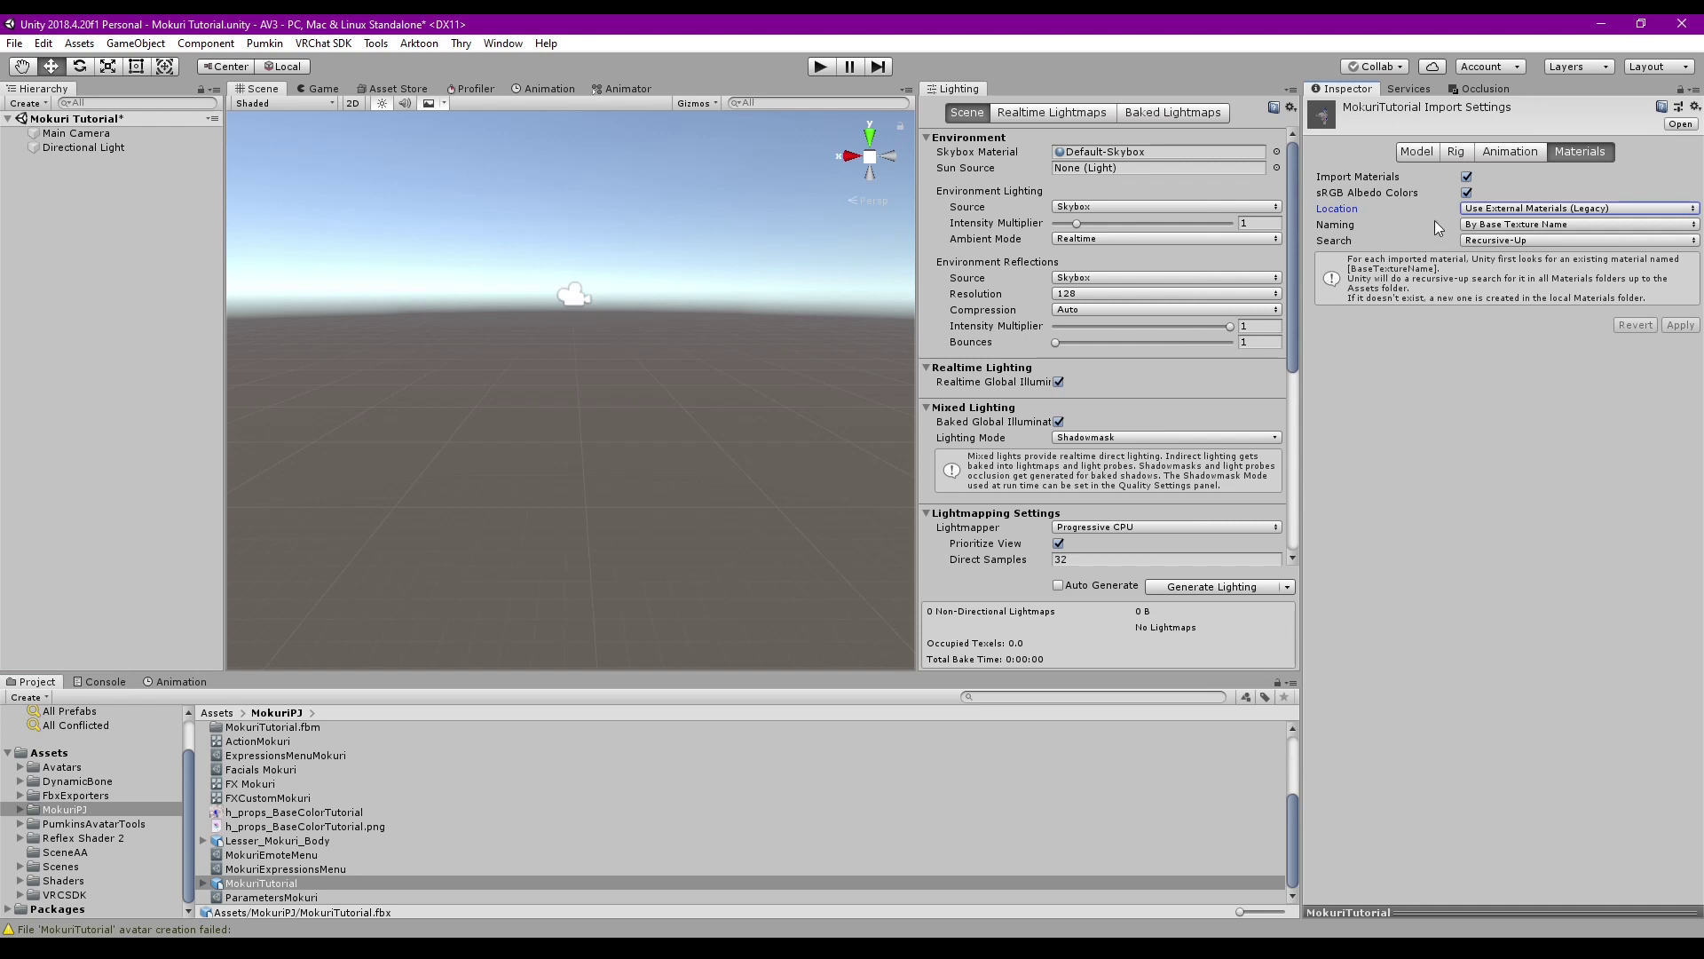
Apply the rig as None, then as Humanoid, and enter avatar configuration past the save prompt
click(1516, 149)
click(1456, 151)
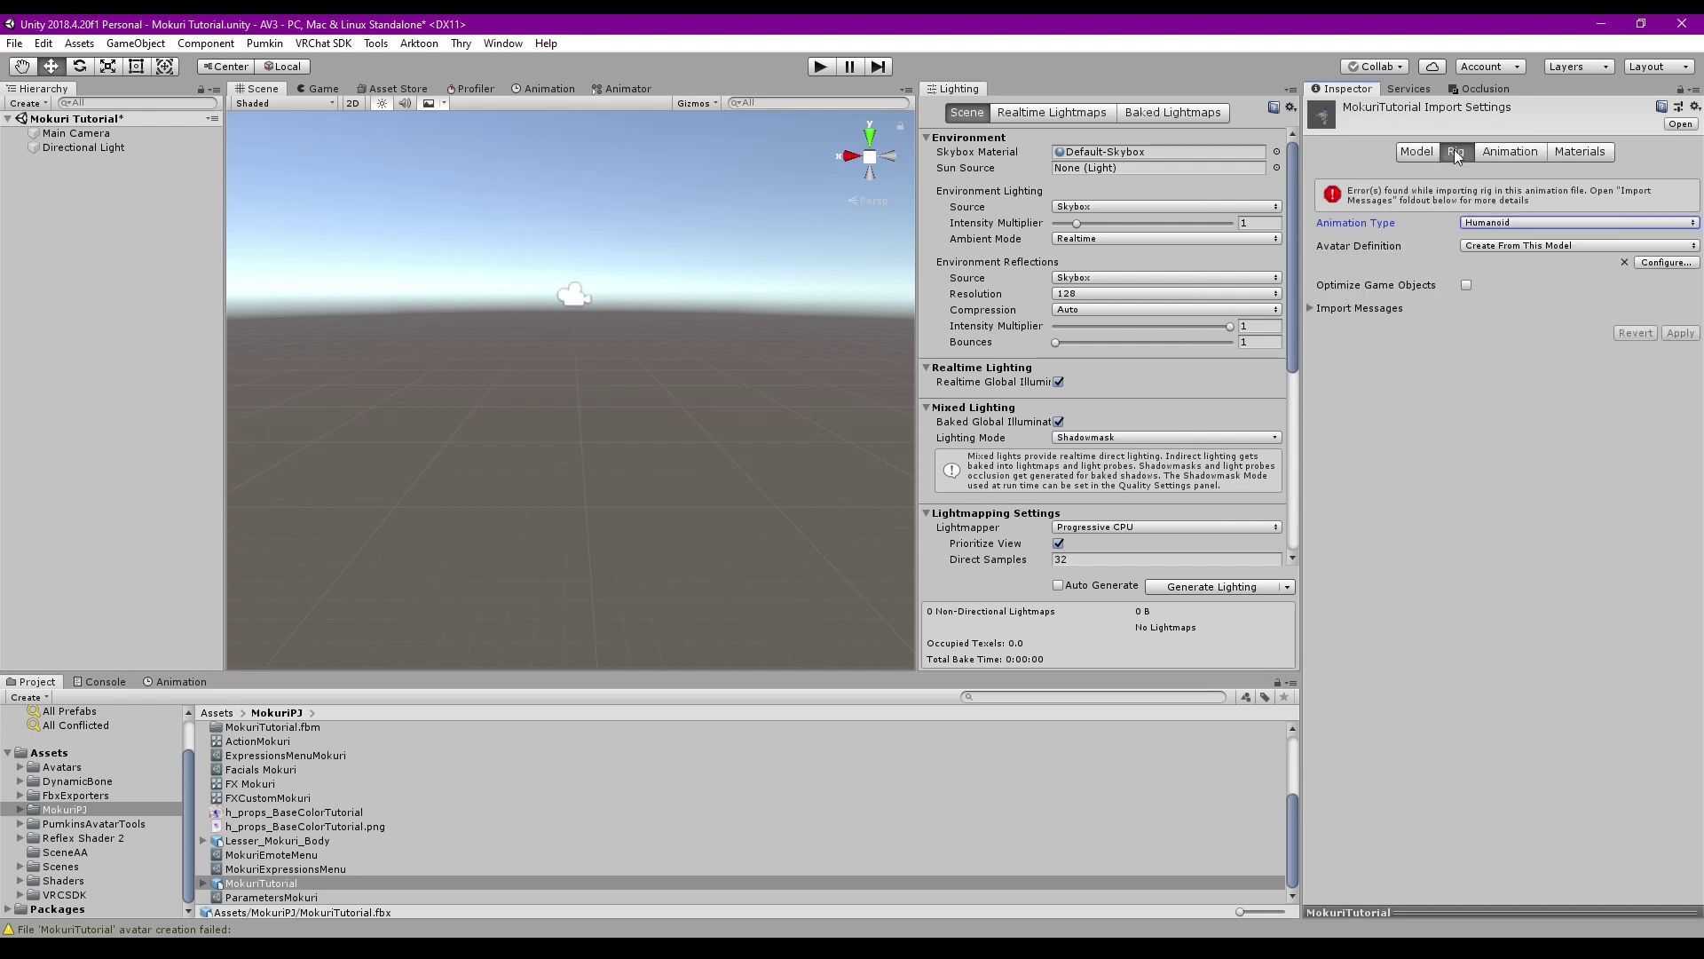
click(1515, 225)
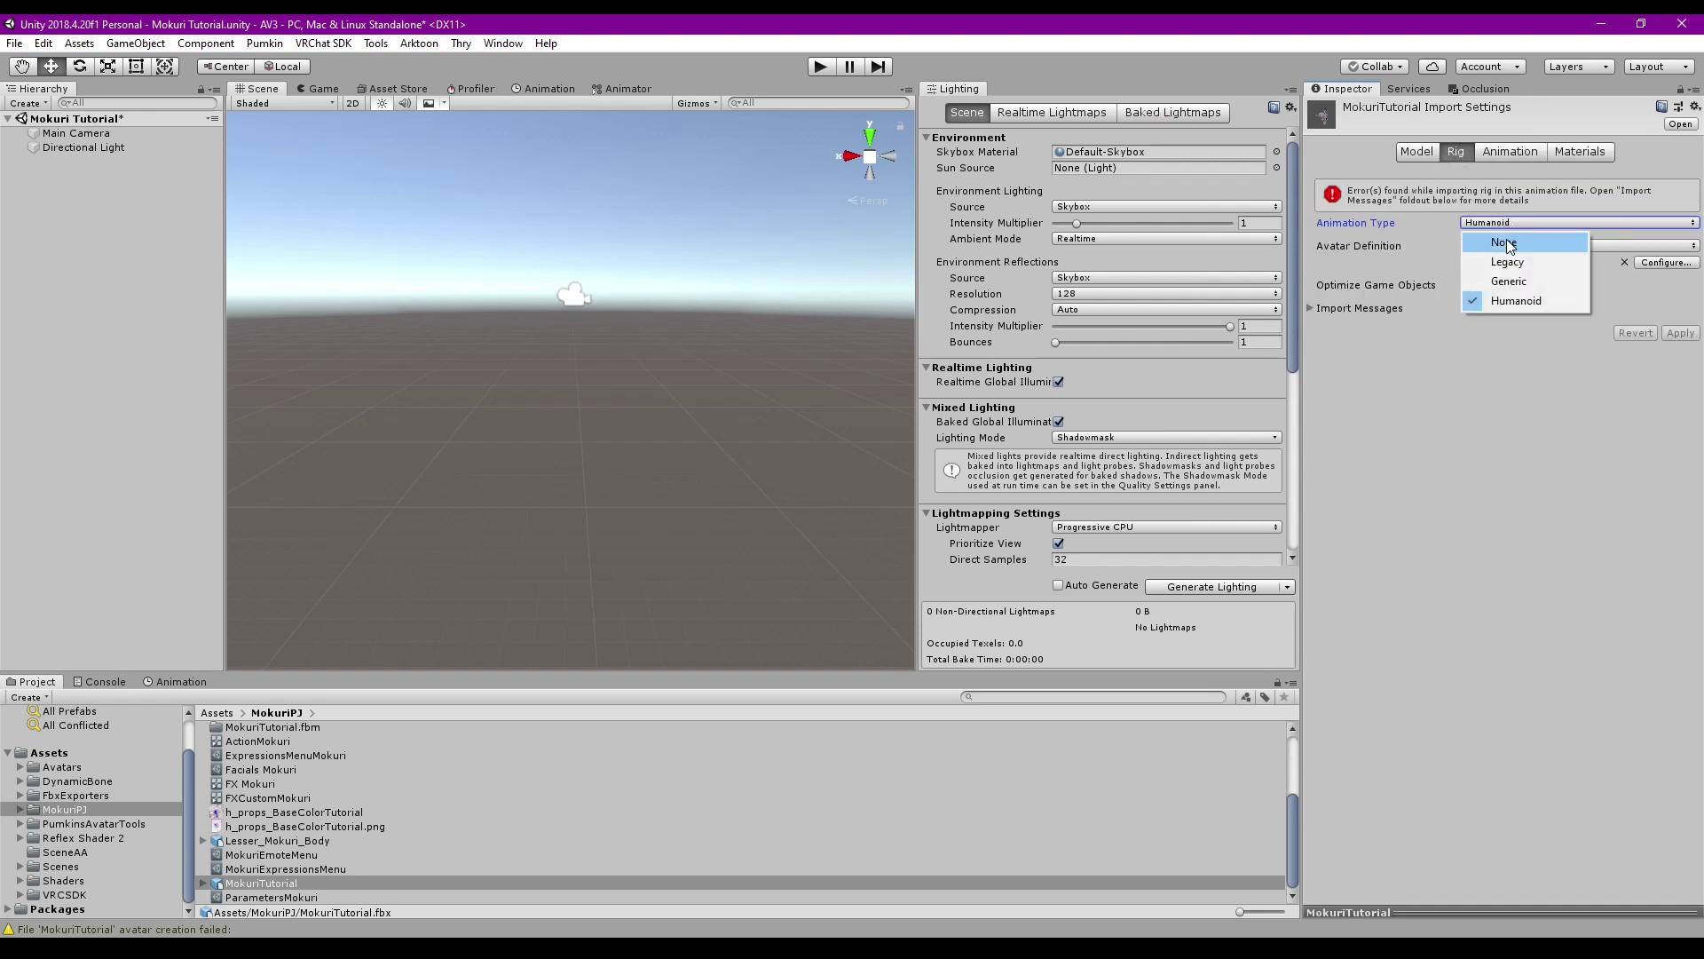
click(1505, 238)
click(1671, 279)
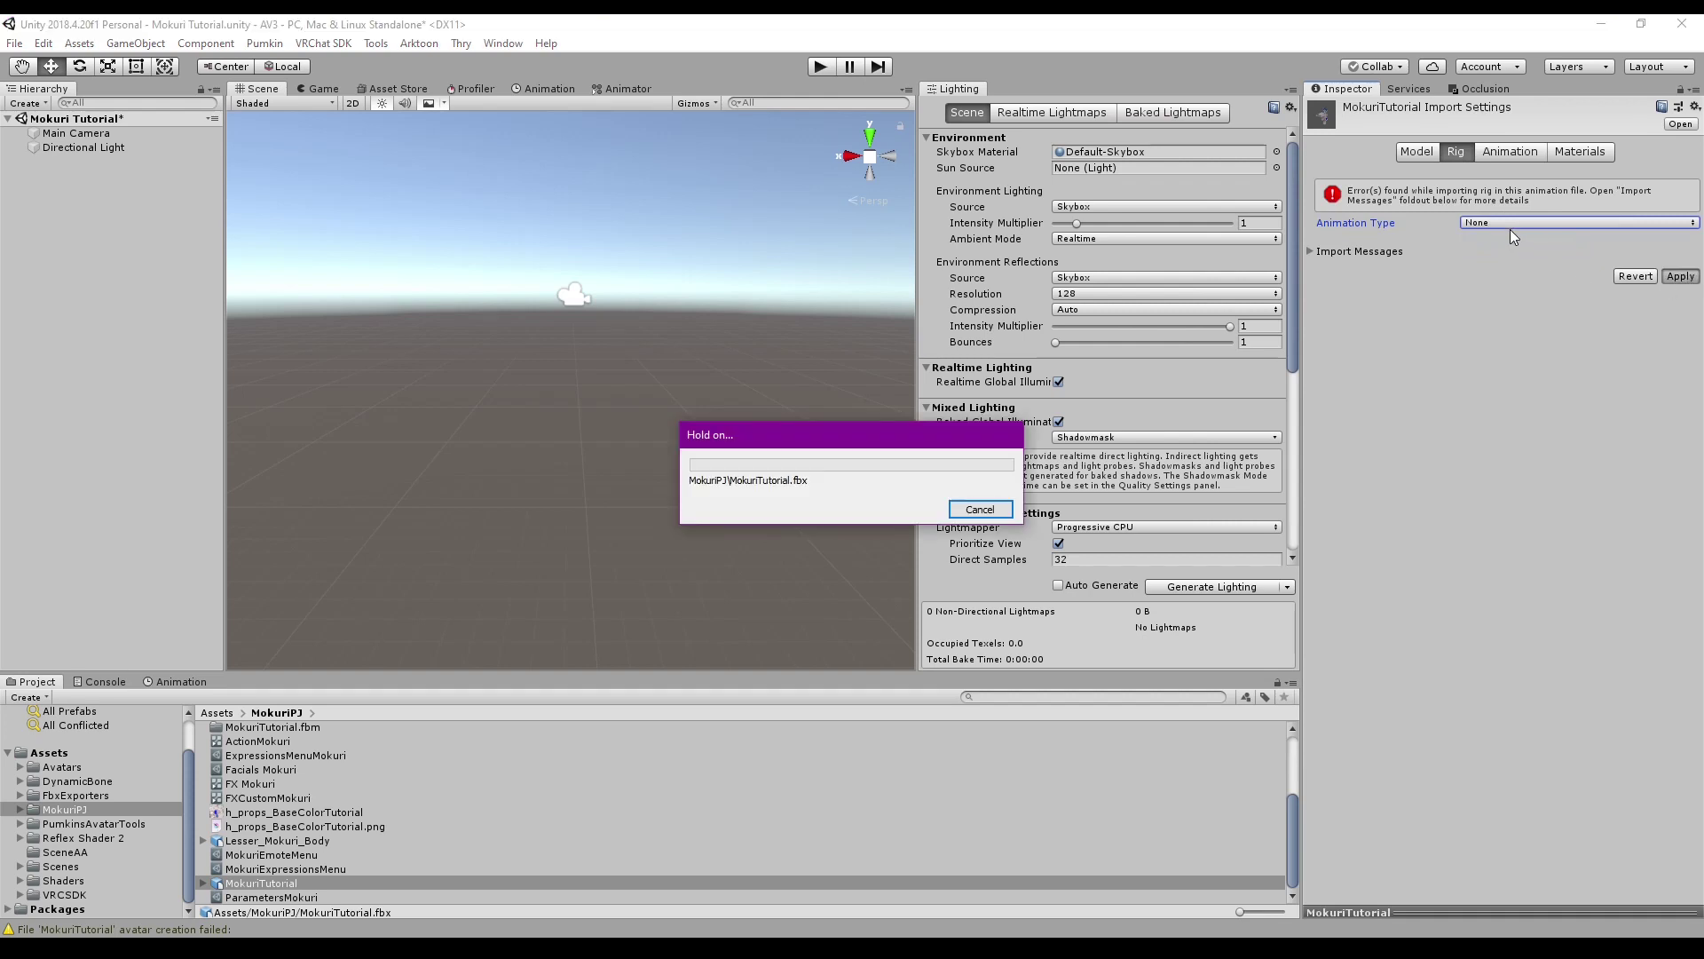
click(1509, 176)
click(1526, 252)
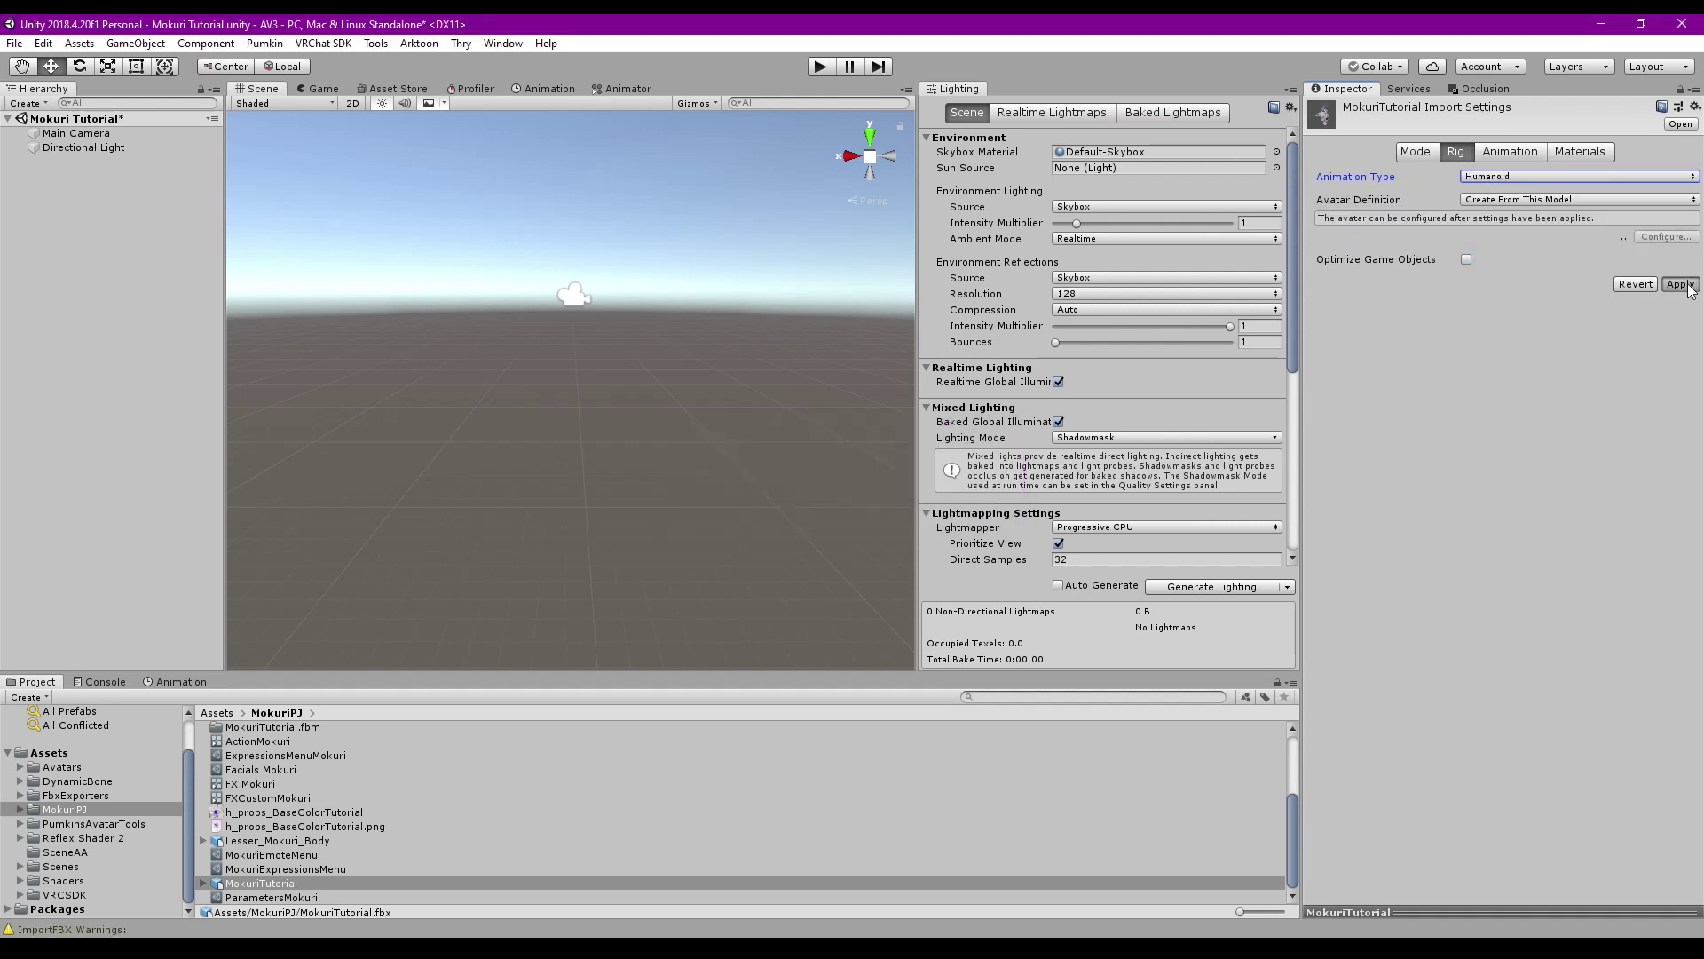
click(1680, 284)
click(1658, 217)
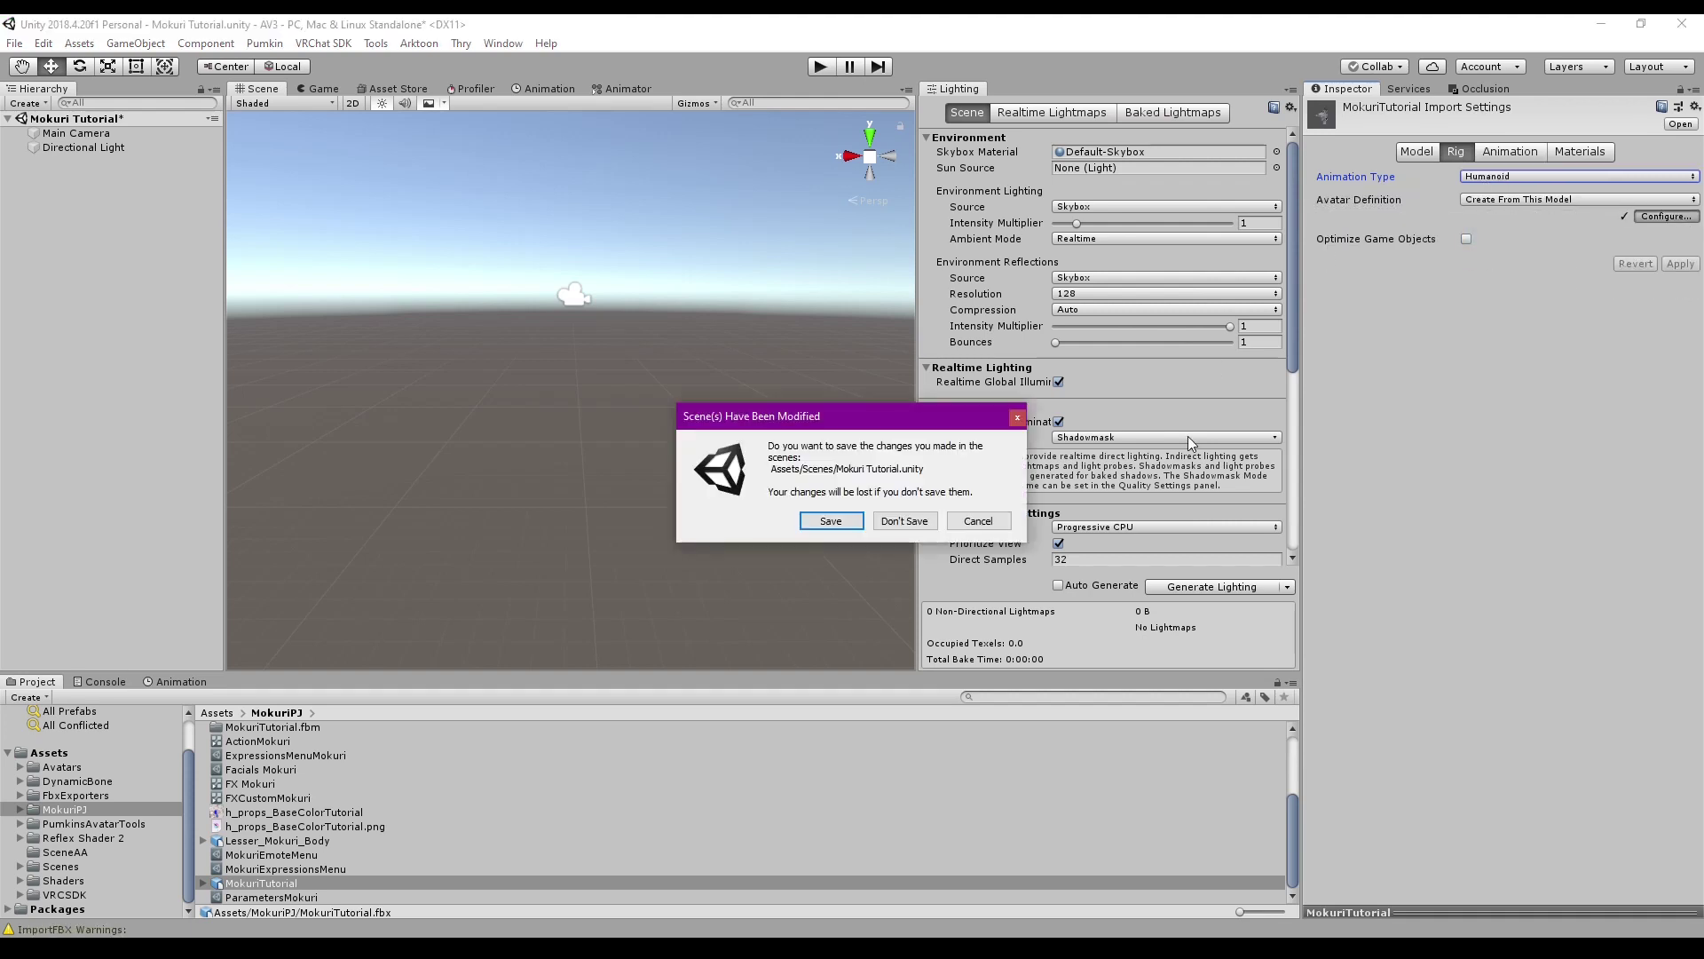
click(834, 520)
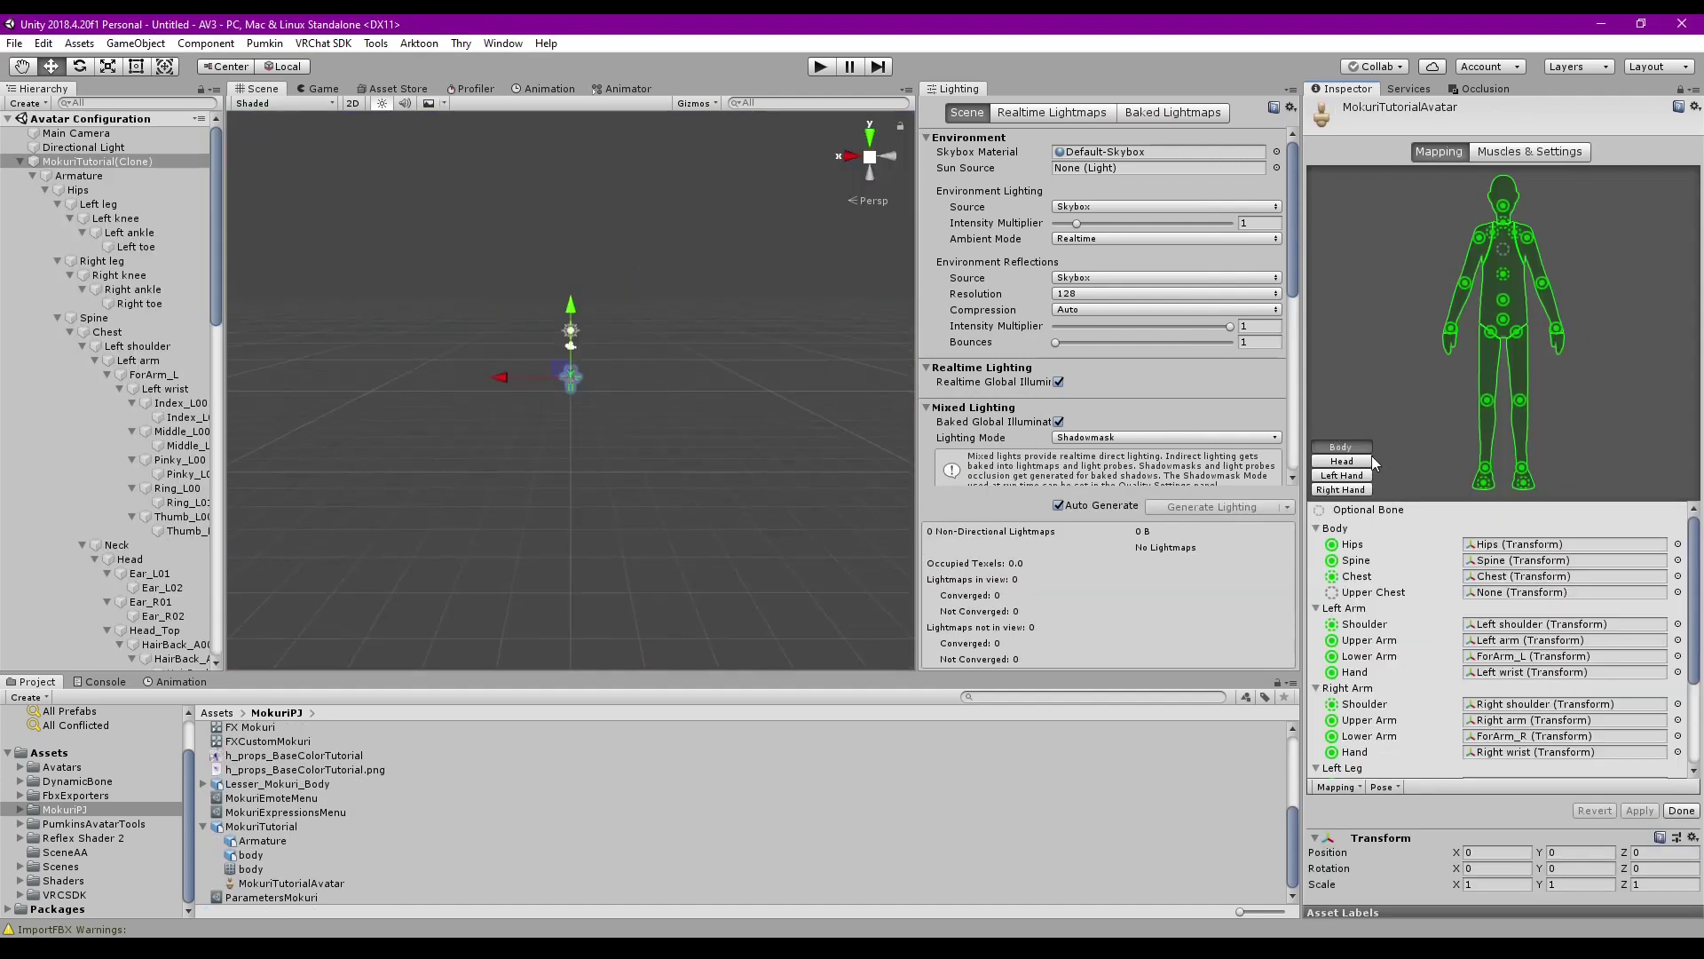
Inspect the body bone mappings: Hips, Chest, left arm chain and right Lower Arm
click(1493, 545)
click(1520, 577)
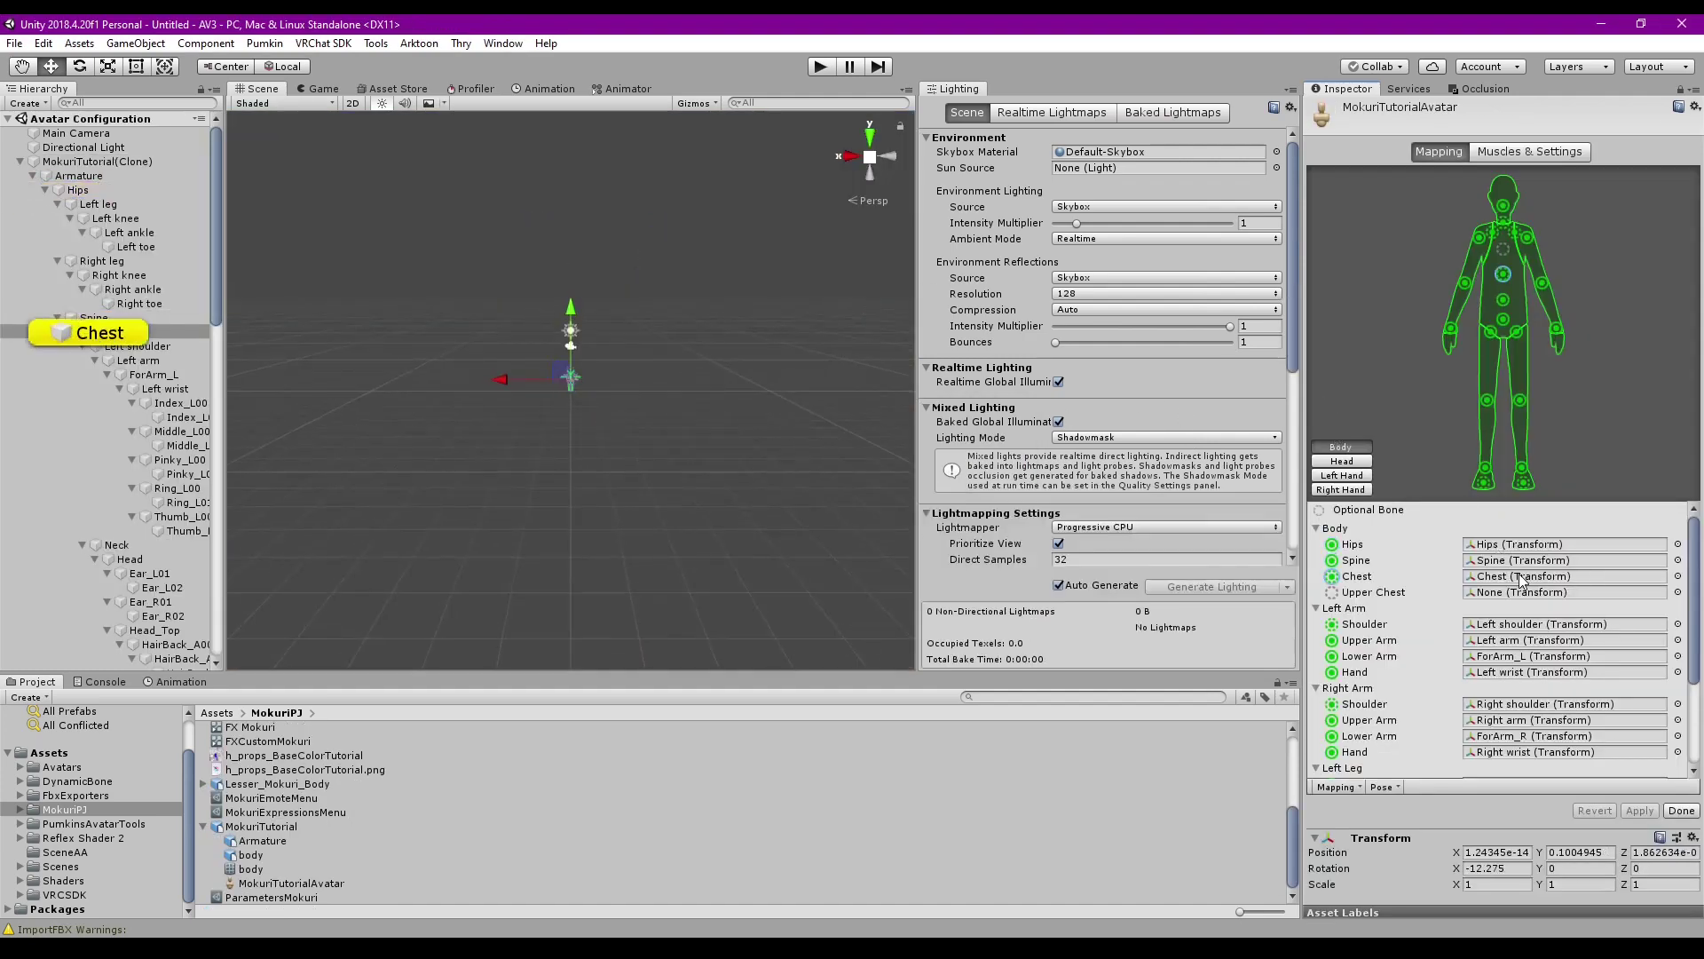
click(1521, 625)
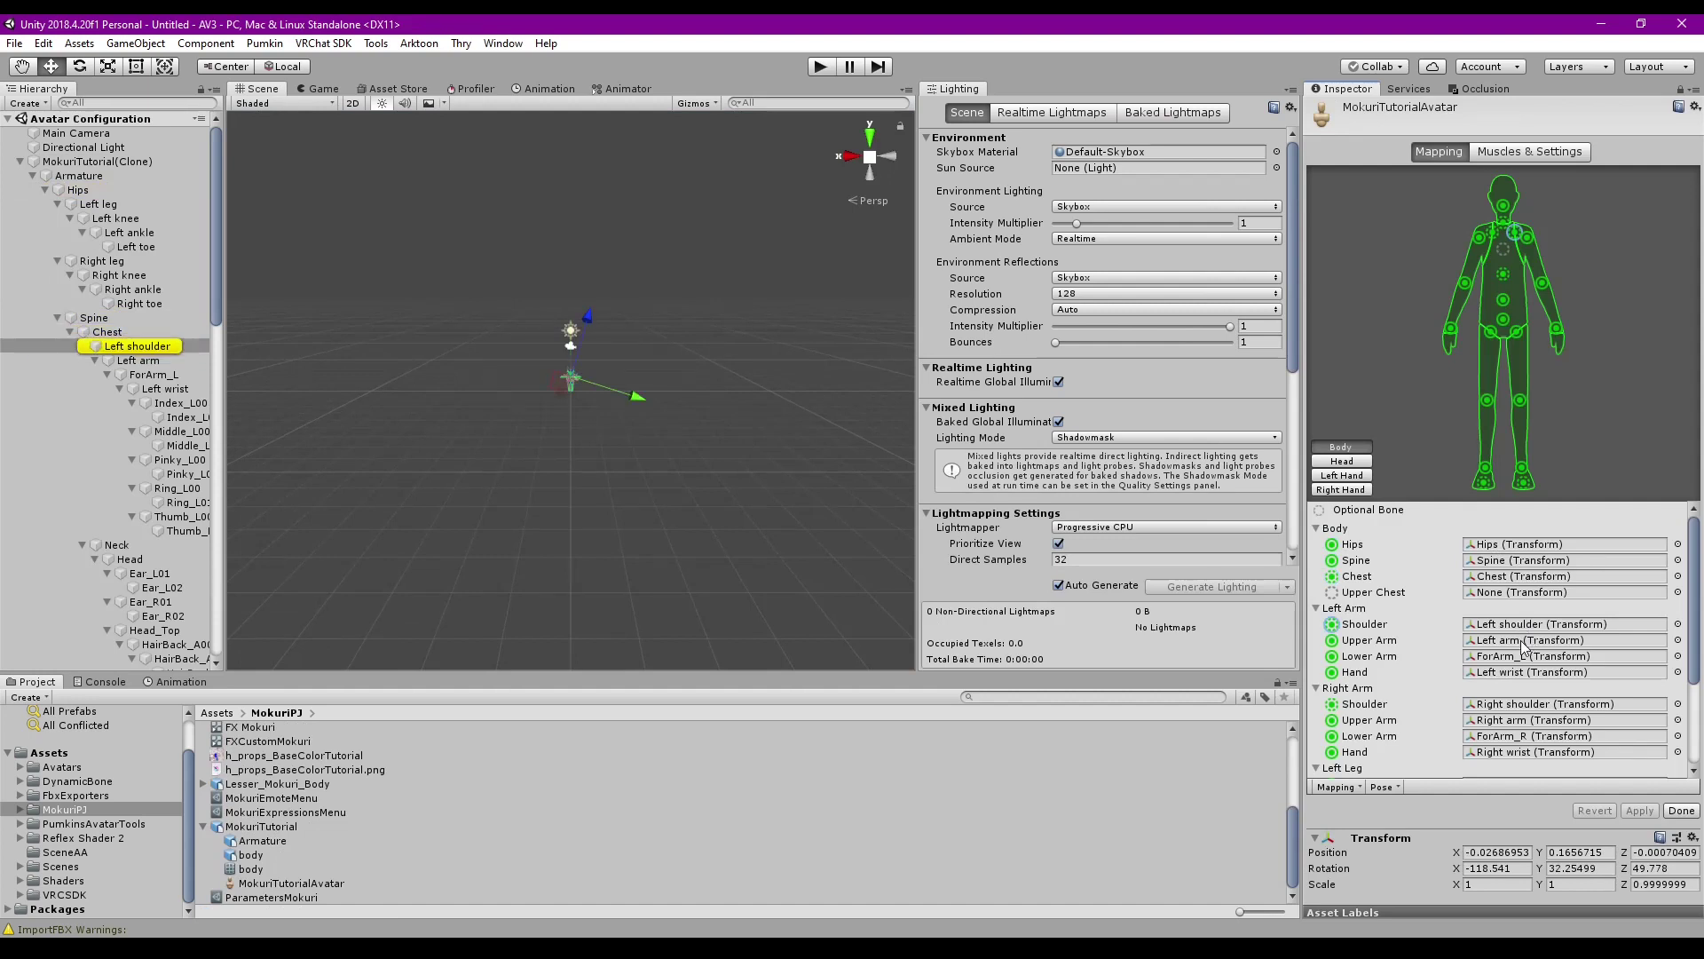
click(1523, 640)
click(1536, 656)
click(1537, 673)
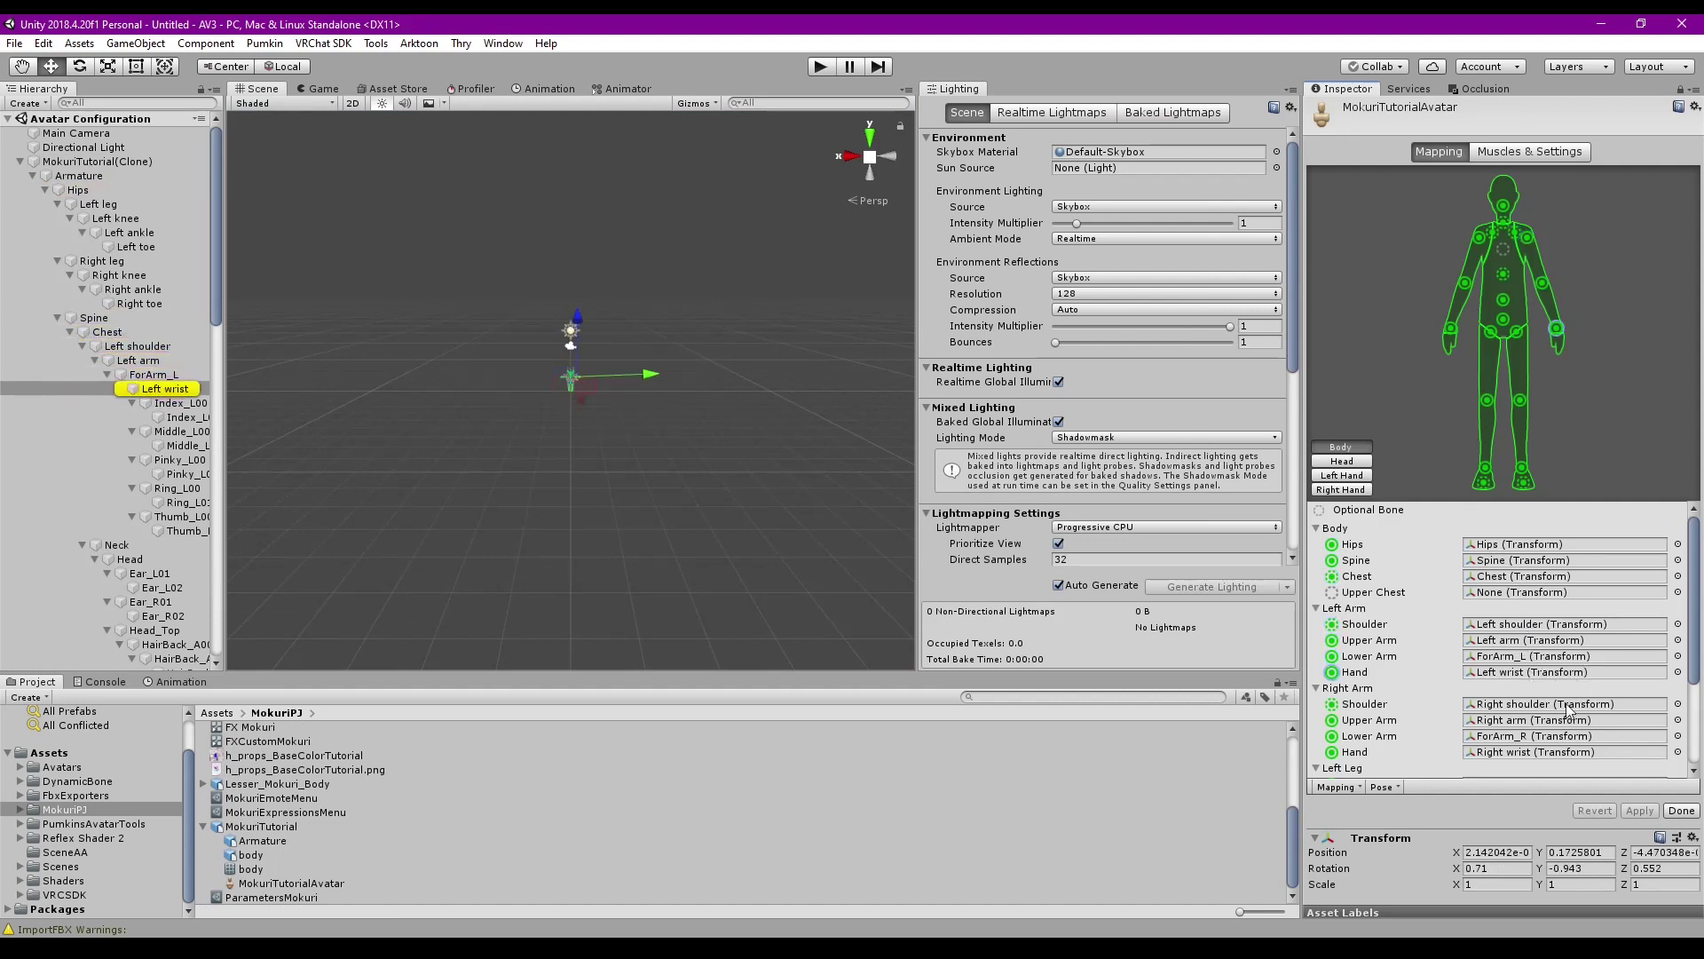
click(1523, 735)
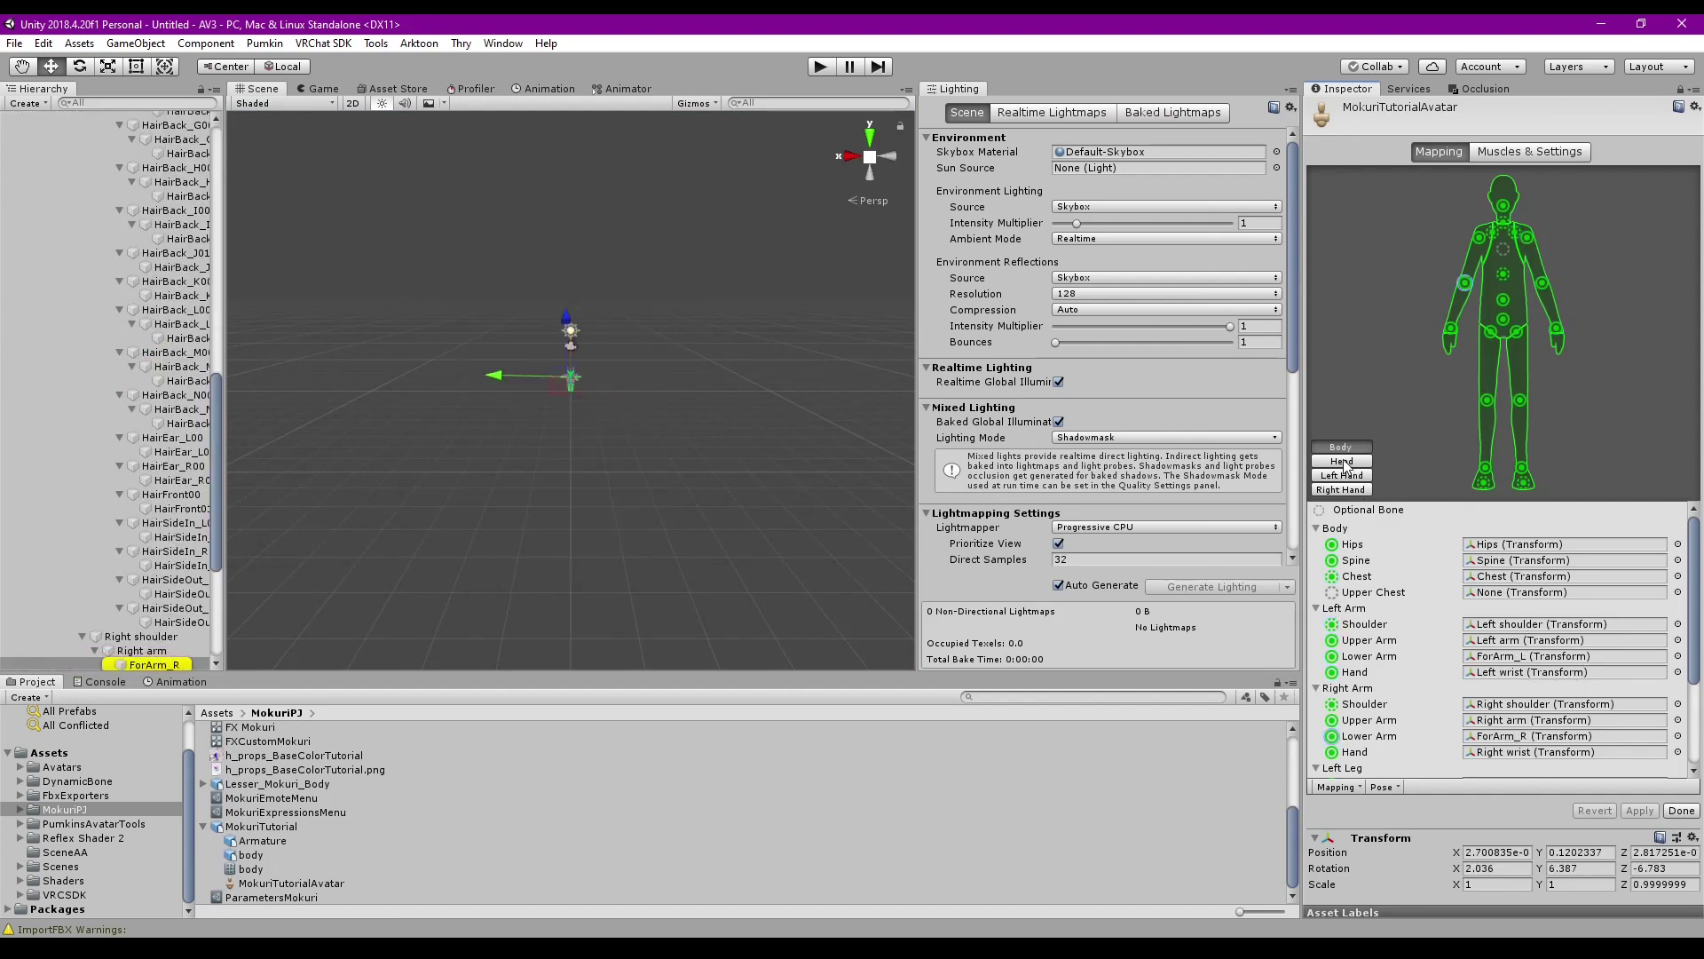
In the Head view, clear Left Eye, Right Eye and Jaw to None and apply
click(1345, 463)
click(1506, 579)
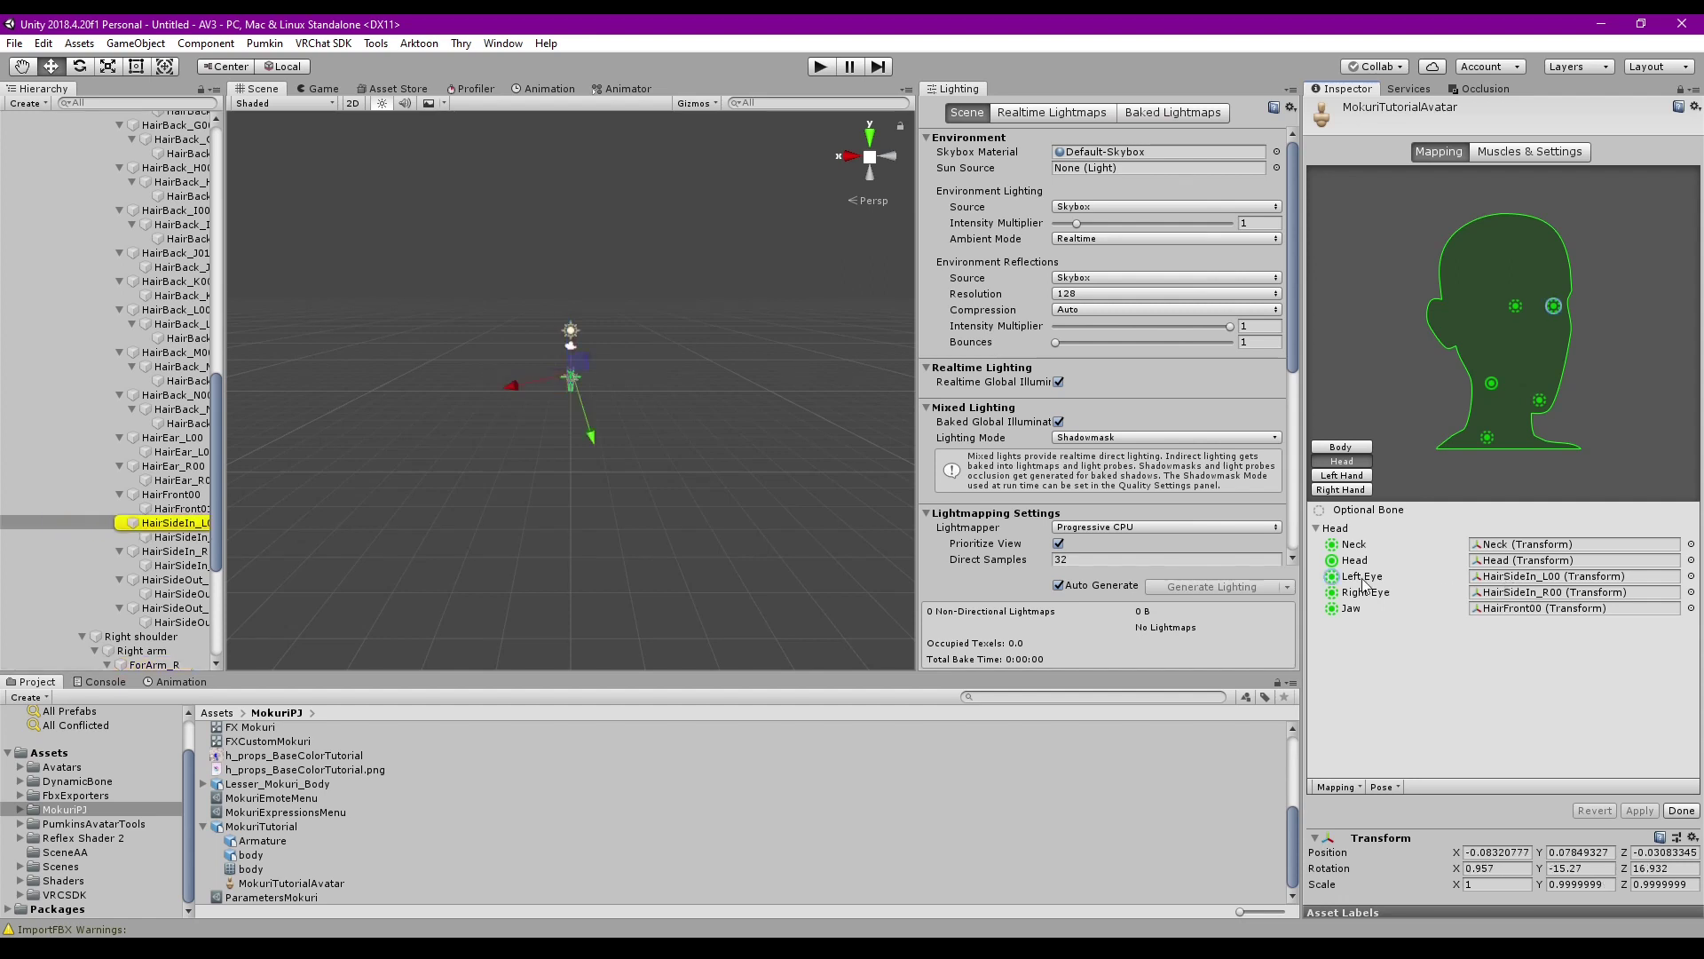
key(Delete)
click(1506, 593)
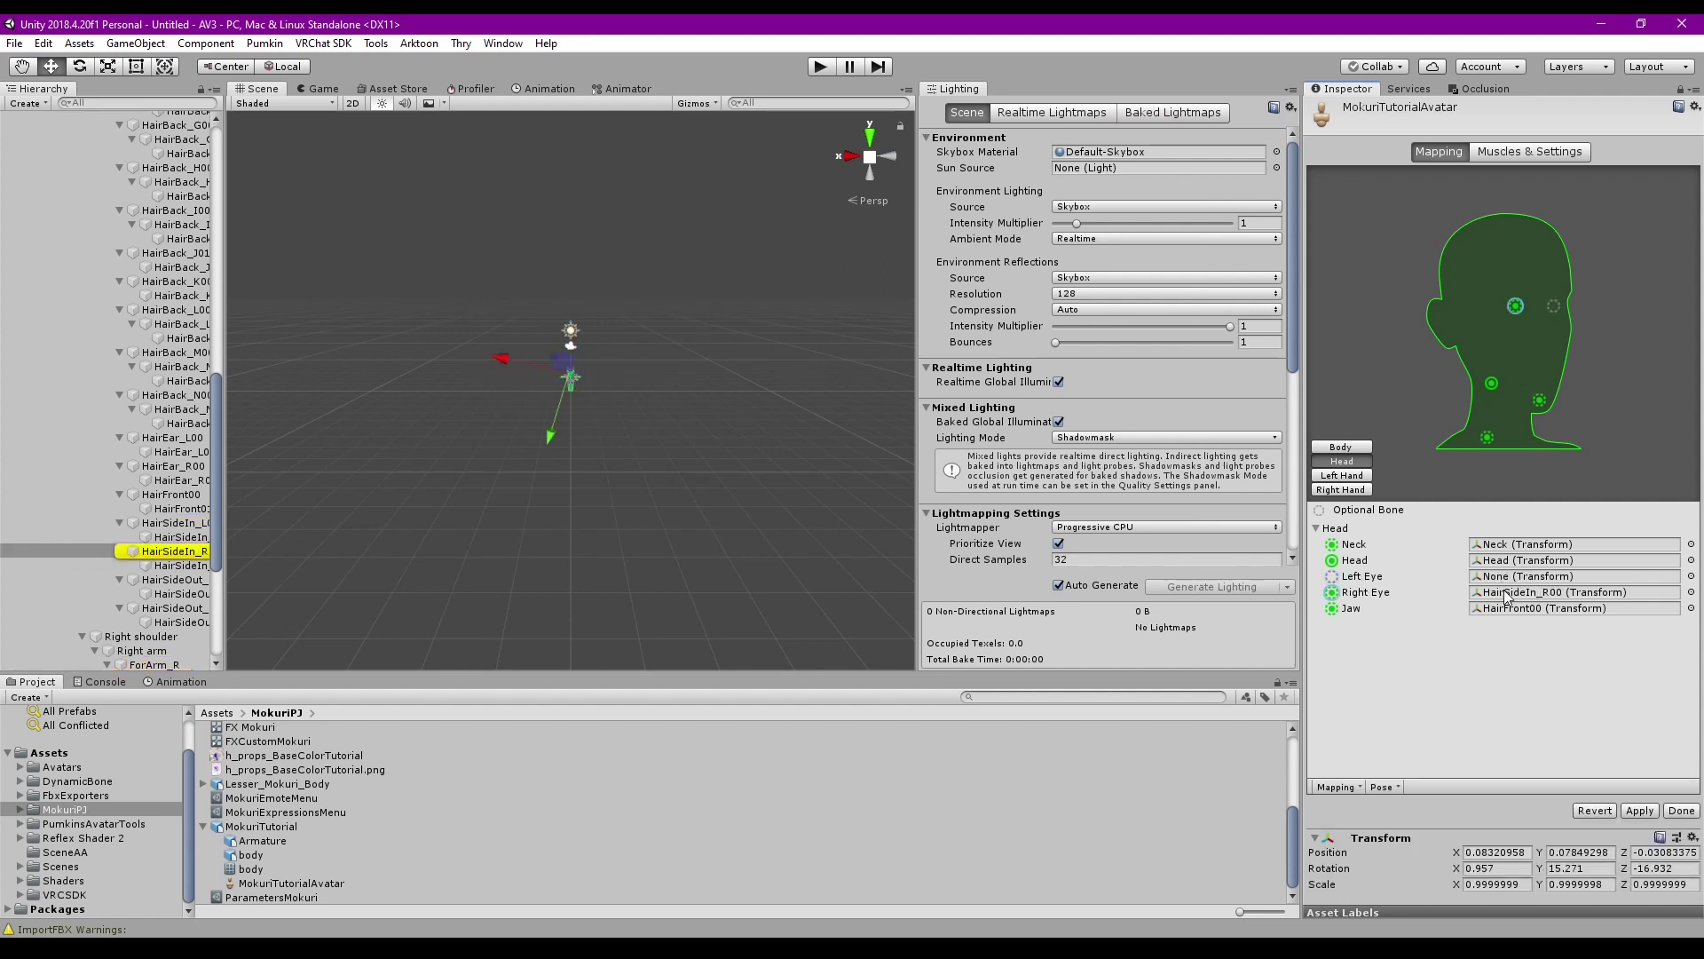
key(Delete)
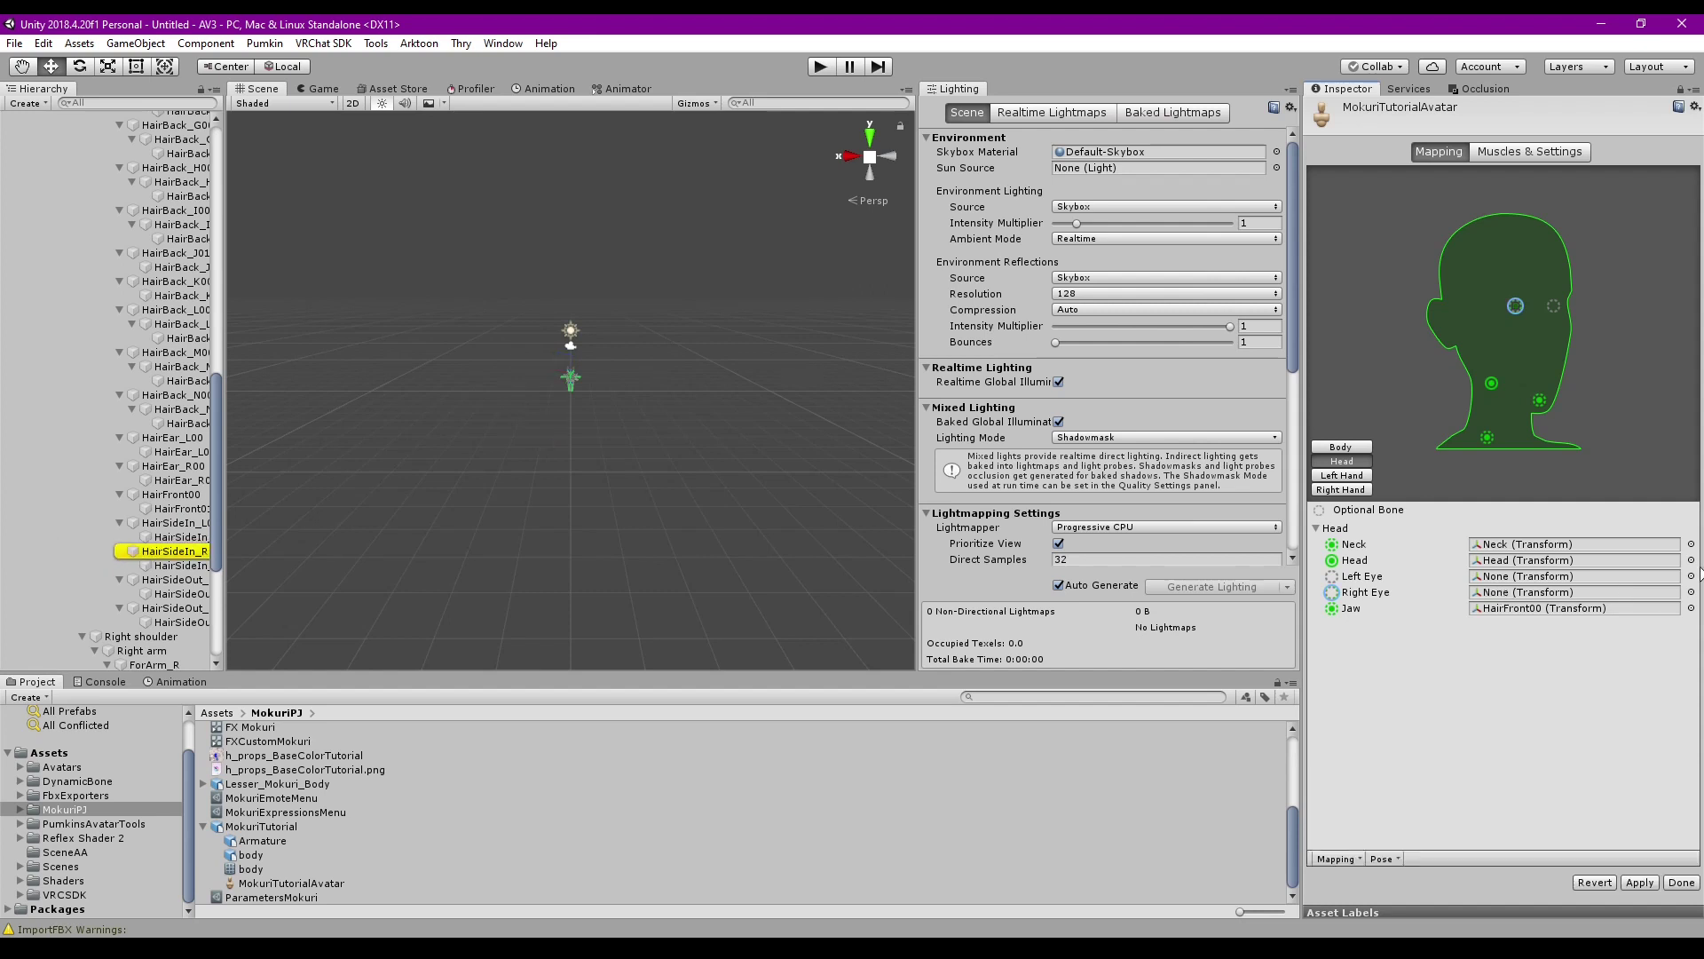
click(1691, 576)
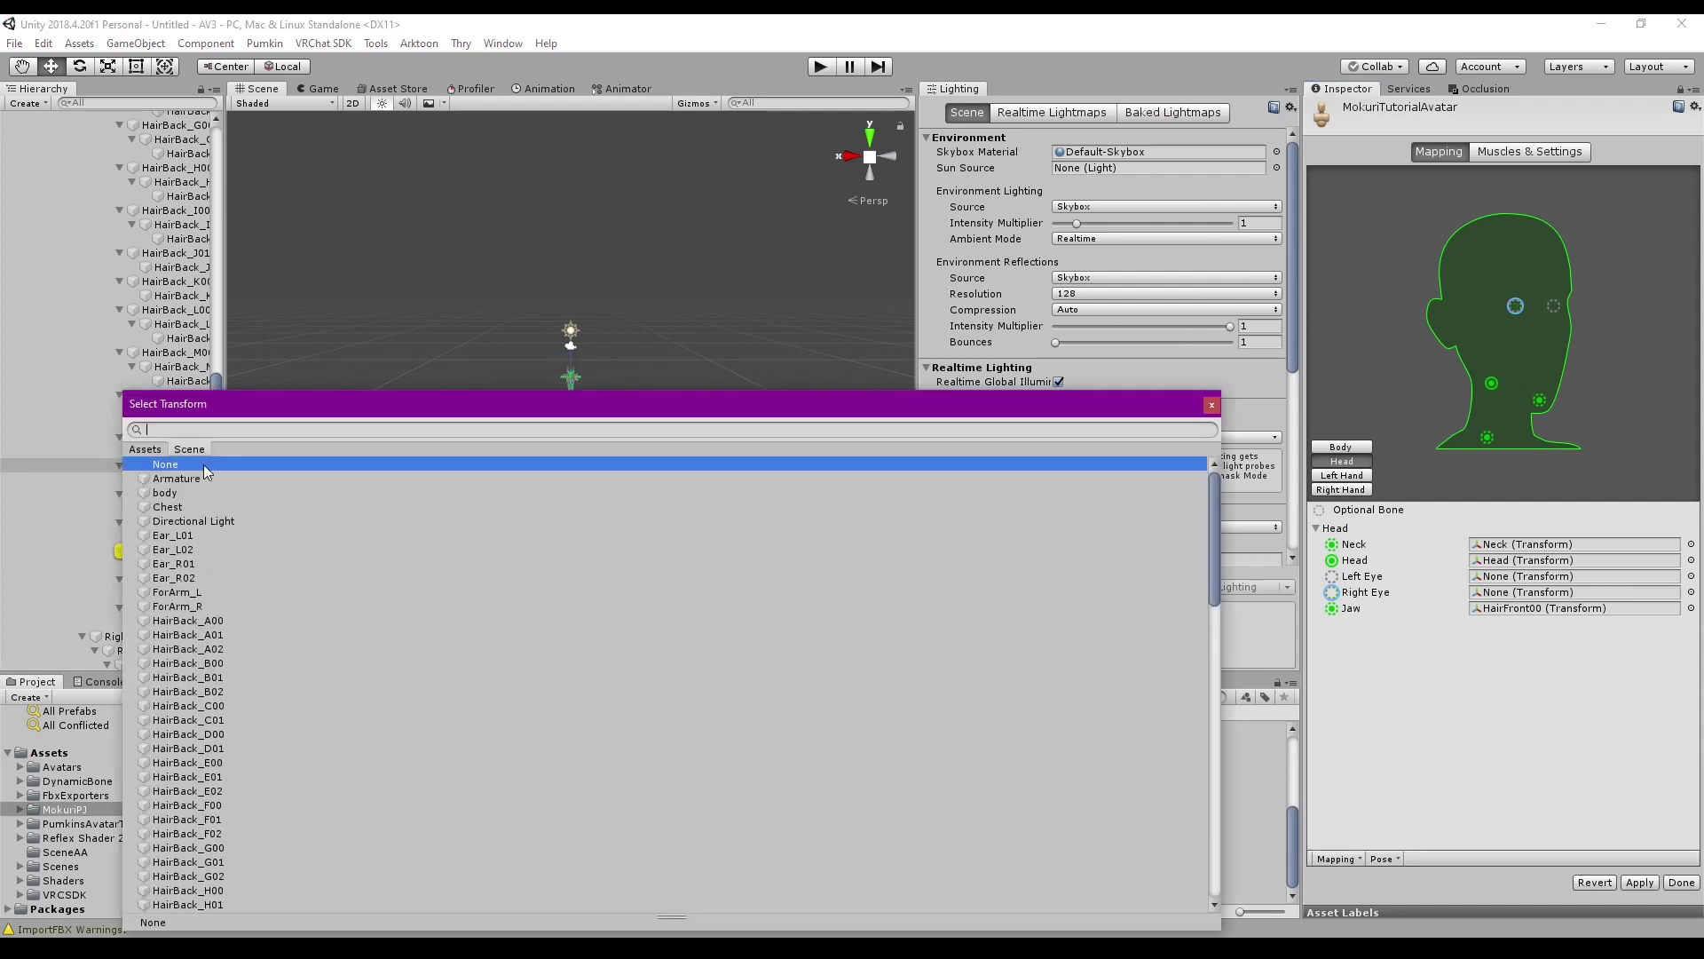
click(1211, 405)
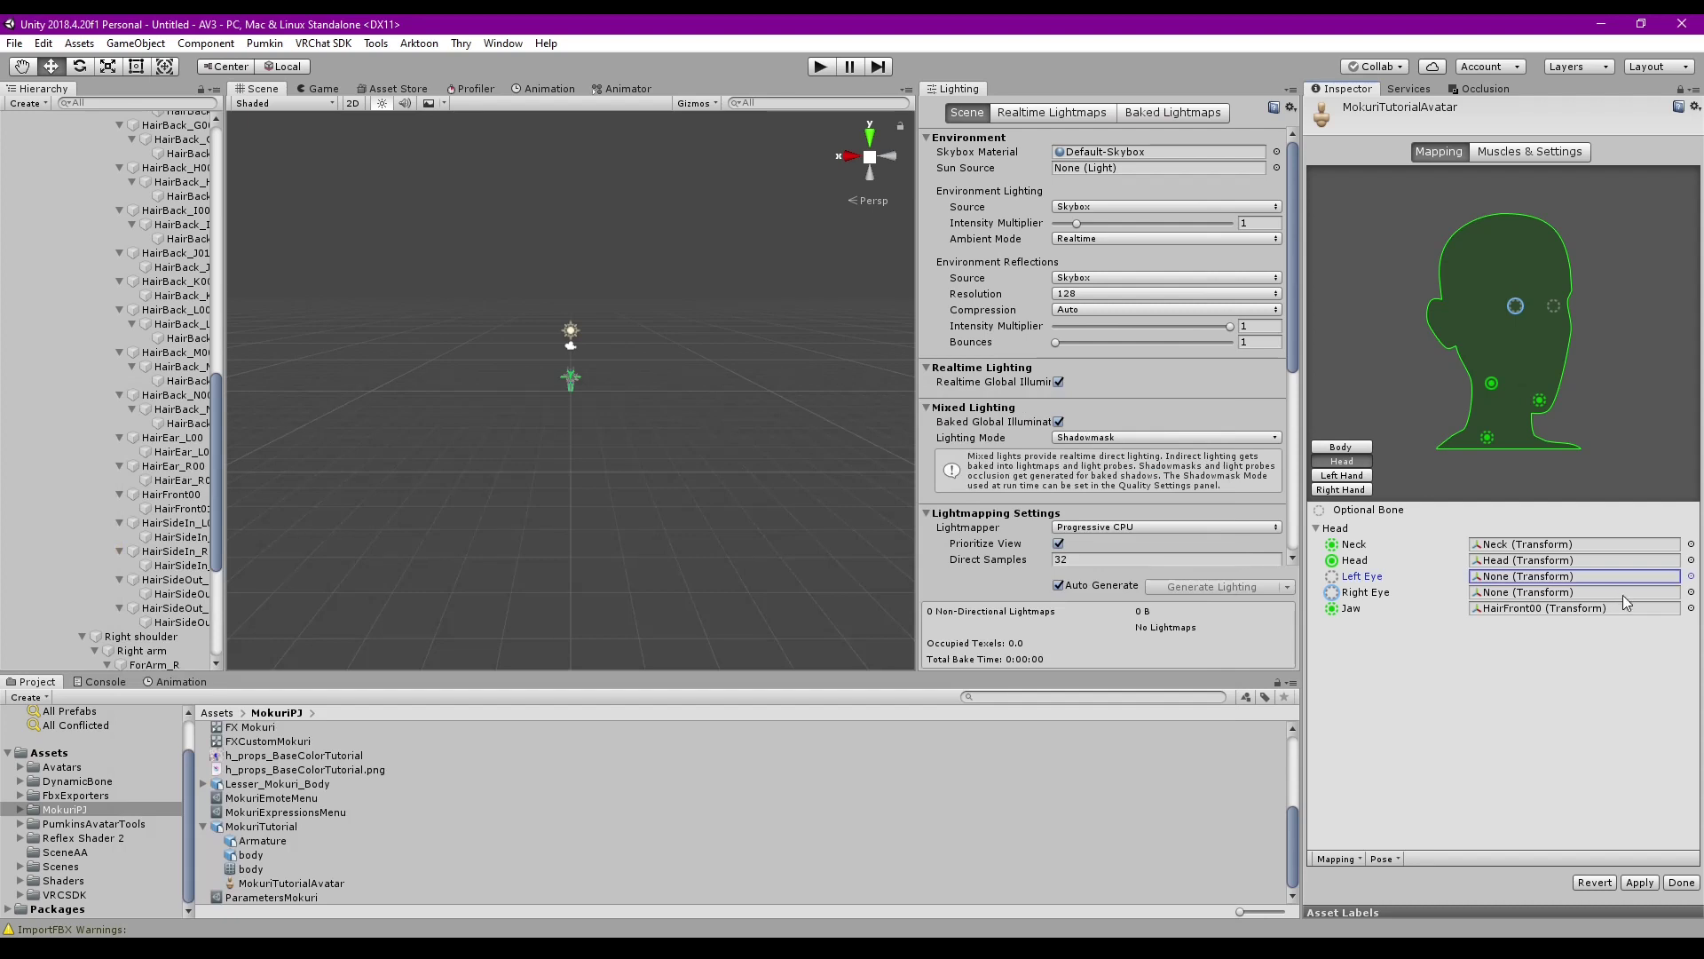
click(1589, 609)
key(Delete)
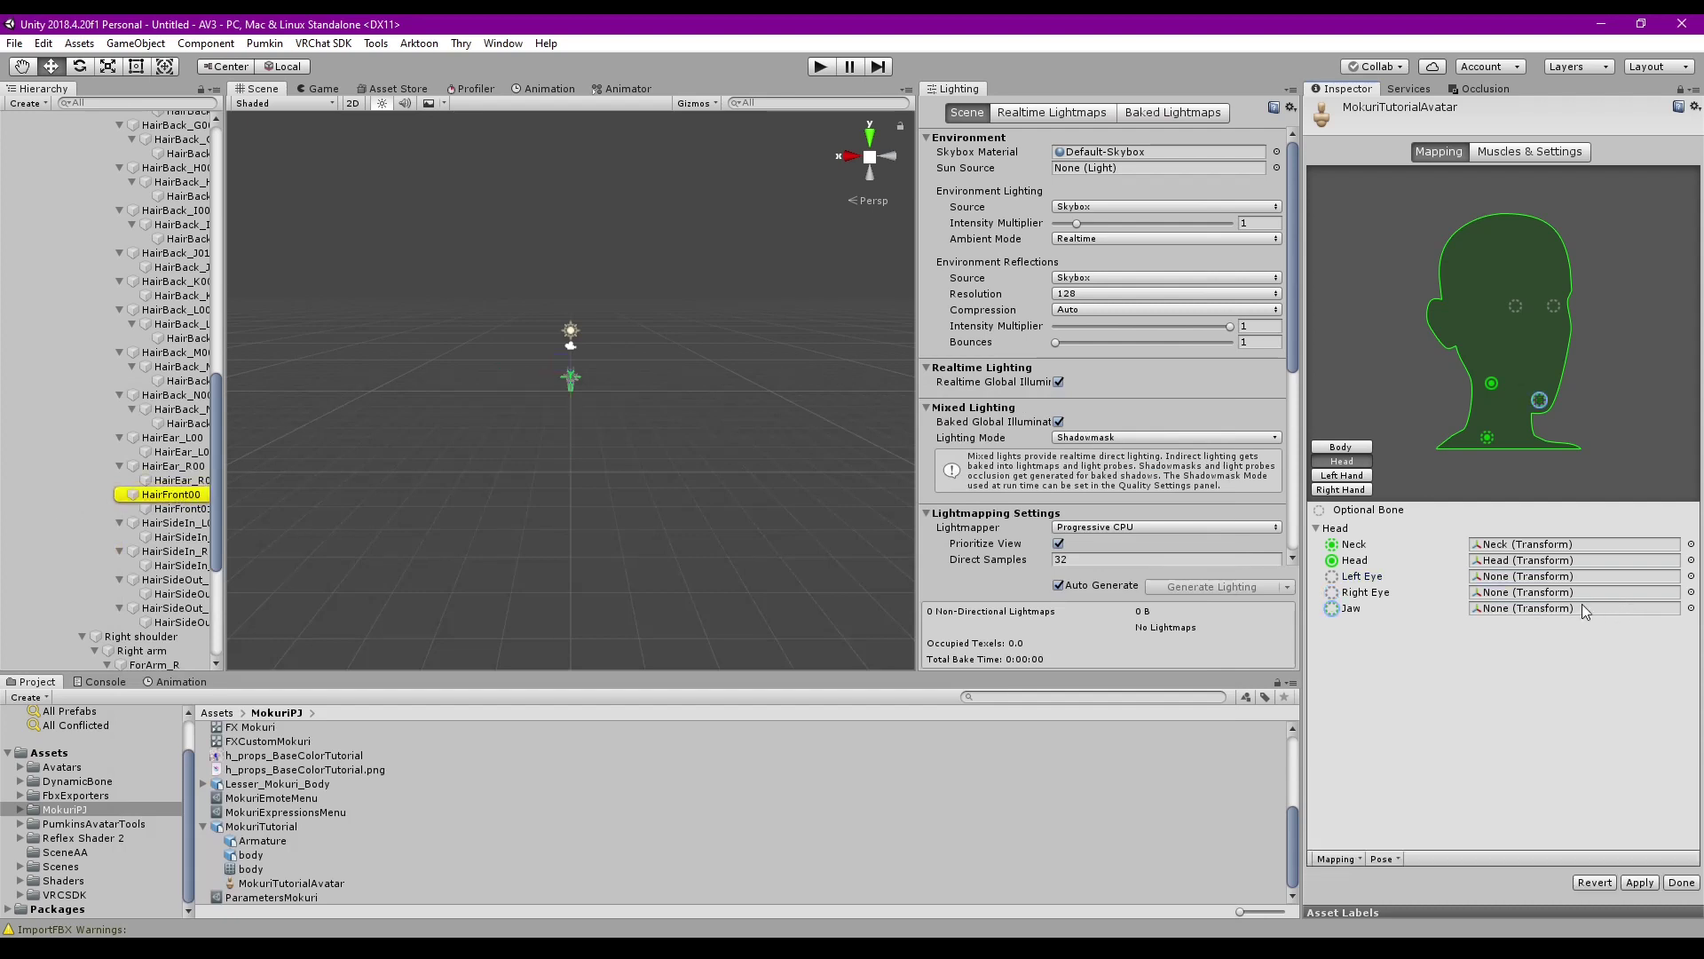
click(1639, 883)
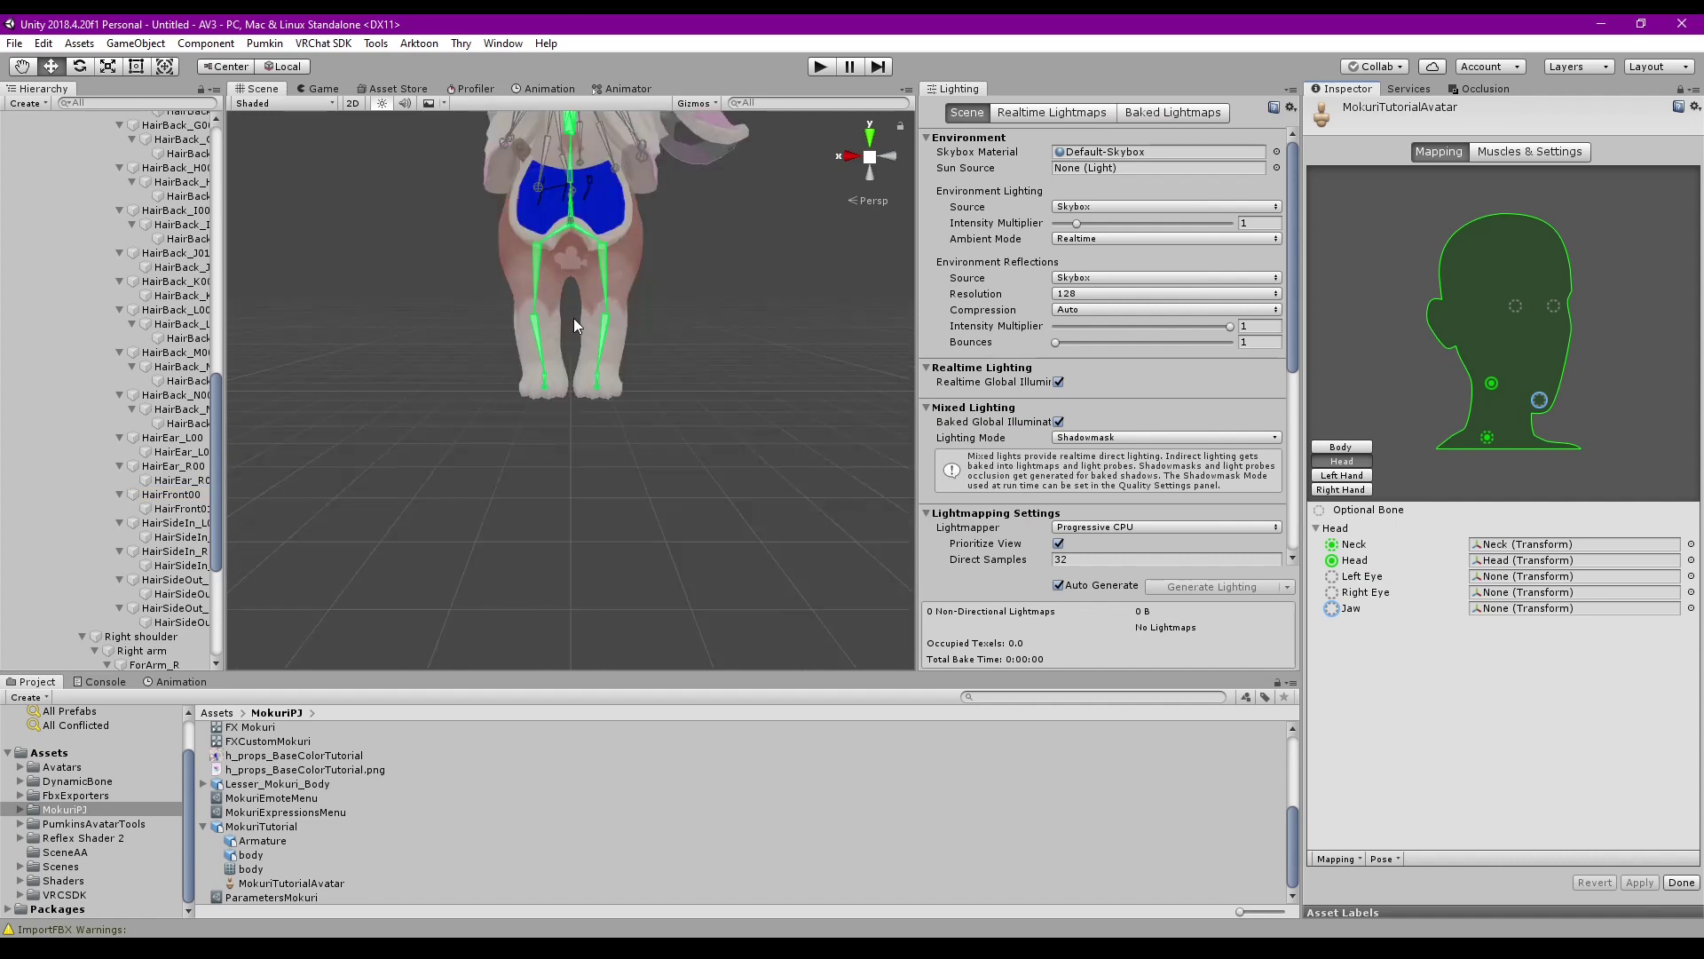
alt+drag(639, 197, 763, 222)
On Muscles & Settings, drag the Open Close slider to preview the limbs flexing
click(1531, 152)
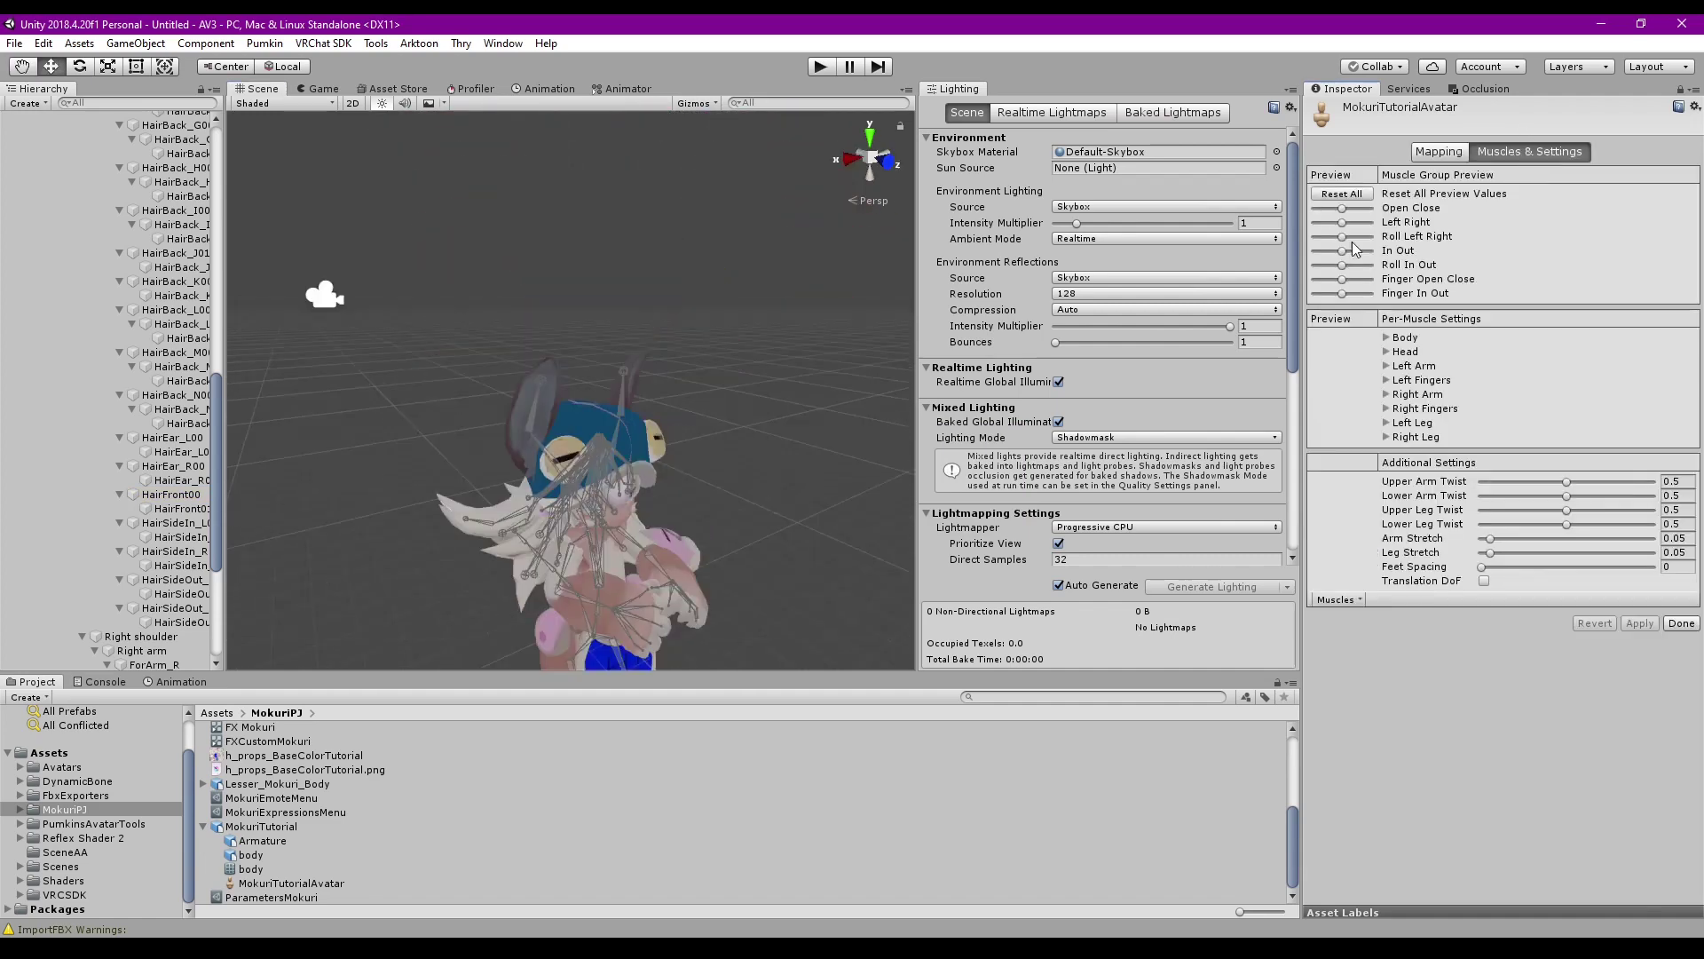
alt+drag(811, 568, 799, 526)
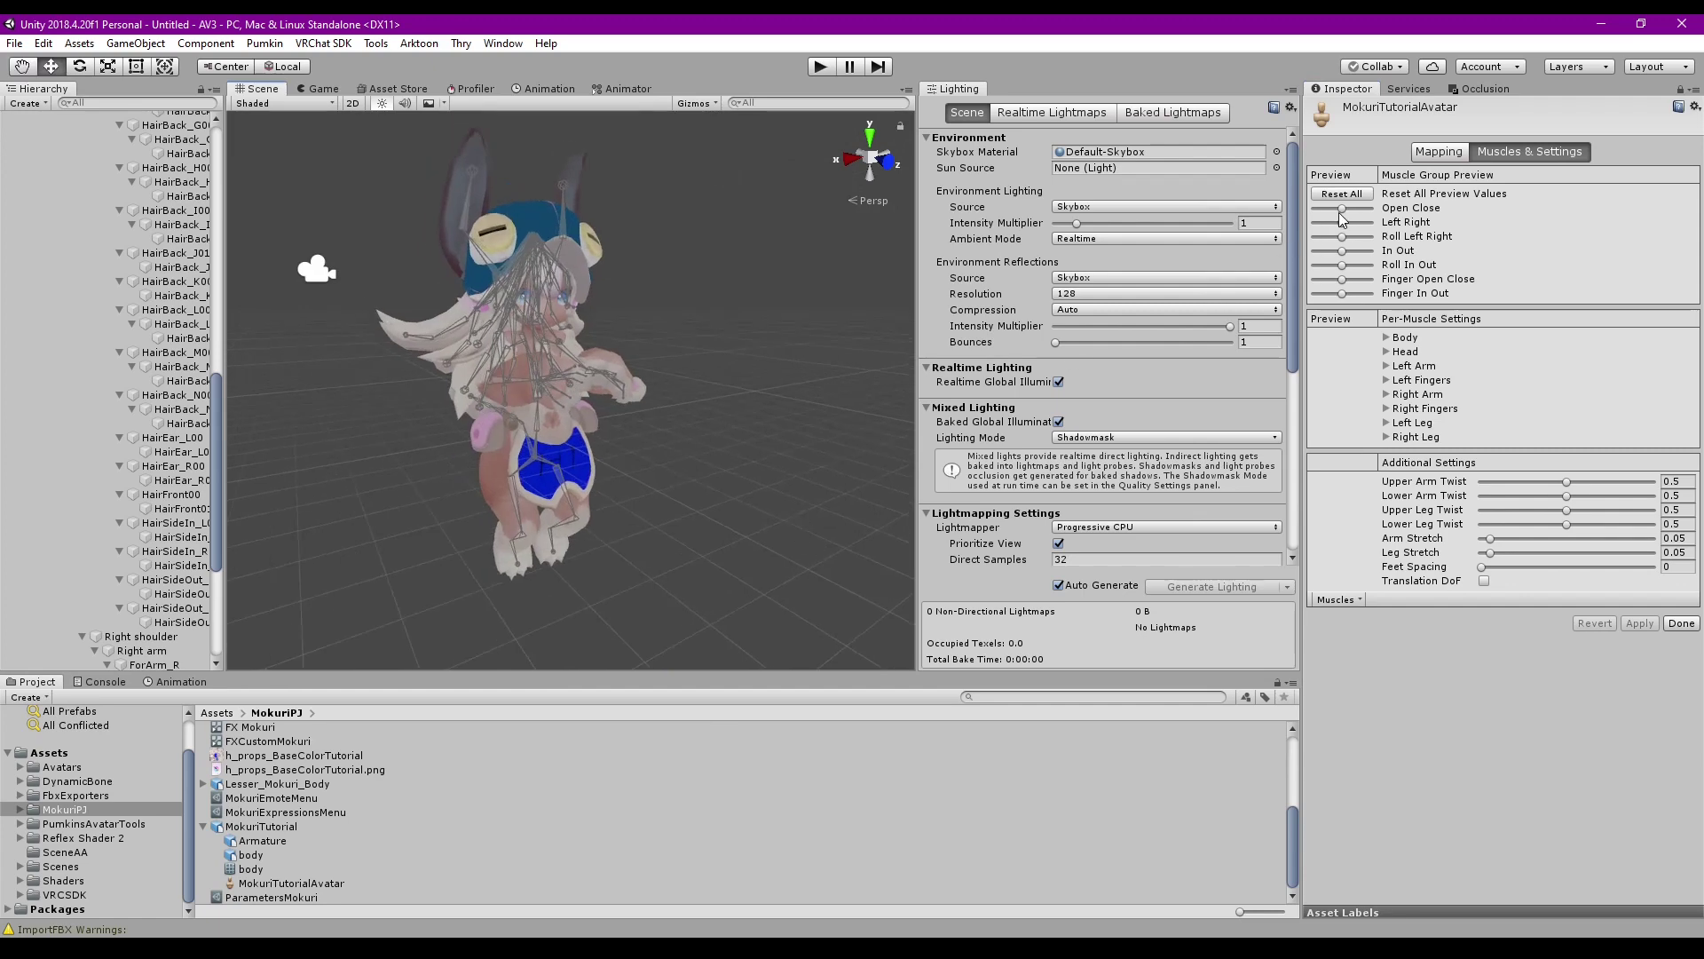
mouse_move(1340, 211)
mouse_down()
mouse_move(1372, 211)
mouse_move(1334, 223)
mouse_move(1354, 226)
mouse_up()
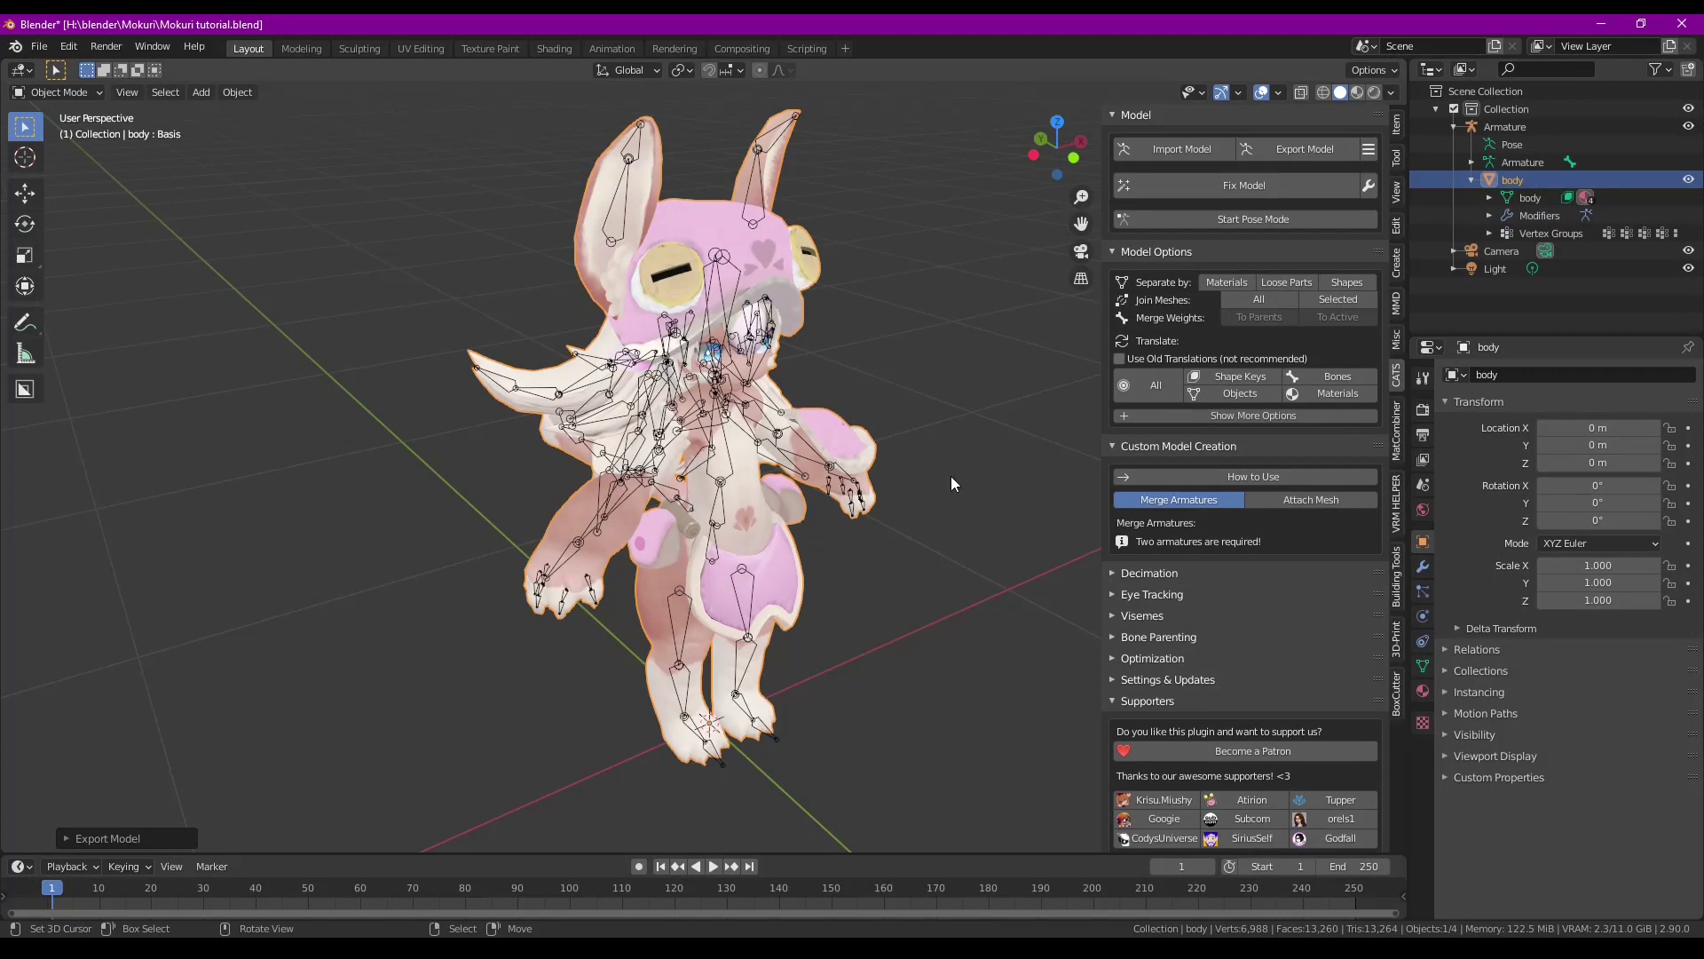
middle_drag(951, 476, 790, 274)
Put the body mesh into Edit Mode with face selection
key(ctrl+Tab)
click(890, 275)
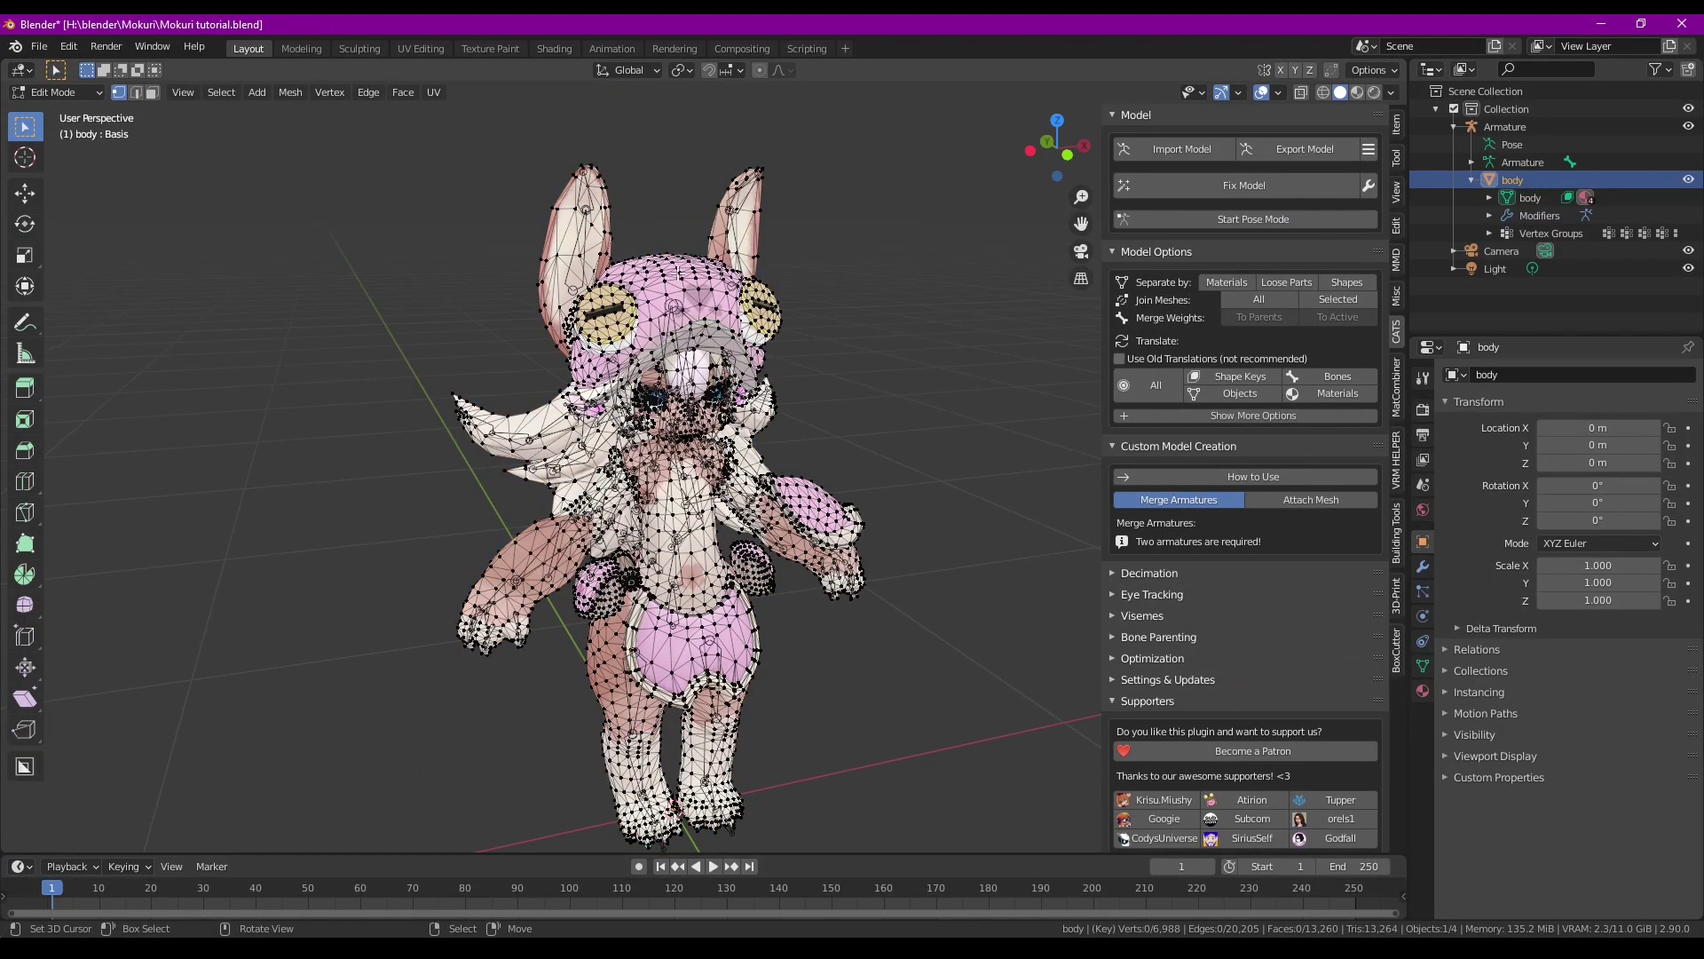
key(3)
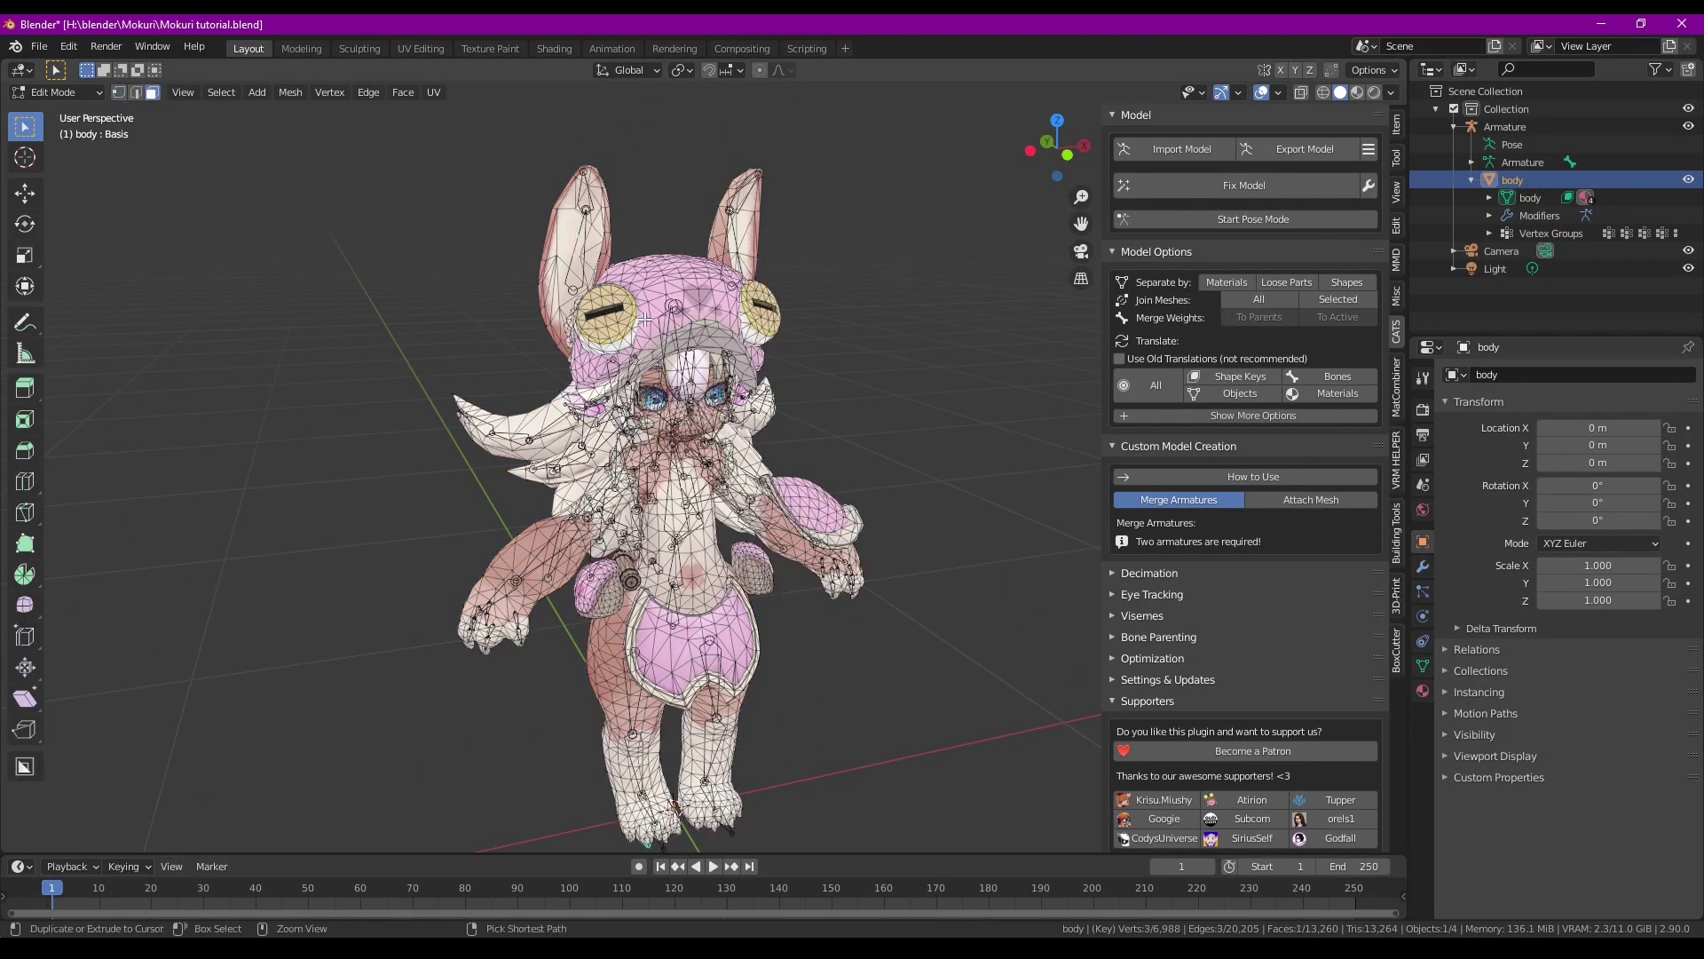
Select a left-ear face and grow it with Ctrl+L and L to the whole ear
key(ctrl+l)
middle_drag(645, 319, 600, 327)
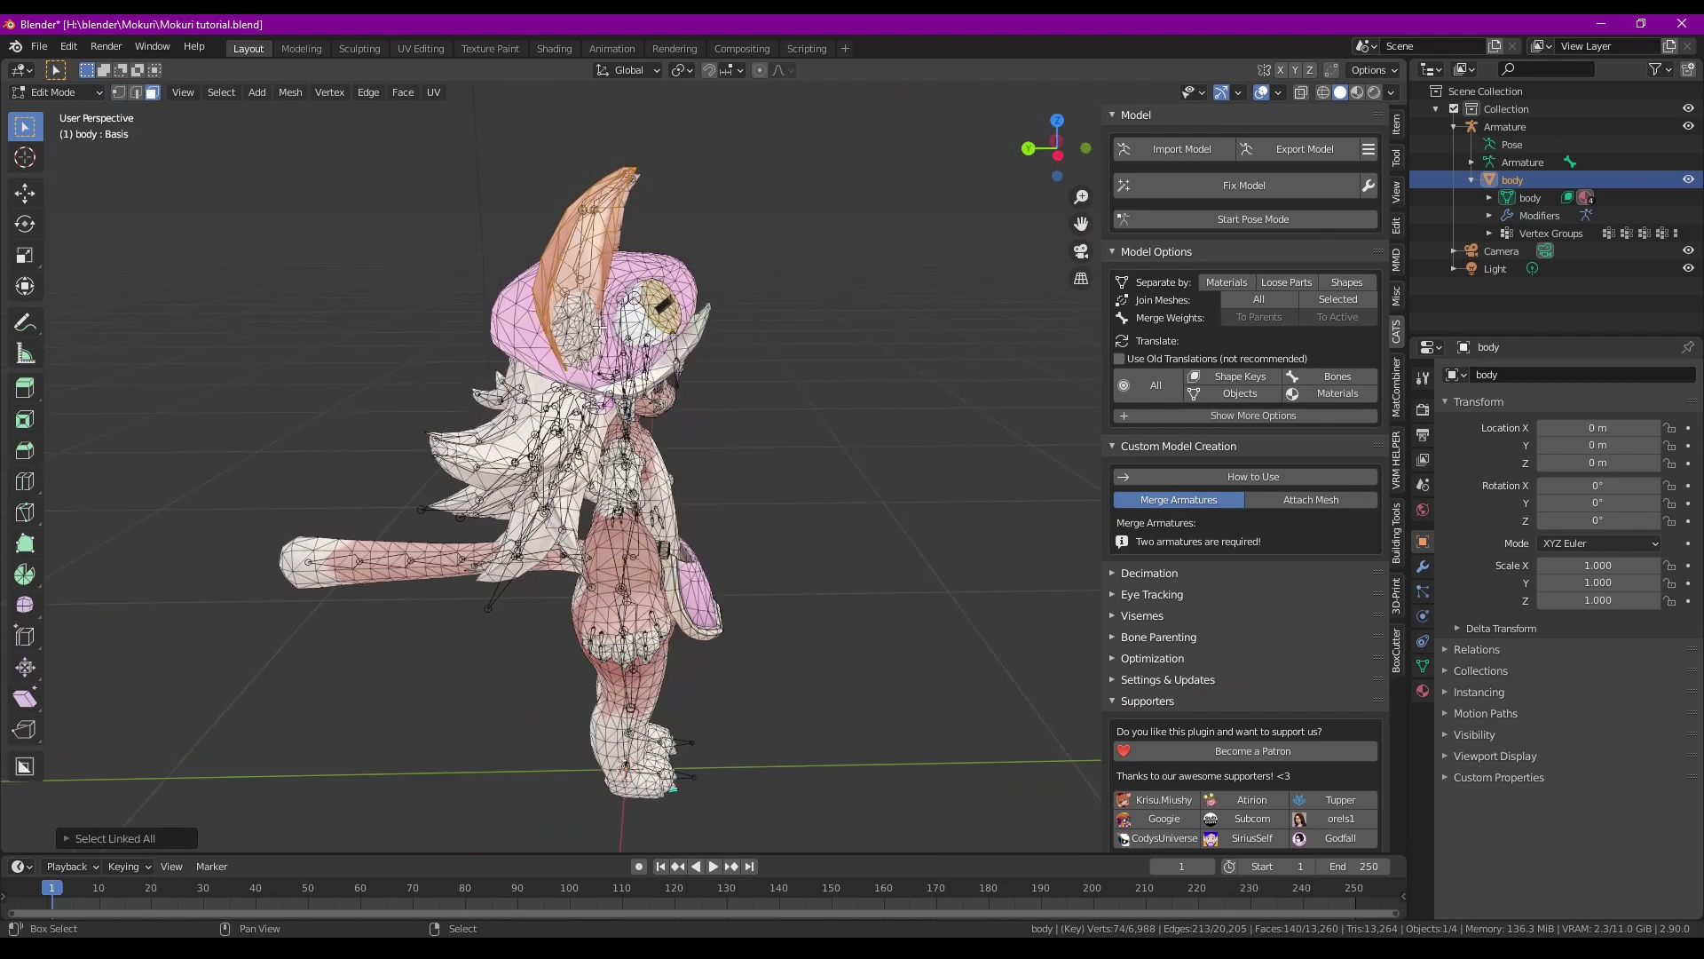
key(l)
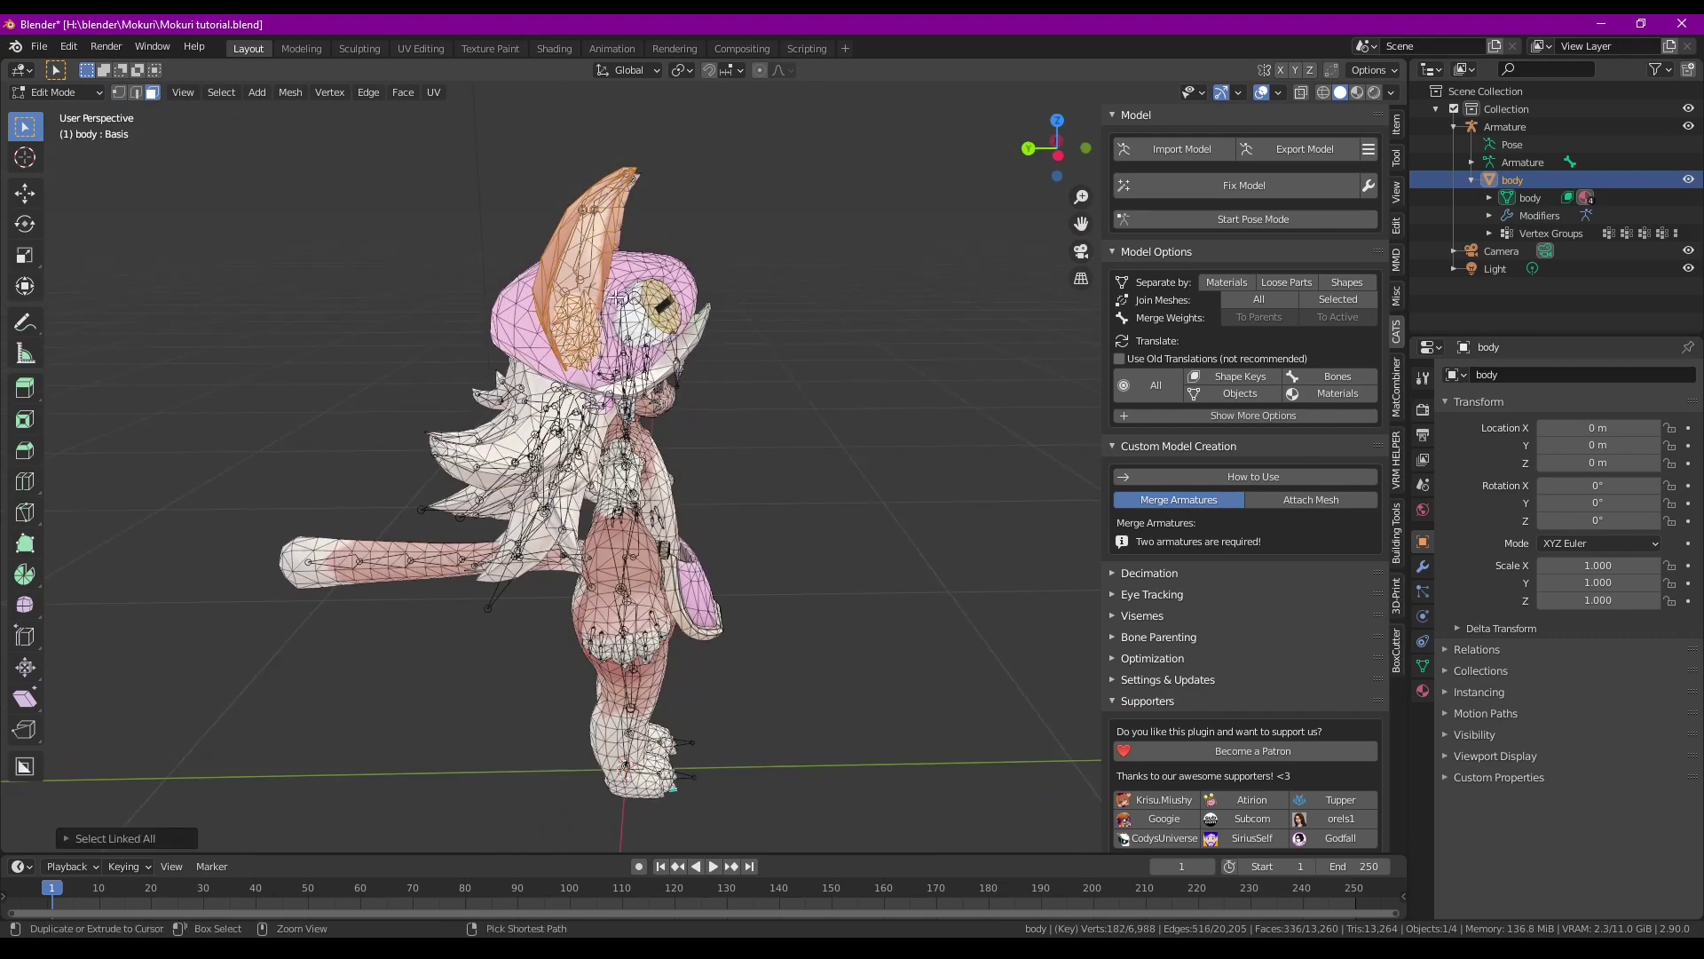
middle_drag(734, 262, 692, 286)
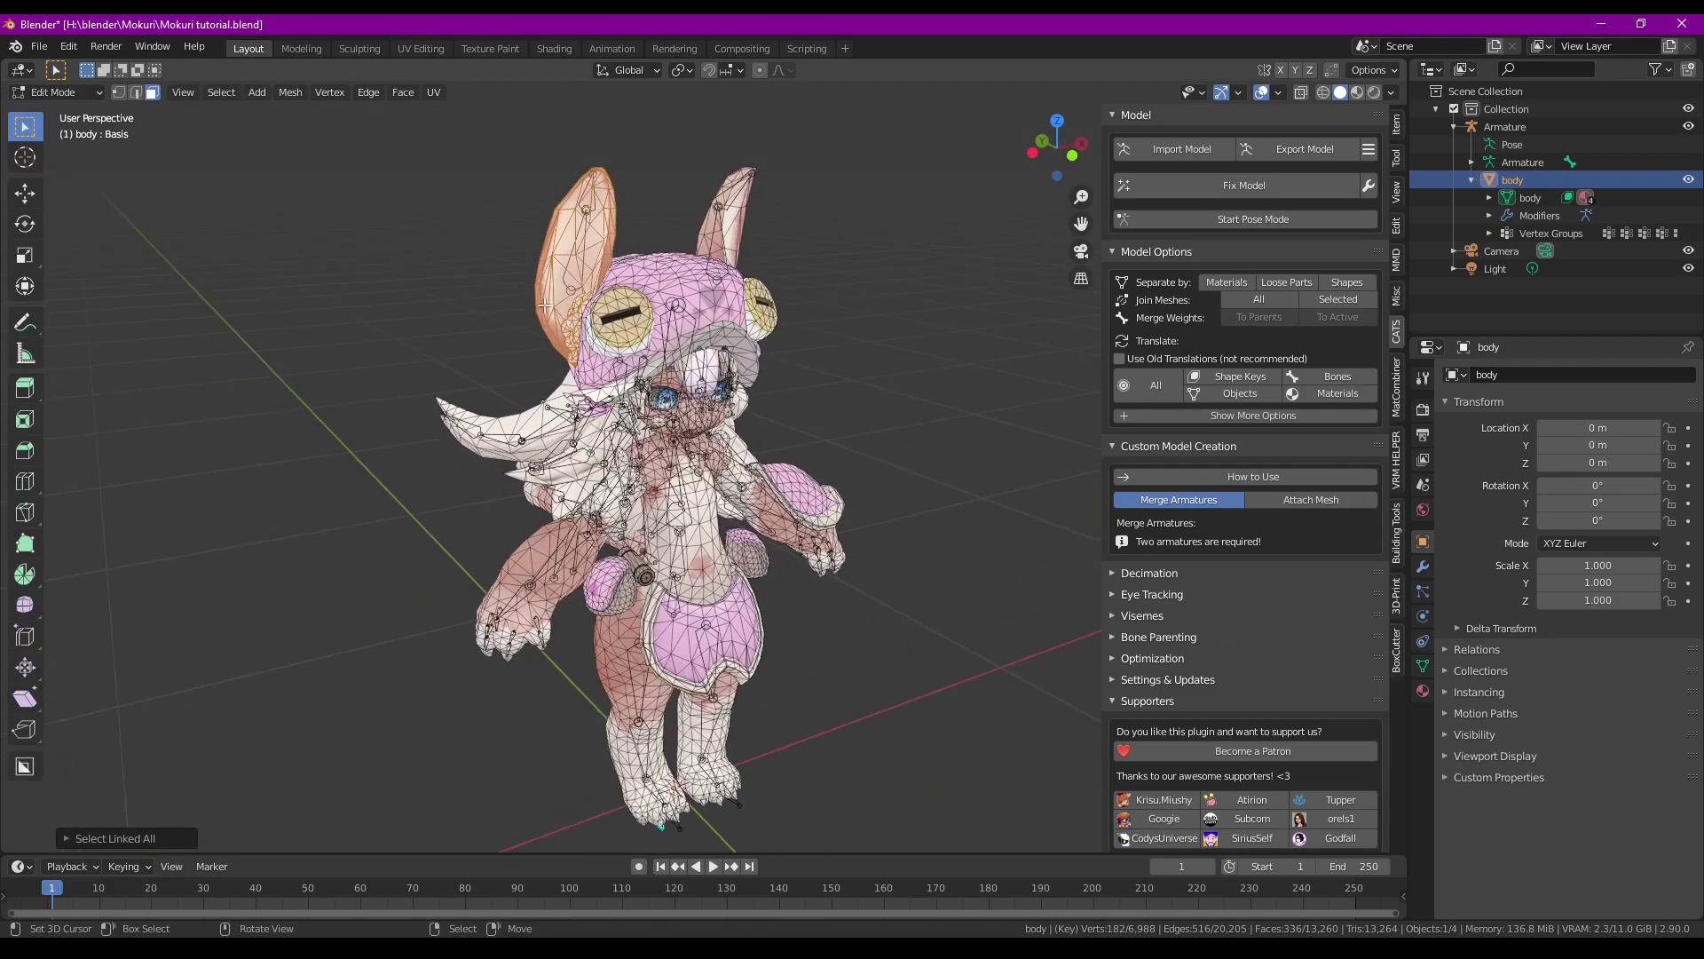
click(583, 219)
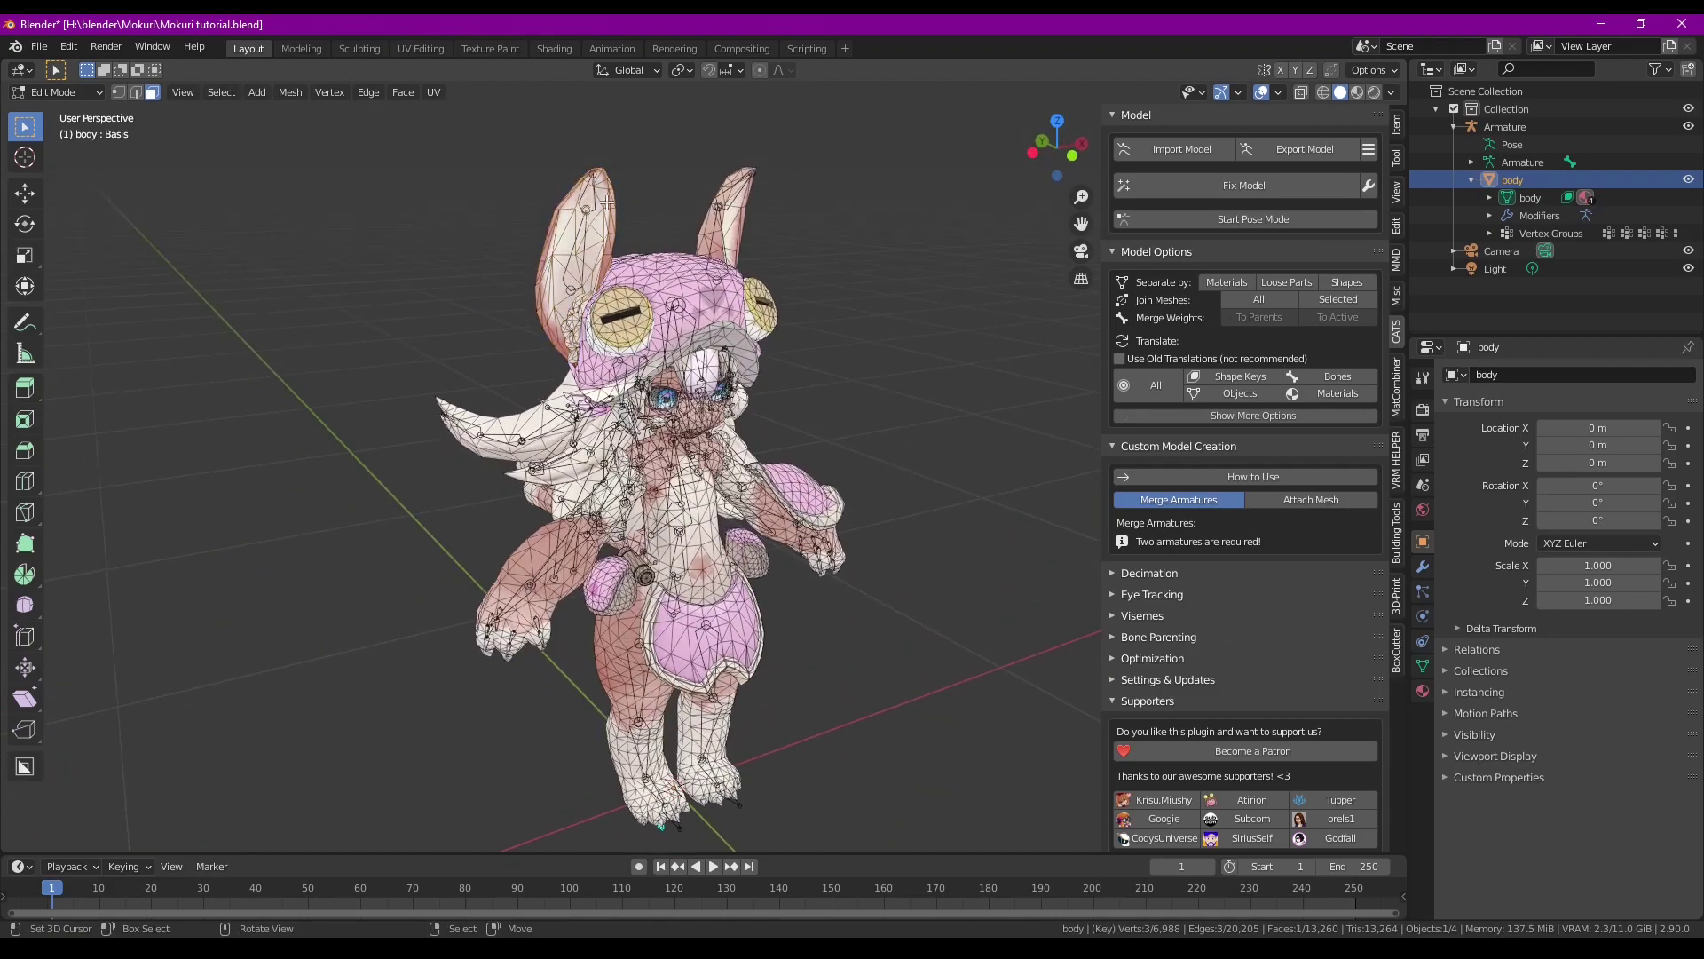
key(ctrl+l)
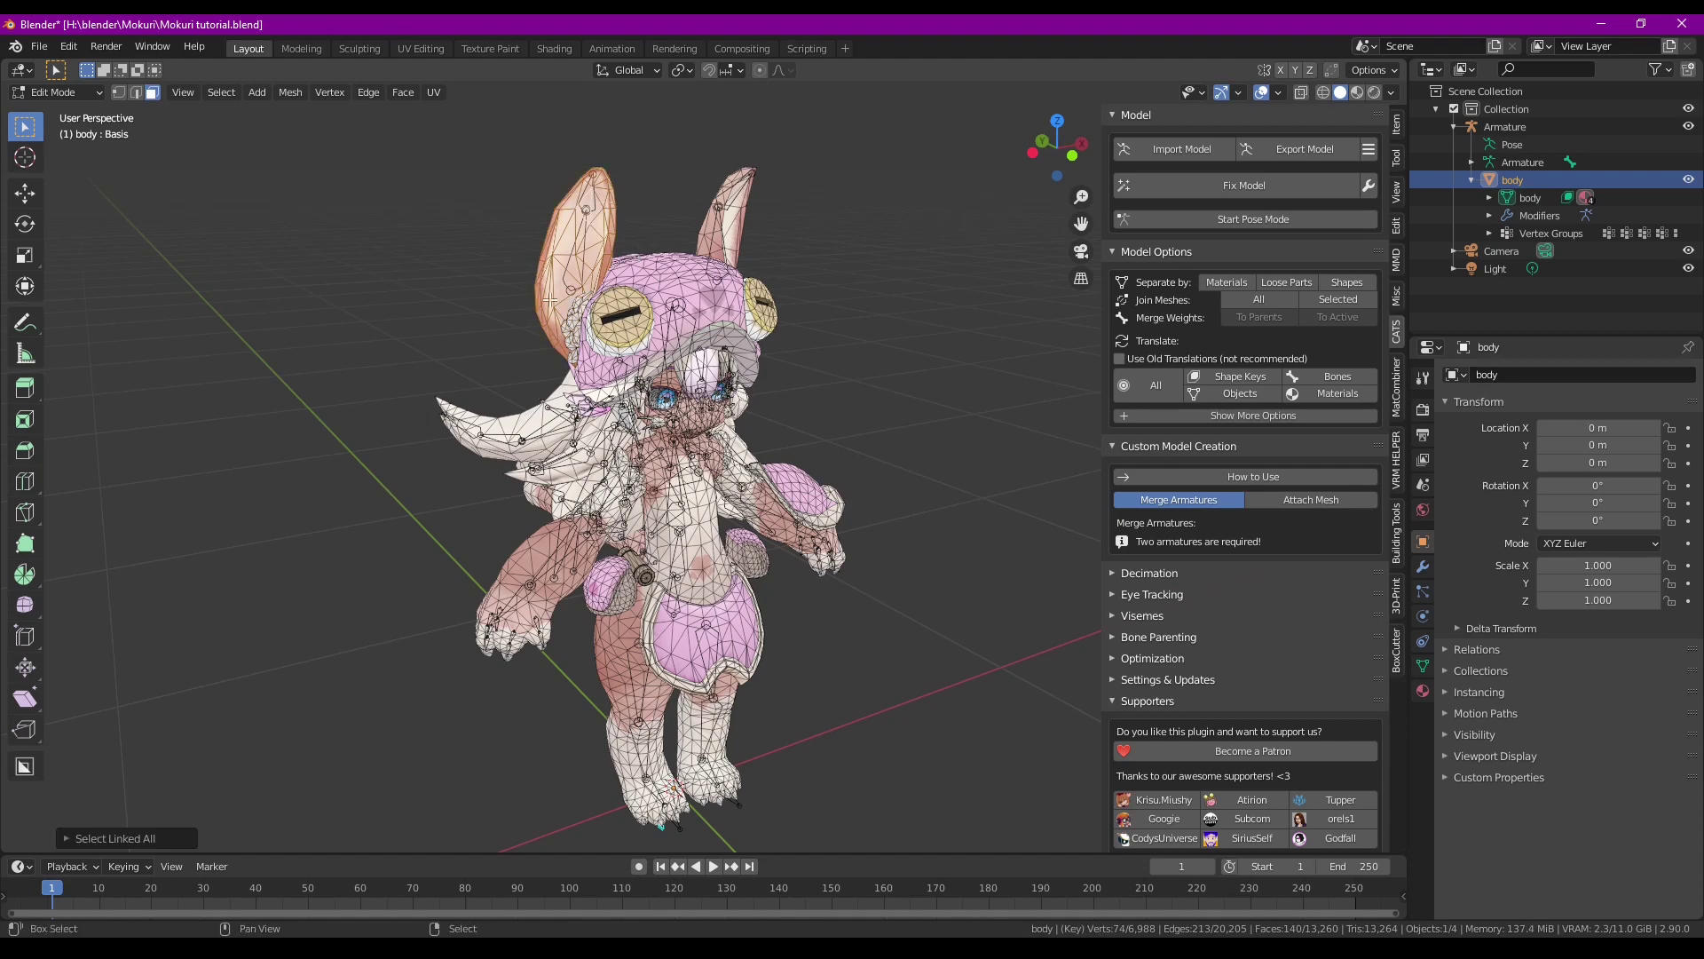
middle_drag(550, 302, 622, 293)
key(l)
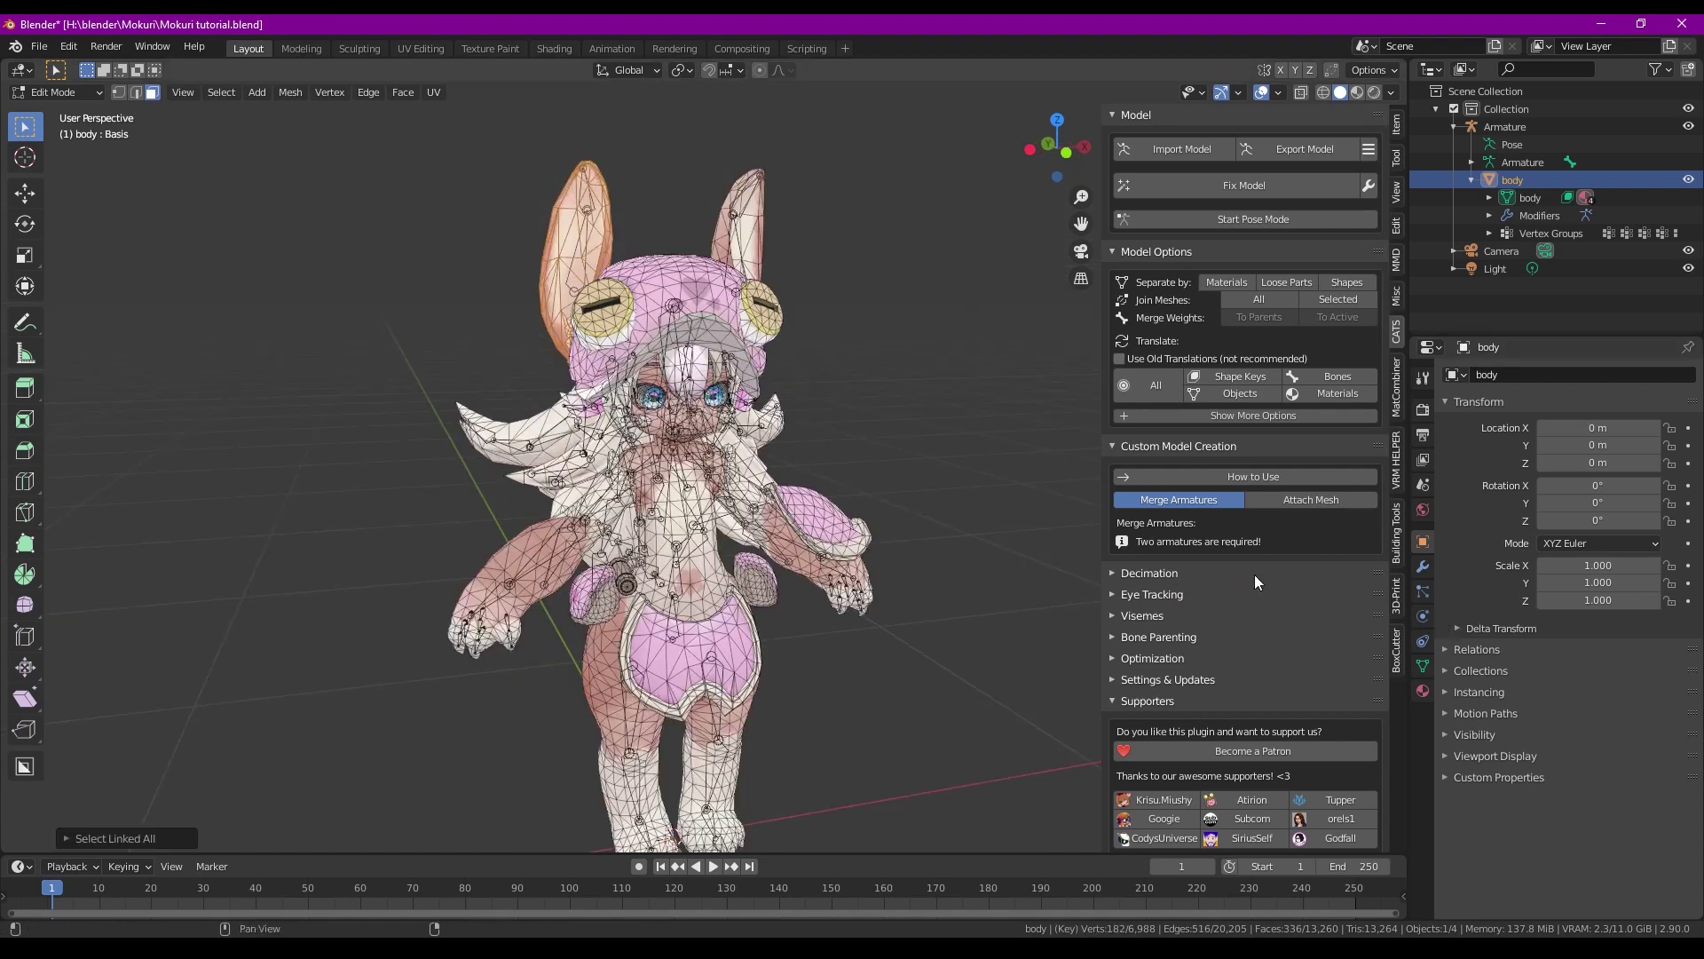
In Object Data properties, make Head the active vertex group and assign the left ear
click(1422, 665)
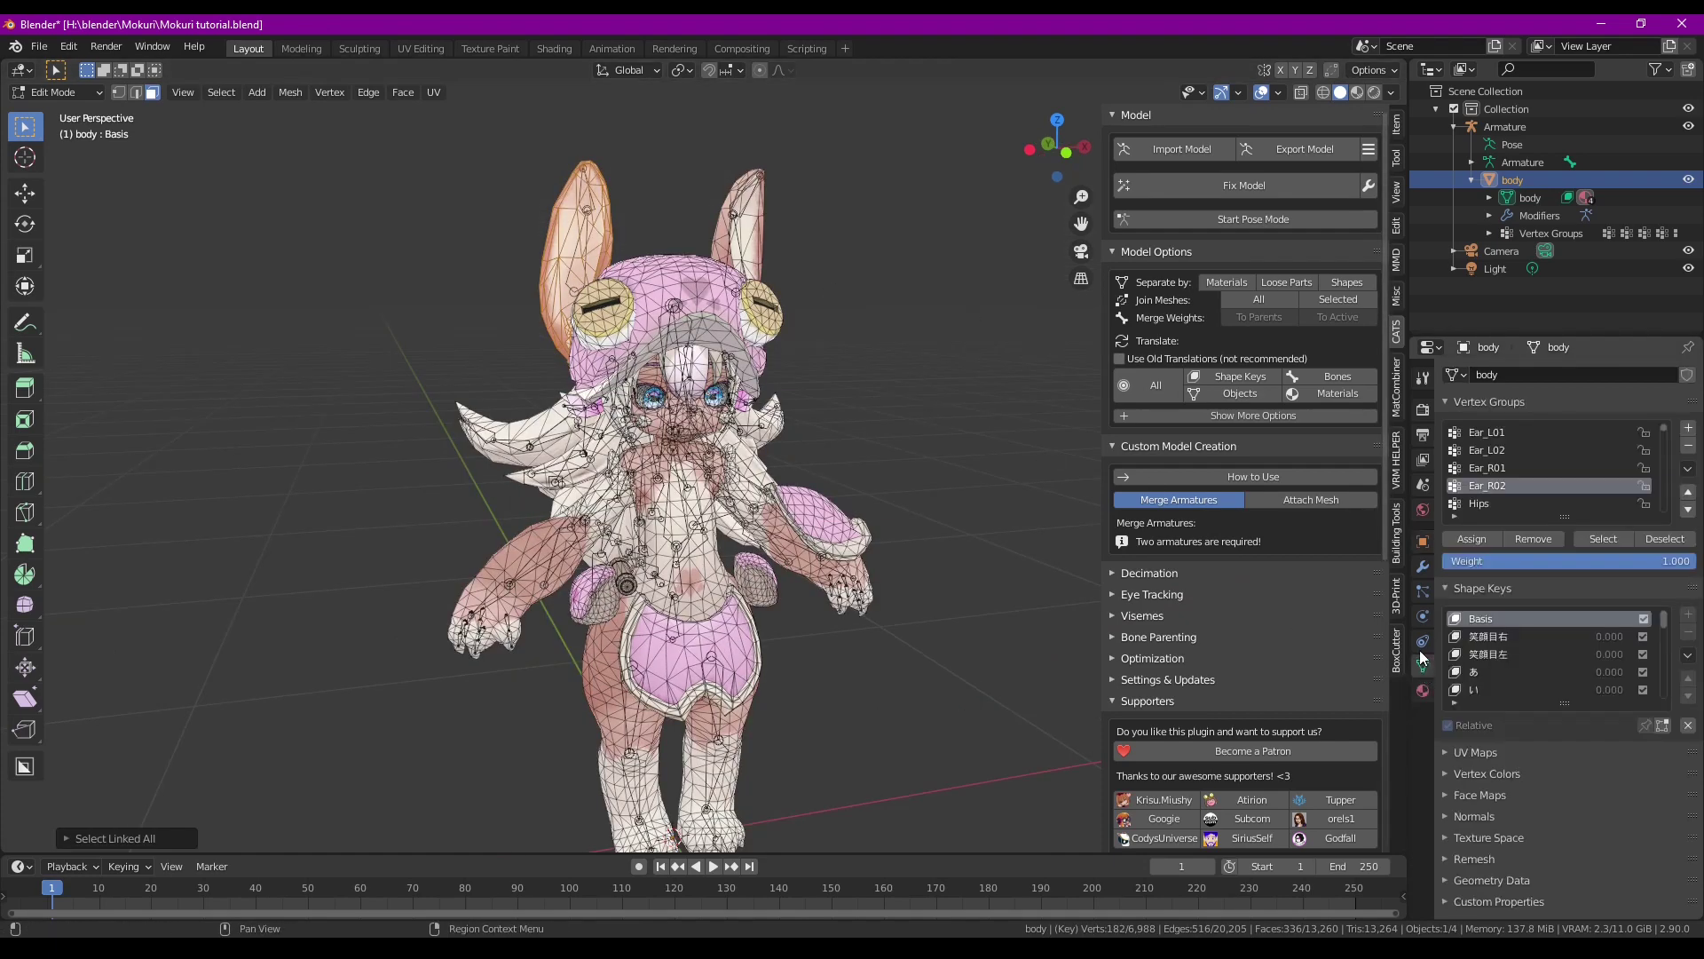
scroll(1504, 494, down, 5)
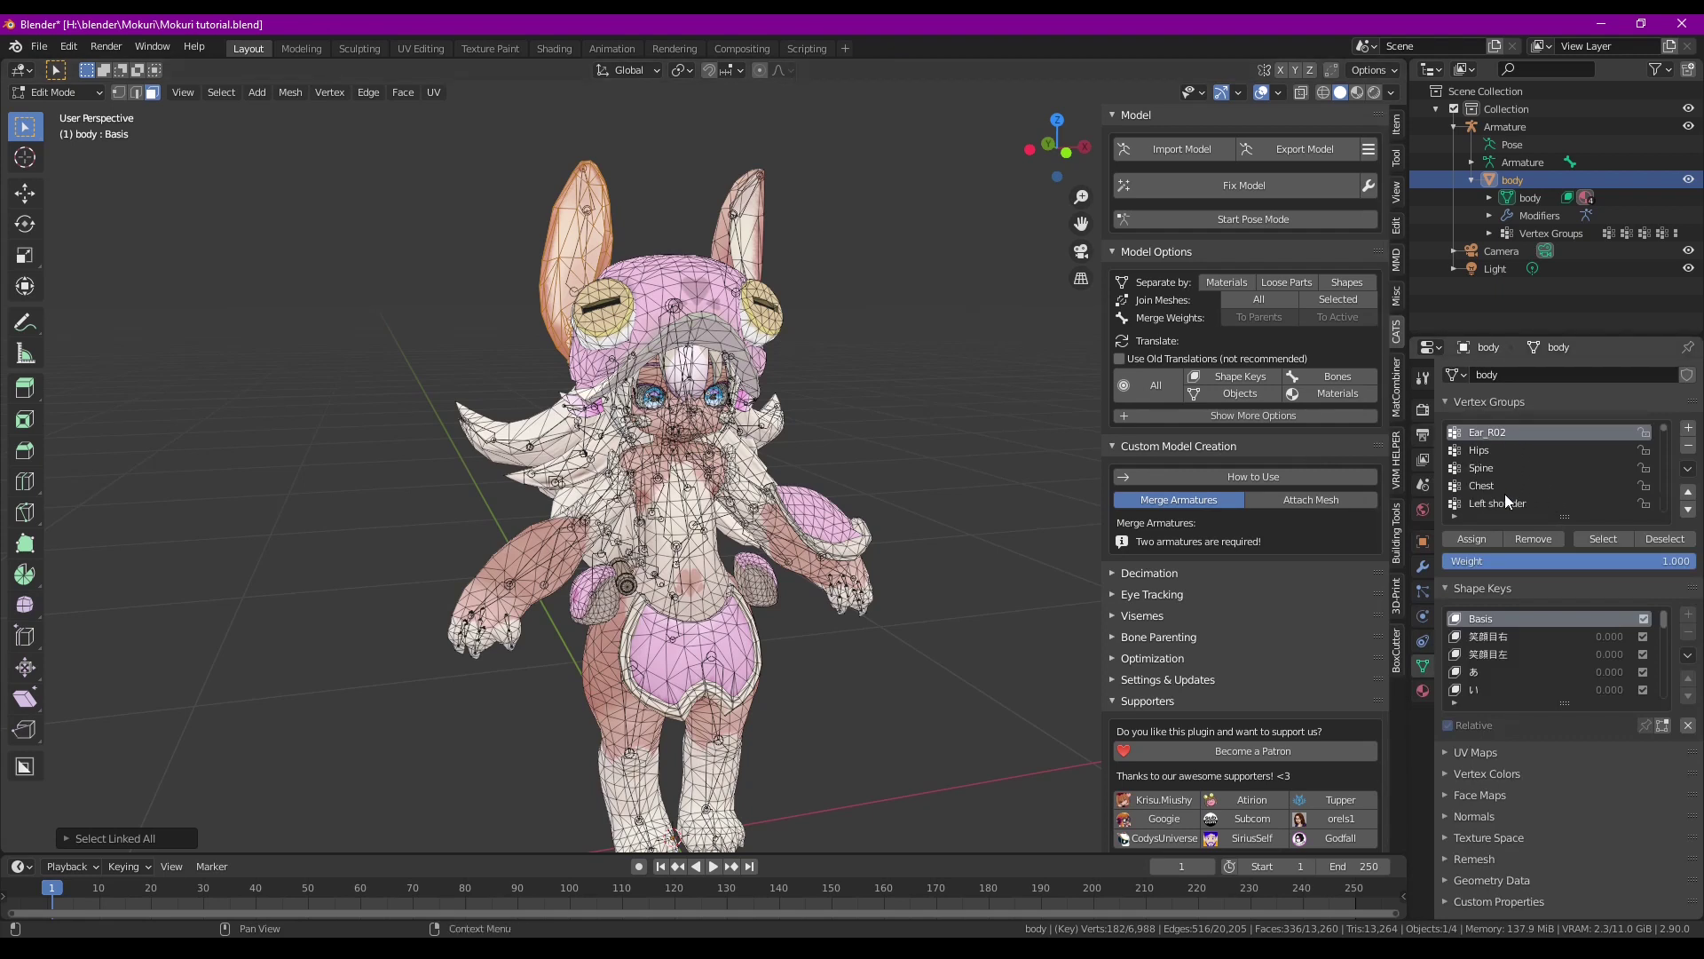
mouse_move(1669, 444)
mouse_down()
mouse_move(1680, 479)
mouse_move(1689, 459)
mouse_up()
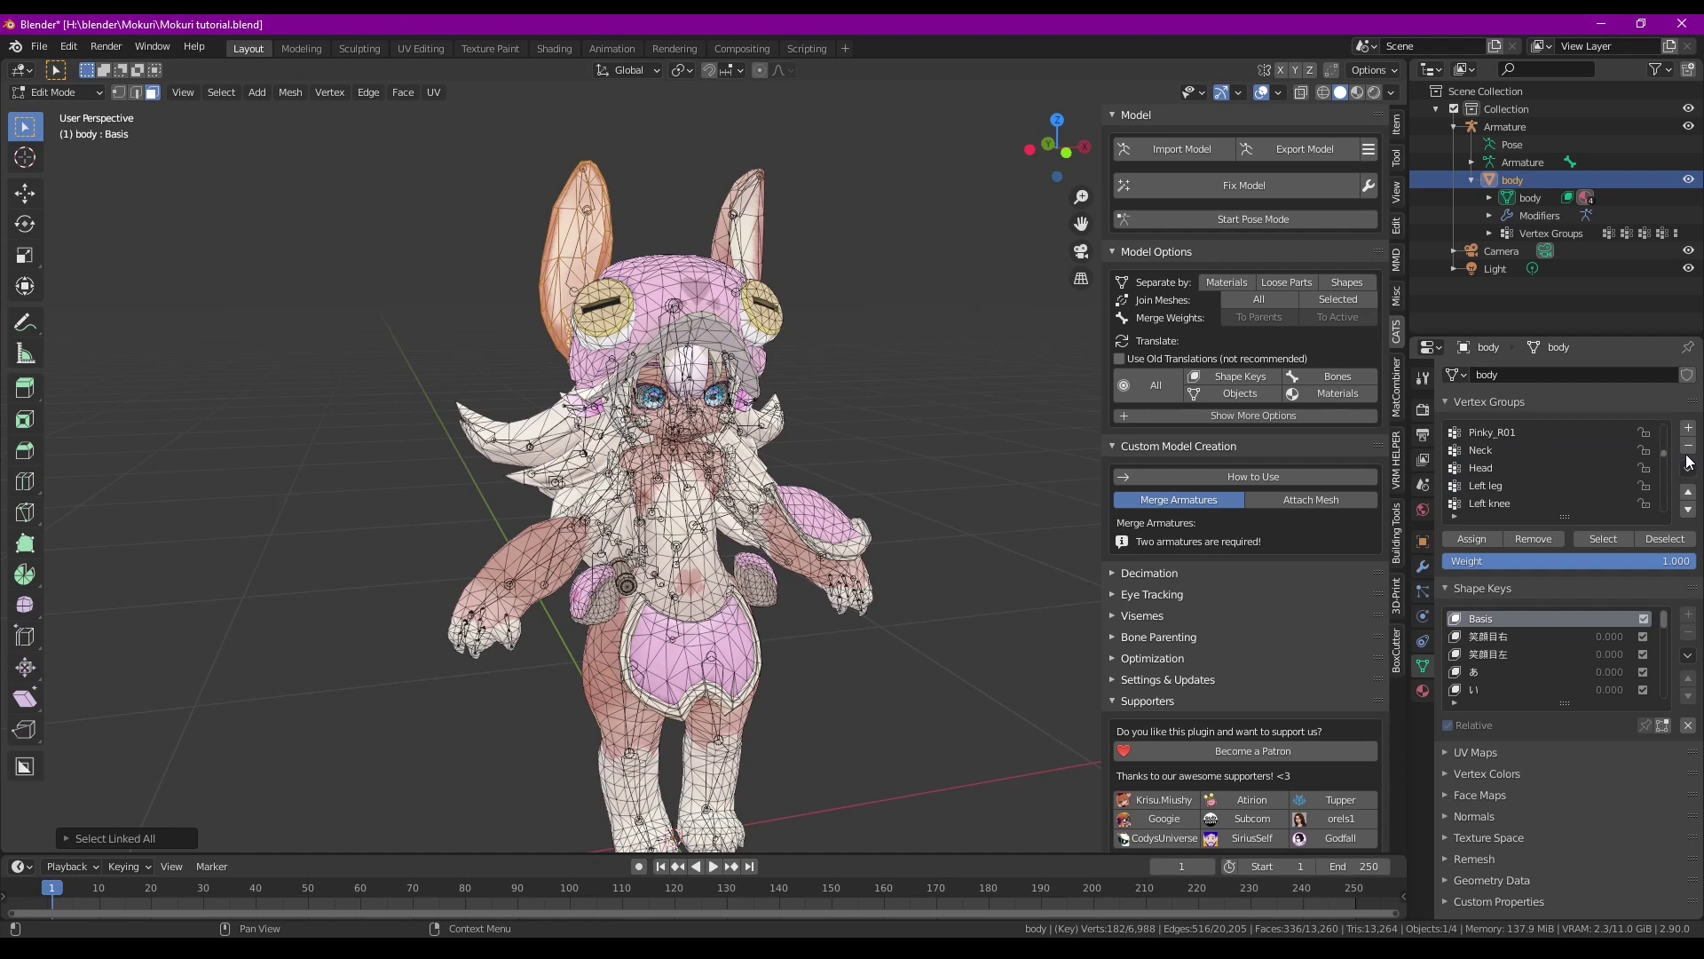
click(1488, 467)
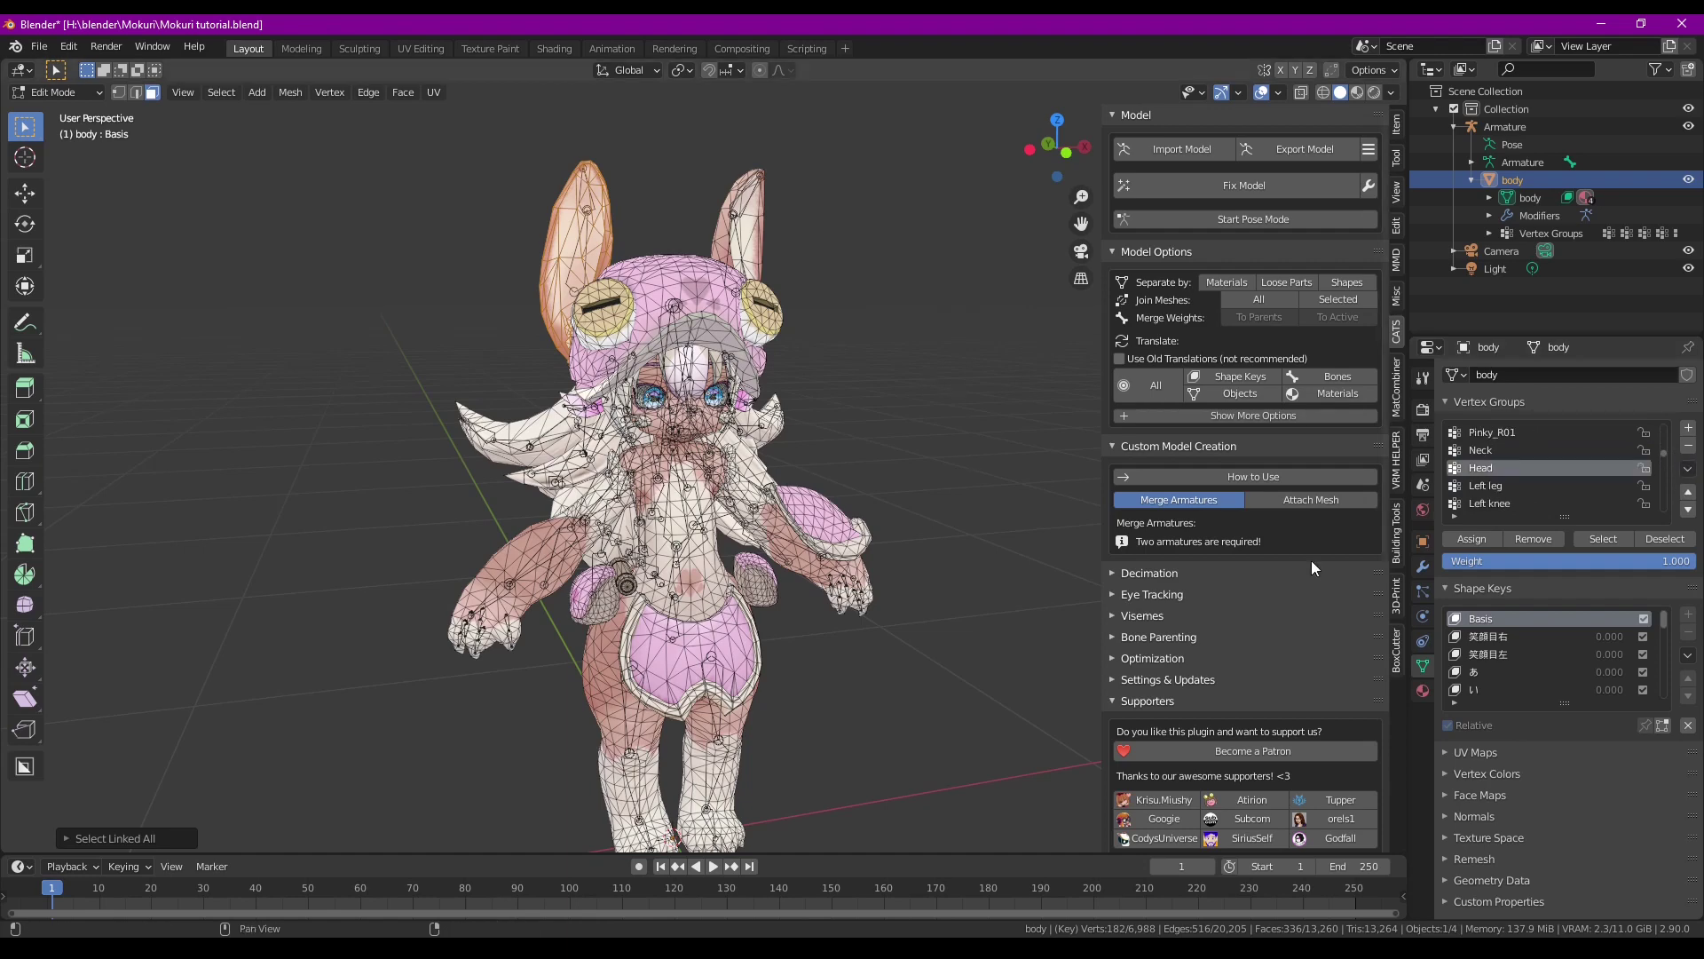
click(1471, 540)
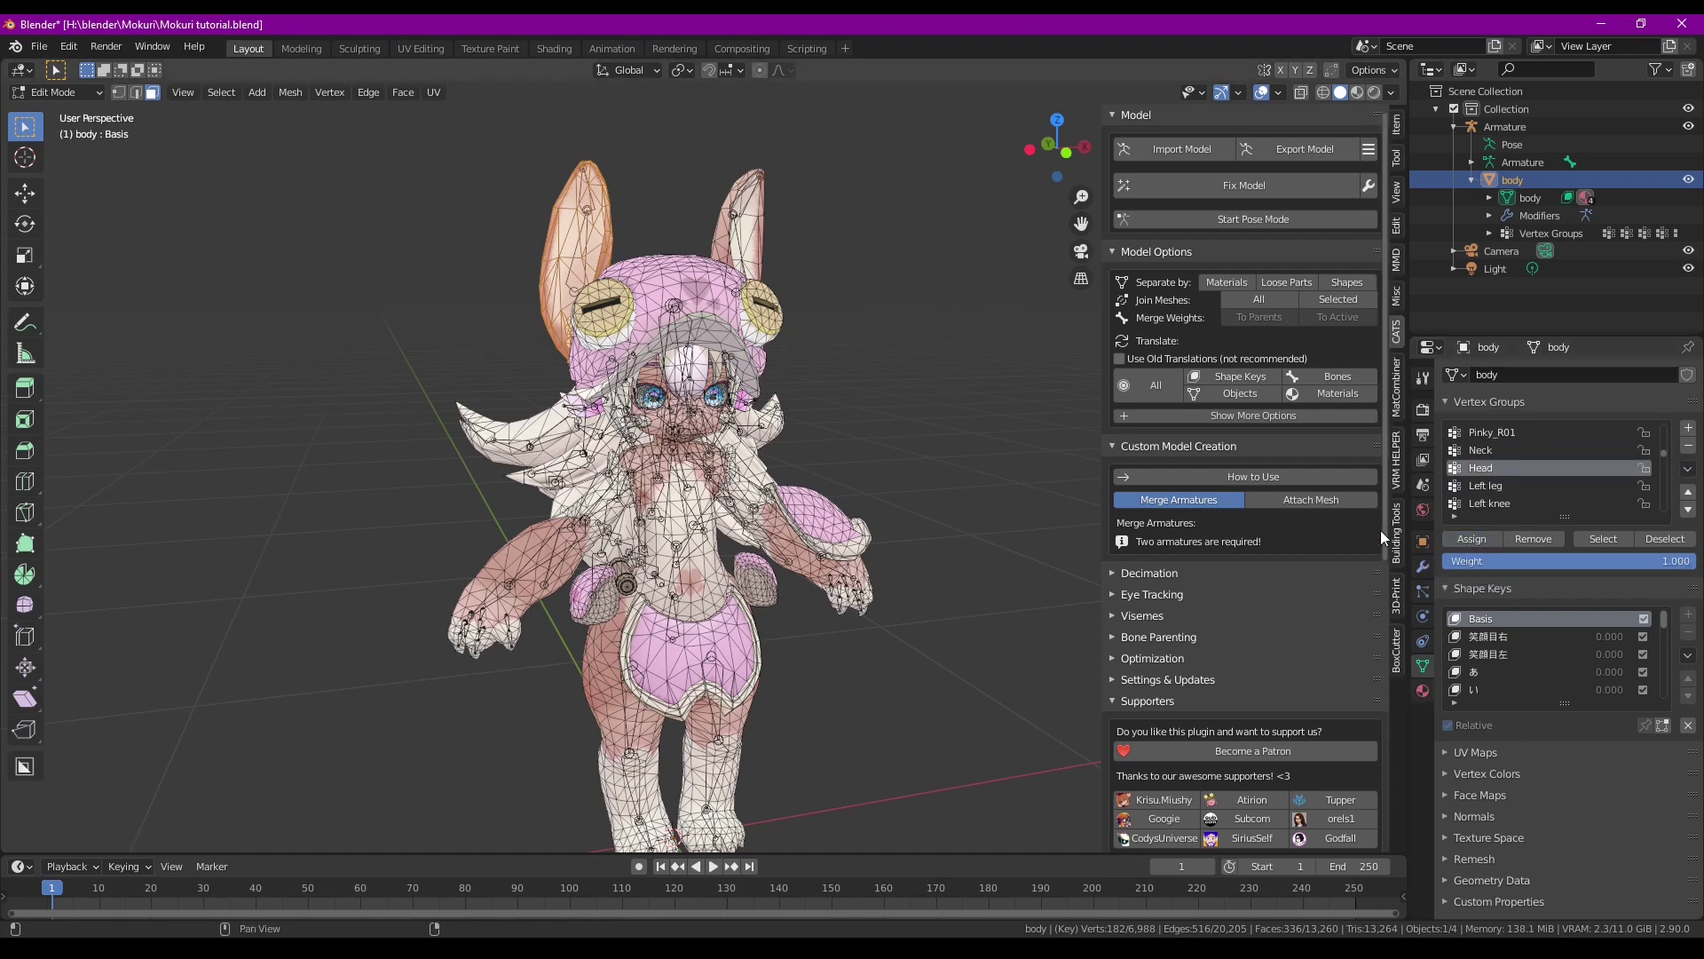
Select the whole right ear with Ctrl+L and assign it to the Head group
middle_drag(976, 337, 876, 277)
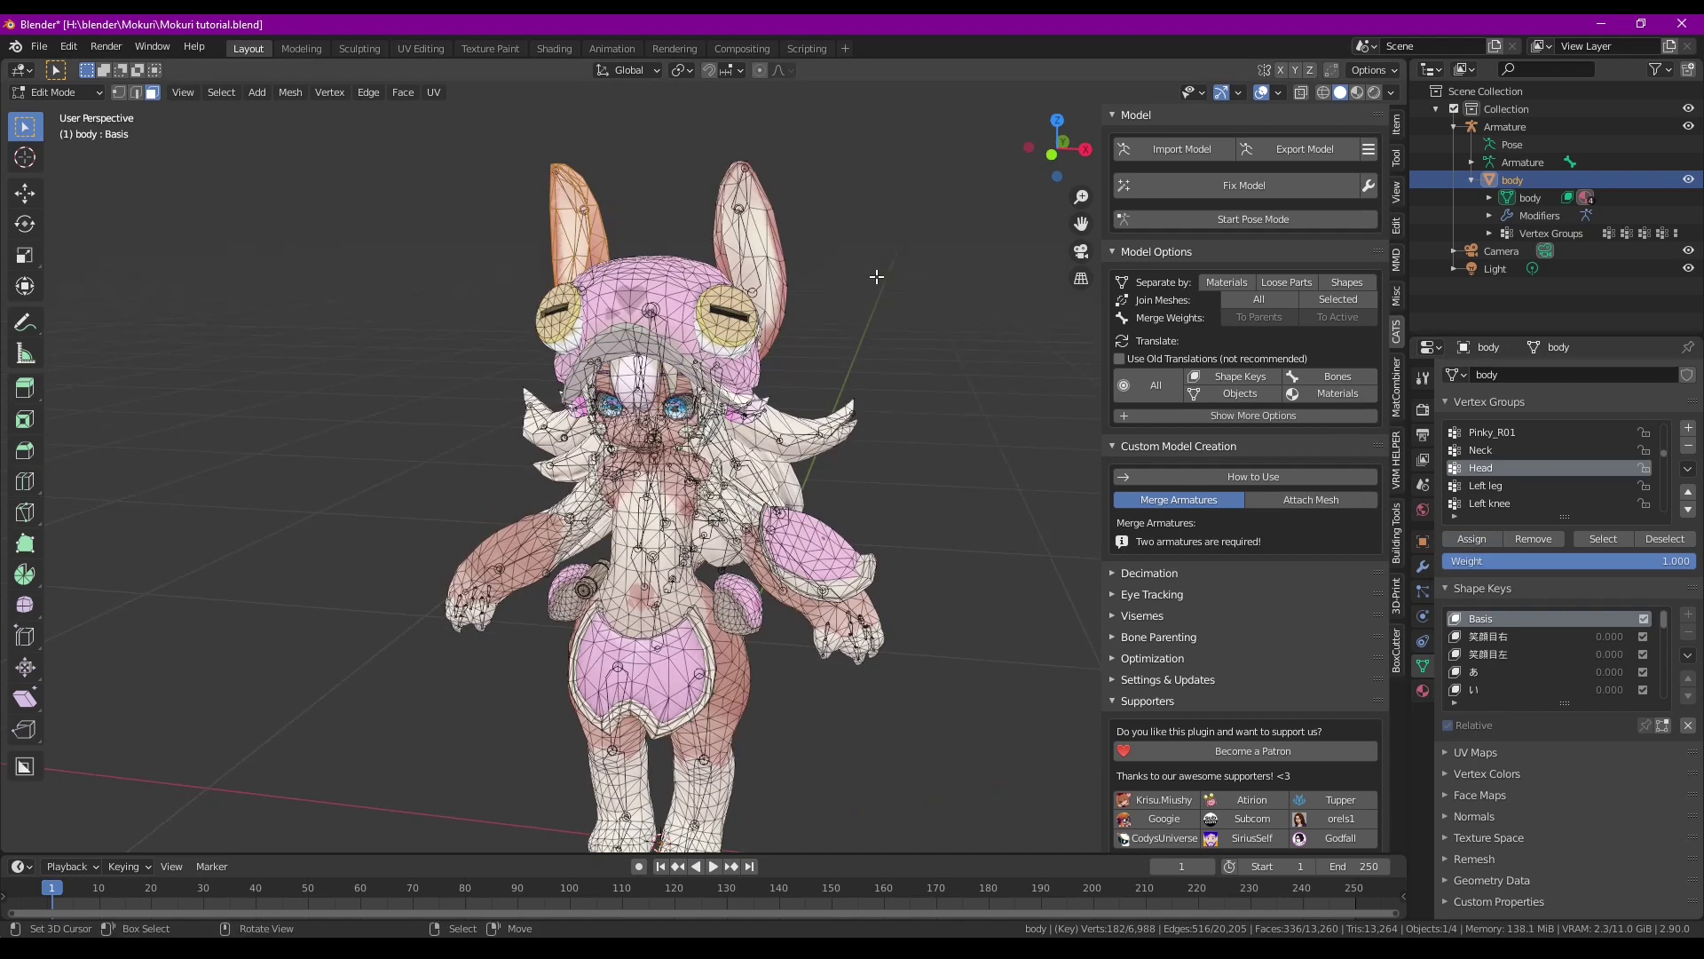
click(758, 188)
key(ctrl+l)
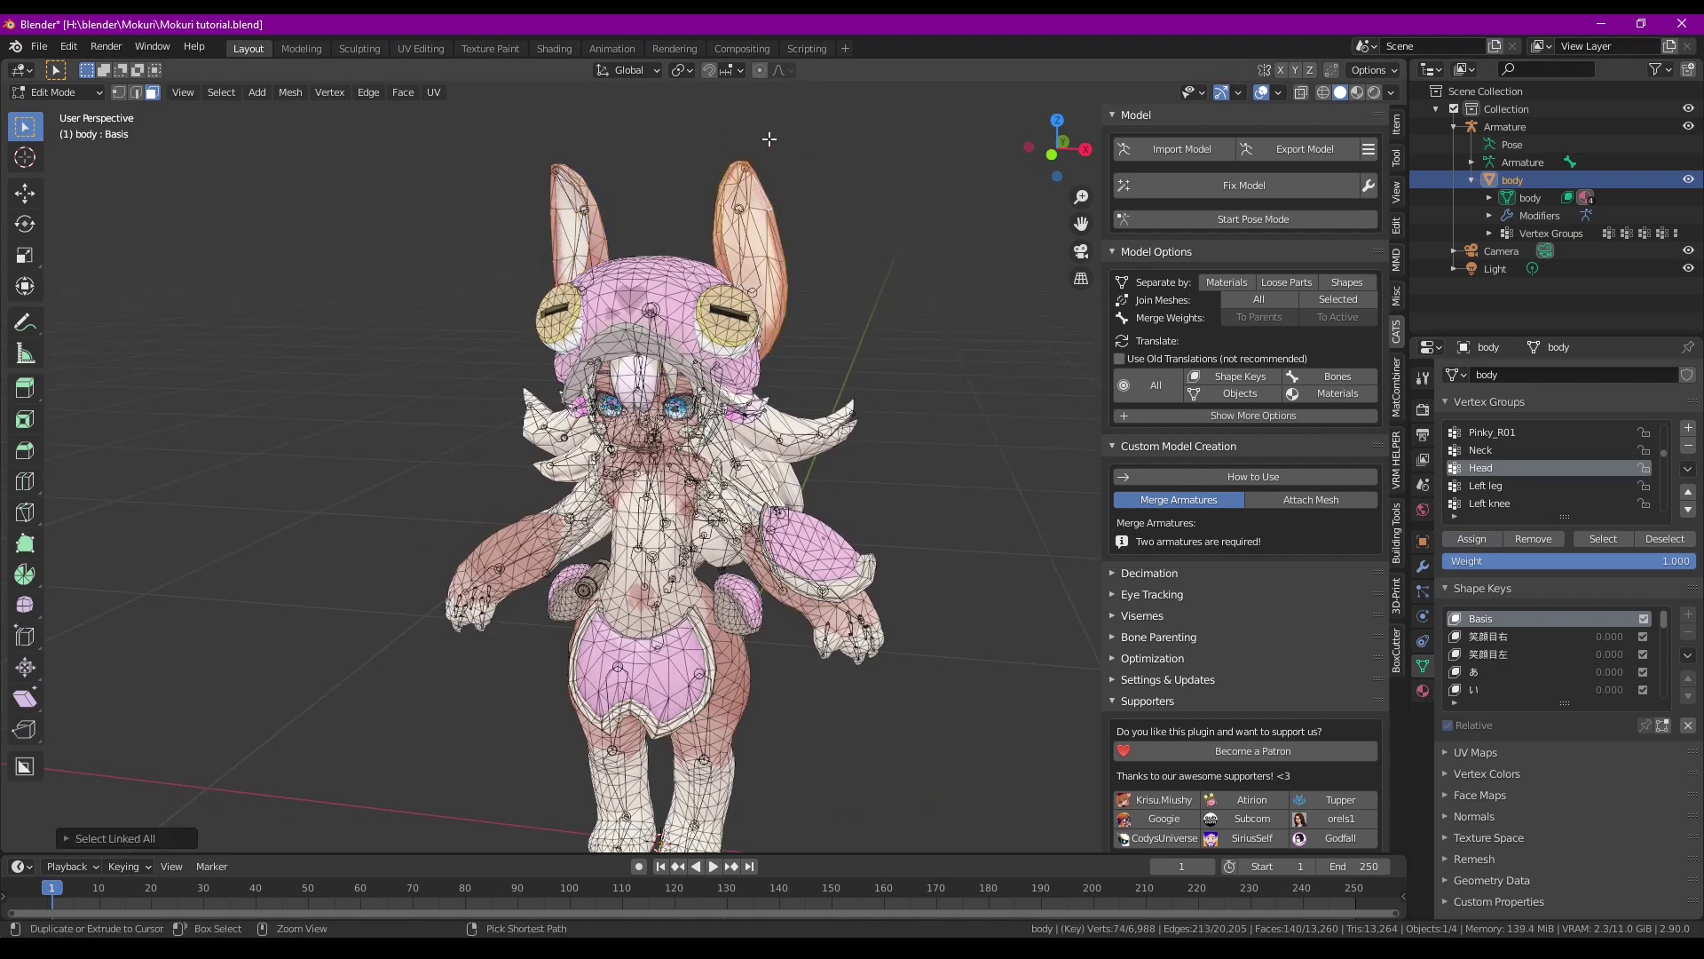
middle_drag(860, 259, 774, 324)
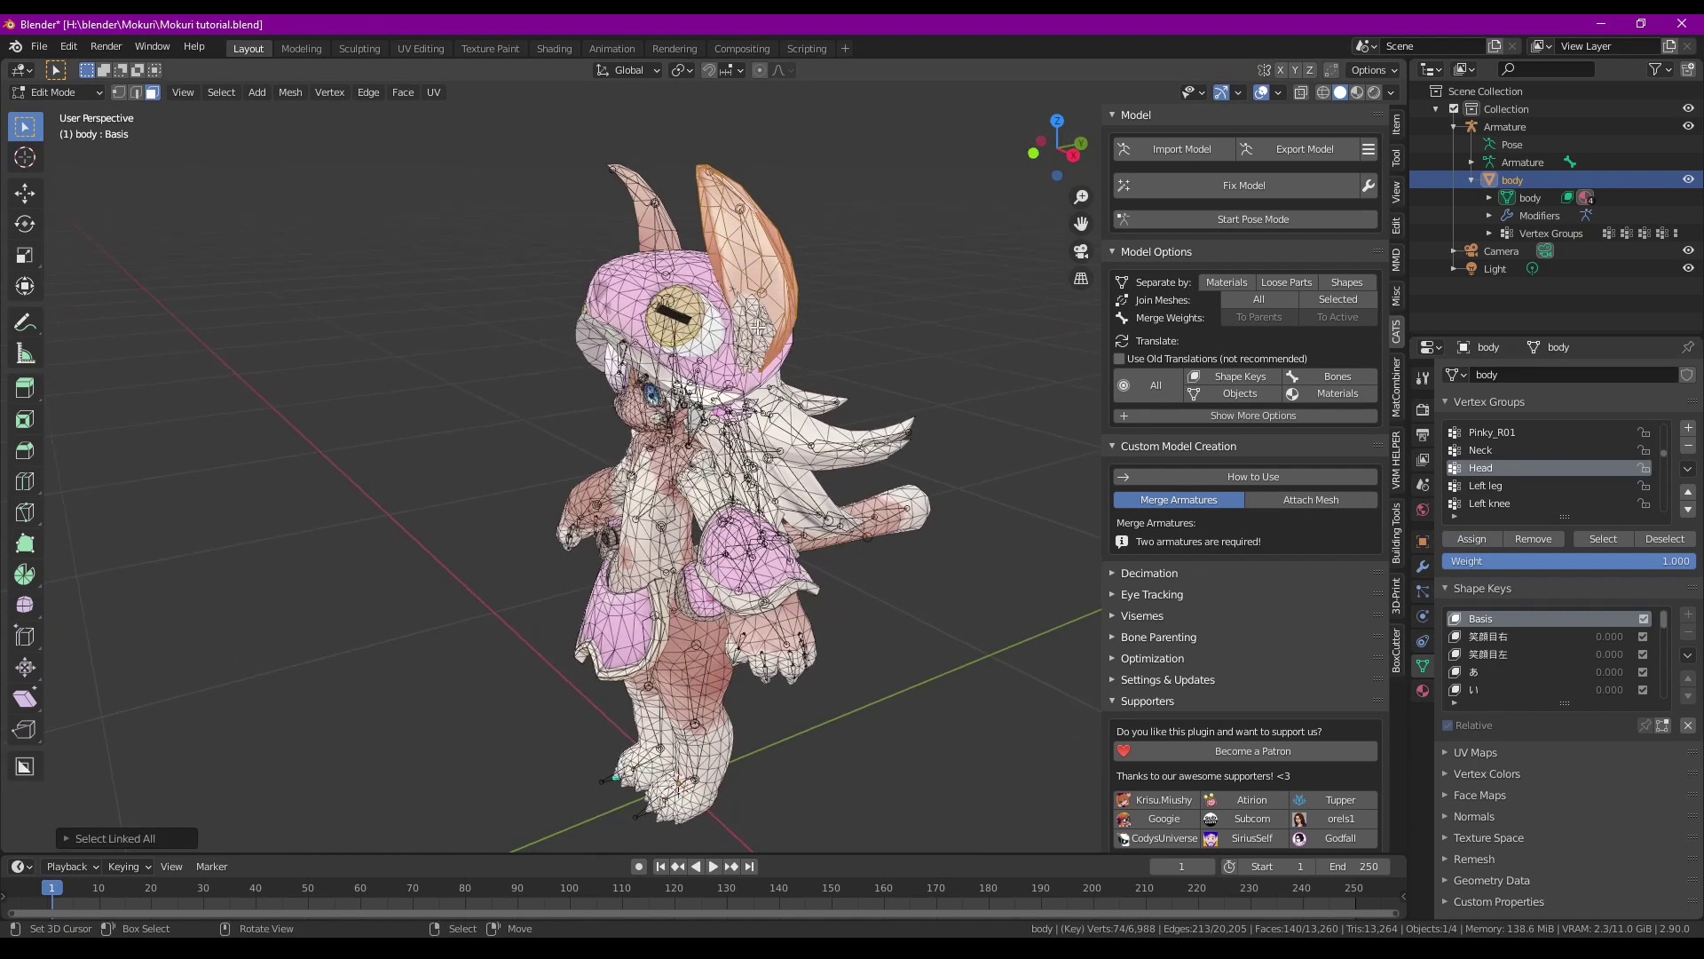
click(759, 326)
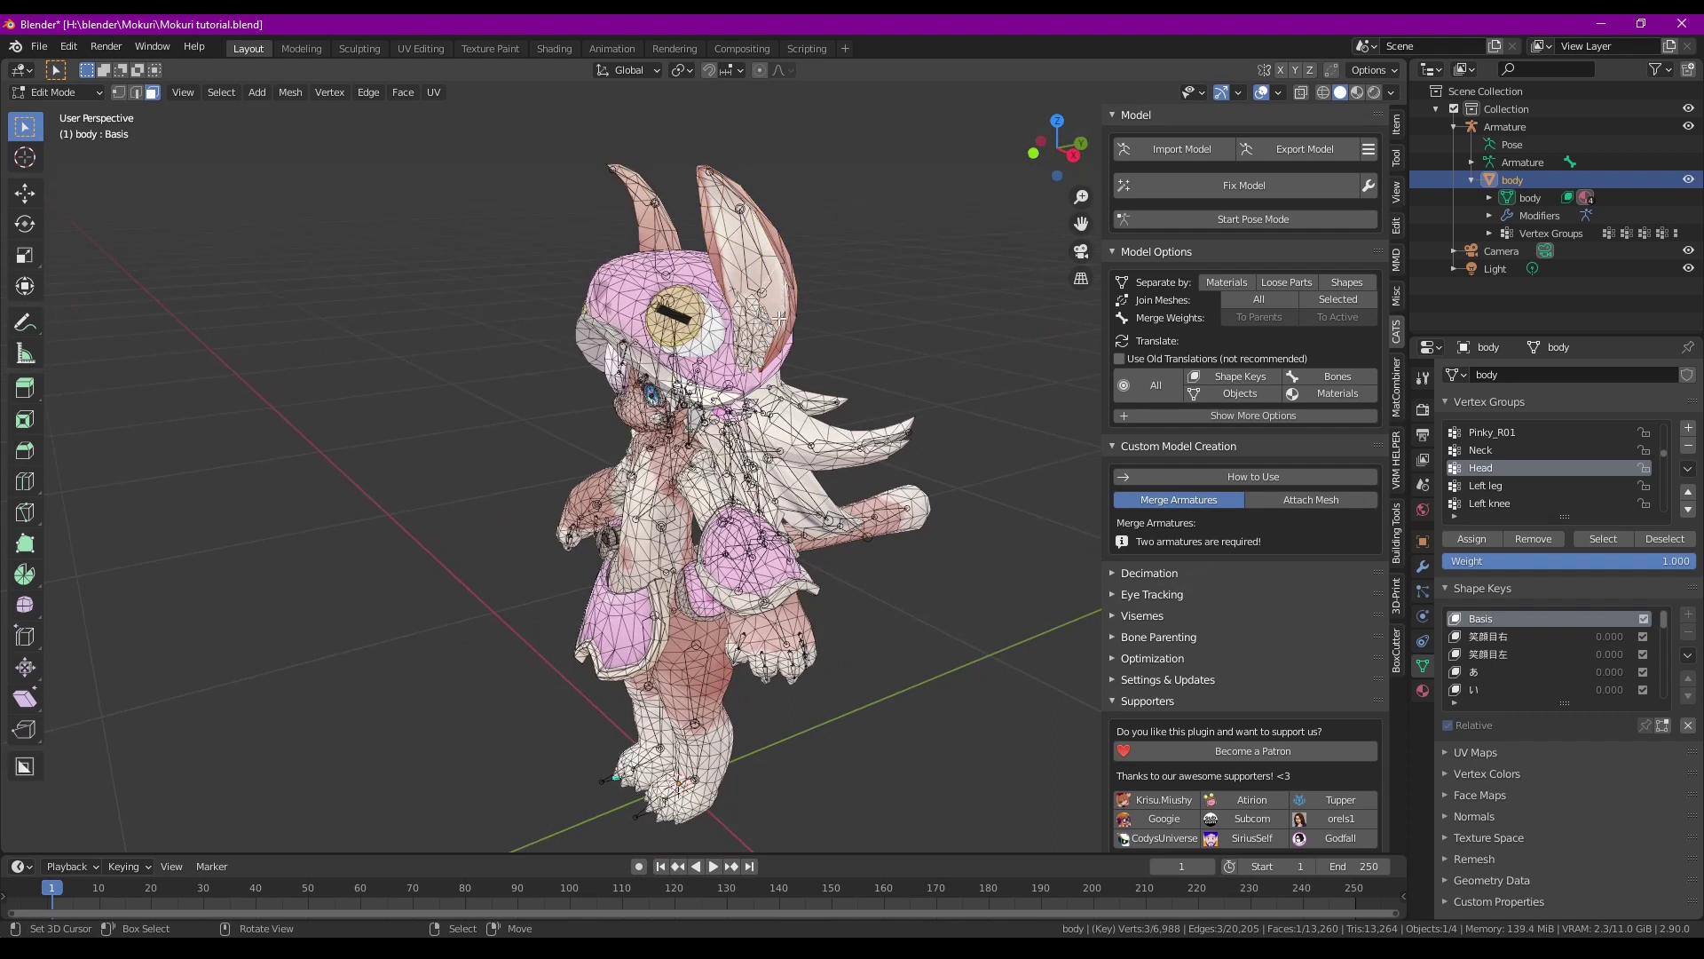
key(ctrl+l)
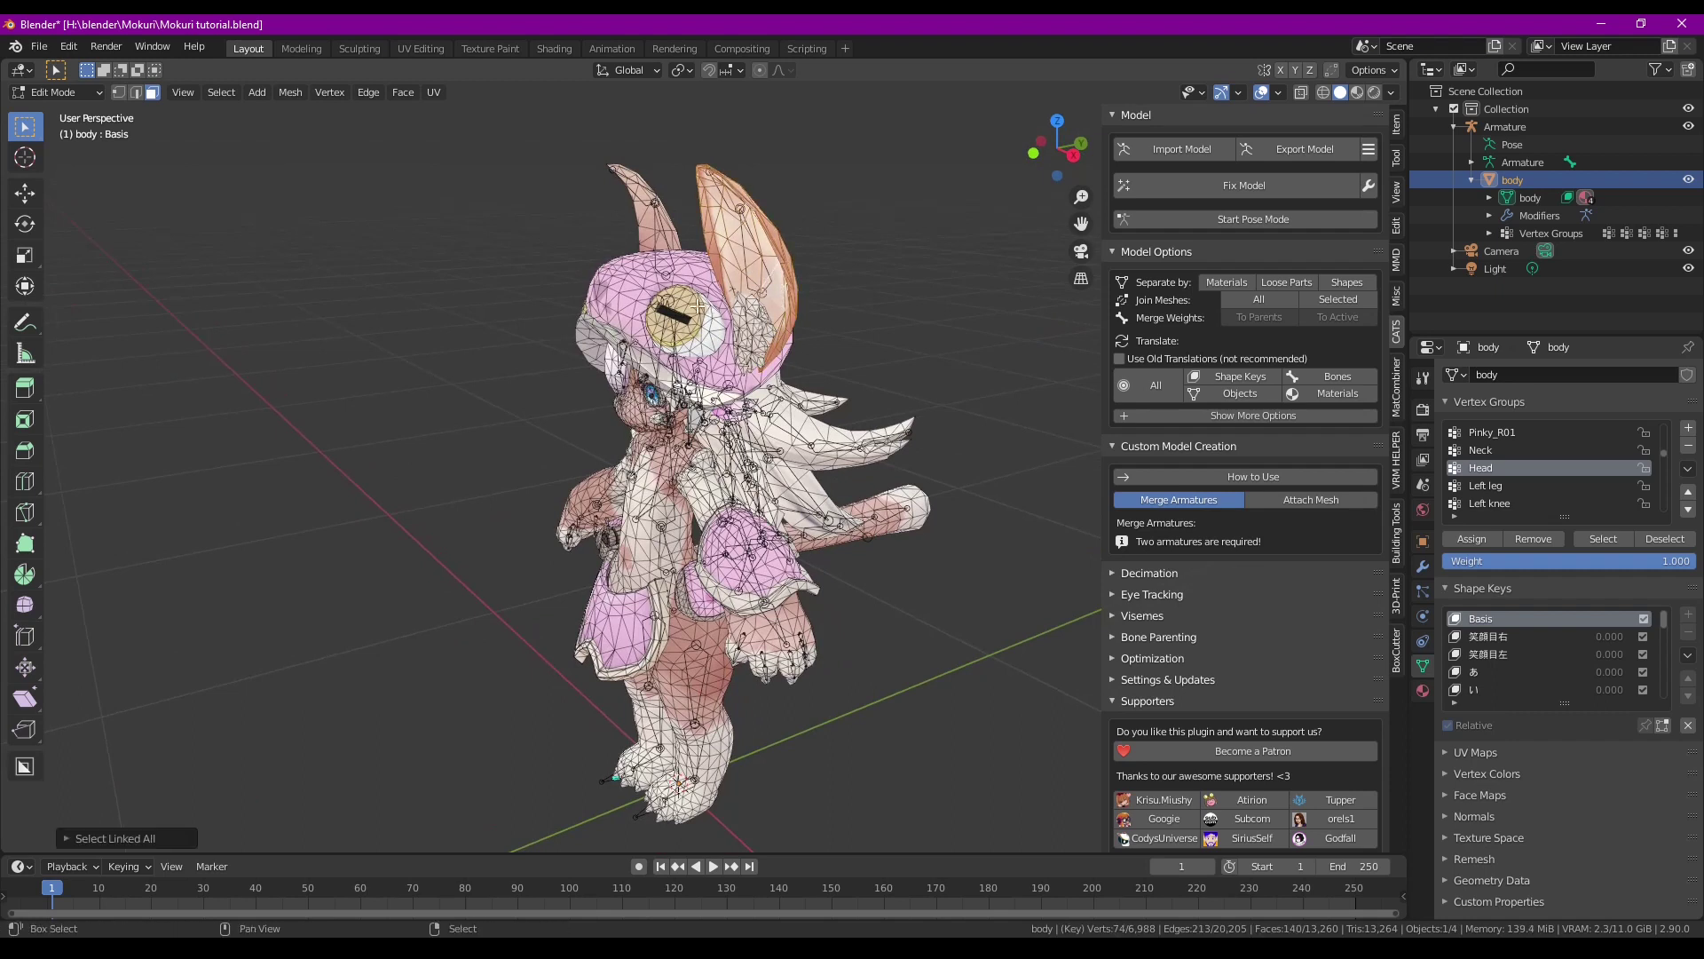
ctrl+click(754, 325)
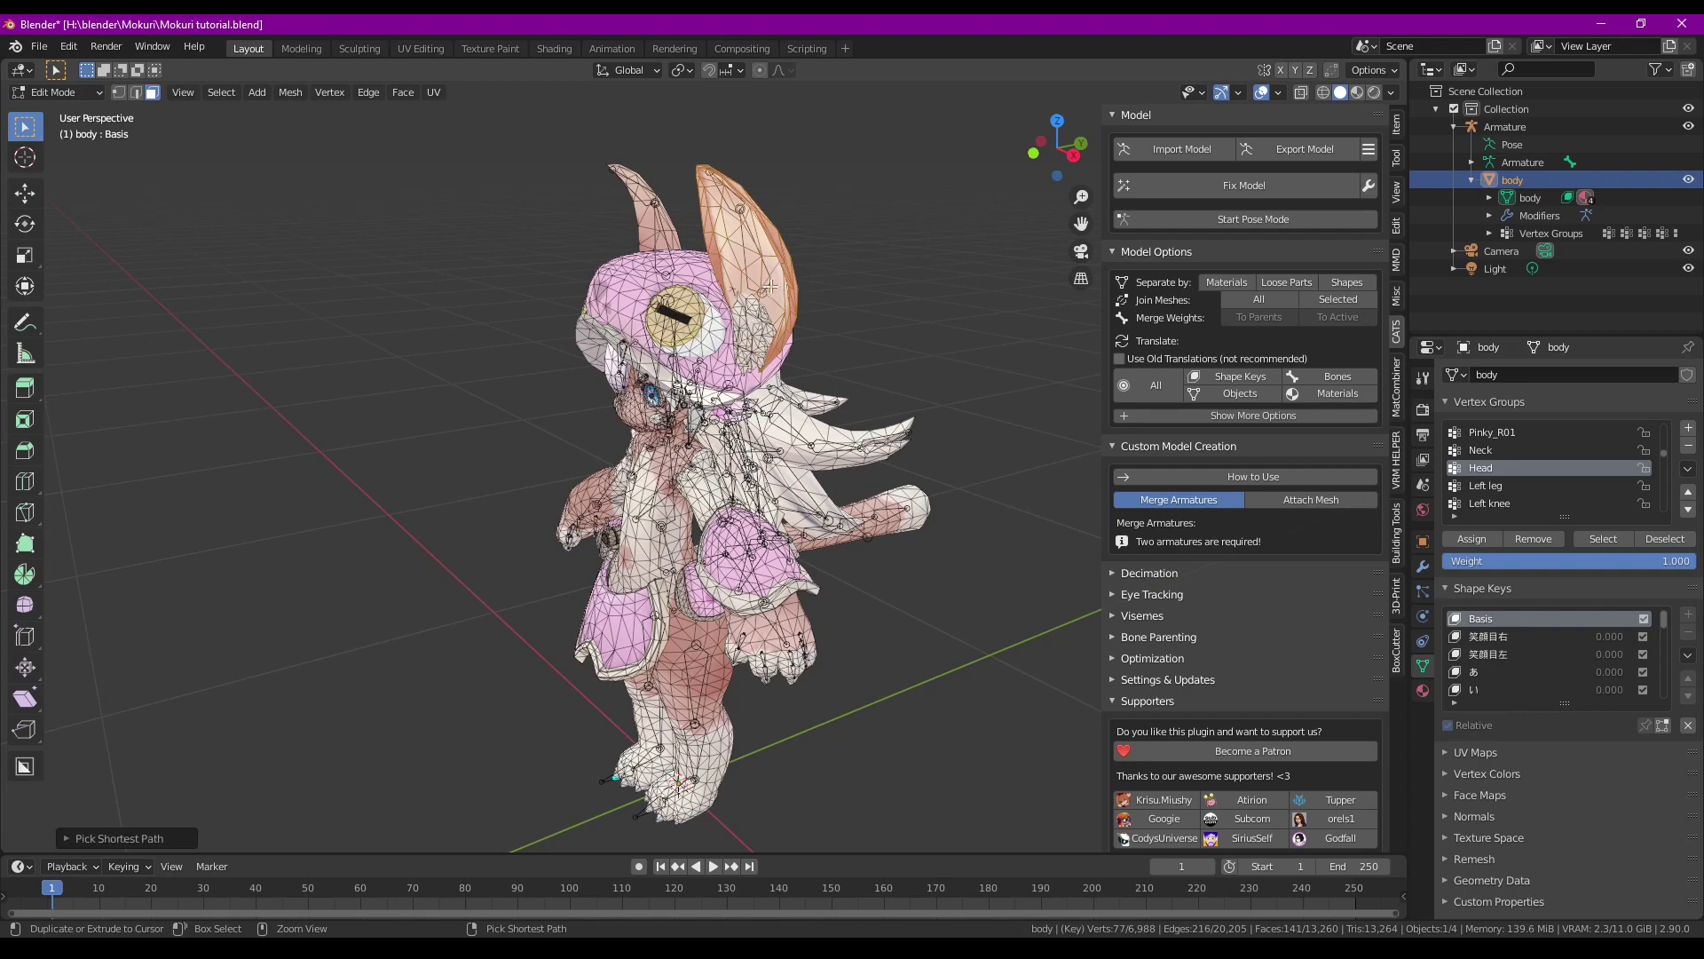
key(ctrl+l)
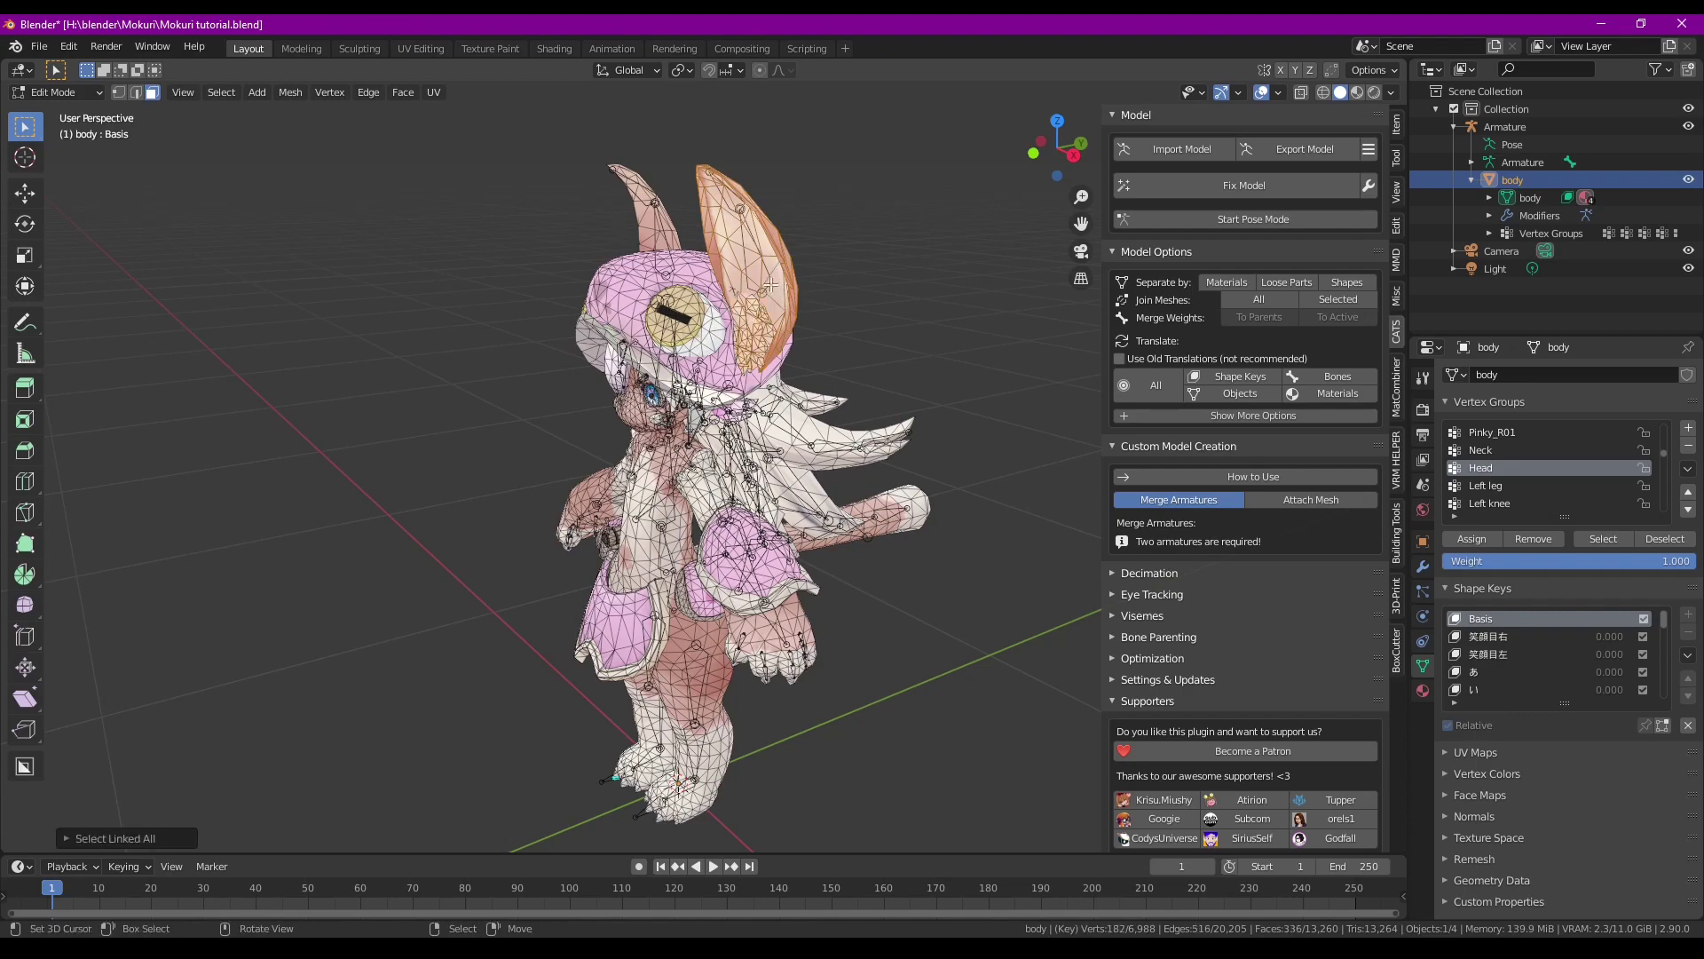
middle_drag(769, 284, 816, 284)
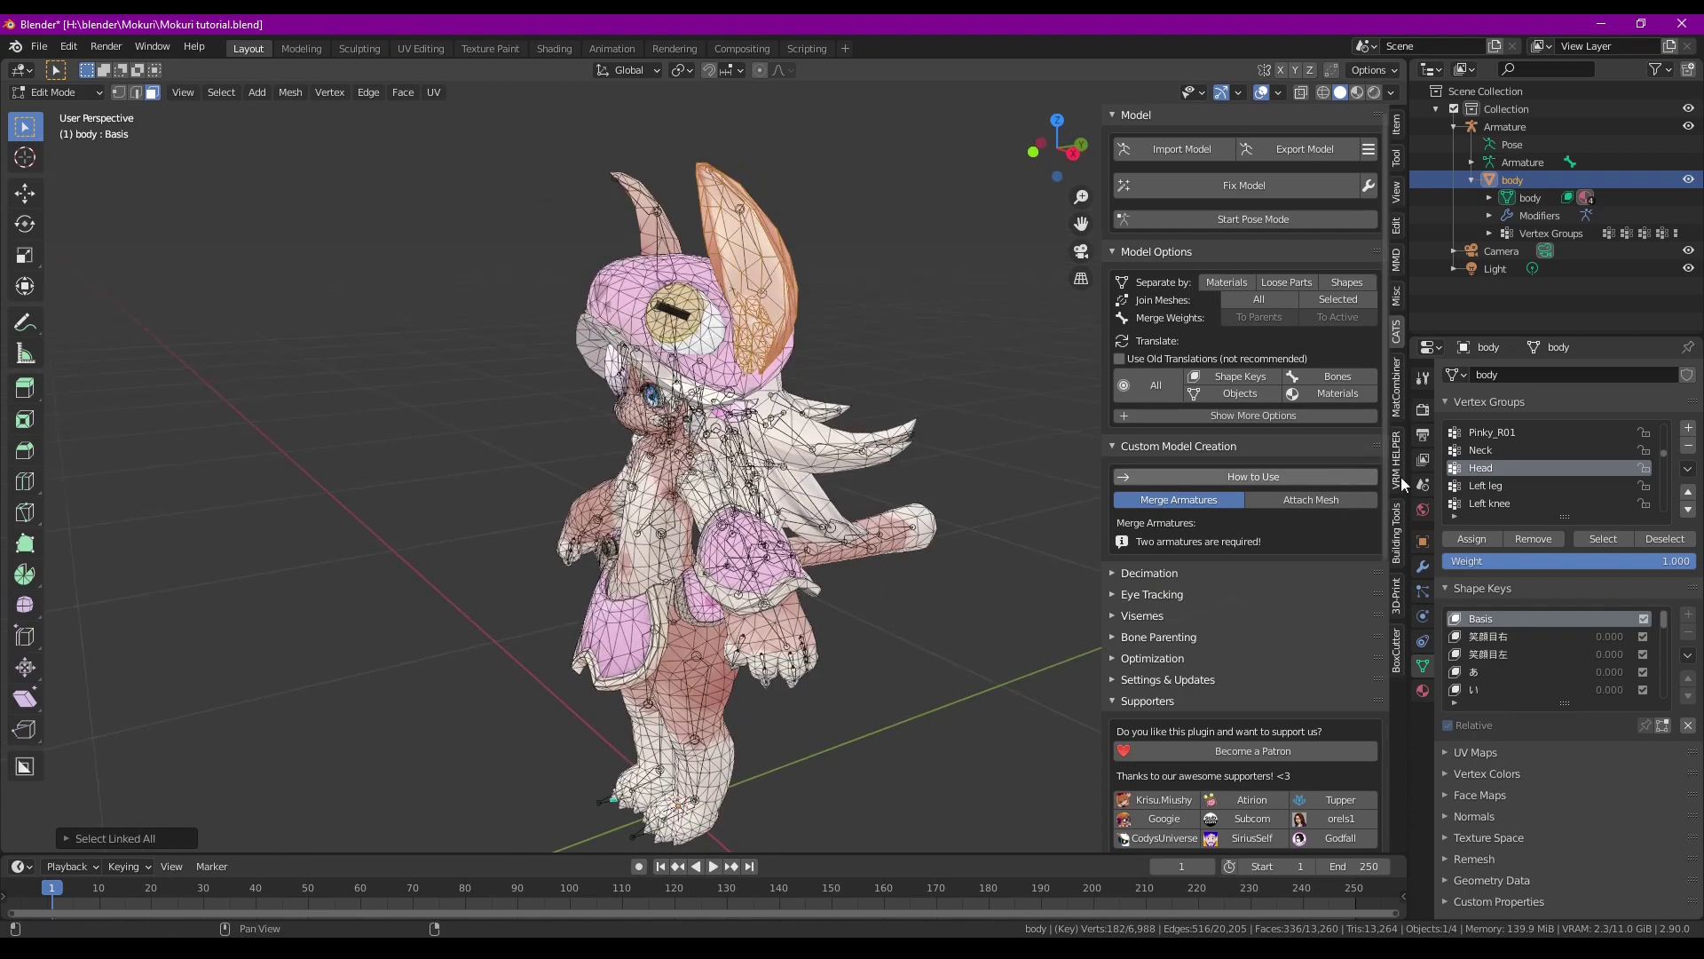
click(1466, 537)
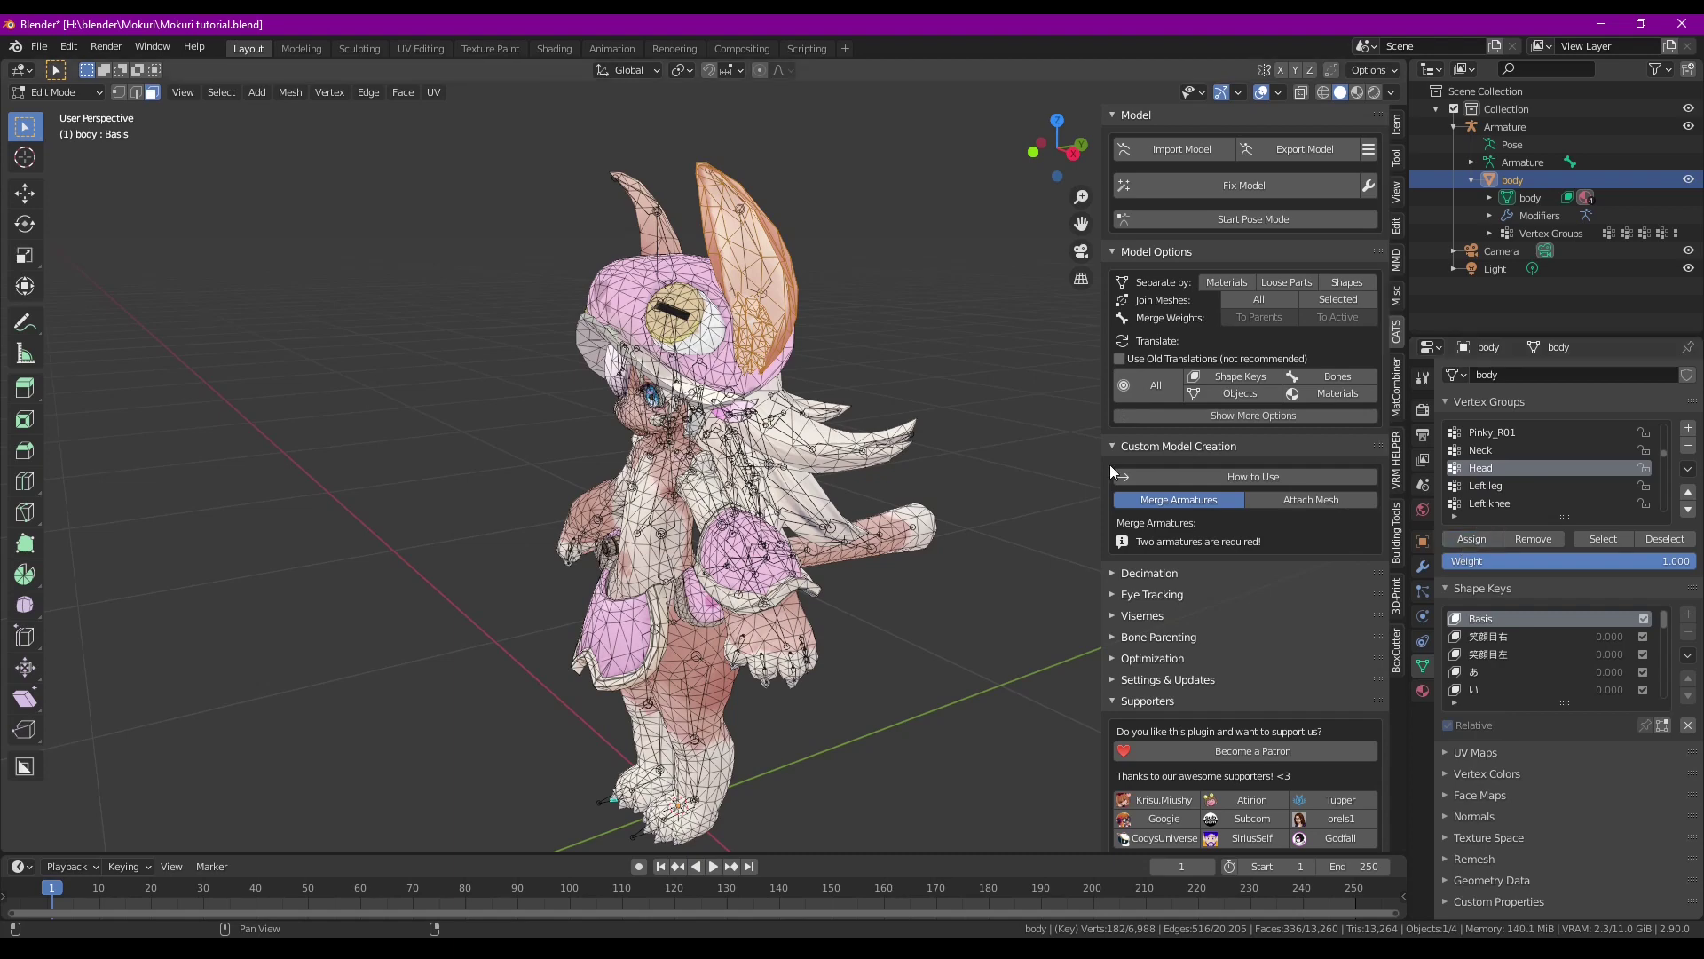
Return to Object Mode, then switch to Weight Paint to check the Head weights
middle_drag(1029, 355, 1001, 333)
middle_drag(982, 508, 933, 381)
key(ctrl+Tab)
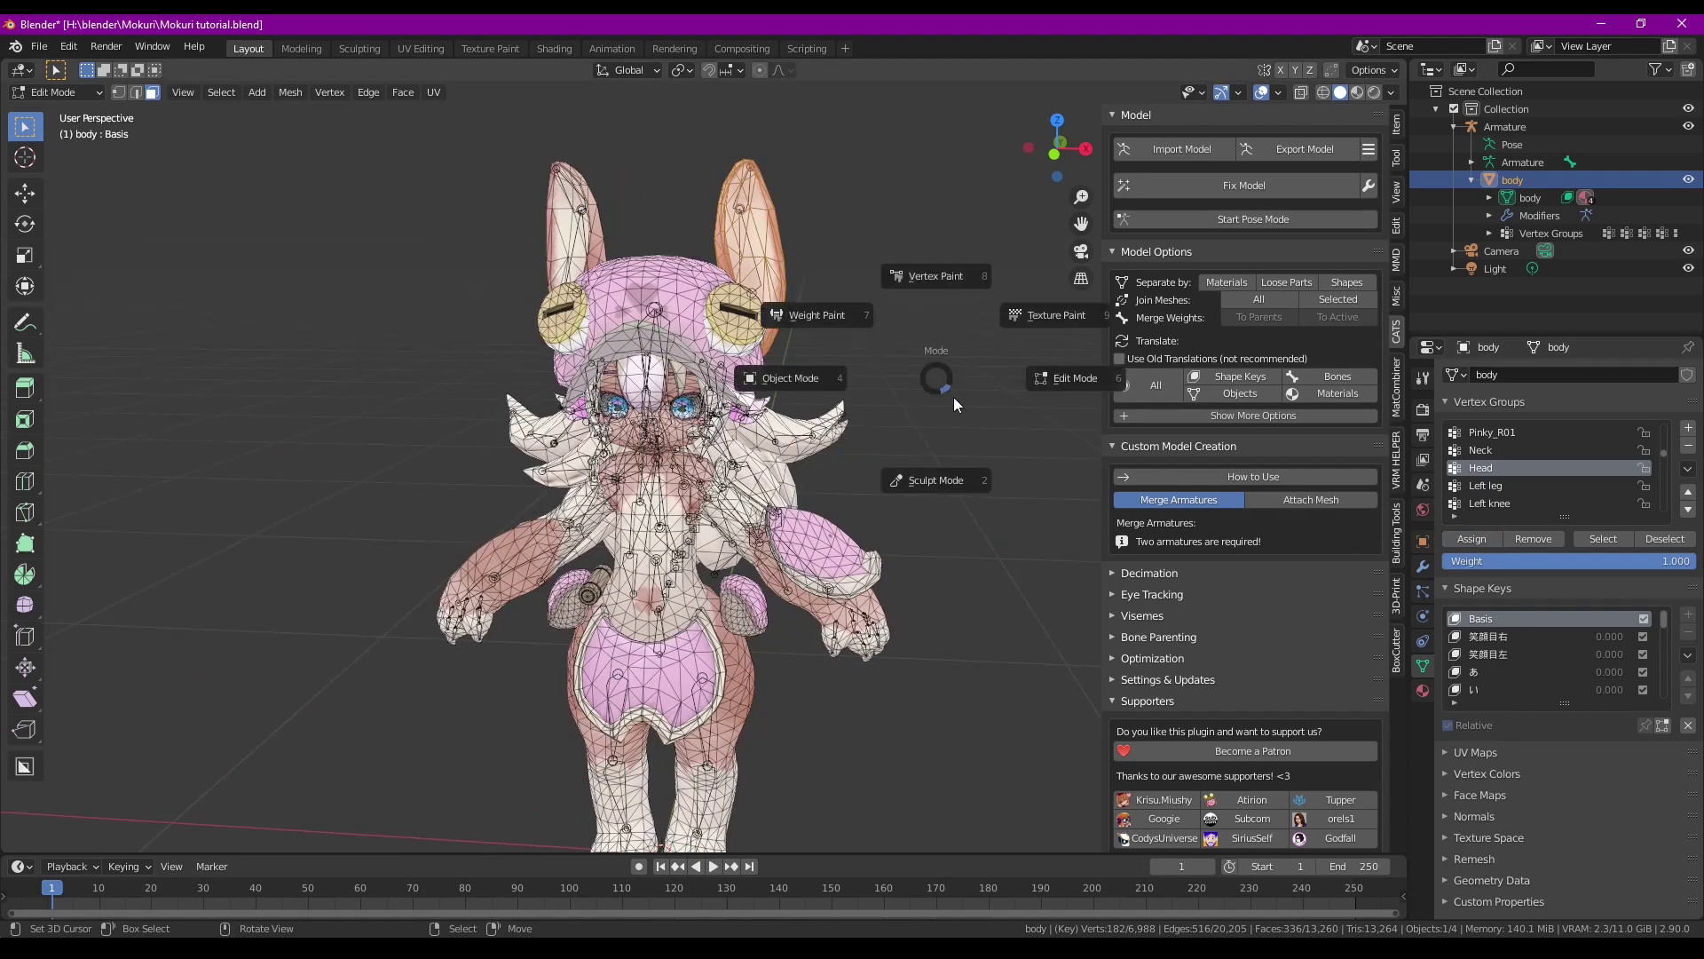
click(811, 381)
middle_drag(811, 381, 881, 305)
key(ctrl+Tab)
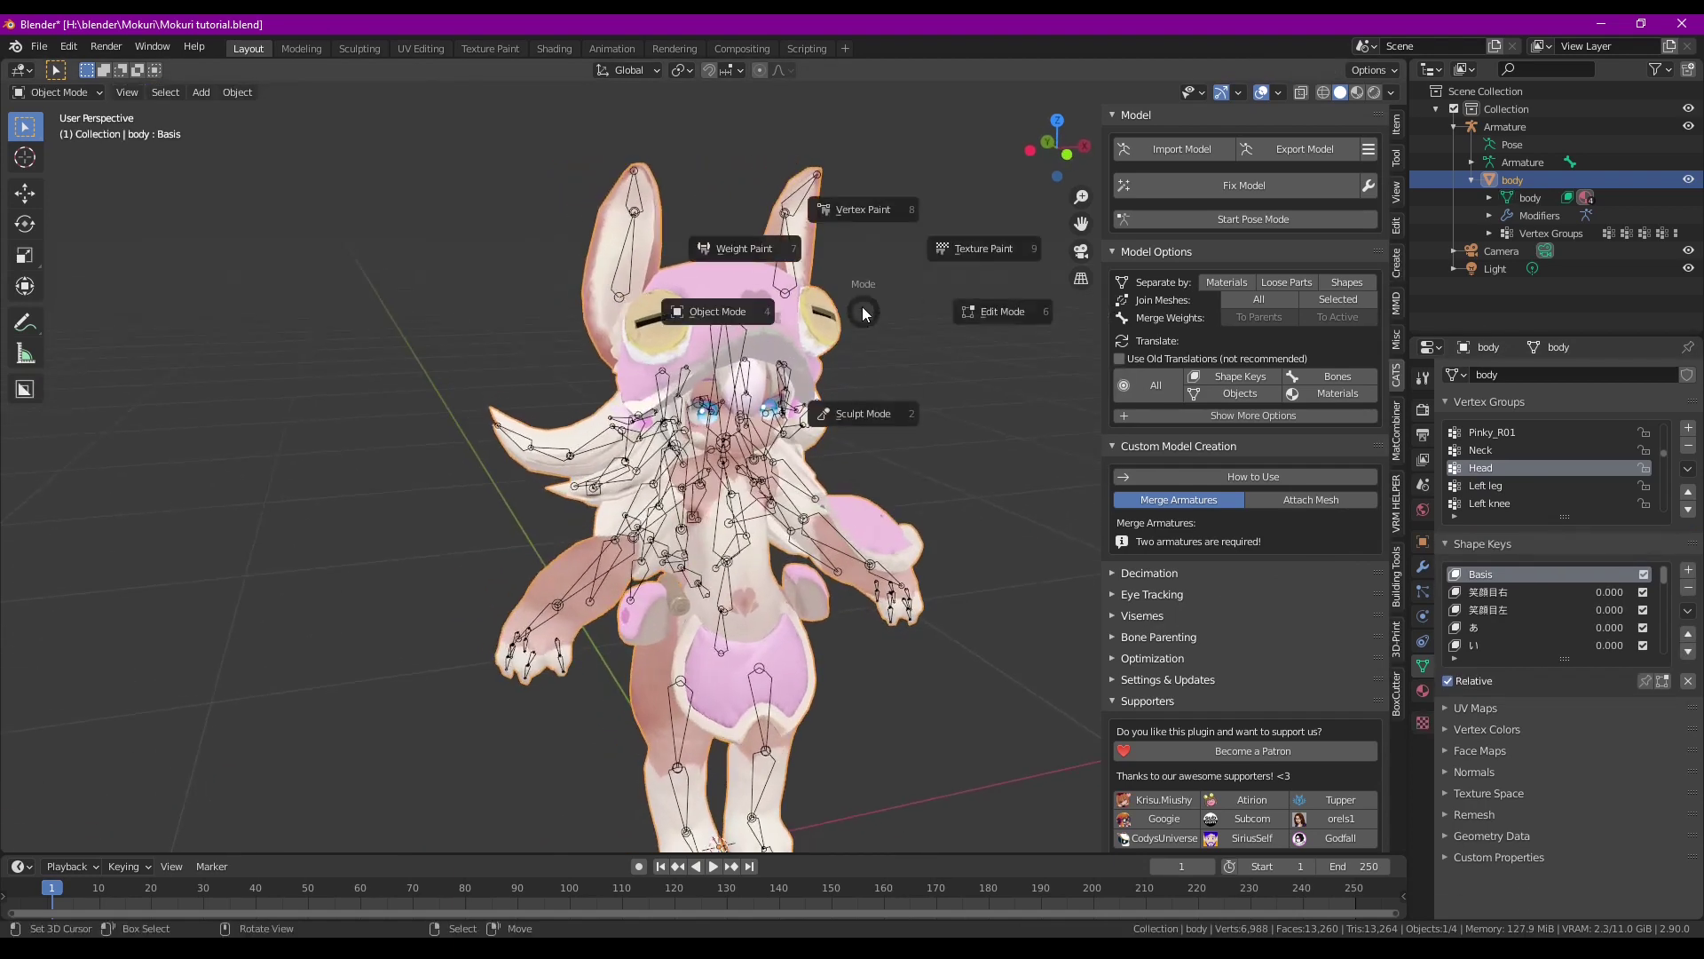
click(744, 248)
mouse_move(744, 249)
middle_down()
mouse_move(845, 300)
mouse_move(968, 267)
mouse_move(850, 313)
mouse_move(831, 232)
mouse_move(941, 397)
mouse_move(1083, 349)
mouse_move(868, 386)
middle_up()
Return to Object Mode and CATS-export over MokuriTutorial.fbx in the MokuriPJ folder
key(ctrl+Tab)
click(849, 374)
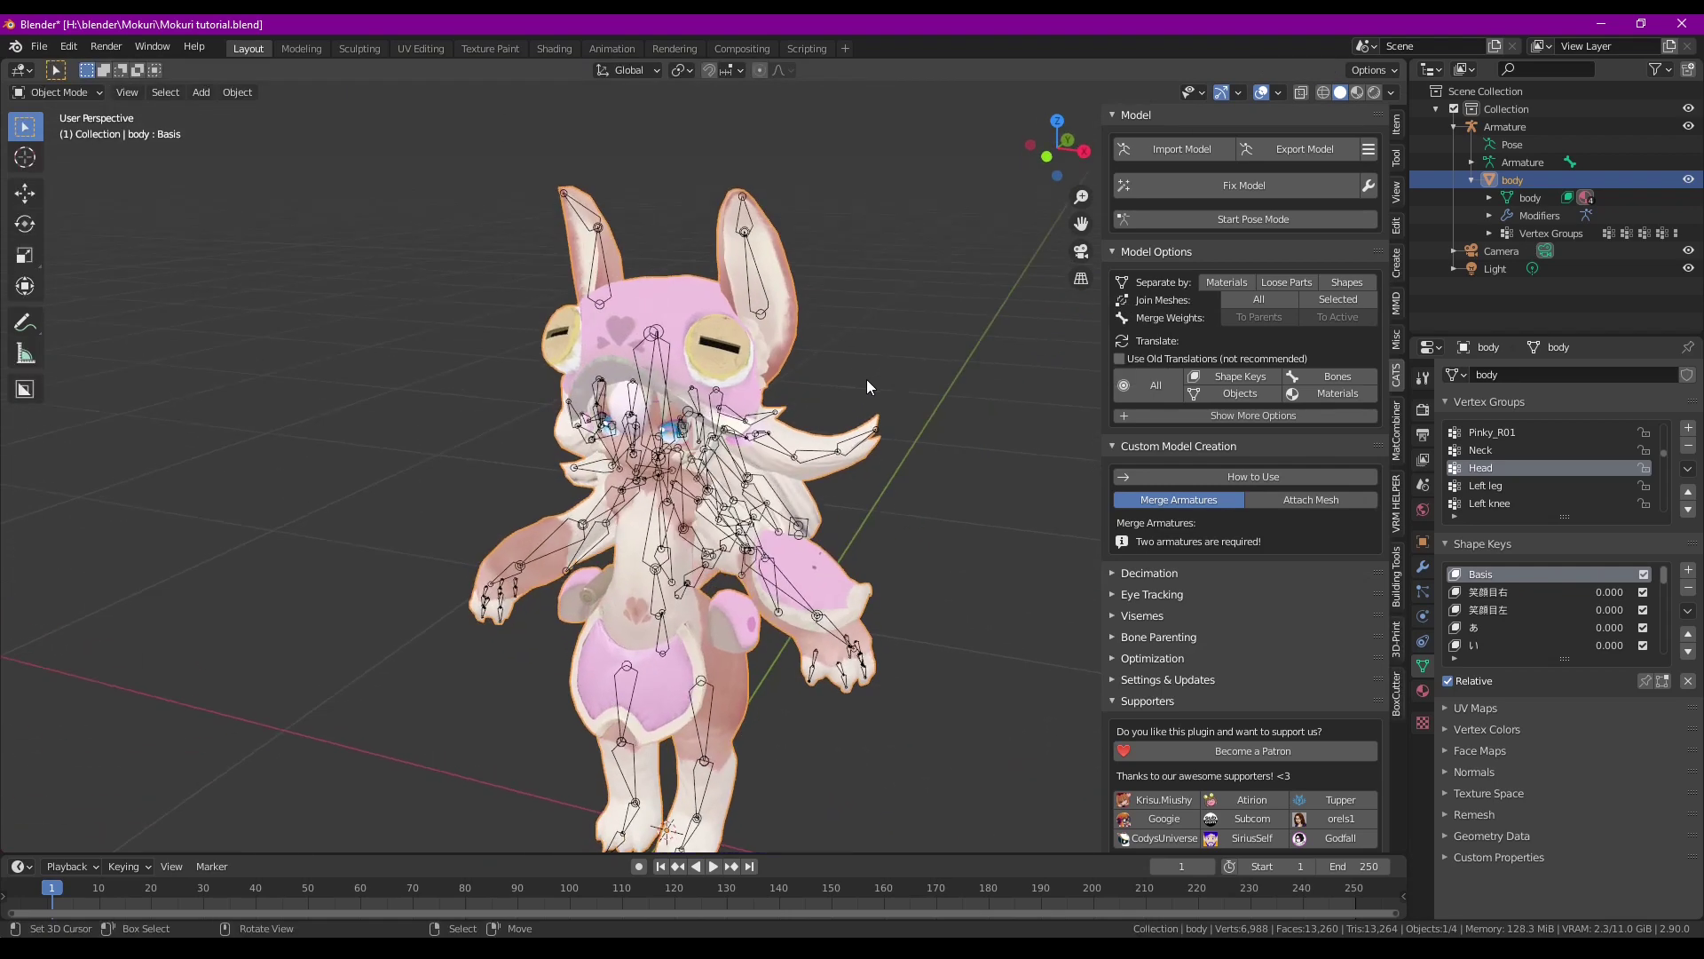
click(1311, 145)
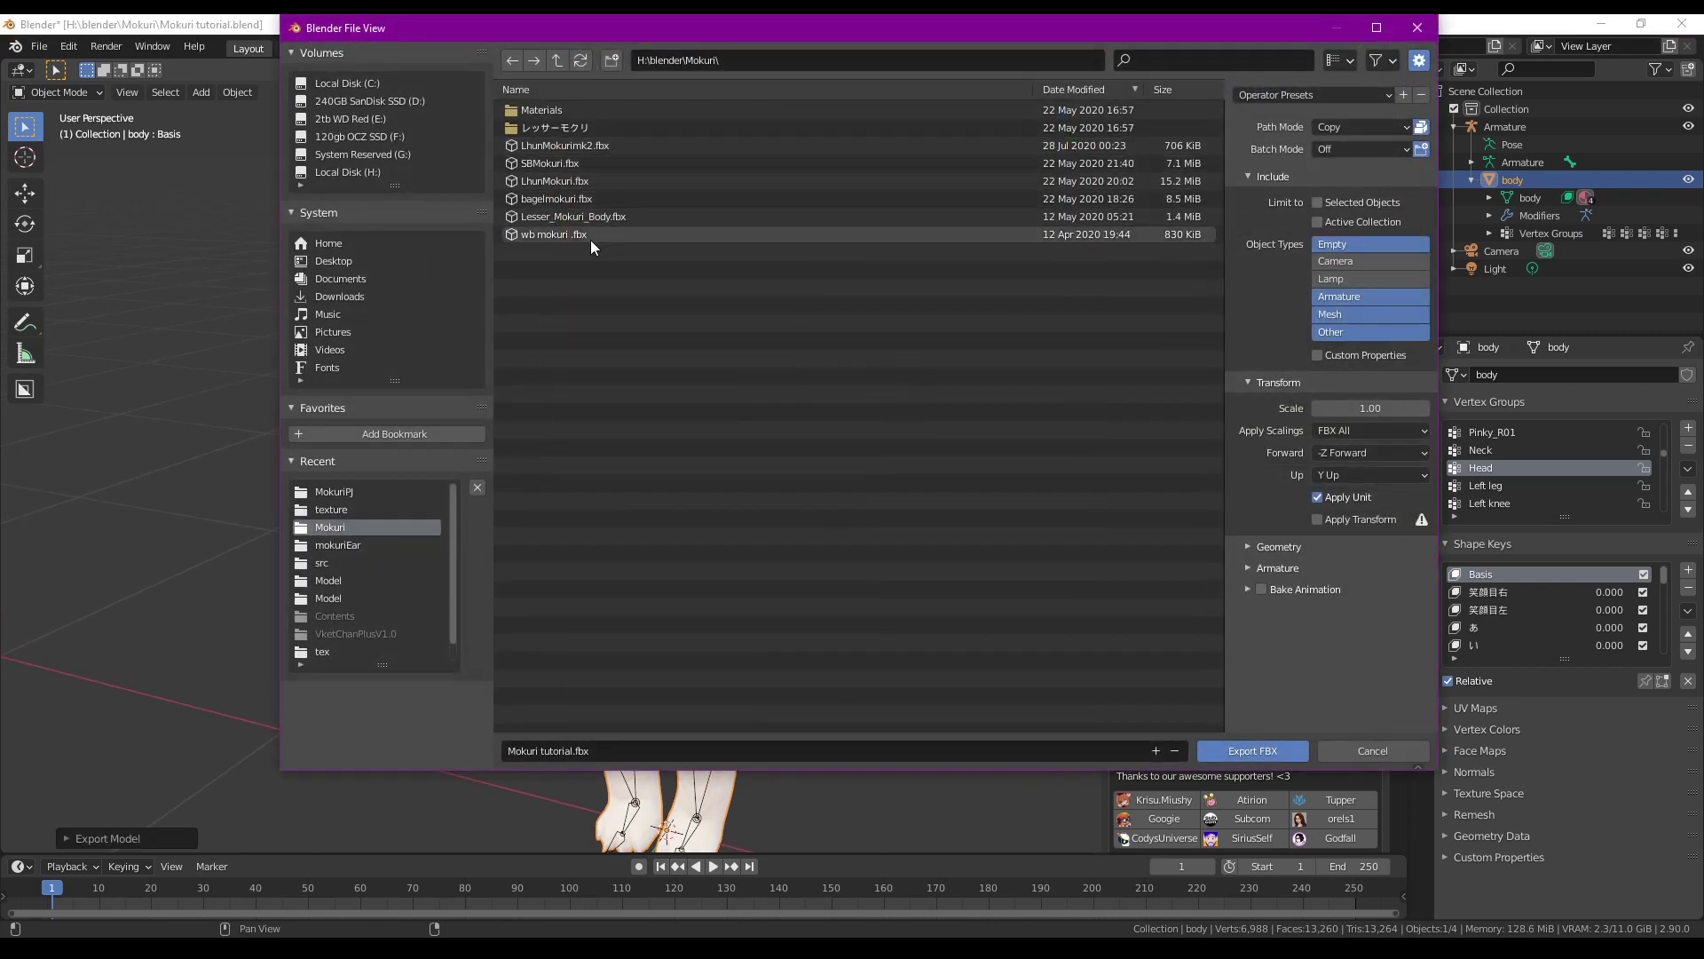
click(354, 508)
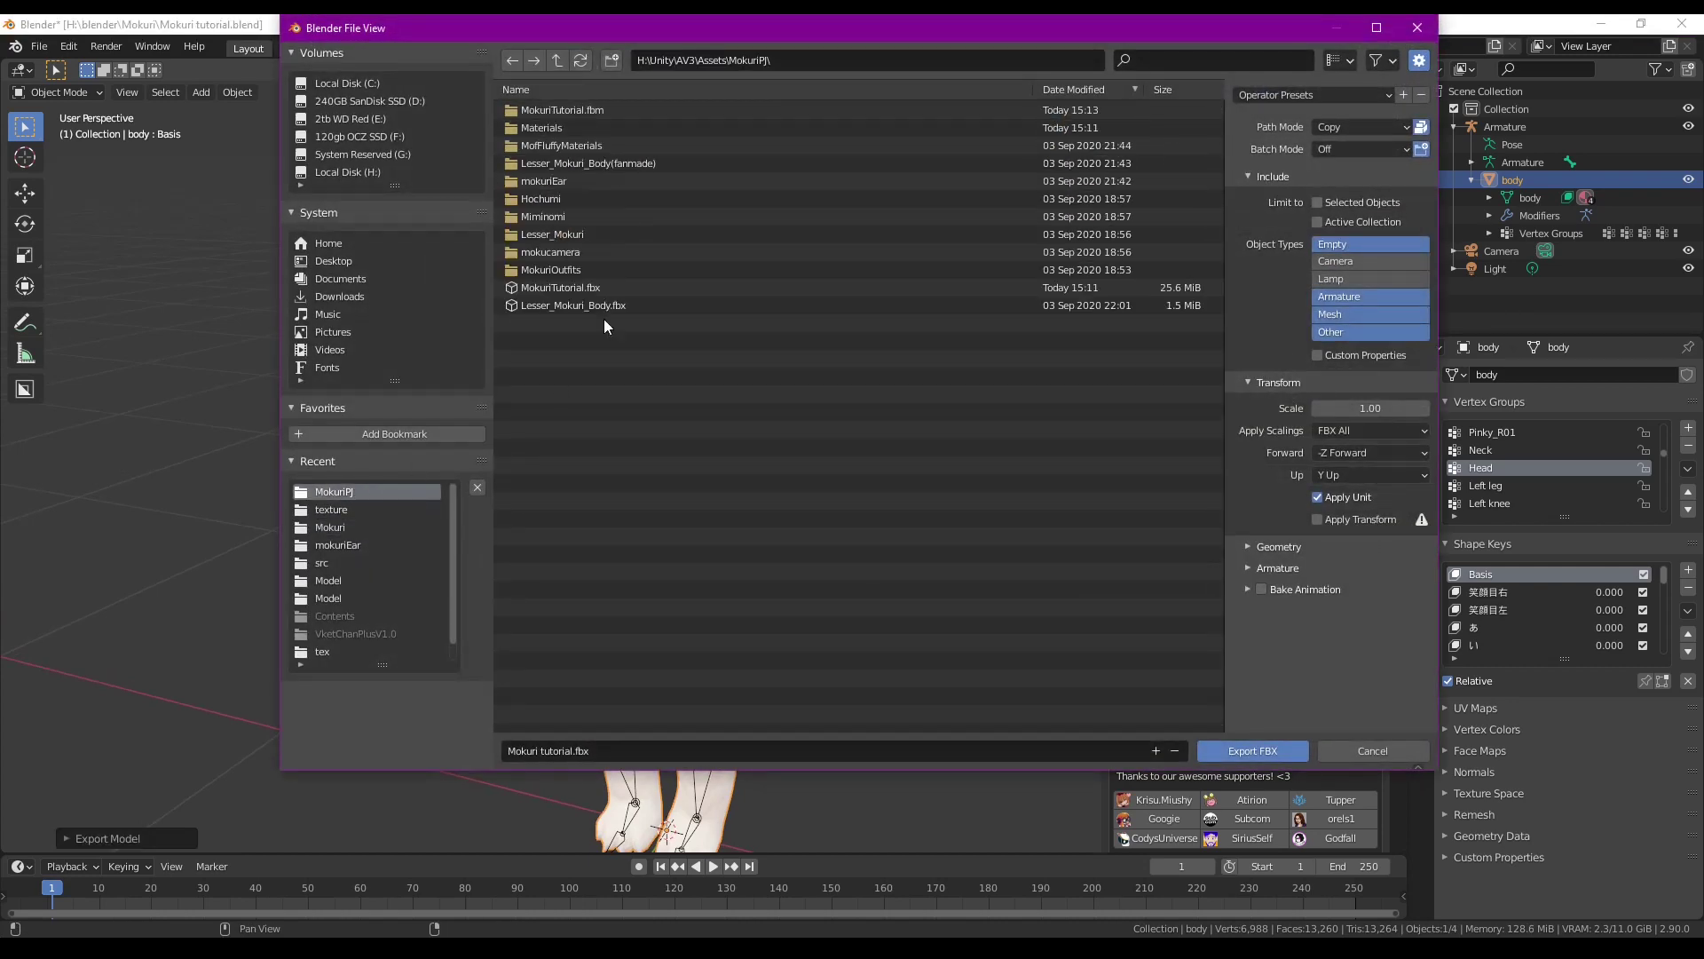
double_click(612, 295)
mouse_move(504, 222)
middle_down()
mouse_move(433, 230)
mouse_move(497, 233)
middle_up()
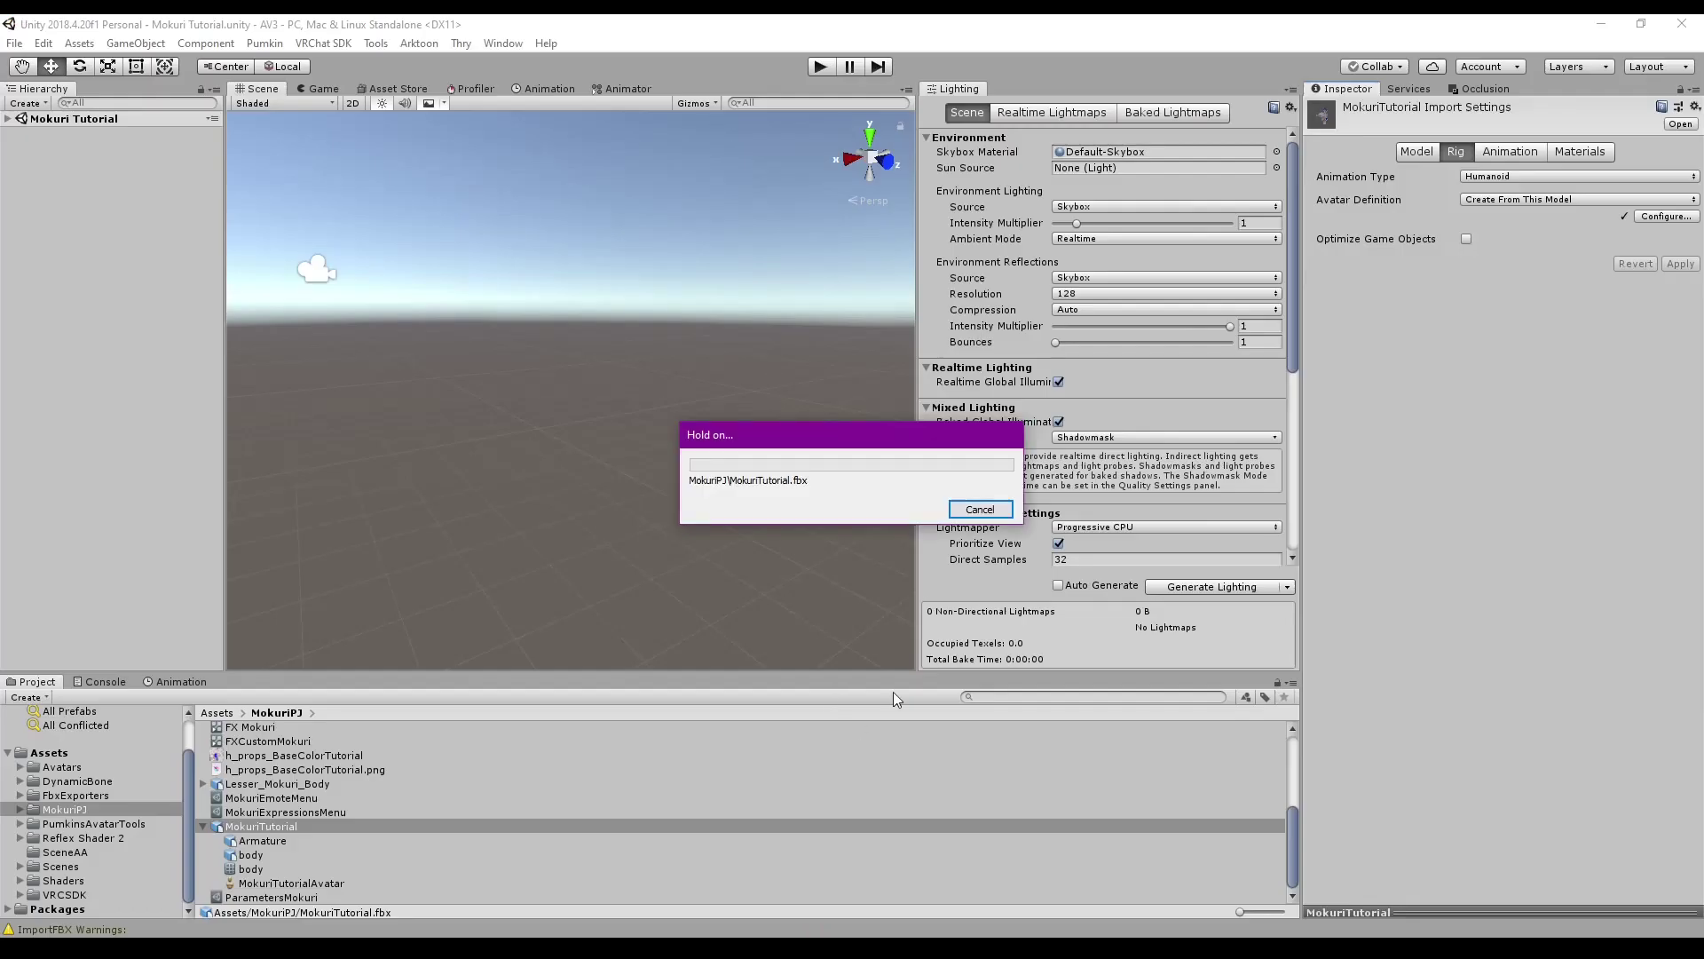
Reapply the rig as None, then Humanoid, and open the avatar bone configuration
click(1504, 177)
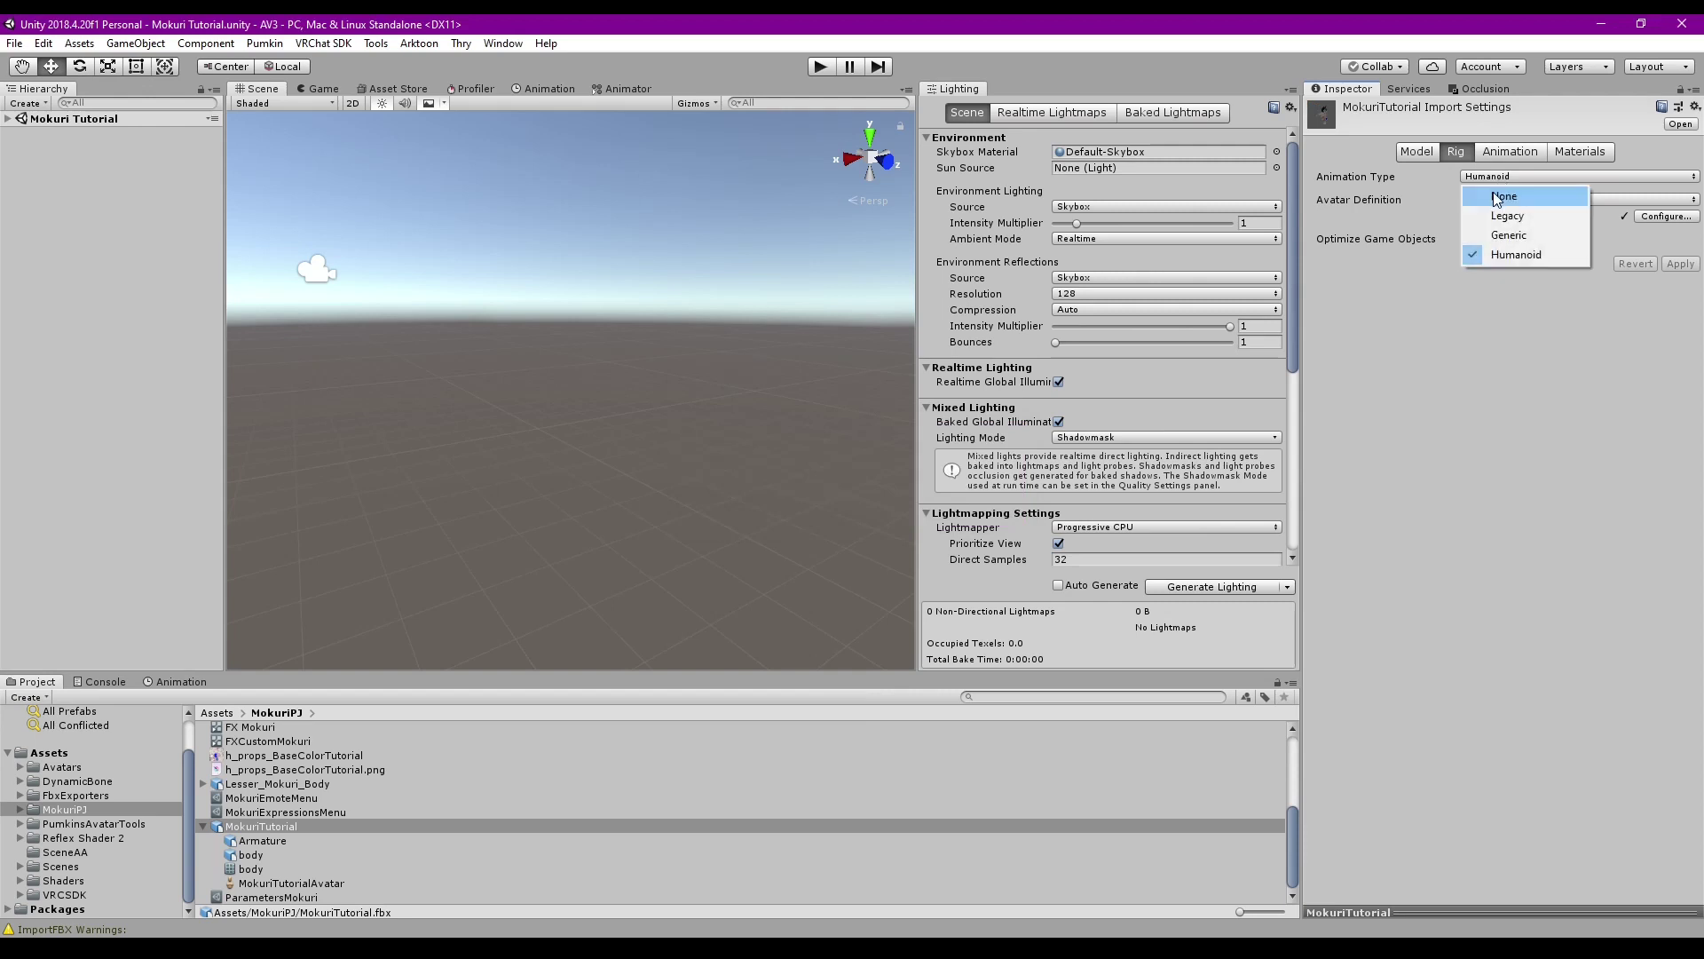
click(1500, 194)
click(1678, 207)
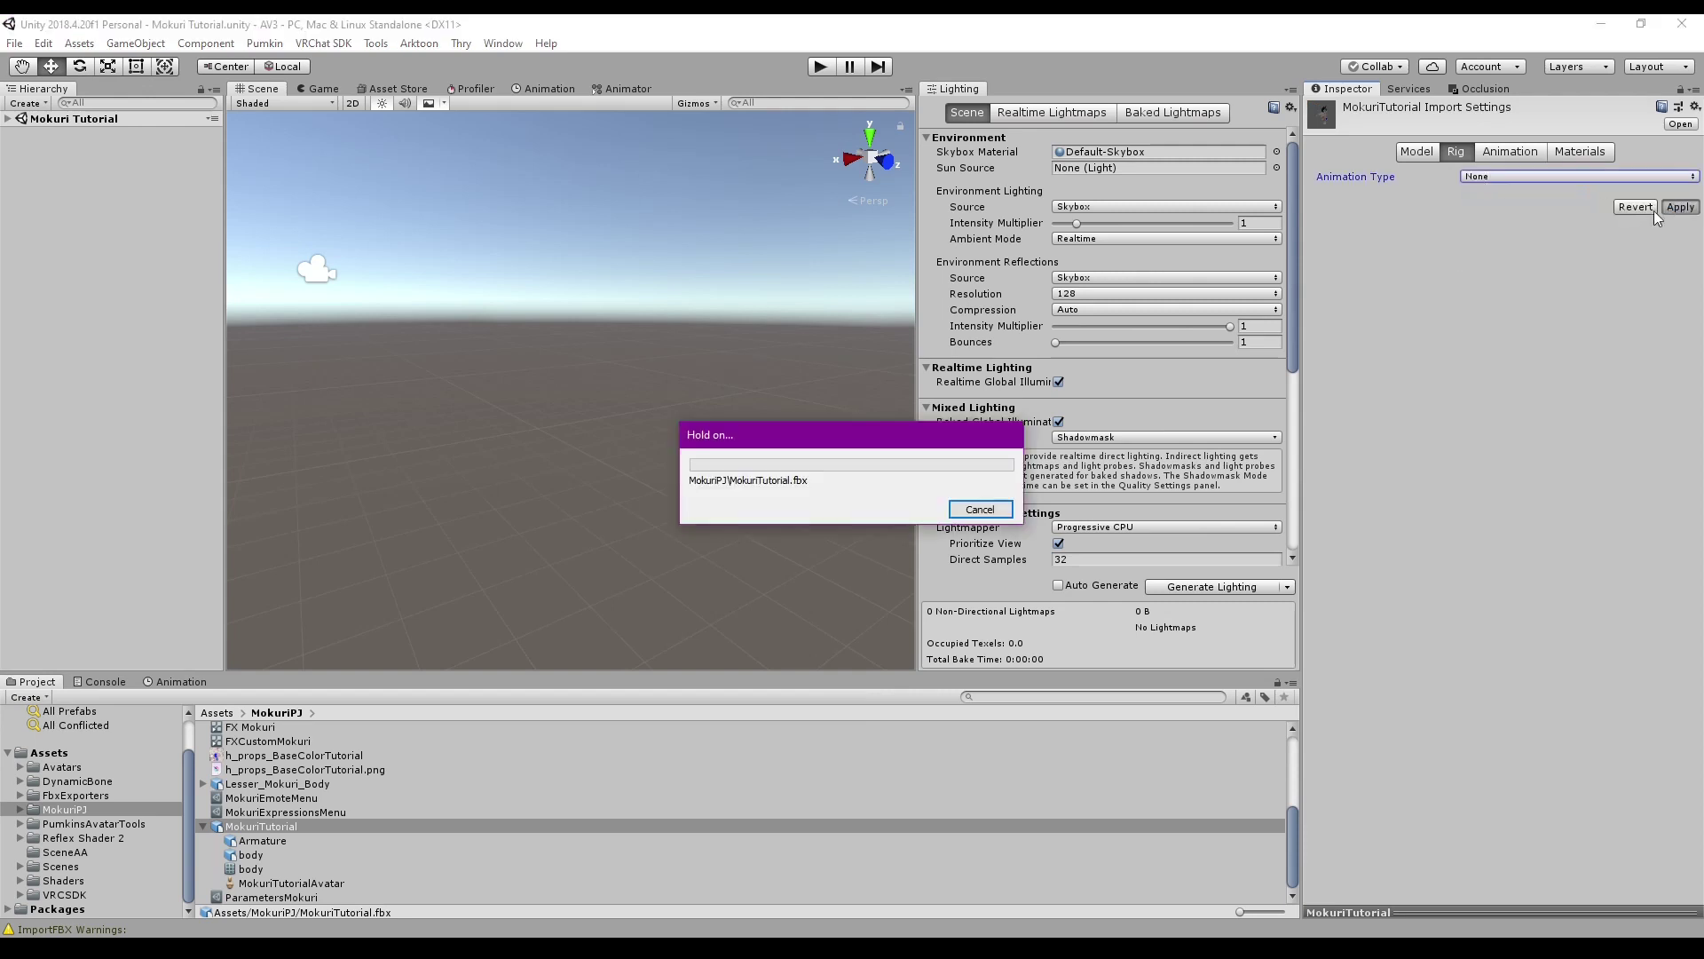
click(1509, 177)
click(1509, 255)
click(1681, 284)
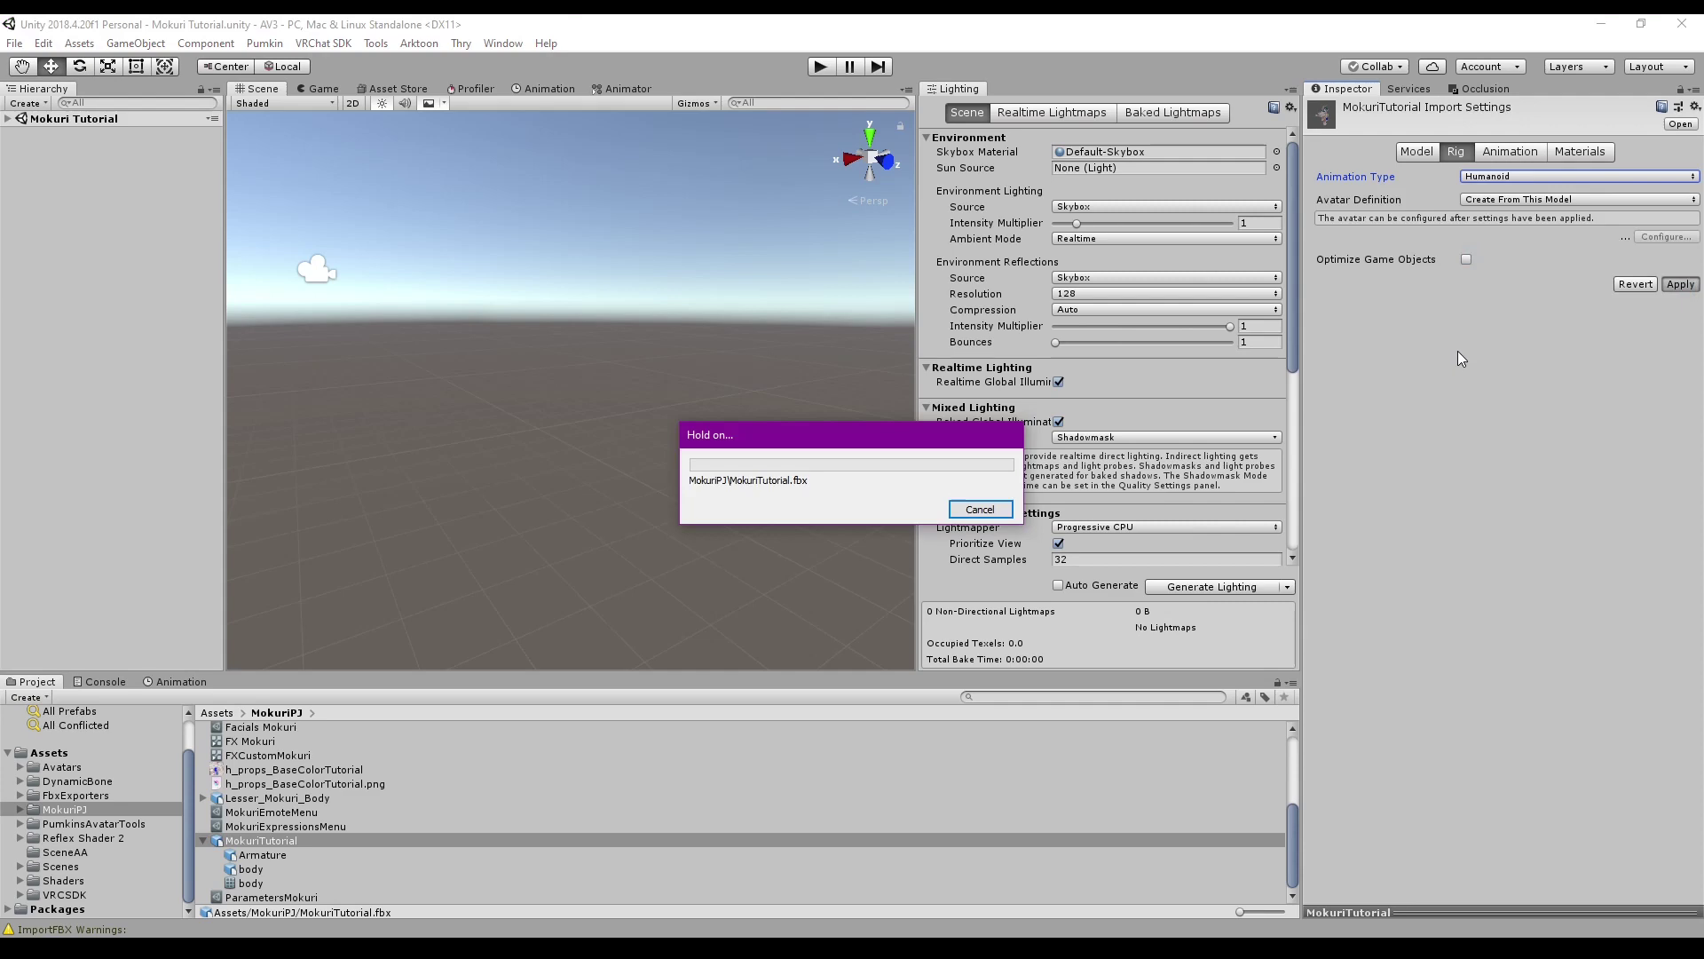
click(1648, 217)
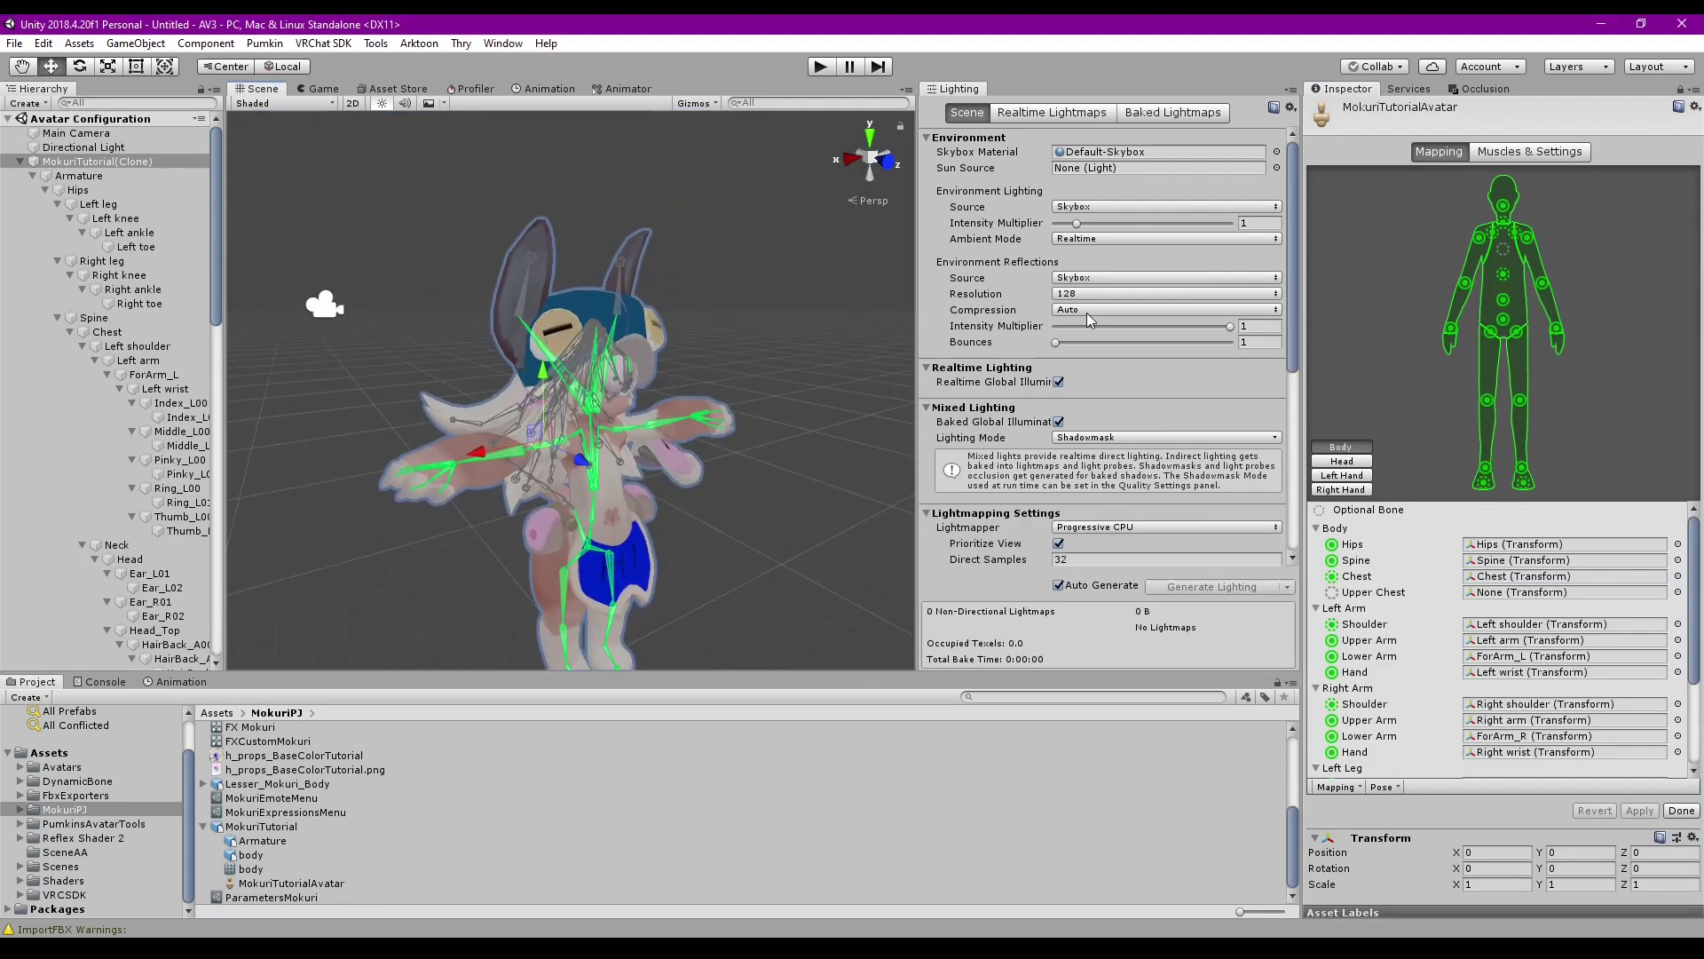
Clear the Left Eye, Right Eye and Jaw head mappings and apply
click(1560, 579)
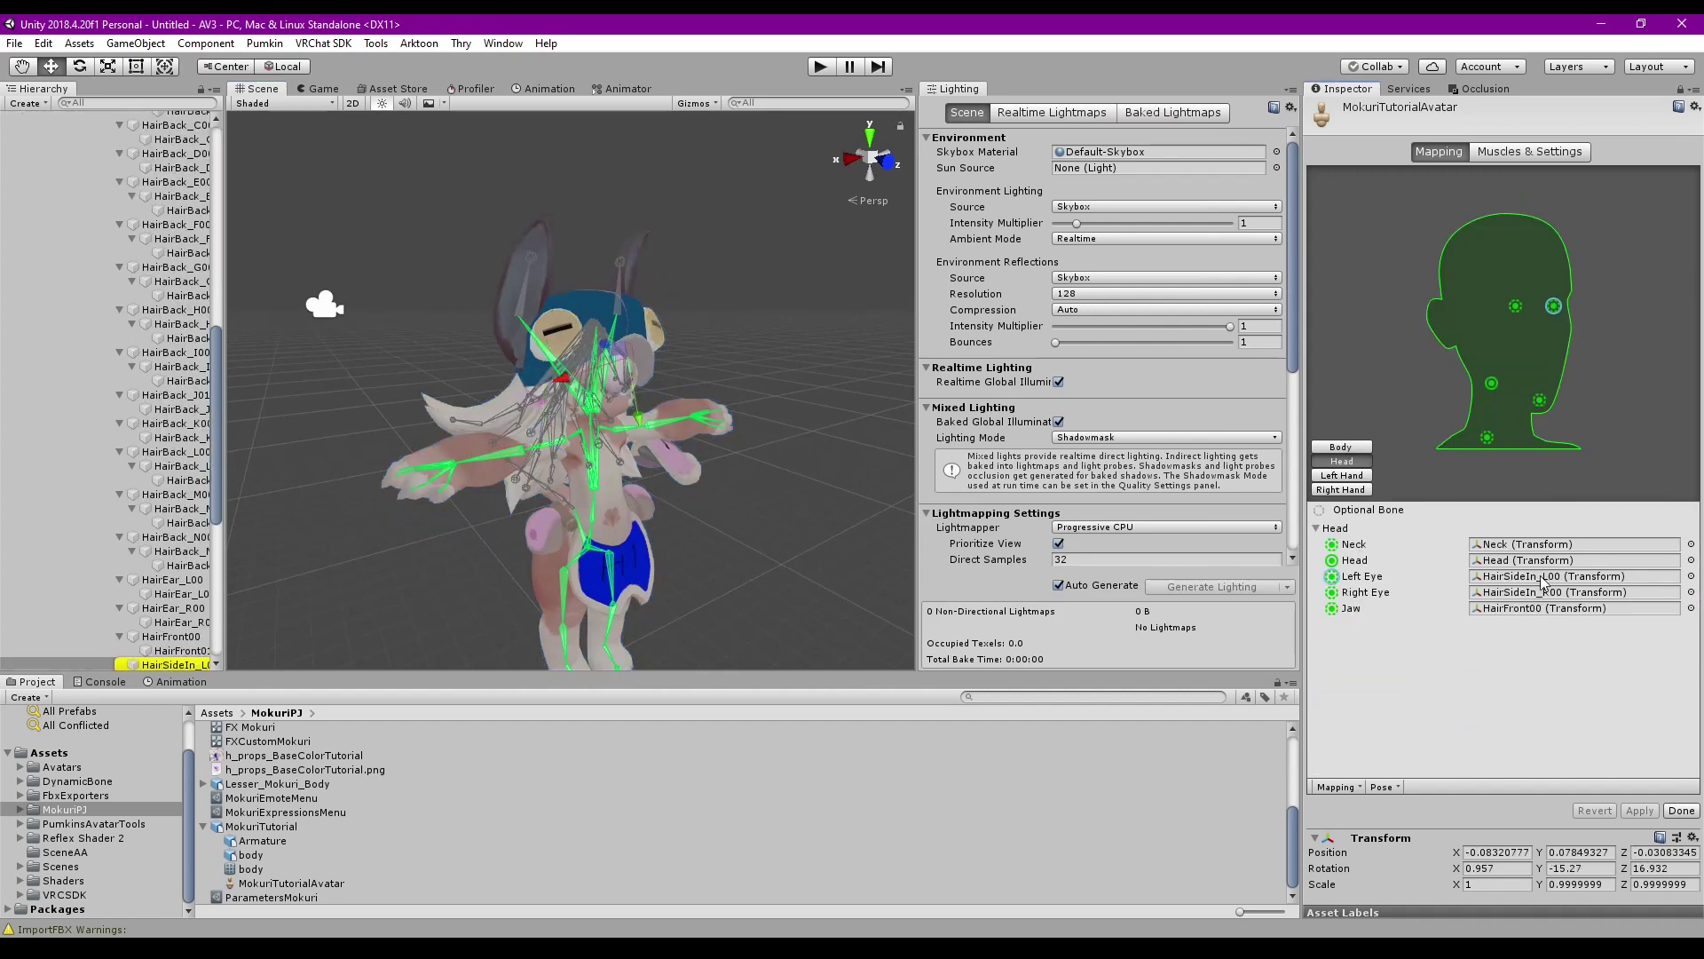
key(Delete)
click(1542, 592)
key(Delete)
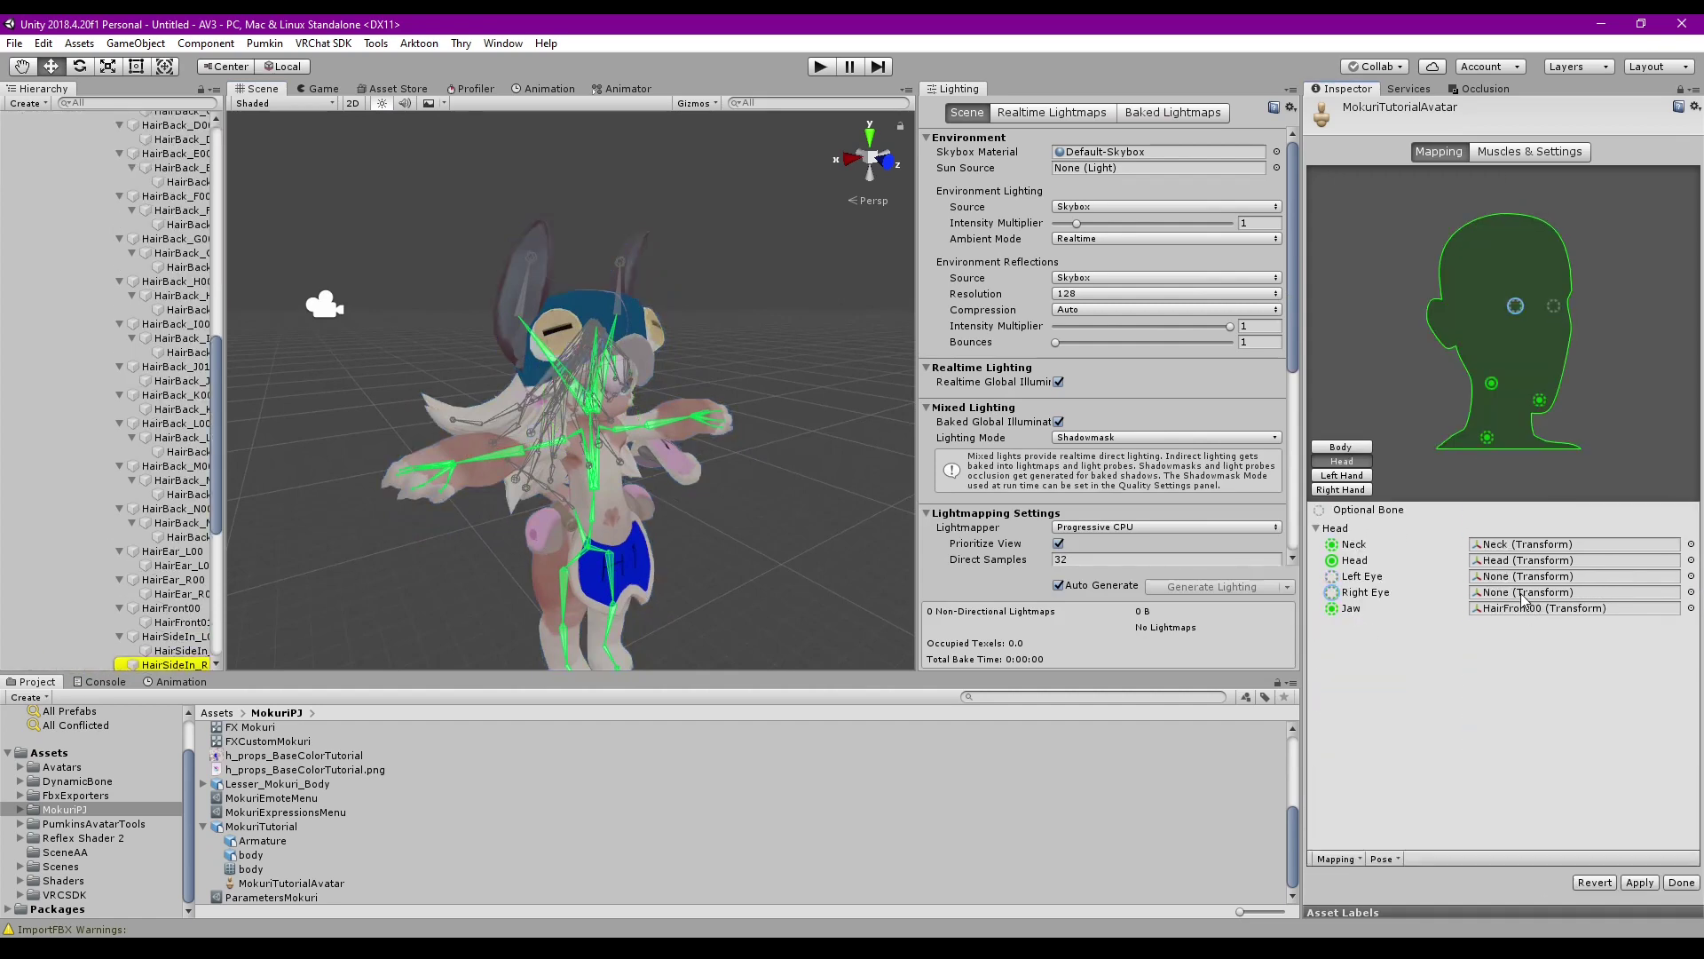
click(1539, 609)
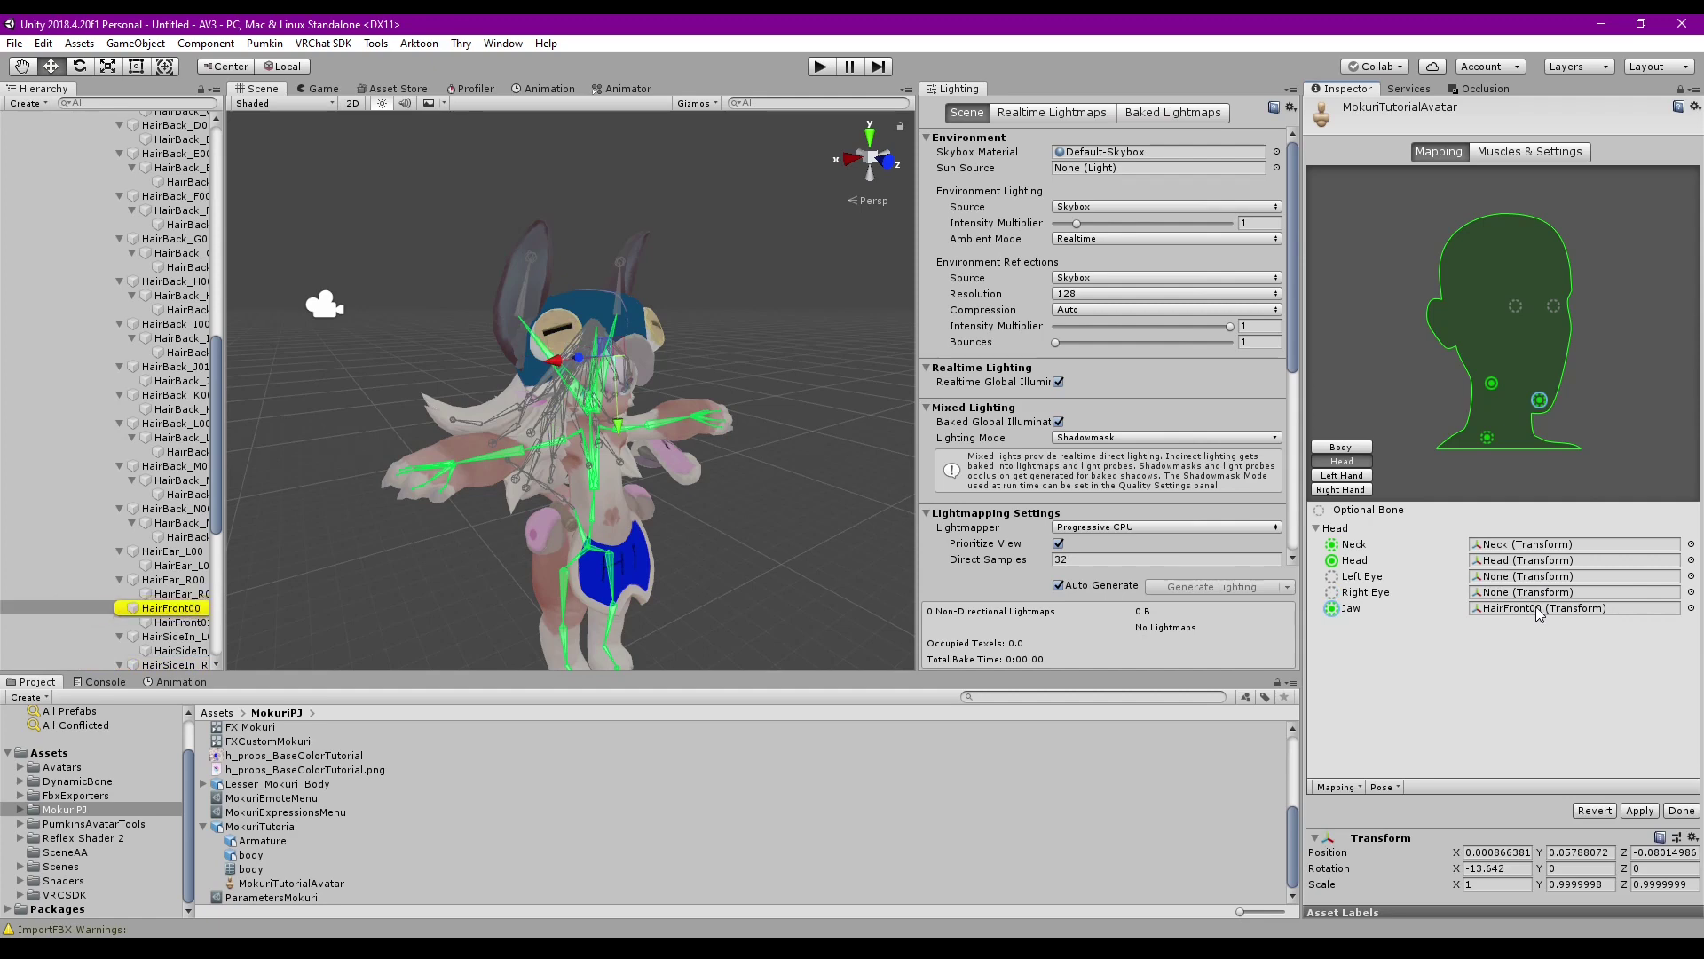
key(Delete)
click(1639, 883)
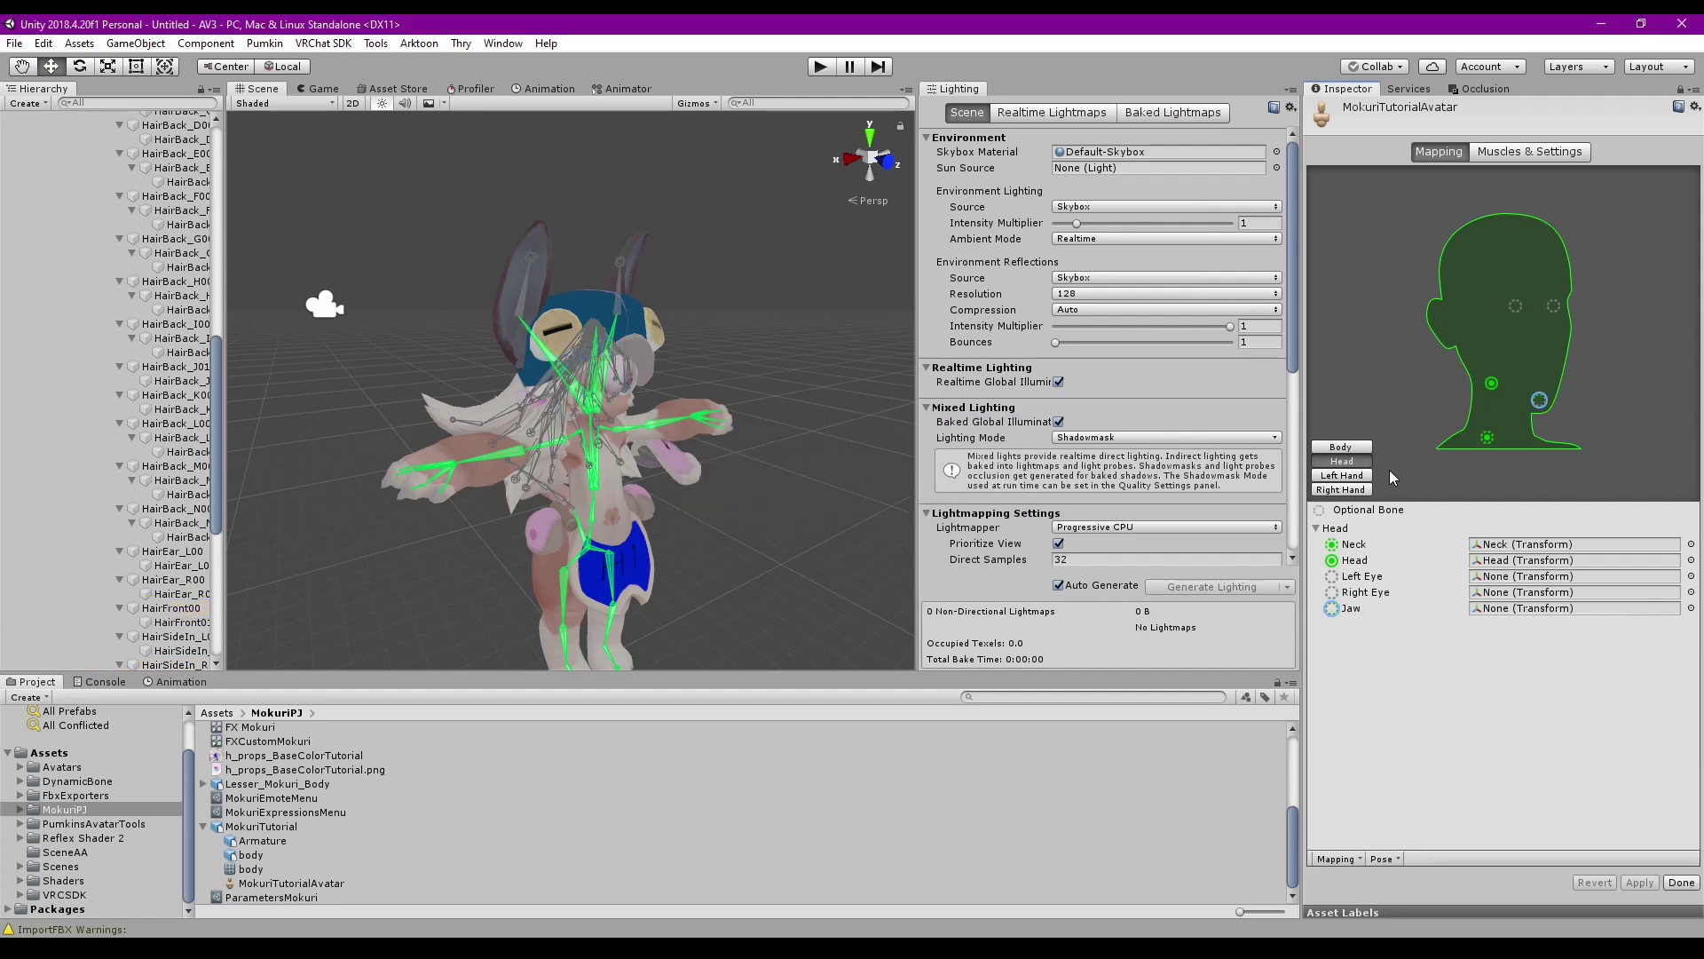
Preview the Open Close muscle pose and orbit around the avatar from several angles
click(1524, 151)
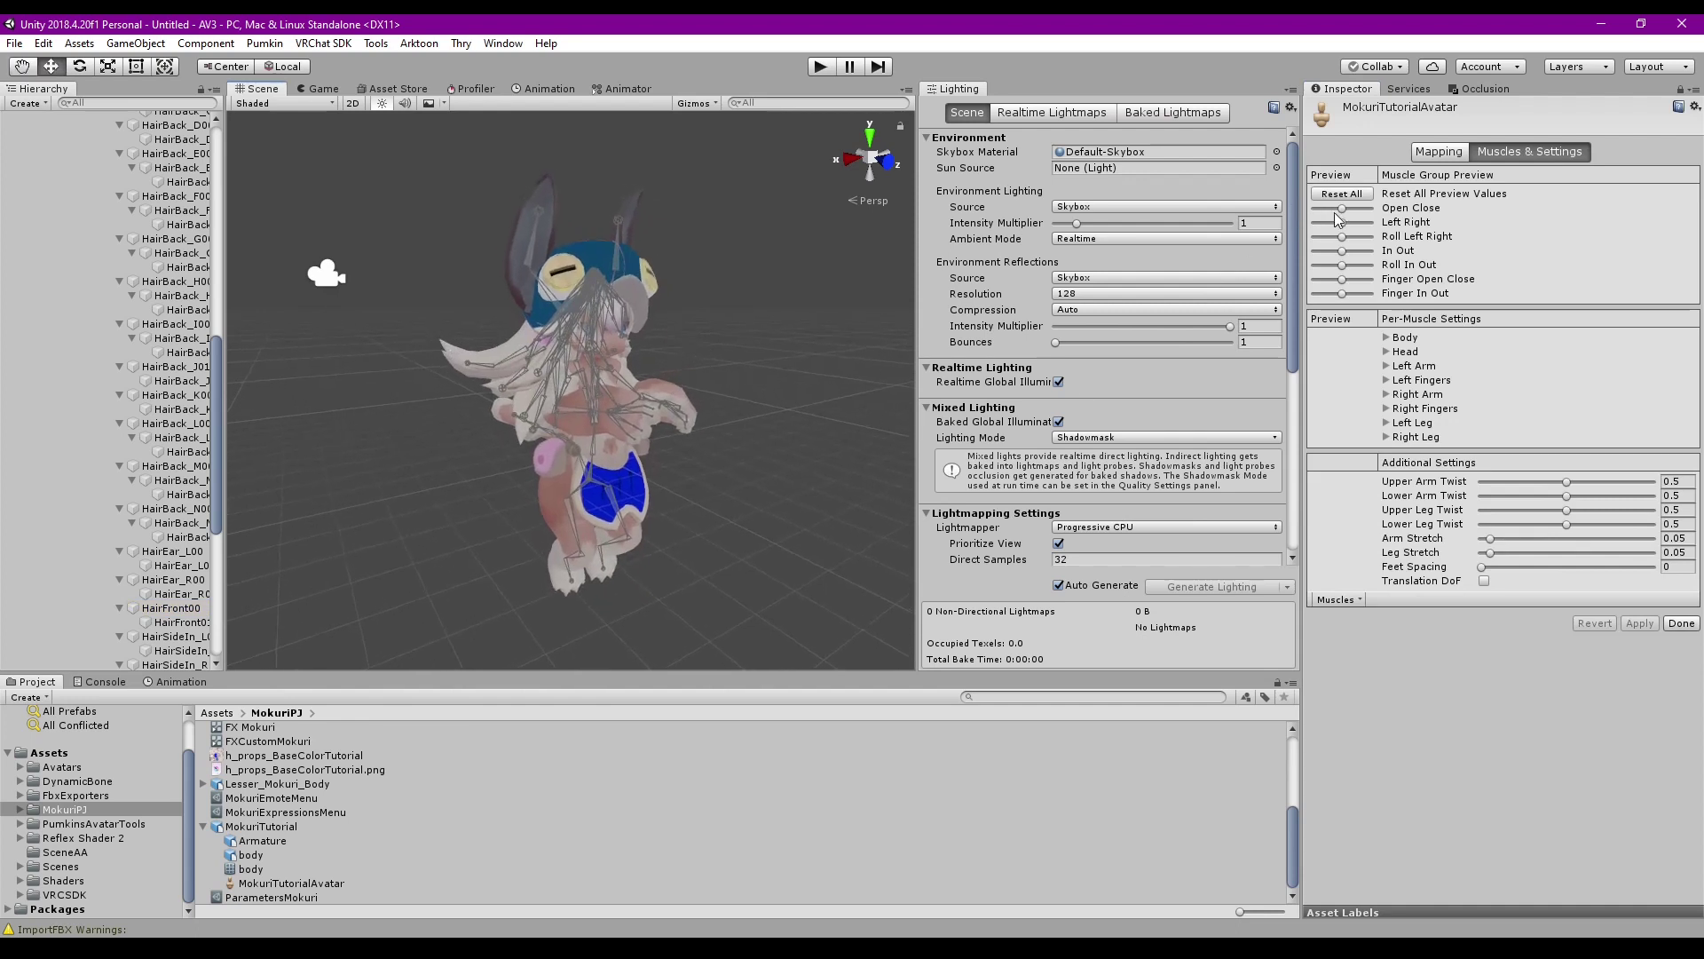
mouse_move(1342, 209)
mouse_down()
mouse_move(1360, 206)
mouse_move(1333, 210)
mouse_move(1346, 237)
mouse_up()
alt+drag(838, 467, 759, 424)
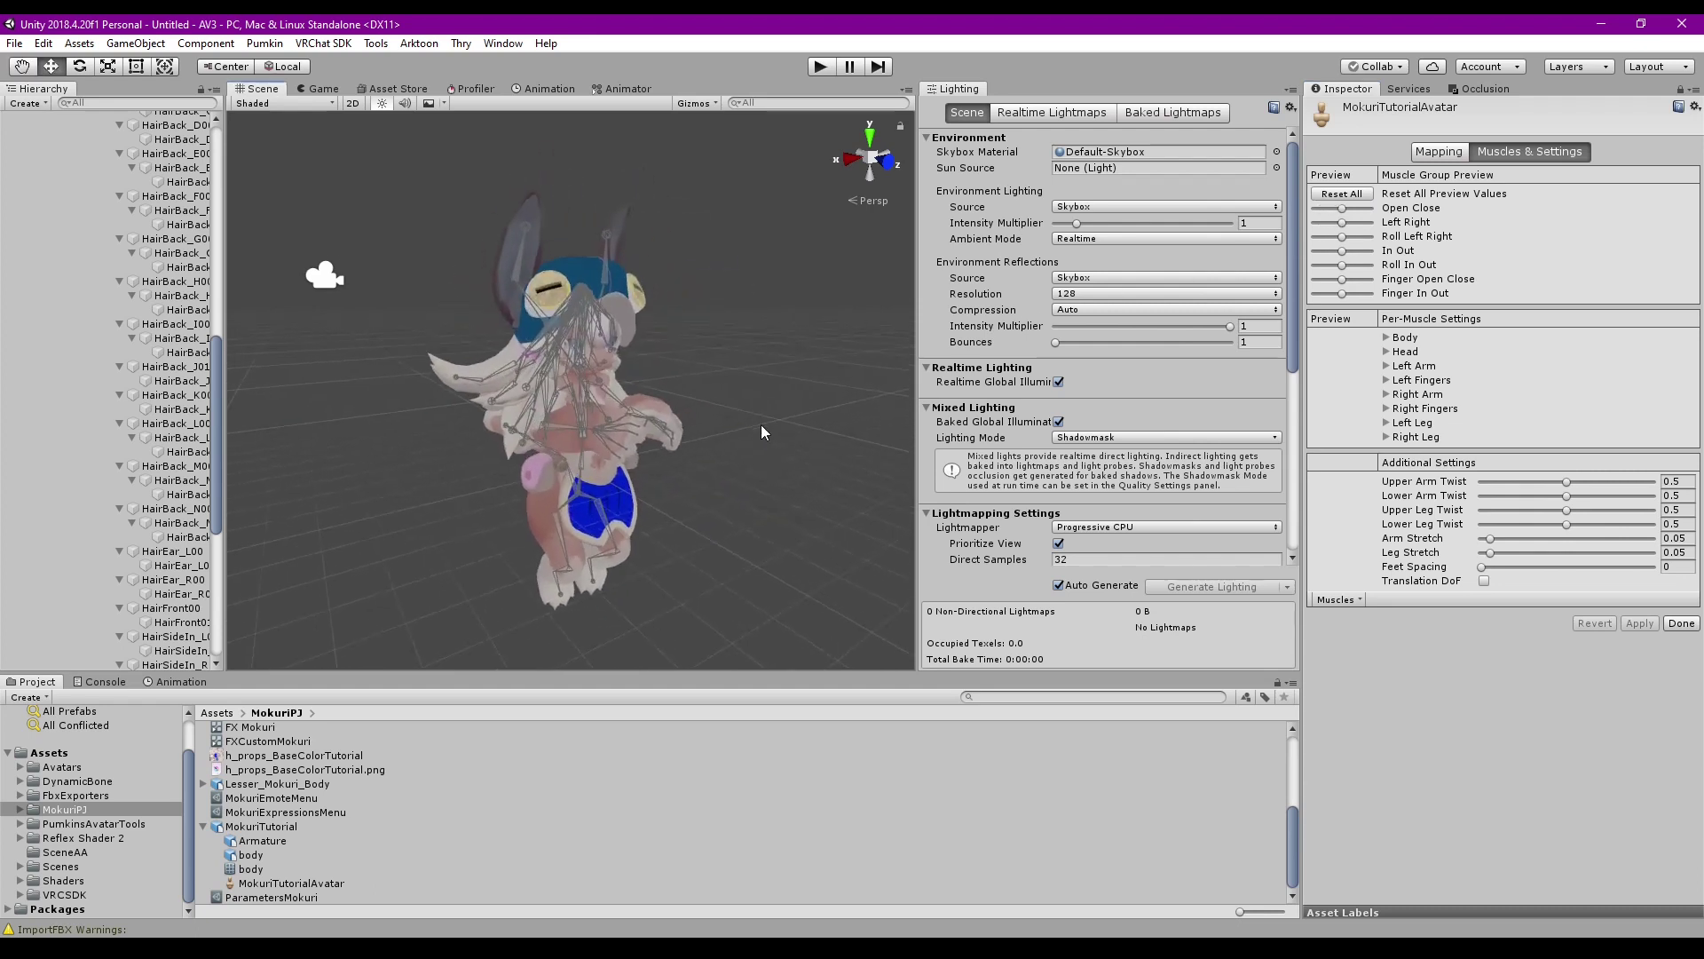
alt+drag(733, 340, 676, 513)
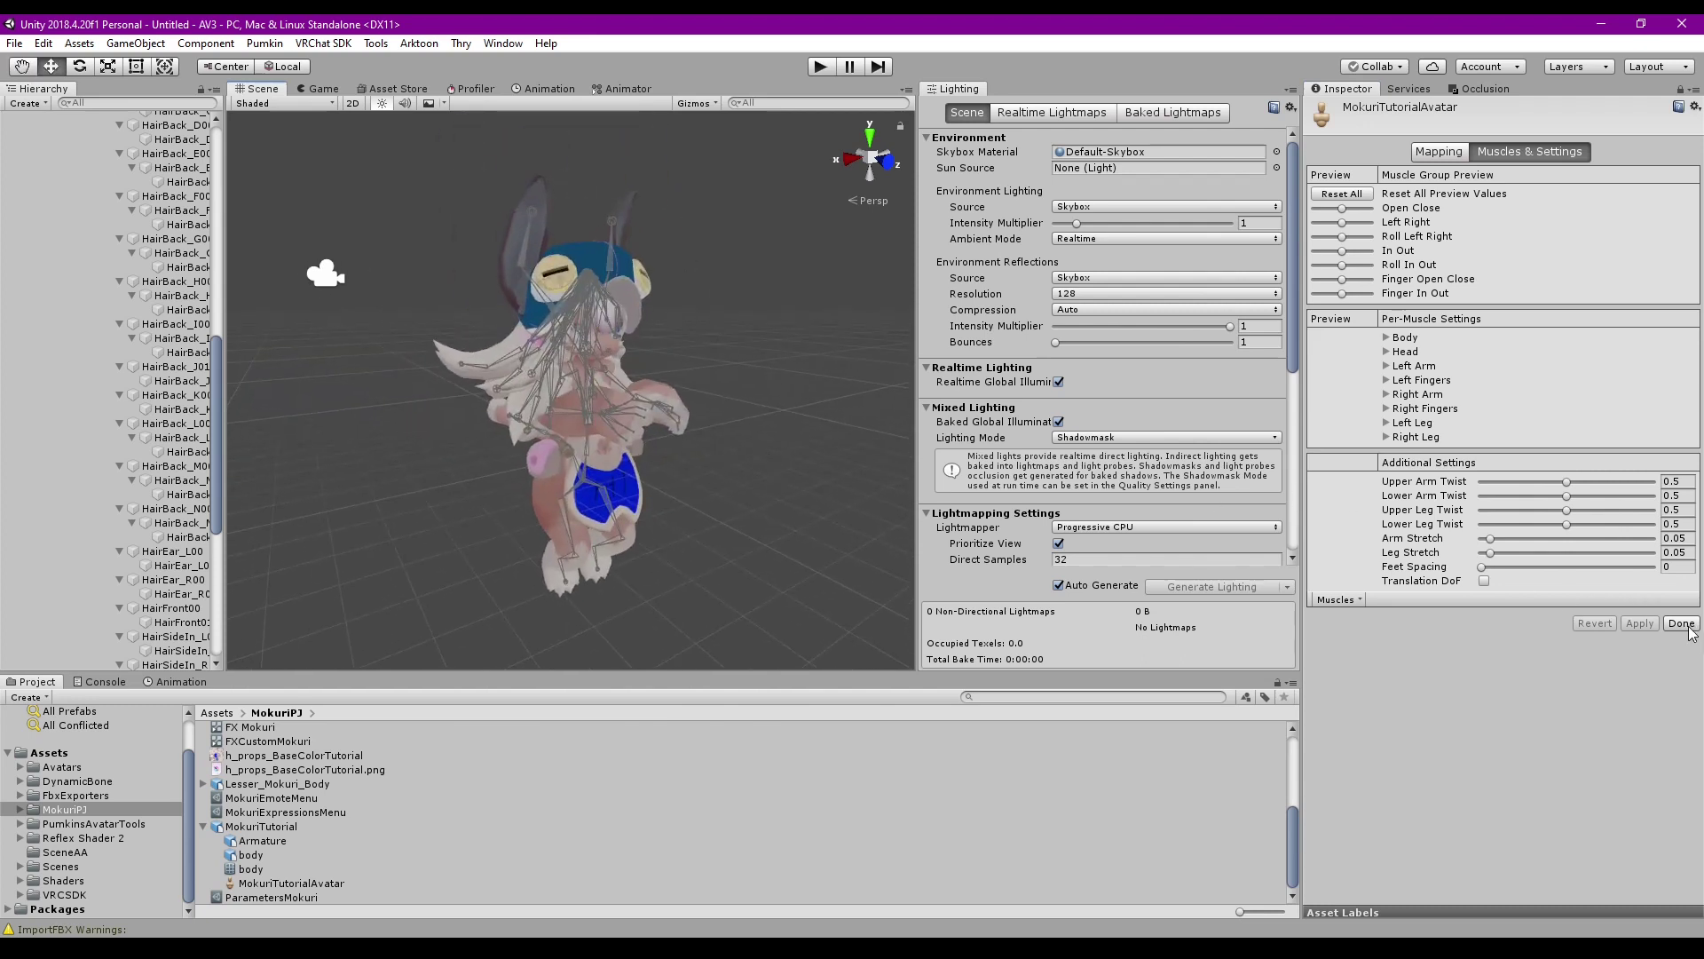
alt+drag(796, 498, 728, 426)
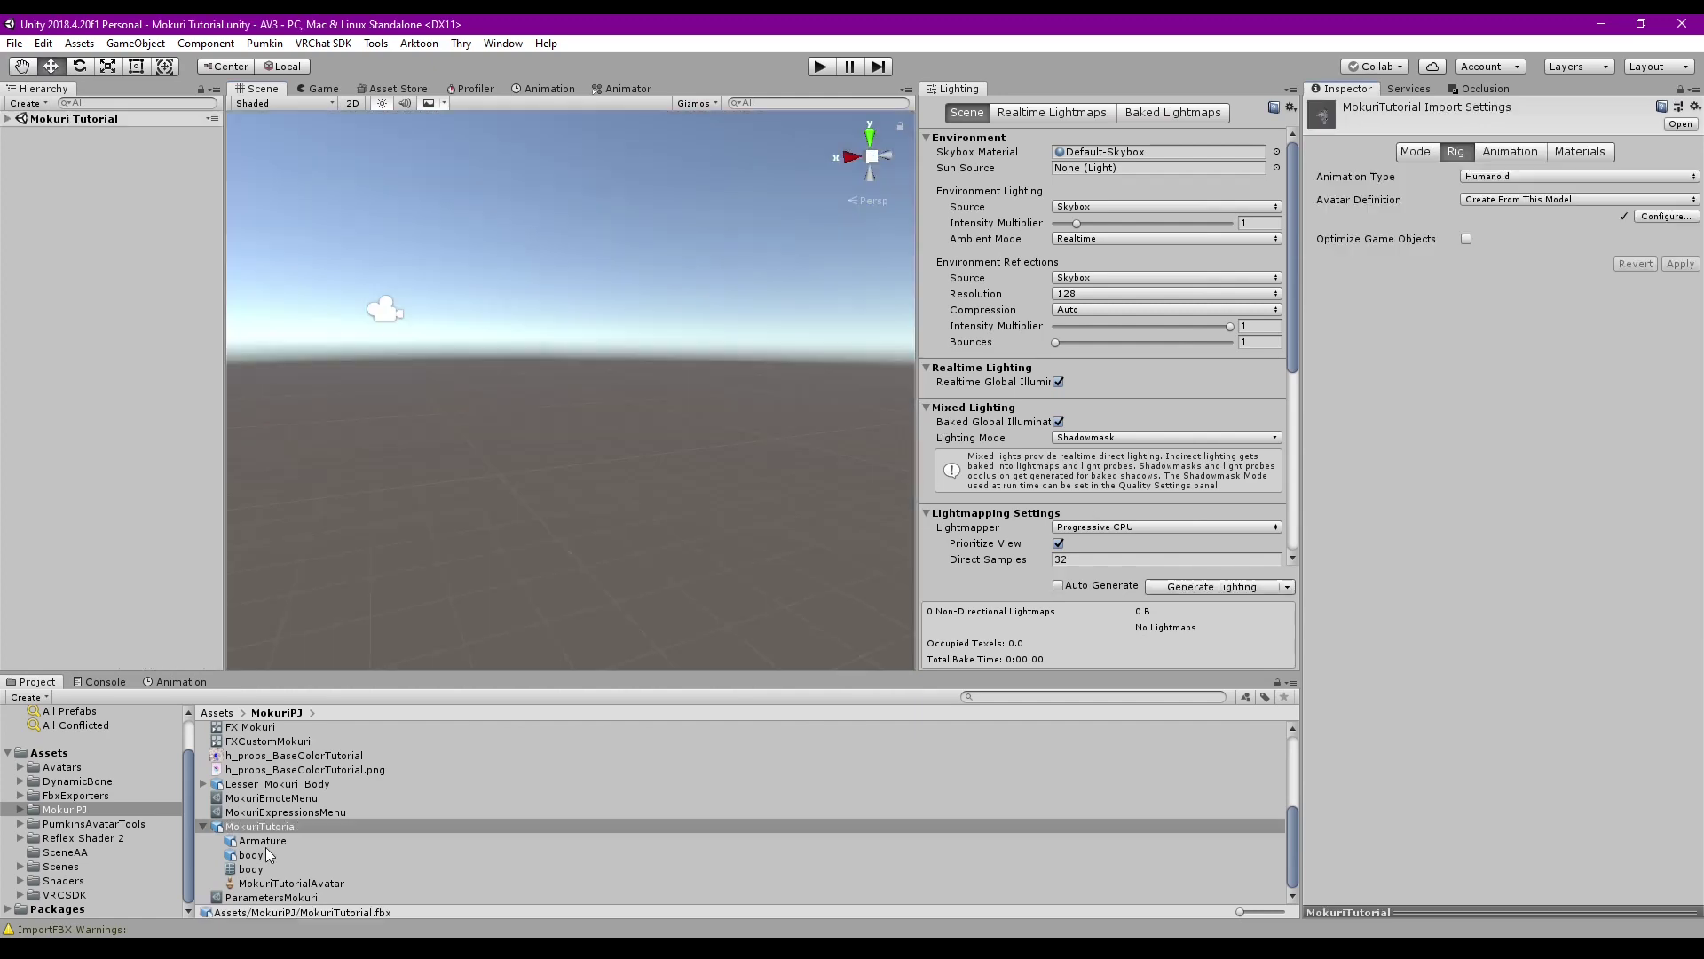
Finish configuration, toggle Legacy Blend Shape Normals, then drag MokuriTutorial into the Hierarchy and frame it
click(1682, 623)
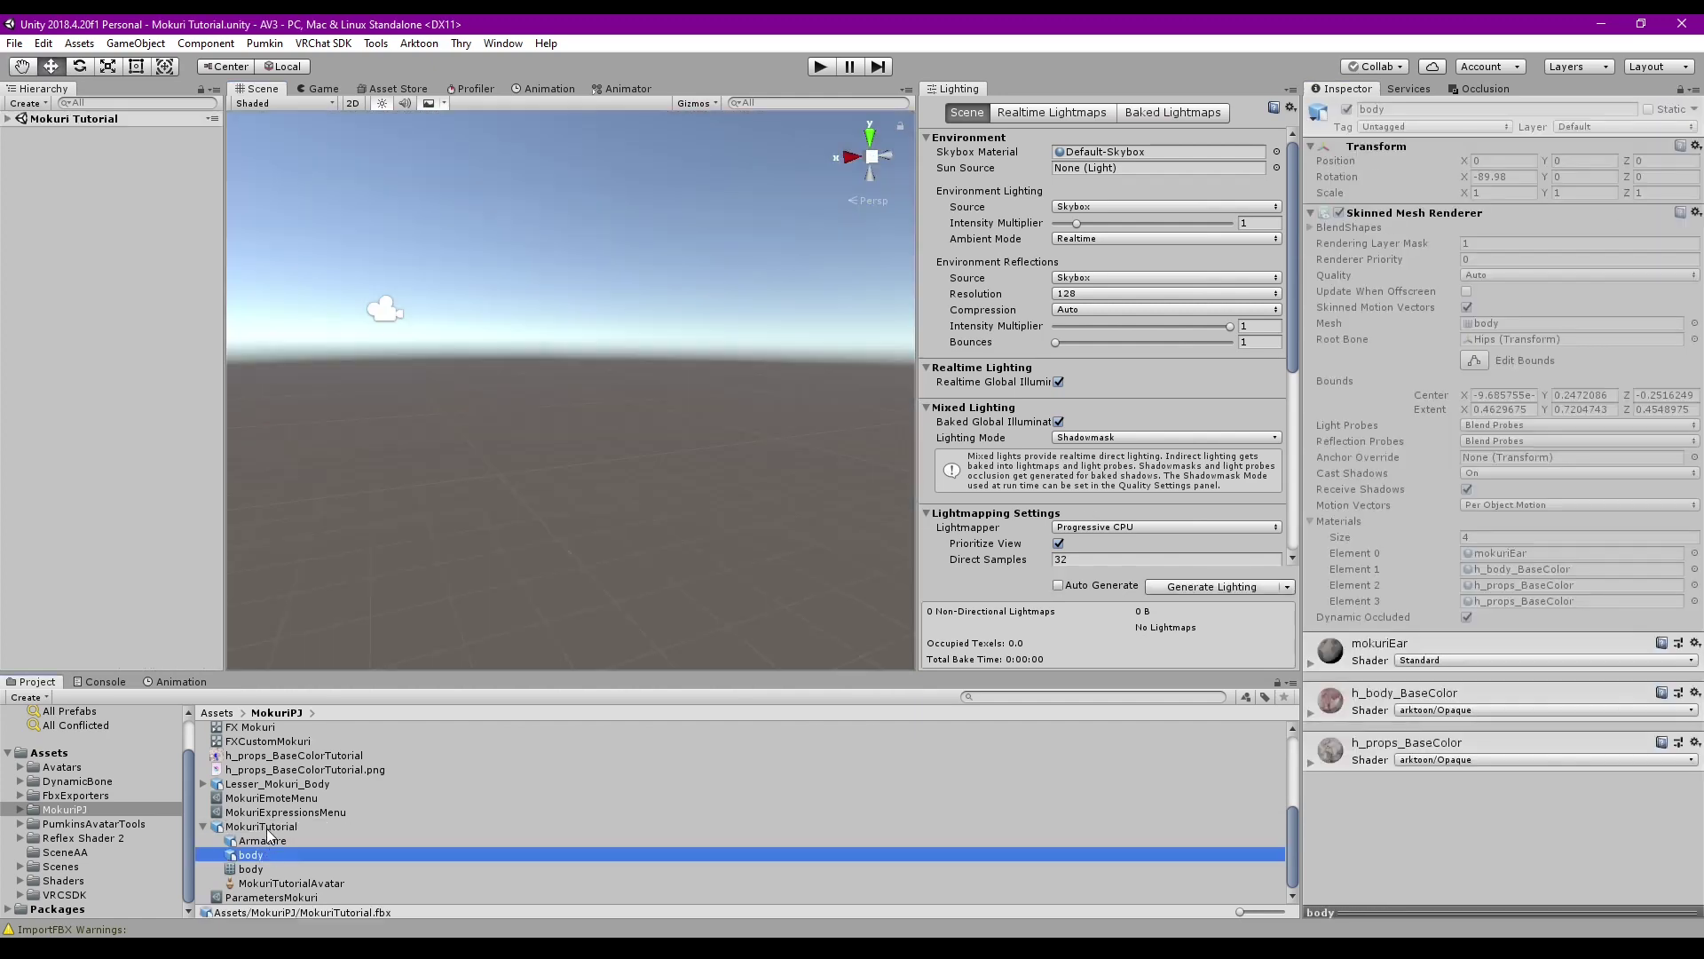
click(1424, 154)
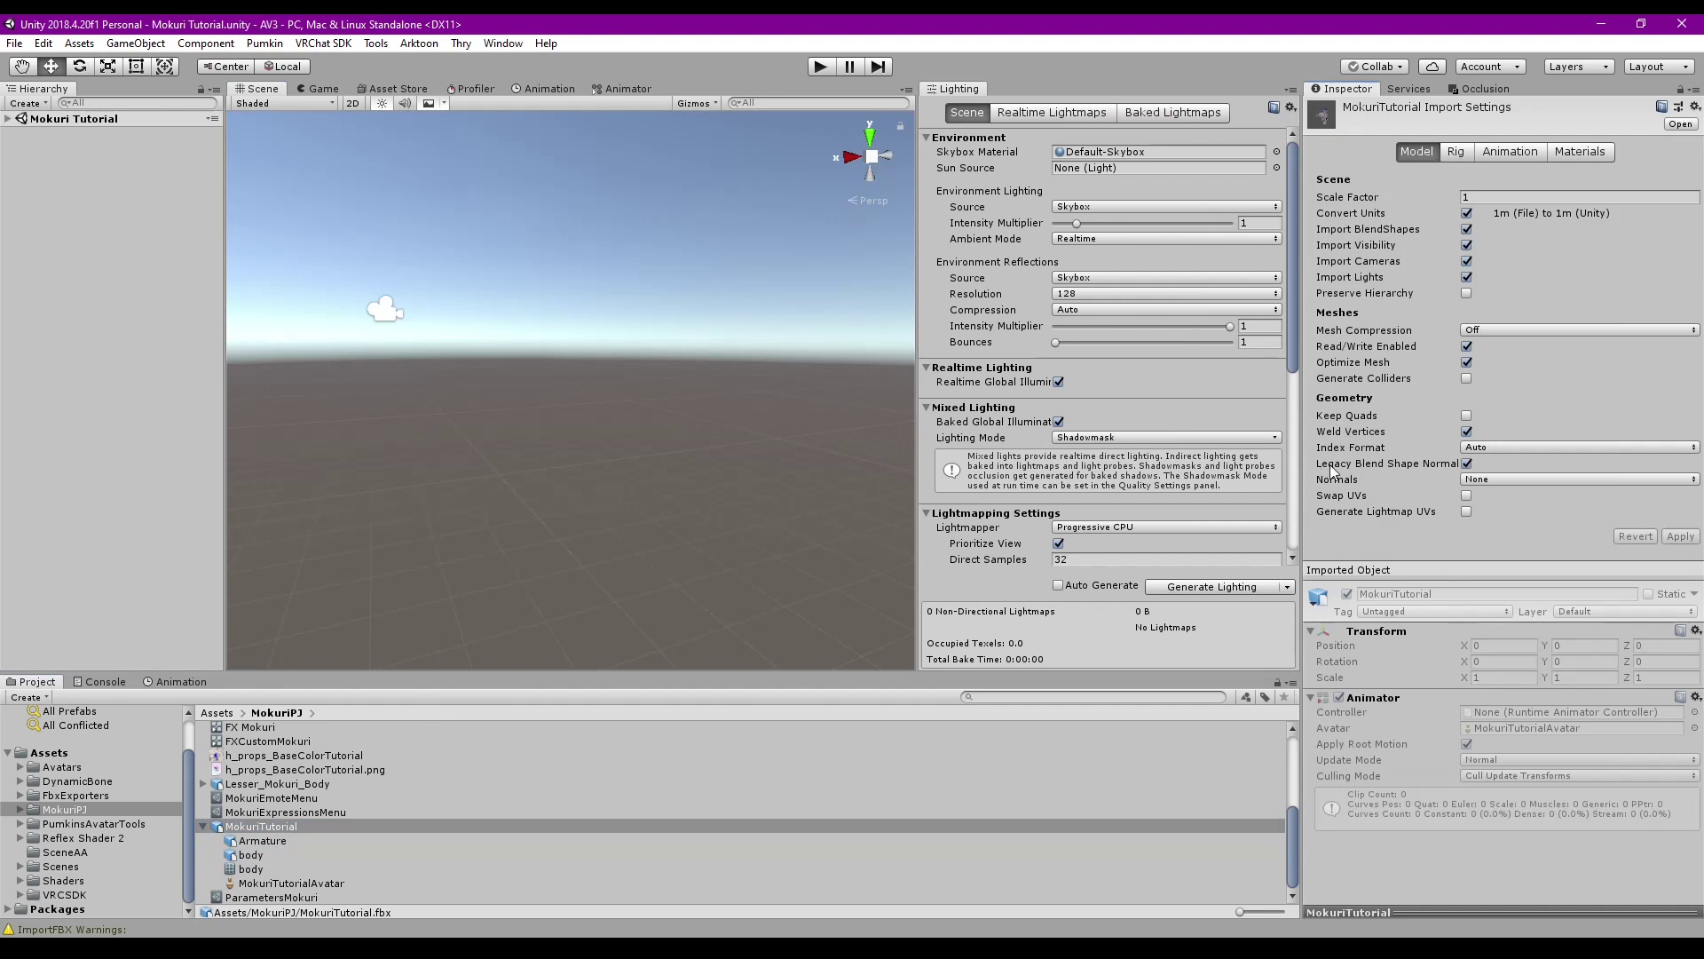
click(1467, 463)
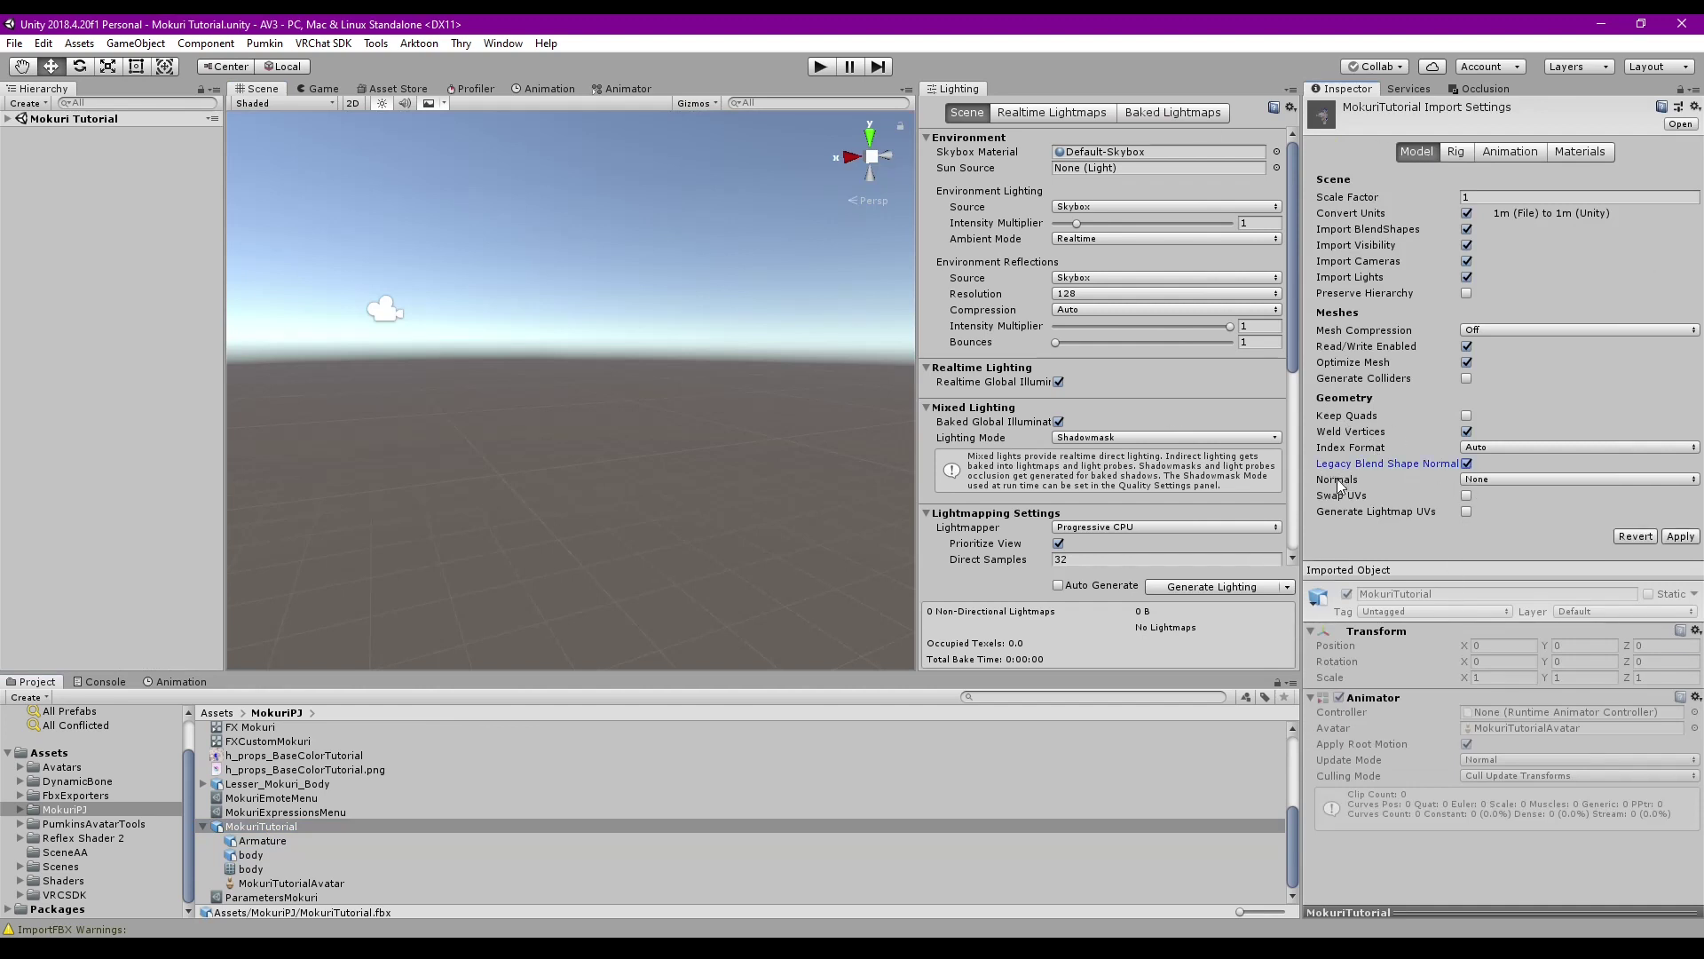
drag(261, 826, 95, 375)
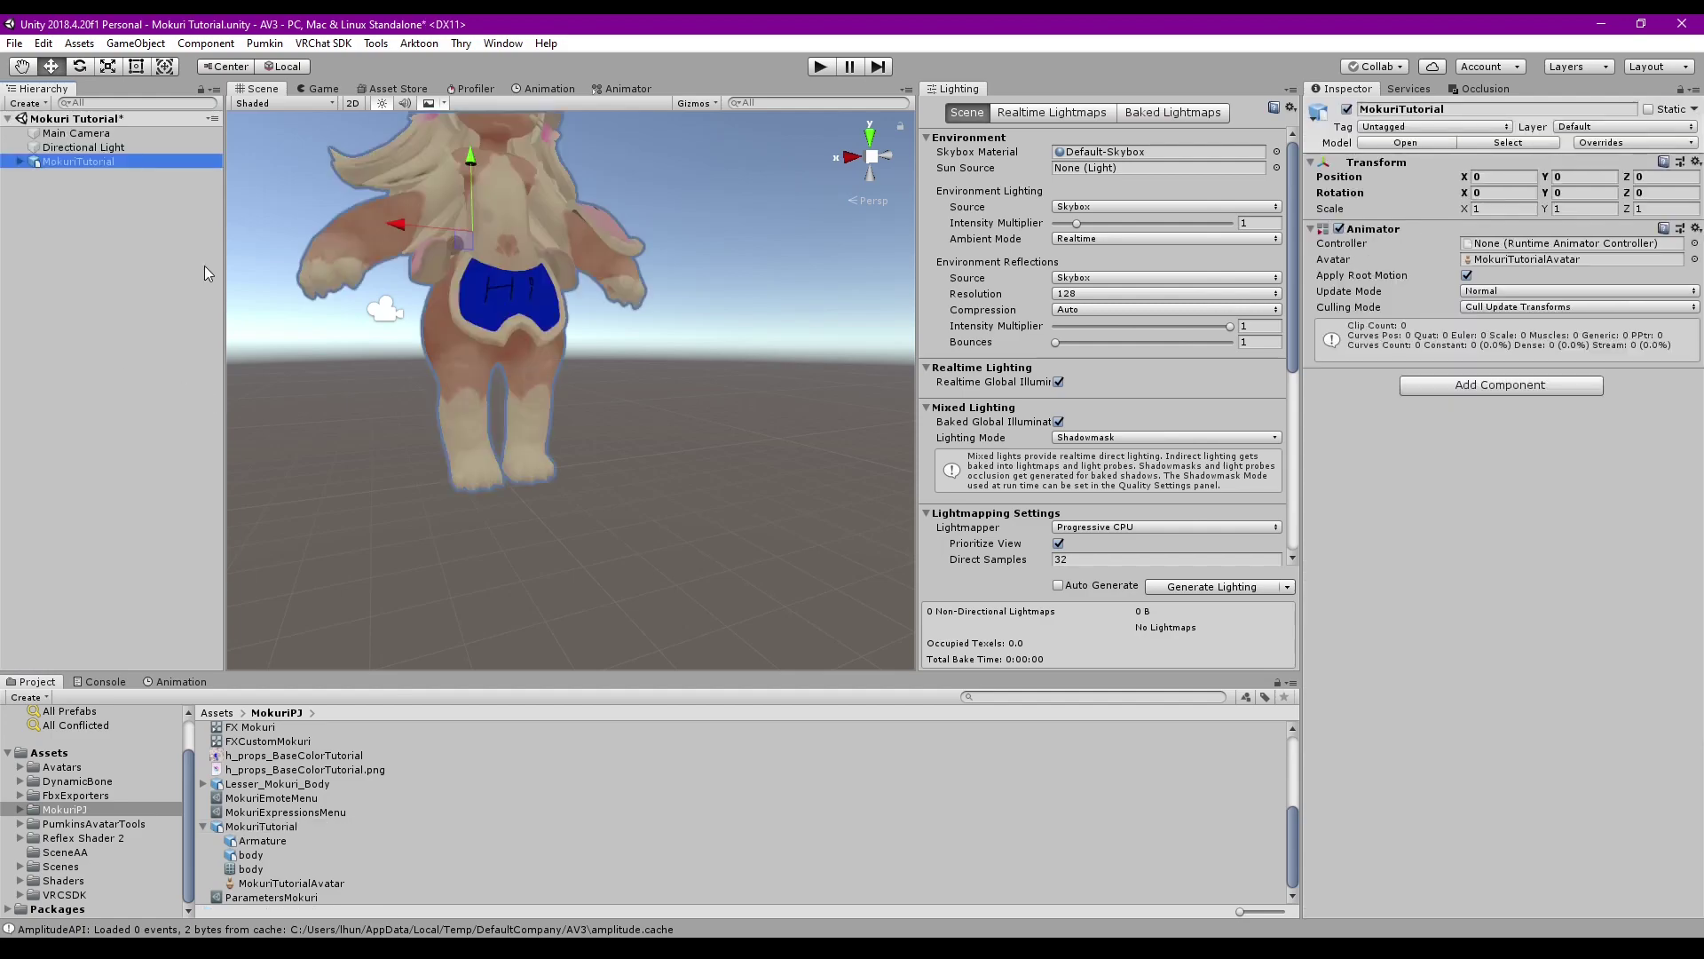
key(f)
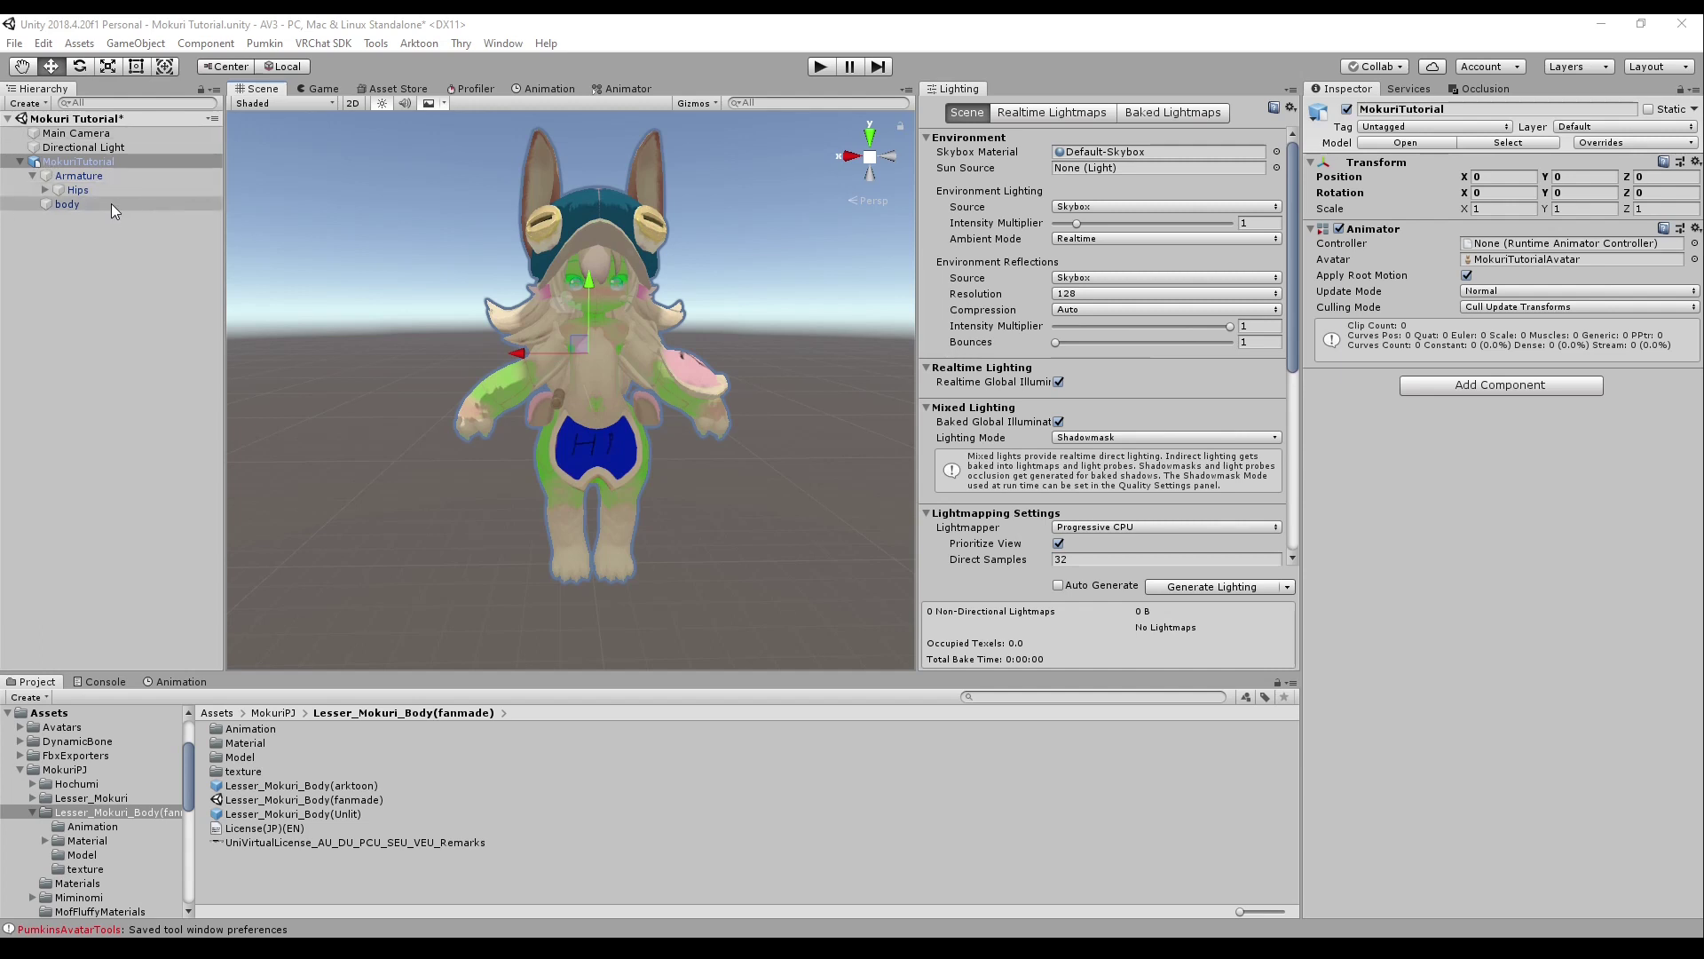
Add a VRC Avatar Descriptor to MokuriTutorial and expand its view settings
click(1547, 387)
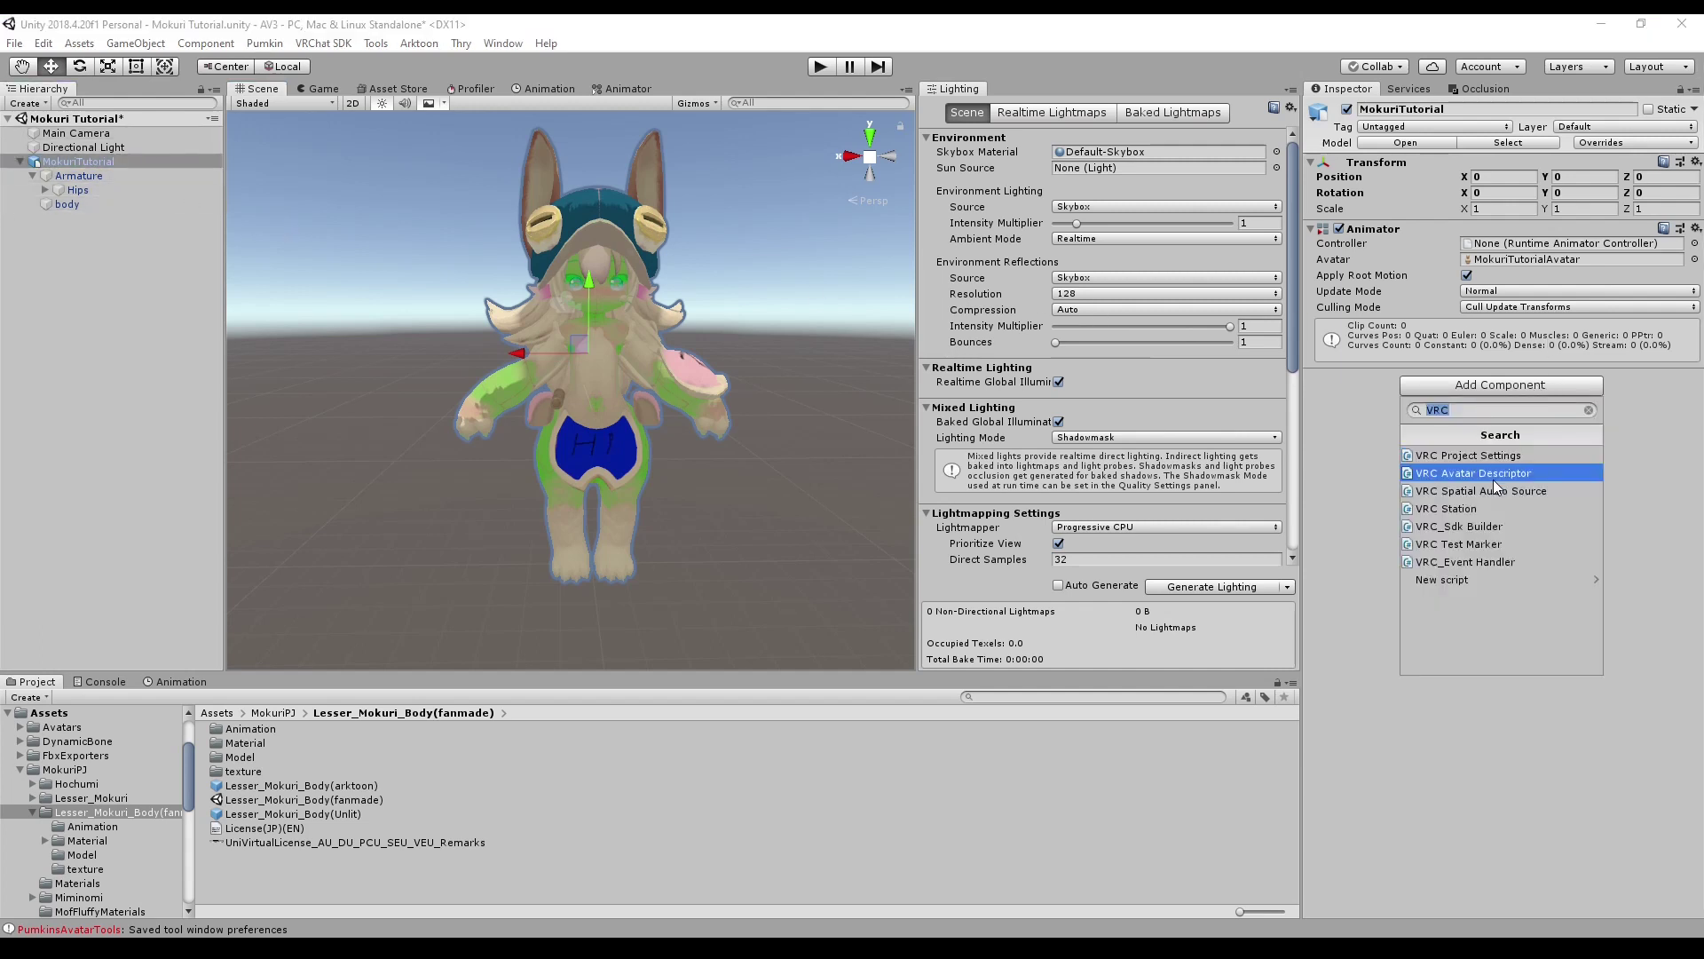
click(1555, 474)
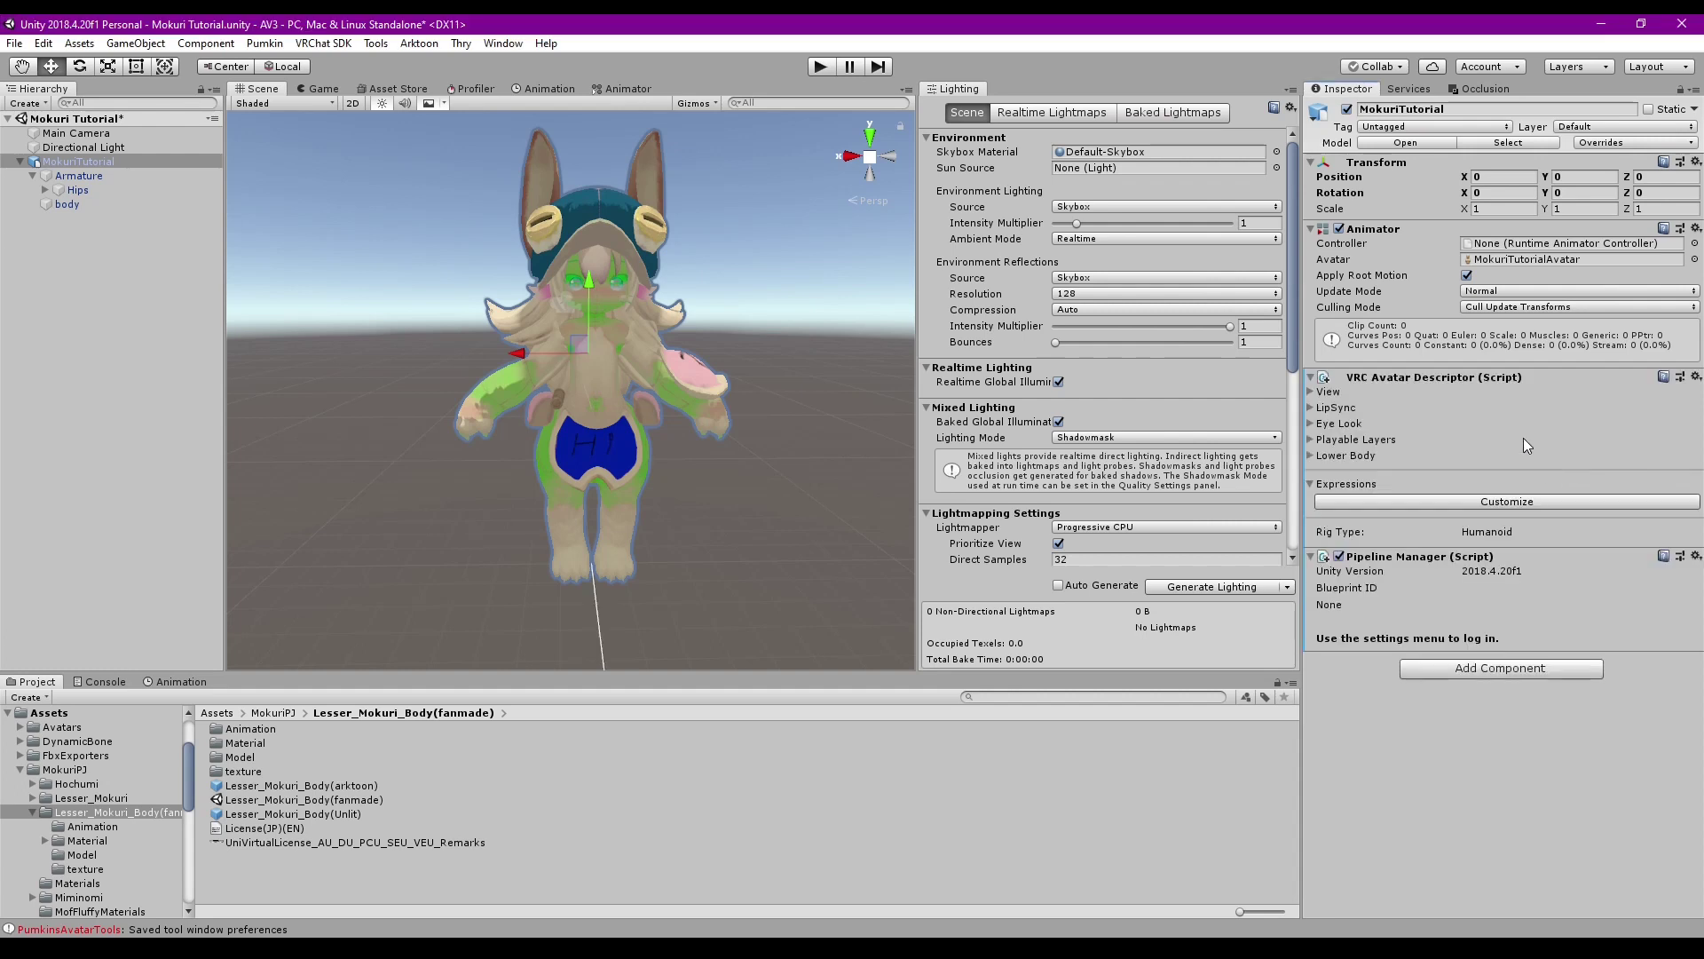
click(1319, 391)
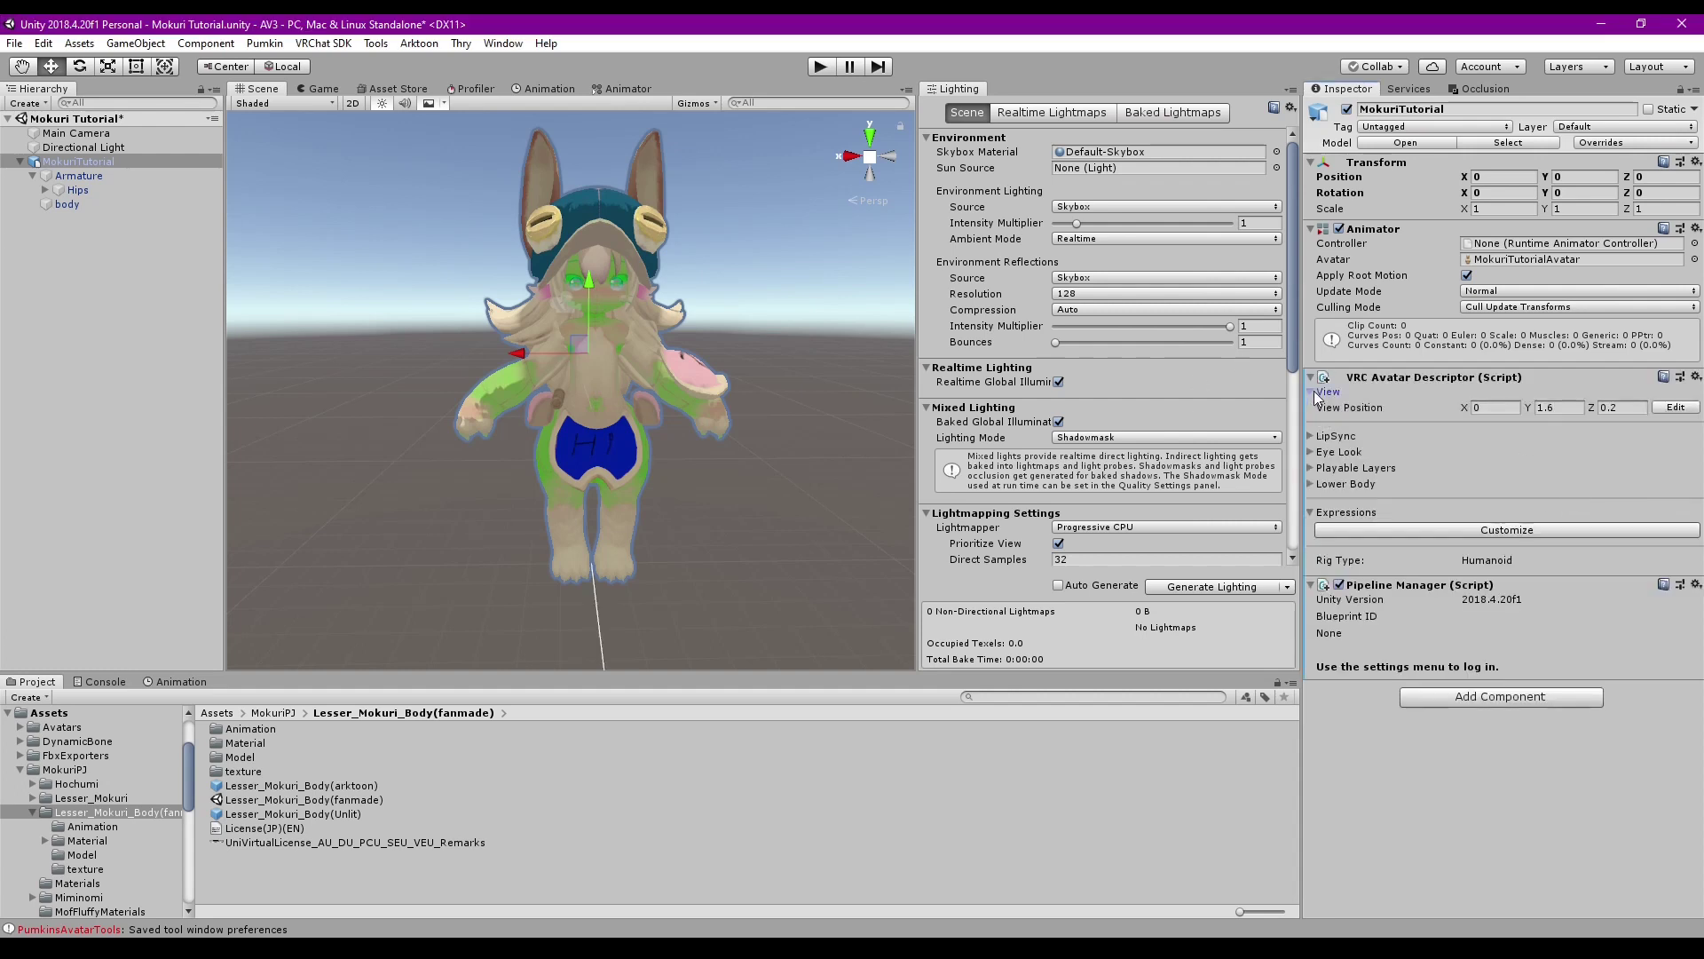
Begin editing the View Position and lower the gizmo to the avatar's head
click(1669, 407)
scroll(658, 282, down, 4)
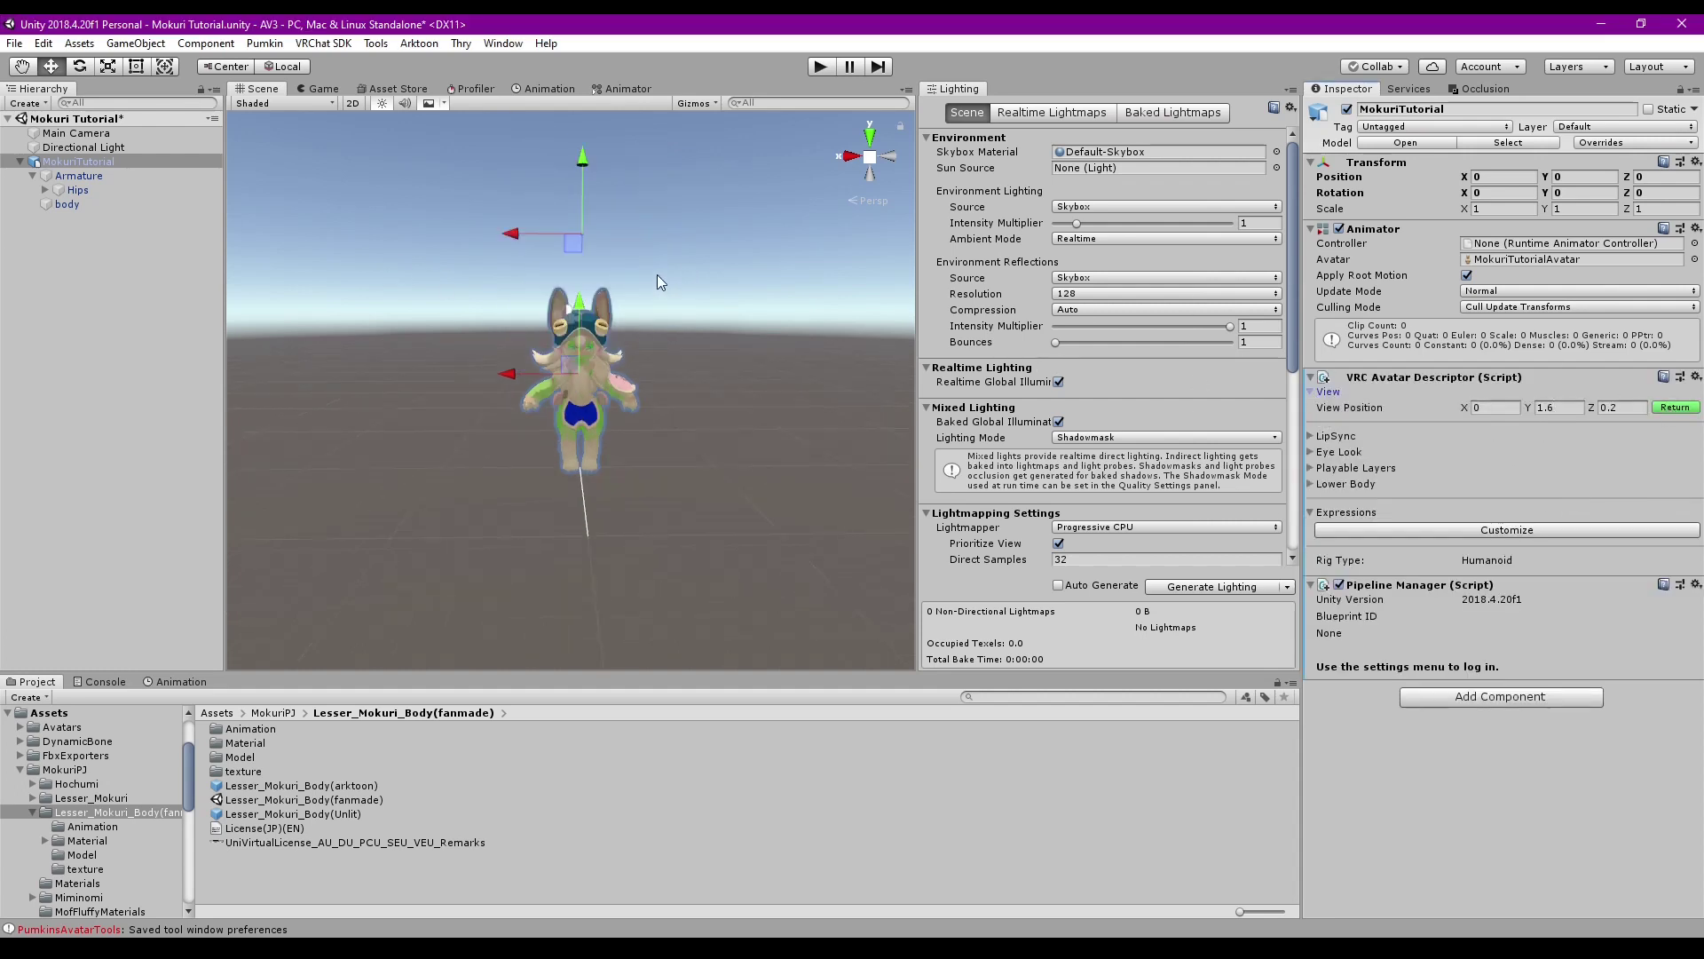
drag(584, 155, 617, 353)
scroll(618, 352, up, 5)
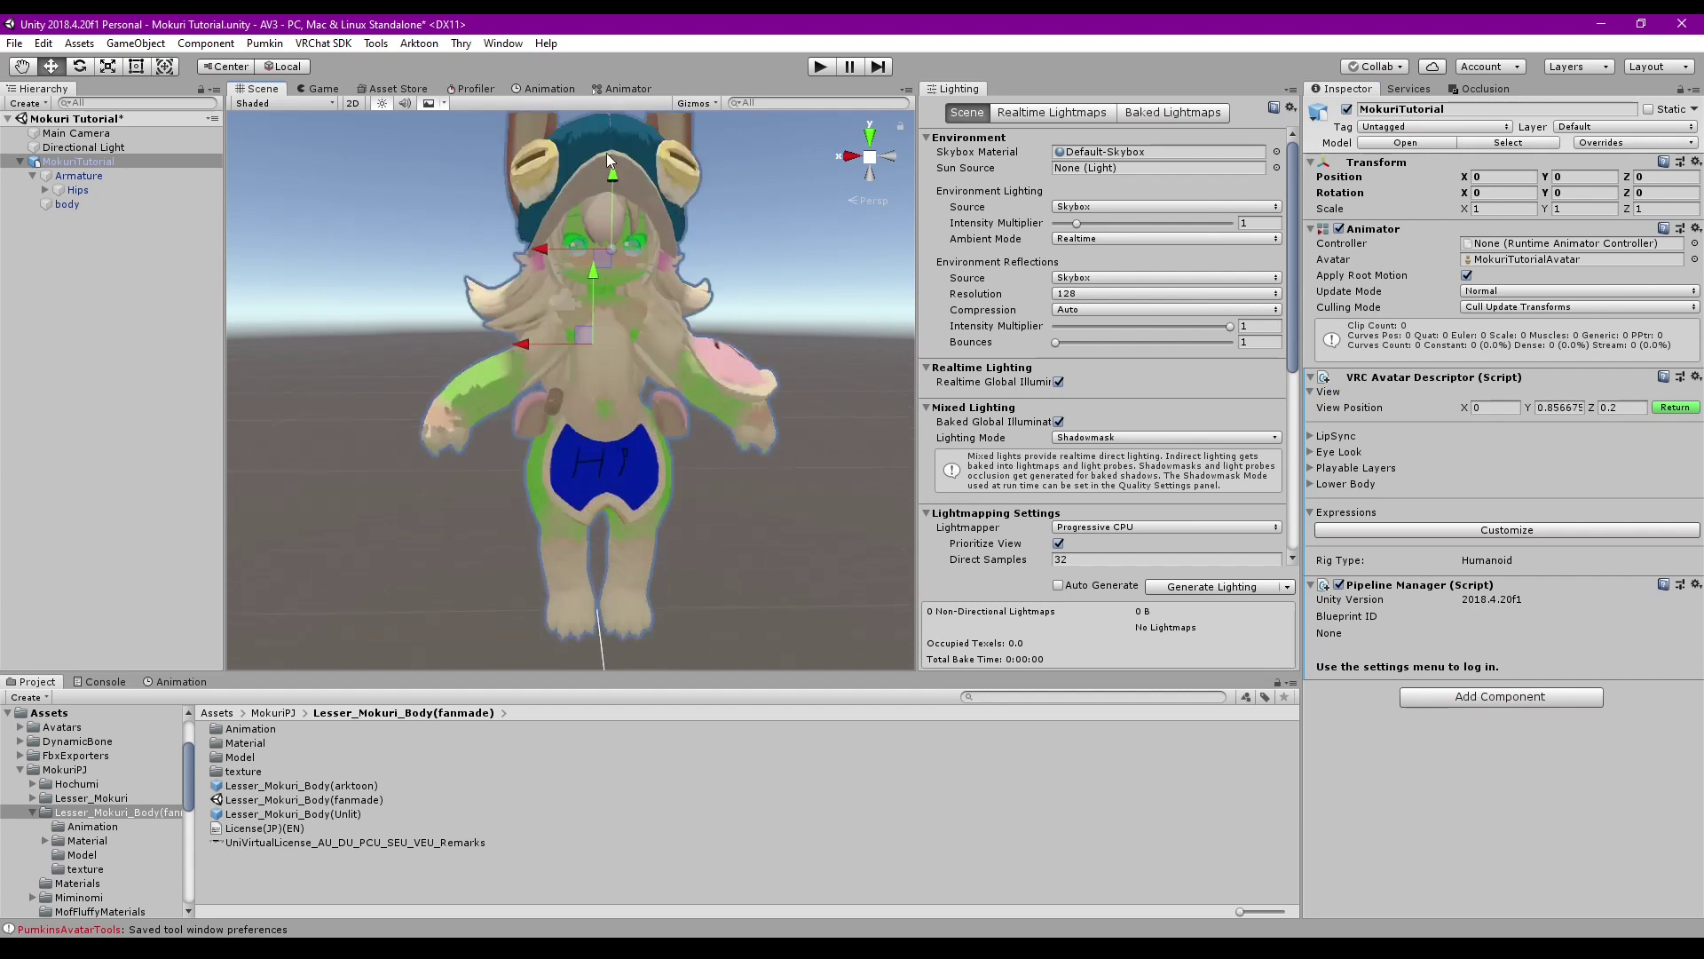
drag(616, 172, 614, 163)
click(865, 204)
scroll(751, 286, down, 6)
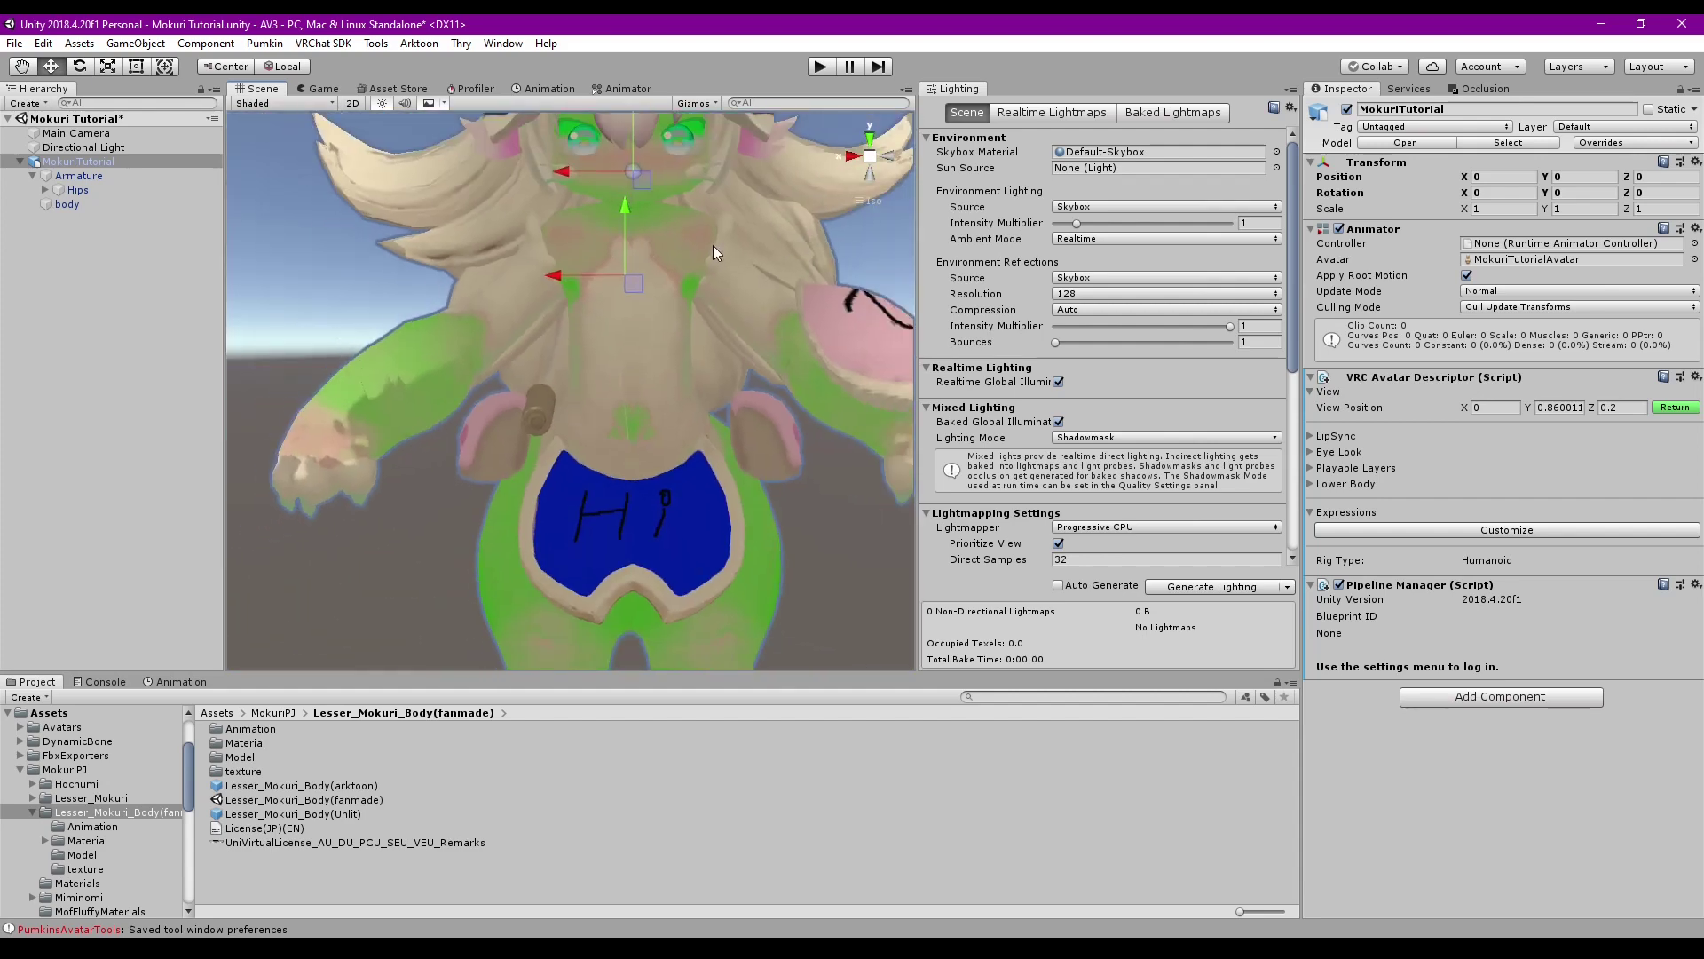
middle_drag(713, 253, 708, 441)
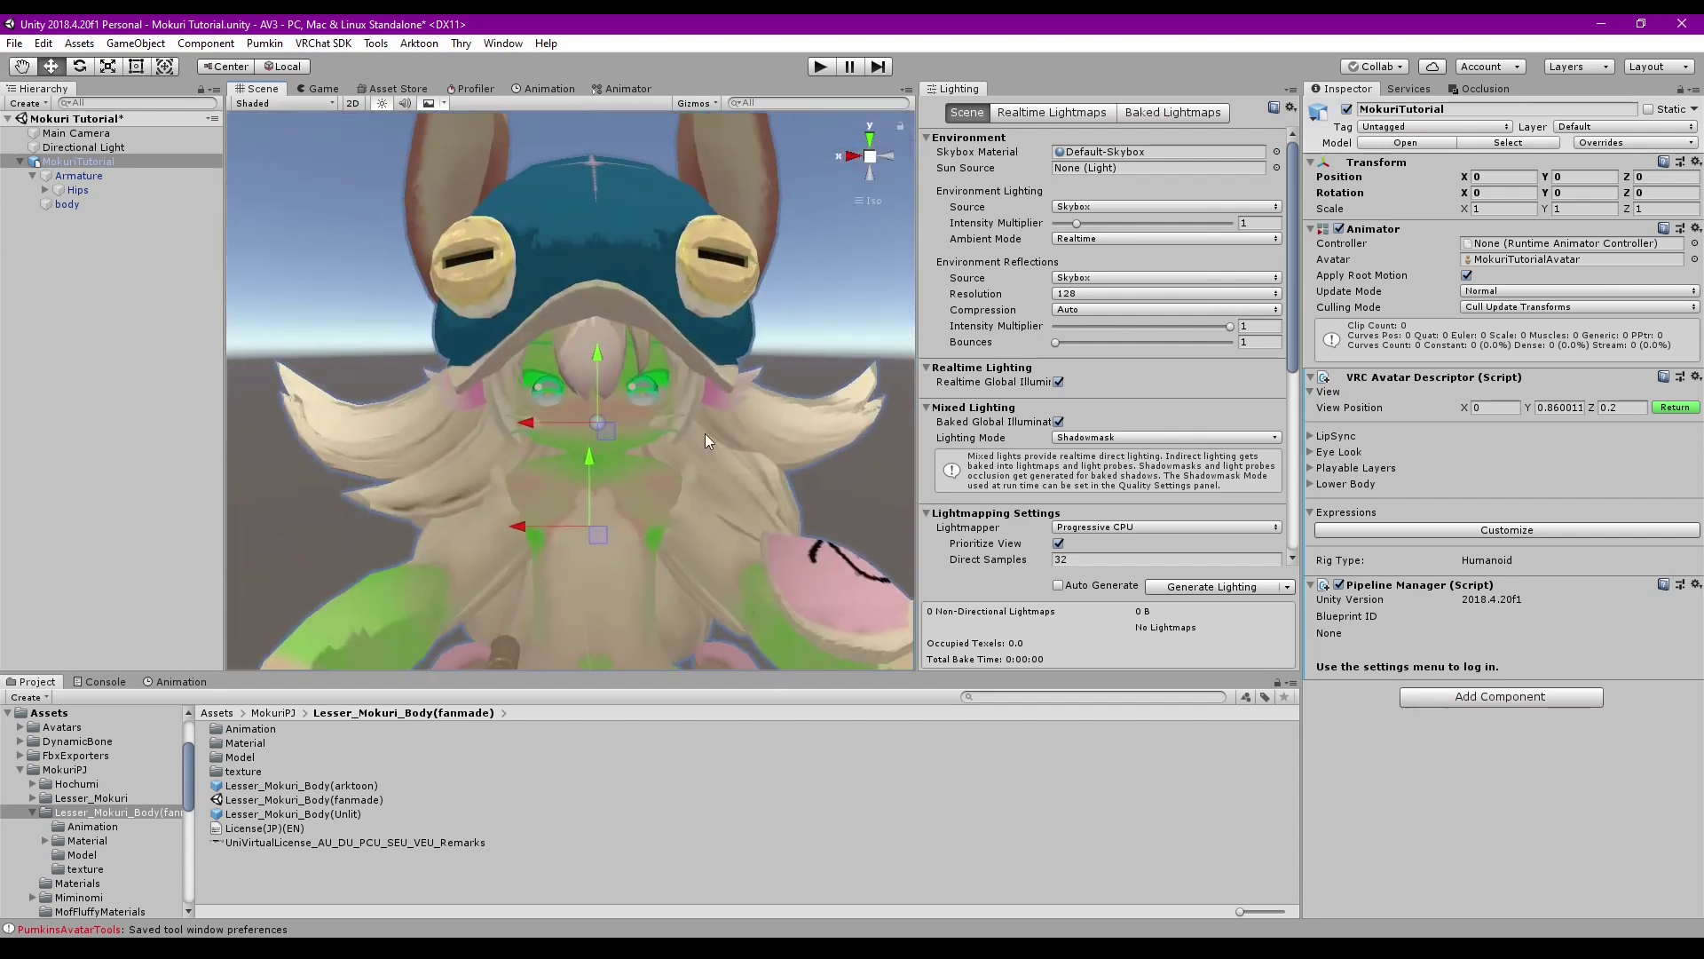
click(870, 157)
From front and side views, fine-tune the view position to eye level and finish editing
click(869, 193)
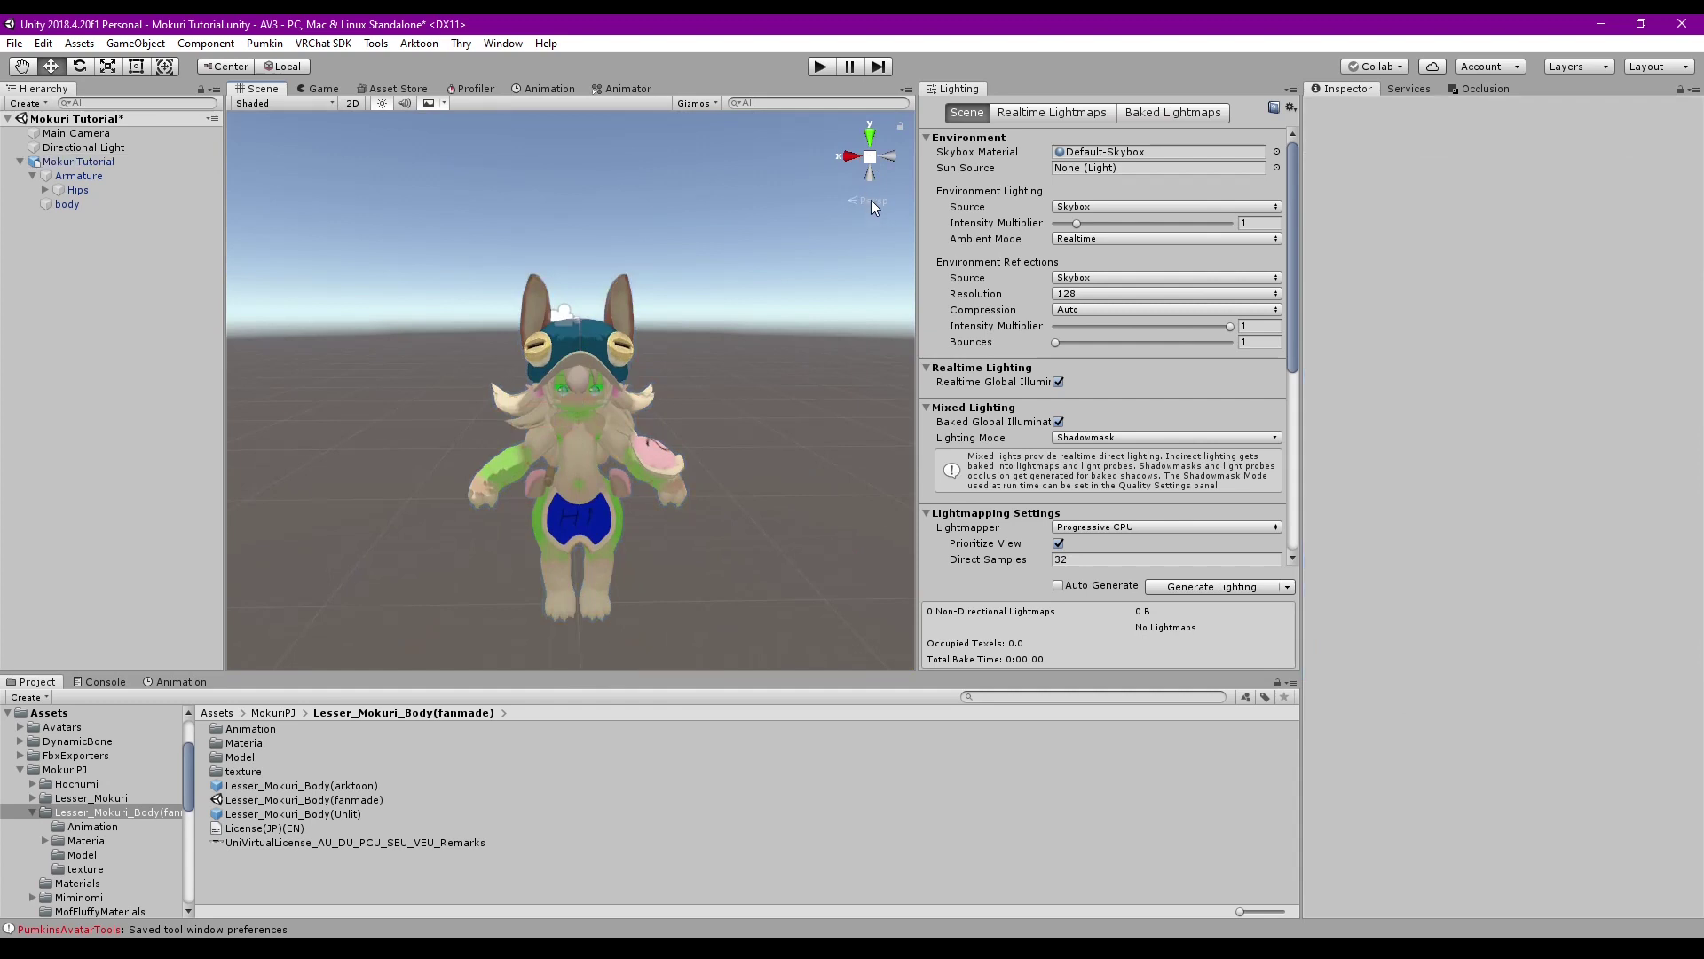
click(870, 199)
click(885, 156)
click(886, 156)
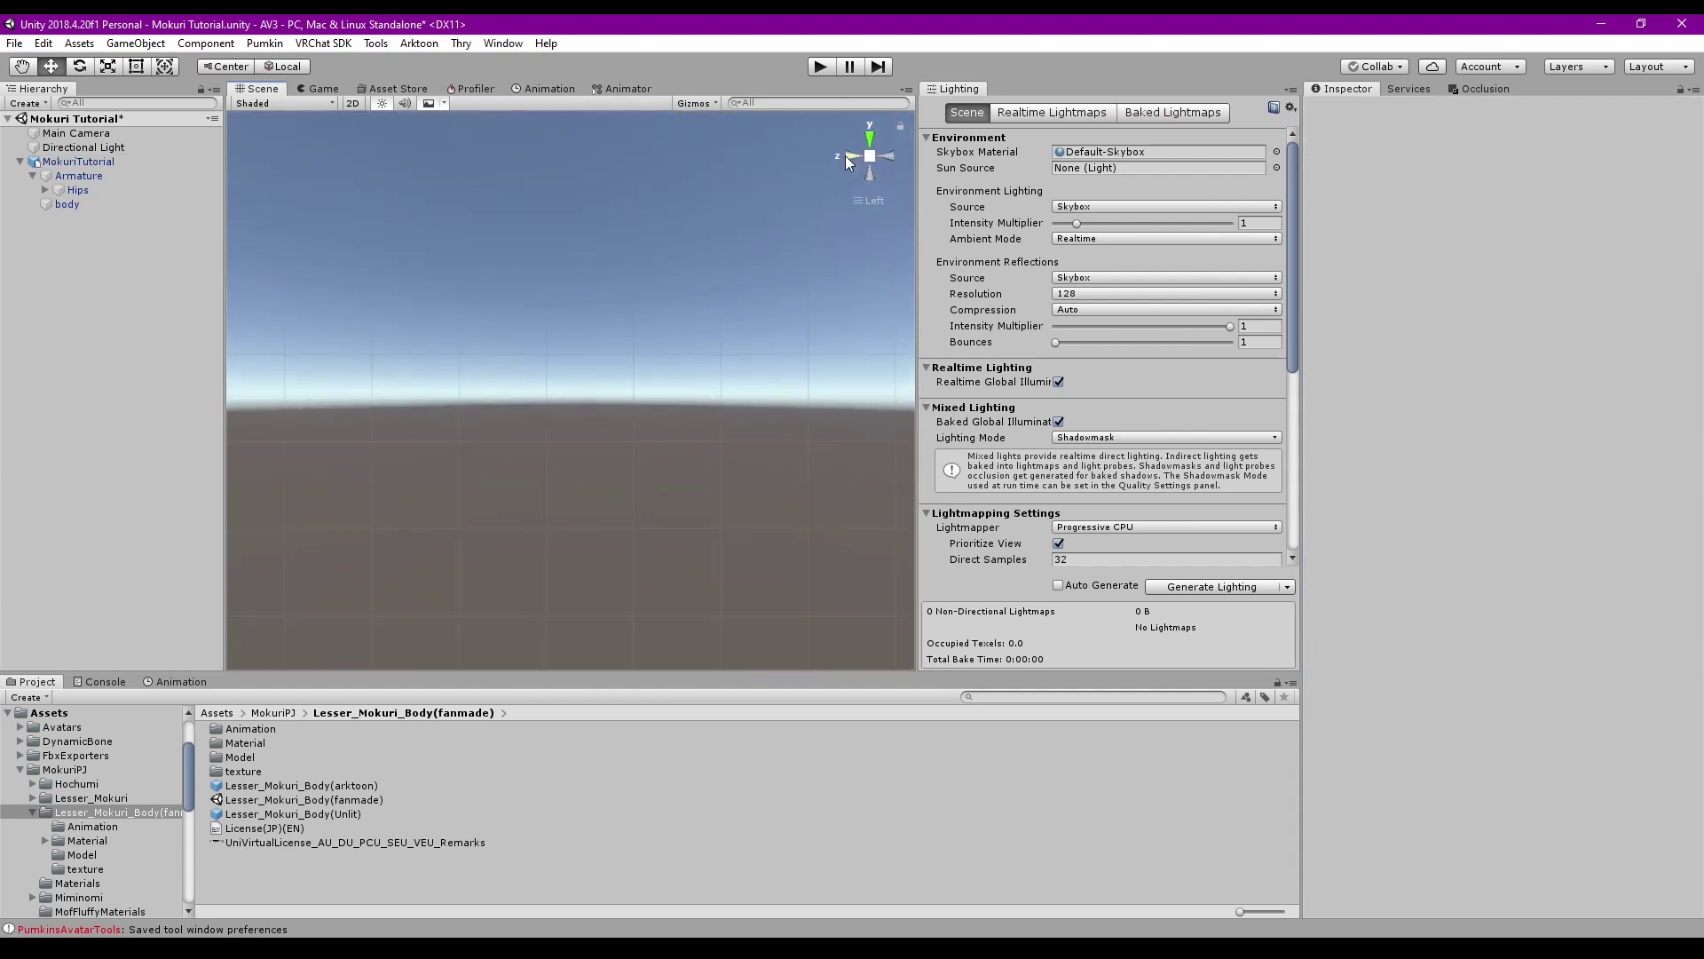
middle_drag(667, 381, 666, 211)
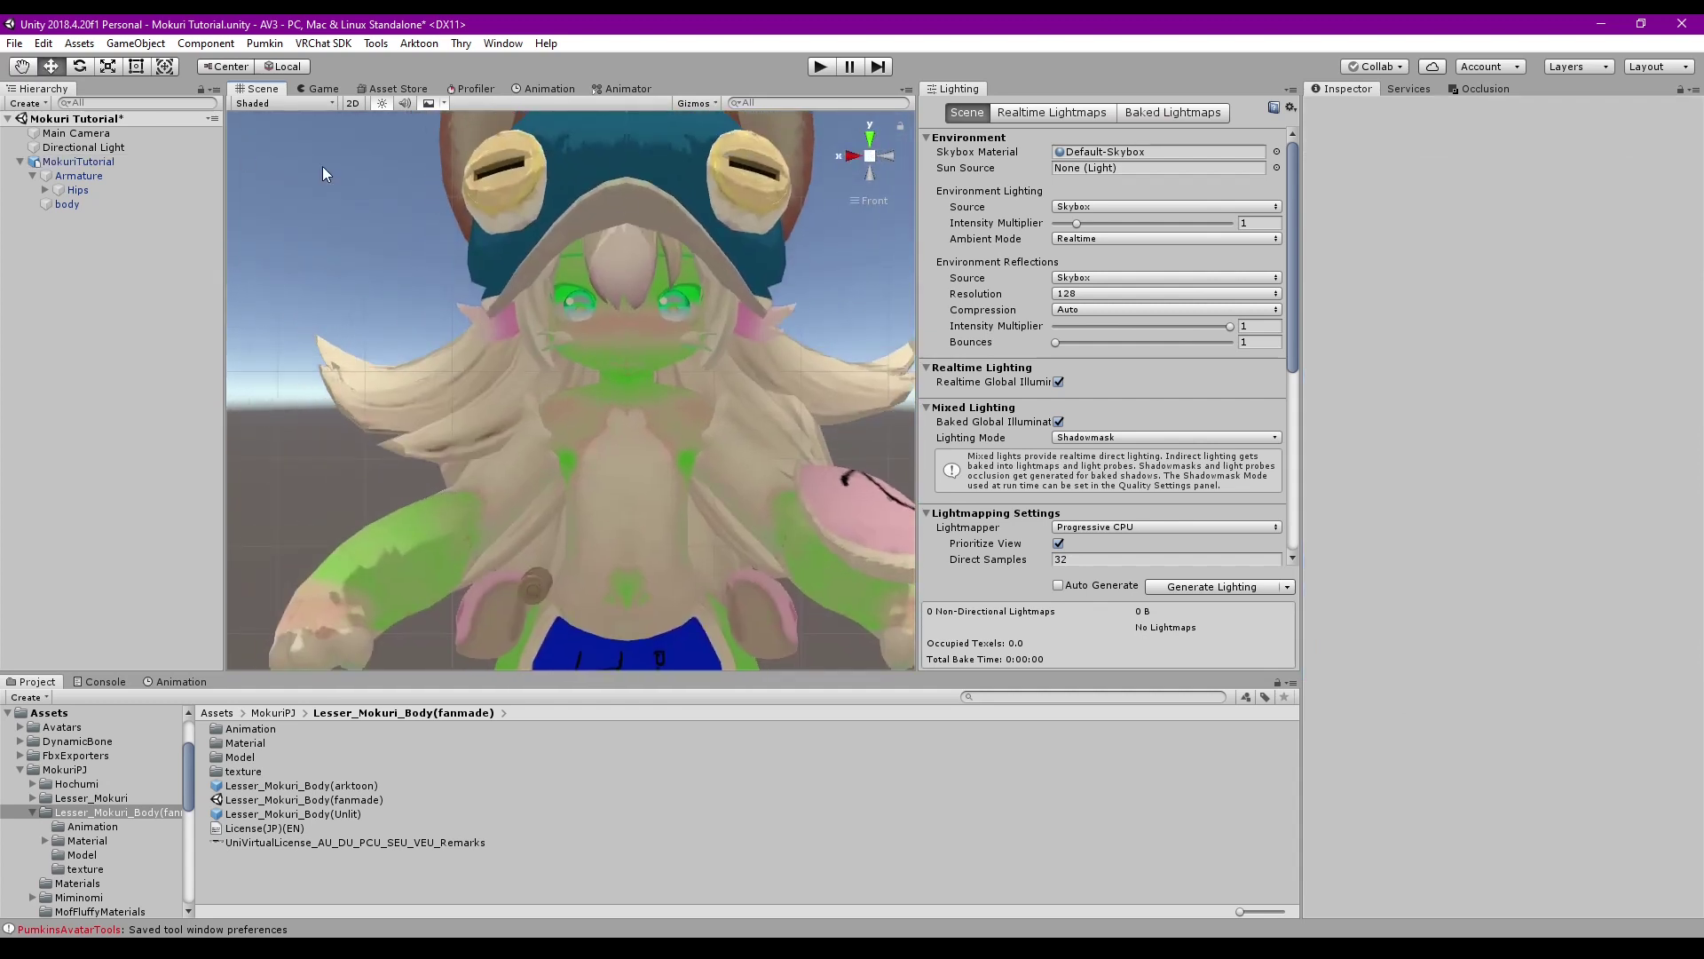
click(210, 163)
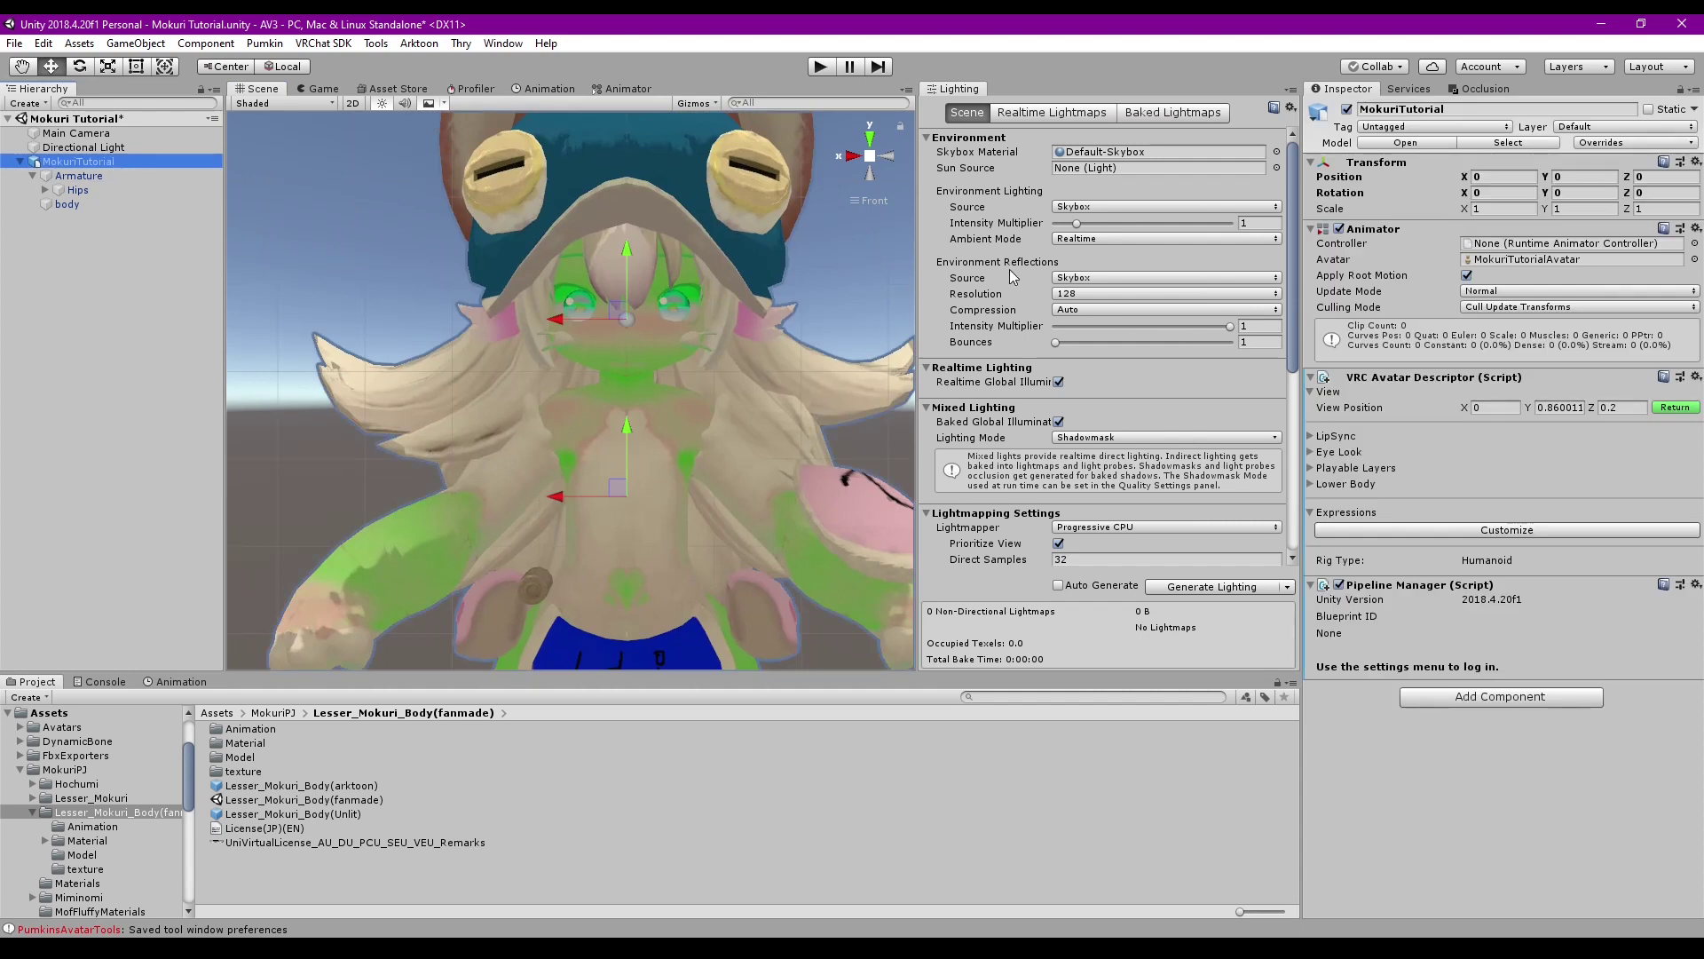
drag(621, 247, 627, 240)
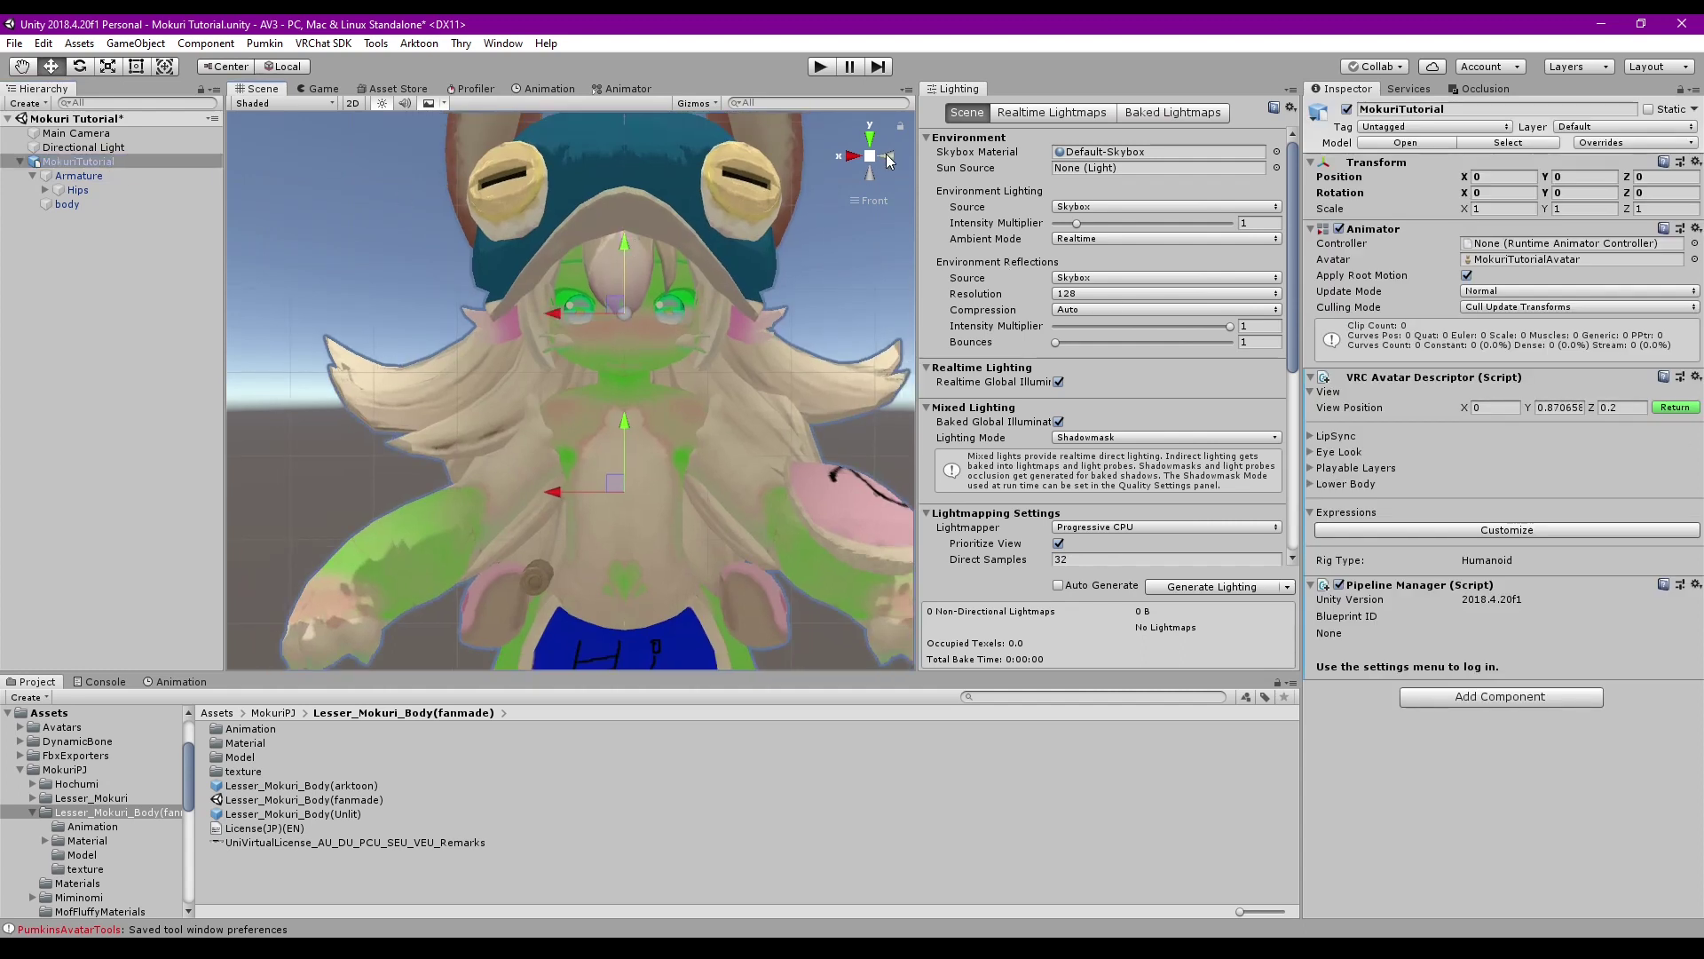
click(888, 156)
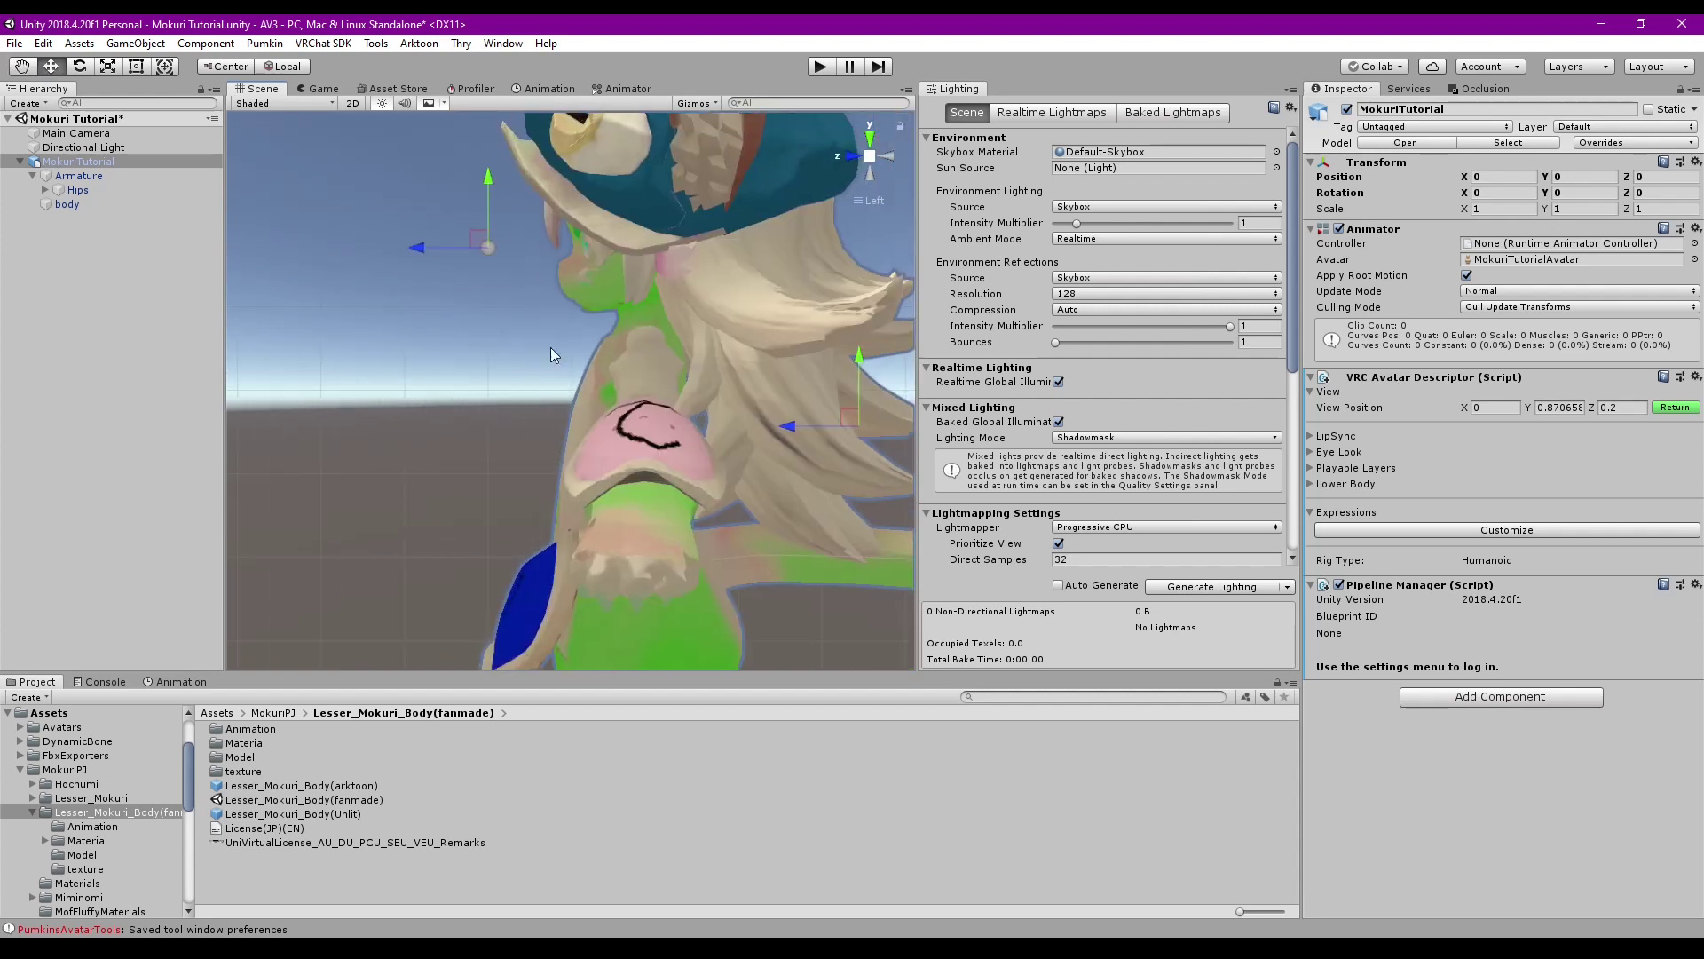
drag(442, 282, 536, 290)
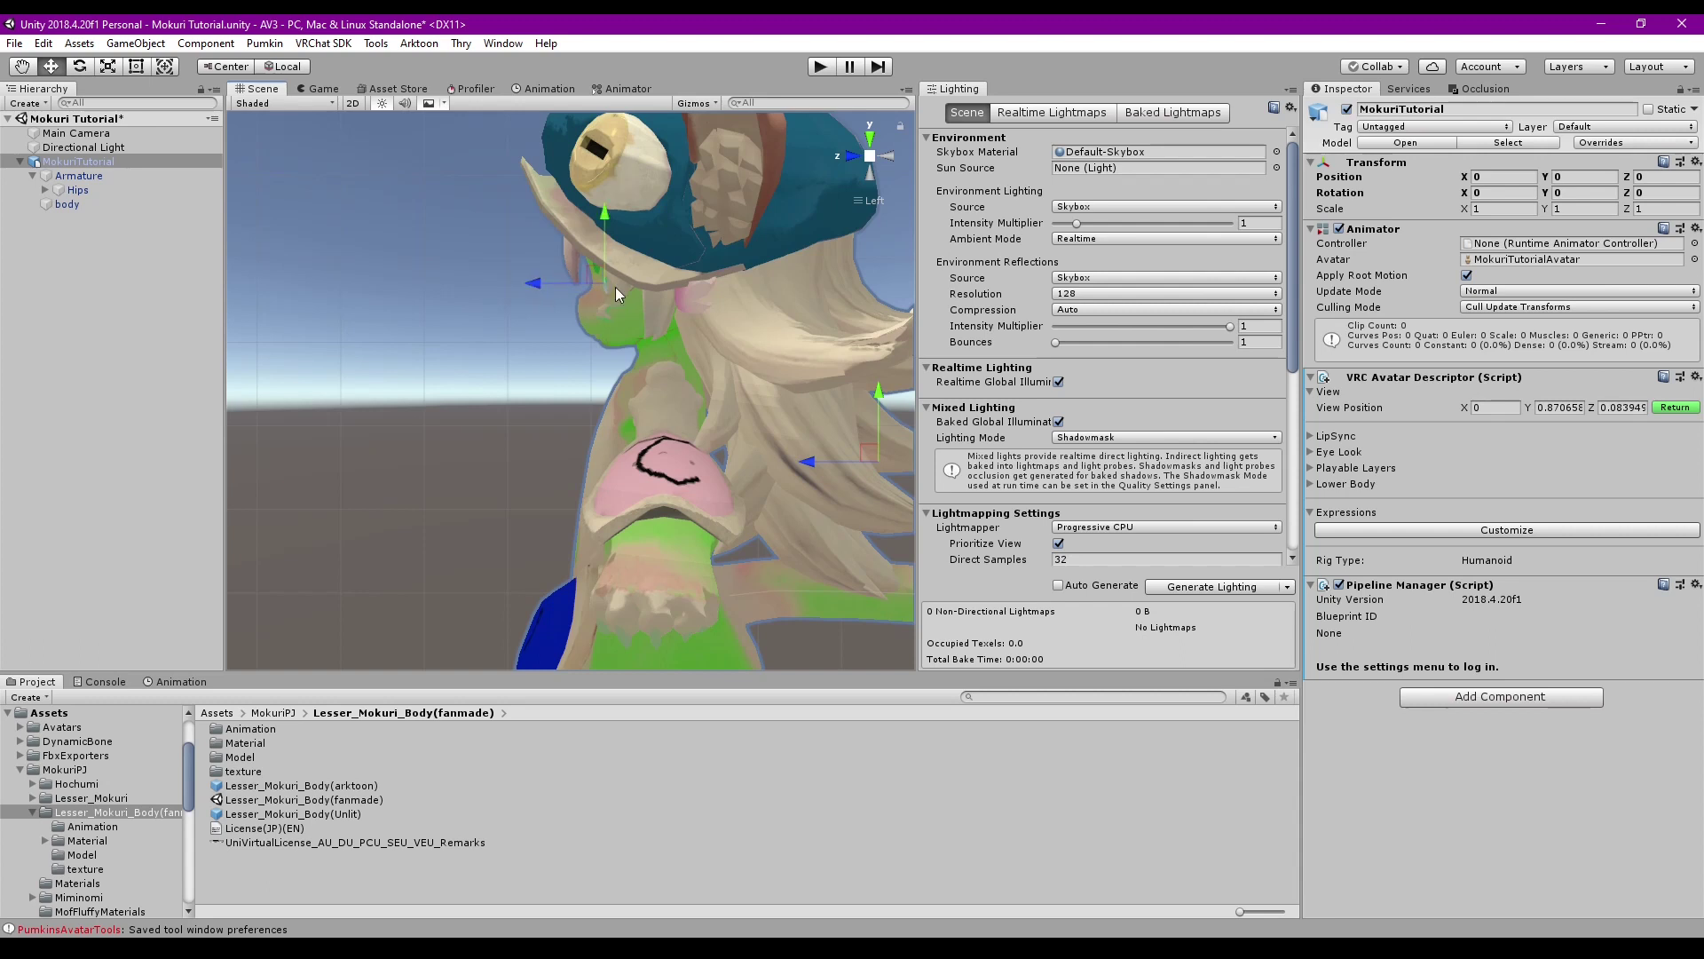
drag(605, 216, 605, 216)
click(1675, 408)
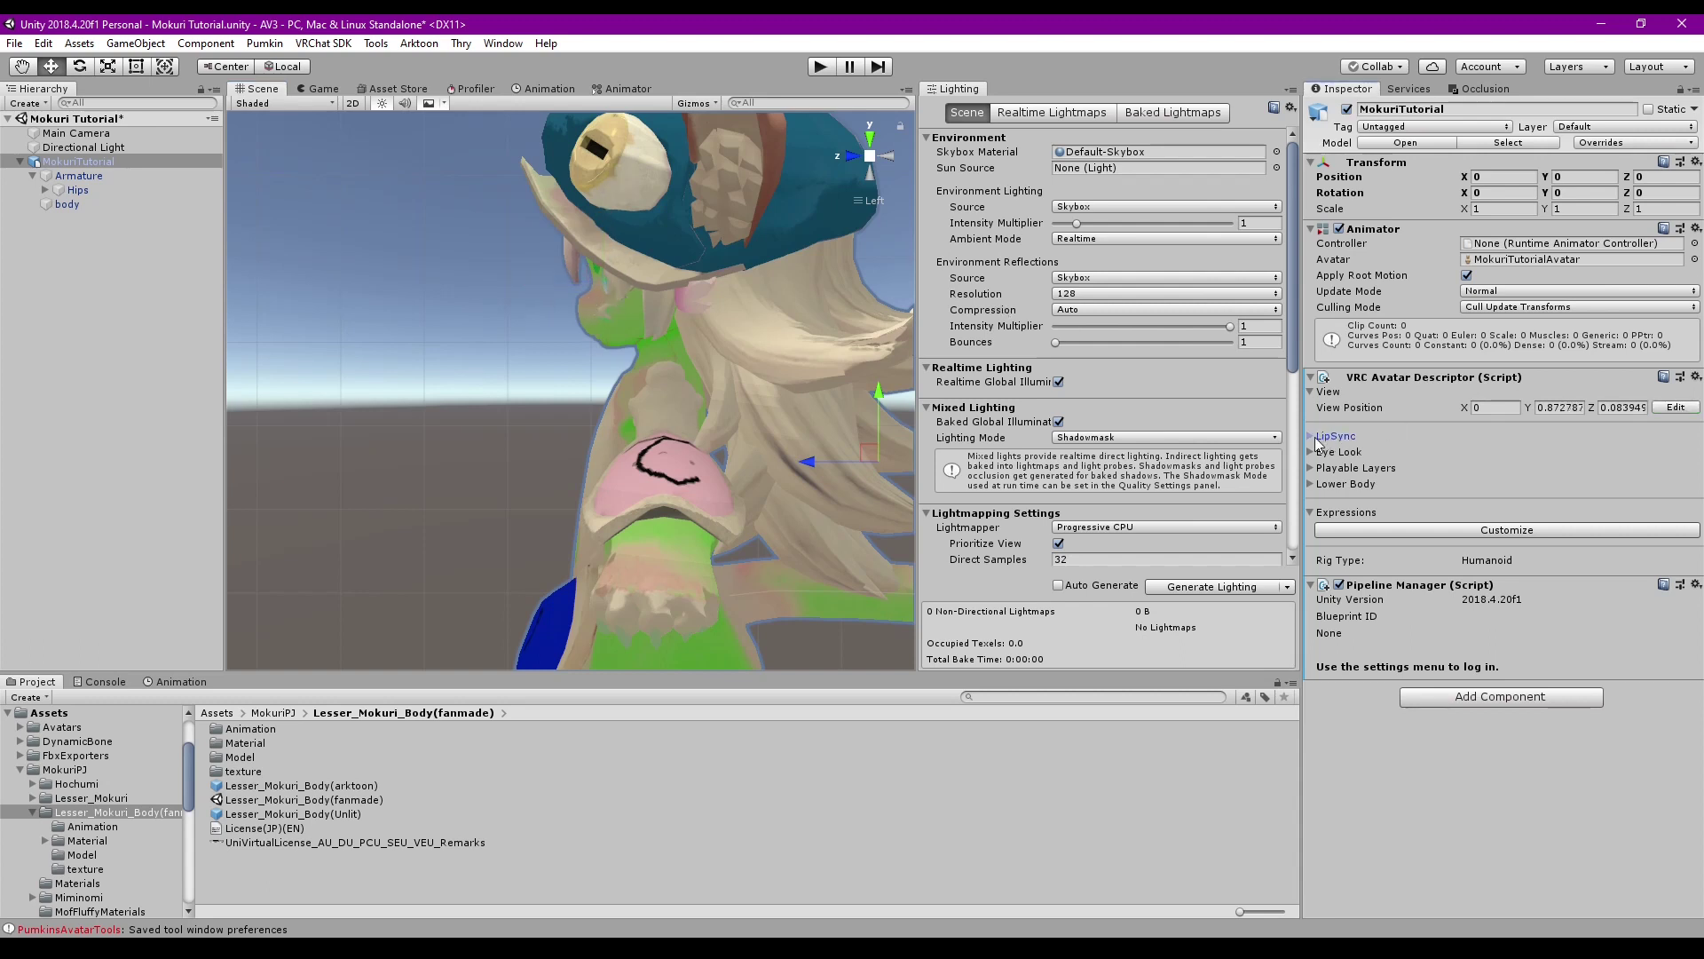
Set LipSync Mode to Viseme Blend Shape with the body mesh as Face Mesh
click(1332, 436)
click(1562, 452)
click(1549, 550)
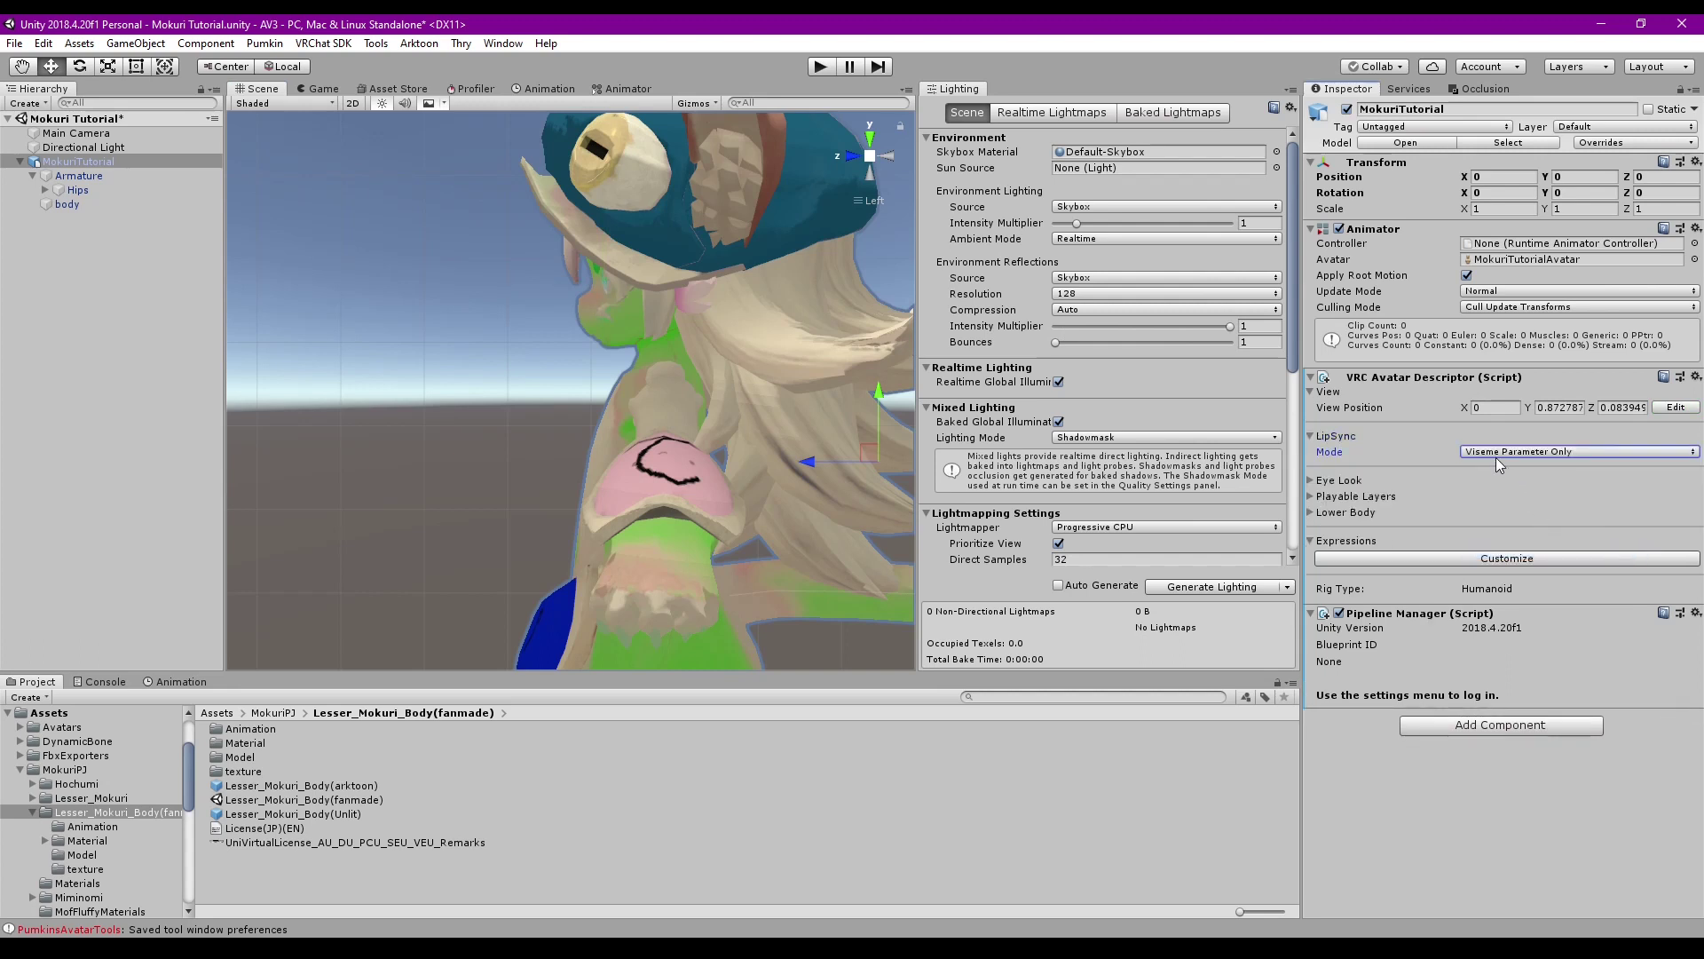
click(1562, 452)
click(1539, 530)
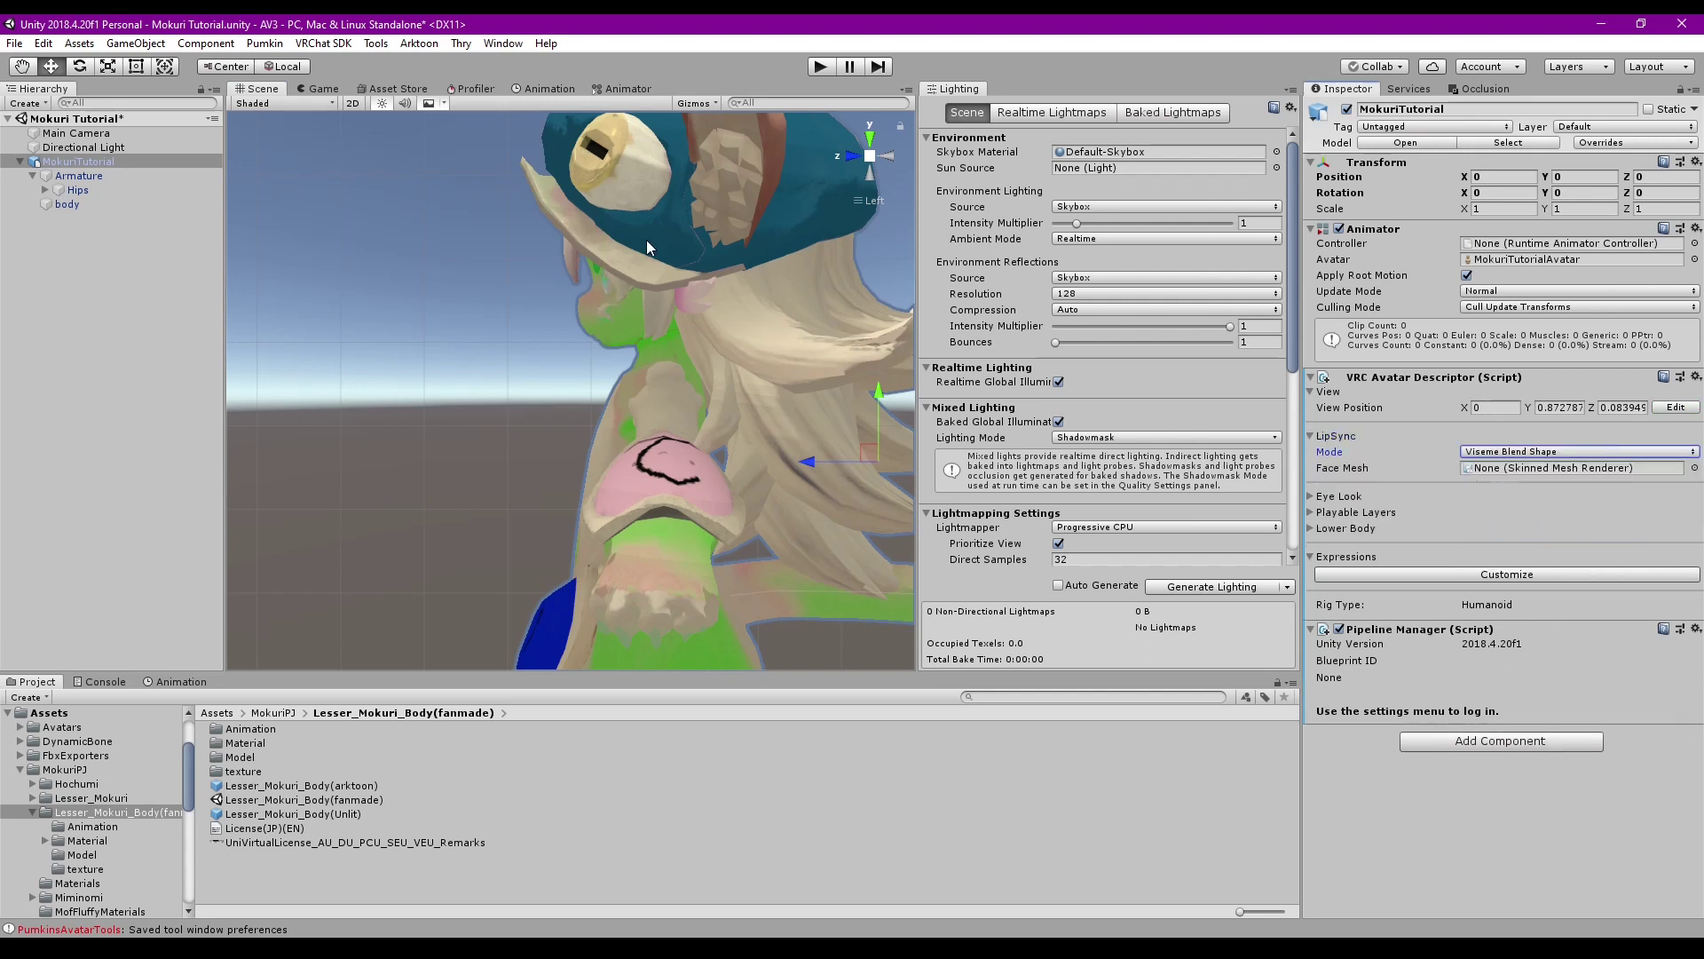
drag(70, 204, 1566, 470)
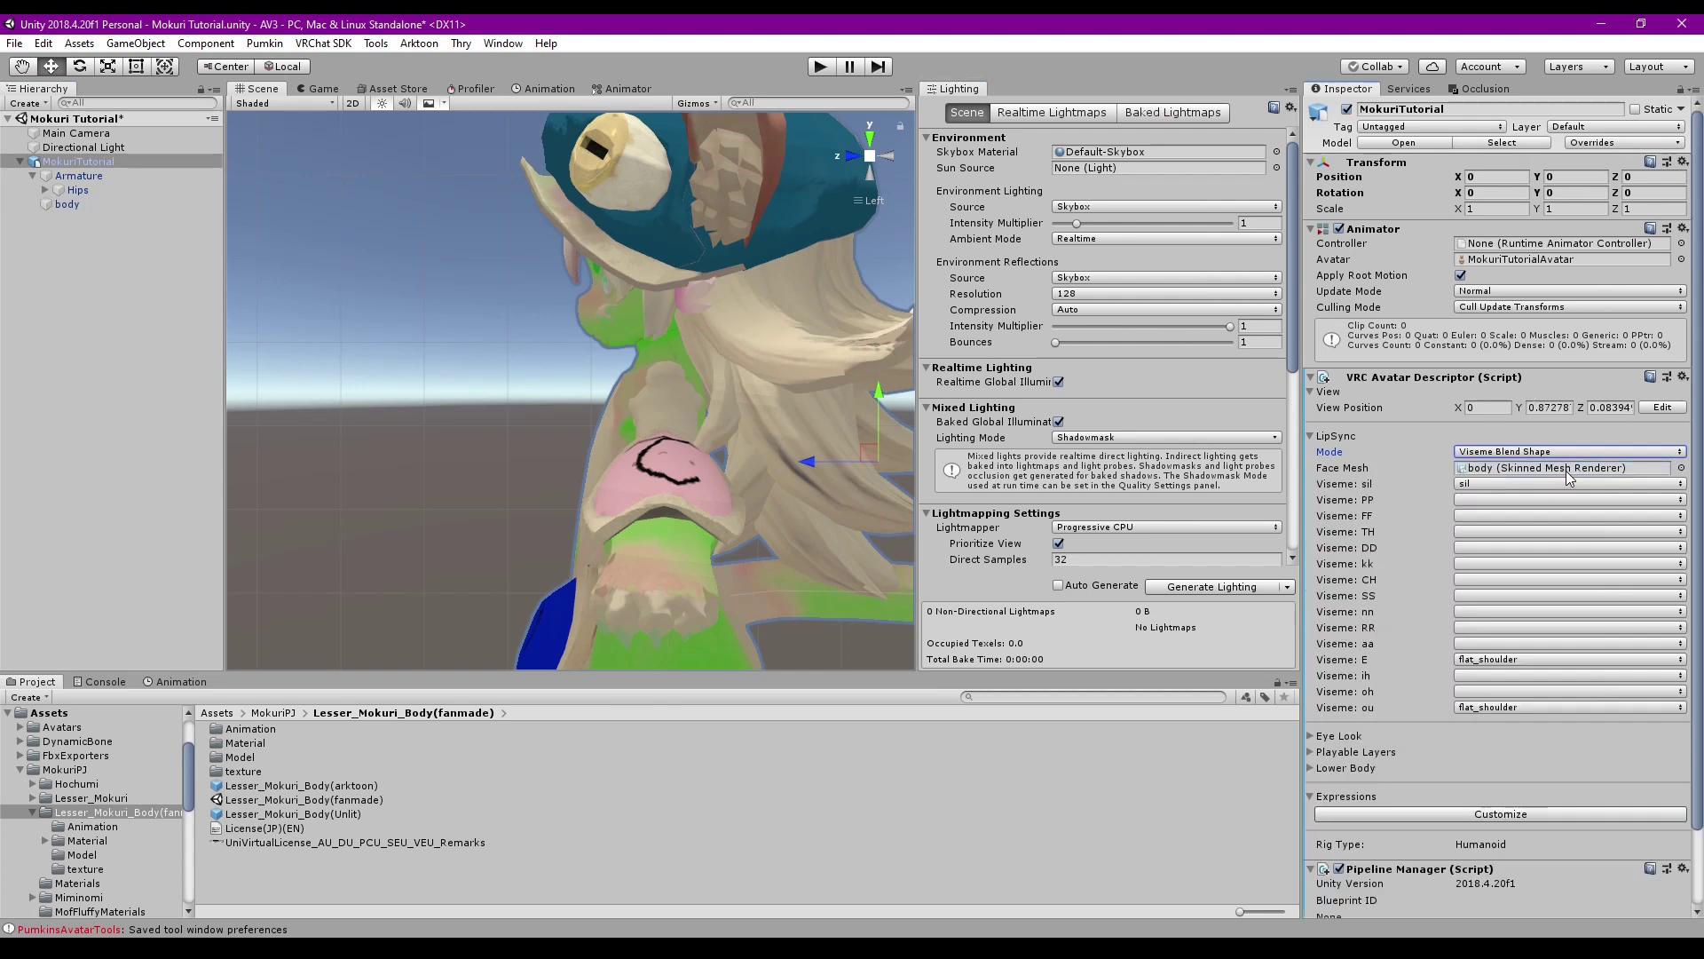
click(1492, 500)
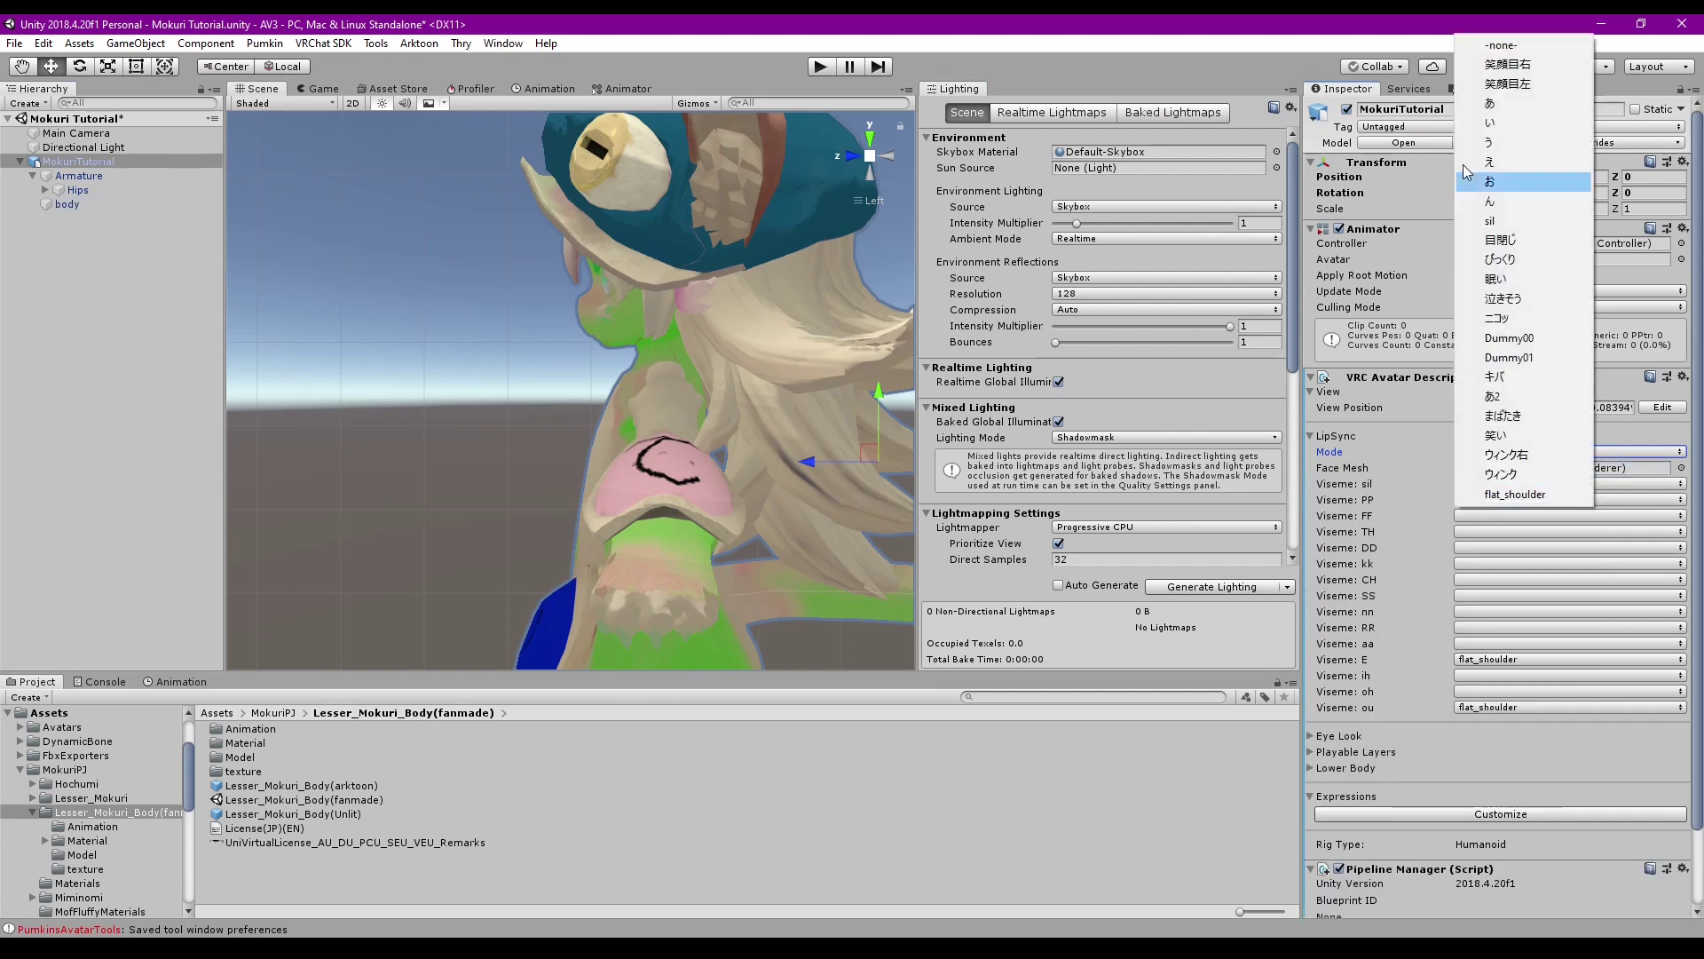
click(1095, 834)
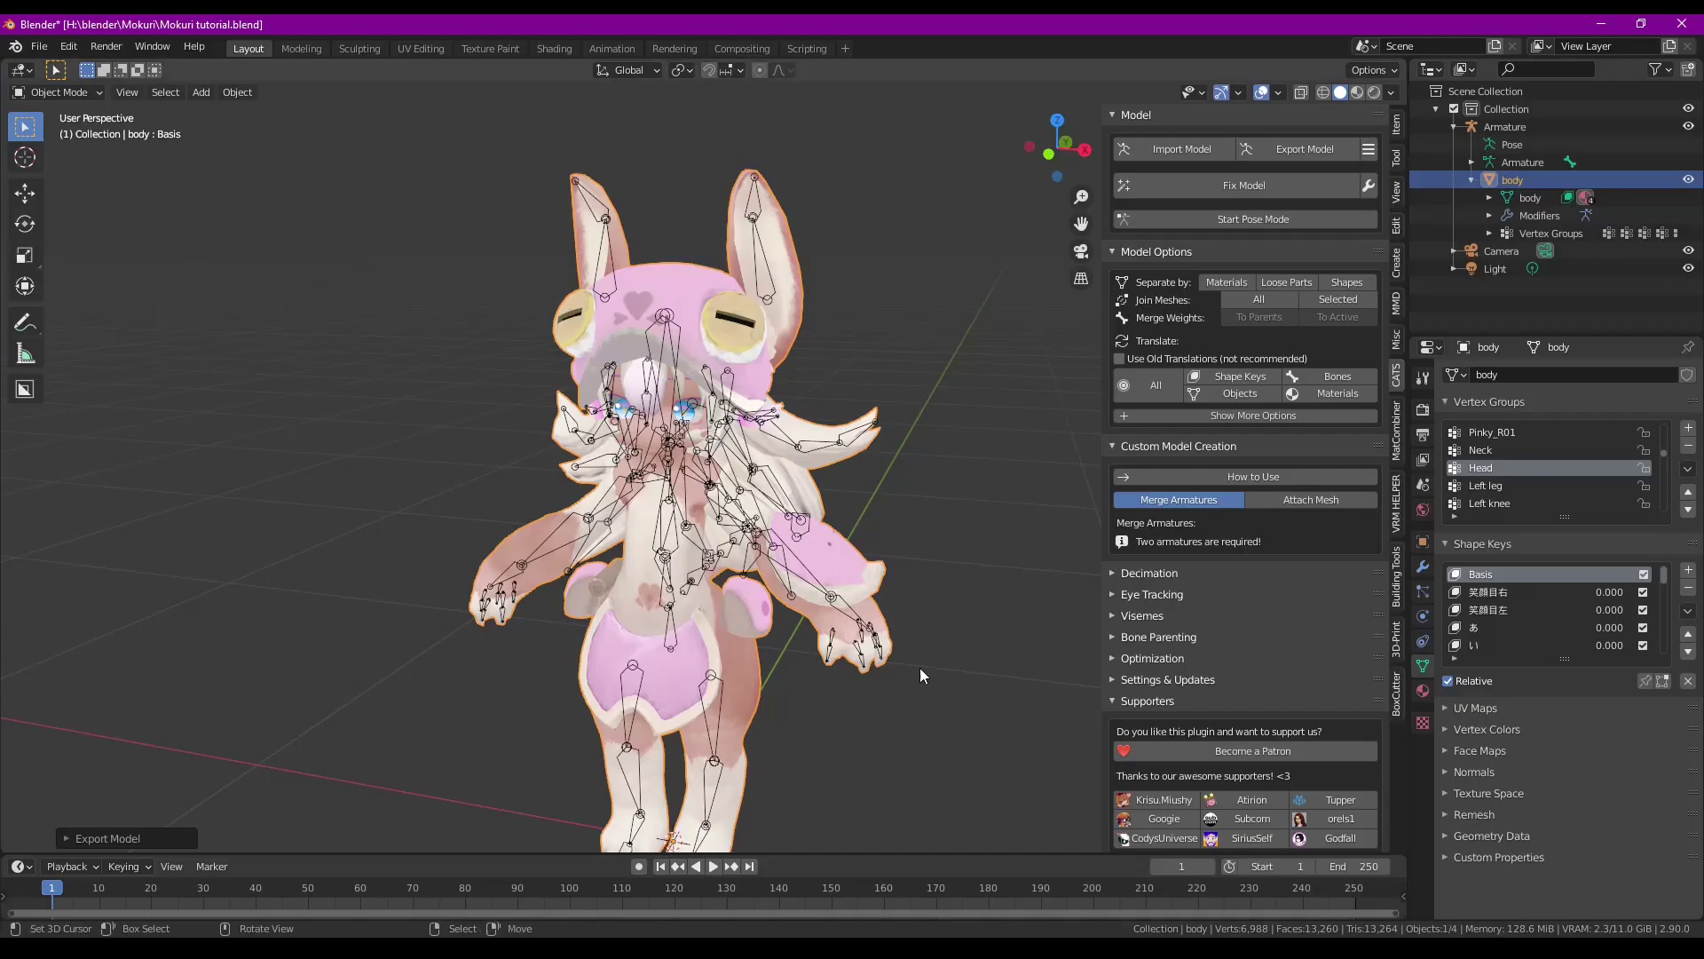
middle_drag(919, 668, 735, 548)
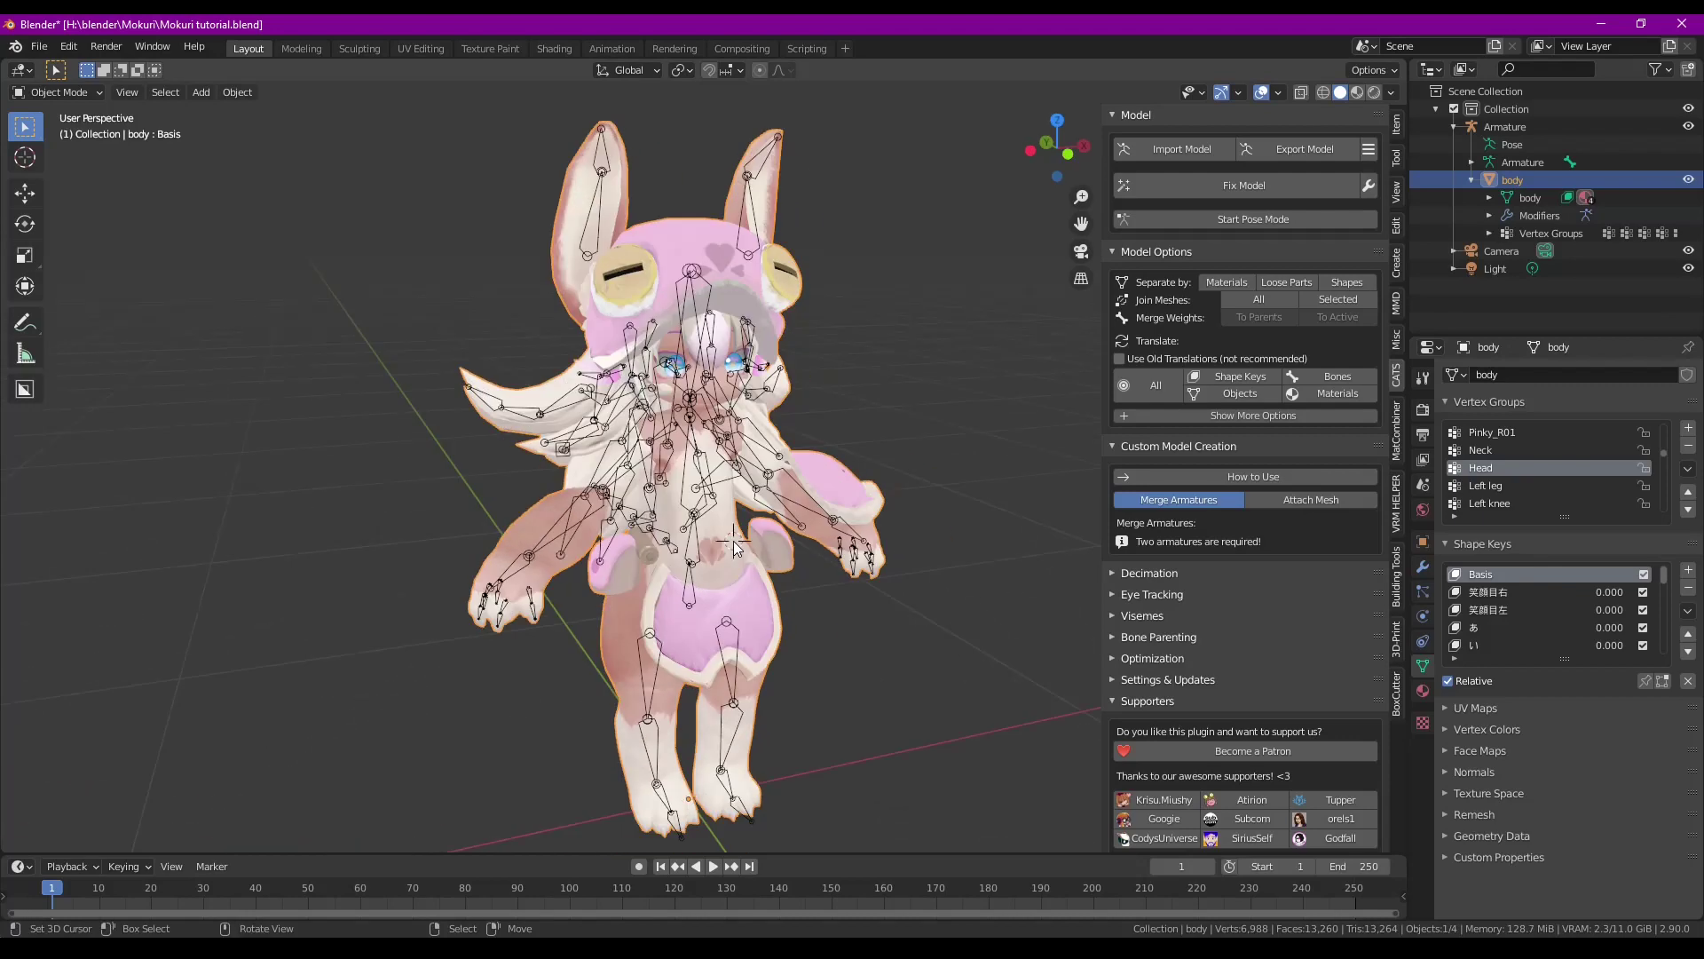
Set the CATS AA viseme shape to あ and create the mouth viseme shape keys
click(932, 384)
middle_drag(887, 381, 855, 390)
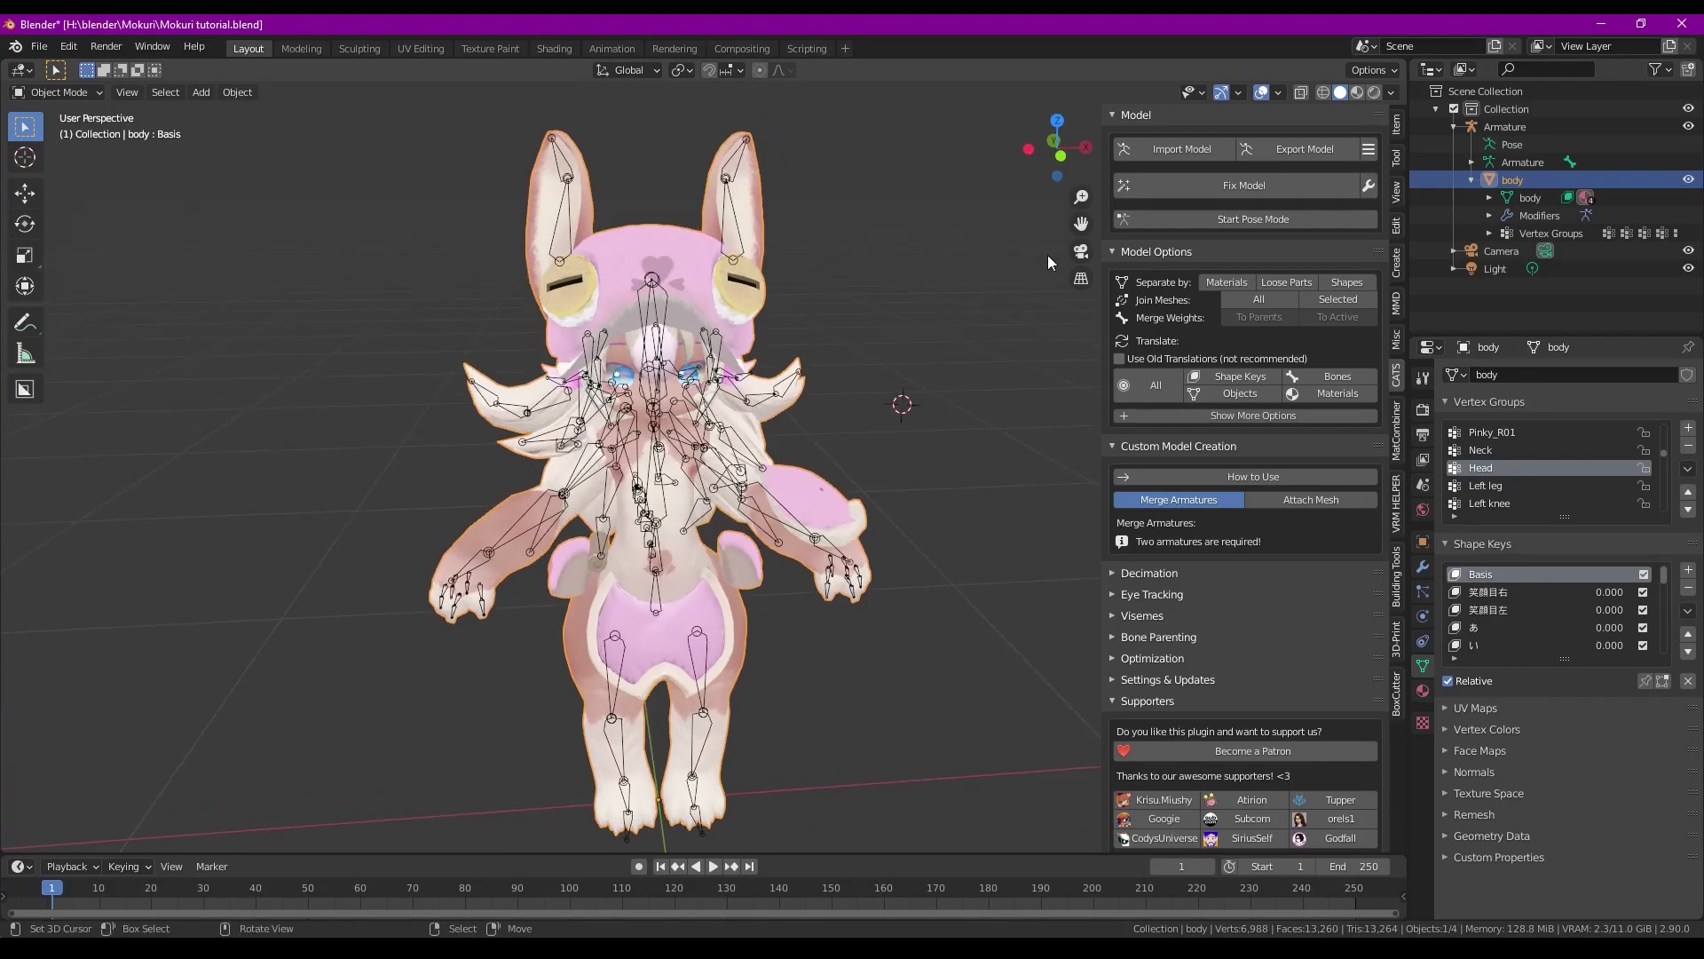
click(1143, 615)
scroll(1115, 539, down, 1)
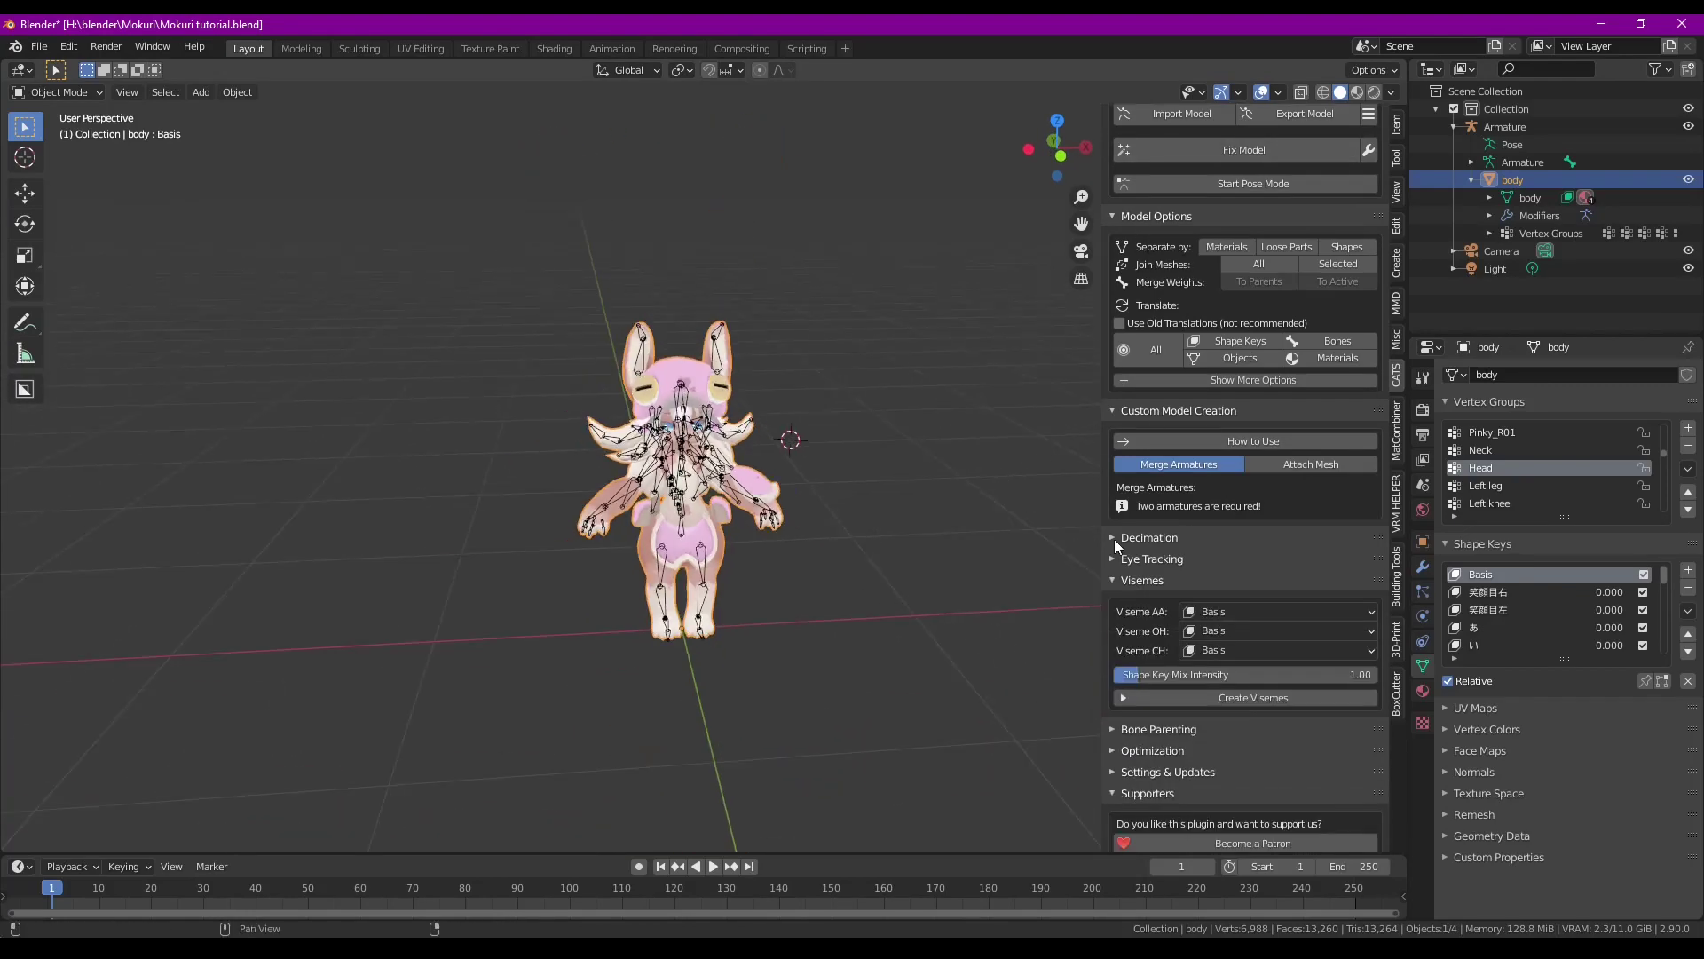
middle_drag(1114, 540, 813, 536)
click(1227, 609)
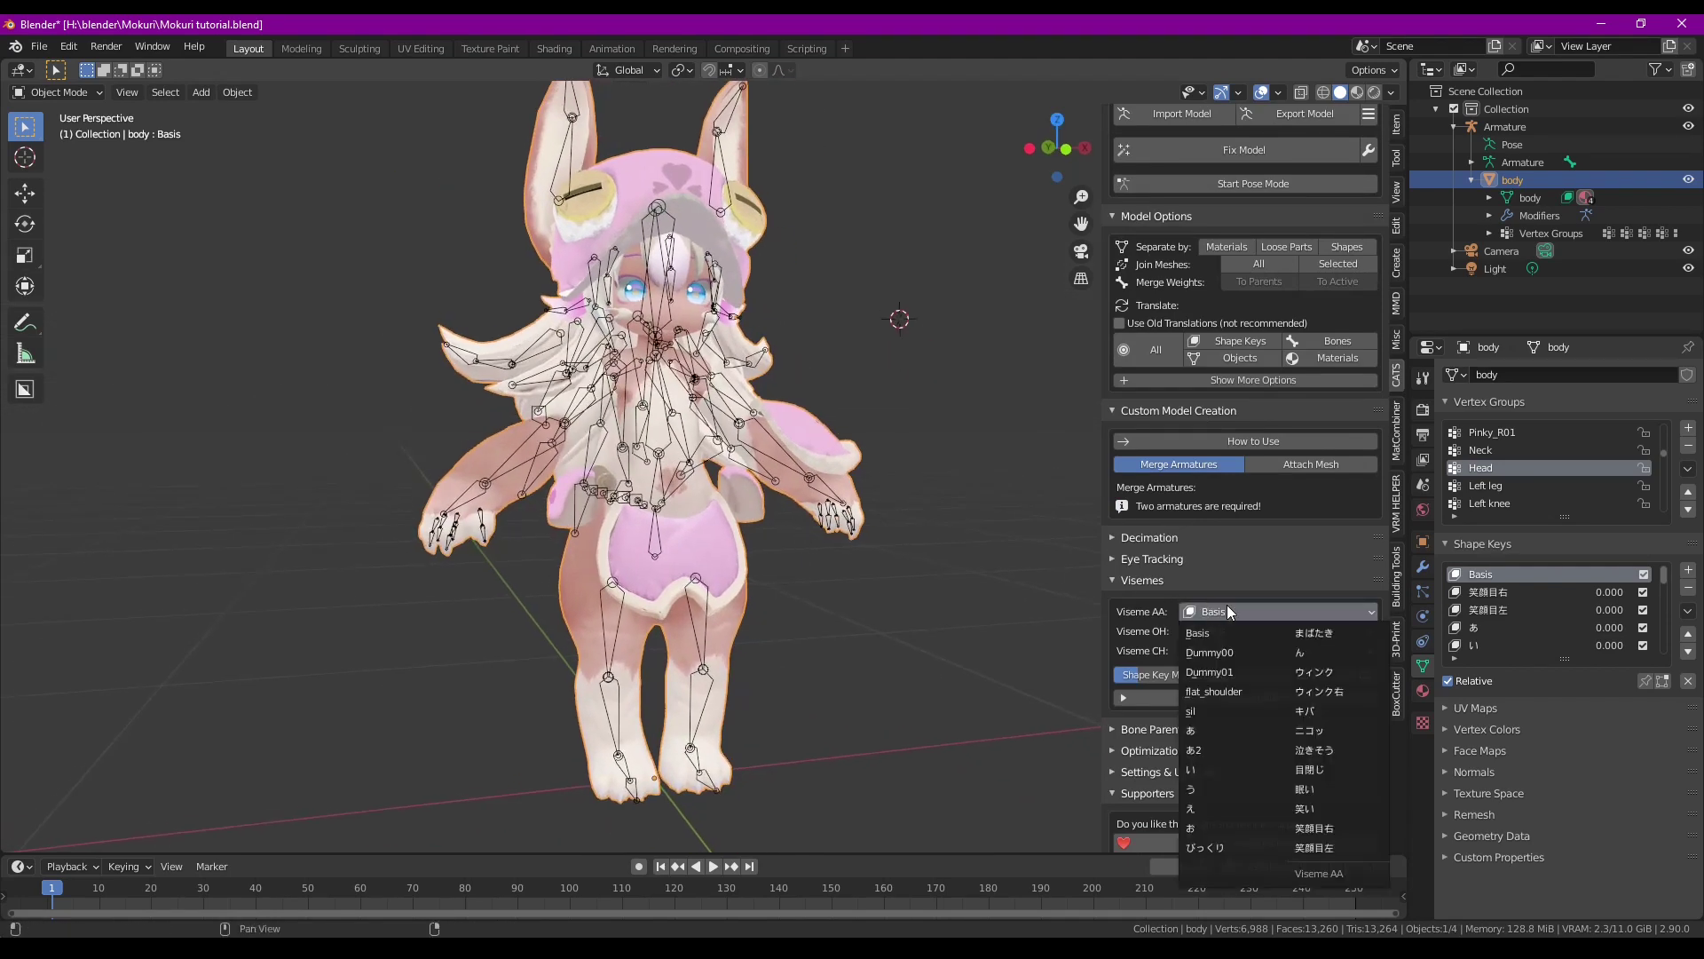
click(1207, 729)
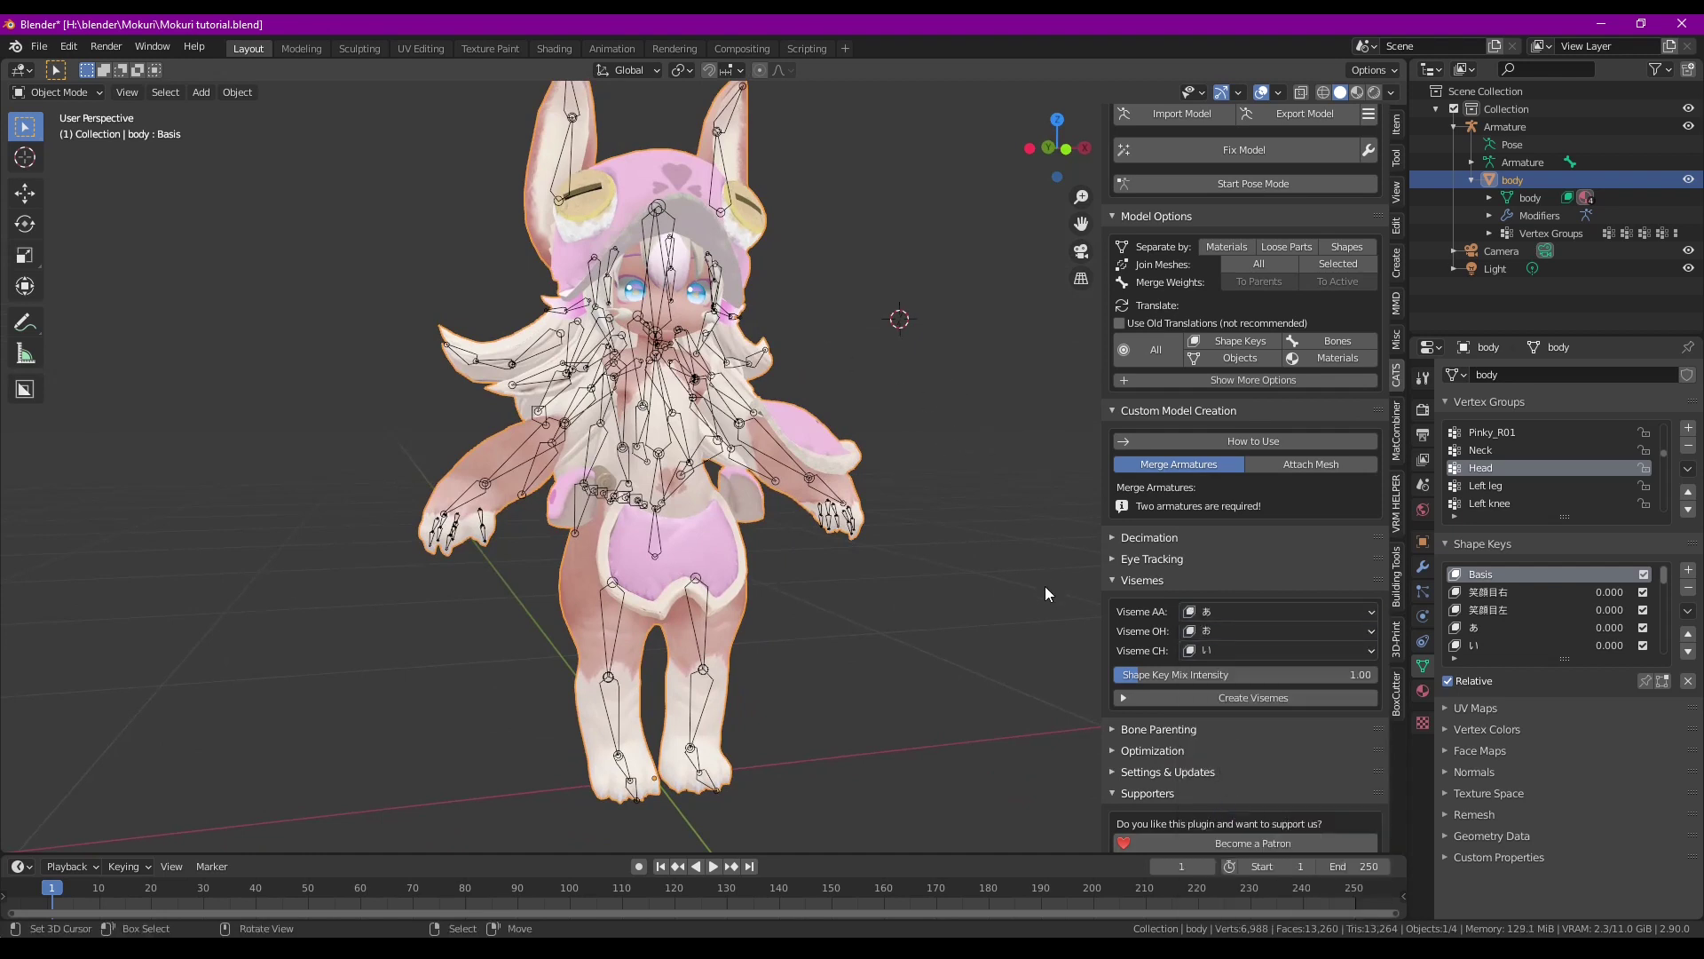
click(1232, 700)
Save the blend file and export the model as FBX into the Unity MokuriPJ folder
key(ctrl+s)
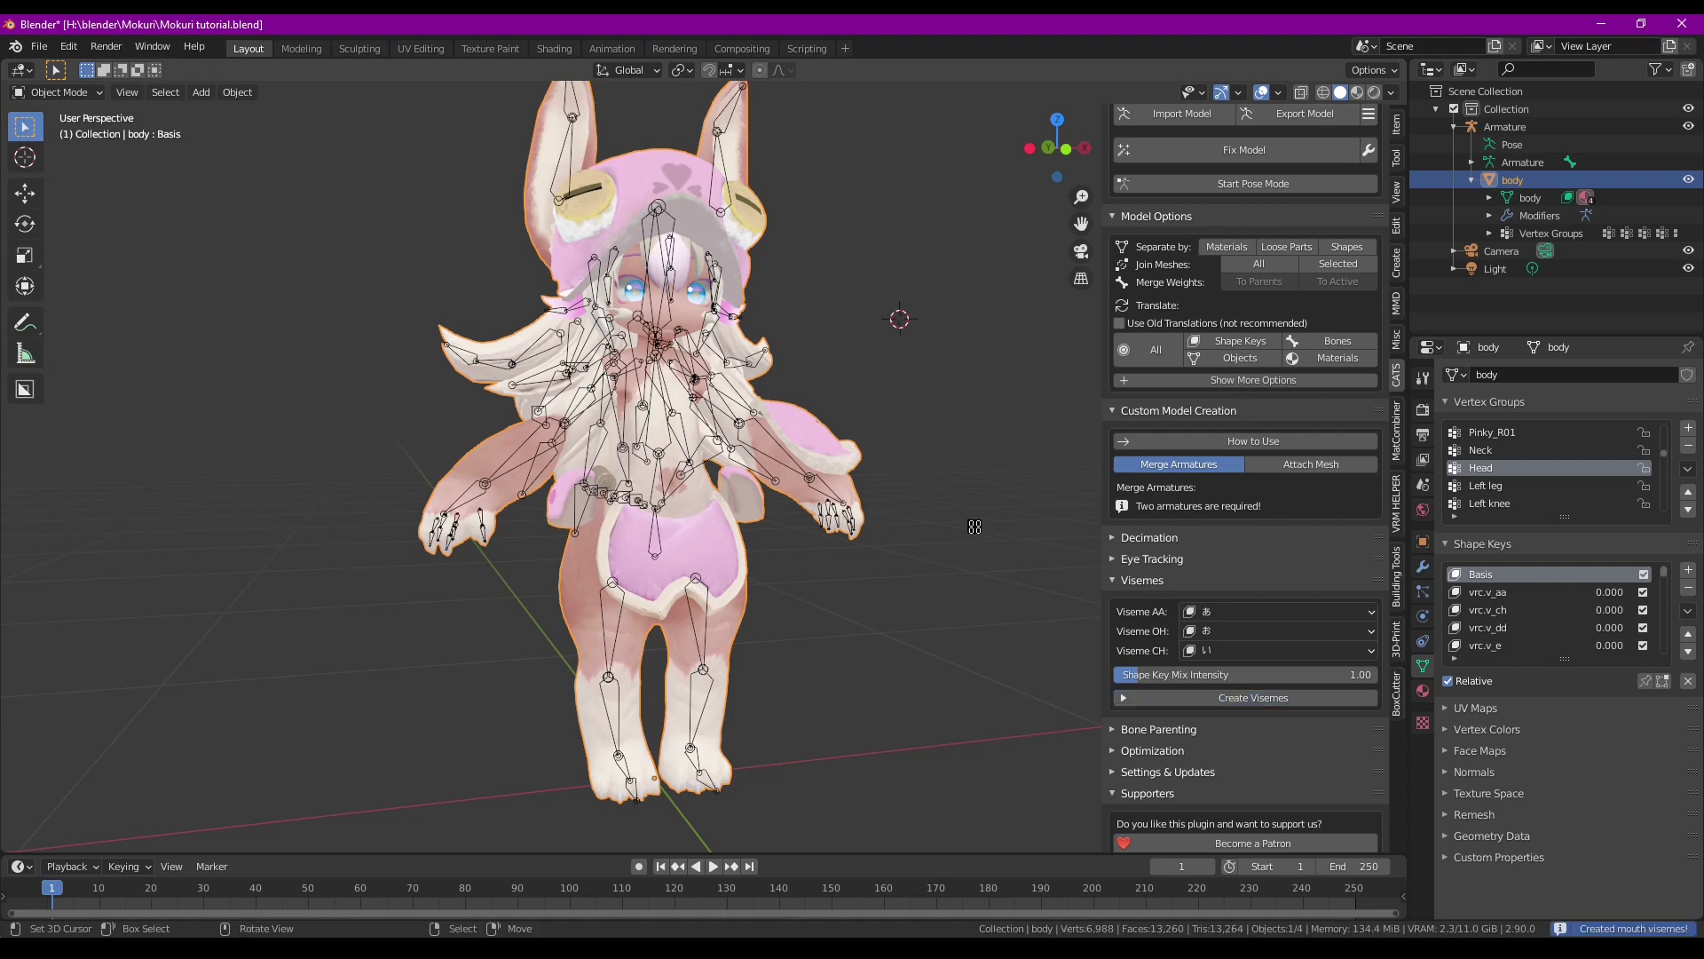
scroll(1283, 177, up, 1)
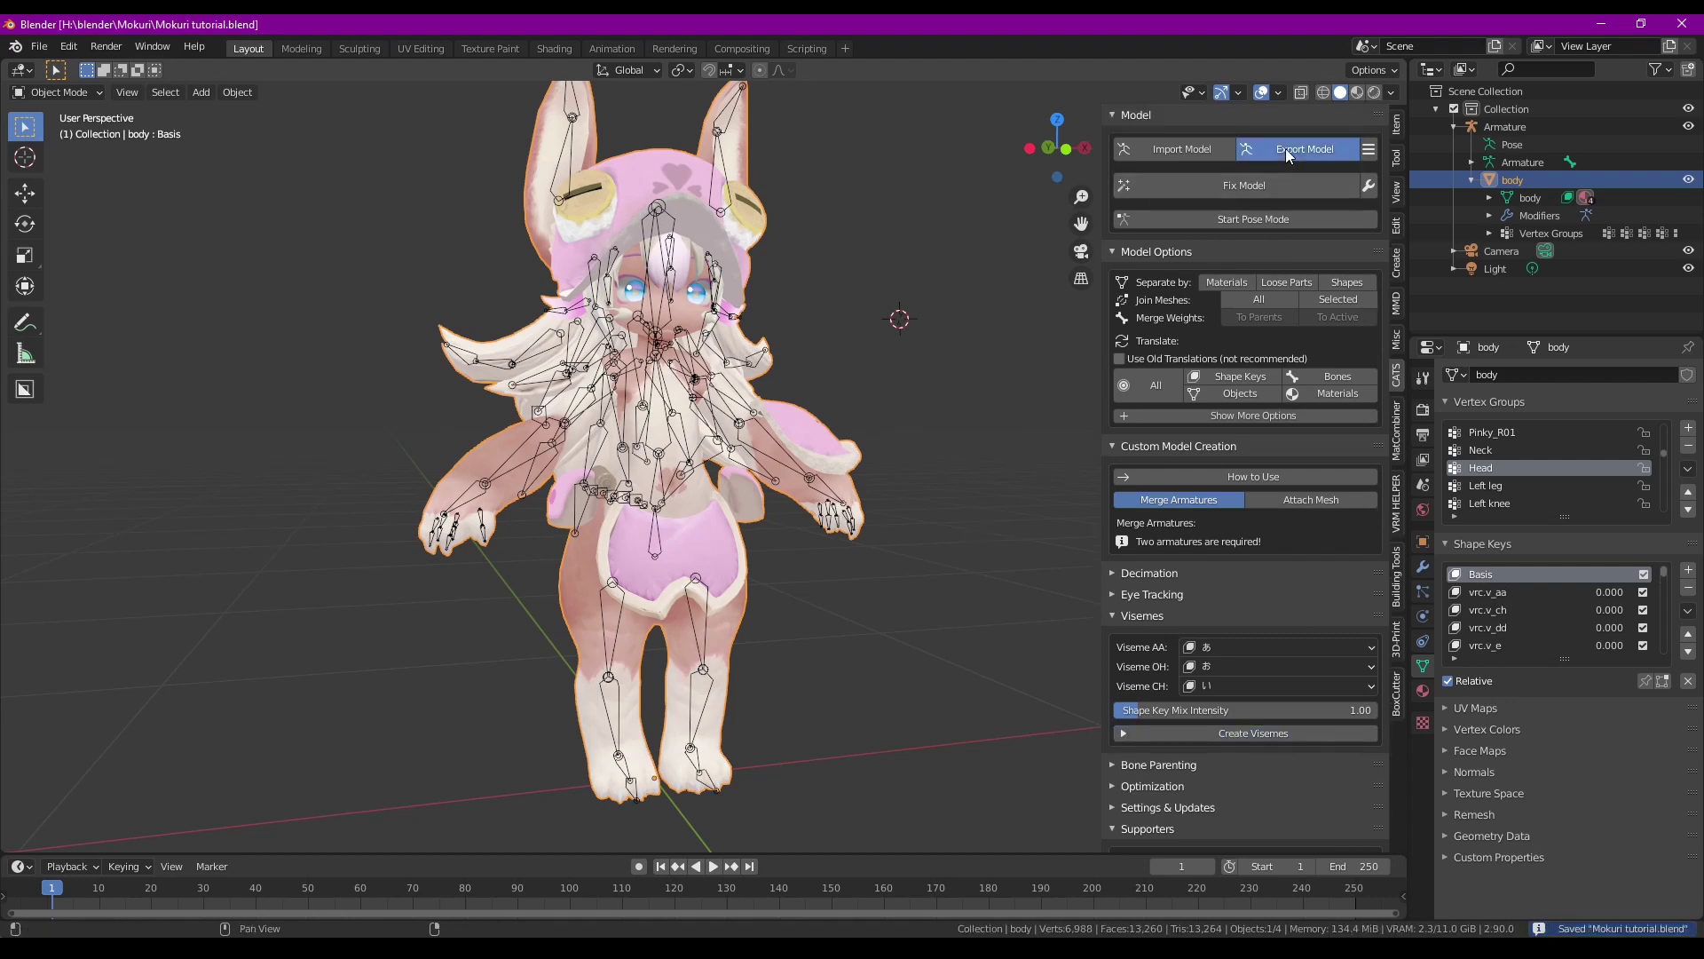
click(1286, 147)
click(377, 488)
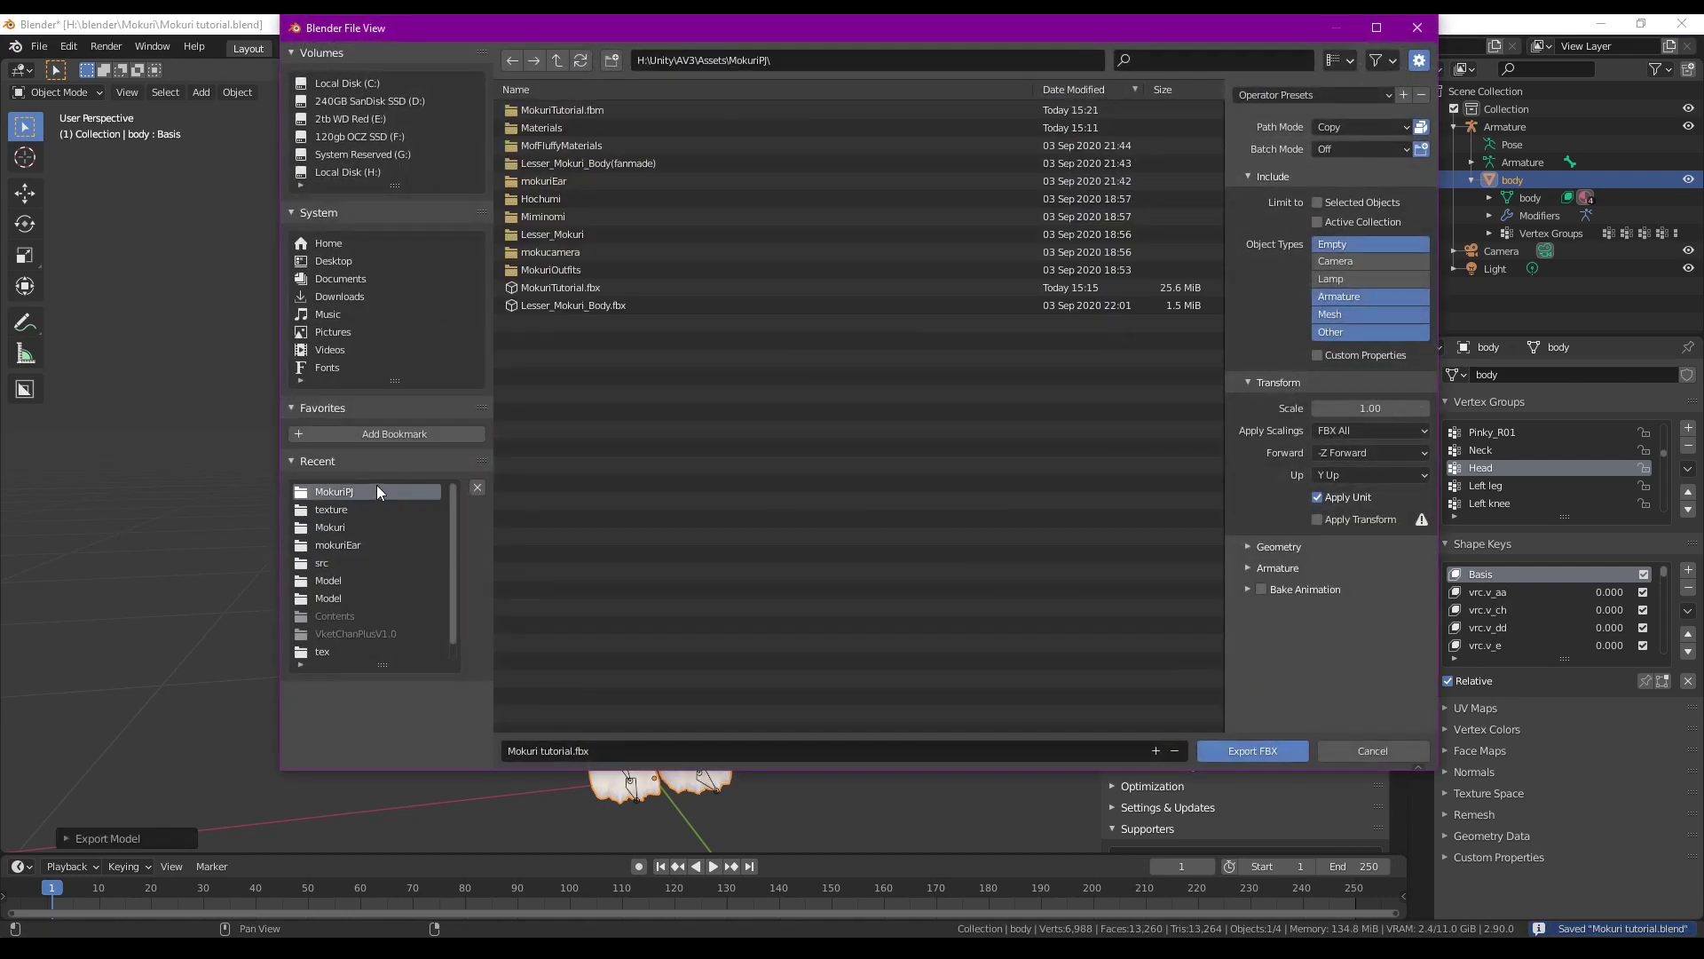
key(Return)
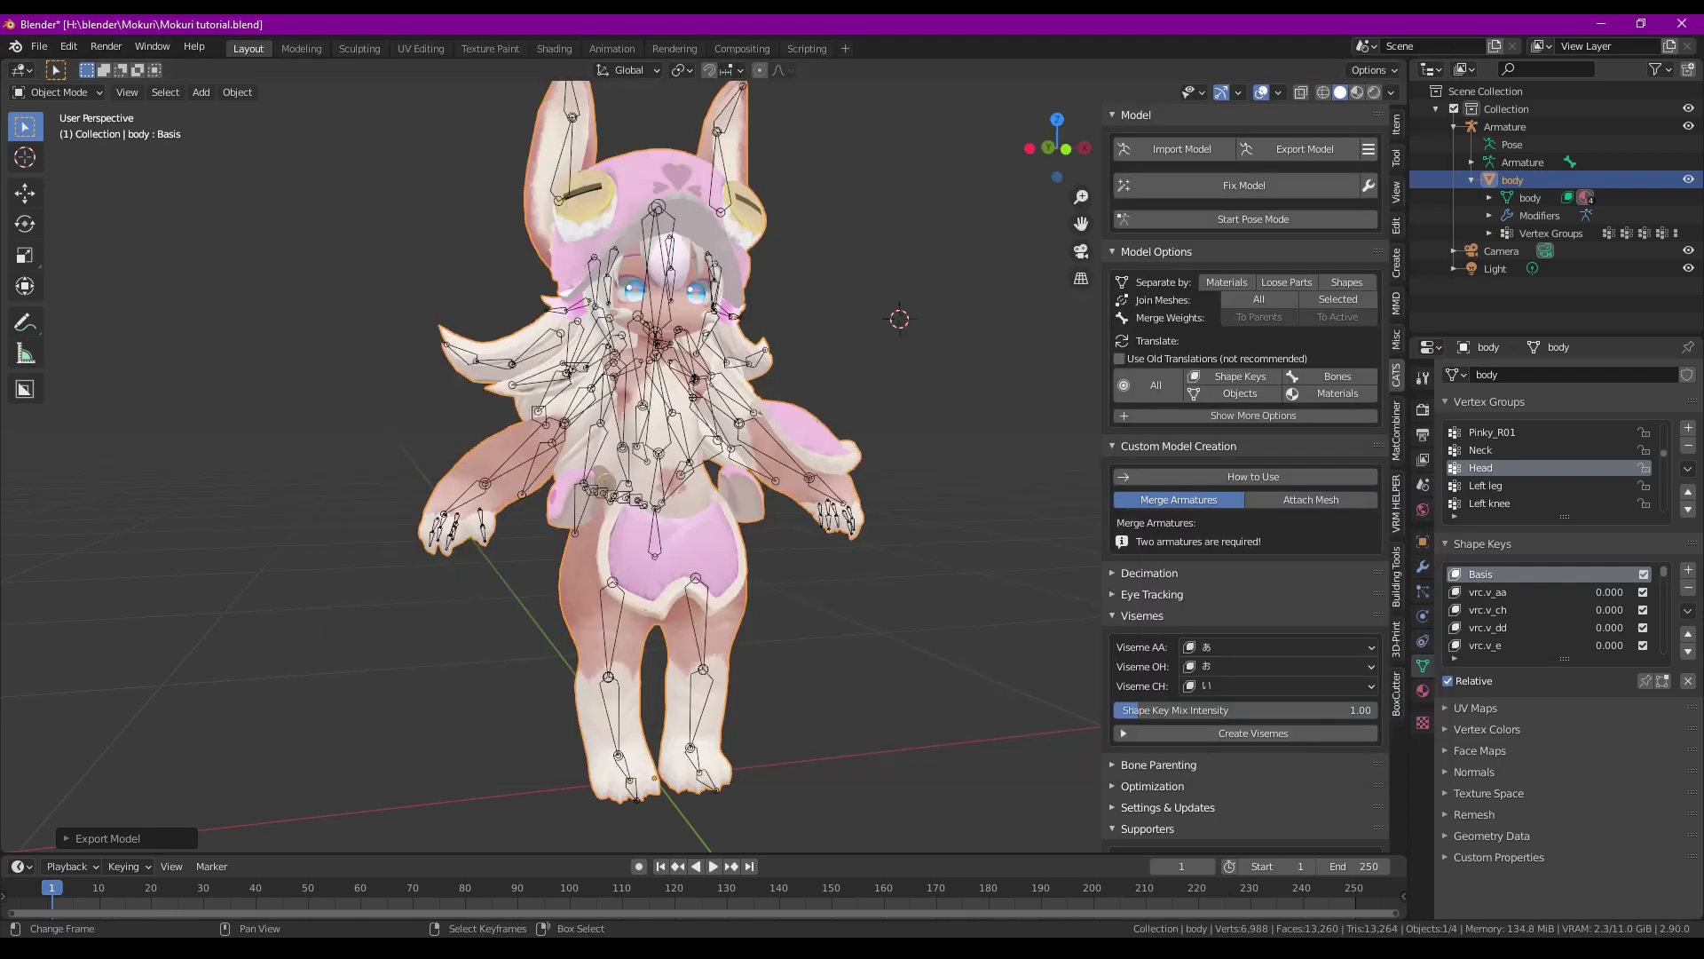
click(806, 874)
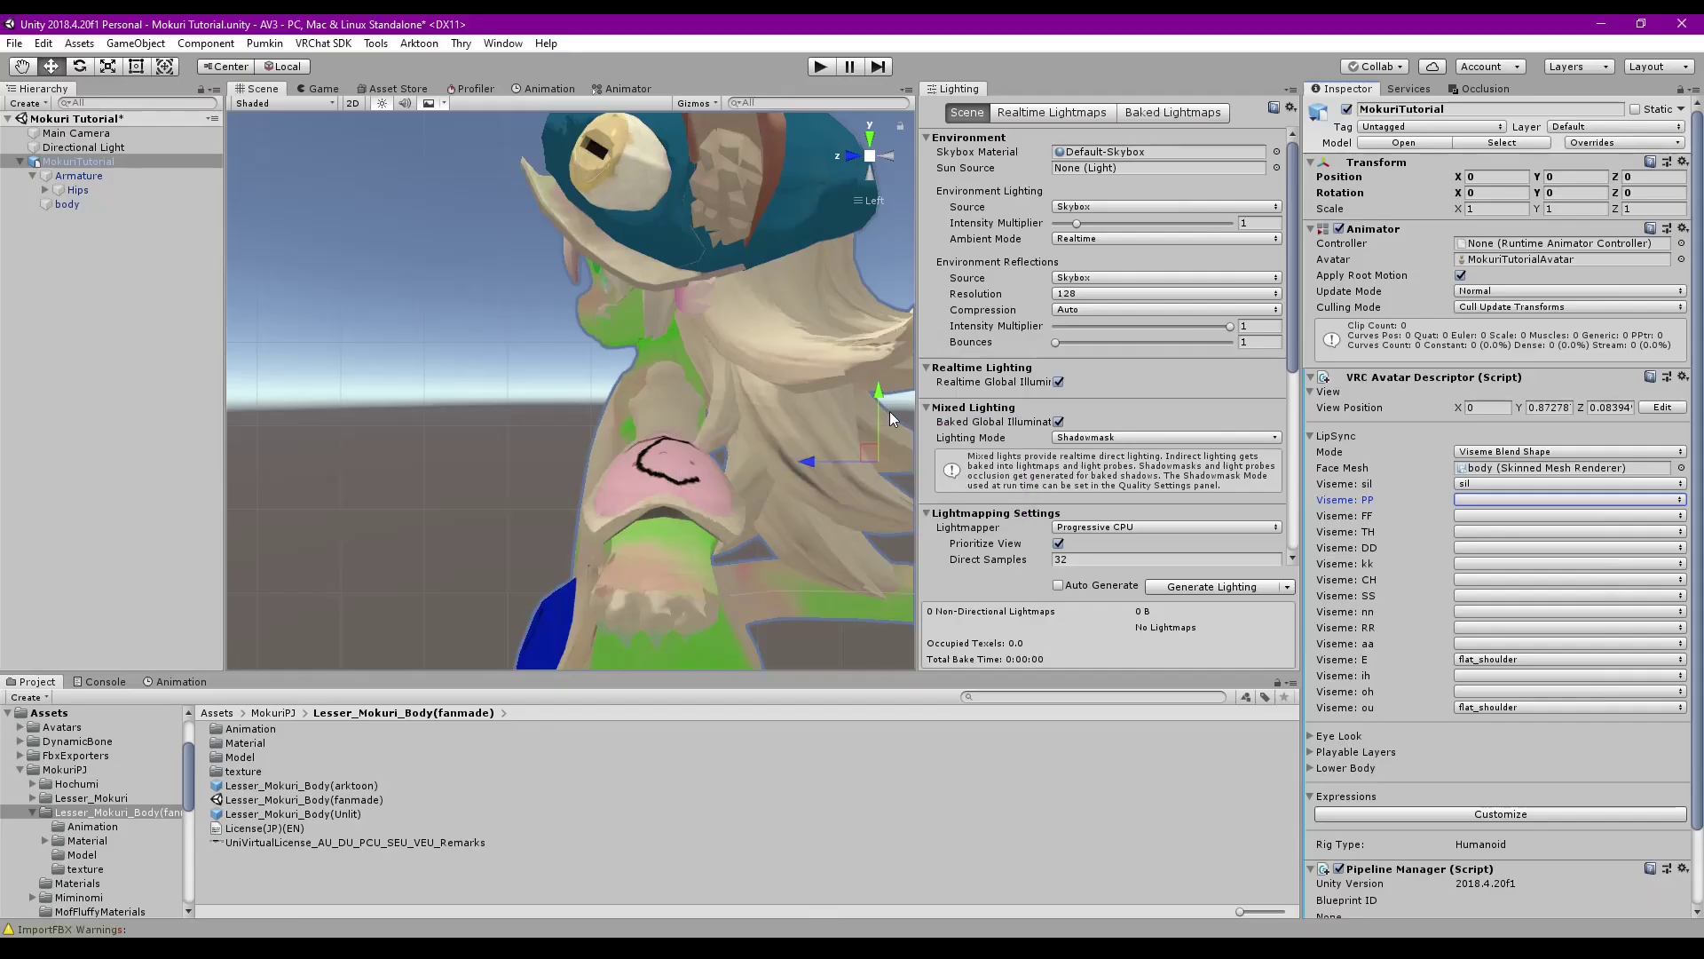
Reapply the Humanoid rig on MokuriTutorial.fbx and review the head, jaw and eye bone mapping
click(1501, 142)
click(1504, 176)
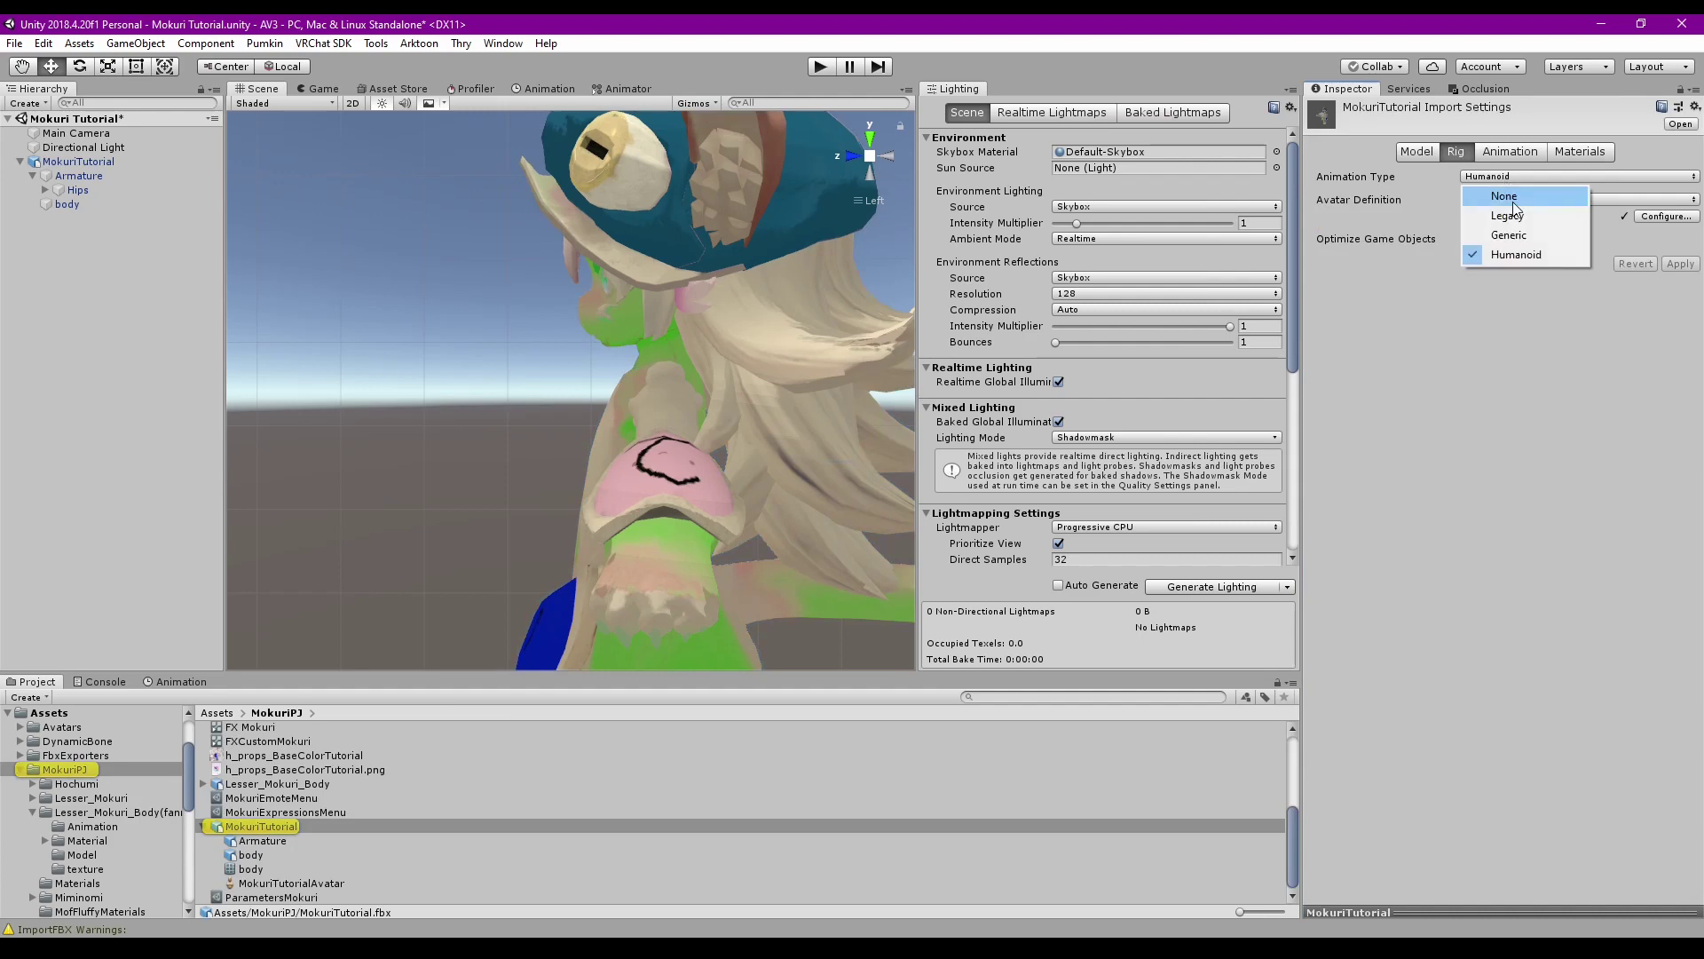
click(1514, 211)
click(1516, 181)
click(1516, 254)
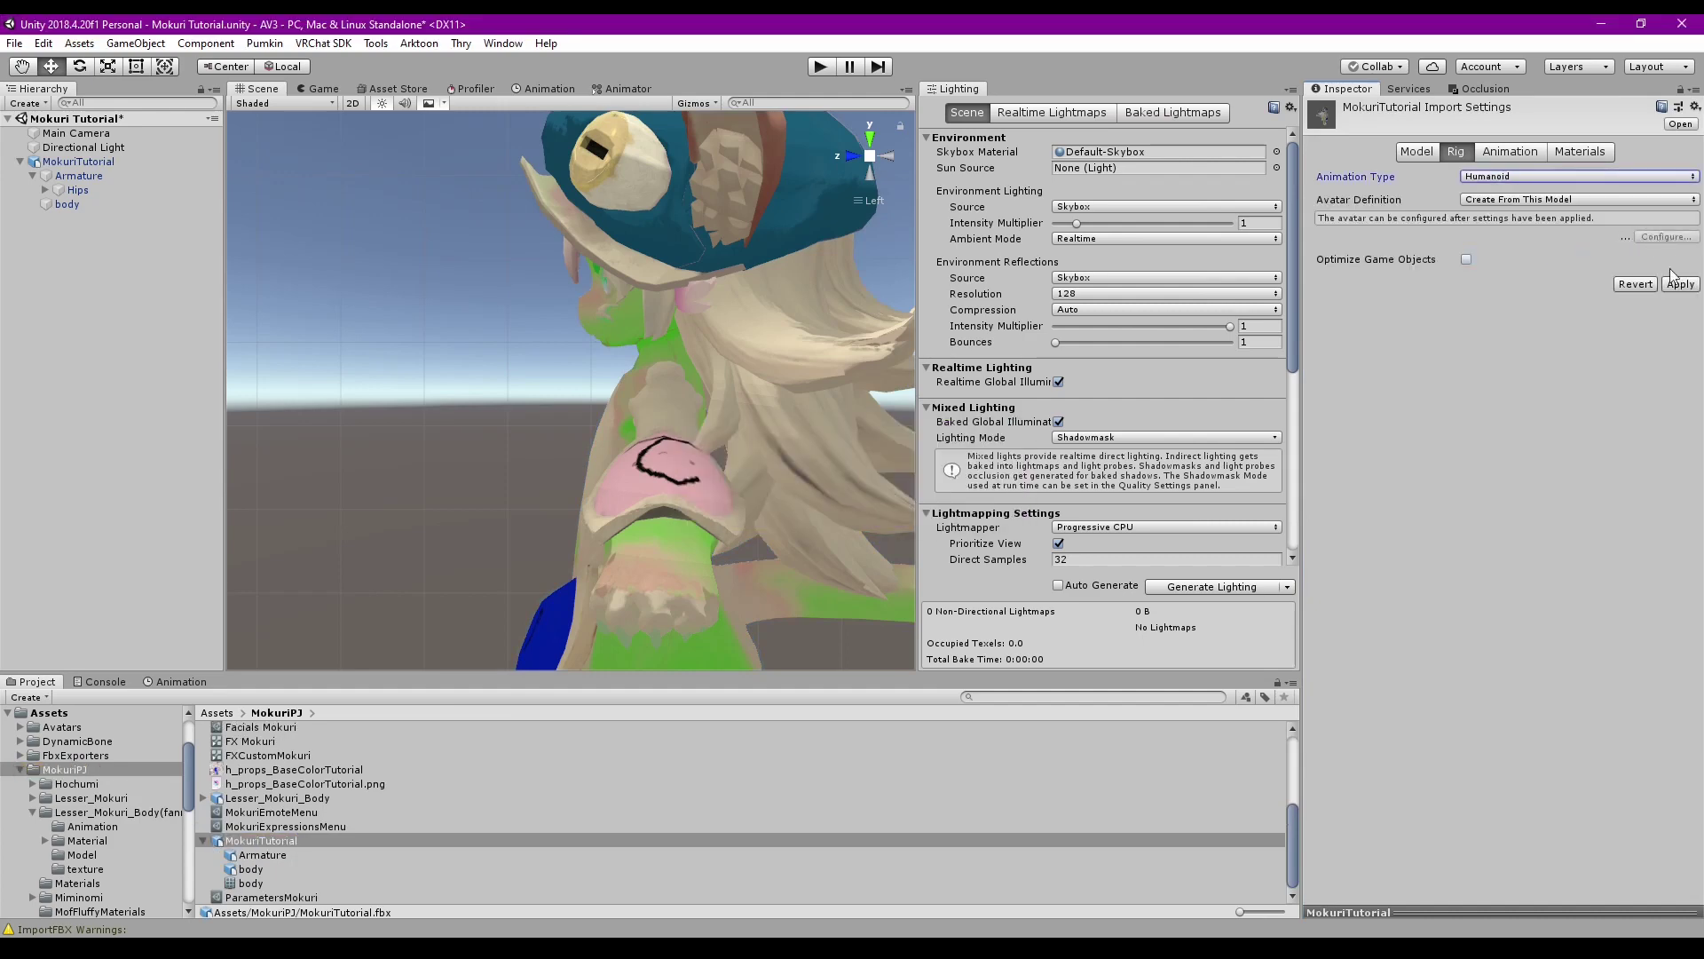
click(1677, 283)
click(1649, 237)
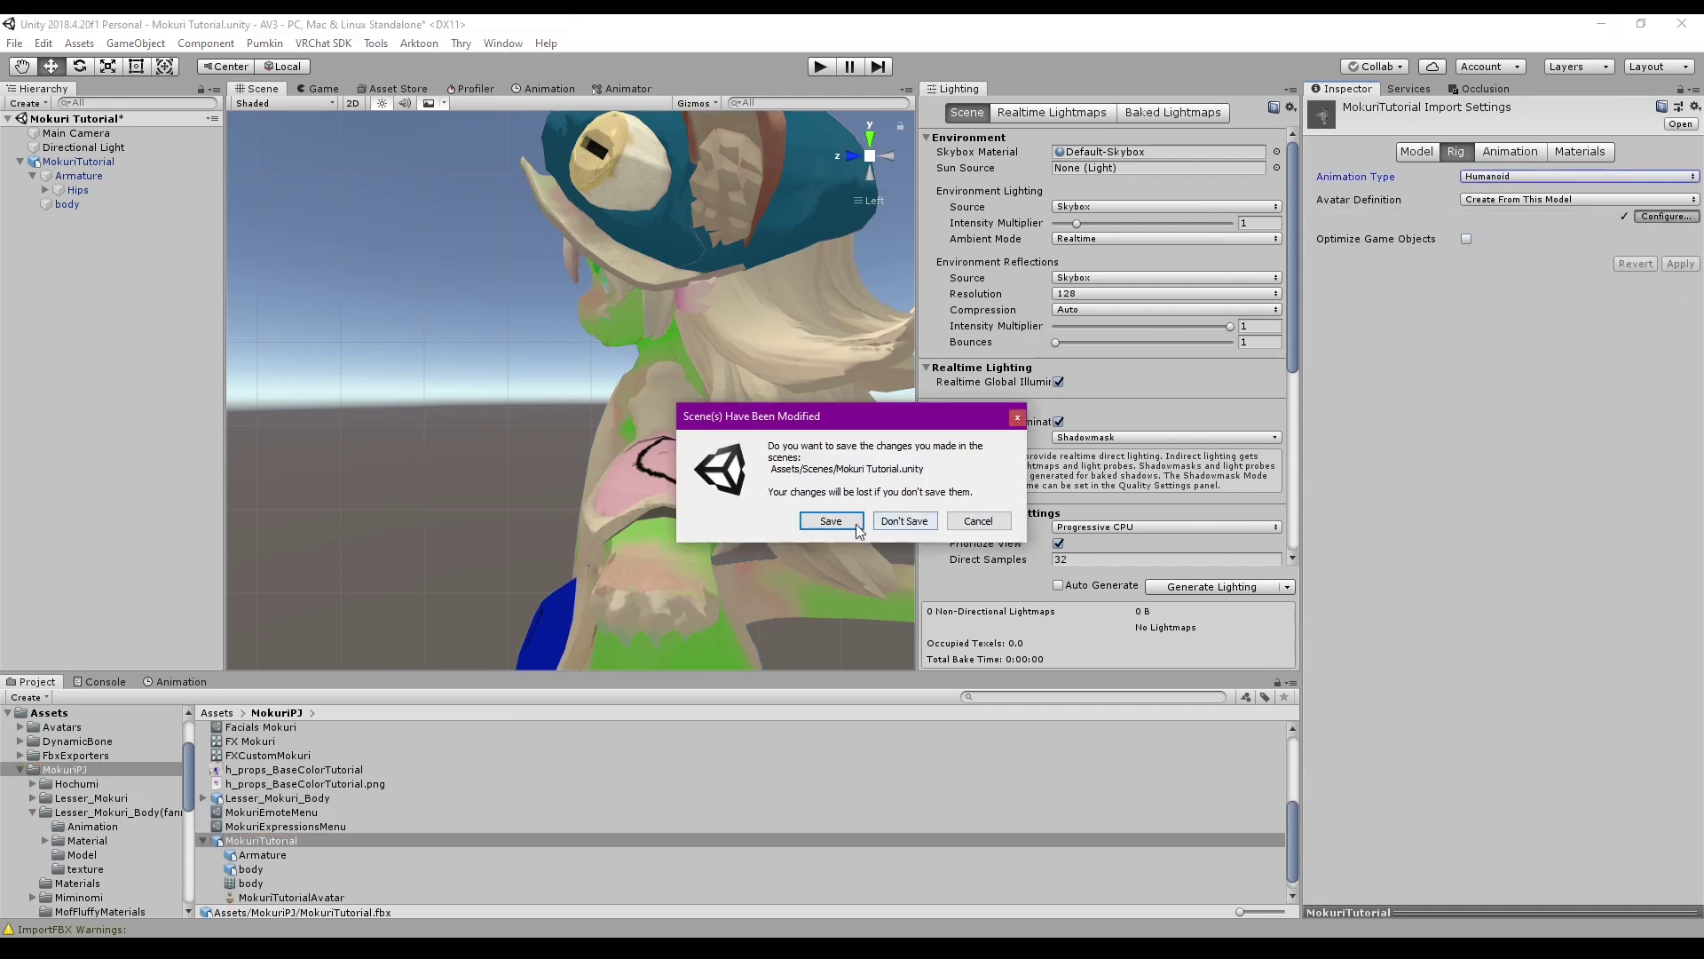
click(856, 524)
click(1340, 460)
click(1538, 593)
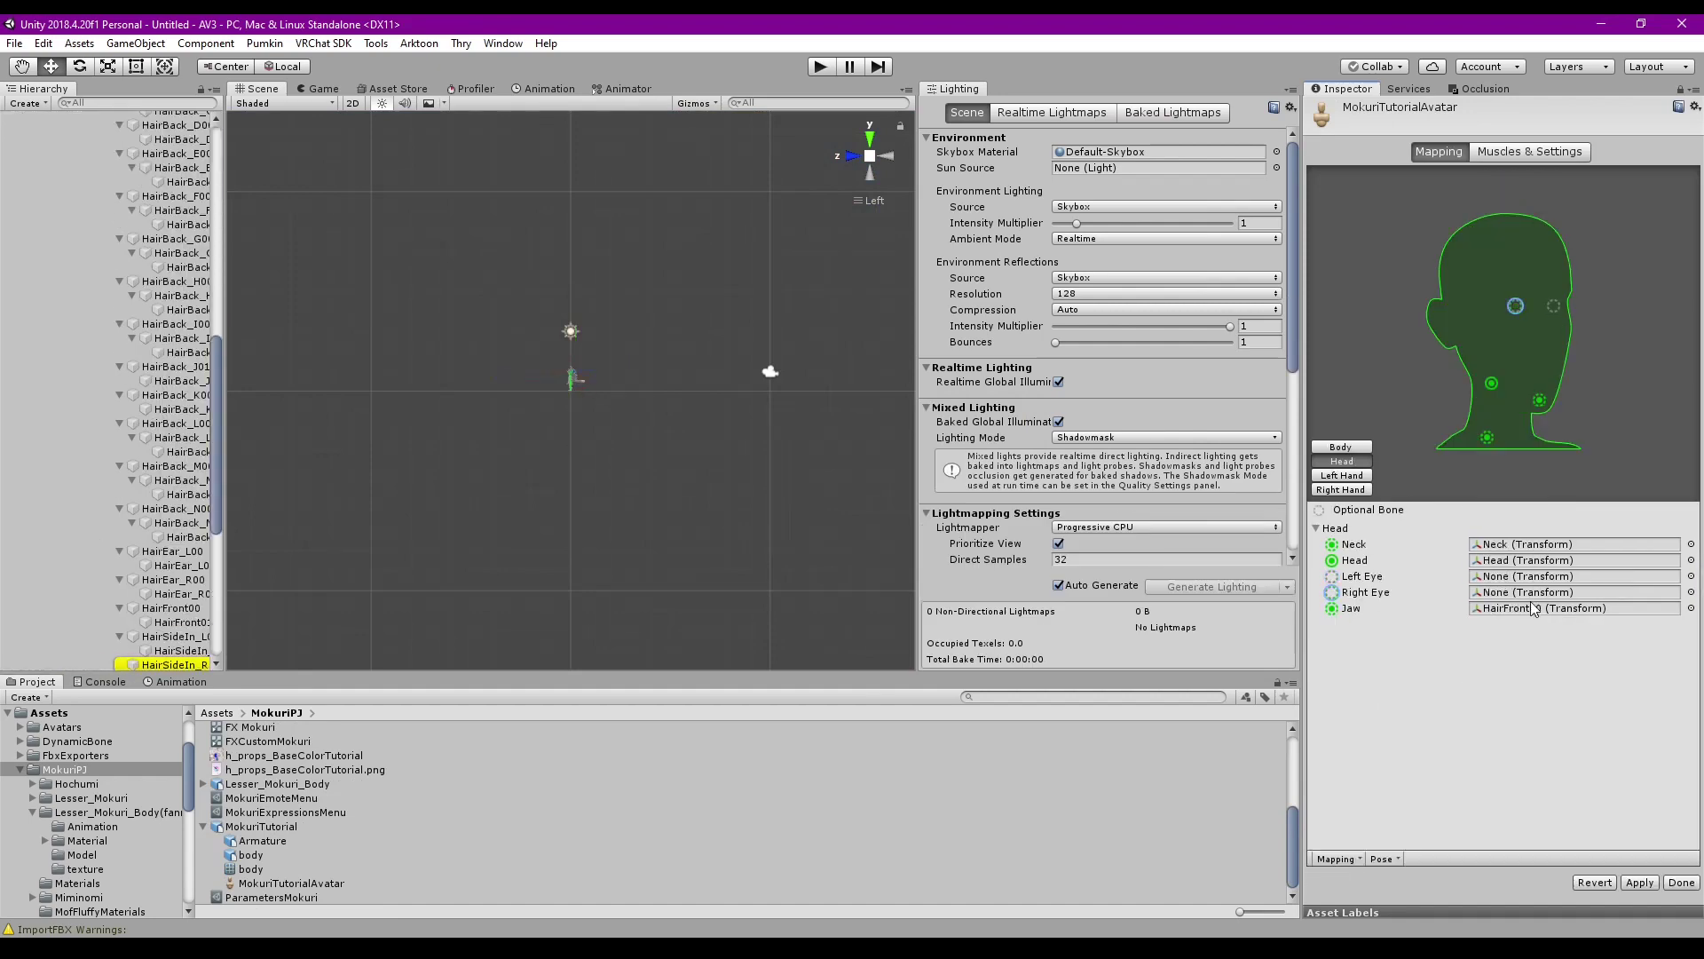
click(1681, 811)
click(981, 507)
Make the body mesh the avatar descriptor's lip-sync Face Mesh
click(78, 160)
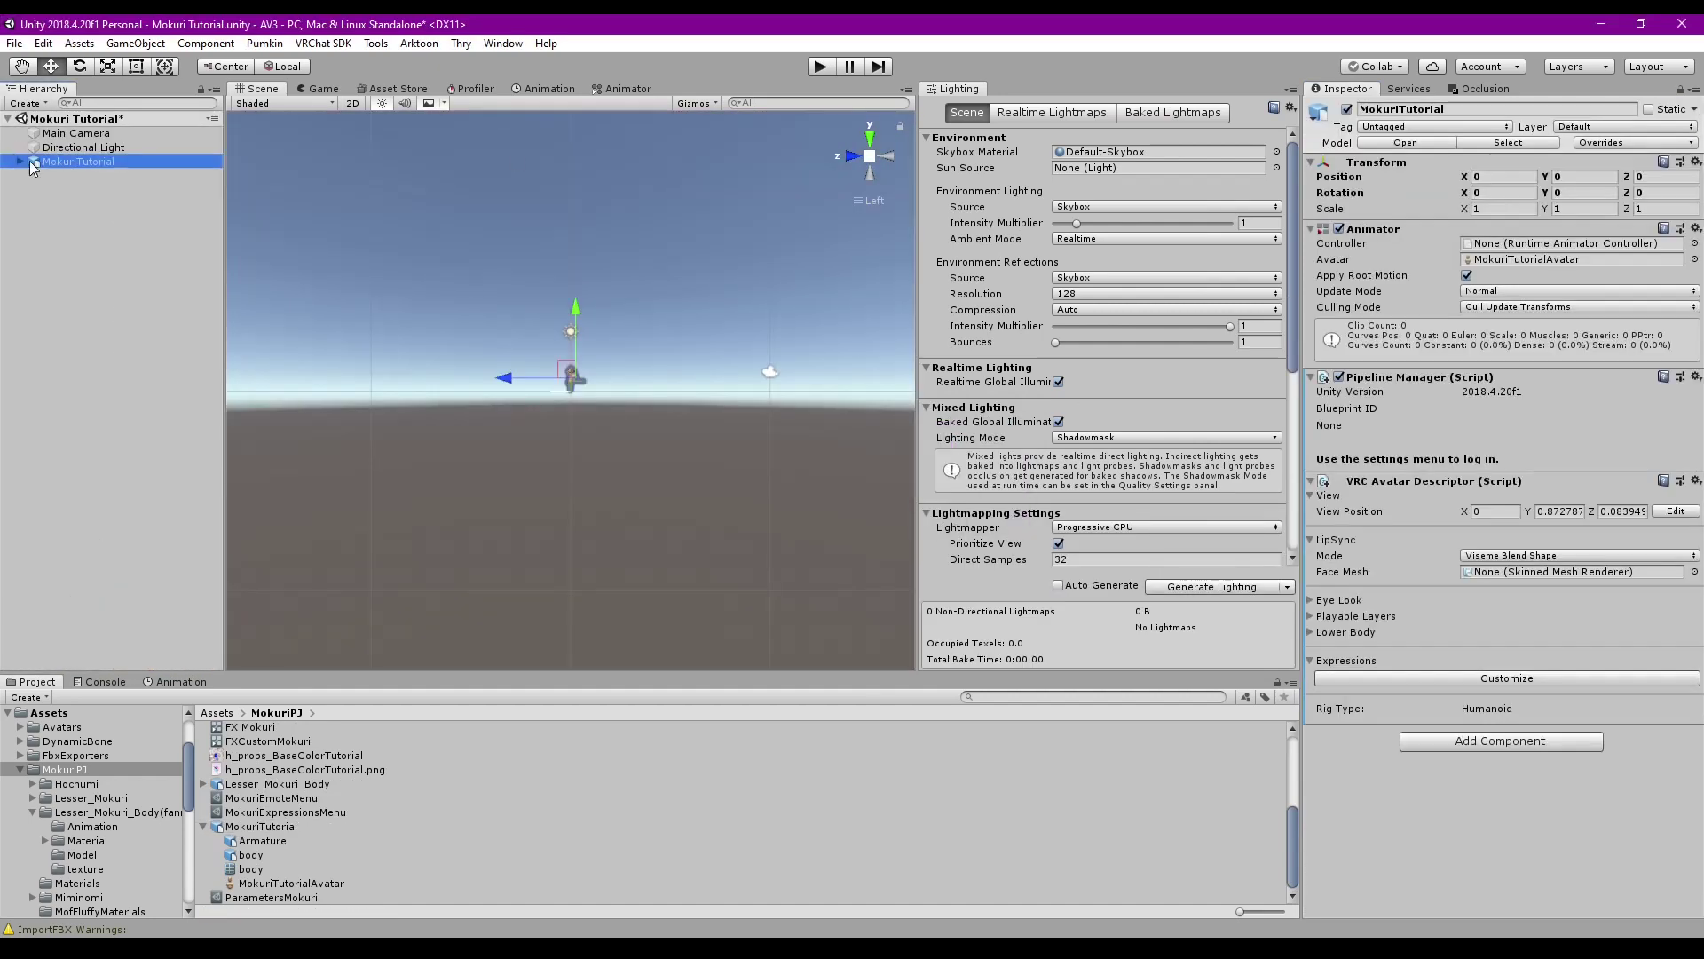
drag(67, 189, 1613, 573)
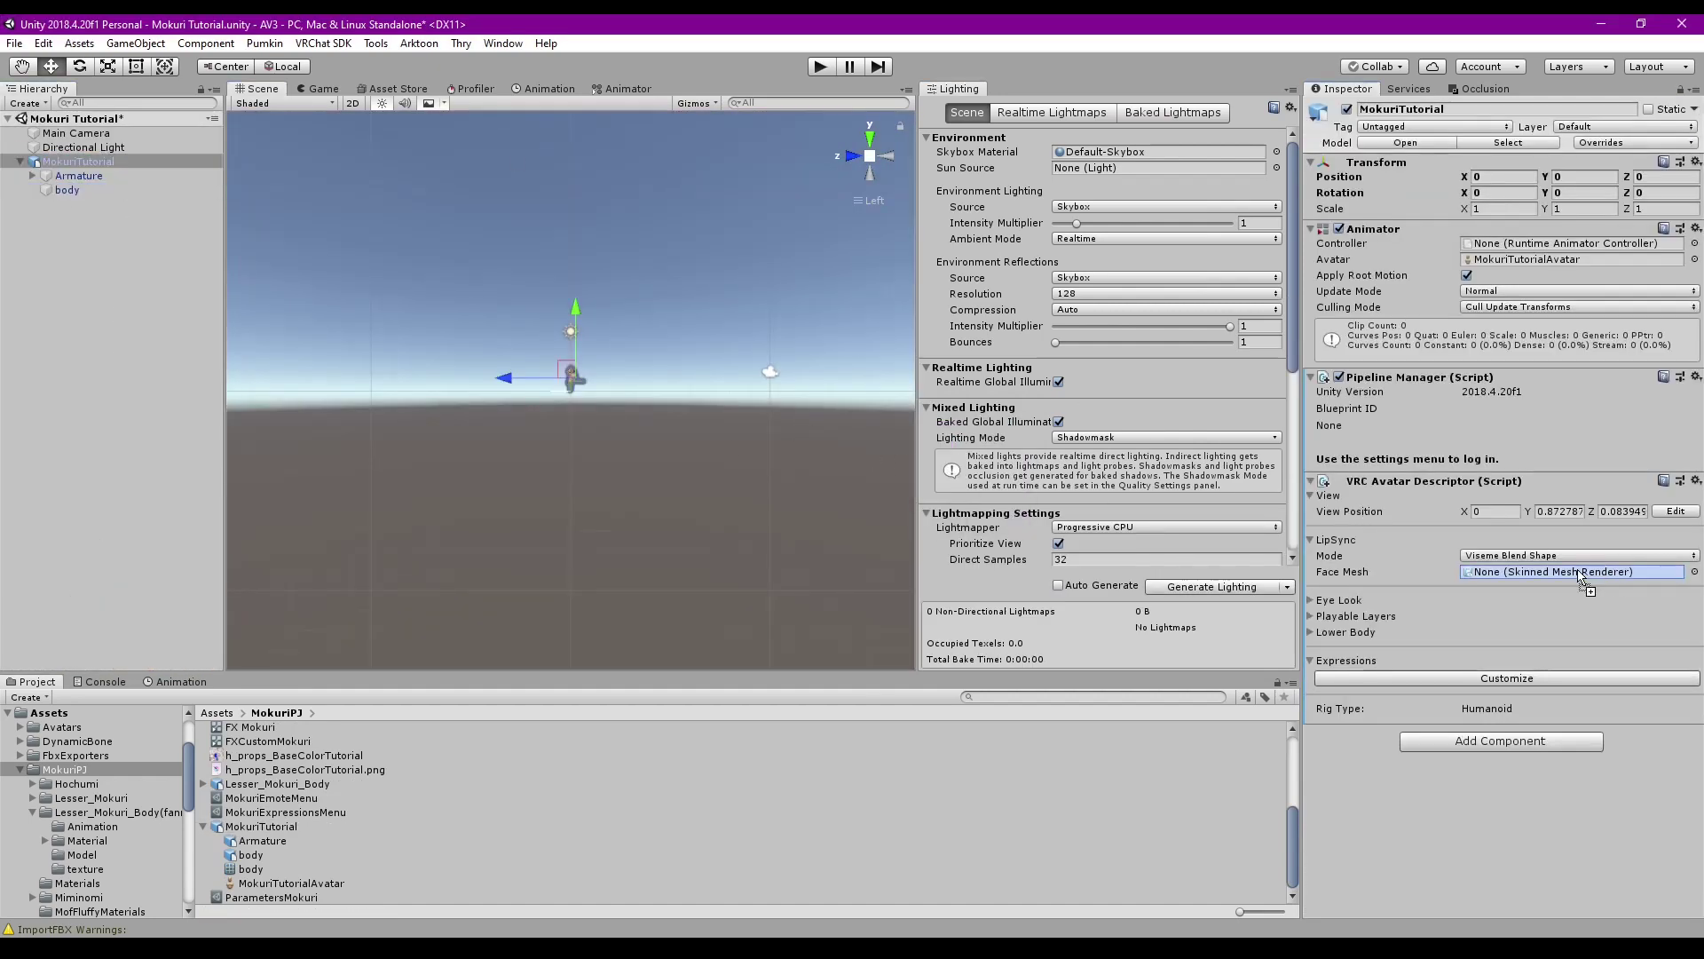
scroll(1589, 572, down, 3)
click(1562, 501)
Assign vrc.v_kk, vrc.v_sil and vrc.v_ou to the kk, sil and ou viseme slots
click(1548, 321)
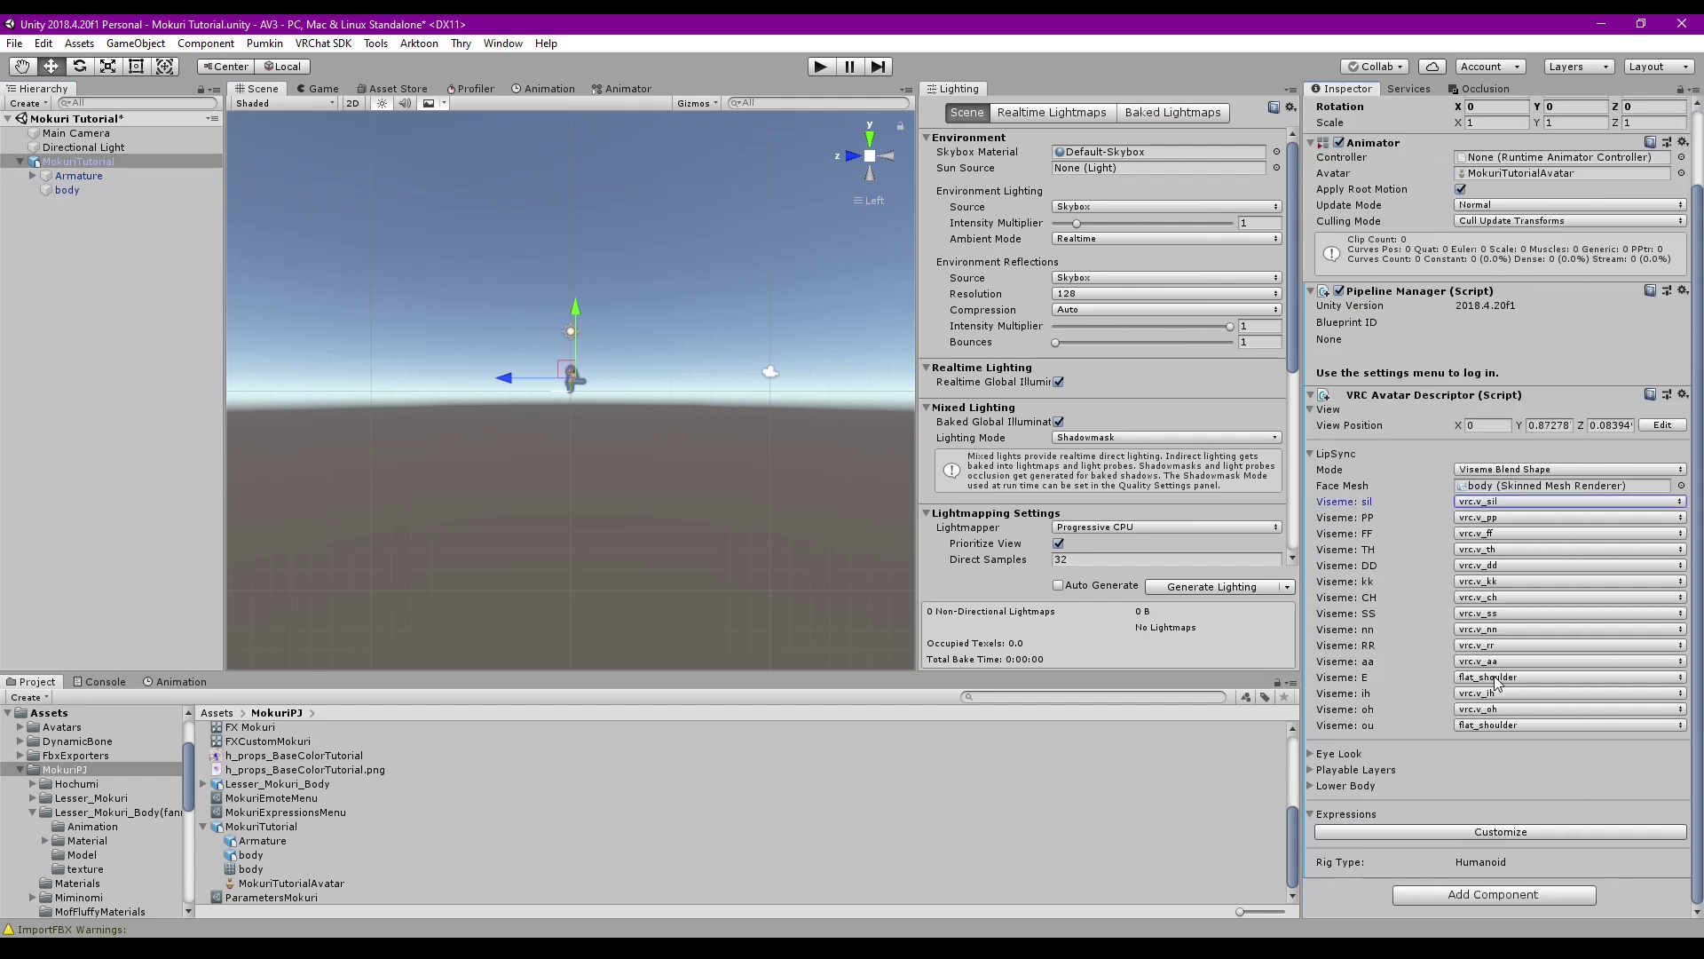
click(1562, 502)
click(1541, 436)
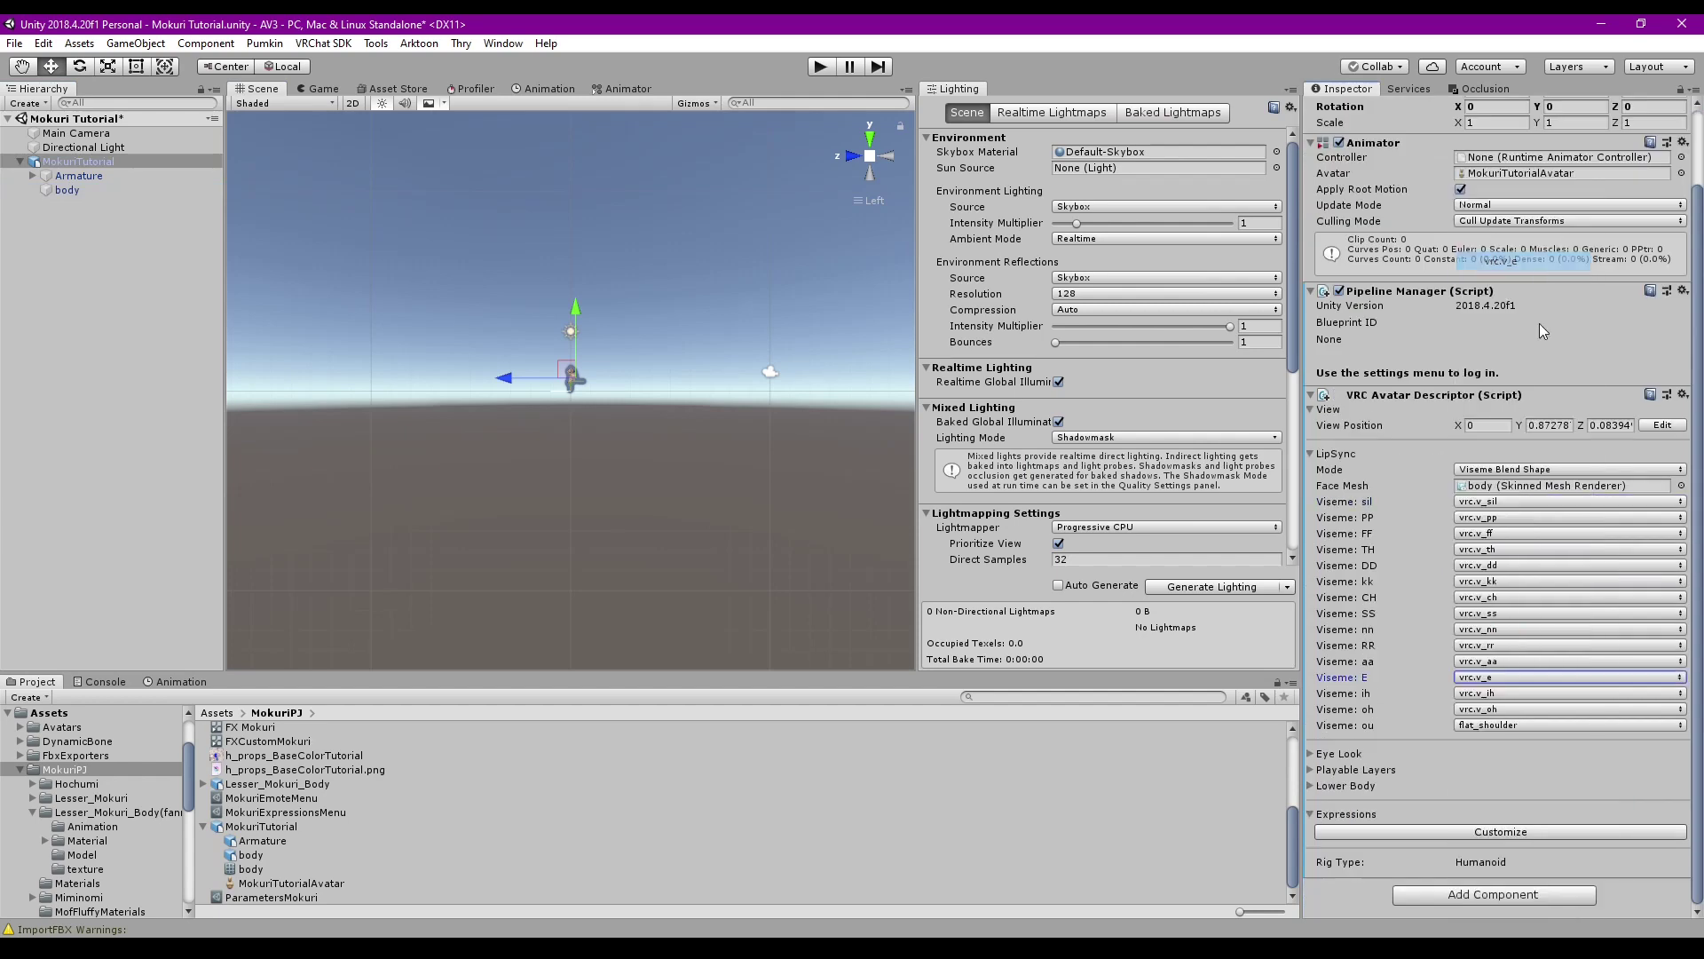
click(1509, 725)
click(1548, 380)
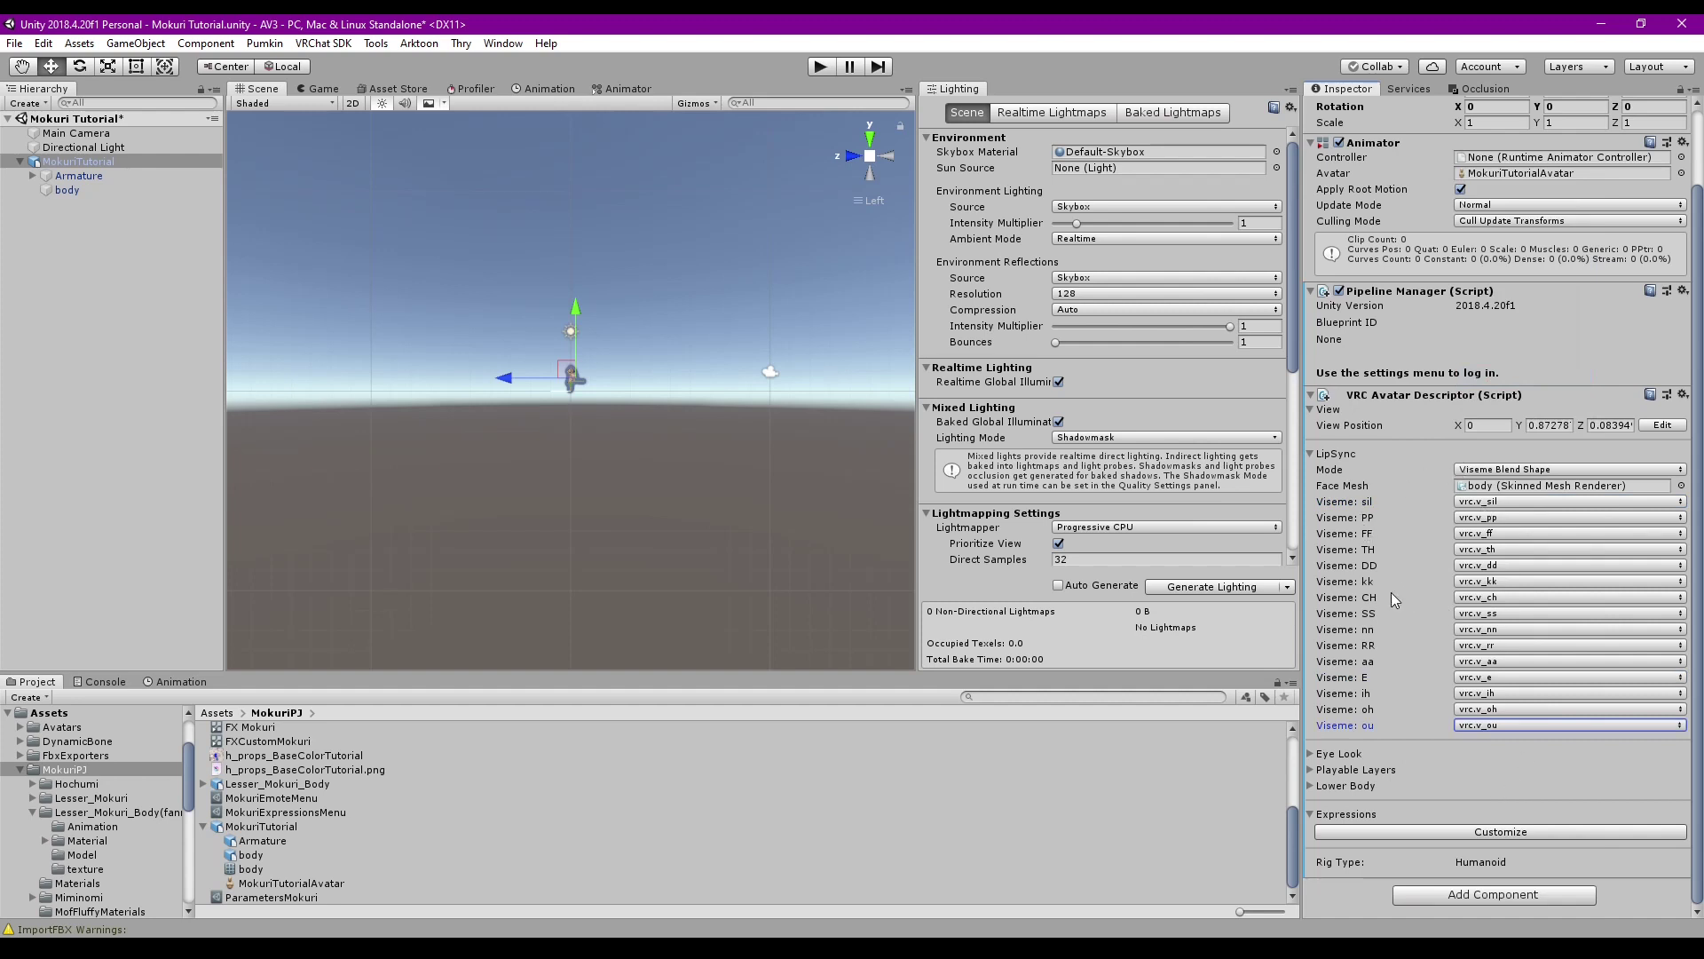
Use あ for the aa viseme, え for E and ん for nn
click(1492, 663)
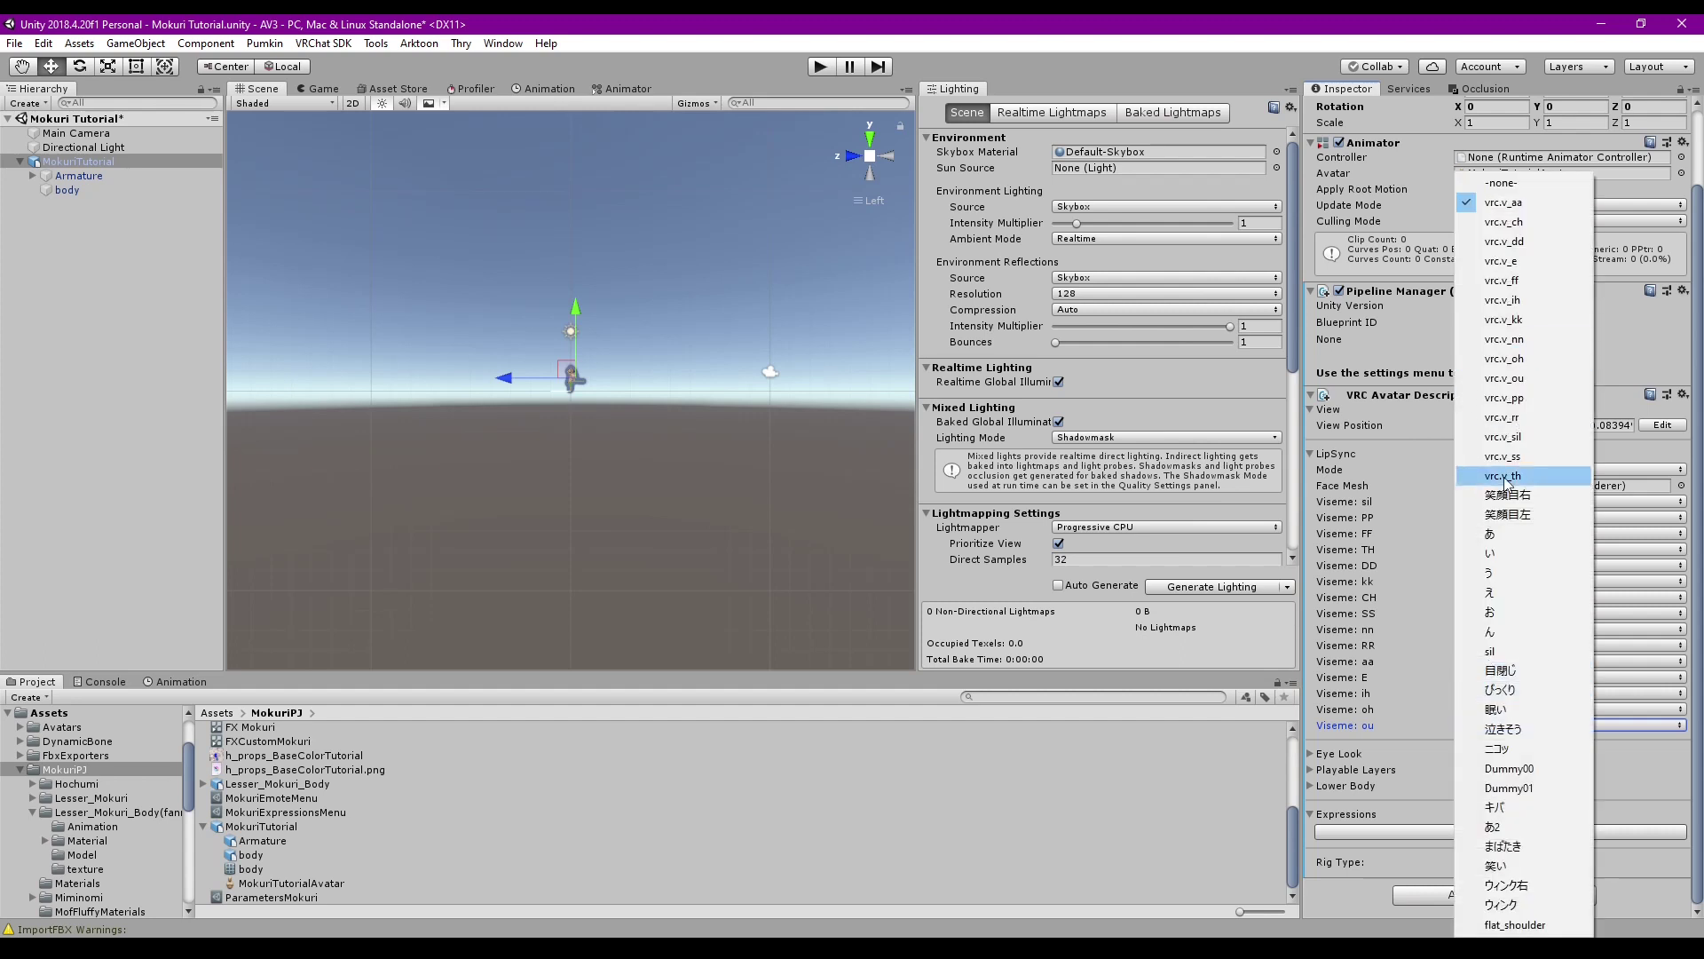
click(1509, 535)
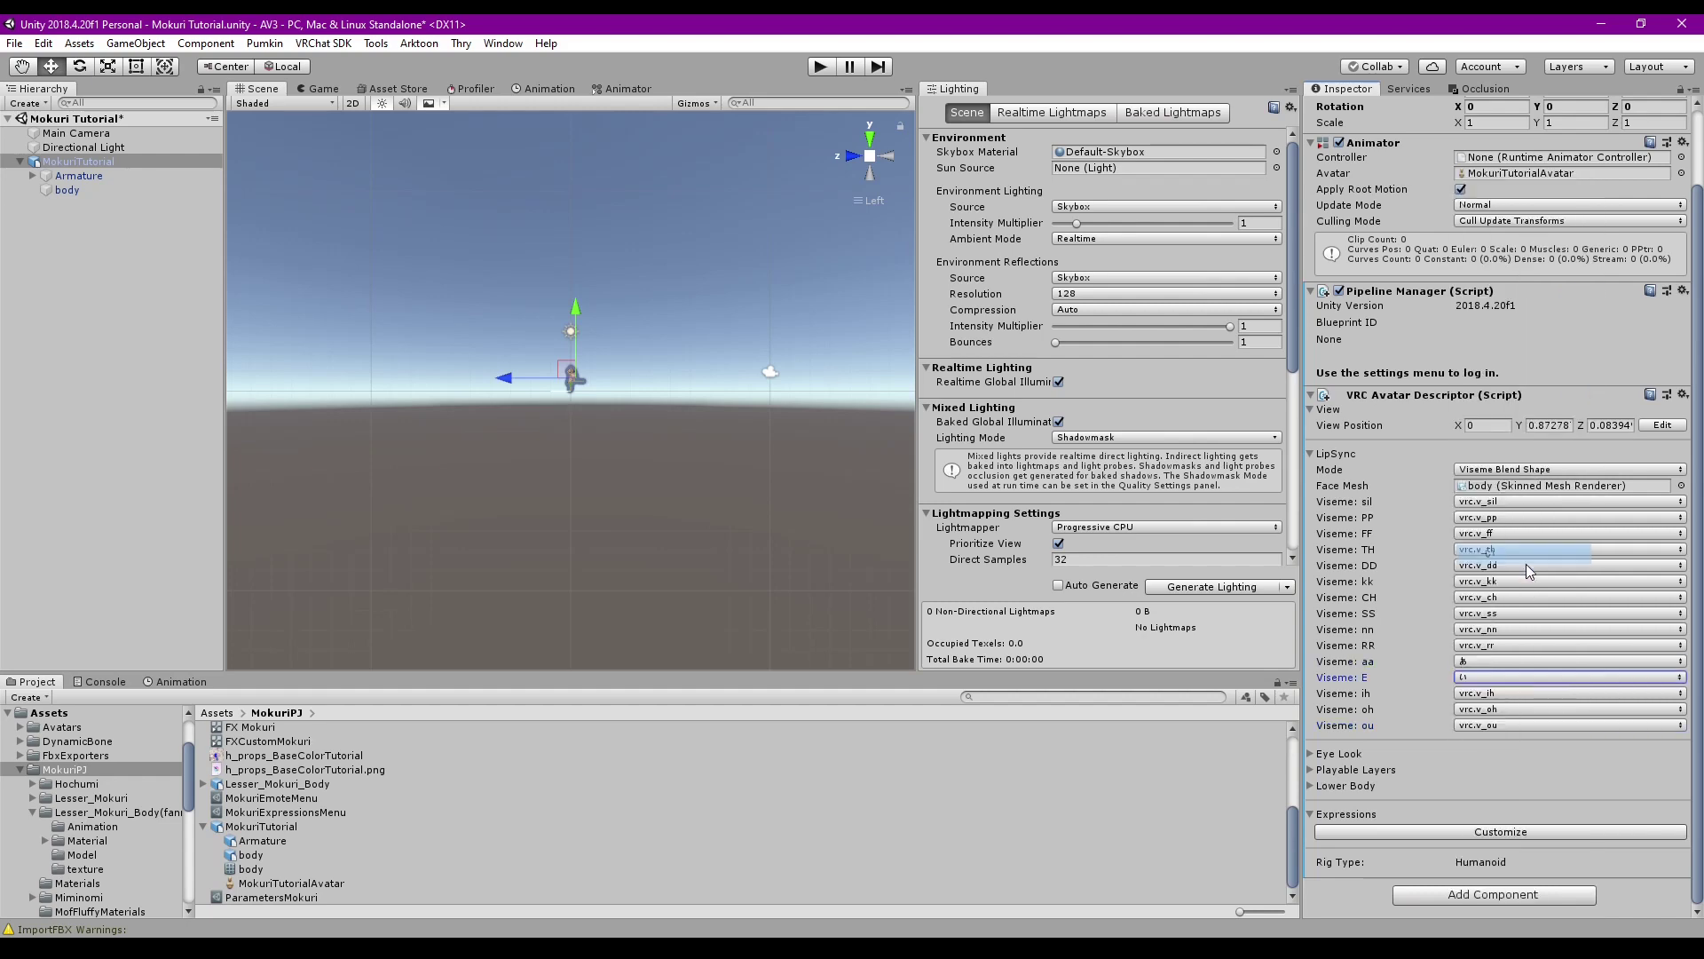
click(1477, 682)
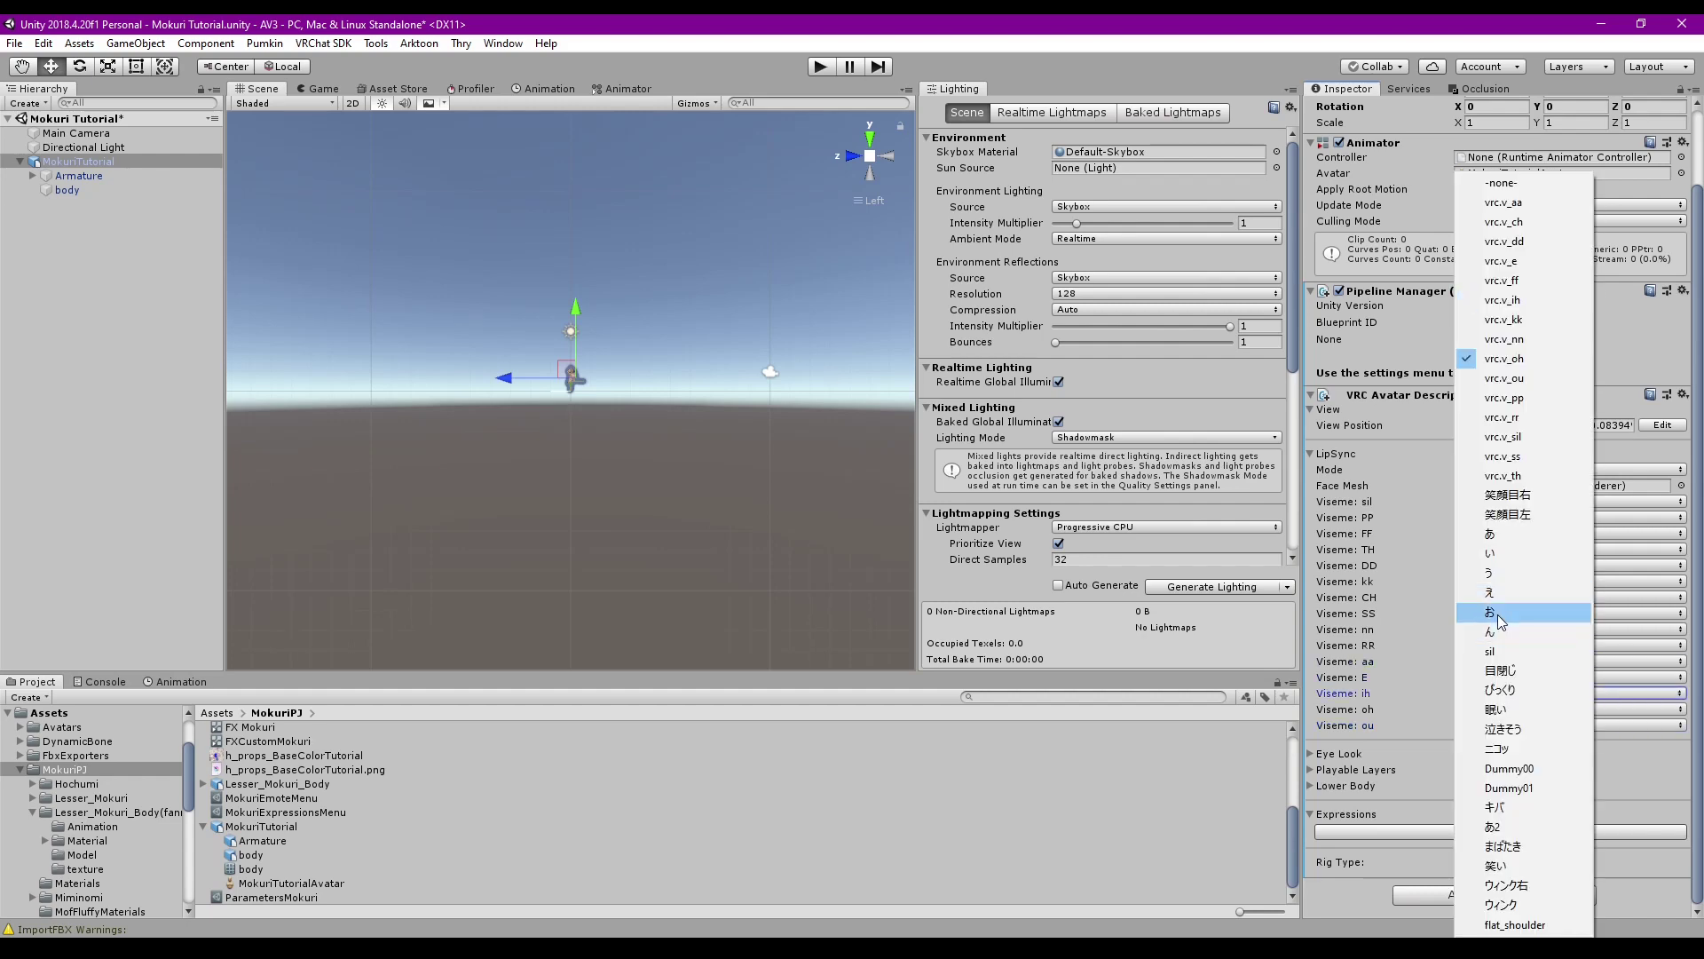
click(1515, 593)
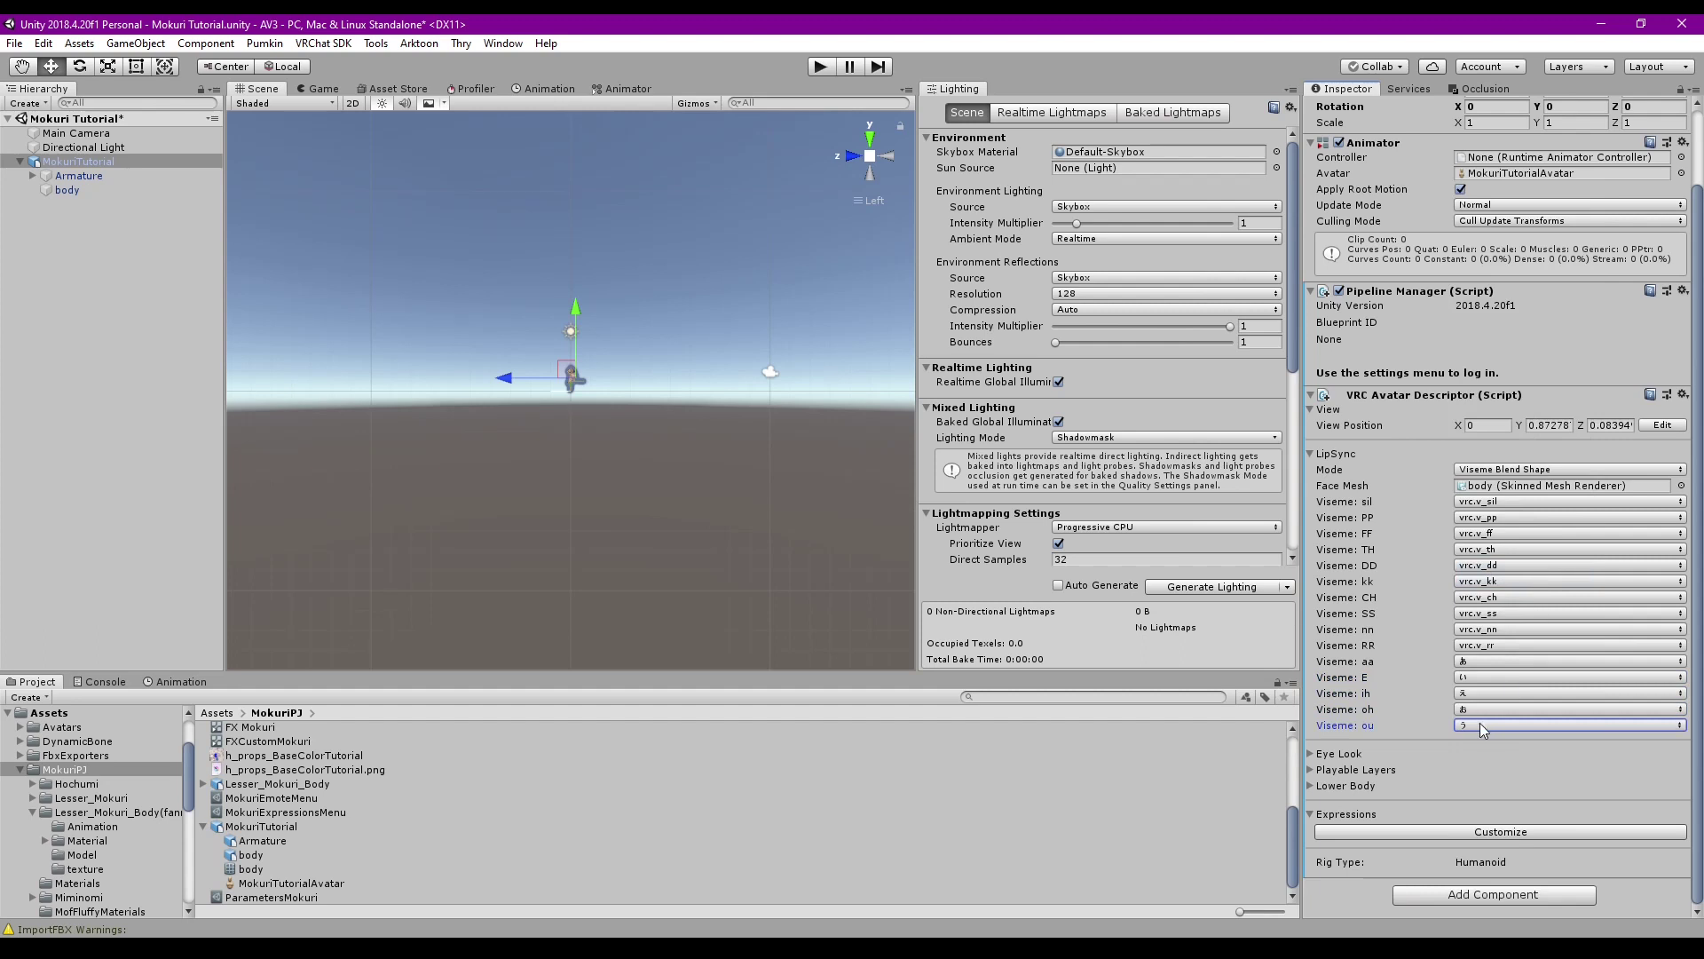
click(1474, 632)
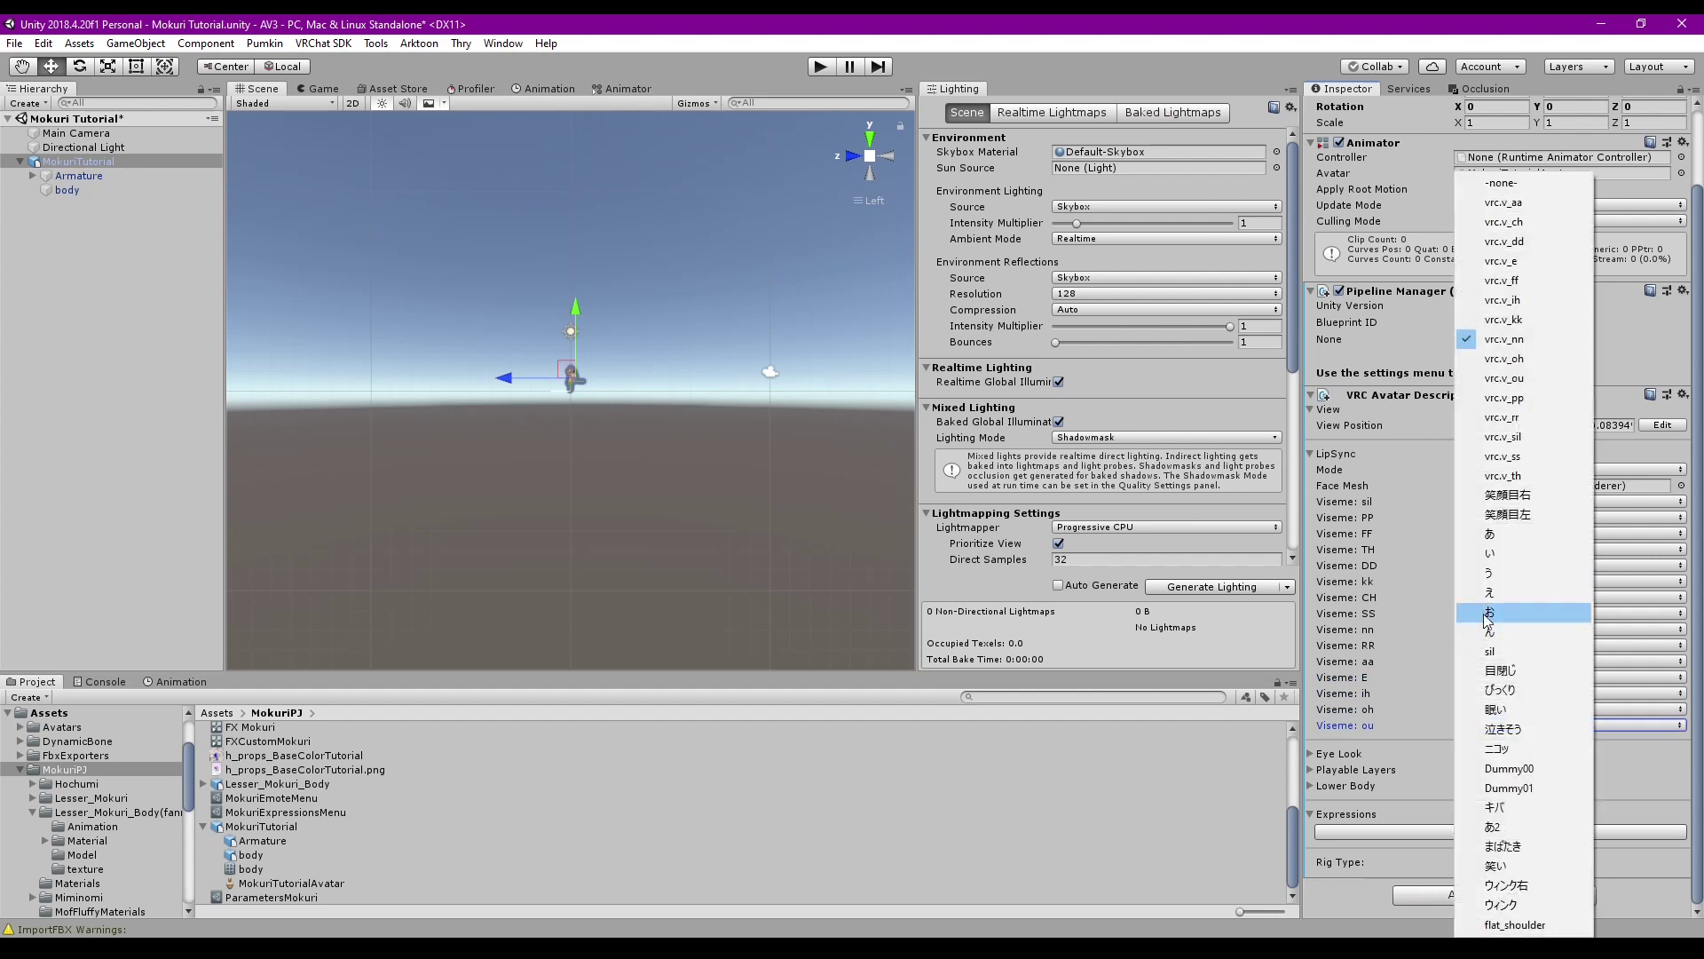
click(1523, 631)
scroll(669, 331, up, 10)
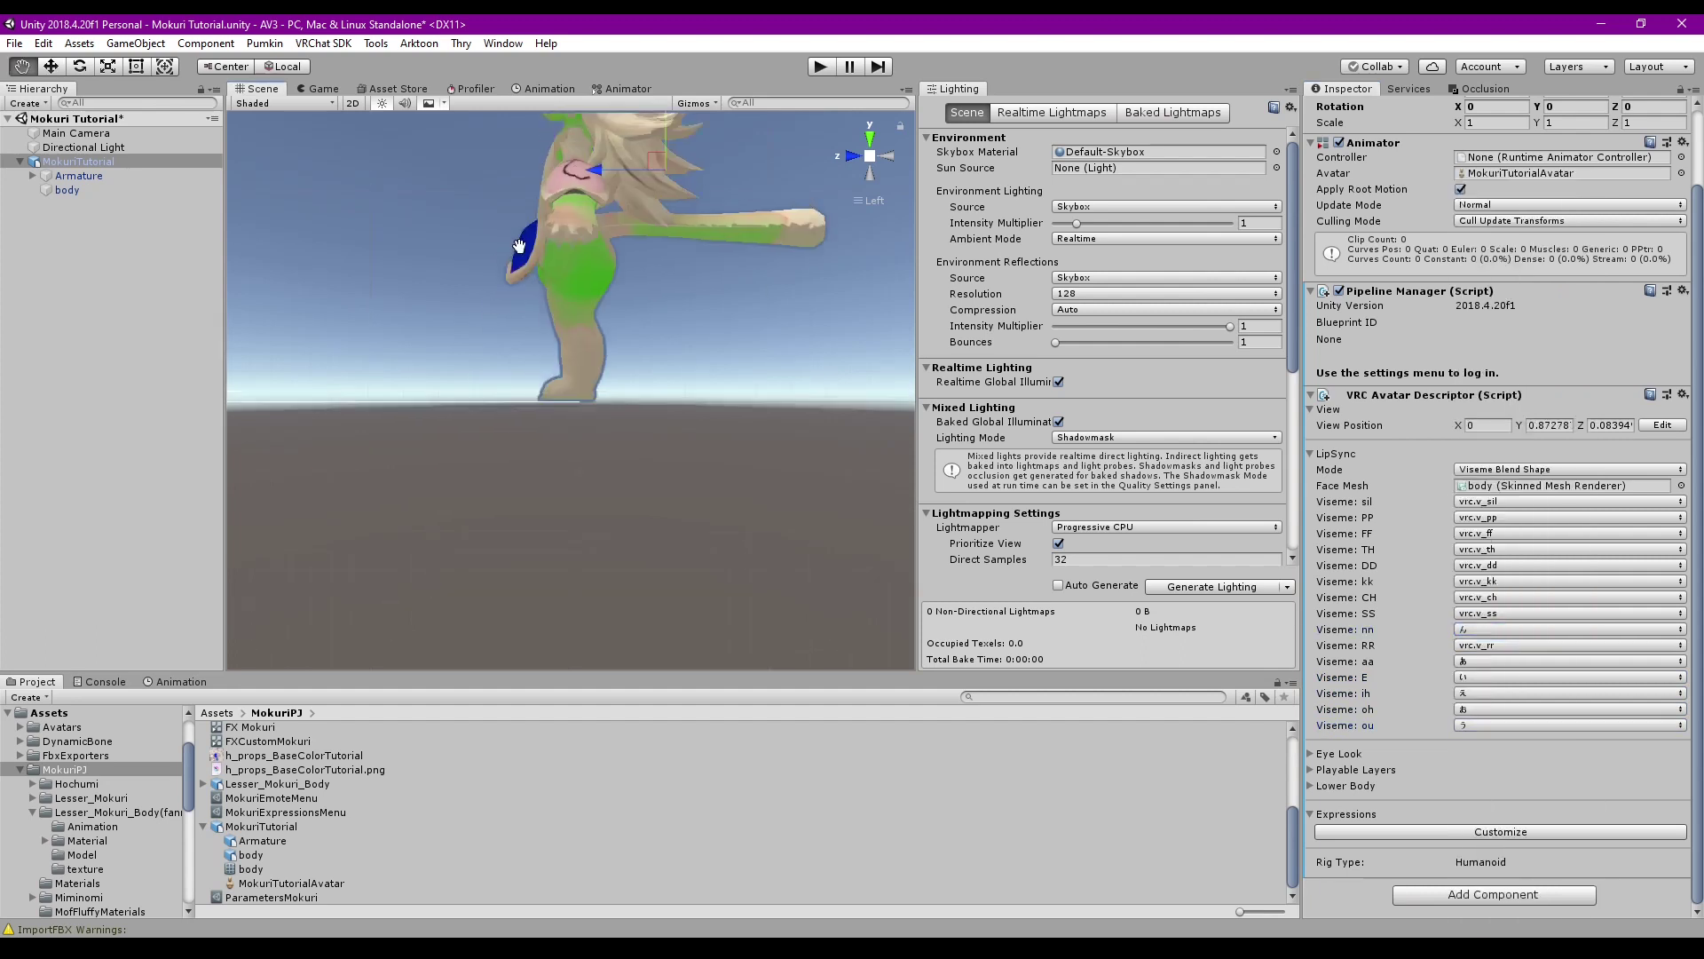
middle_drag(668, 330, 626, 280)
alt+drag(626, 280, 694, 256)
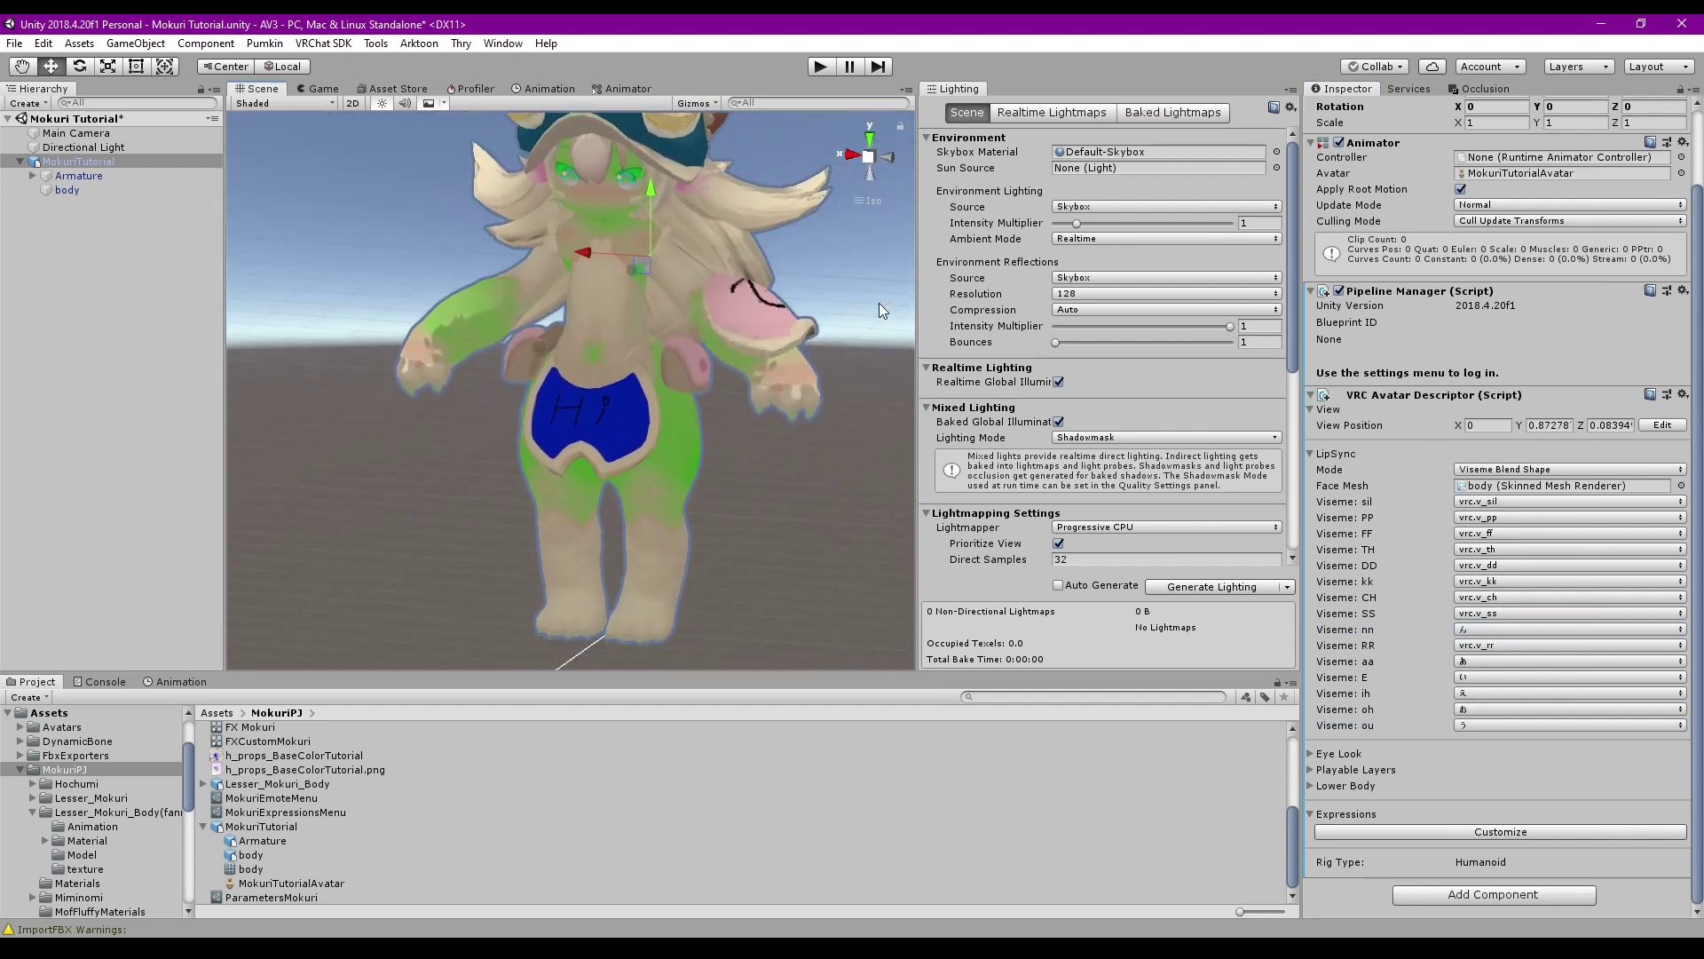
Enable eye look and make the eyelids use blendshapes from the body mesh
click(1417, 752)
click(1425, 742)
scroll(1469, 735, down, 4)
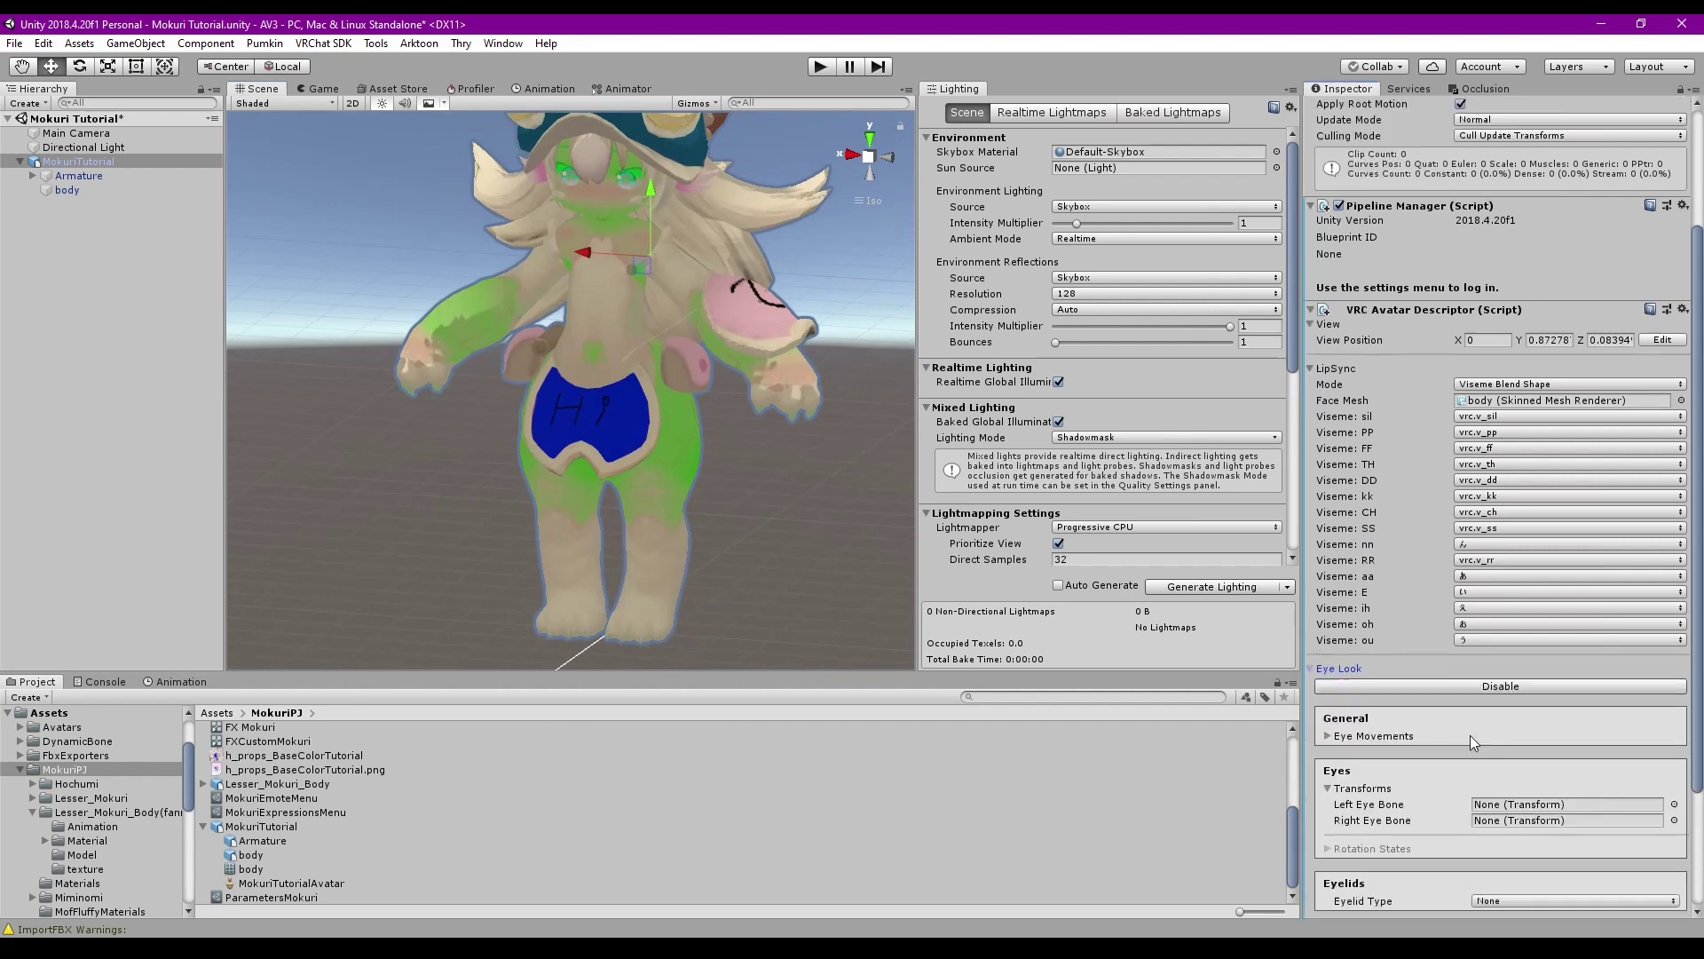
click(1356, 571)
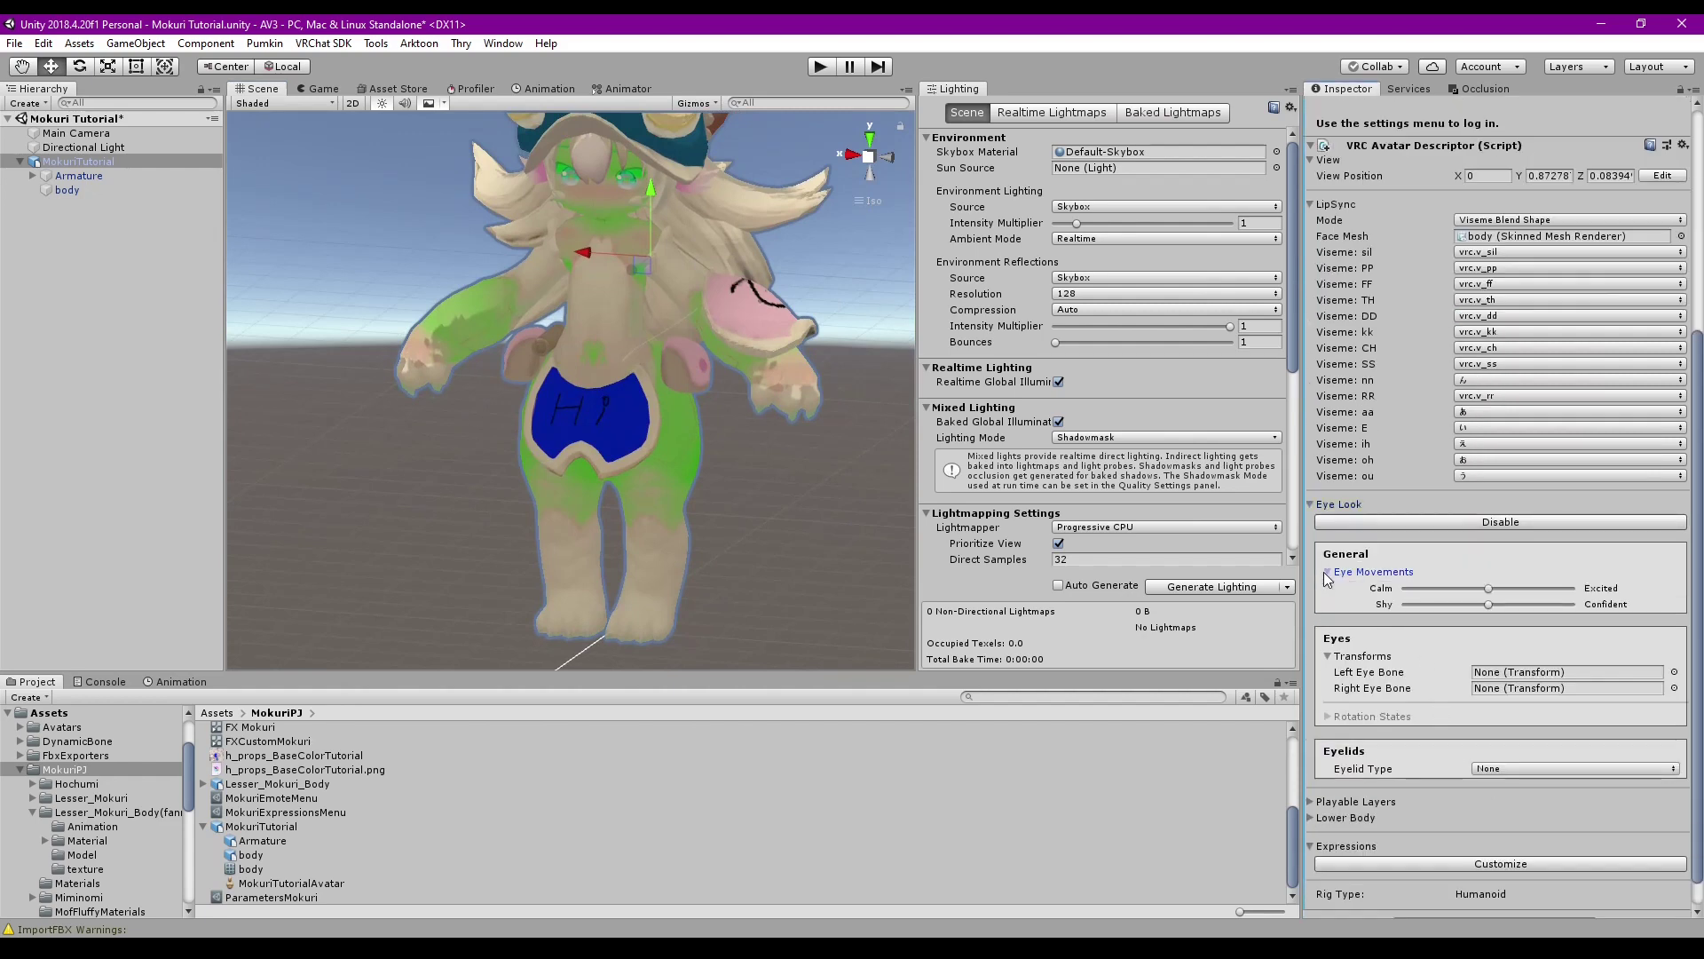
scroll(1514, 653, down, 1)
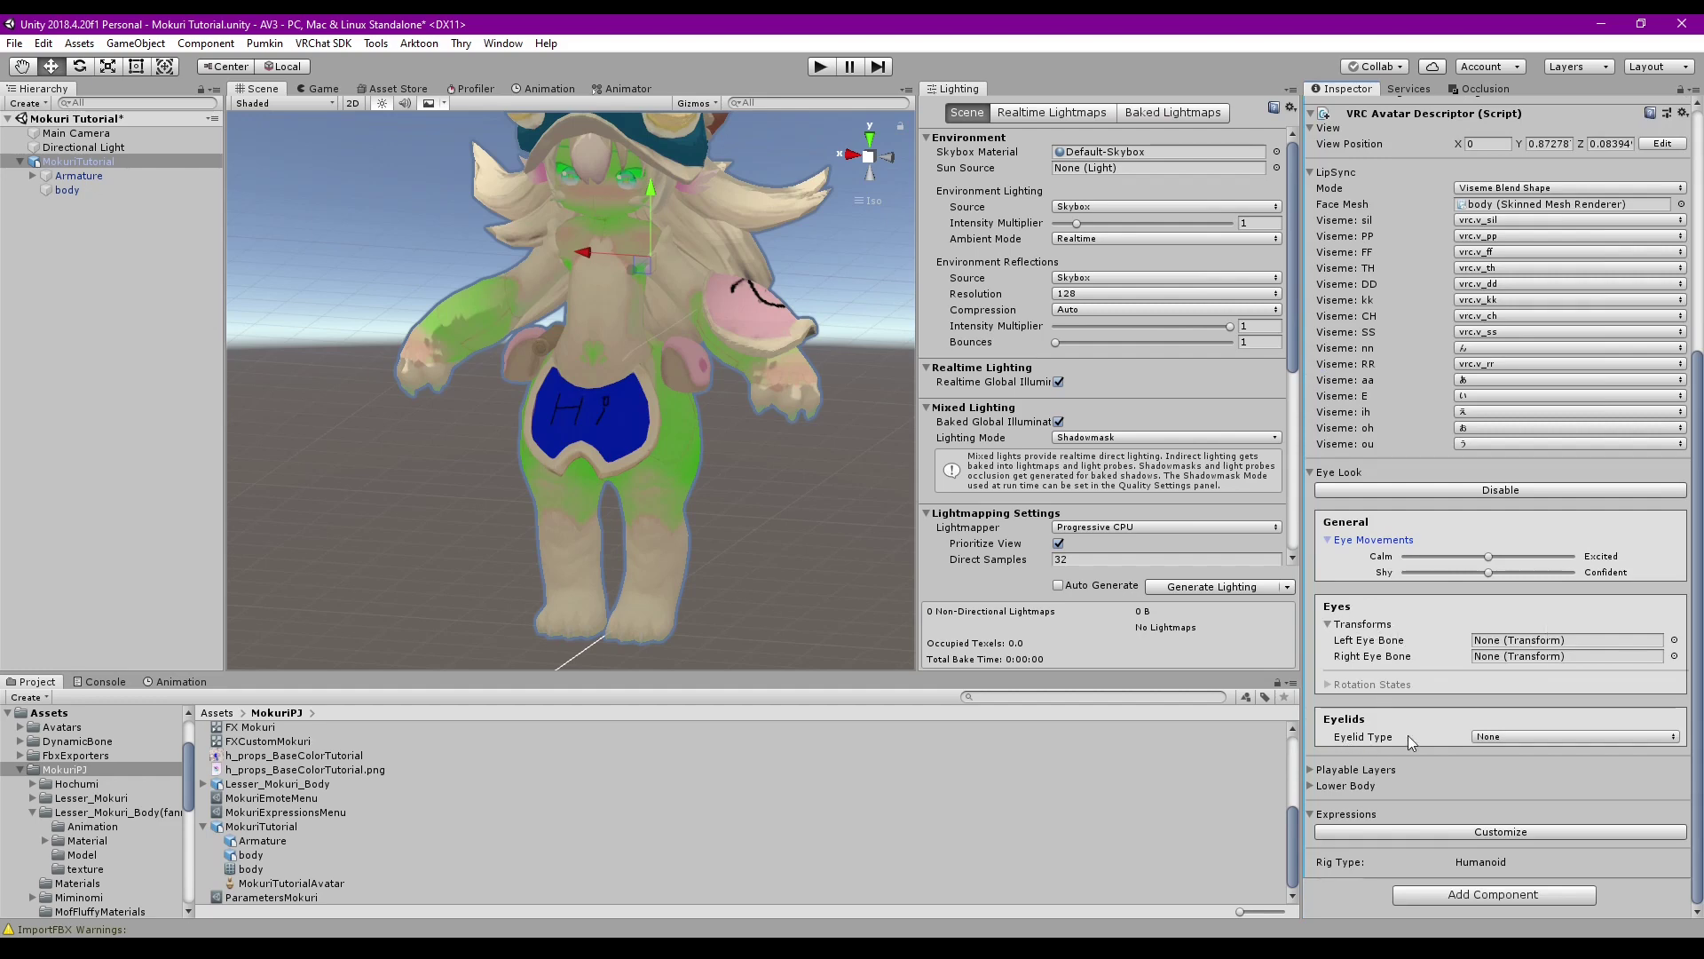
click(1531, 736)
click(1541, 795)
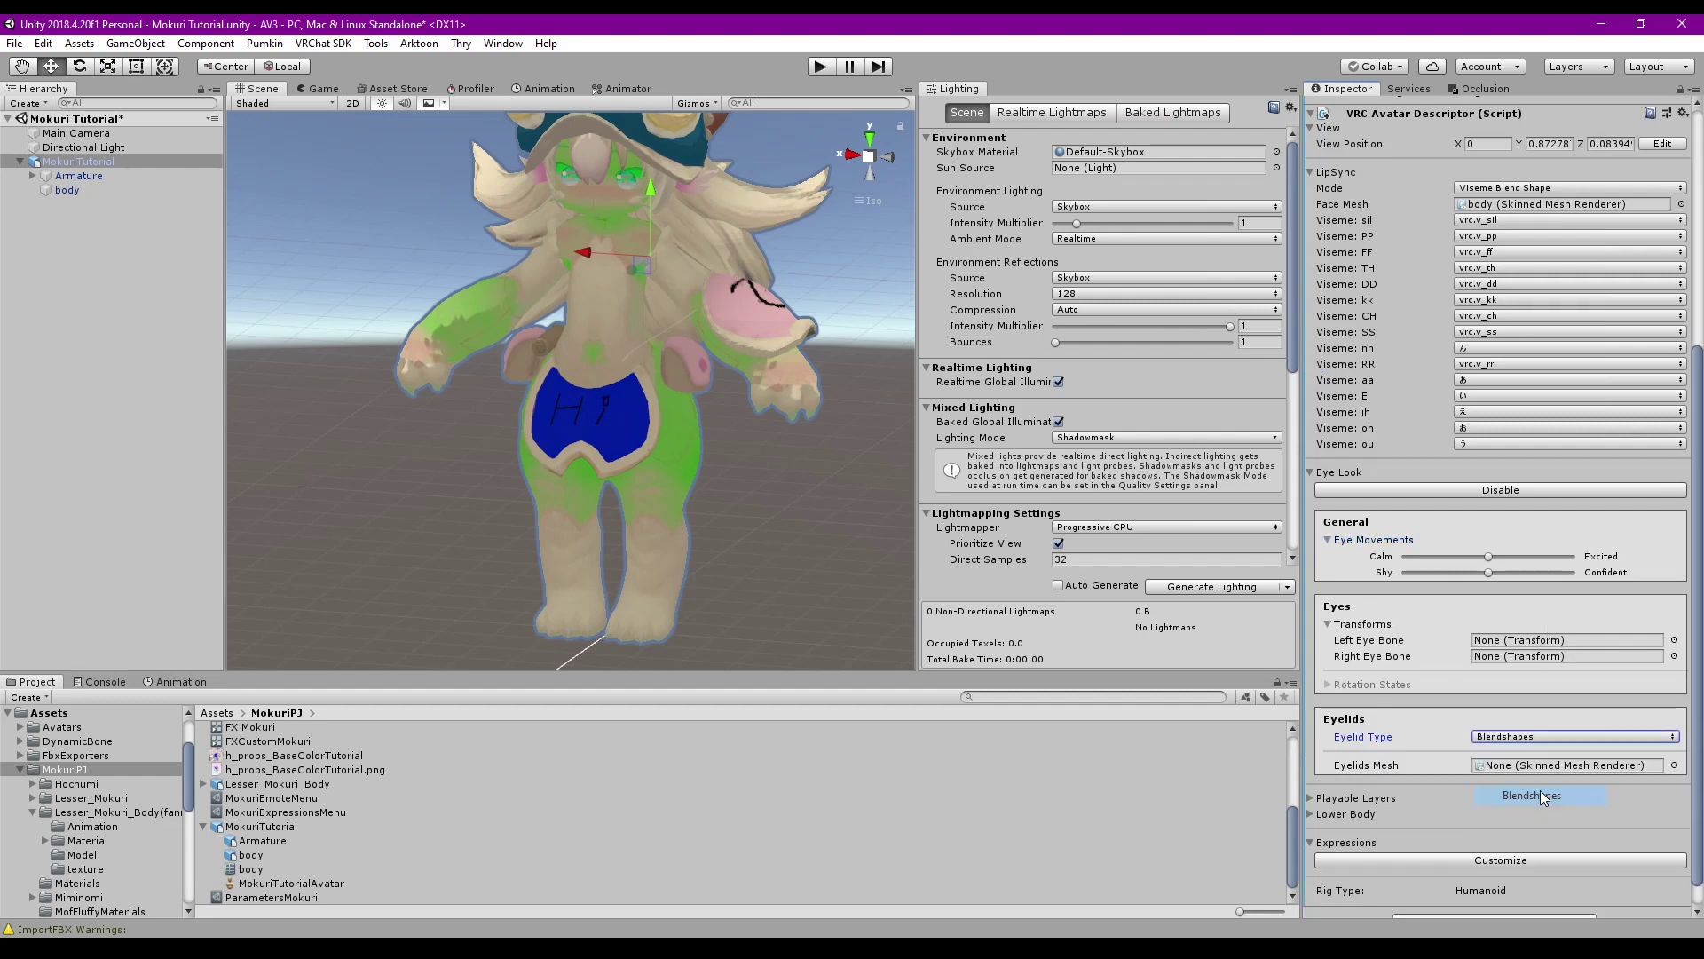
scroll(1509, 763, down, 1)
click(68, 190)
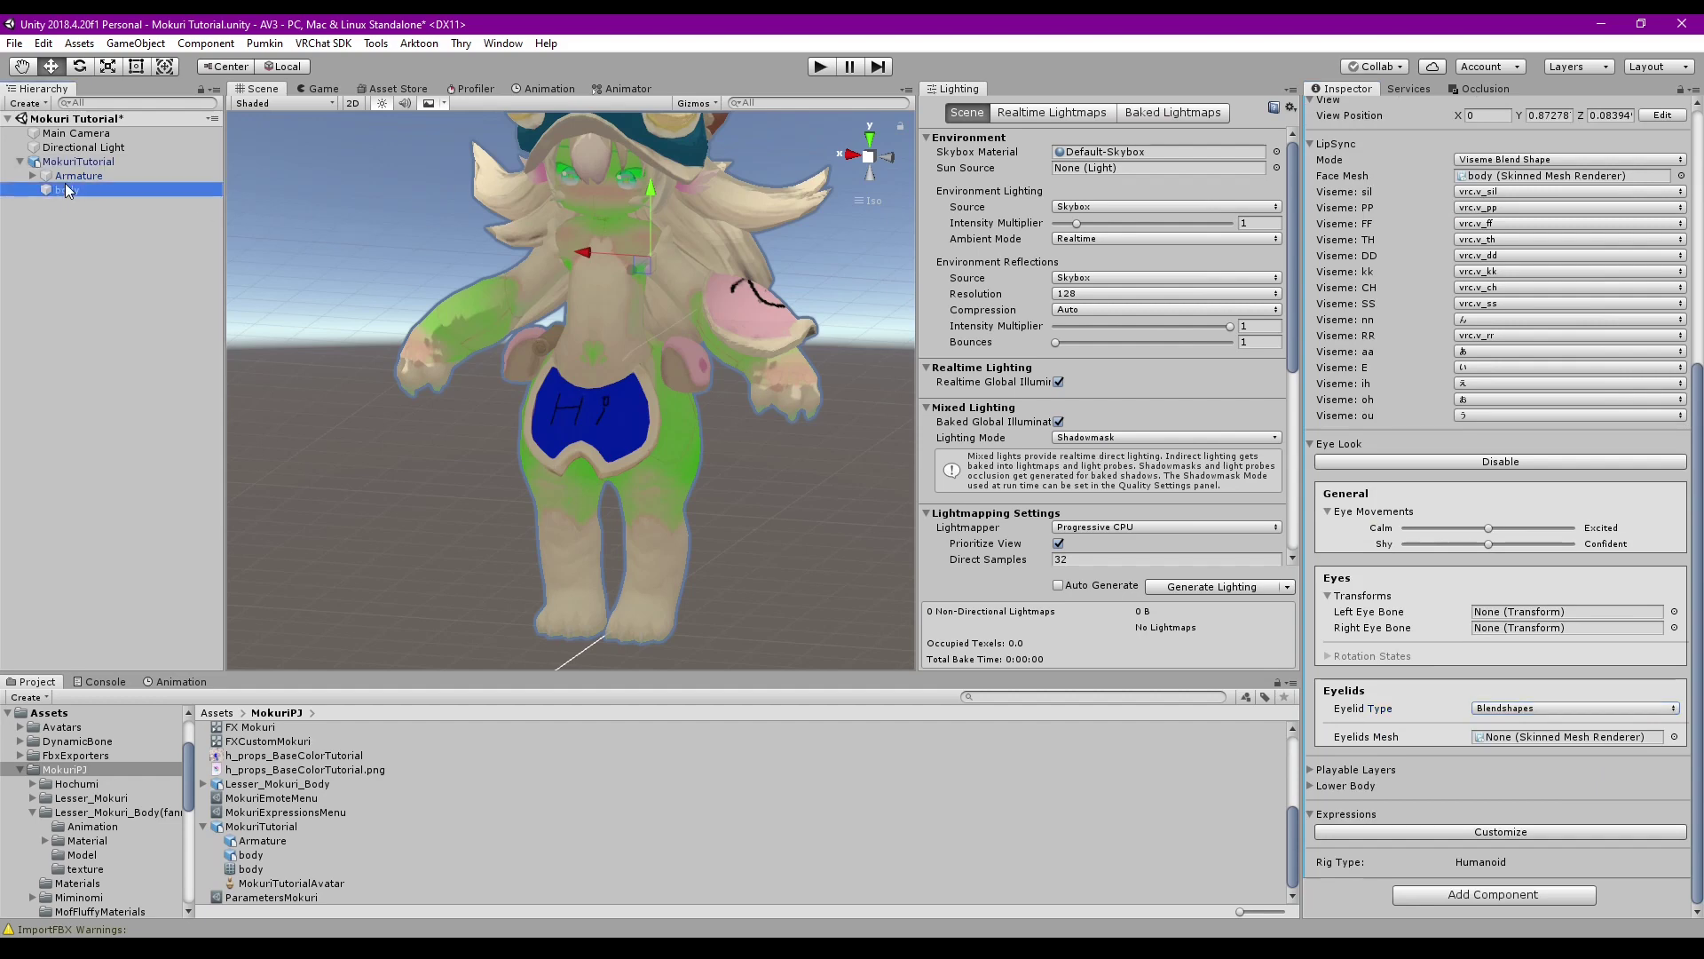
drag(68, 190, 1567, 739)
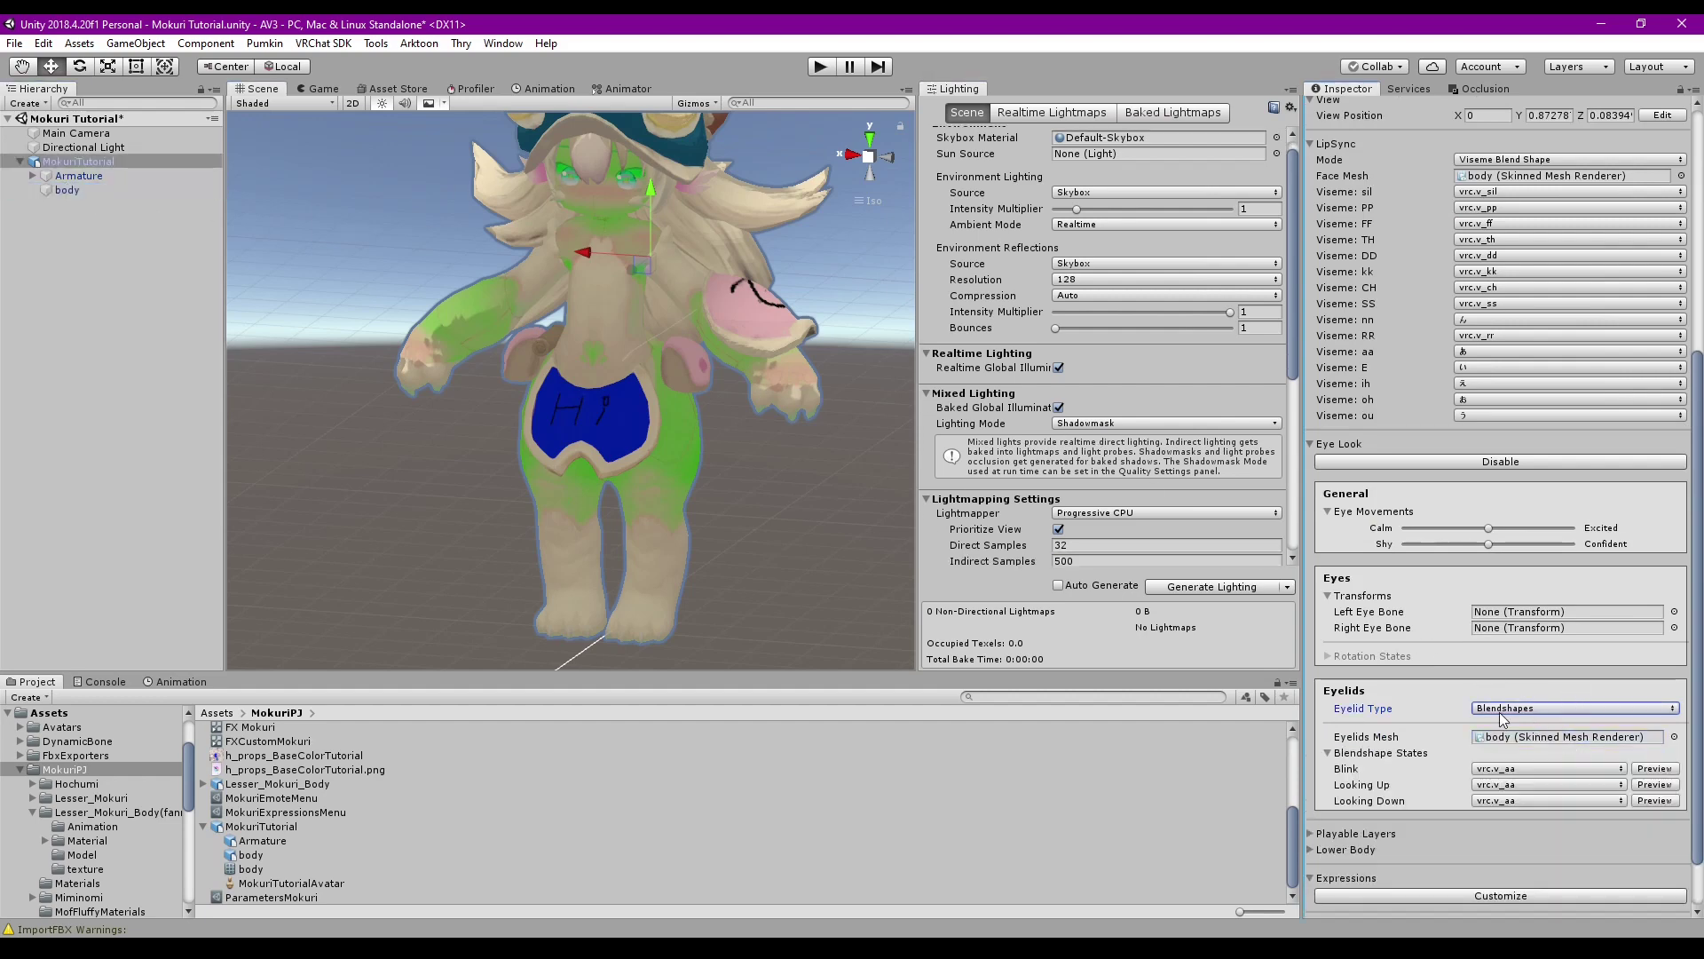
scroll(1504, 719, down, 2)
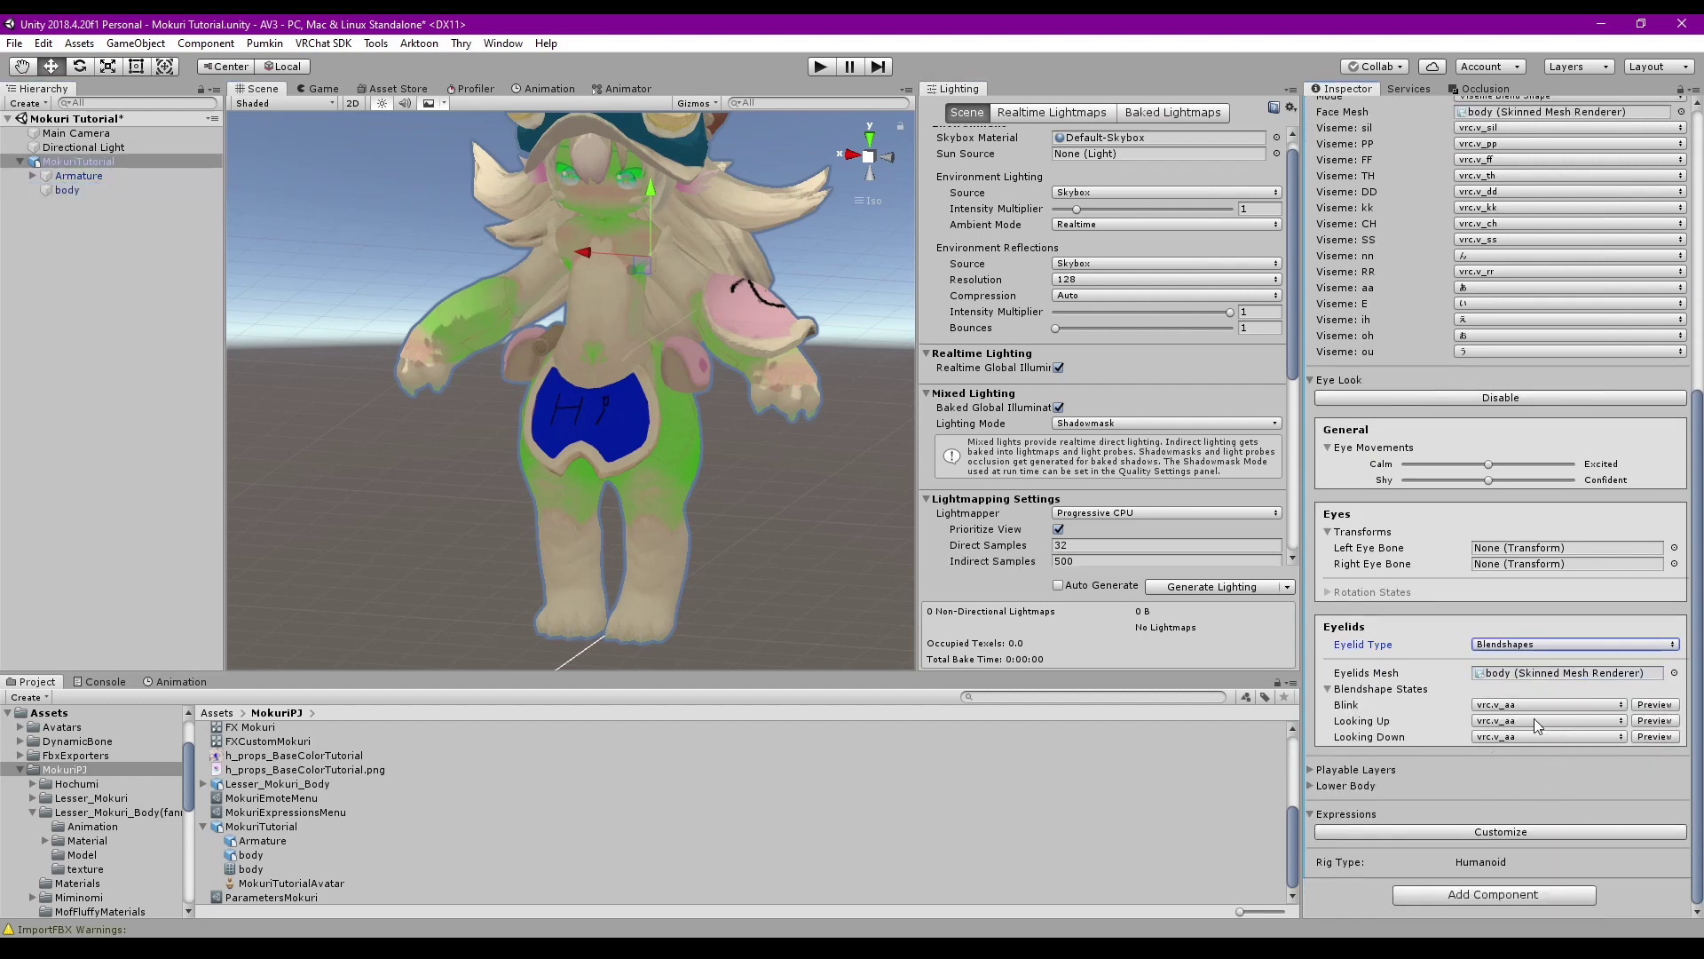
Use まばたき as the blink shape, set looking up to no blendshape, and save
click(1572, 706)
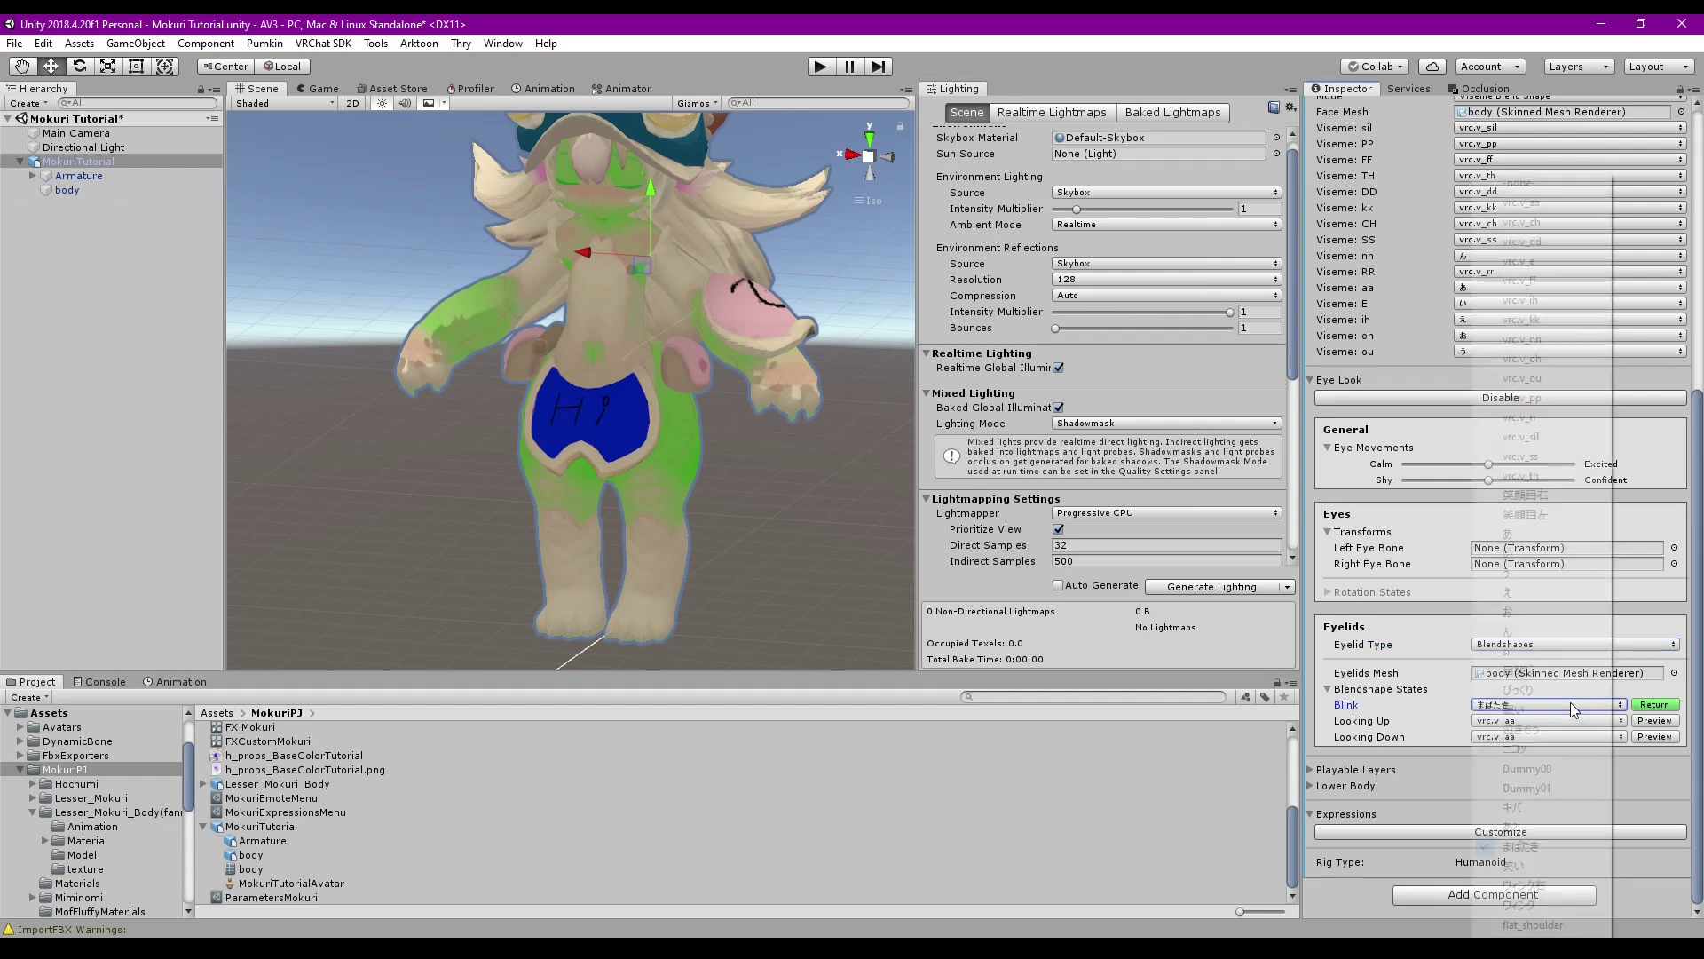
click(1540, 847)
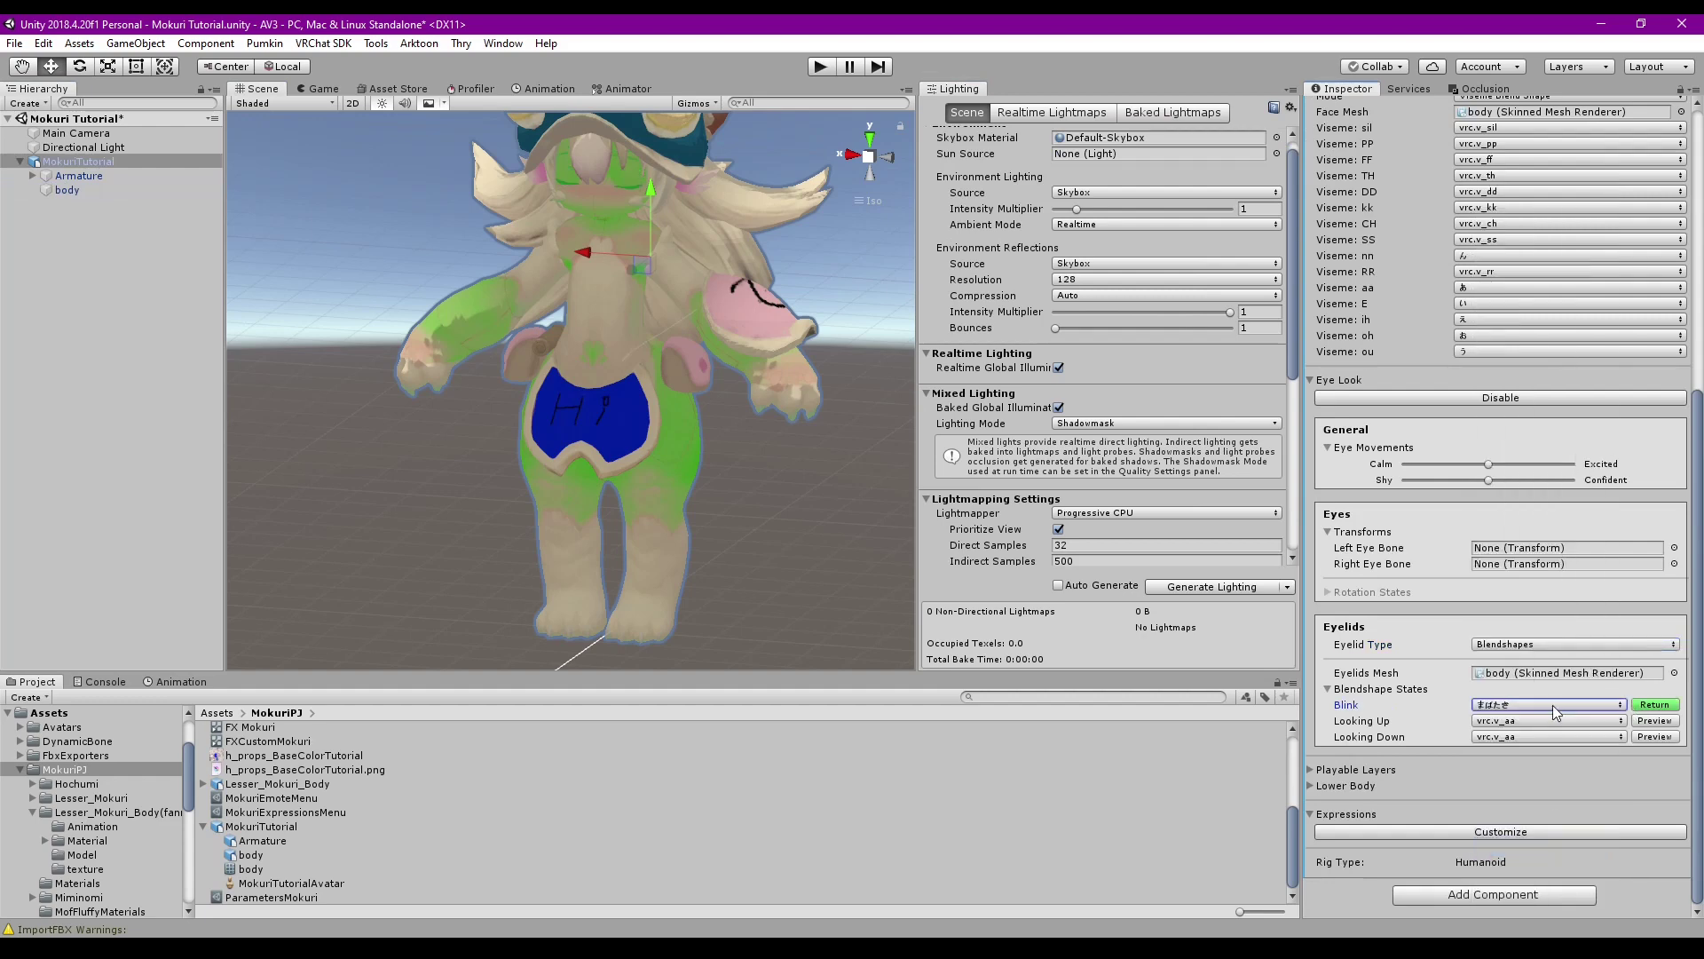
click(1540, 720)
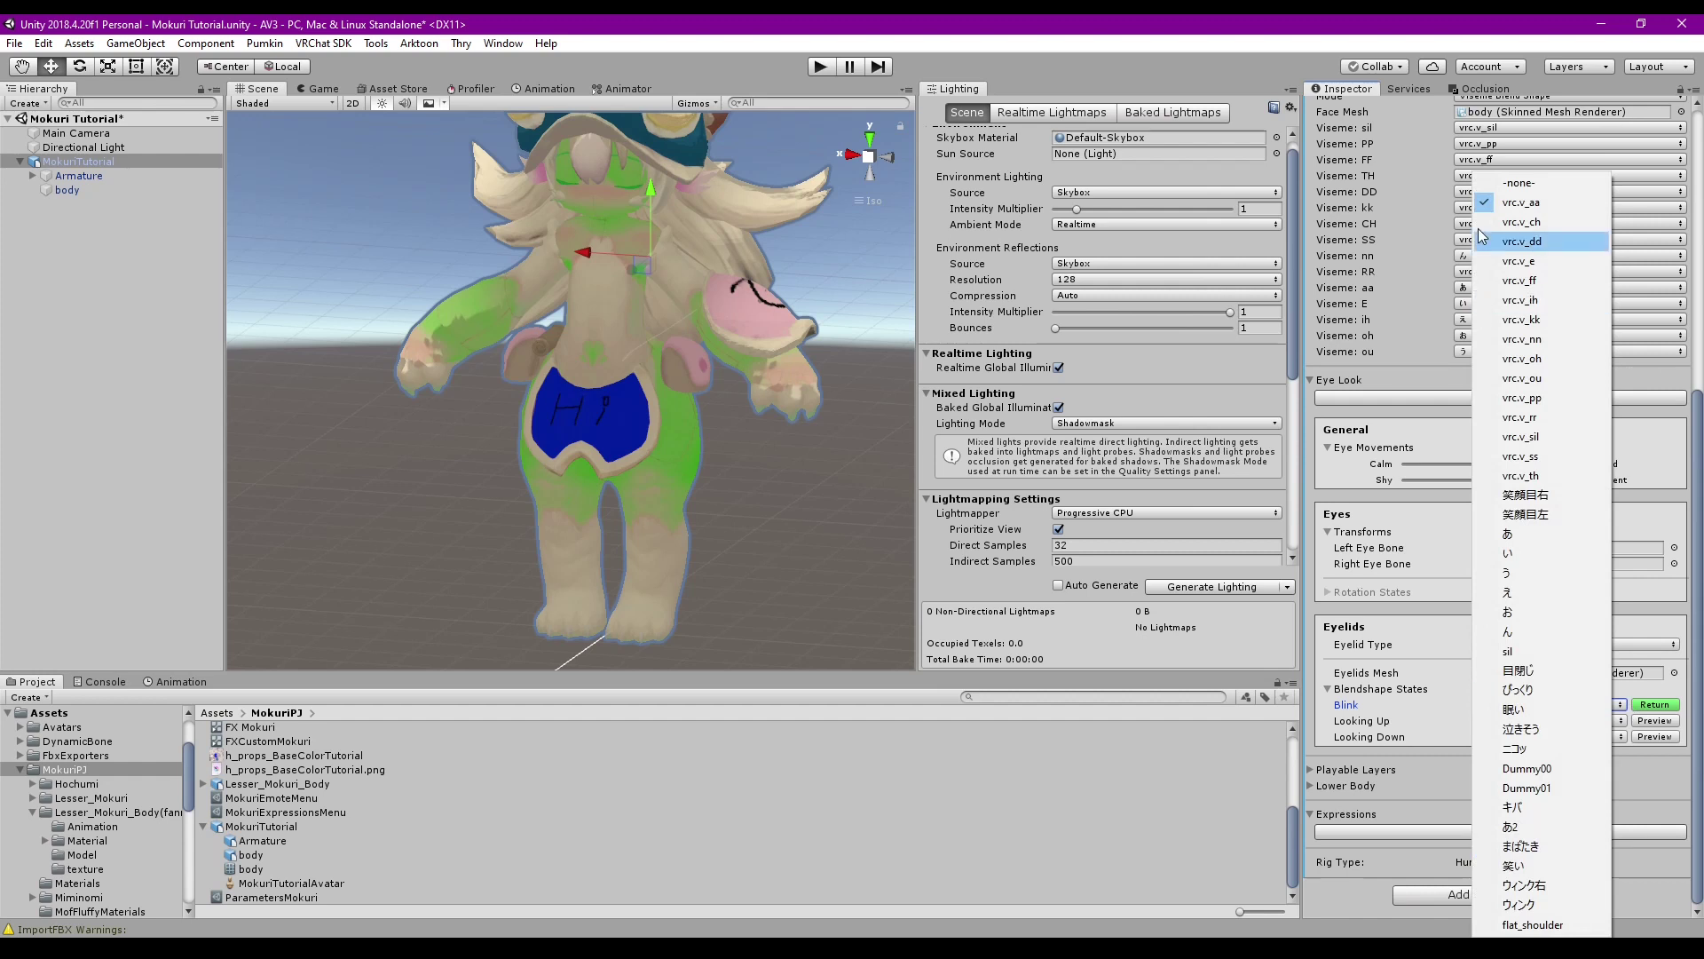
click(1521, 202)
click(1540, 721)
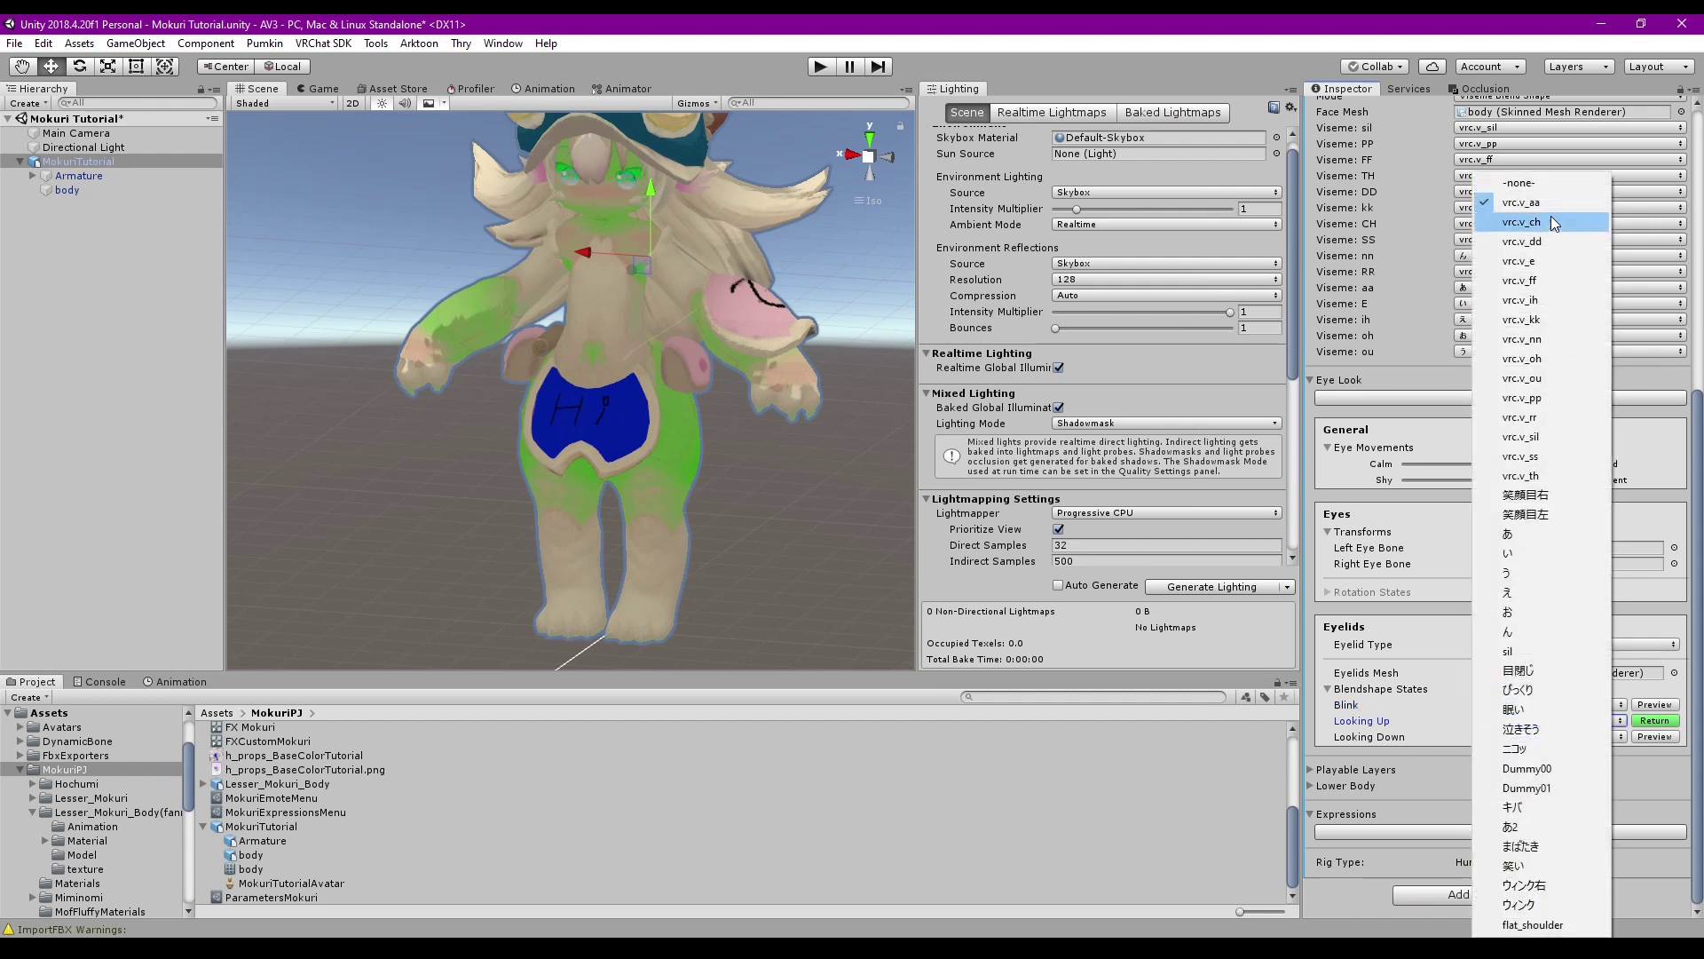
click(1520, 183)
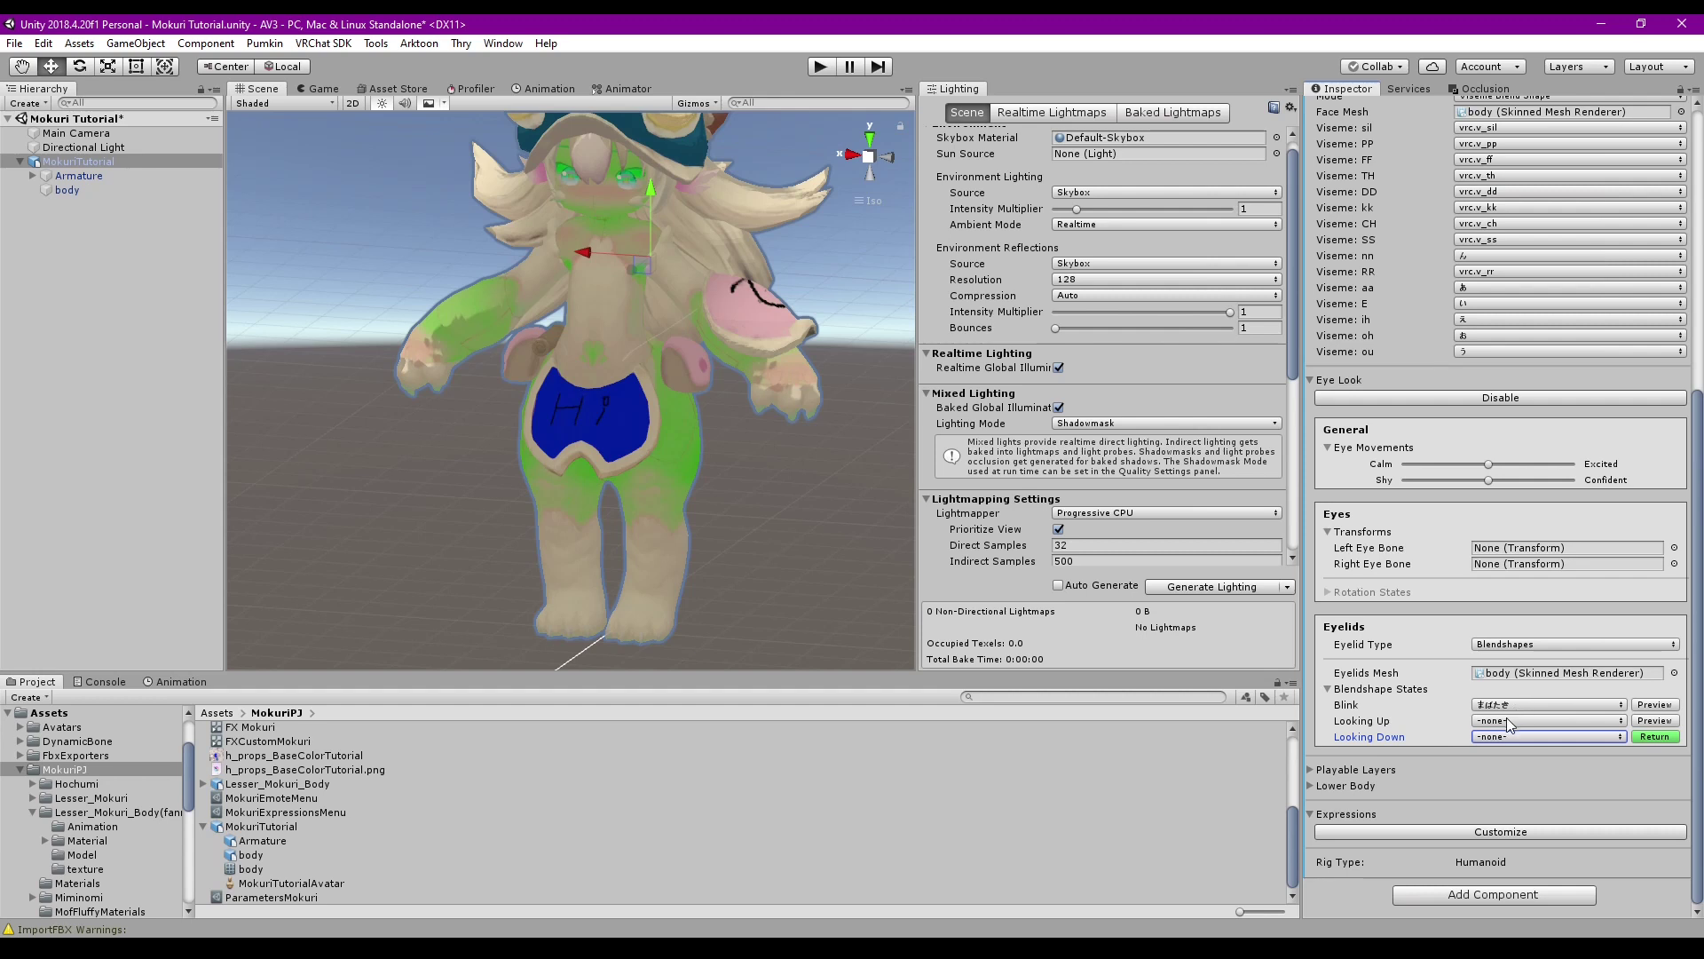
key(ctrl+s)
Customize the avatar's playable layers and expressions, replacing the default FX layer slot
click(1314, 769)
scroll(1367, 754, down, 2)
click(1382, 754)
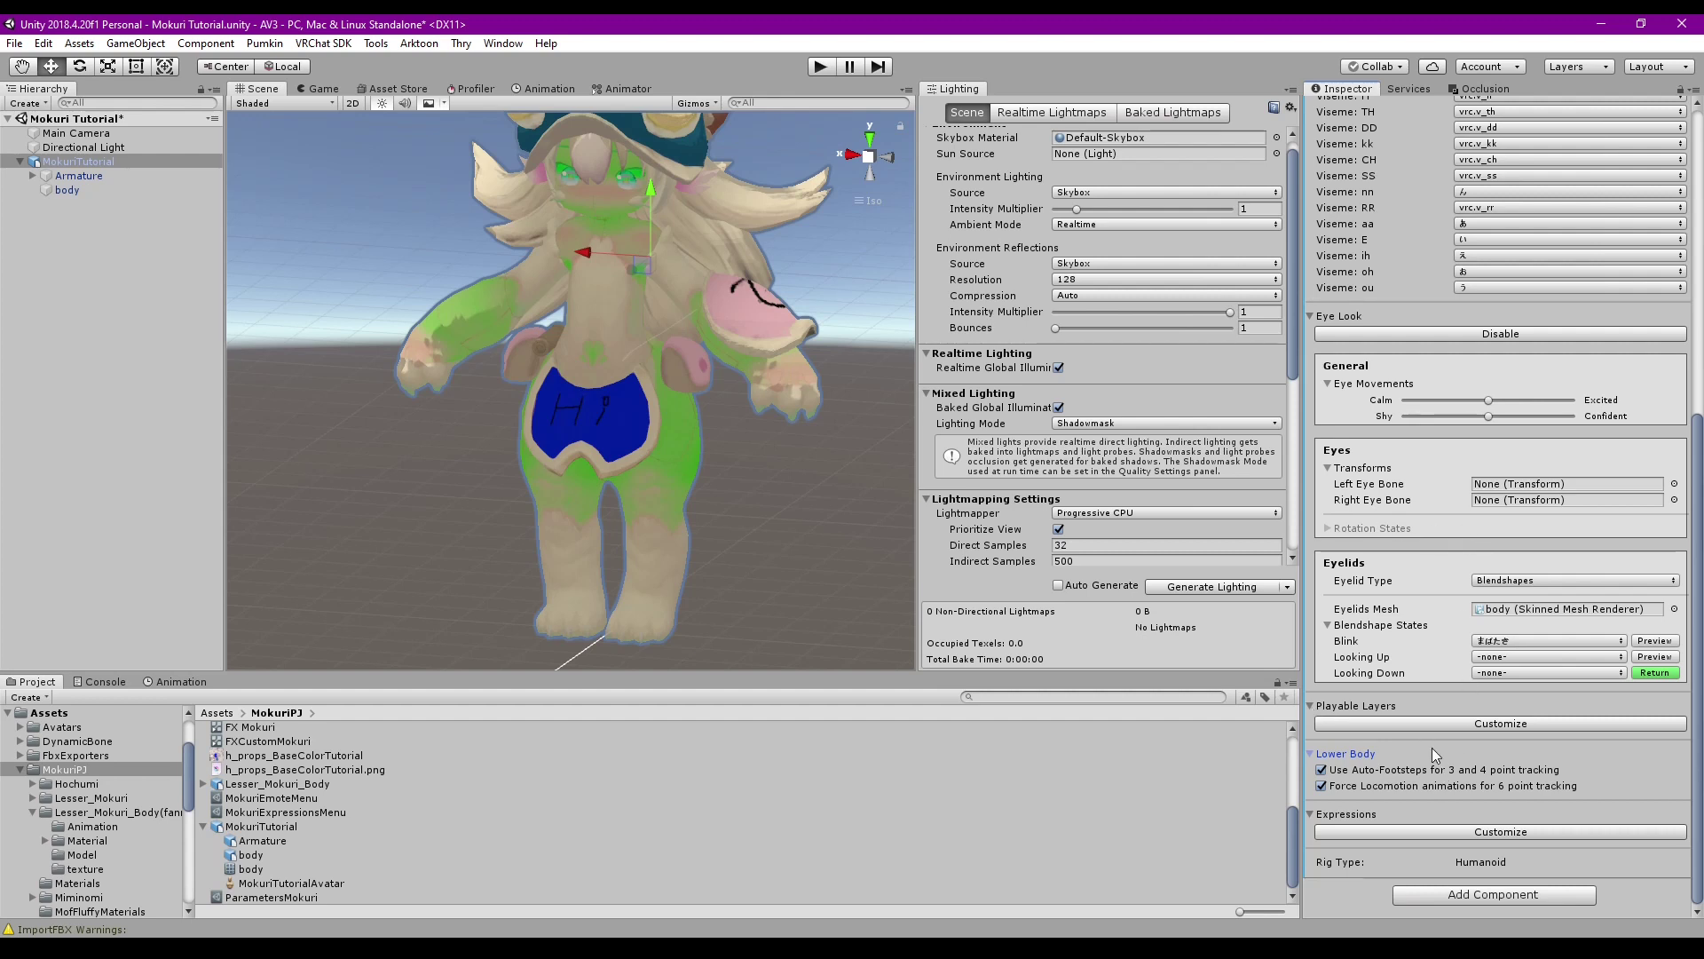
click(1440, 723)
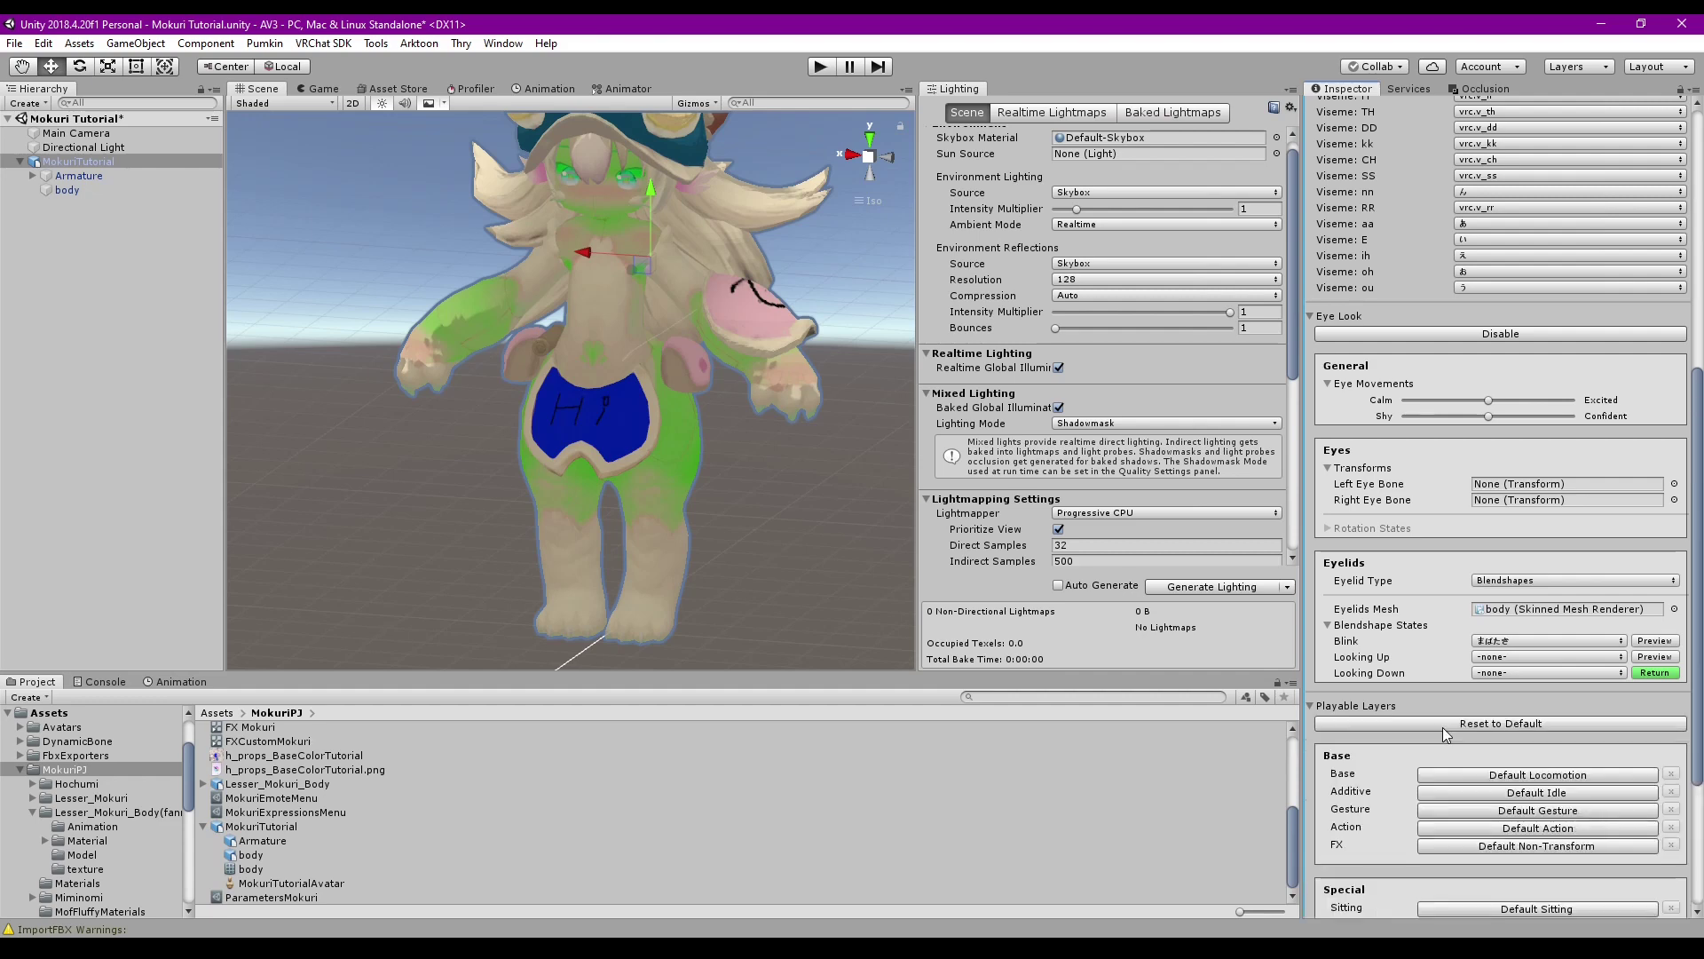
scroll(1462, 870, down, 5)
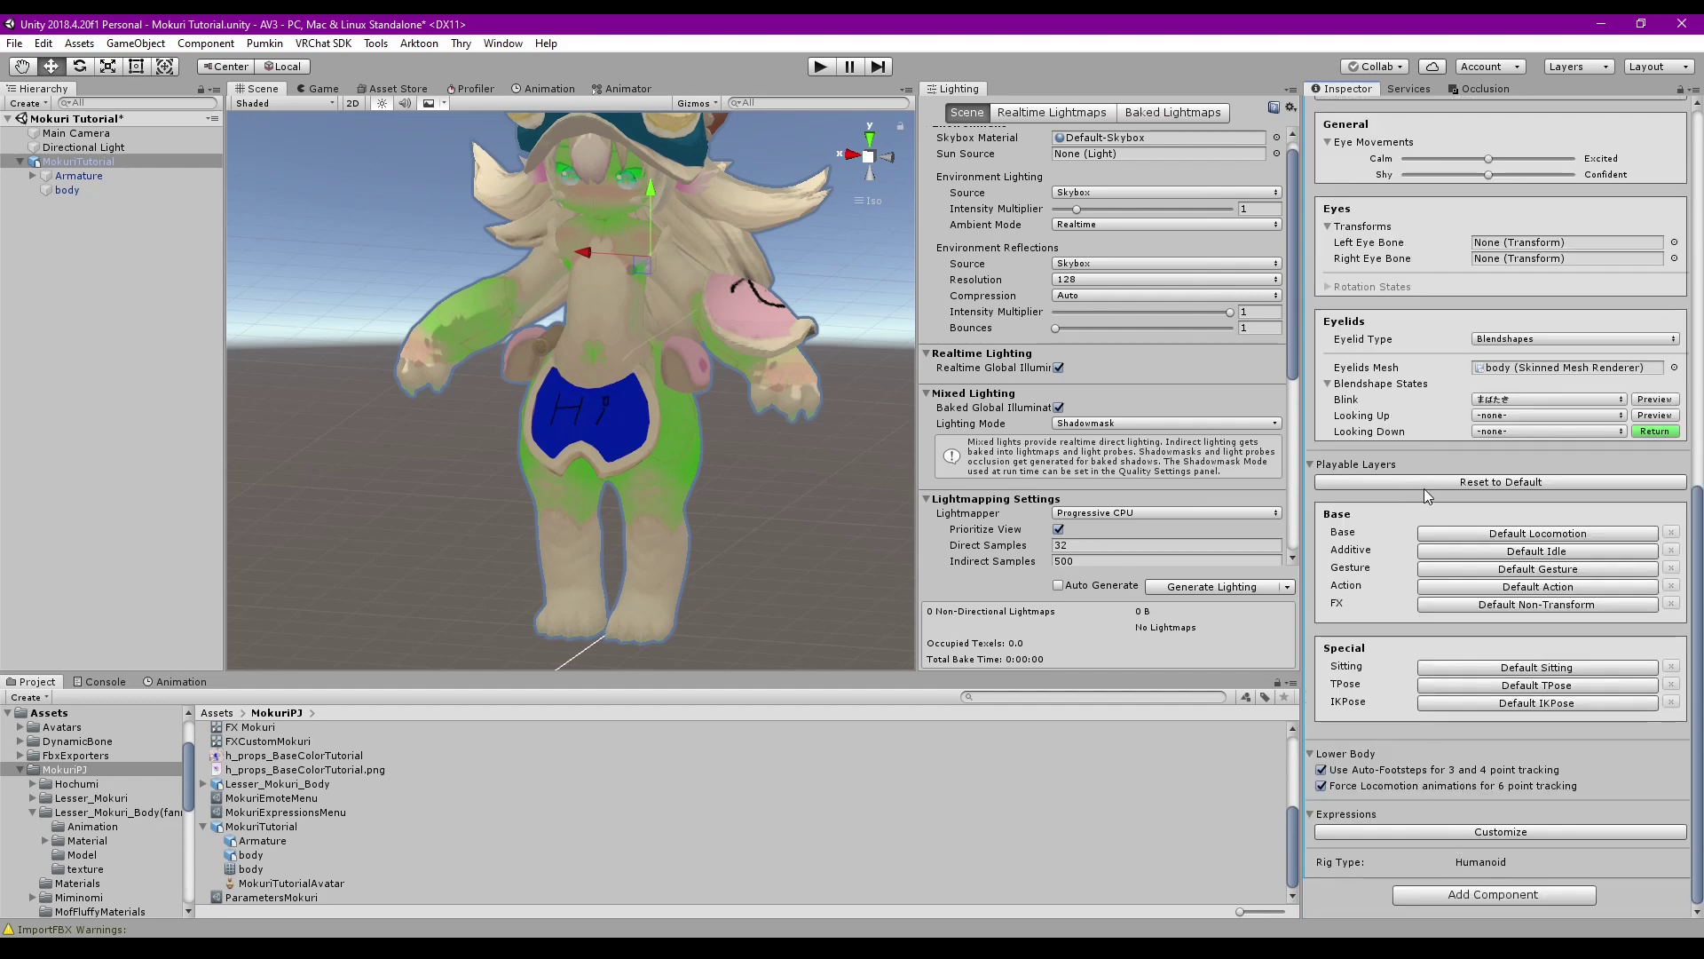
click(1535, 835)
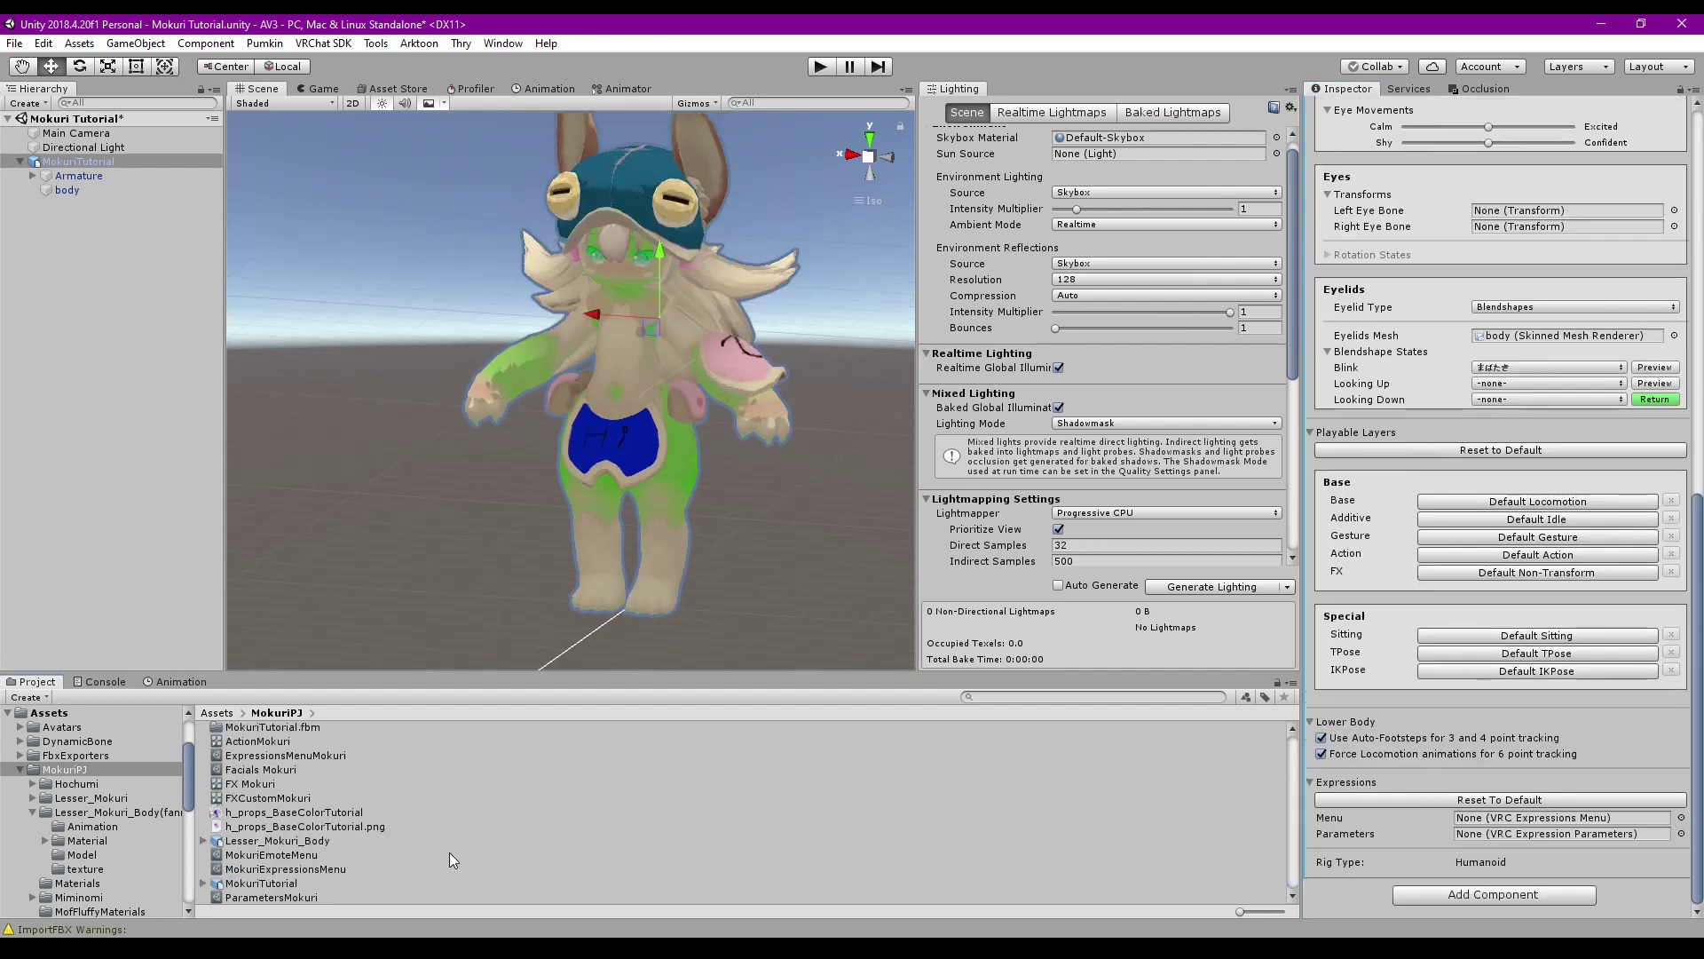
click(1544, 573)
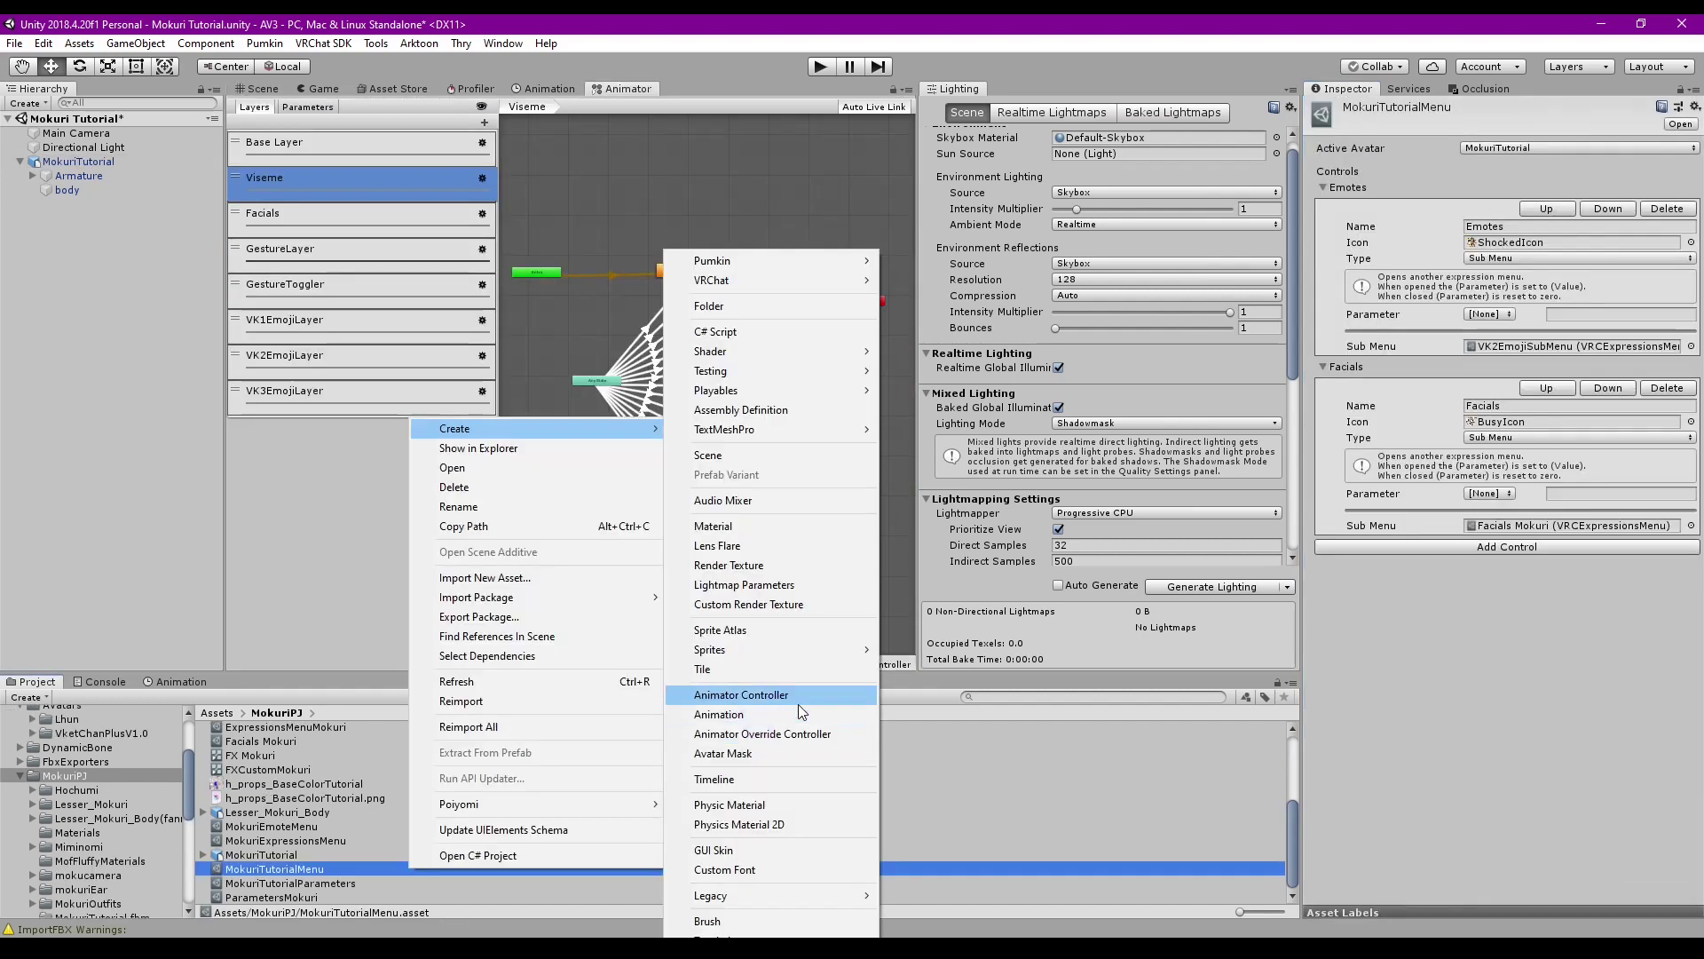
Create a new animator controller named MokuriFX
click(797, 701)
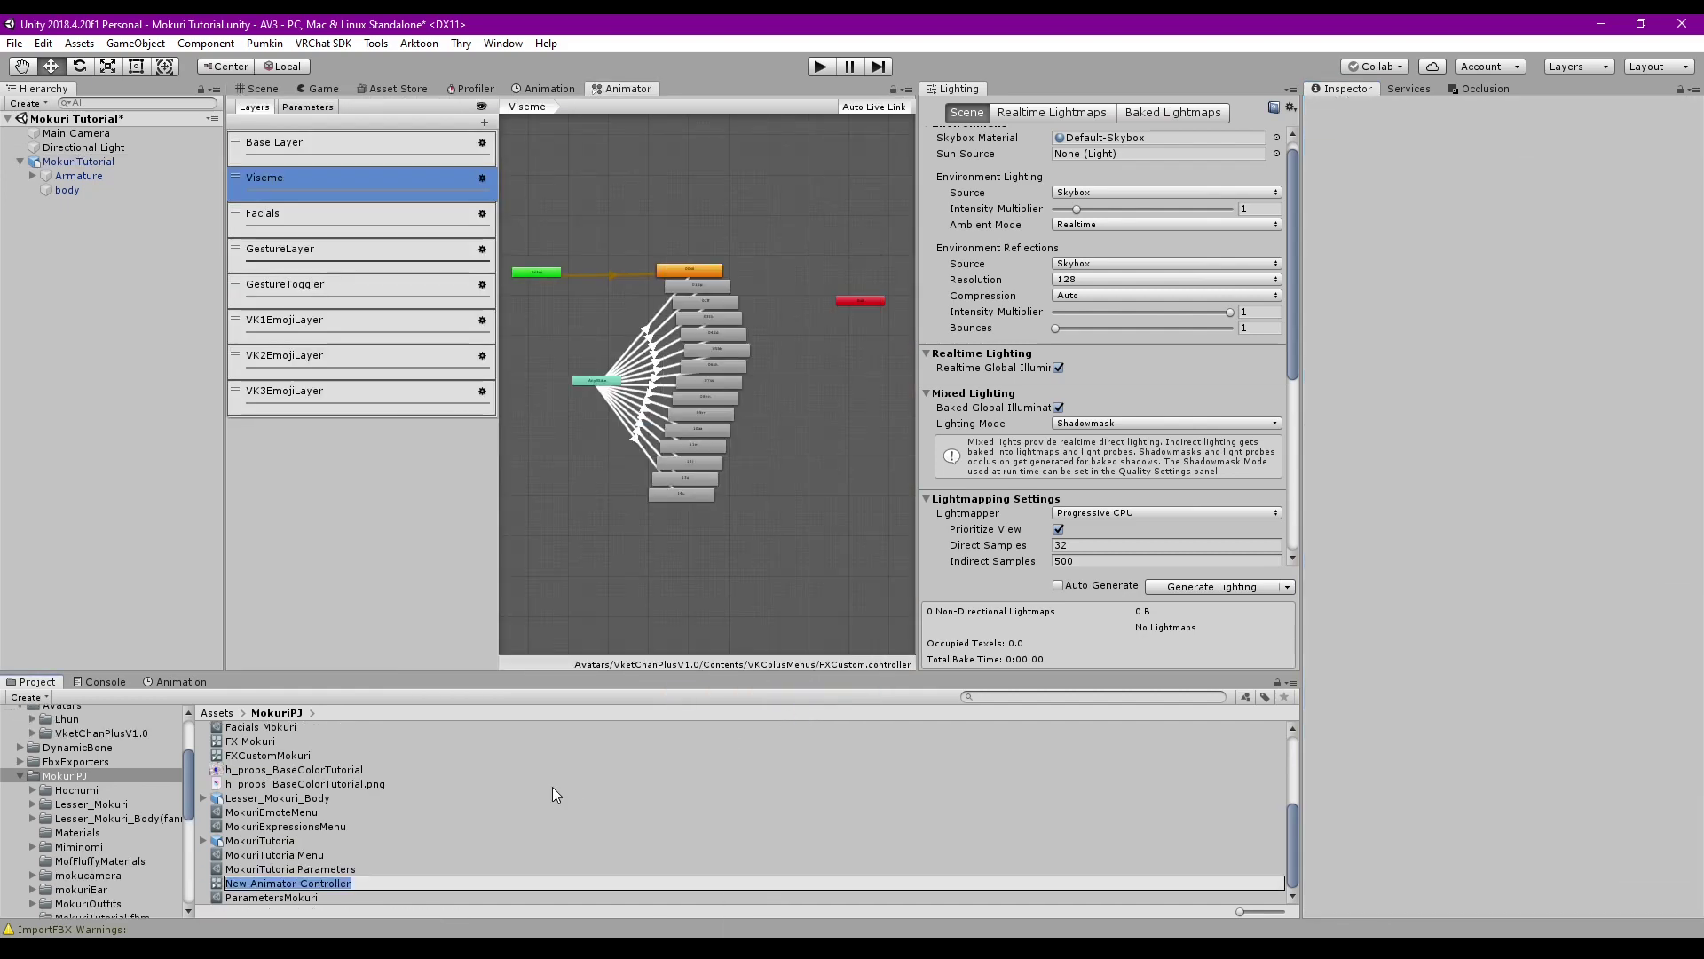
key(BackSpace)
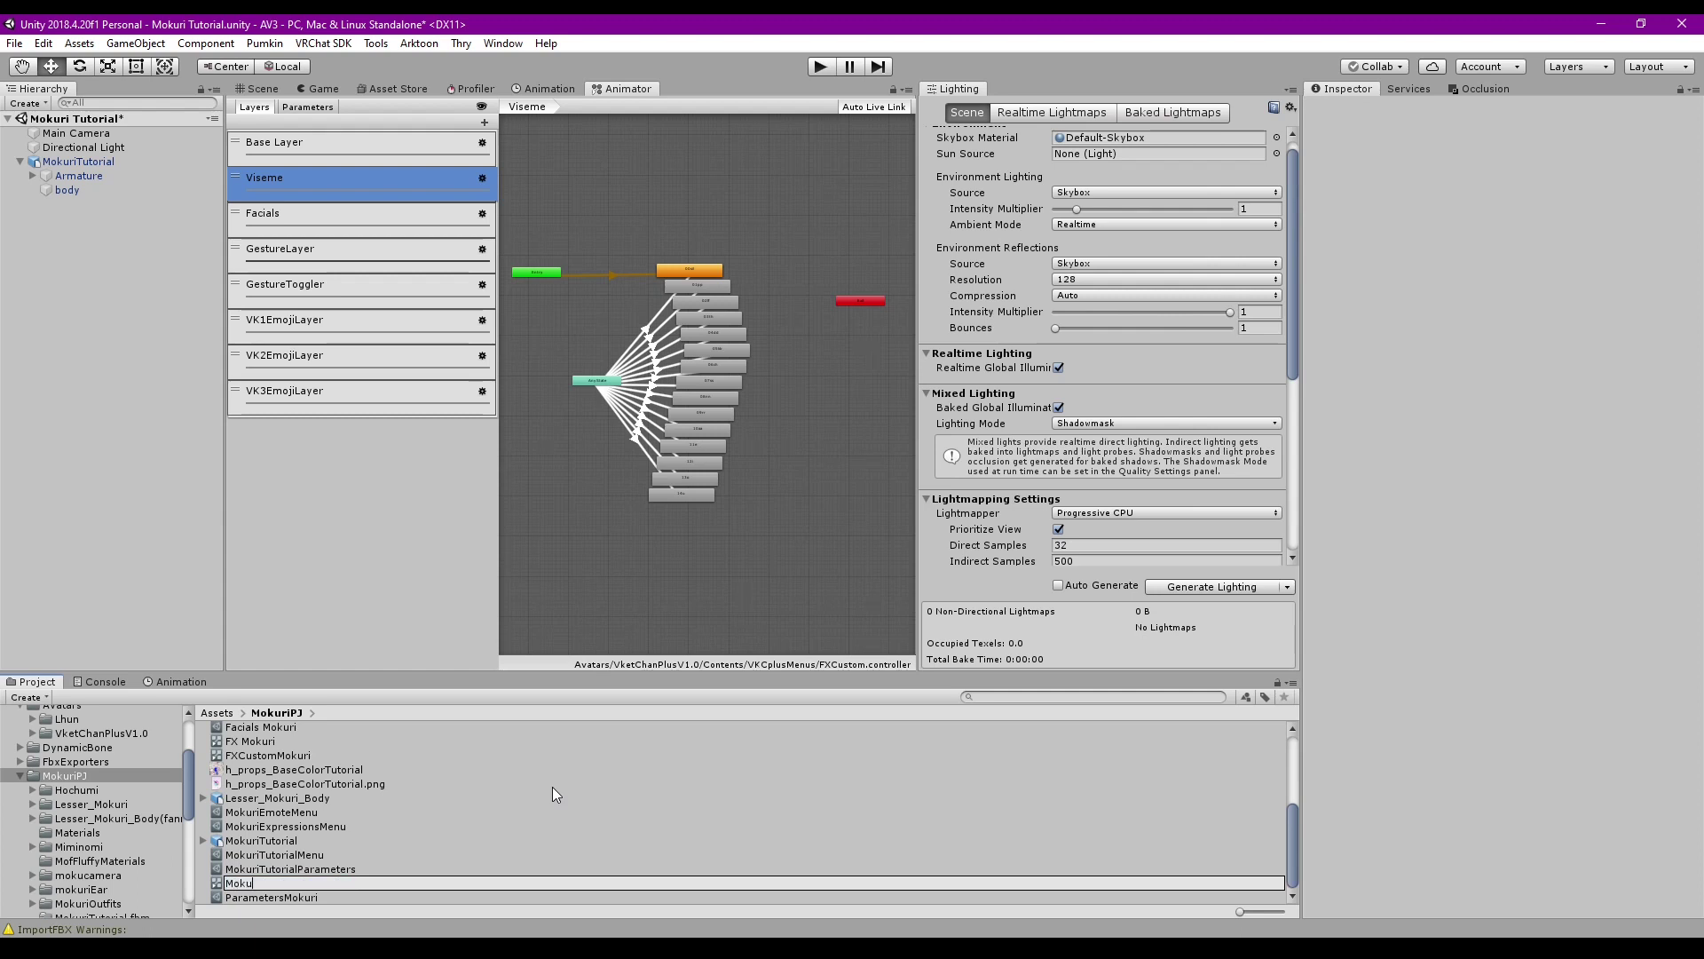
text(MokuriFX)
key(Return)
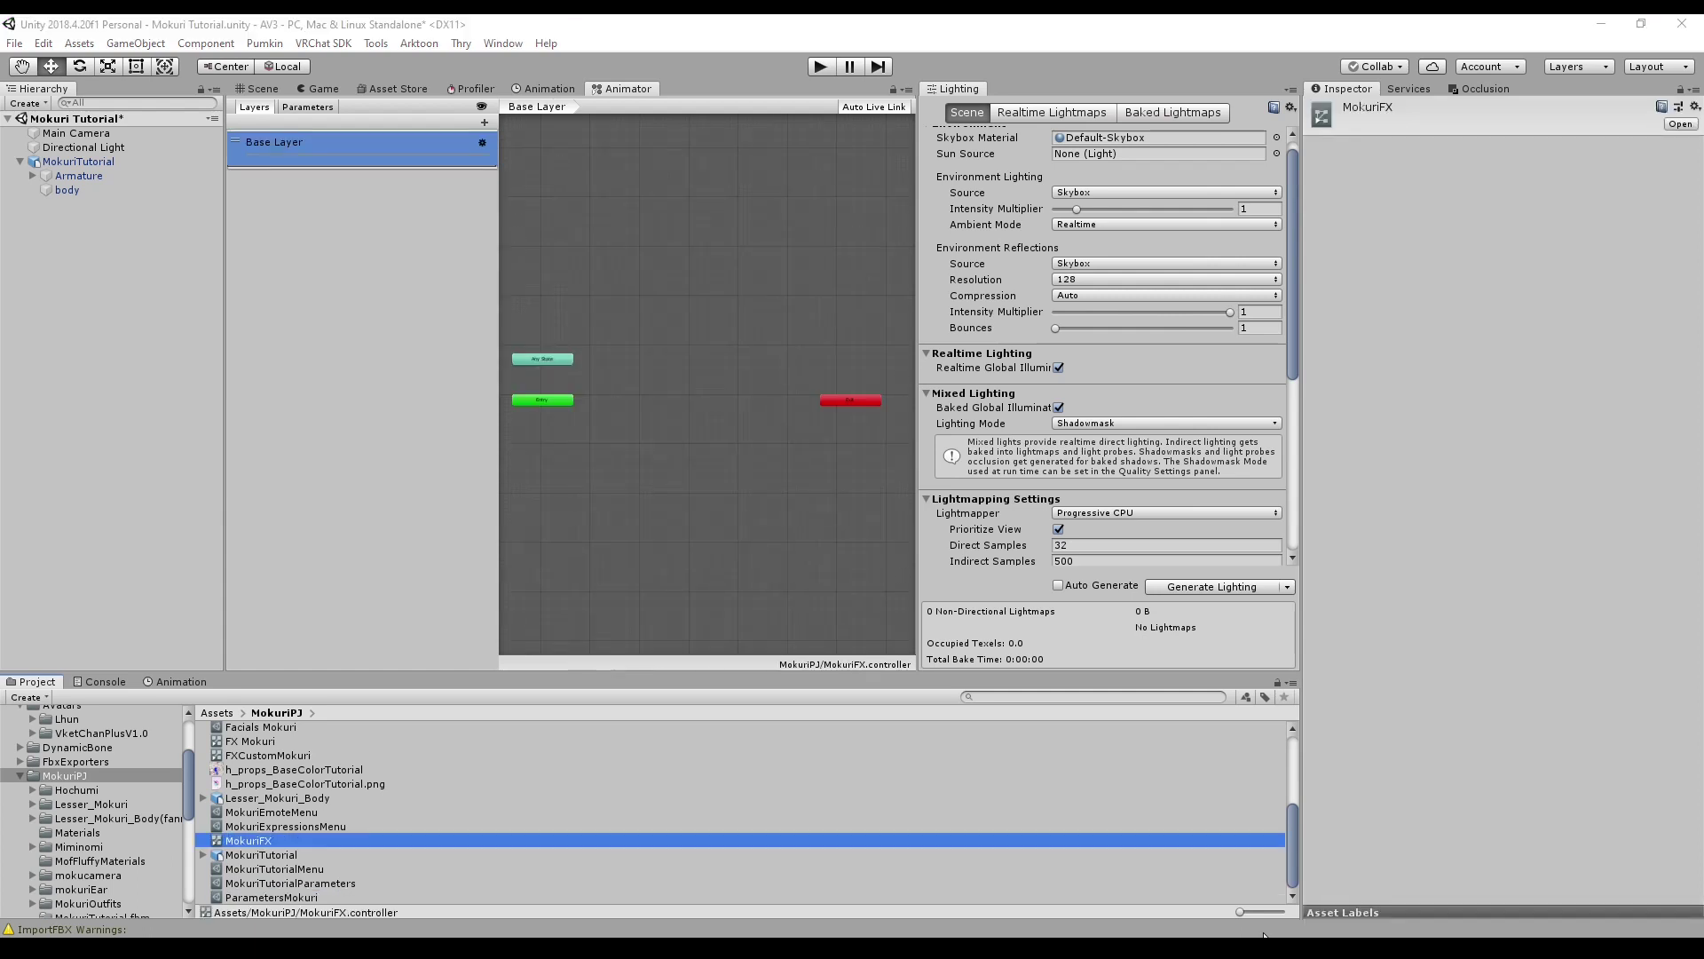
Add an Int parameter named GestureRight to the controller
click(312, 108)
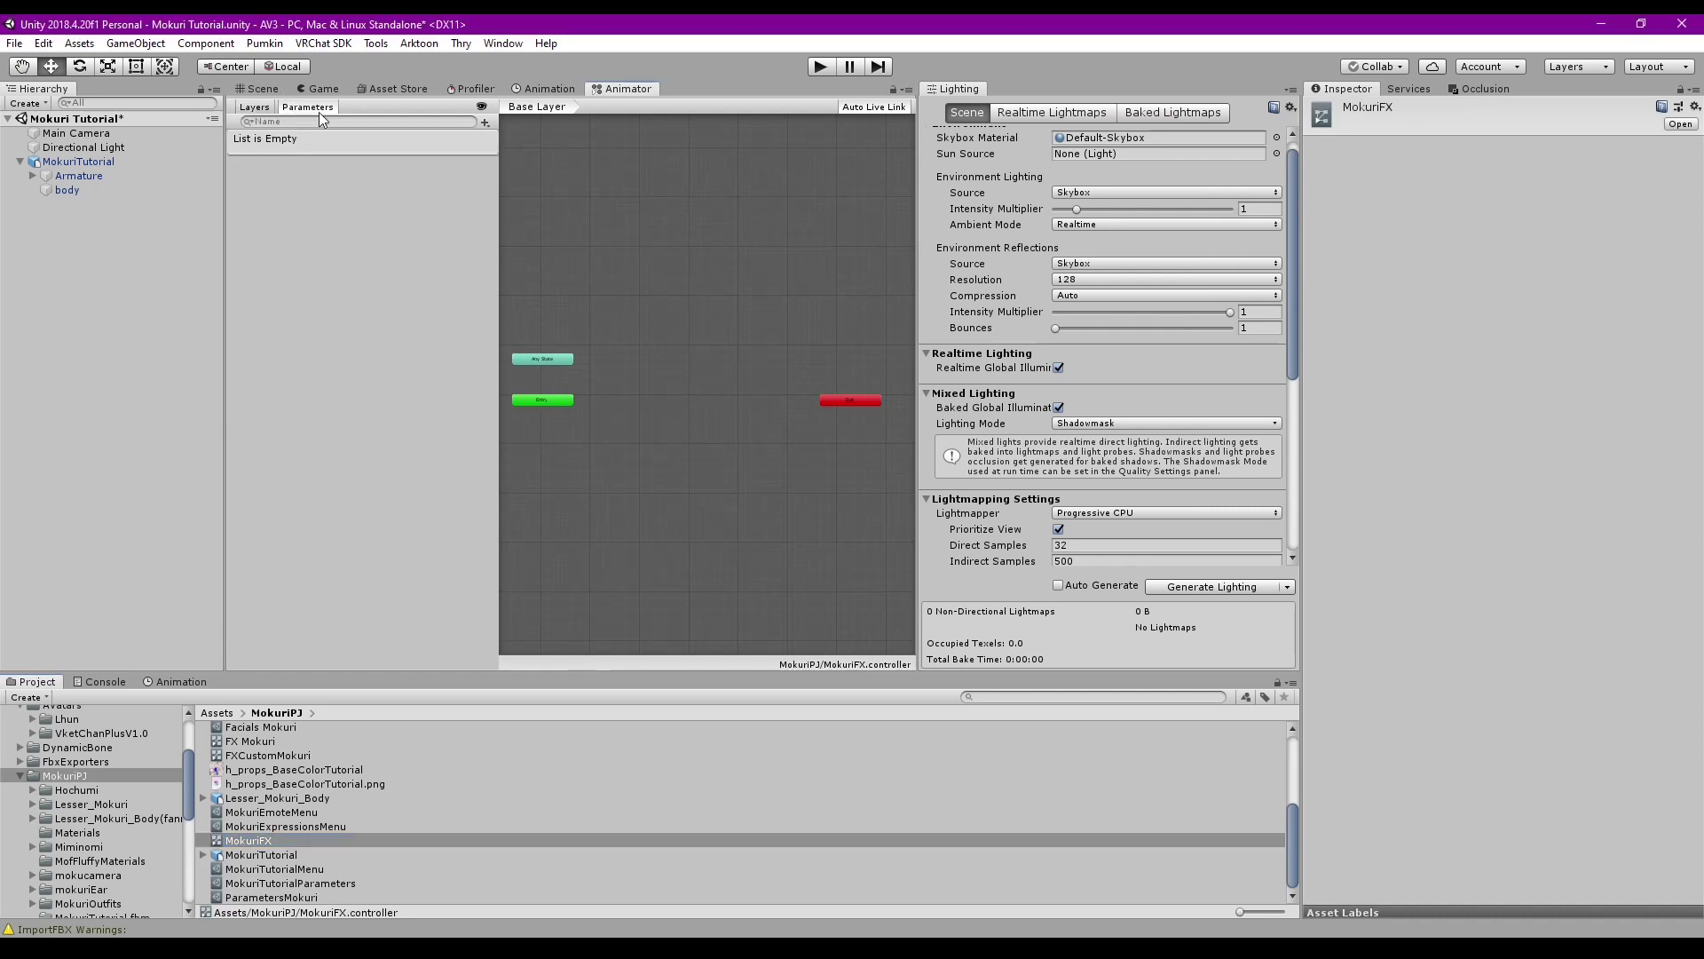
click(485, 122)
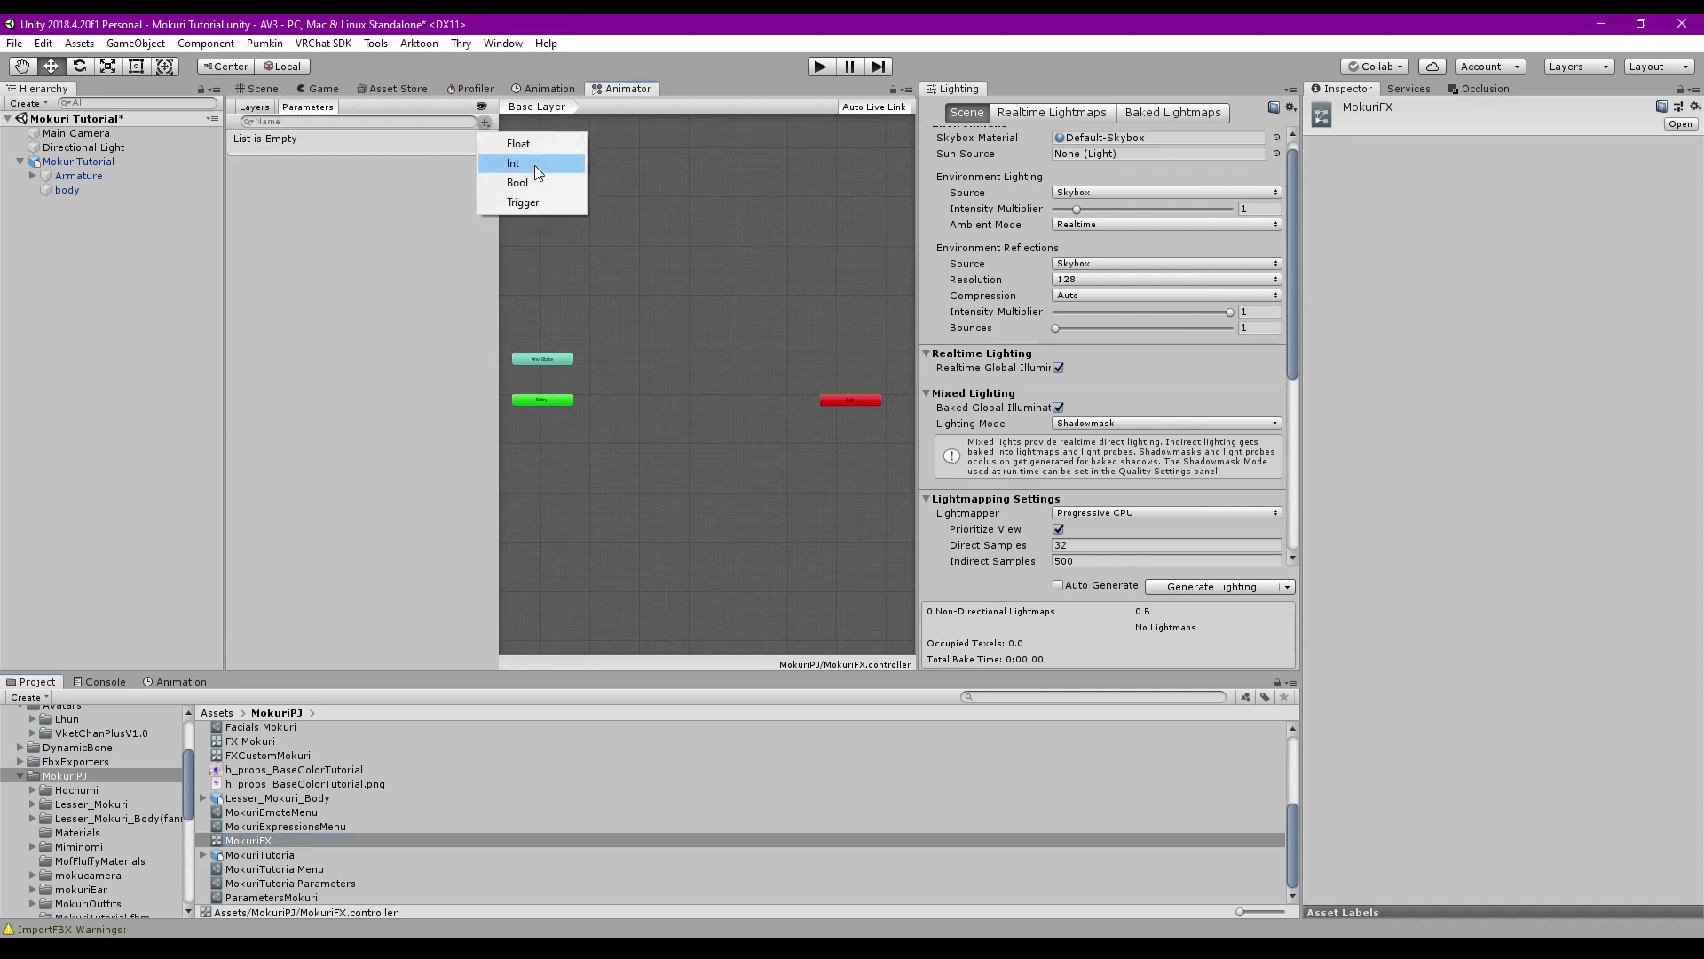
click(535, 162)
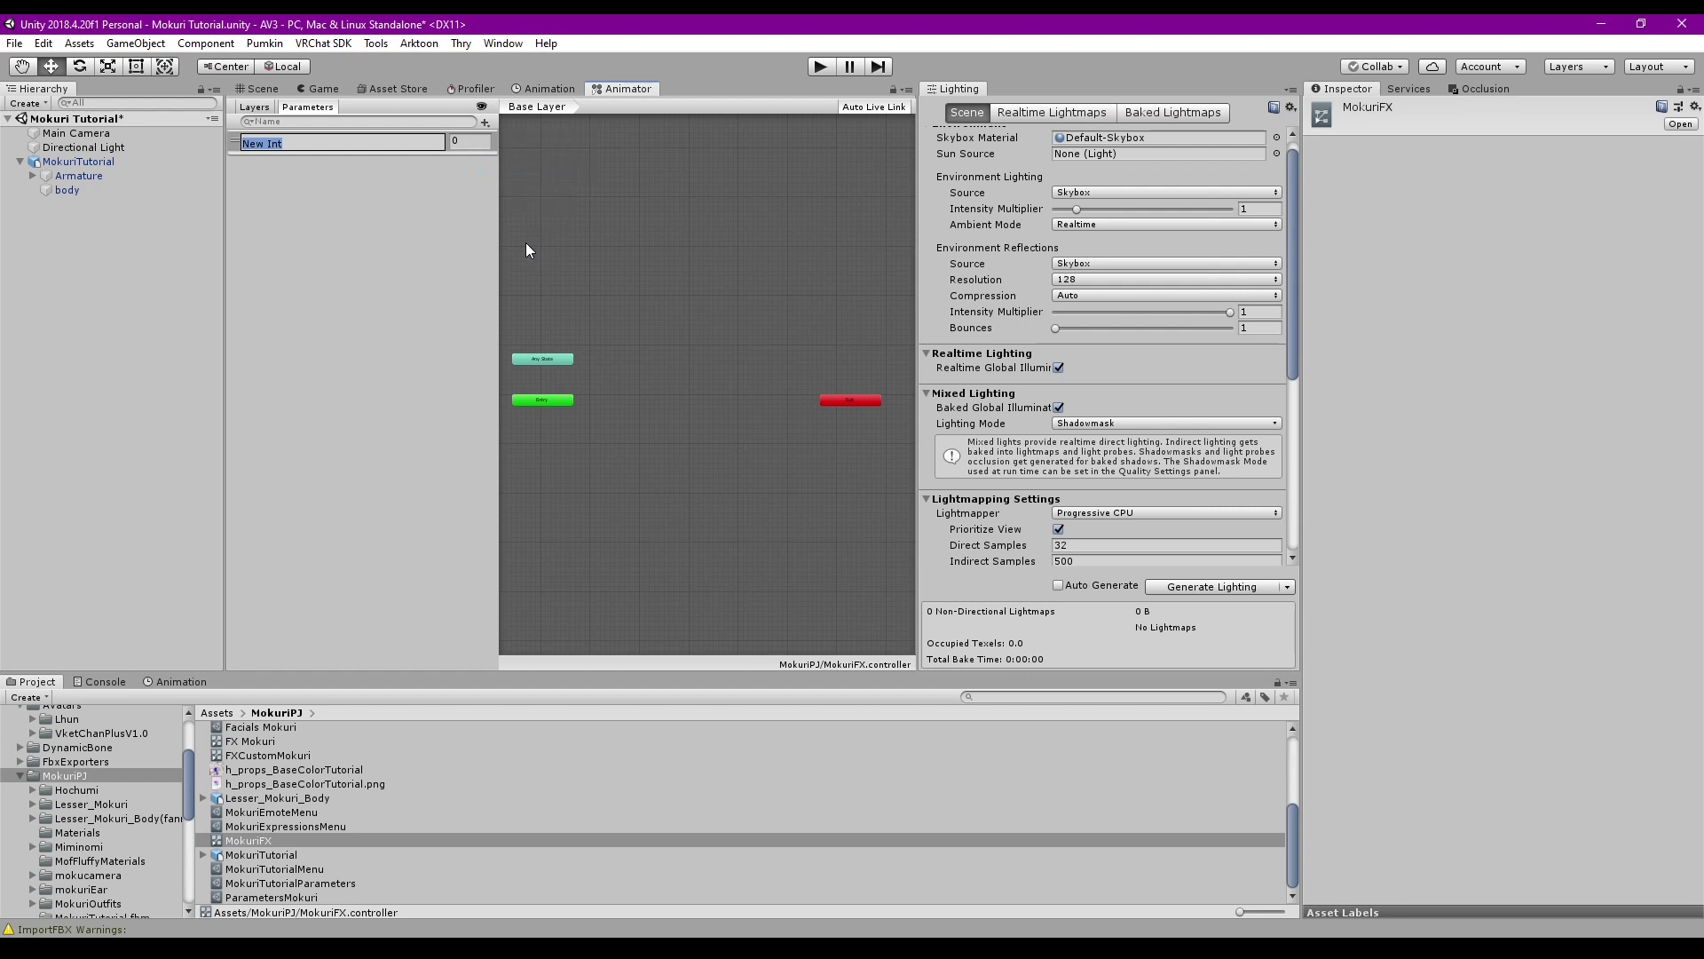
text(G)
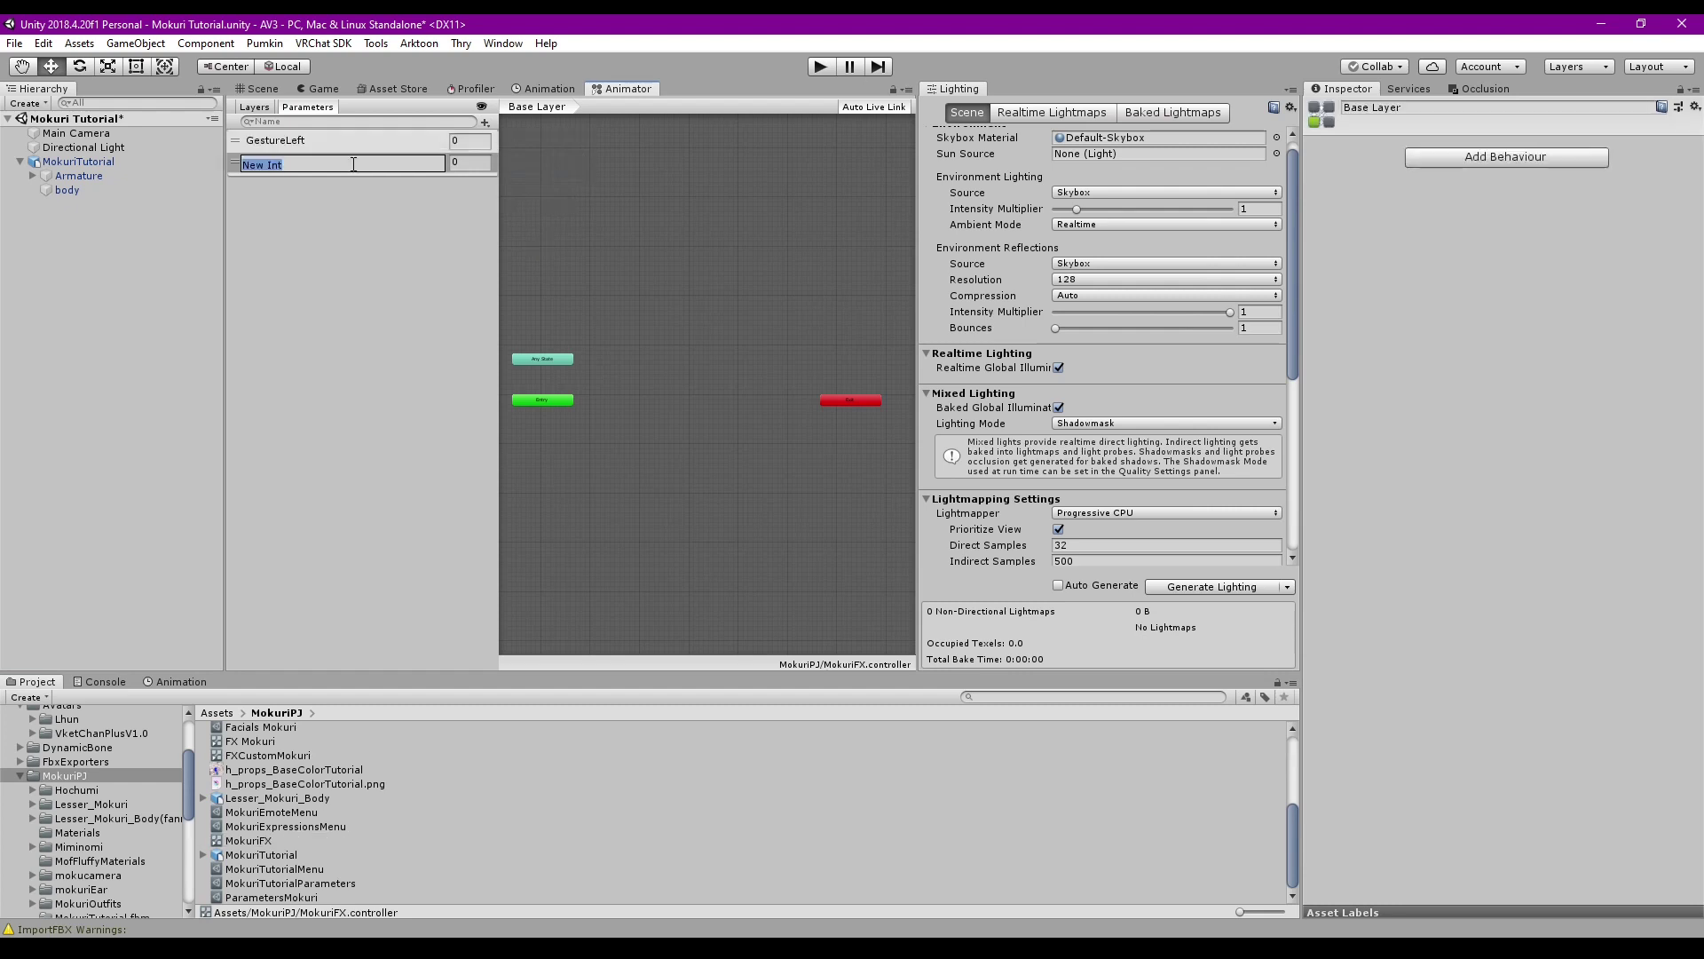
text(GestureRight)
key(Return)
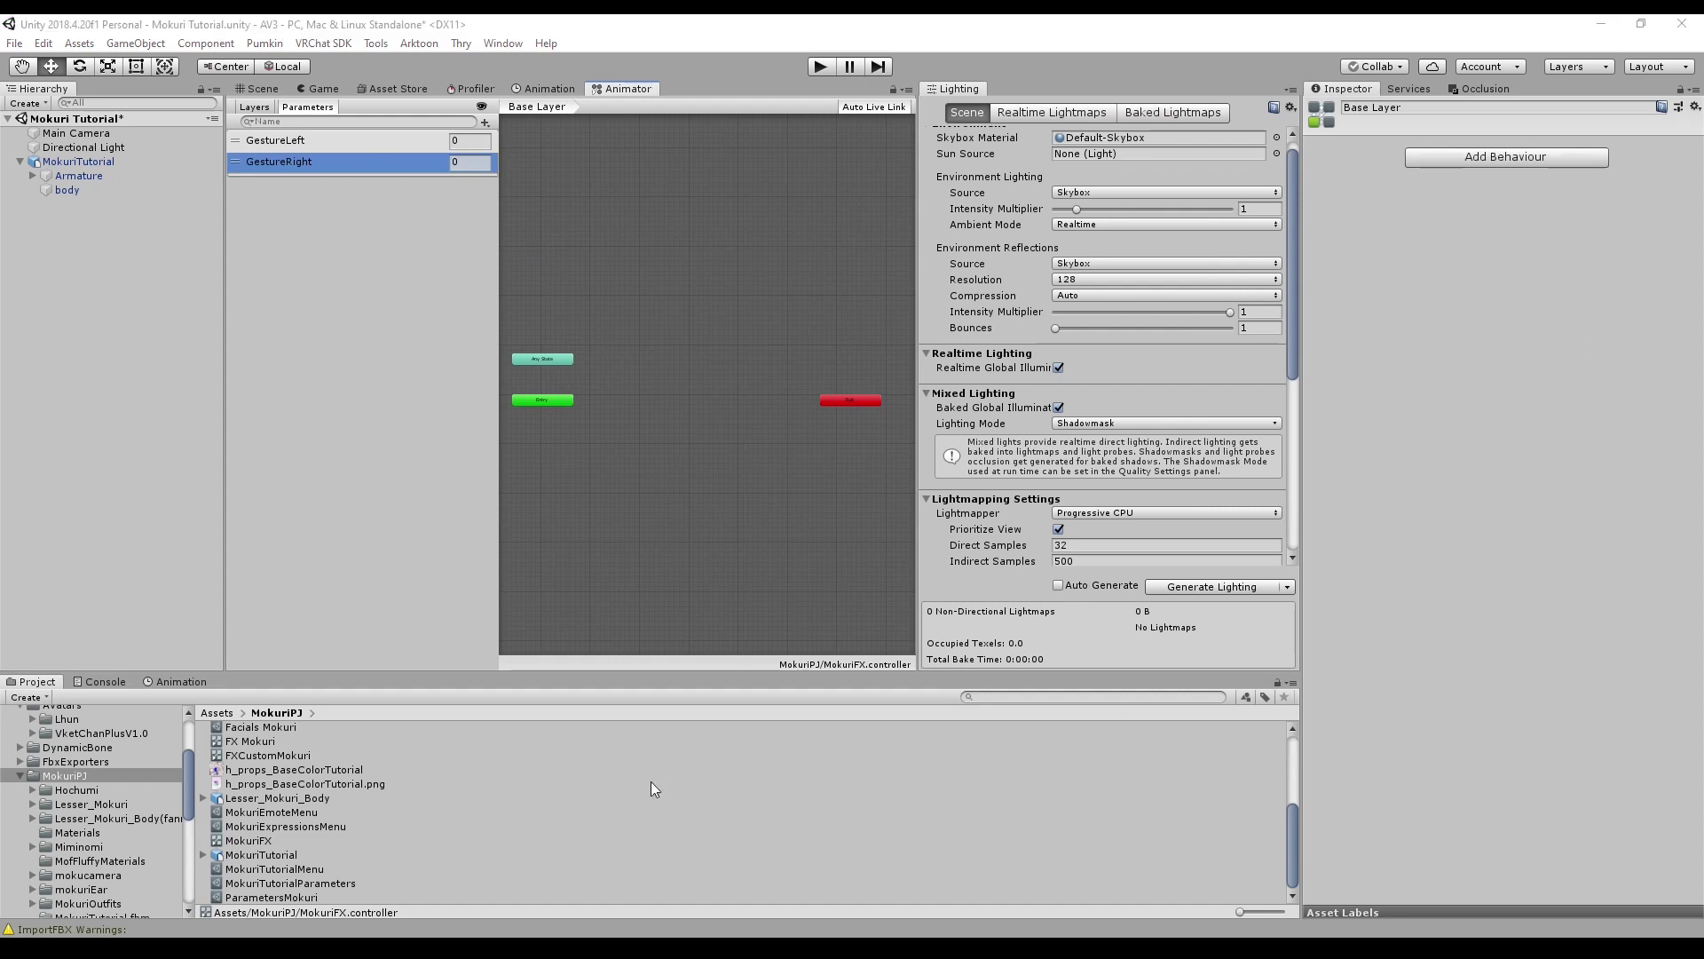
Add RH Gesture and LH Gestures layers and confirm the layer weight is 1
click(263, 107)
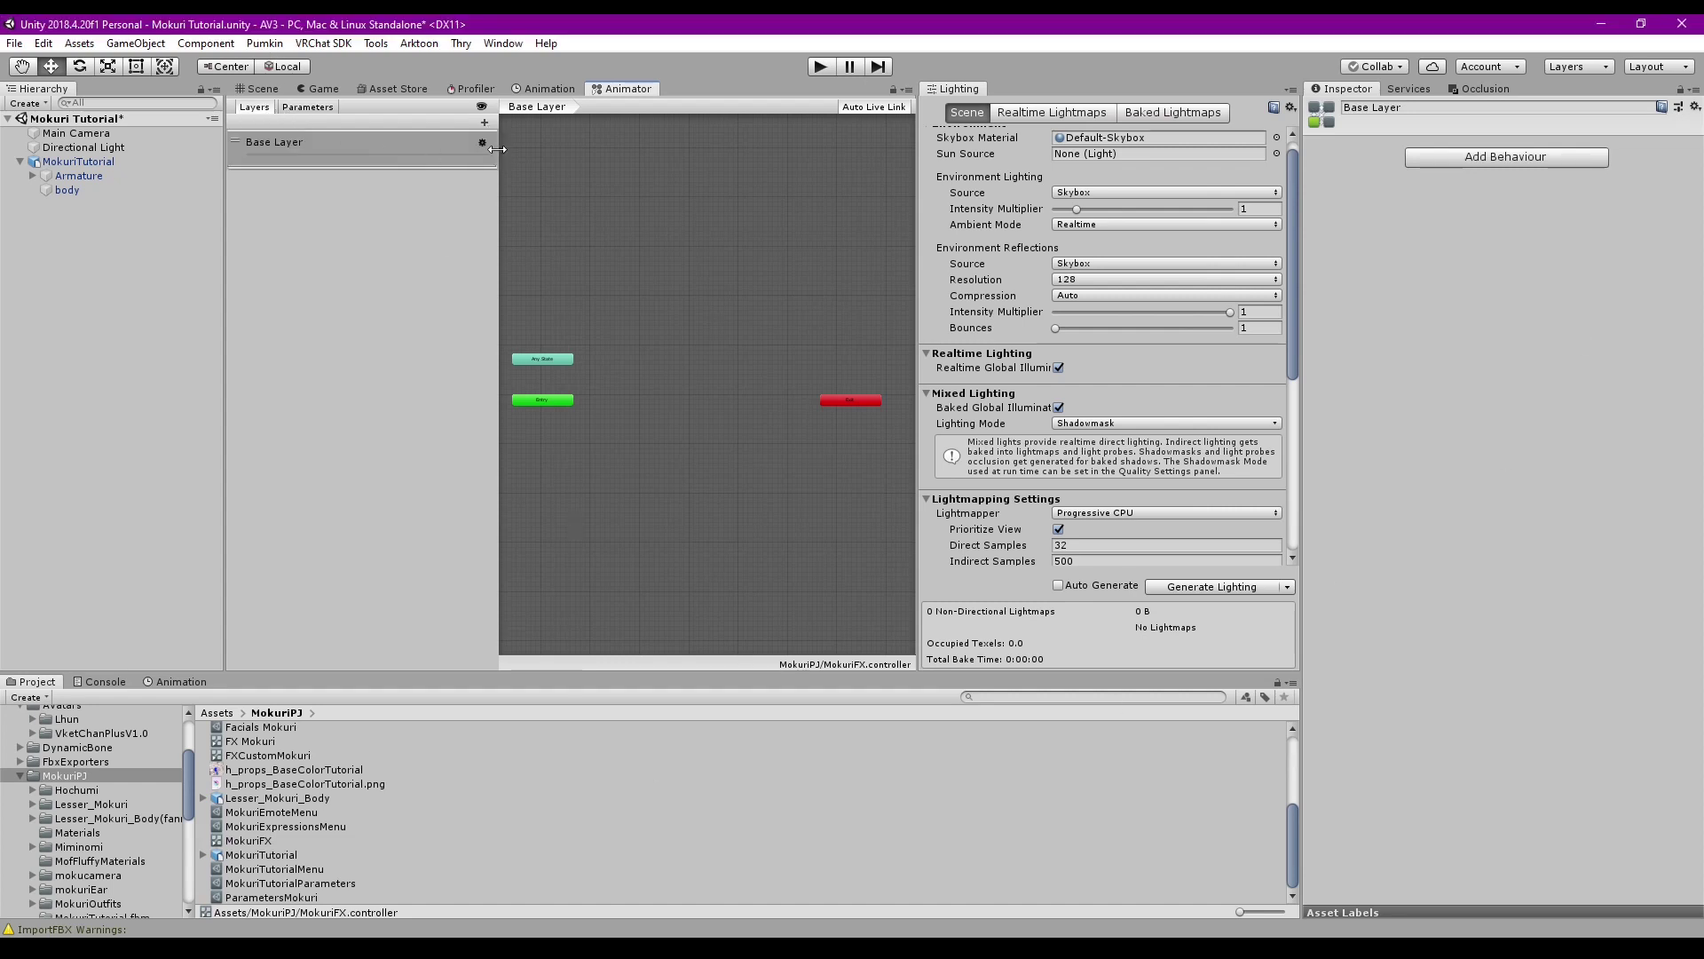
click(483, 122)
text(RL)
key(BackSpace)
text(H)
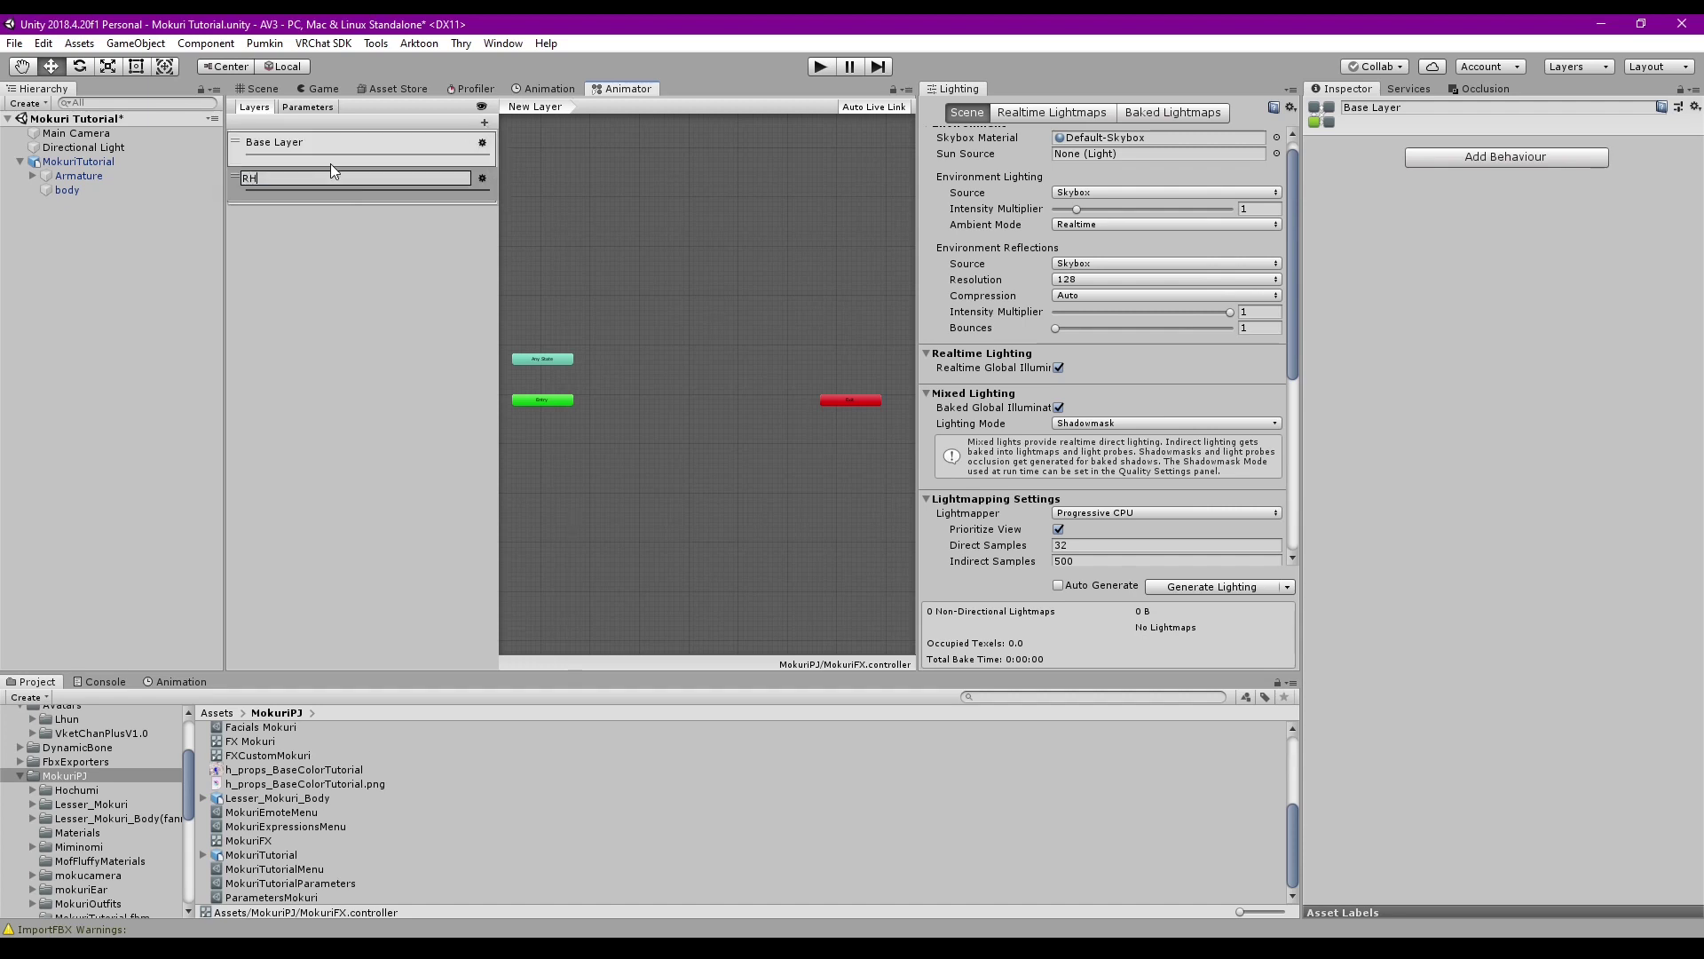
text( Gesture)
click(484, 123)
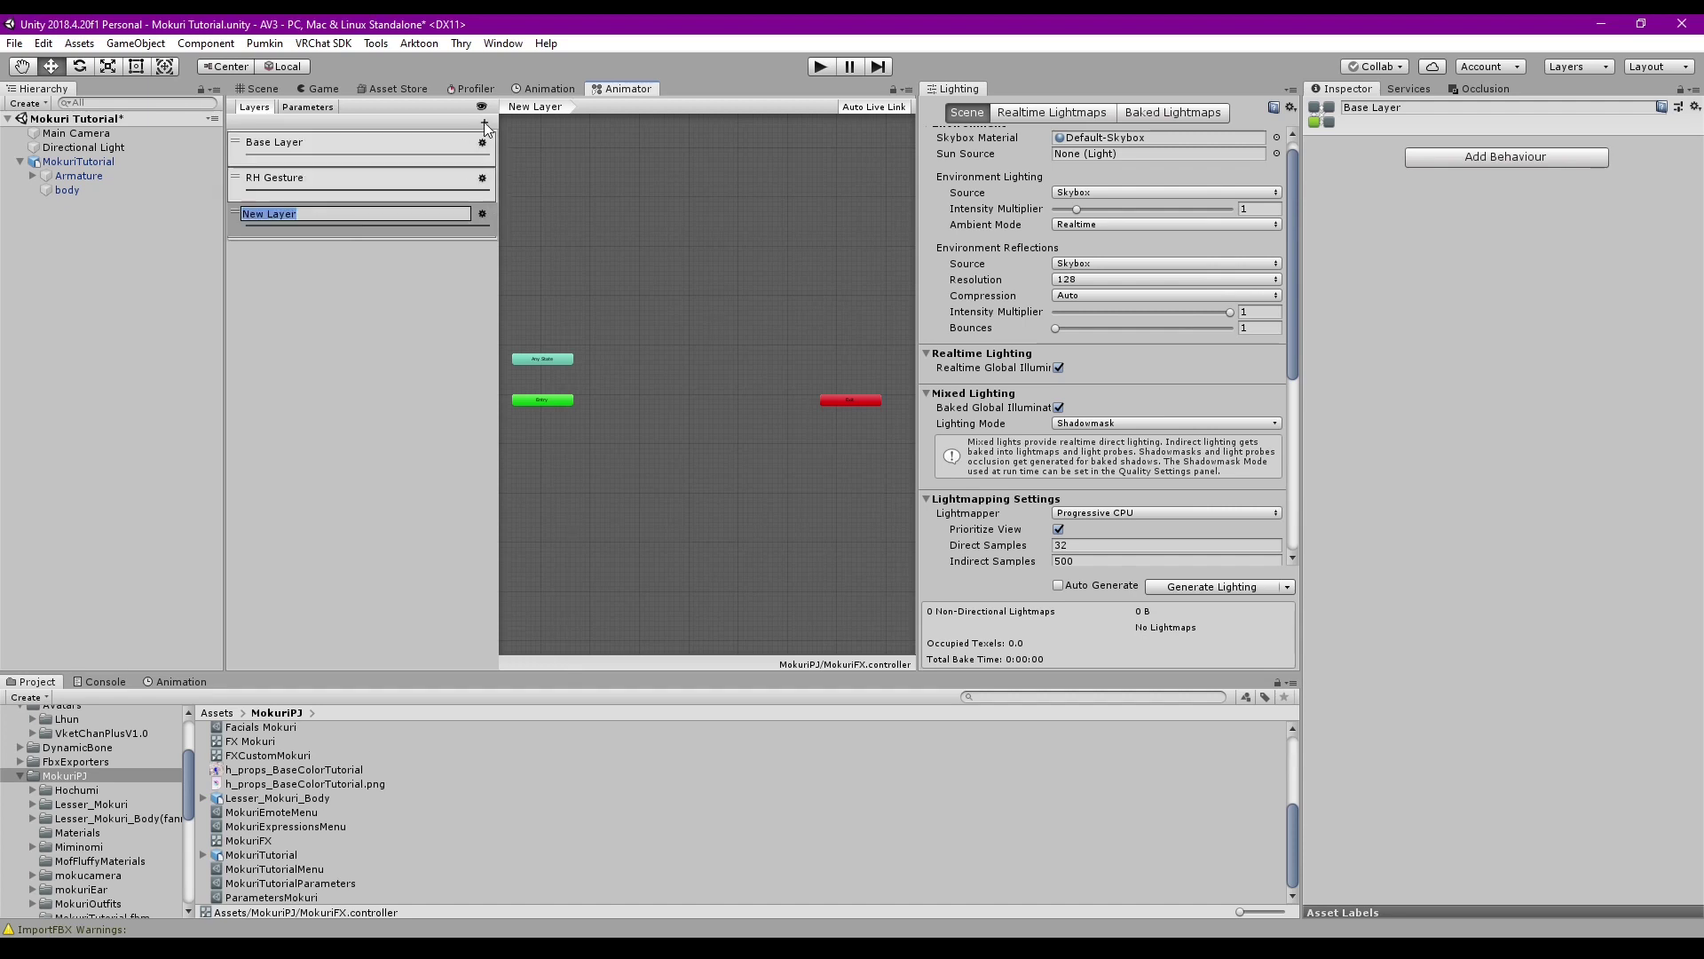
text(LH Gestures)
key(Return)
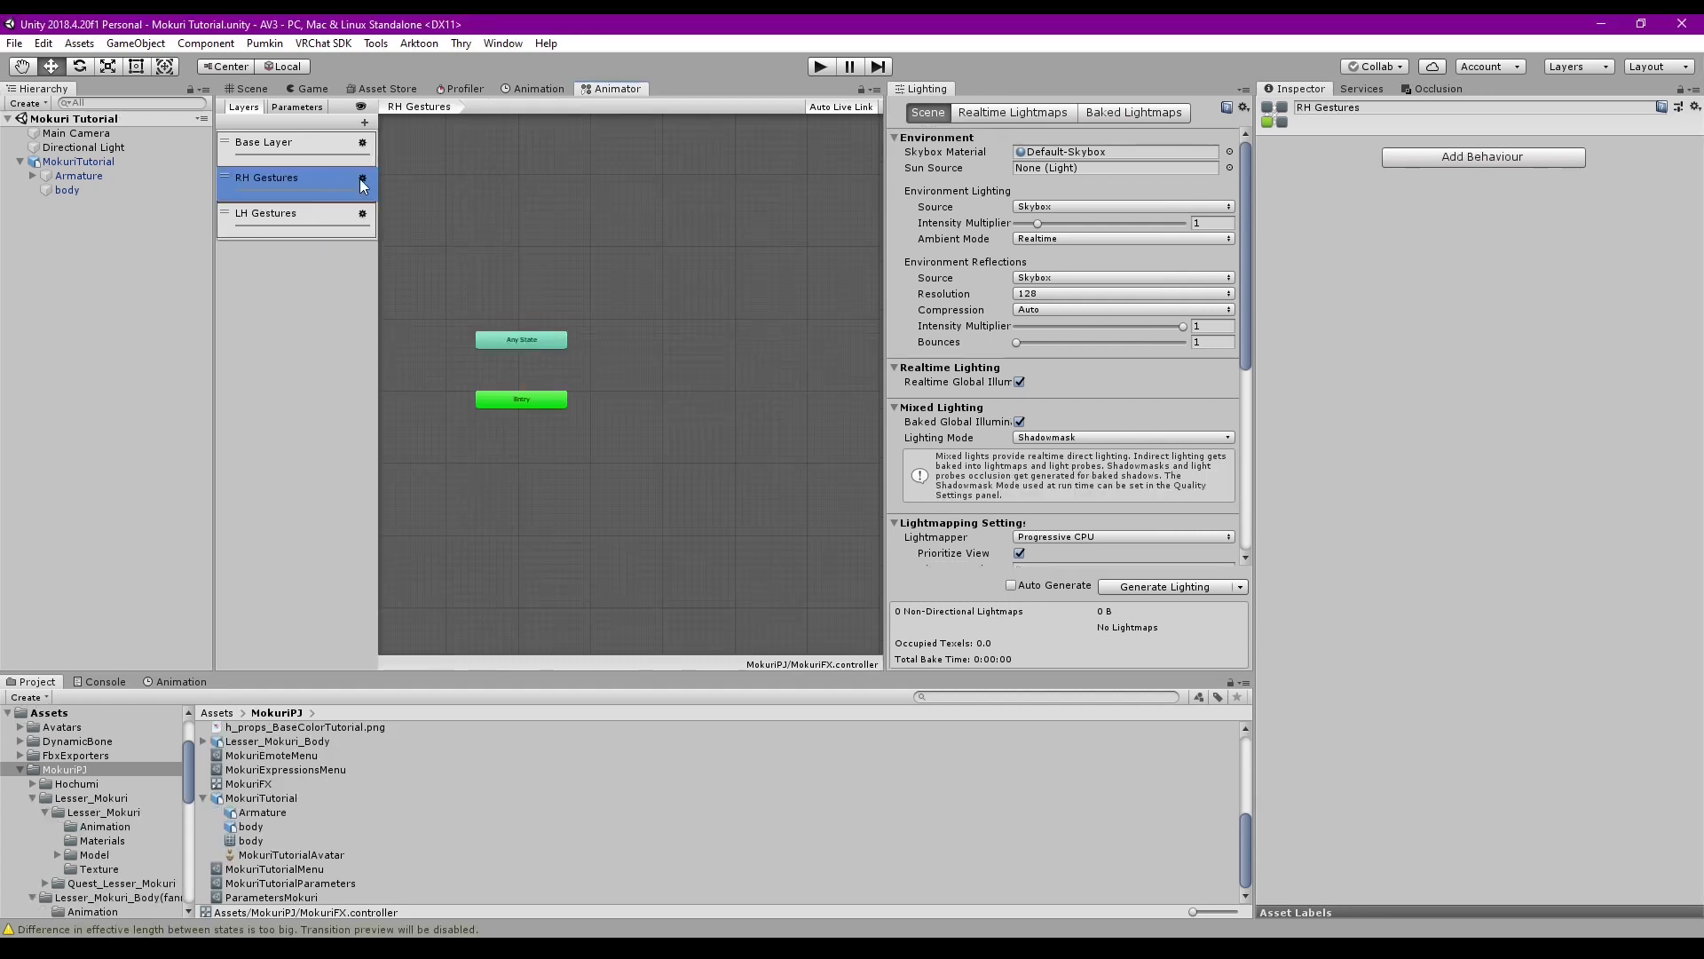
click(362, 178)
click(550, 181)
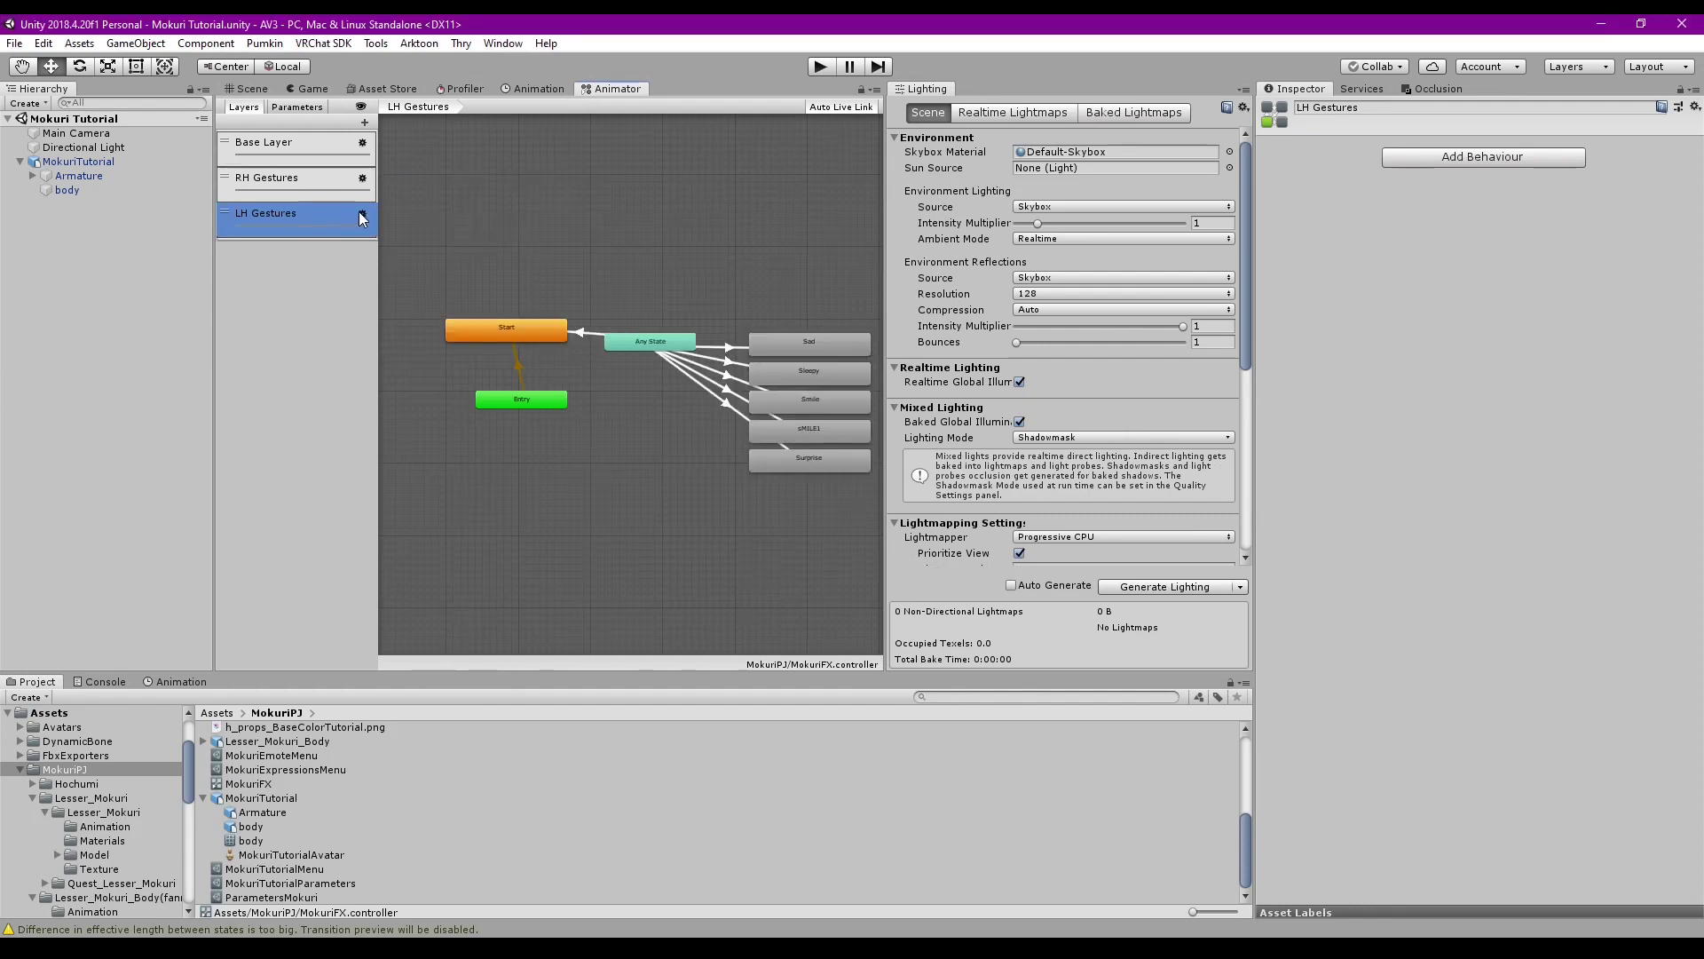
click(361, 213)
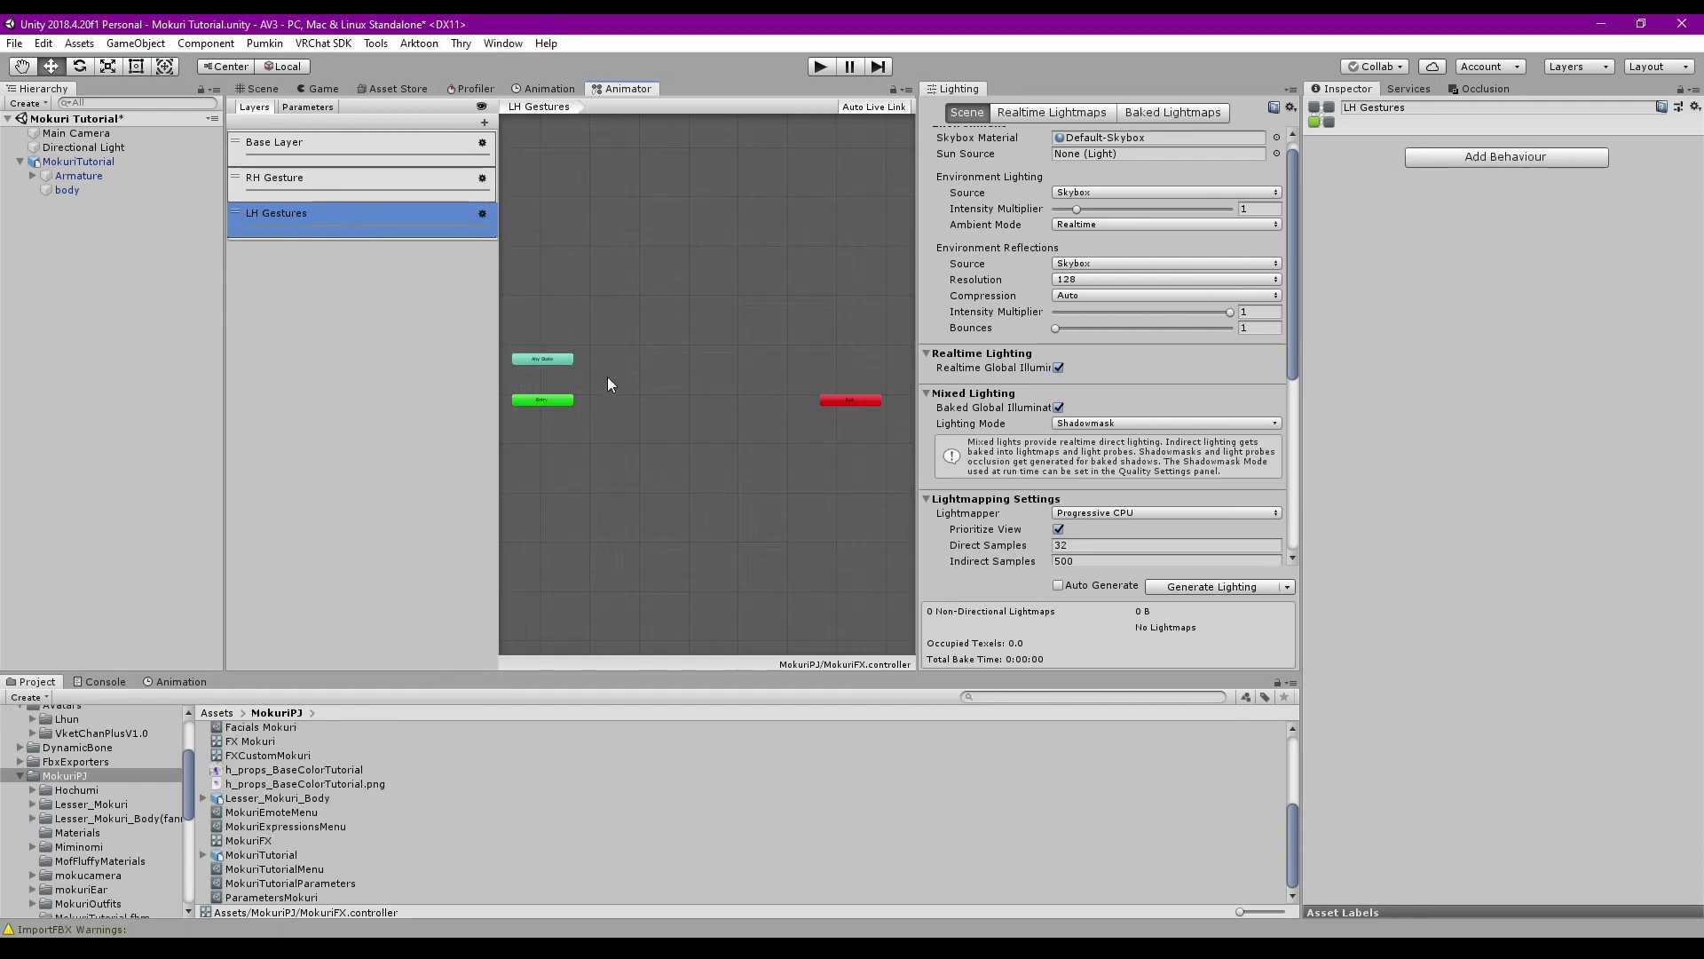
Add an empty state named Start to the LH Gestures layer
right_click(608, 384)
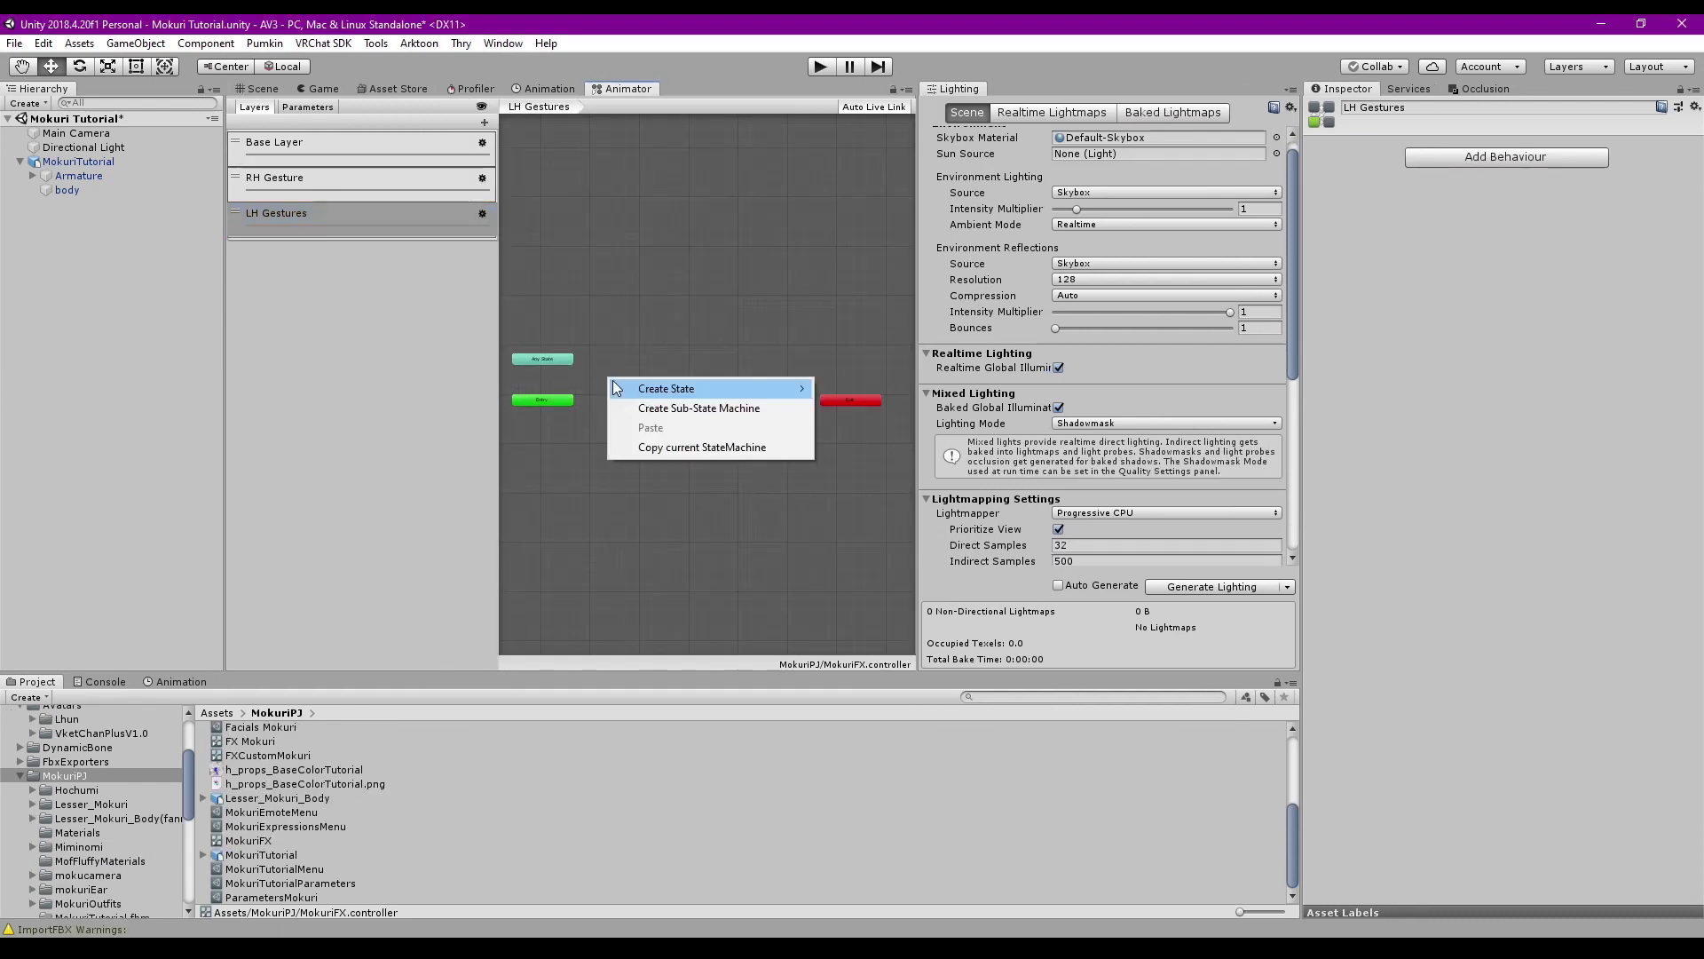
mouse_move(673, 391)
click(893, 389)
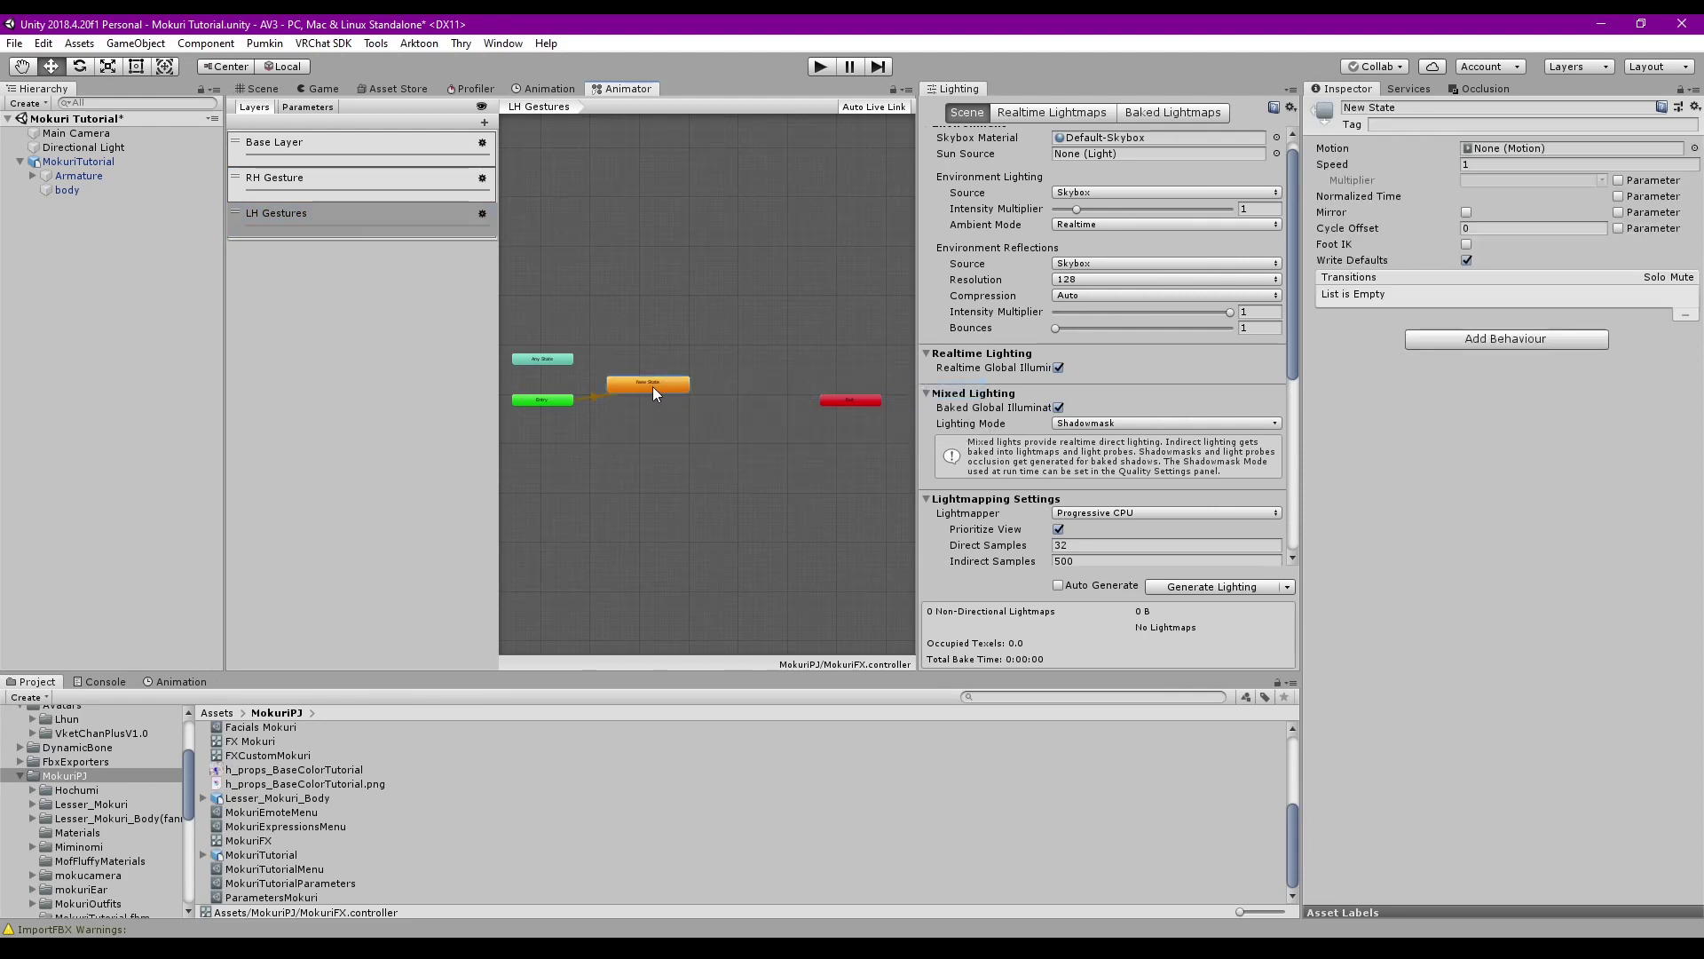
text(Start)
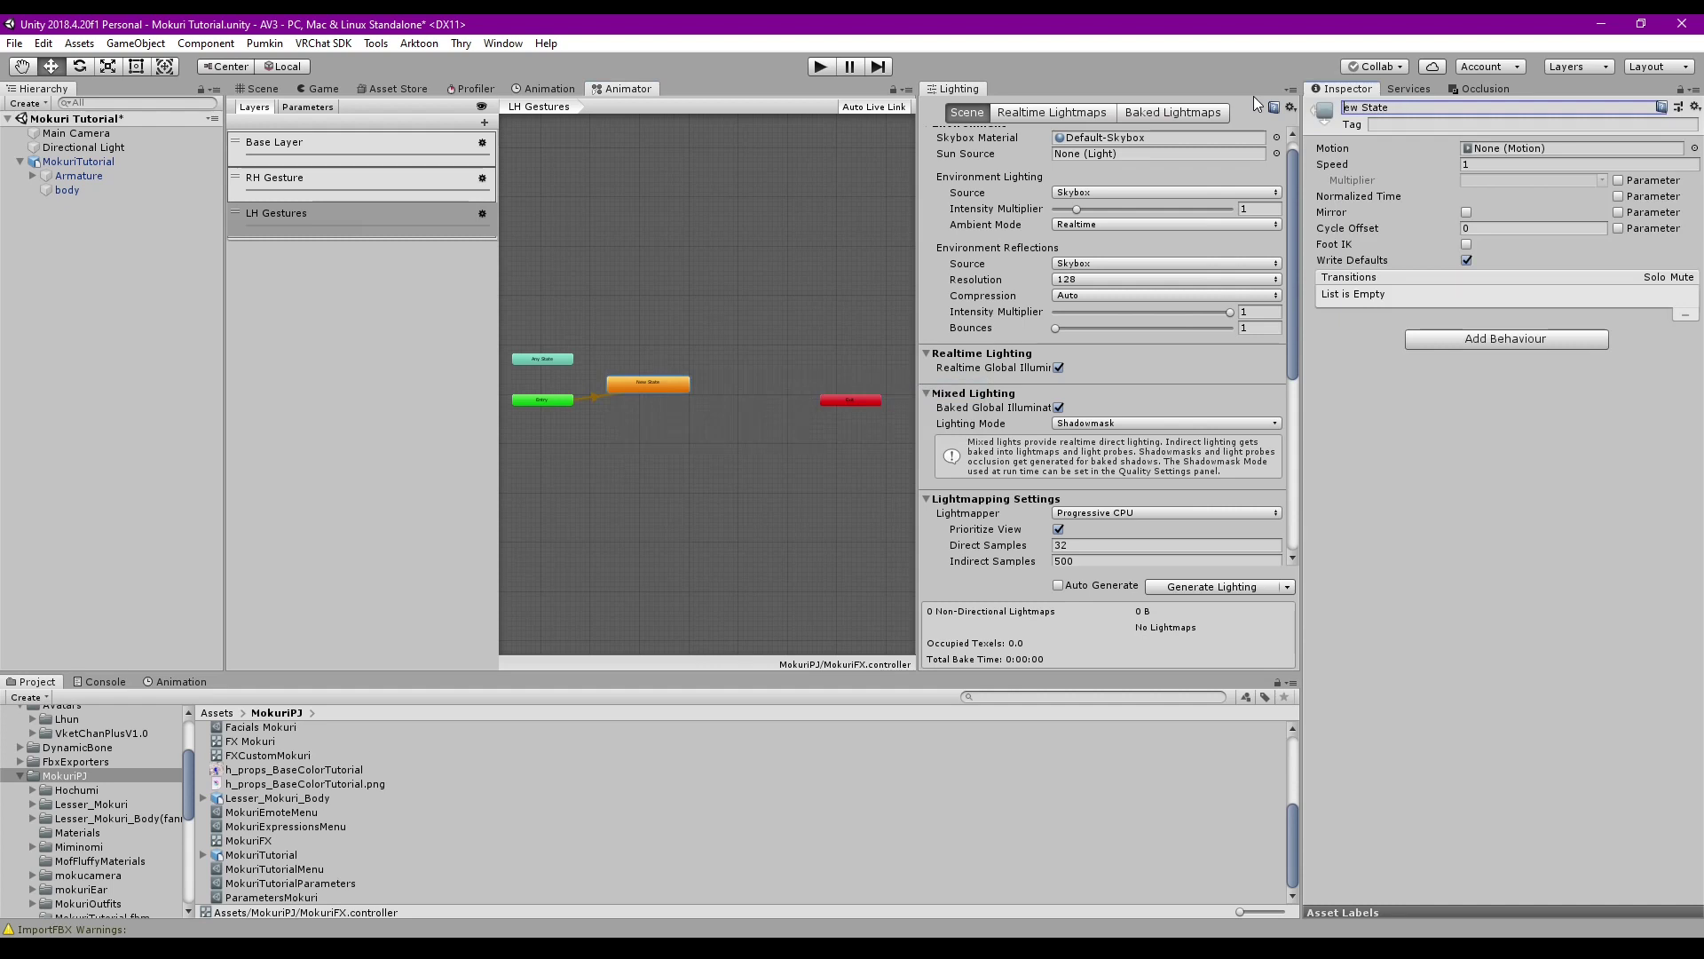
Place Any State above Start and draw a transition from Any State to Start
click(553, 364)
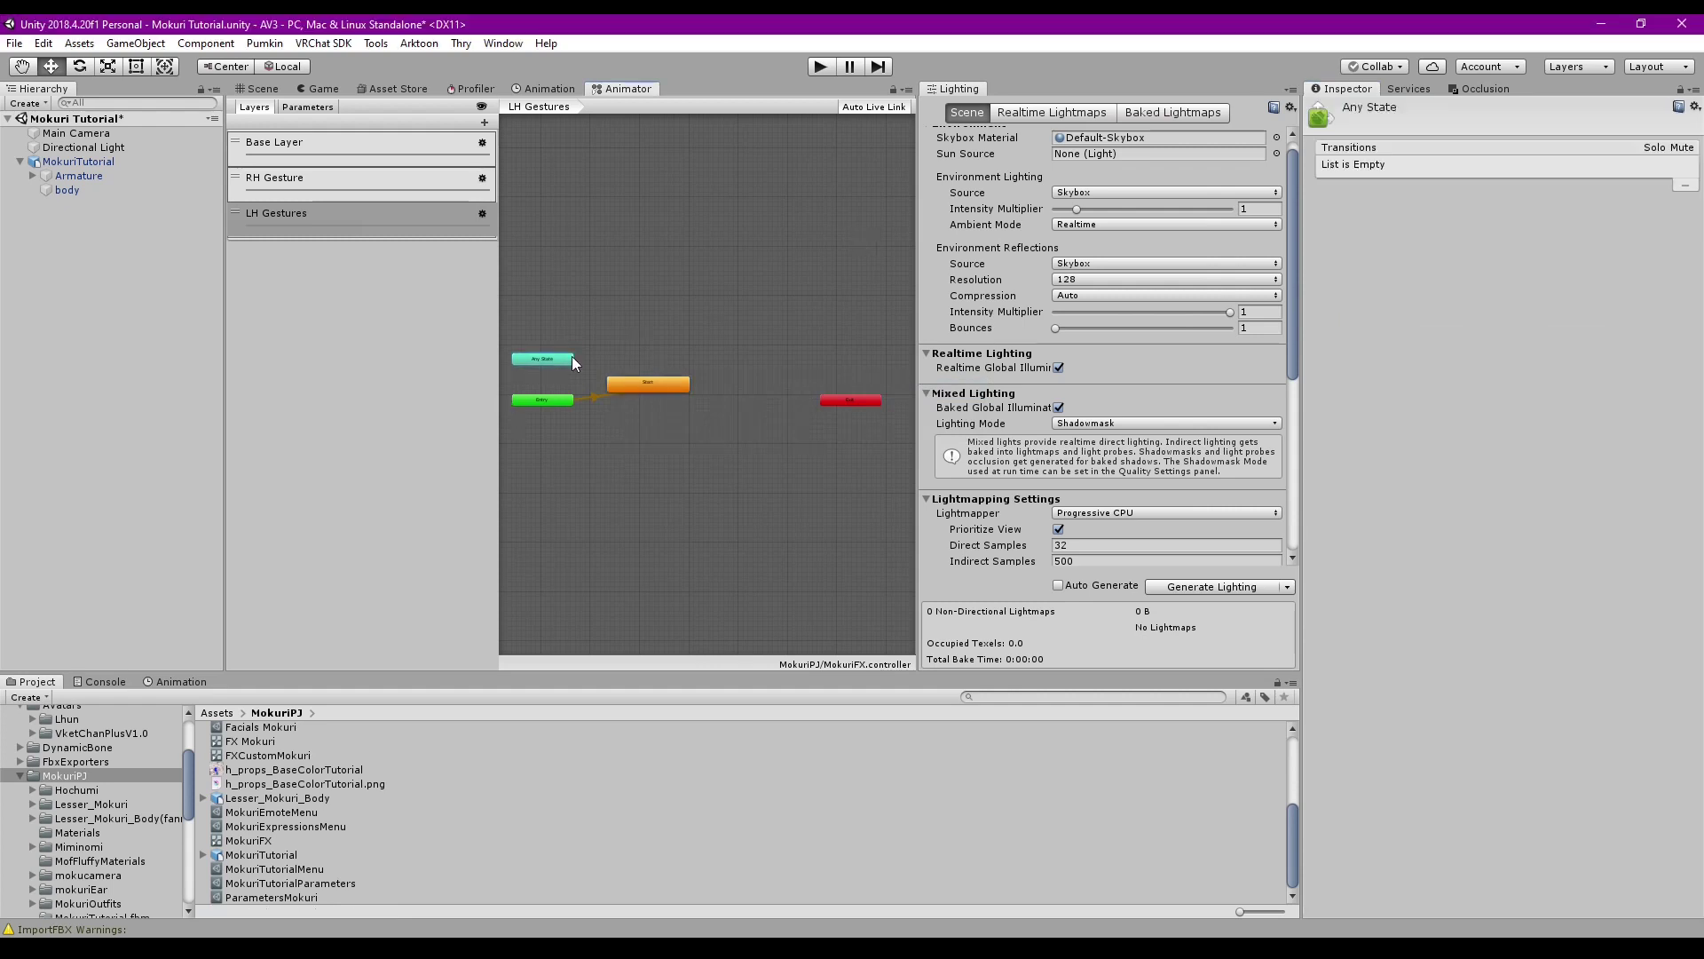
drag(551, 359, 636, 346)
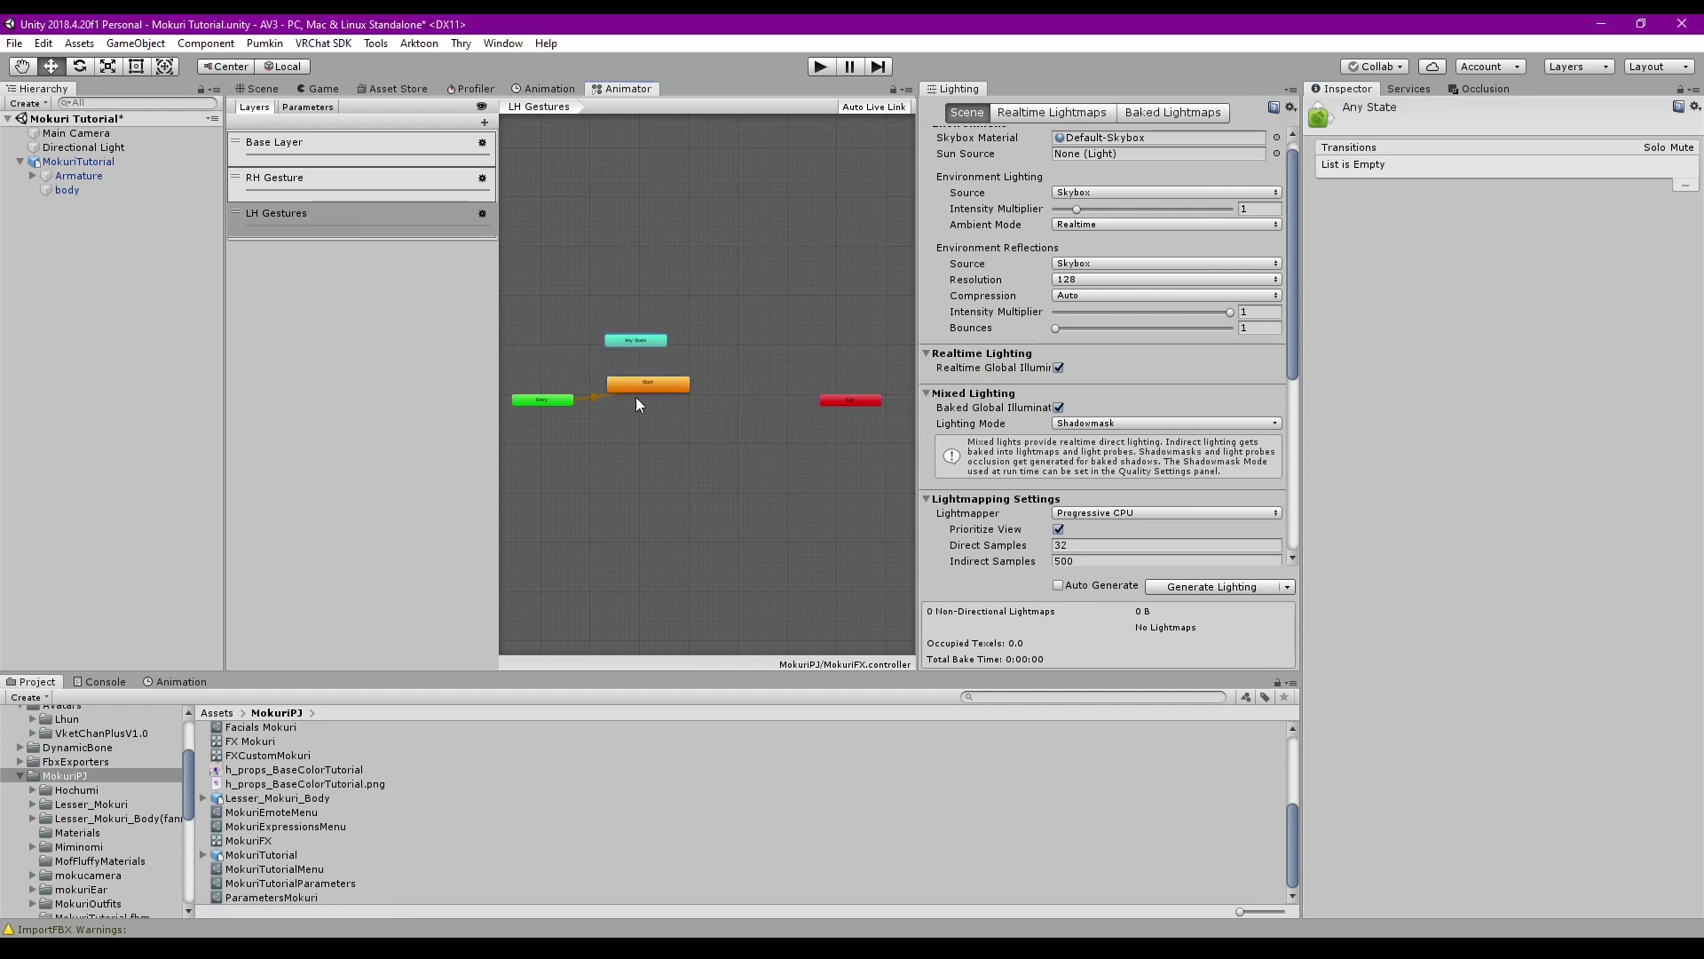
right_click(635, 342)
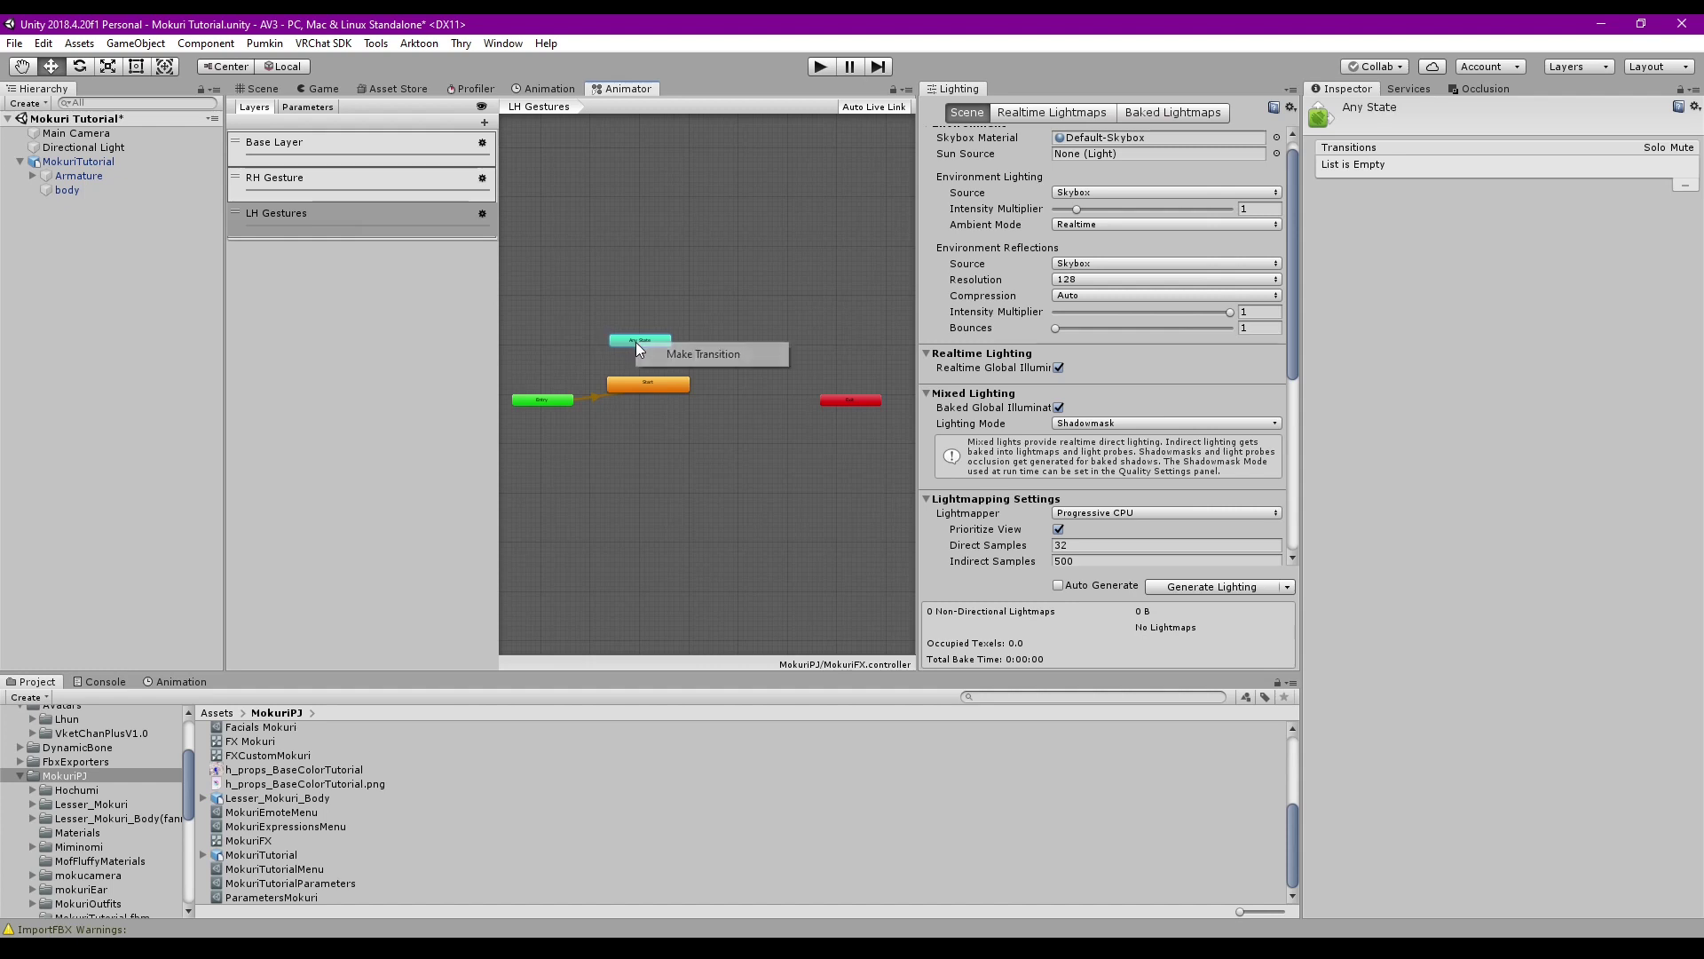
click(666, 350)
click(654, 390)
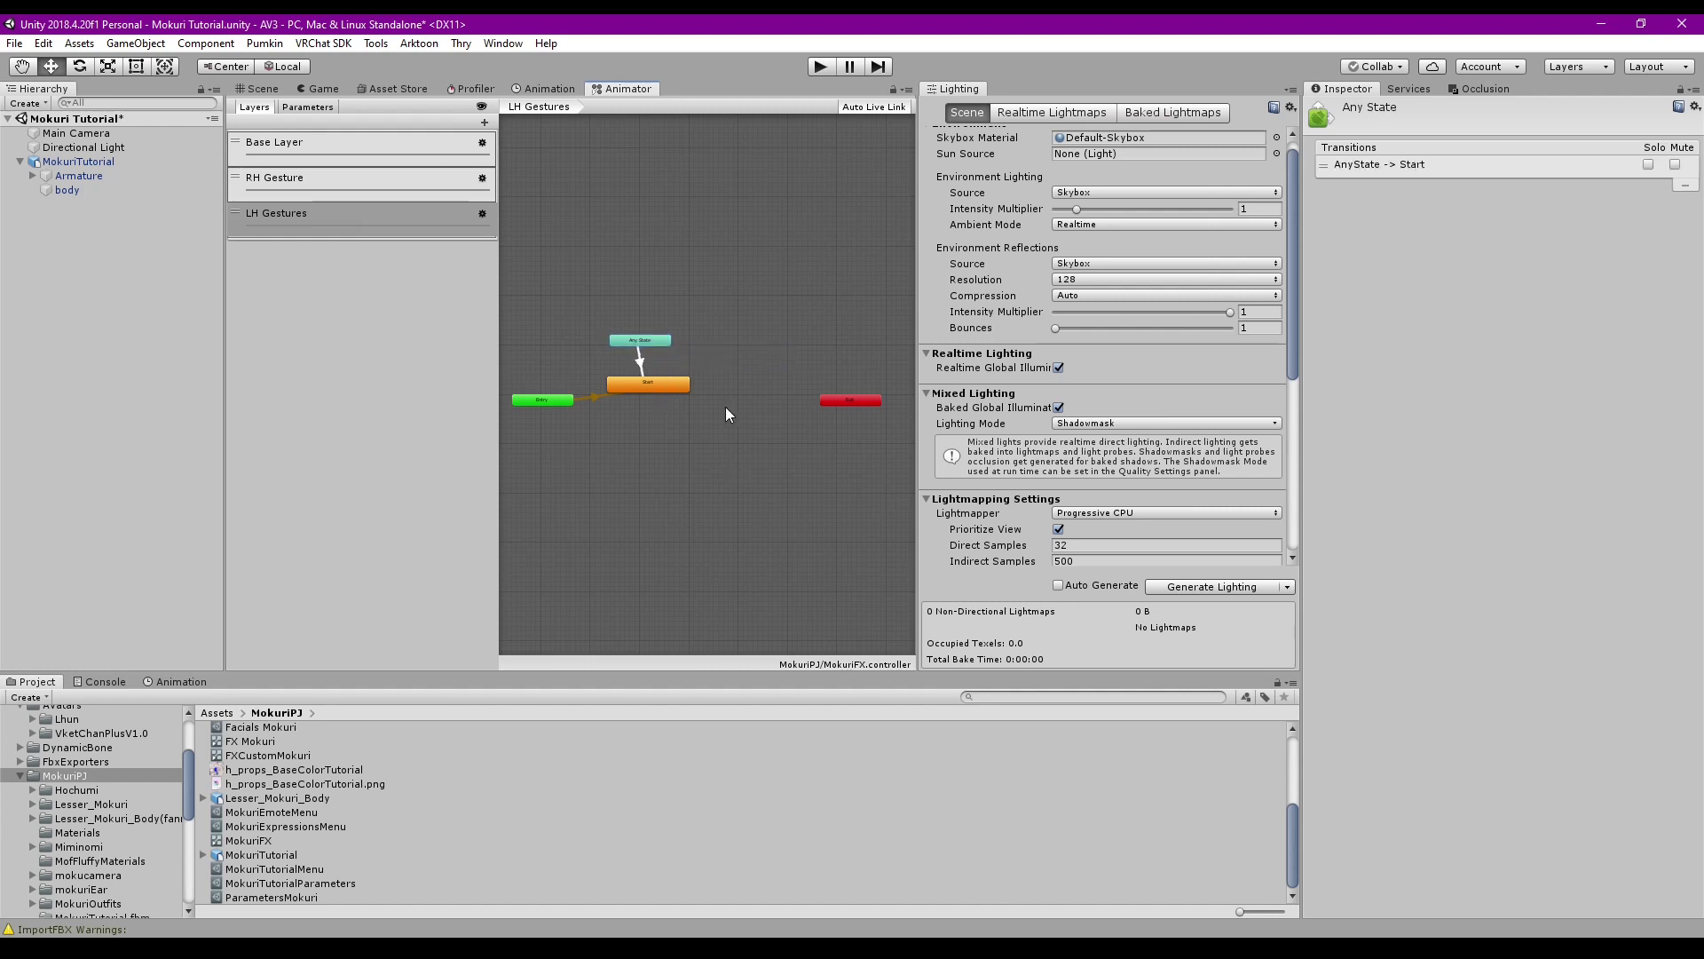
Give that transition the condition GestureLeft Equals 0, then move Entry above Any State and Exit under Start
click(641, 363)
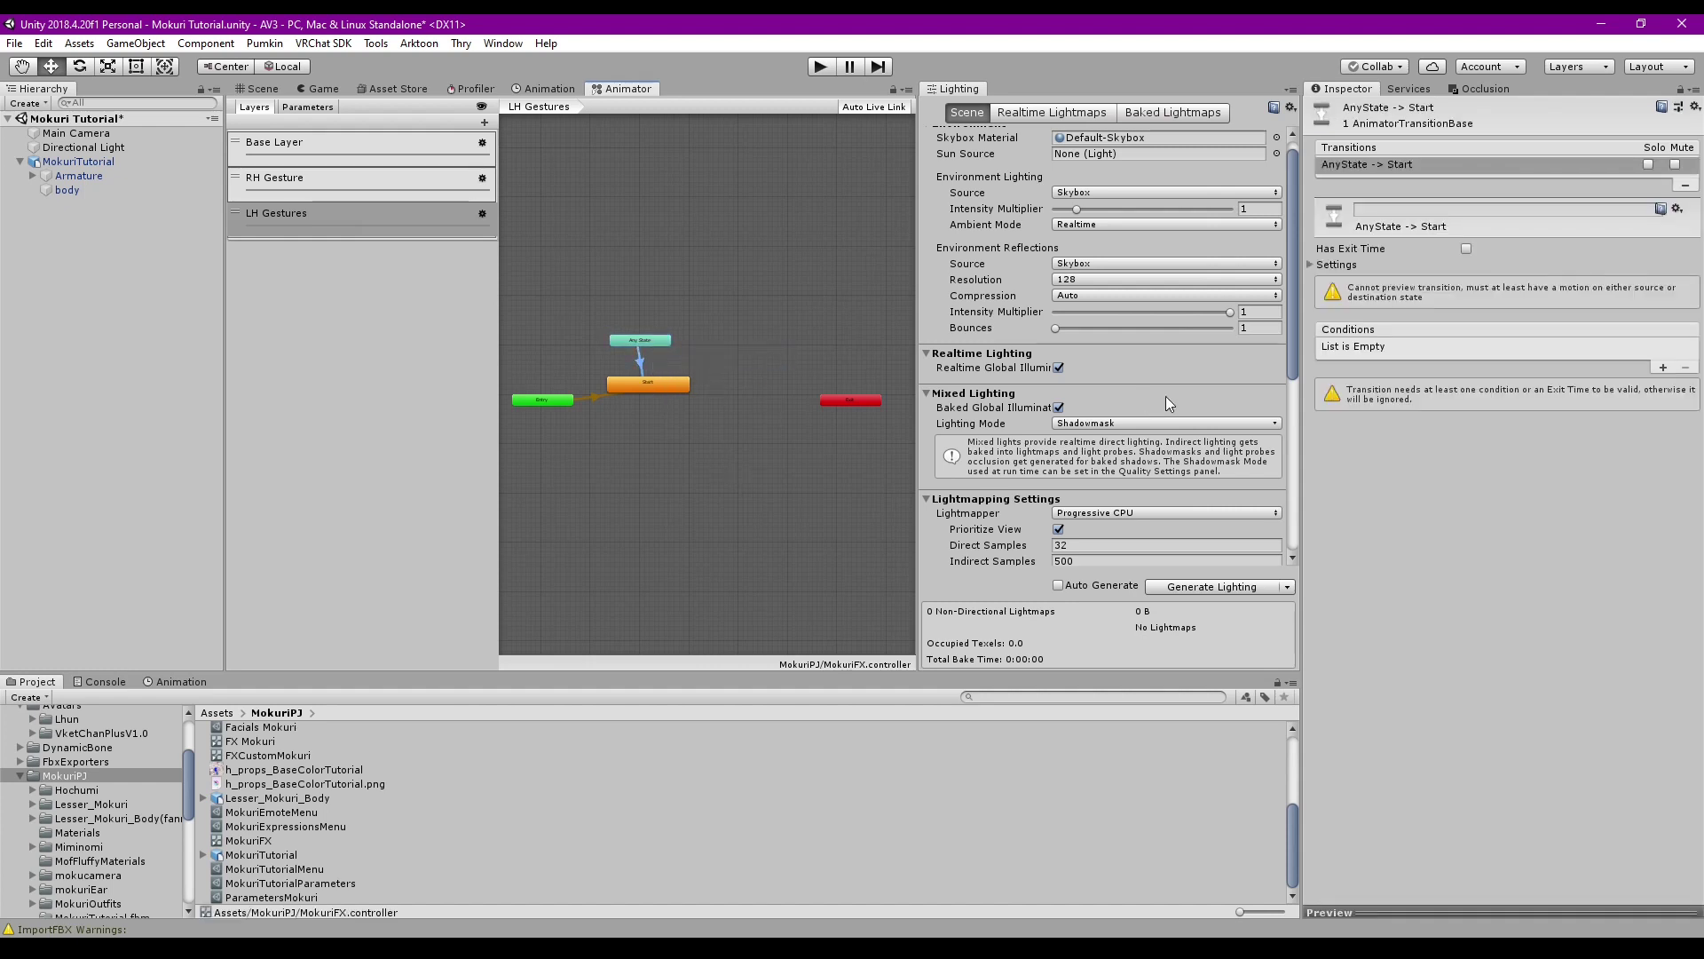
click(1662, 367)
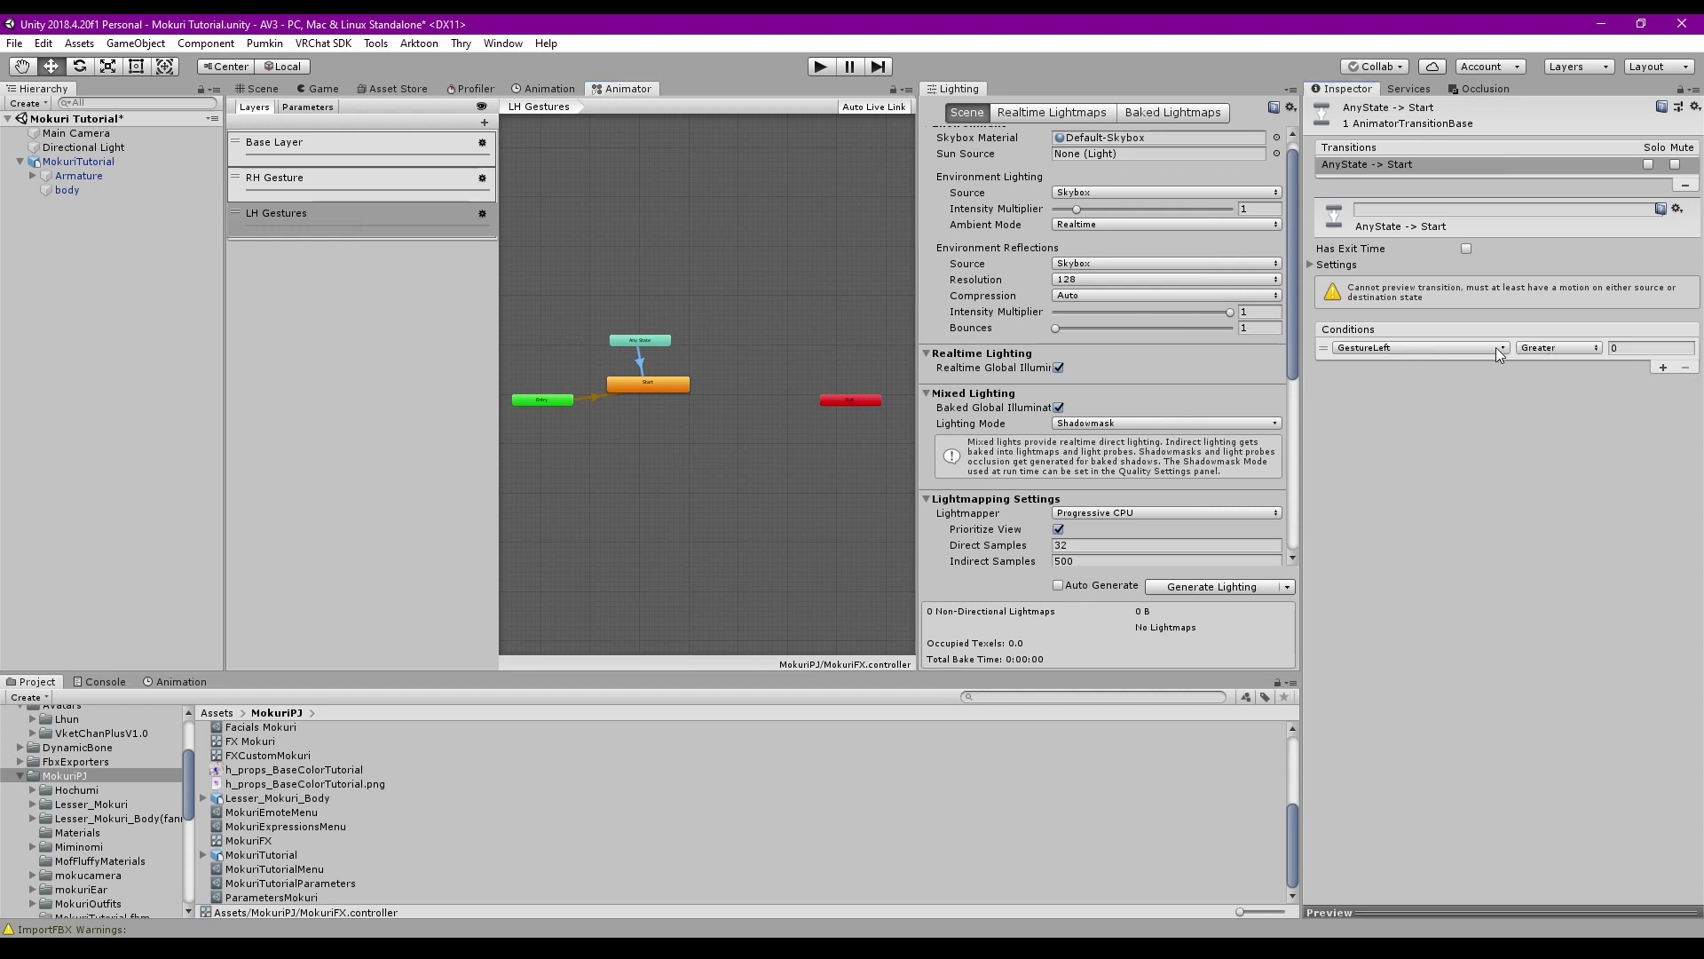
click(1536, 348)
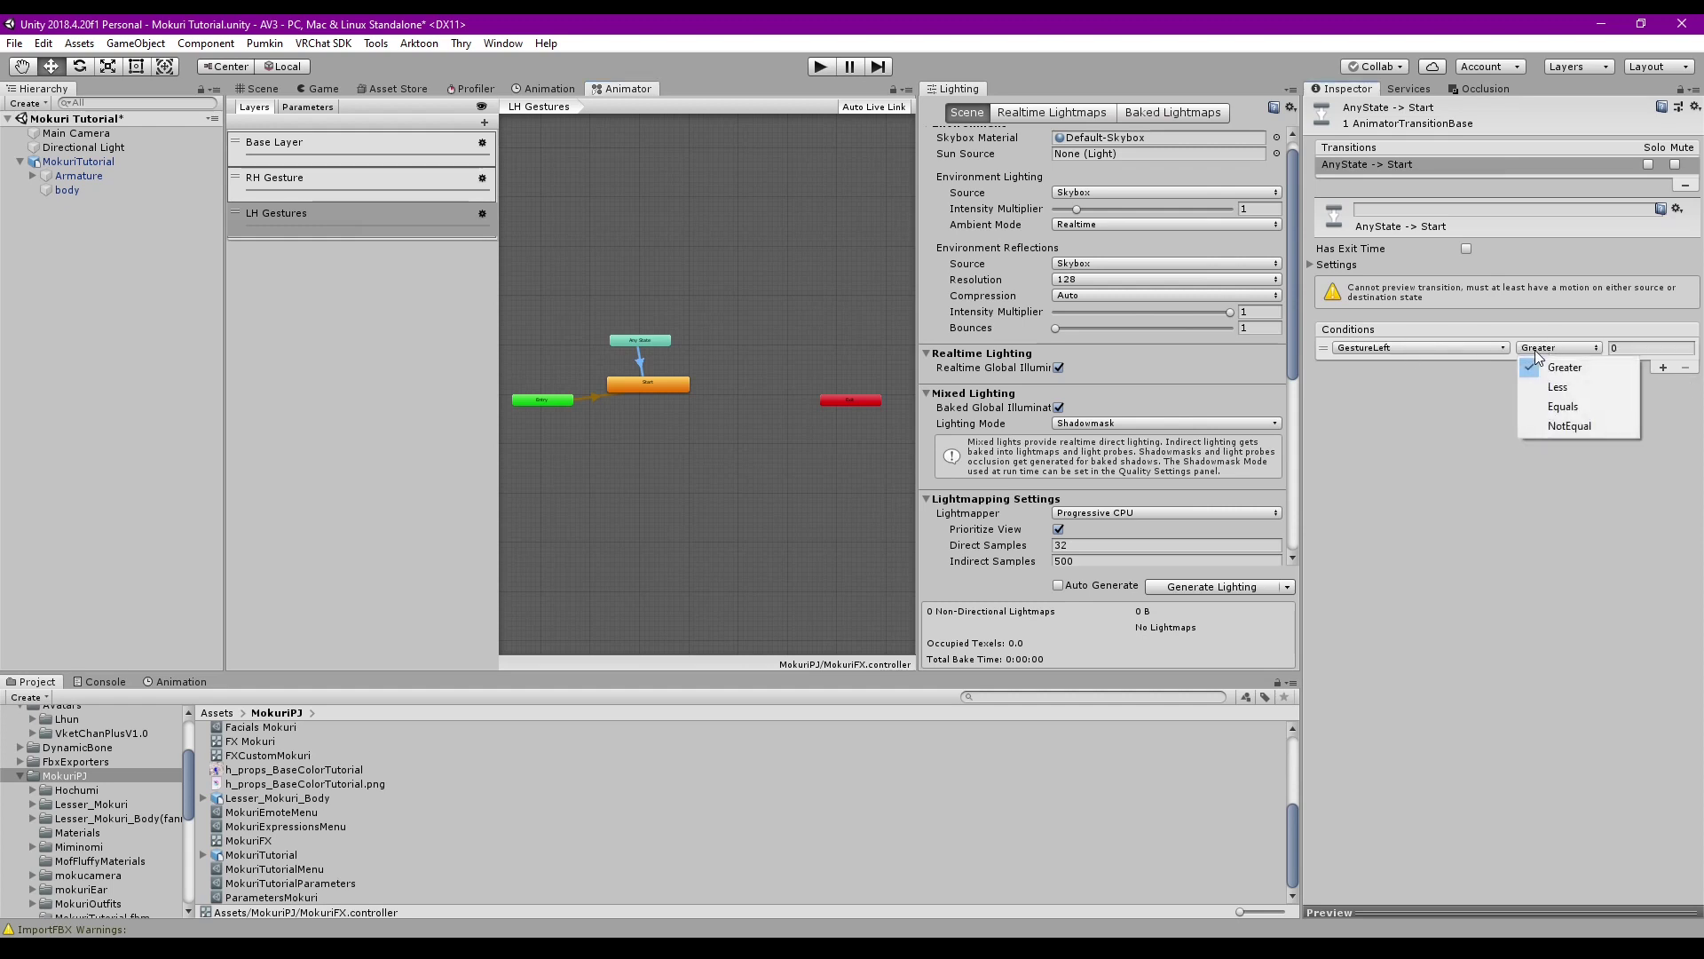
click(1566, 412)
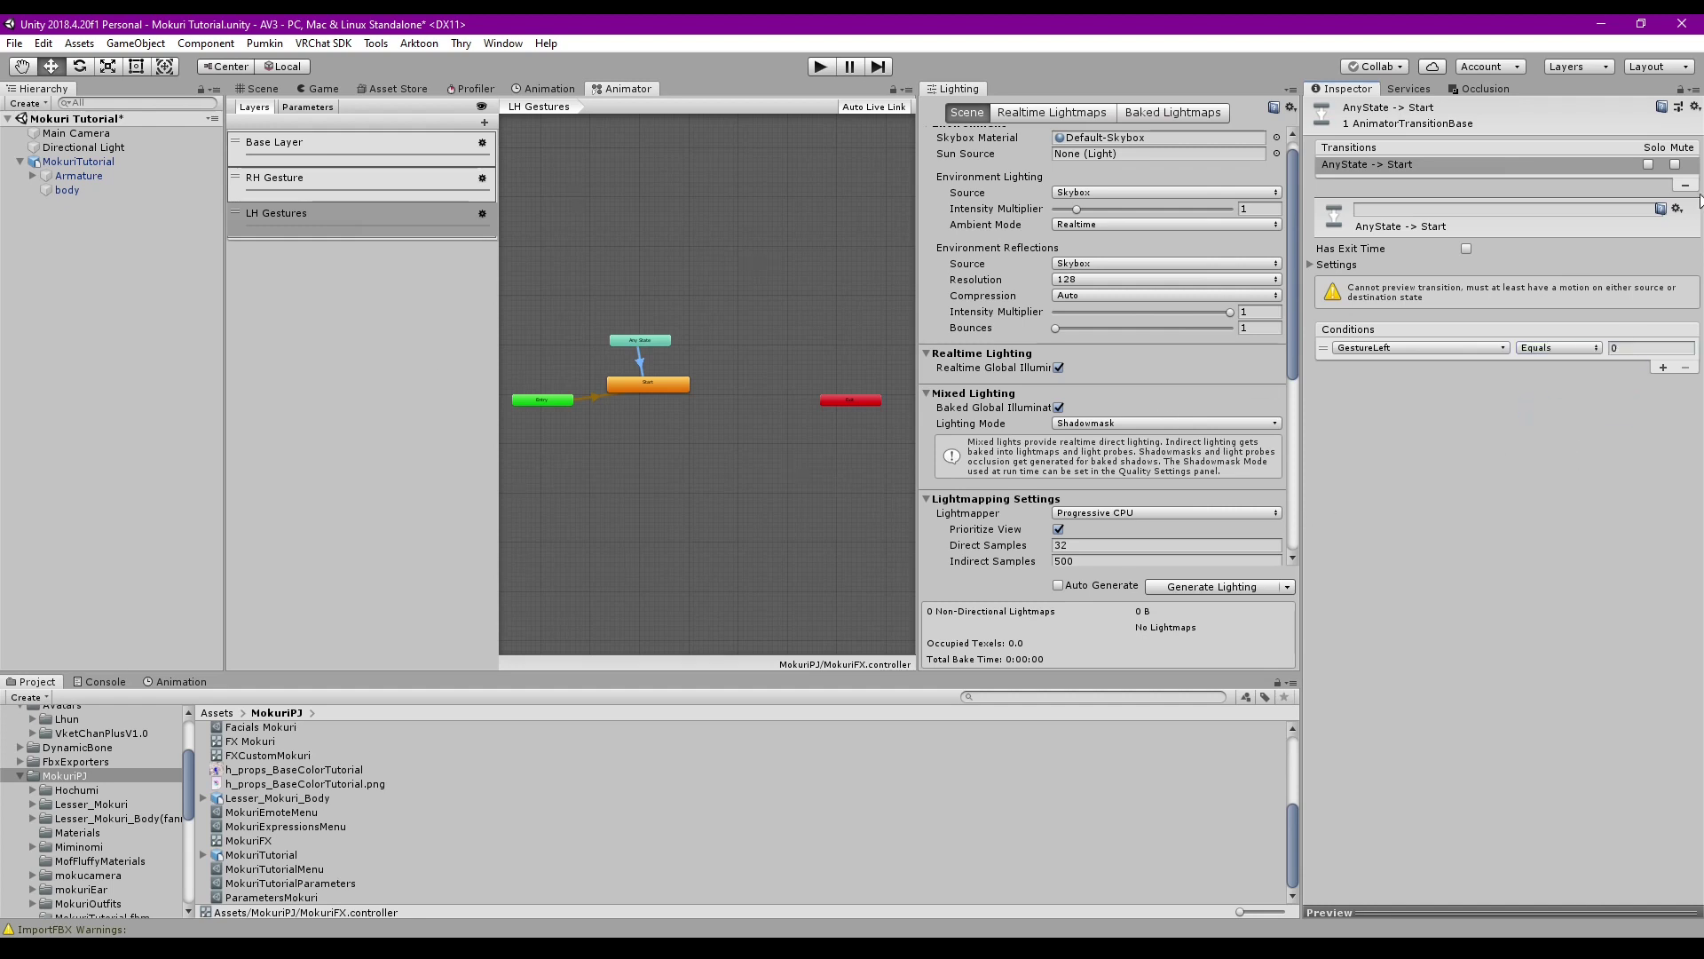
drag(543, 400, 639, 306)
drag(845, 399, 630, 428)
Drag the Sad-to-Surprise clips from Lesser_Mokuri_Body(fanmade)/Animation into the LH Gestures graph
drag(640, 302, 574, 379)
scroll(302, 732, up, 3)
double_click(308, 755)
double_click(281, 730)
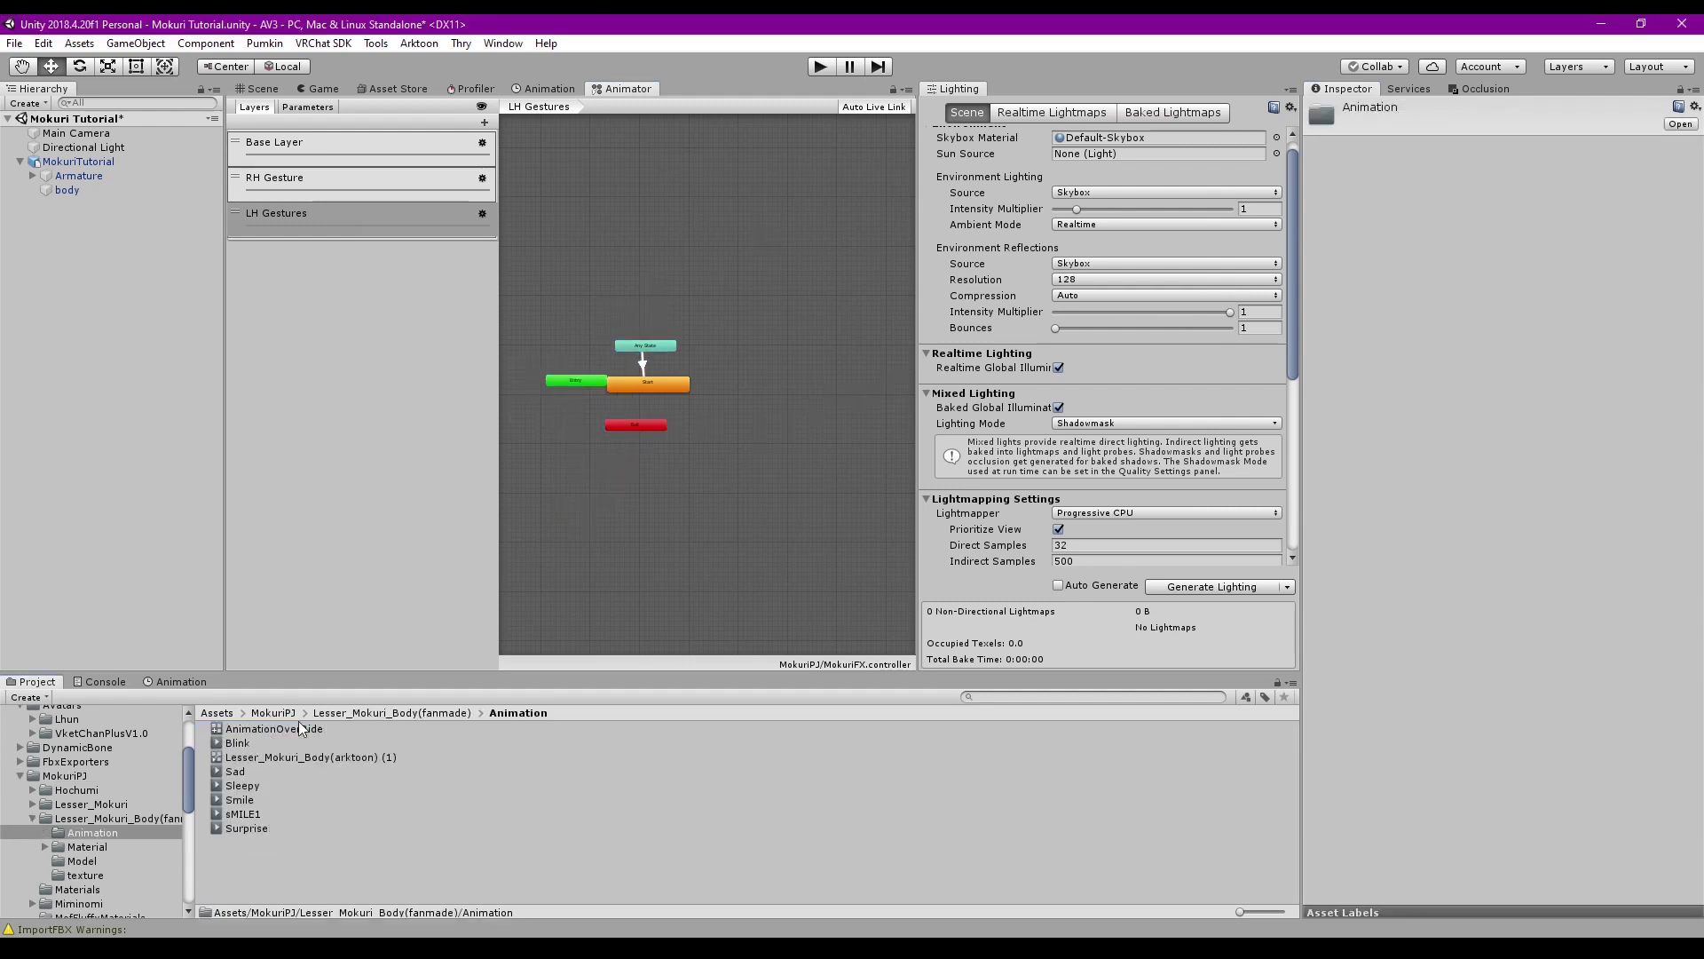
click(235, 744)
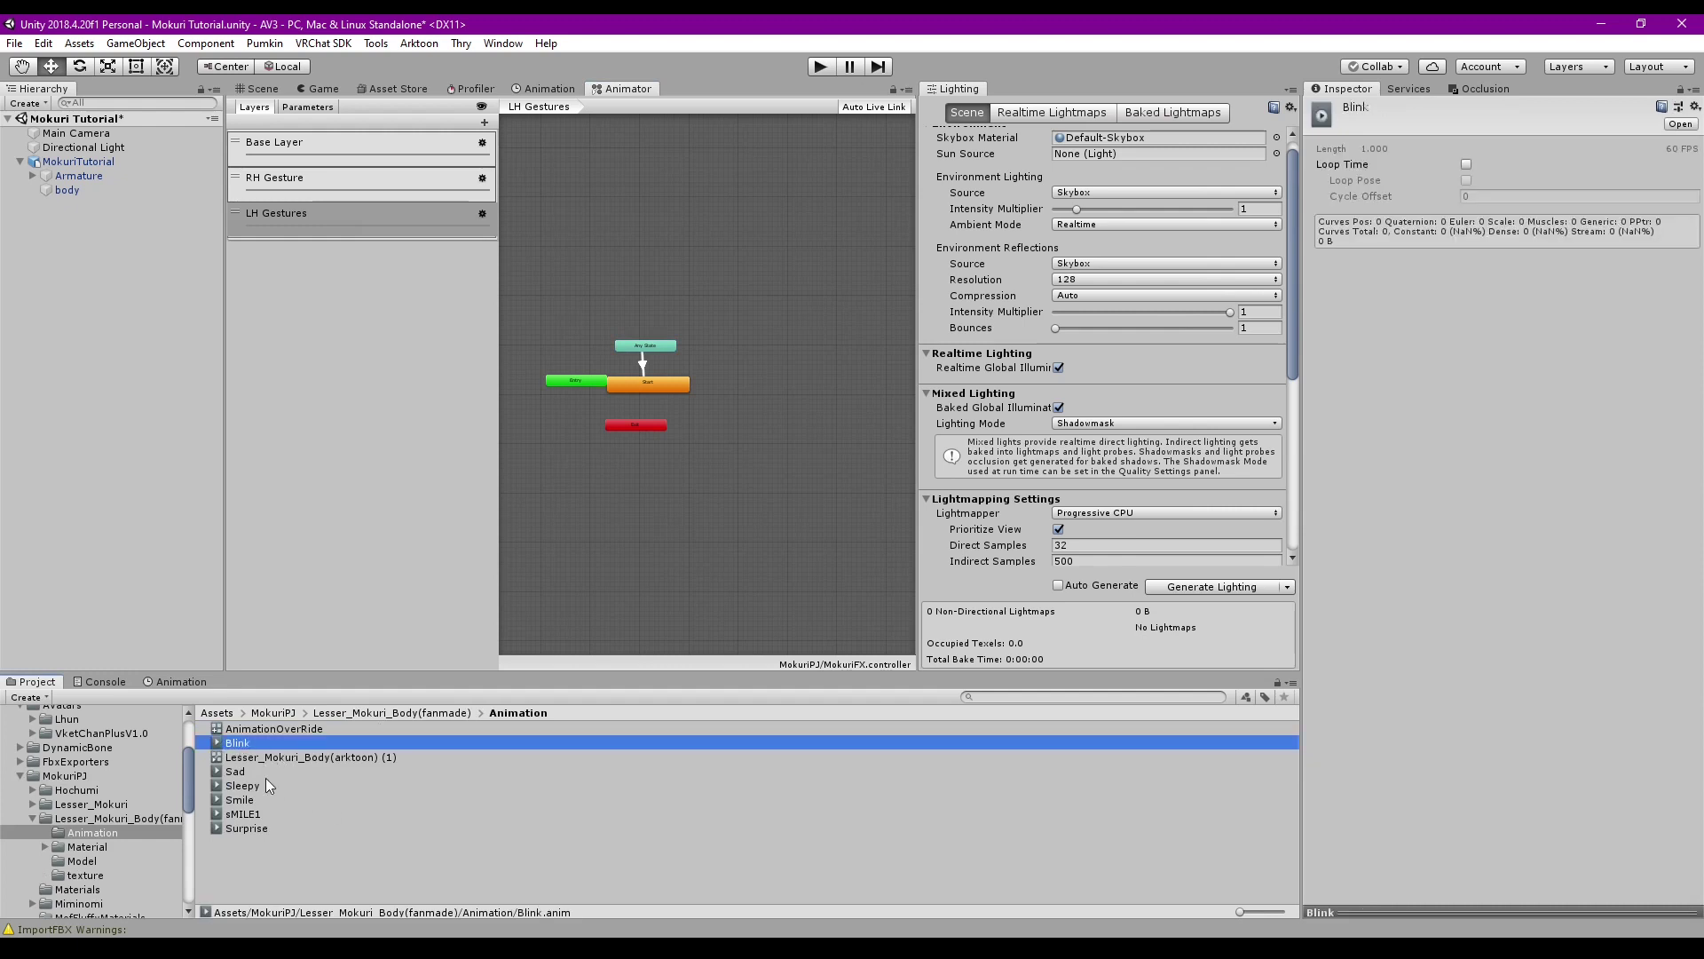
drag(264, 774, 766, 278)
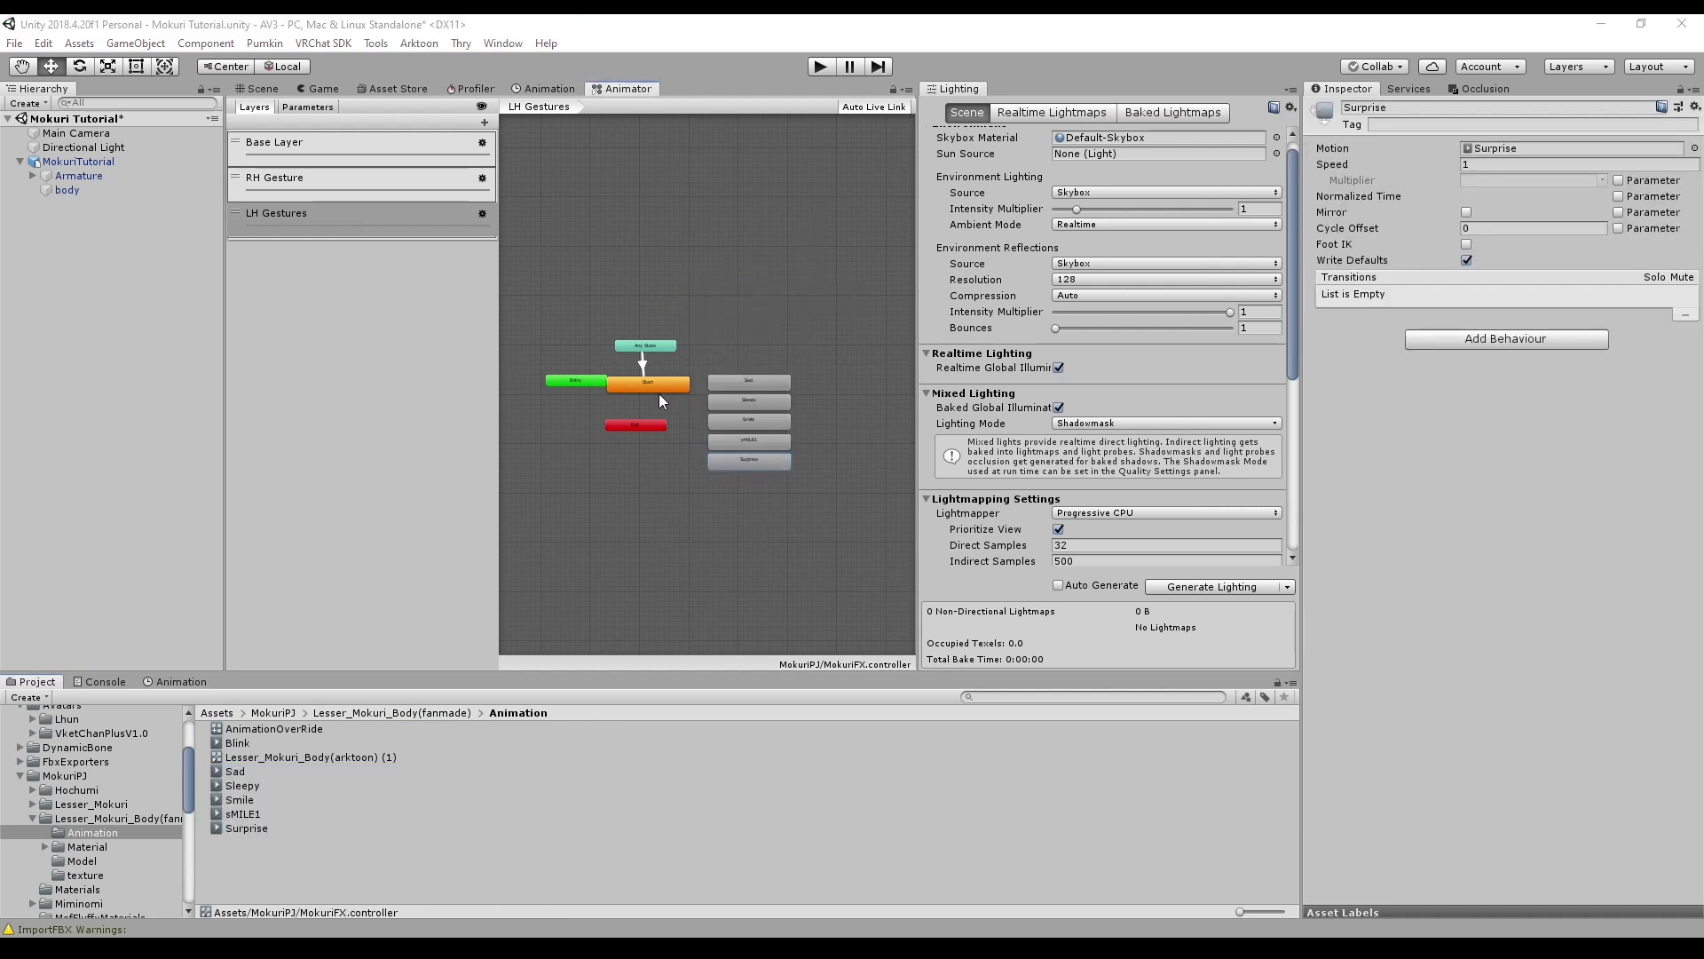
Nudge the Start state into place and clear the graph selection
click(614, 387)
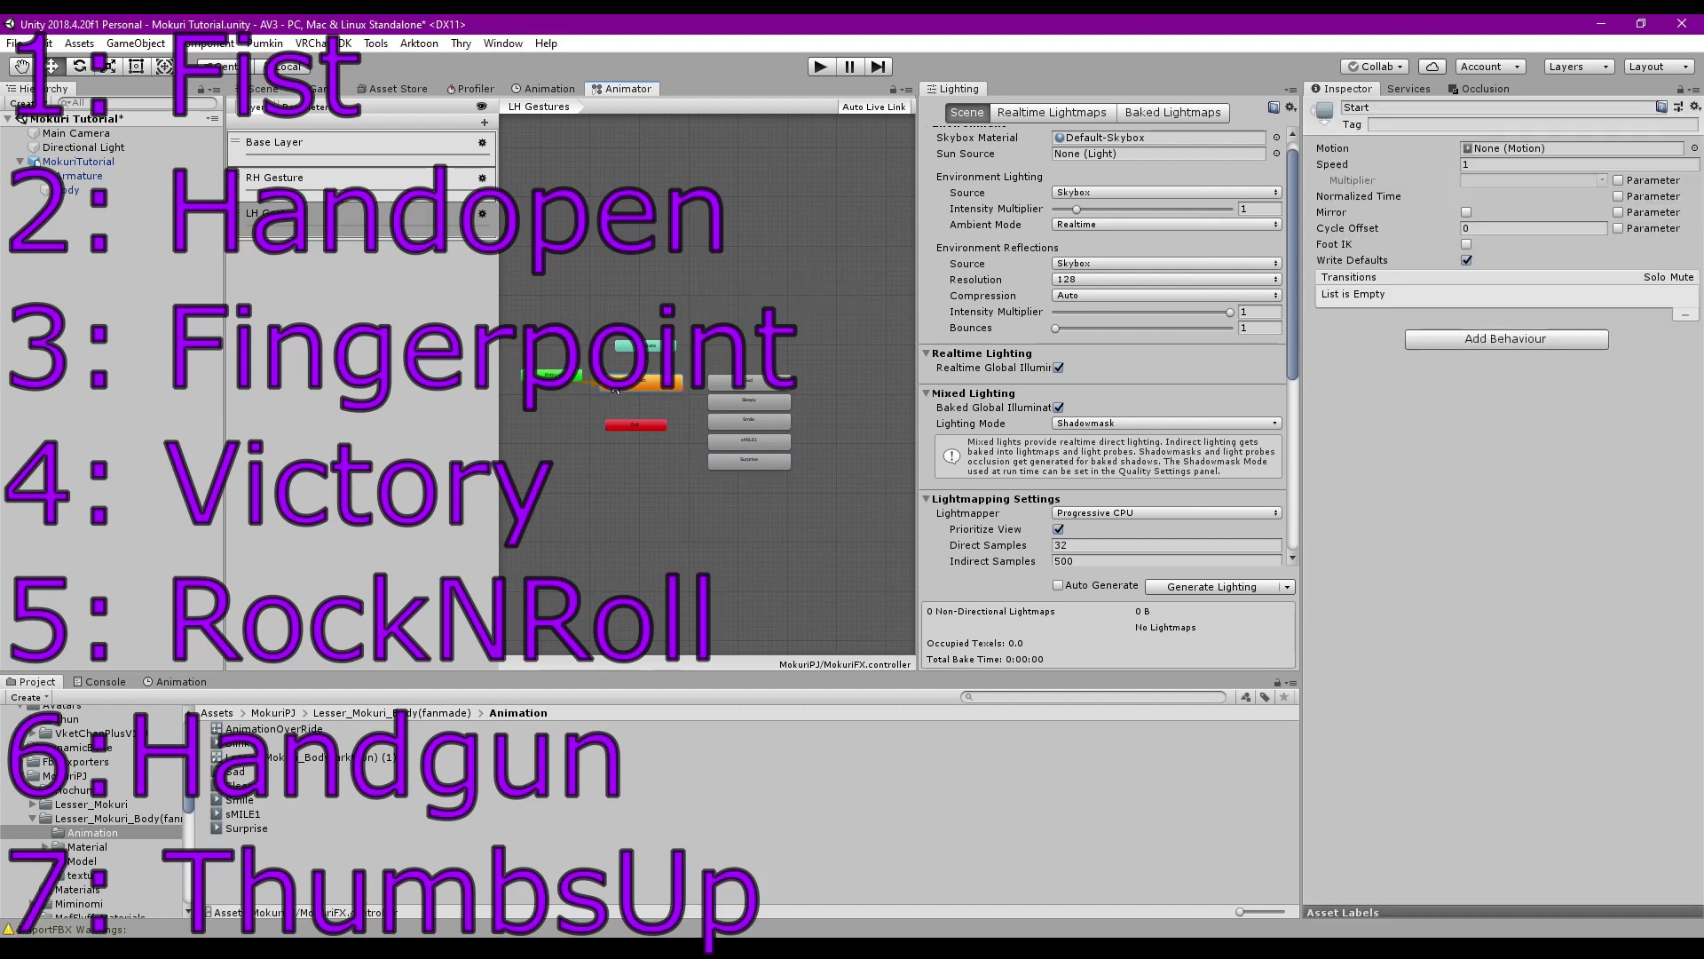
drag(615, 389, 632, 408)
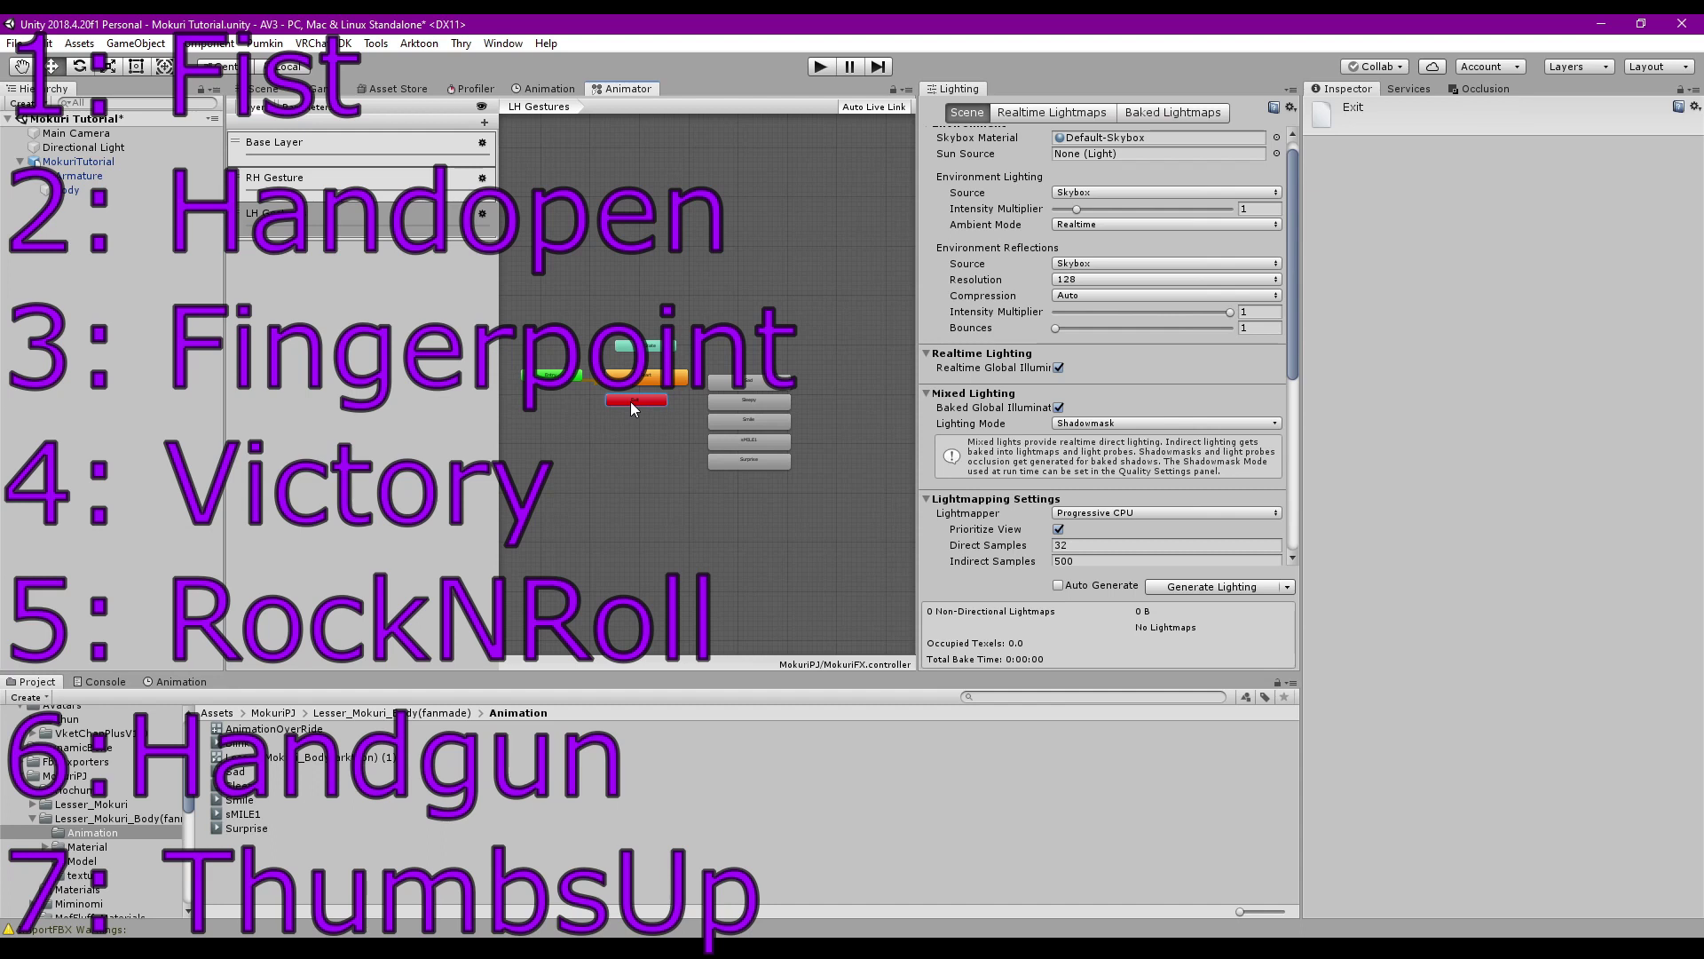
click(759, 385)
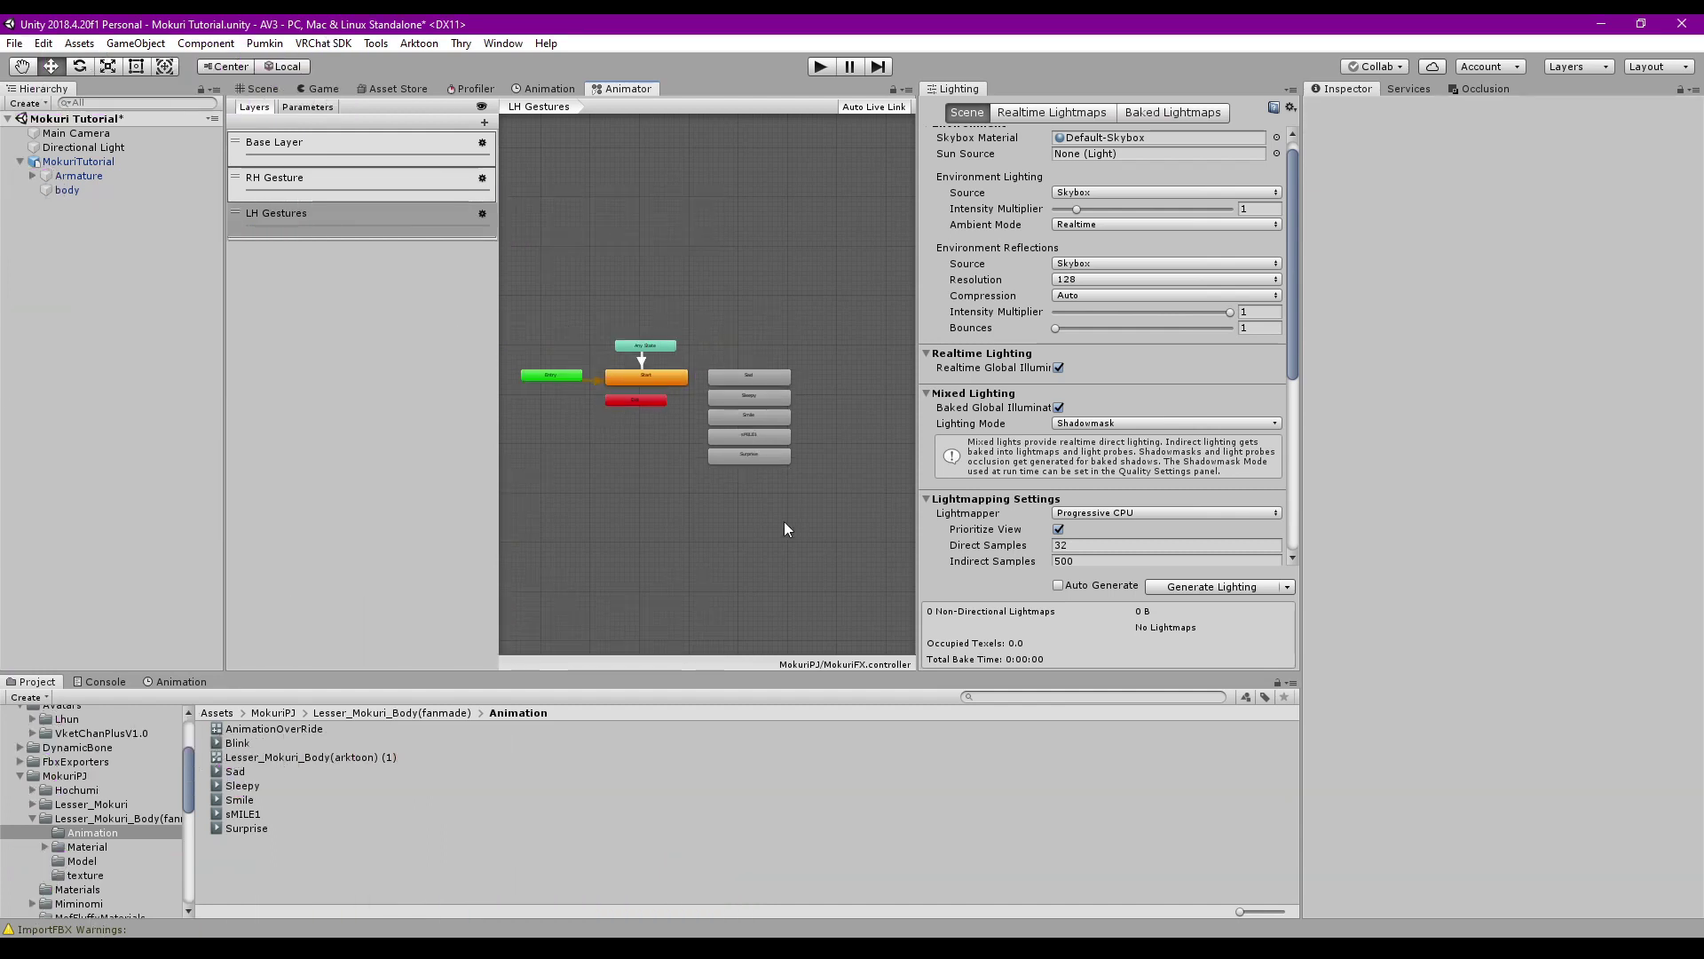
Draw a new transition from Any State to the Sad state
drag(649, 380, 634, 381)
right_click(653, 348)
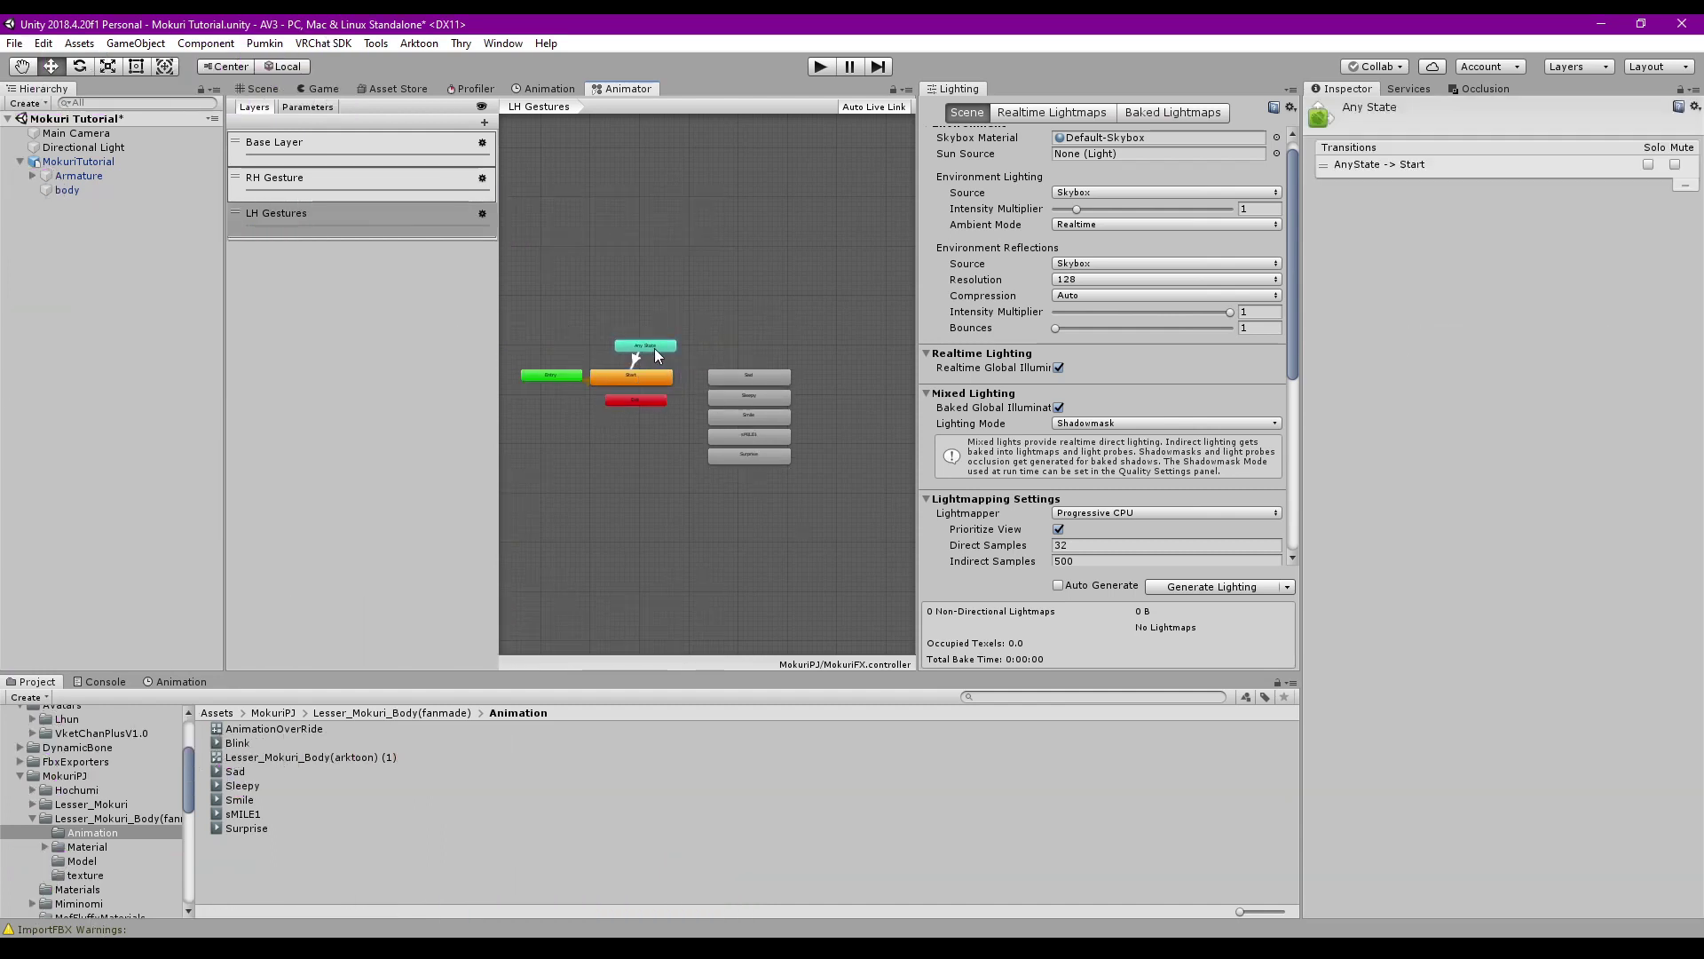
click(721, 360)
click(742, 378)
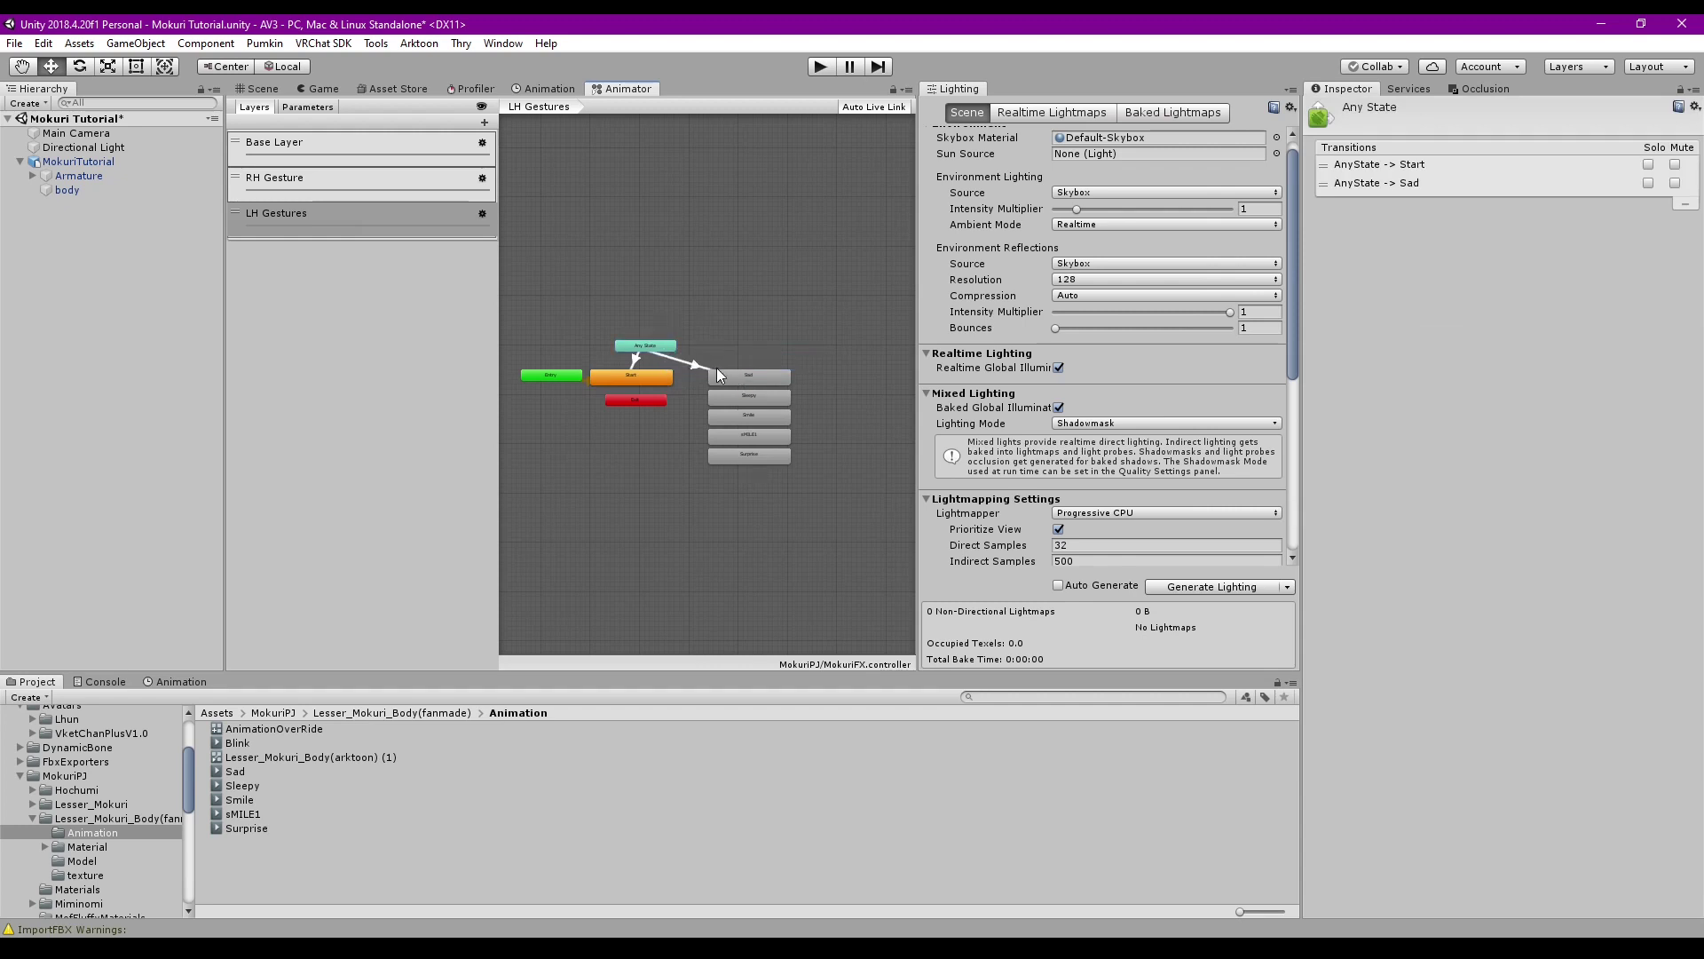
click(695, 363)
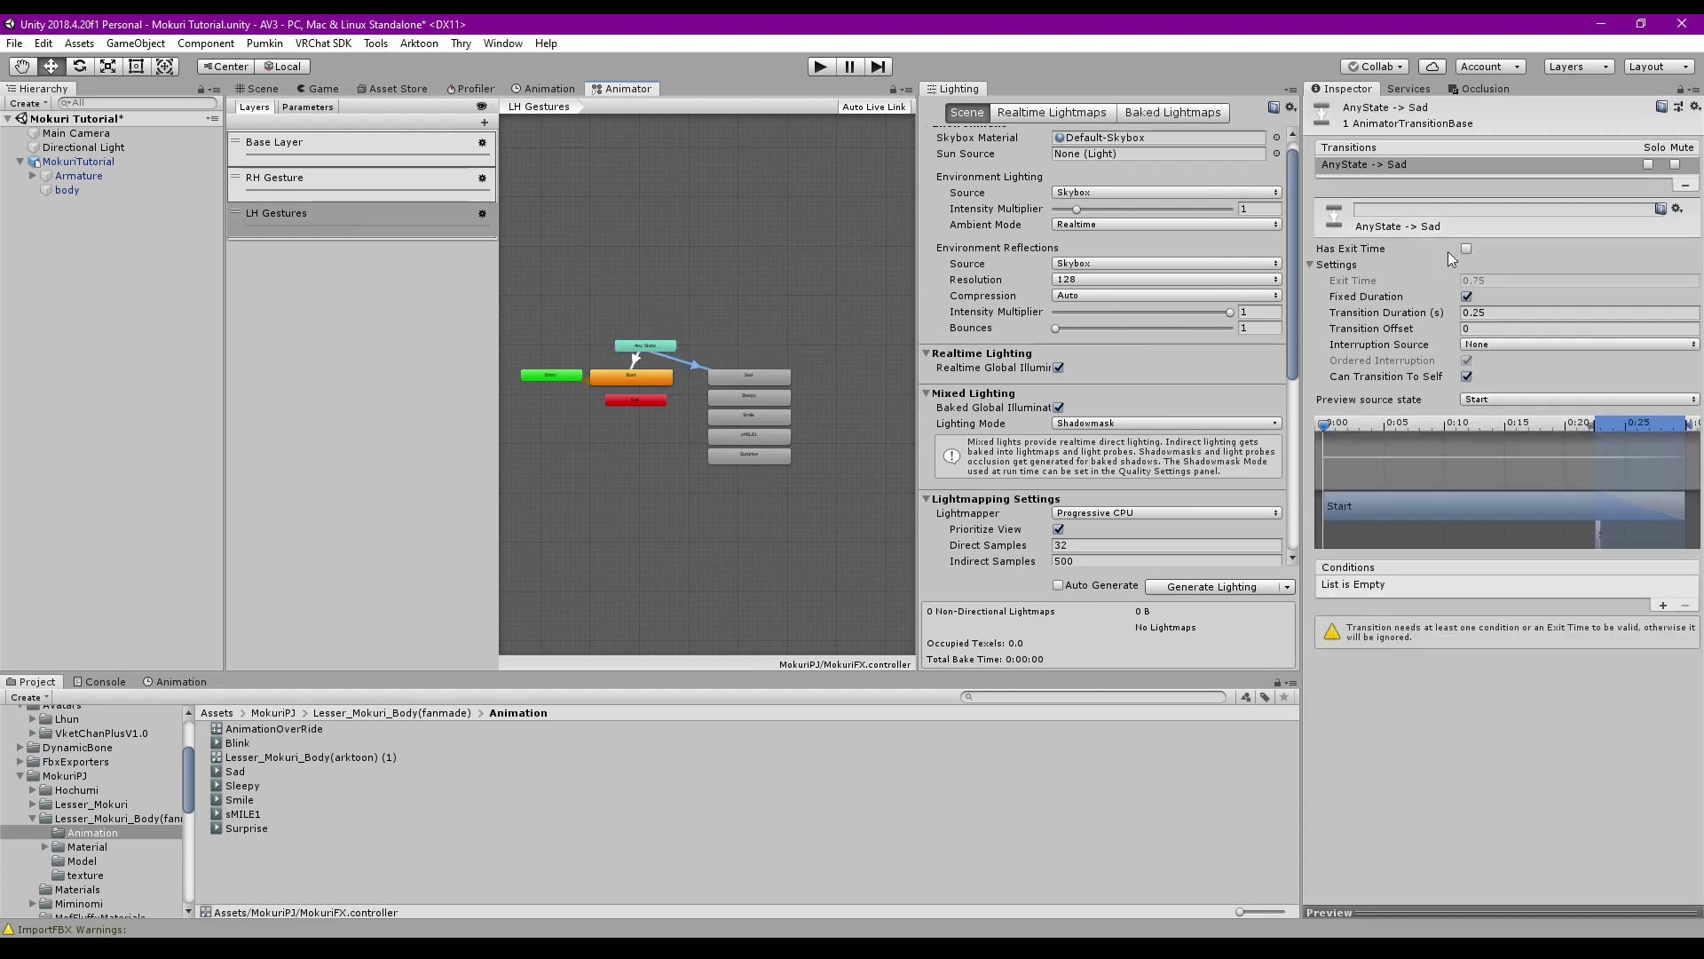
Give Any State→Sad a 0.1 s duration and a GestureLeft Equals 5 condition
click(1511, 312)
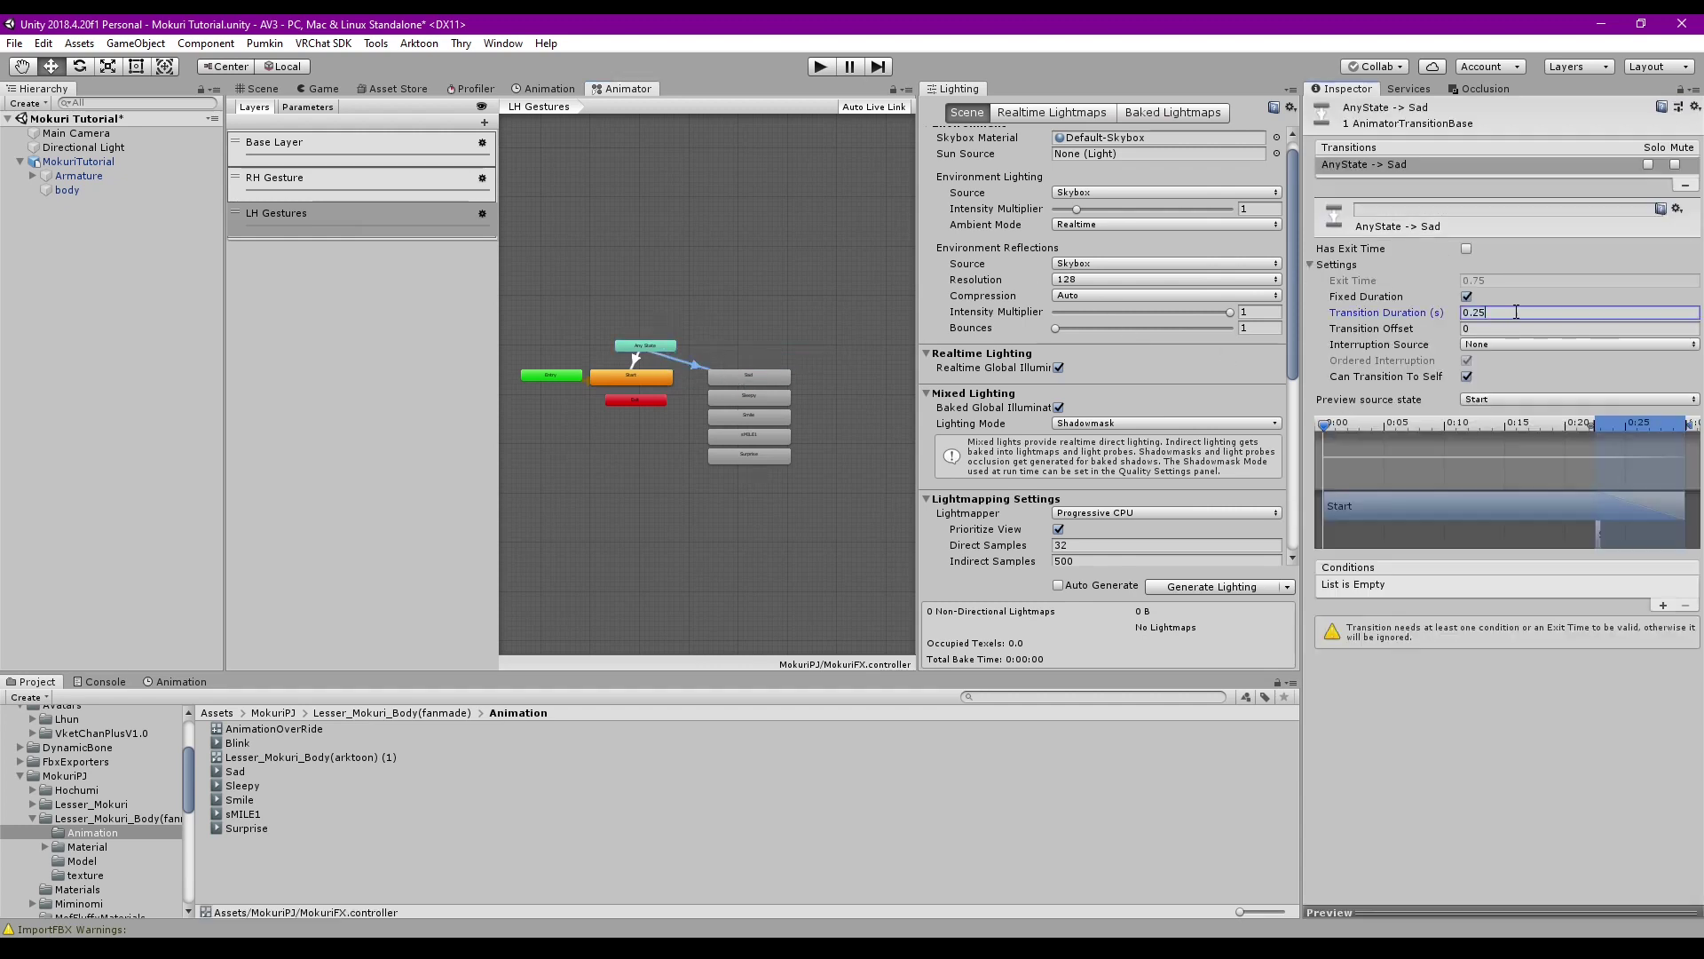
key(BackSpace)
key(BackSpace)
text(1)
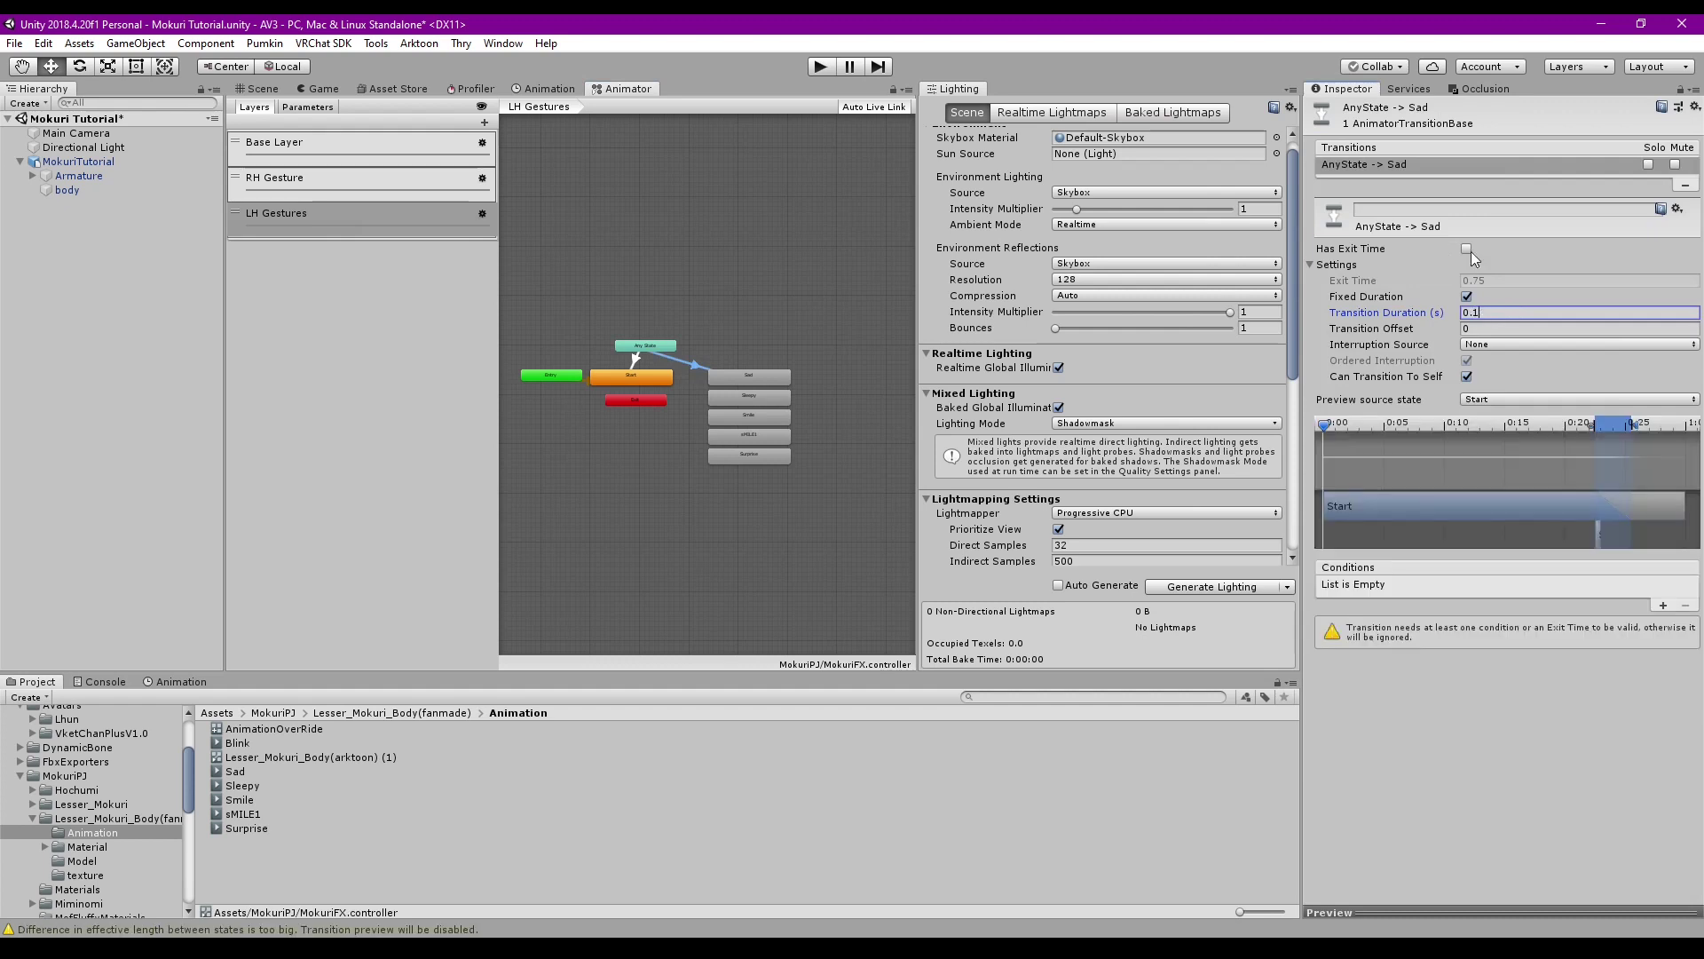
key(Return)
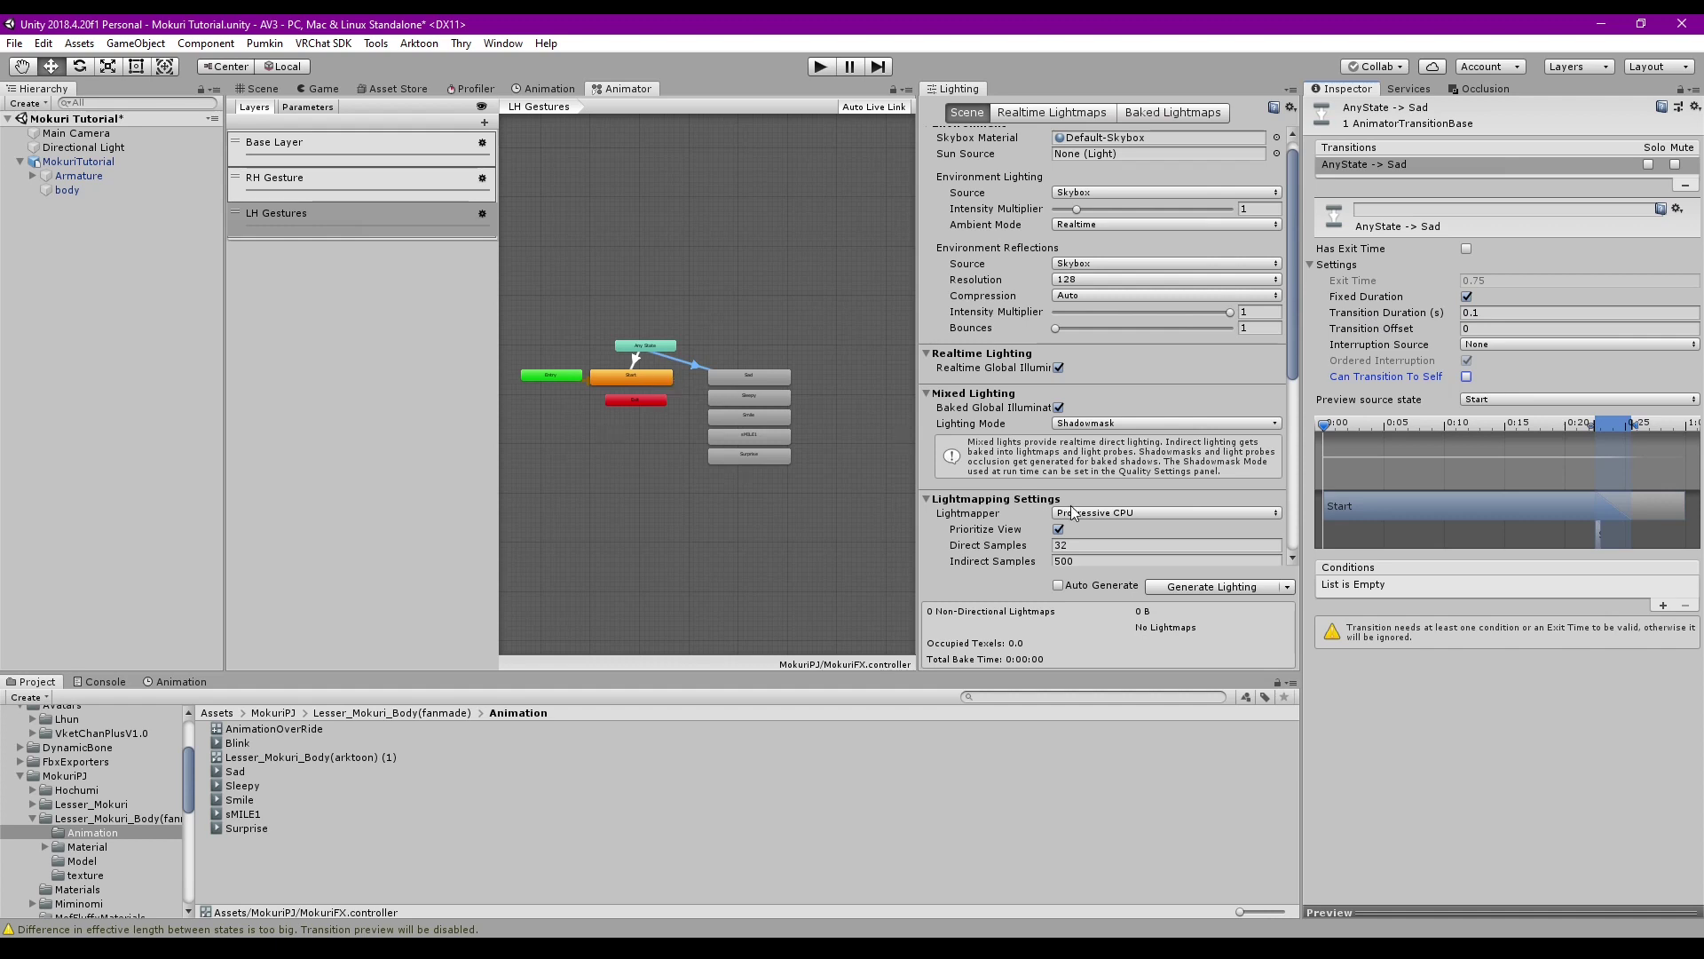
click(1664, 605)
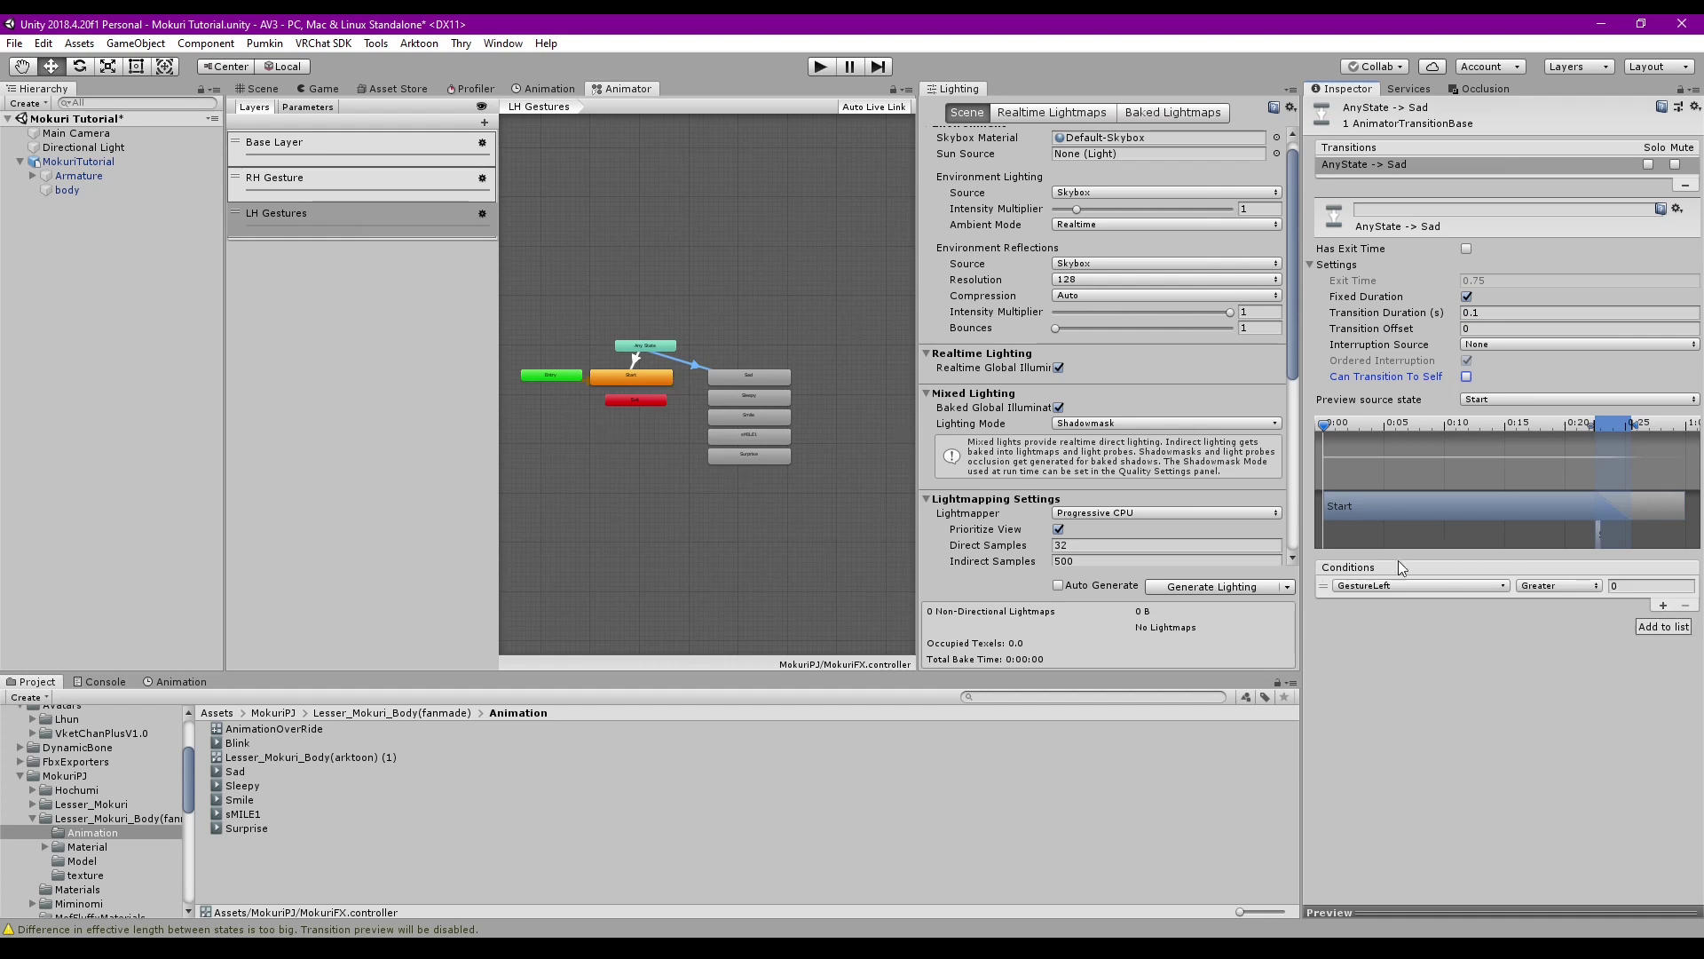
click(1570, 586)
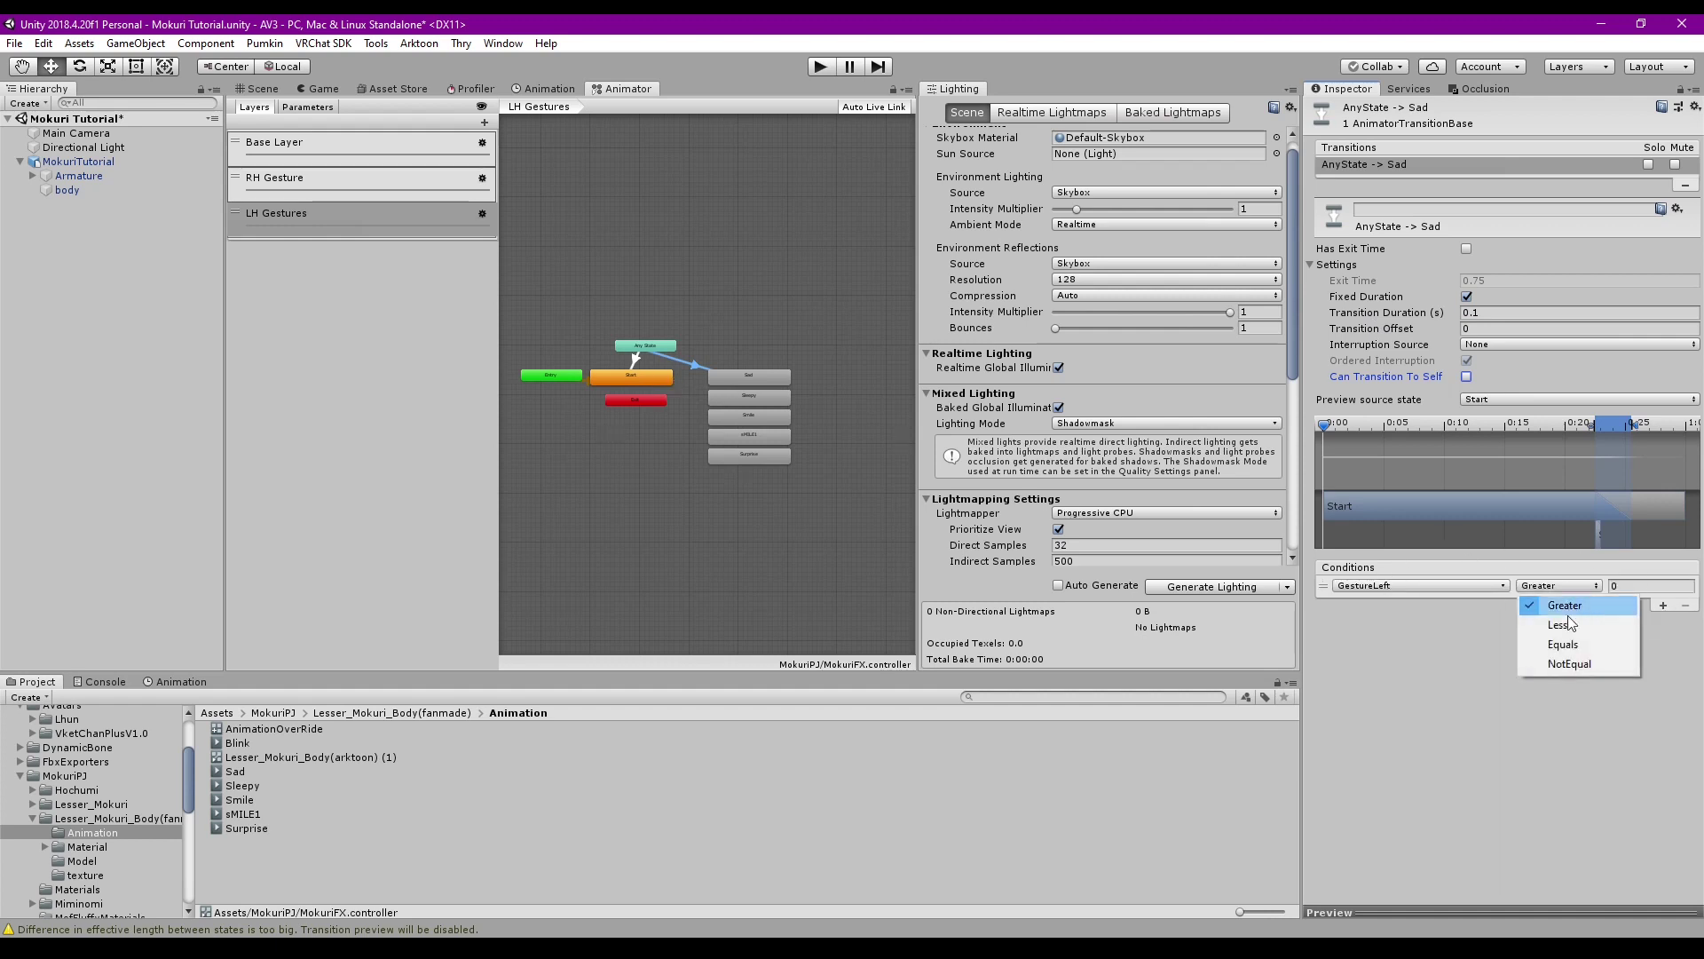
click(1561, 643)
click(1638, 584)
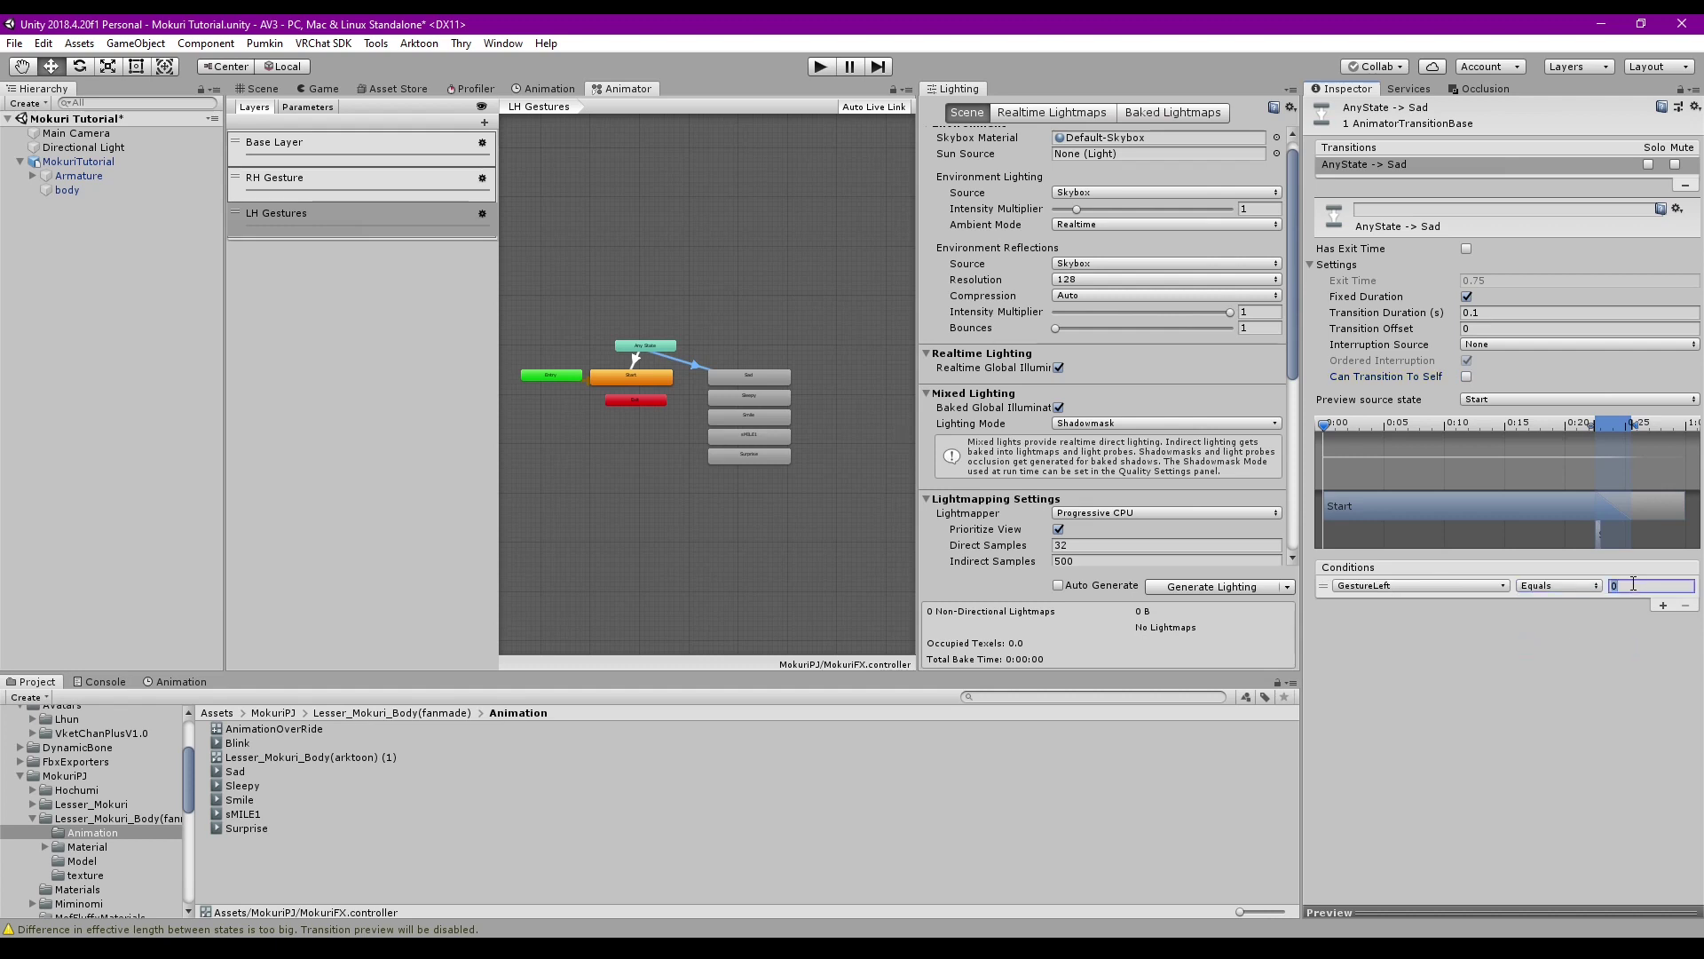
click(1489, 699)
Link Any State to Sleepy with 0.1 s duration, no self-transition, and a GestureLeft condition
click(670, 350)
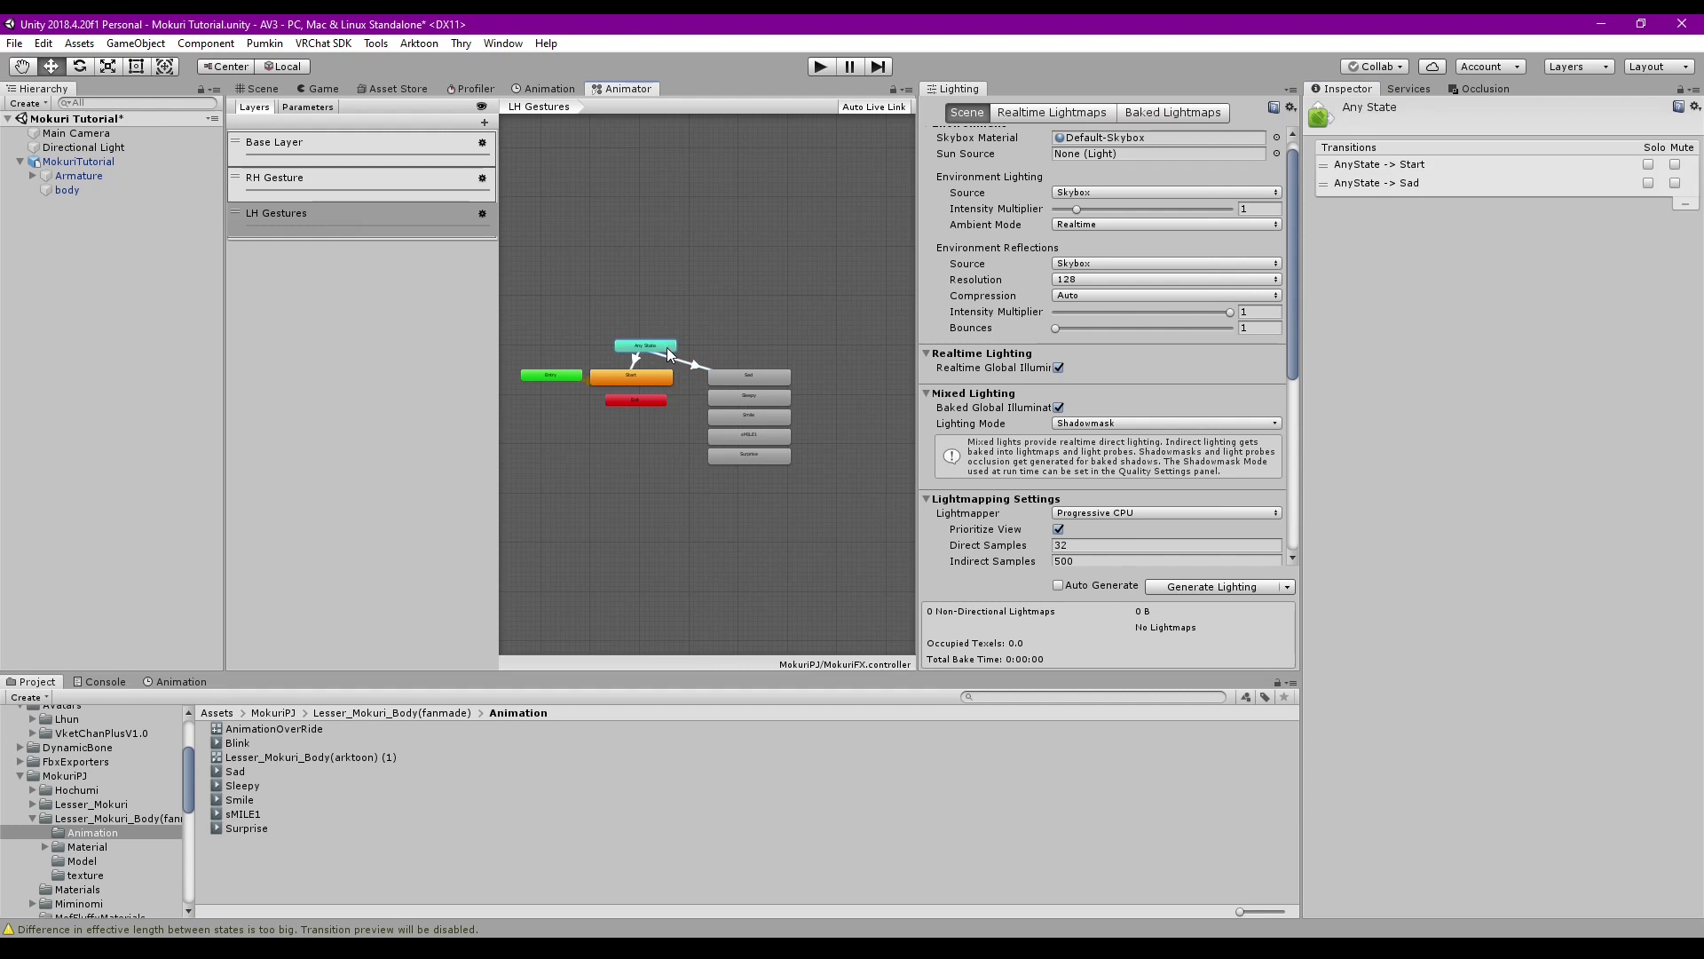
right_click(670, 354)
click(719, 361)
click(738, 401)
click(751, 395)
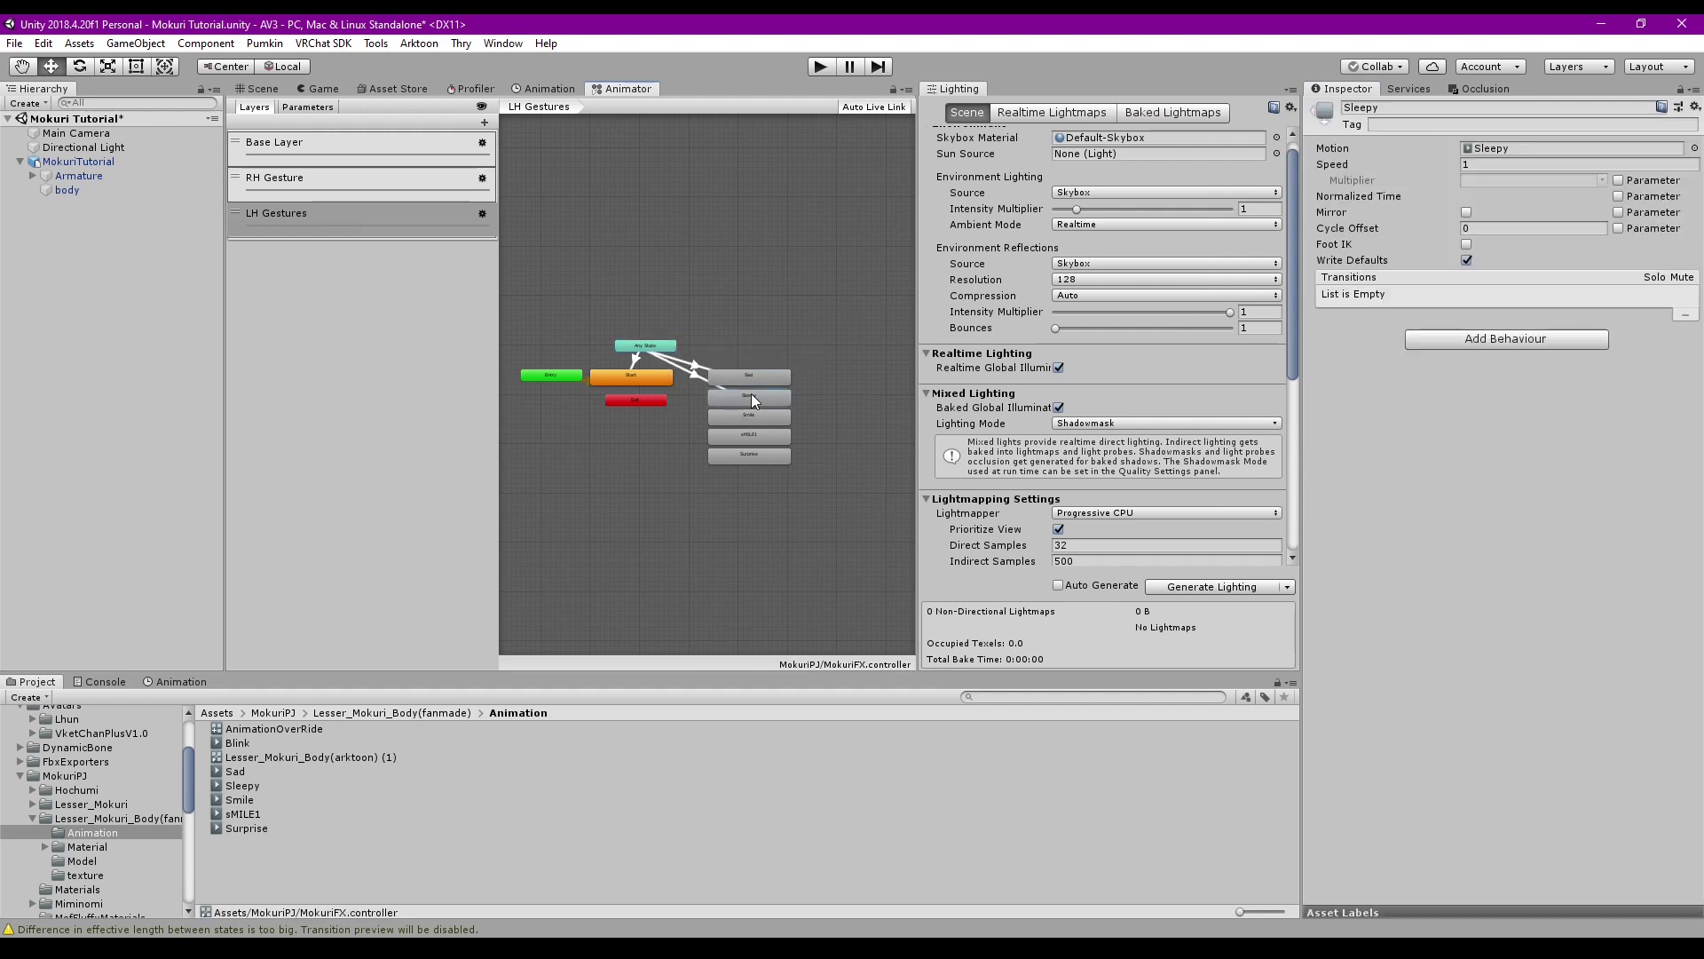
click(699, 380)
click(1522, 312)
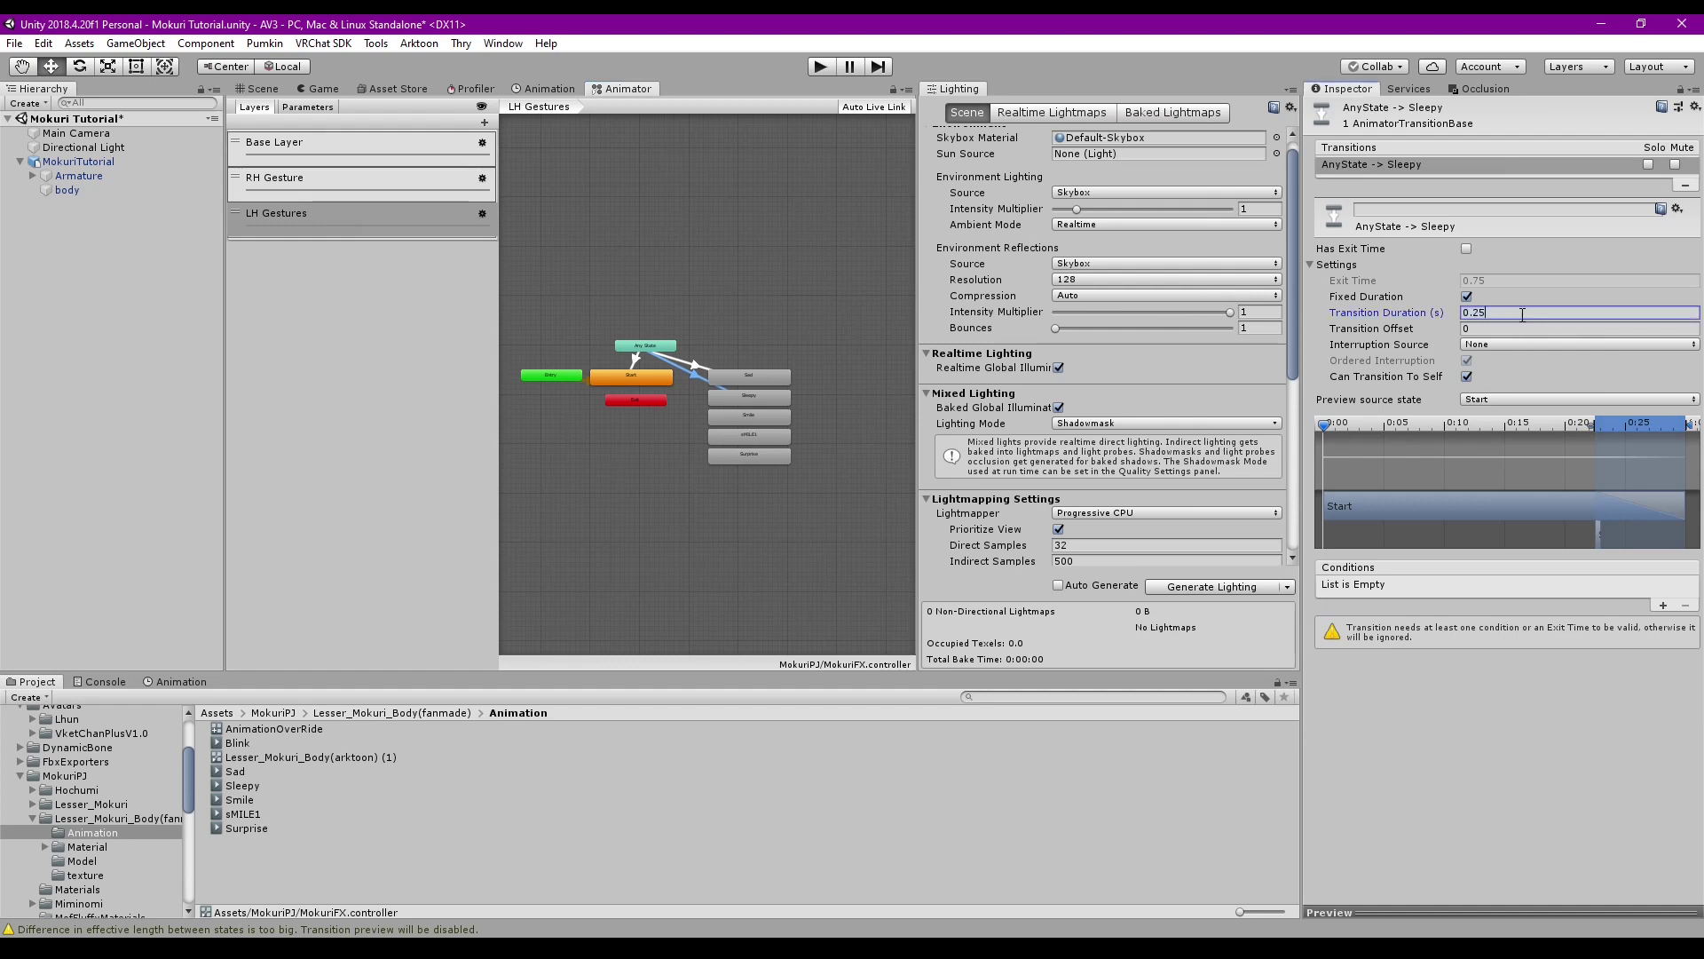
key(BackSpace)
key(BackSpace)
text(1)
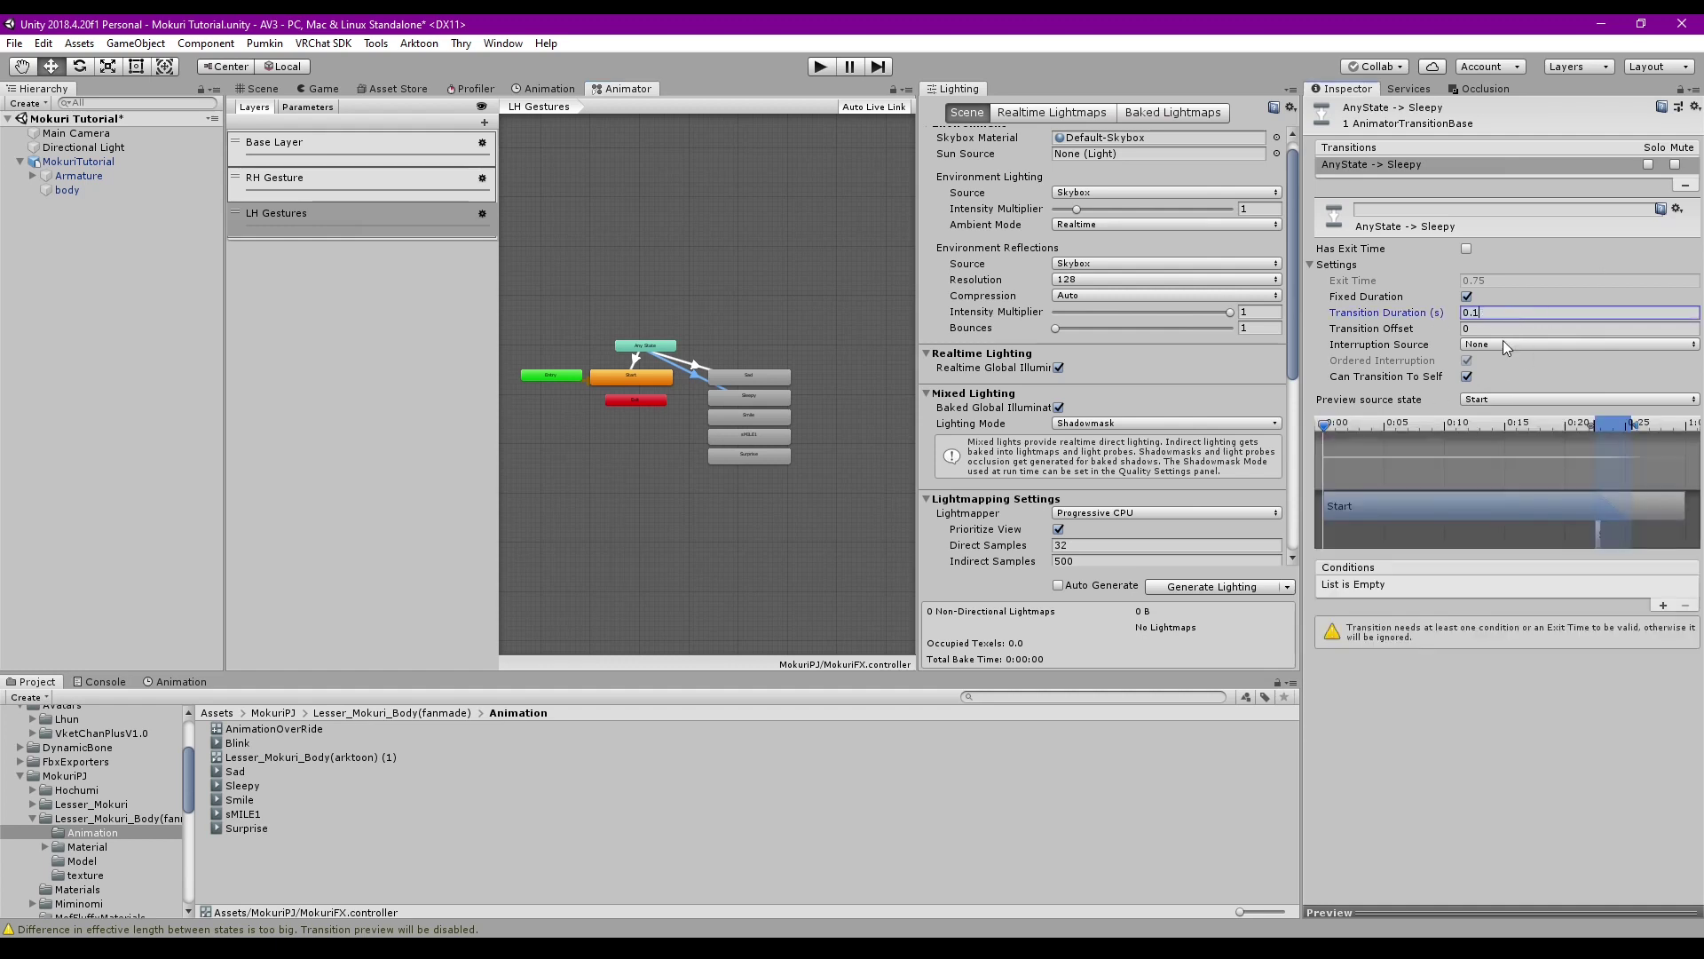
click(1466, 377)
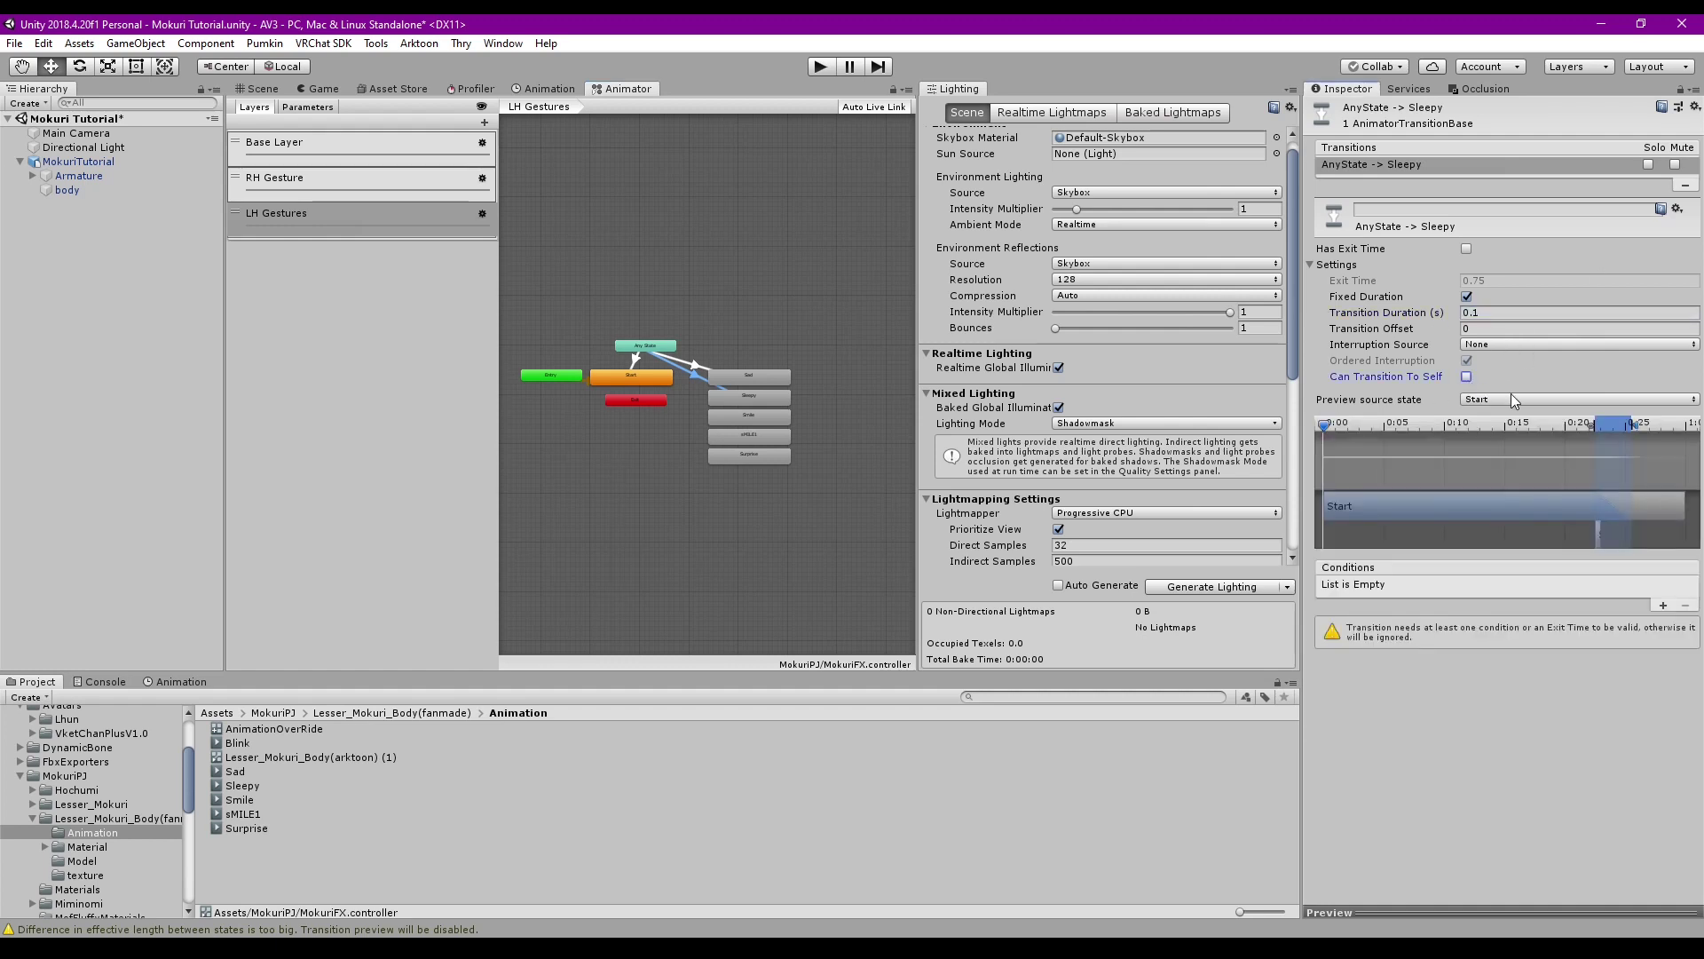
click(1664, 606)
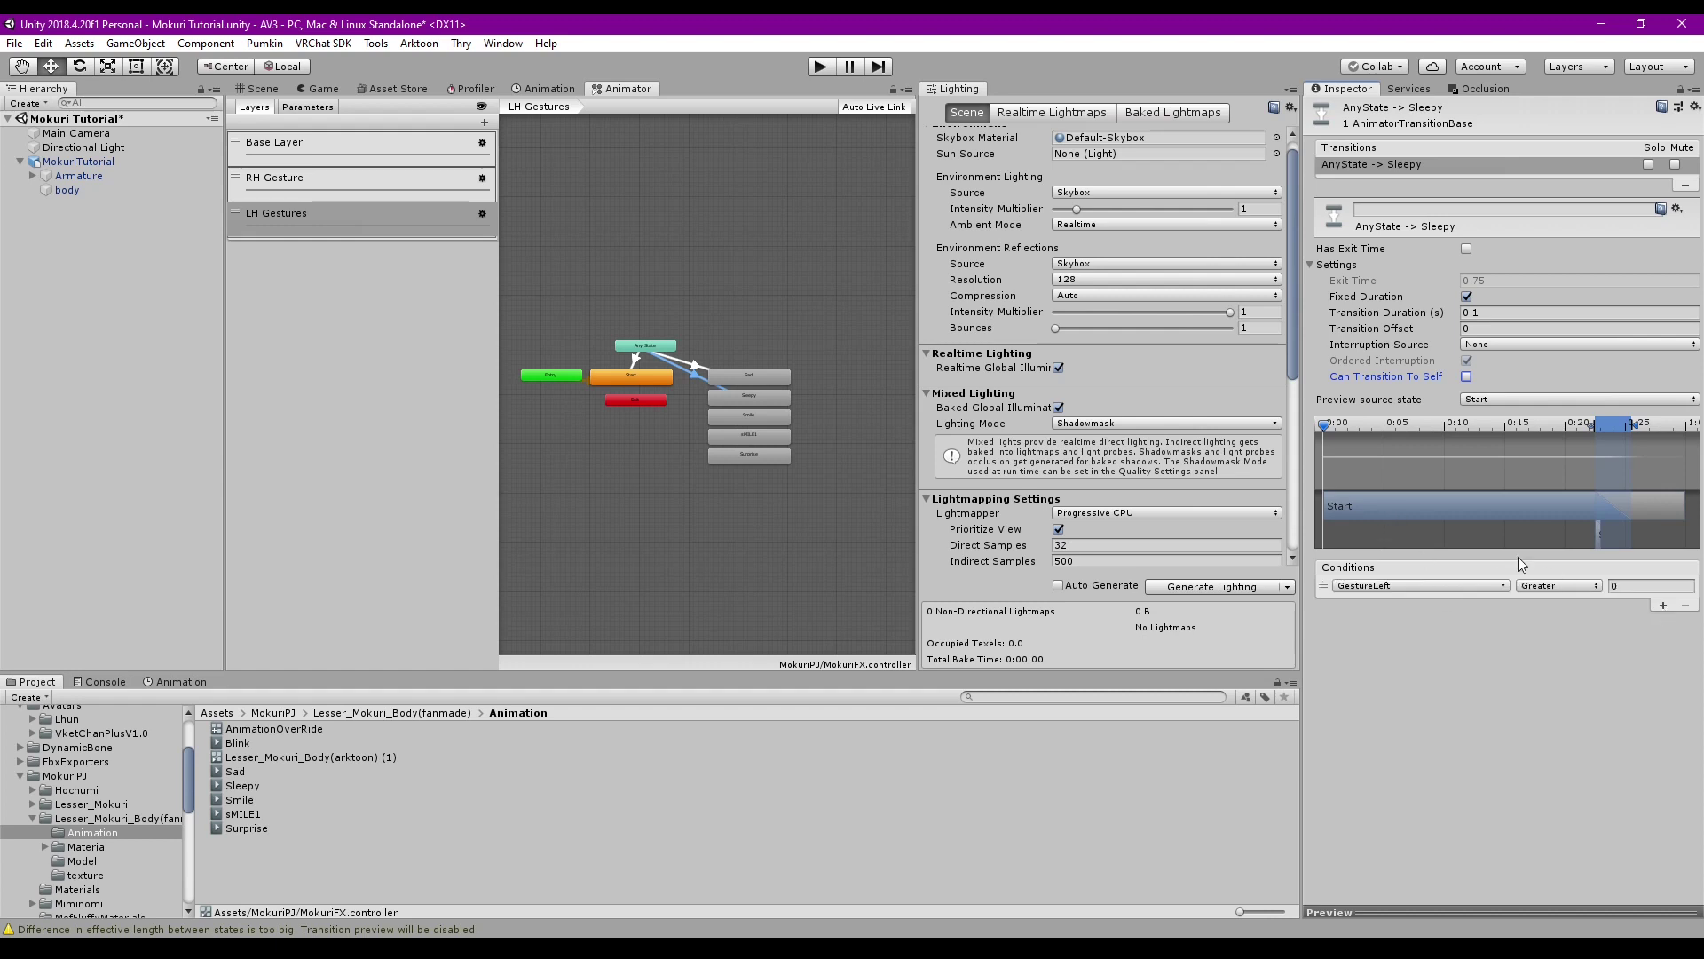
click(724, 440)
Set the Any State→Start transition to 0.1 s and disable Can Transition To Self
click(625, 361)
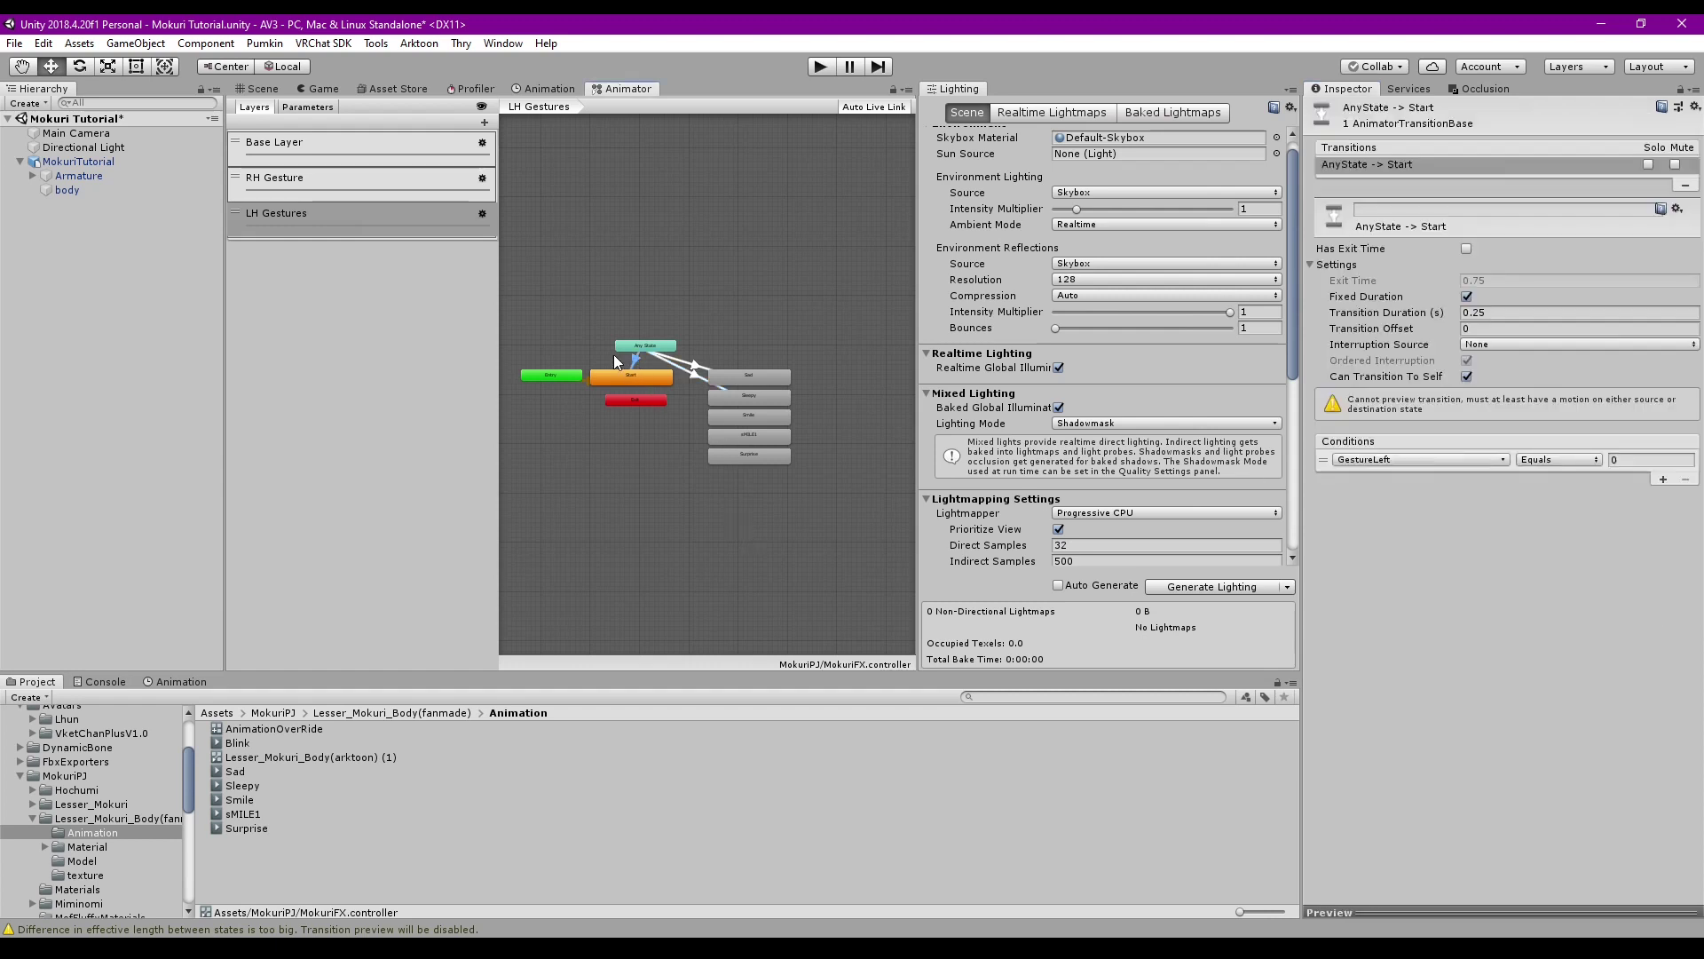
click(1500, 315)
key(BackSpace)
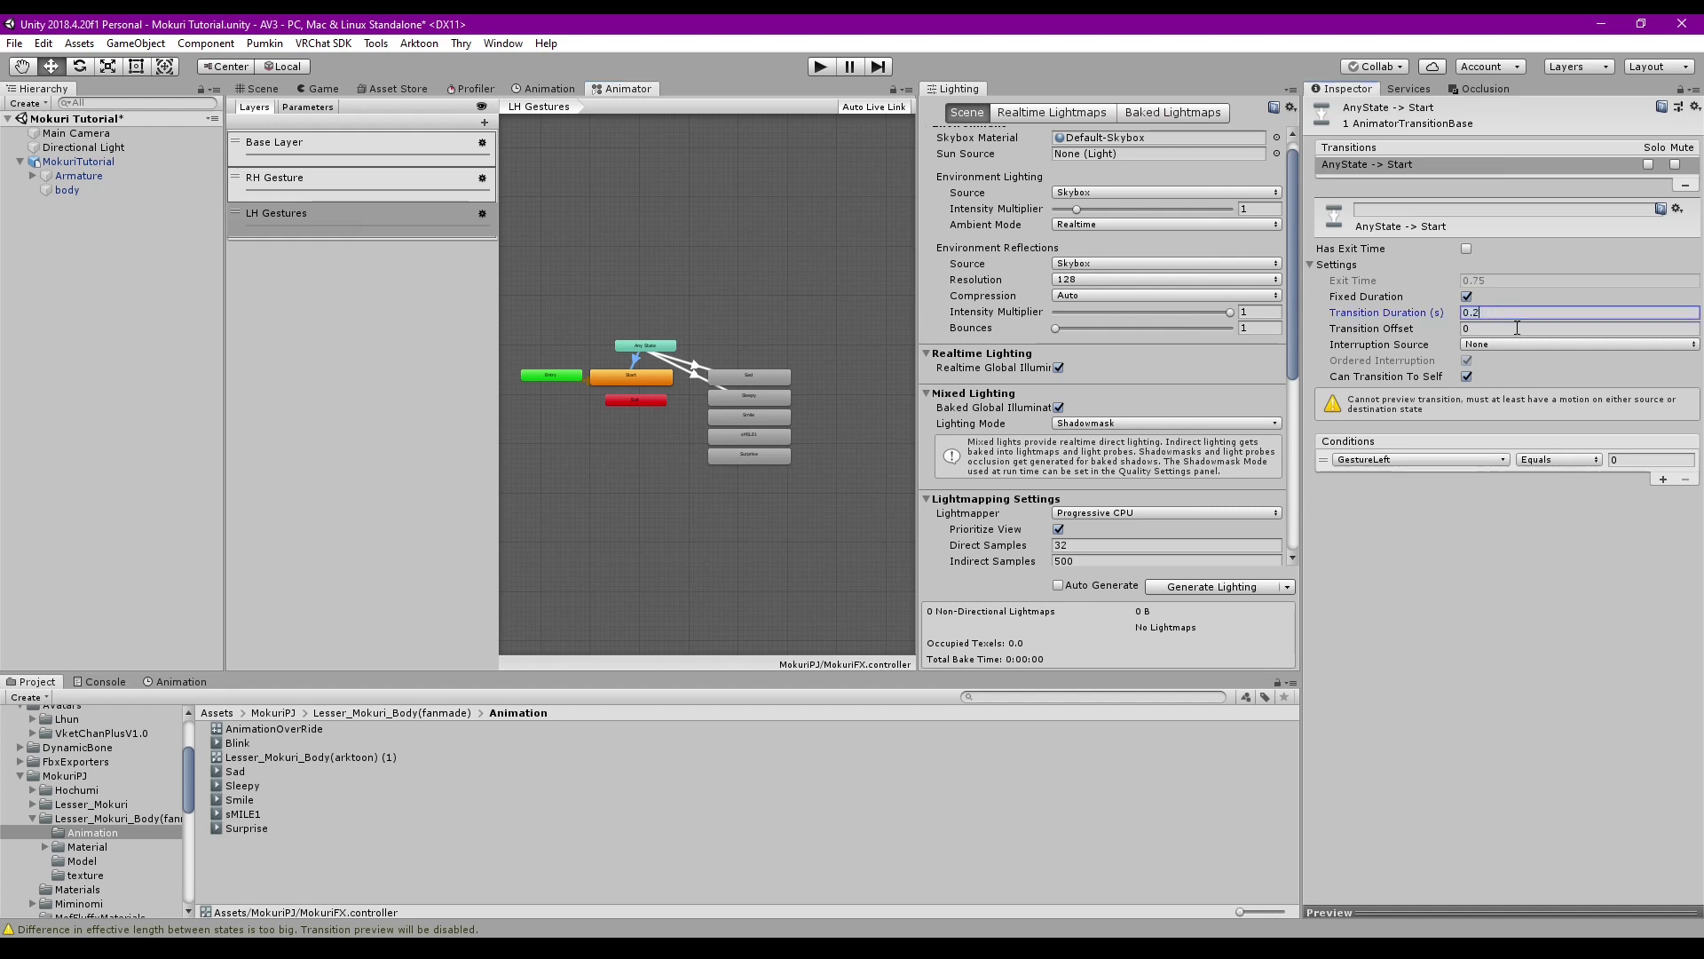
right_click(1517, 327)
click(1556, 373)
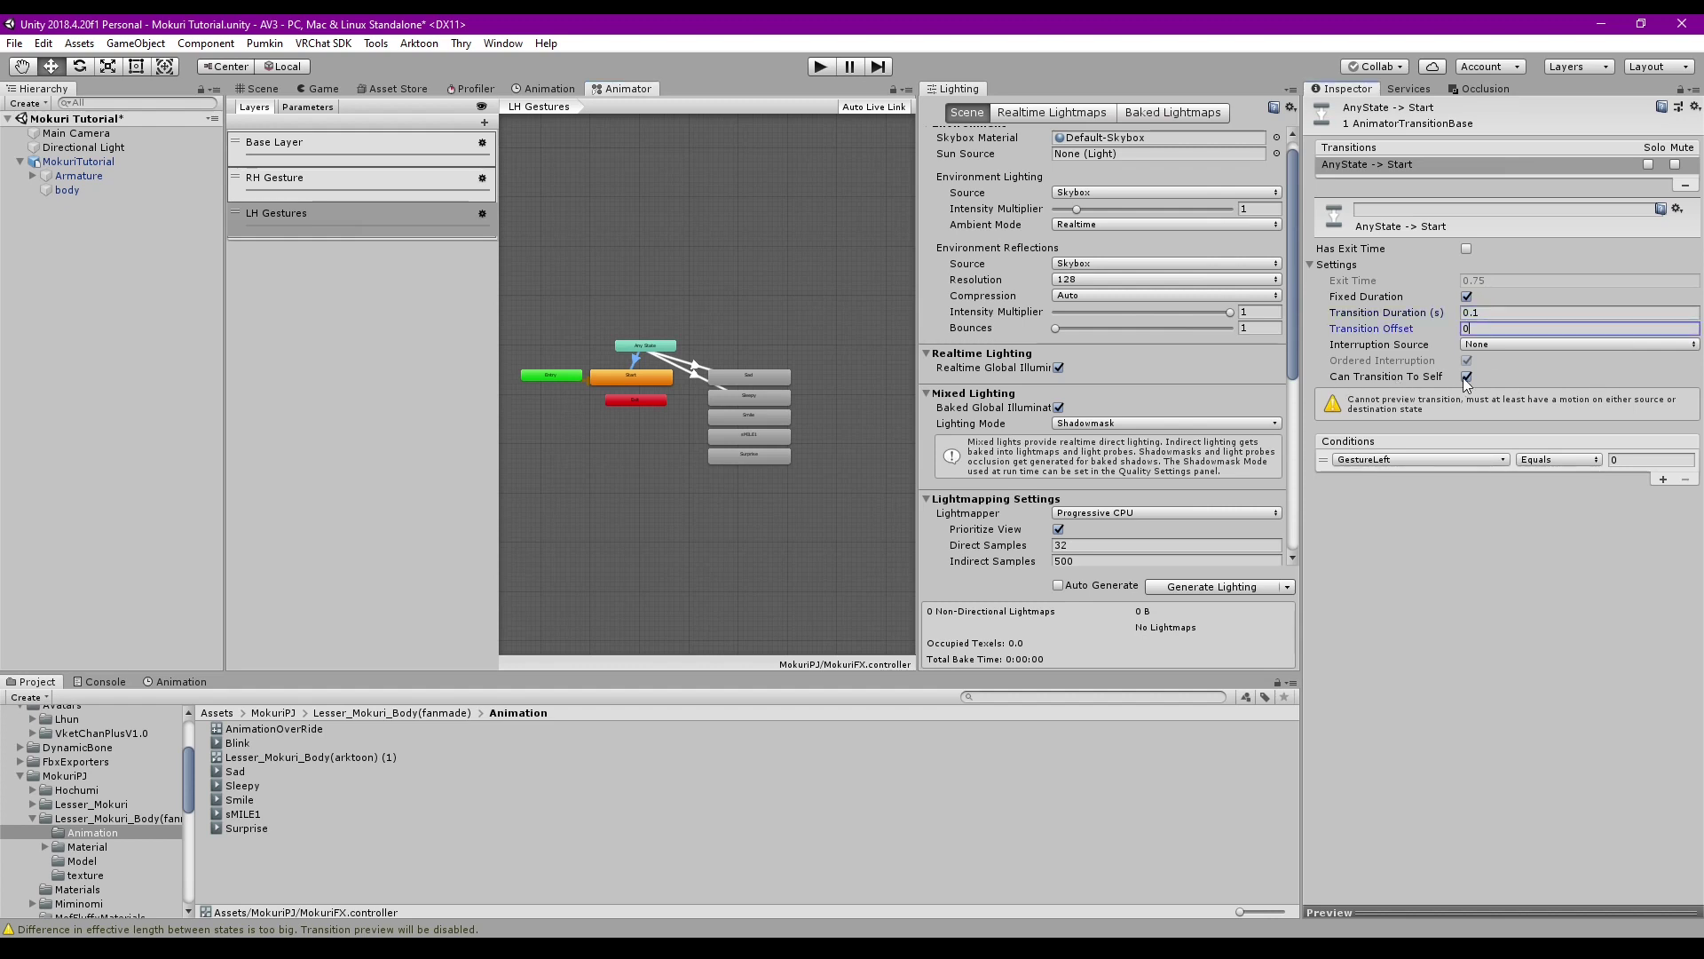
click(1467, 377)
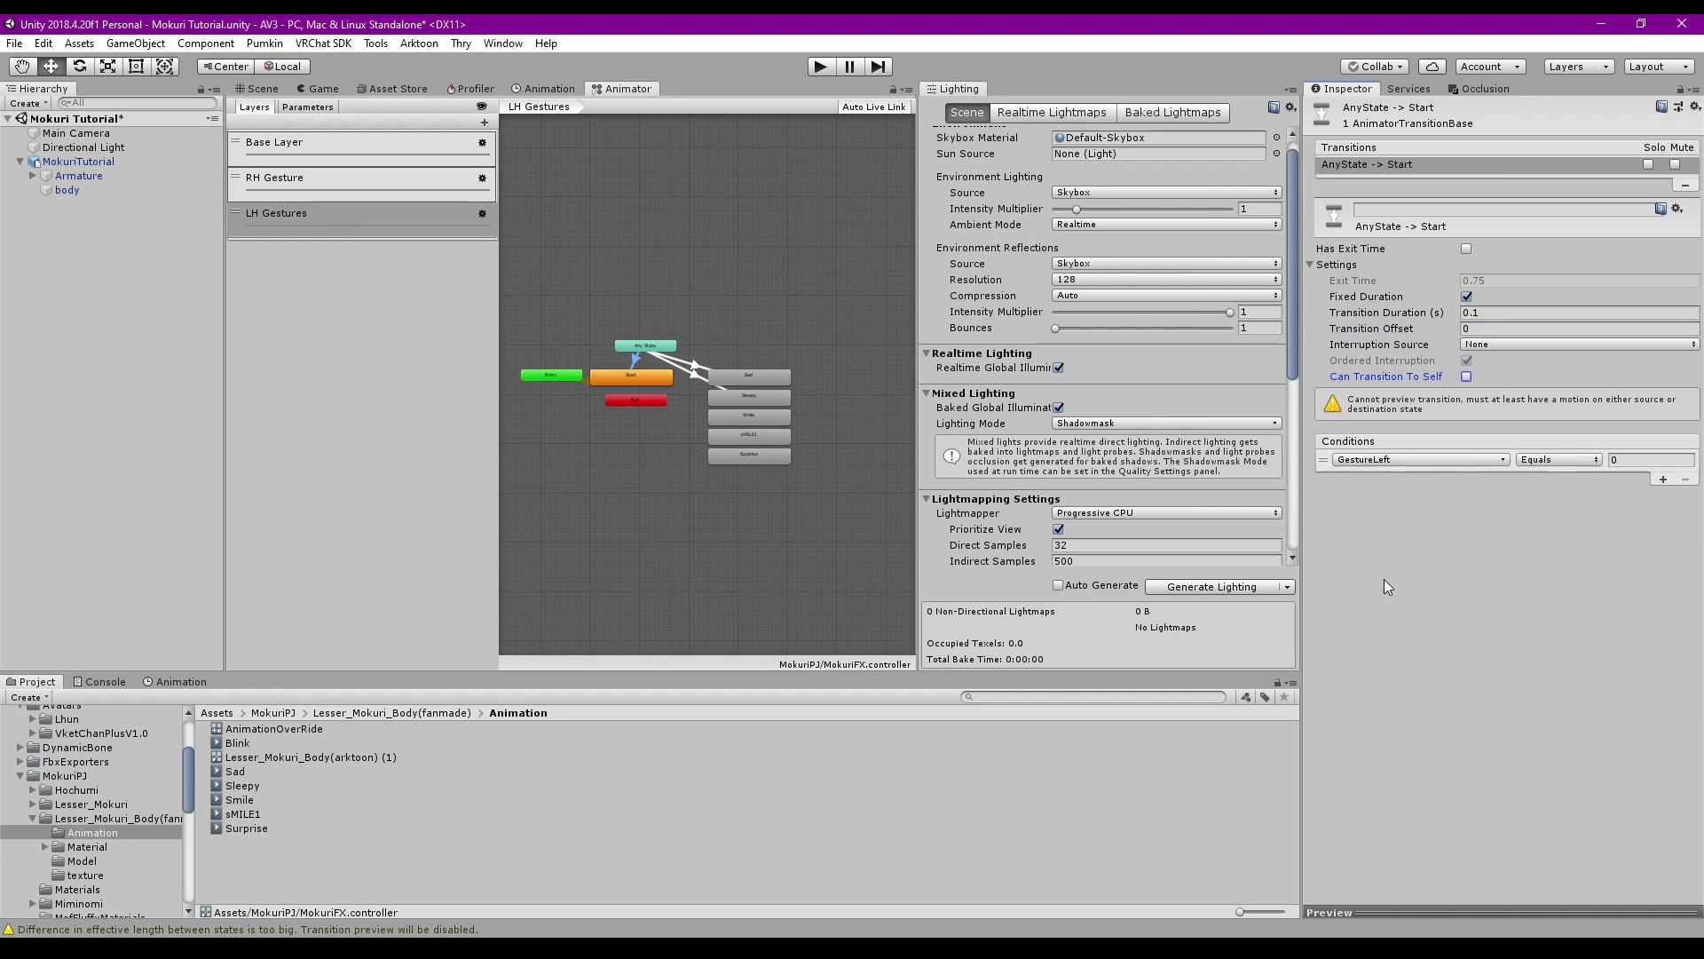
Set Any State→Smile to 0.1 s, no self-transition, with a GestureLeft condition
click(797, 402)
click(701, 387)
click(1535, 307)
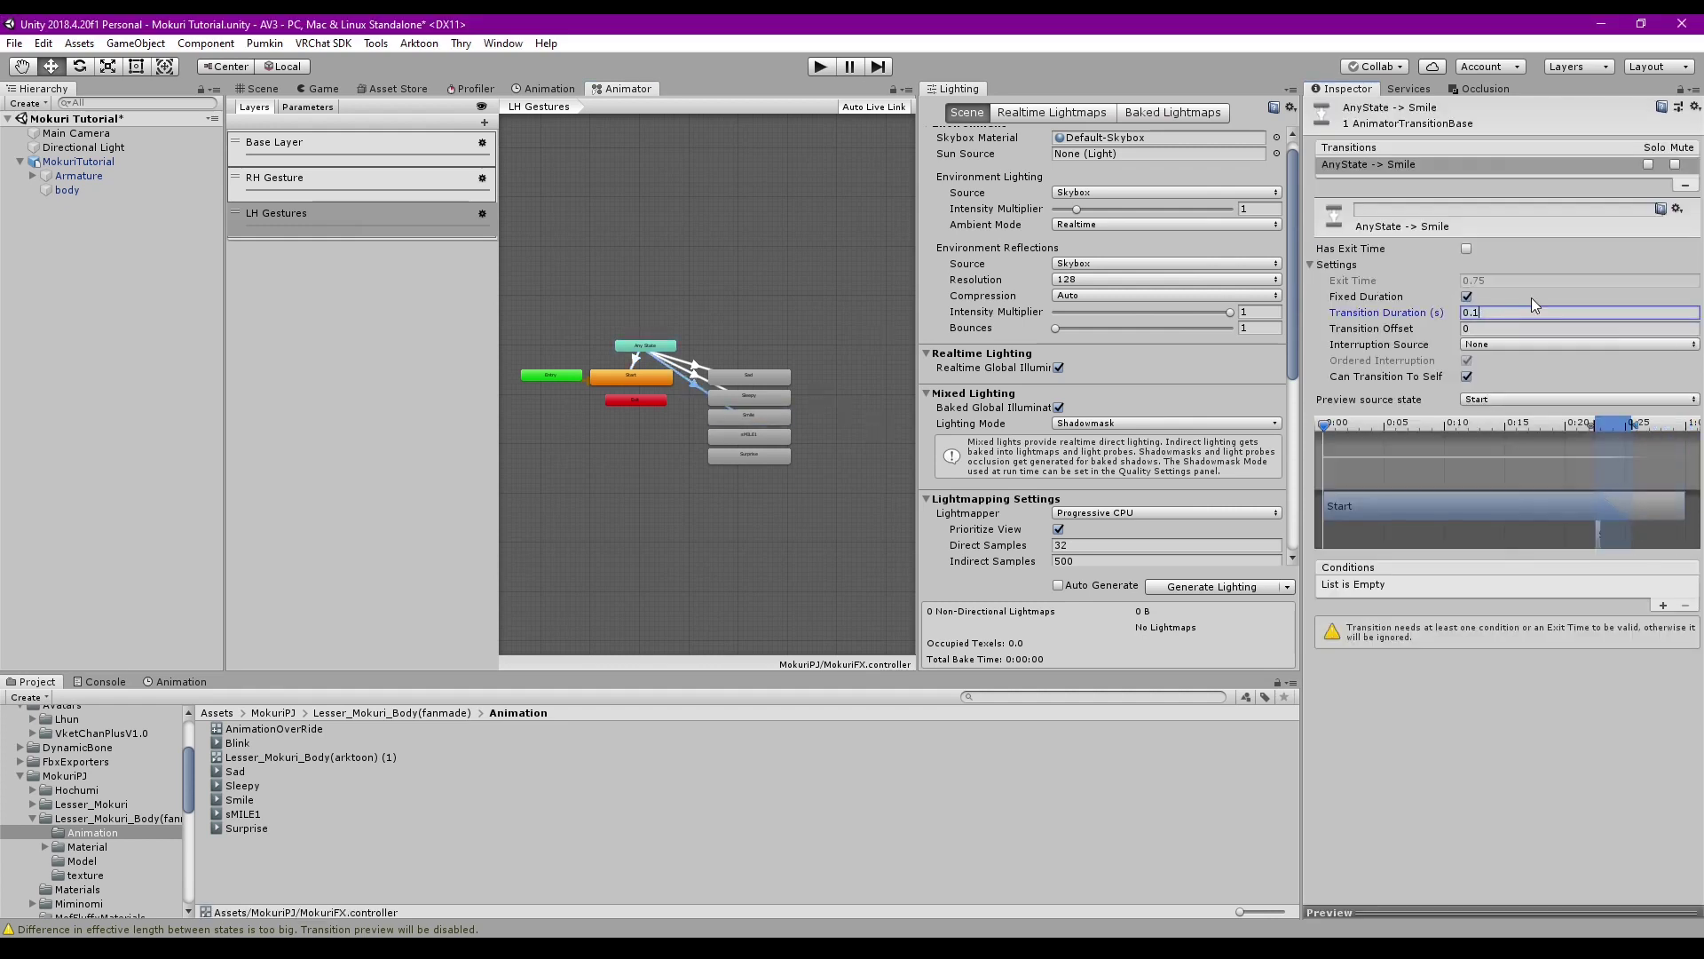
click(1466, 376)
click(1663, 604)
click(1656, 586)
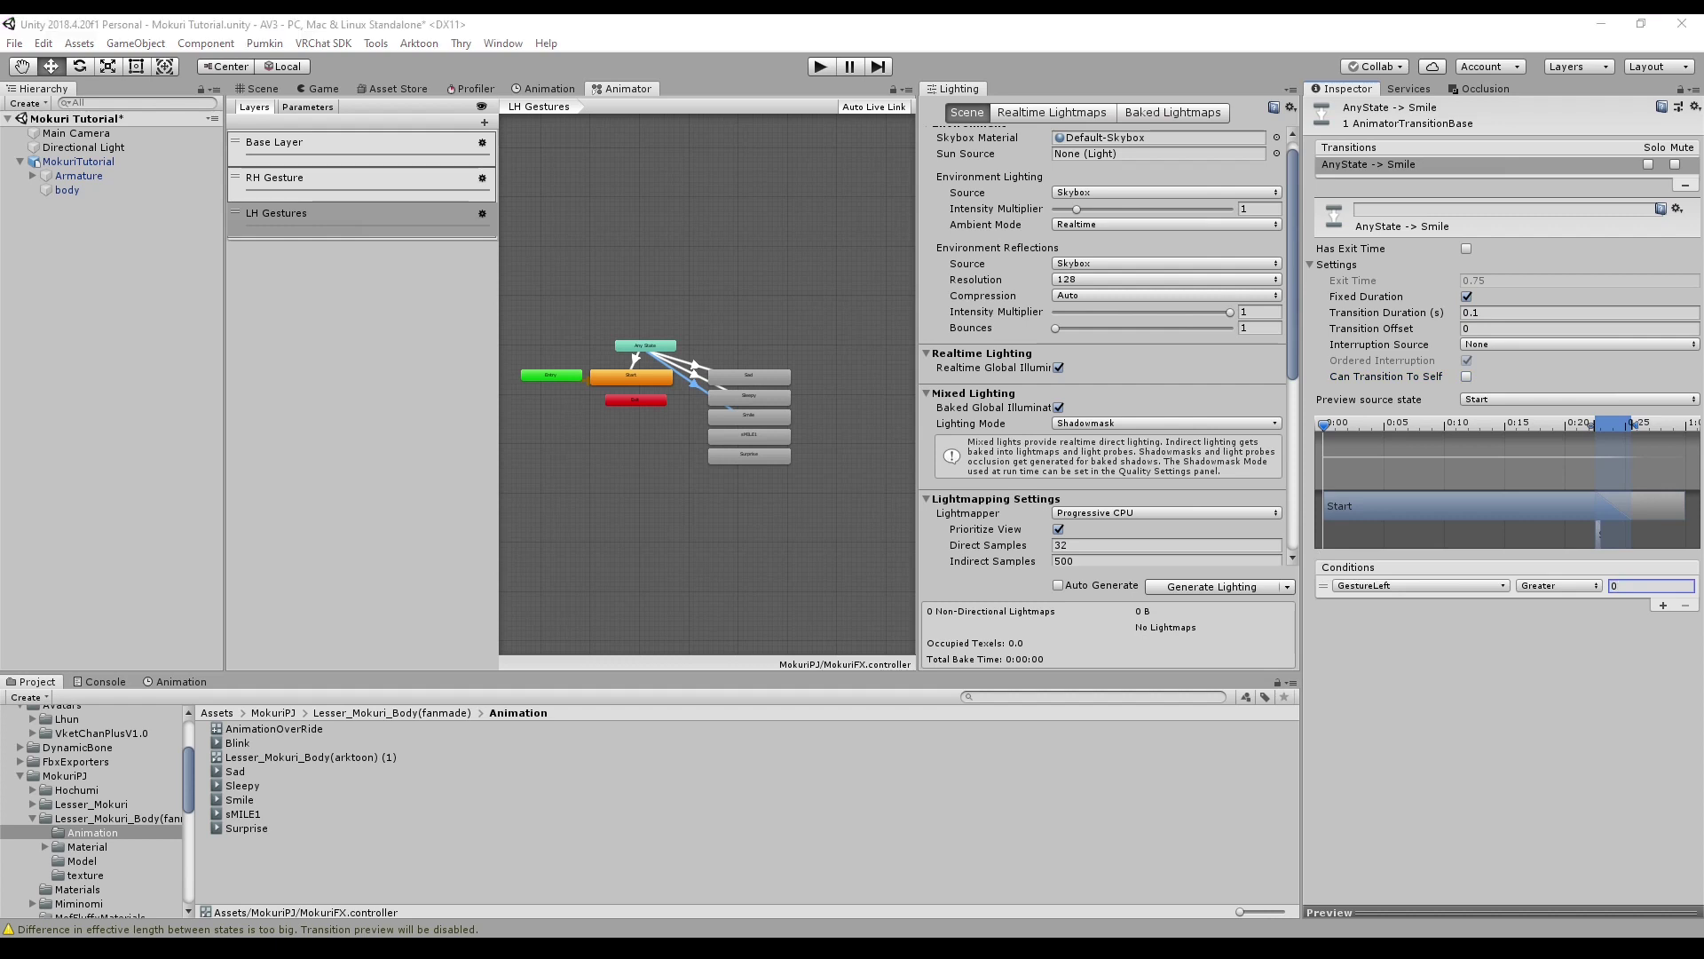
Set Any State→Surprise to 0.1 s, no self-transition, with a GestureLeft Equals 3 condition
click(721, 425)
click(1503, 311)
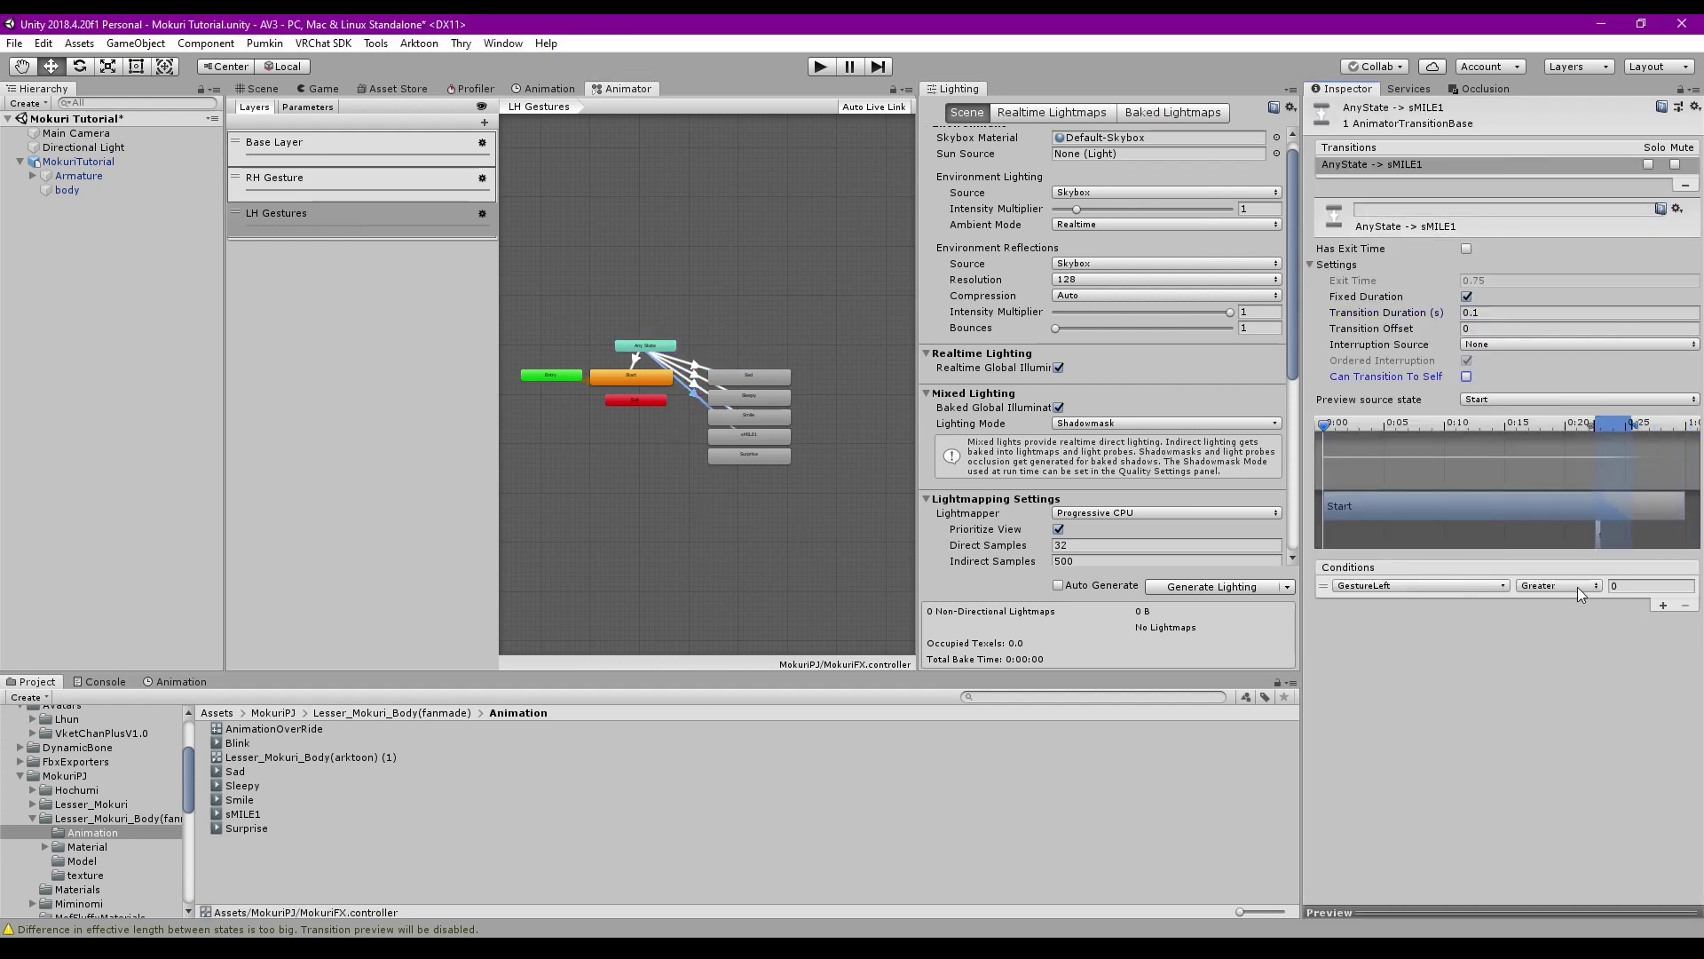
click(696, 409)
click(1524, 312)
text(0.1)
click(1467, 376)
click(1662, 605)
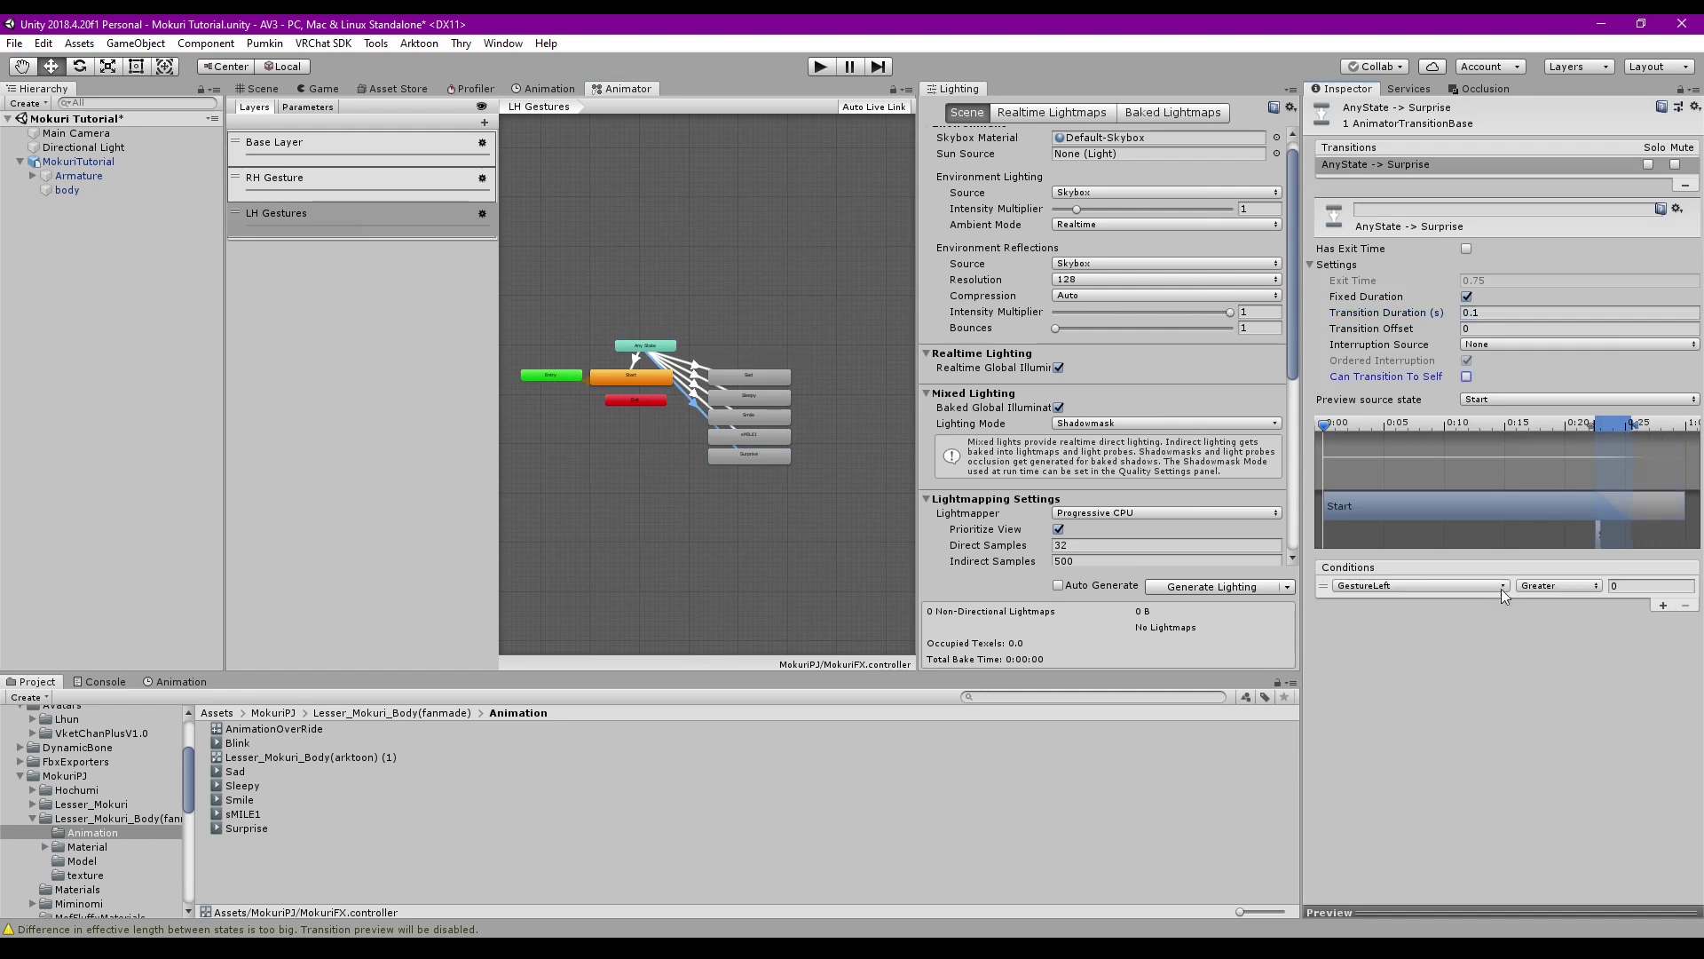
click(1560, 586)
click(1559, 619)
click(1651, 586)
text(3)
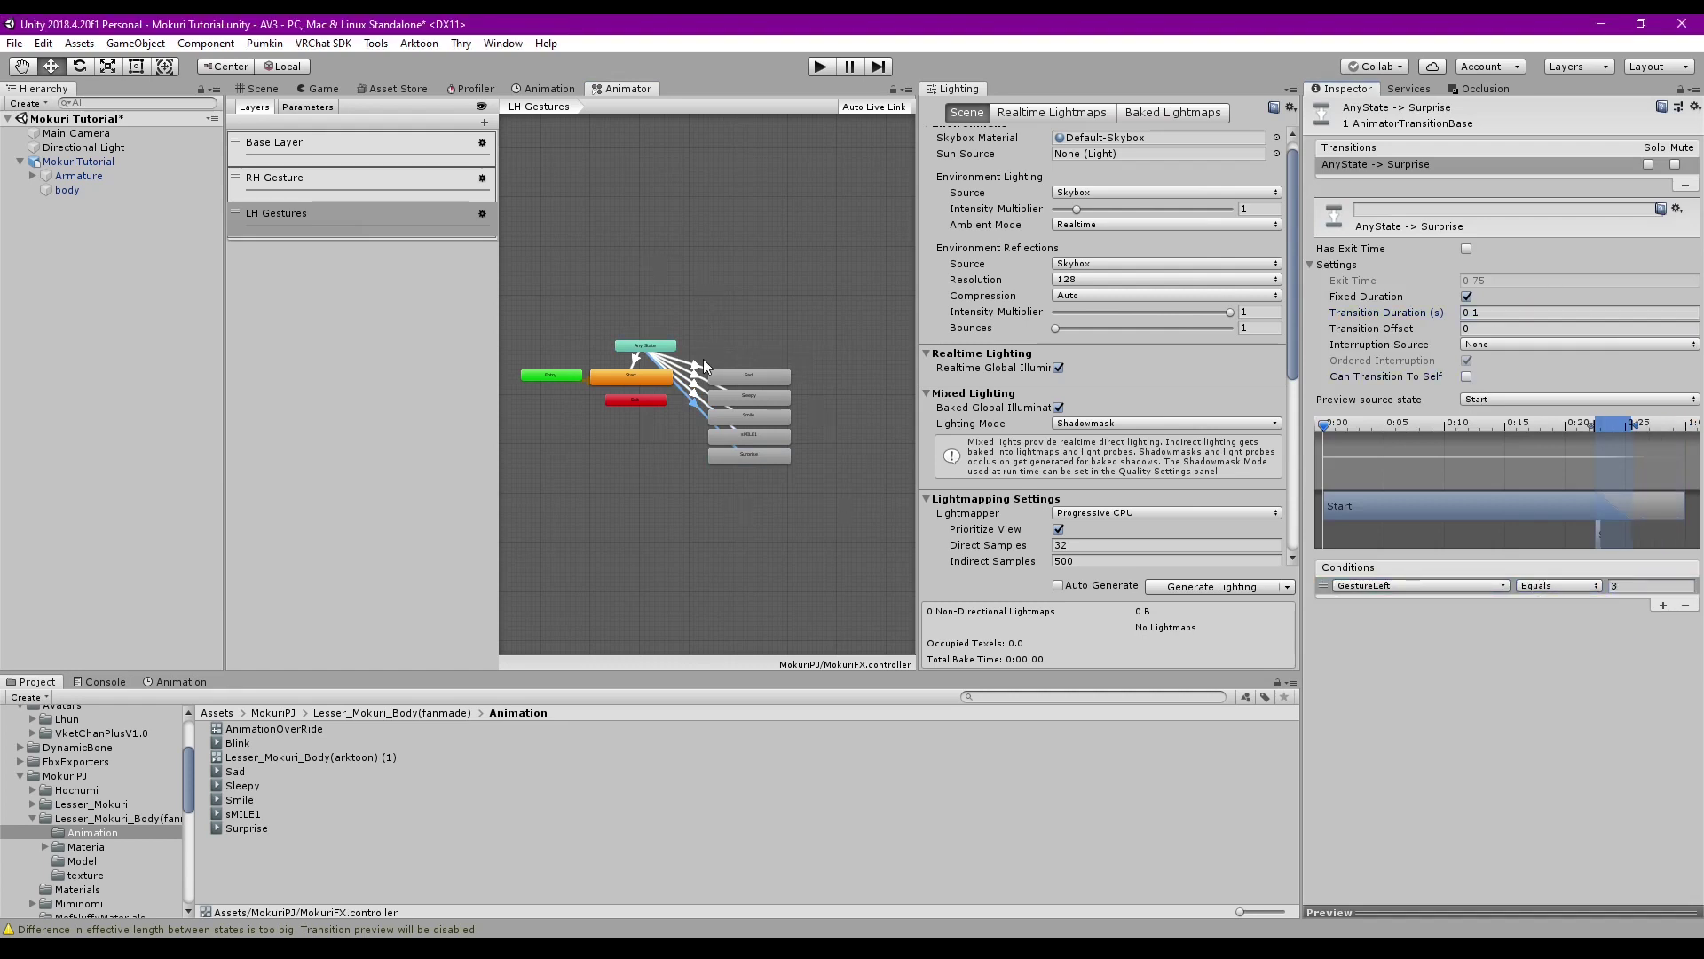
click(696, 391)
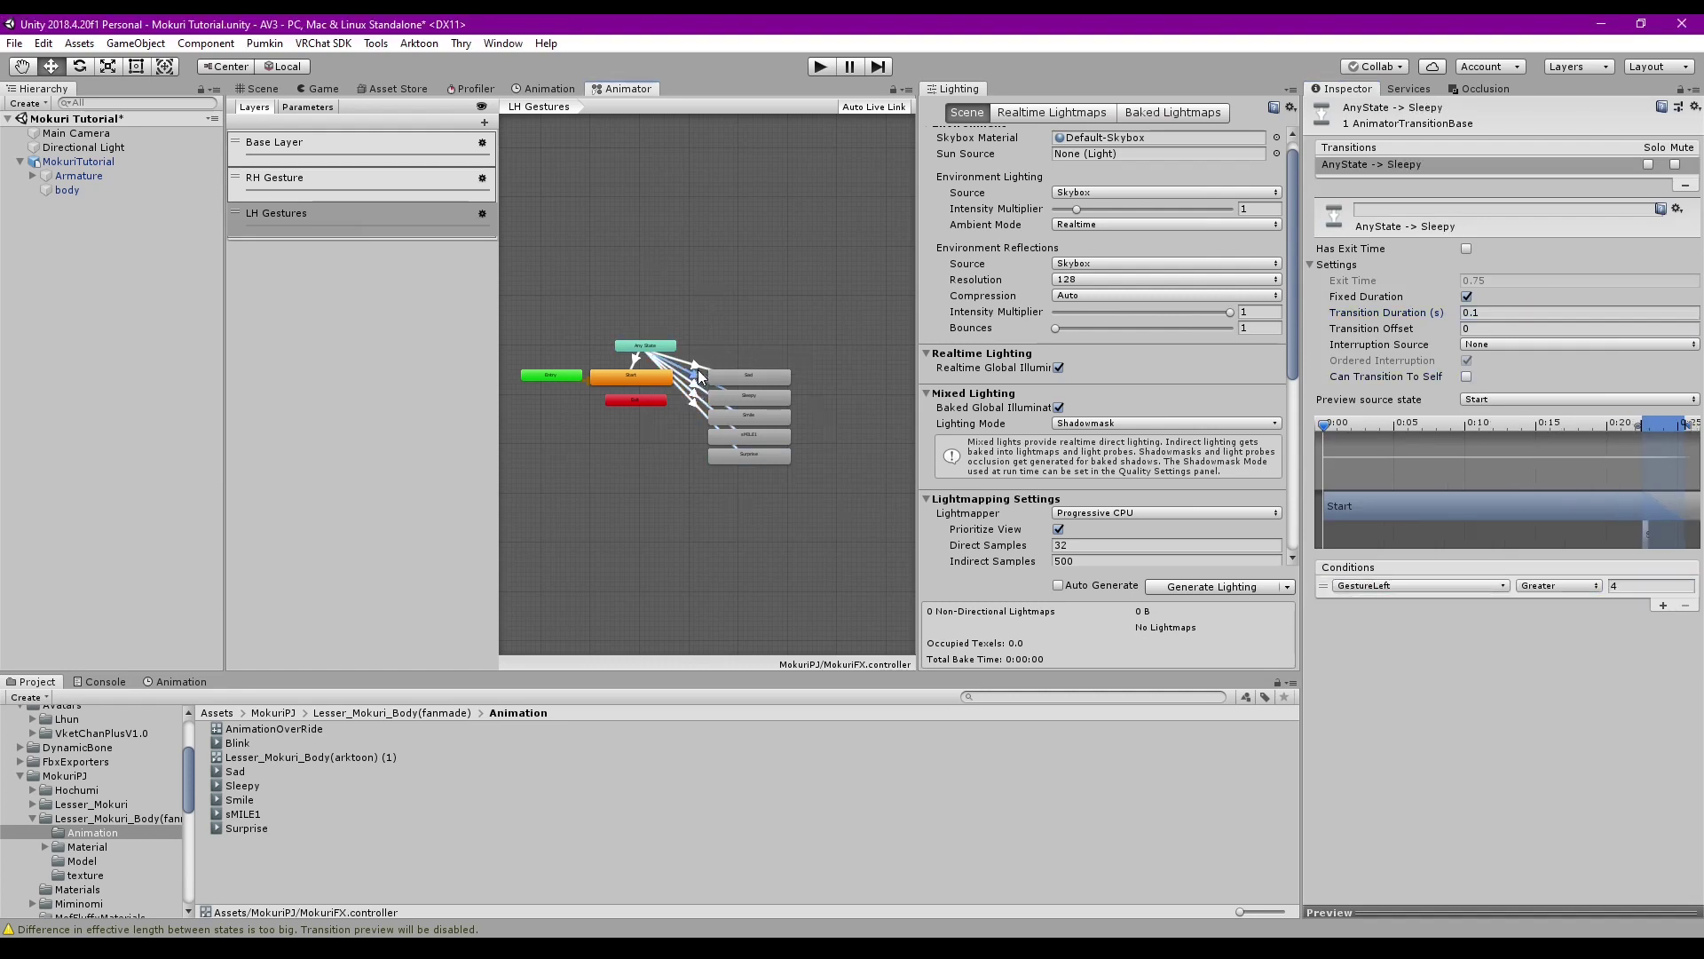
click(701, 367)
Create an empty state named Start in the RH Gesture layer beside Entry
click(355, 178)
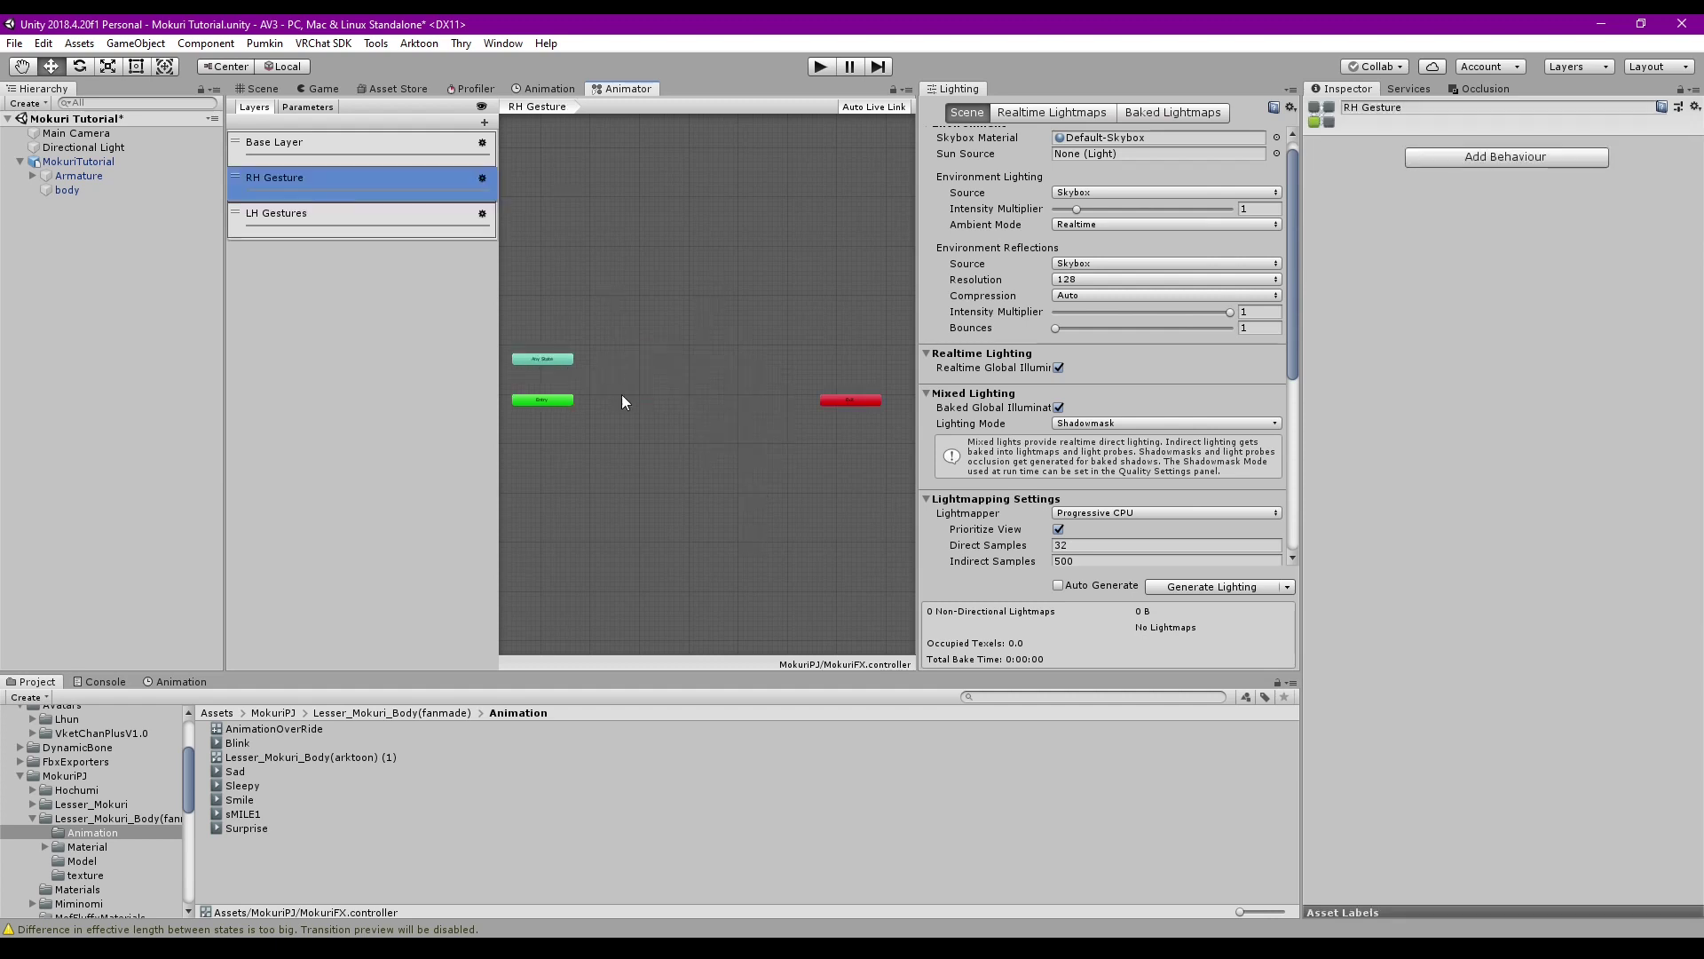
right_click(657, 357)
mouse_move(721, 374)
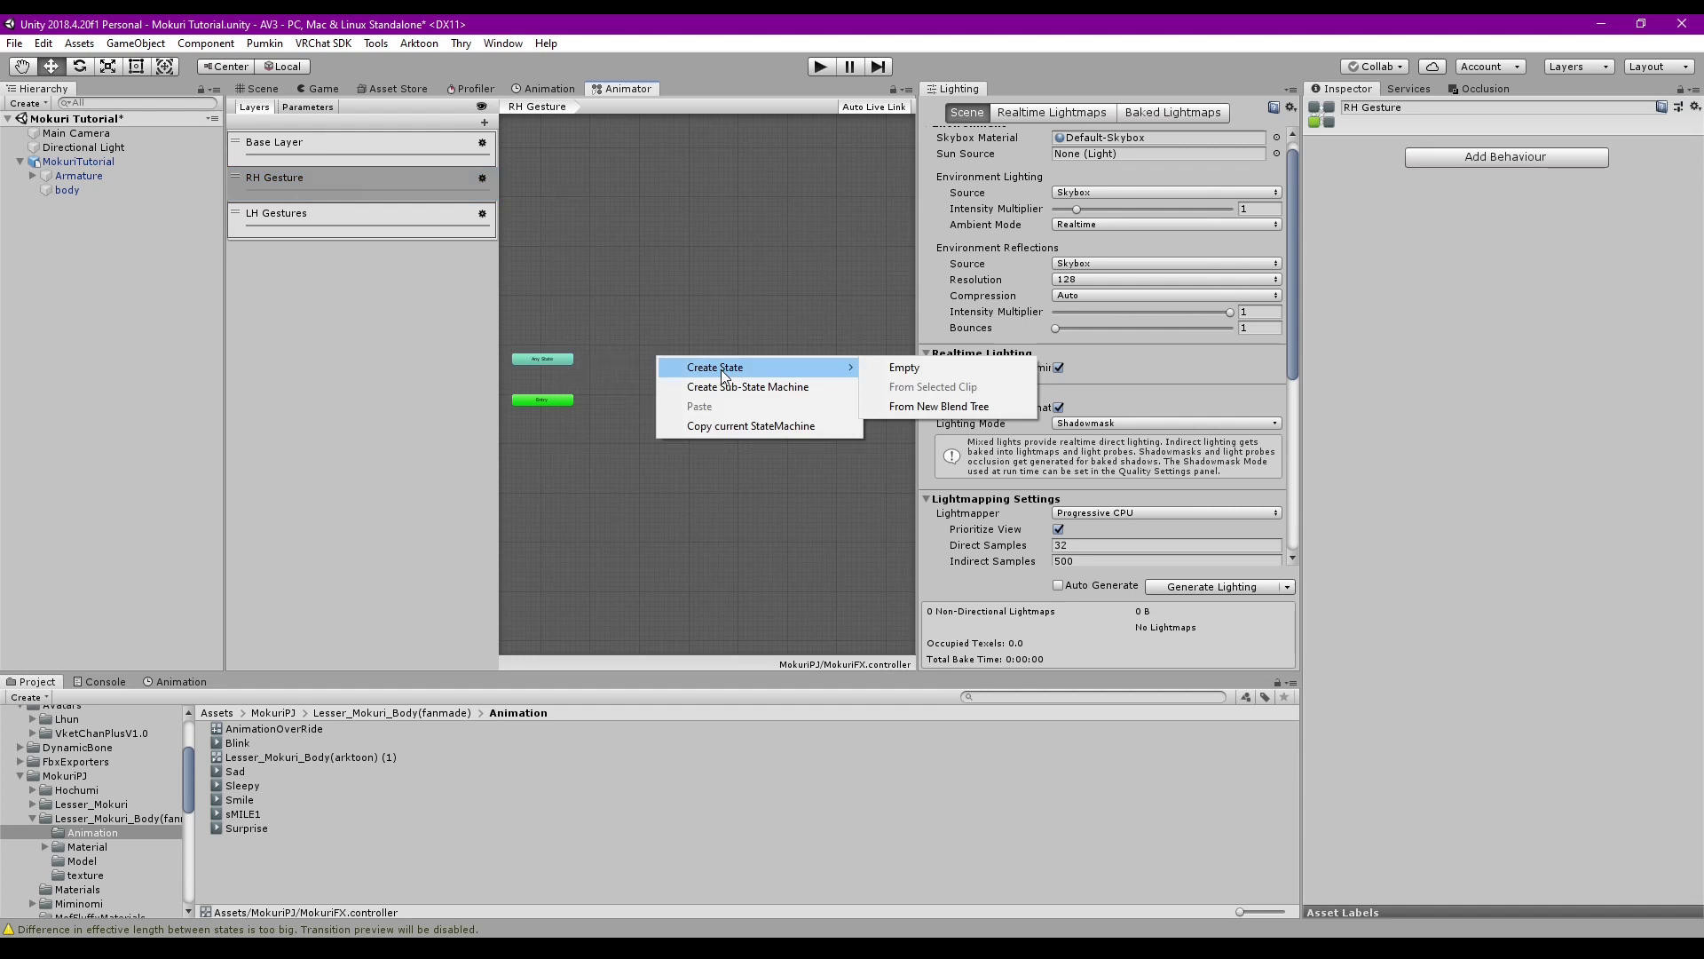
click(907, 366)
drag(675, 364, 656, 397)
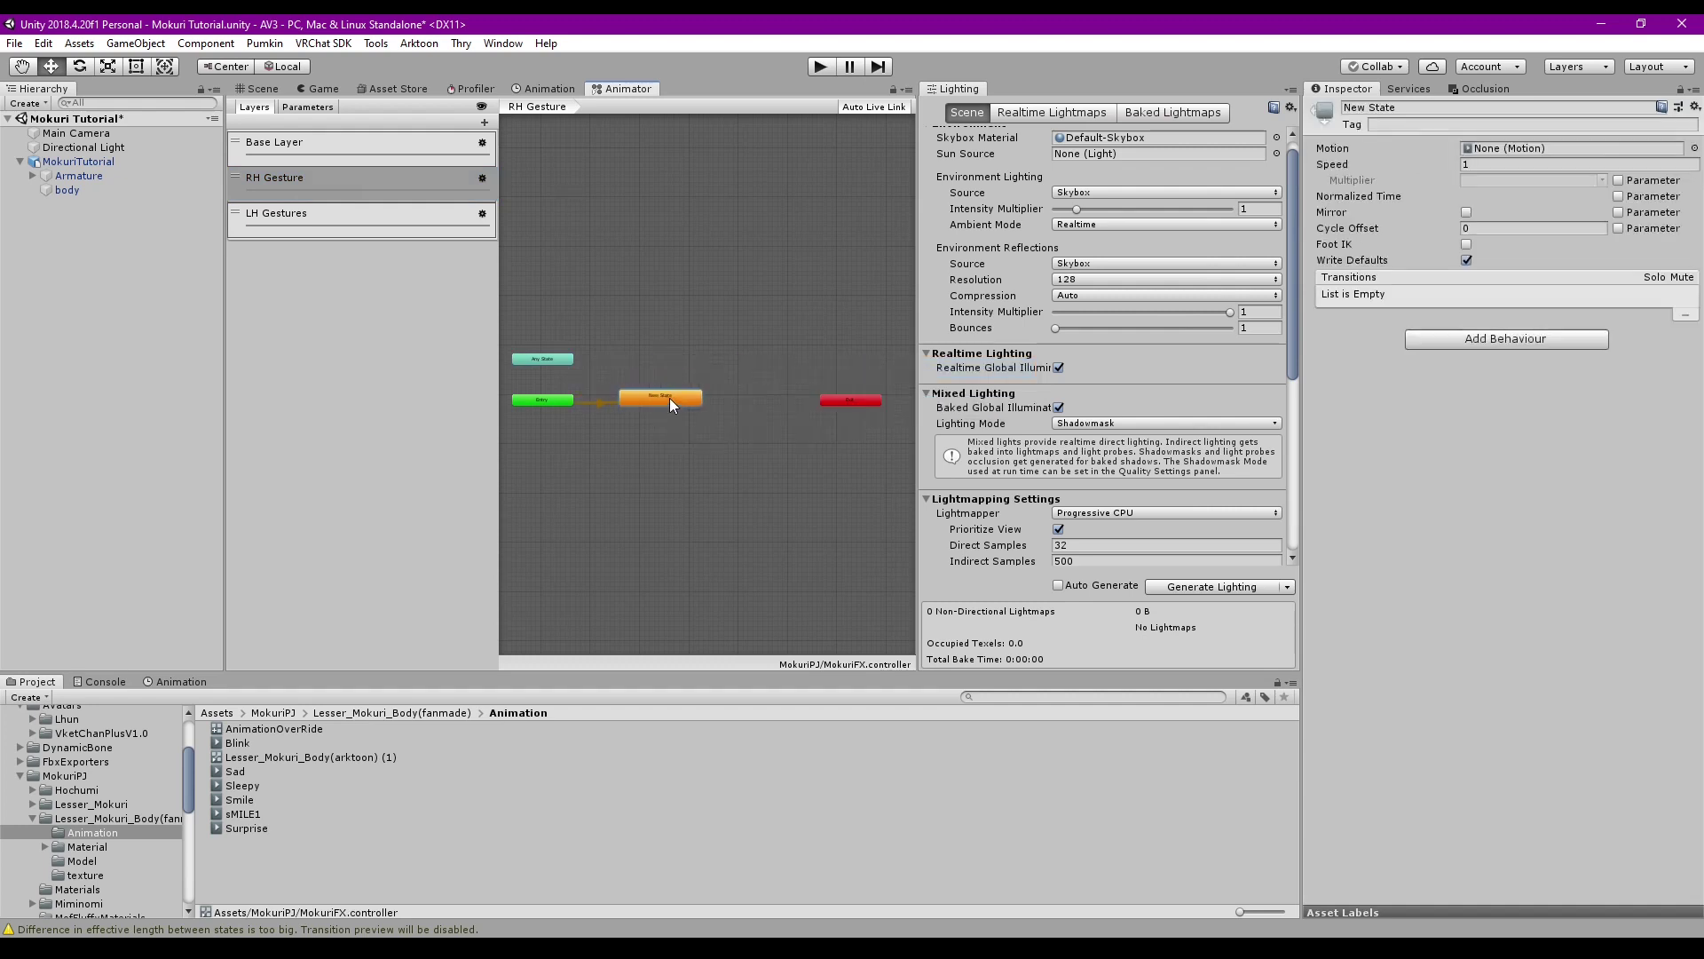
click(1412, 107)
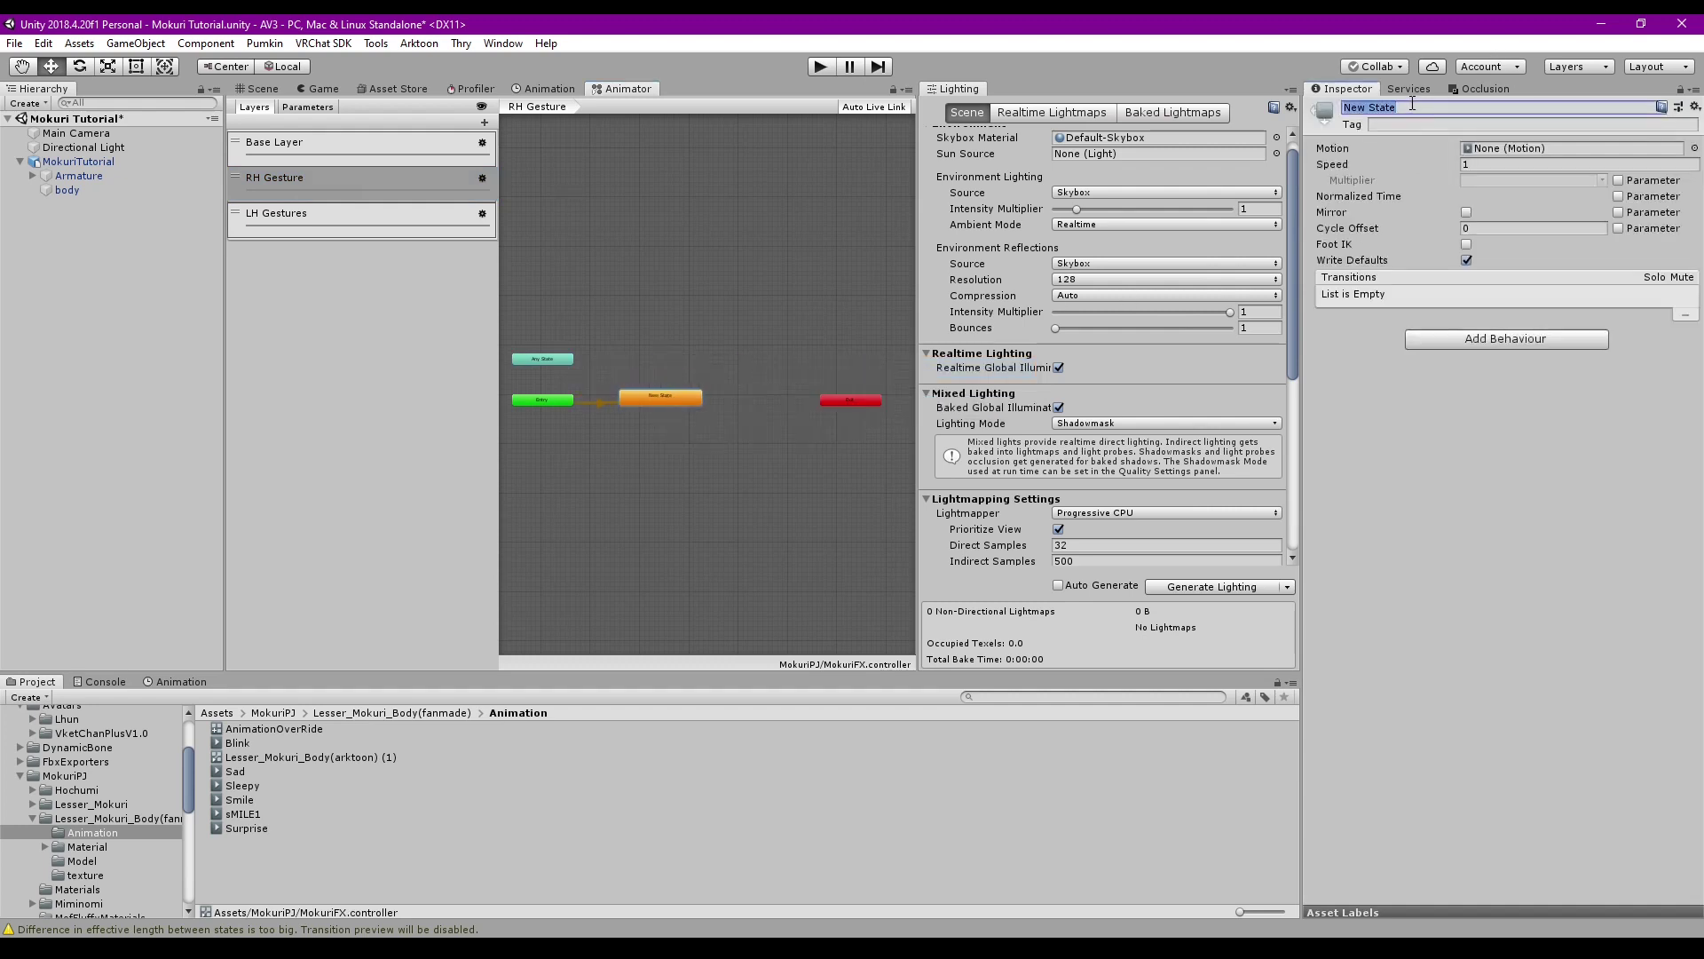
text(Start)
click(551, 358)
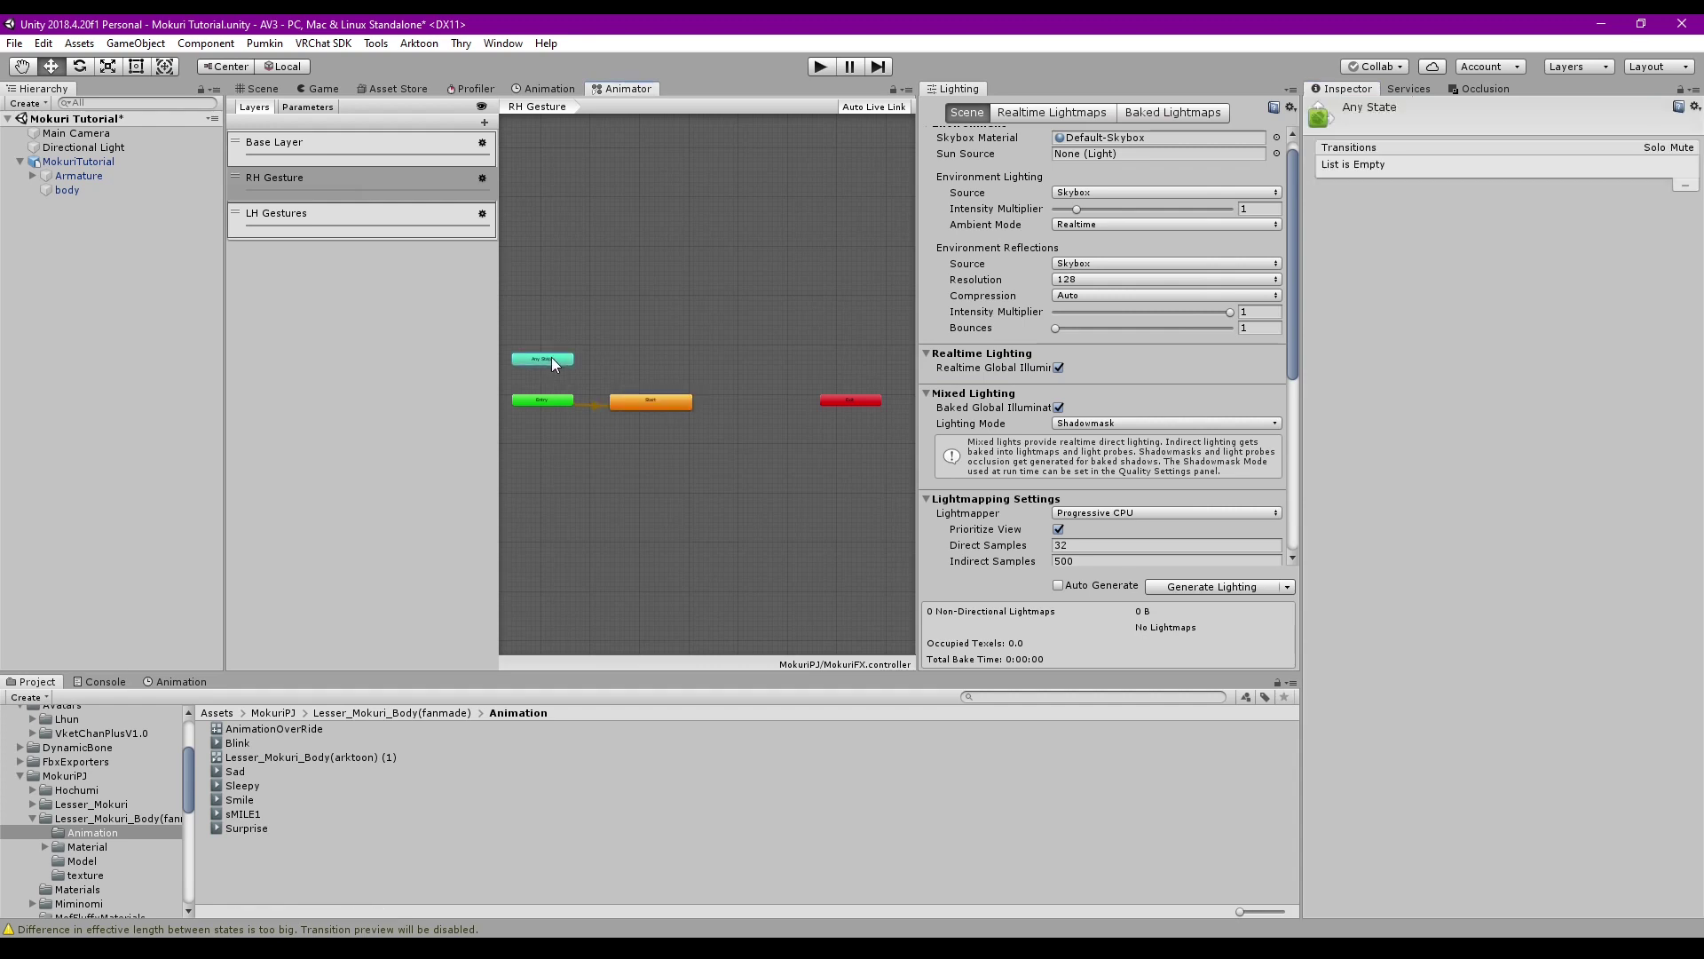
Add an Any State→Start transition and change its 0.25 duration to 0.1
right_click(552, 358)
click(621, 367)
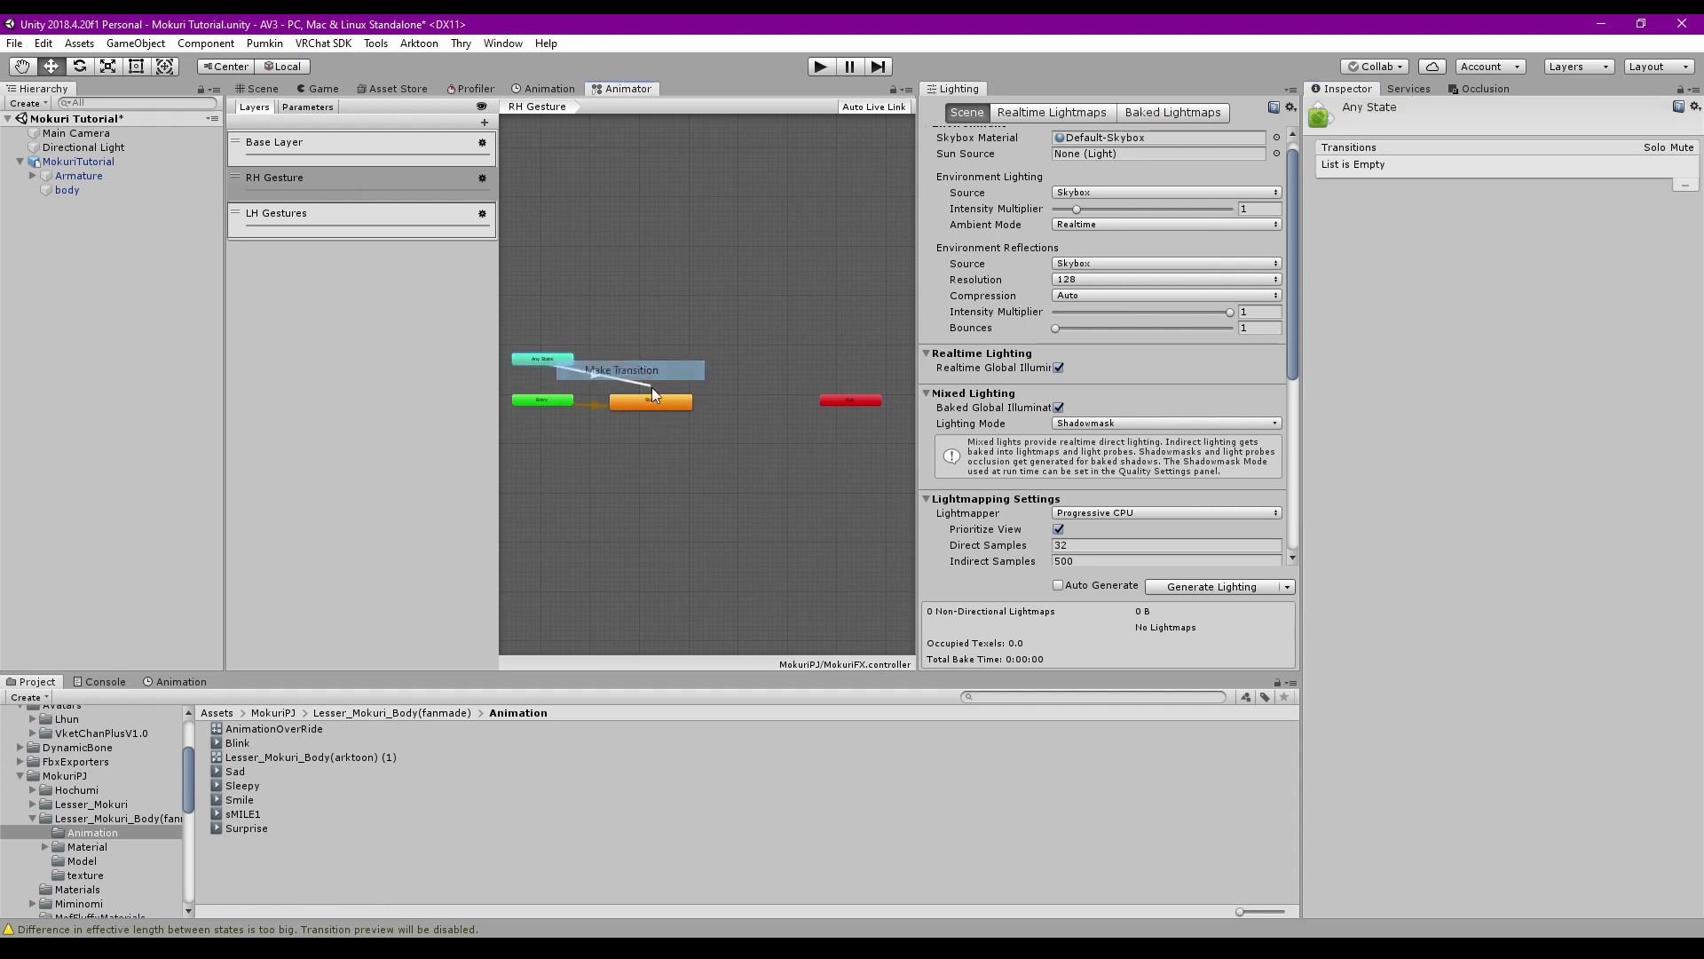
click(655, 396)
click(823, 348)
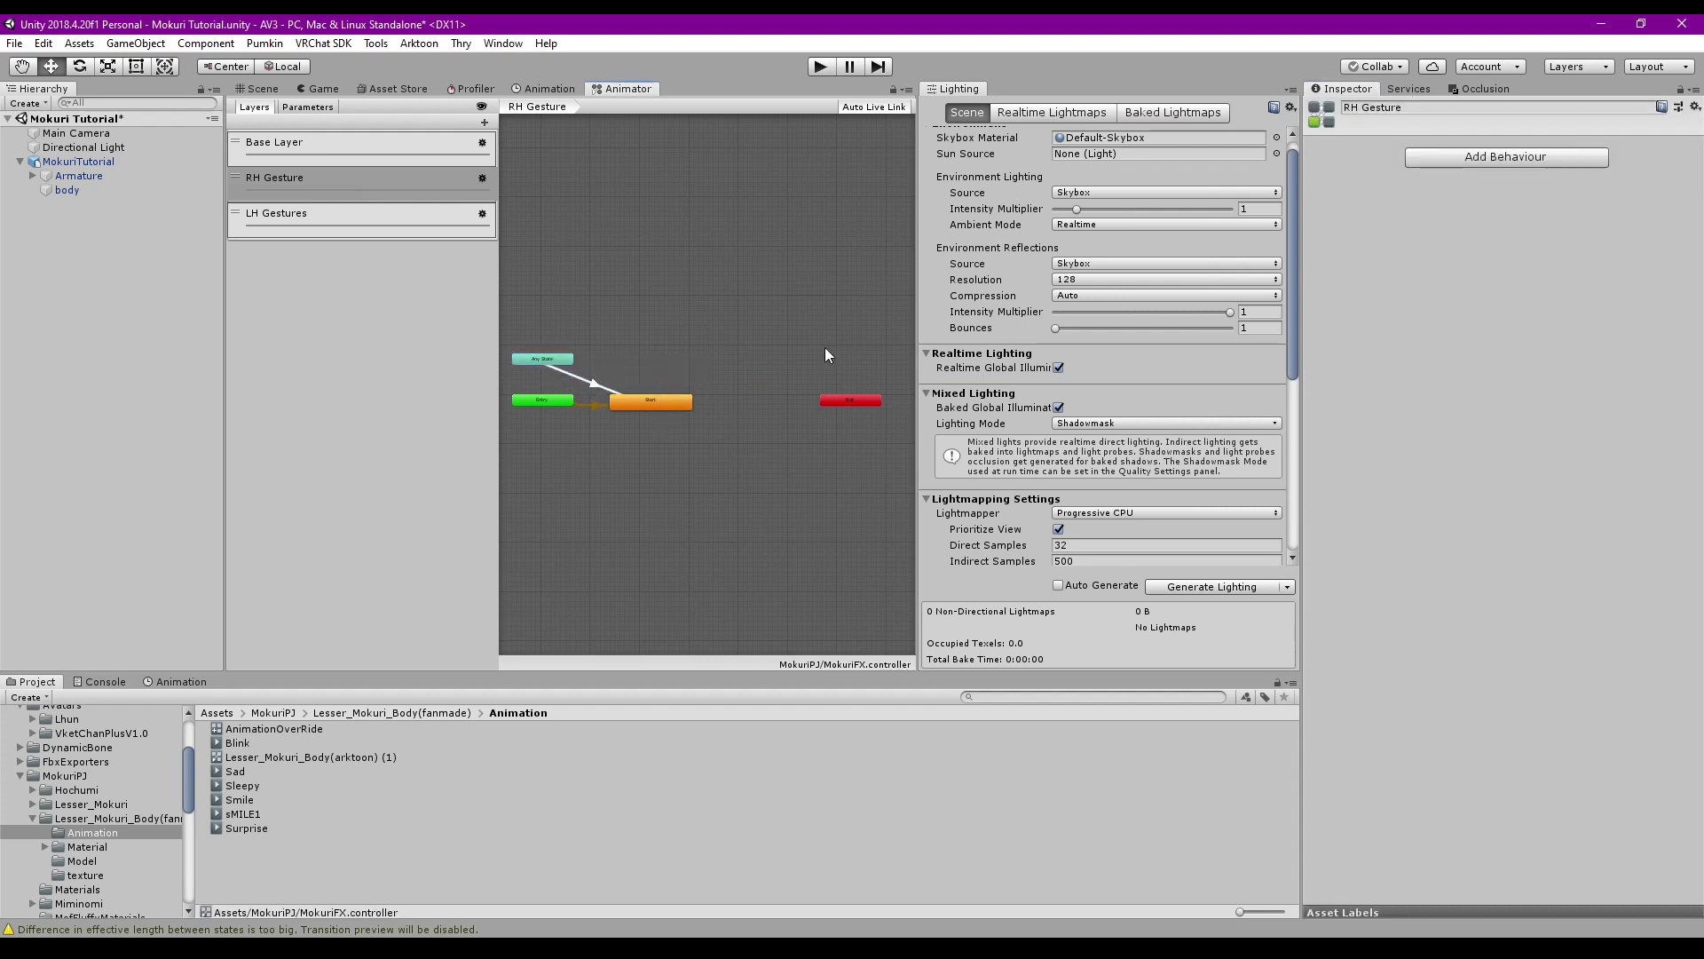
click(604, 383)
click(1514, 314)
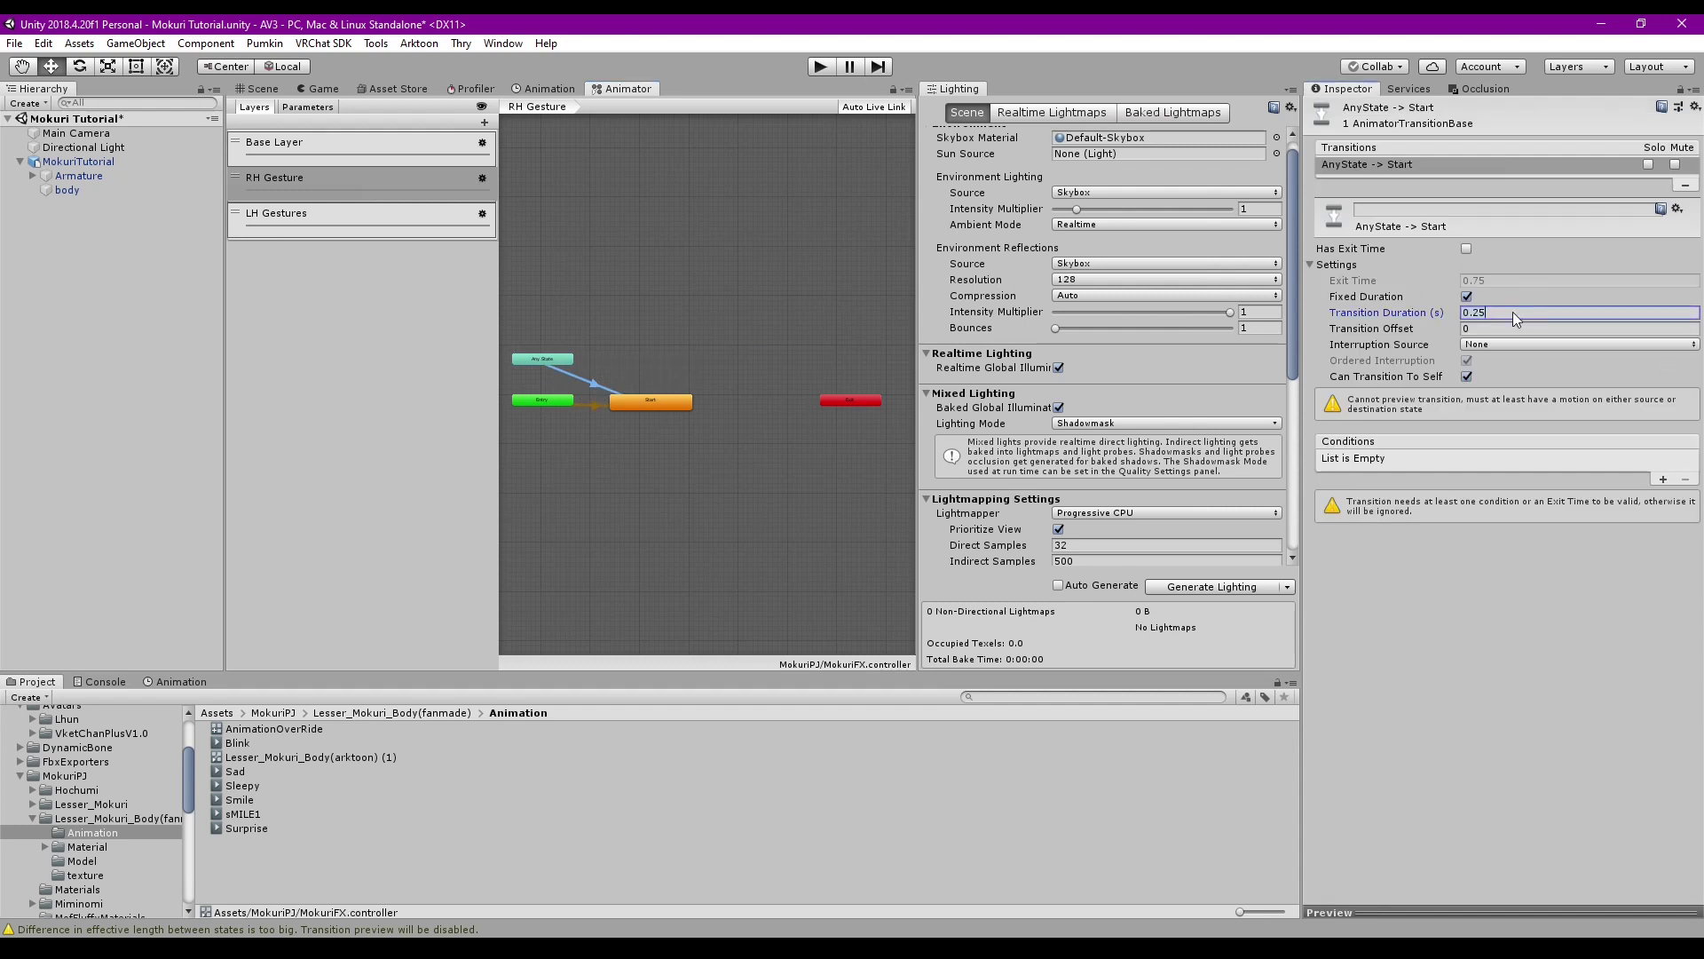
double_click(1514, 312)
click(1511, 313)
Disable self-transition on Any State→Start and add a GestureRight Equals condition
click(1466, 376)
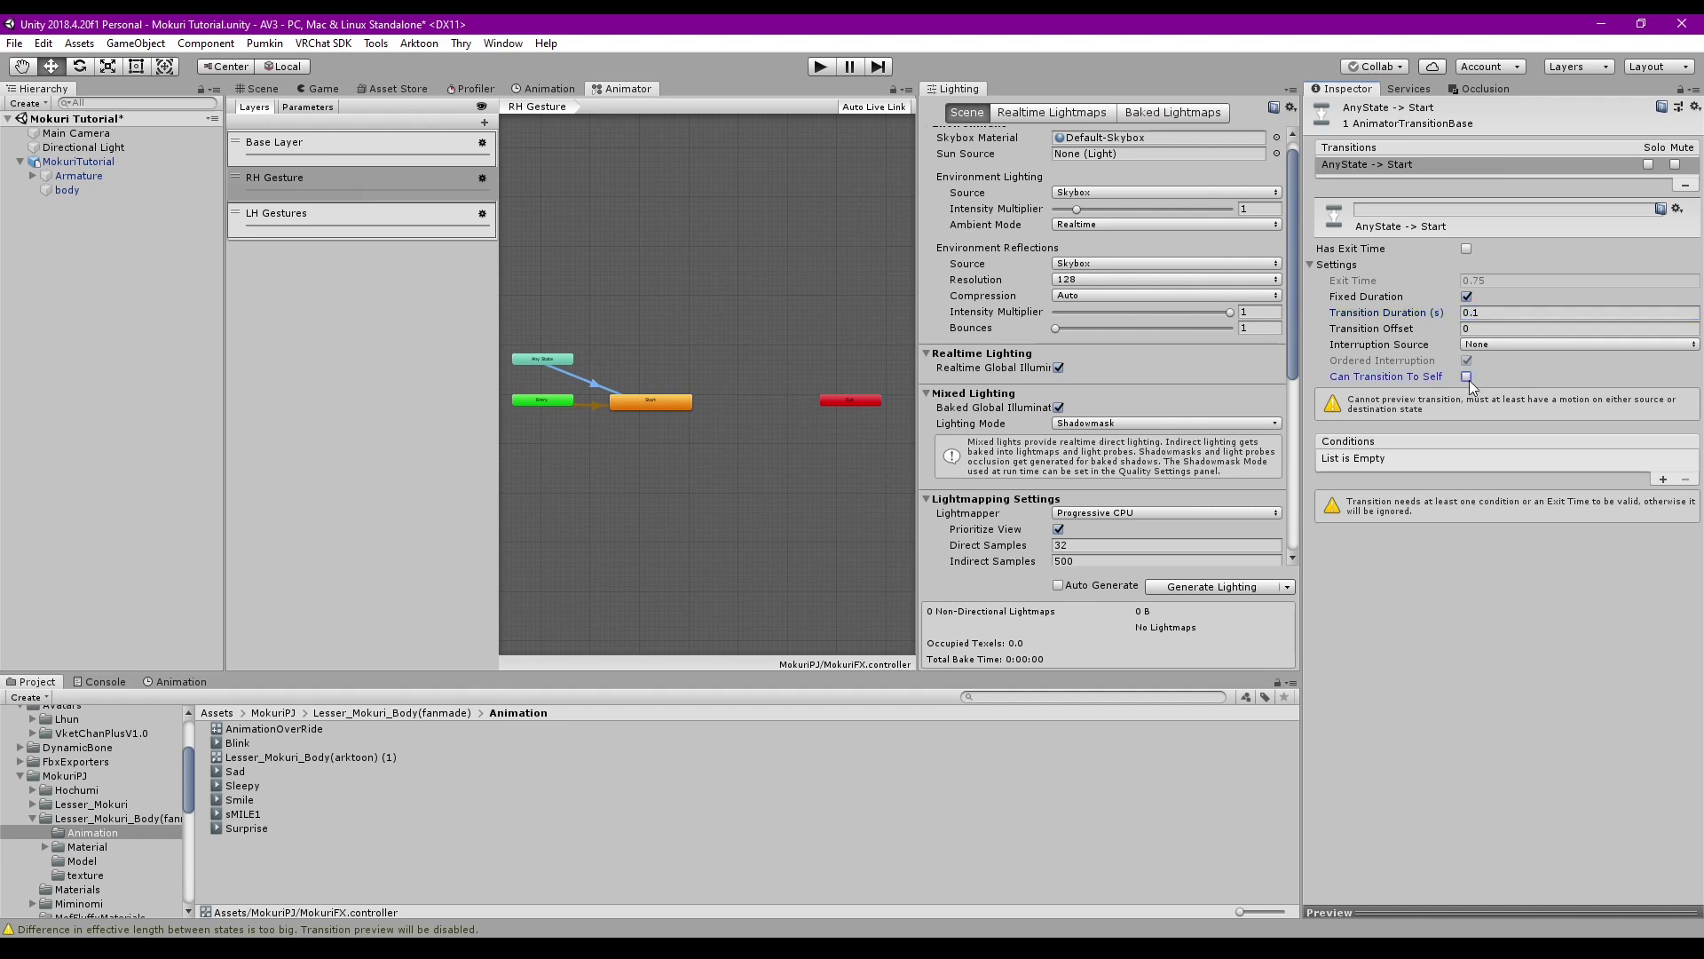
click(1664, 479)
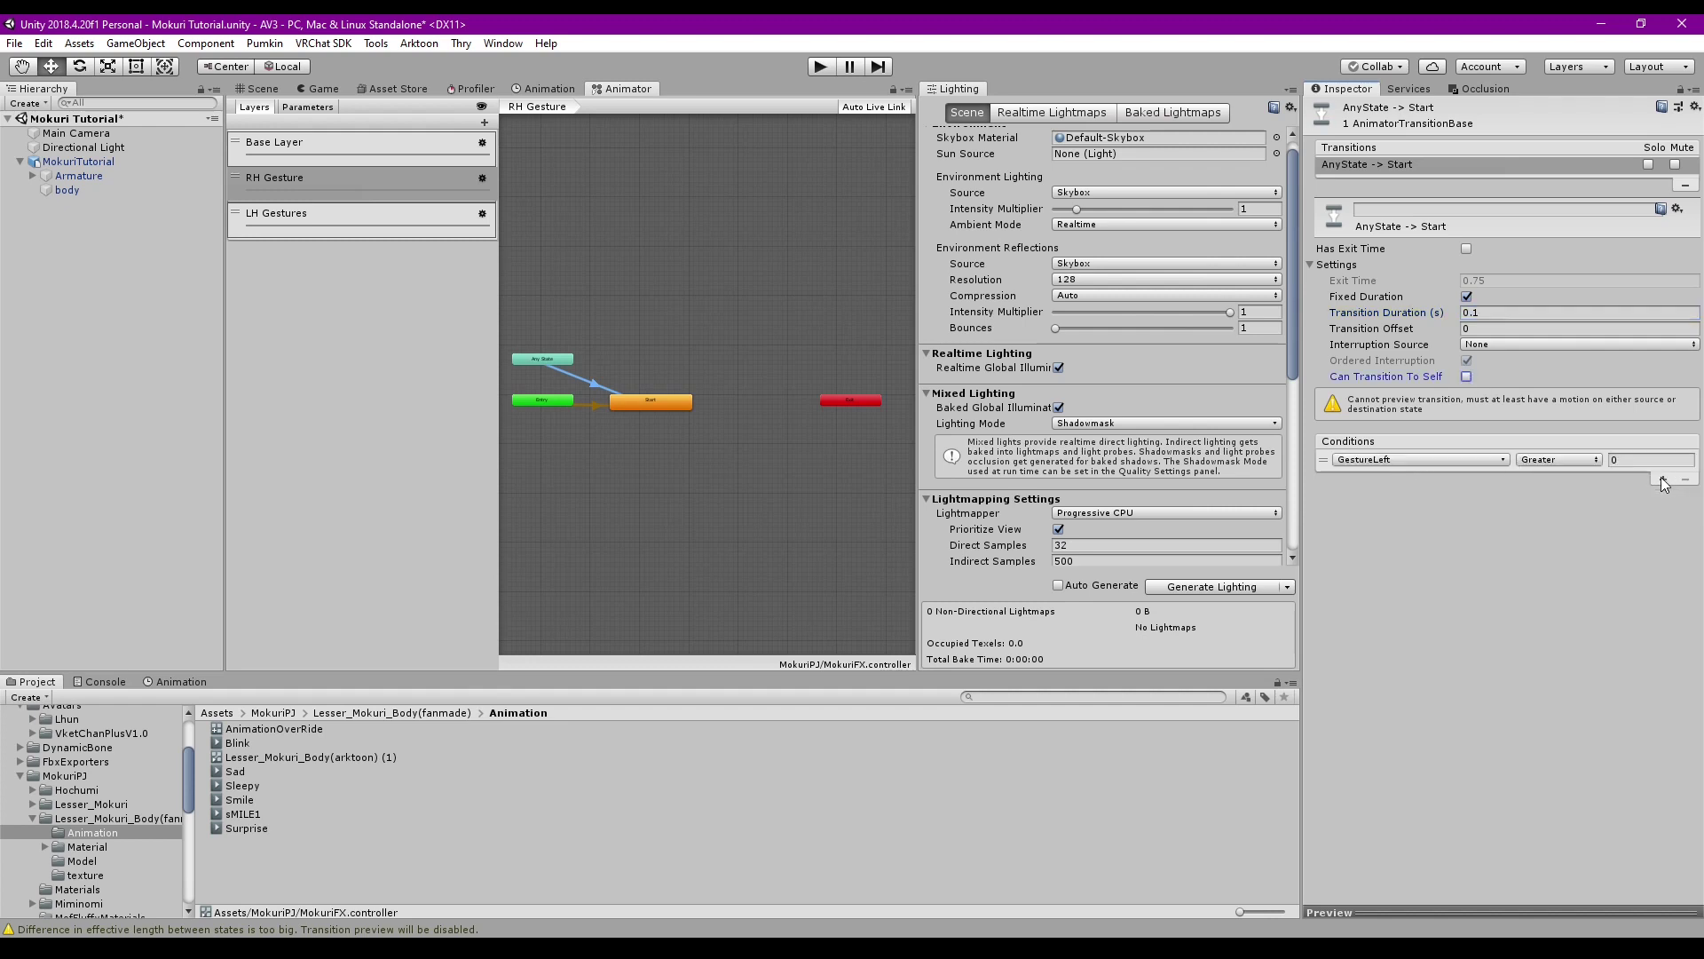
click(1419, 460)
click(1420, 531)
click(1559, 459)
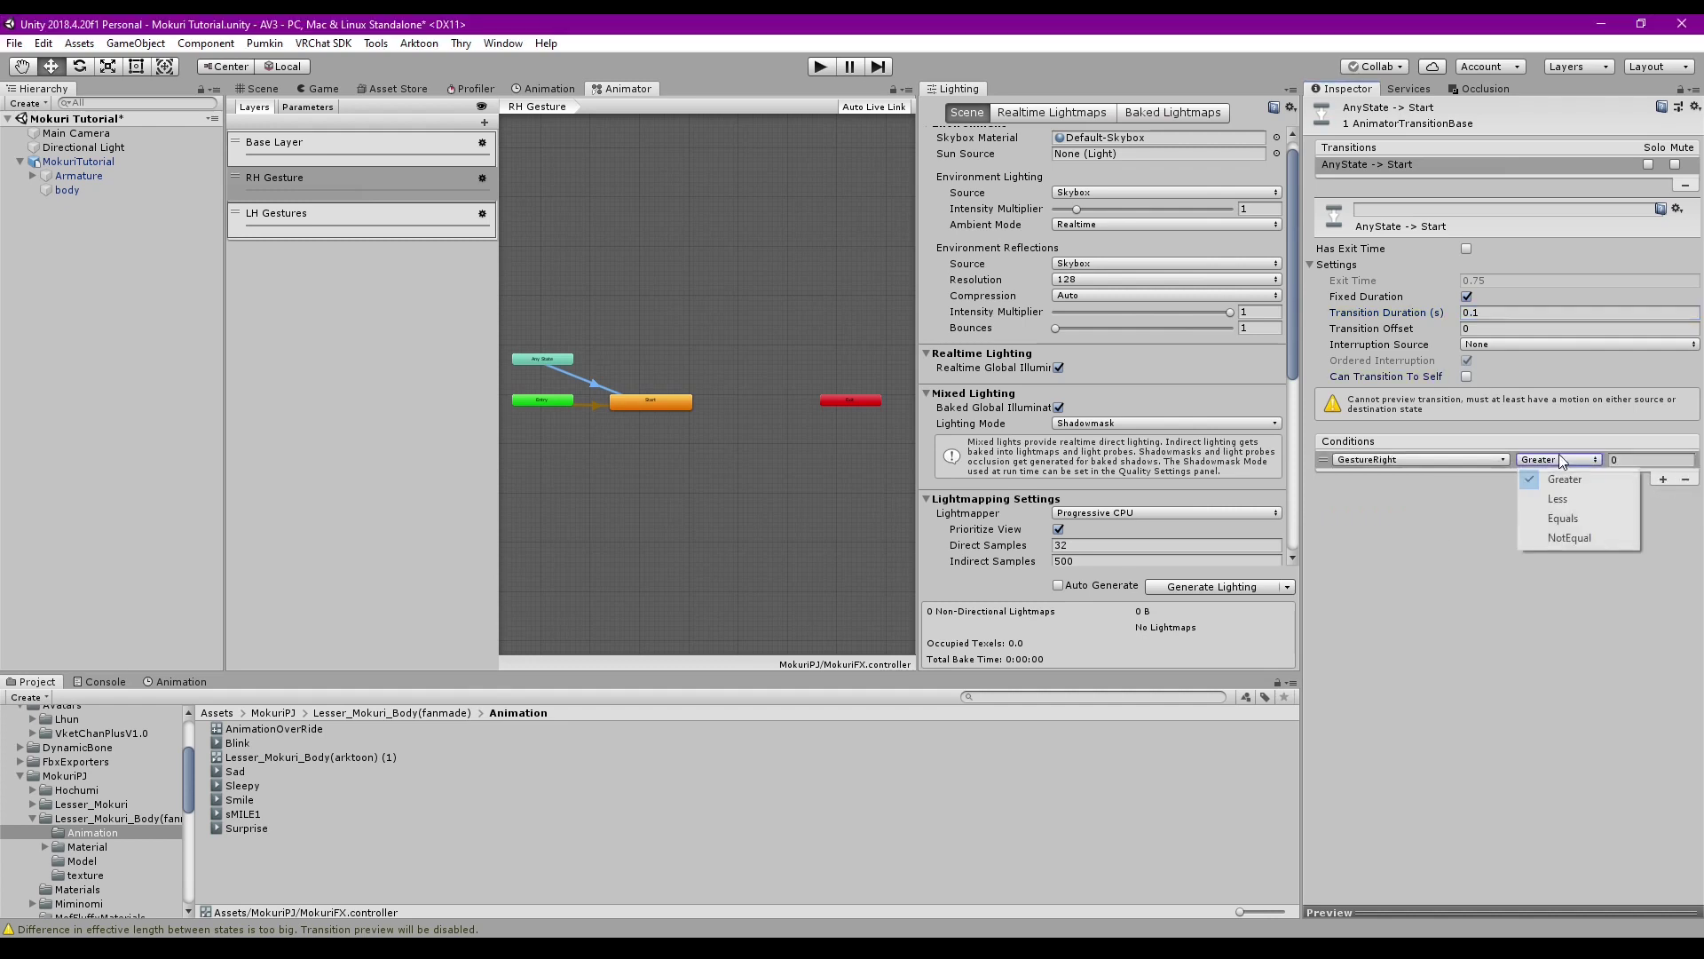
click(1562, 519)
Select the five expression states in the LH Gestures layer for copying
click(653, 403)
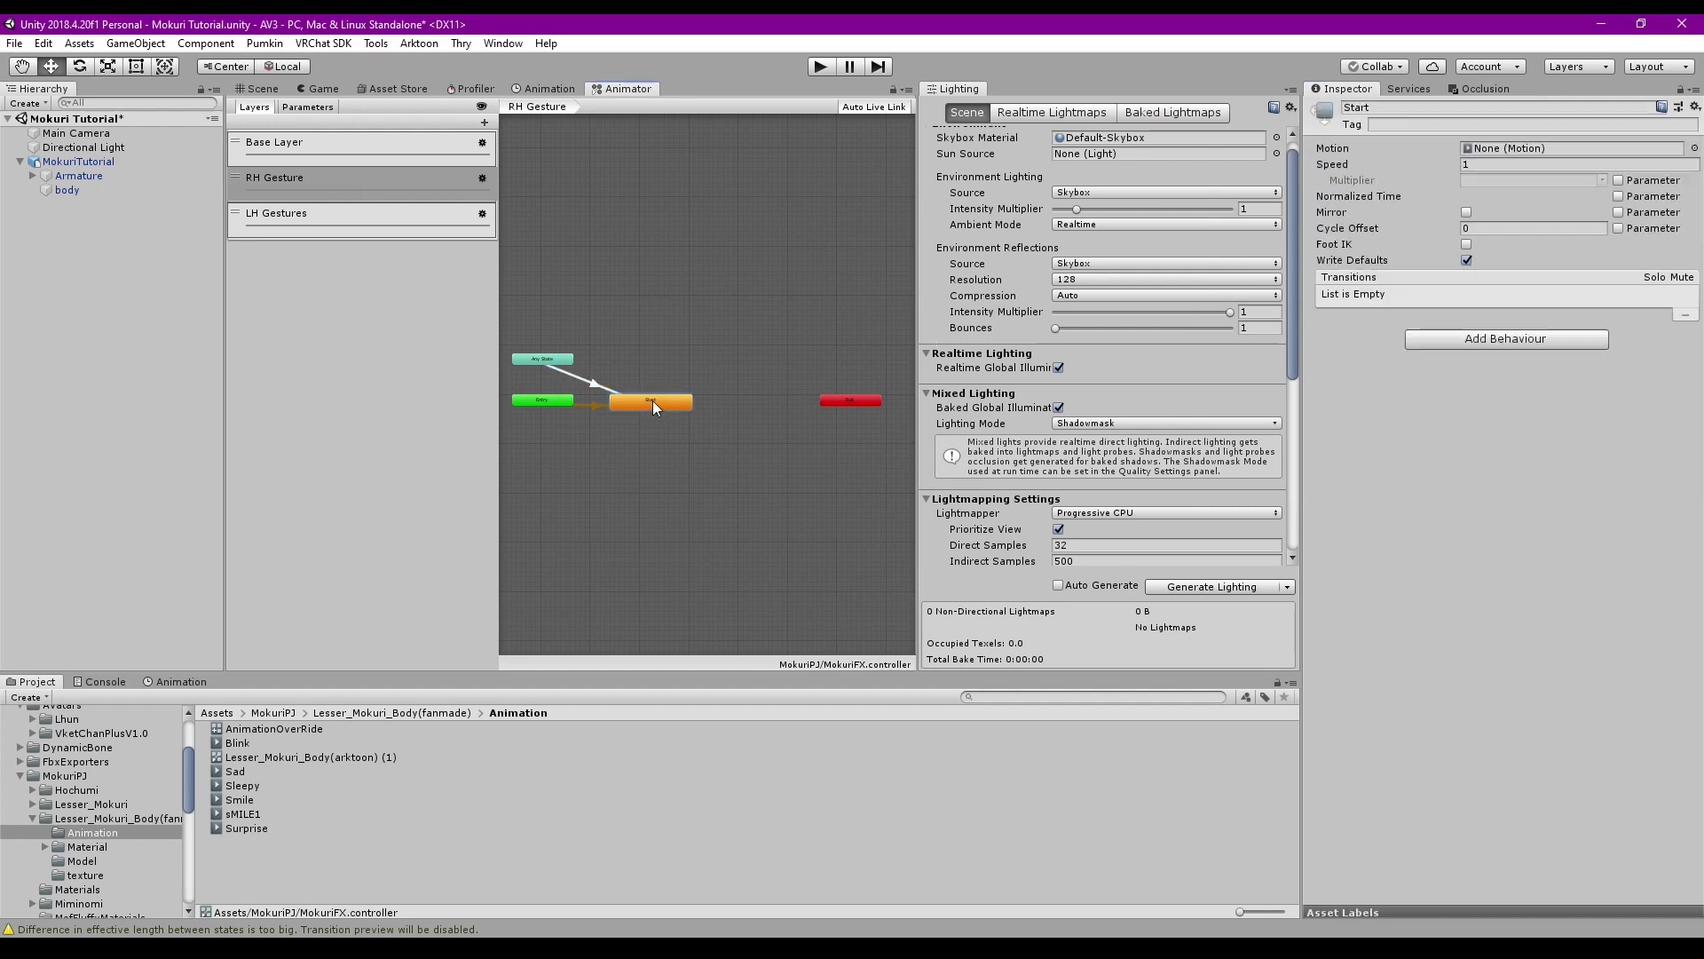
click(317, 213)
drag(859, 320, 692, 559)
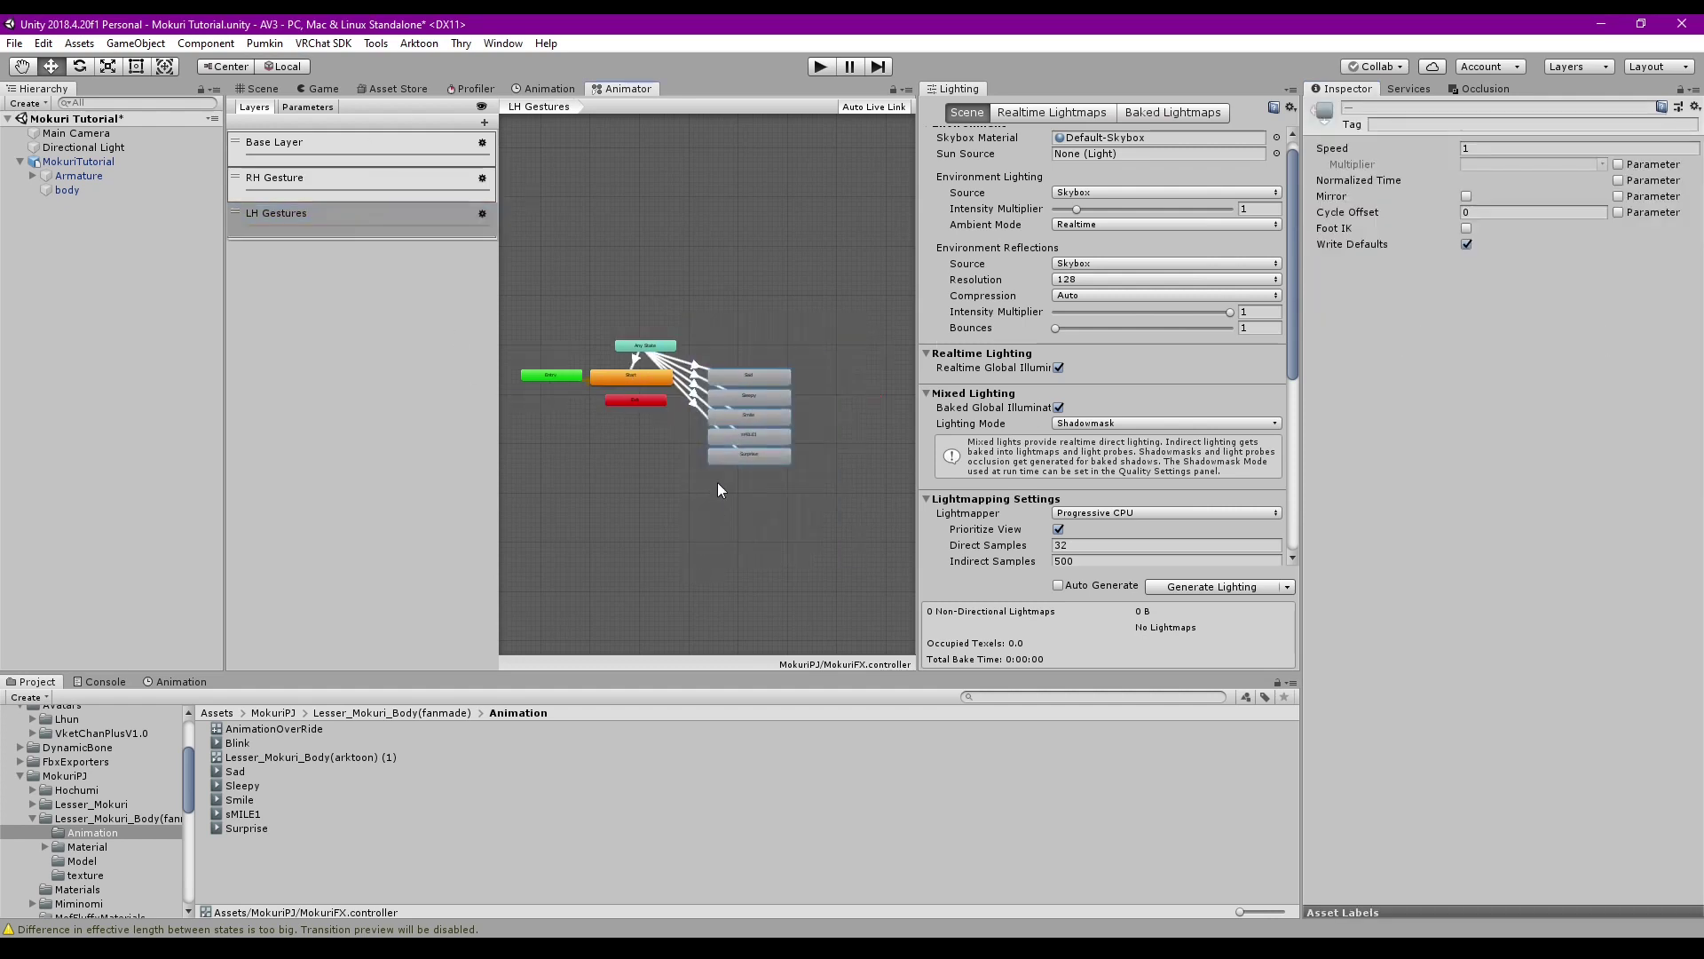
Paste the five expression states into RH Gesture and shift them into place
click(317, 178)
right_click(741, 318)
click(781, 364)
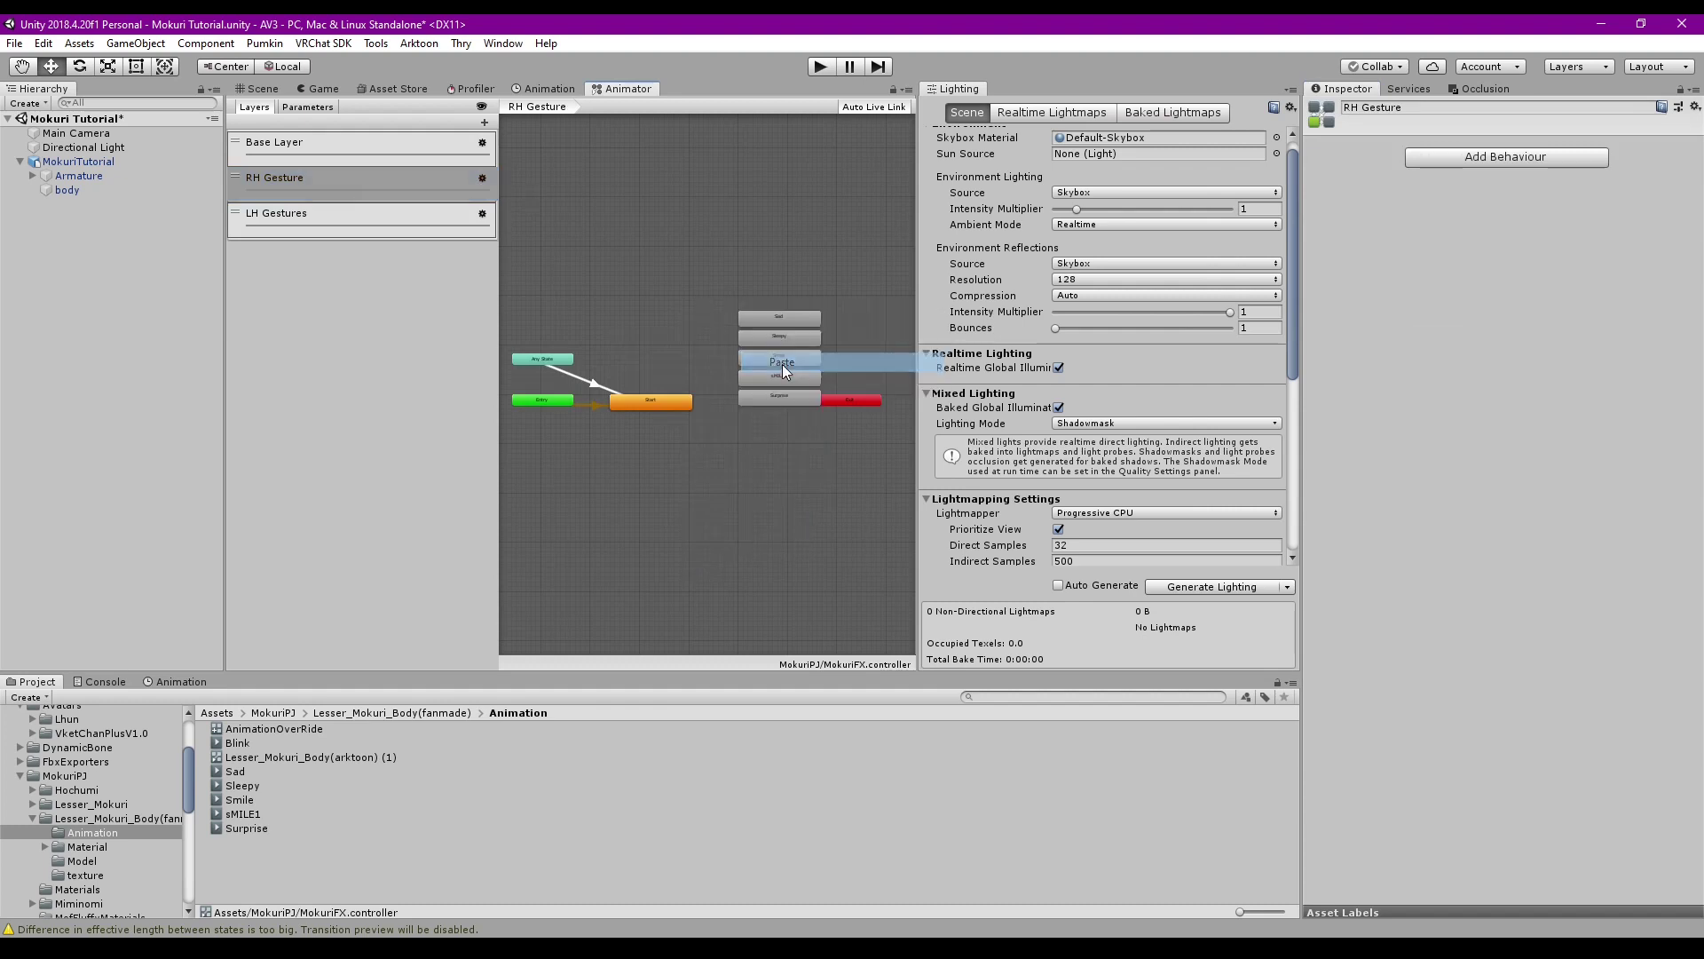
drag(821, 289, 713, 440)
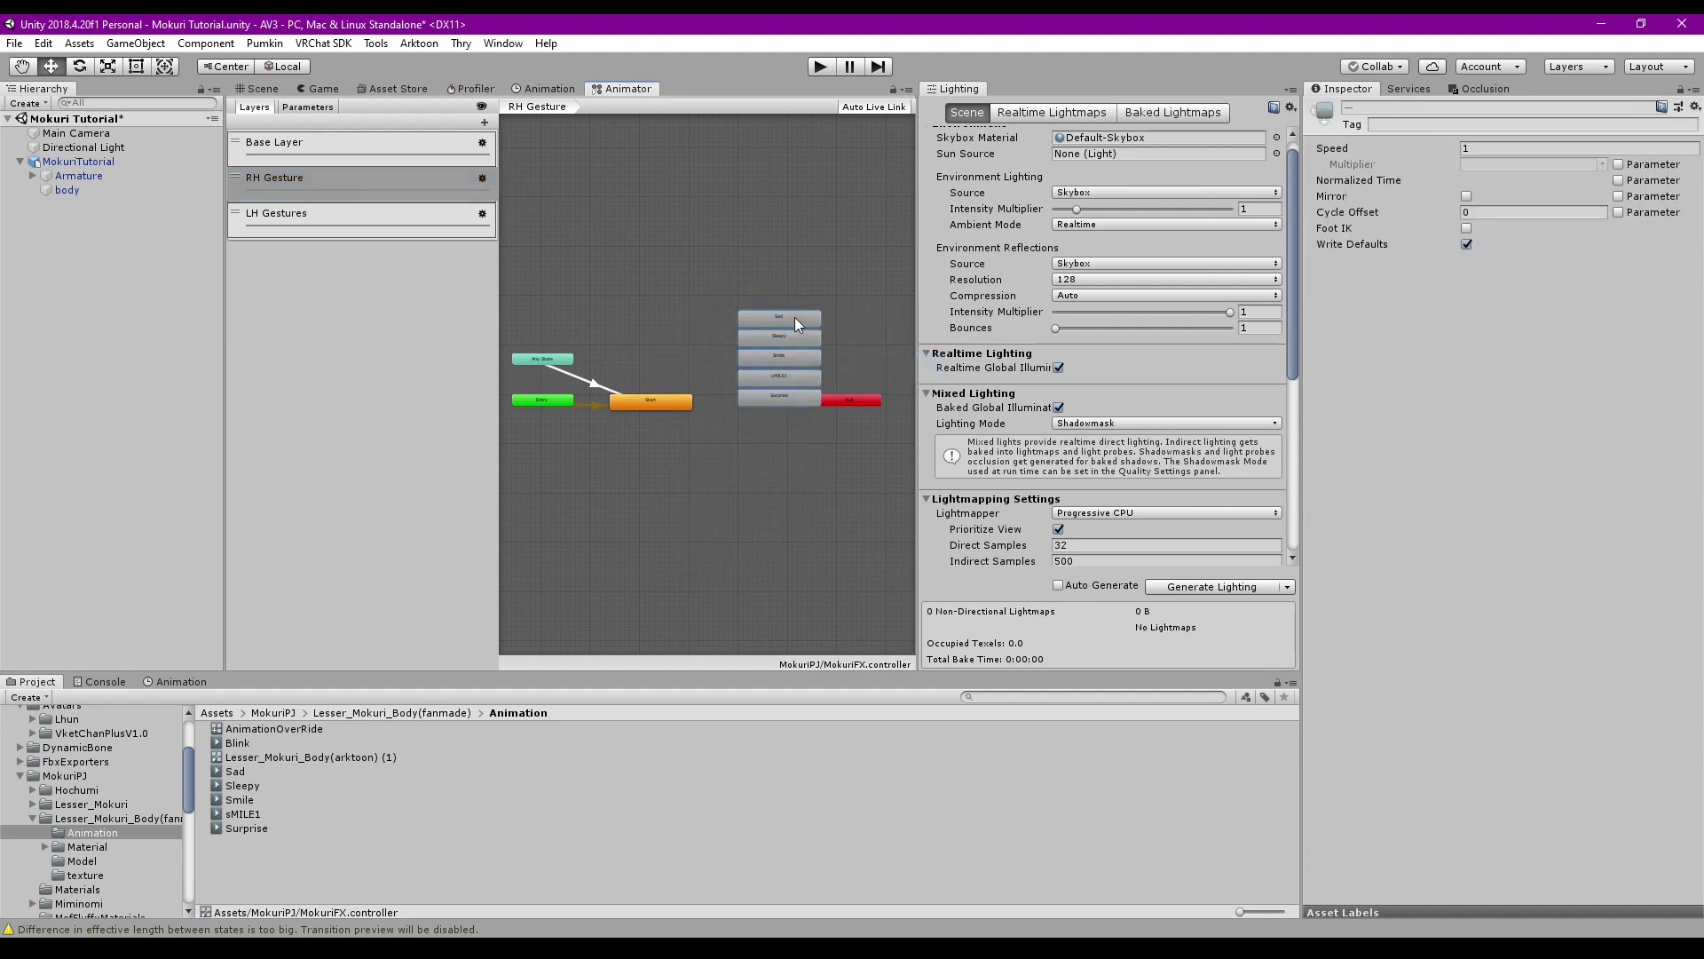
drag(795, 317, 769, 348)
click(662, 400)
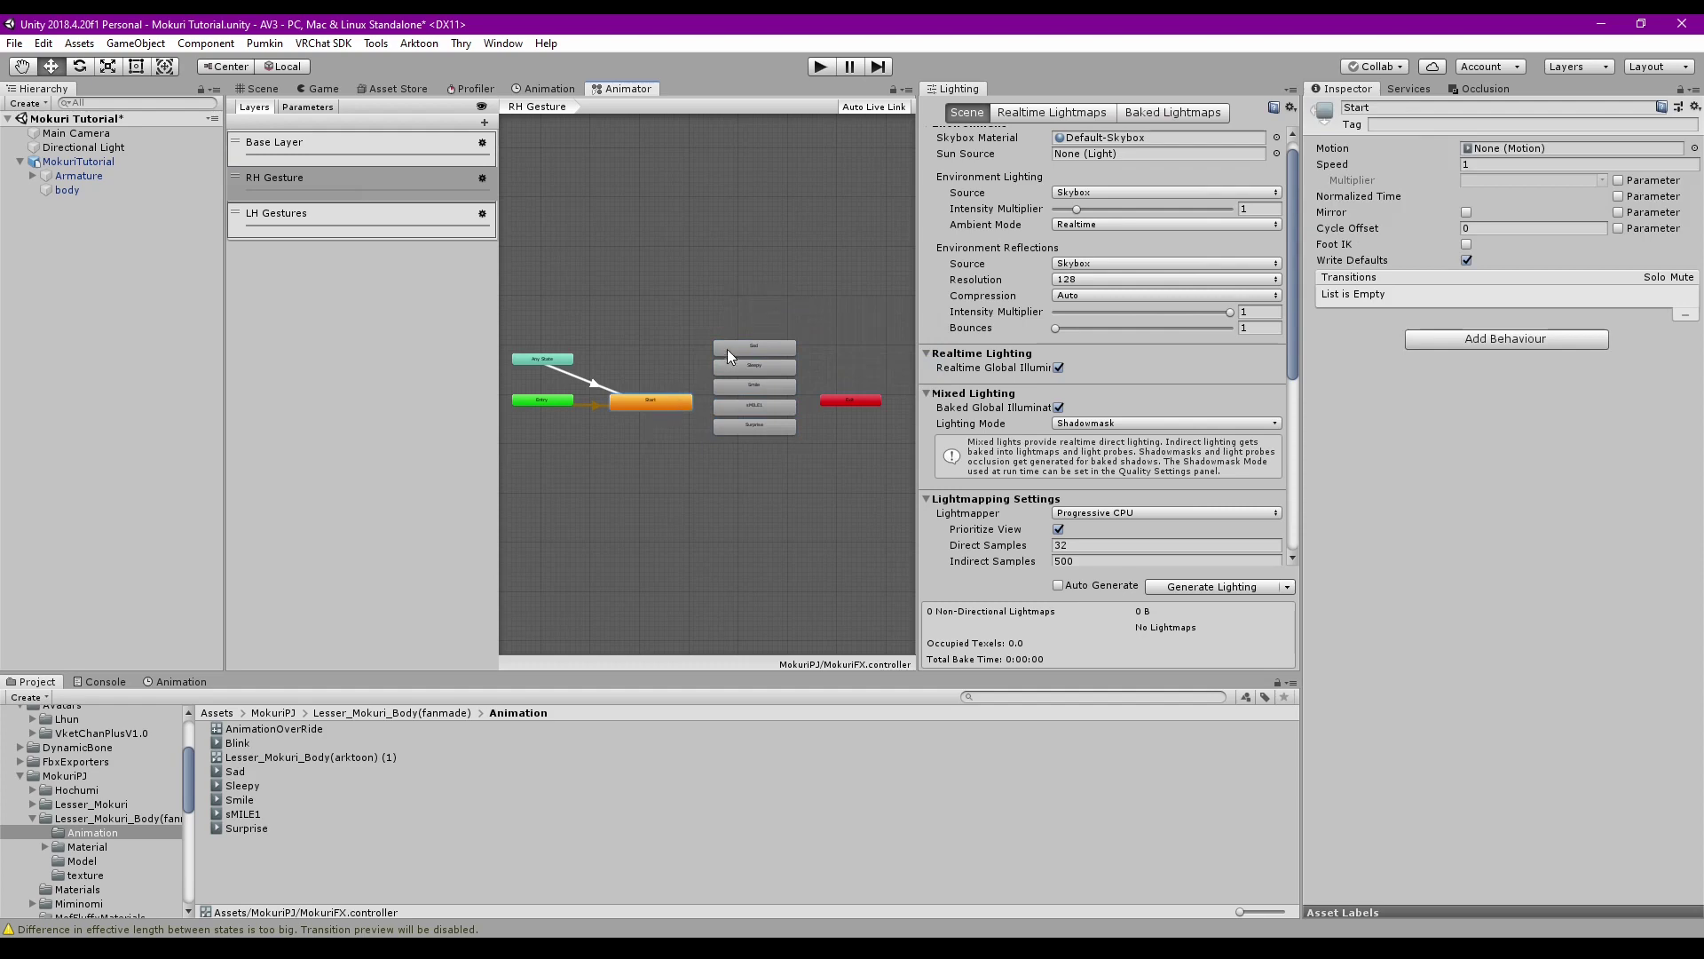
Link Any State to Sad with a 0.1 s duration and no self-transition
right_click(542, 359)
click(637, 366)
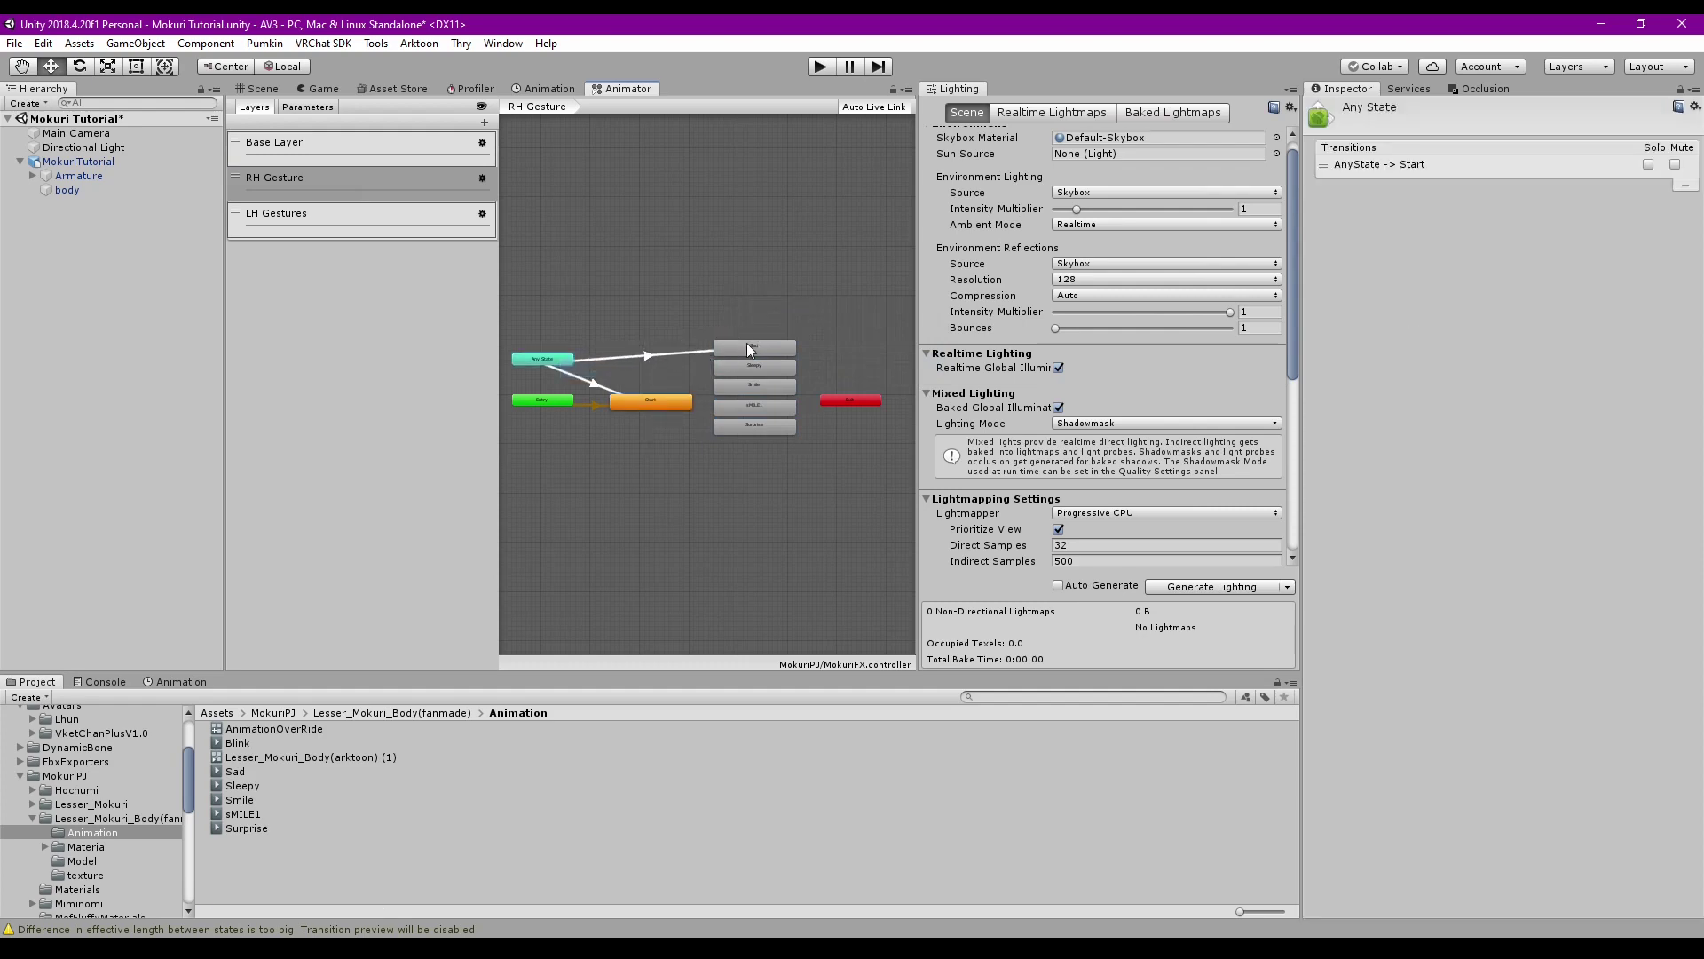
click(747, 346)
click(667, 355)
click(1518, 313)
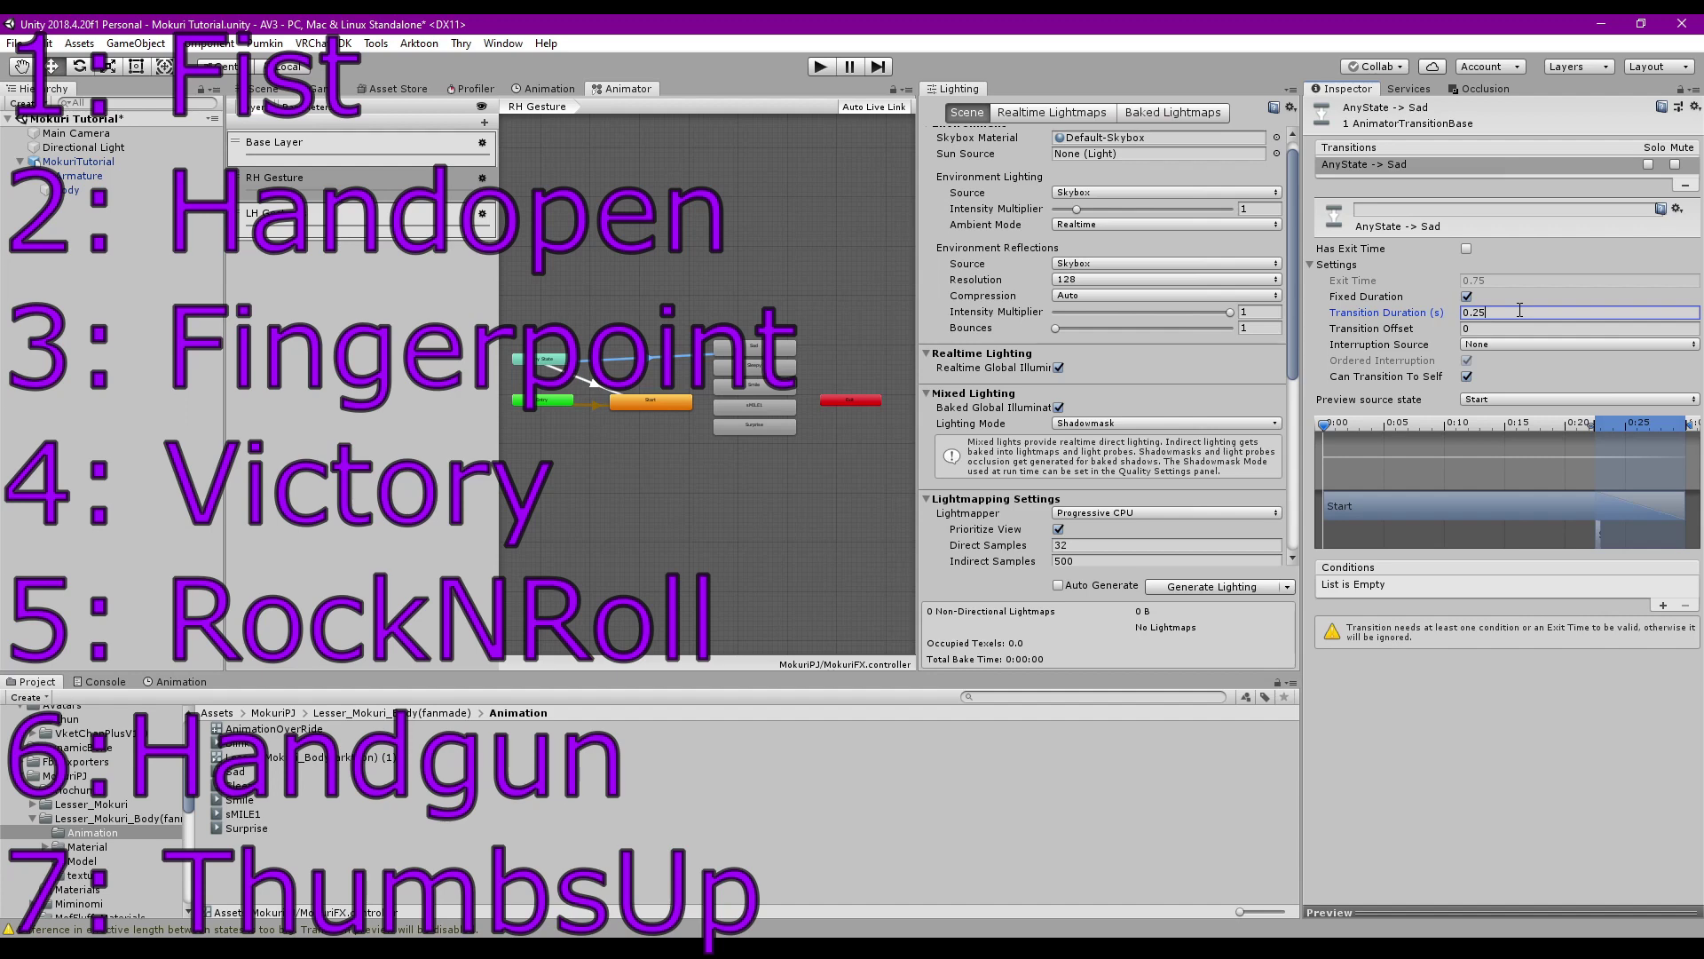
key(BackSpace)
key(BackSpace)
text(1)
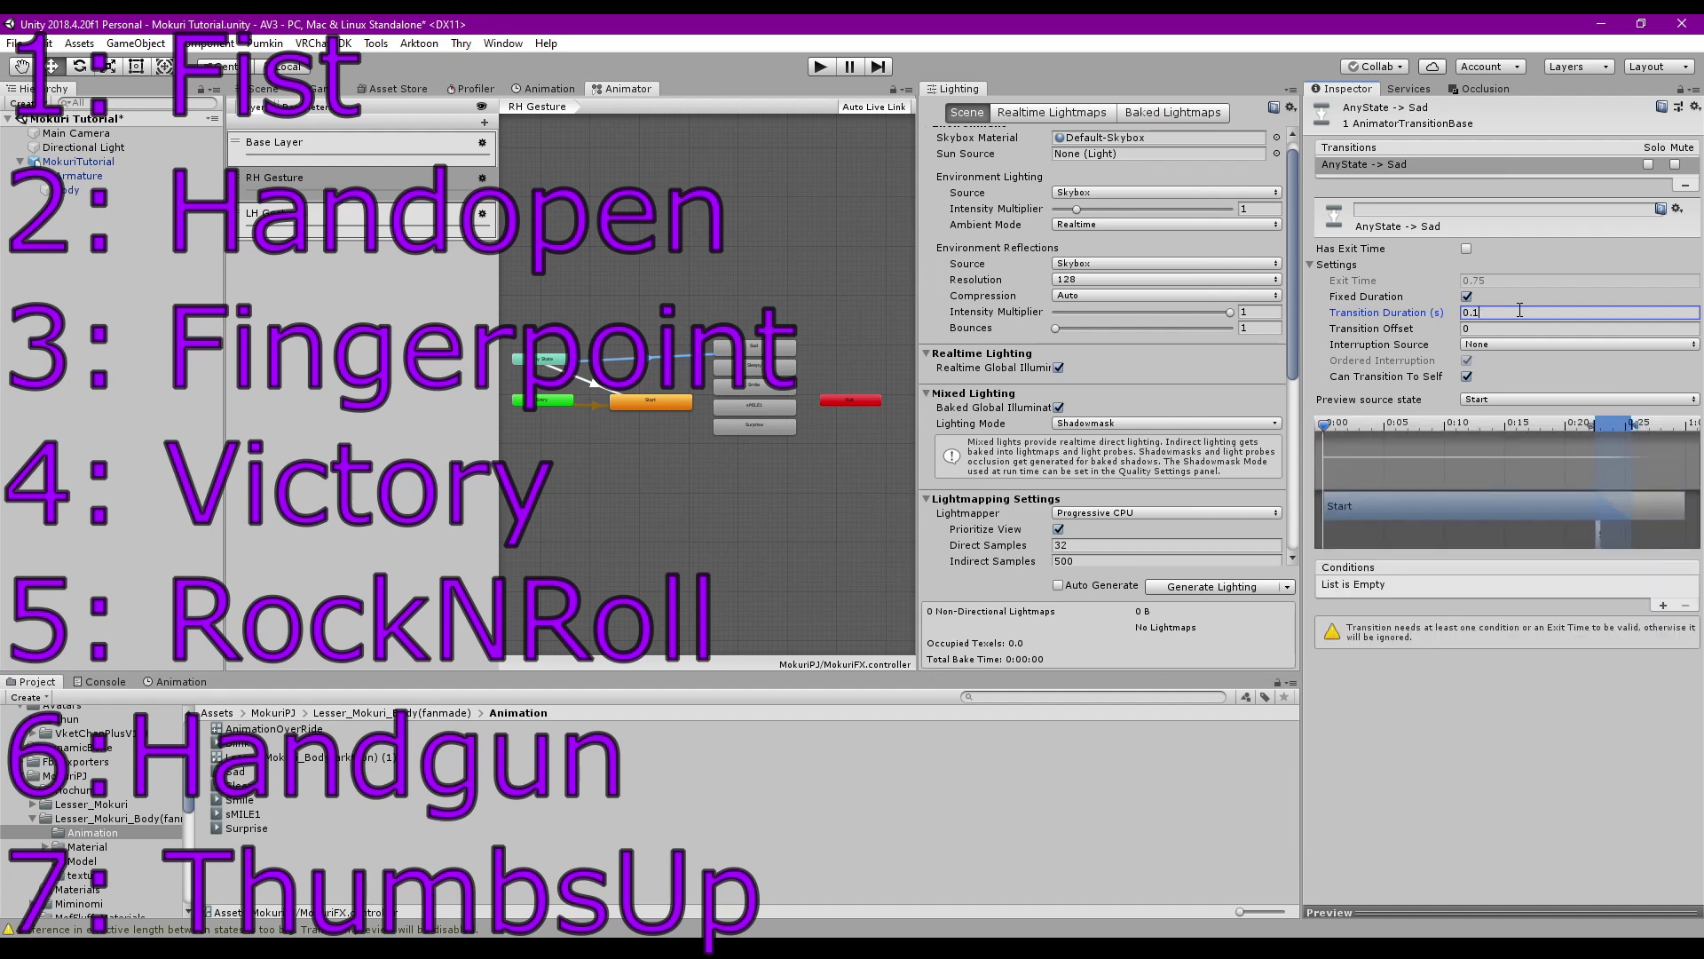
click(1468, 377)
Add a GestureRight Equals condition to the Any State→Sad transition
click(1663, 605)
click(1412, 586)
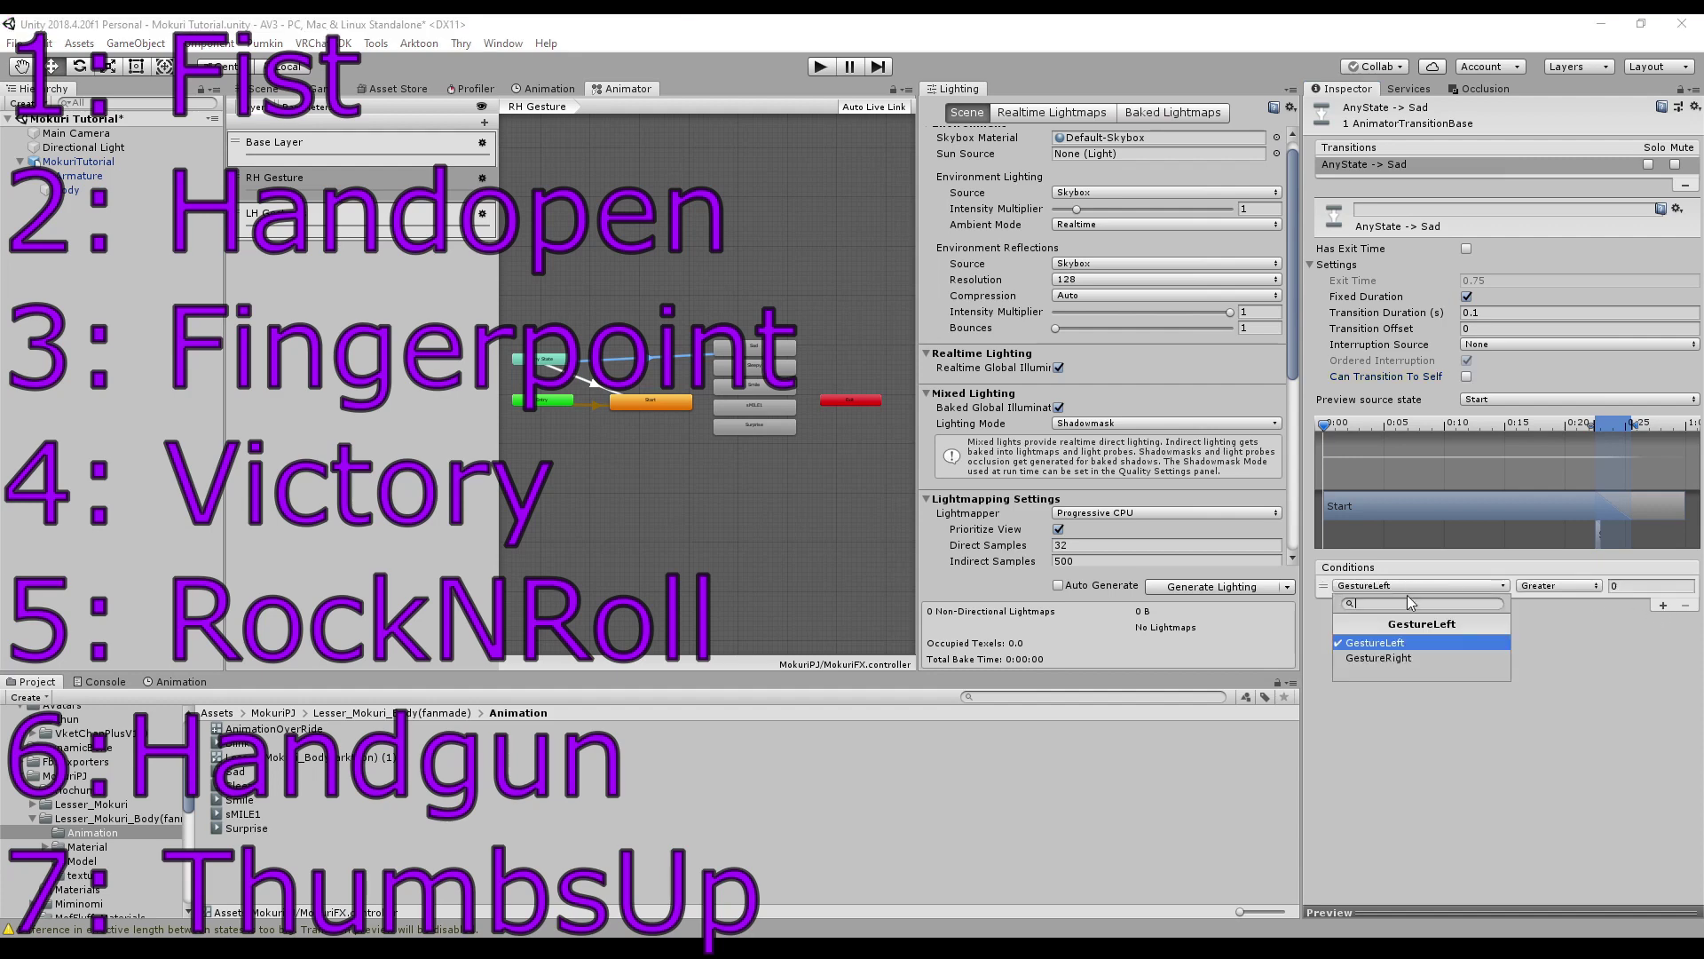
click(1402, 653)
click(1562, 585)
click(1569, 641)
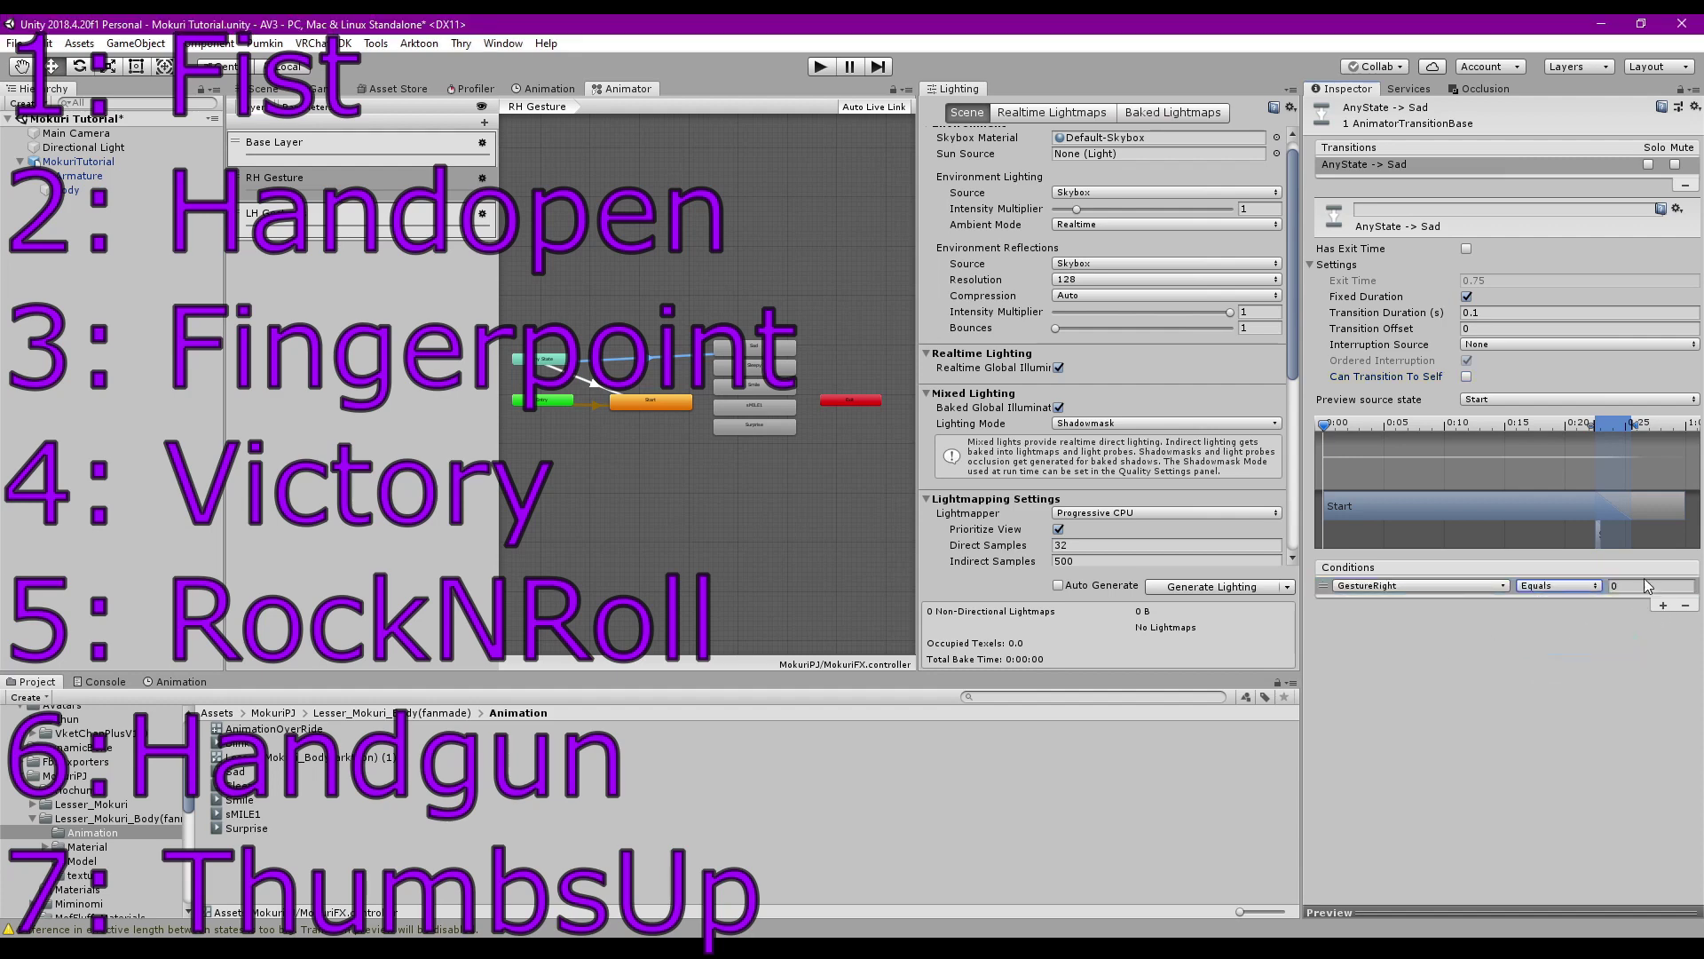
click(1637, 588)
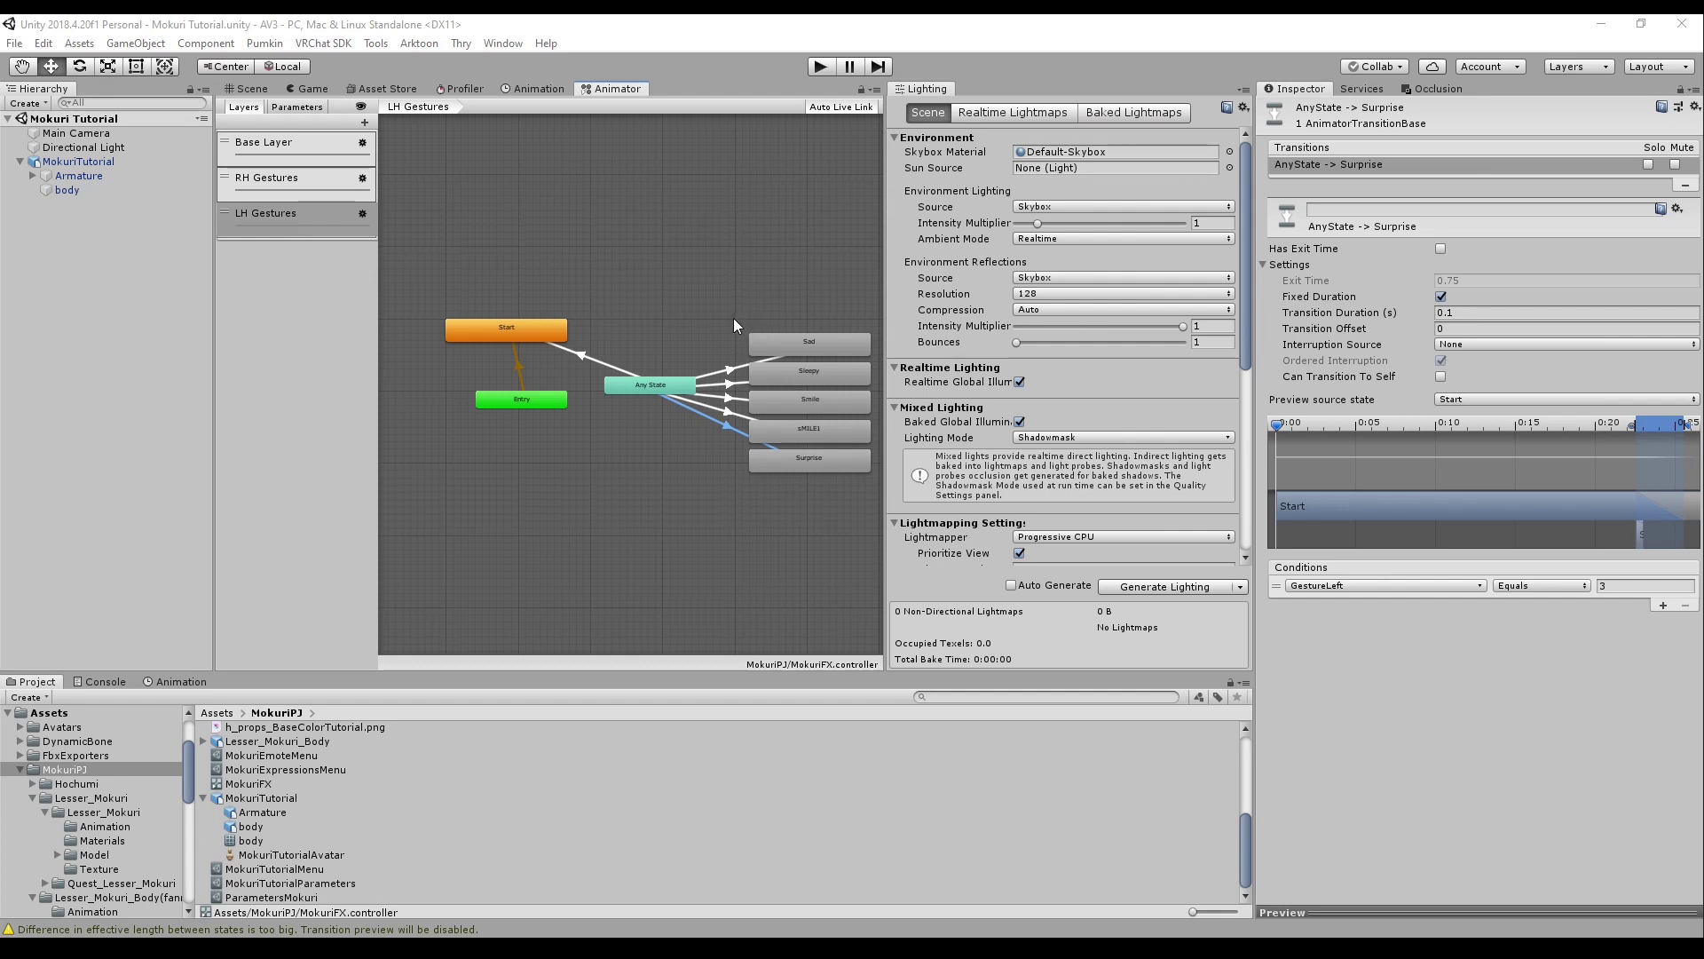
Create an empty state named HOpen under Surprise in LH Gestures
click(750, 491)
right_click(756, 494)
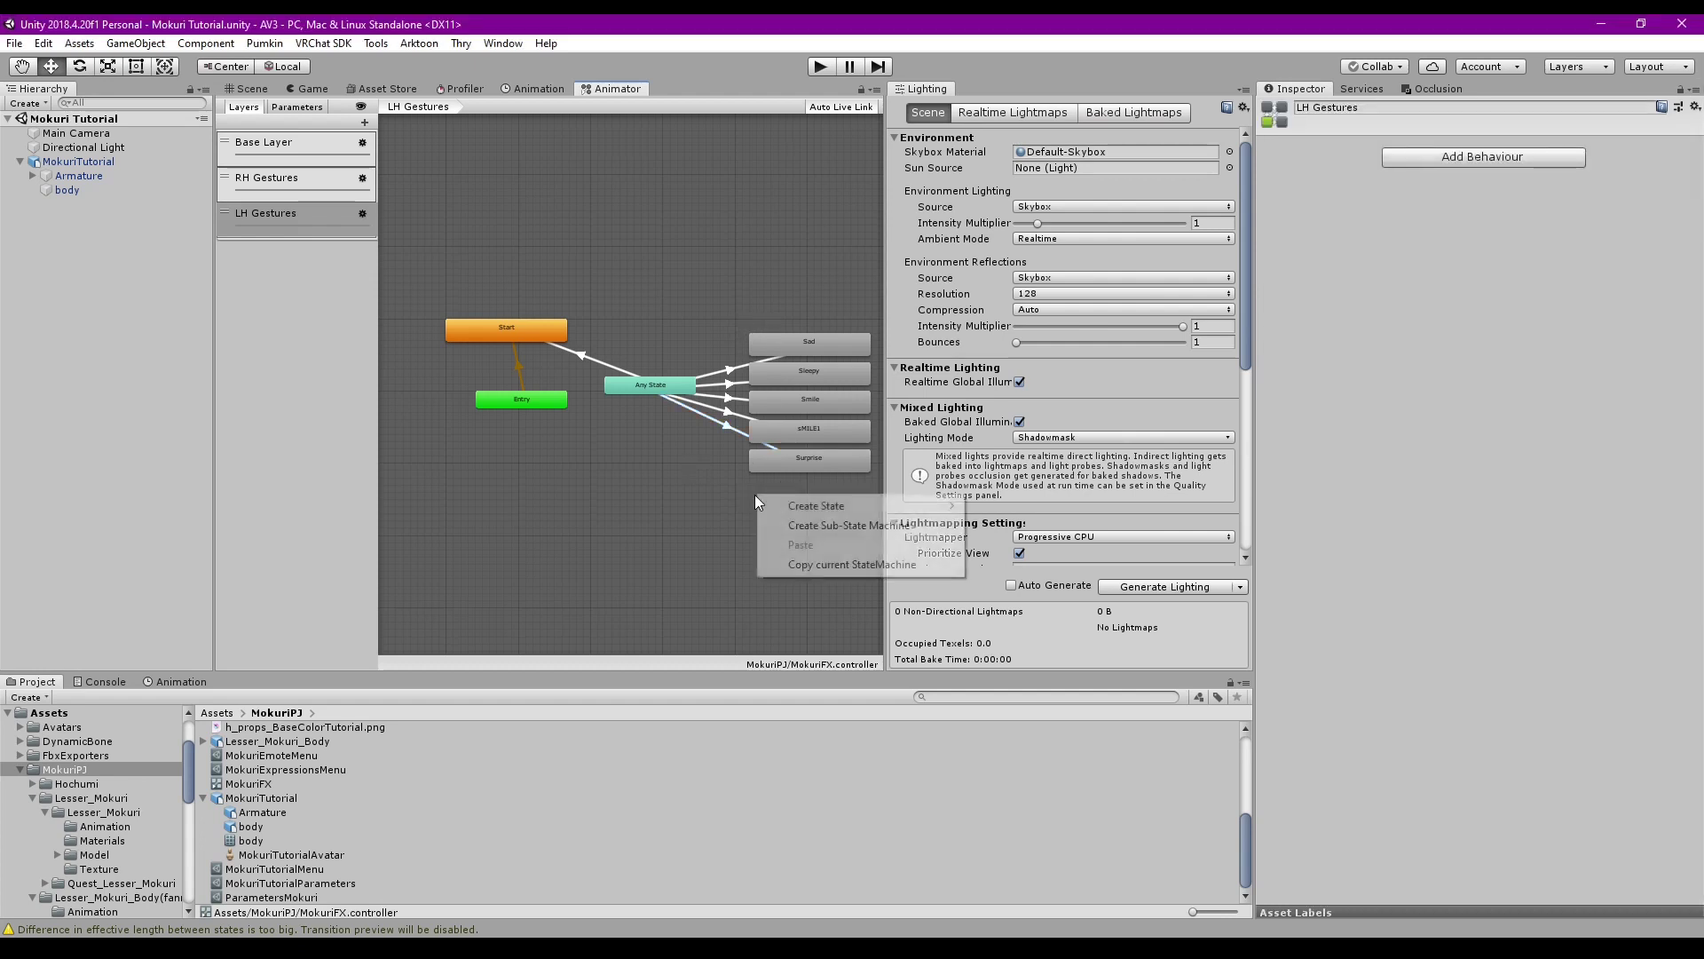
mouse_move(817, 513)
click(1010, 506)
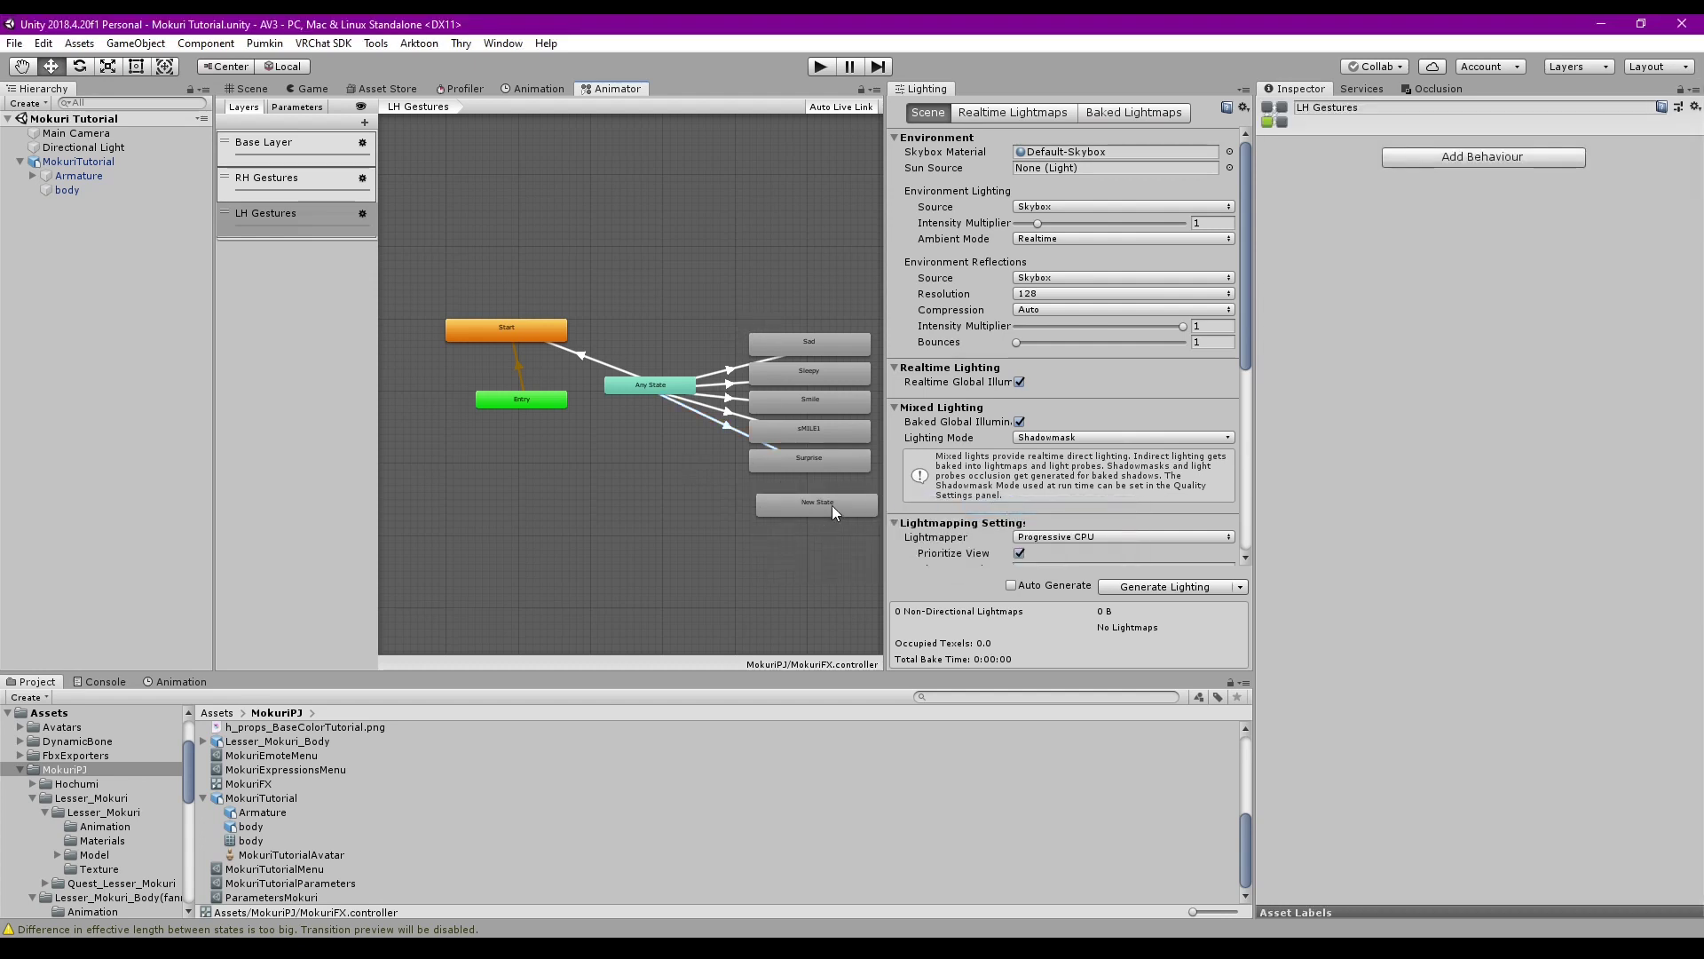
drag(832, 505, 822, 488)
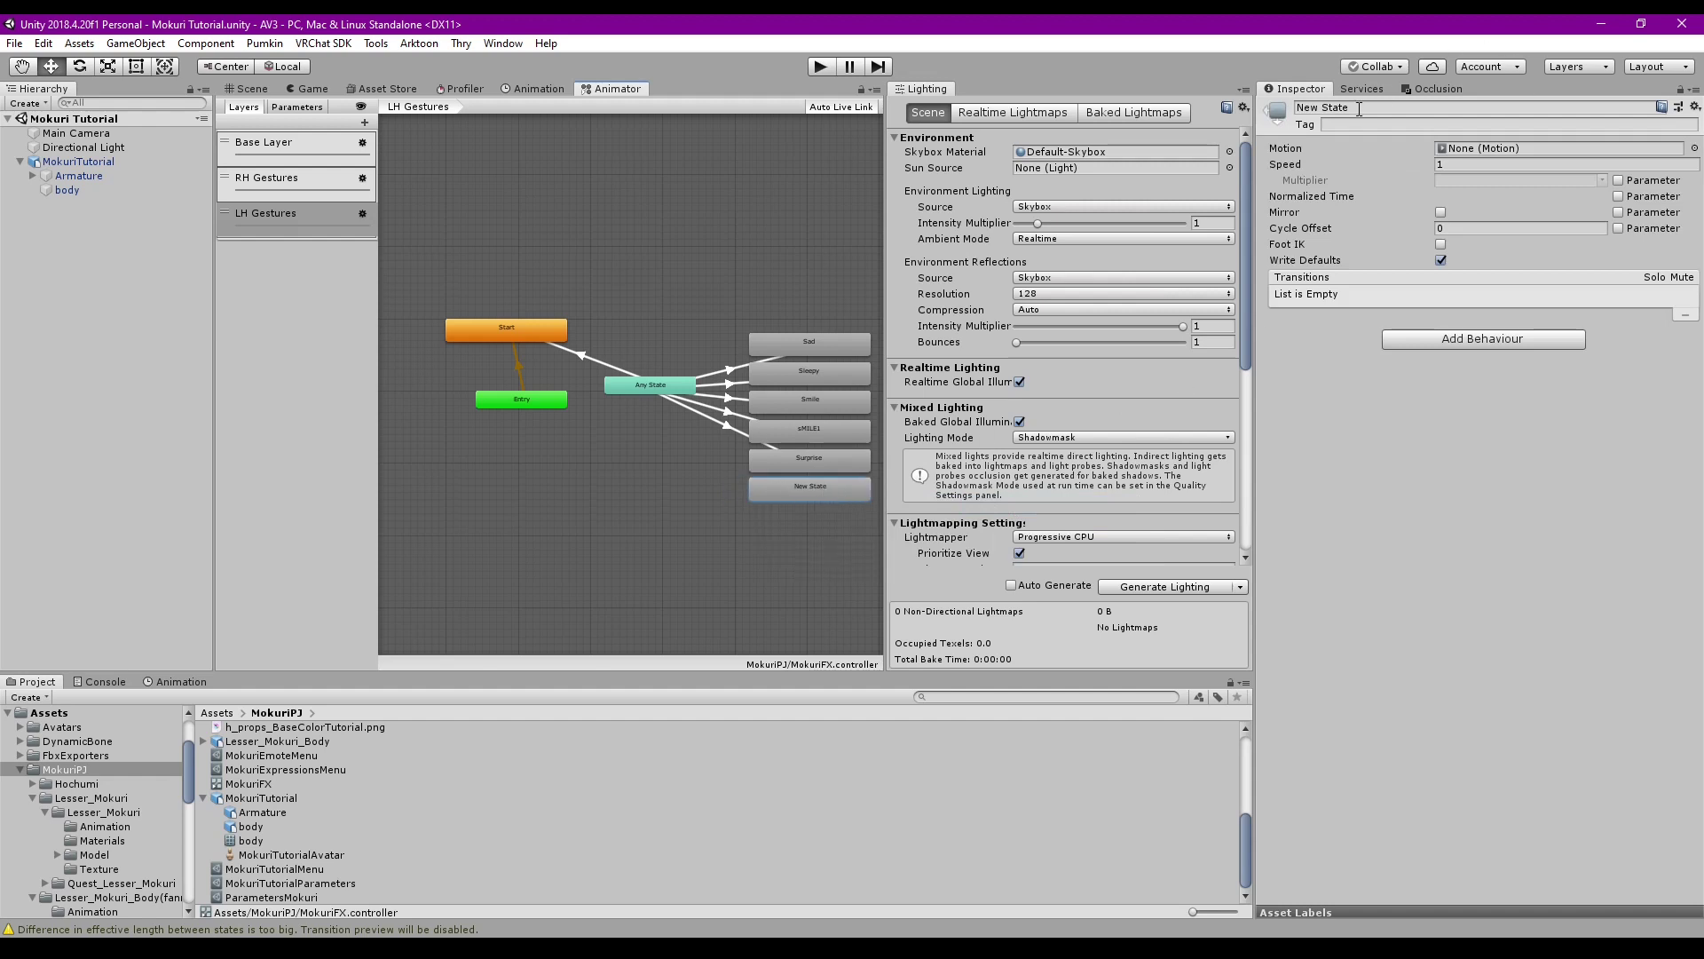
click(1453, 106)
text(H)
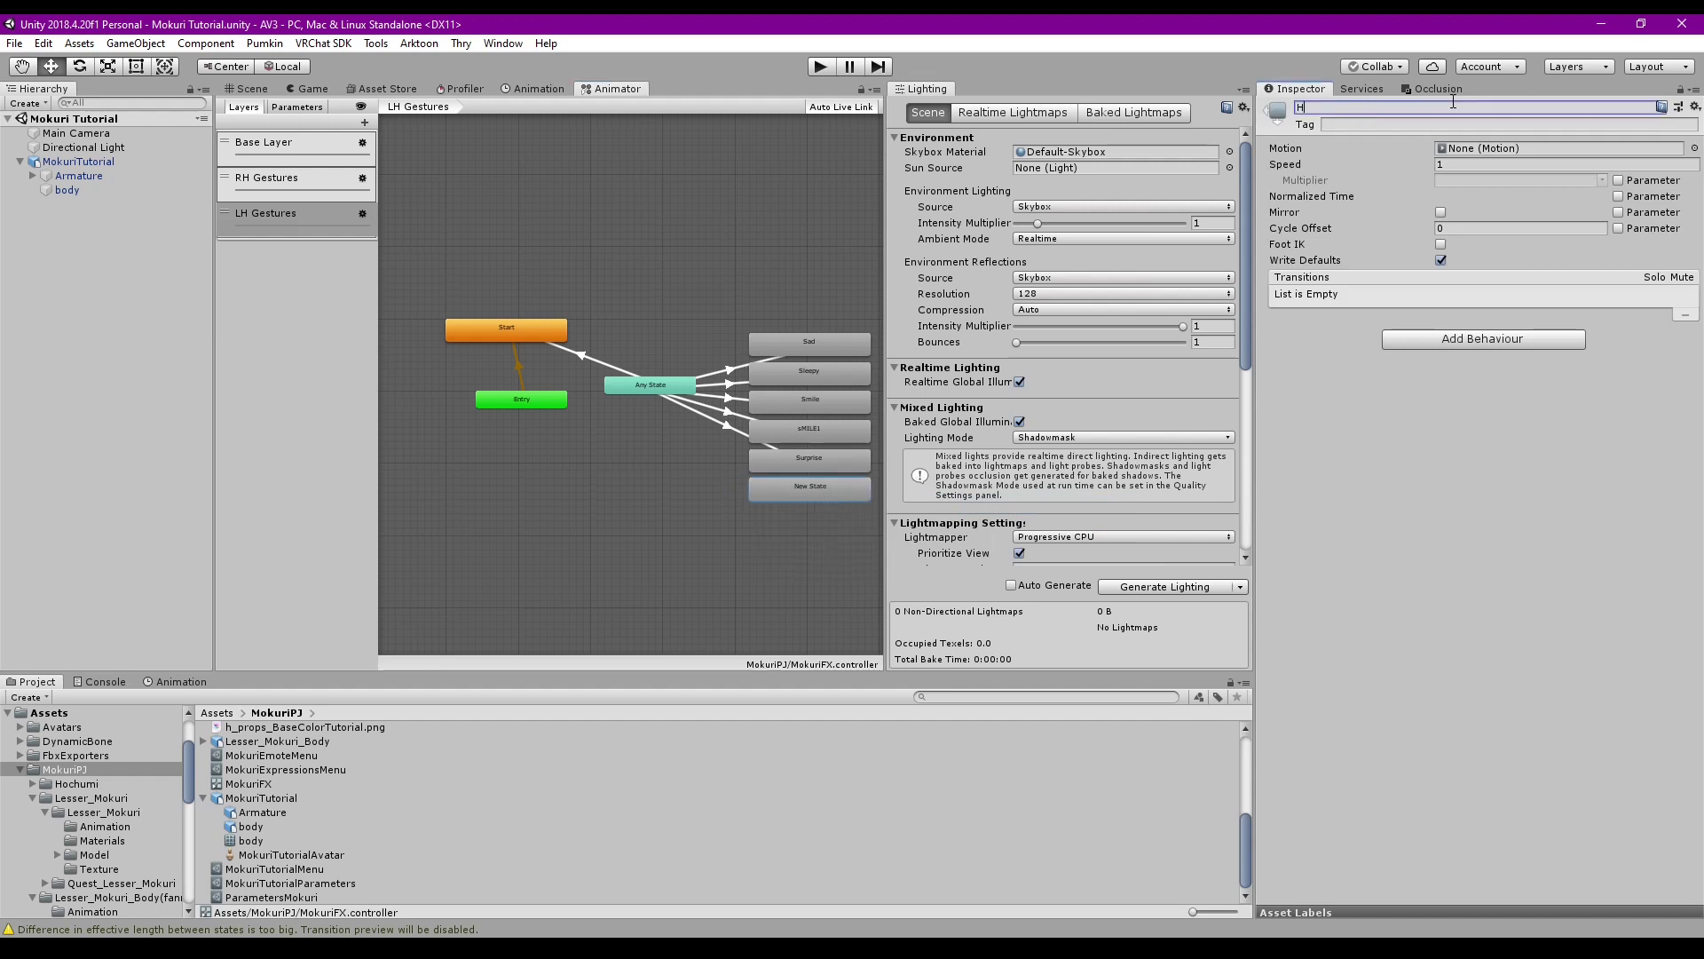
text(Open)
key(Return)
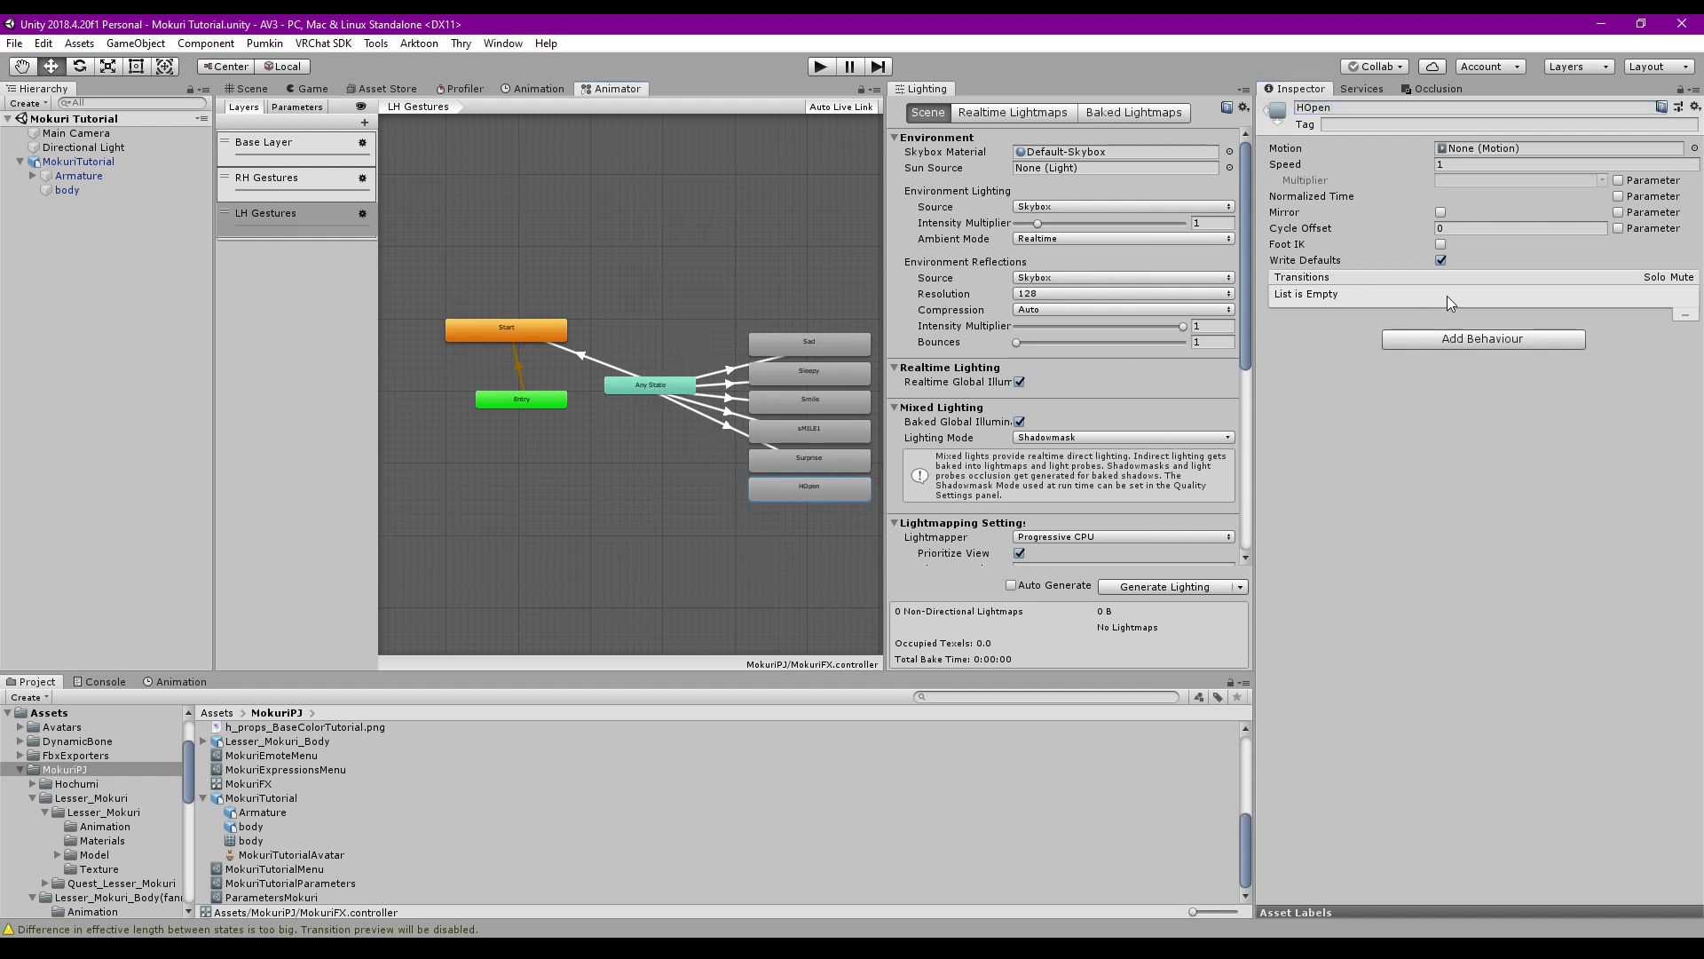
Link Any State to HOpen and give the transition a GestureLeft condition
right_click(666, 387)
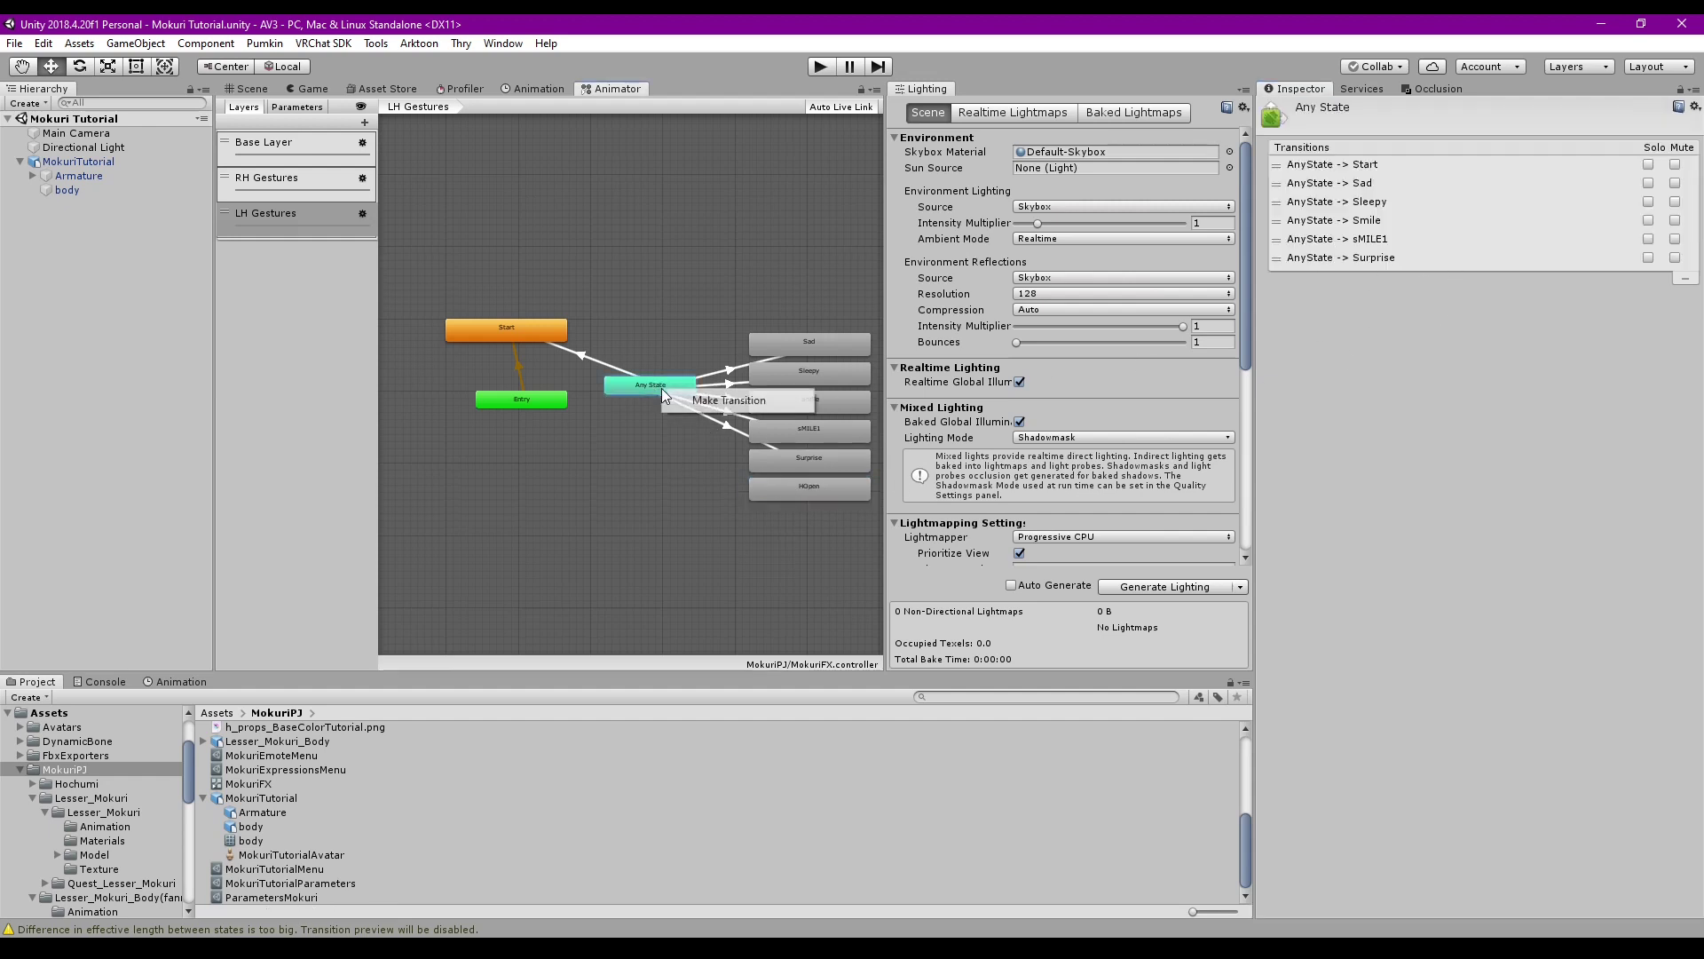
click(721, 398)
click(793, 492)
click(813, 486)
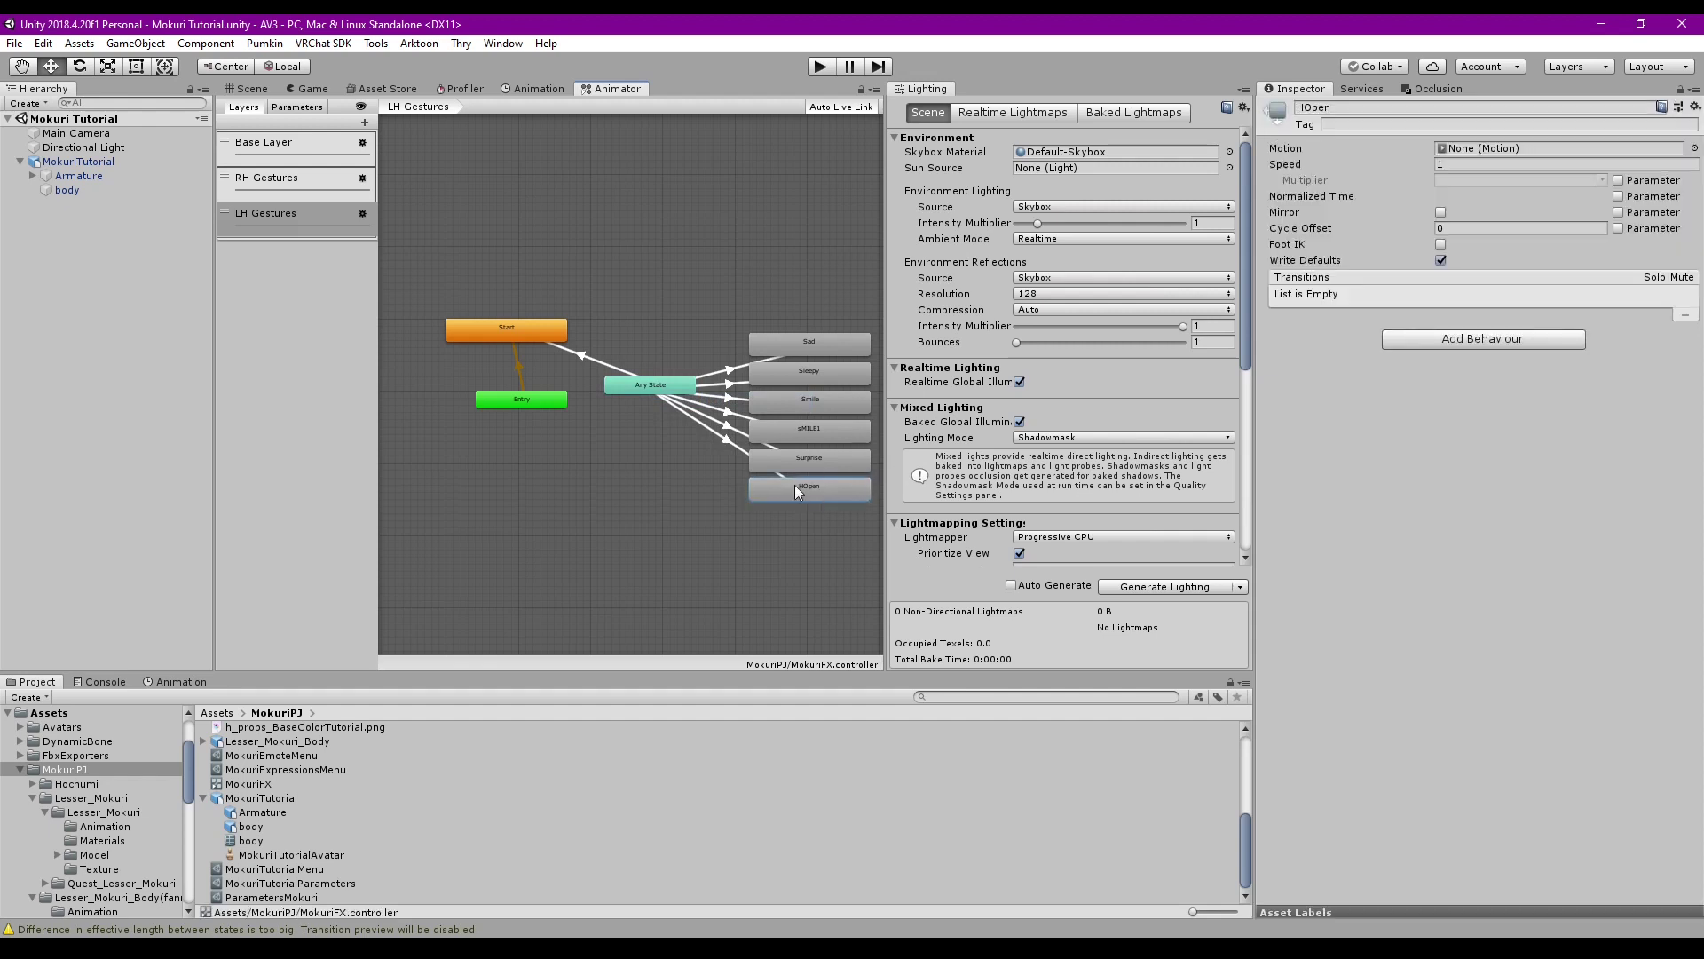
click(701, 425)
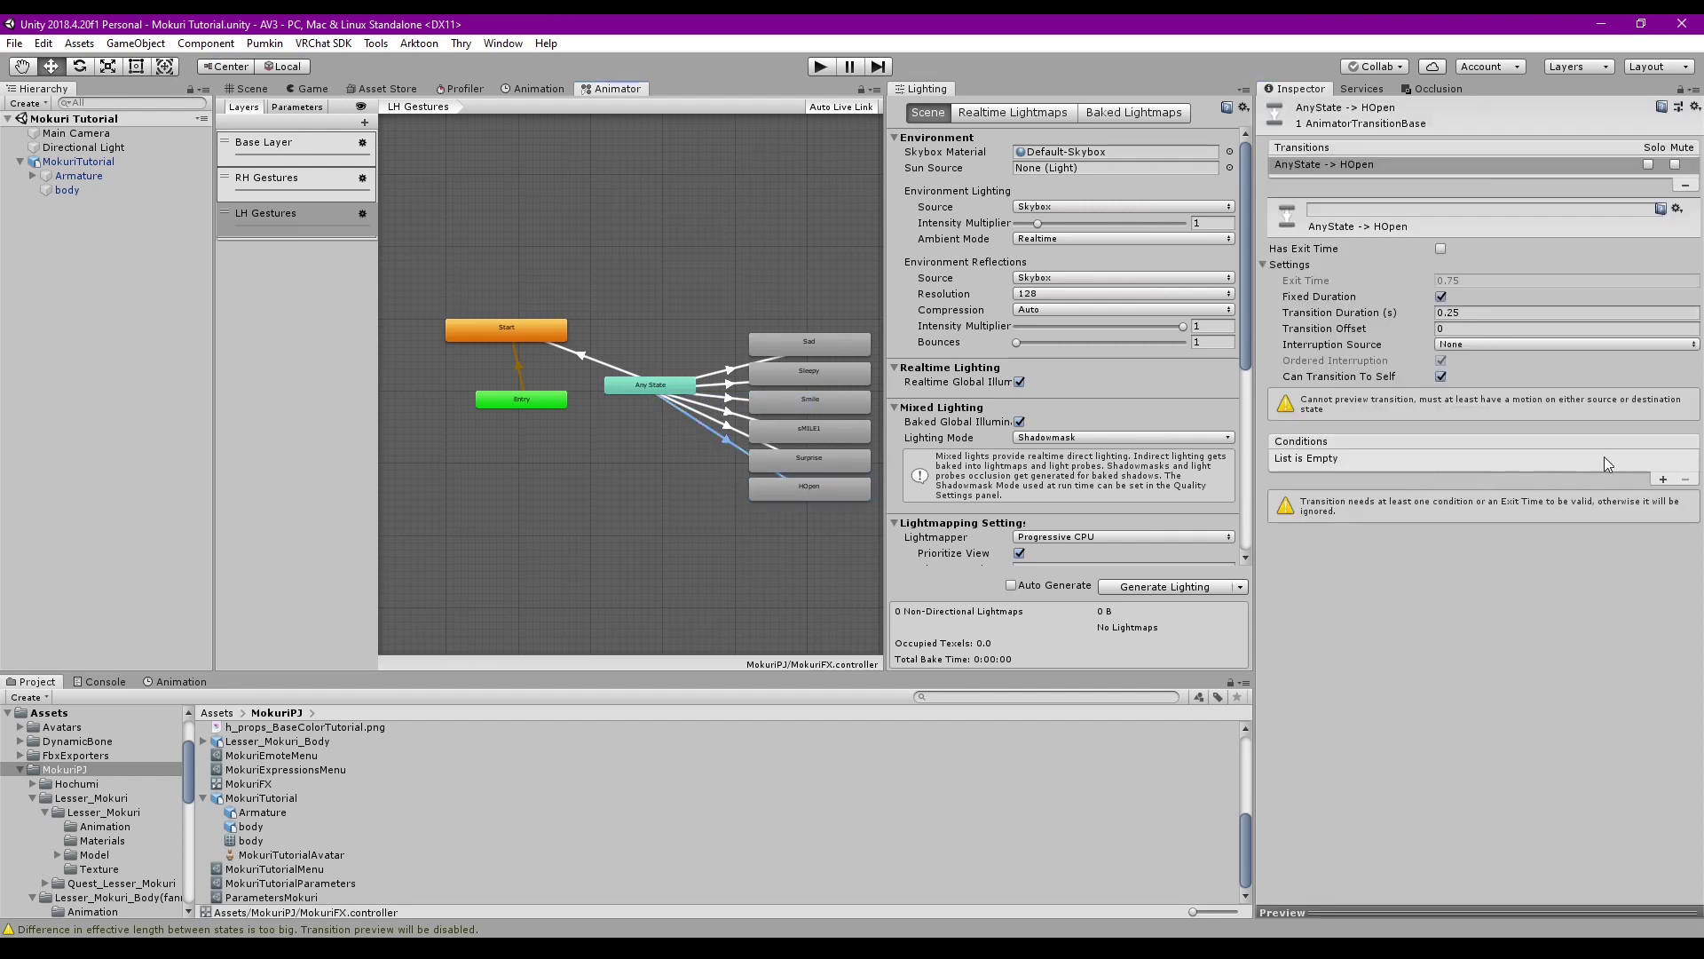
click(1662, 480)
click(1621, 460)
text(1)
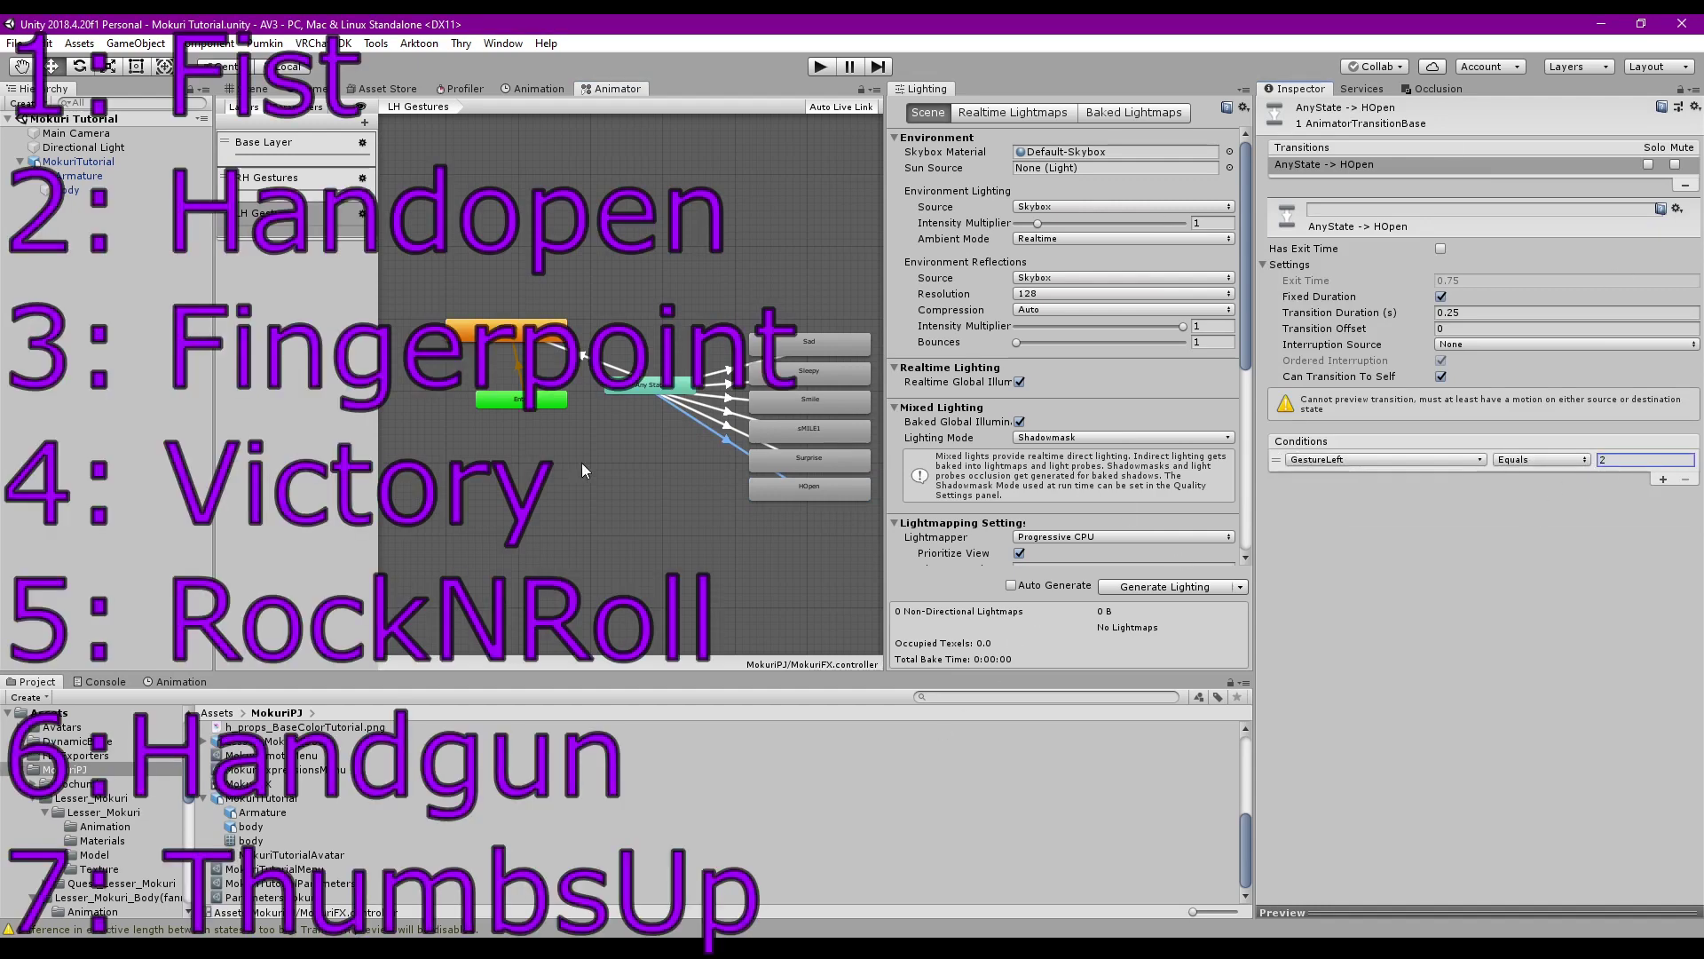
Create an empty state named Fist below HOpen
click(760, 514)
right_click(780, 513)
mouse_move(821, 529)
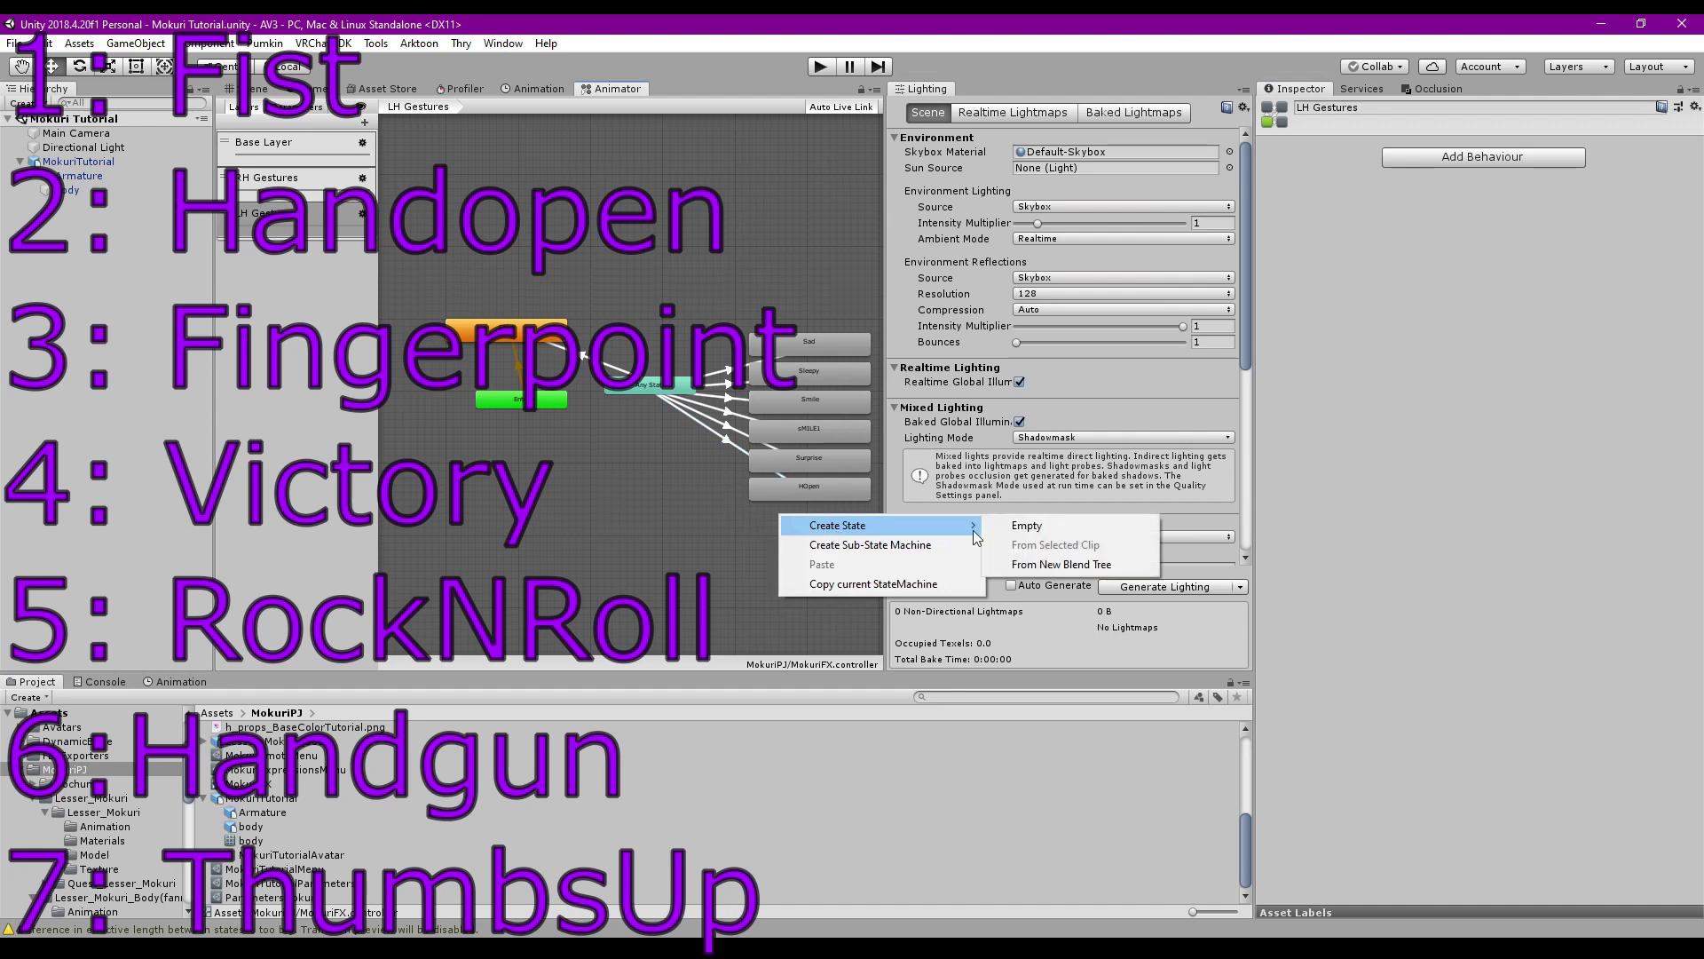
click(992, 524)
drag(813, 524, 799, 519)
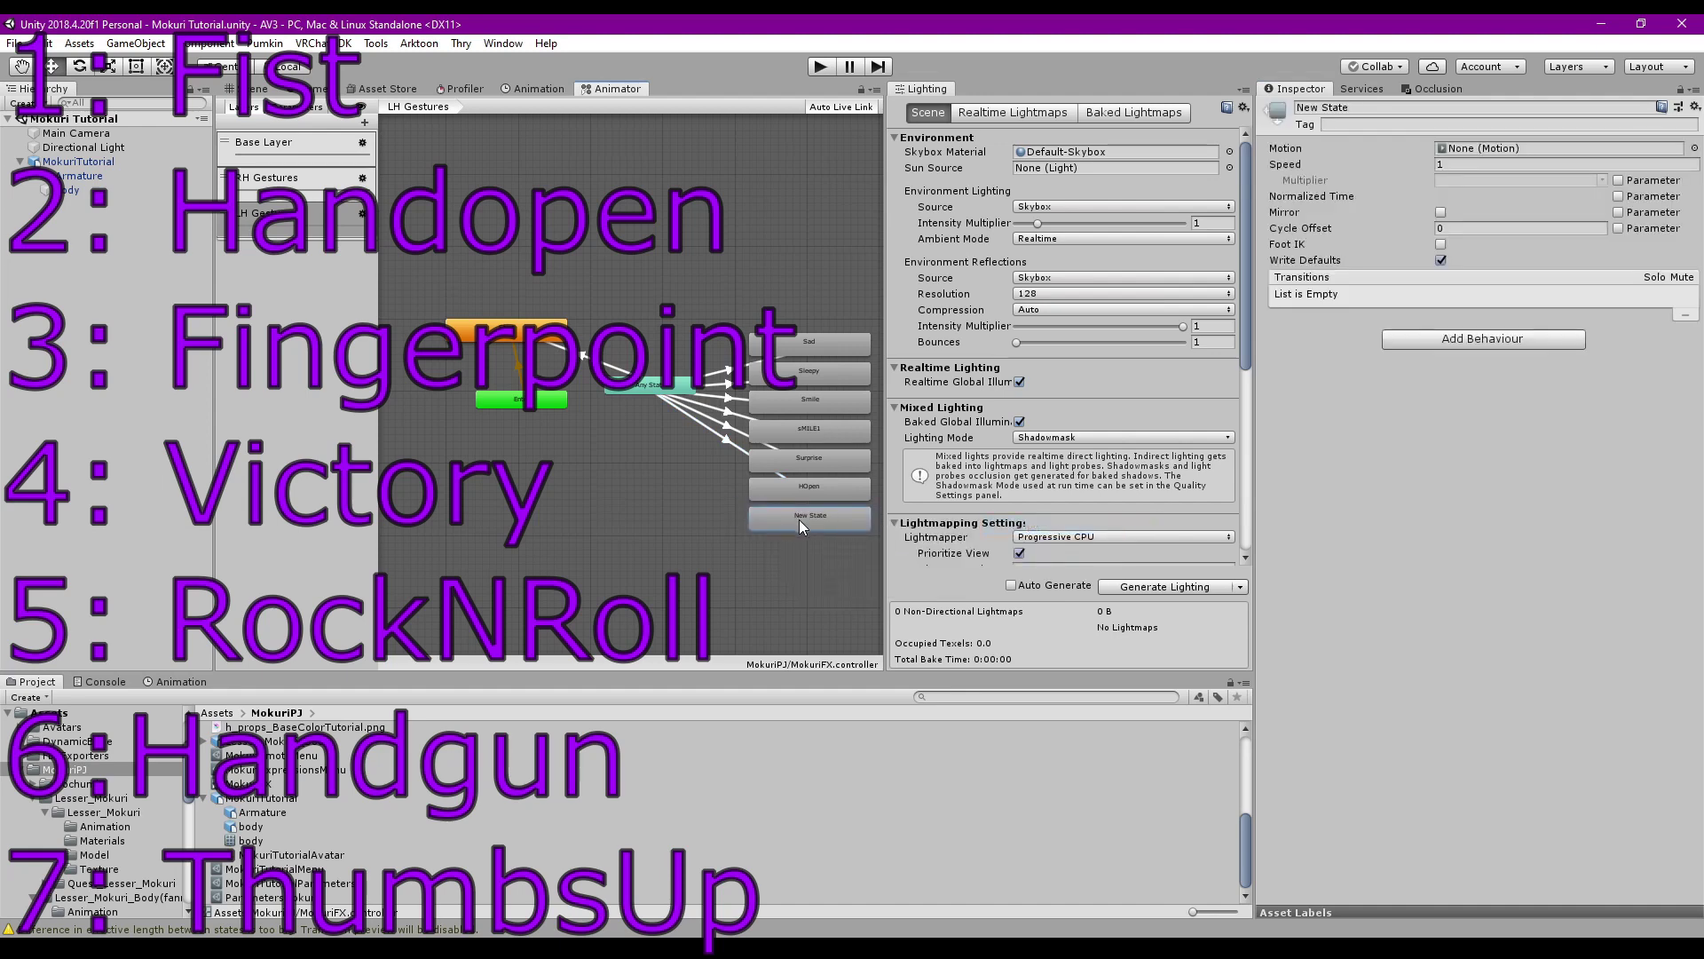
click(1416, 108)
text(Fist)
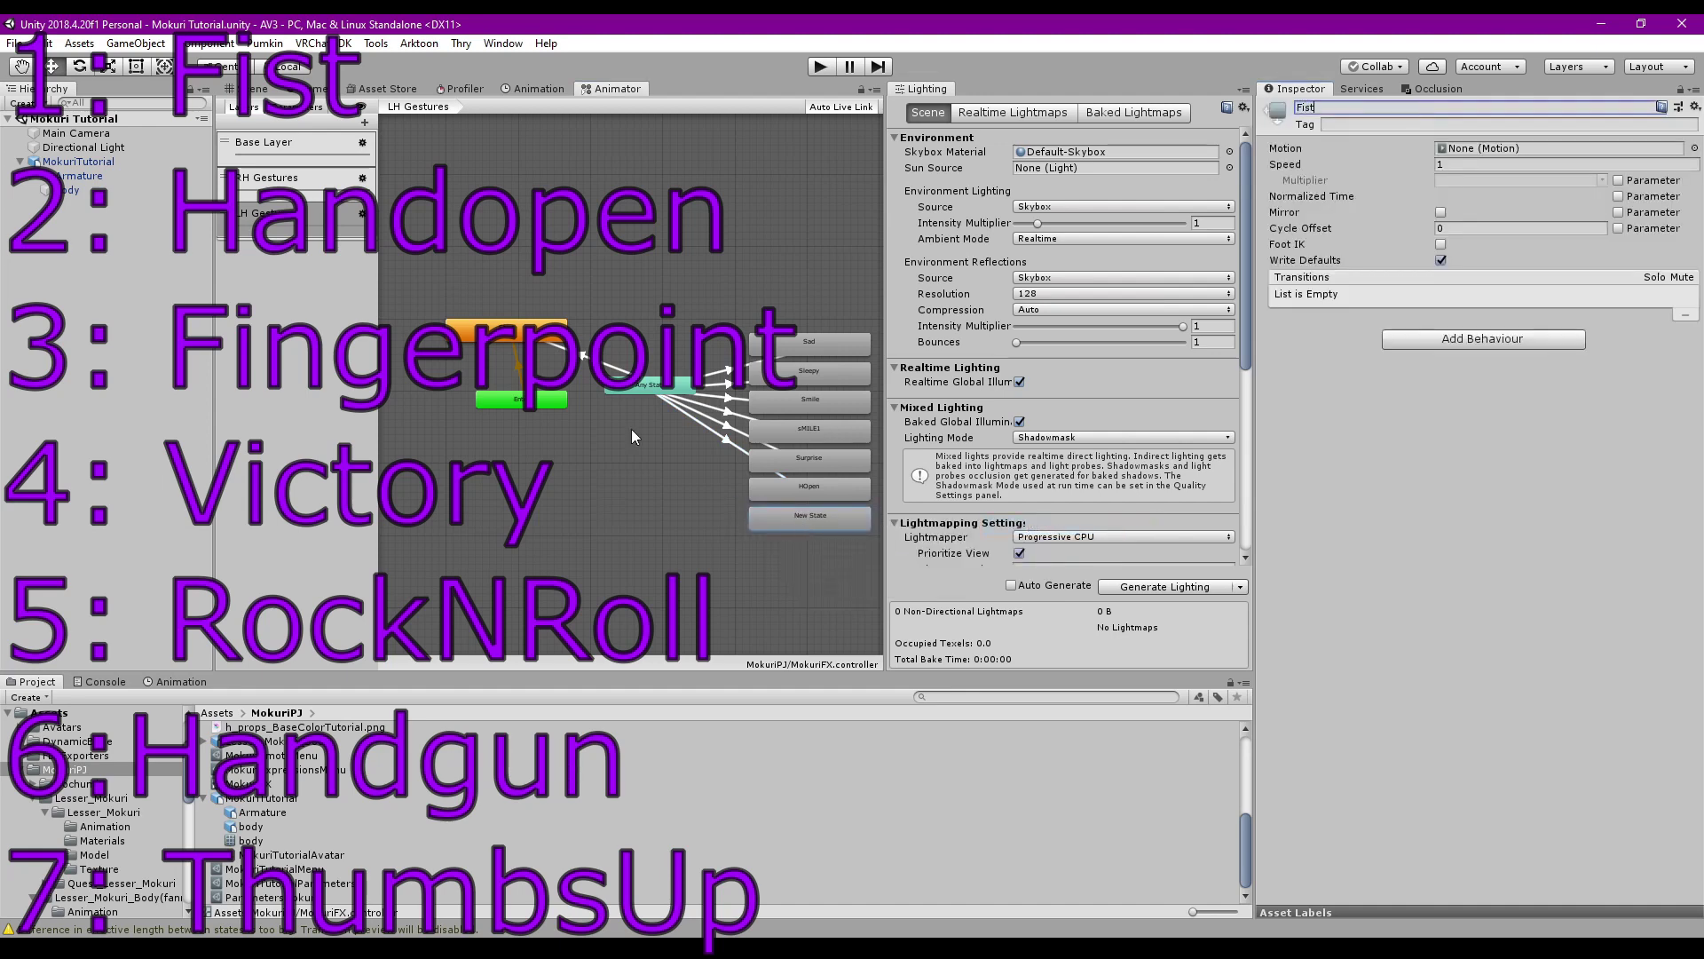
click(806, 562)
Link Any State to Fist with a GestureLeft Equals 1 condition
click(654, 390)
right_click(654, 391)
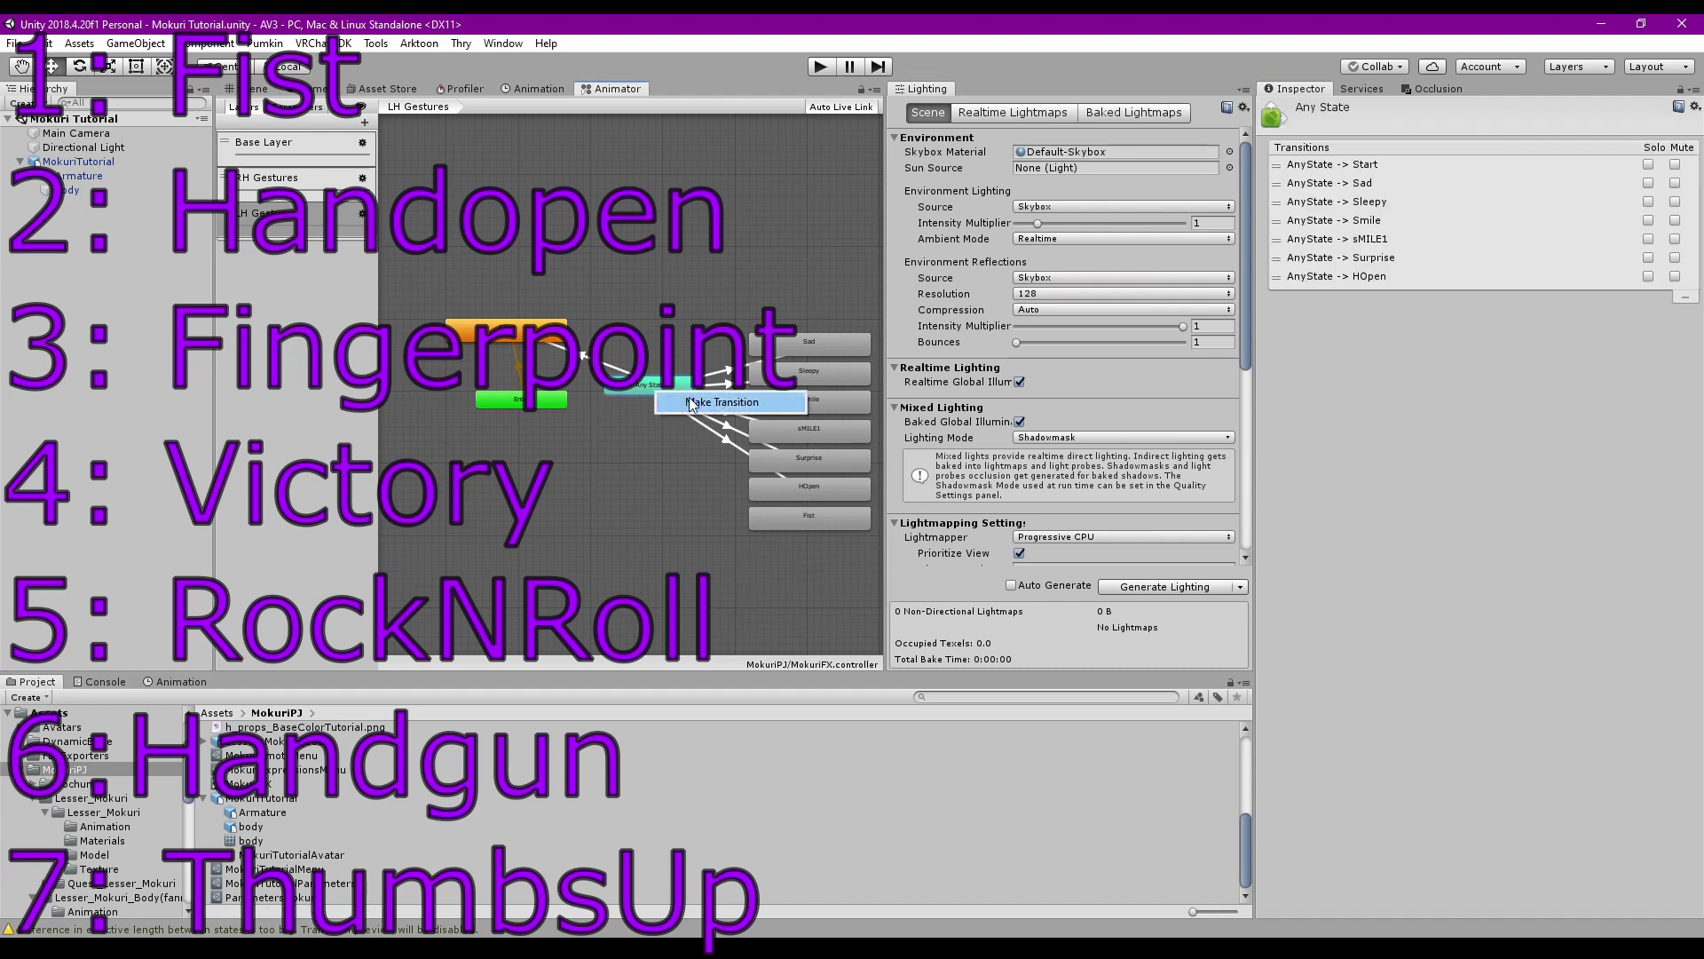
click(687, 398)
click(796, 519)
click(796, 519)
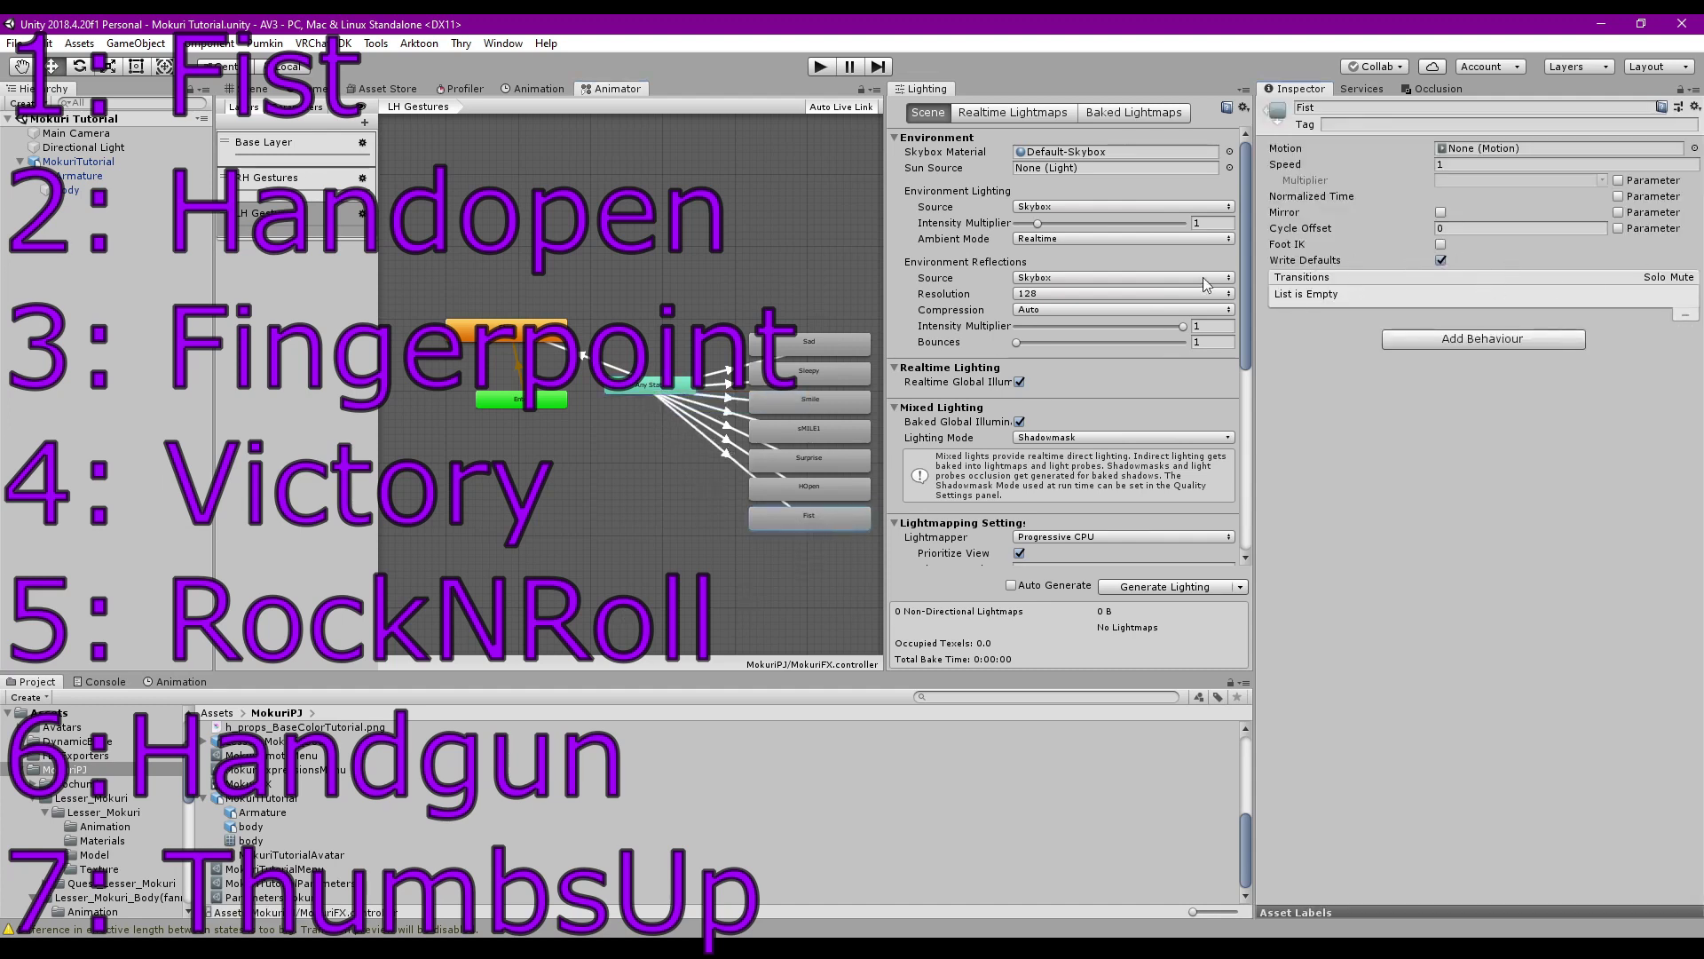
click(717, 451)
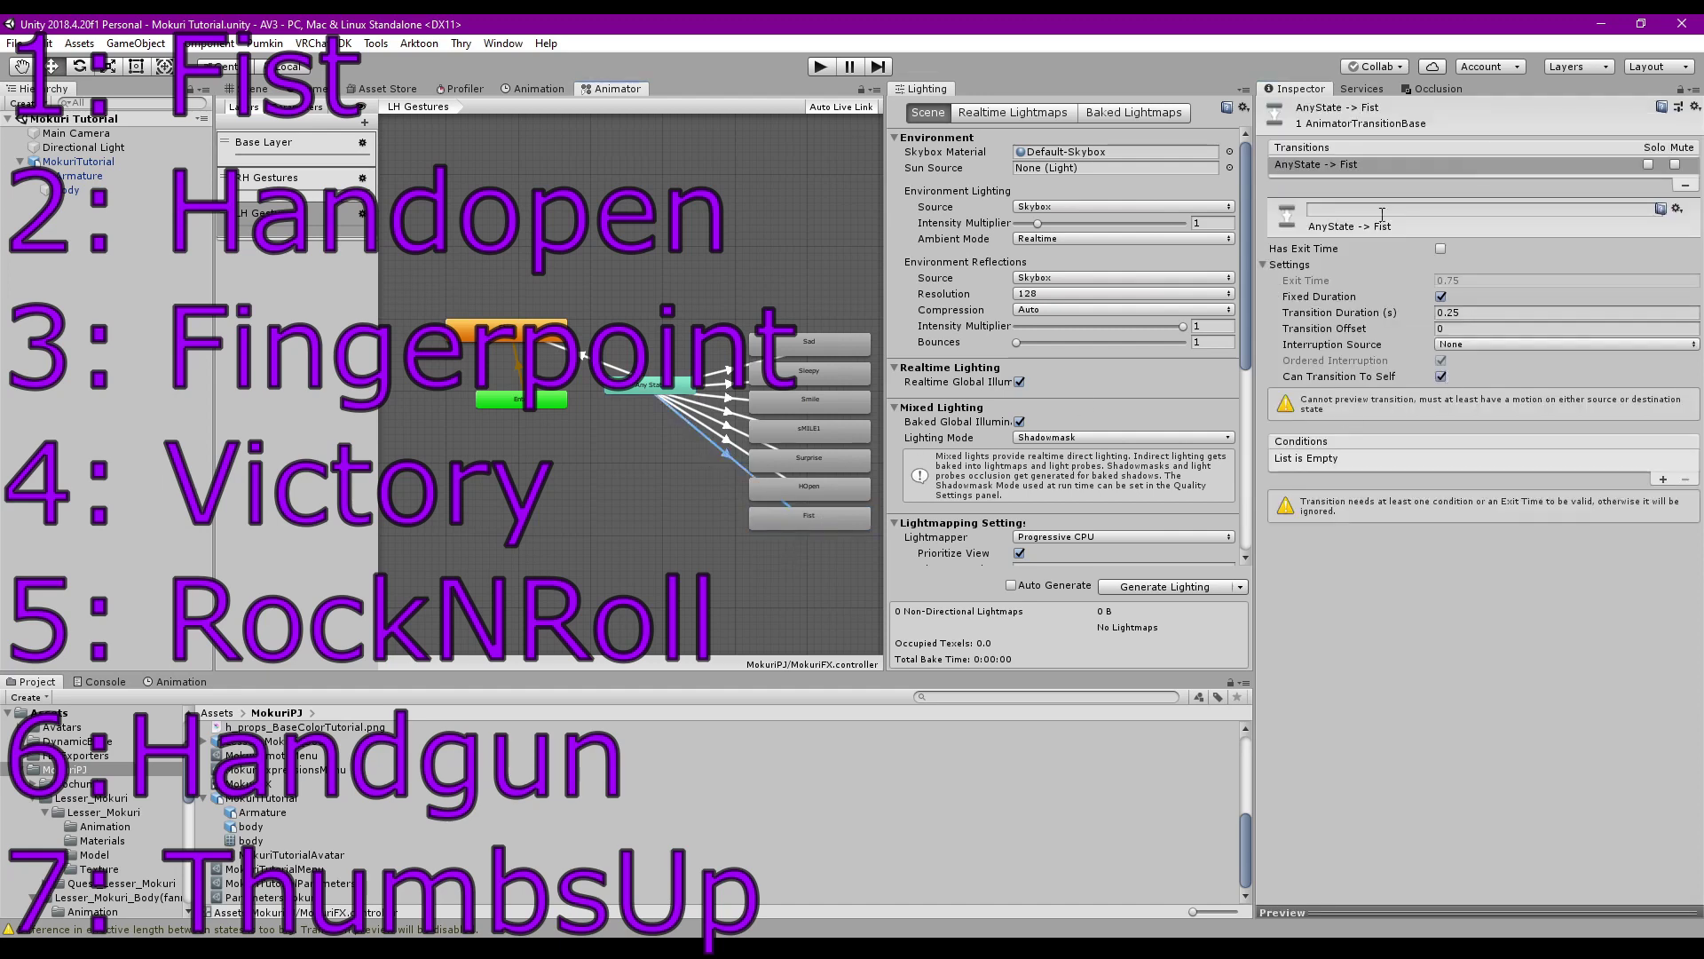
click(1663, 480)
click(1541, 459)
click(1549, 515)
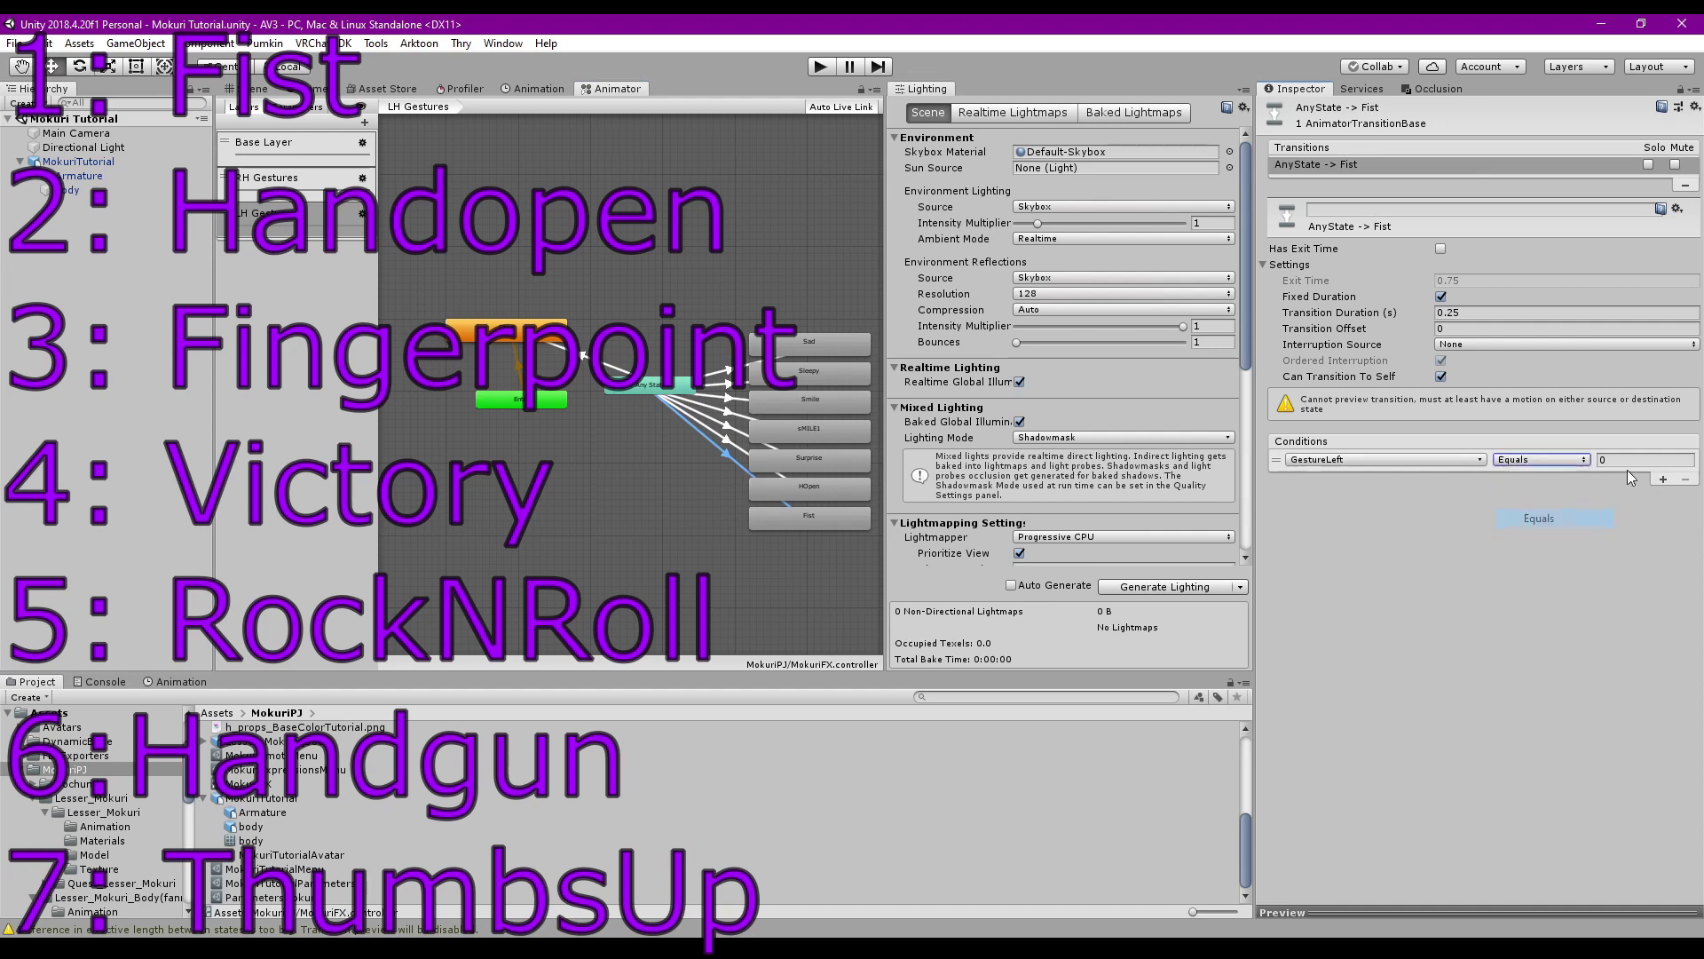
click(1642, 459)
text(1)
Review the conditions on the sMILE1, Fist and other Any State transitions
click(728, 371)
click(727, 426)
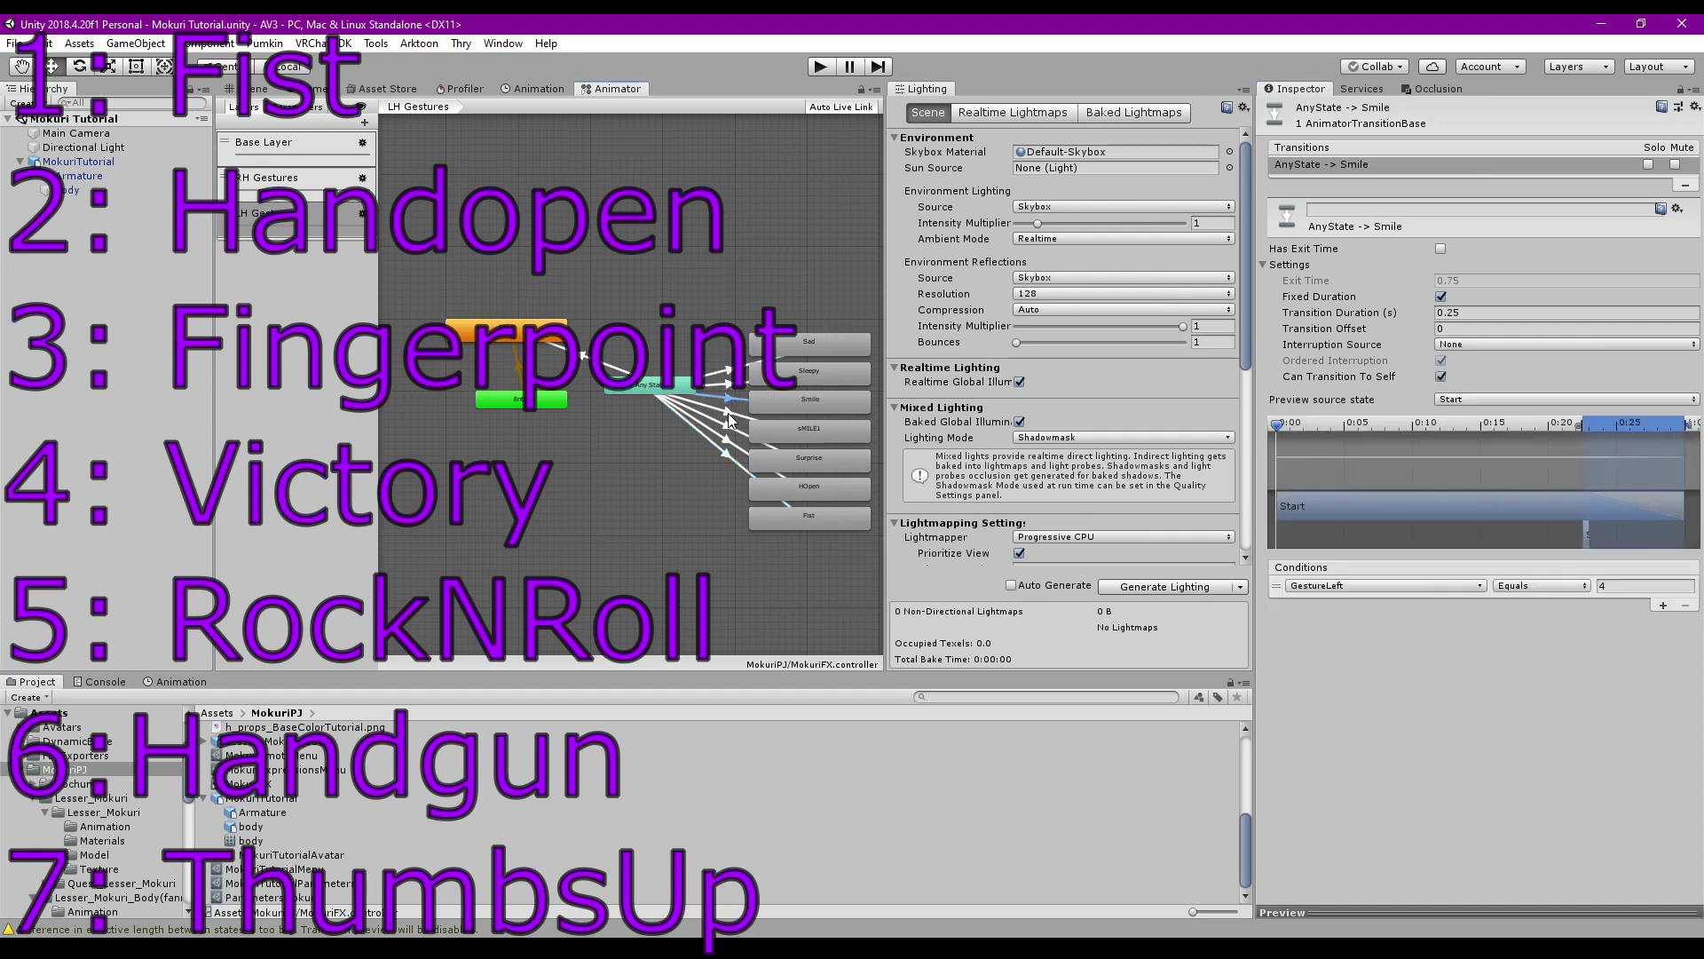
click(728, 449)
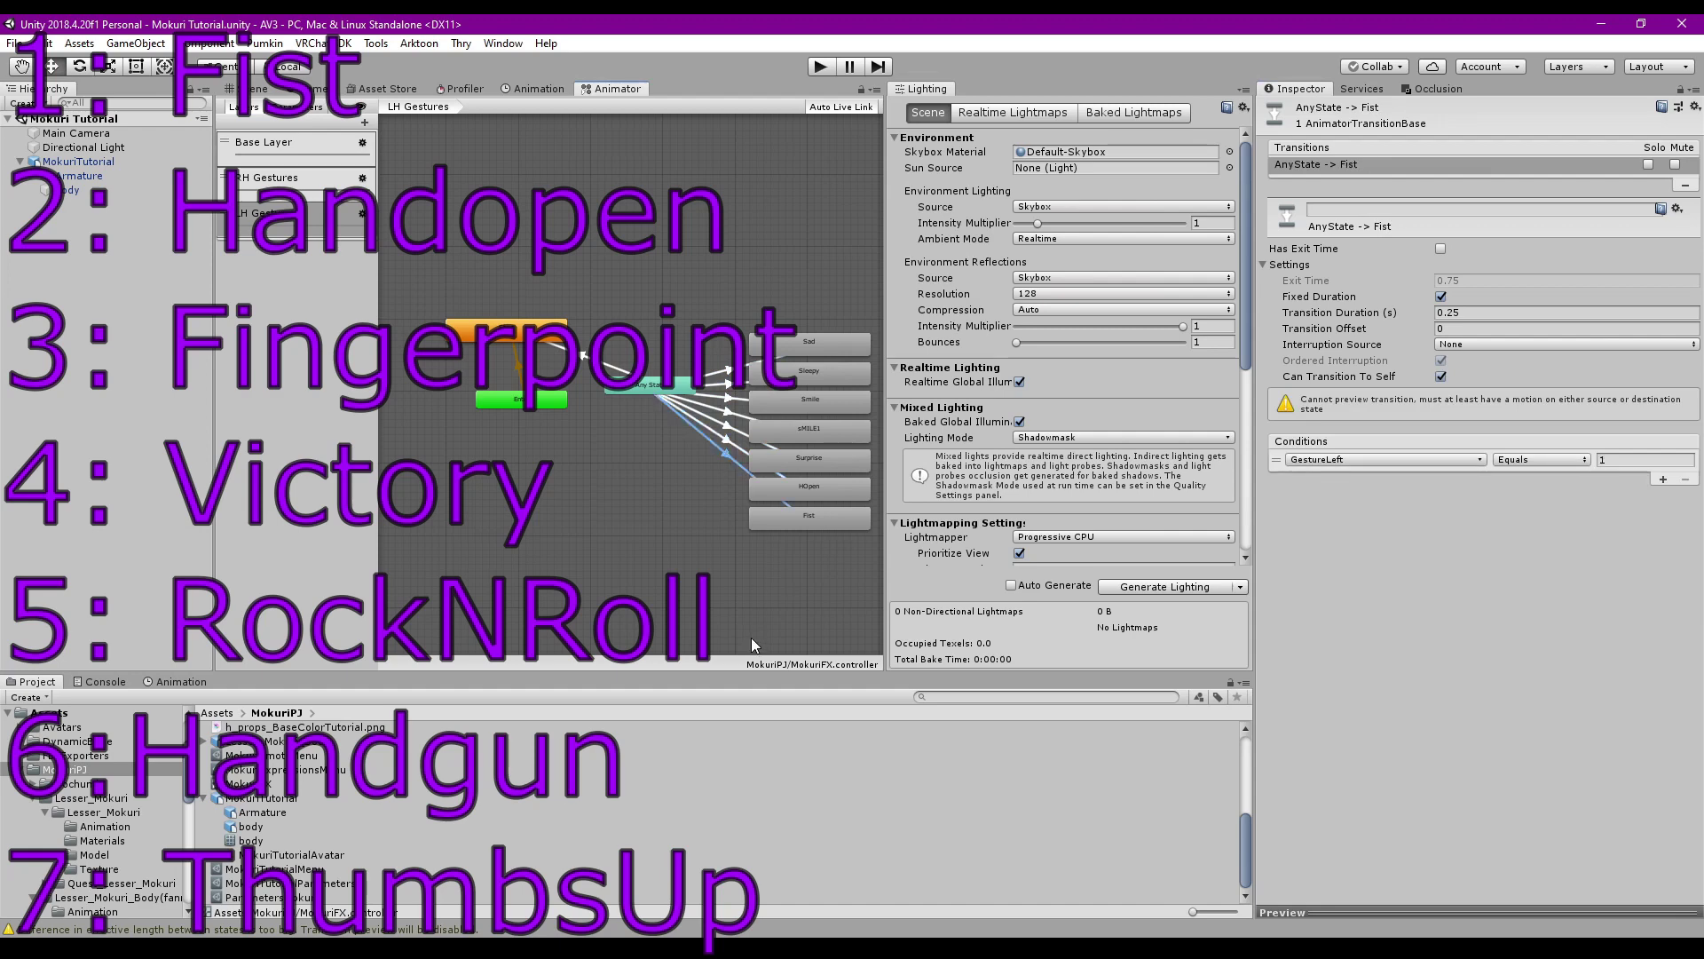
click(697, 557)
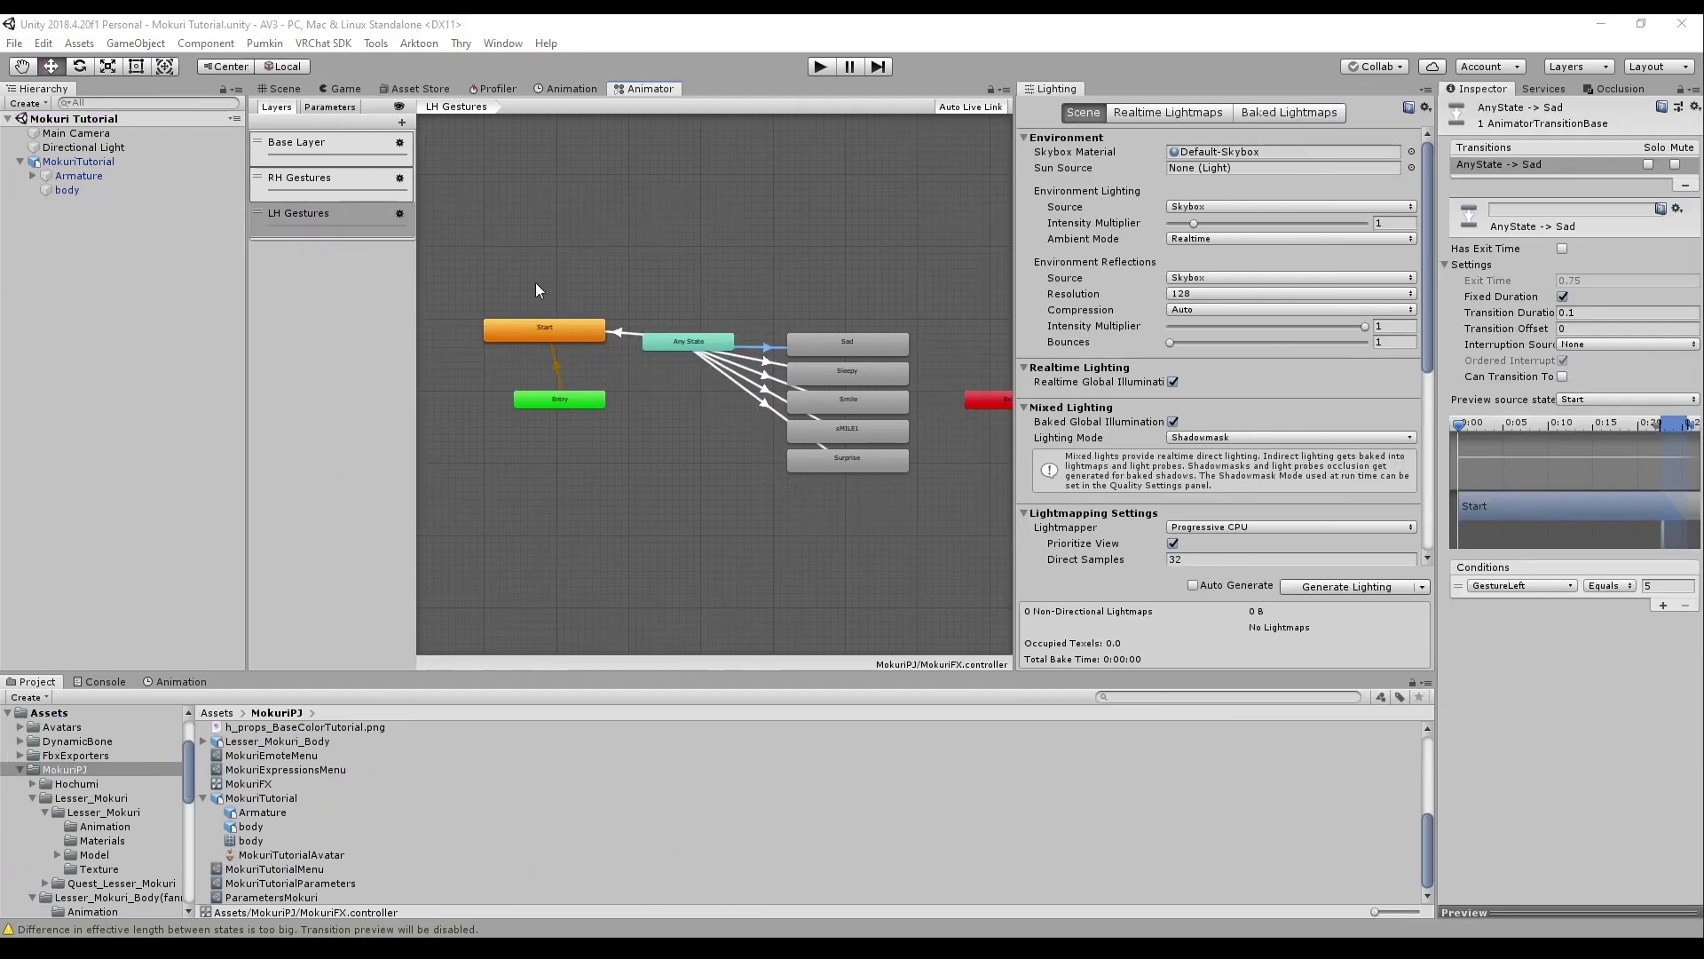
Replace the MokuriTutorial avatar's default FX playable layer with MokuriFX and save the scene
click(80, 162)
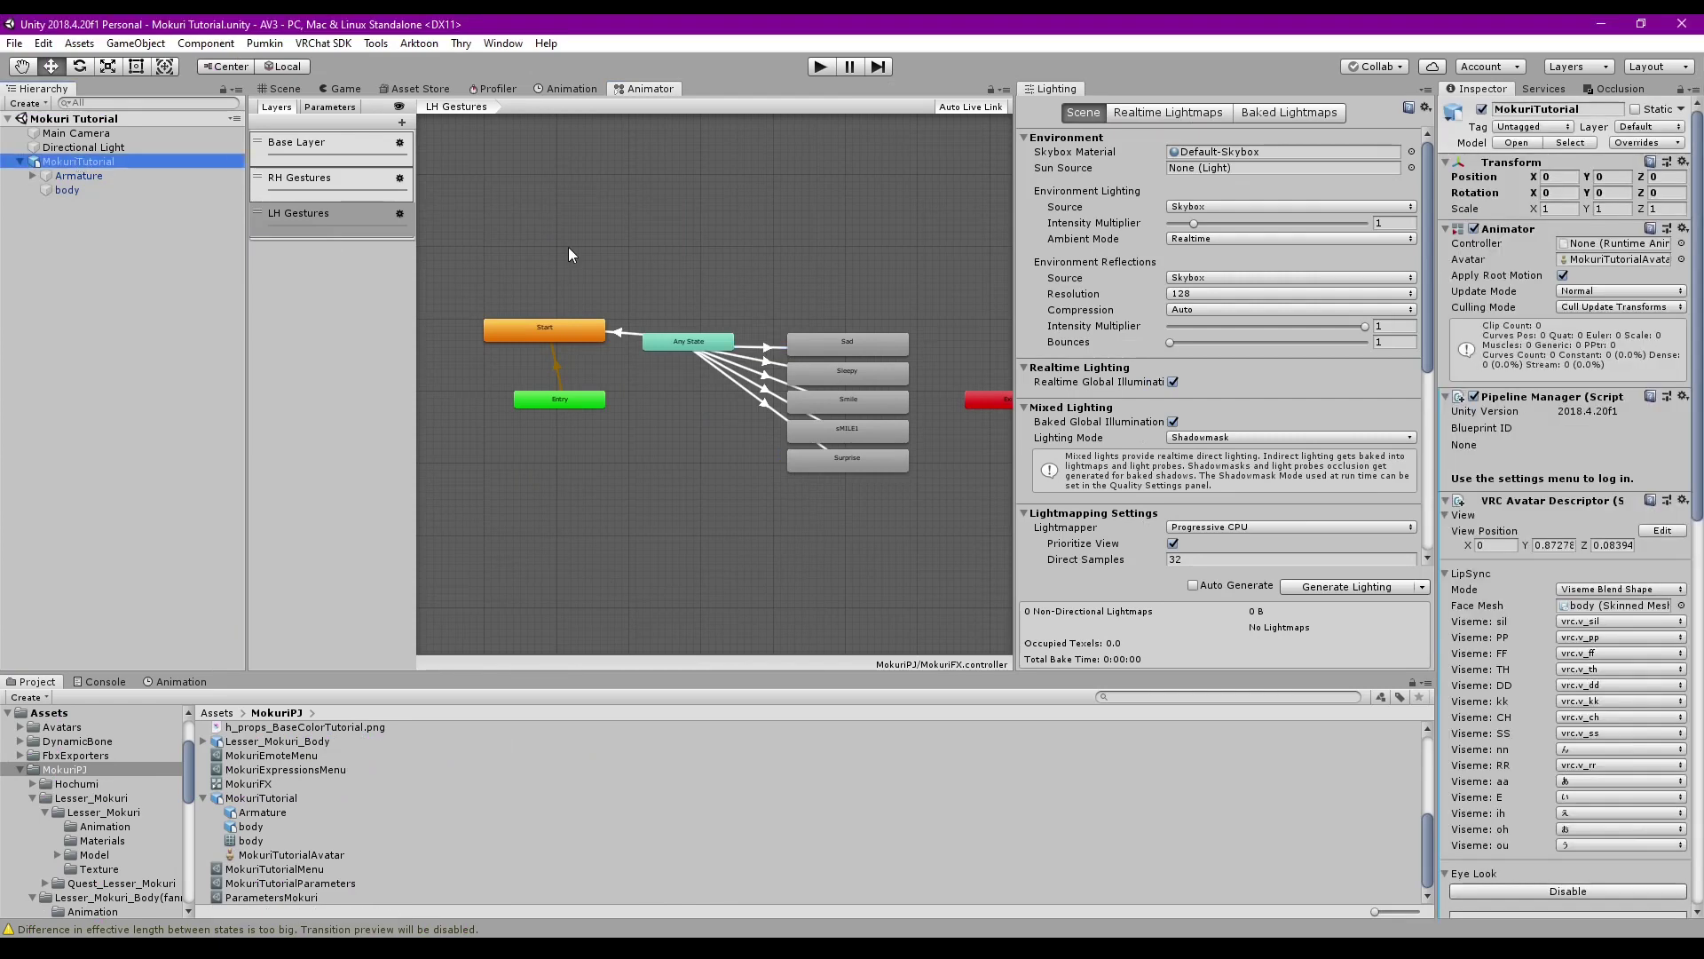
drag(1436, 257, 1257, 258)
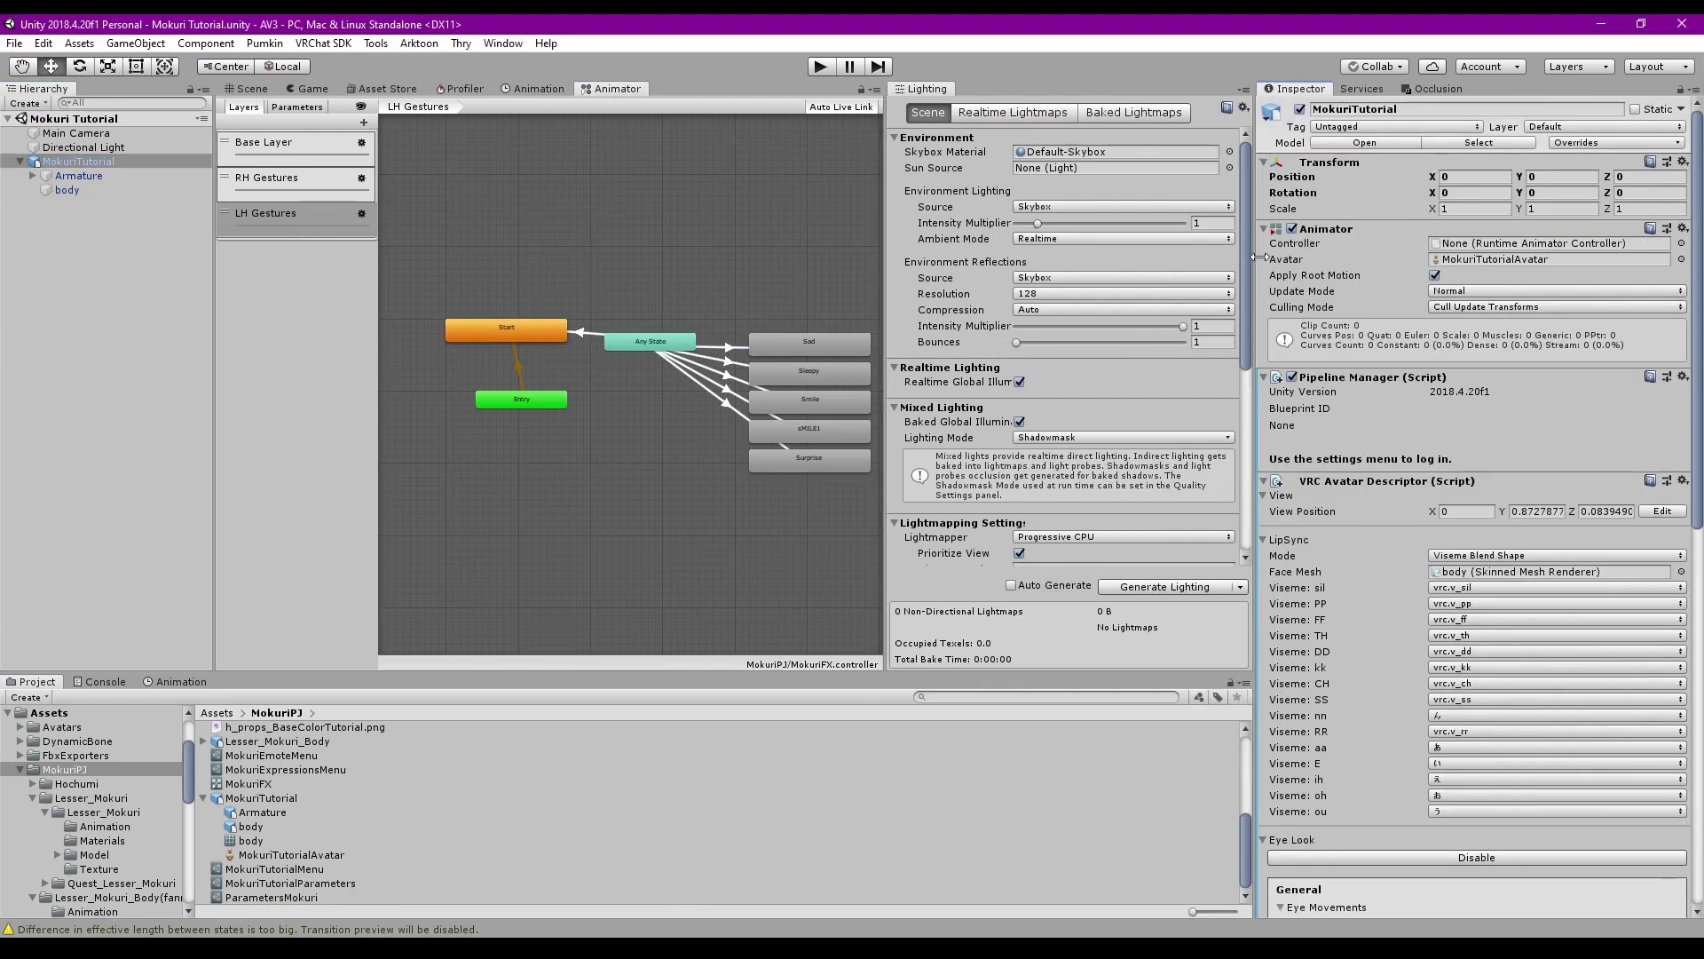
scroll(1298, 632, down, 15)
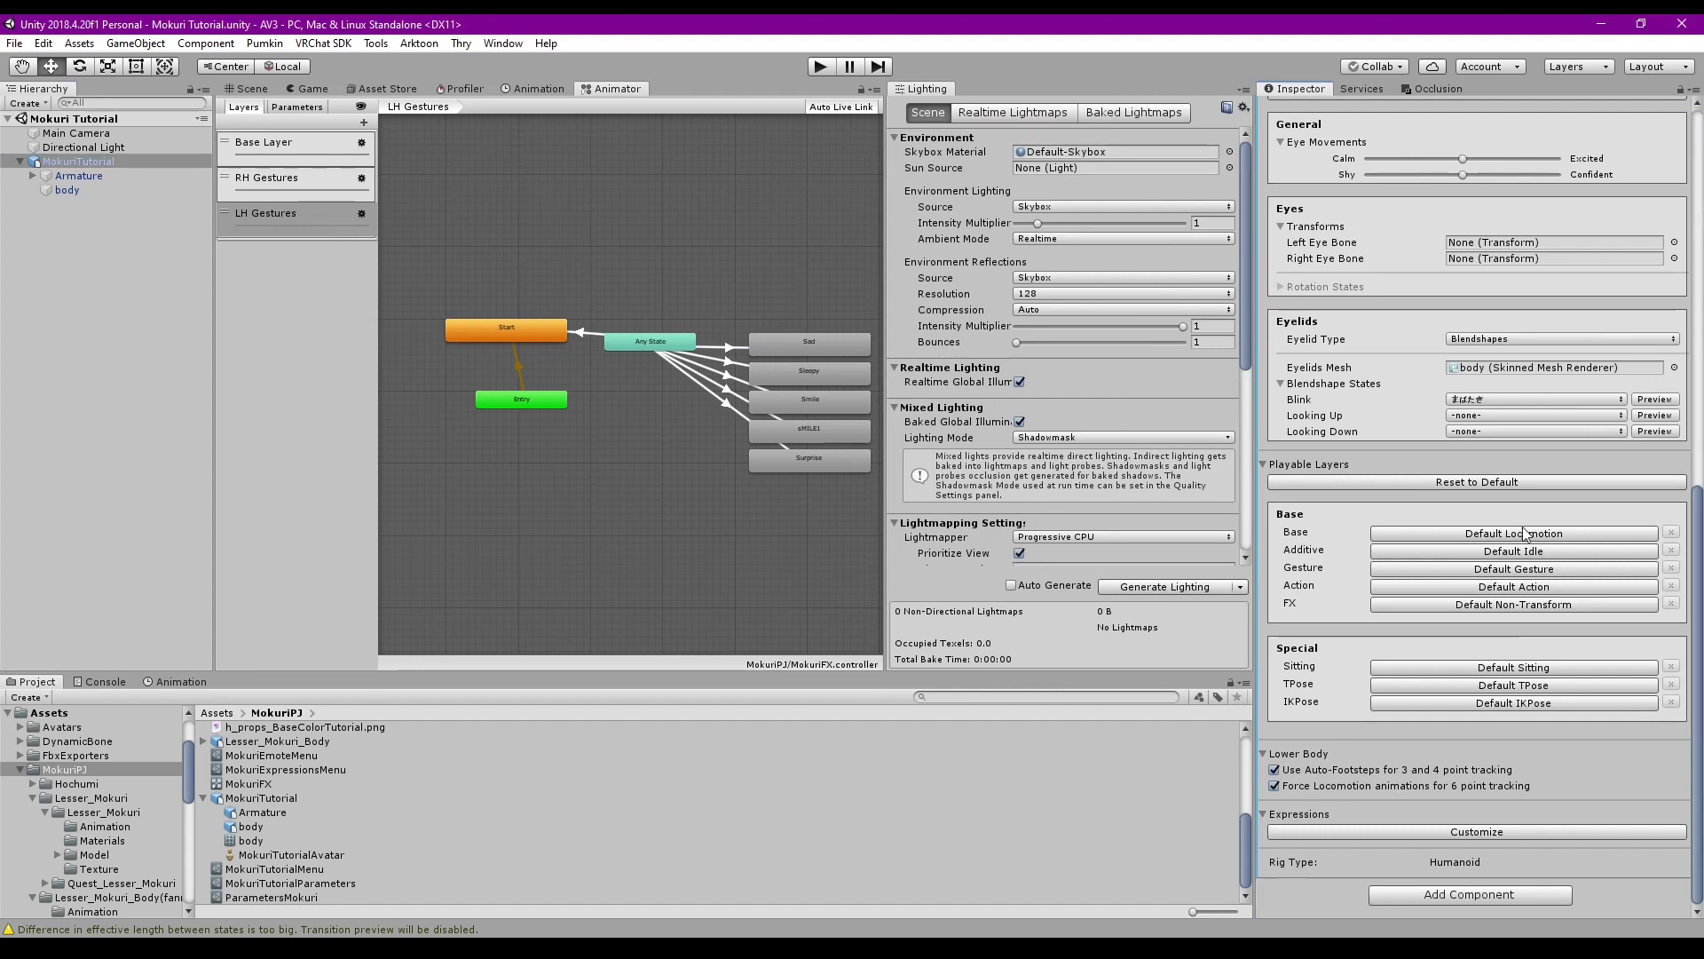
click(1446, 606)
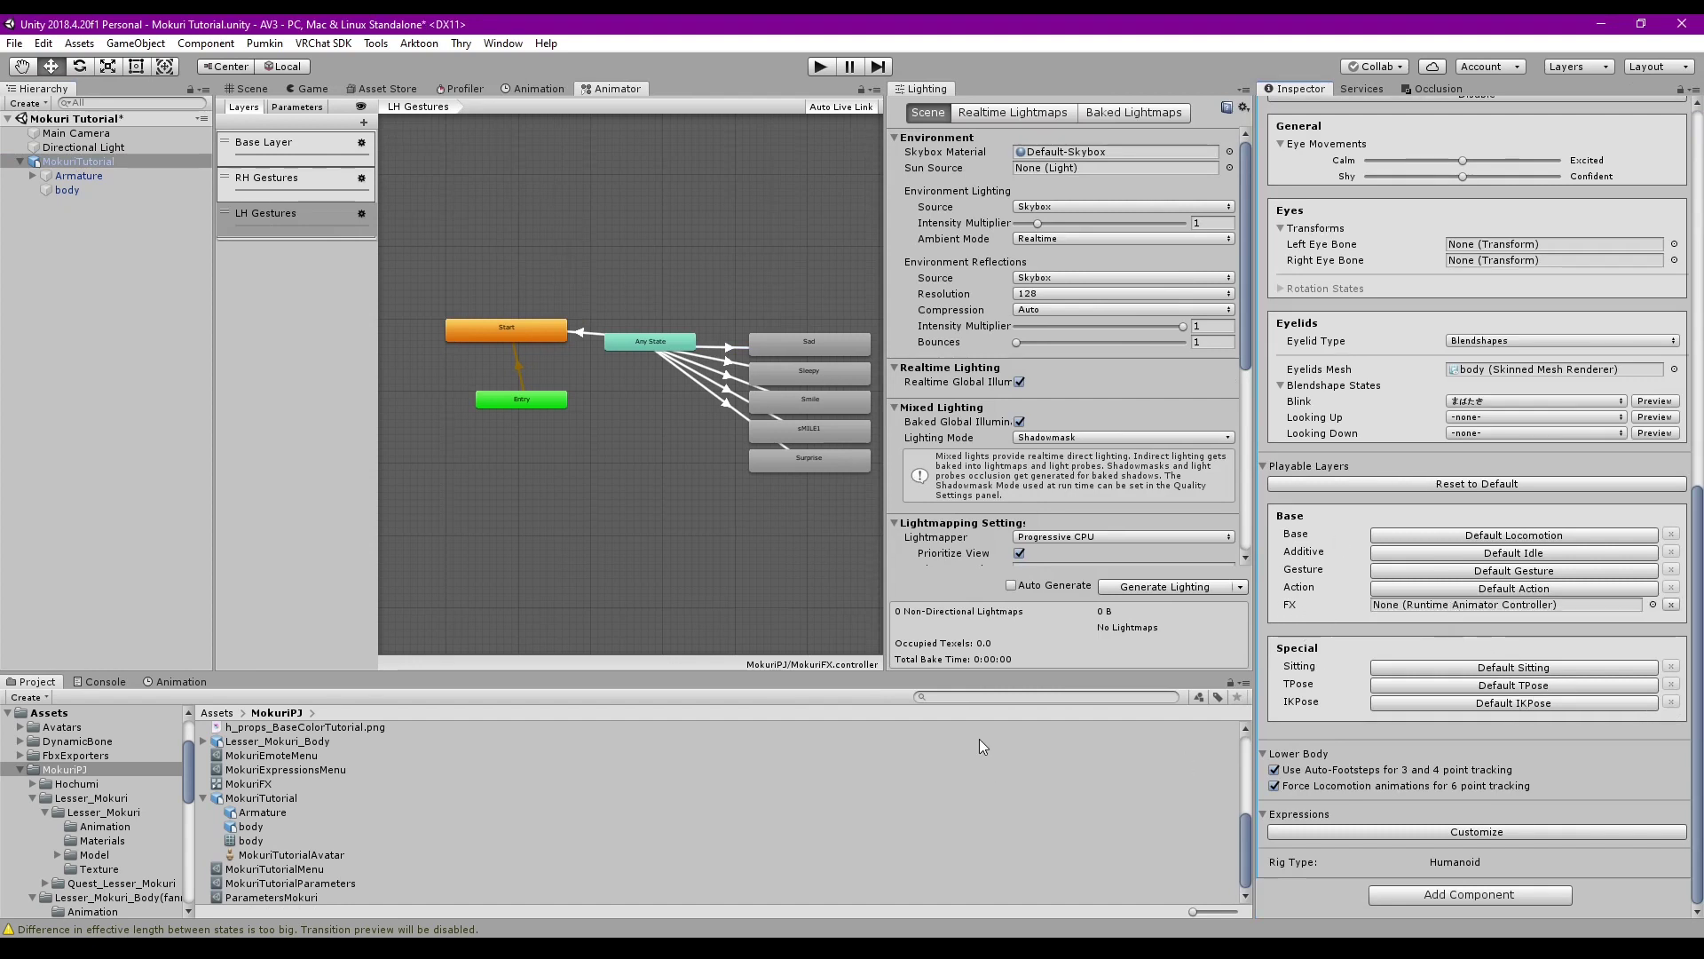
drag(261, 785, 1465, 616)
key(ctrl+s)
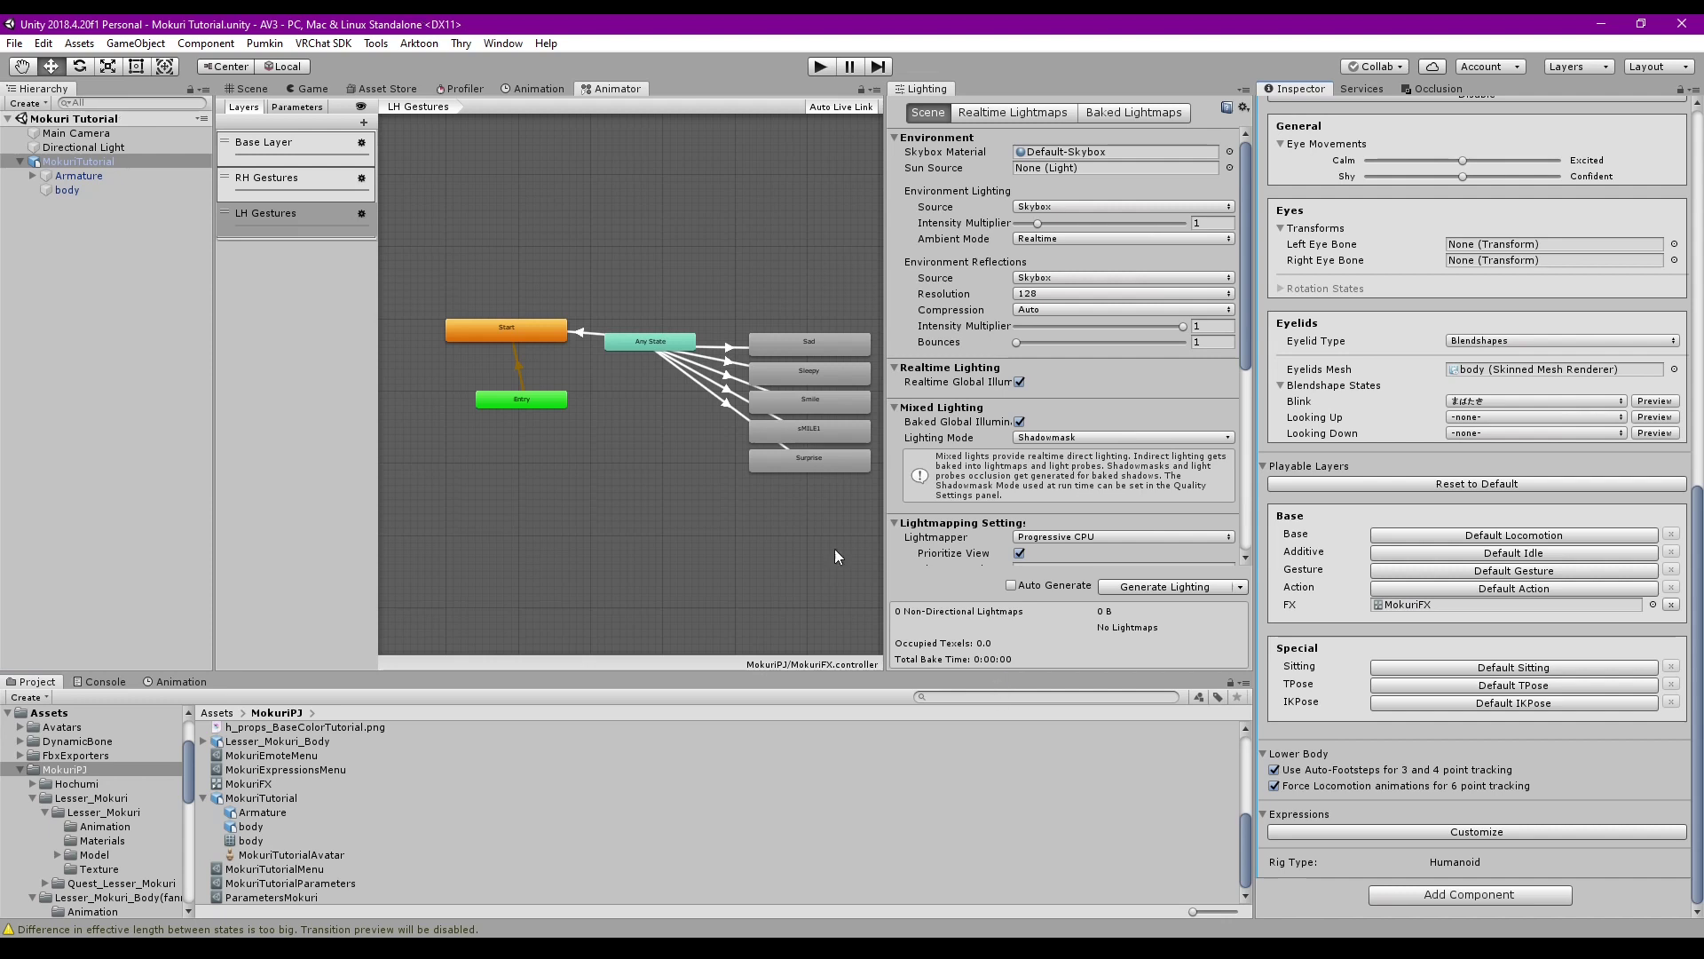
Select and deselect the five gesture states, then reselect the MokuriTutorial avatar
drag(817, 499, 817, 501)
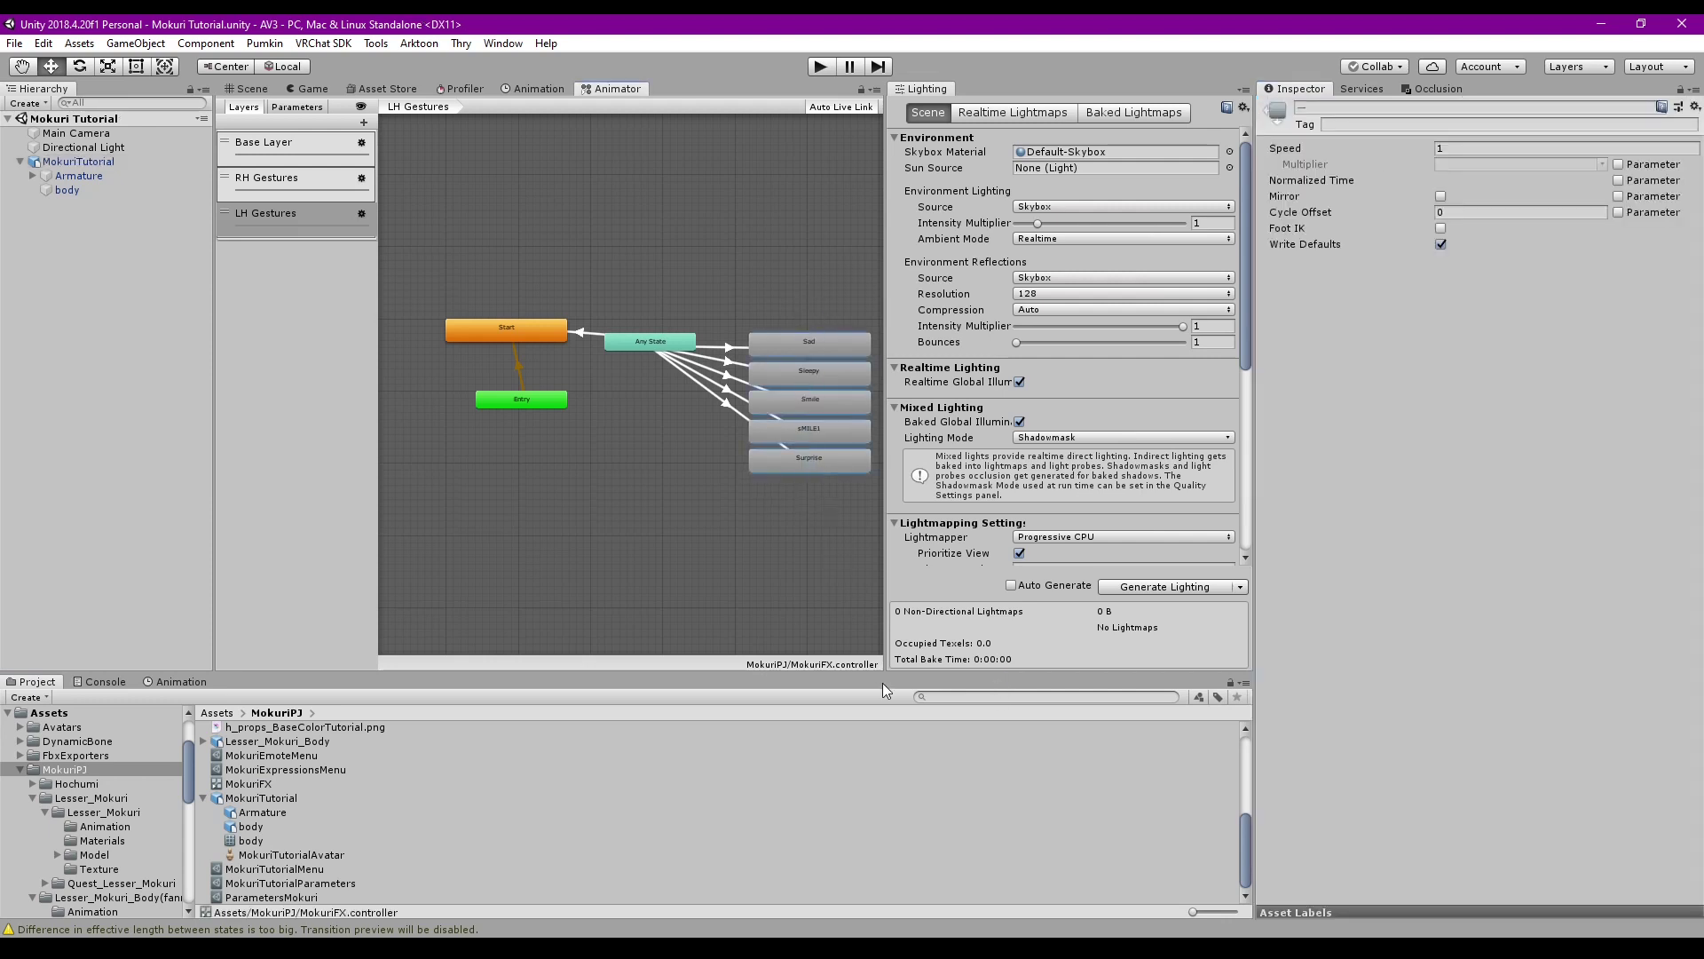
click(774, 578)
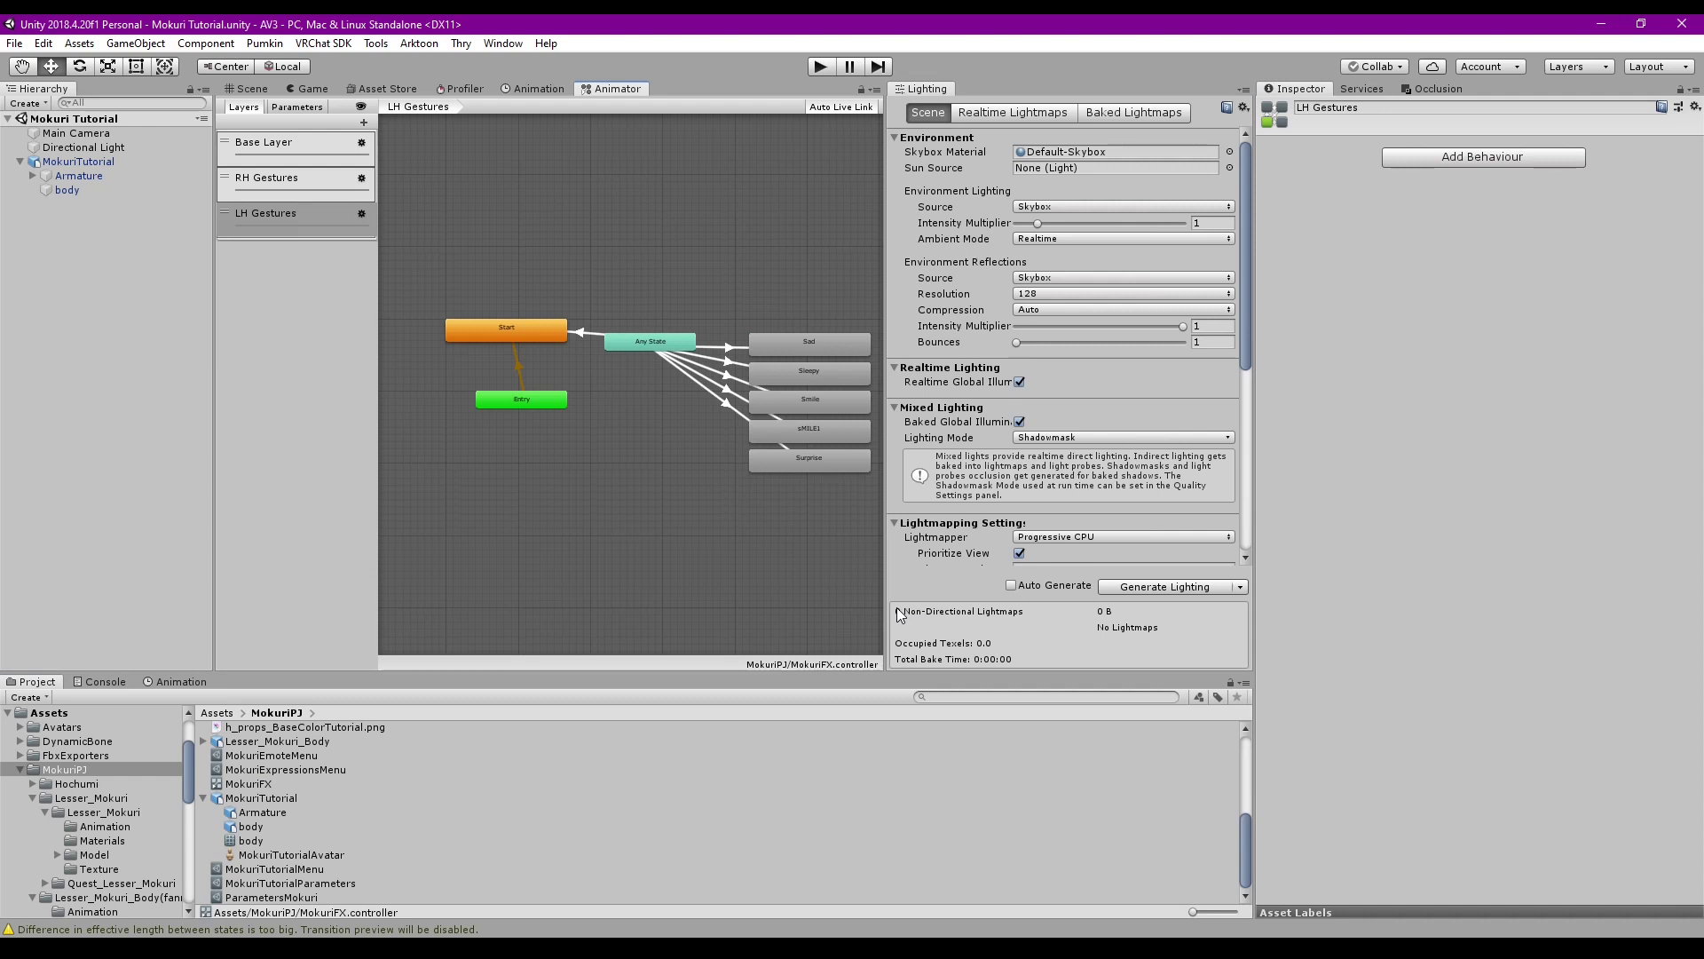
click(78, 161)
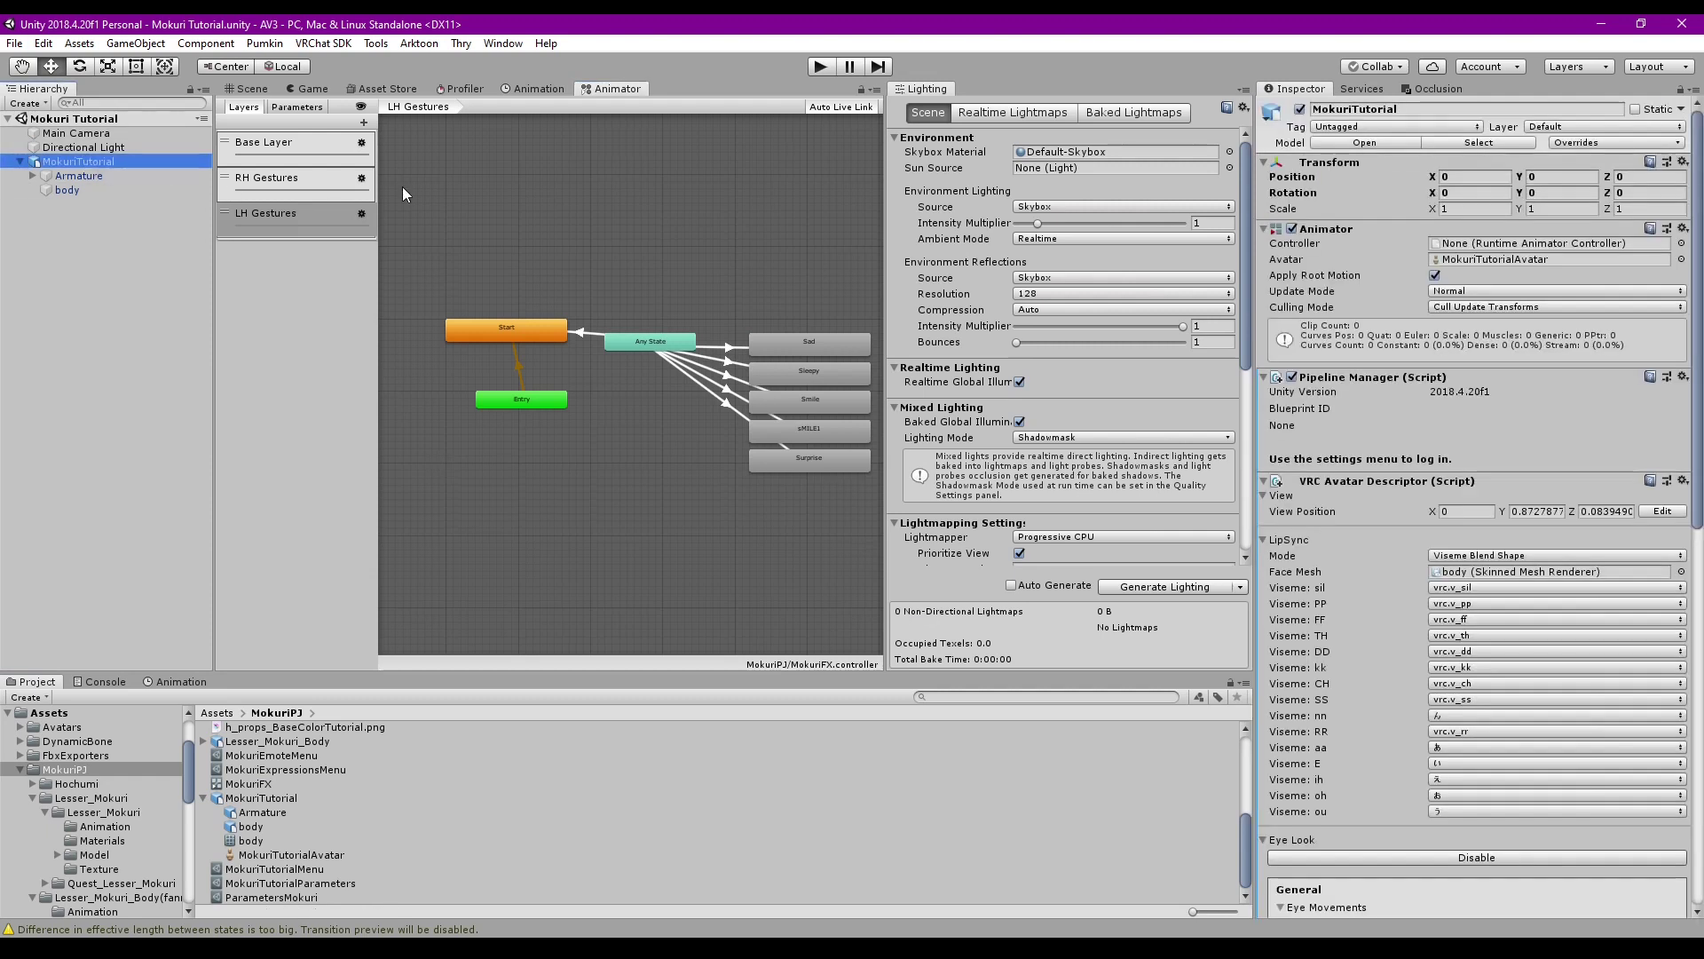